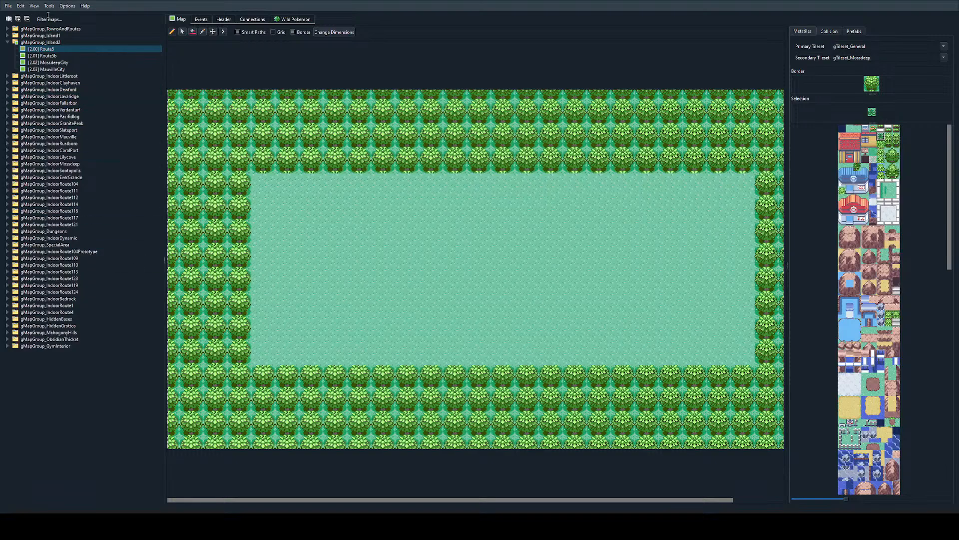
Step: Open the Crystal_Cove map from the Island1 map group and show its events
double_click(52, 29)
double_click(52, 29)
double_click(52, 35)
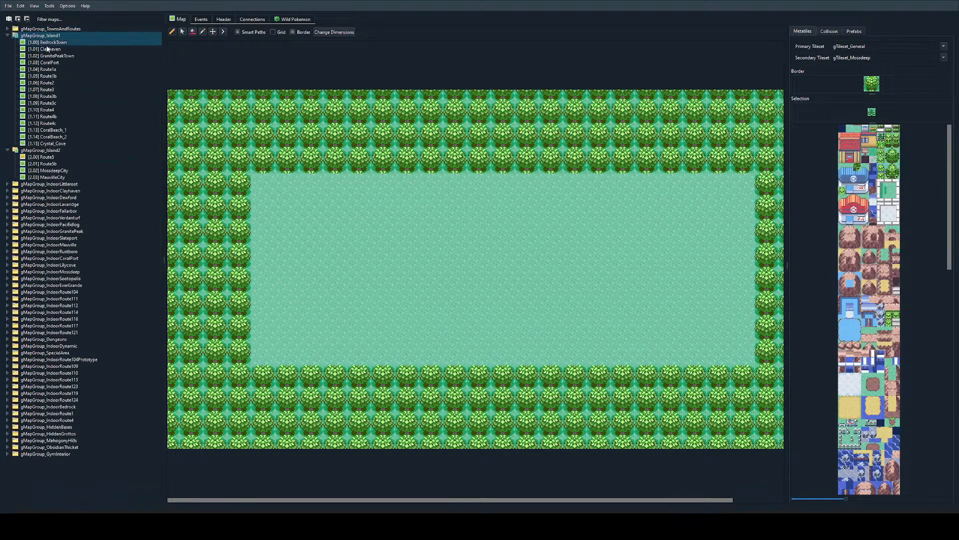
double_click(90, 145)
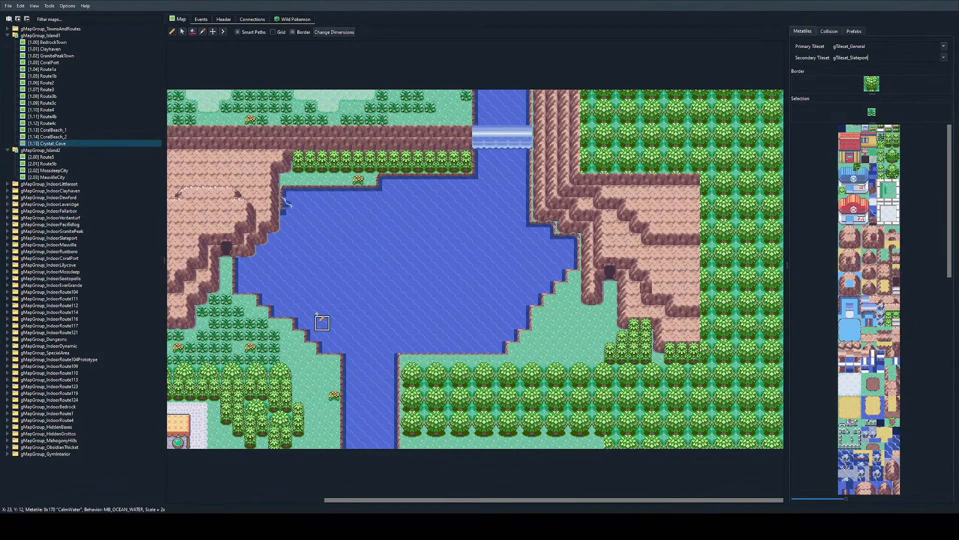
scroll(369, 249, "up", 1, "ctrl")
left_click(204, 20)
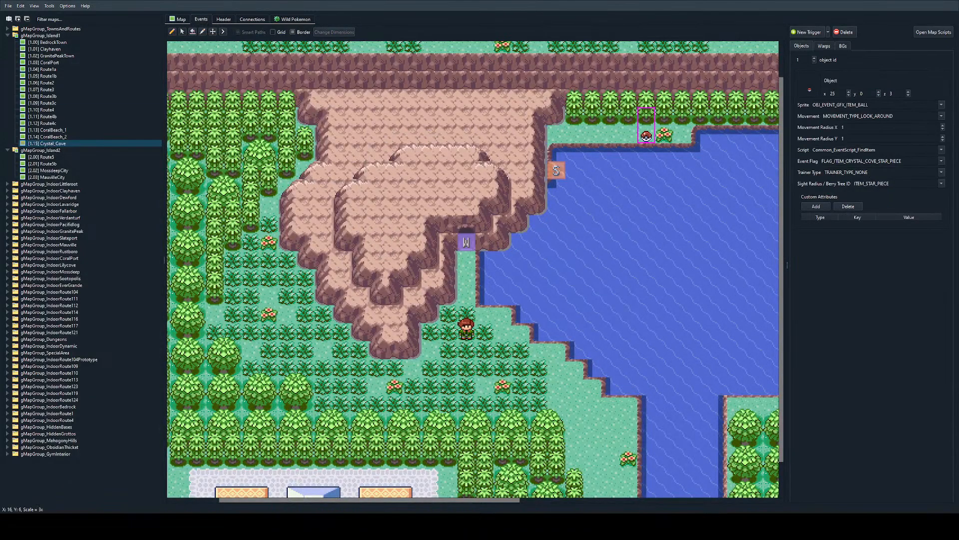
Step: Follow the warp into Crystal_Cove_Cave, examine the cave layout from end to end, and return to Crystal_Cove
double_click(466, 242)
scroll(574, 234, "right", 6)
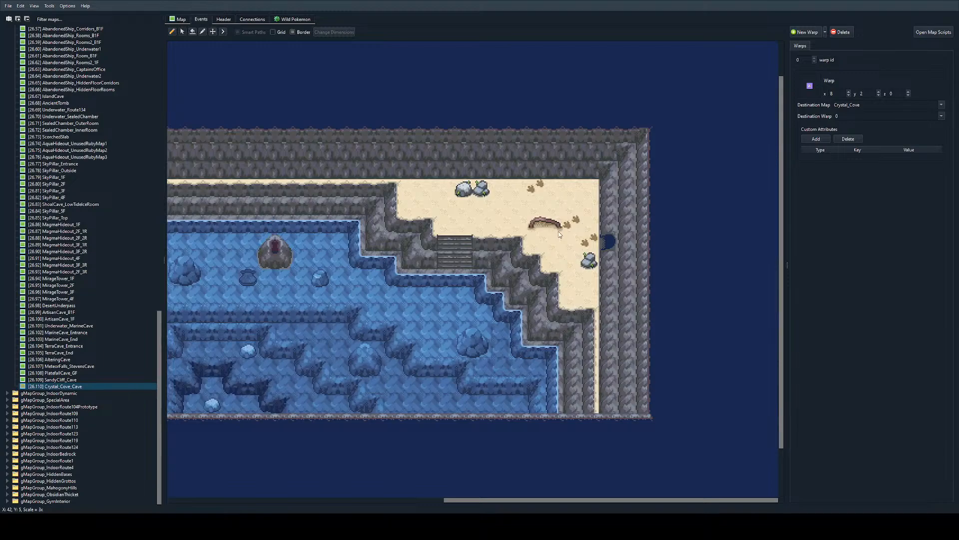
scroll(600, 300, "left", 8)
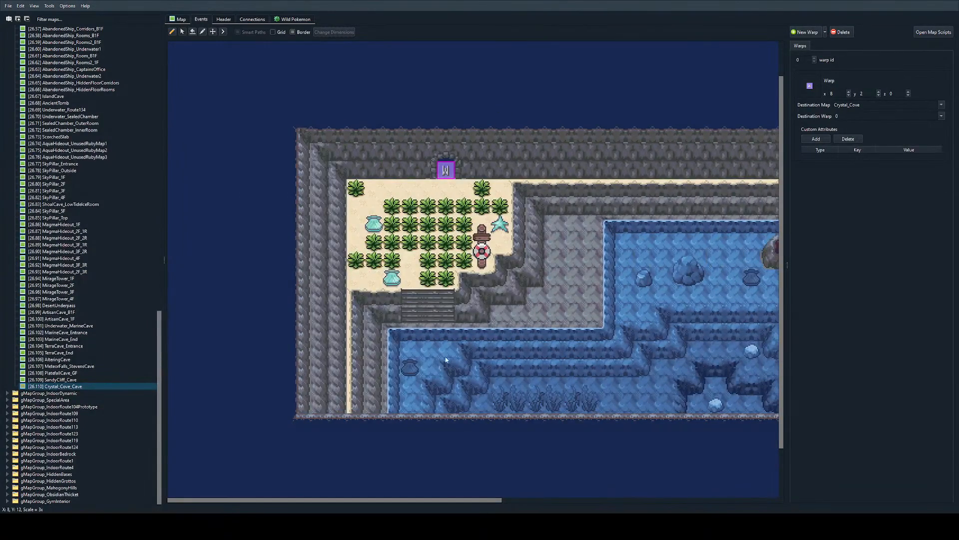
scroll(700, 242, "right", 8)
scroll(415, 264, "left", 6)
double_click(396, 165)
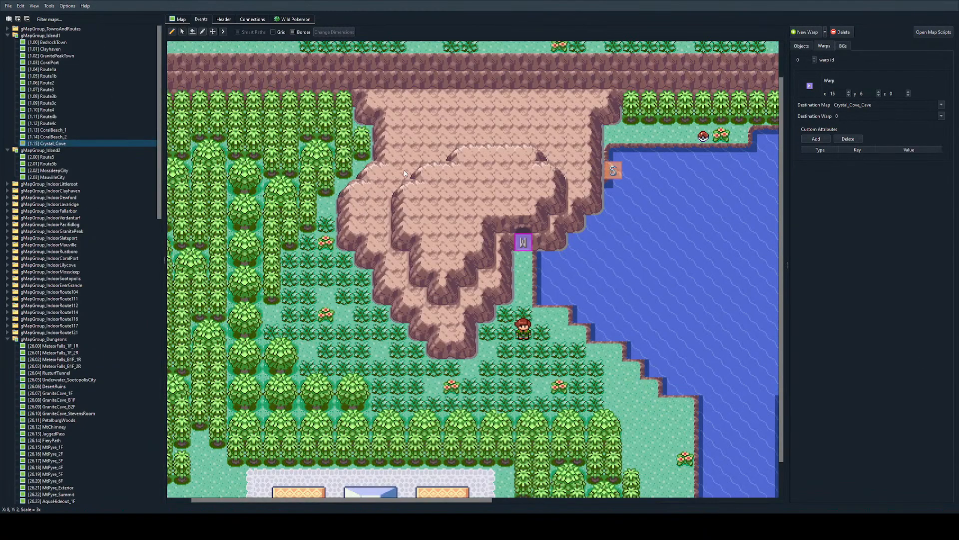
Step: Move through the connected maps from Crystal_Cove to CoralBeach_2 and on to CoralBeach_1
scroll(517, 421, "down", 2)
double_click(517, 421)
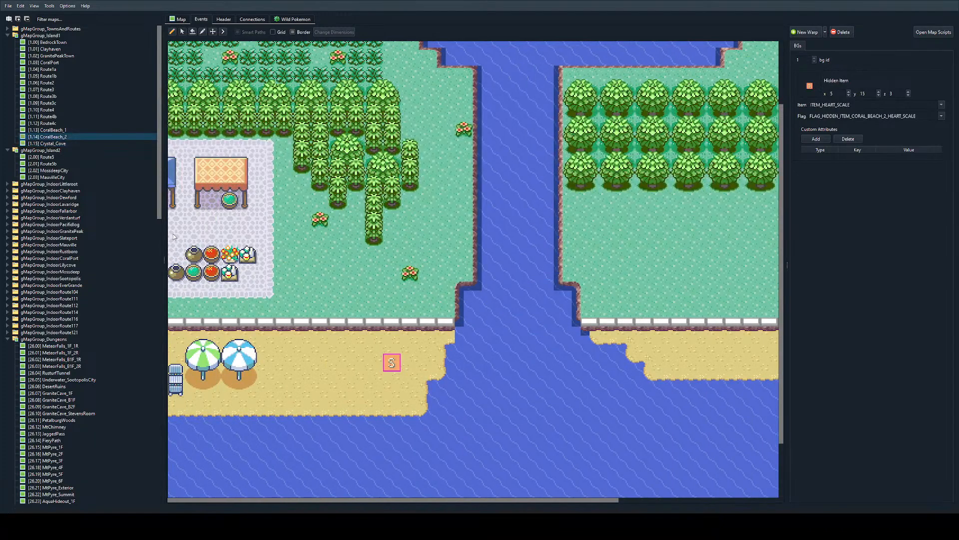
double_click(231, 248)
scroll(231, 248, "down", 2, "ctrl")
double_click(232, 249)
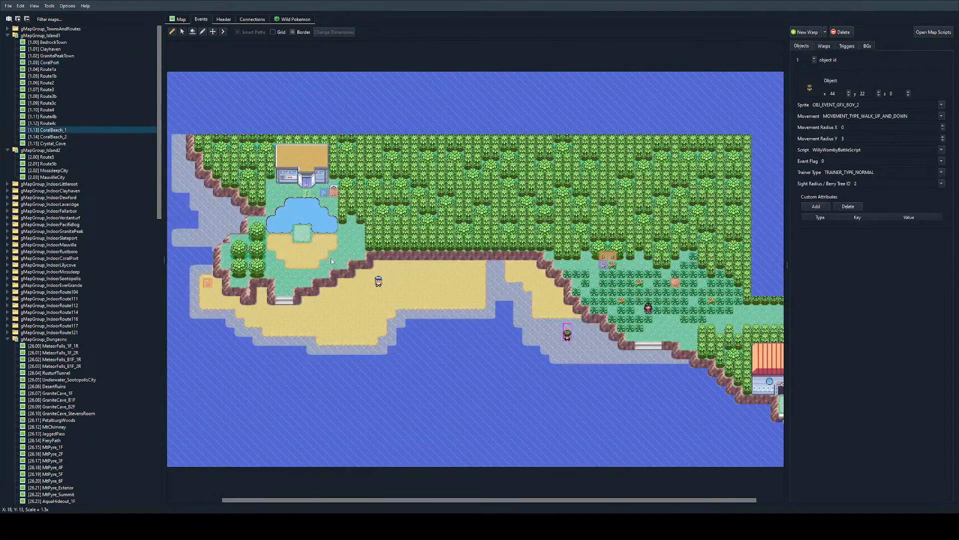
Step: Follow the gym warp to examine CoralBeach_Gym_Interior, and return to CoralBeach_1 to view its eastern grass area
double_click(305, 184)
scroll(545, 278, "up", 2, "ctrl")
scroll(560, 299, "down", 2)
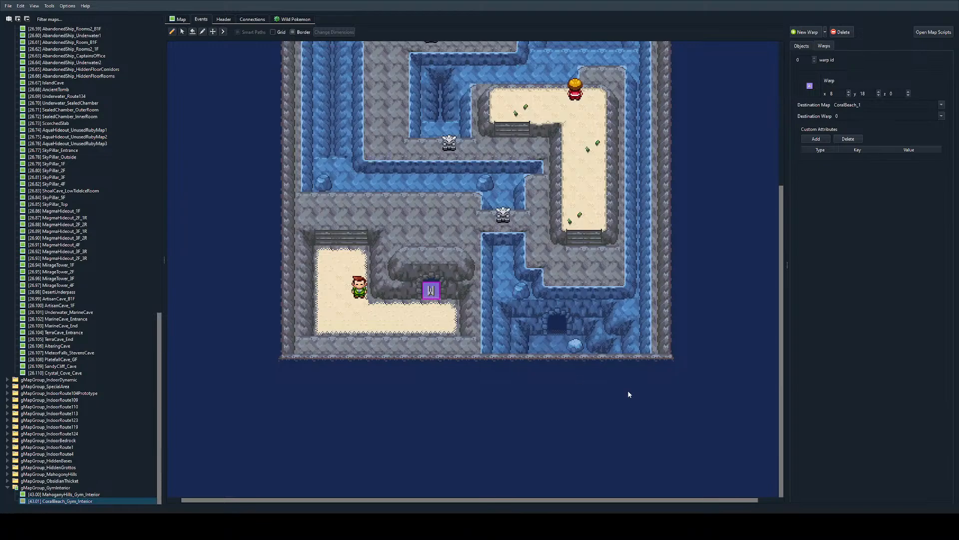
scroll(631, 370, "up", 4)
scroll(637, 156, "down", 3)
double_click(430, 290)
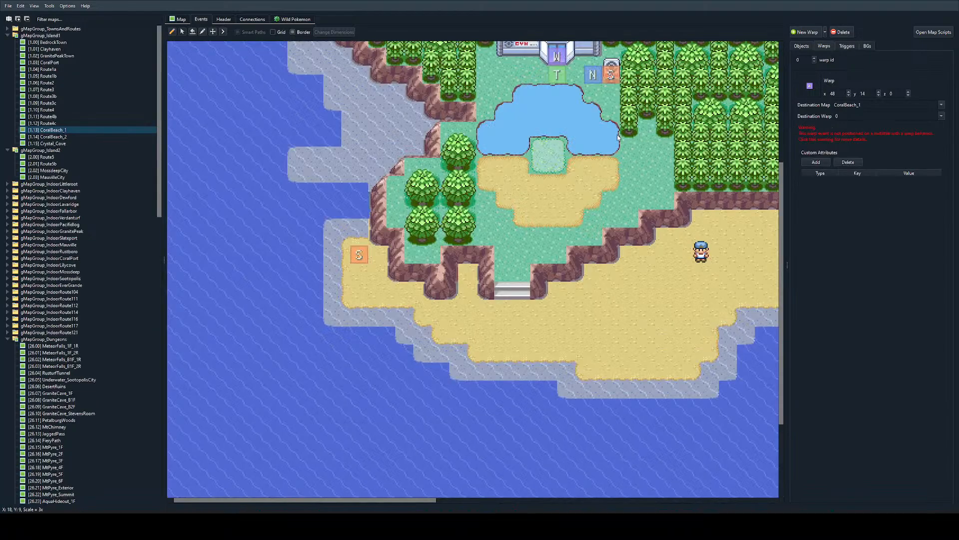
scroll(770, 248, "right", 2)
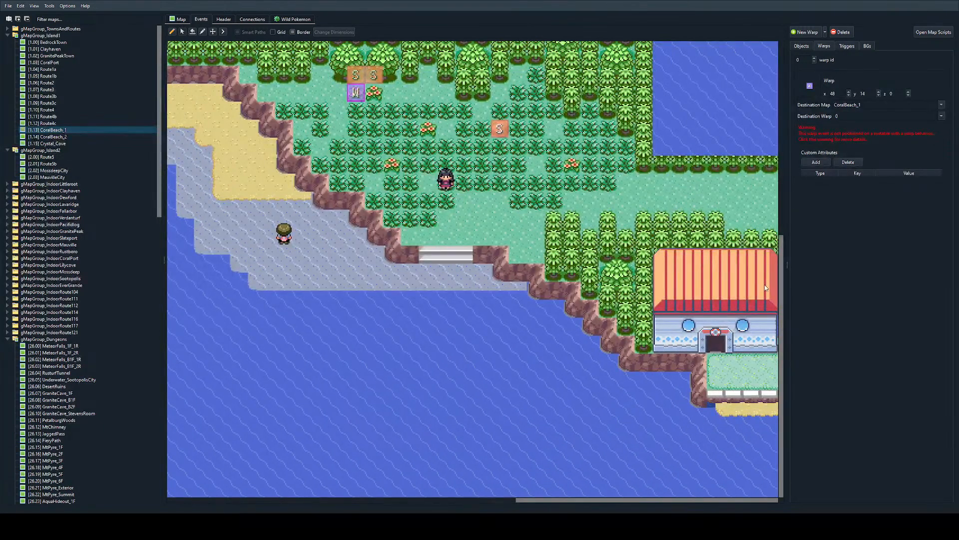
Step: Open the Route5 map in Island2 and replace its tree border with the ocean water metatile
double_click(97, 156)
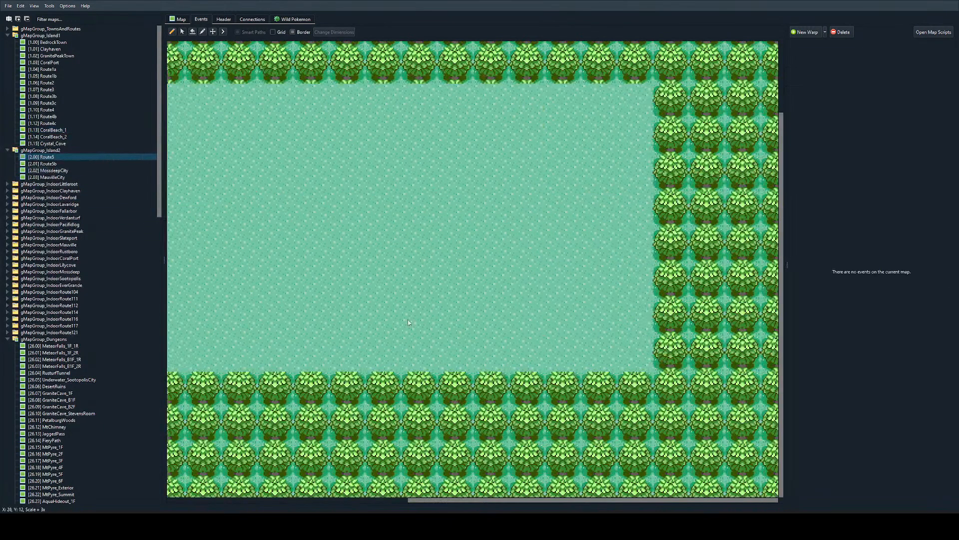
scroll(396, 260, "left", 3)
scroll(396, 260, "down", 1, "ctrl")
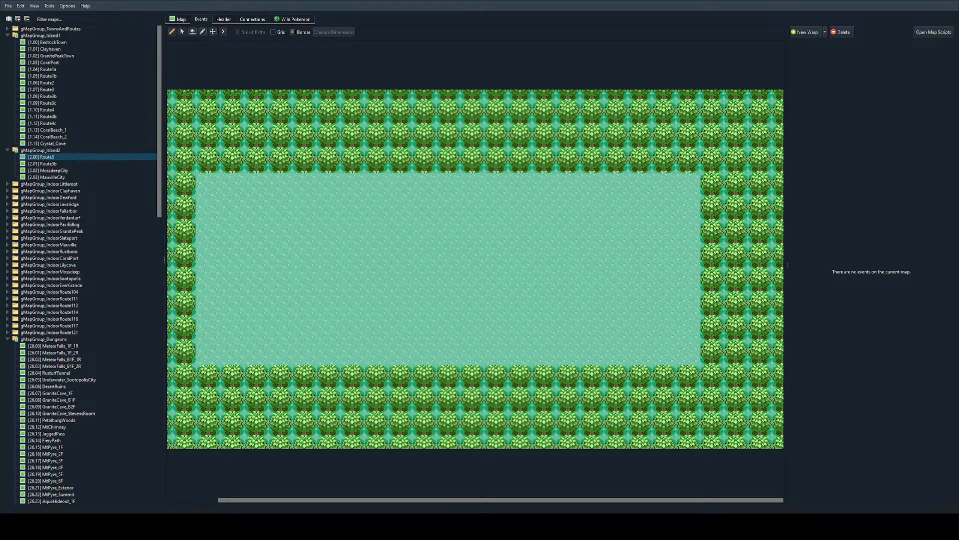
scroll(475, 270, "up", 2, "ctrl")
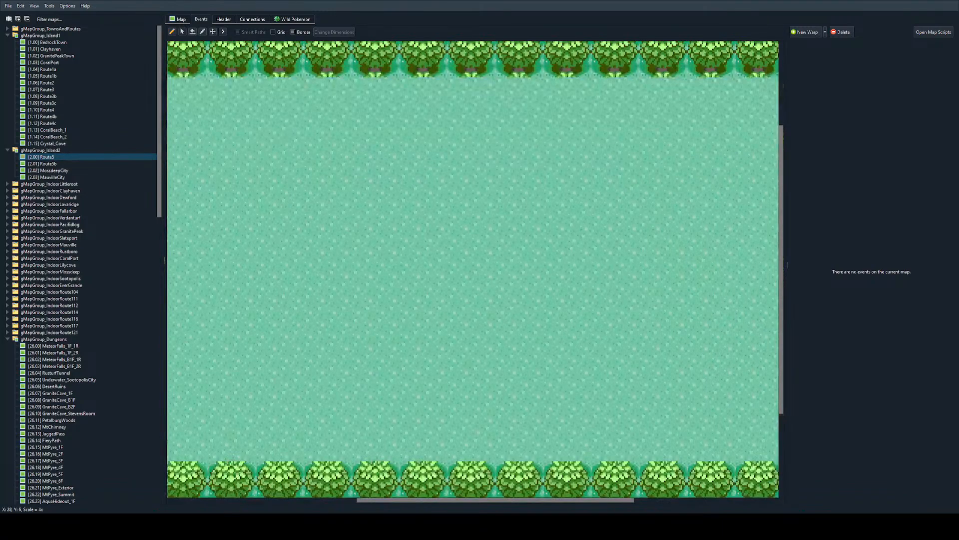
left_click(181, 20)
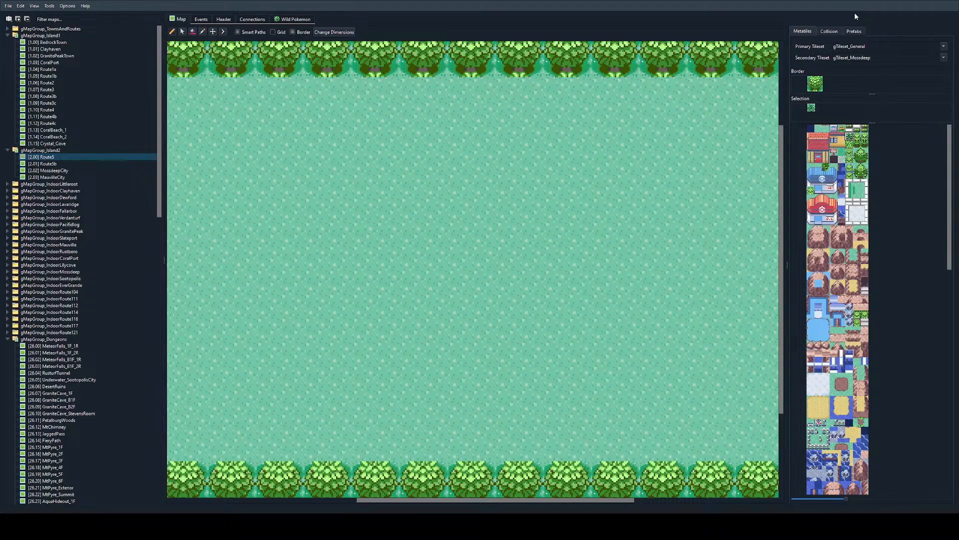
scroll(838, 300, "down", 3)
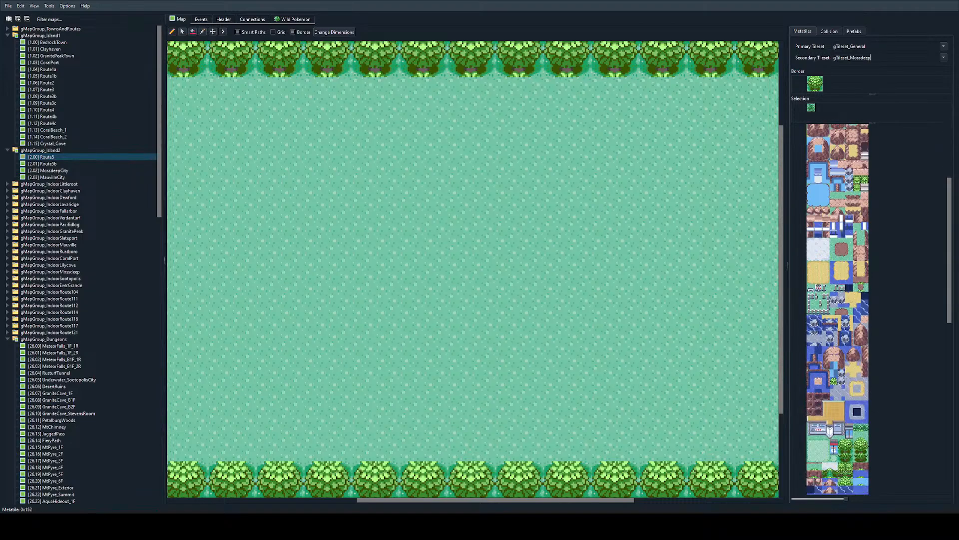
left_click(810, 350)
left_click(815, 84)
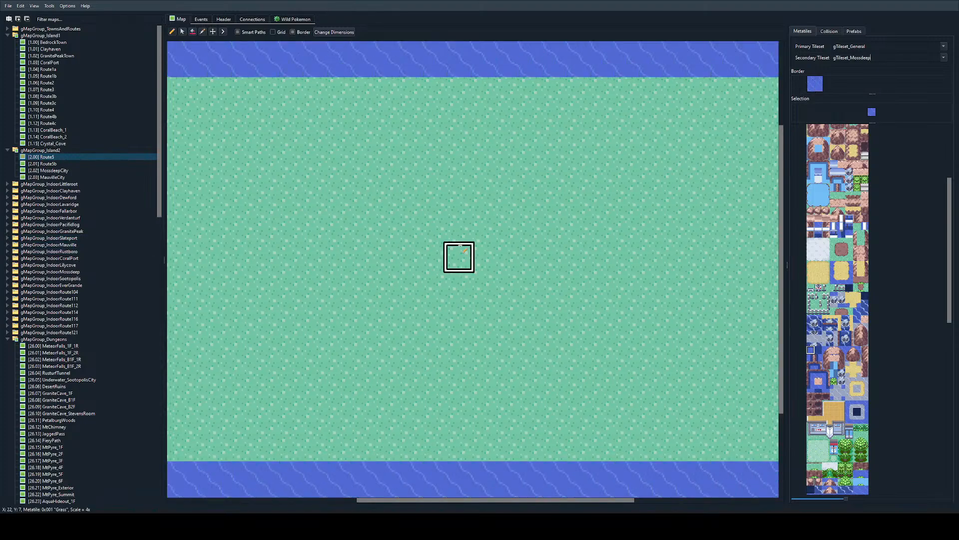
scroll(456, 256, "down", 3, "ctrl")
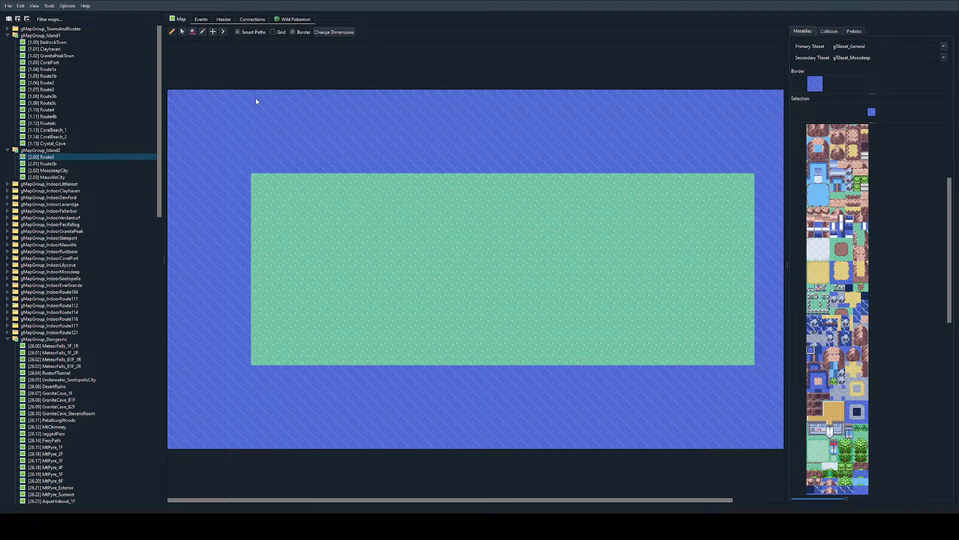
Step: Add a downward map connection from Route5 to Obsidian_Thicket_1 and return to map editing
left_click(248, 20)
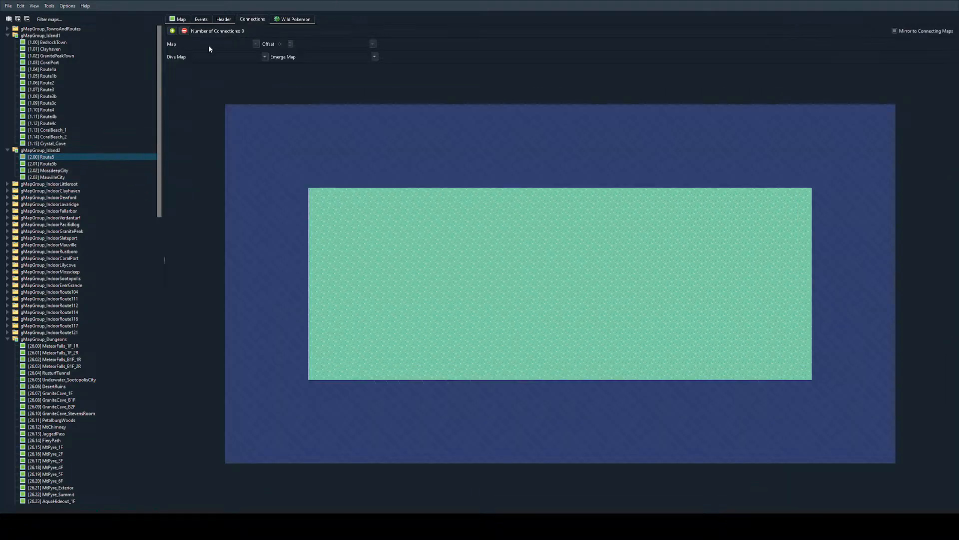
left_click(173, 31)
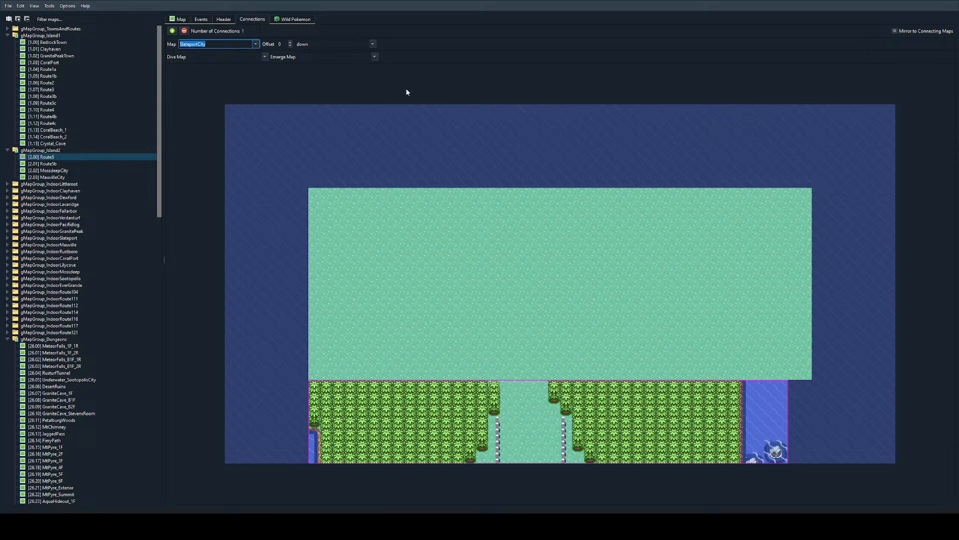
type("Obsidia")
key("BackSpace")
type("ian_Thicket_1")
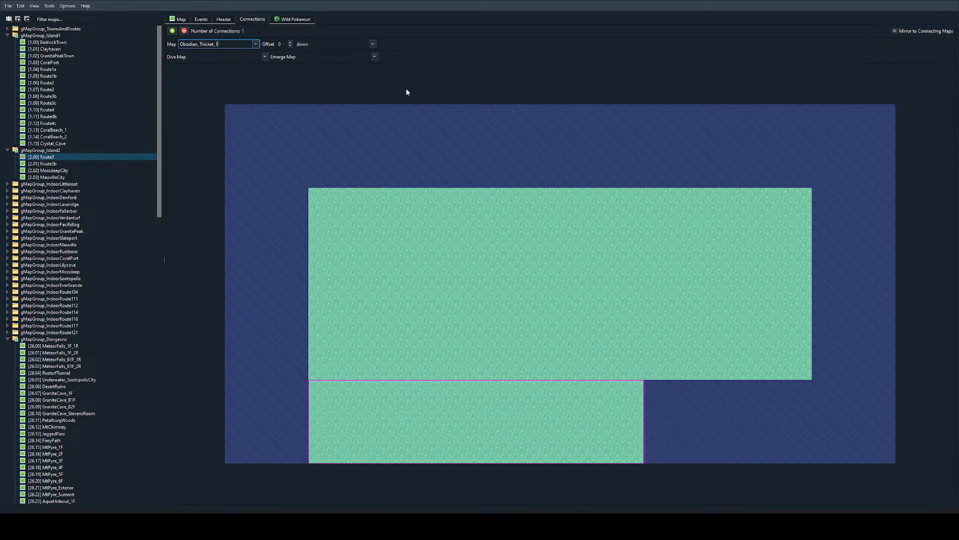
left_click(179, 20)
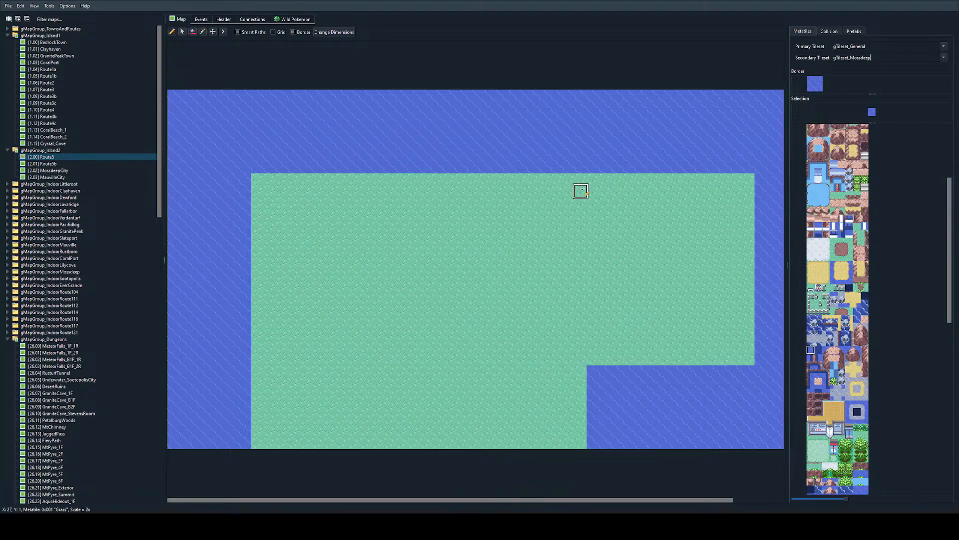
mouse_move(605, 183)
left_mouse_down()
mouse_move(652, 203)
mouse_move(640, 194)
mouse_move(647, 212)
mouse_move(591, 199)
mouse_move(638, 248)
mouse_move(677, 262)
mouse_move(689, 298)
left_mouse_up()
key("ctrl+z")
key("ctrl+z")
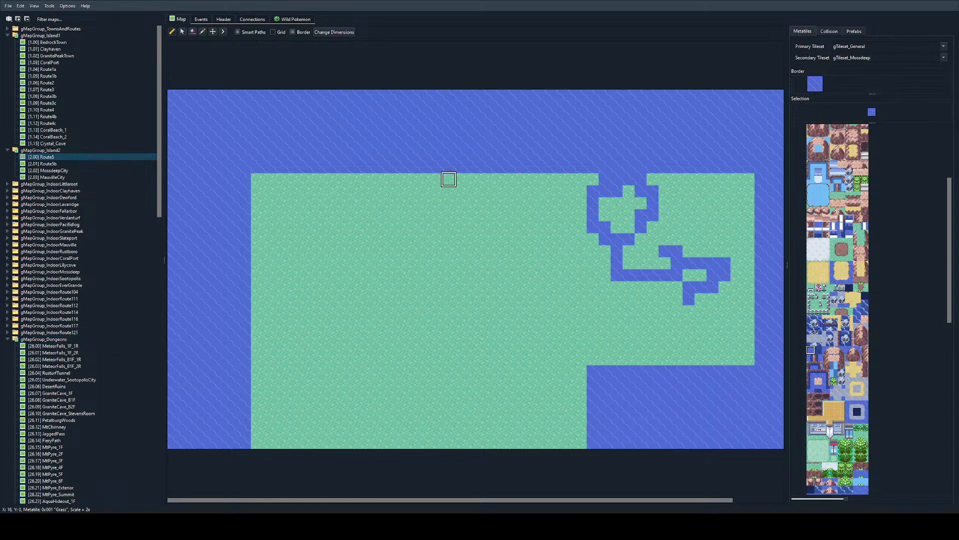
mouse_move(557, 263)
left_mouse_down()
mouse_move(377, 321)
mouse_move(400, 298)
left_mouse_up()
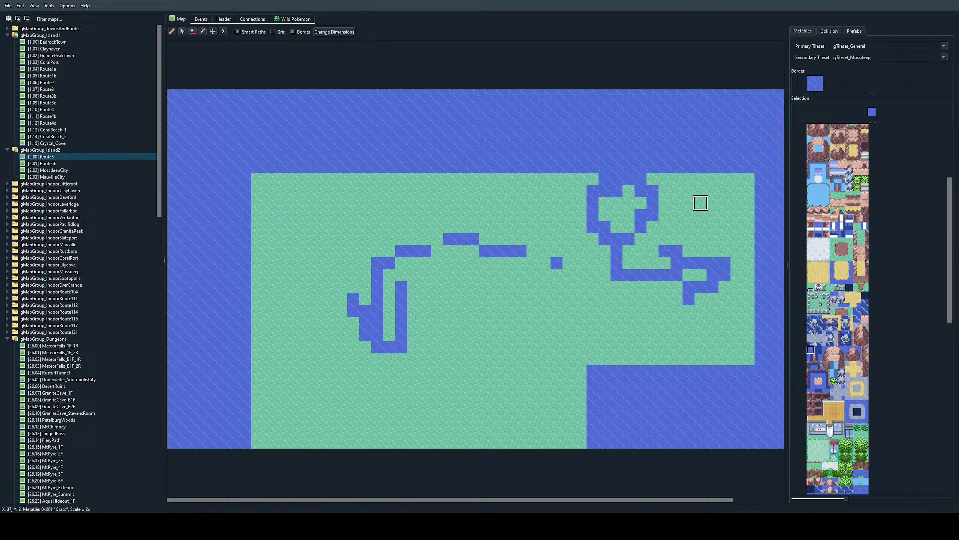
mouse_move(689, 191)
left_mouse_down()
mouse_move(690, 215)
mouse_move(710, 212)
mouse_move(722, 225)
mouse_move(677, 263)
left_mouse_up()
key("ctrl+z")
key("ctrl+z")
key("ctrl+z")
key("ctrl+z")
key("ctrl+z")
key("ctrl+z")
key("ctrl+z")
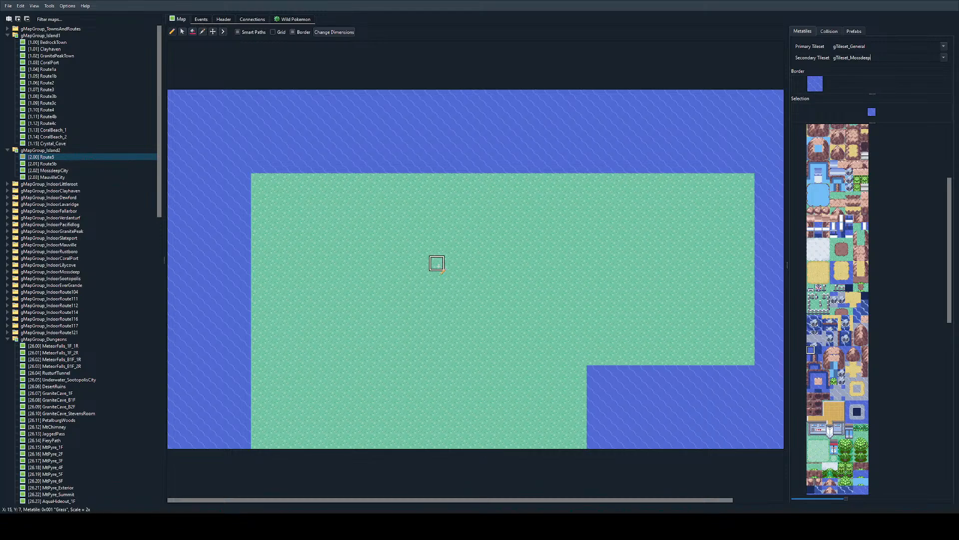
mouse_move(437, 263)
left_mouse_down()
mouse_move(436, 334)
mouse_move(460, 311)
mouse_move(496, 345)
mouse_move(508, 332)
left_mouse_up()
key("ctrl+z")
key("ctrl+z")
key("ctrl+z")
key("ctrl+z")
scroll(454, 280, "down", 2, "ctrl")
scroll(455, 280, "up", 2, "ctrl")
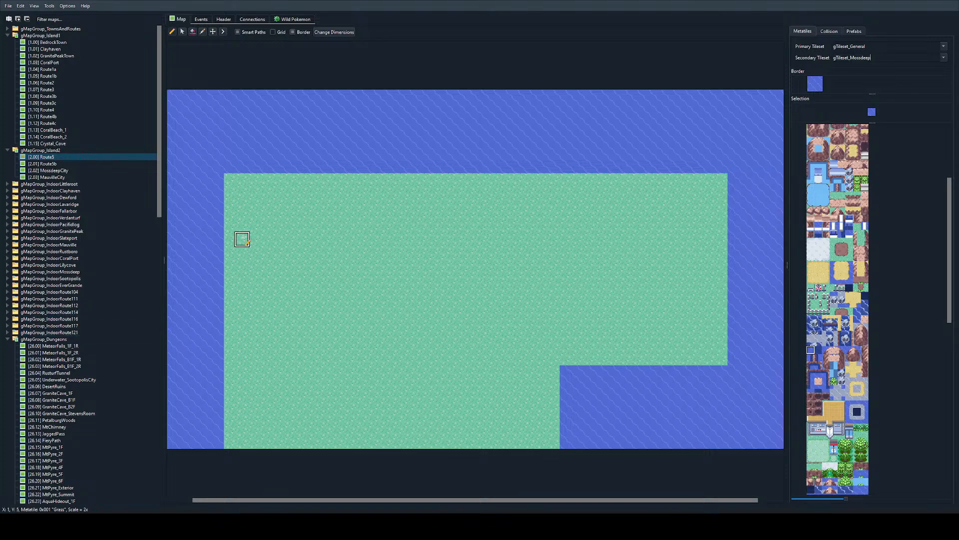
Step: Outline a curved coastline with water metatiles along Route5's western and northern sides, and show the tile grid
mouse_move(254, 312)
left_mouse_down()
mouse_move(518, 215)
mouse_move(775, 223)
left_mouse_up()
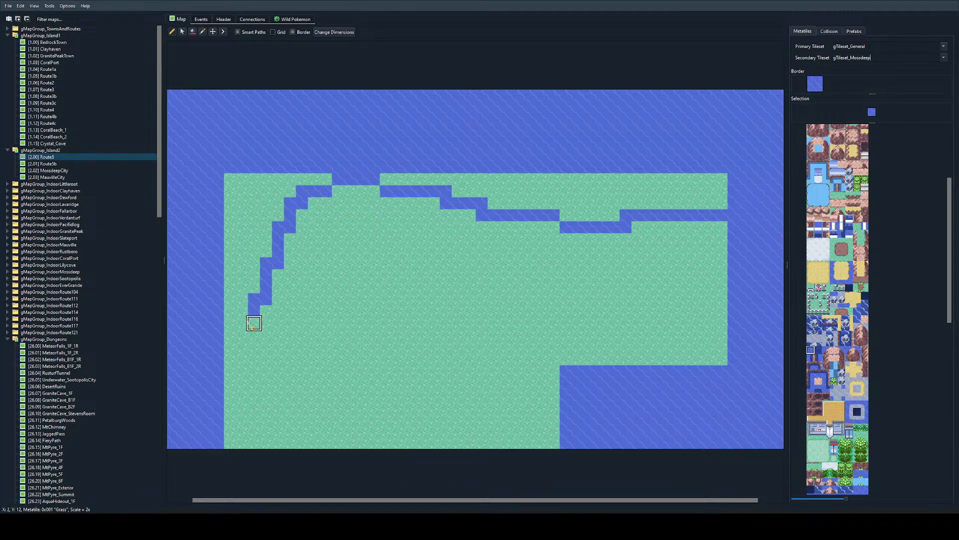
left_click_drag(254, 322, 242, 358)
left_click(273, 32)
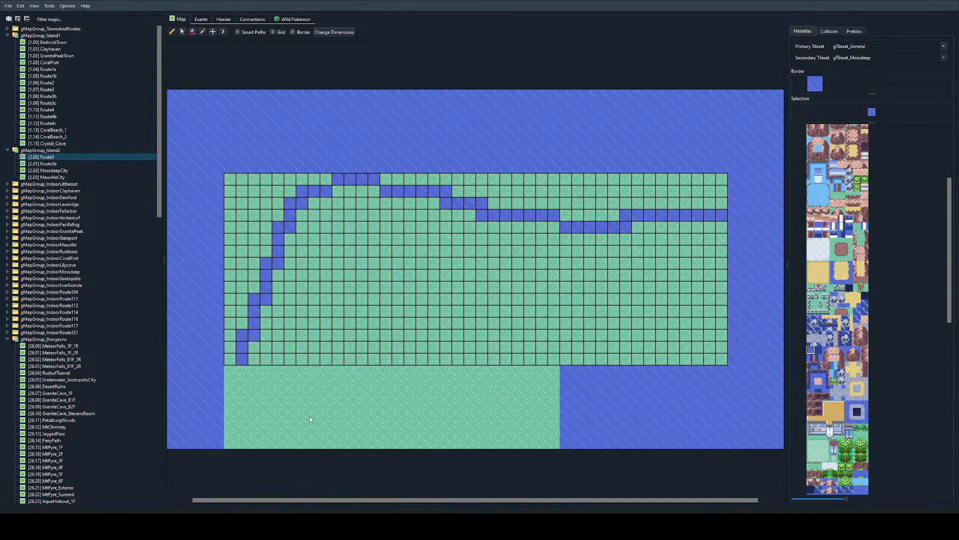
Step: Flood-fill the grass outside the coastline, west and north of it, with water
left_click(193, 31)
left_click(254, 204)
left_click(492, 189)
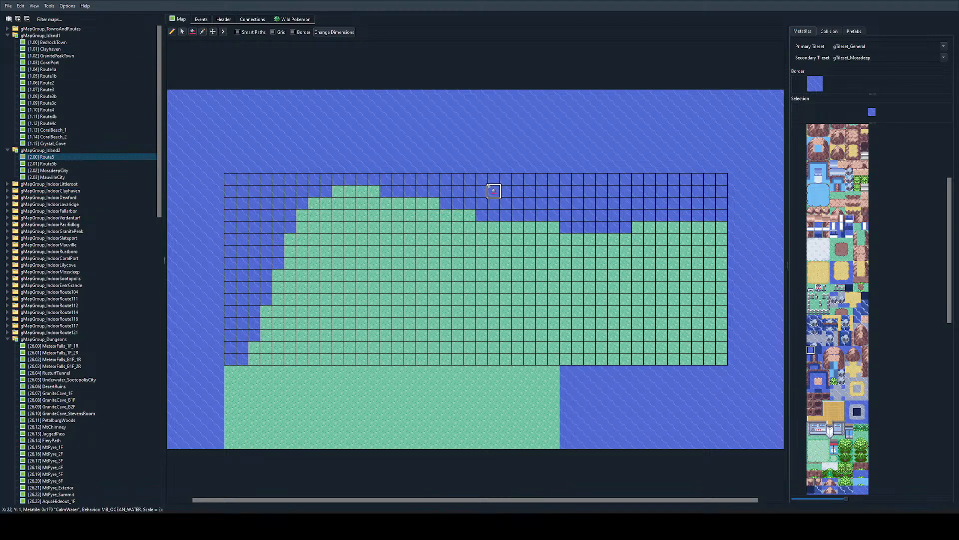
Step: Paint a one-tile-wide sand path following the coastline from the map's southwest to its eastern edge
left_click(175, 31)
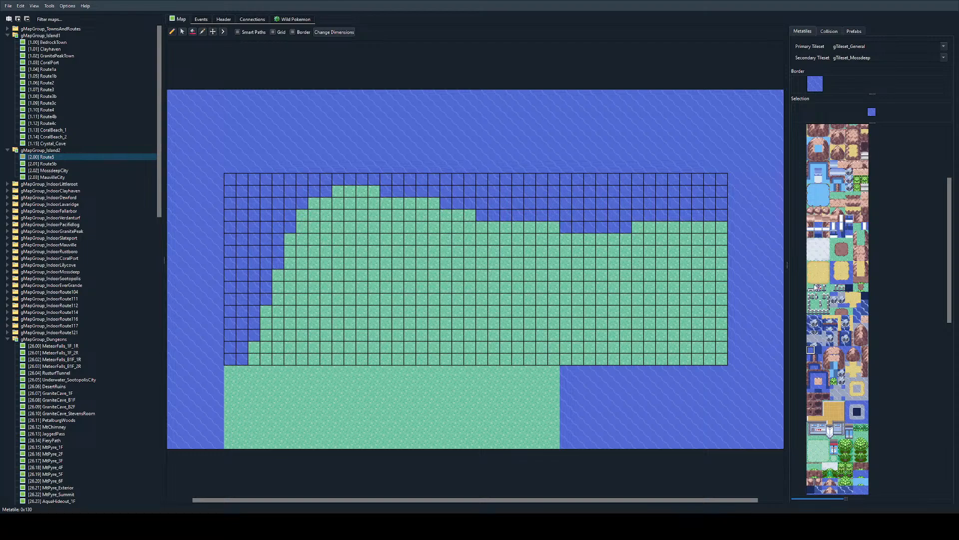
left_click(818, 272)
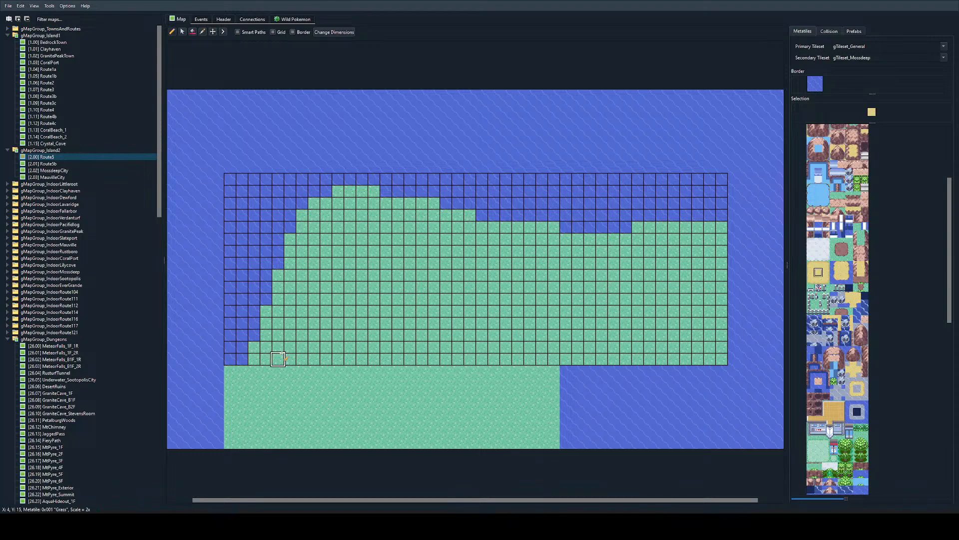
mouse_move(279, 322)
left_mouse_down()
mouse_move(338, 260)
mouse_move(458, 239)
mouse_move(647, 248)
mouse_move(714, 237)
left_mouse_up()
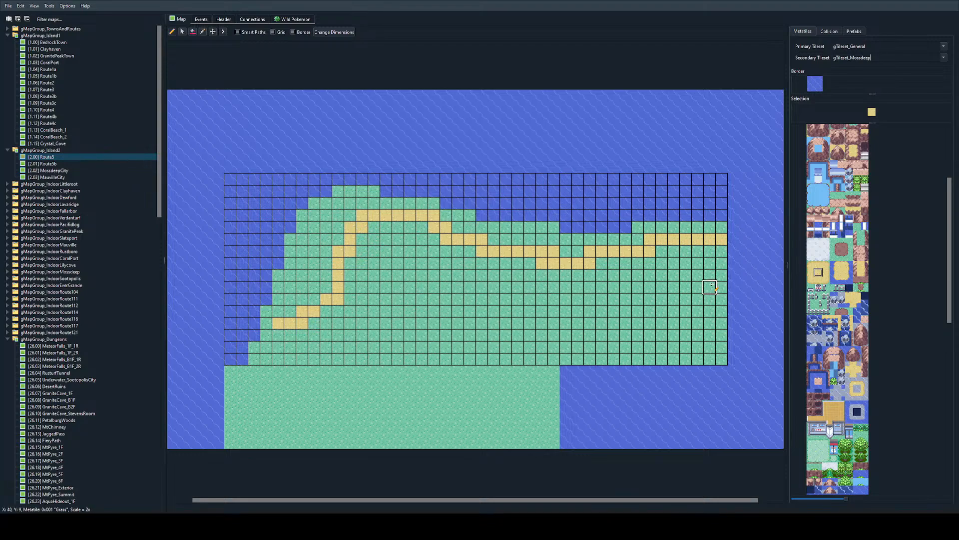
scroll(668, 272, "right", 1)
scroll(515, 252, "left", 2)
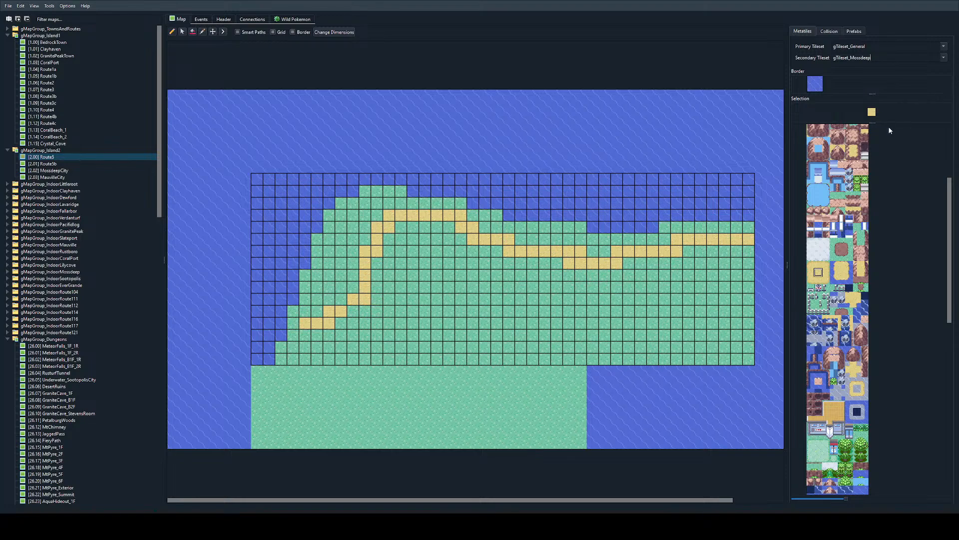
Step: Paint a triangular mountain below the sand path at the eastern edge with the two-by-two mountain metatiles, undoing the first attempt
scroll(865, 150, "up", 5)
left_click_drag(811, 227, 827, 245)
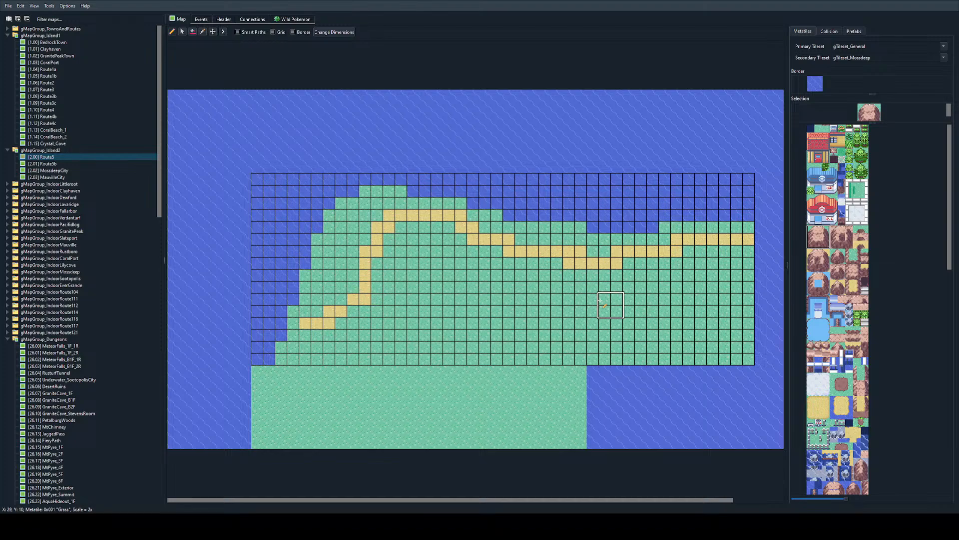
mouse_move(602, 305)
left_mouse_down()
mouse_move(735, 270)
mouse_move(749, 359)
mouse_move(707, 329)
mouse_move(744, 300)
mouse_move(747, 350)
left_mouse_up()
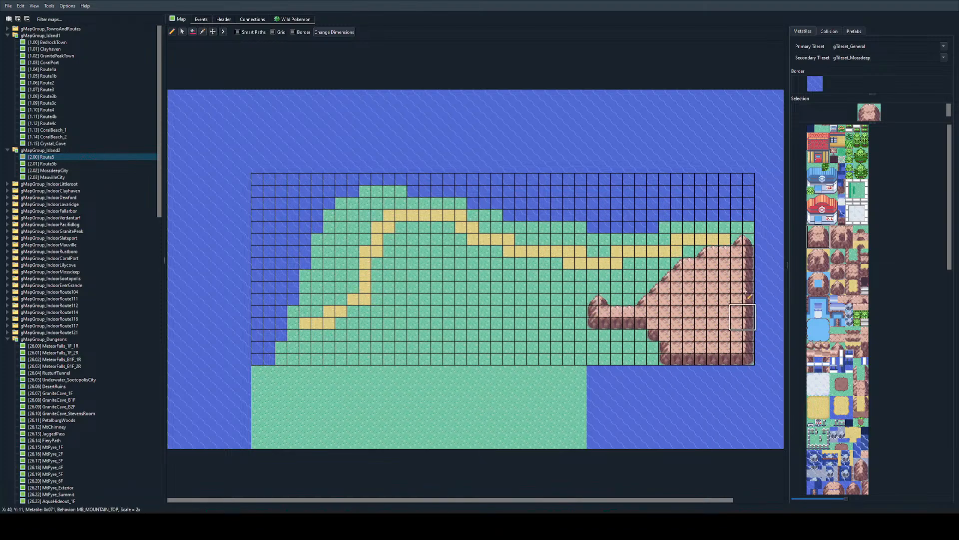
key("ctrl+z")
mouse_move(628, 306)
left_mouse_down()
mouse_move(739, 276)
mouse_move(745, 356)
mouse_move(730, 270)
left_mouse_up()
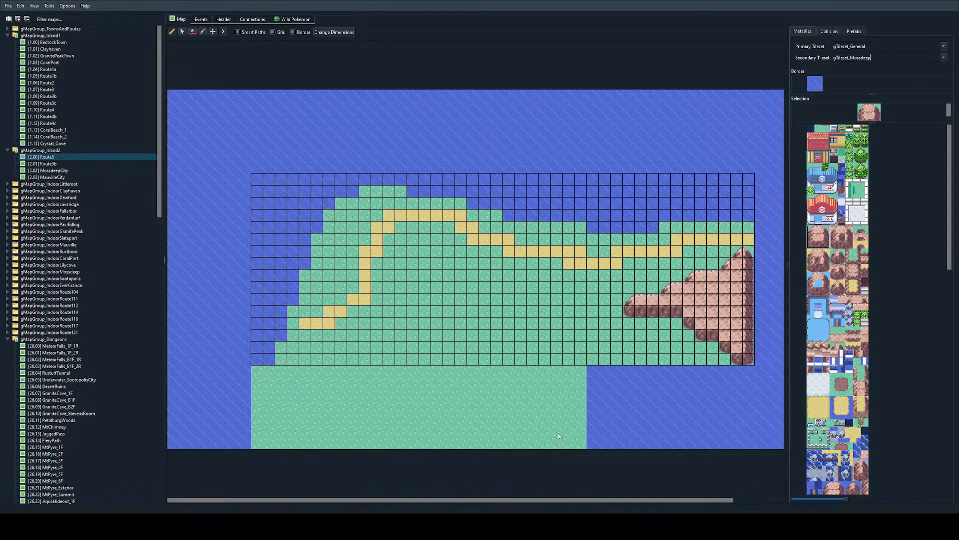
mouse_move(420, 349)
left_mouse_down()
mouse_move(669, 348)
mouse_move(649, 335)
mouse_move(619, 334)
mouse_move(617, 324)
left_mouse_up()
key("ctrl+z")
key("ctrl+z")
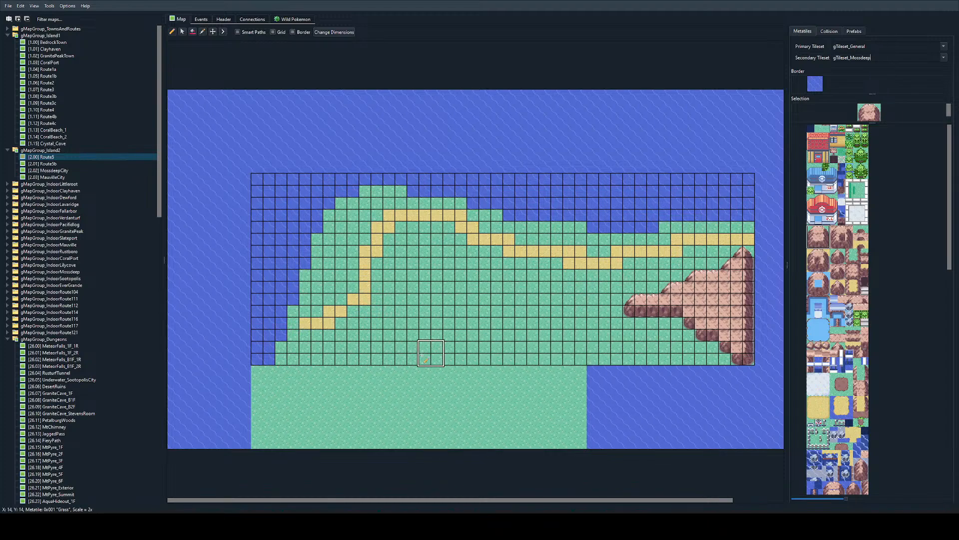
left_click_drag(425, 349, 701, 352)
key("ctrl+z")
Step: Paint a long and a short mountain ridge along Route5's southern edge, leaving a three-tile grass gap between them
mouse_move(426, 359)
left_mouse_down()
mouse_move(677, 349)
mouse_move(646, 340)
mouse_move(664, 346)
mouse_move(414, 347)
left_mouse_up()
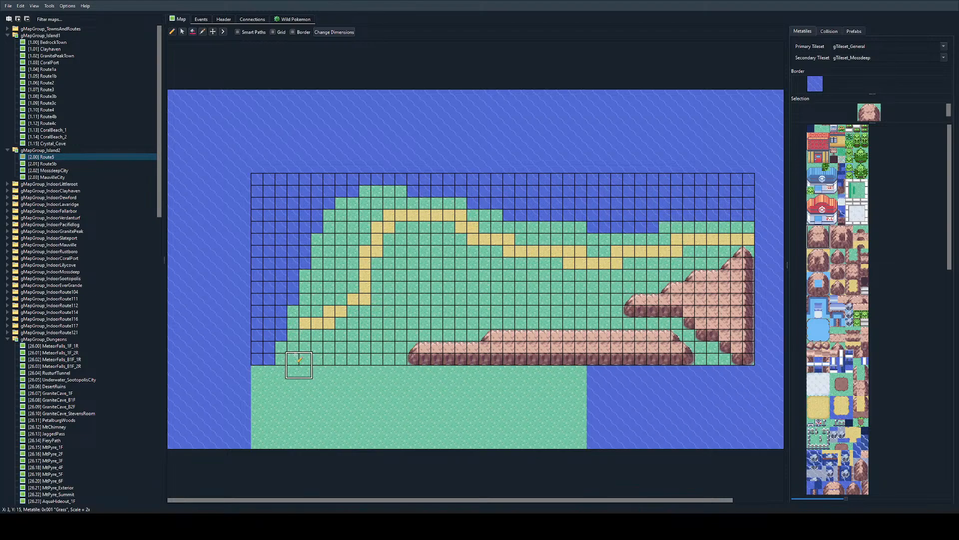
mouse_move(293, 356)
left_mouse_down()
mouse_move(296, 342)
mouse_move(359, 353)
left_mouse_up()
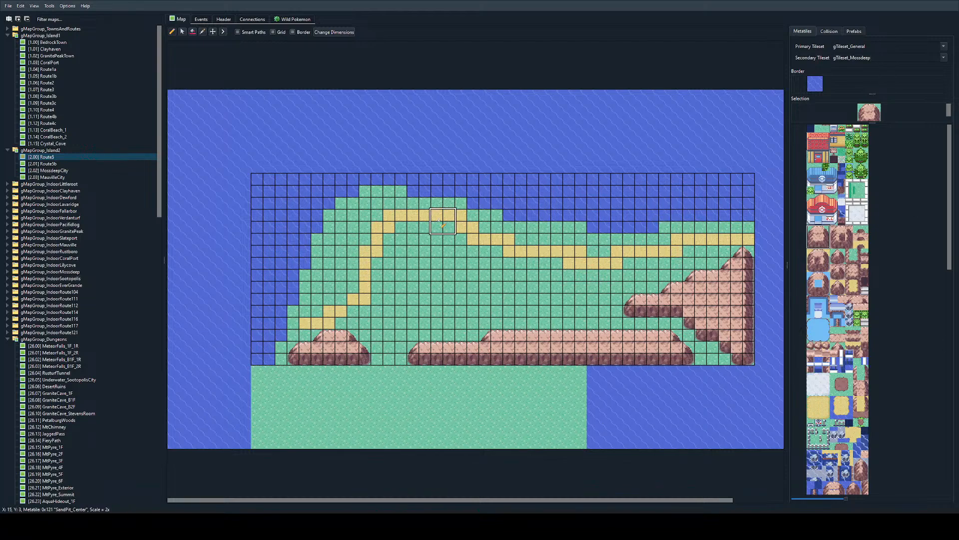
left_click(424, 328)
left_click_drag(423, 328, 612, 328)
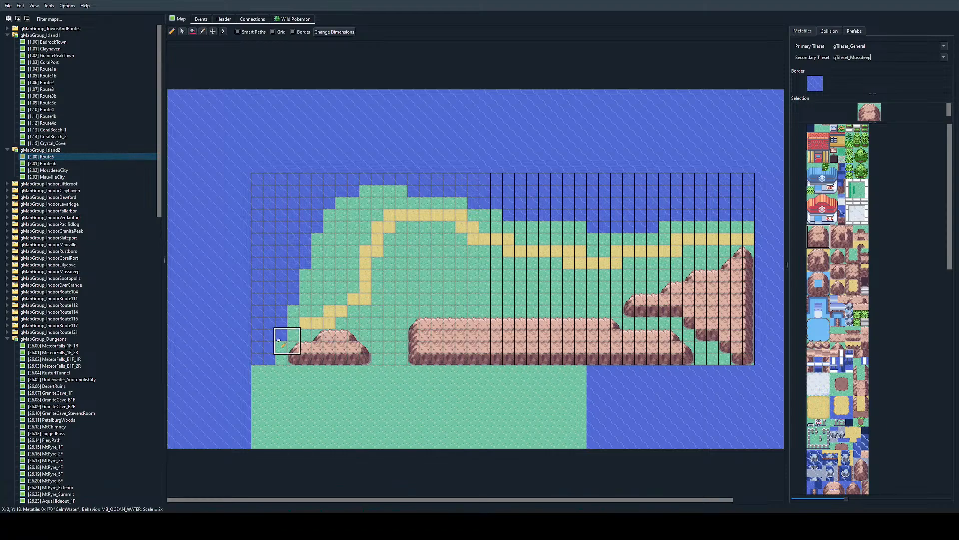
mouse_move(282, 347)
left_mouse_down()
mouse_move(282, 336)
mouse_move(353, 336)
left_mouse_up()
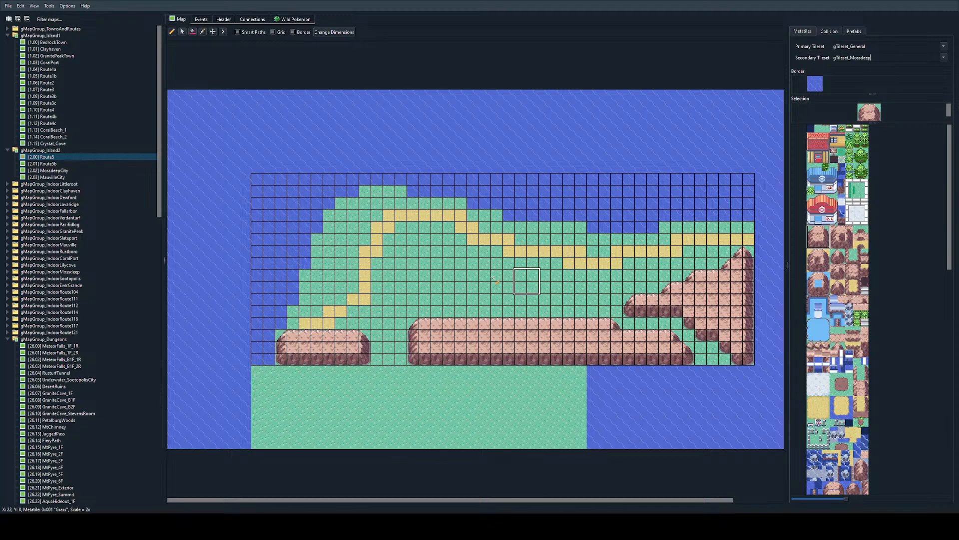
scroll(588, 239, "up", 2, "ctrl")
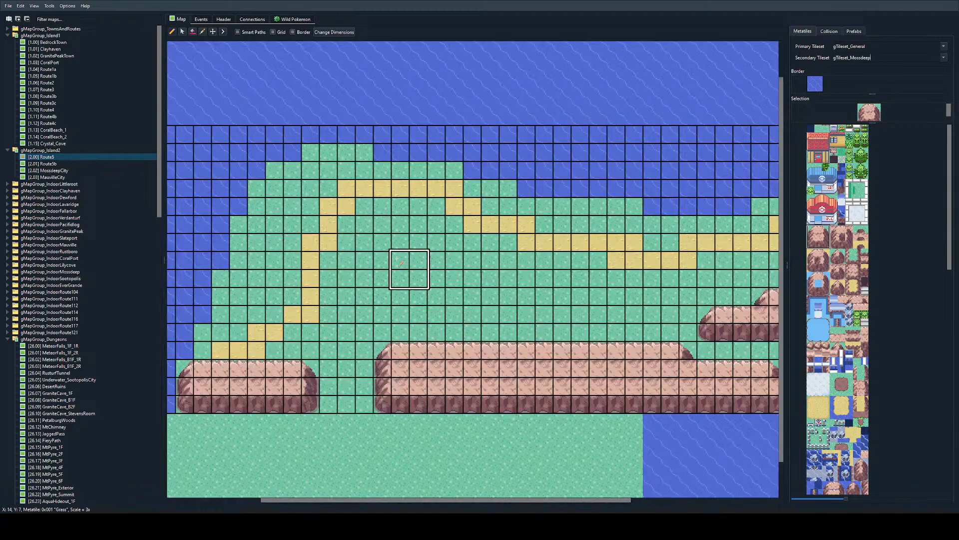
scroll(697, 208, "down", 2, "ctrl")
scroll(760, 296, "up", 1, "ctrl")
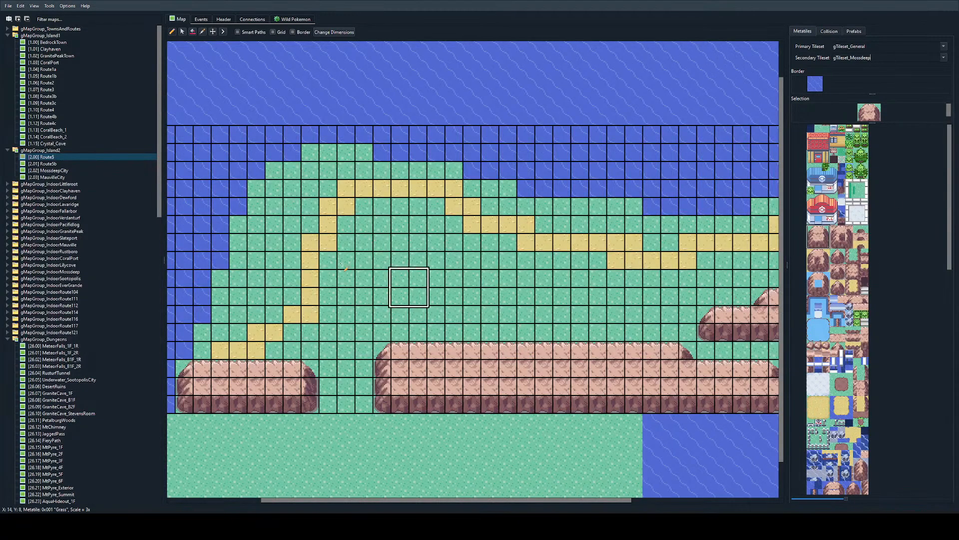
left_click_drag(374, 272, 540, 233)
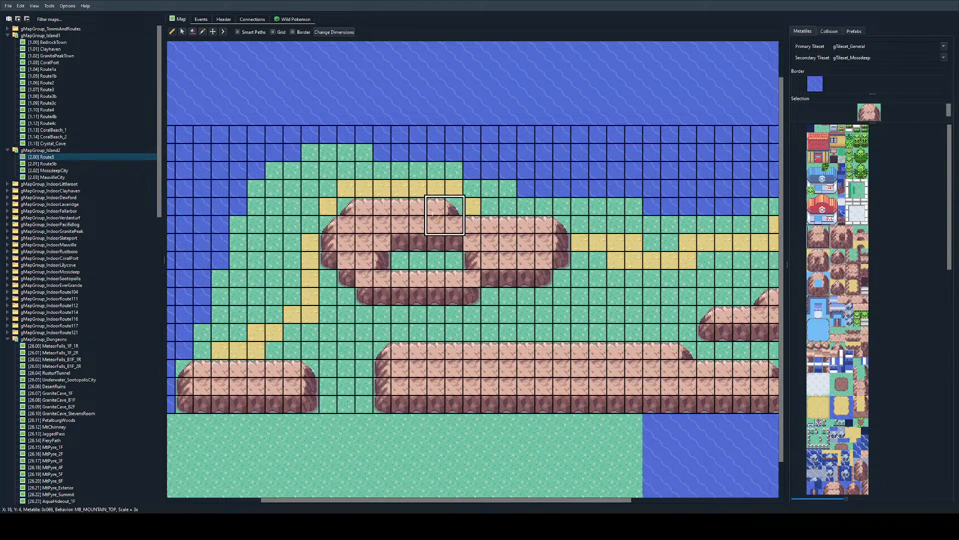
key("ctrl+z")
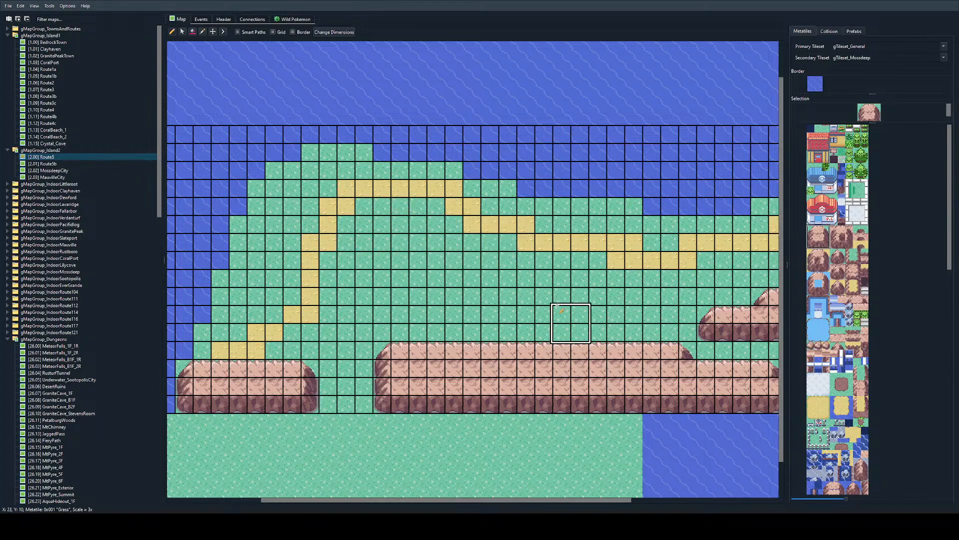
key("alt+Tab")
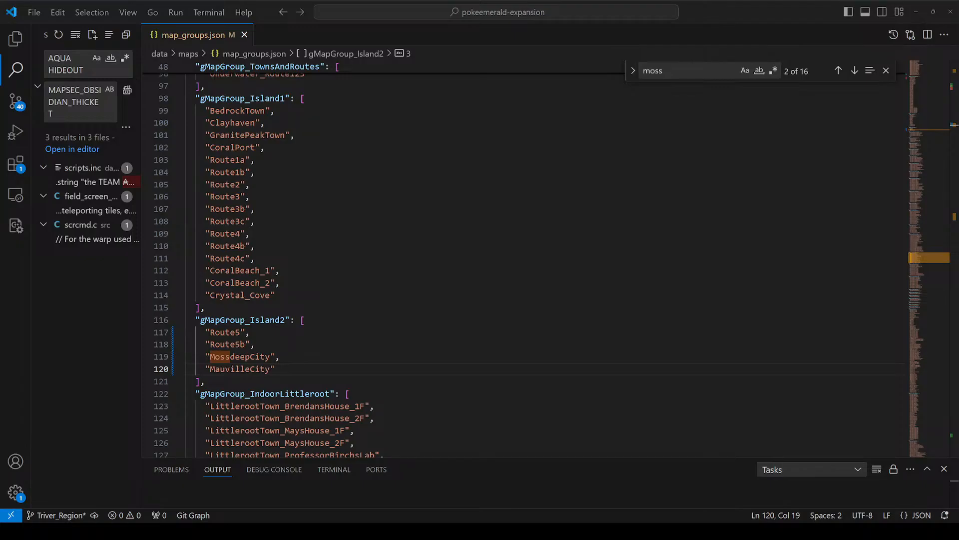
key("alt+Tab")
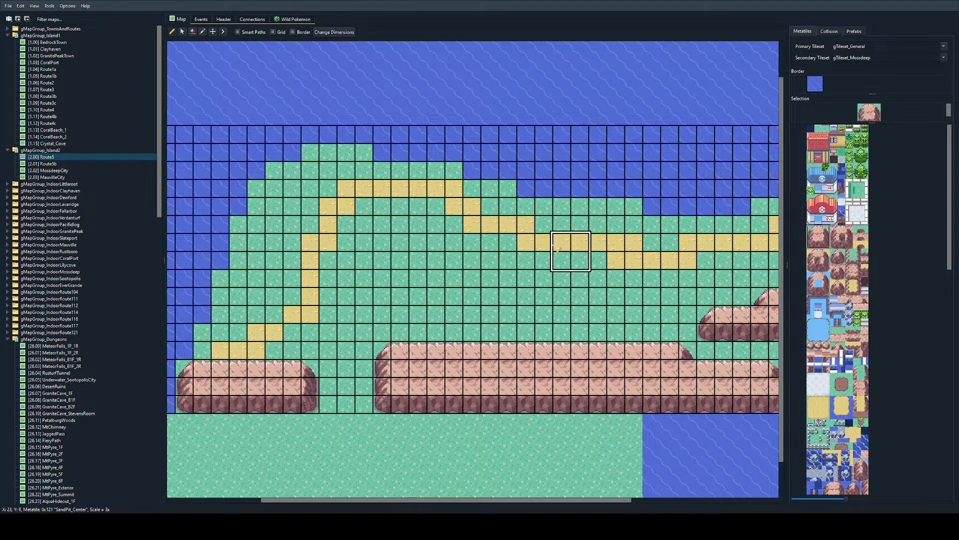
scroll(554, 245, "down", 1, "ctrl")
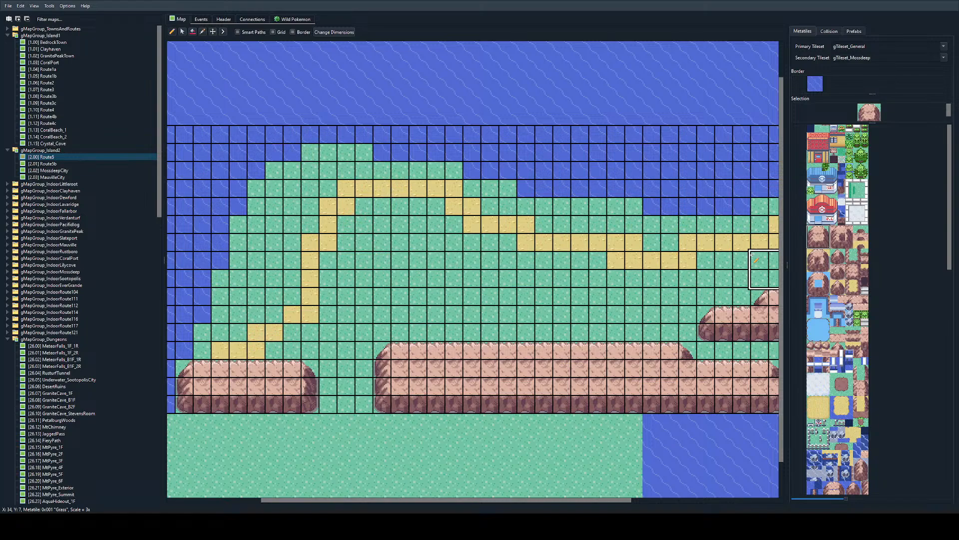
scroll(586, 190, "down", 1, "ctrl")
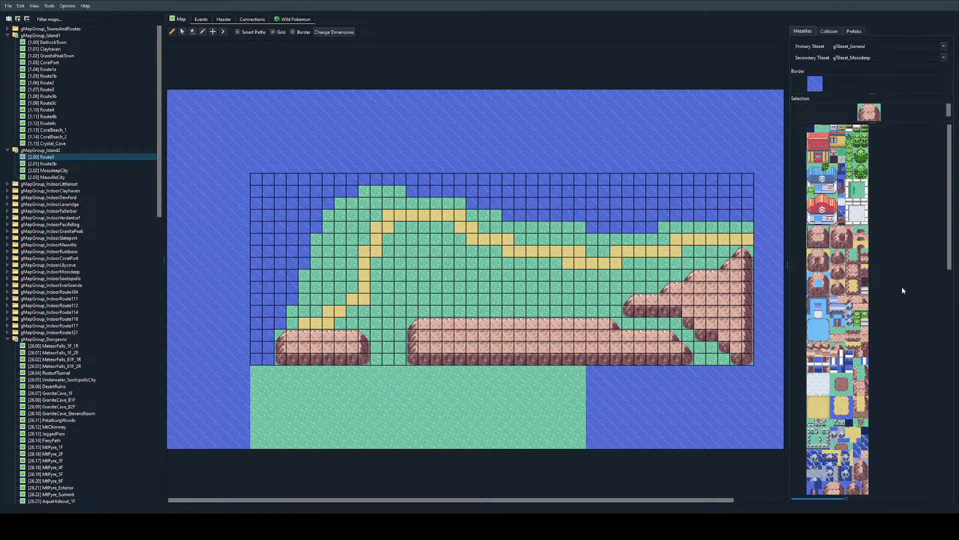
scroll(624, 344, "up", 1, "ctrl")
scroll(621, 317, "up", 1, "ctrl")
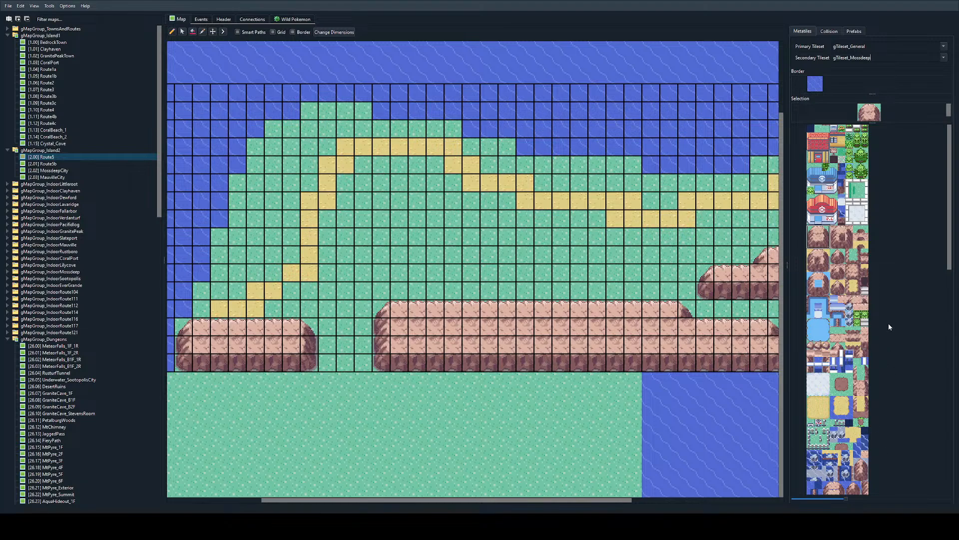
scroll(632, 309, "down", 1, "ctrl")
scroll(509, 302, "up", 1, "ctrl")
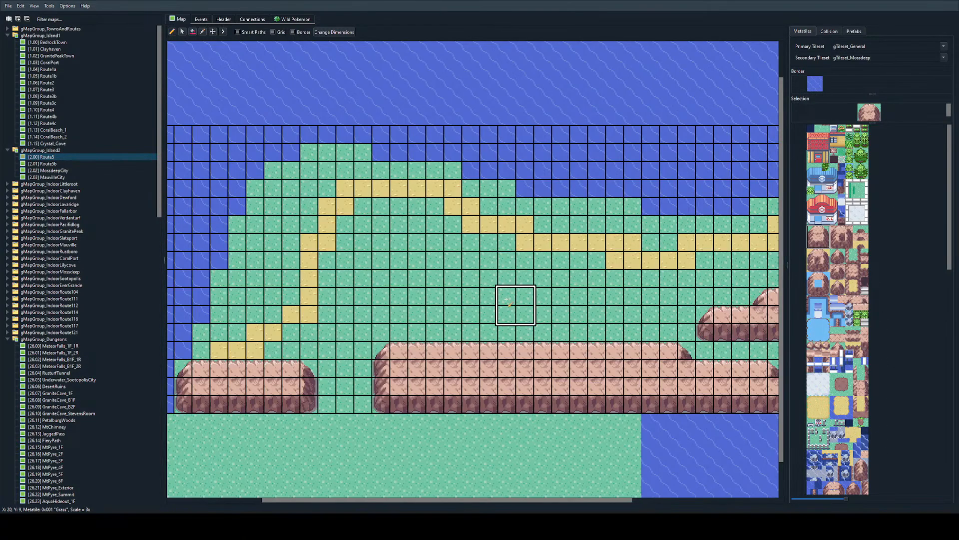
scroll(441, 302, "right", 3)
scroll(441, 300, "down", 1)
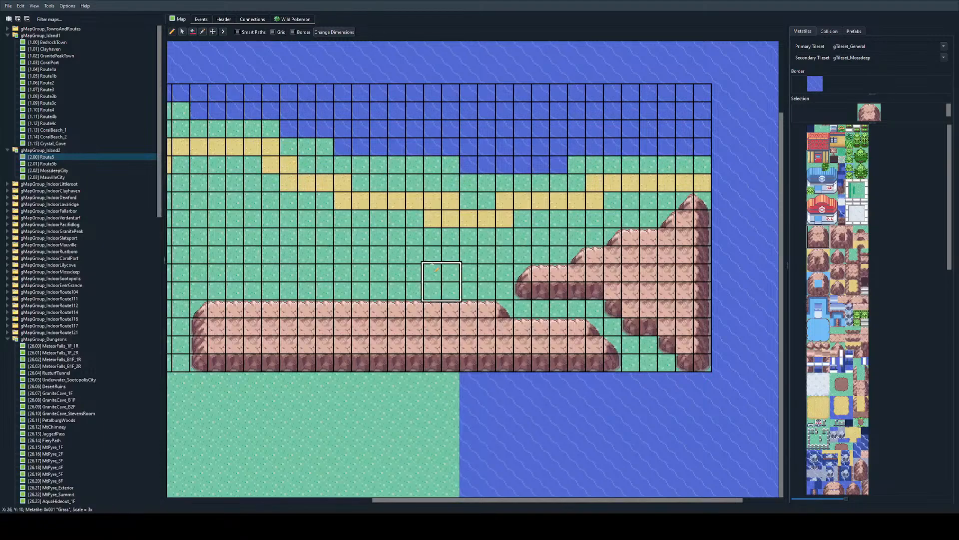
Step: Add a wild encounter group with land_mons slots for Route5, open the first slot's species and return to the map
left_click(296, 19)
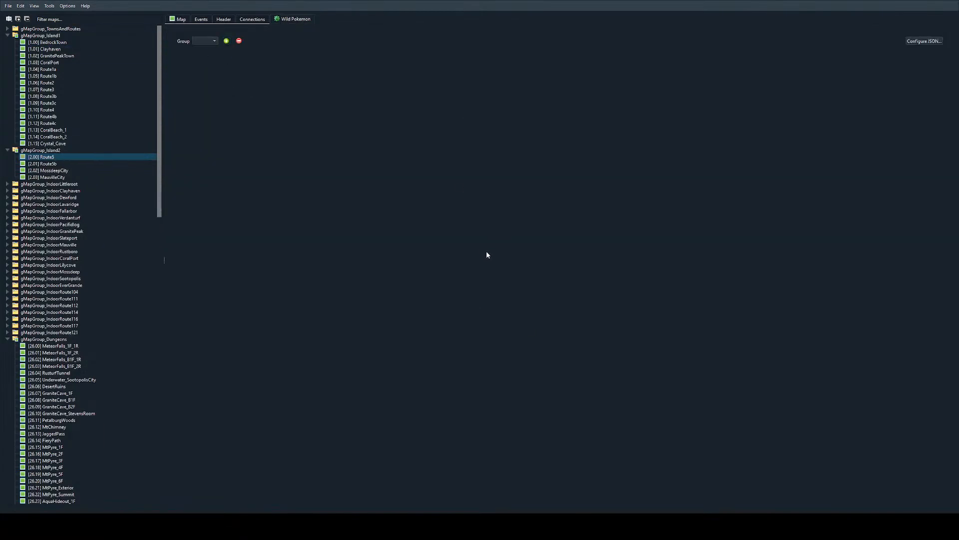
double_click(351, 84)
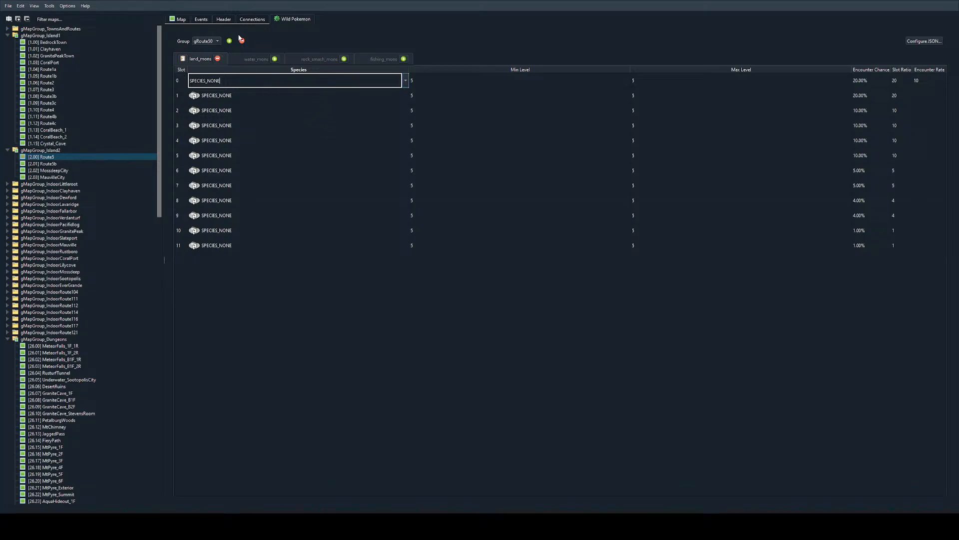
left_click(181, 20)
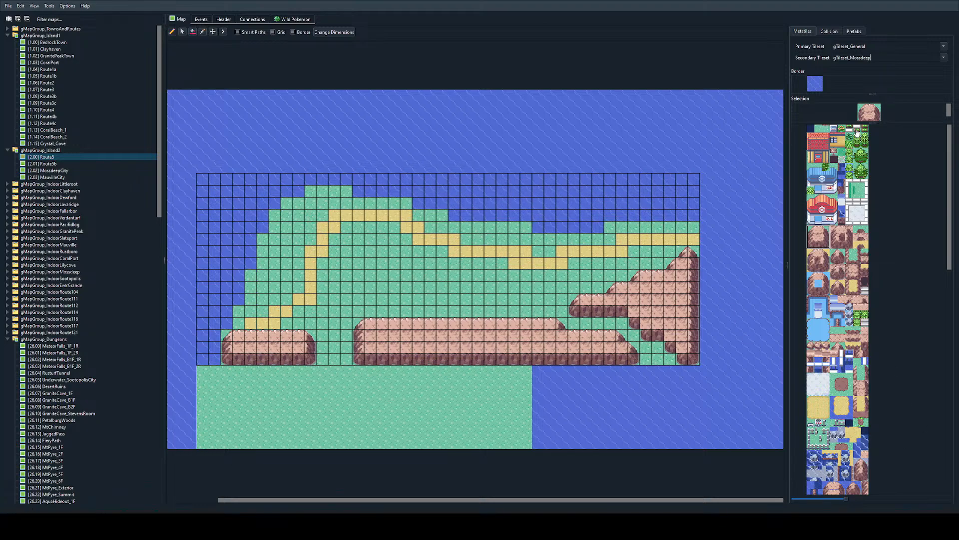
Step: Paint the straight sand-shore metatile on the western coast at X 3, Y 11-12 and X 4, Y 8-10
left_click(819, 129)
scroll(274, 406, "up", 1, "ctrl")
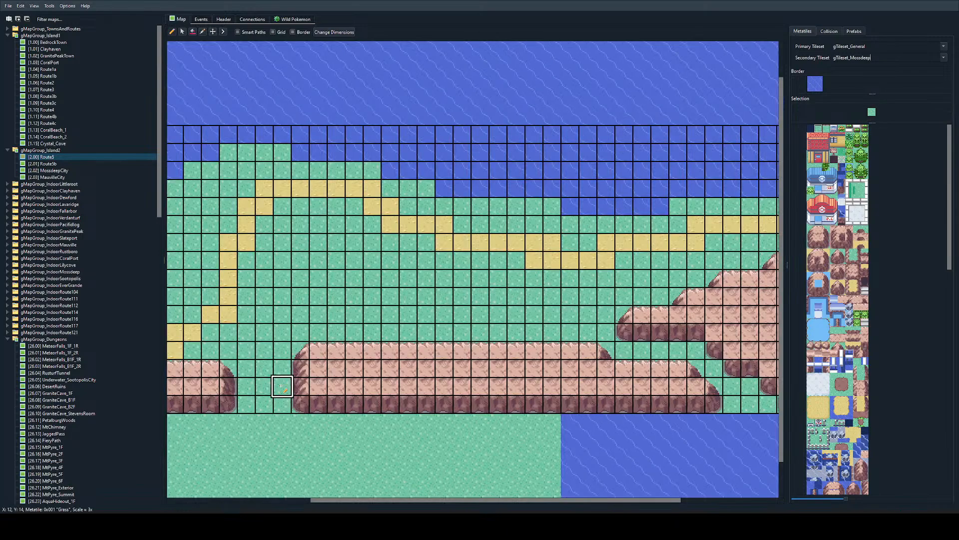
scroll(301, 280, "right", 1)
scroll(306, 279, "left", 2)
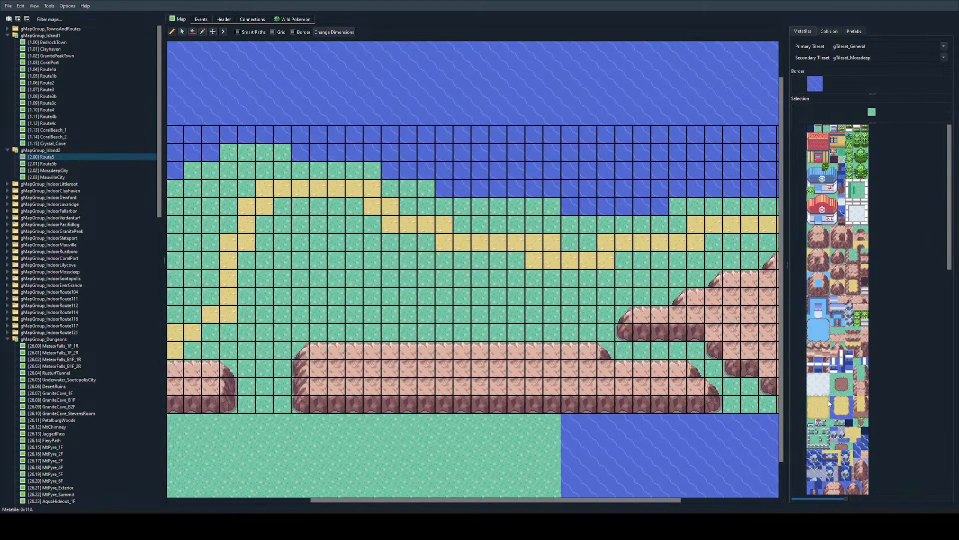
scroll(827, 408, "down", 5)
scroll(827, 409, "up", 12)
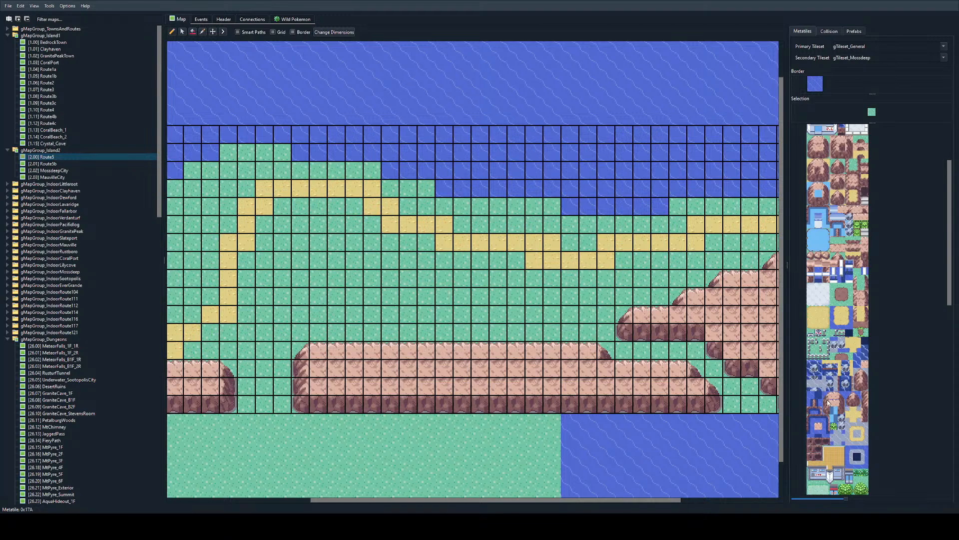
left_click(850, 434)
scroll(406, 326, "left", 5)
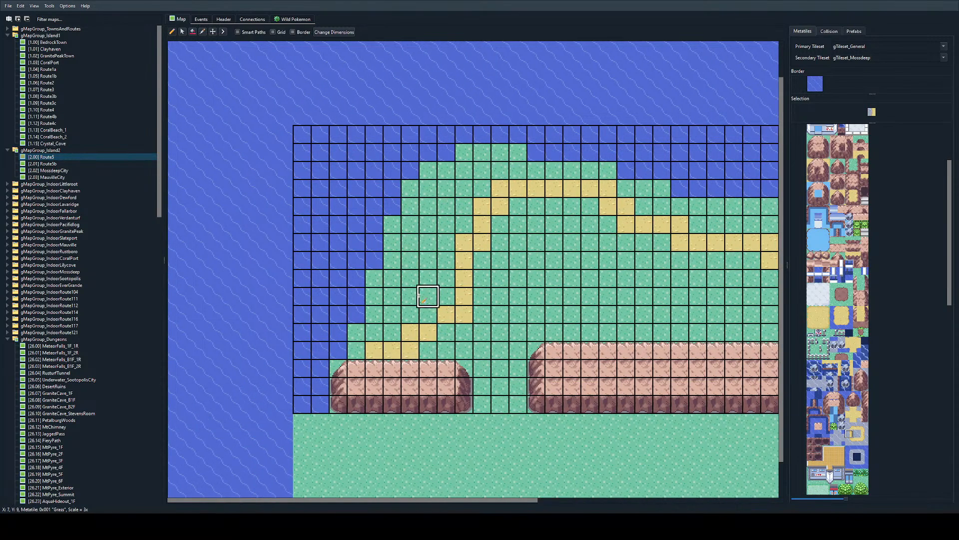
left_click_drag(356, 350, 374, 274)
left_click(374, 307)
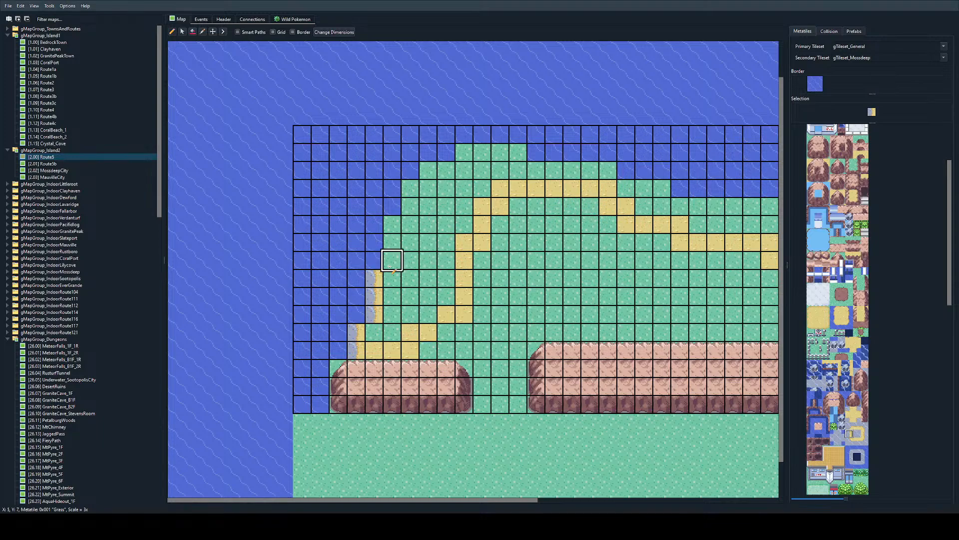
Step: Extend the straight sand shore down column X 4 through Y 11-12, undoing the corner metatile attempt
left_click(850, 425)
left_click(380, 326)
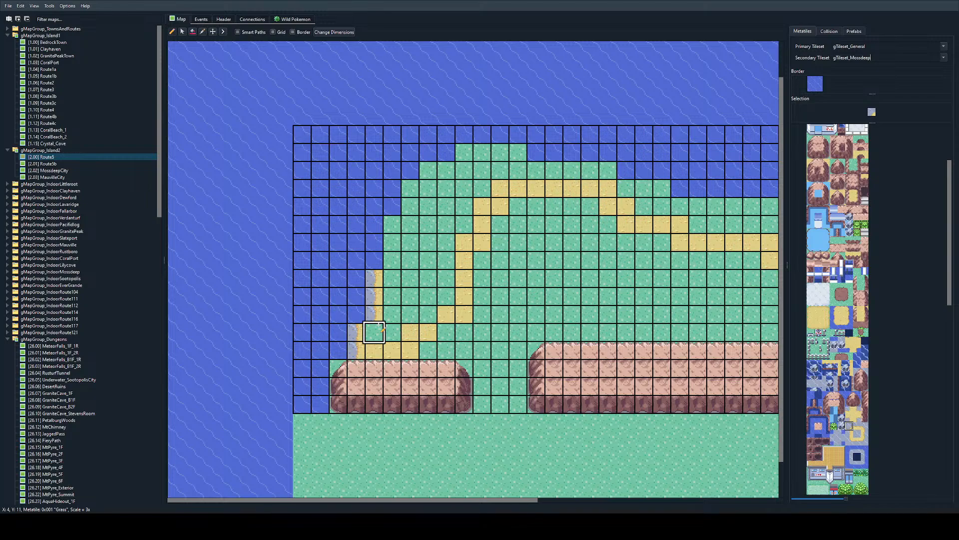
left_click(379, 325)
key("ctrl+z")
right_click_drag(353, 331, 352, 351)
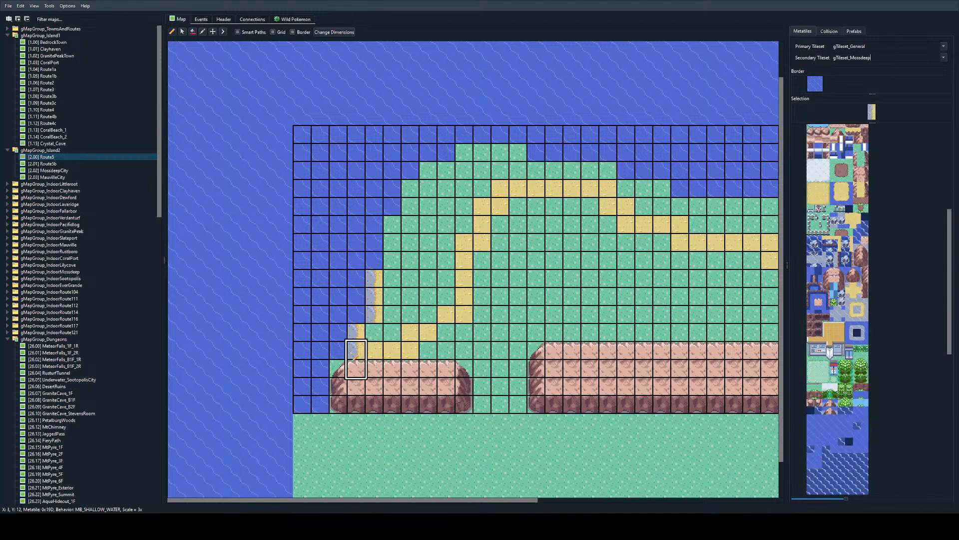
left_click(376, 318)
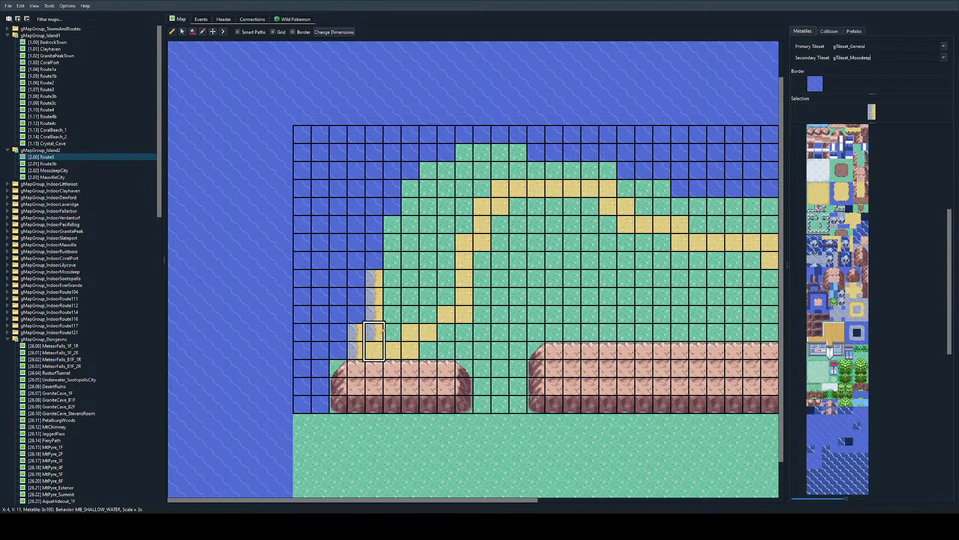
left_click(376, 331)
Step: Replace the shore in column X 3 with the shallow-water edge metatile and cap its upper end with the corner metatile
scroll(843, 400, "up", 3)
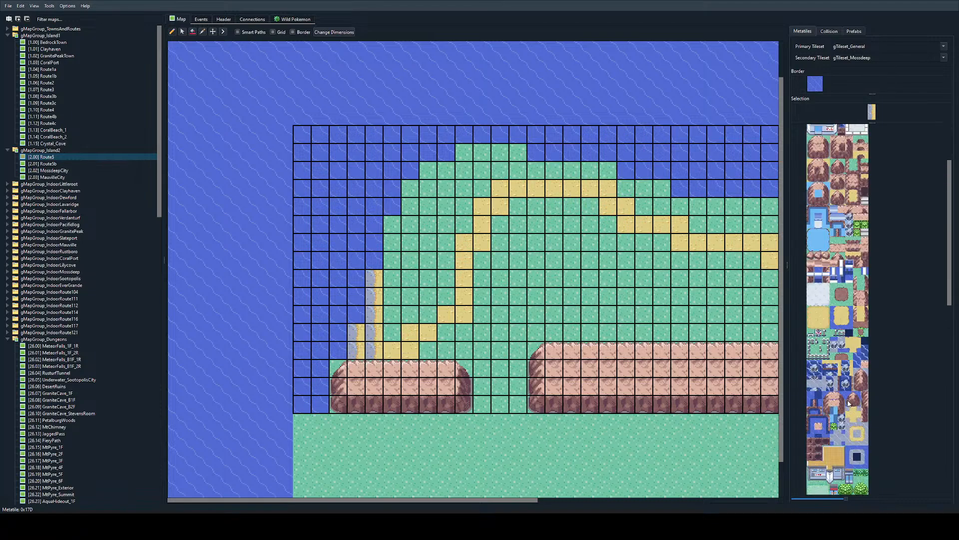
left_click(849, 457)
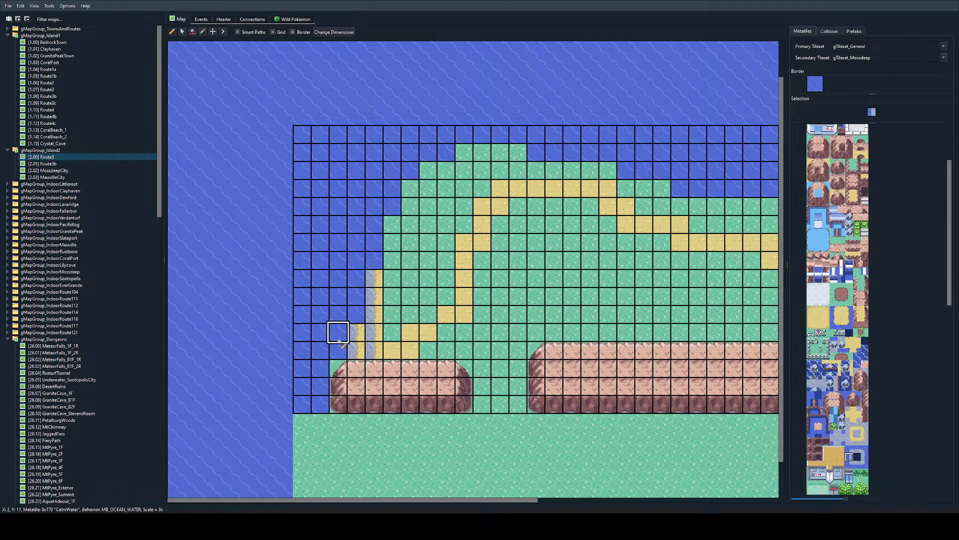
left_click(355, 332)
left_click(849, 449)
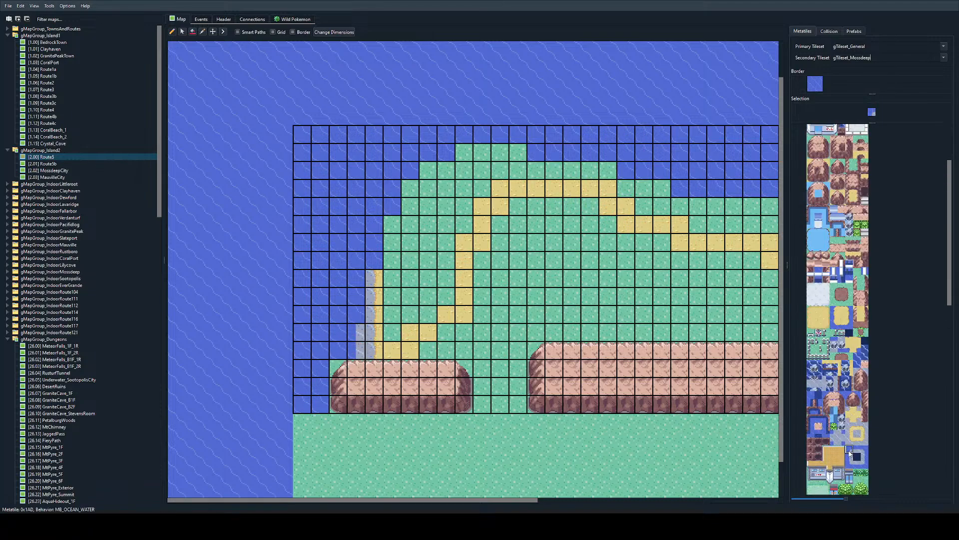
left_click(356, 314)
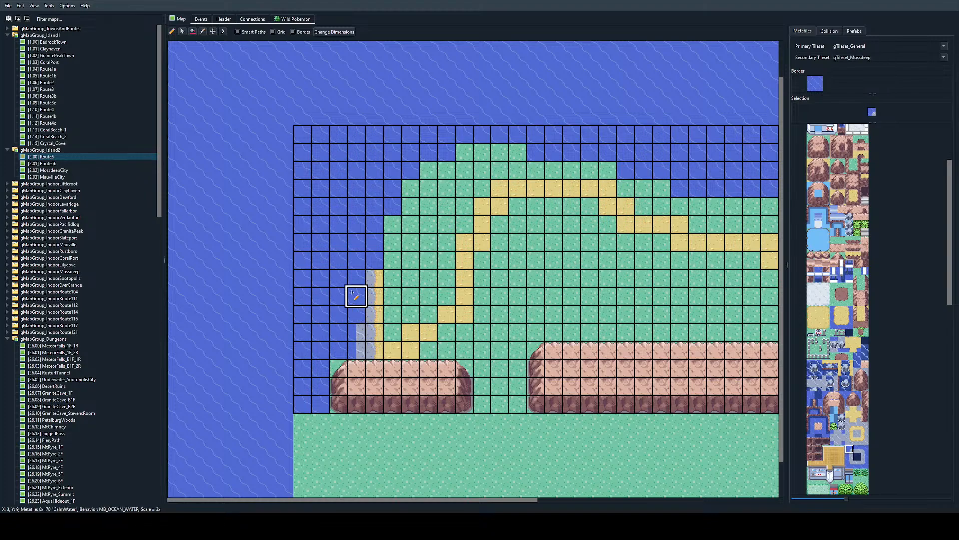
Step: Continue the shallow-water edge one column east with an inner corner metatile at X 4, Y 9 and an outer corner above it
scroll(898, 320, "down", 3)
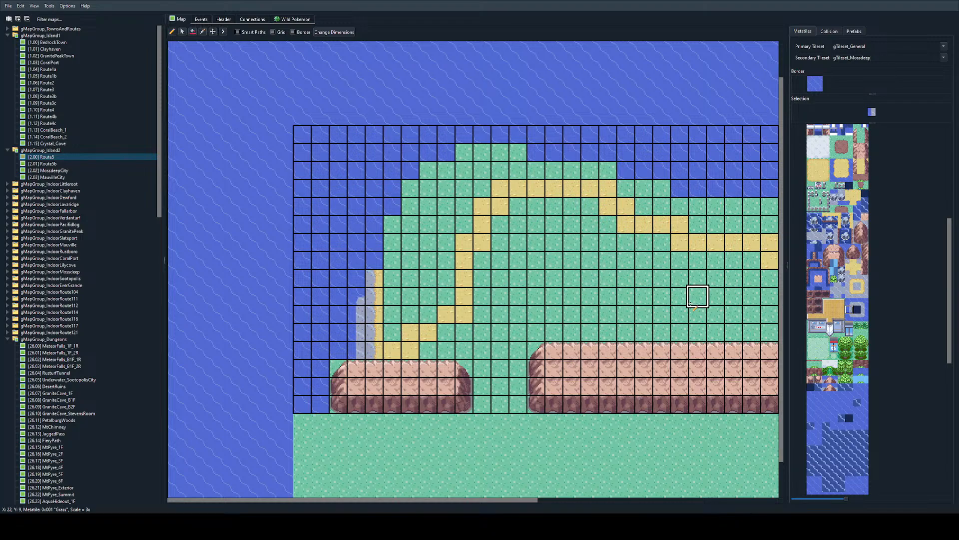
scroll(856, 440, "up", 3)
scroll(856, 440, "up", 3)
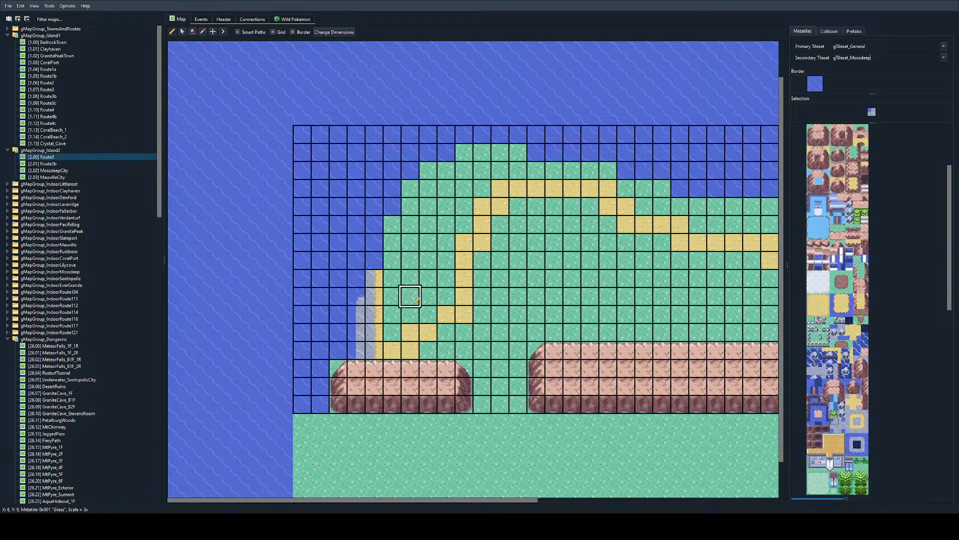
left_click(850, 445)
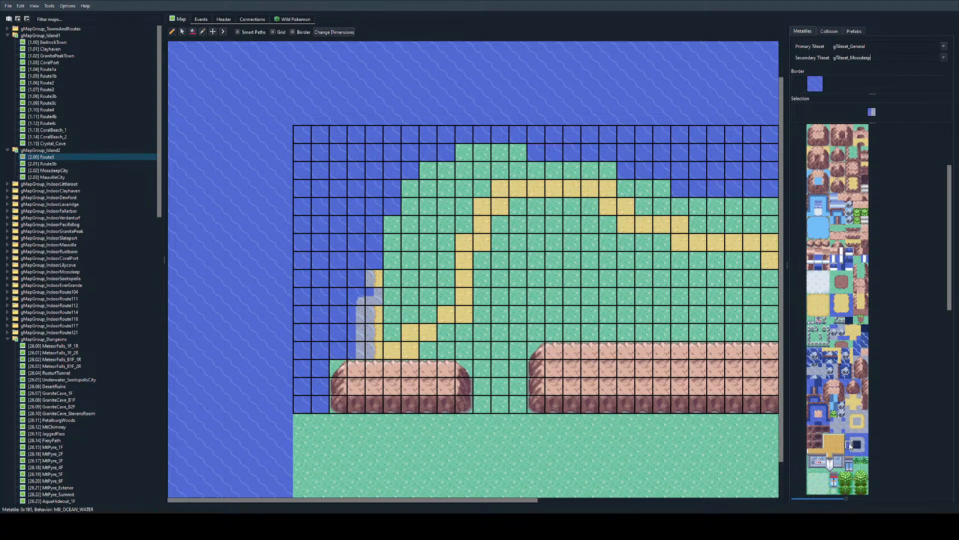
right_click(360, 297)
left_click(376, 281)
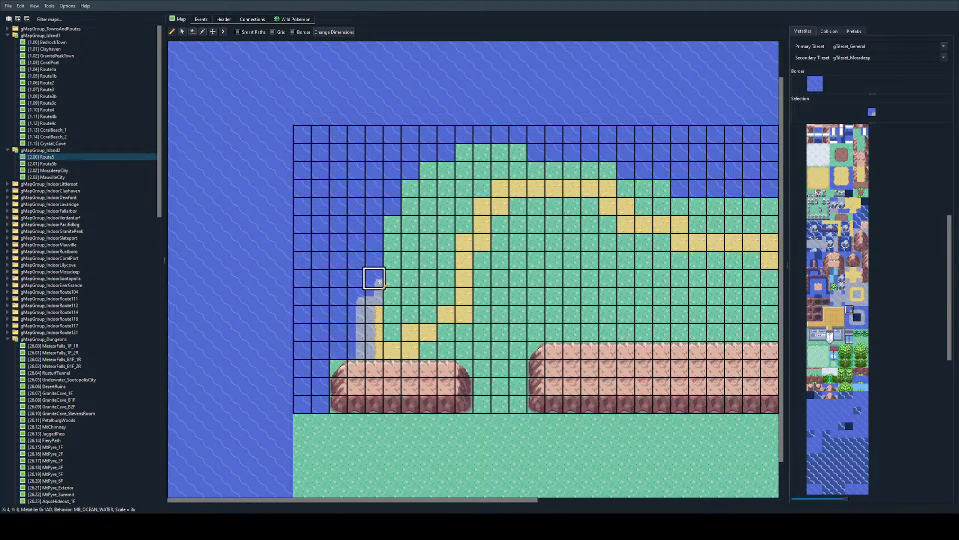
Step: Repeat the two-tile shallow-water corner pair at X 5, Y 7-8 and X 6, Y 6-7, and fill the grass northwest of it with calm water
right_click_drag(379, 283, 379, 299)
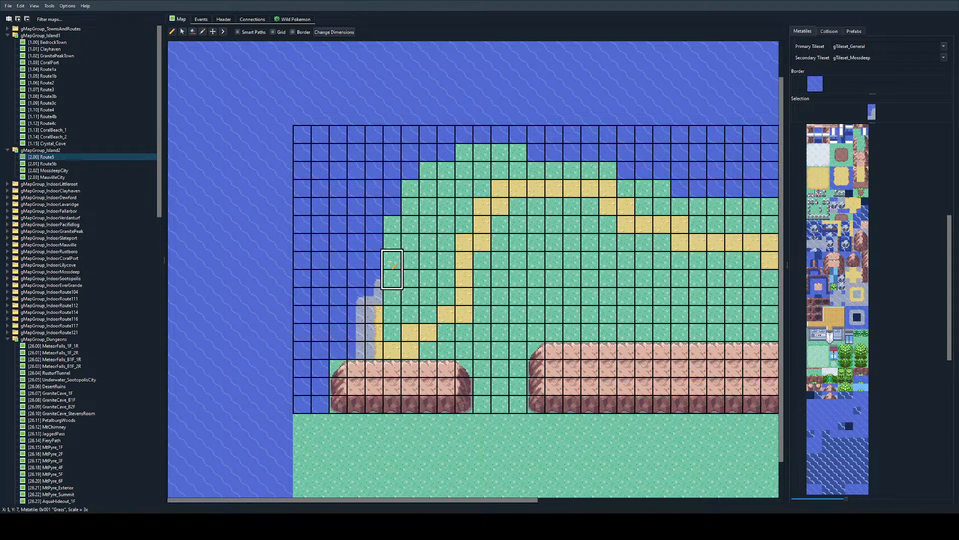
left_click(386, 267)
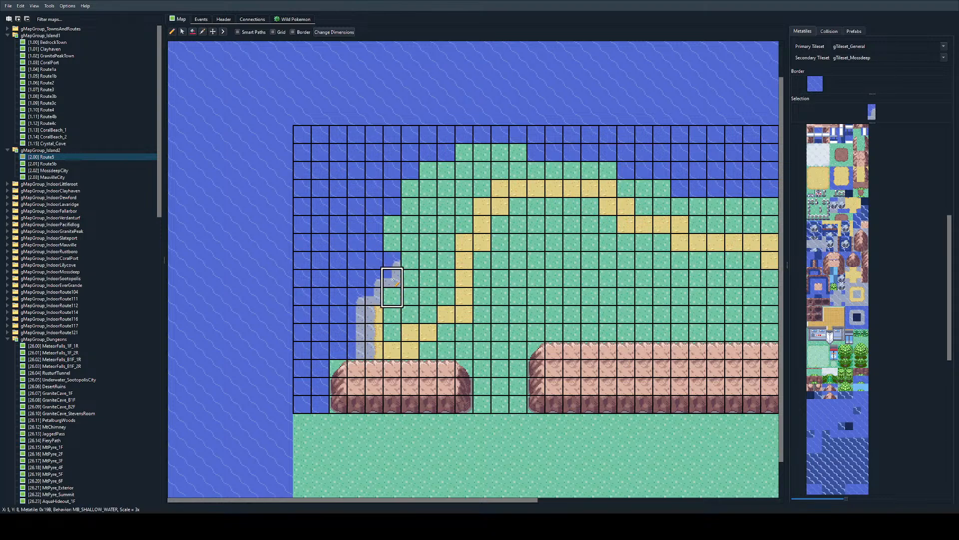
left_click(411, 244)
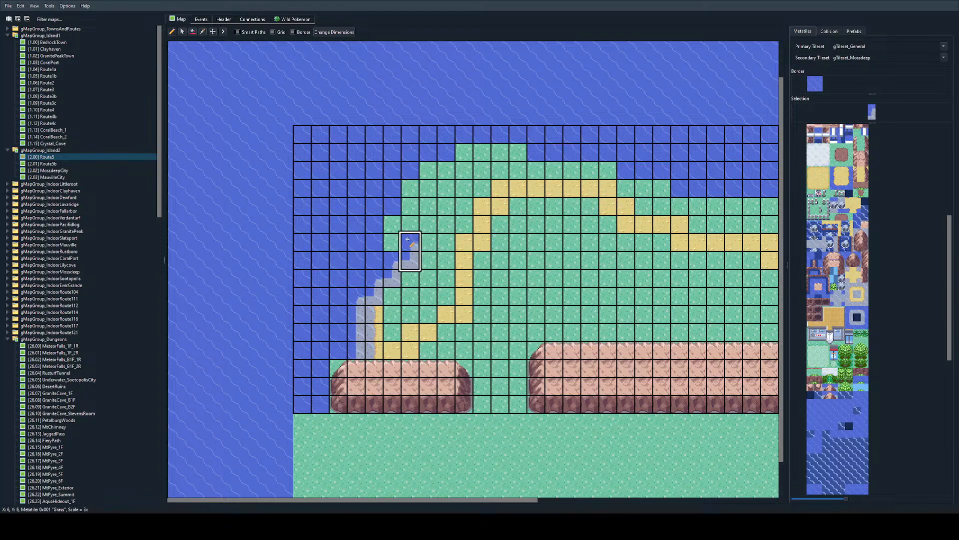
right_click(374, 225)
mouse_move(392, 240)
left_mouse_down()
mouse_move(410, 207)
mouse_move(409, 223)
left_mouse_up()
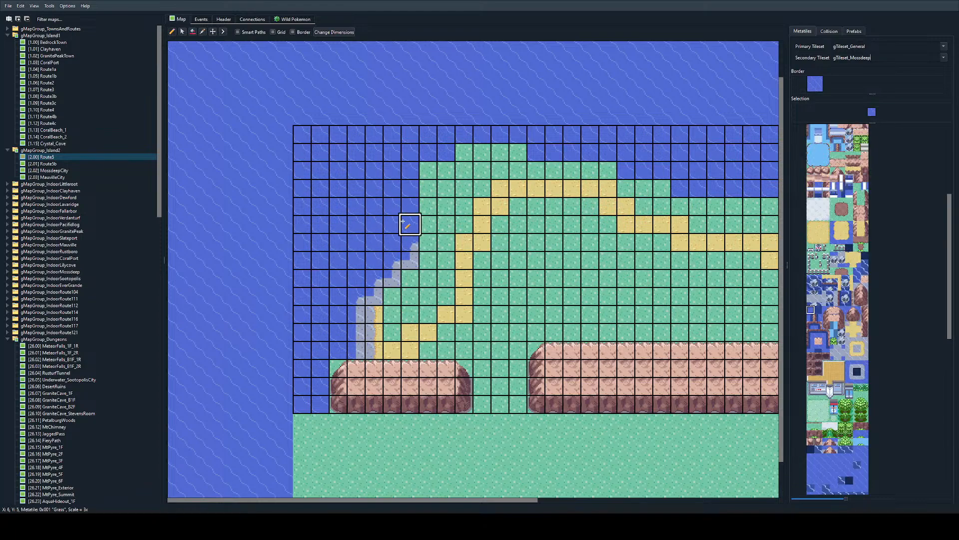
scroll(846, 461, "up", 3)
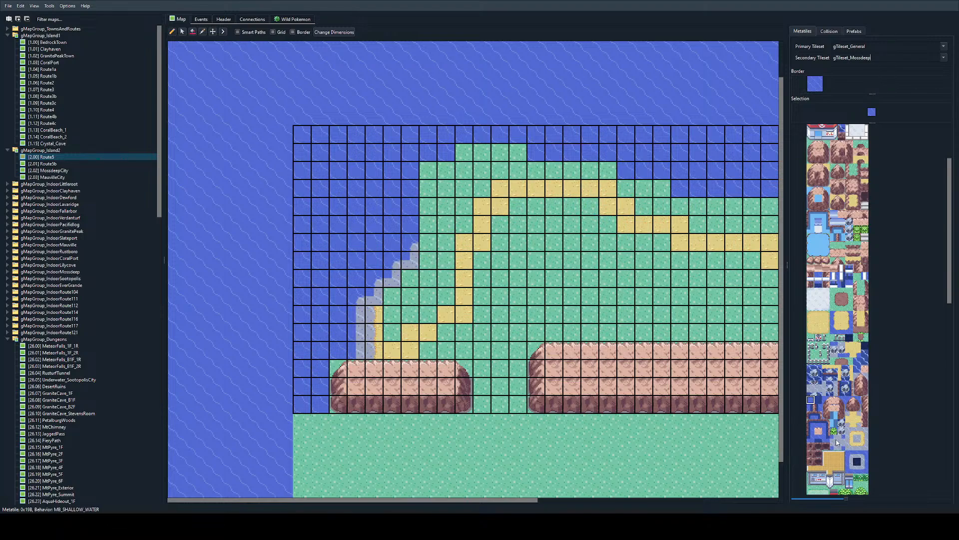
left_click(834, 439)
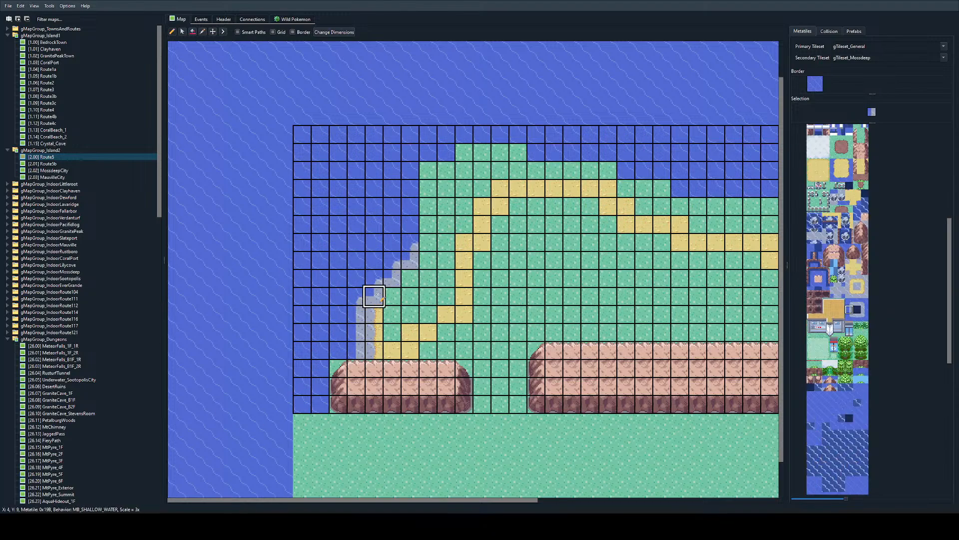
right_click(356, 298)
right_click(381, 265)
right_click(393, 262)
right_click(425, 245)
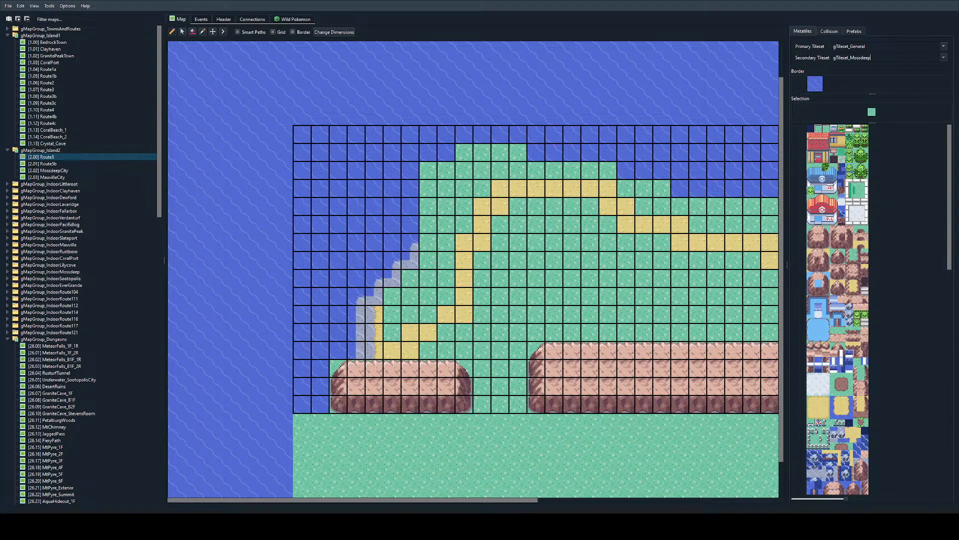
Step: Copy the shallow-water corner pair from X 6, Y 6-7 and stamp it at X 7, Y 5-6
right_click_drag(357, 297, 357, 314)
right_click_drag(411, 259, 412, 244)
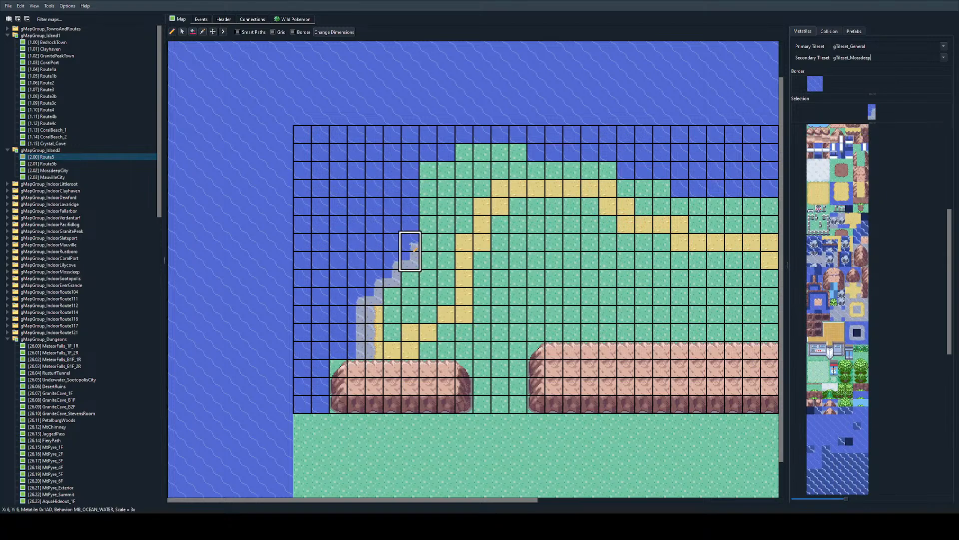
left_click(411, 244)
left_click(429, 216)
key("ctrl+z")
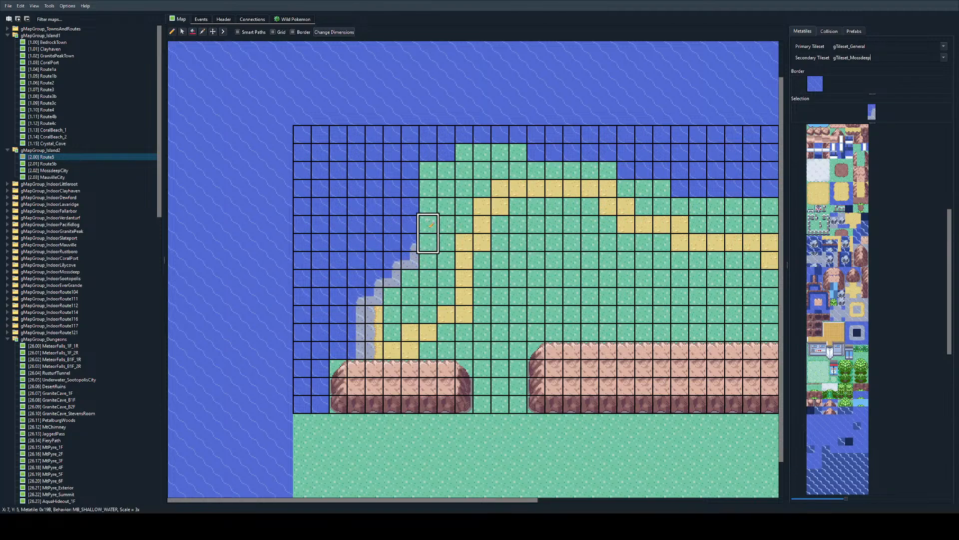
left_click(427, 221)
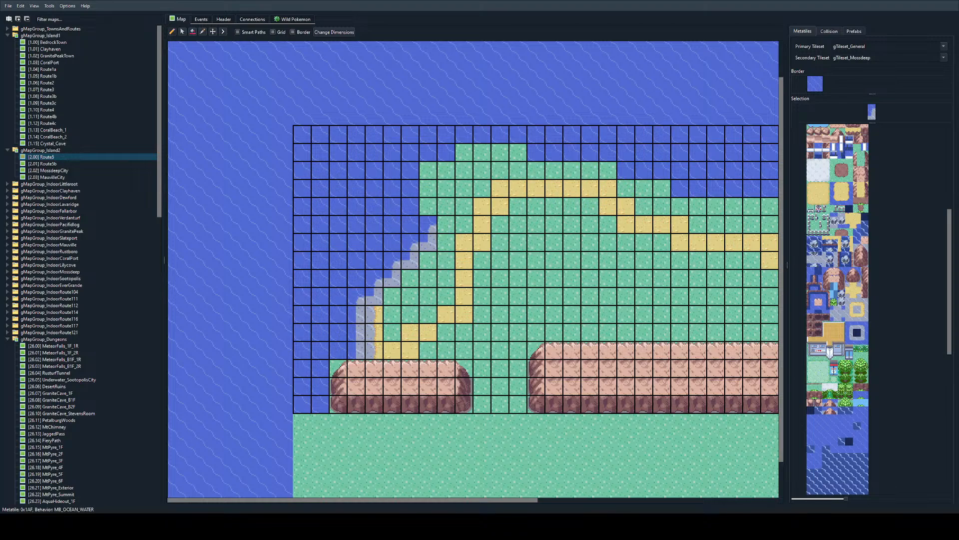
Step: Run the straight upper shallow-water edge metatile across X 8-9, Y 5
left_click(857, 333)
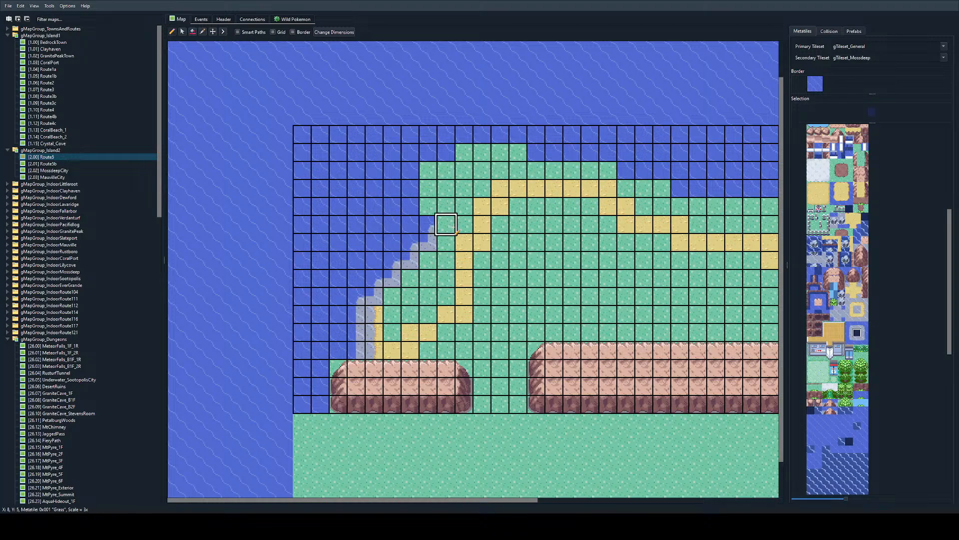
left_click(446, 225)
left_click(464, 224)
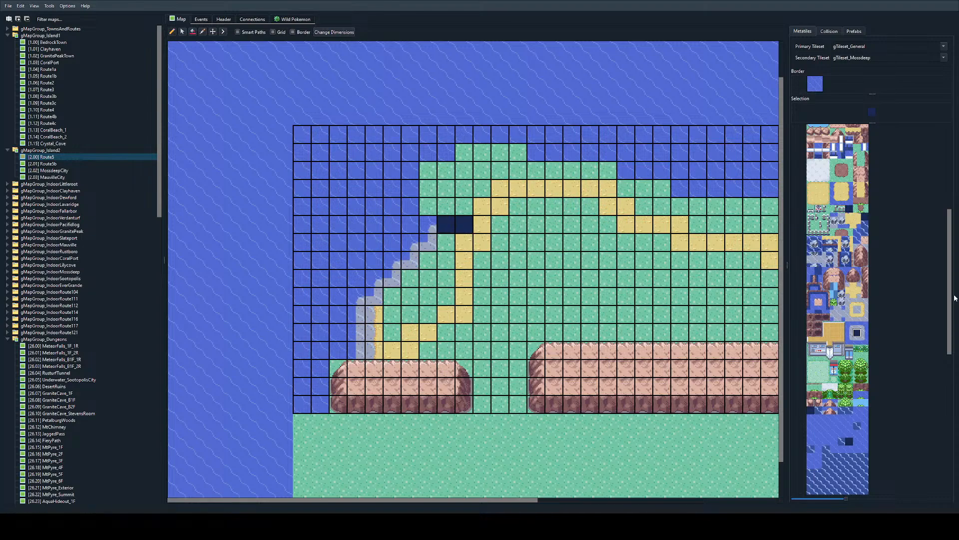
left_click_drag(446, 224, 464, 225)
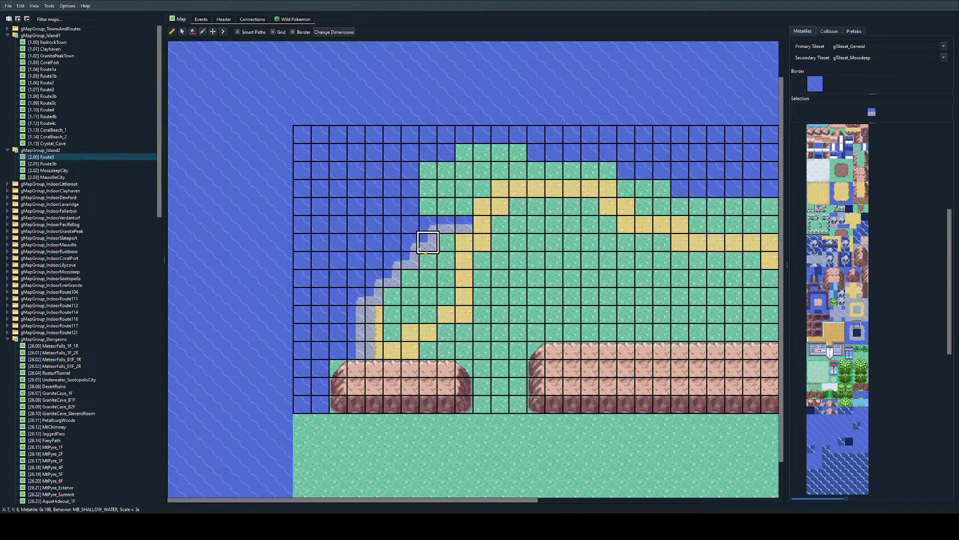
Step: Place the inner corner at X 10, Y 5 and outer corner at X 10, Y 4, and fill the grass to the north with calm water
right_click(428, 243)
left_click(482, 225)
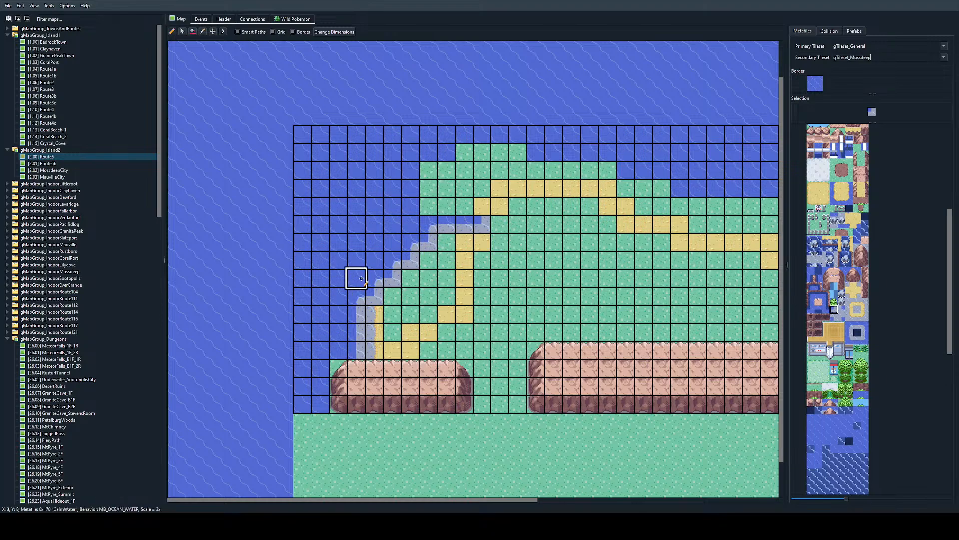
right_click(429, 224)
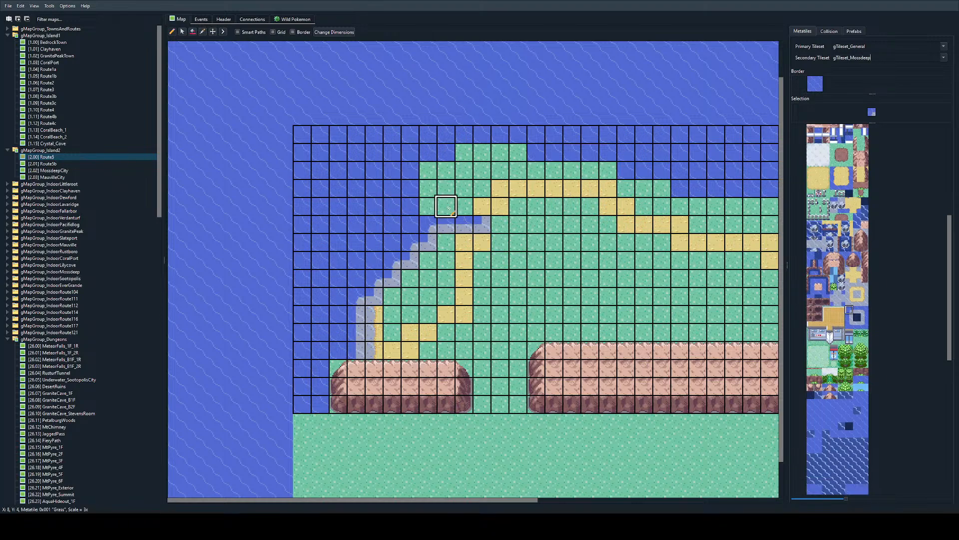
left_click(483, 206)
right_click(392, 207)
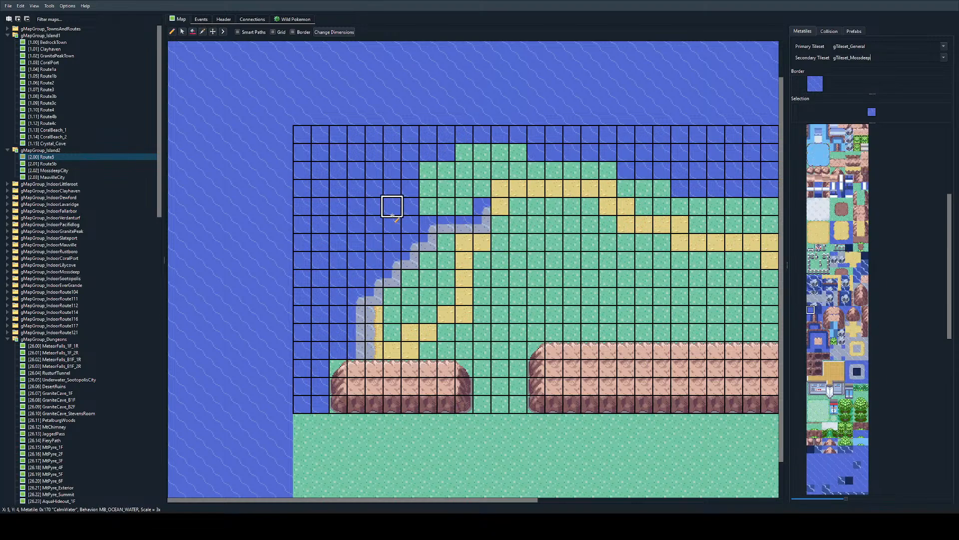
mouse_move(393, 207)
left_mouse_down()
mouse_move(427, 187)
mouse_move(458, 208)
mouse_move(482, 155)
mouse_move(426, 167)
left_mouse_up()
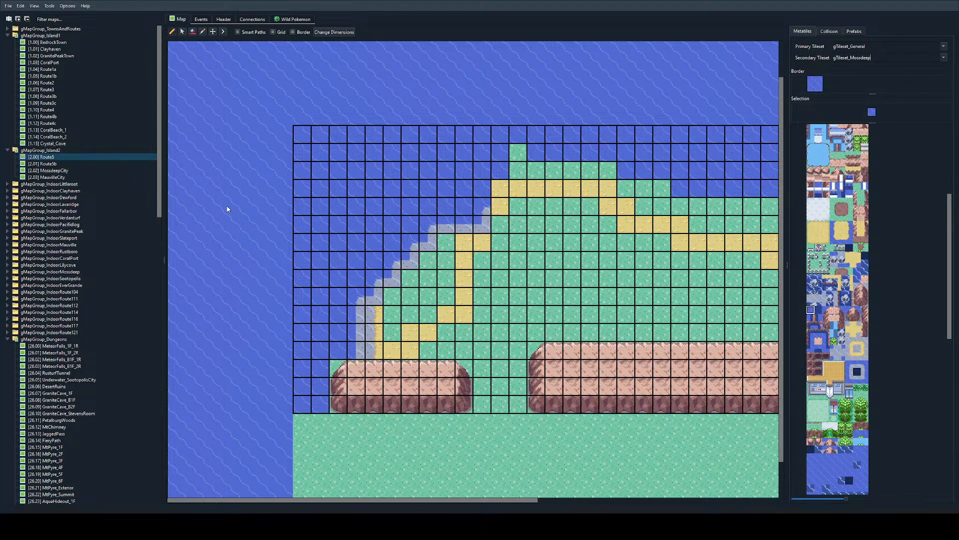
Step: Paint the upper shallow-water edge along row Y 4 from X 11 to X 27 and replace the land north of it with calm water
right_click(443, 225)
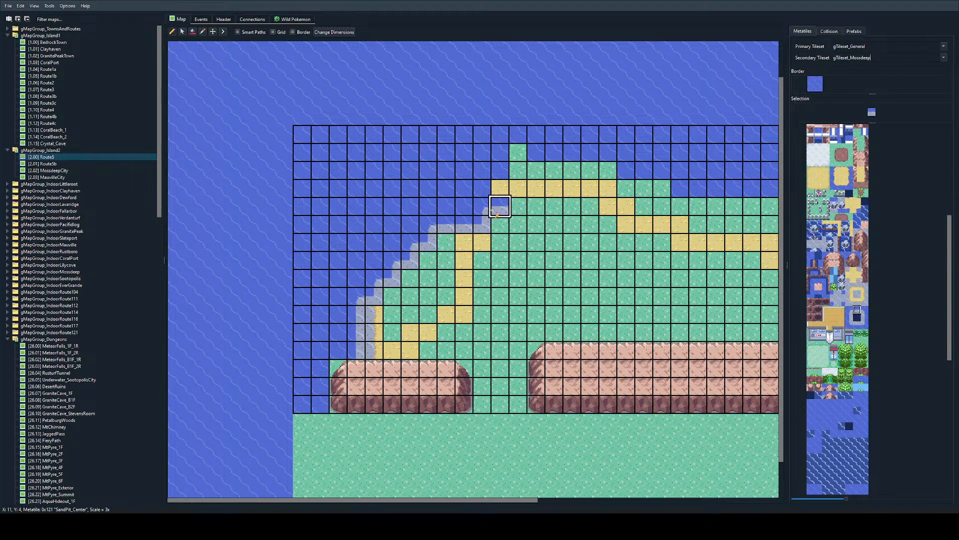
scroll(493, 211, "down", 2, "ctrl")
scroll(490, 208, "up", 1, "ctrl")
left_click_drag(374, 227, 446, 226)
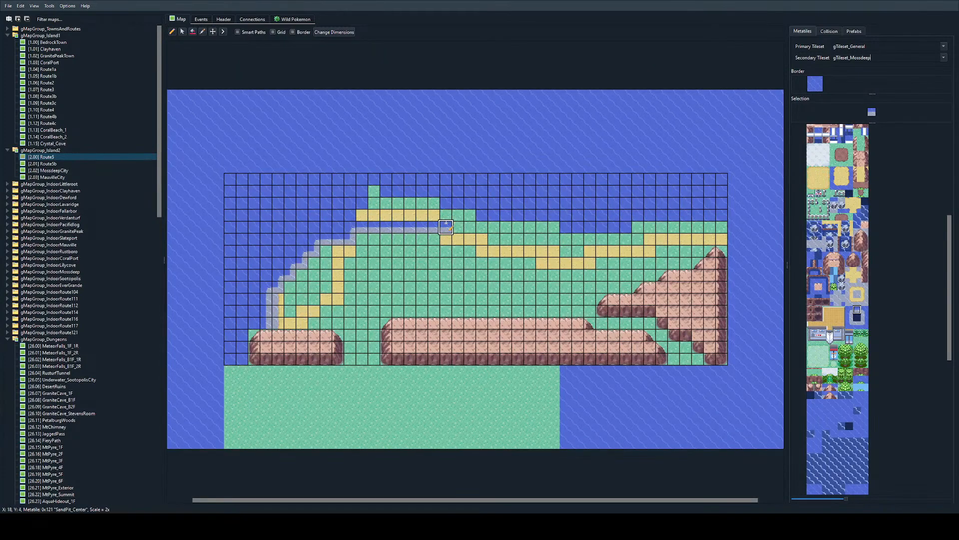
right_click(336, 214)
mouse_move(336, 213)
left_mouse_down()
mouse_move(482, 217)
mouse_move(398, 179)
left_mouse_up()
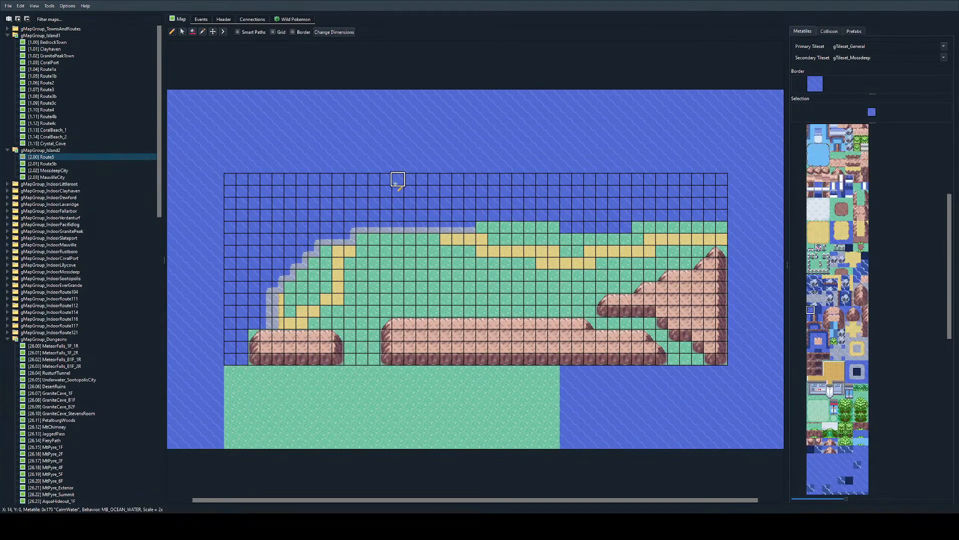
right_click(469, 228)
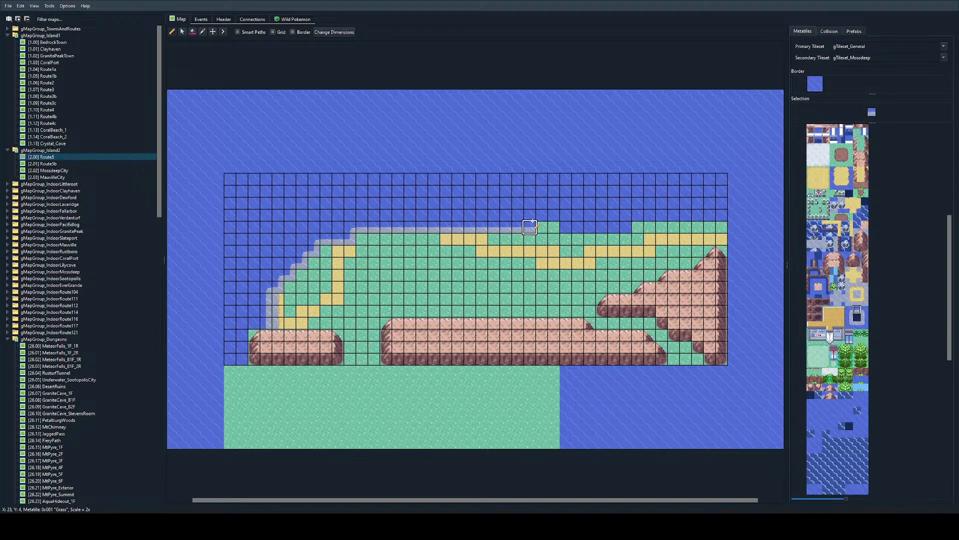
left_click_drag(421, 230, 554, 229)
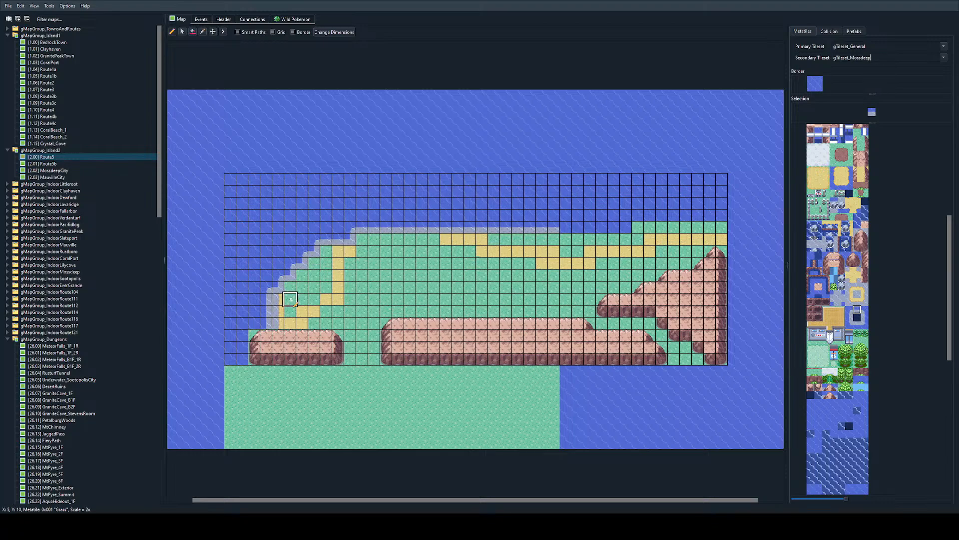
Step: Place the sandy shore's outer corner metatile at X 5, Y 9 and its inner corner at X 5, Y 10
left_click(849, 286)
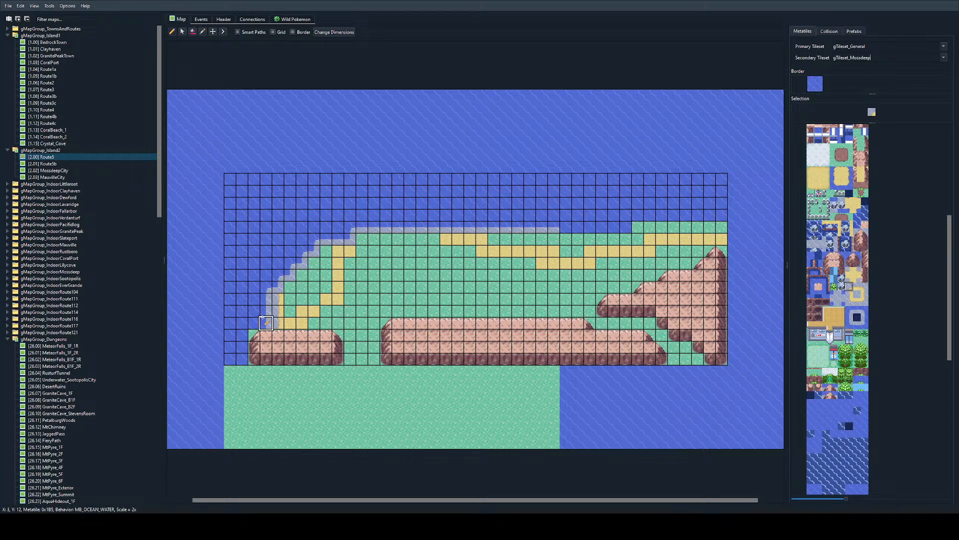
scroll(265, 321, "up", 4, "ctrl")
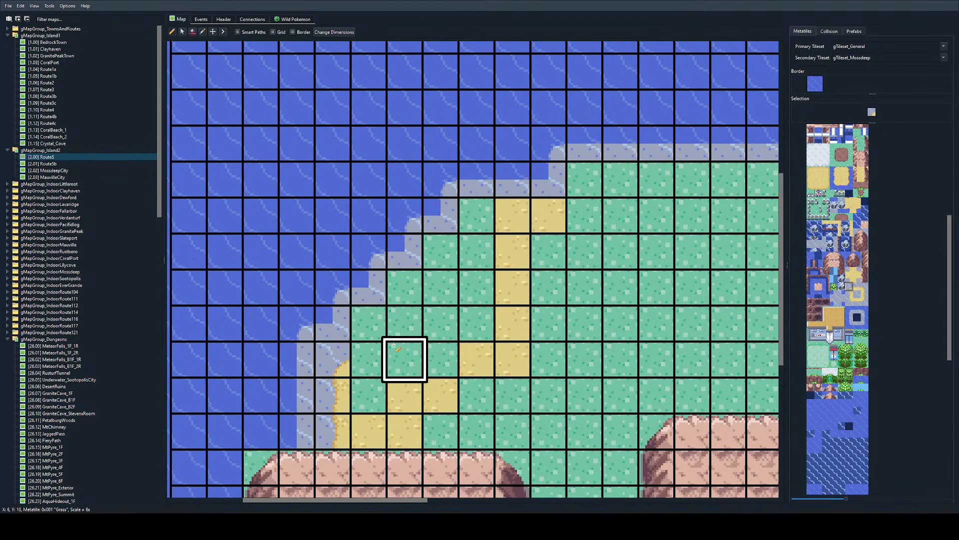
right_click(333, 359)
left_click(368, 325)
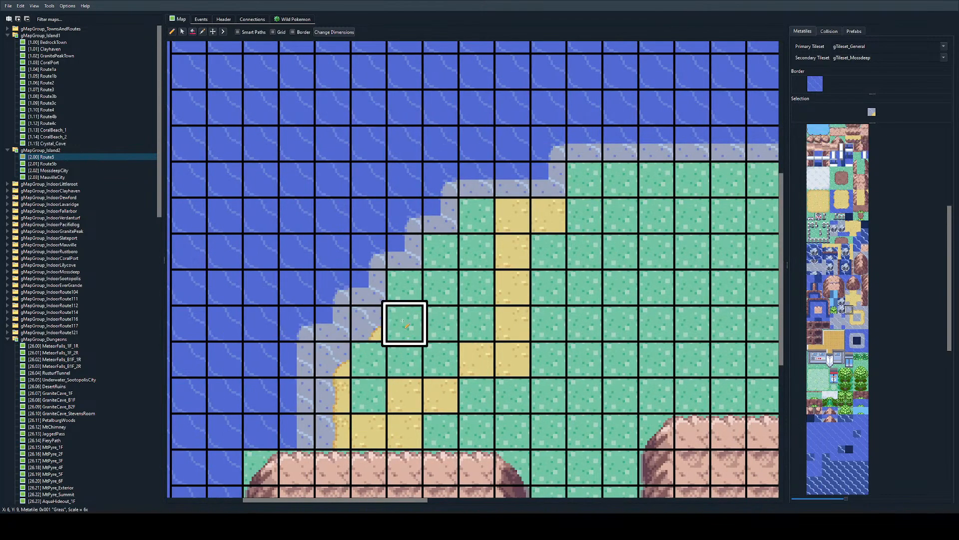
left_click(369, 359)
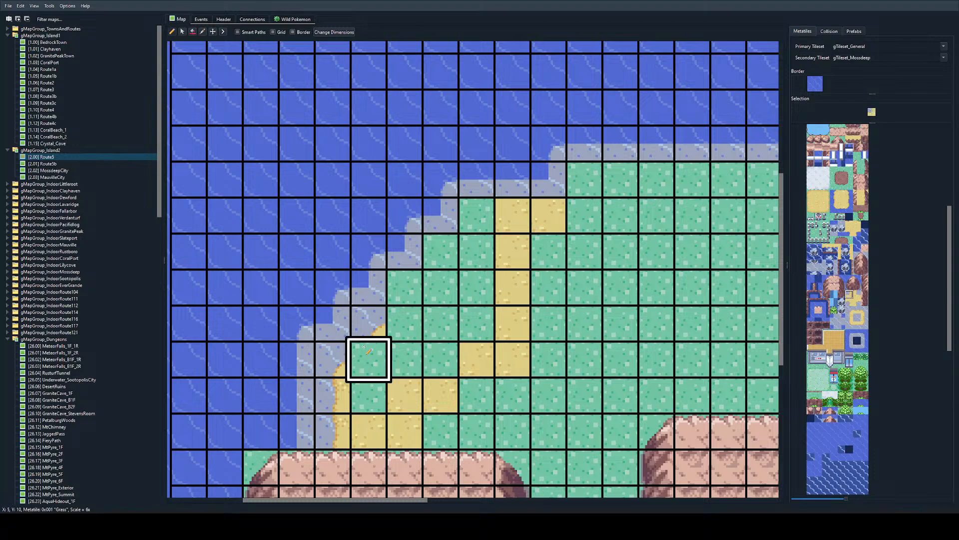
Step: Copy the sandy corner pair from X 5, Y 9-10 and stamp it diagonally at X 6, Y 8-9 and X 7, Y 7-8
right_click_drag(375, 352, 372, 325)
left_click(404, 294)
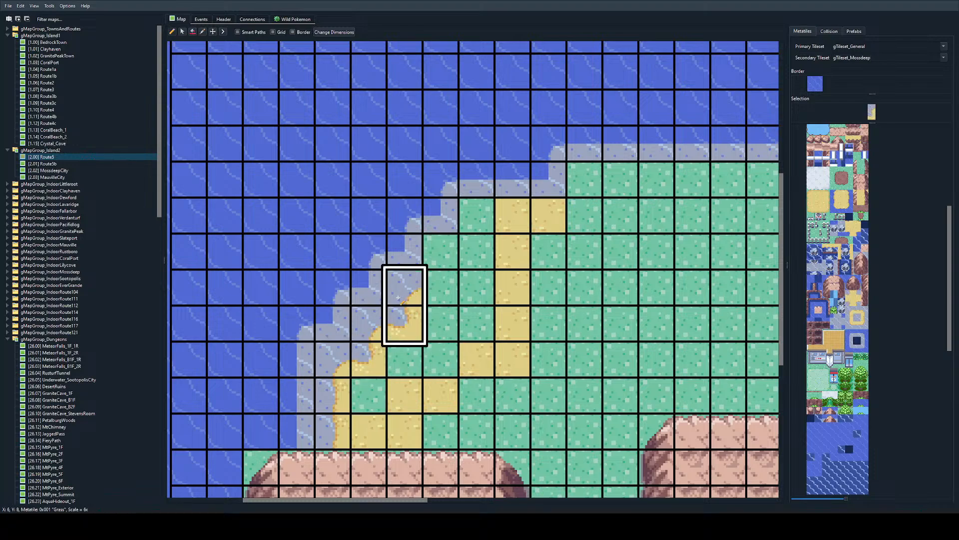
left_click(440, 262)
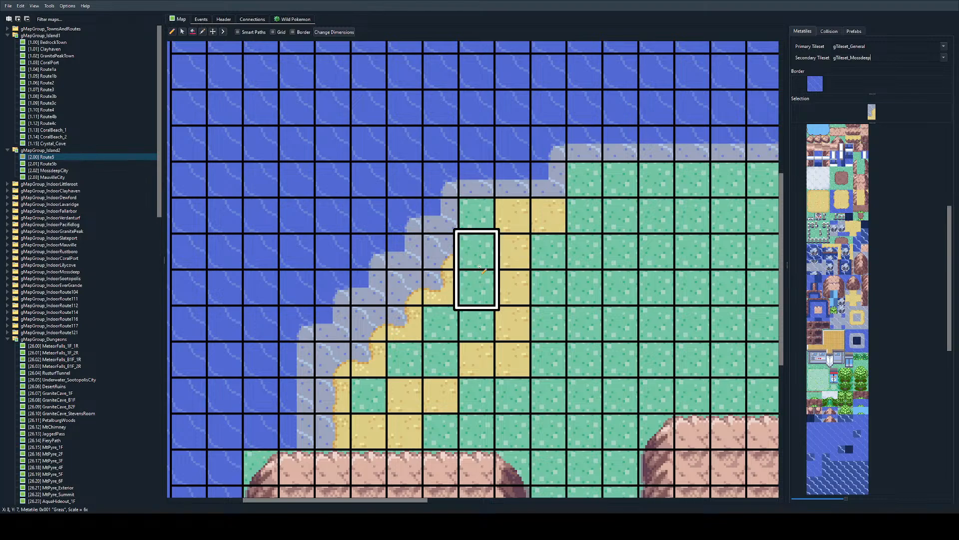
left_click(474, 228)
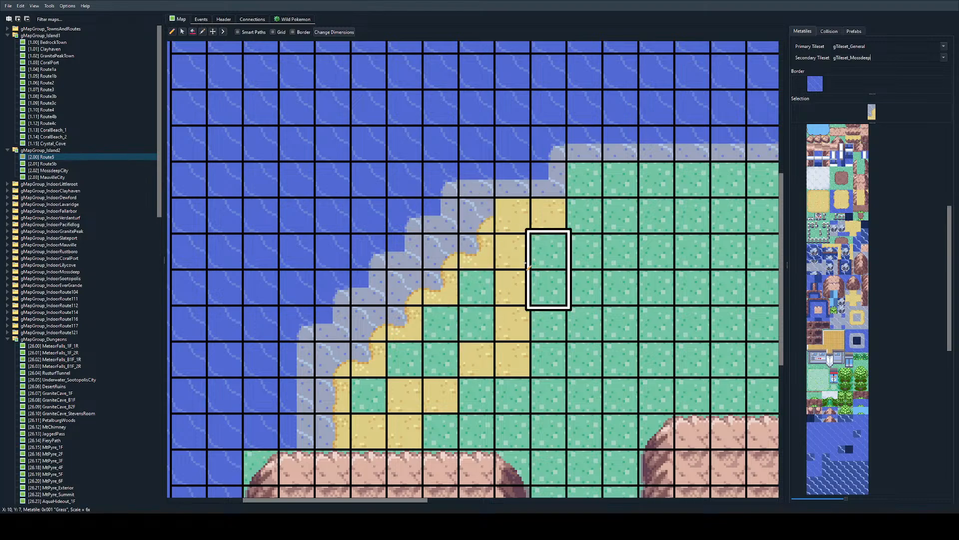
left_click(858, 310)
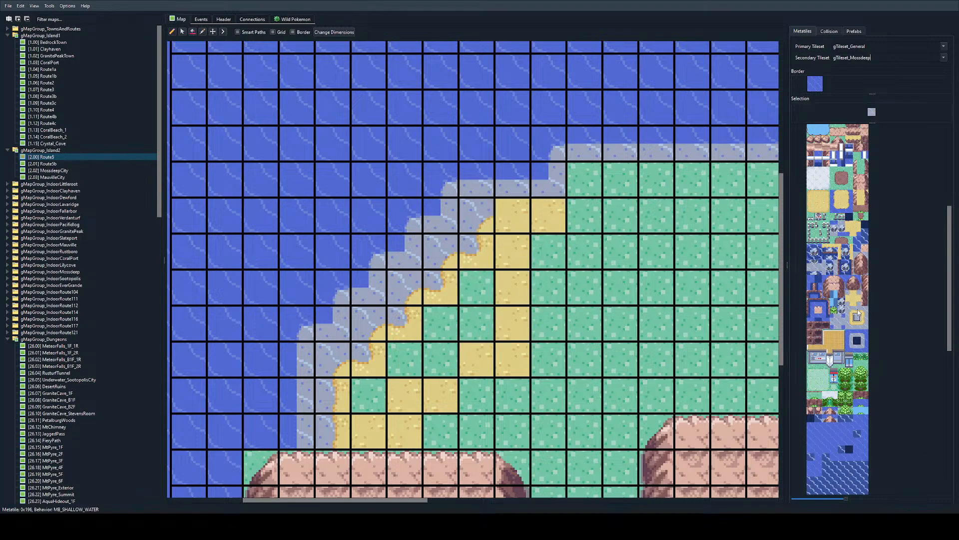
key("ctrl+z")
left_click_drag(475, 252, 545, 251)
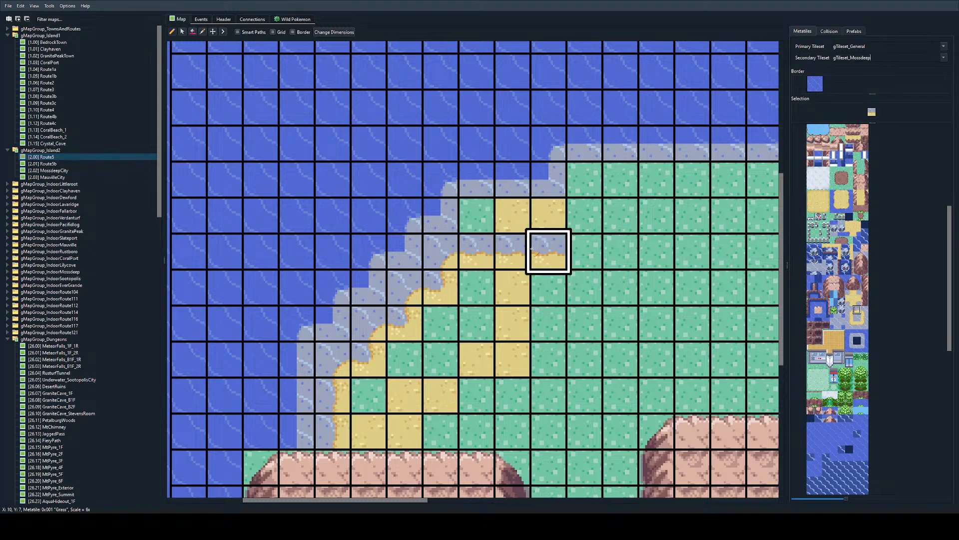
key("ctrl+z")
Step: Paint the straight sandy shore edge at X 8-9, Y 7 and stamp the sandy corner pair at X 10, Y 6-7
left_click_drag(475, 252, 510, 252)
right_click(447, 258)
right_click_drag(446, 258, 447, 289)
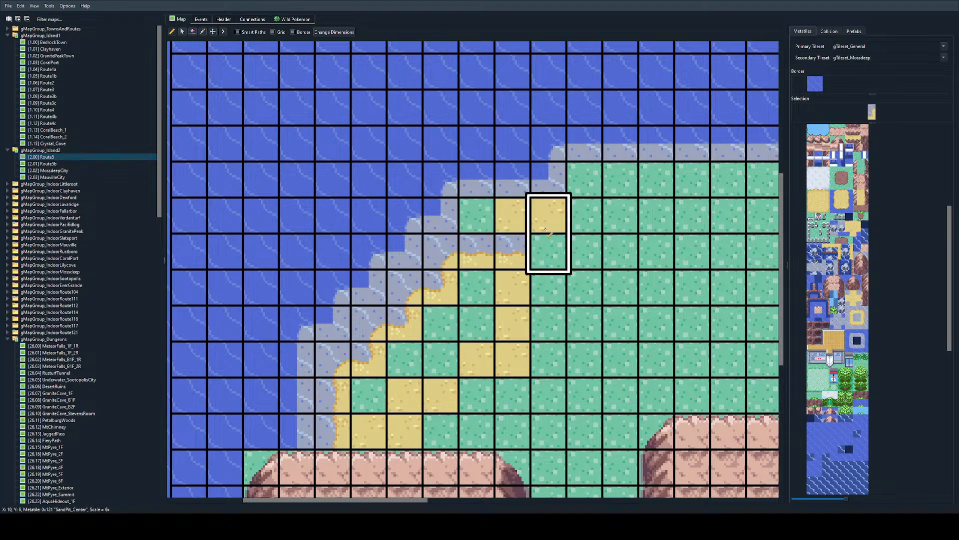
left_click(549, 214)
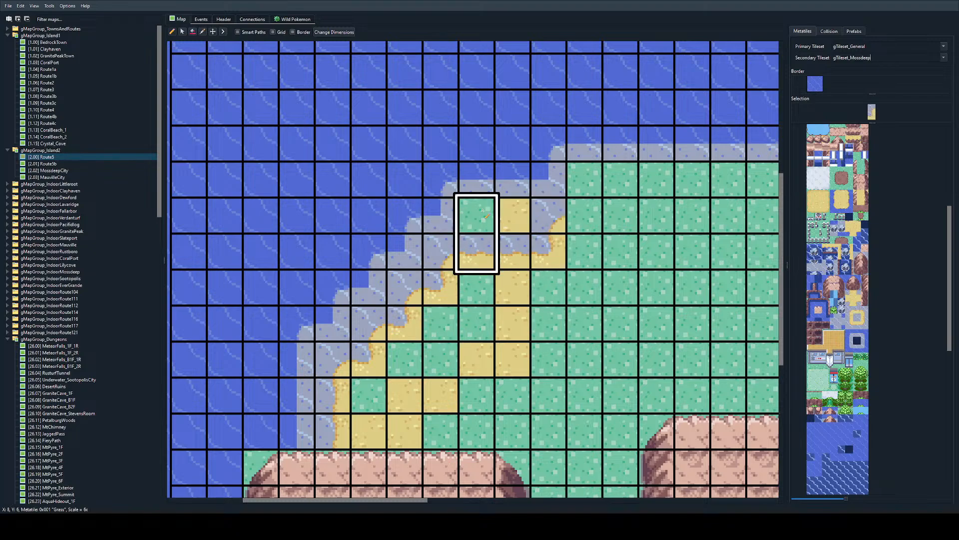
Step: Fill the leftover grass and sand tiles at X 8-9, Y 6 with the plain shallow-water metatile
left_click(858, 317)
left_click_drag(475, 220, 509, 227)
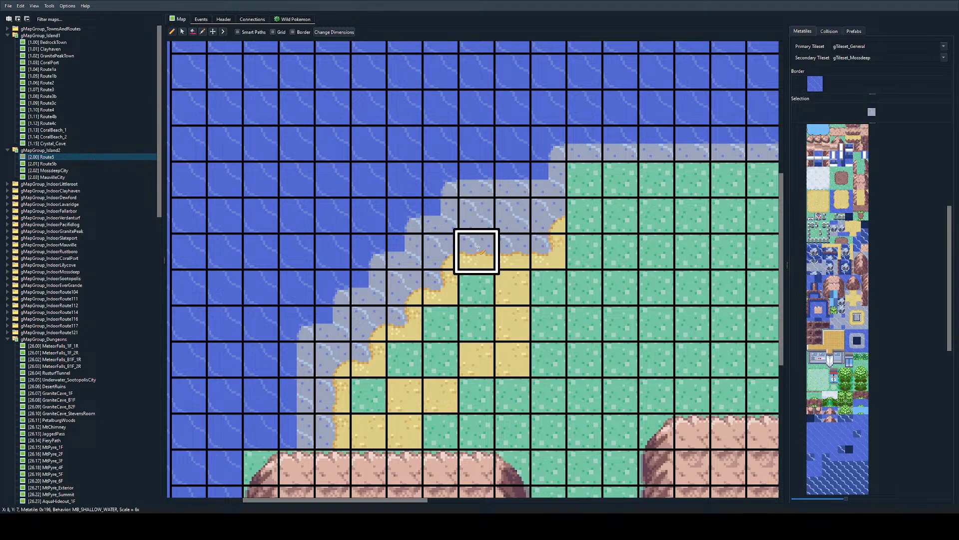
scroll(510, 249, "down", 2, "ctrl")
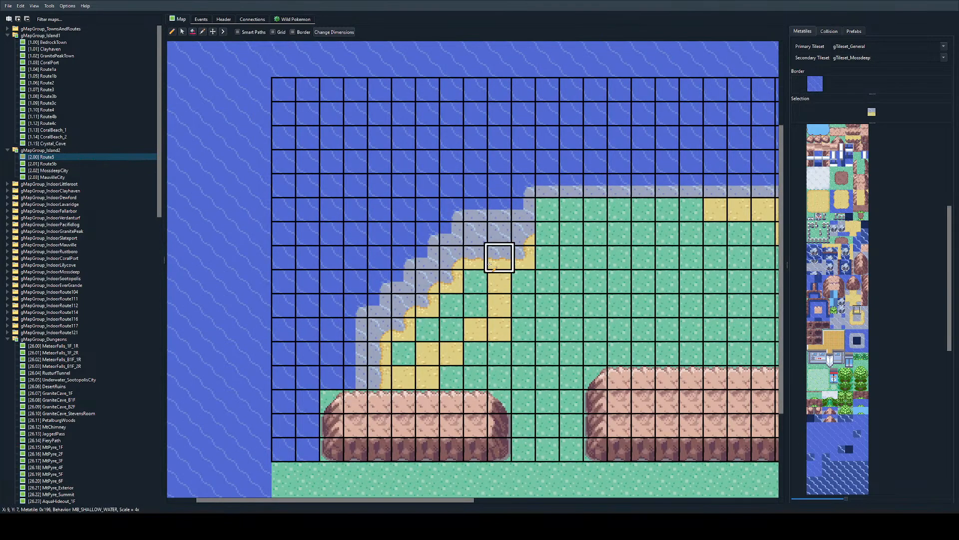
Step: Extend the straight sandy shore edge along Y 6 from X 11 to X 26 and fill X 11-25, Y 5 with plain shallow water
scroll(499, 252, "down", 1, "ctrl")
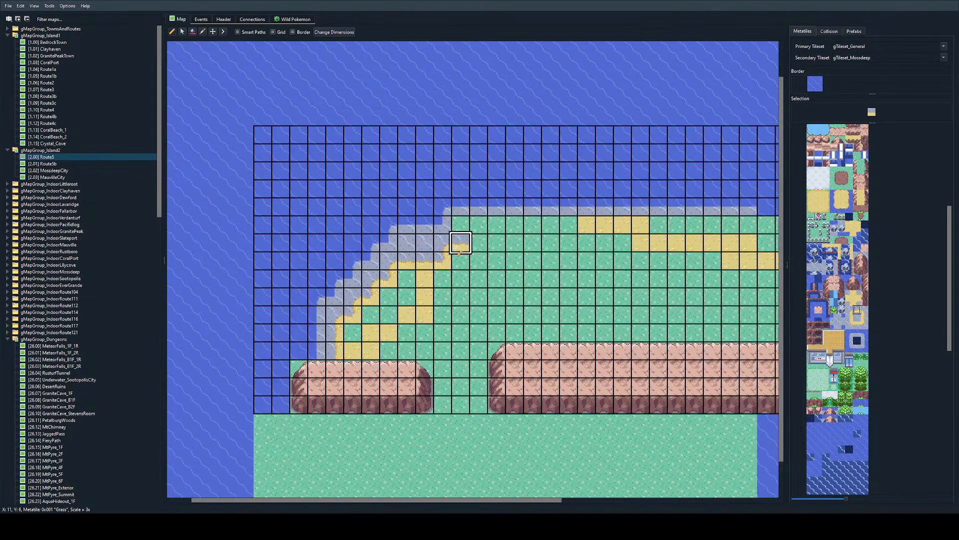
left_click_drag(457, 244, 729, 244)
right_click(425, 242)
mouse_move(479, 224)
left_mouse_down()
mouse_move(471, 223)
mouse_move(676, 224)
mouse_move(711, 242)
left_mouse_up()
key("ctrl+z")
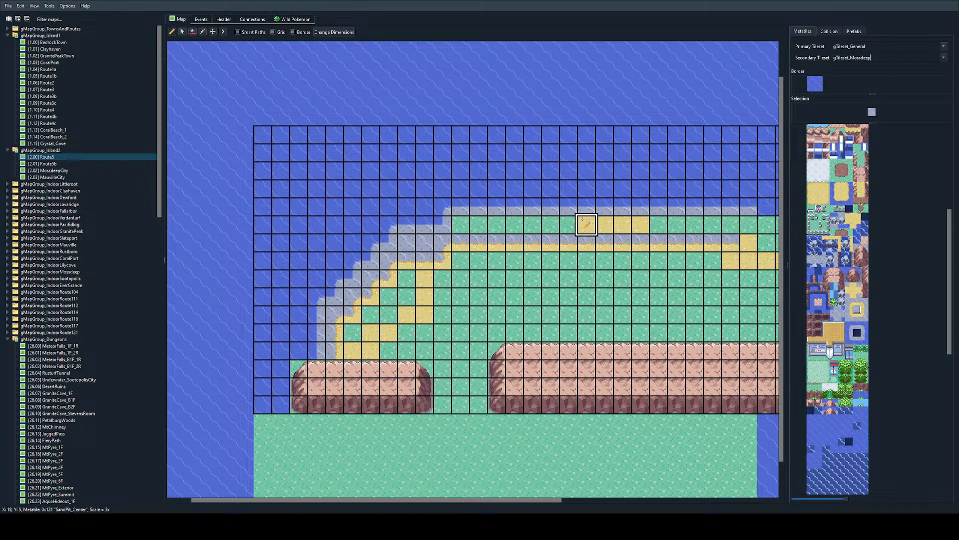
mouse_move(587, 223)
left_mouse_down()
mouse_move(454, 221)
mouse_move(676, 208)
left_mouse_up()
key("ctrl+z")
key("ctrl+z")
mouse_move(461, 223)
left_mouse_down()
mouse_move(659, 208)
mouse_move(675, 223)
mouse_move(456, 221)
mouse_move(713, 221)
left_mouse_up()
key("ctrl+z")
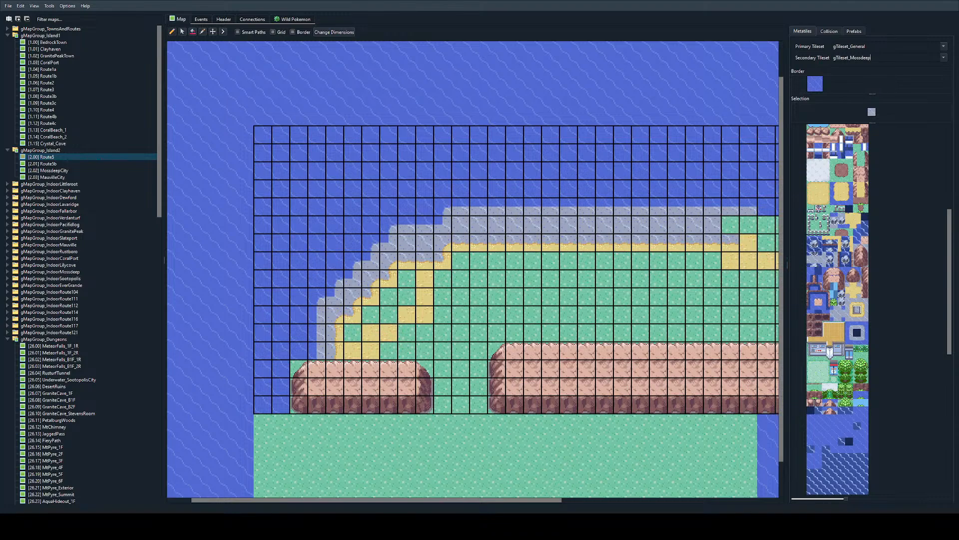
Step: Look through the metatile palette for a mountain edge metatile that borders water
scroll(289, 235, "up", 1, "ctrl")
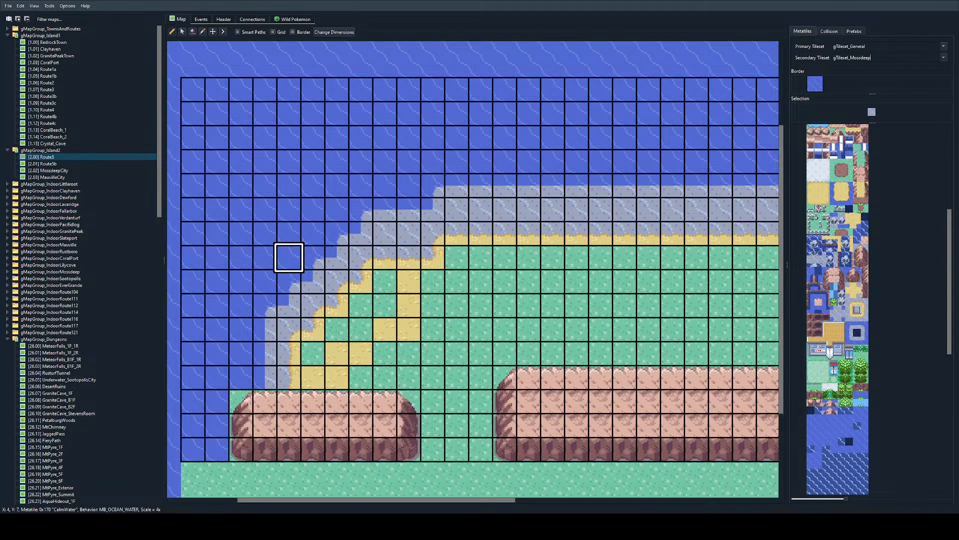
scroll(290, 270, "down", 2)
scroll(547, 246, "left", 1)
scroll(838, 308, "up", 3)
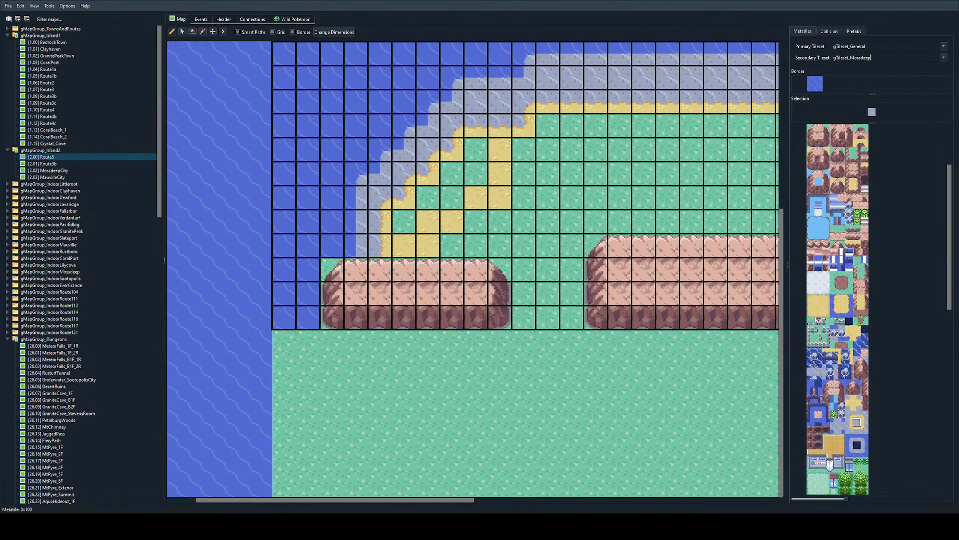
scroll(838, 309, "down", 3)
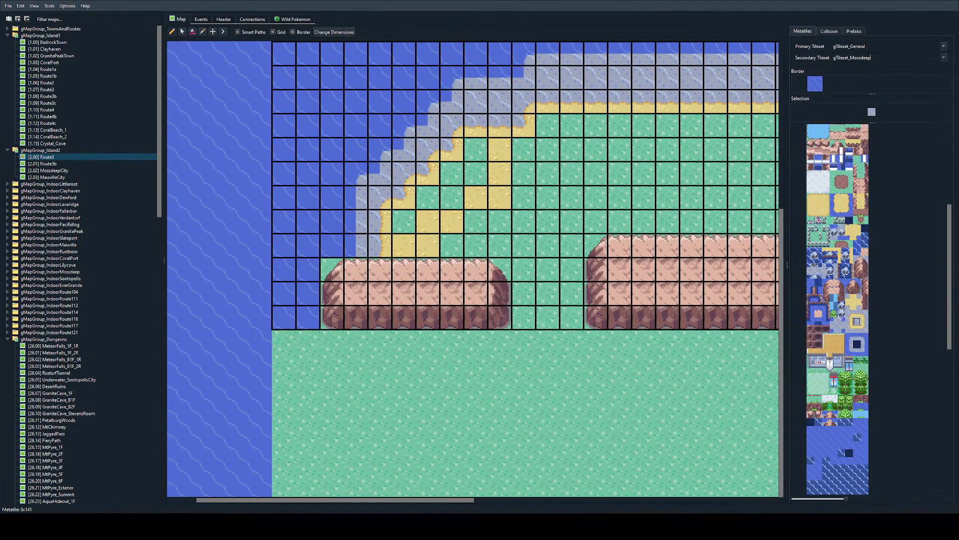
scroll(838, 309, "down", 2)
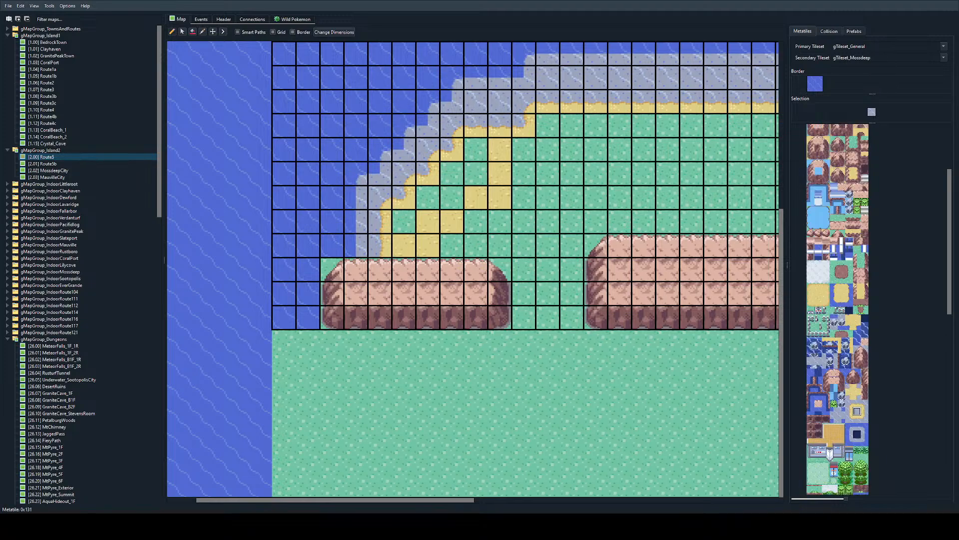
scroll(838, 309, "up", 5)
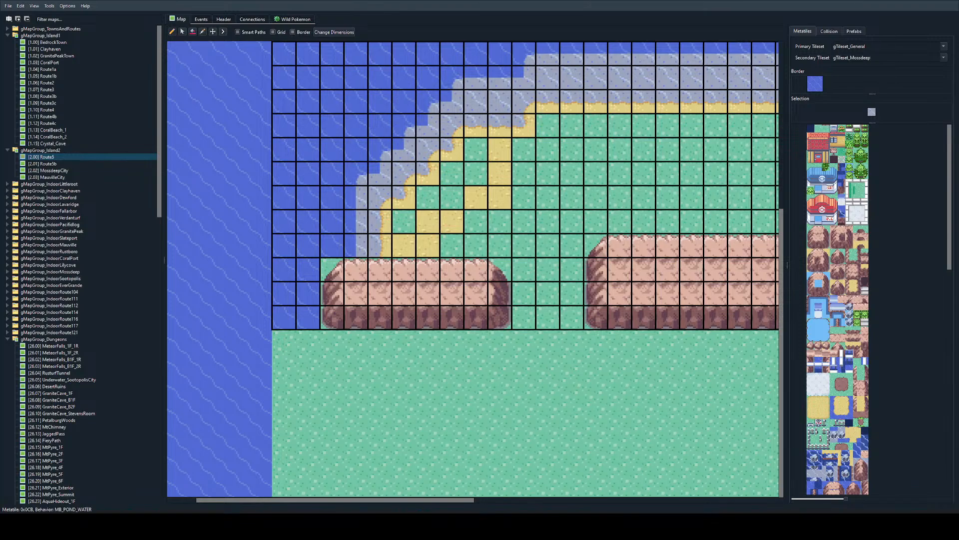
scroll(826, 337, "down", 11)
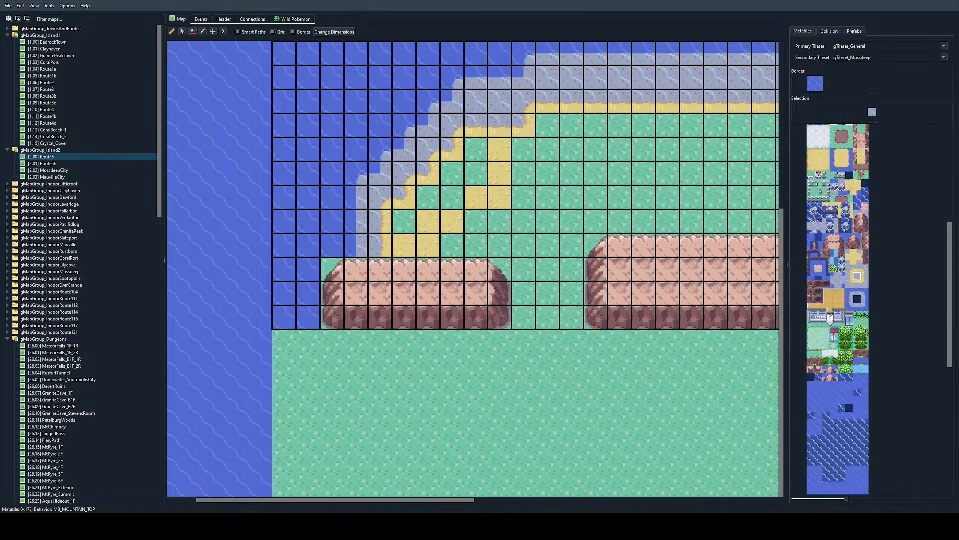
left_click(826, 237)
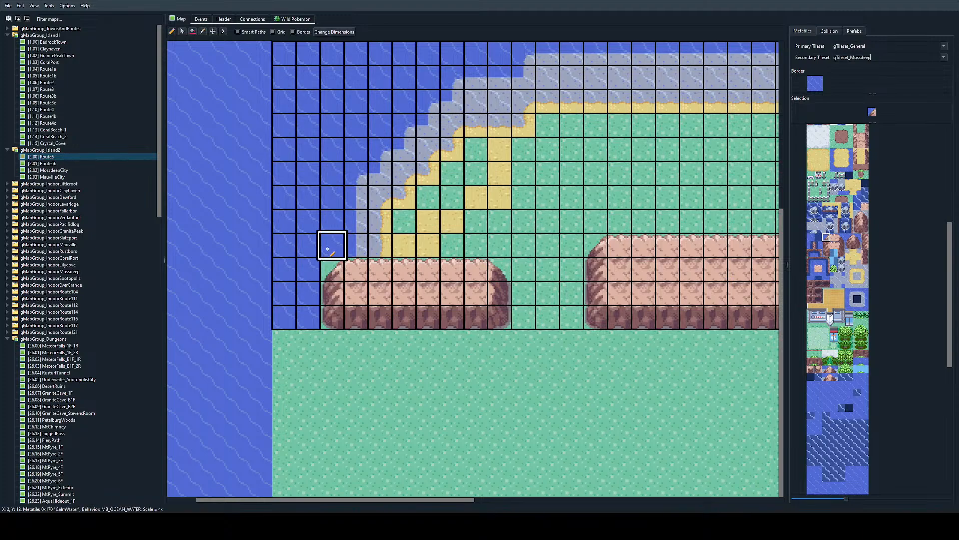
Step: Copy the map block X 2-41, Y 3-14 and stamp it one row higher, starting at X 2, Y 2
scroll(328, 249, "down", 3, "ctrl")
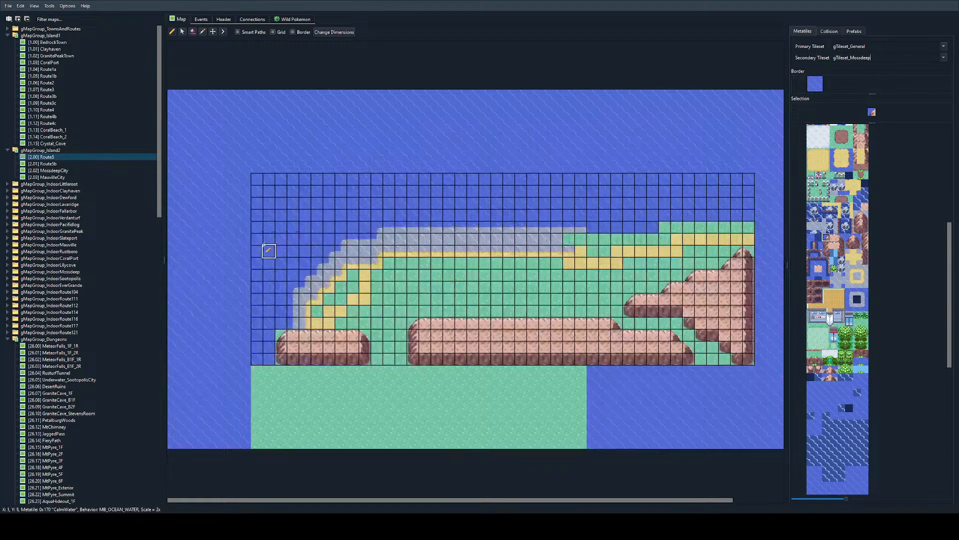
right_click_drag(278, 214, 748, 345)
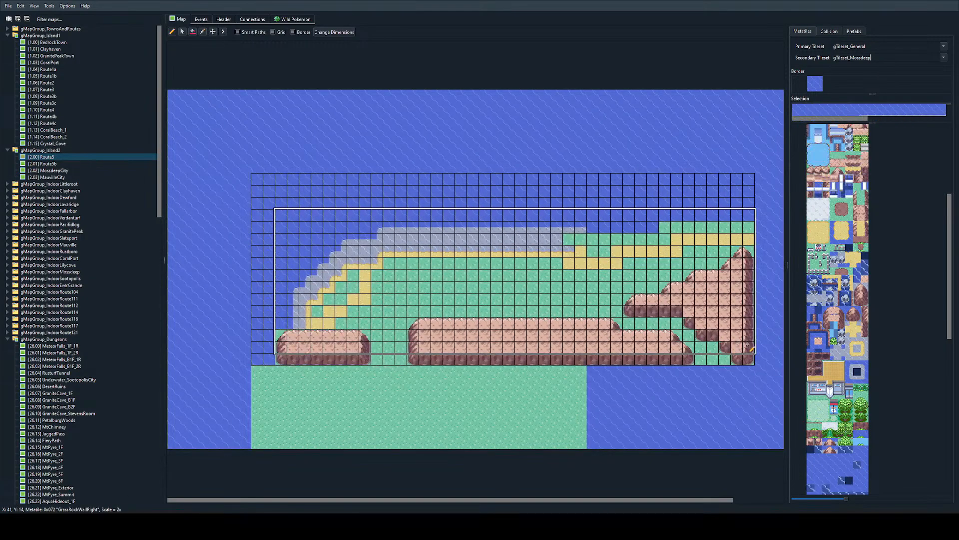
left_click(276, 203)
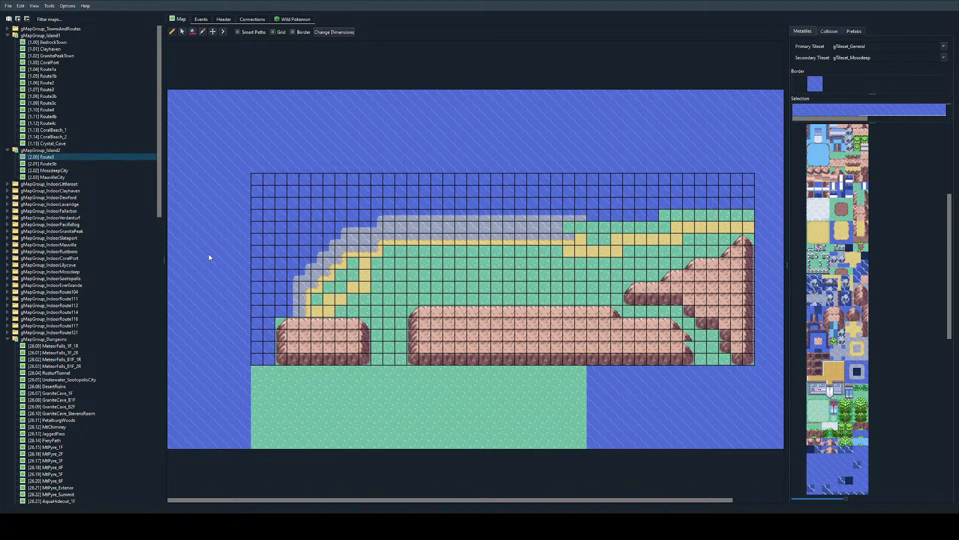
Step: Extend the small western mountain to the map's southern edge, filling X 3-8, Y 14-15 with the plain mountain-top metatile
scroll(490, 237, "up", 1, "ctrl")
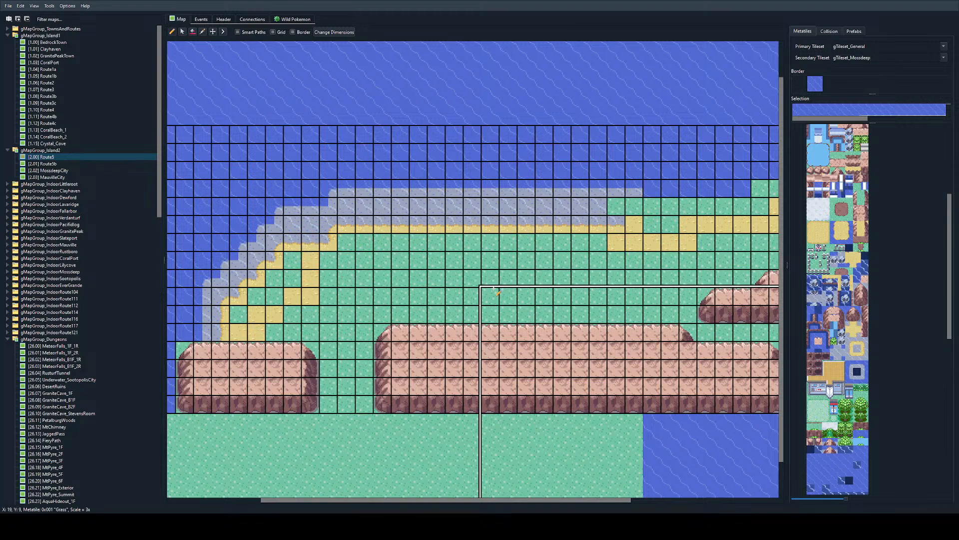
scroll(488, 295, "left", 3)
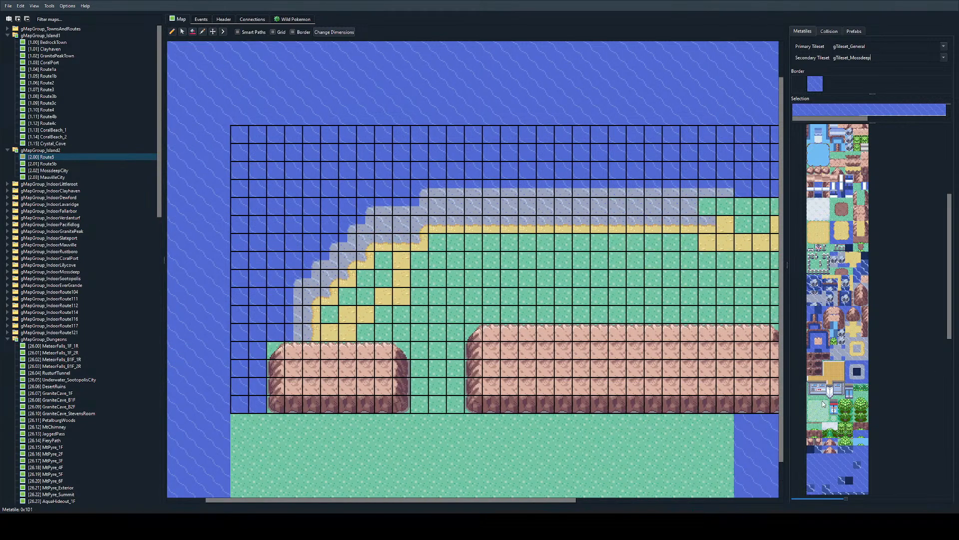
left_click(826, 309)
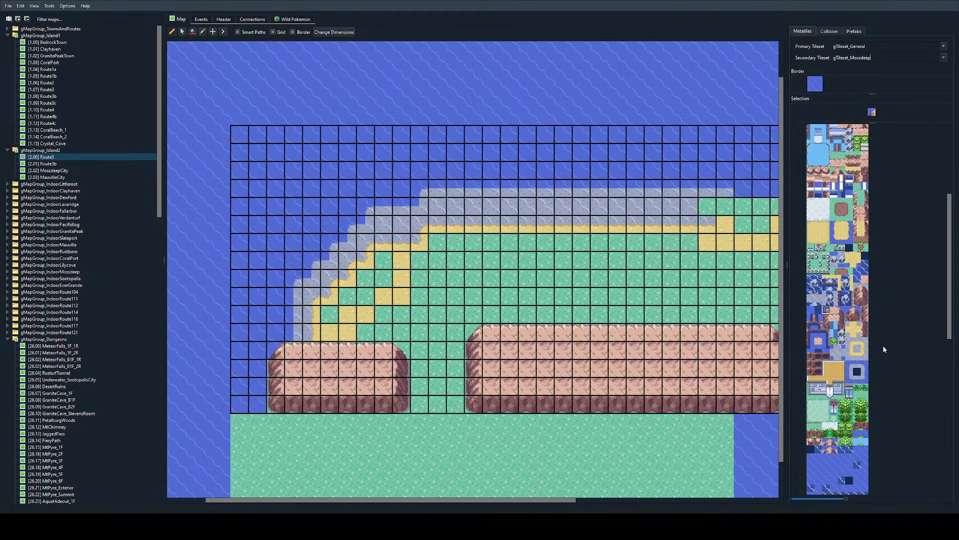
right_click(271, 373)
right_click(299, 378)
mouse_move(301, 380)
left_mouse_down()
mouse_move(385, 395)
mouse_move(364, 402)
left_mouse_up()
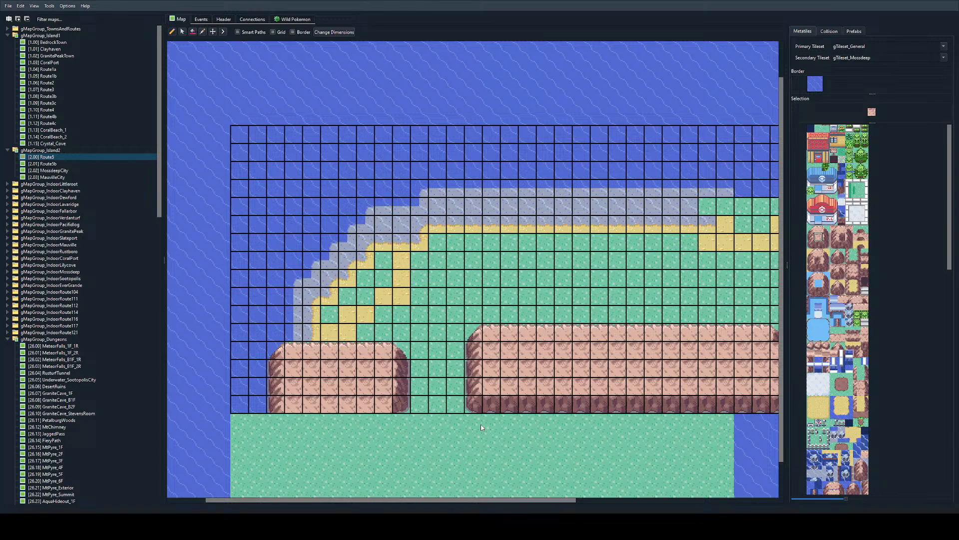
Step: Place three two-metatile round treetops side by side on the small mountain at X 3-8, Y 12
scroll(857, 348, "down", 5)
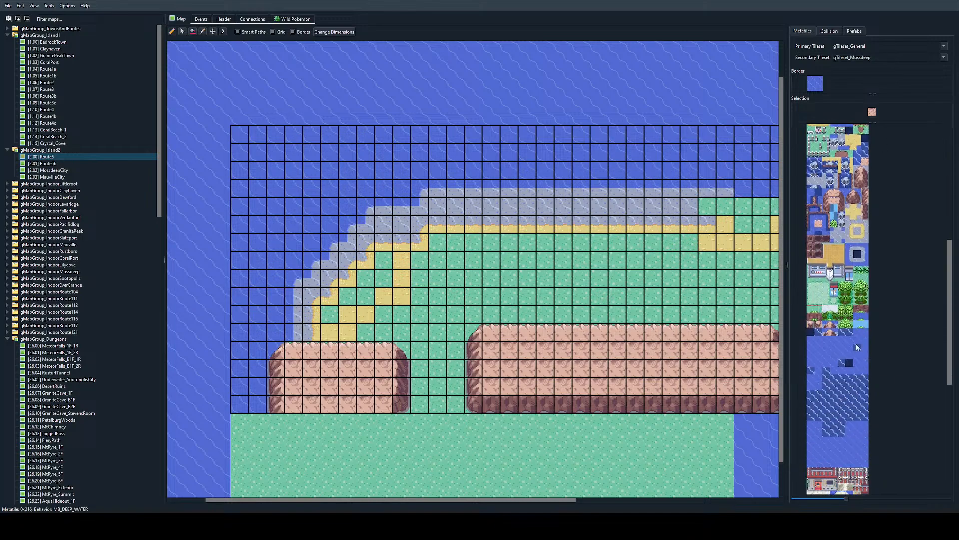
scroll(858, 348, "down", 10)
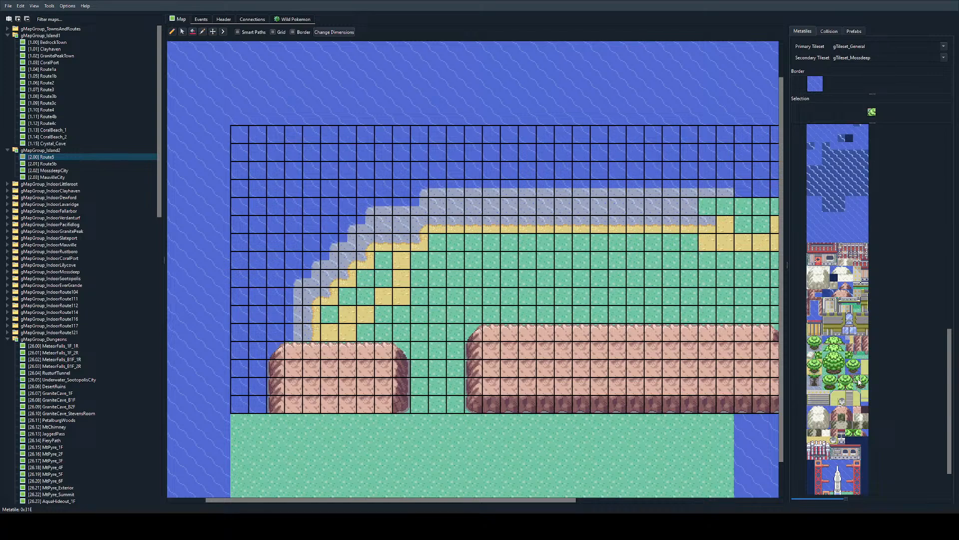
left_click_drag(857, 380, 867, 382)
left_click(297, 352)
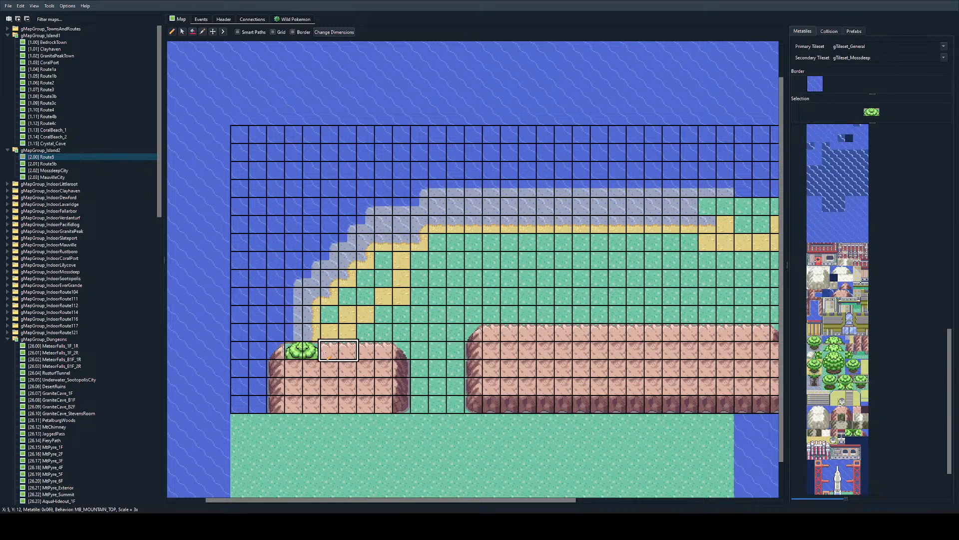
left_click(331, 352)
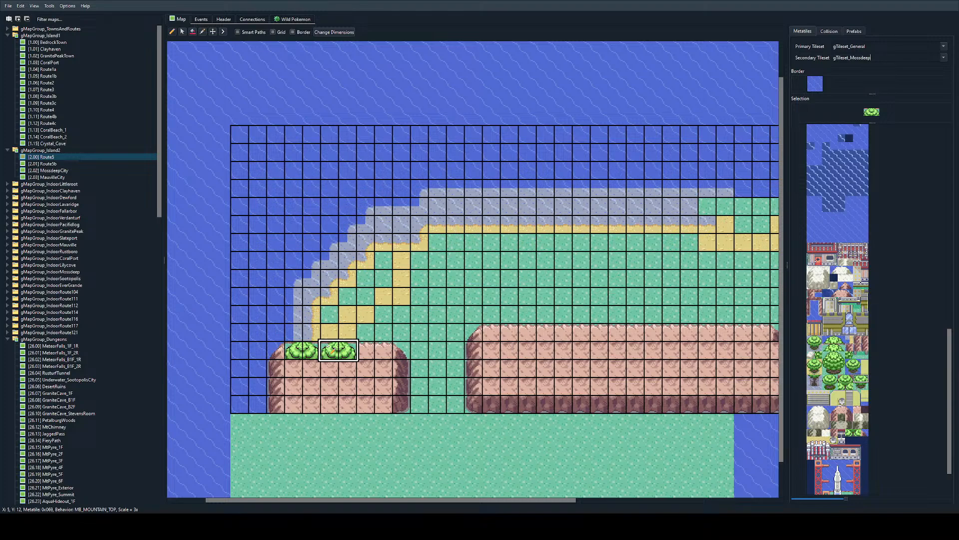
left_click(366, 346)
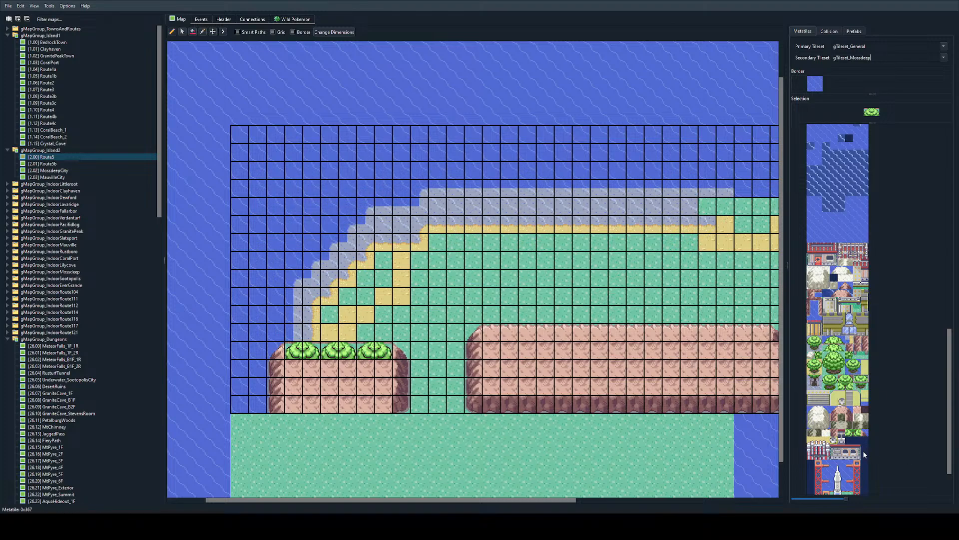
Step: Stamp the staggered two-metatile tree row three times beneath the treetops, at X 3-8, Y 13
left_click(845, 385)
left_click_drag(307, 370, 347, 371)
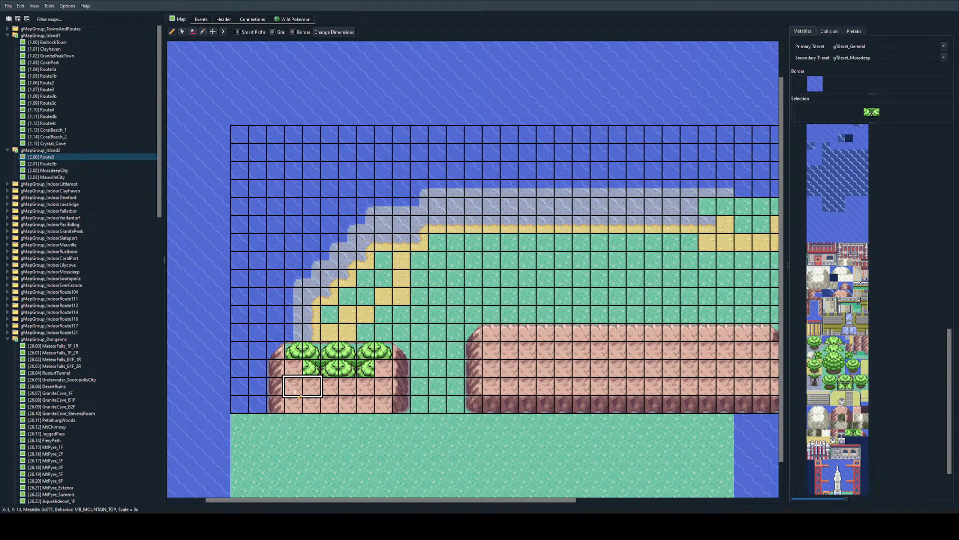
key("ctrl+z")
key("ctrl+z")
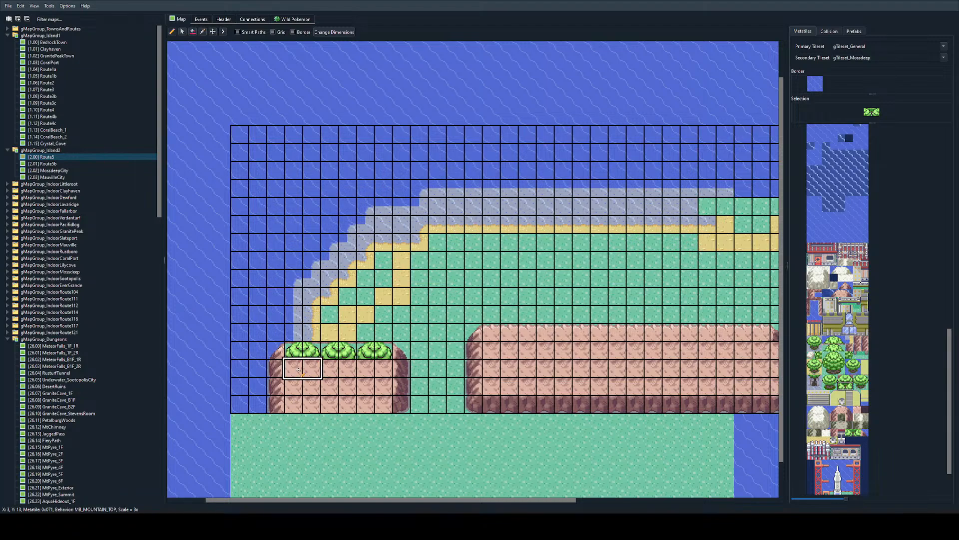
left_click(295, 372)
left_click(327, 375)
left_click(364, 375)
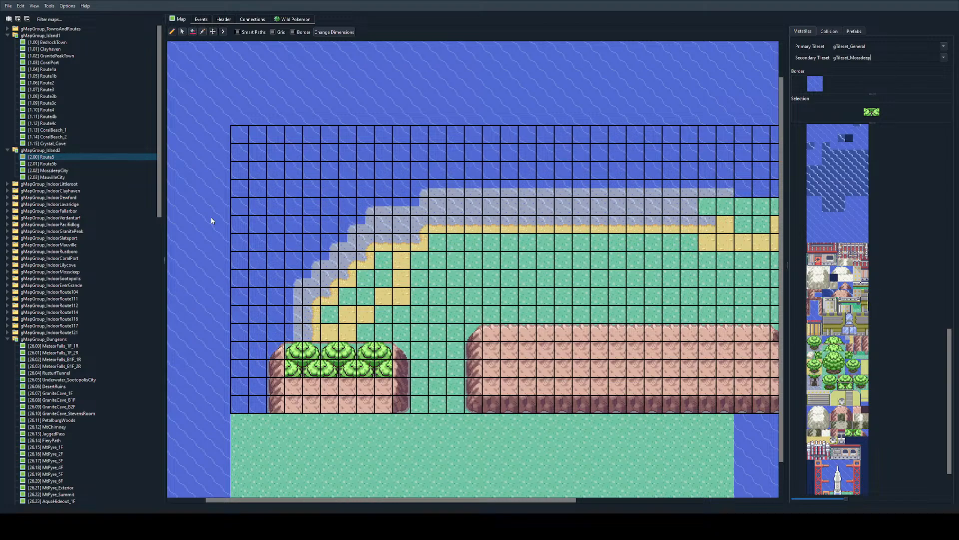
Step: Examine the Route5 layout as a whole and the tree cluster on the small mountain up close
right_click(446, 206)
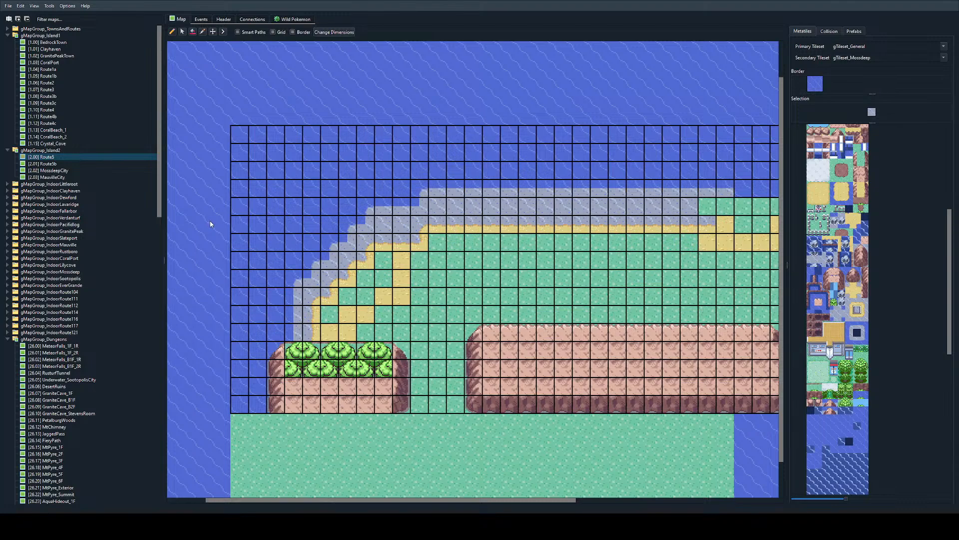
scroll(421, 242, "down", 1, "ctrl")
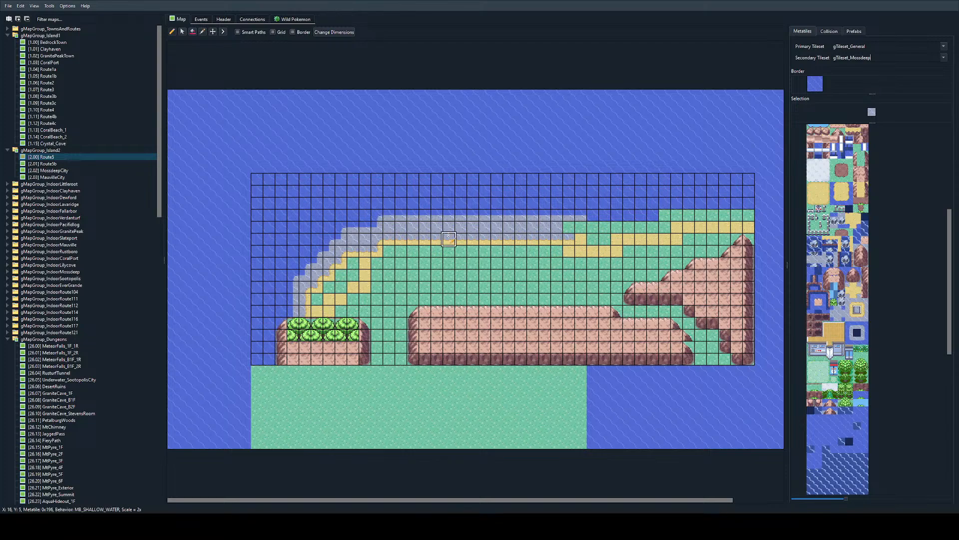
scroll(448, 239, "up", 1, "ctrl")
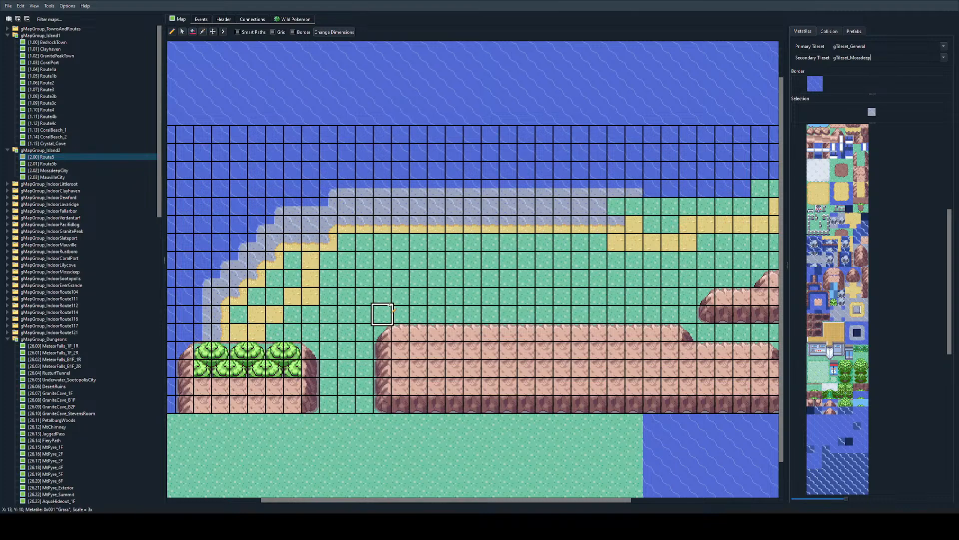
scroll(398, 279, "up", 3, "ctrl")
scroll(404, 280, "left", 4)
scroll(403, 280, "down", 2)
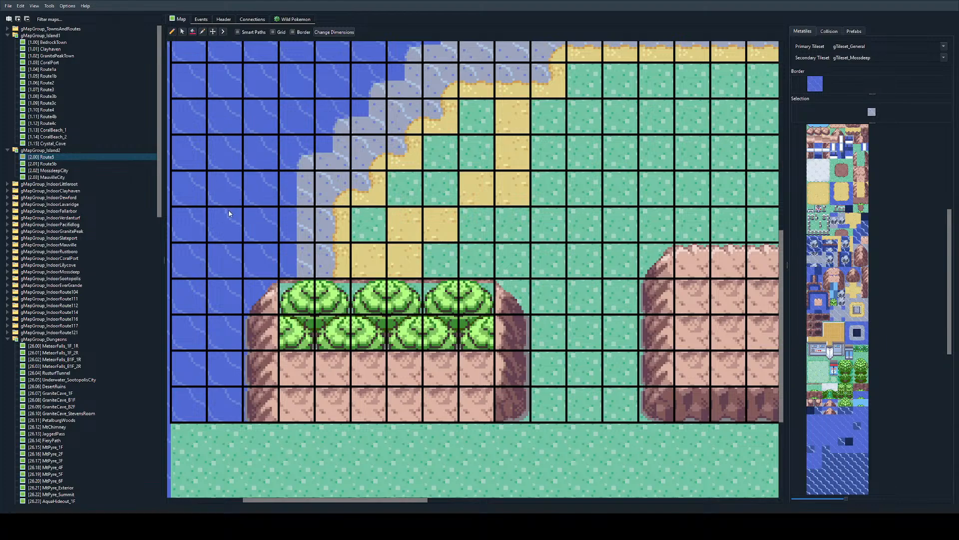
scroll(355, 254, "down", 1, "ctrl")
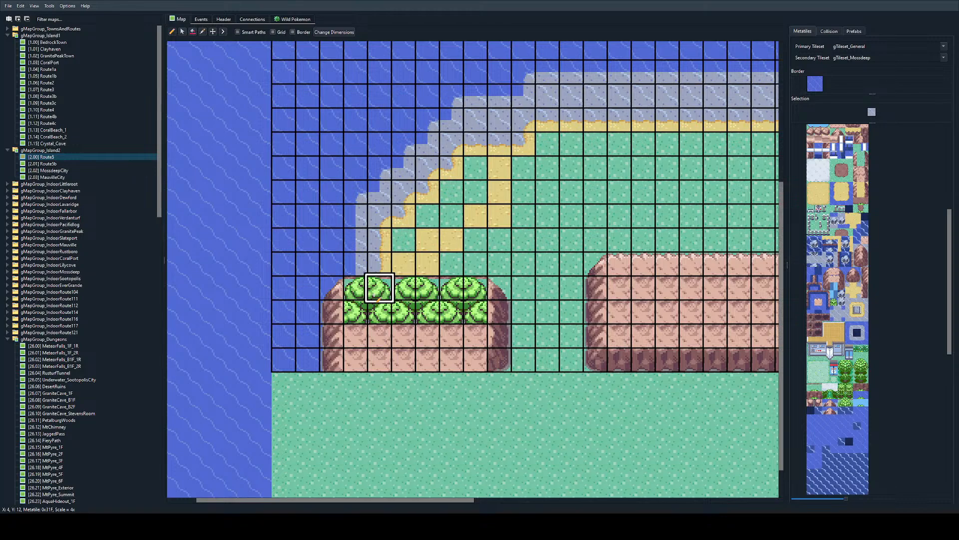
scroll(372, 256, "right", 2)
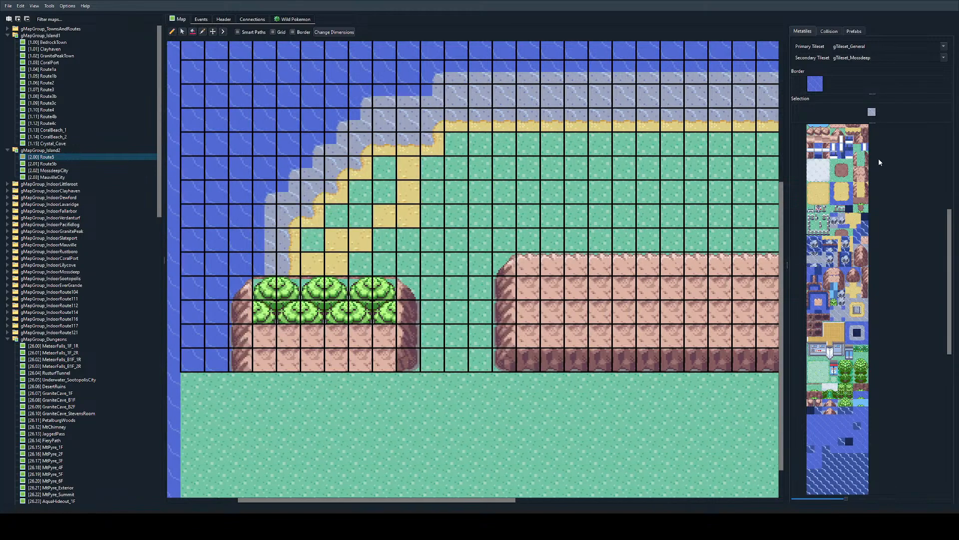
Step: Replace the half tree at the row's western end, X 3, Y 13, with tree-base metatile 0x325
scroll(858, 345, "down", 1)
scroll(857, 346, "up", 7)
scroll(857, 345, "down", 8)
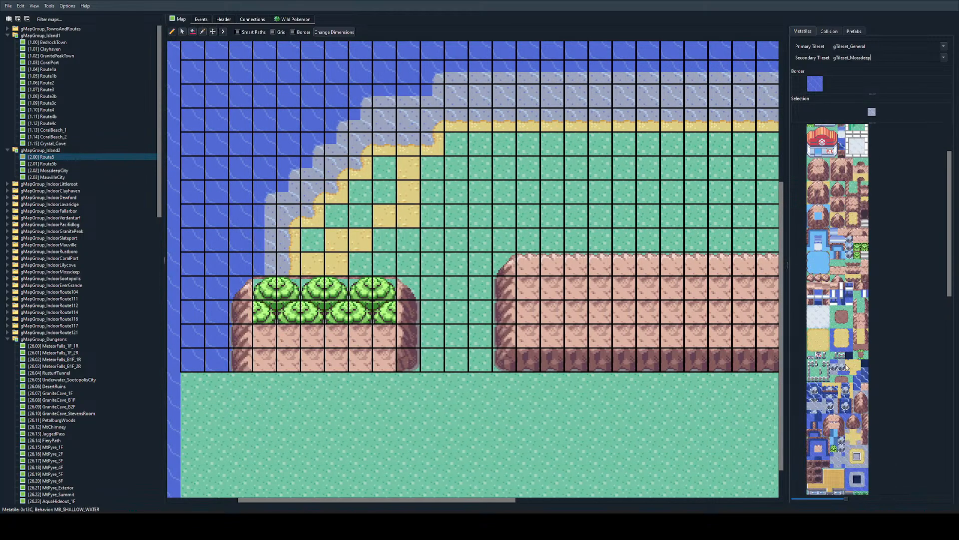
scroll(849, 327, "down", 5)
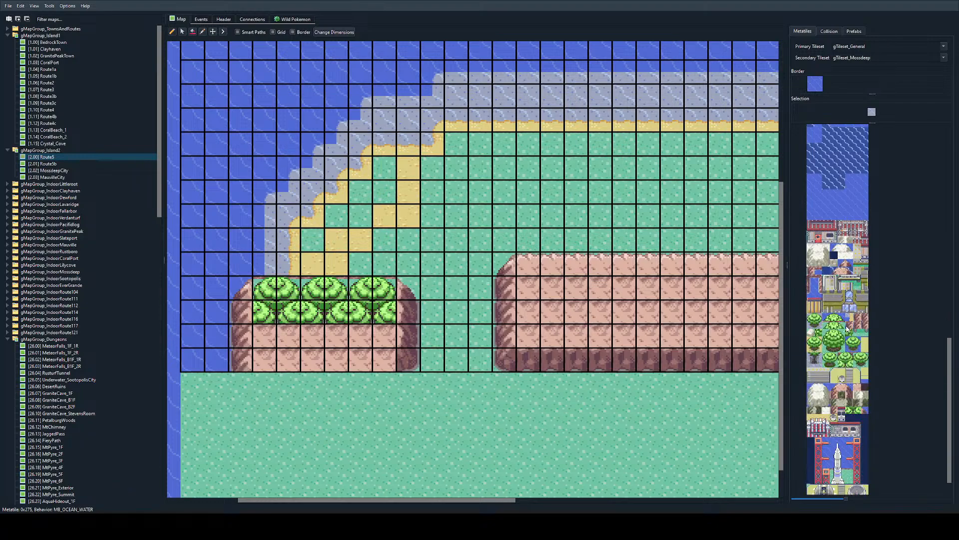
left_click(857, 363)
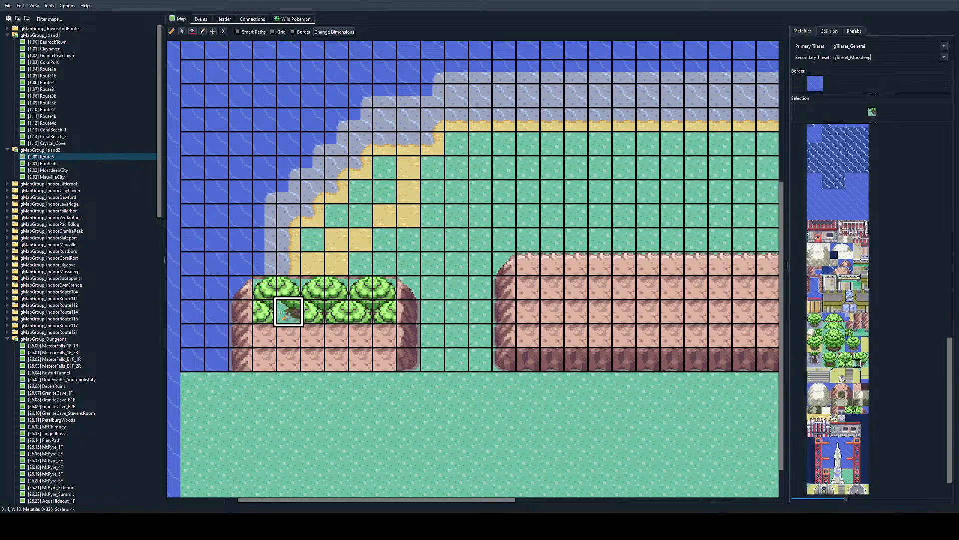
left_click(265, 312)
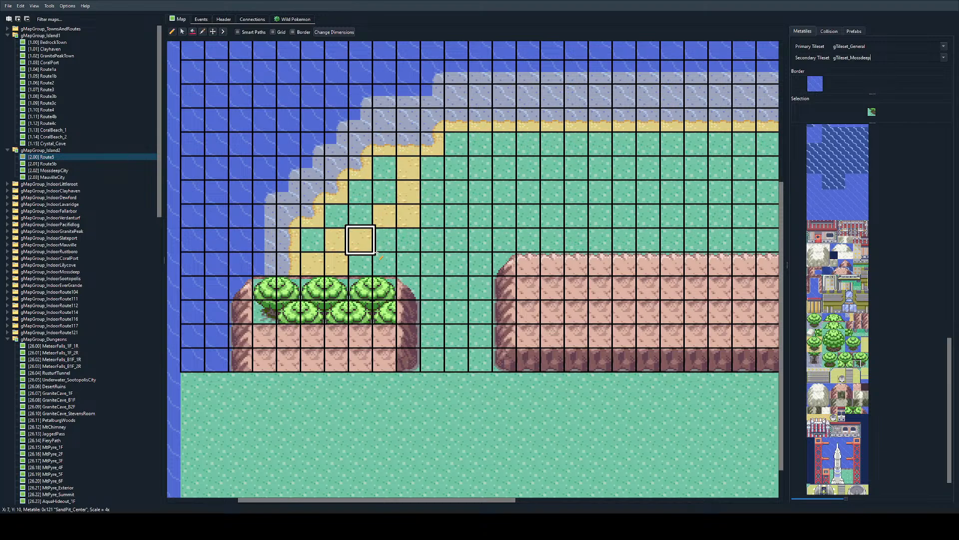
Step: Place tree-base metatile 0x327 at the tree row's eastern end, X 8, Y 13, and stamp two staggered tree pairs along X 4-7, Y 14
left_click(866, 357)
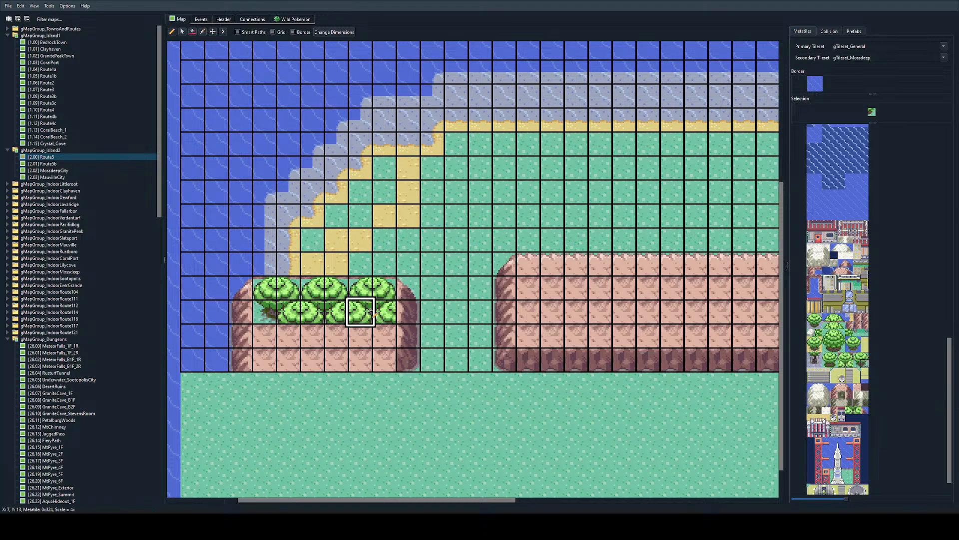
scroll(288, 304, "up", 2, "ctrl")
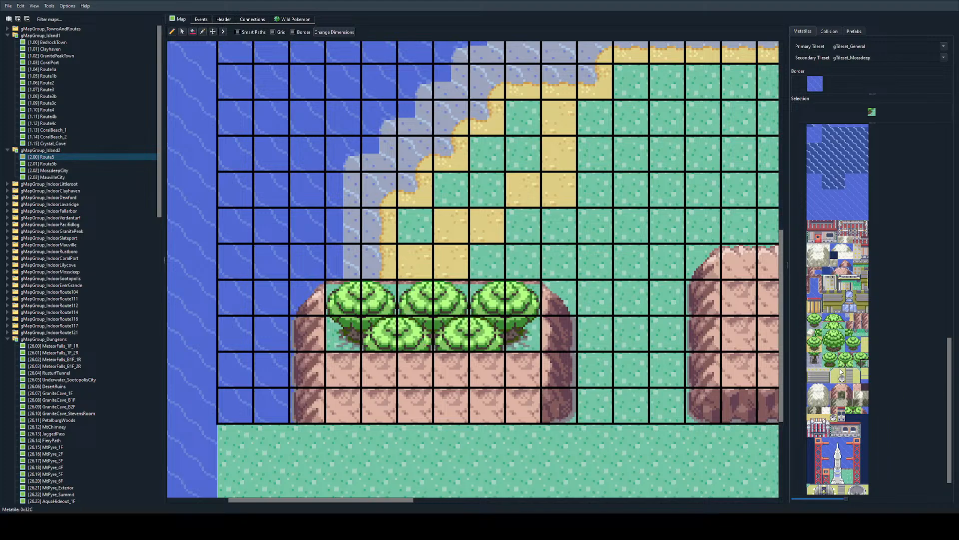
left_click_drag(841, 363, 850, 363)
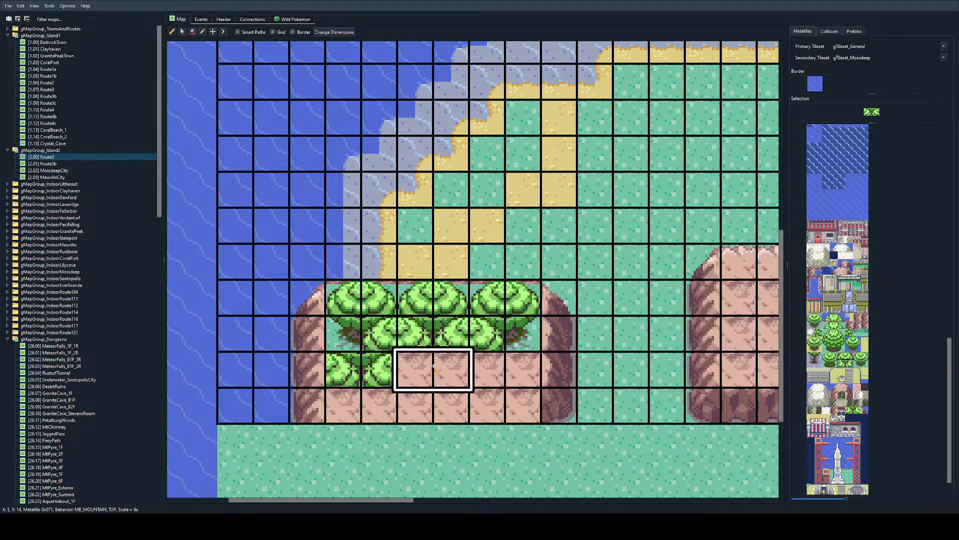
left_click(362, 368)
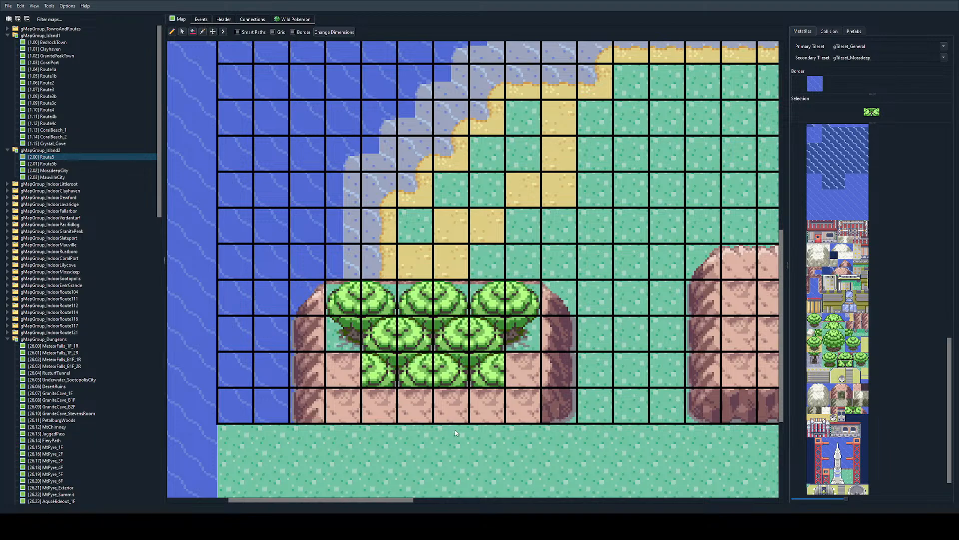
left_click(444, 375)
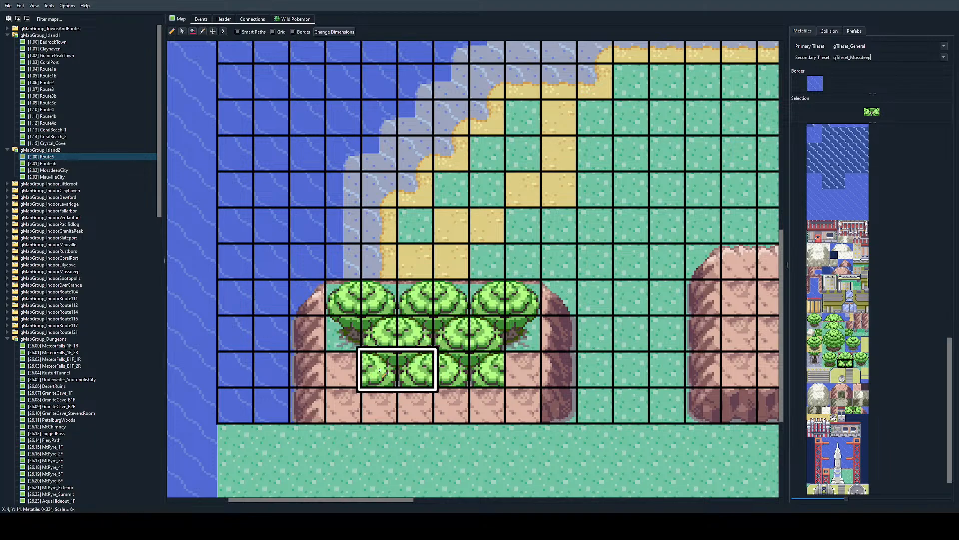
Step: Complete tree row Y 14 with a left treetop half at X 3 and a right treetop half at X 8
left_click(826, 356)
left_click(340, 363)
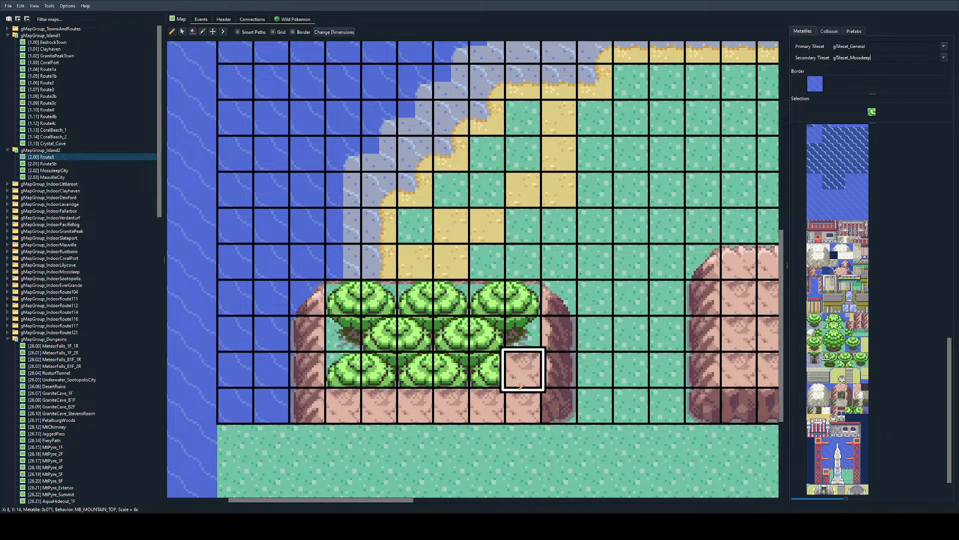
left_click(834, 356)
left_click(513, 367)
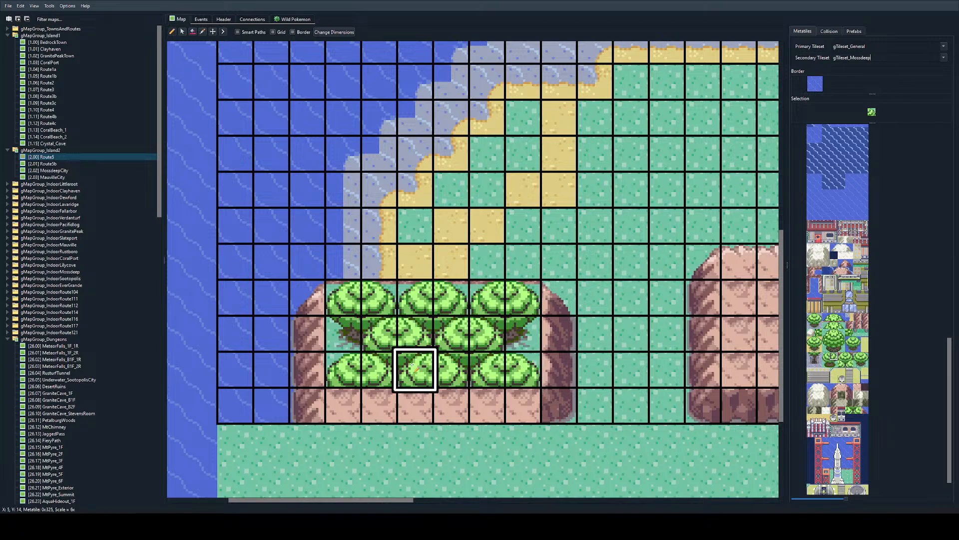
Step: Stamp the staggered tree pairs along X 3-8, Y 15, and replace both end metatiles with tree bases copied from row Y 13
right_click_drag(417, 370, 380, 370)
left_click_drag(352, 404, 492, 404)
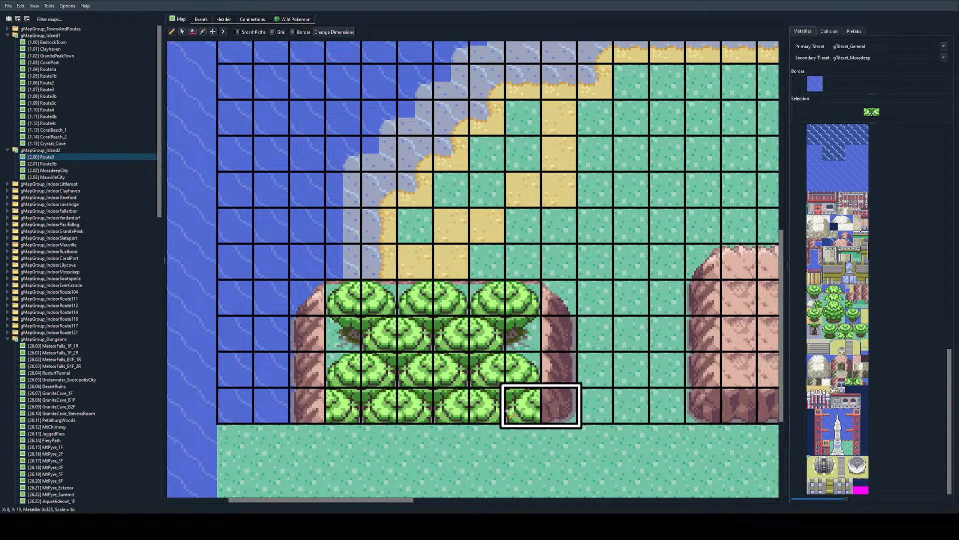
right_click(522, 333)
left_click(521, 402)
right_click(343, 334)
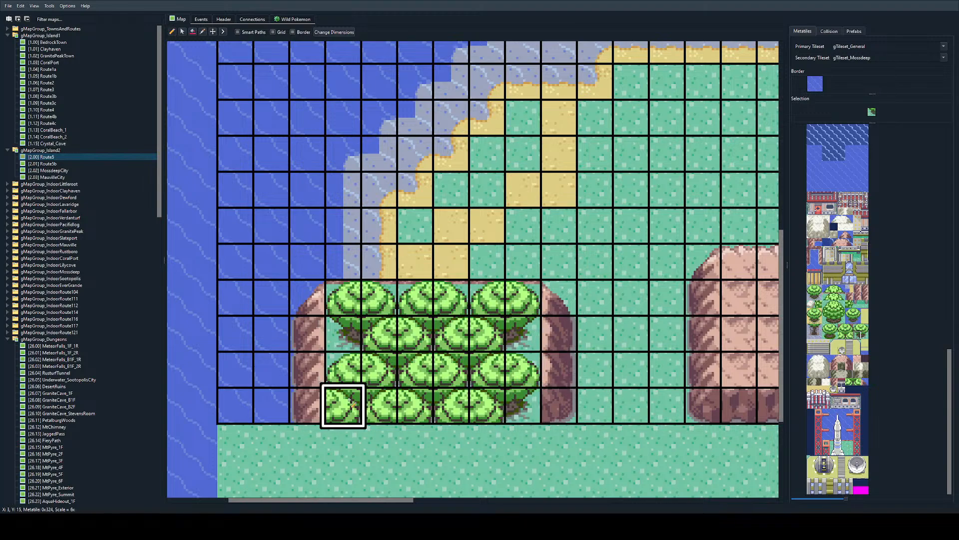
left_click(343, 404)
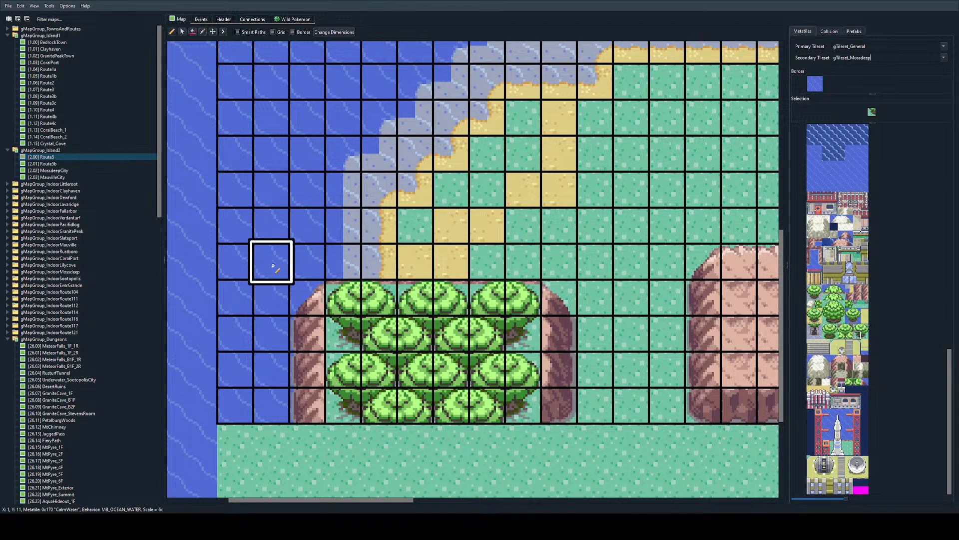
right_click_drag(379, 304, 352, 289)
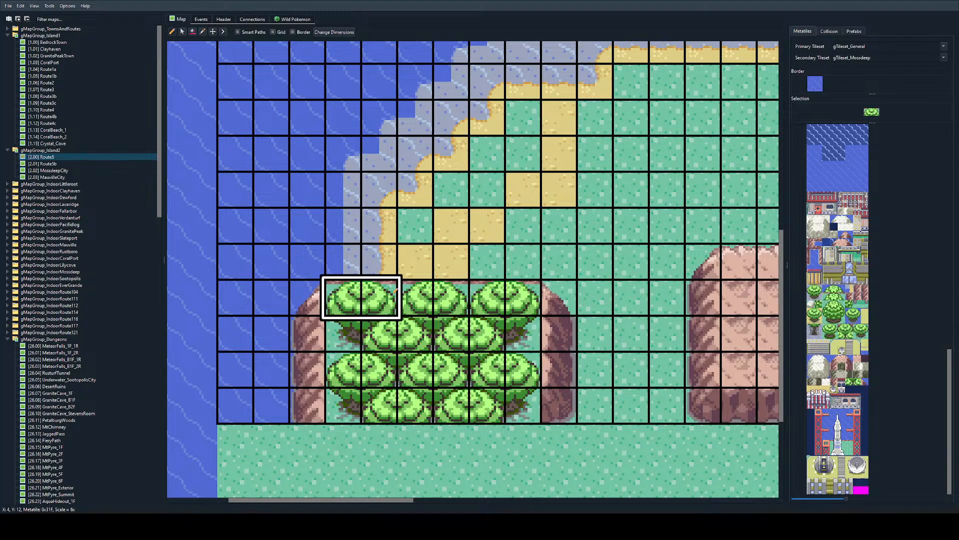
right_click(569, 439)
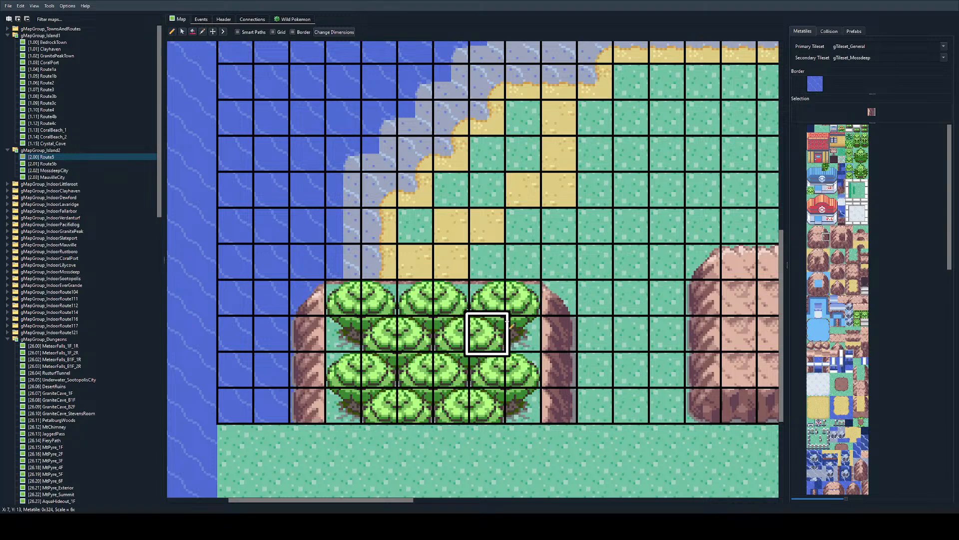
right_click_drag(518, 296, 457, 294)
right_click(487, 294)
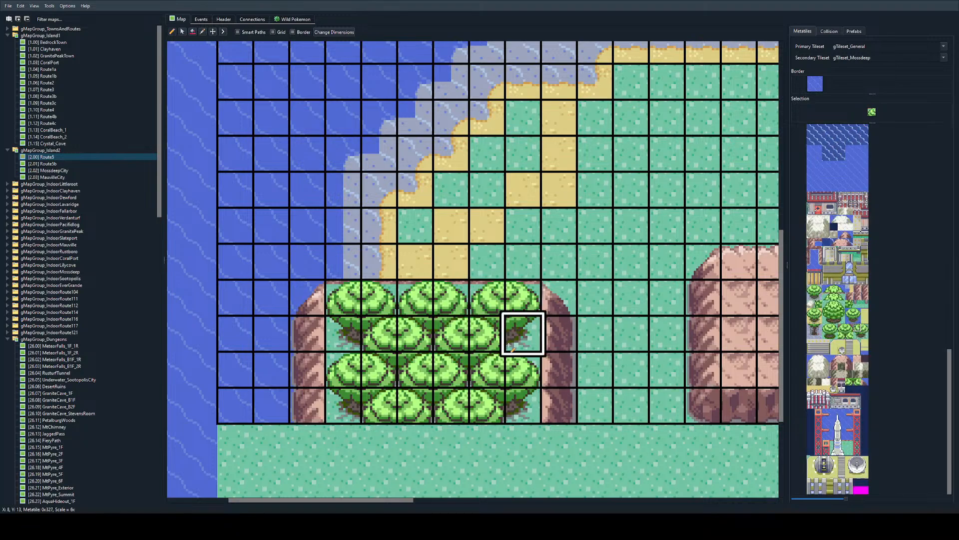
Step: Copy the row of three treetops from the small mountain onto the large mountain at X 14-19, Y 12
scroll(520, 330, "down", 2, "ctrl")
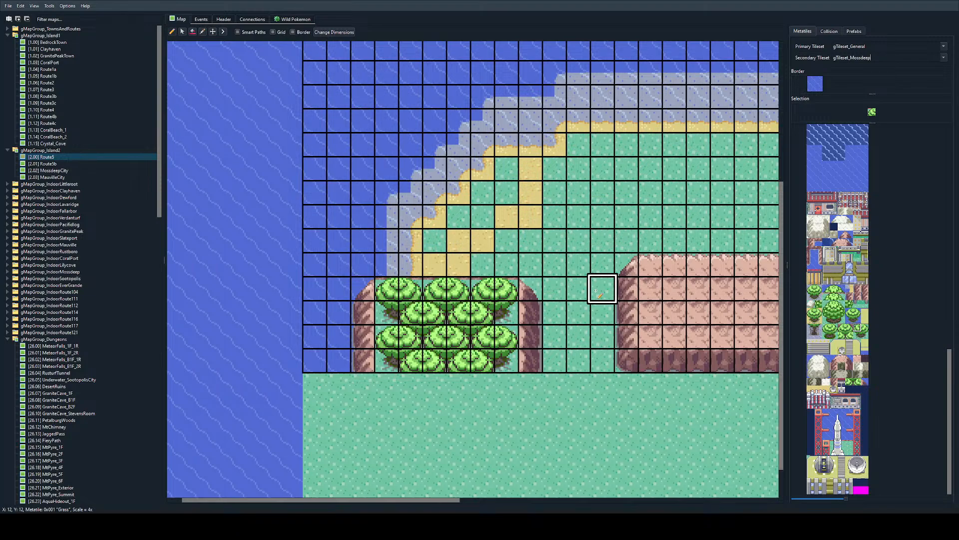
right_click_drag(385, 288, 507, 289)
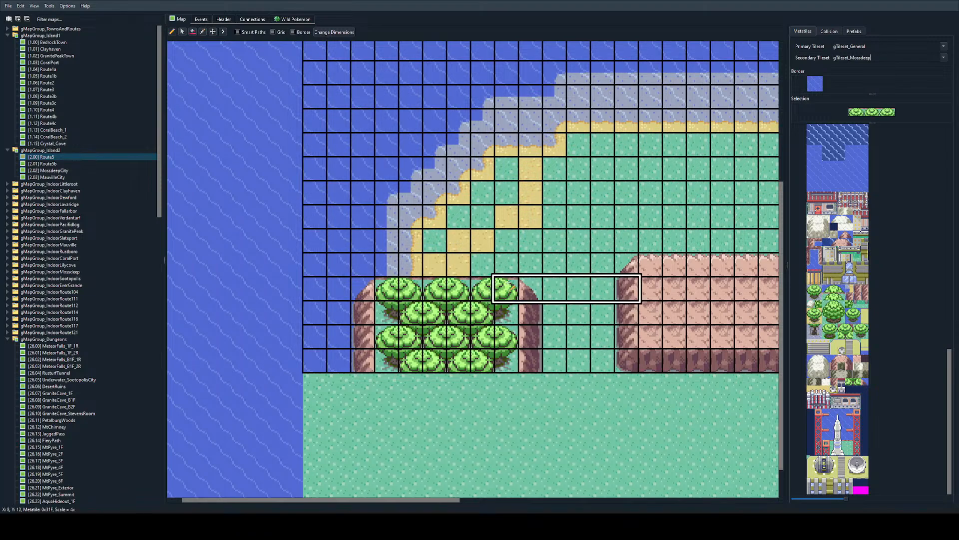
scroll(506, 270, "right", 4)
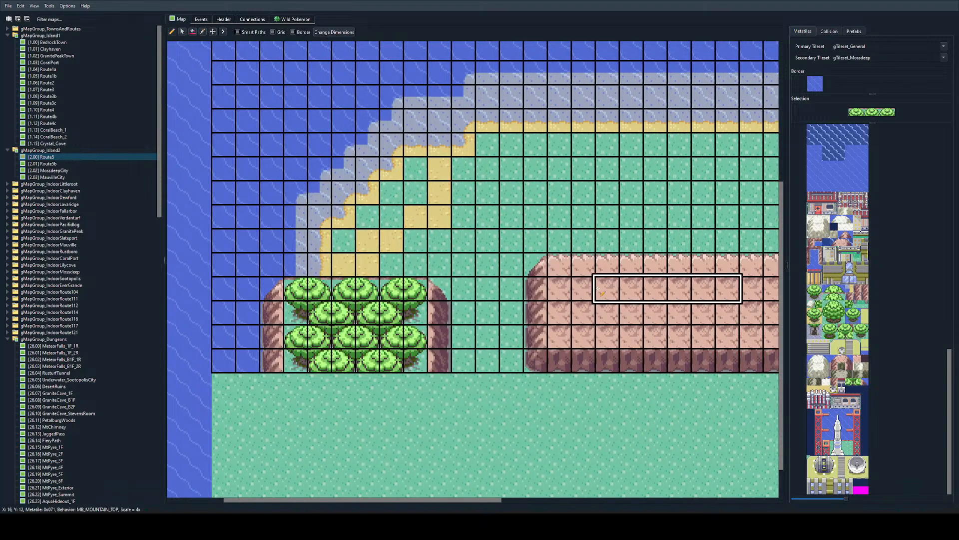
left_click(559, 288)
Step: Paint grass over the large mountain's upper edge at X 13-20, Y 11, above the copied treetops
right_click(554, 262)
right_click(510, 264)
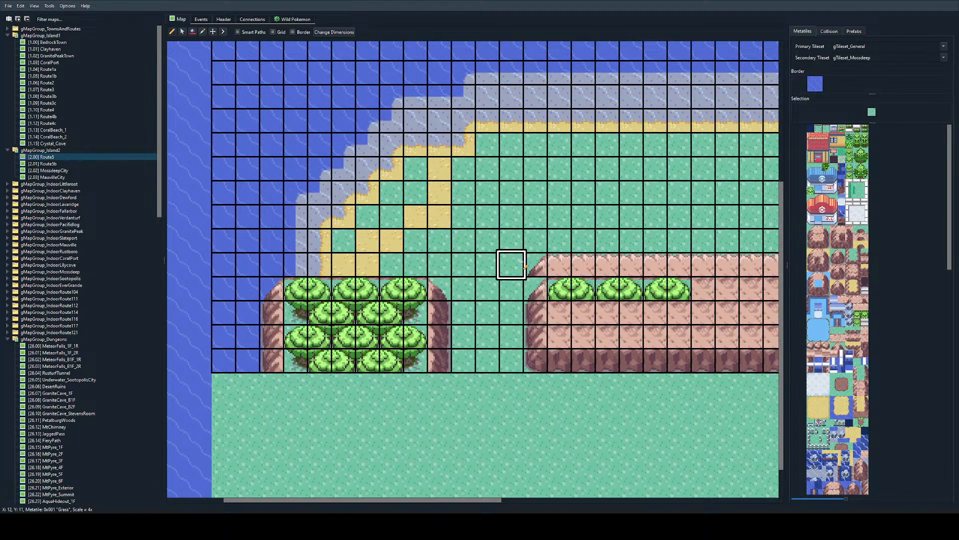
left_click_drag(510, 264, 703, 264)
Step: Extend the shallow water at the coastline's eastern end over the grass at X 26-28, Y 4
right_click(580, 288)
scroll(549, 293, "down", 1, "ctrl")
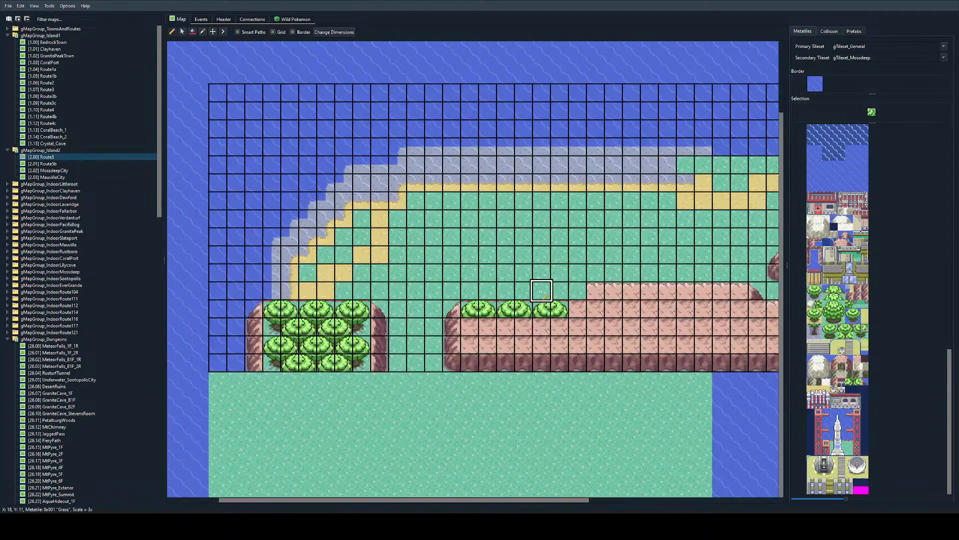
right_click(559, 272)
scroll(555, 262, "down", 1, "ctrl")
scroll(554, 249, "up", 1, "ctrl")
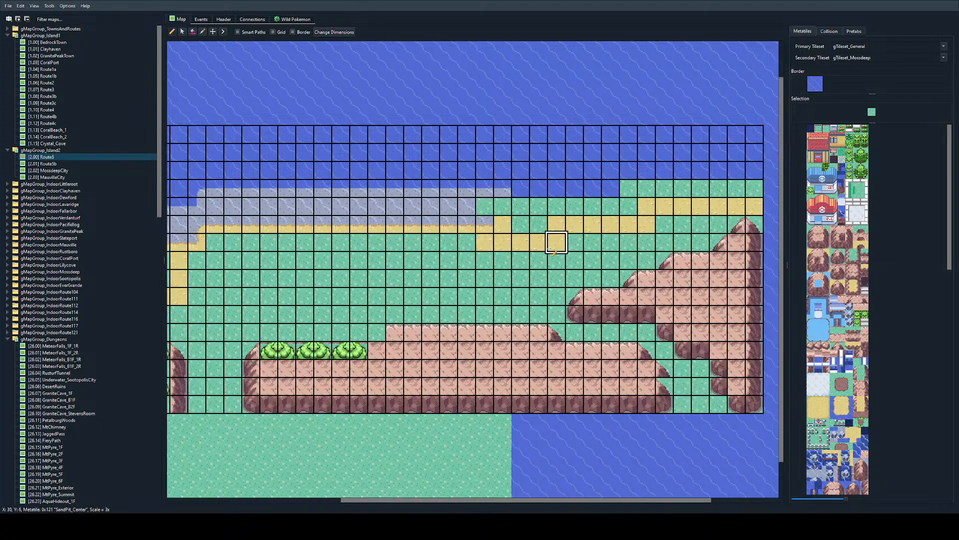
scroll(447, 188, "up", 1, "ctrl")
right_click(668, 206)
left_click_drag(672, 208, 704, 207)
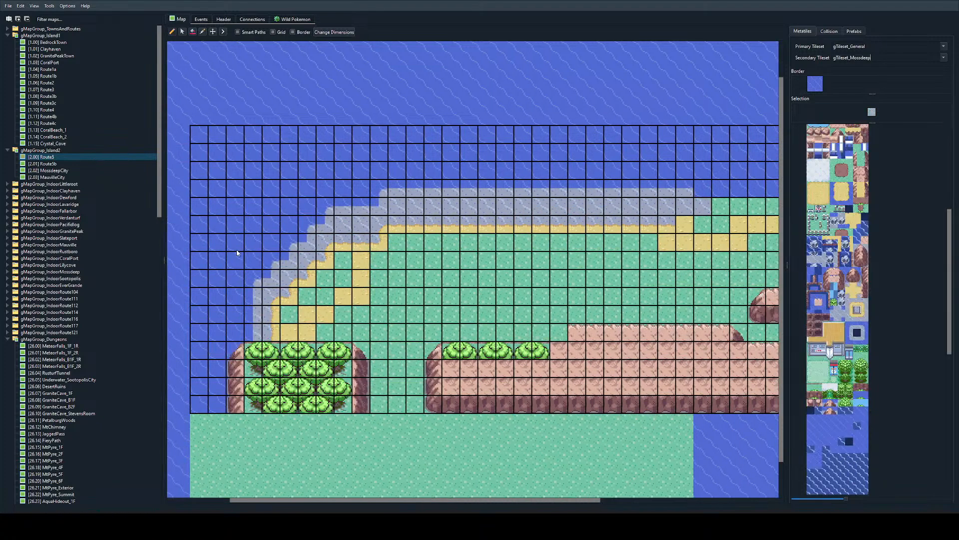
scroll(397, 237, "down", 1, "ctrl")
scroll(400, 232, "up", 1, "ctrl")
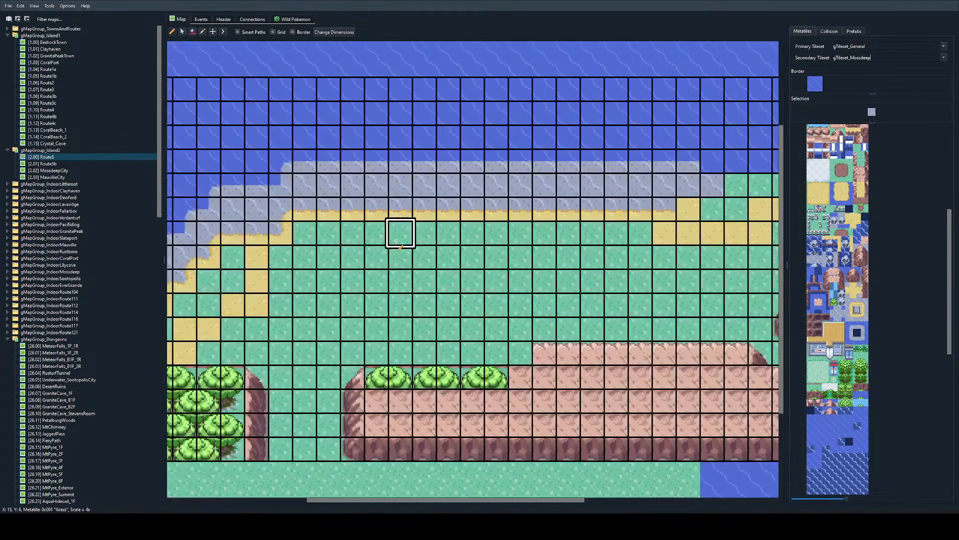
scroll(450, 260, "down", 1, "ctrl")
scroll(528, 278, "up", 1, "ctrl")
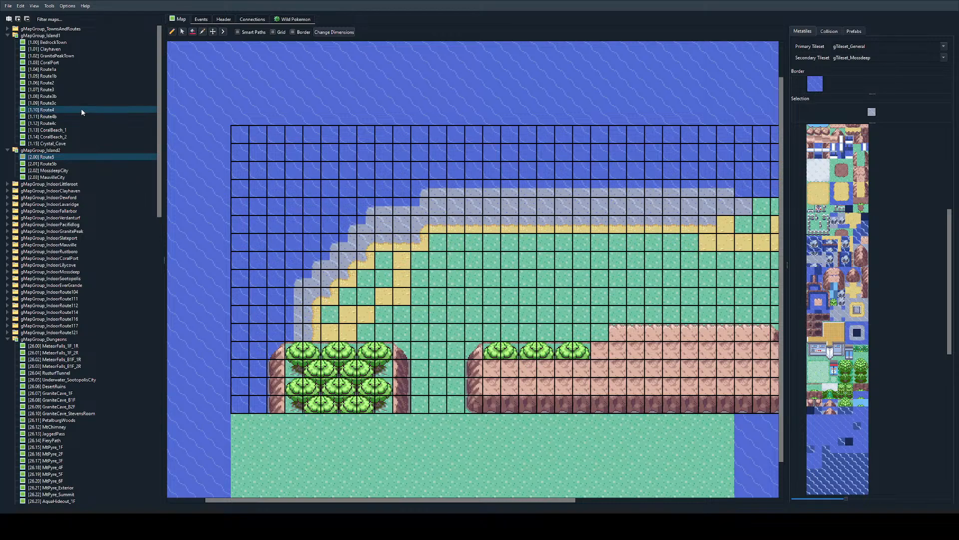
Step: Examine the Route1a, Route1b, Clayhaven, MahogonyHills_3 and MahogonyHills_2 maps for their terrain and tree layouts
left_click(66, 69)
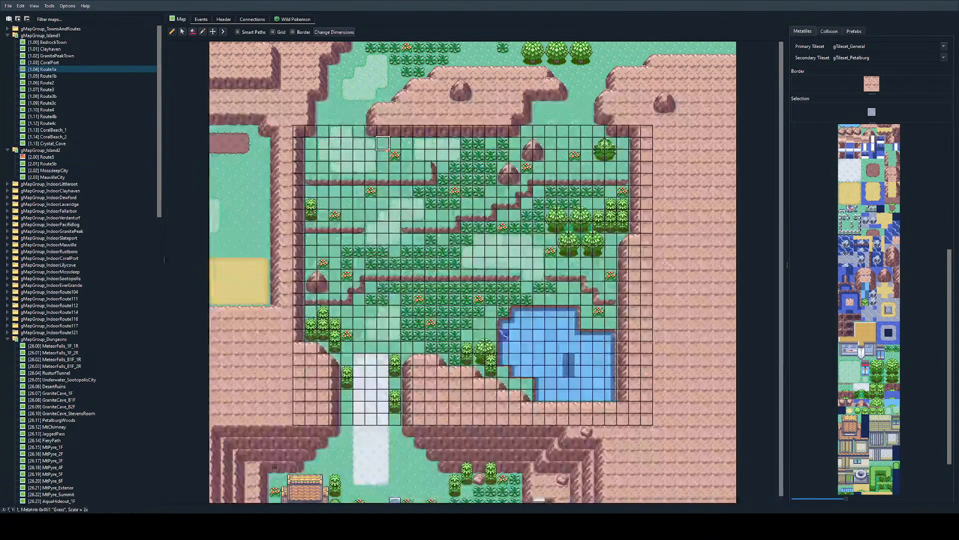
double_click(49, 76)
double_click(51, 49)
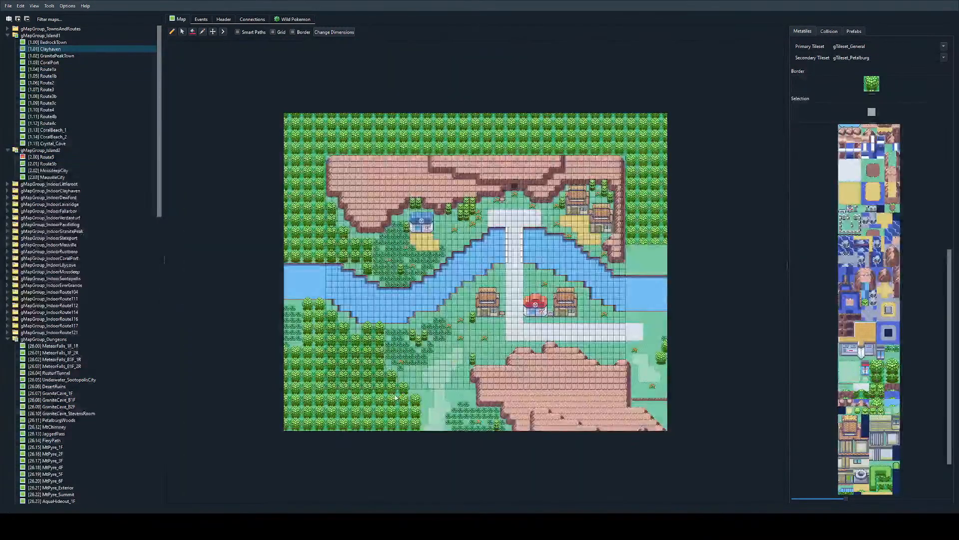
left_click(306, 19)
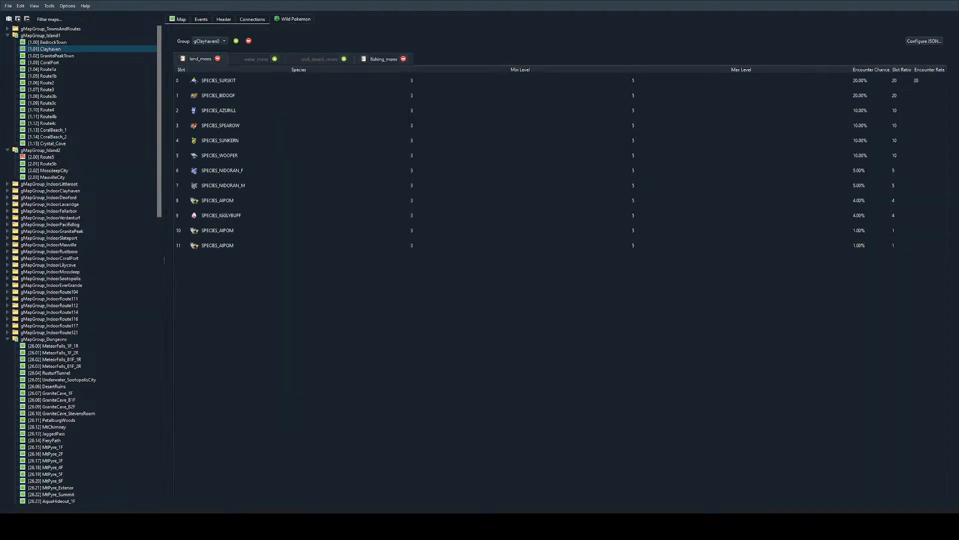
left_click(179, 19)
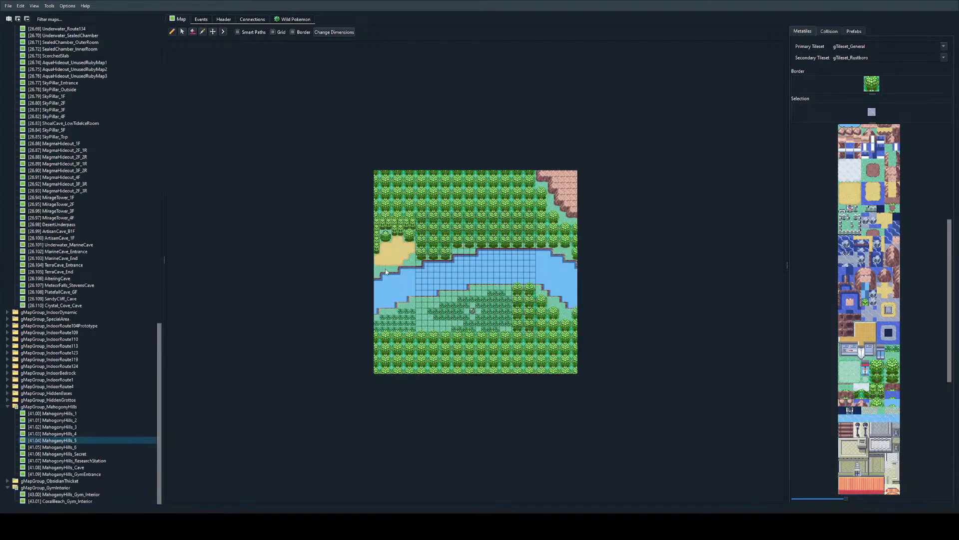
key("Up")
key("Up")
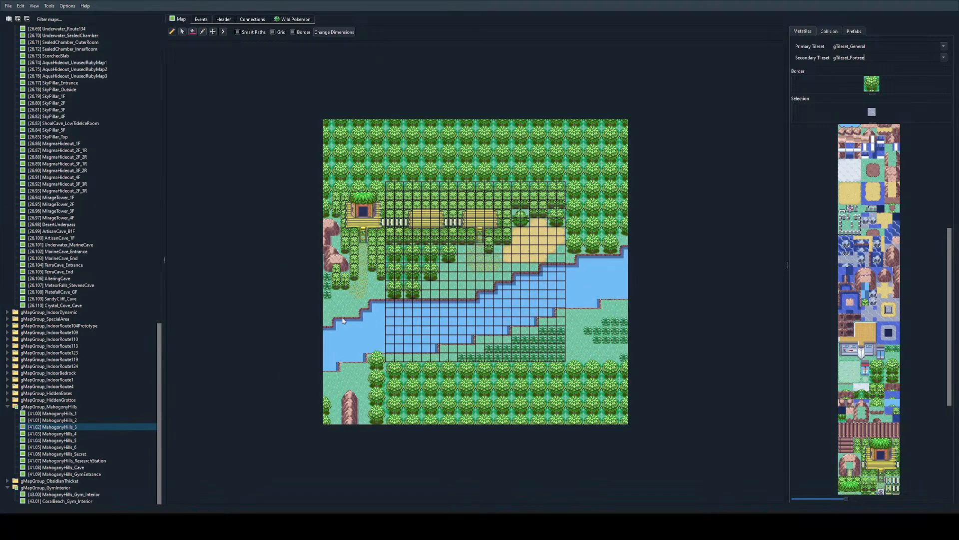
key("Up")
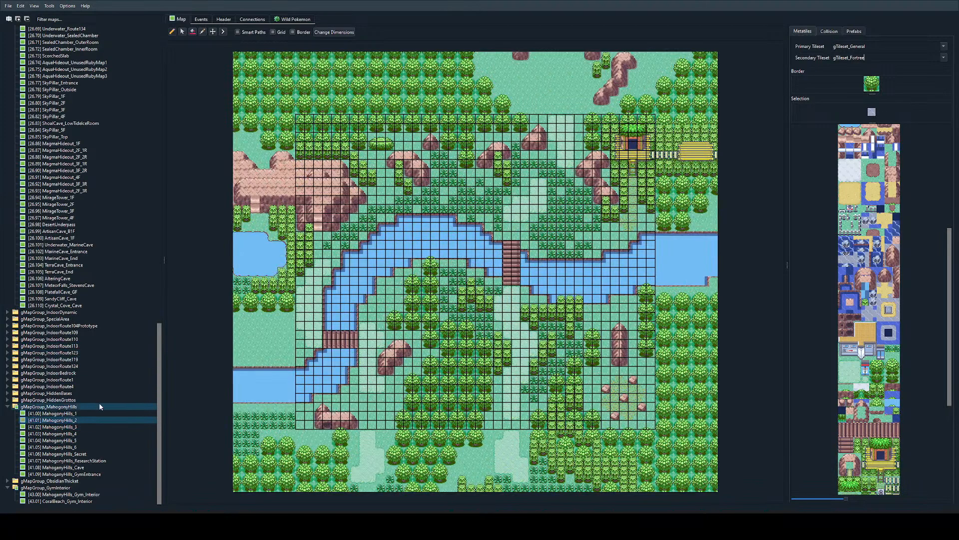
Step: Reopen the Route5 map from the gMapGroup_Island2 group
scroll(75, 405, "up", 4)
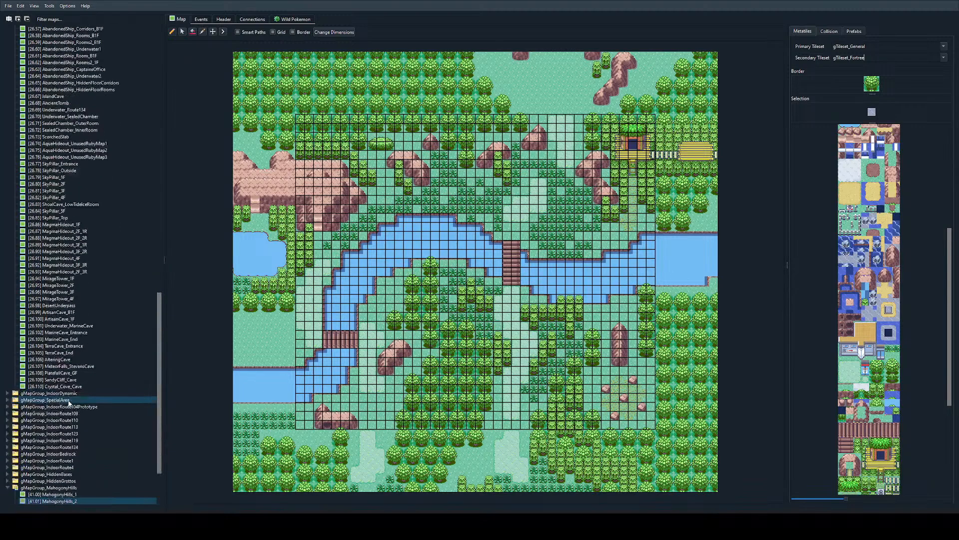
scroll(68, 405, "up", 3)
scroll(73, 457, "up", 6)
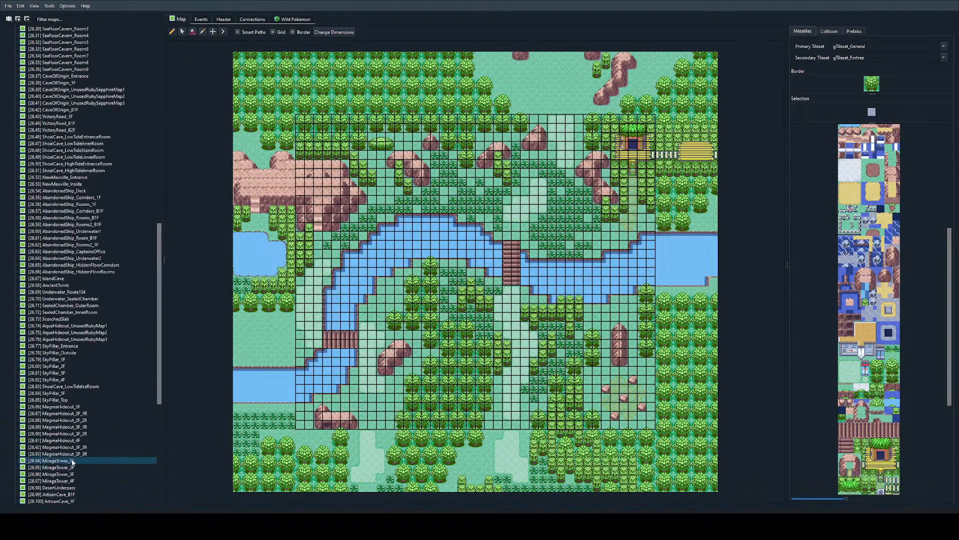
scroll(72, 461, "up", 20)
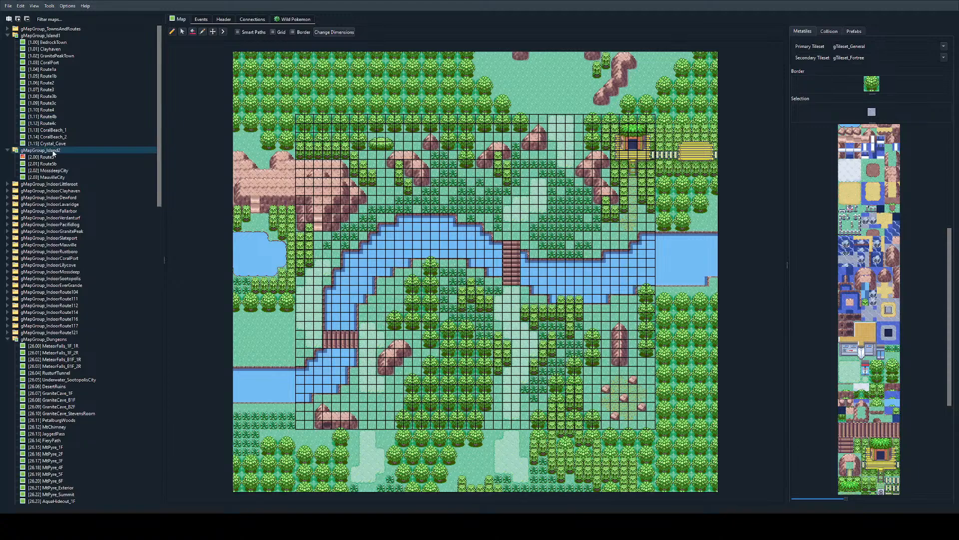
left_click(53, 156)
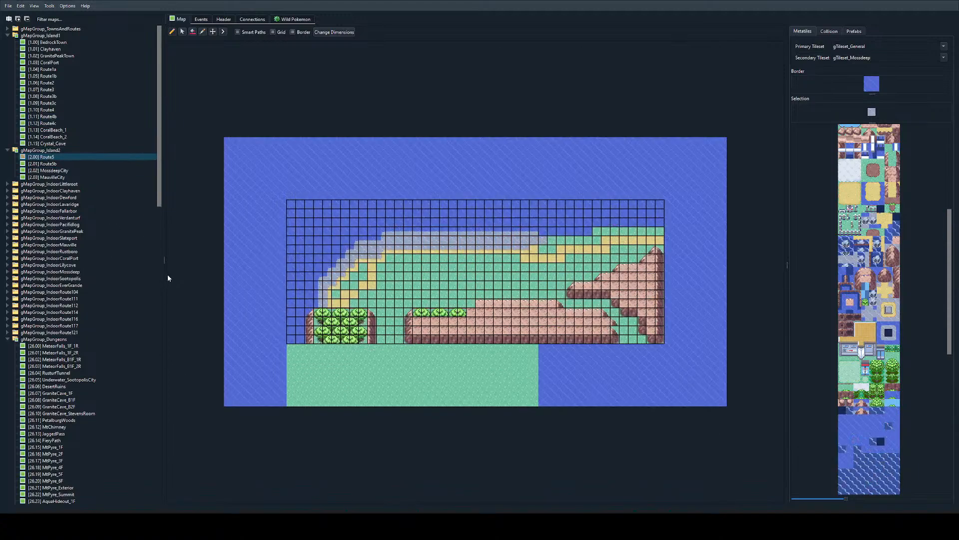
Step: Replace the inner sand path on the curved western shore with grass at X 9, Y 8, X 8-9, Y 9 and X 7, Y 10
scroll(425, 330, "up", 2, "ctrl")
scroll(424, 329, "down", 1, "ctrl")
scroll(426, 326, "up", 2, "ctrl")
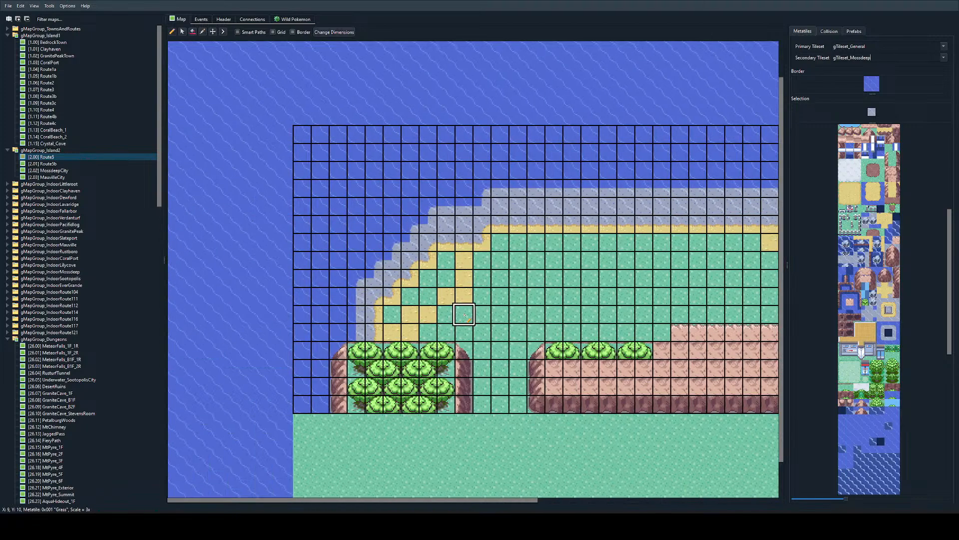
right_click(462, 289)
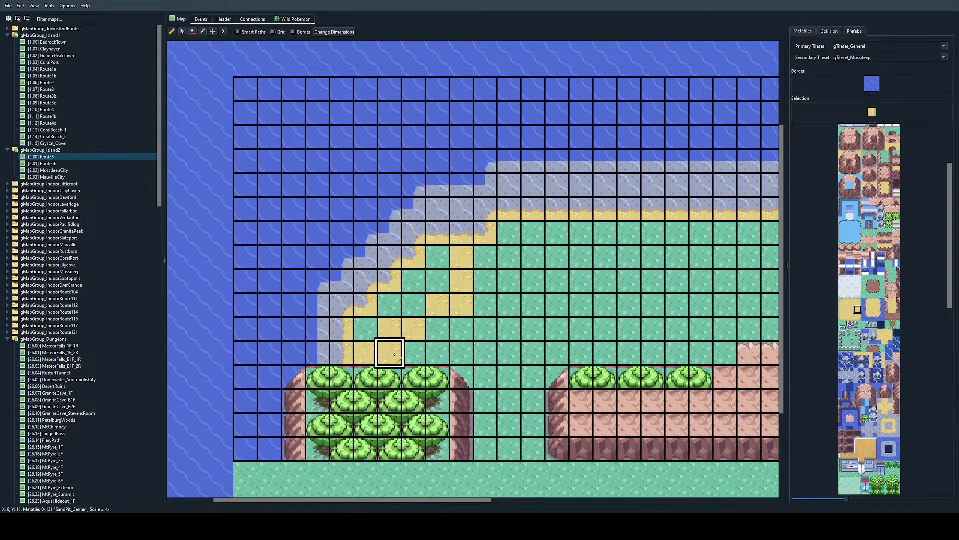
mouse_move(395, 355)
left_mouse_down()
mouse_move(391, 330)
mouse_move(417, 327)
mouse_move(454, 293)
left_mouse_up()
right_click(460, 330)
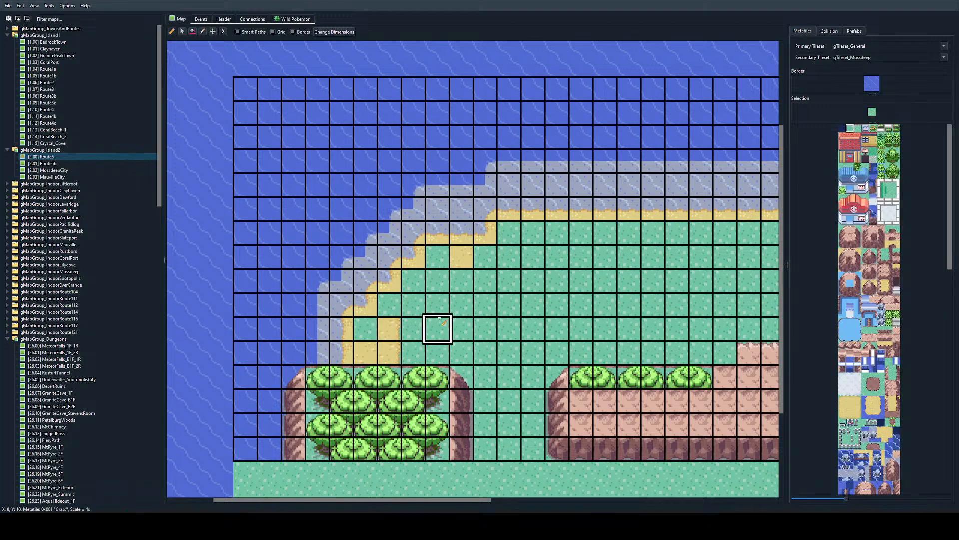
Step: Place rounded sand corner tiles at X 7, Y 9 and X 9, Y 8, with a sand edge tile at X 8, Y 8
left_click(857, 414)
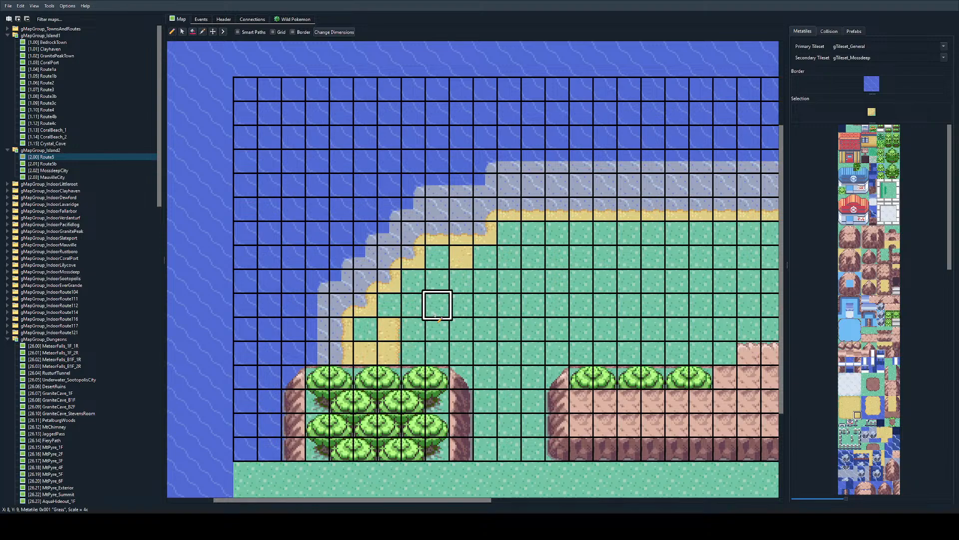
left_click(419, 311)
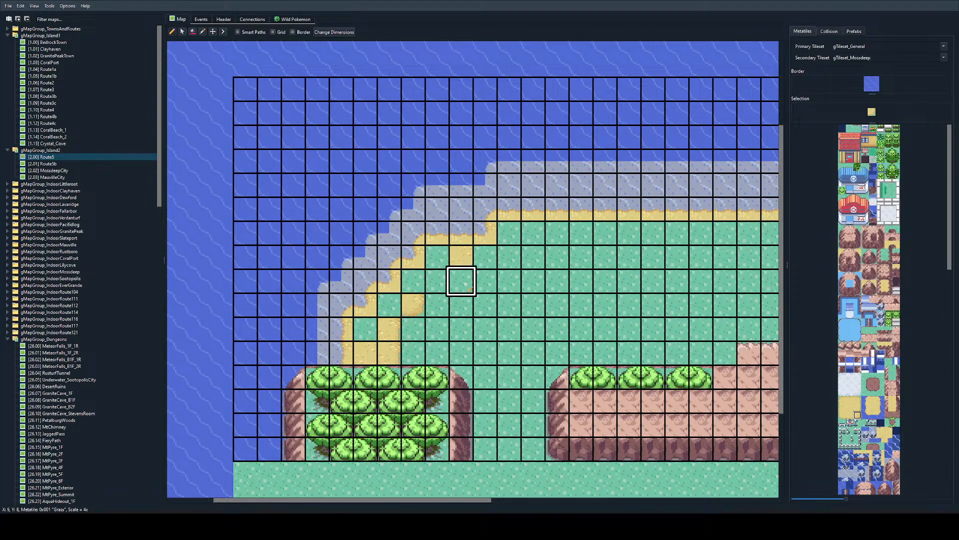
left_click(462, 280)
left_click(849, 415)
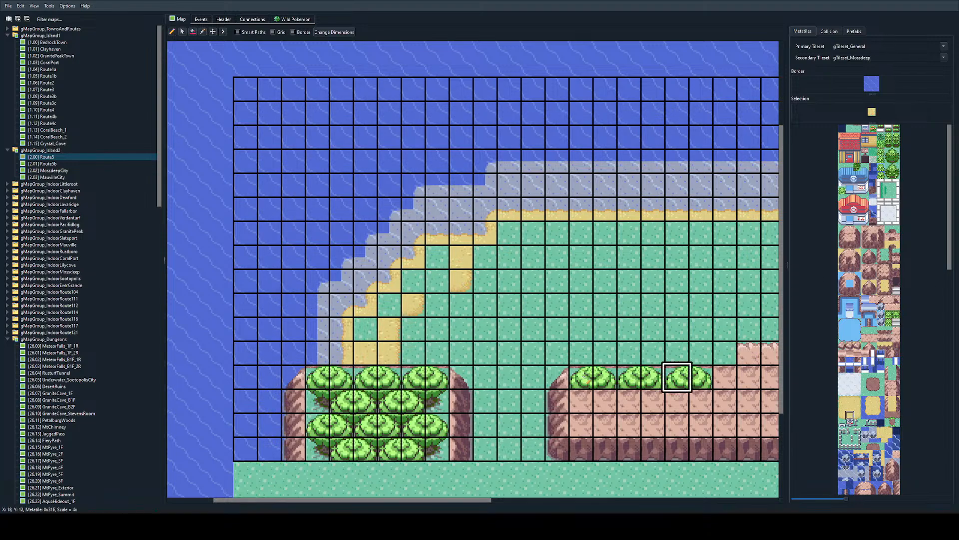
left_click(437, 281)
Step: Fill the grass gaps in the curved western beach with sand and add a lower sand edge tile at X 10, Y 7
right_click(366, 352)
left_click(366, 330)
left_click(389, 305)
left_click(424, 280)
left_click(437, 256)
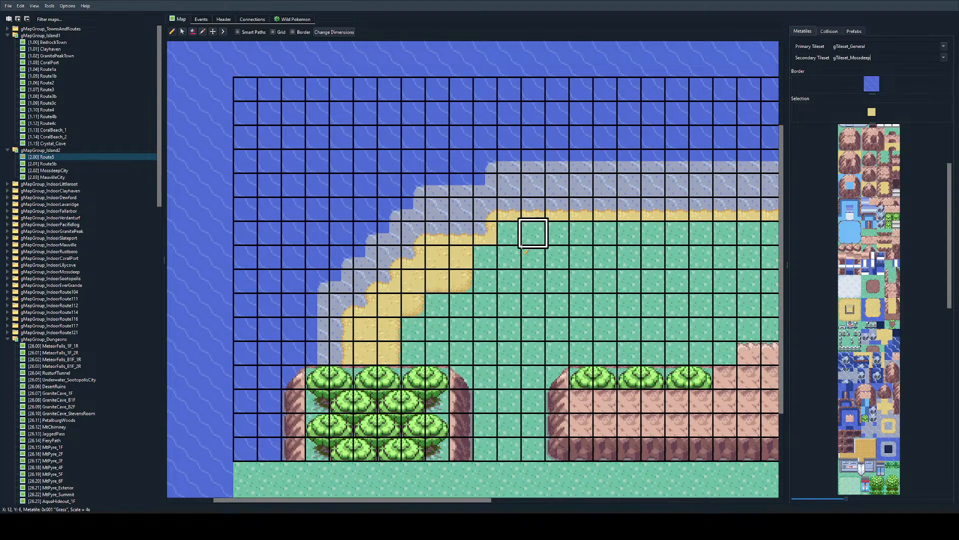
right_click(437, 280)
left_click(485, 256)
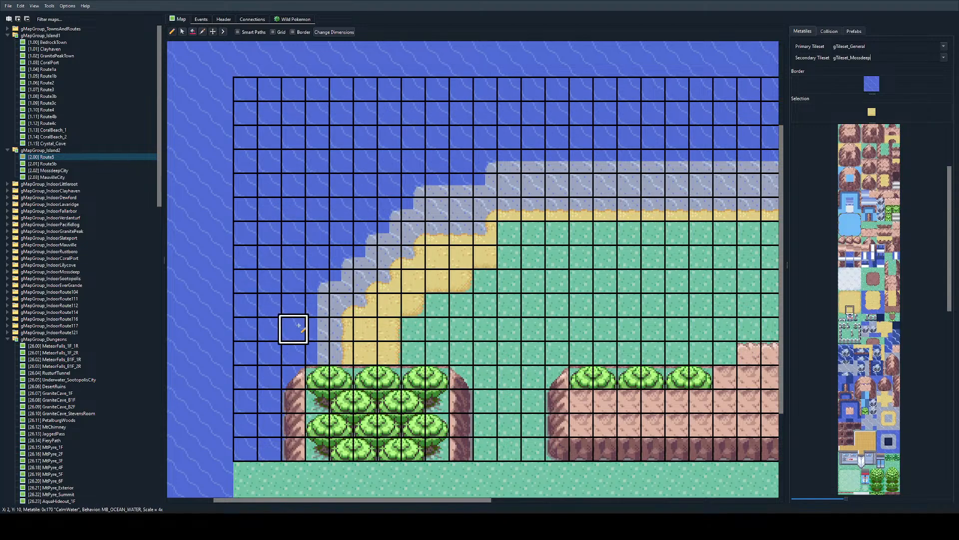
Step: Extend the sand edge along X 11-30, Y 7 and fill the grass row above it with sand at X 11-25, Y 6
scroll(386, 282, "right", 2)
scroll(431, 254, "down", 2, "ctrl")
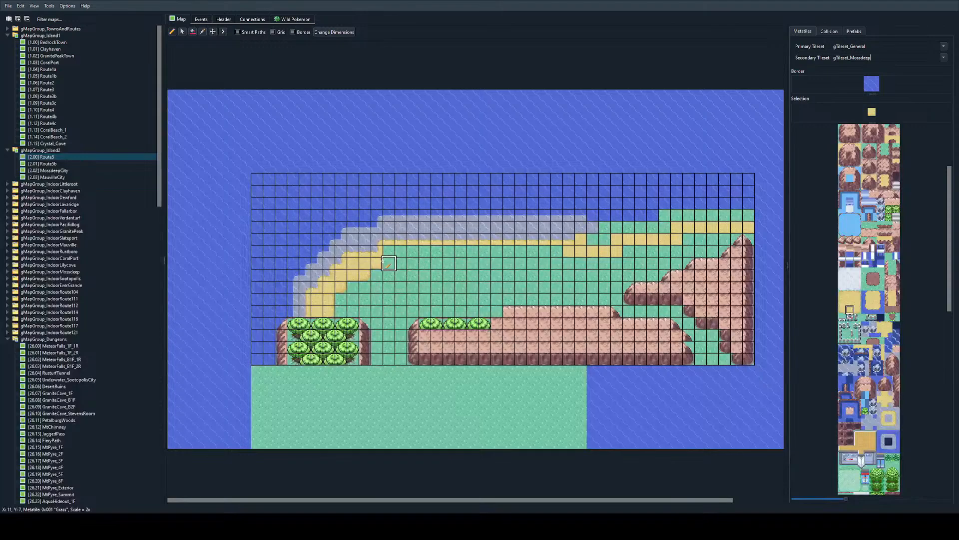
left_click_drag(385, 262, 614, 261)
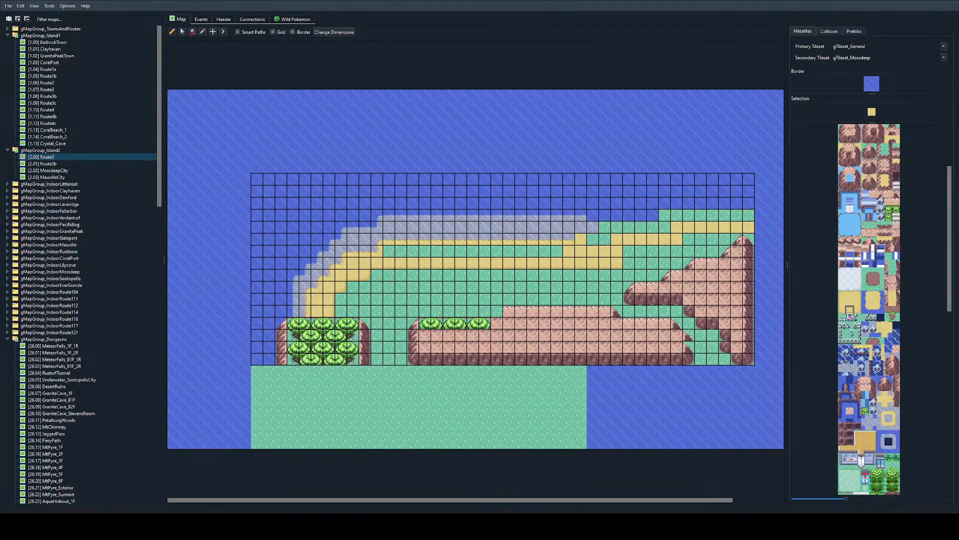
scroll(616, 265, "up", 1, "ctrl")
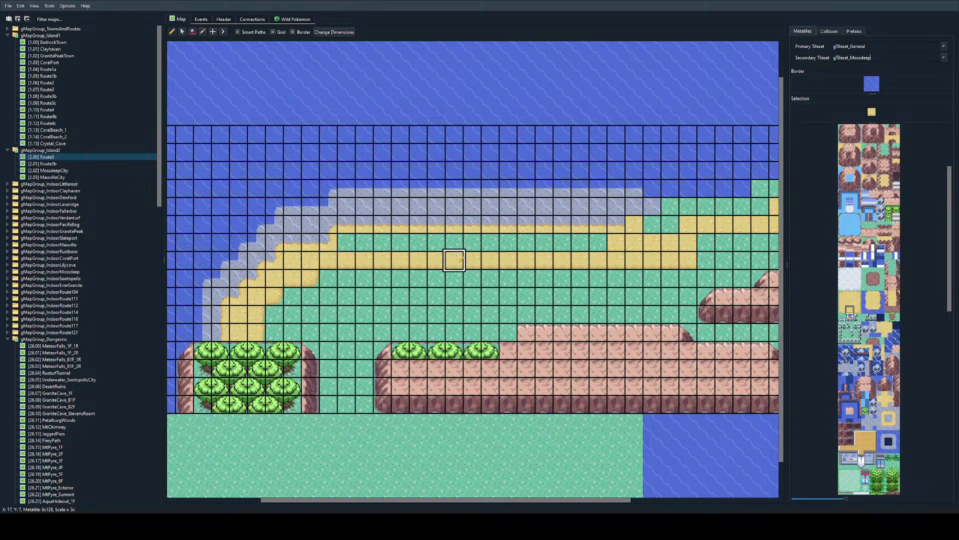
scroll(366, 368, "up", 2, "ctrl")
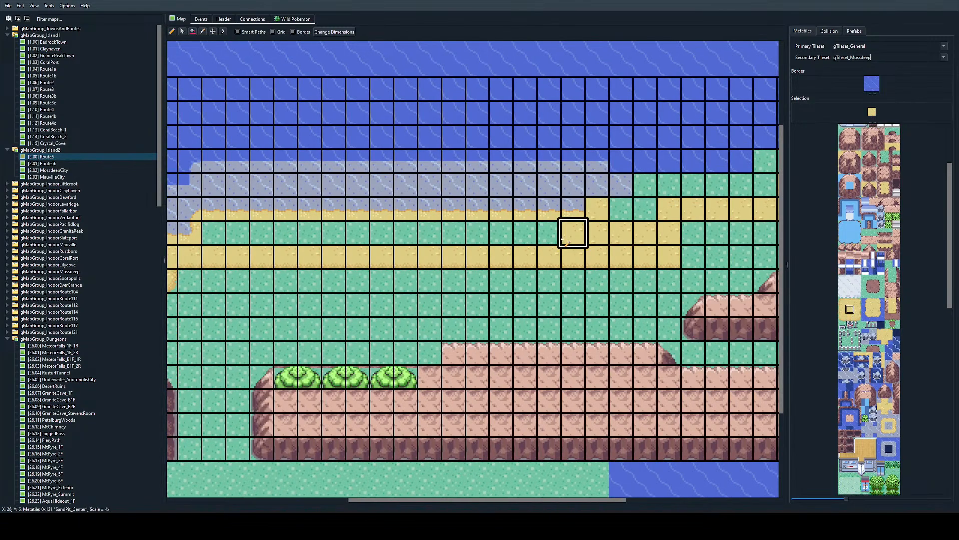
scroll(412, 231, "left", 3)
left_click_drag(510, 239, 396, 233)
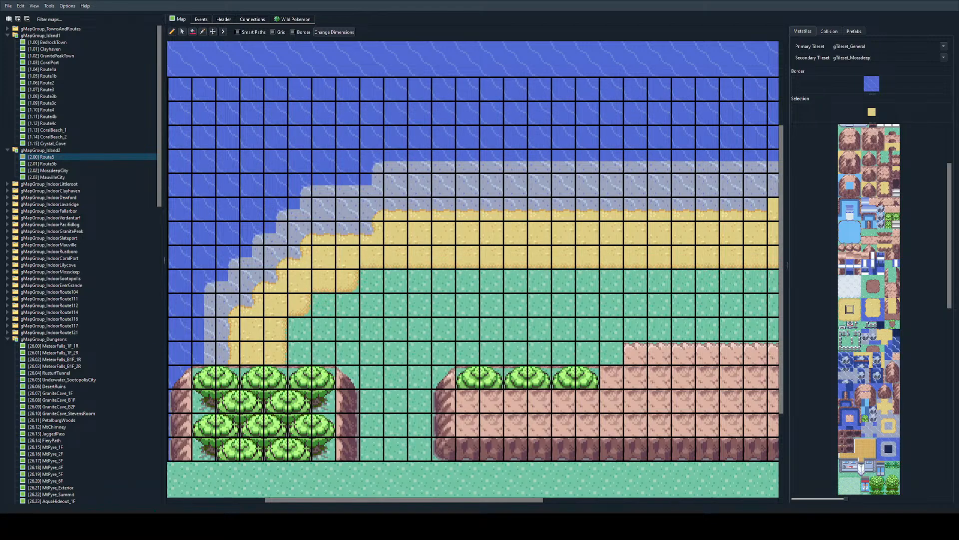
scroll(428, 256, "down", 1, "ctrl")
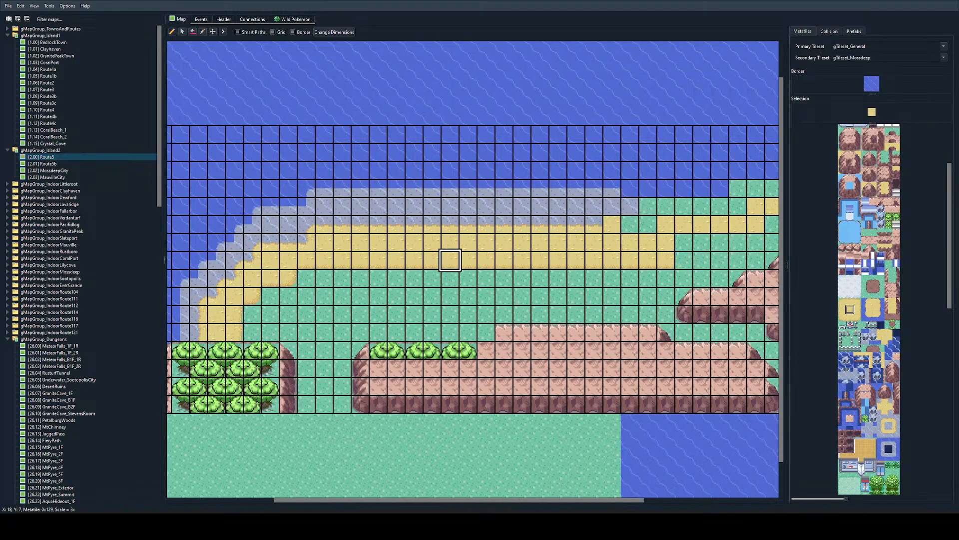
scroll(450, 260, "up", 1, "ctrl")
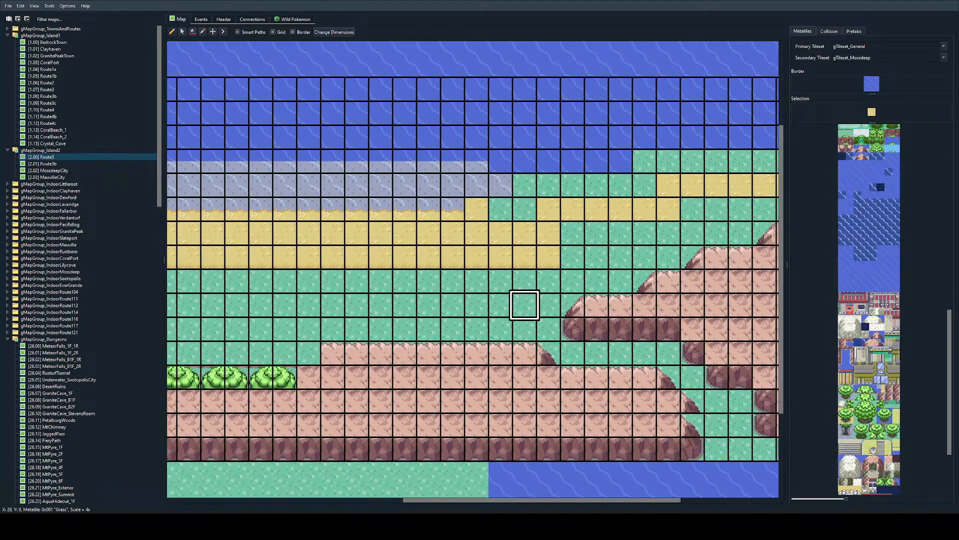
scroll(525, 304, "down", 2, "ctrl")
scroll(524, 304, "up", 1, "ctrl")
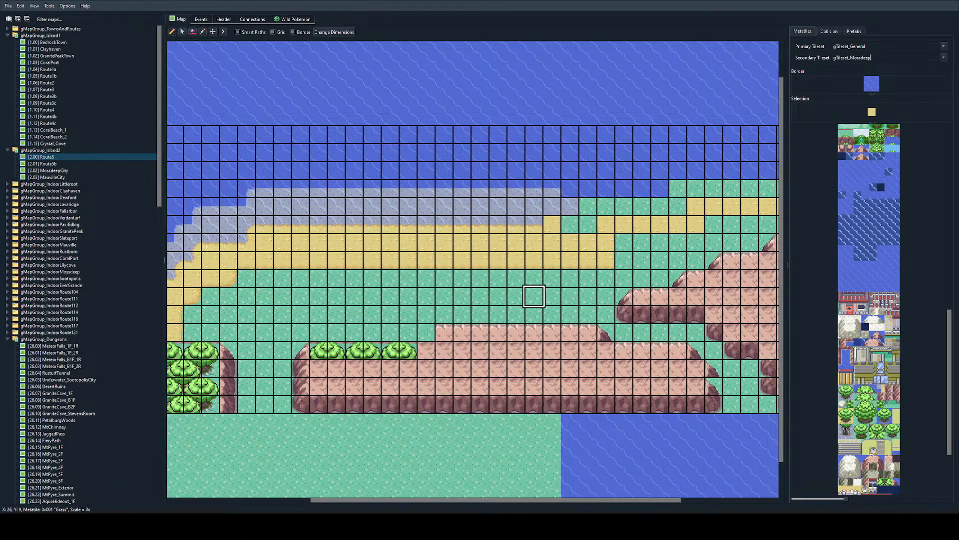
scroll(533, 314, "up", 1, "ctrl")
scroll(556, 250, "right", 2)
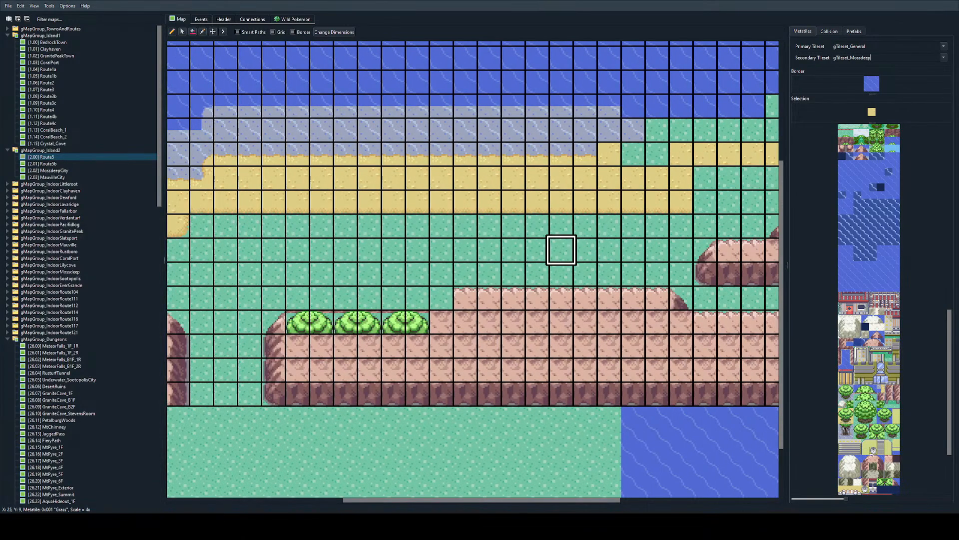
Step: Paint mountain-top rock over the eastern mountain's outer edge at X 41, Y 6-15, and place a cliff edge tile at X 39, Y 13
scroll(747, 212, "down", 1, "ctrl")
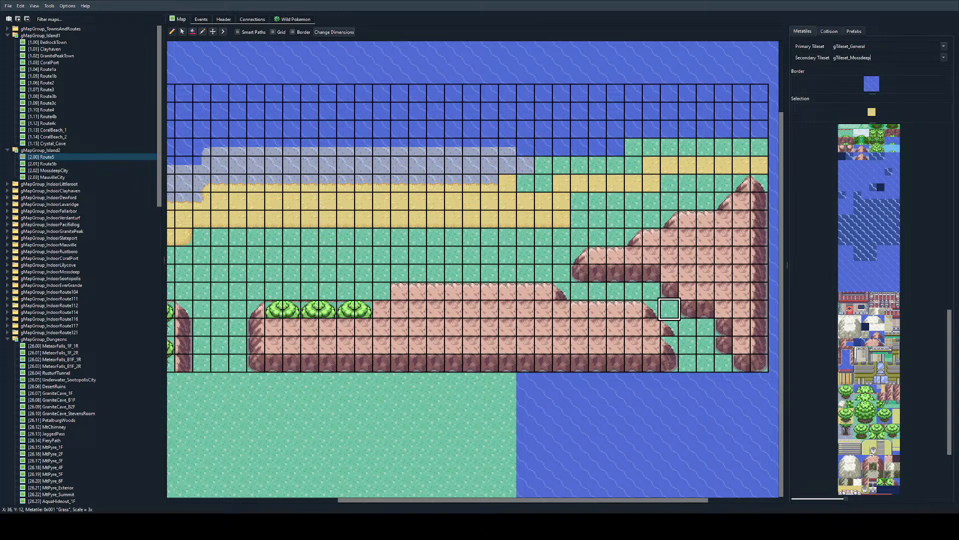
right_click(724, 274)
left_click_drag(758, 201, 756, 356)
right_click(256, 345)
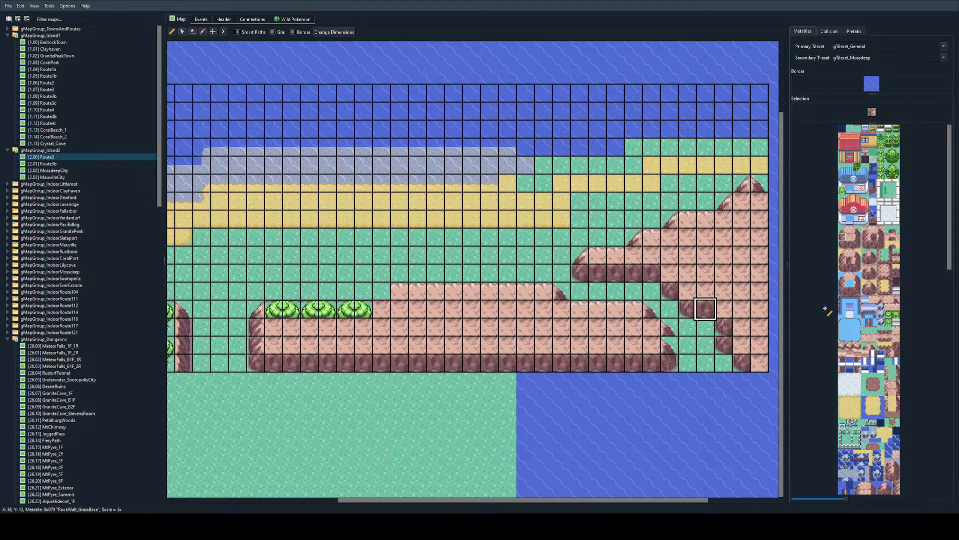
left_click(736, 327)
key("ctrl+z")
left_click(727, 325)
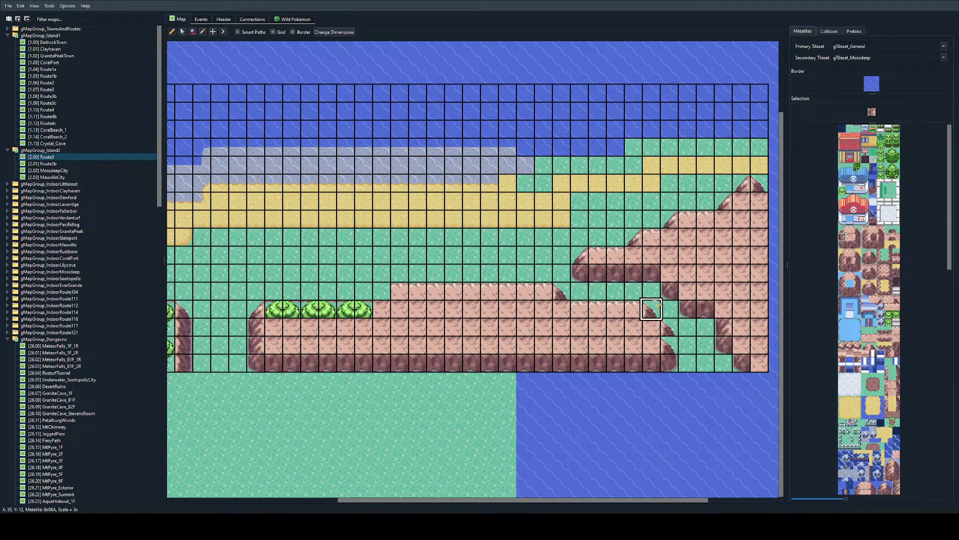
left_click(846, 260)
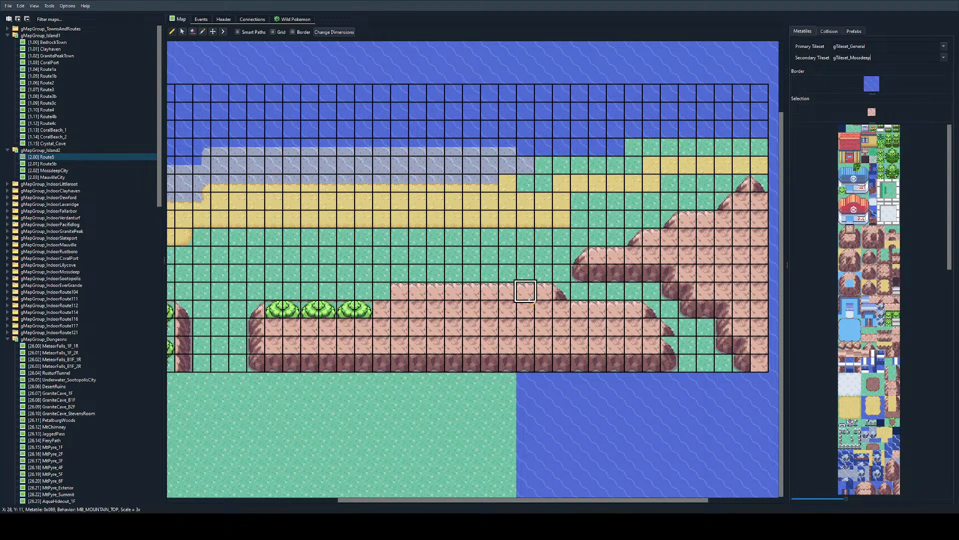
Step: Copy the two-tile treetop from the large mountain's first tree row and repeat it eastward along Y 12 through X 37
right_click_drag(275, 311, 292, 311)
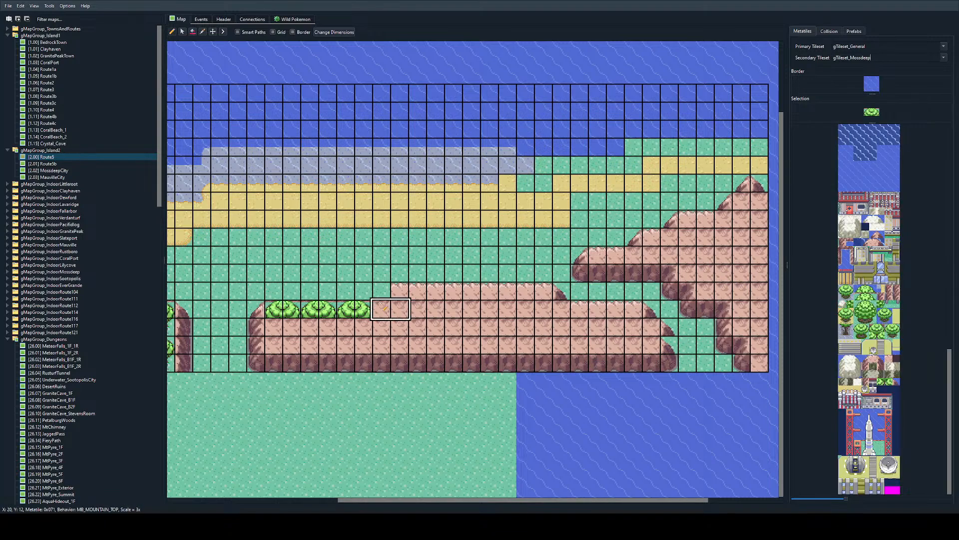
left_click_drag(382, 311, 634, 313)
left_click(652, 311)
left_click(670, 311)
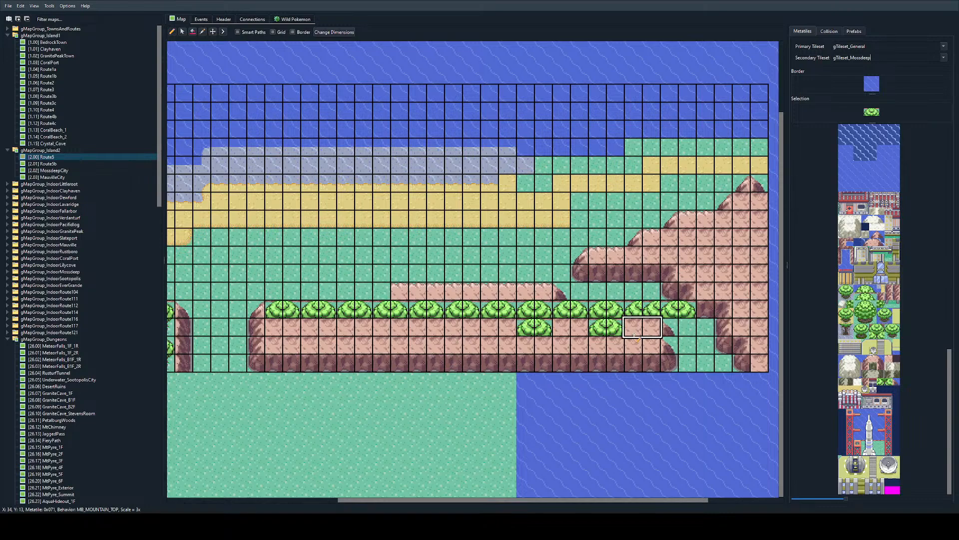
key("ctrl+z")
left_click(669, 311)
Step: Copy the small mountain's second treetop row onto the large mountain and repeat it across X 14-38, Y 13
right_click(415, 345)
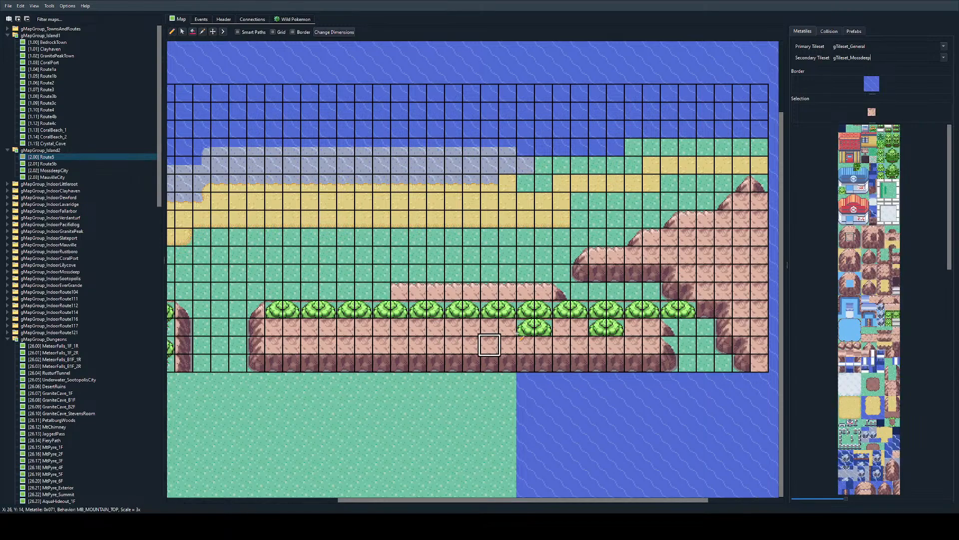
scroll(399, 342, "left", 5)
right_click_drag(366, 327, 440, 328)
left_click(547, 328)
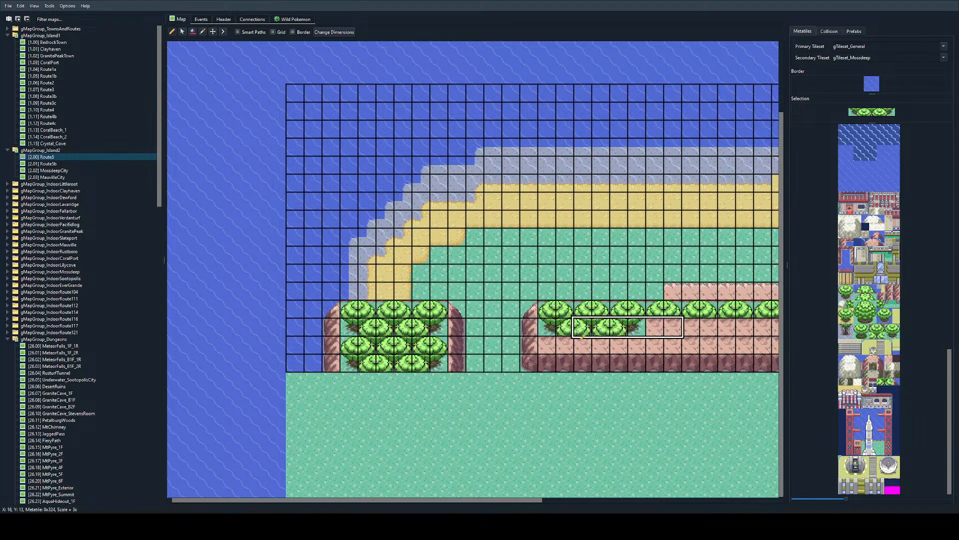
right_click_drag(600, 329, 639, 328)
scroll(596, 329, "right", 5)
left_click_drag(322, 328, 697, 328)
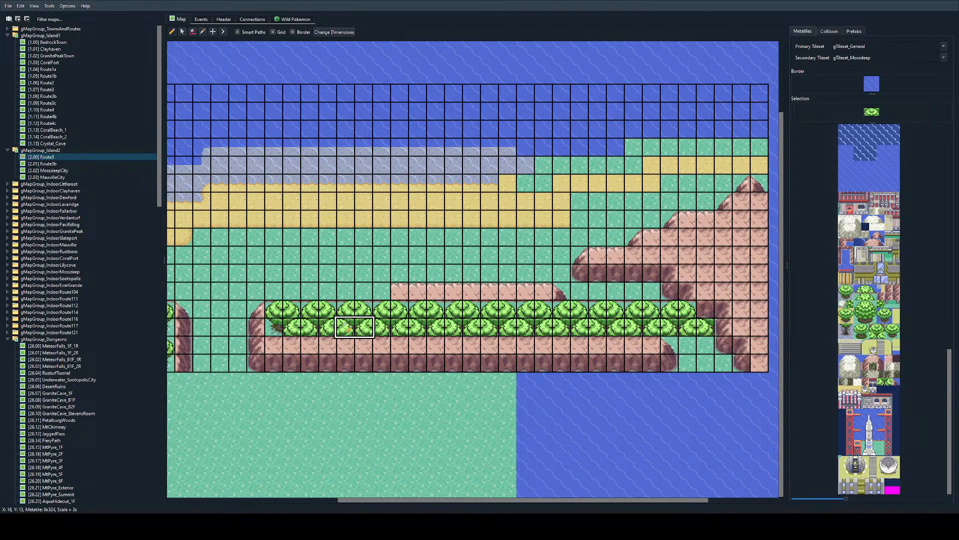
Step: Copy the small mountain's third treetop row onto the large mountain and repeat it across X 14-29, Y 14
scroll(445, 325, "left", 3)
right_click_drag(283, 346, 293, 346)
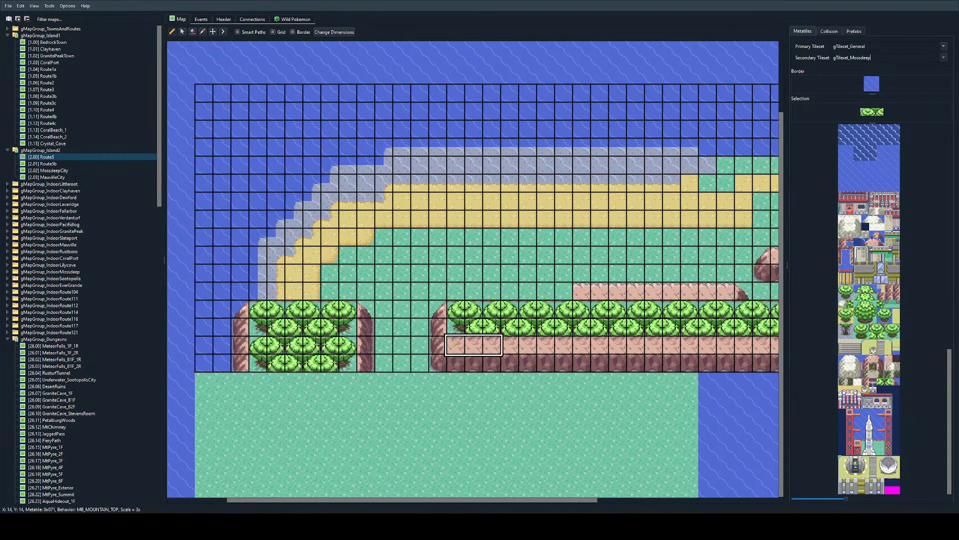
left_click(457, 344)
right_click_drag(476, 328, 486, 325)
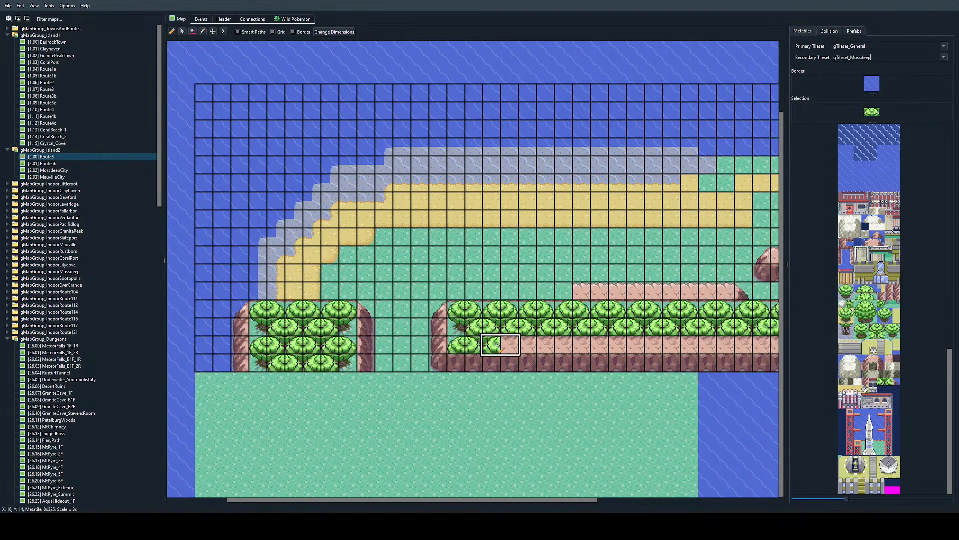
left_click_drag(483, 344, 725, 345)
Step: Repeat the offset treetops eastward from X 14 over the large mountain's base cliff along Y 15
scroll(603, 352, "down", 2, "ctrl")
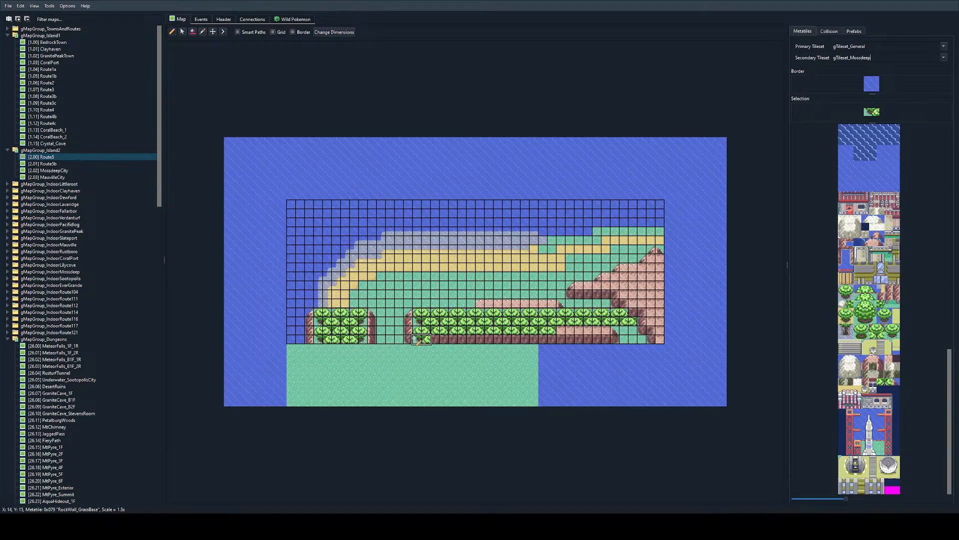
right_click(409, 331)
right_click(419, 332)
left_click_drag(455, 344, 569, 345)
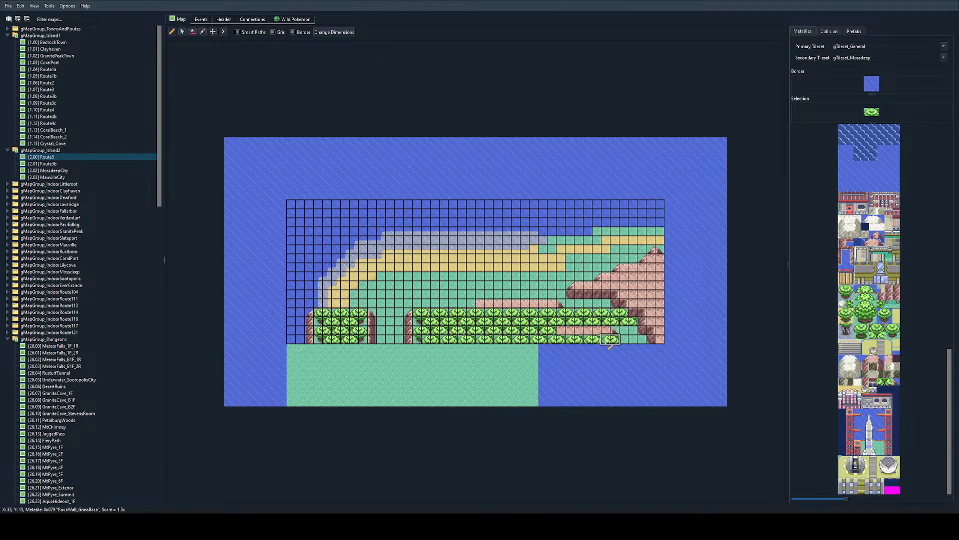
Step: Copy the small mountain's two-tile bottom treetop, cover the rock along Y 14 from X 30 to 37, and add one treetop at X 37-38, Y 15
scroll(610, 346, "up", 1, "ctrl")
scroll(370, 387, "up", 1, "ctrl")
right_click(360, 405)
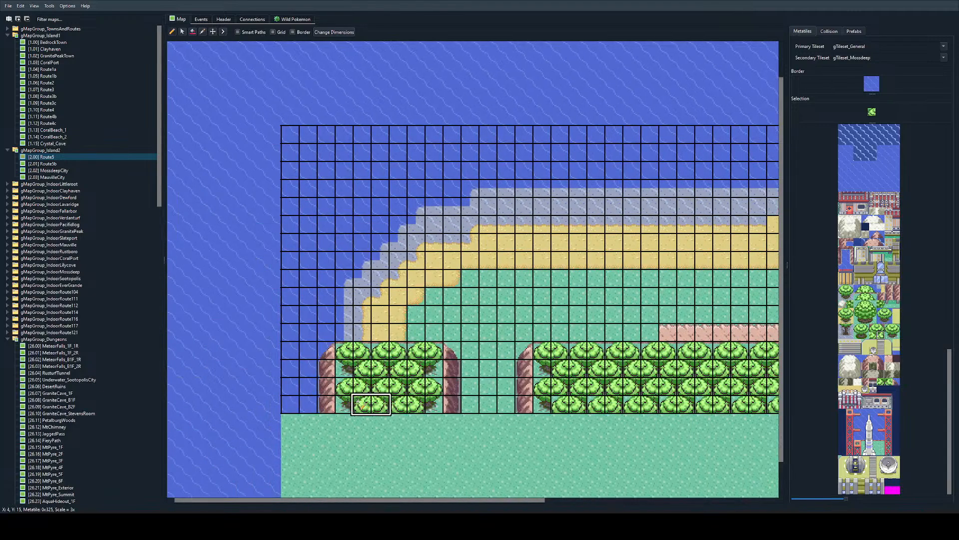
right_click_drag(358, 402, 376, 403)
scroll(562, 398, "down", 1, "ctrl")
scroll(429, 372, "up", 1, "ctrl")
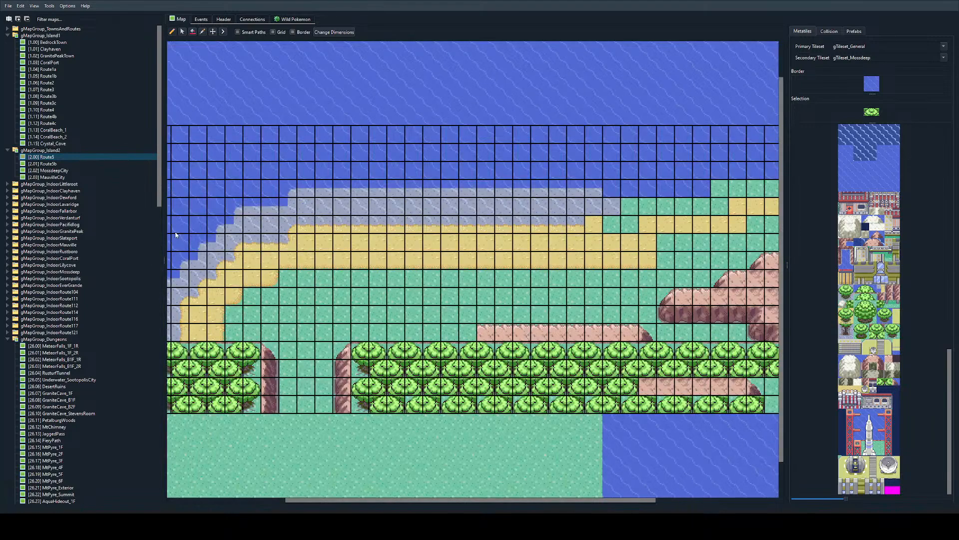
scroll(465, 300, "down", 1)
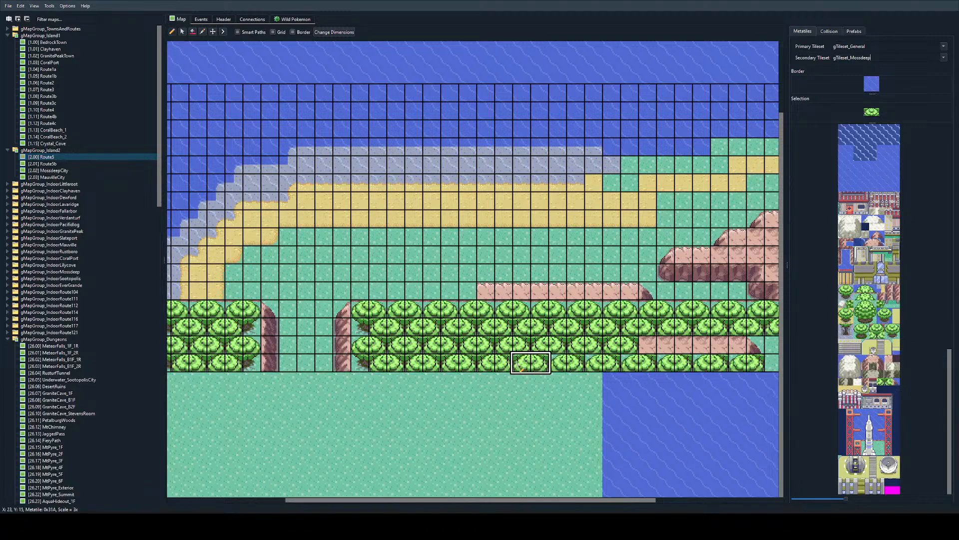
scroll(700, 360, "down", 1, "ctrl")
scroll(581, 385, "up", 1, "ctrl")
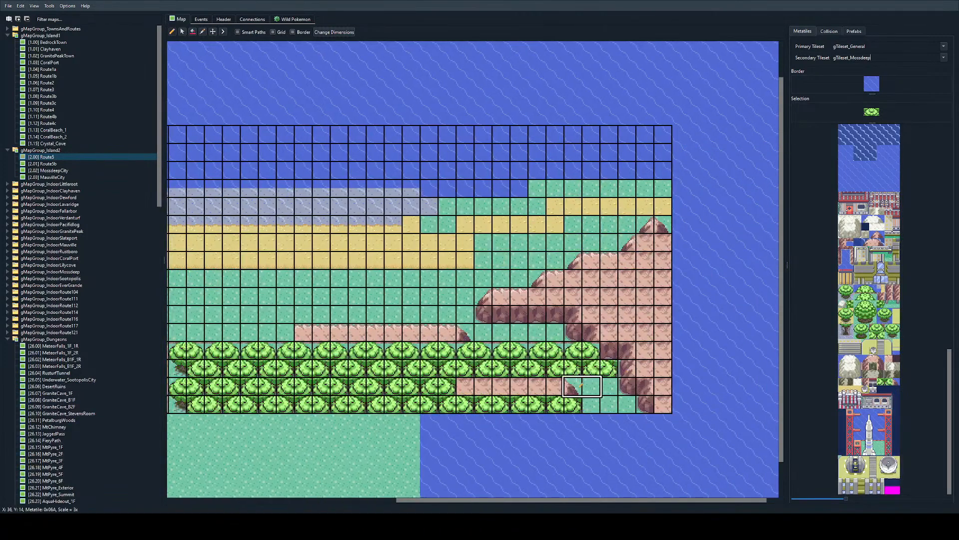
scroll(577, 381, "down", 1)
left_click_drag(464, 346, 575, 347)
left_click(582, 357)
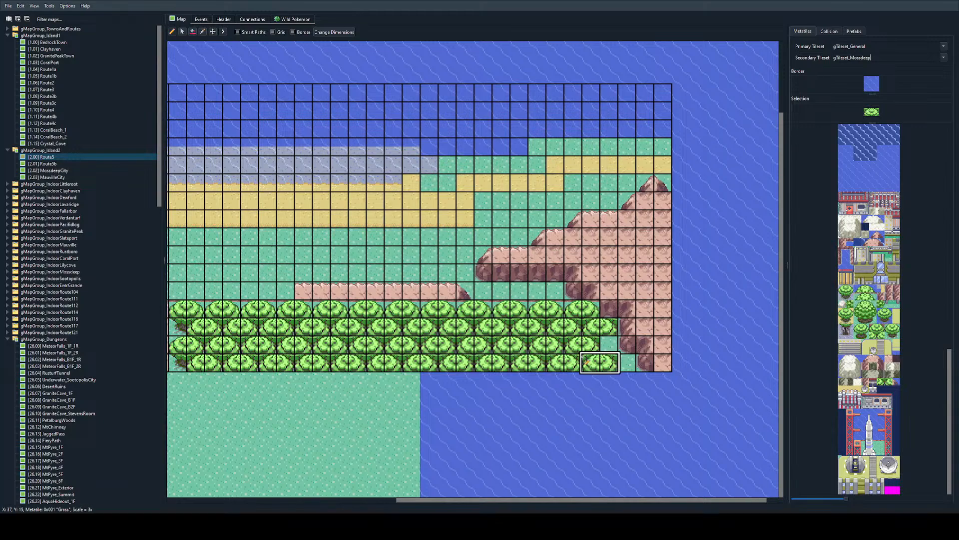
Step: Replace the leftover rock strip above the trees with grass along Y 11, X 21-30
right_click(250, 272)
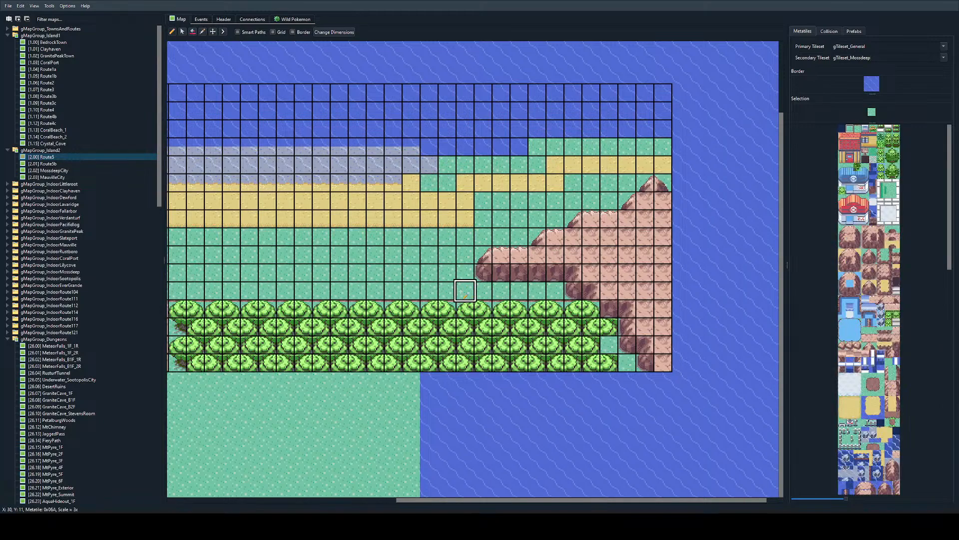
scroll(465, 290, "down", 2, "ctrl")
scroll(750, 295, "up", 2, "ctrl")
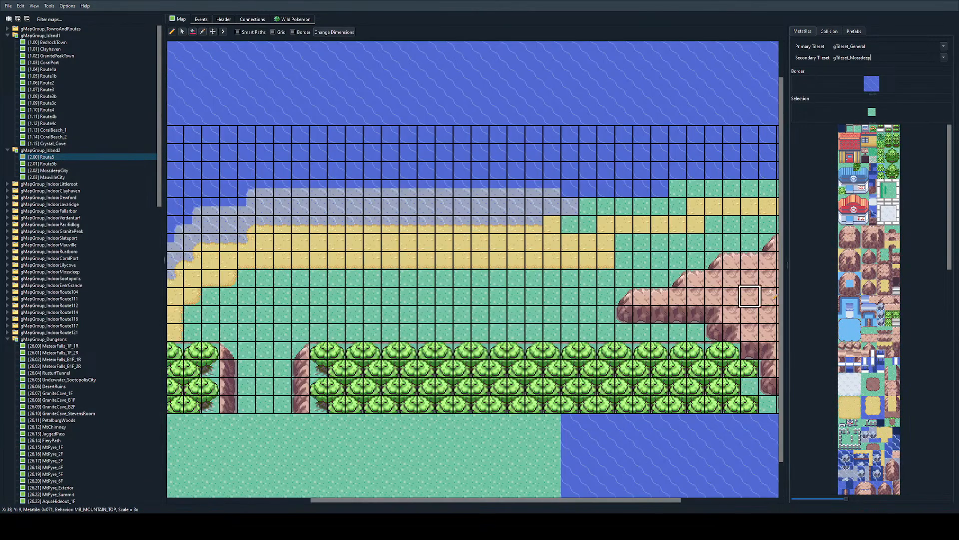
Step: Extend the large mountain's western ledge to X 29 across Y 8-10 using the grass-edged mountain metatile block
mouse_move(843, 231)
left_mouse_down()
mouse_move(857, 243)
mouse_move(843, 228)
left_mouse_up()
mouse_move(850, 229)
left_mouse_down()
mouse_move(864, 247)
mouse_move(842, 230)
left_mouse_up()
left_click(858, 245)
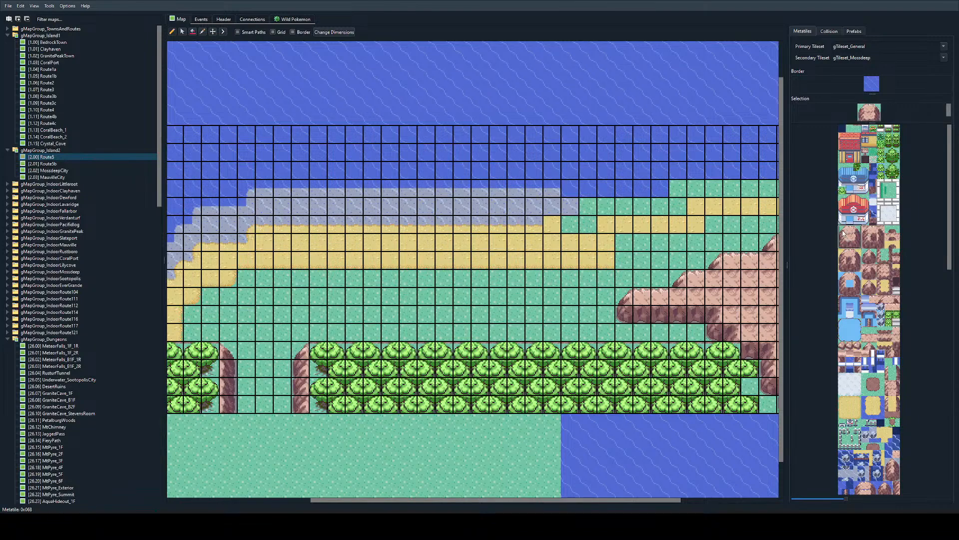
scroll(680, 242, "right", 1)
mouse_move(527, 298)
left_mouse_down()
mouse_move(715, 226)
mouse_move(624, 279)
left_mouse_up()
left_click(496, 293)
left_click_drag(497, 293, 549, 279)
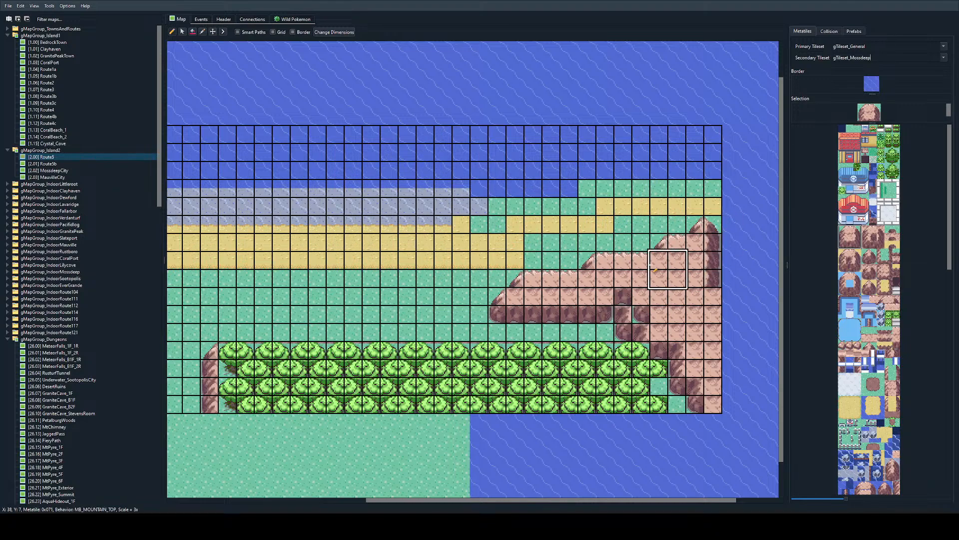
Step: Fill the stray cliff tiles inside the large mountain with mountain-top tiles and complete the ledge's base cliff along Y 10
right_click(694, 278)
left_click_drag(713, 243, 713, 295)
left_click_drag(641, 314, 613, 297)
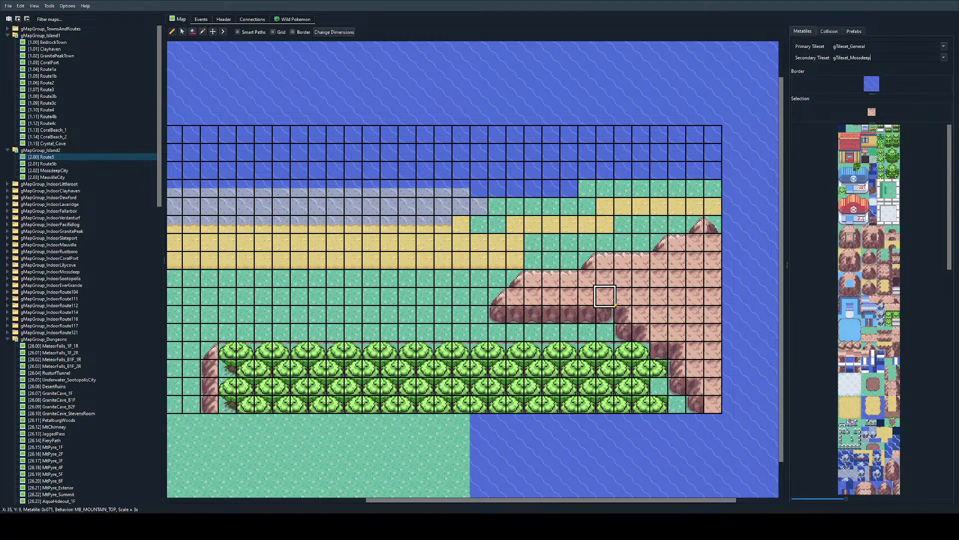
right_click(587, 314)
left_click(606, 314)
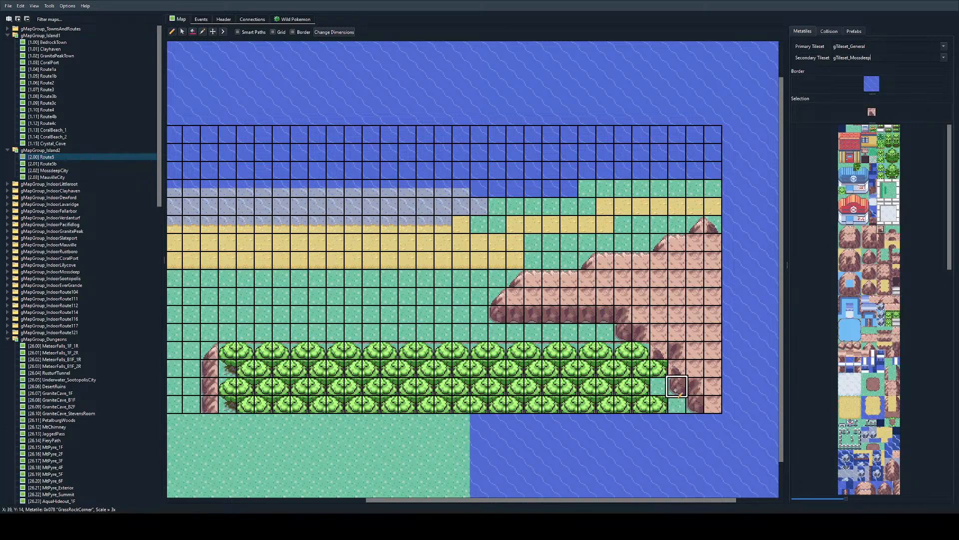
Step: Place cliff corners where the large mountain meets the trees and extend the treetops to X 39 on Y 14 and X 40 on Y 15
mouse_move(676, 387)
right_mouse_down()
mouse_move(644, 388)
mouse_move(676, 370)
right_mouse_up()
left_click(663, 386)
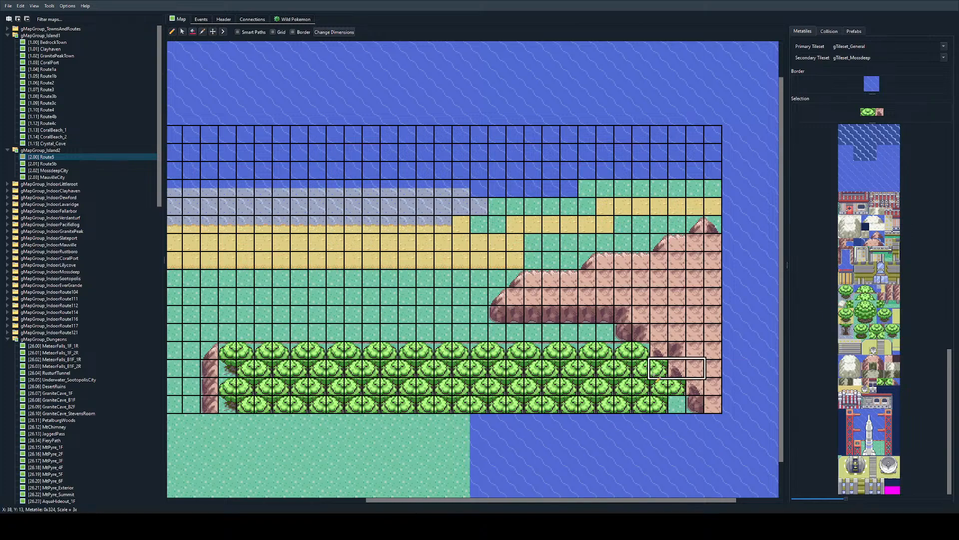
right_click_drag(642, 403, 658, 403)
left_click(693, 403)
key("ctrl+z")
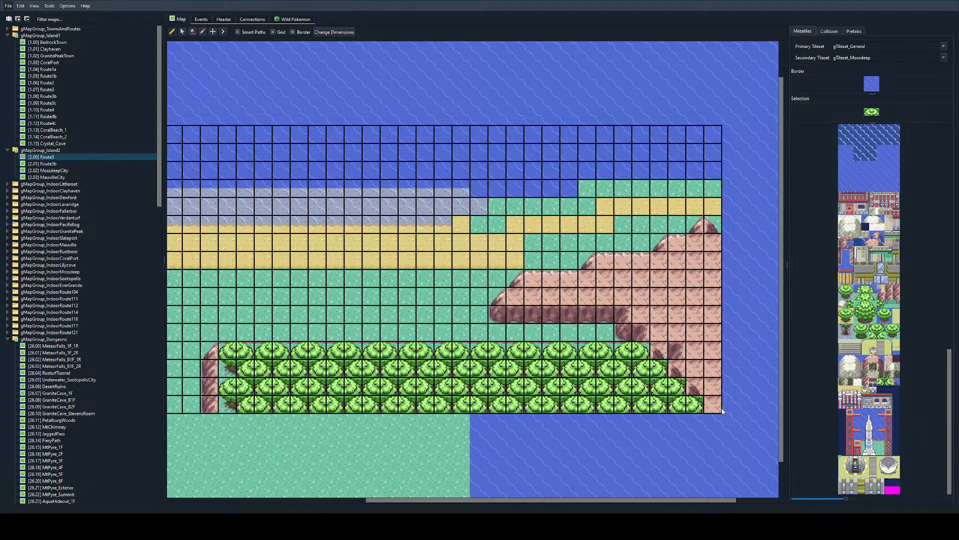
scroll(542, 403, "left", 2)
right_click_drag(298, 352, 606, 385)
right_click(281, 349)
scroll(400, 360, "down", 1)
right_click_drag(281, 348, 666, 355)
scroll(768, 348, "down", 2, "ctrl")
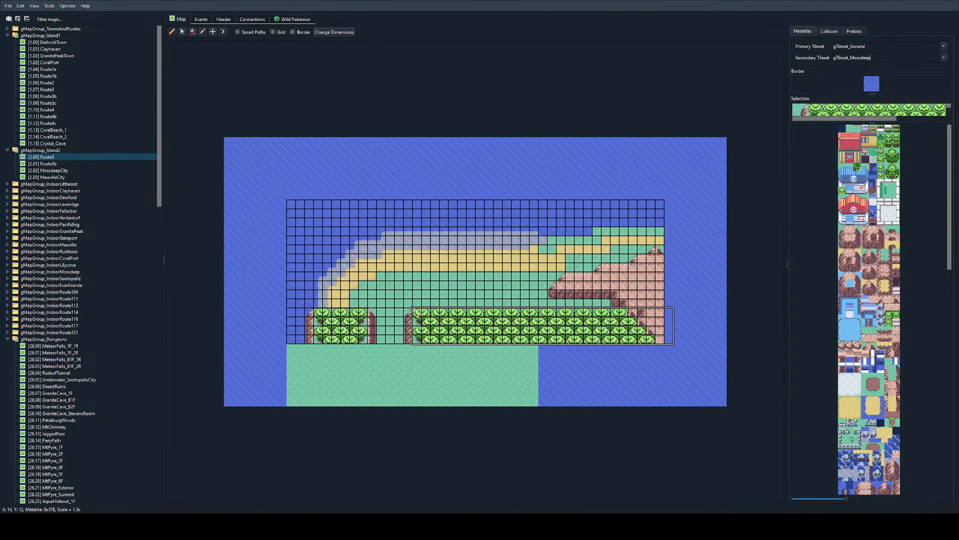
scroll(650, 330, "up", 2, "ctrl")
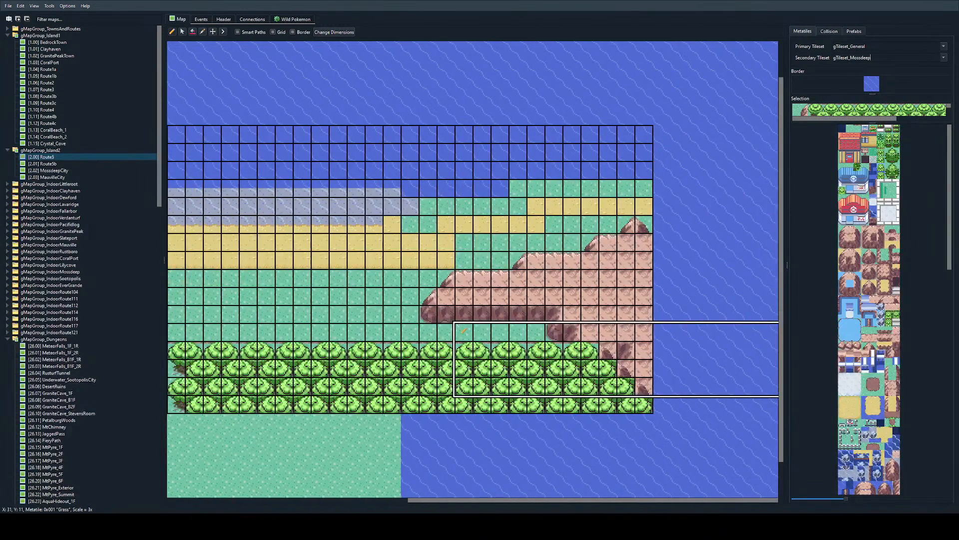
Step: Place a two-tile stairway in the large mountain's base cliff at X 32-33, Y 10
right_click(569, 317)
scroll(568, 332, "up", 1, "ctrl")
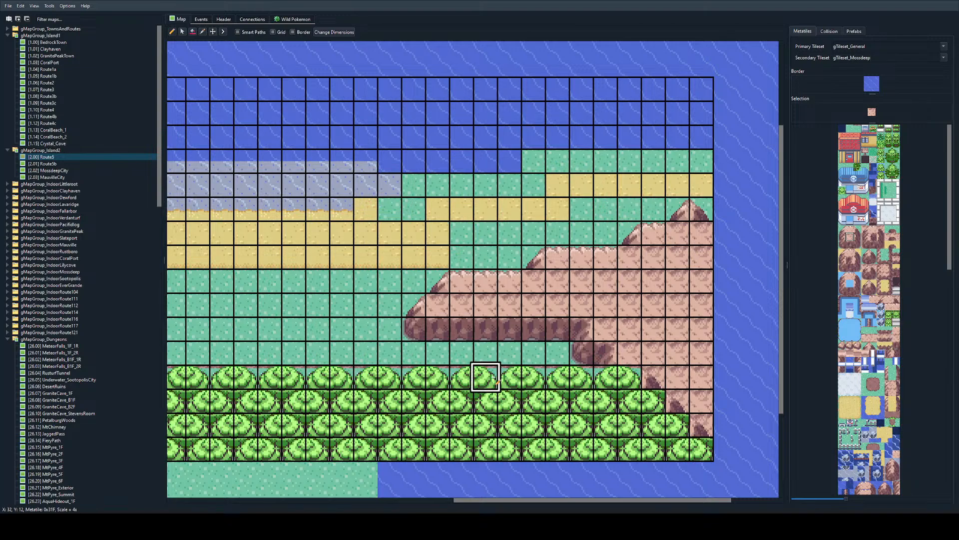
left_click(897, 291)
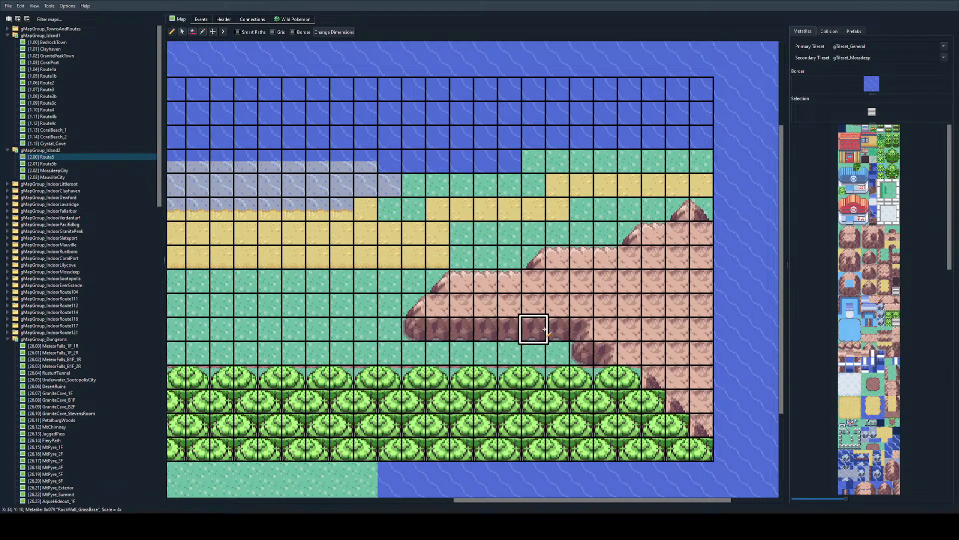
left_click(486, 329)
left_click(510, 329)
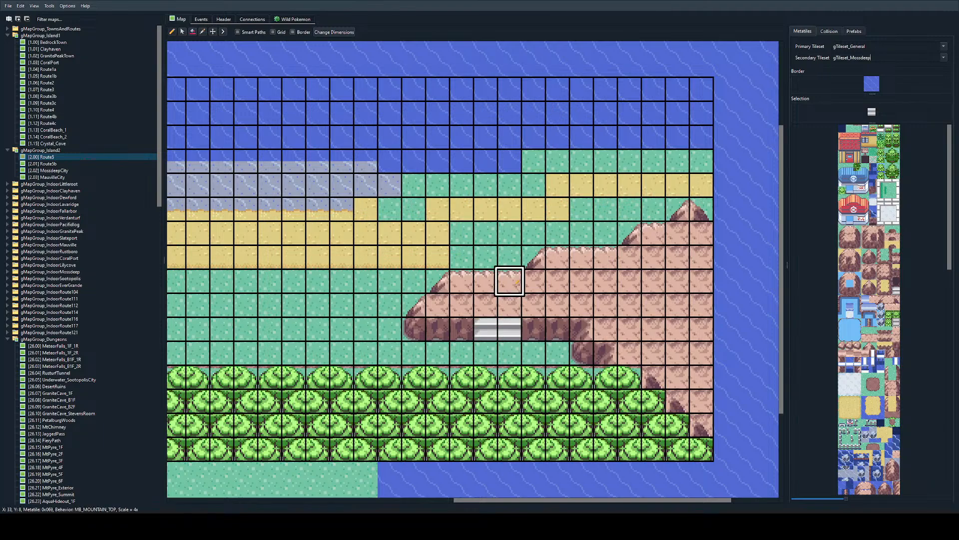
Step: Copy the shallow-water edge tile and trace the shoreline stepwise eastward from X 28, Y 4 to X 37, Y 6 beside the mountain
scroll(508, 280, "down", 1, "ctrl")
scroll(430, 403, "left", 2)
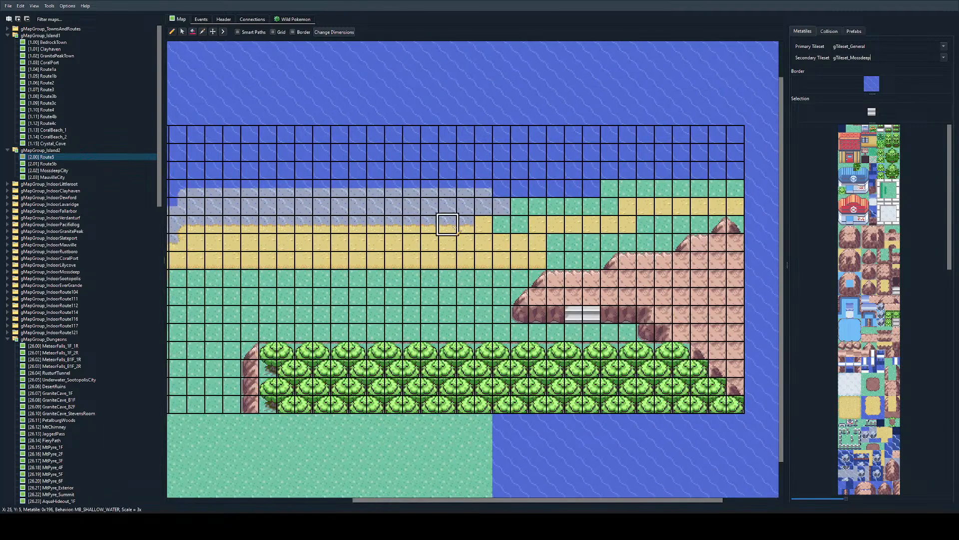
right_click(484, 188)
left_click_drag(501, 206, 664, 241)
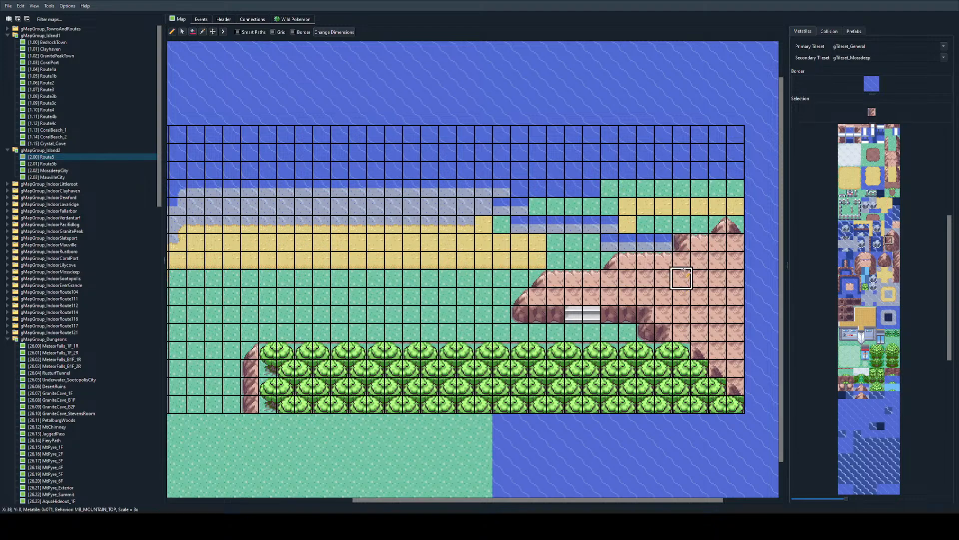
Step: Extend the large mountain north over X 38-41, Y 4-6, with a water-facing west cliff, rocky top edge and mountain-top fill
scroll(683, 271, "up", 1, "ctrl")
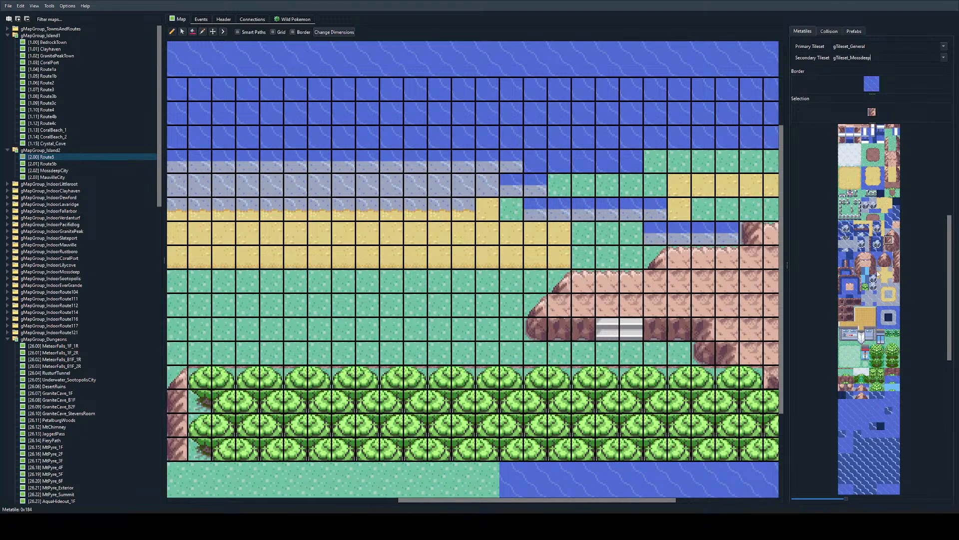
scroll(612, 270, "down", 2, "ctrl")
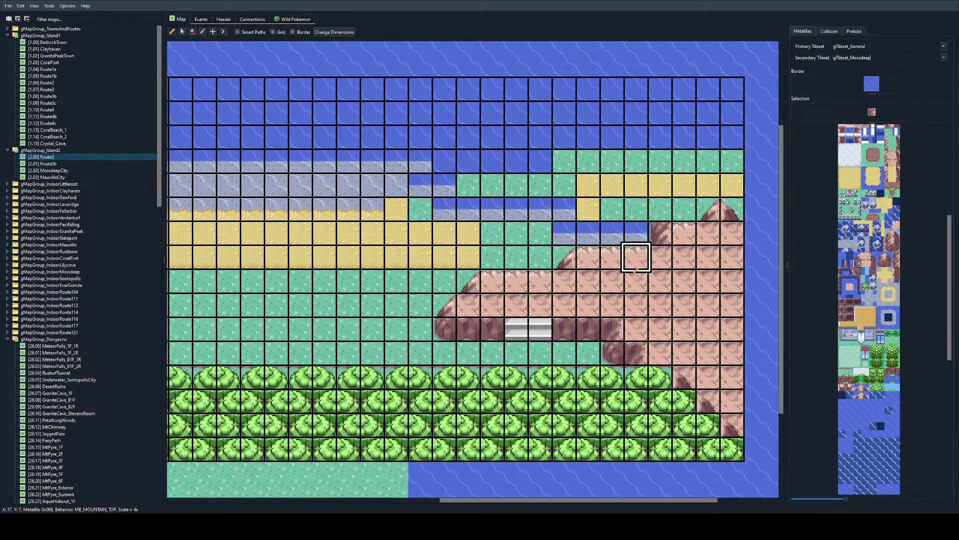
left_click_drag(608, 245, 614, 225)
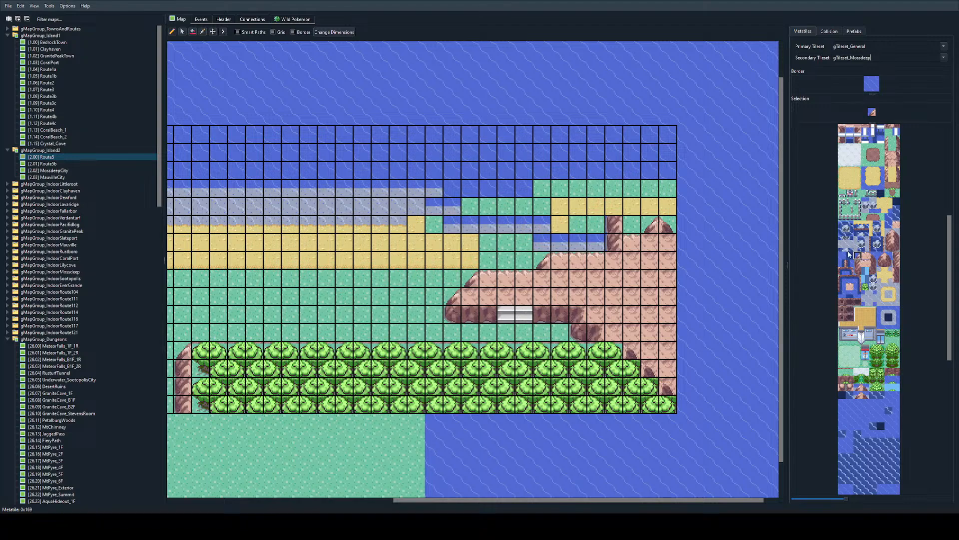
left_click(617, 206)
left_click_drag(629, 206, 691, 200)
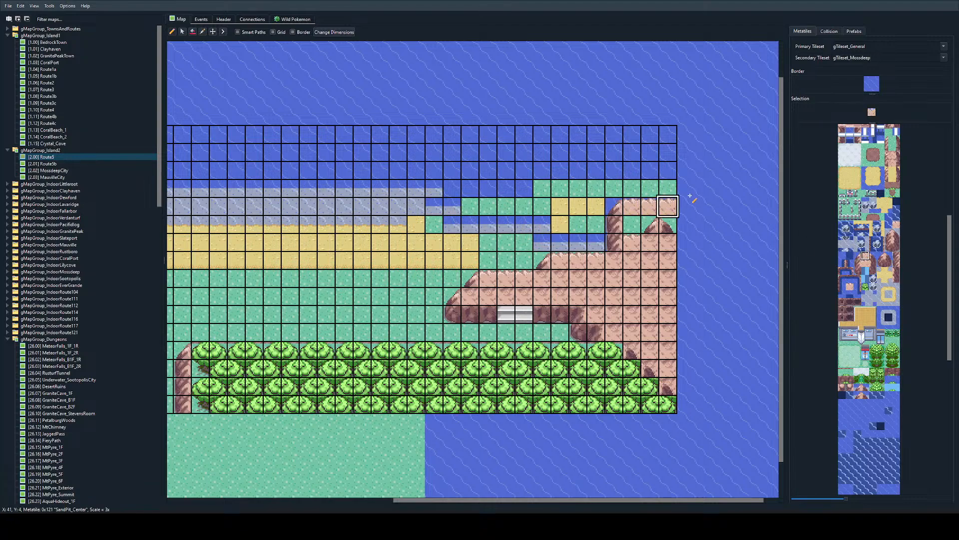
right_click(629, 255)
left_click_drag(630, 224, 690, 225)
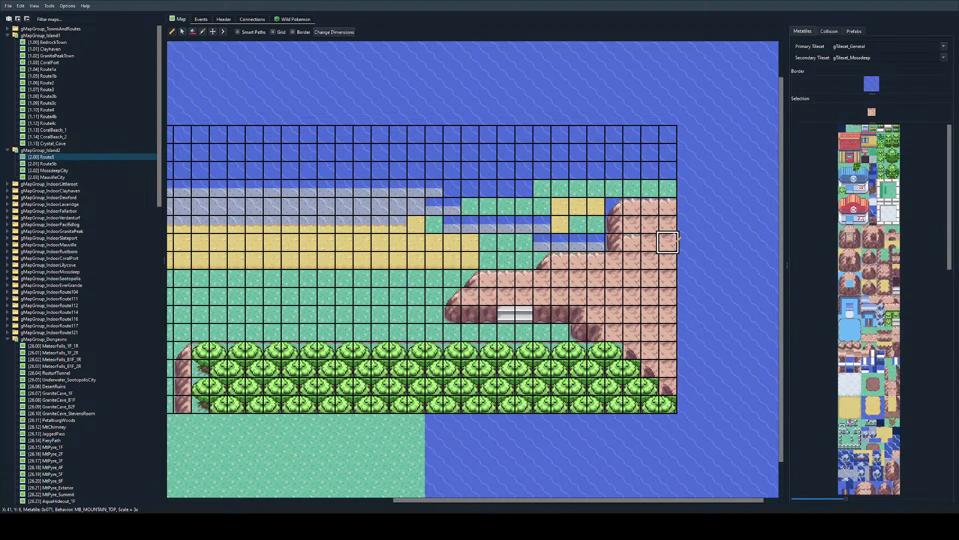
Step: Paint calm ocean water over the grass and sand north of the new shoreline across Y 3-6, up to the mountain's cliff
scroll(622, 237, "up", 1, "ctrl")
right_click(565, 138)
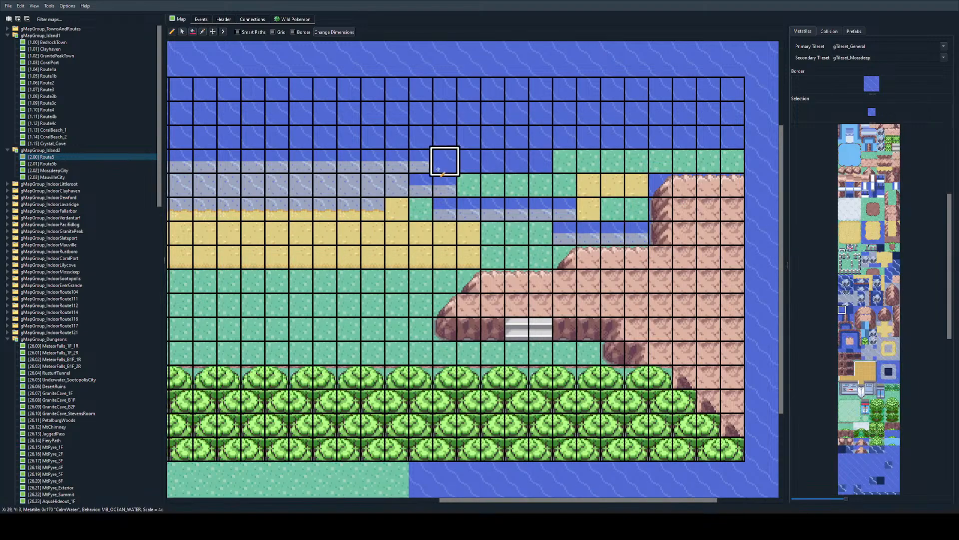
mouse_move(423, 163)
left_mouse_down()
mouse_move(589, 160)
mouse_move(511, 181)
mouse_move(634, 209)
mouse_move(685, 157)
mouse_move(589, 182)
mouse_move(577, 233)
left_mouse_up()
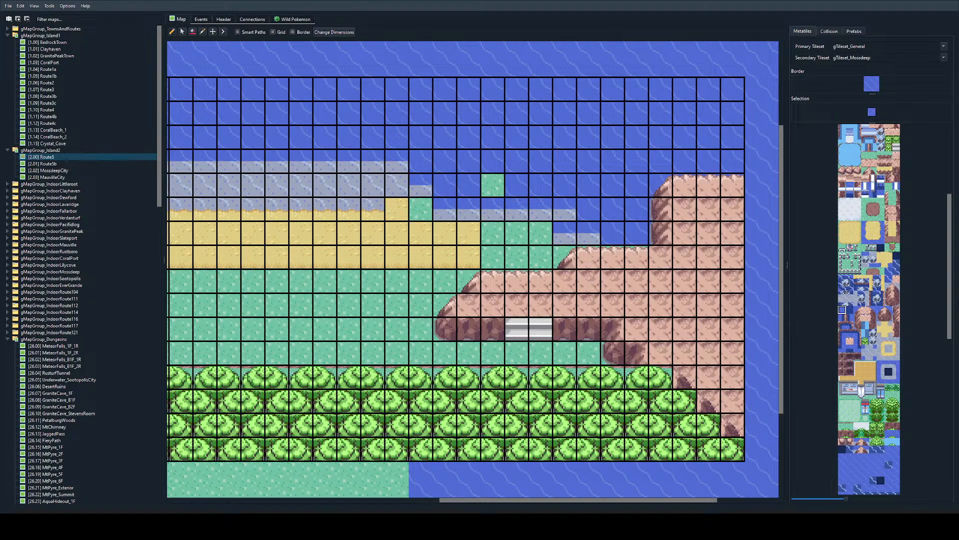
Step: Round the shoreline's eastern end with the shallow-water corner metatile at X 35, Y 6
scroll(840, 273, "up", 5)
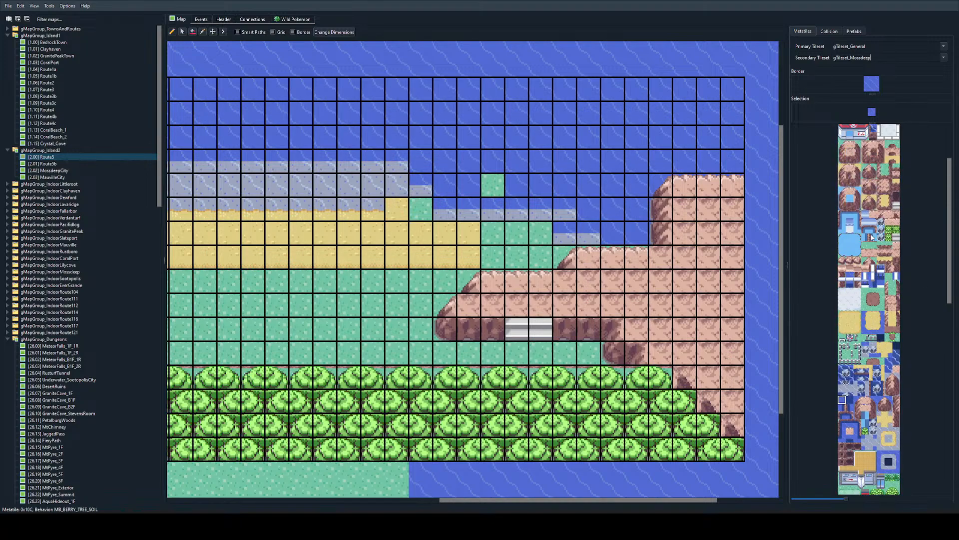
scroll(864, 242, "down", 7)
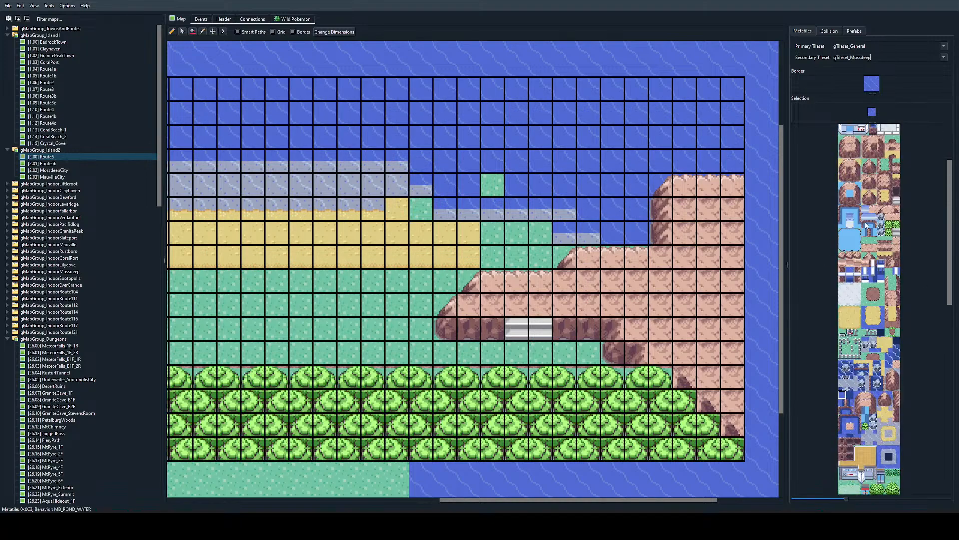
left_click(896, 315)
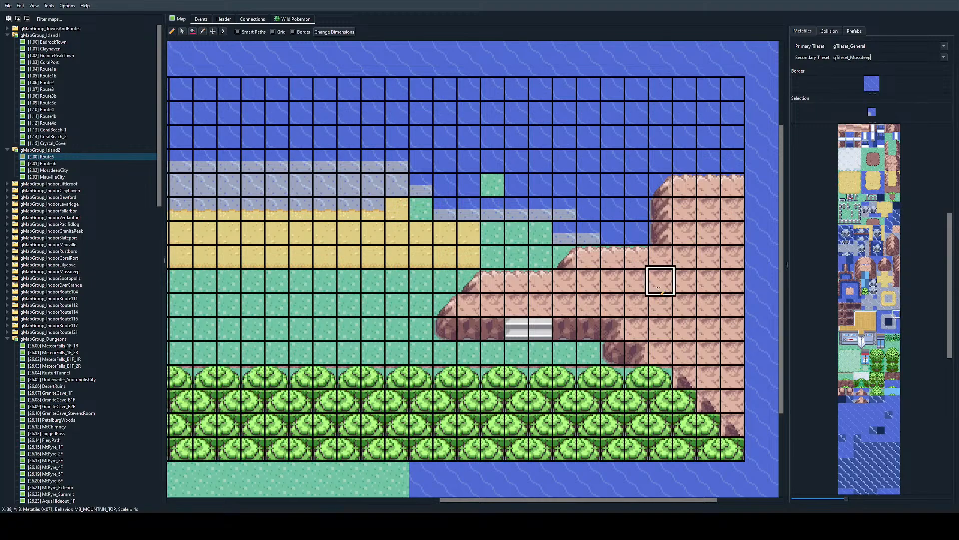
left_click(589, 233)
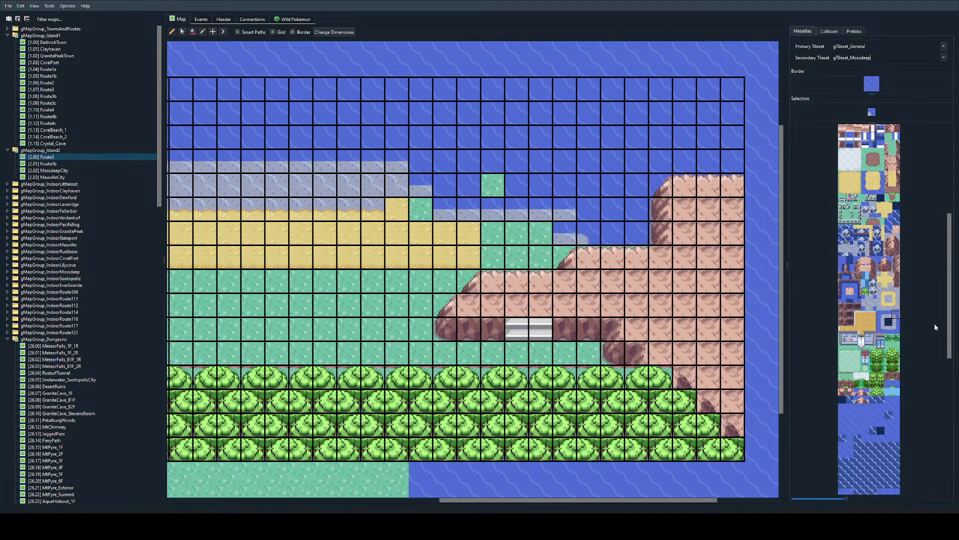
Step: Copy the rounded shallow-water corner from X 35, Y 6 and place it on the shoreline step at X 34, Y 5
scroll(861, 296, "up", 5)
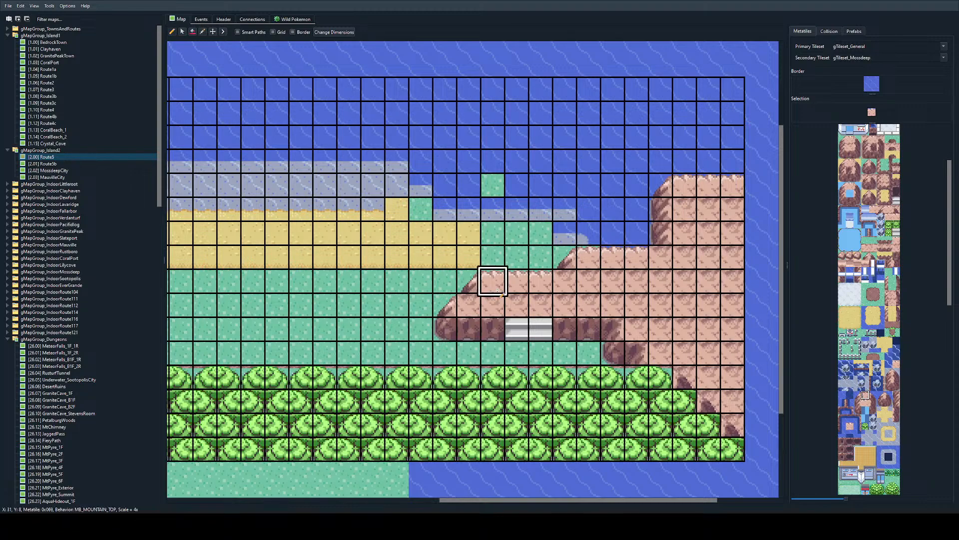
scroll(875, 164, "up", 1)
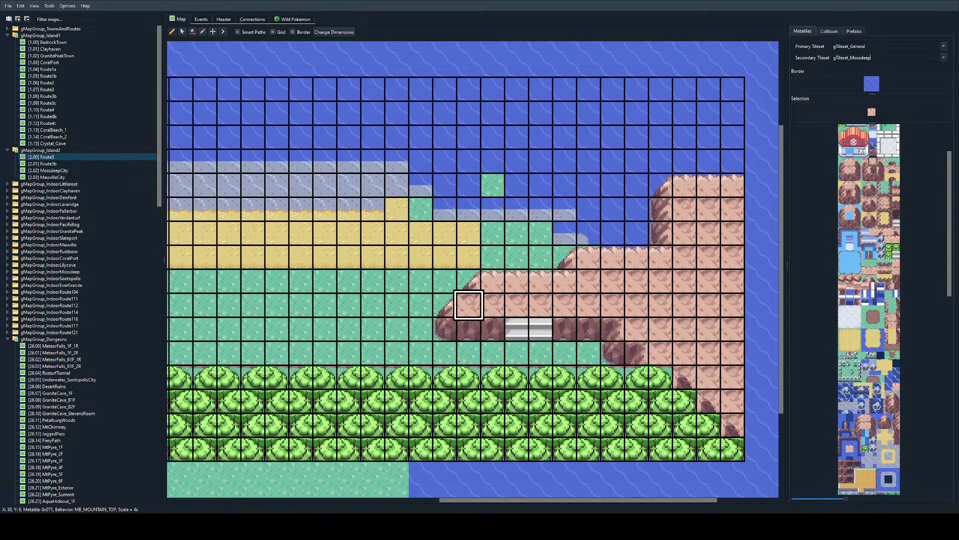
key("ctrl+z")
scroll(541, 328, "down", 1, "ctrl")
scroll(565, 185, "up", 1, "ctrl")
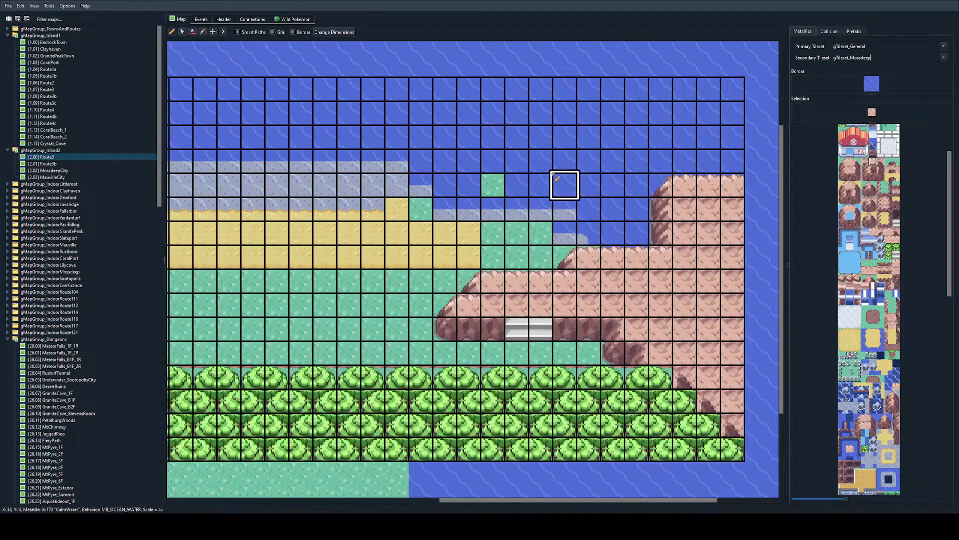
right_click(589, 233)
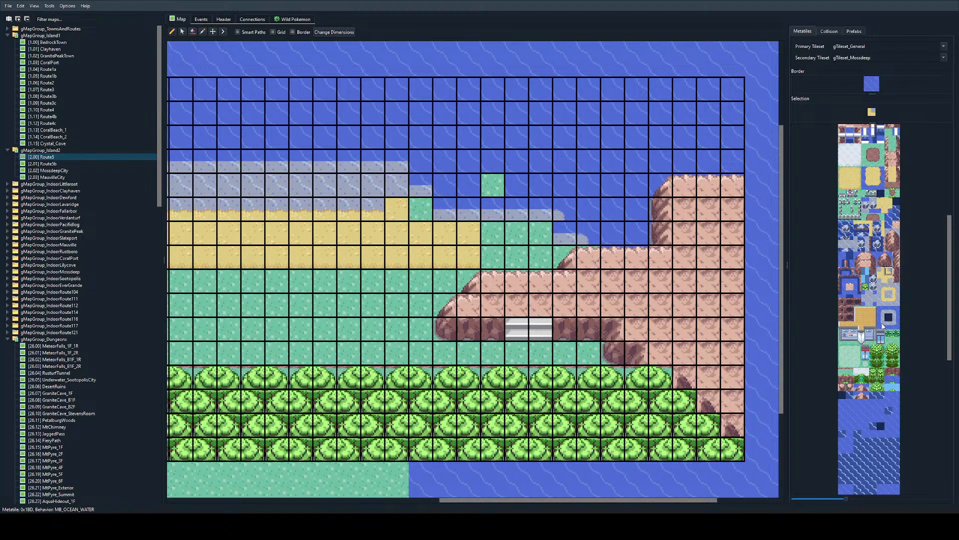
Step: Place the inner shallow-water corner metatile at the coastline steps X 33, Y 6, X 28, Y 5 and X 27, Y 4
left_click(874, 301)
left_click(541, 233)
left_click(421, 208)
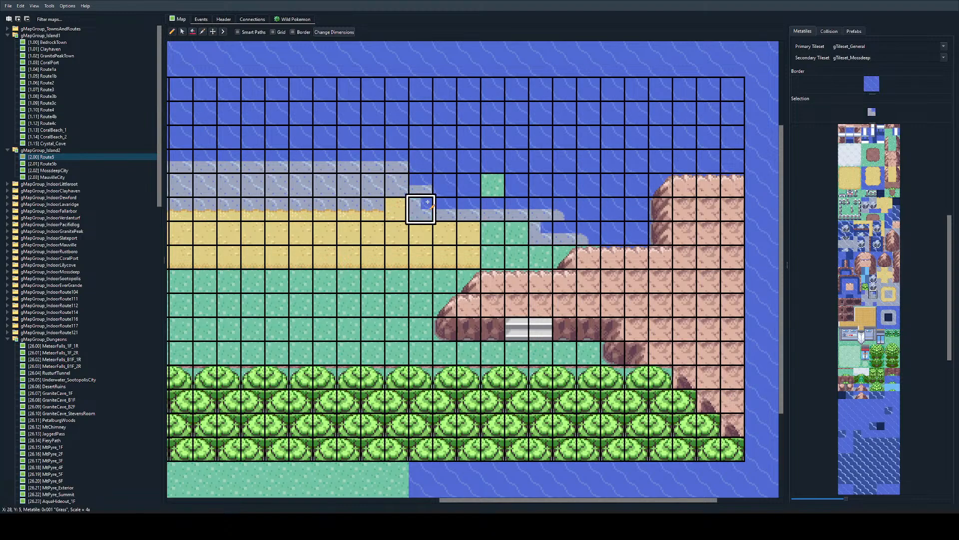
left_click(394, 187)
Step: Copy the rounded shallow-water corner from X 34, Y 5 to X 33, Y 5, and paint calm water at X 34, Y 5
right_click(421, 161)
right_click(564, 209)
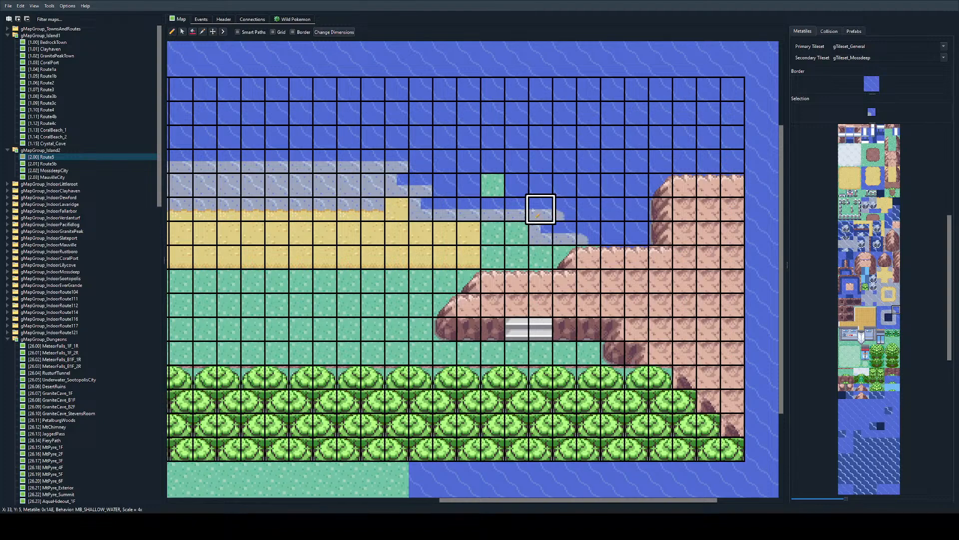
left_click(541, 209)
right_click(578, 204)
left_click(564, 207)
Step: Place the rounded shallow-water corner at X 27, Y 3 and X 28, Y 4, and cover the grass at X 31, Y 4 with calm water
right_click(540, 208)
left_click(397, 162)
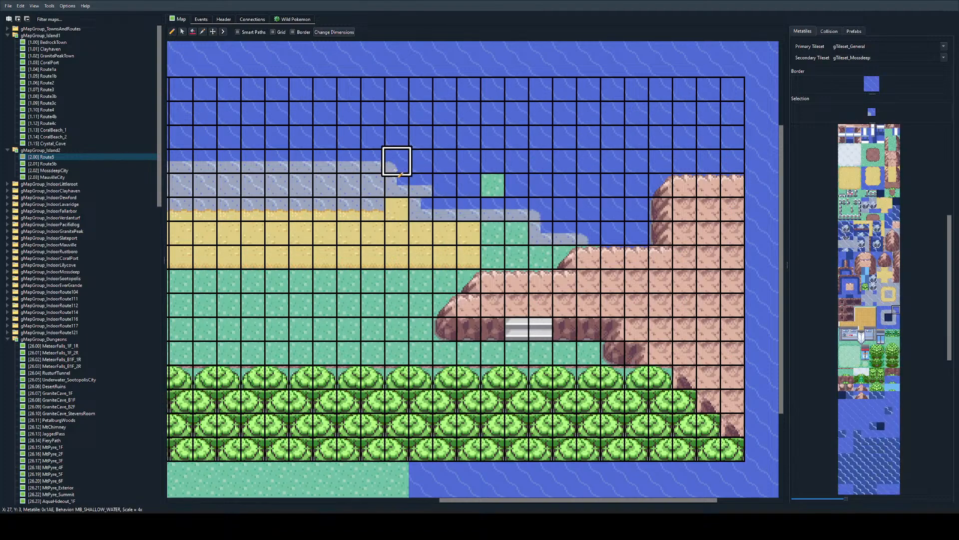
left_click(420, 183)
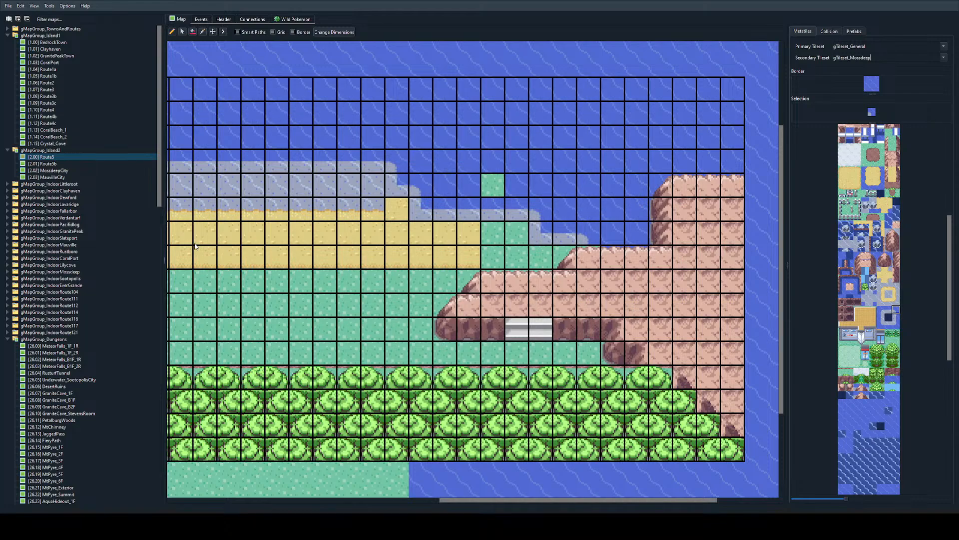
right_click(586, 153)
left_click(494, 178)
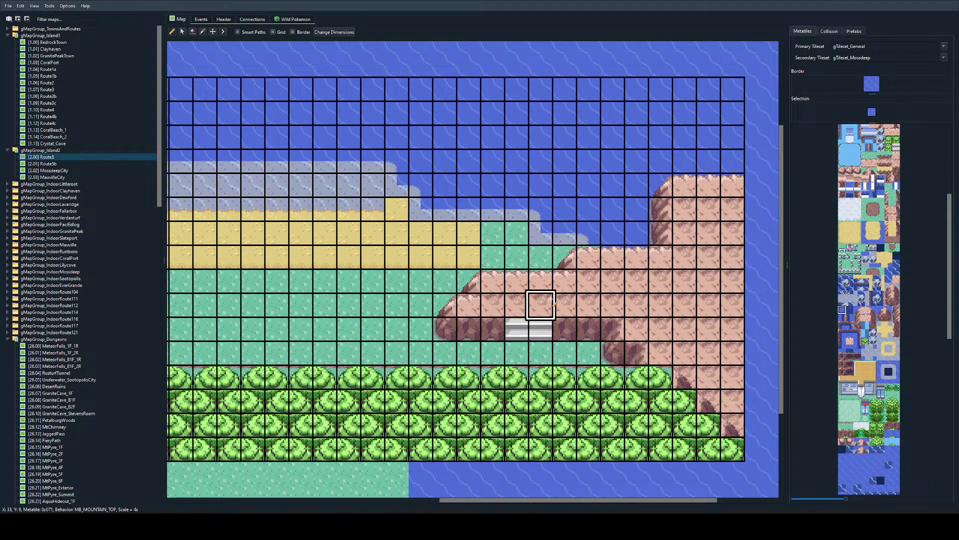
Step: Round the beach edge at X 26, Y 5, run the shallow-water sand edge along Y 6 to X 31, and put a sand corner at X 31, Y 7
right_click(384, 198)
left_click(388, 203)
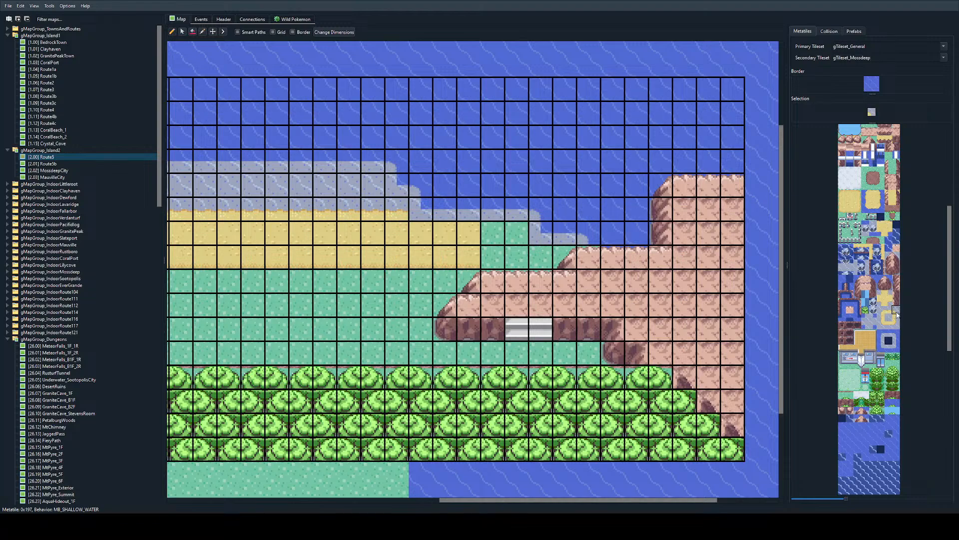
left_click(375, 212)
left_click_drag(395, 232, 493, 230)
right_click(367, 213)
left_click(492, 257)
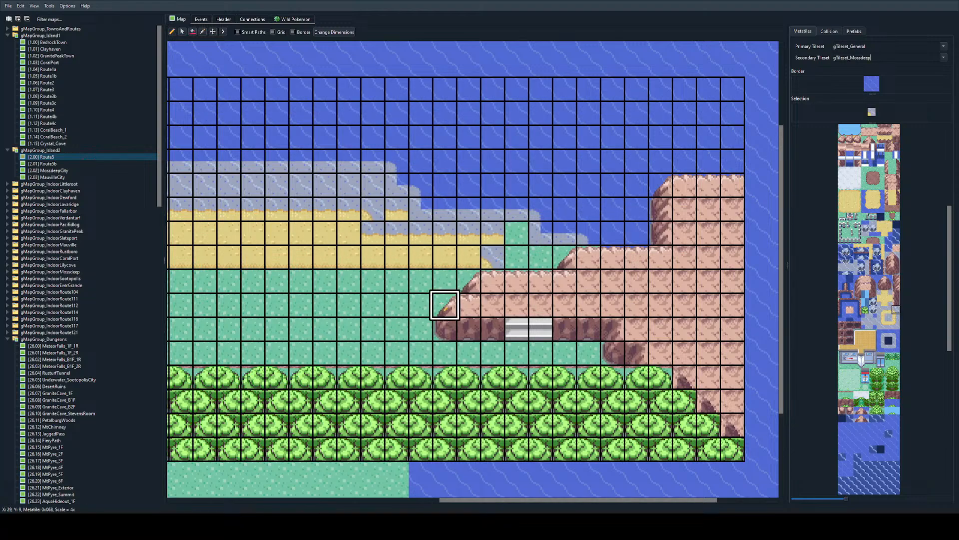
Step: Fill X 27, Y 5 and the grass at X 32-33, Y 6-7 with plain shallow water, and copy the sand corner to X 31, Y 6
right_click(397, 208)
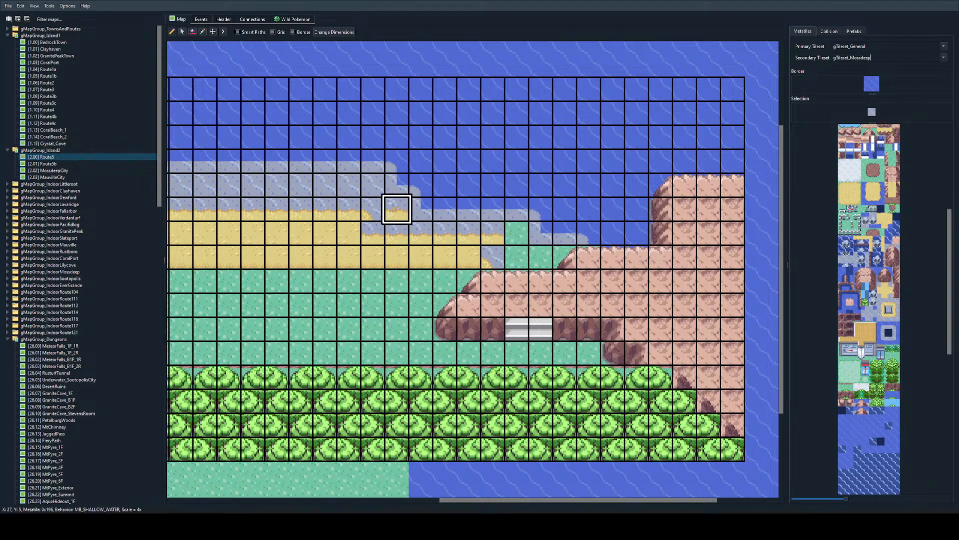
mouse_move(517, 232)
left_mouse_down()
mouse_move(517, 256)
mouse_move(541, 257)
left_mouse_up()
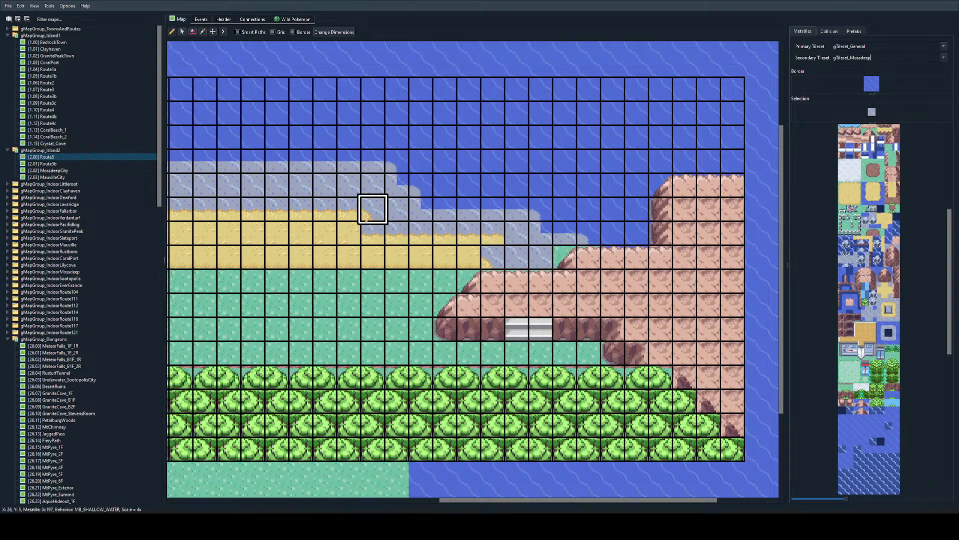
right_click(373, 209)
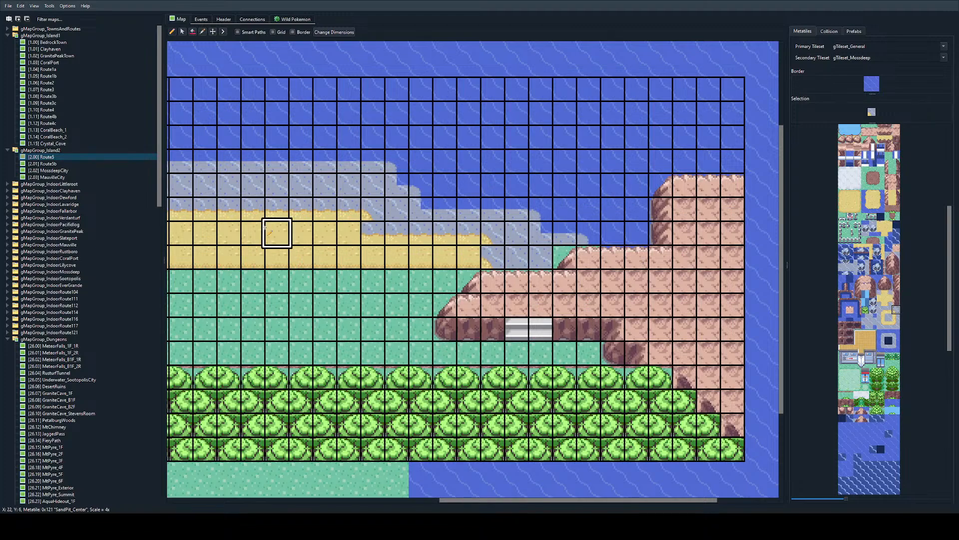
Step: Finish the beach steps with the inner sand corner at X 26, Y 6 and the east-facing sand edge at X 31, Y 7
right_click(325, 233)
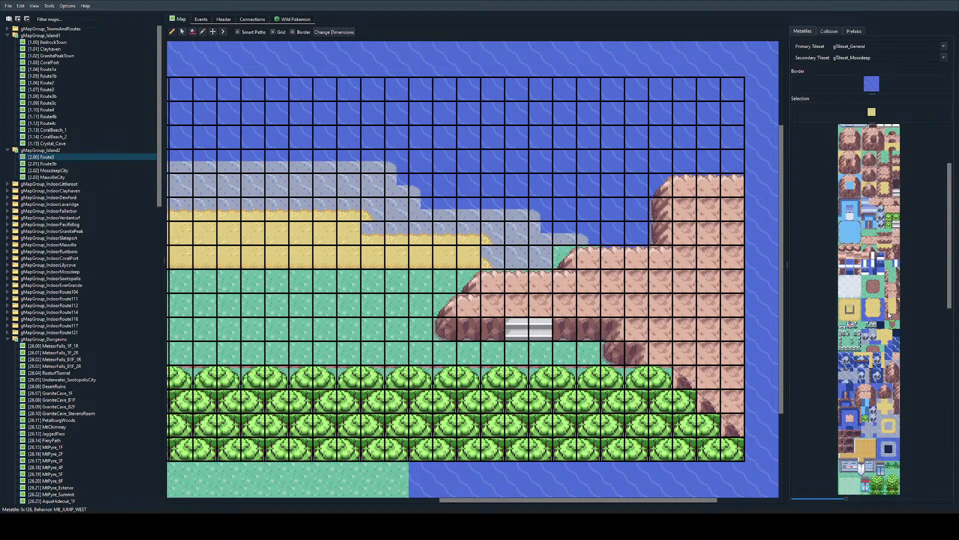
scroll(889, 315, "down", 2)
left_click(889, 333)
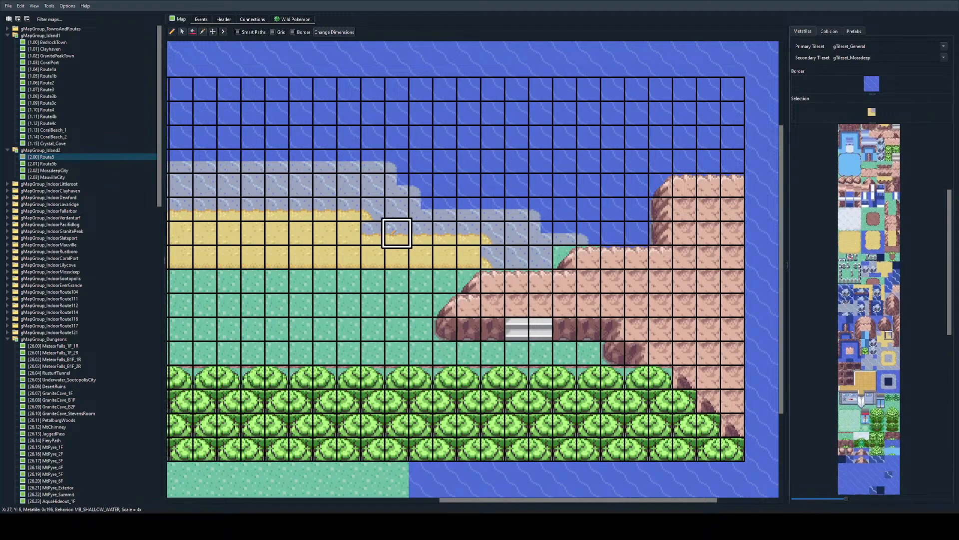
left_click(372, 232)
left_click_drag(896, 350, 895, 358)
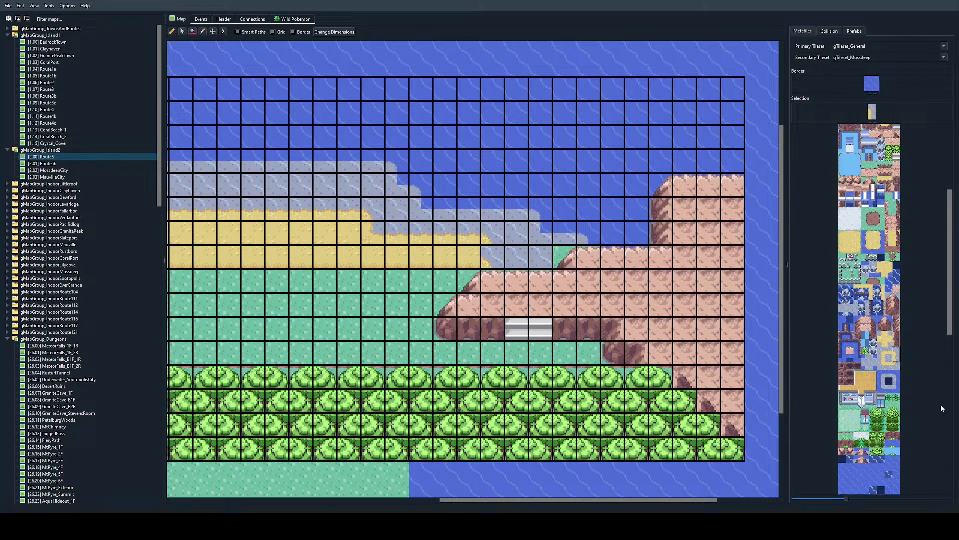
left_click(896, 358)
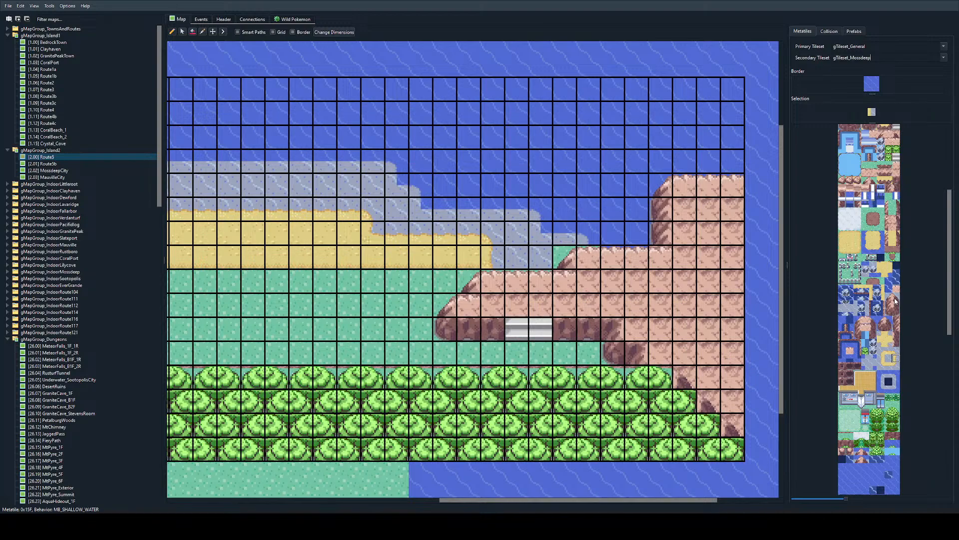
Step: Replace the grass-backed mountain corner at X 34, Y 7 with the water-backed rocky corner metatile
scroll(896, 321, "up", 2)
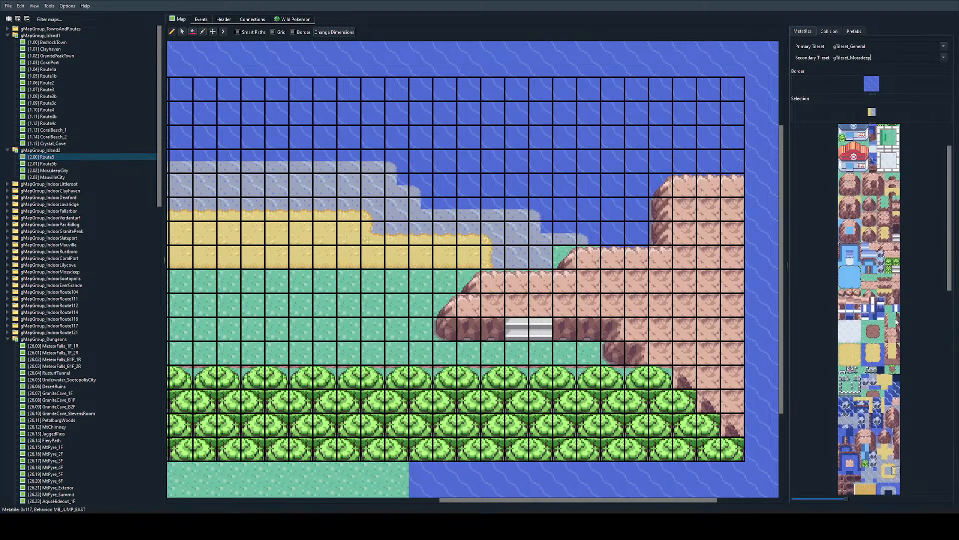
left_click(852, 225)
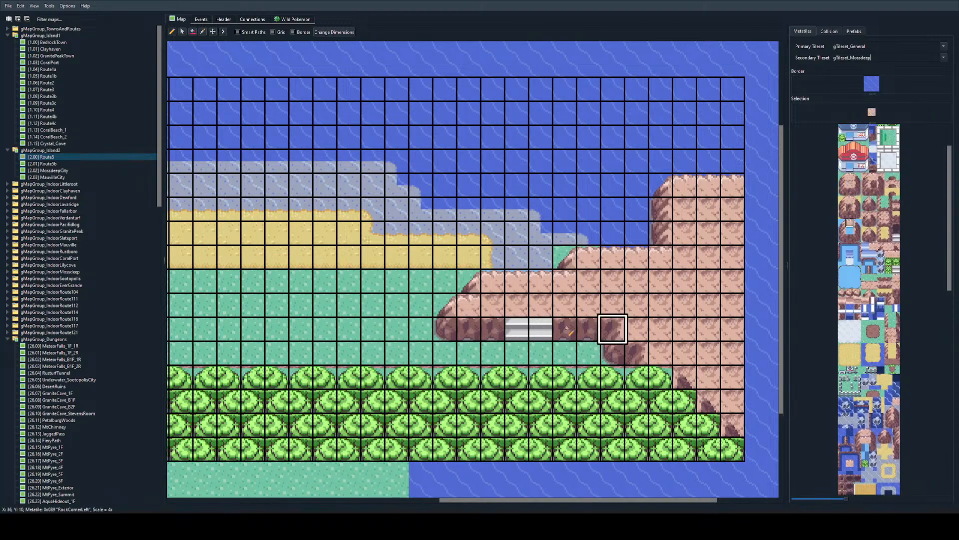
scroll(527, 287, "up", 1, "ctrl")
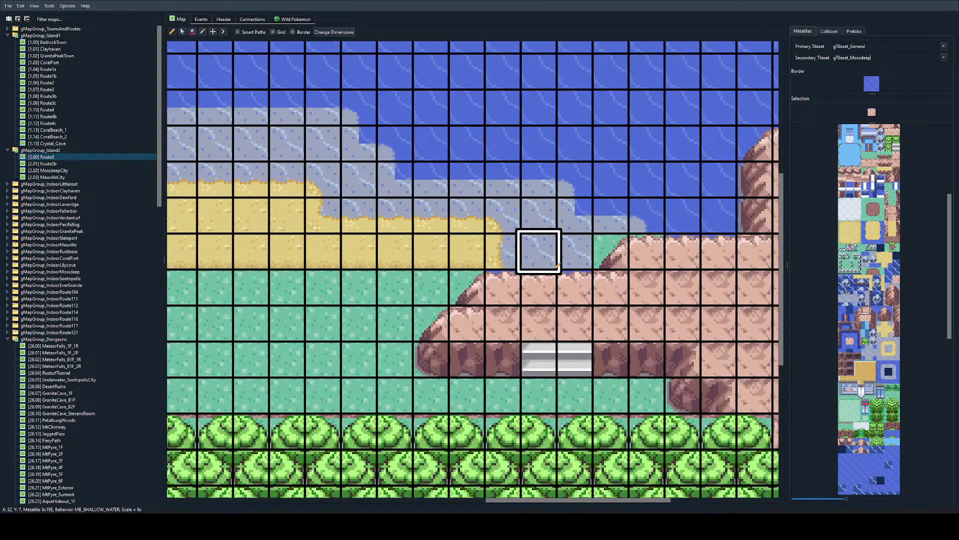
scroll(887, 370, "down", 5)
scroll(886, 370, "up", 5)
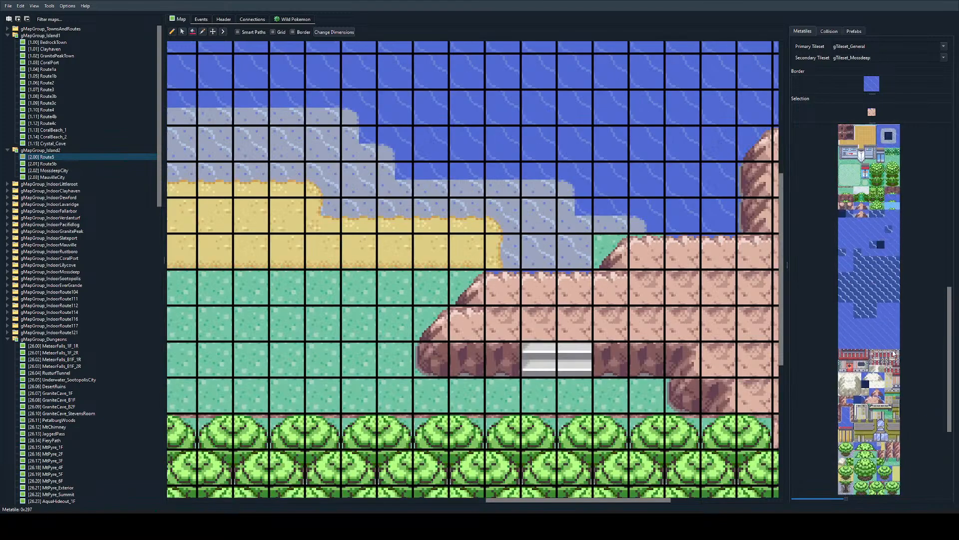
left_click(888, 275)
left_click(626, 257)
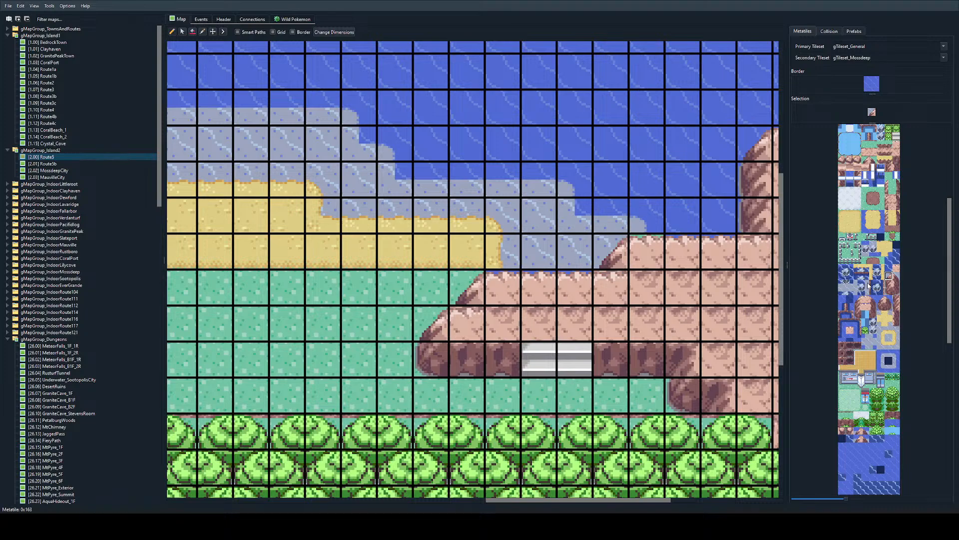
Step: Paint the shallow-water sand edge along Y 7 from X 31 to X 33, above the mountain's rocky top edge
scroll(882, 216, "up", 4)
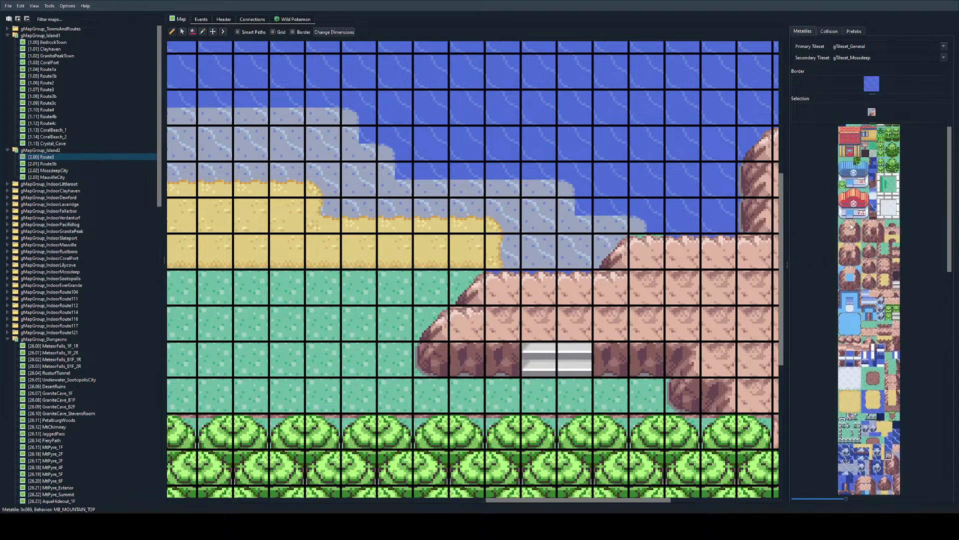
left_click(851, 247)
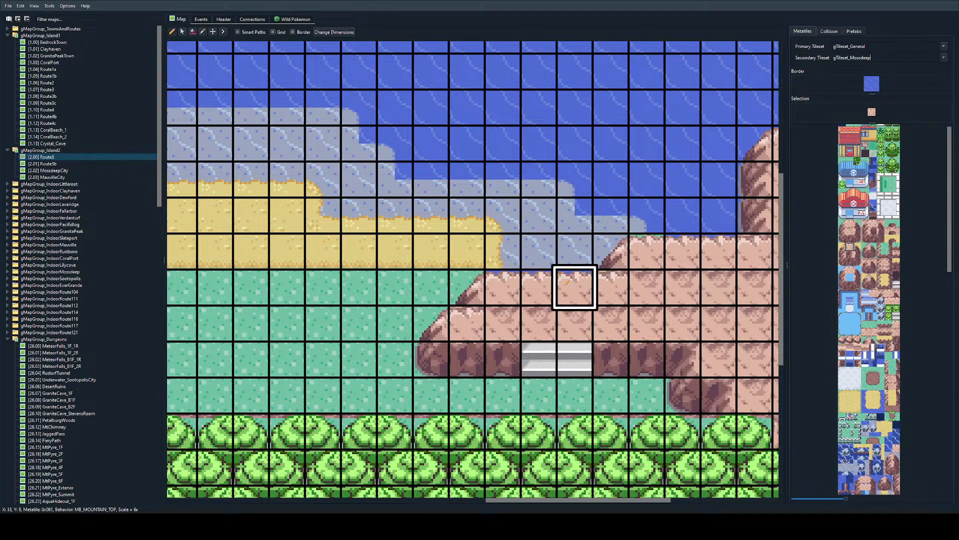
scroll(884, 398, "down", 3)
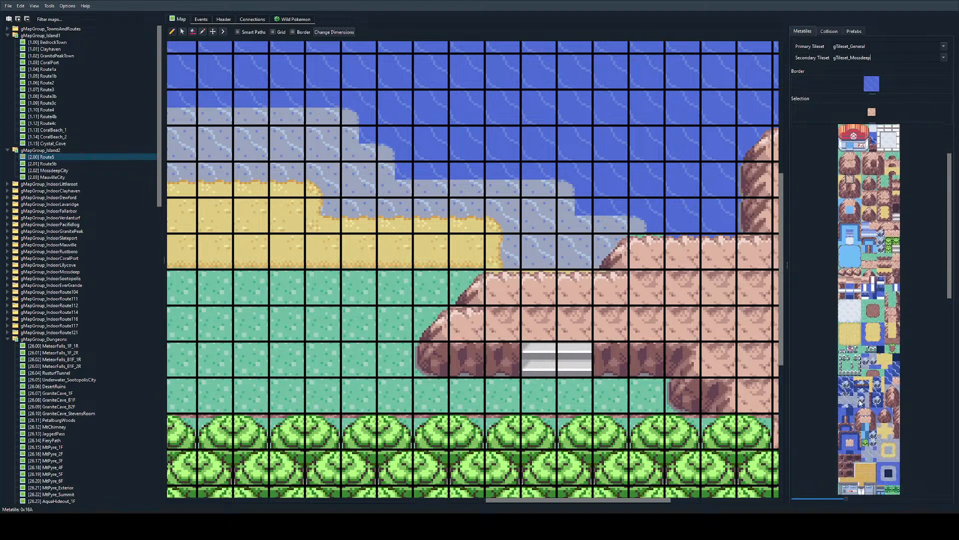
left_click(889, 405)
left_click(502, 250)
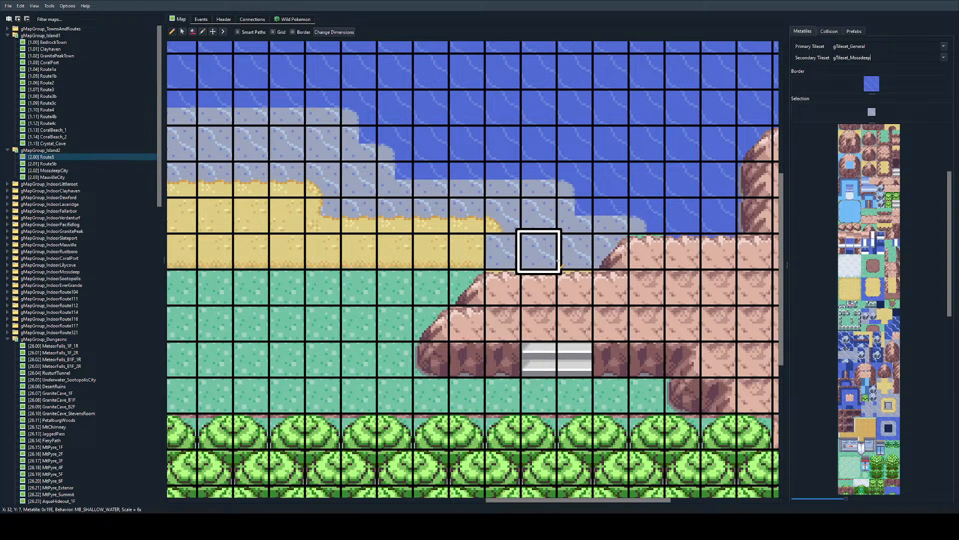
left_click(889, 397)
left_click_drag(501, 250, 571, 251)
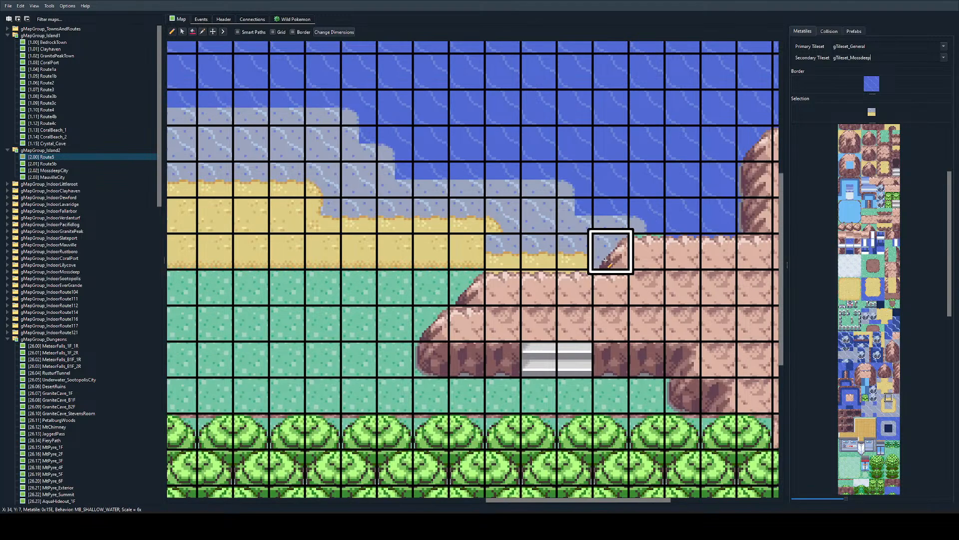
Step: Copy the mountain's rocky corner and top edge from Y 7 up to Y 6 starting at X 34, and fill the area behind with mountain top
right_click_drag(606, 259, 715, 253)
left_click(612, 220)
scroll(702, 233, "right", 1)
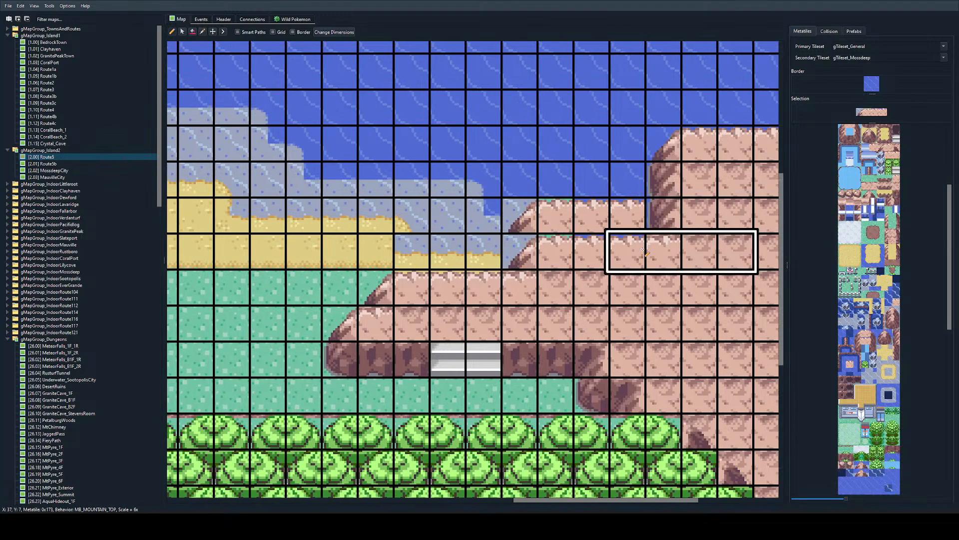
right_click(666, 248)
left_click(674, 228)
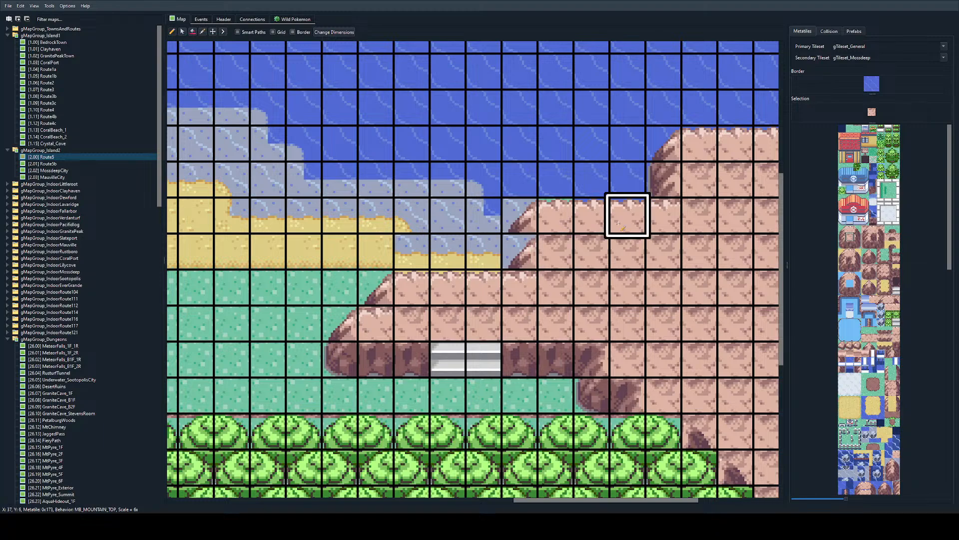
right_click(545, 254)
Step: Place the water-facing west cliff at X 34, Y 7 and the ocean-backed cliff corner above it at X 34, Y 6
right_click(484, 249)
left_click(519, 250)
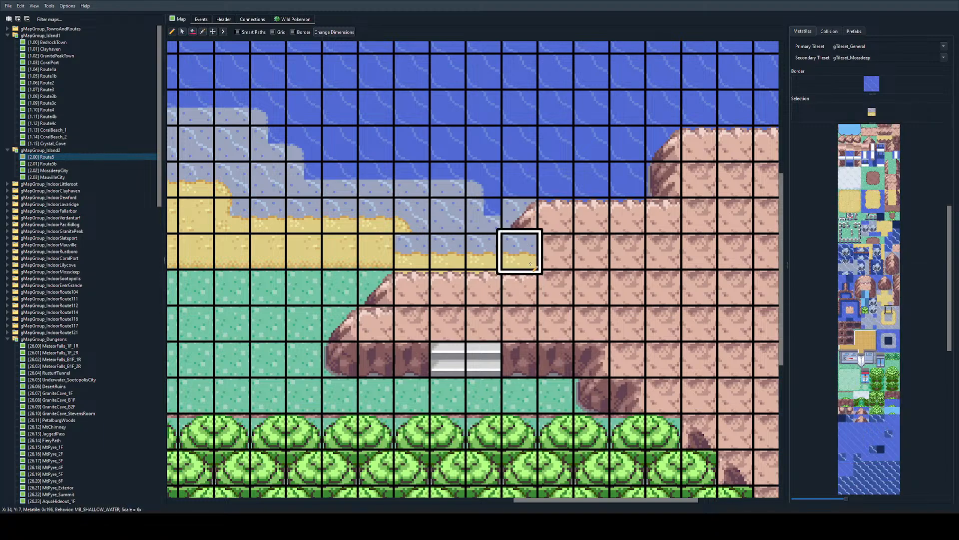
right_click(665, 180)
left_click(520, 250)
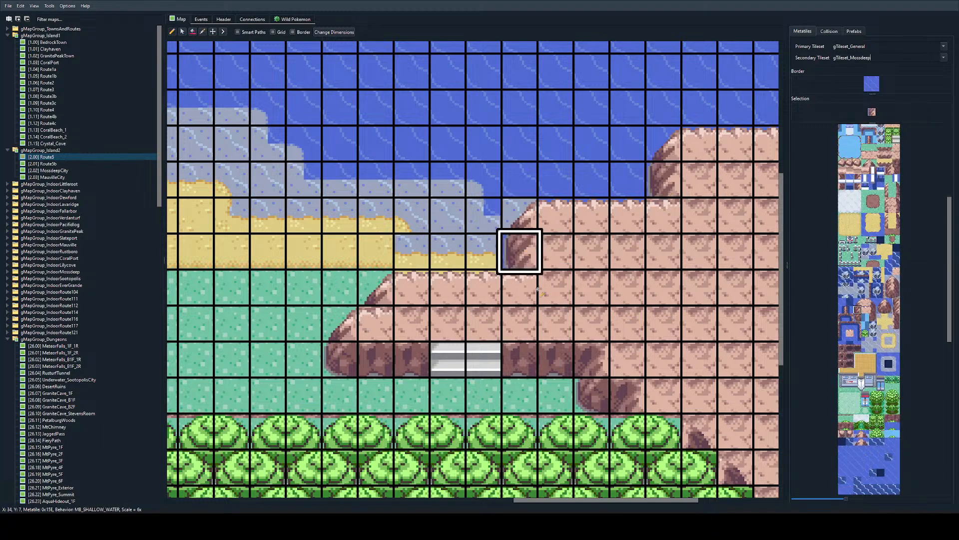
left_click(895, 312)
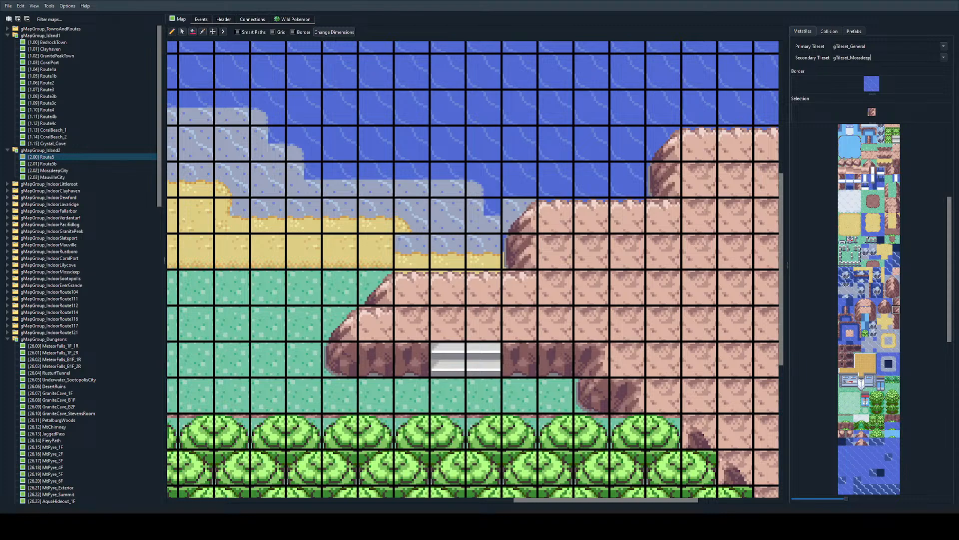
right_click(519, 177)
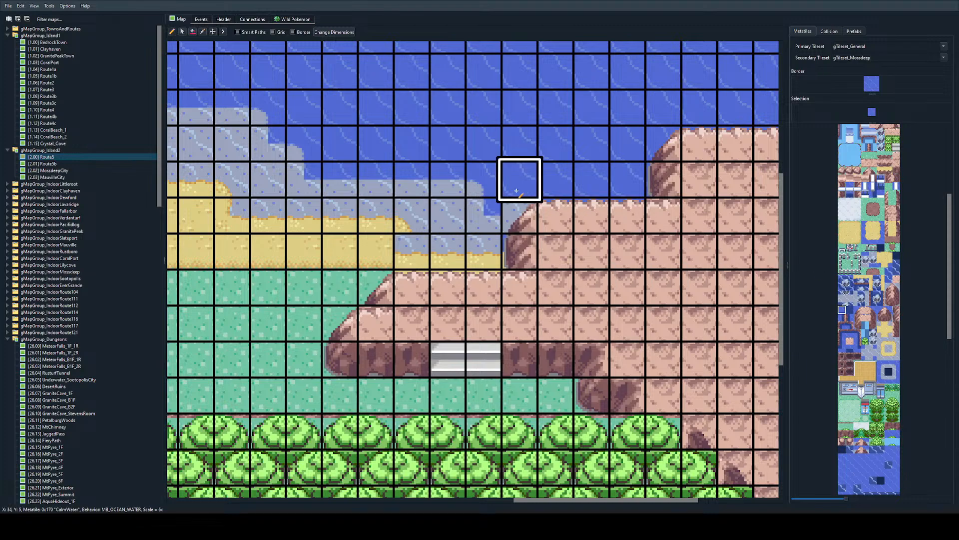
right_click(664, 144)
Step: Copy the inner sand corner from X 26, Y 6 to the beach step at X 31, Y 7
scroll(449, 252, "down", 2, "ctrl")
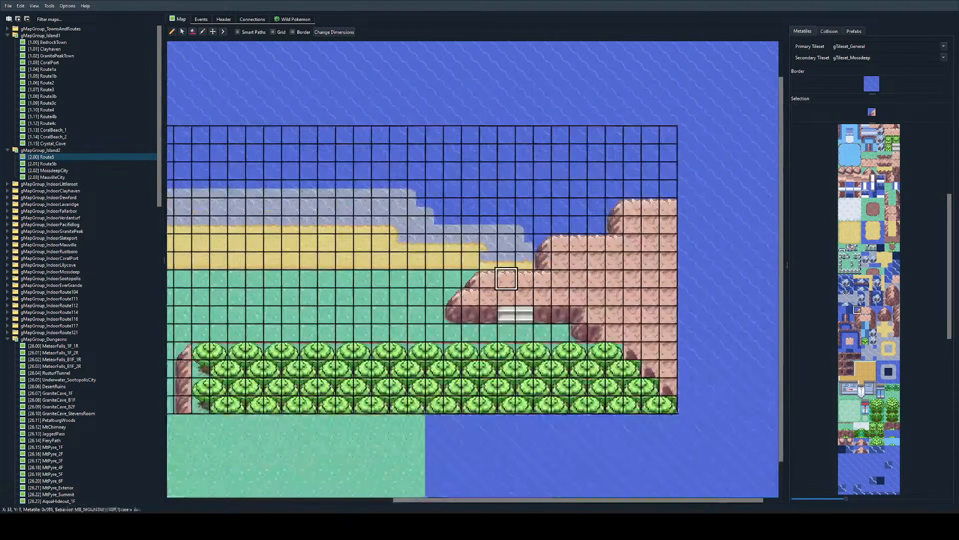
scroll(670, 279, "up", 1, "ctrl")
right_click(594, 234)
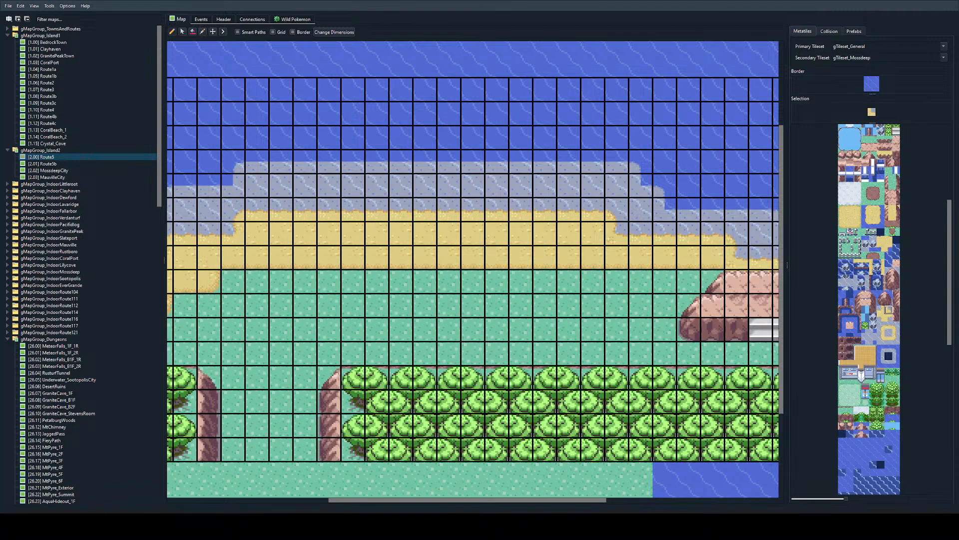
right_click(257, 138)
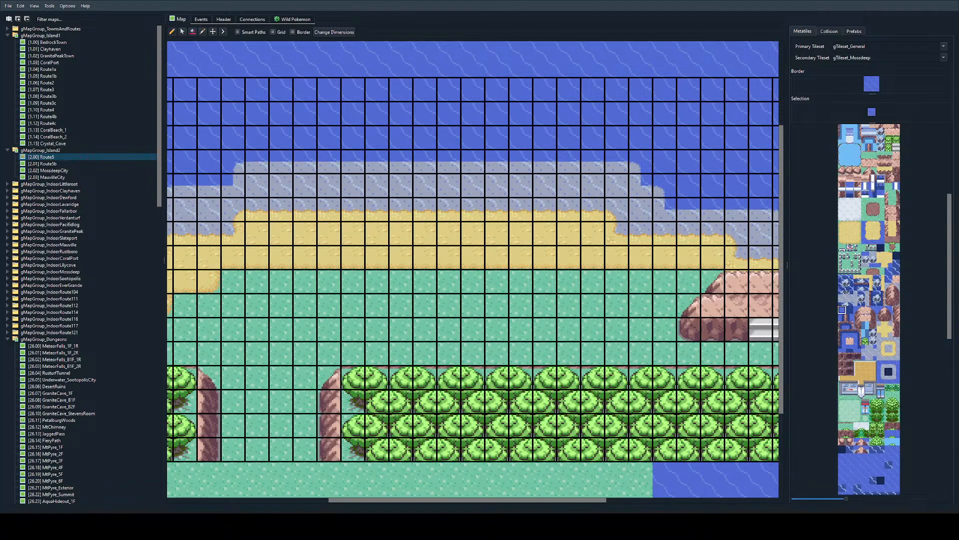
scroll(687, 280, "down", 1, "ctrl")
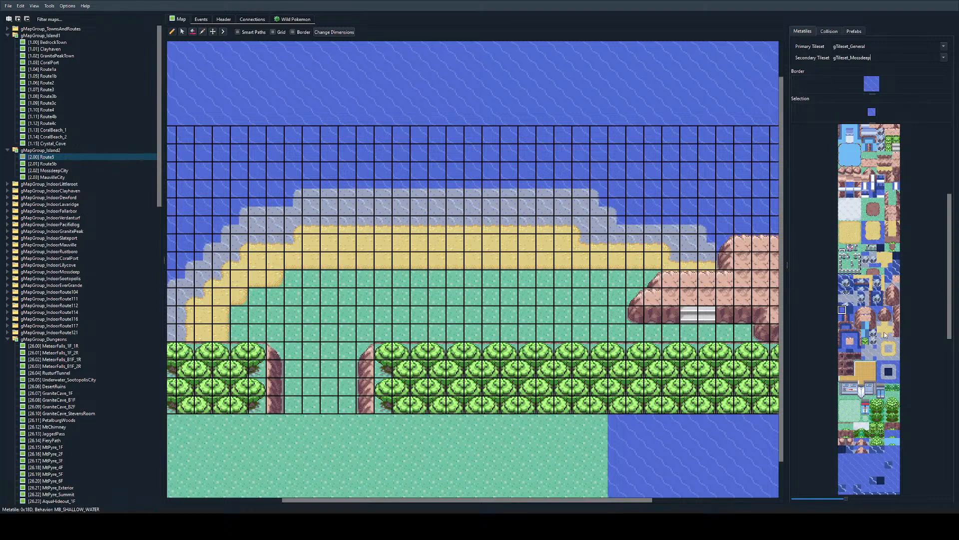
scroll(873, 362, "up", 2)
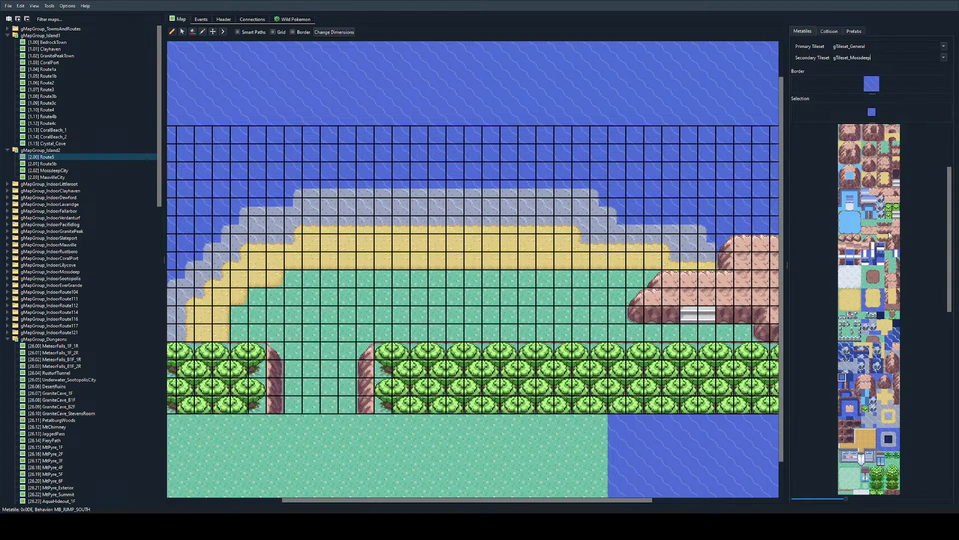
Step: Extend the beach with a sand patch along Y 8 from X 19 to X 24, with rounded sand corners at both ends
scroll(889, 235, "down", 2)
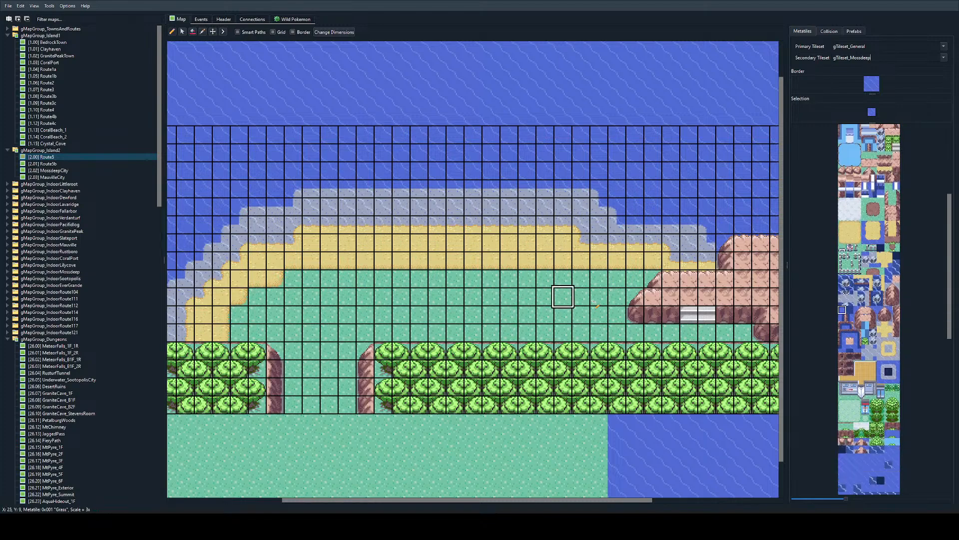
scroll(879, 373, "up", 3)
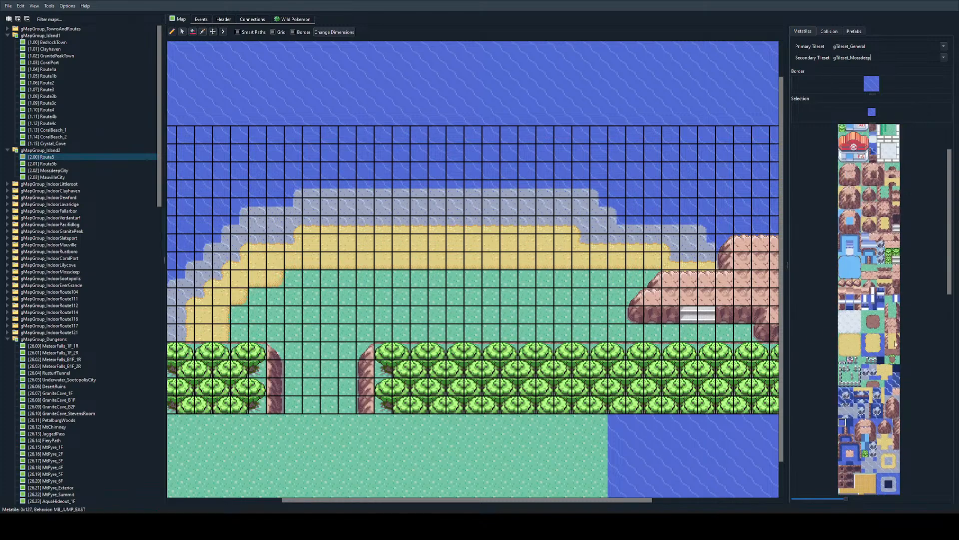
scroll(885, 351, "down", 1)
scroll(877, 377, "down", 2)
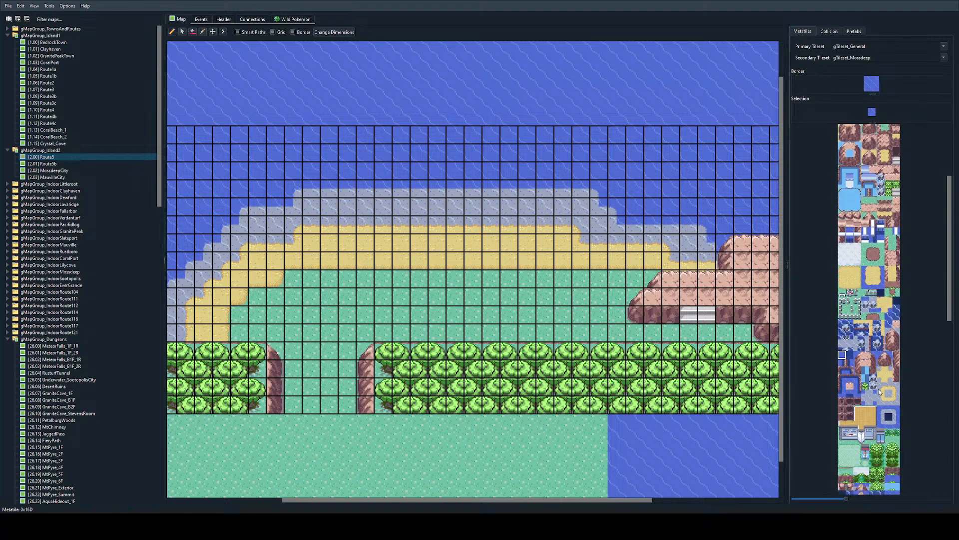
right_click(456, 265)
left_click_drag(472, 279, 526, 279)
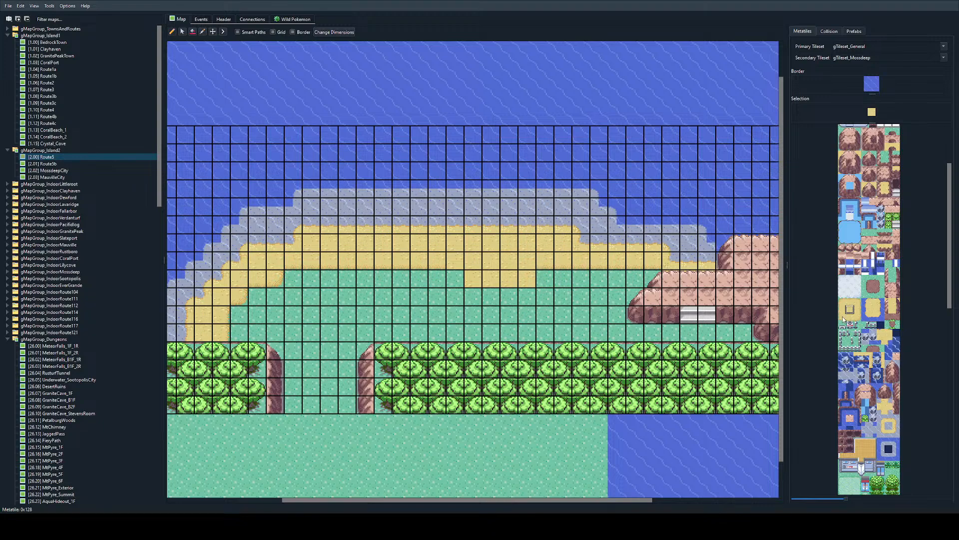
left_click(455, 278)
left_click(527, 279)
right_click(527, 279)
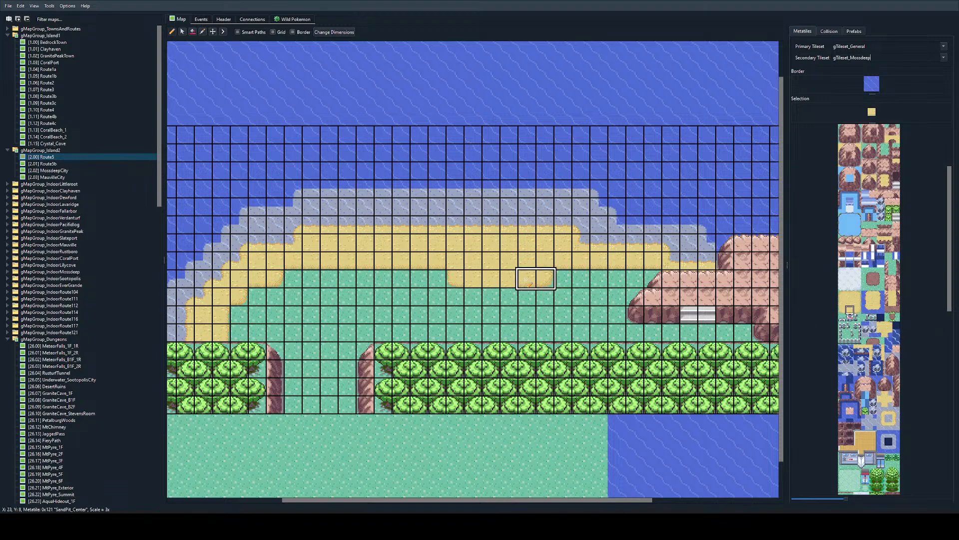
Step: Stamp the rocky cliff block over the eastern mountain to form a raised tier with its base wall along Y 8 from X 34 to X 41
scroll(505, 280, "up", 1, "ctrl")
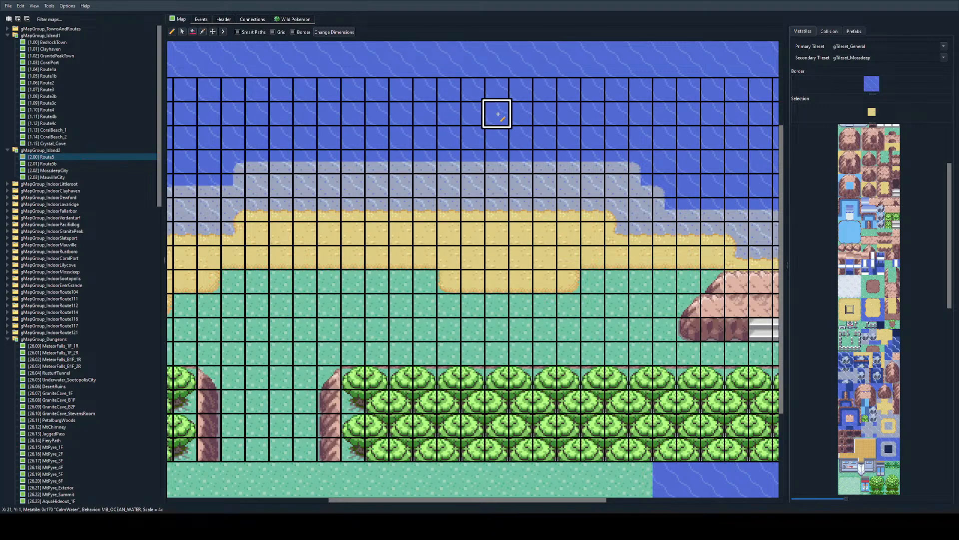
scroll(492, 277, "left", 4)
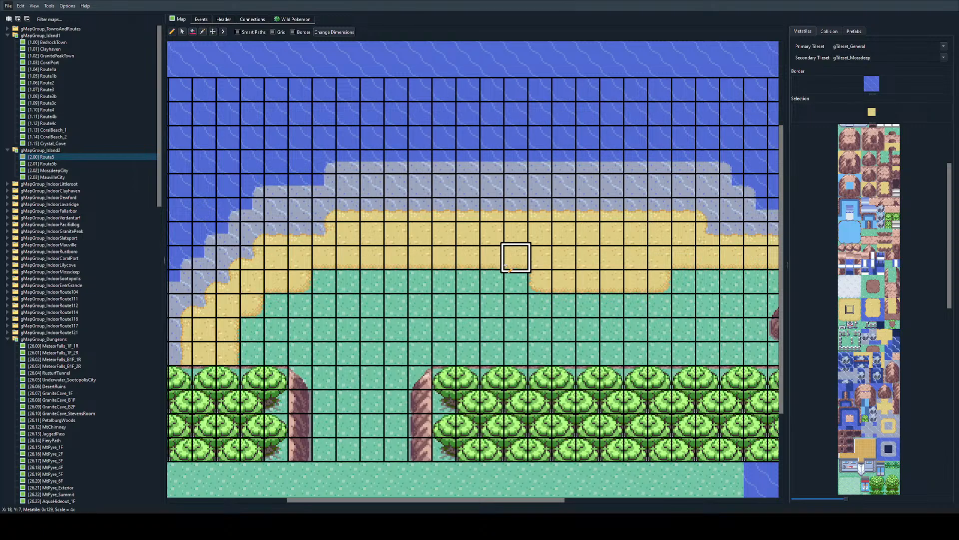
scroll(515, 272, "down", 3, "ctrl")
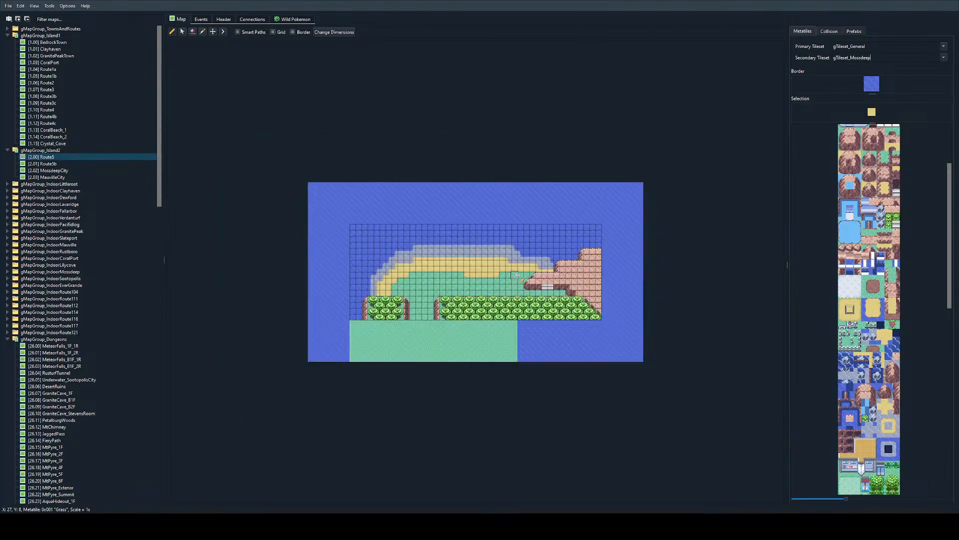
scroll(519, 276, "up", 1, "ctrl")
scroll(520, 277, "up", 1, "ctrl")
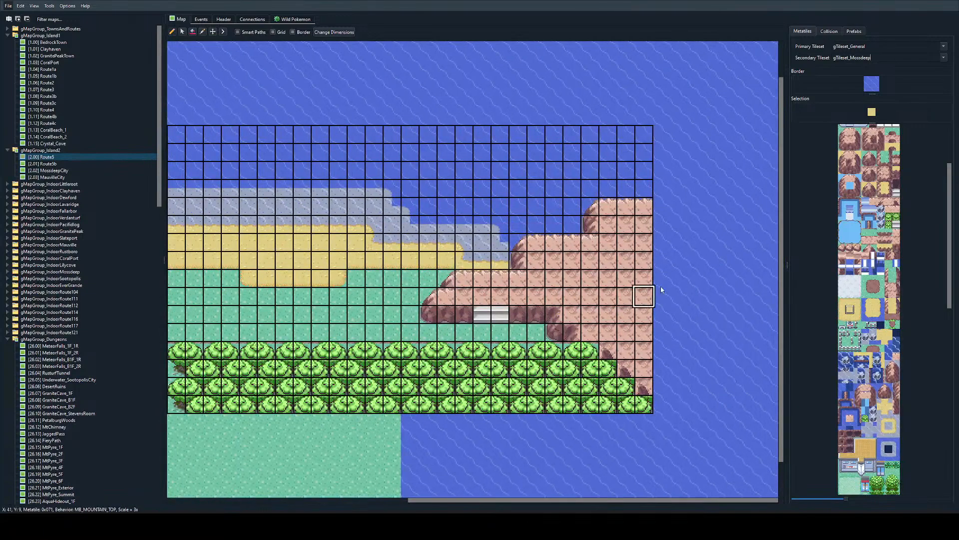
left_click_drag(867, 133, 881, 148)
mouse_move(573, 261)
left_mouse_down("shift")
mouse_move(623, 245)
mouse_move(547, 269)
mouse_move(626, 260)
mouse_move(607, 244)
left_mouse_up("shift")
scroll(573, 257, "up", 2, "ctrl")
scroll(590, 253, "right", 1)
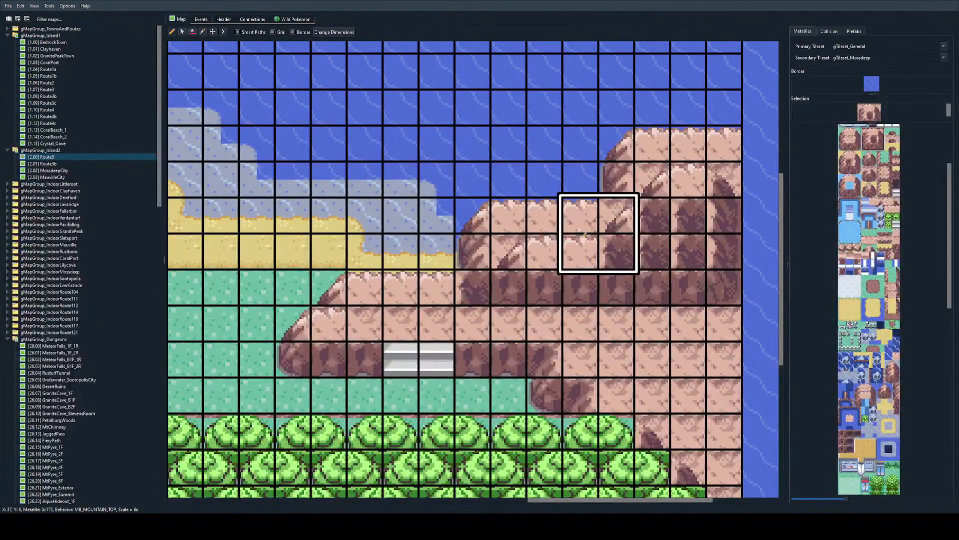
Step: Replace the cliff base at X 34, Y 8 with mountain top and place the base wall's west corner at X 35, Y 8
right_click(470, 321)
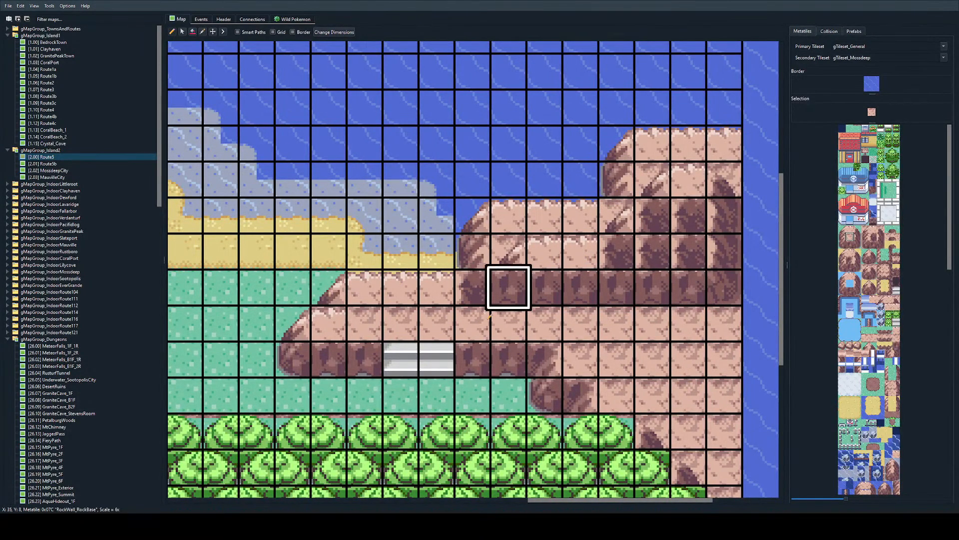
left_click(473, 287)
right_click(718, 291)
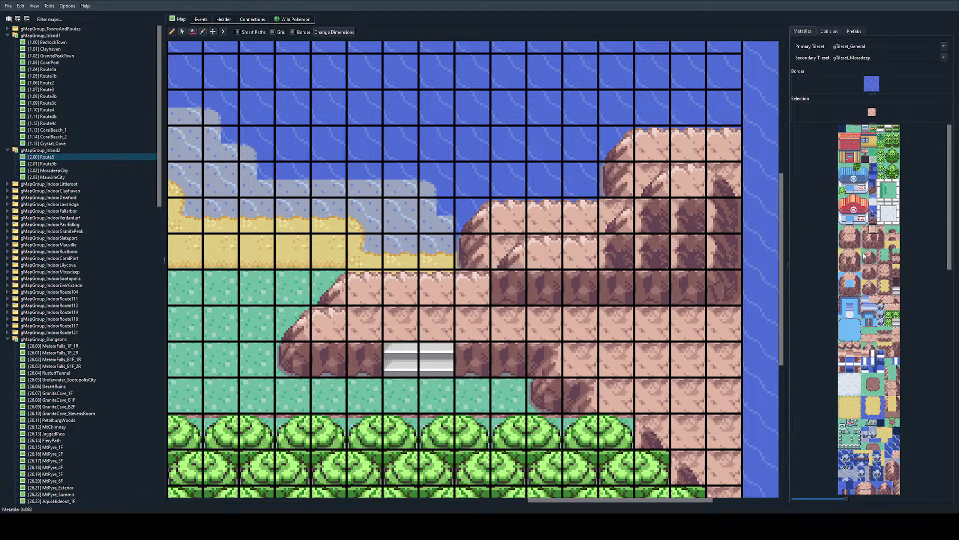
left_click(509, 287)
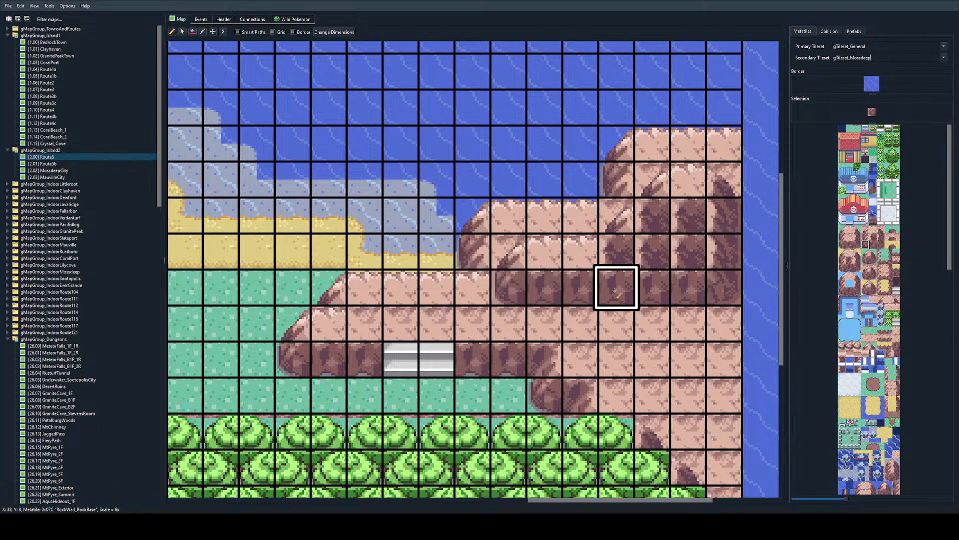
Step: Move the raised tier's west cliff end to X 36 across Y 7 and Y 8, and fill X 35, Y 8 with mountain top
mouse_move(543, 256)
right_mouse_down()
mouse_move(540, 282)
mouse_move(521, 280)
right_mouse_up()
left_click(543, 257)
right_click(615, 323)
mouse_move(518, 288)
left_mouse_down()
mouse_move(540, 281)
mouse_move(518, 286)
left_mouse_up()
key("ctrl+z")
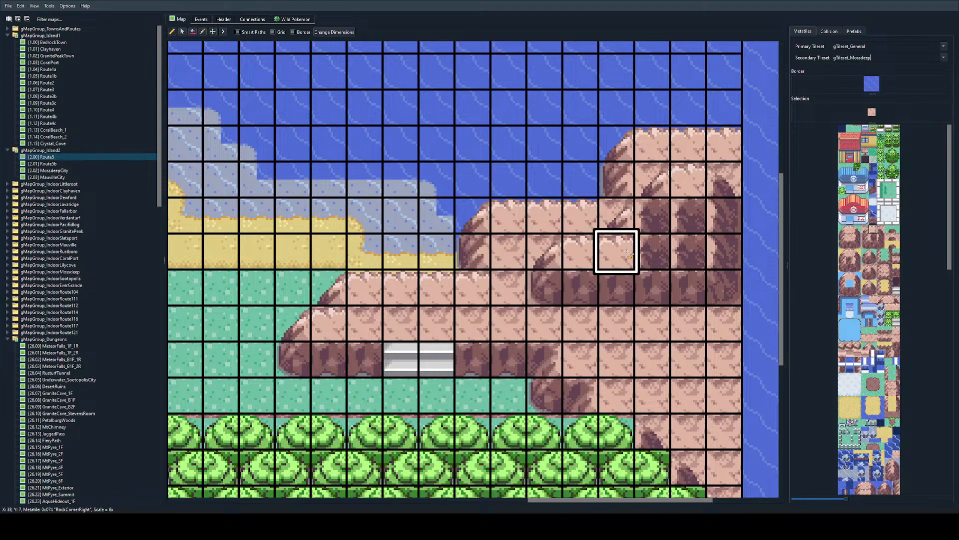
Step: Replace the stray inner cliff walls from X 39 to X 41 between Y 5 and Y 7 with mountain top
scroll(660, 244, "right", 2)
left_click(562, 215)
left_click(632, 180)
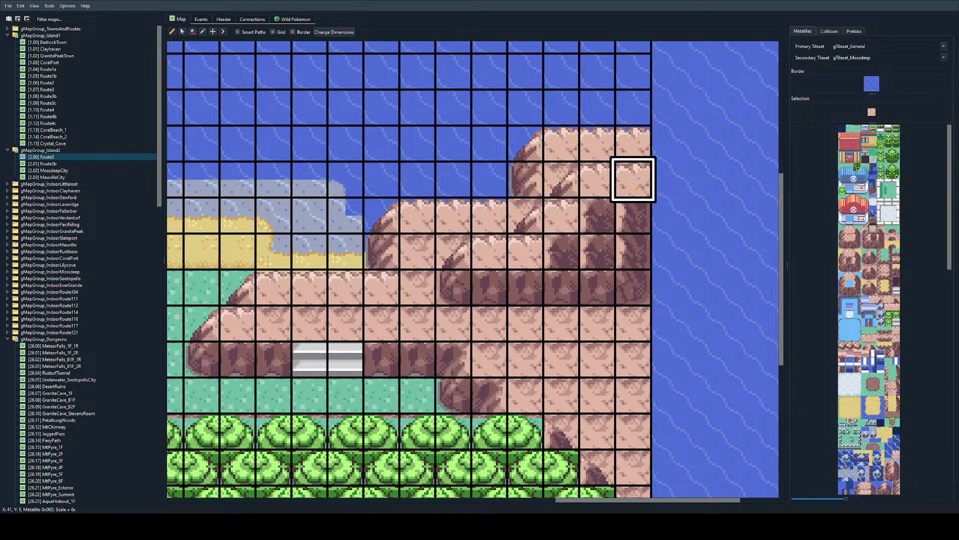
right_click(562, 323)
mouse_move(561, 245)
left_mouse_down()
mouse_move(631, 219)
mouse_move(632, 249)
left_mouse_up()
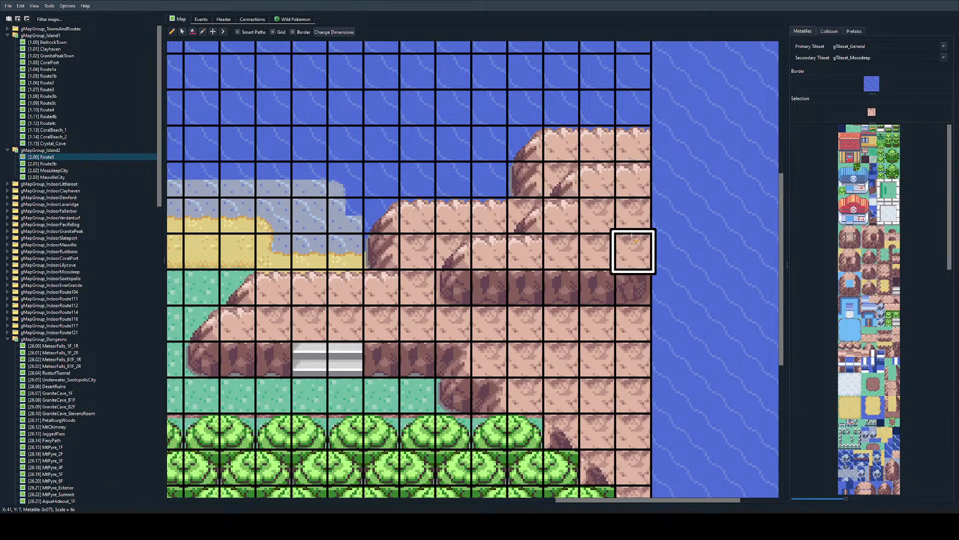
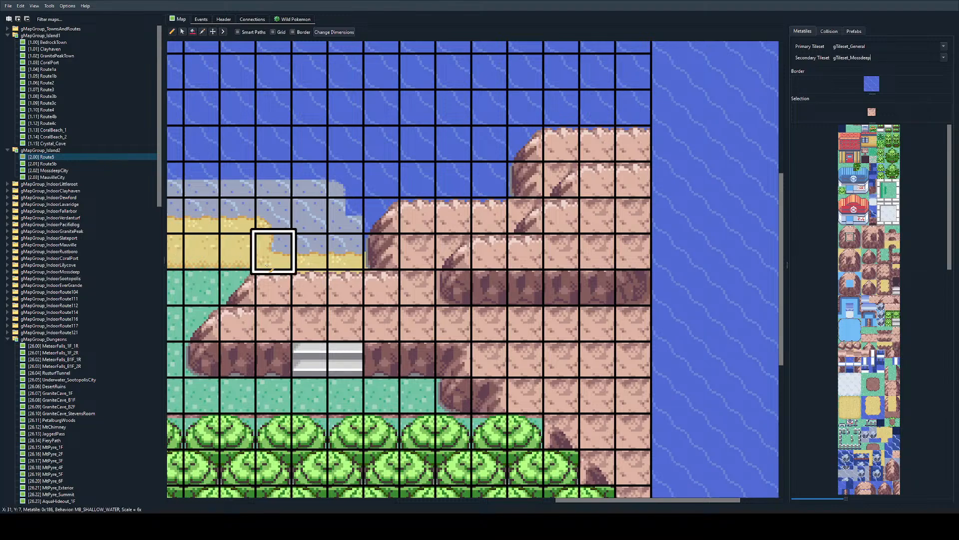
Step: Build a raised cliff tier in the southeast mountain, with its west end at X 39, Y 10–11, and base wall at X 40–41, Y 12
scroll(274, 250, "down", 1, "ctrl")
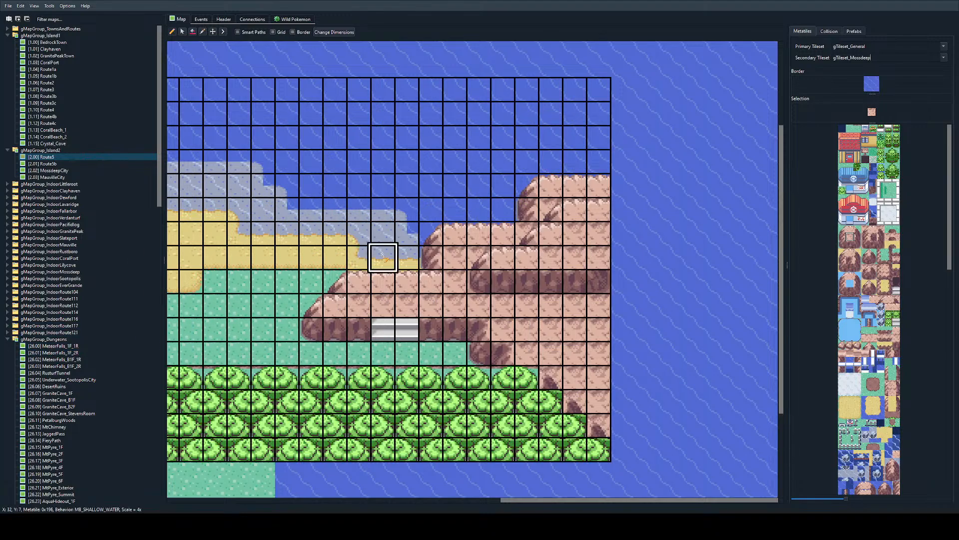
right_click(575, 282)
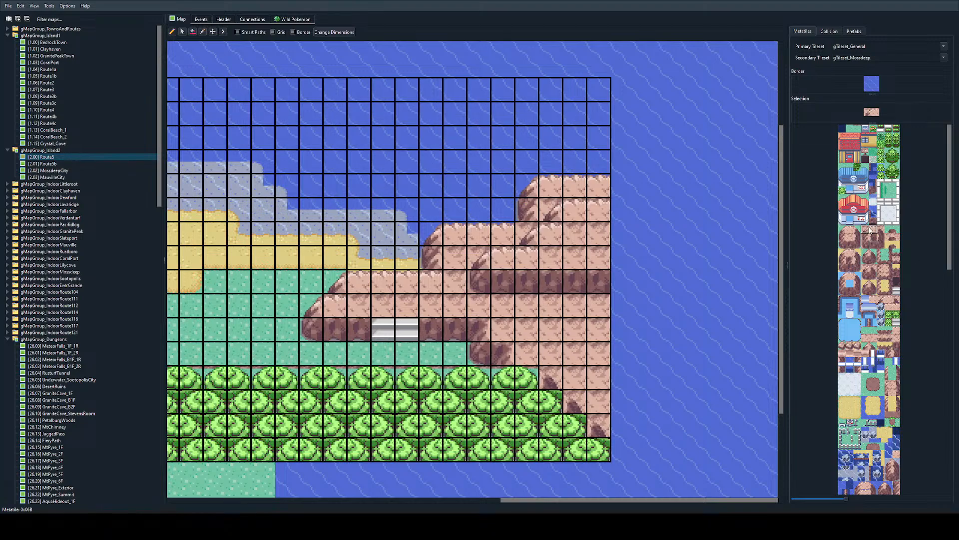
left_click(866, 230)
left_click(527, 330)
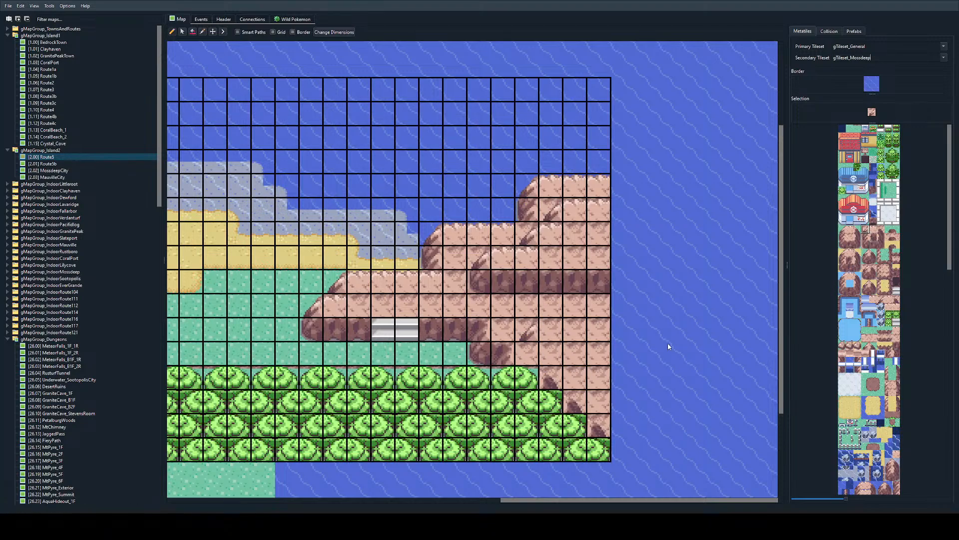
left_click(551, 329)
left_click(865, 244)
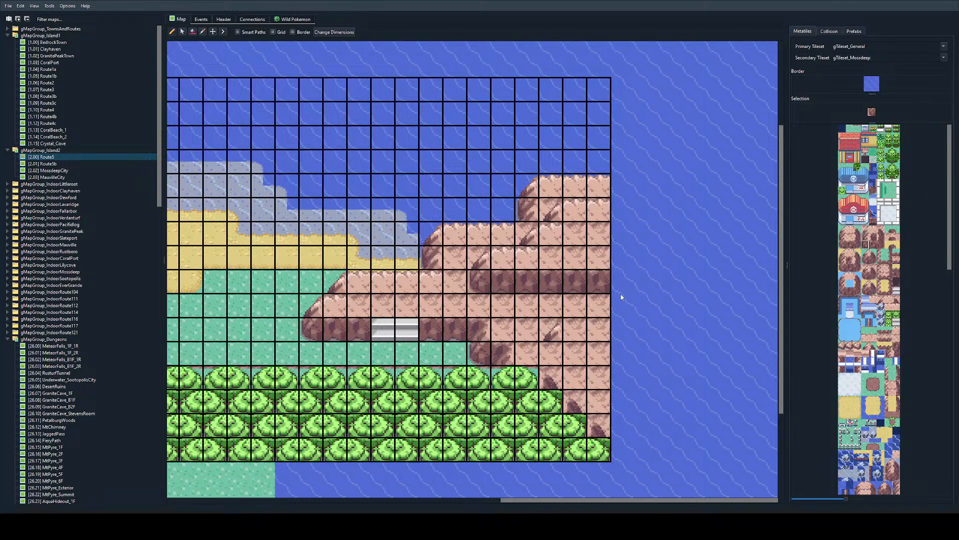
left_click(551, 354)
left_click(575, 377)
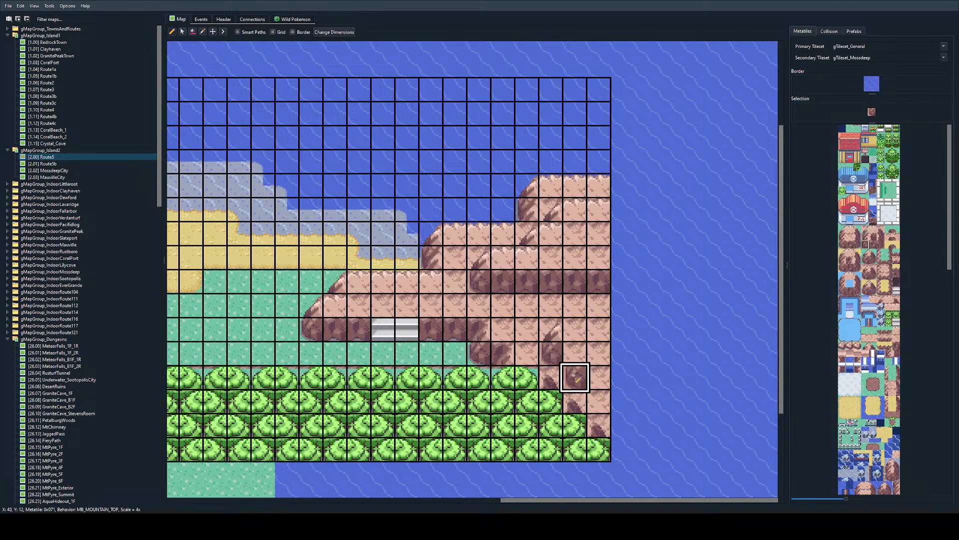
left_click(873, 229)
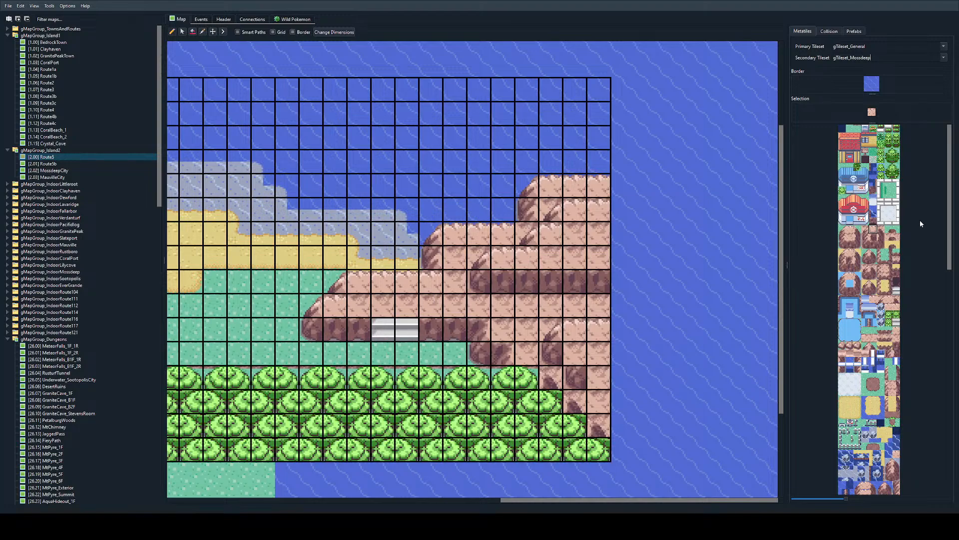
left_click(849, 259)
left_click(575, 353)
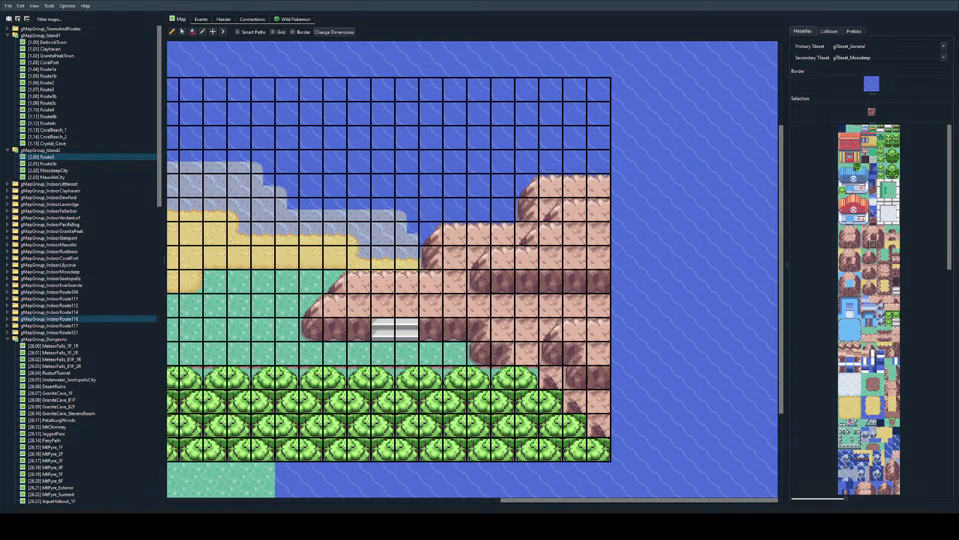
Step: Place a signpost on the mountain top at X 35, Y 7
left_click(866, 130)
scroll(464, 340, "up", 1, "ctrl")
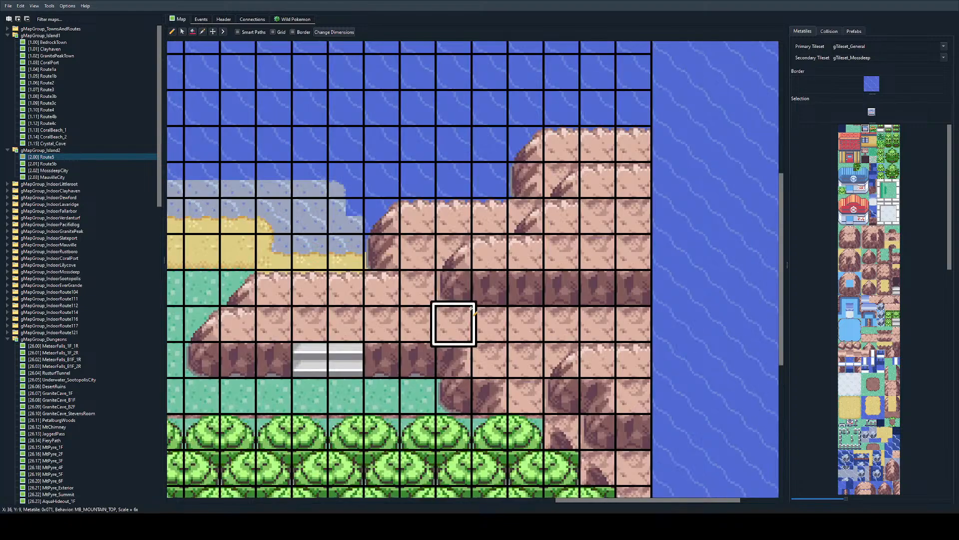
left_click(423, 286)
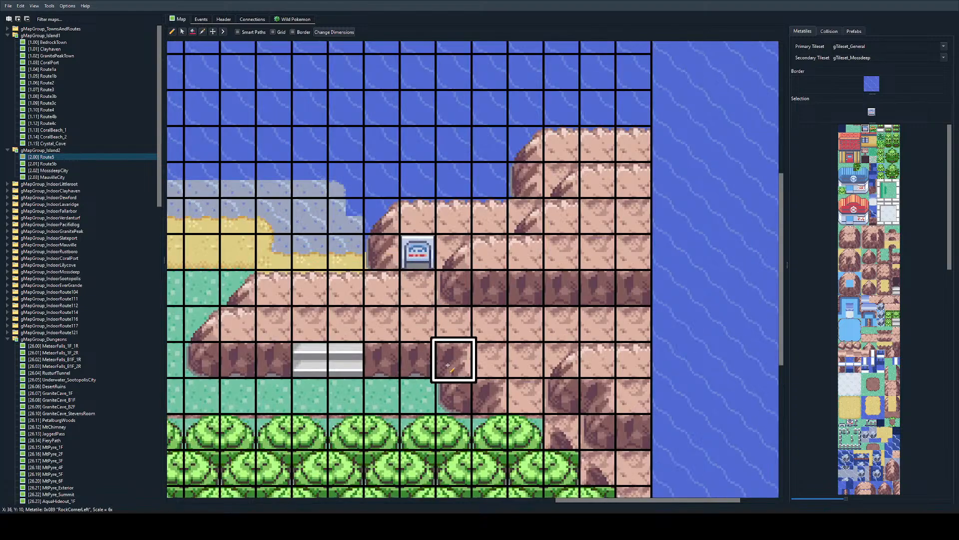
scroll(408, 388, "down", 2, "ctrl")
scroll(448, 367, "left", 2)
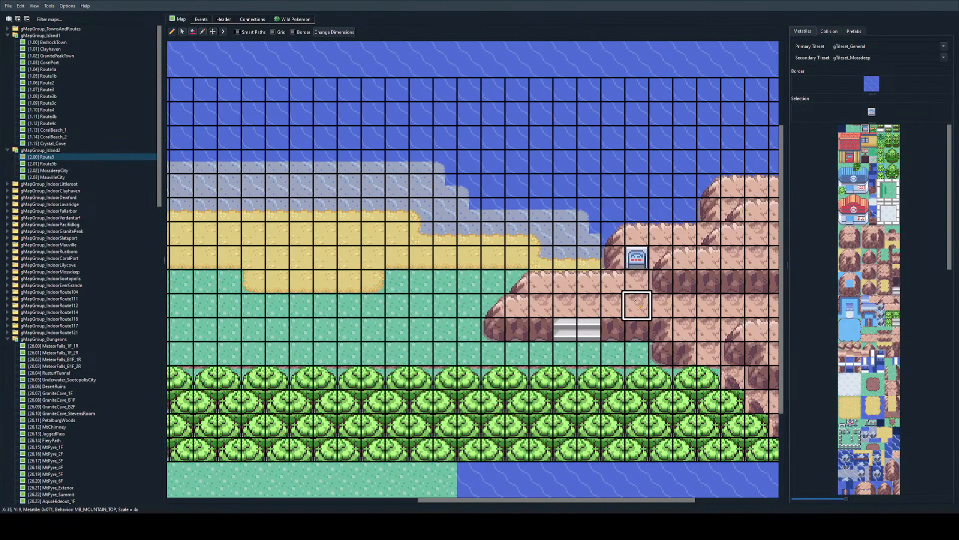
key("ctrl+z")
left_click(636, 282)
key("ctrl+z")
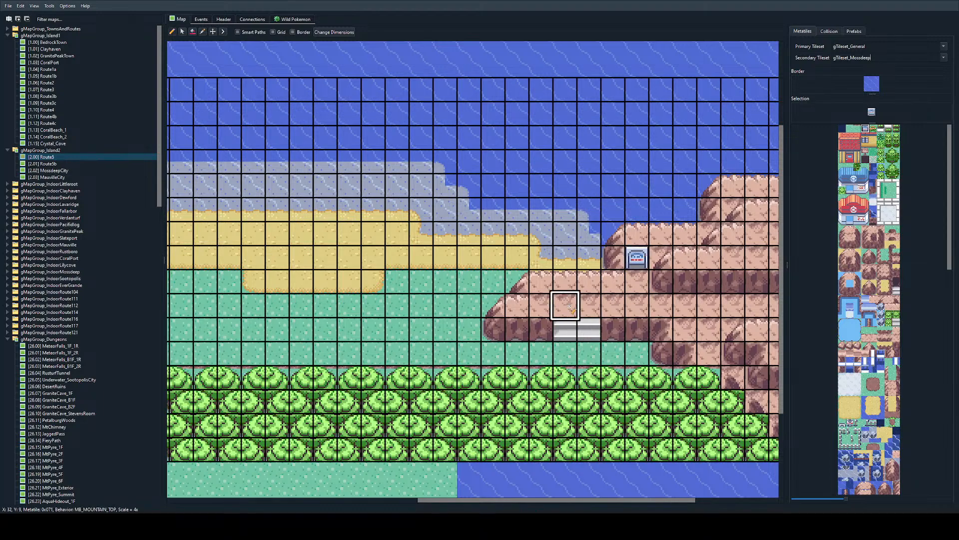
Step: Paint TallGrass patches across the central grass field and into the path between the two tree-covered mountains
scroll(565, 312, "down", 1, "ctrl")
scroll(532, 368, "left", 3)
scroll(500, 320, "up", 1, "ctrl")
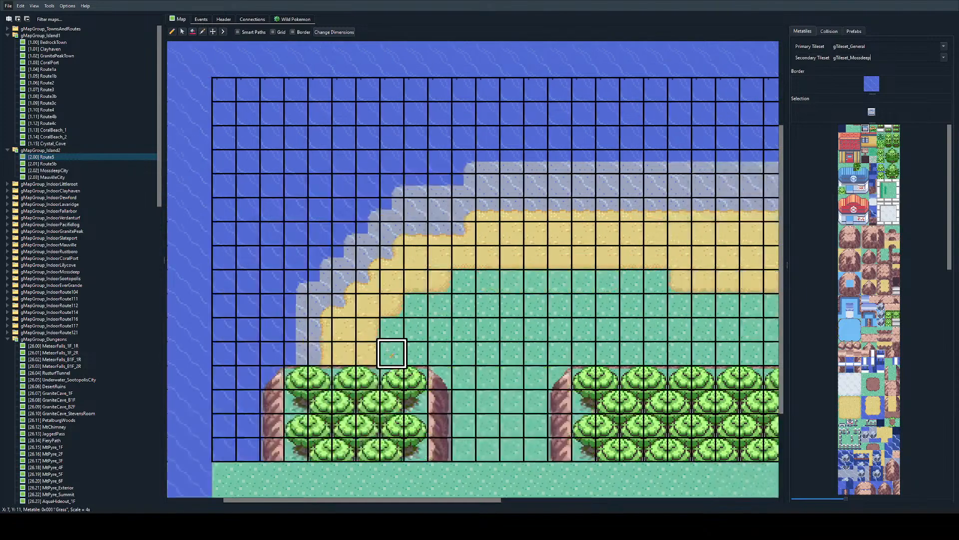
scroll(400, 352, "down", 1, "ctrl")
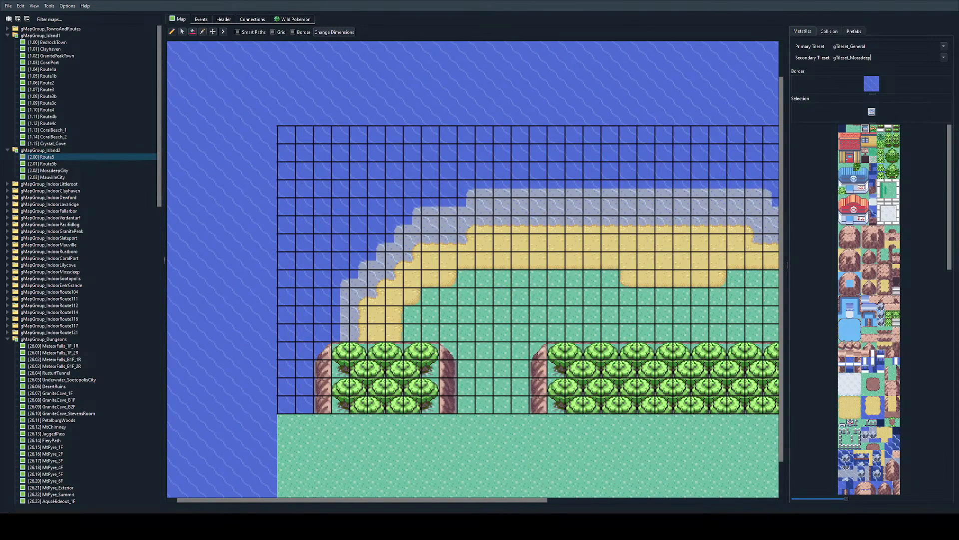
scroll(770, 260, "down", 1, "ctrl")
left_click(881, 137)
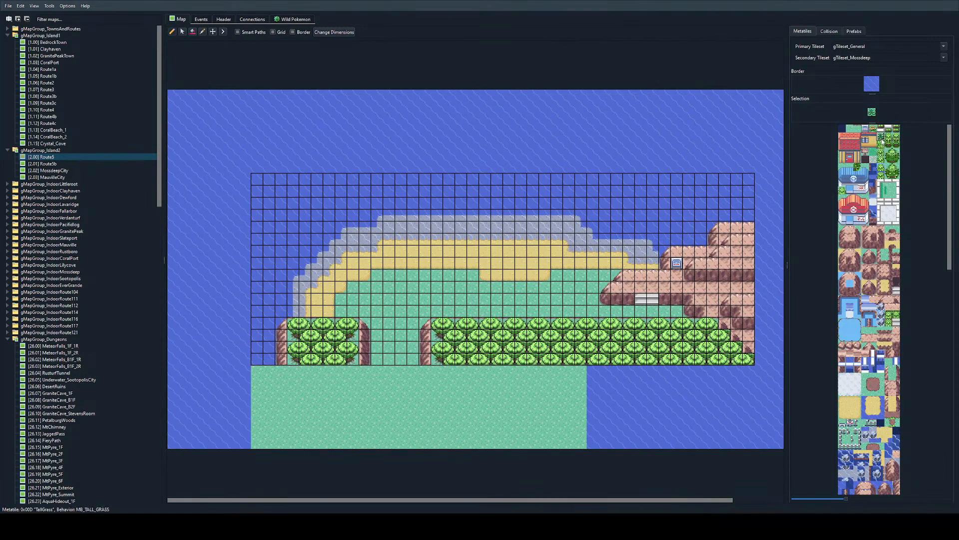
mouse_move(390, 300)
left_mouse_down()
mouse_move(353, 300)
mouse_move(401, 288)
mouse_move(402, 322)
mouse_move(449, 276)
left_mouse_up()
mouse_move(593, 288)
left_mouse_down()
mouse_move(483, 305)
mouse_move(497, 288)
mouse_move(557, 287)
mouse_move(472, 311)
mouse_move(458, 288)
mouse_move(412, 323)
mouse_move(375, 325)
left_mouse_up()
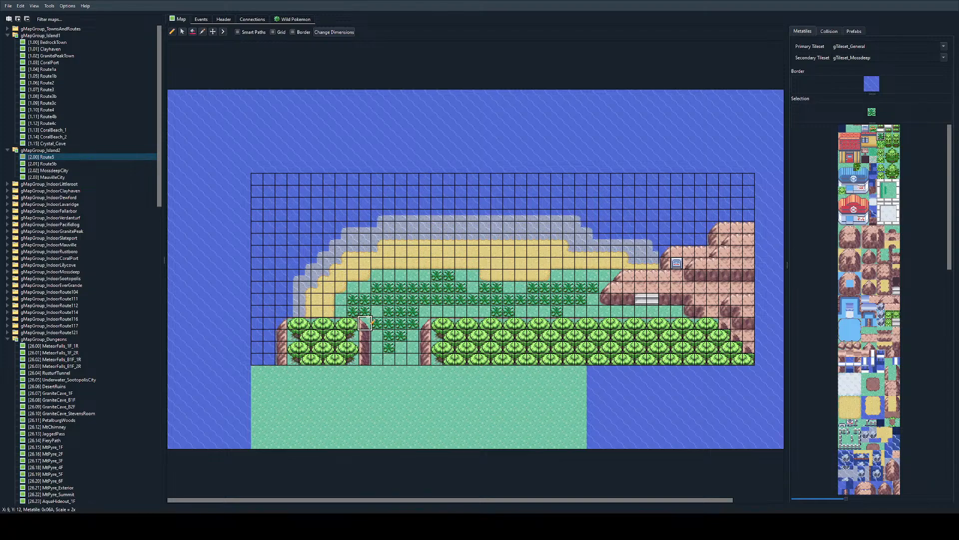
Step: Place orange flower tiles in the grass at X 23, Y 9; X 18, Y 11; and X 10, Y 11
left_click(873, 128)
left_click(521, 287)
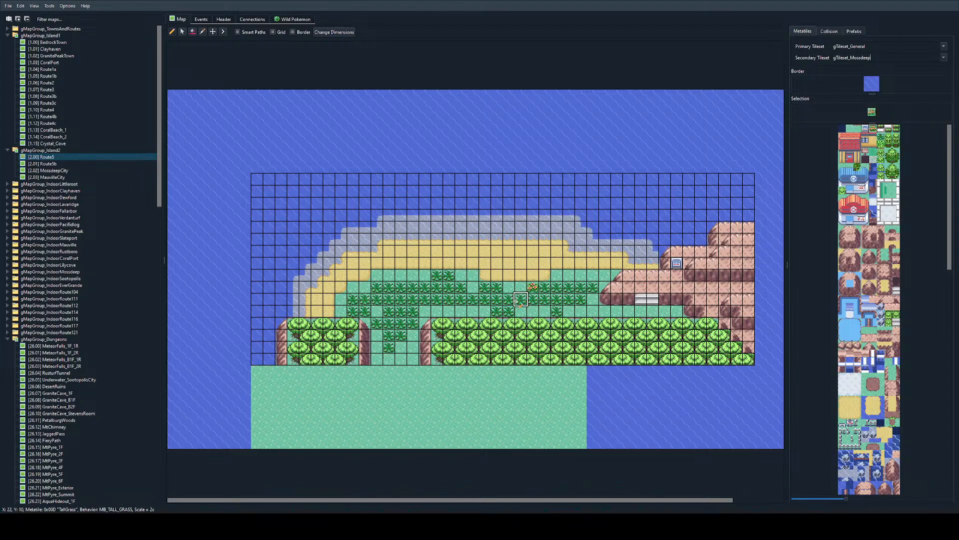
left_click(461, 311)
left_click(365, 310)
scroll(438, 295, "up", 1, "ctrl")
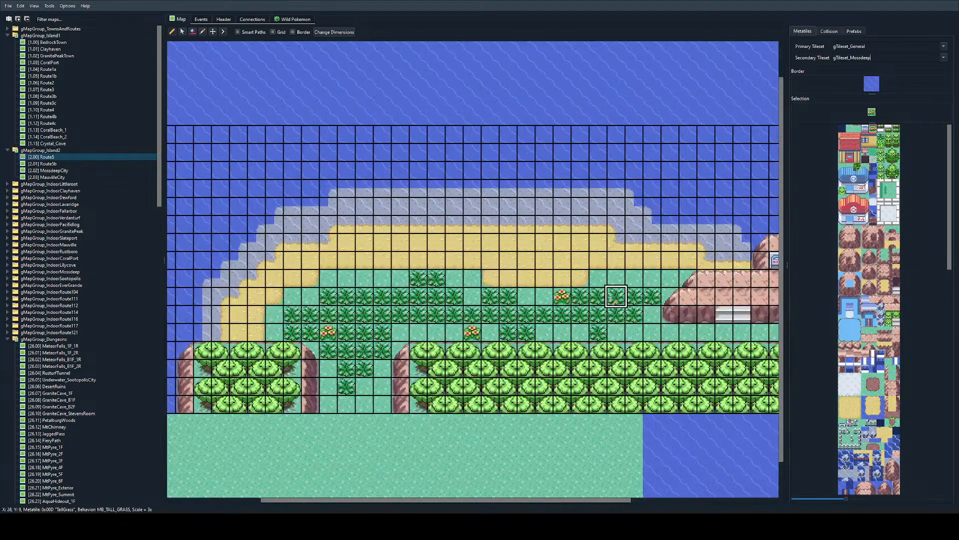
scroll(617, 296, "down", 1, "ctrl")
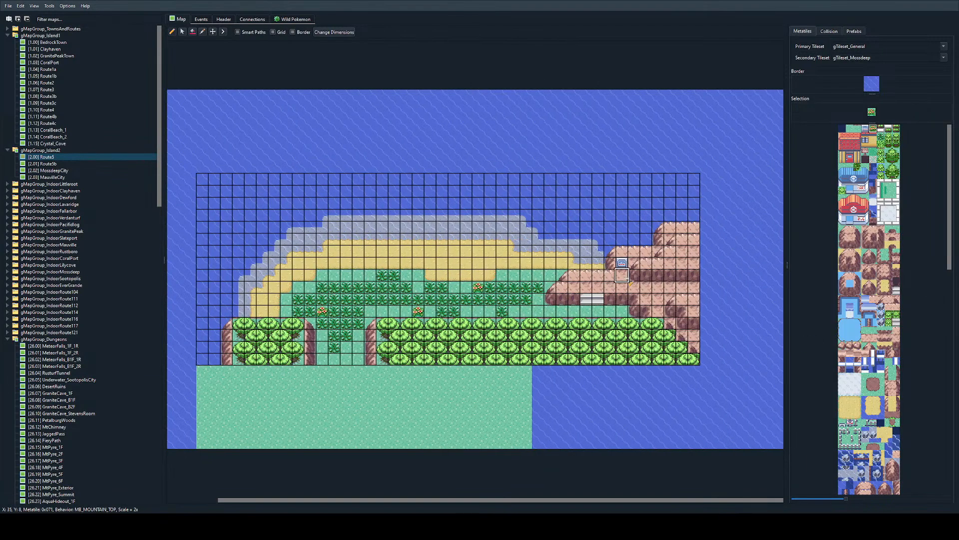
Step: Add a second connection to Route5 that links to the Route5b map in the right direction
left_click(254, 20)
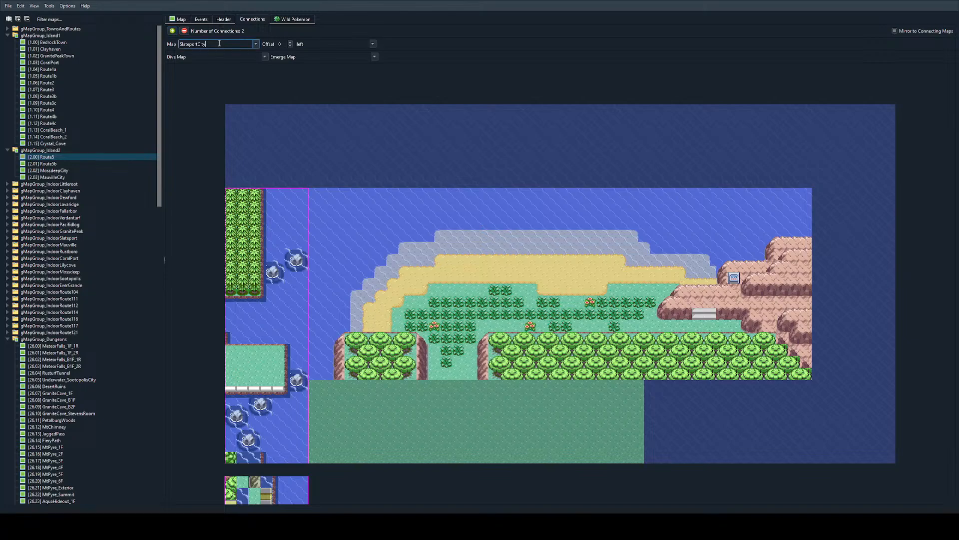
type("Route5b")
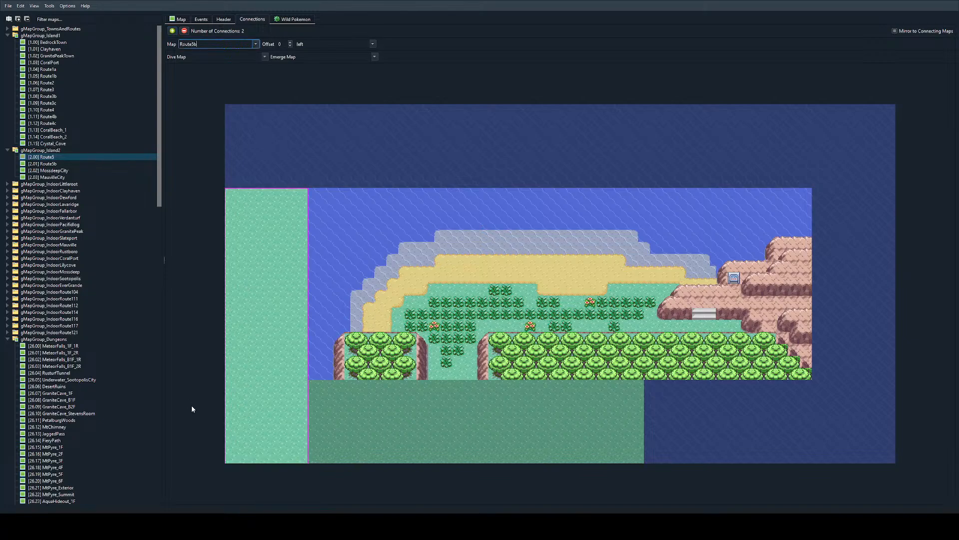
key("Tab")
key("Tab")
type("right")
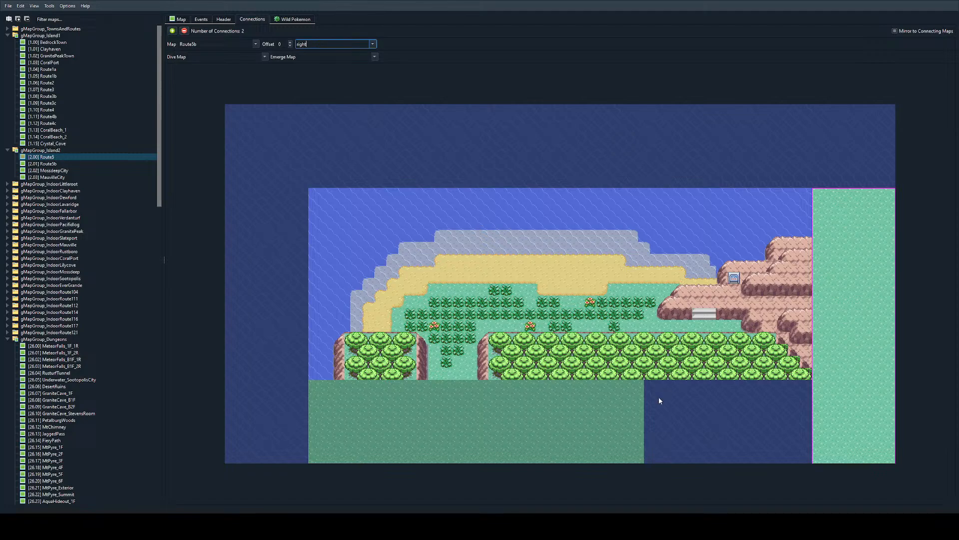
key("alt")
Step: Open the connected Route5b map for editing and look through its metatiles for a water tile
double_click(842, 312)
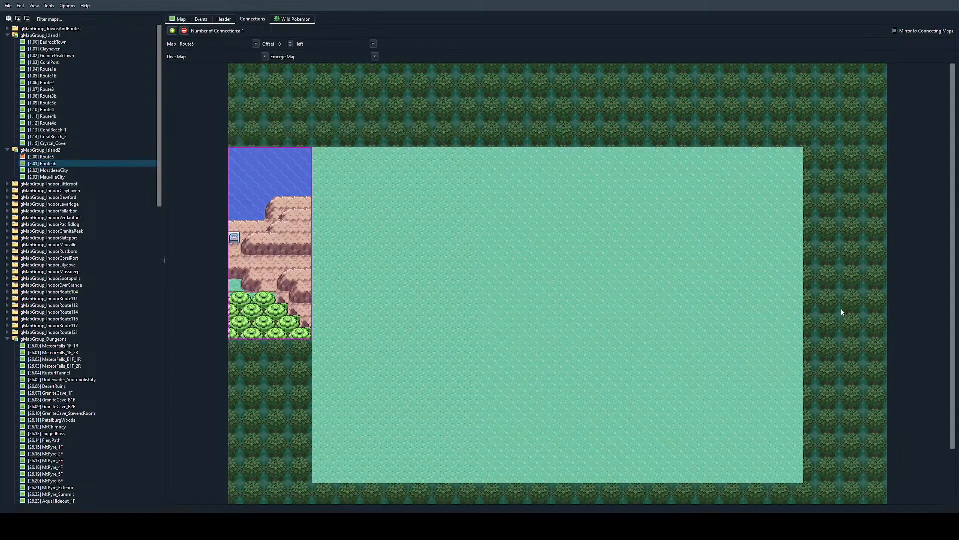
left_click(185, 22)
scroll(802, 367, "down", 3)
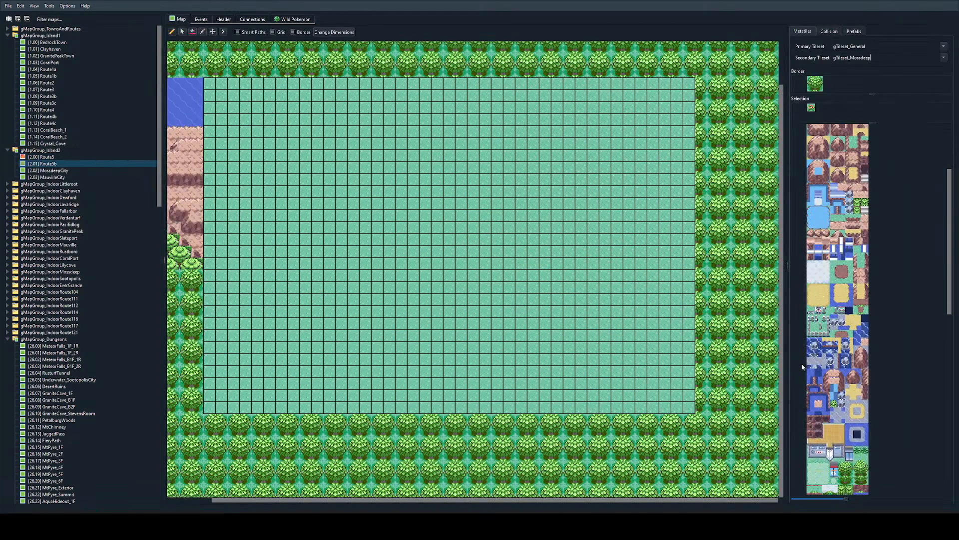
scroll(844, 325, "up", 3)
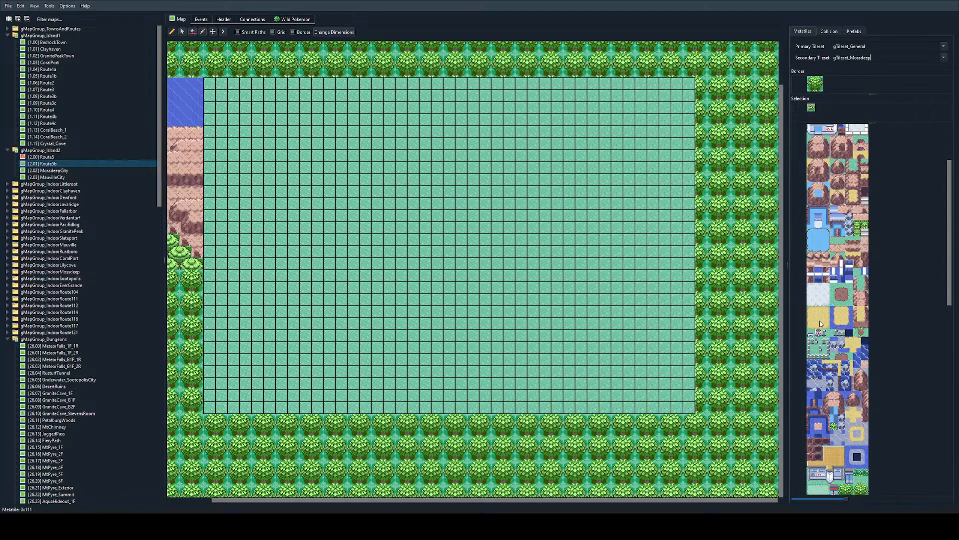
scroll(820, 324, "down", 5)
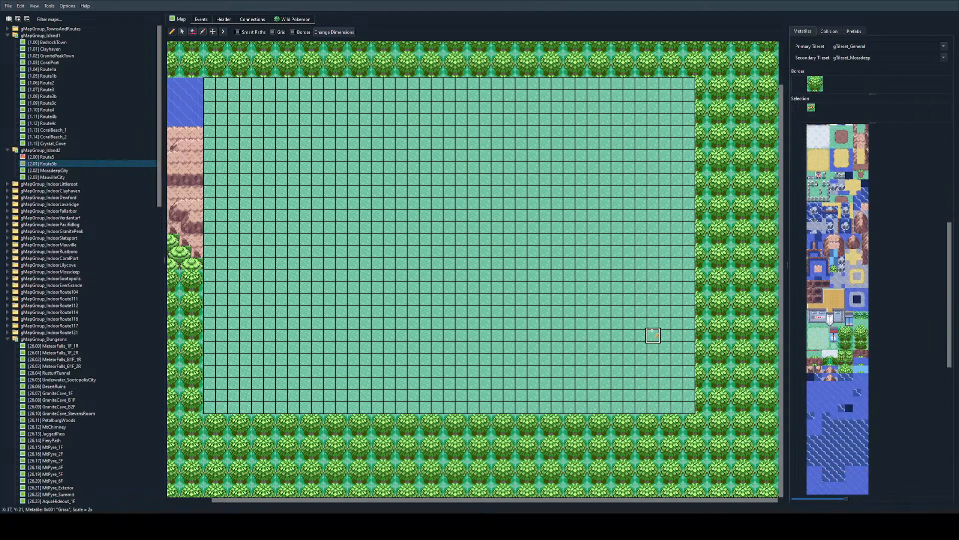
scroll(653, 334, "up", 2)
Step: Copy the CalmWater metatile from Route5's ocean and fill Route5b's whole border with it
double_click(242, 146)
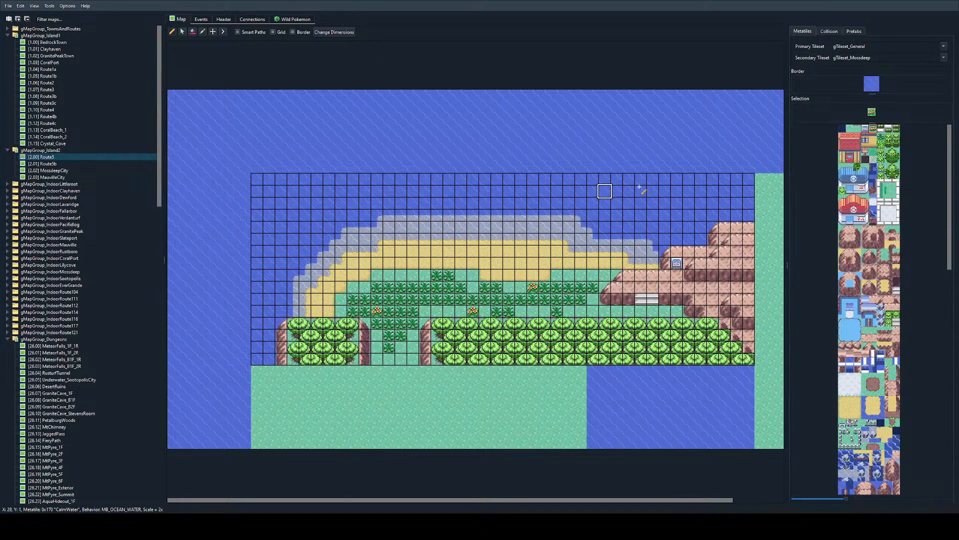
right_click(701, 205)
scroll(693, 231, "down", 2, "ctrl")
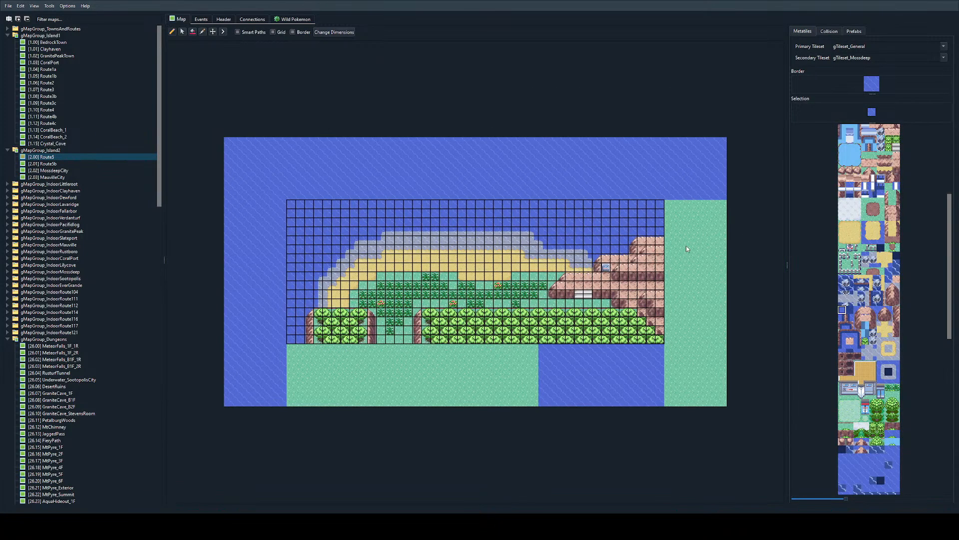
double_click(628, 246)
left_click(868, 80)
left_click(866, 87)
left_click(875, 80)
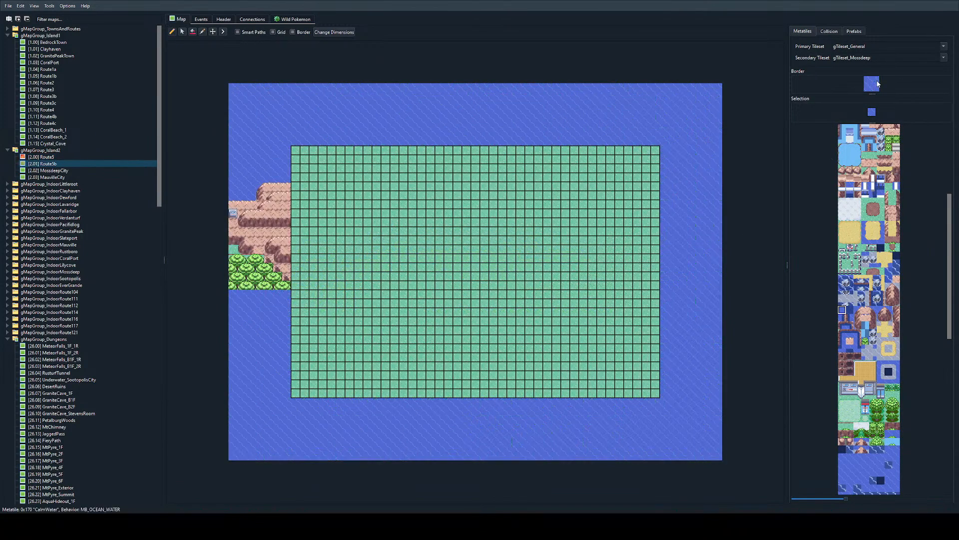
Step: Return to the Route5 map and look at its collision view before going back to the metatiles
scroll(368, 177, "up", 1, "ctrl")
double_click(239, 184)
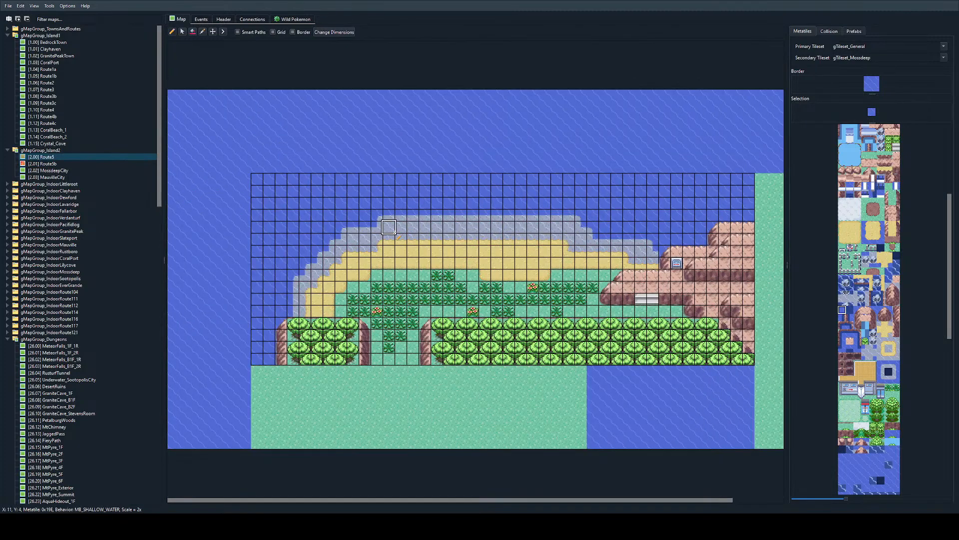
left_click(829, 32)
left_click(803, 31)
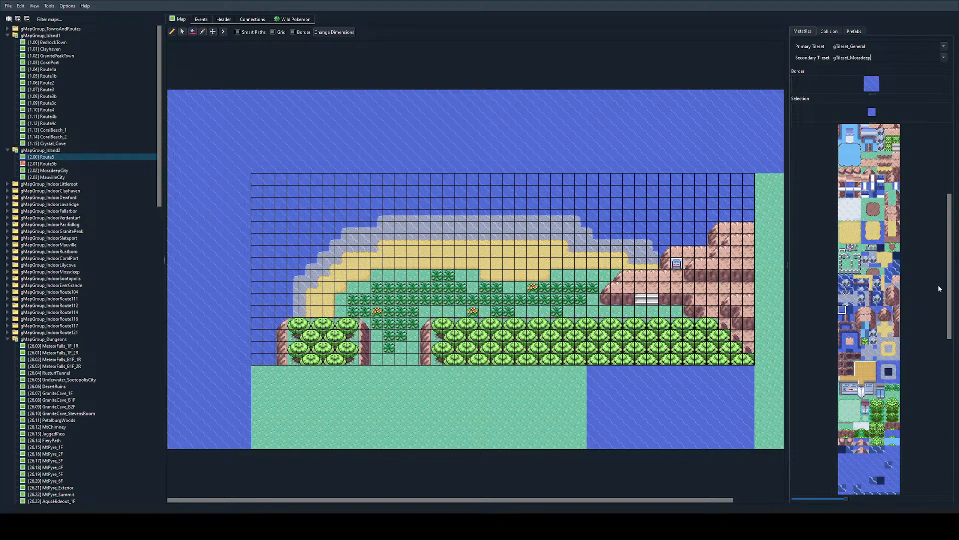
Step: Open the connected Route5b map and paint mountain-top tiles in rows stepping up from Route5's mountain edge to row Y 2
double_click(767, 294)
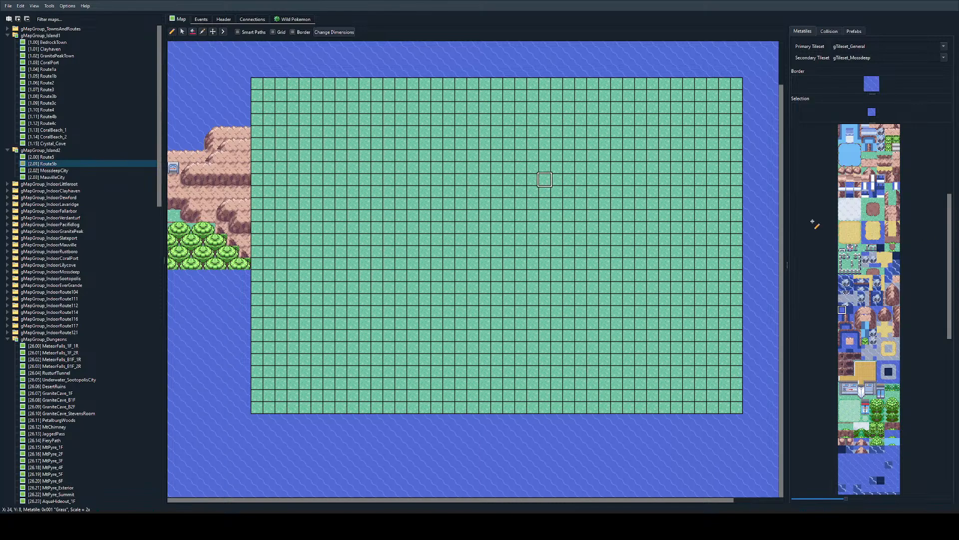
scroll(883, 266, "up", 4)
scroll(884, 267, "down", 5)
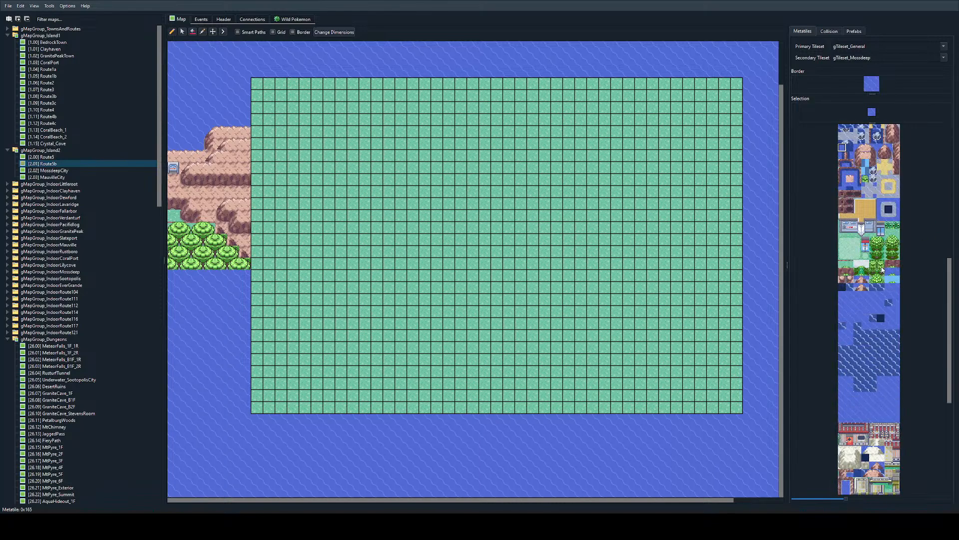
scroll(880, 275, "up", 6)
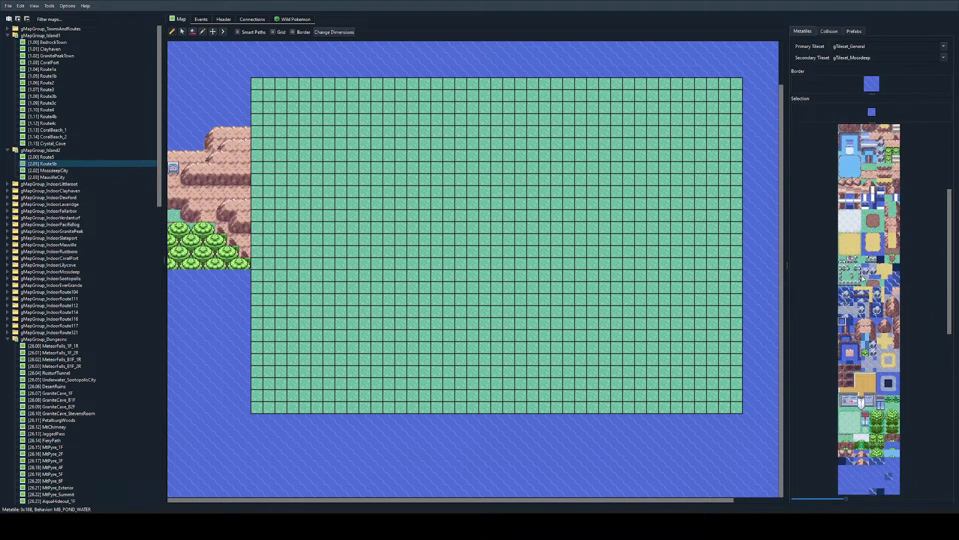
left_click(865, 366)
scroll(352, 177, "up", 4, "ctrl")
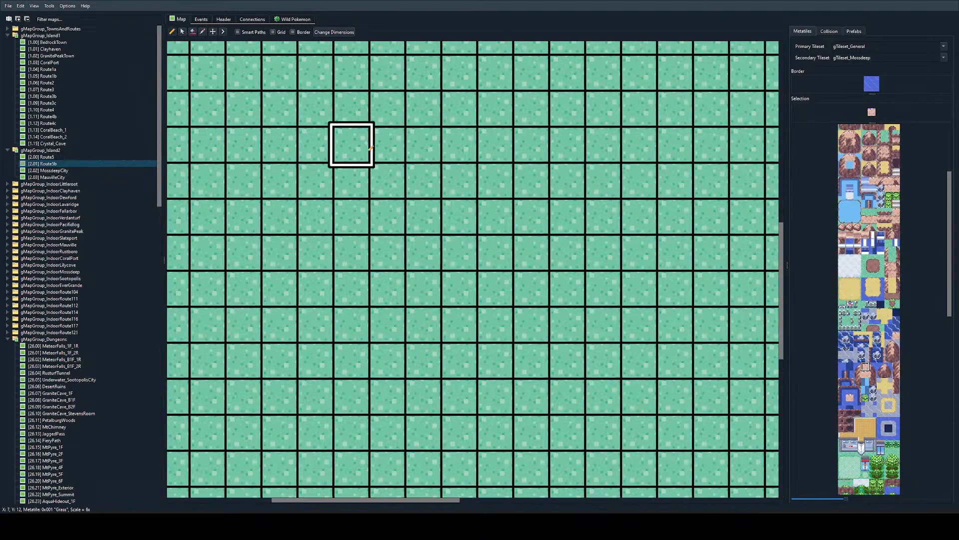
scroll(350, 145, "down", 3, "ctrl")
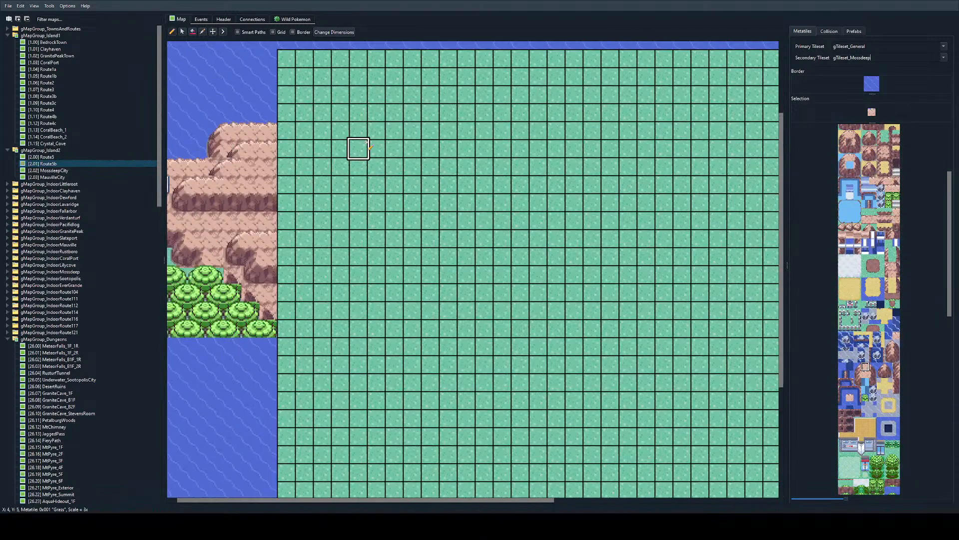
left_click(286, 131)
left_click_drag(322, 113, 465, 95)
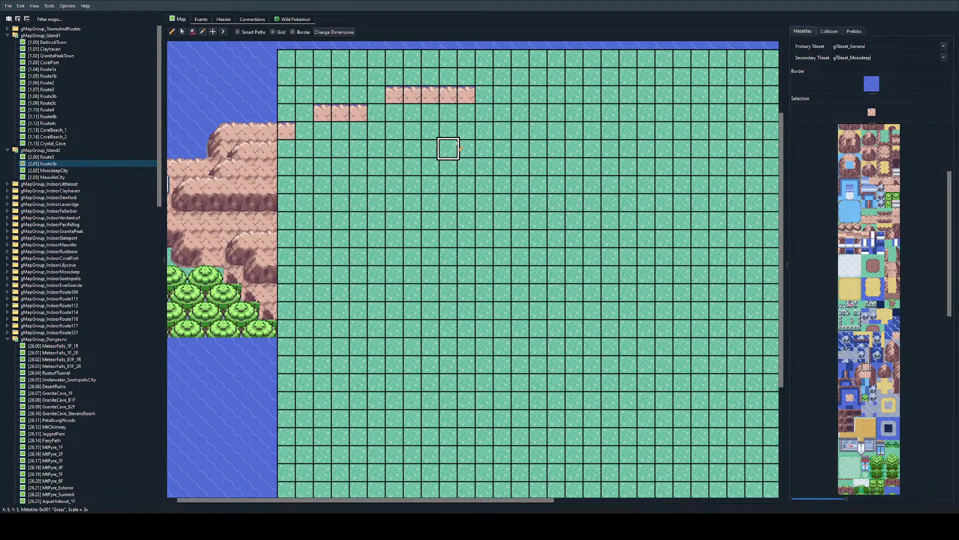
Step: Cap the new mountain rows with ocean-edged corner tiles, one at the upper row's right end and one at each row's left end
left_click(873, 366)
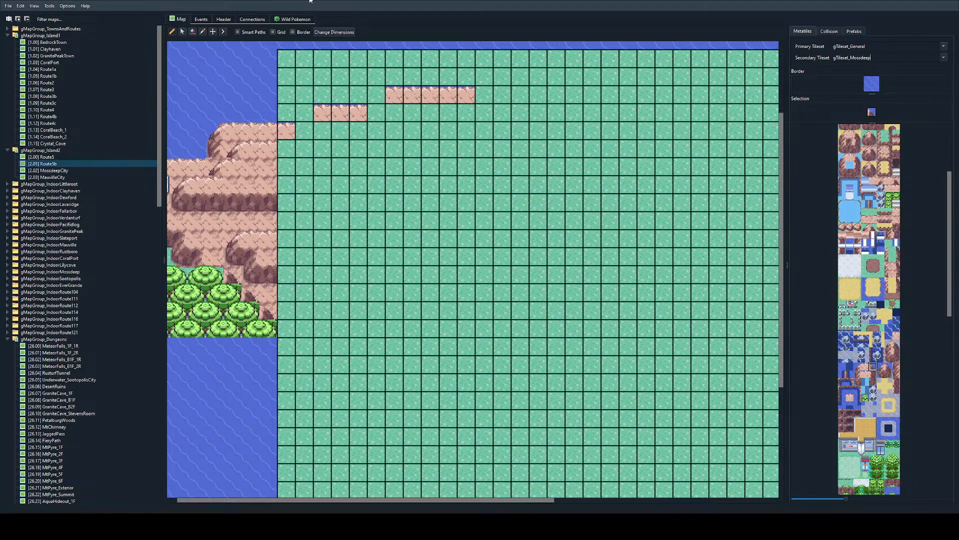
left_click(484, 95)
left_click(858, 366)
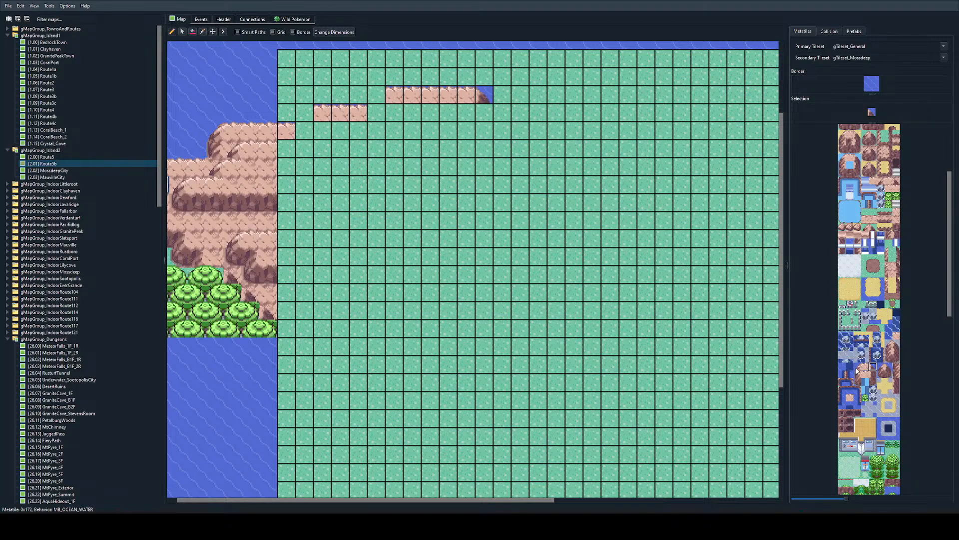
left_click(377, 95)
left_click(305, 113)
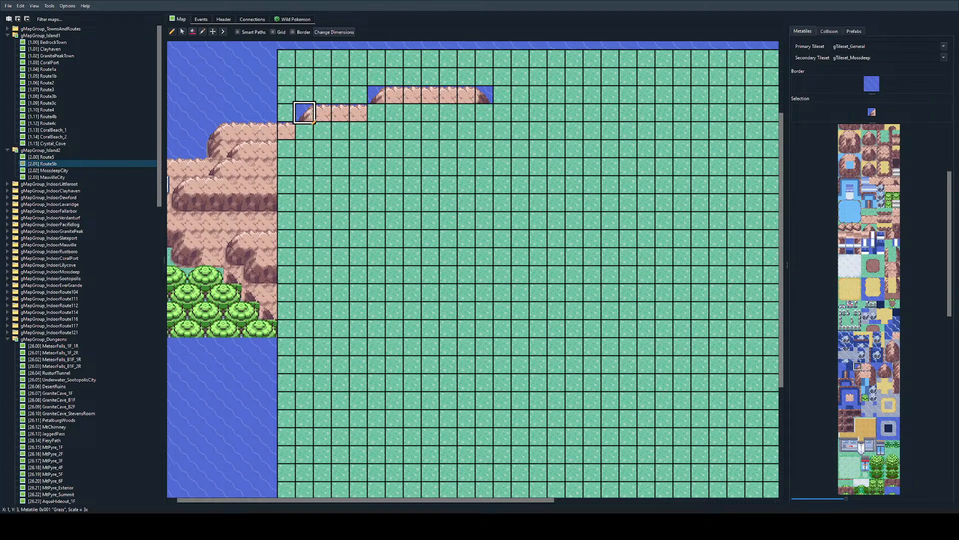
Step: Join the stepped rows with plain mountain-top tiles and add a right cliff-side tile beneath the upper row's right corner
scroll(896, 343, "up", 5)
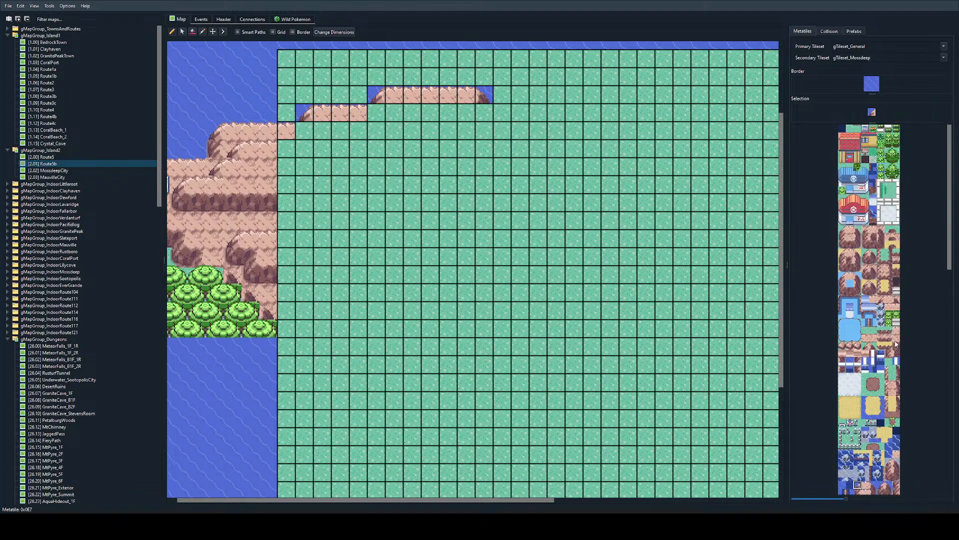
left_click(873, 228)
left_click(305, 131)
left_click(377, 113)
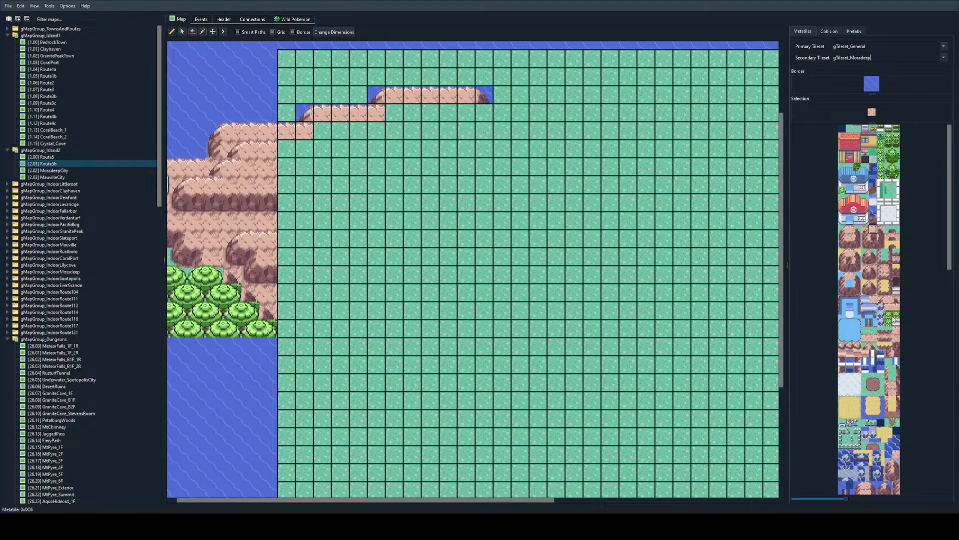
scroll(937, 398, "down", 6)
left_click(873, 336)
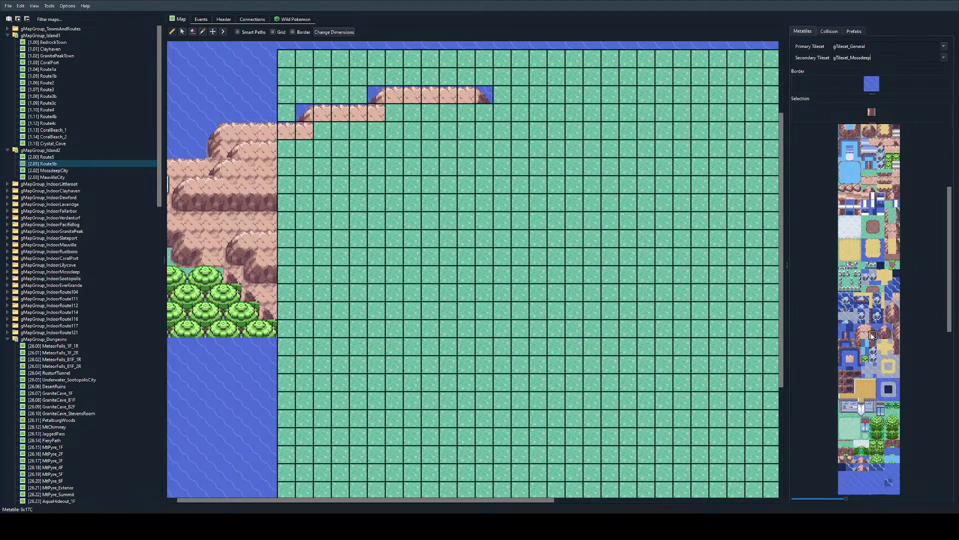
left_click(484, 111)
Step: Outline the lower mountain tier with mountain-top tiles across Y 4 to Y 9, reaching X 8, and undo the last stray change
scroll(863, 259, "up", 5)
left_click(873, 229)
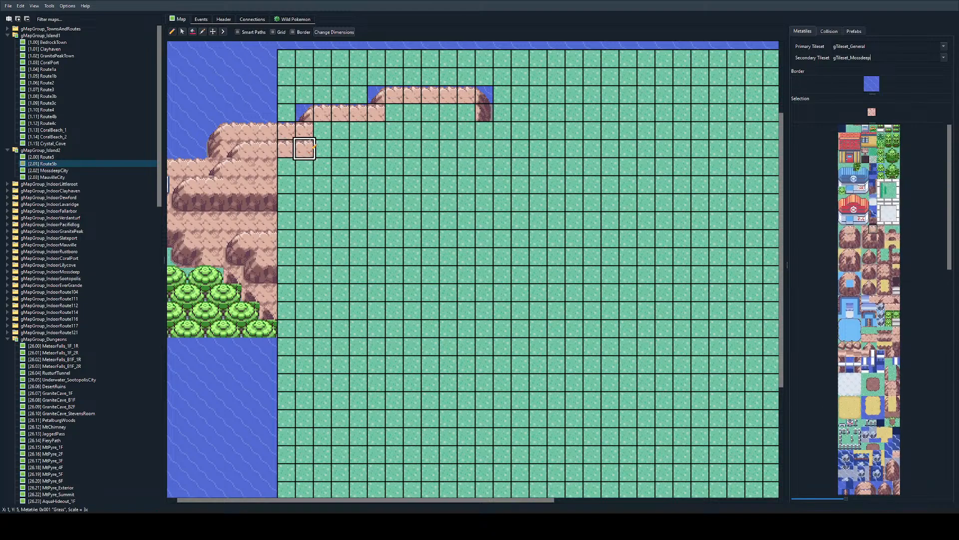
mouse_move(311, 147)
left_mouse_down()
mouse_move(322, 128)
mouse_move(429, 164)
mouse_move(378, 200)
mouse_move(293, 203)
mouse_move(412, 203)
left_mouse_up()
left_click(873, 244)
key("ctrl+z")
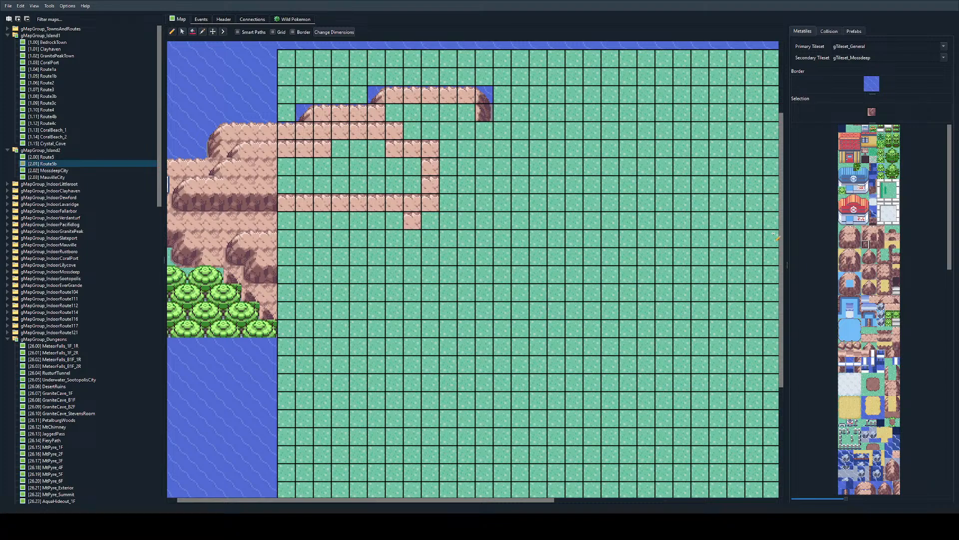
Step: Lay the lower tier's front cliff along row Y 8 from X 0 to X 5, with corner tiles on the protruding section's base
left_click(869, 244)
left_click(395, 220)
left_click(873, 245)
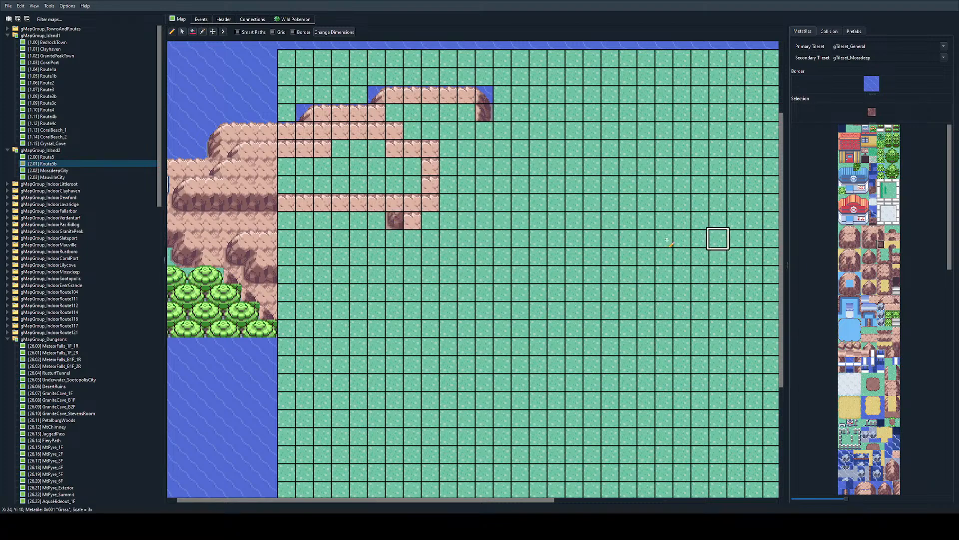
left_click_drag(277, 196, 383, 202)
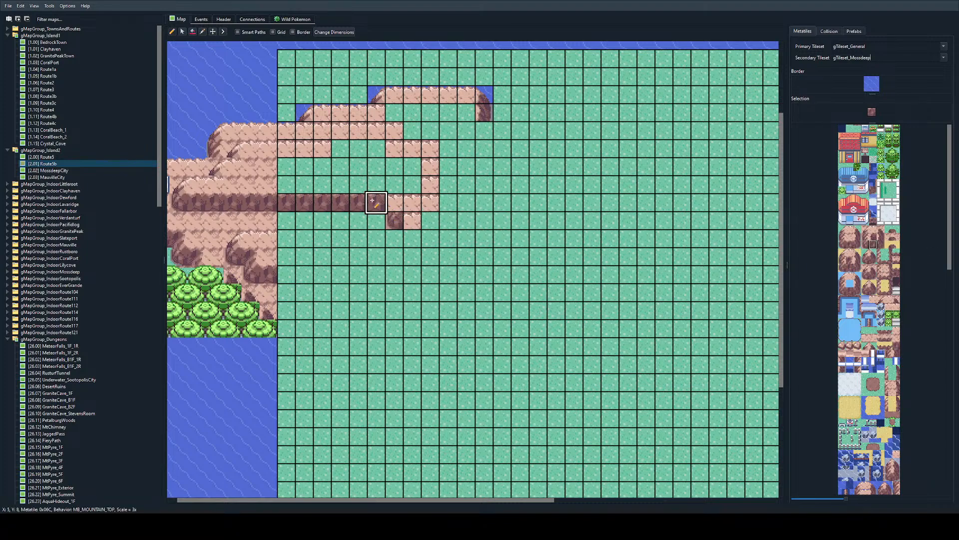
left_click(881, 245)
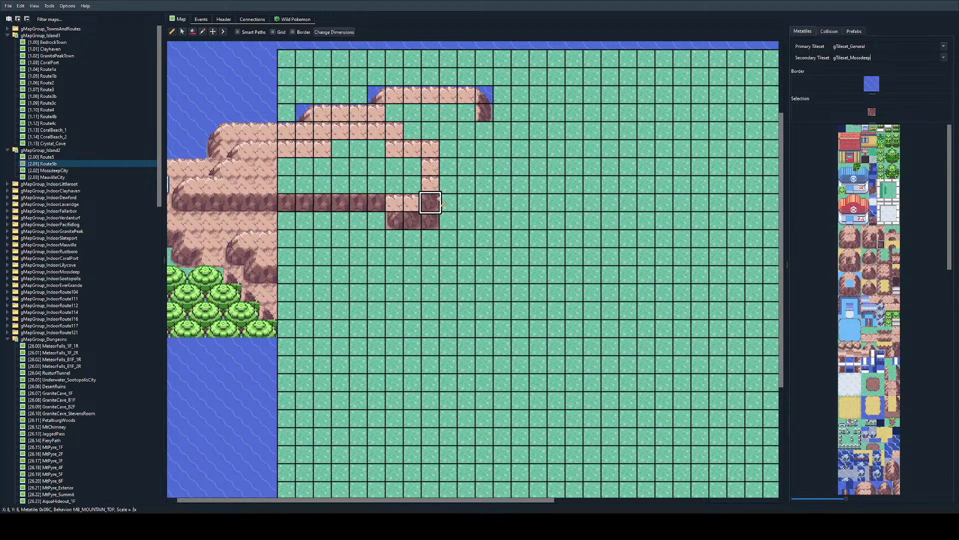
left_click(412, 220)
left_click(431, 202)
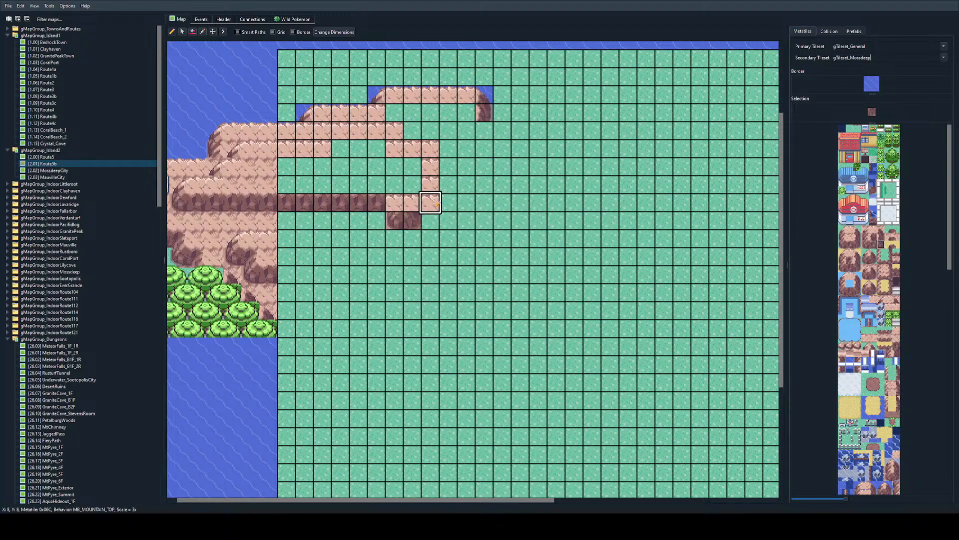
Step: Place rock wall joining tiles at X 6 and X 7 on row Y 8 to connect the protruding section with the cliff
left_click(873, 237)
left_click(415, 201)
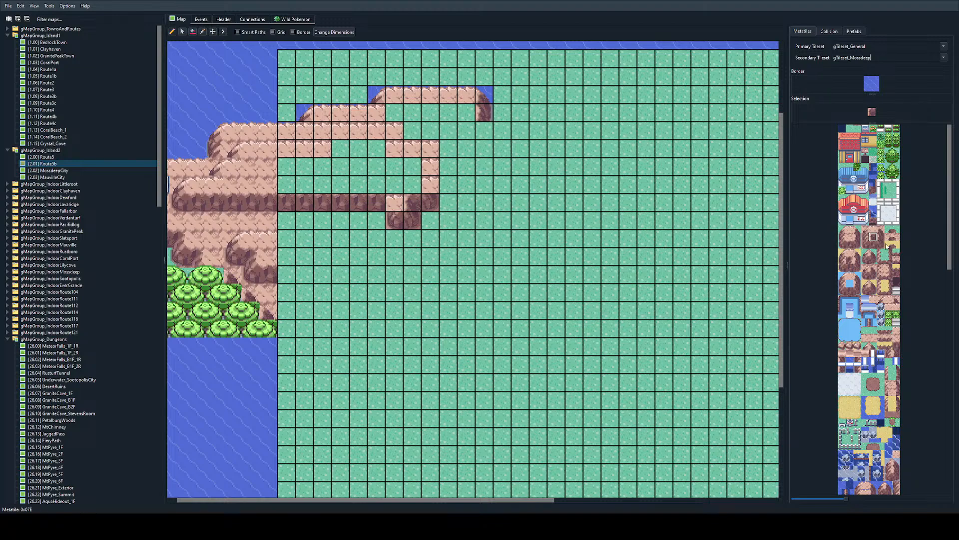
left_click(850, 259)
left_click(397, 200)
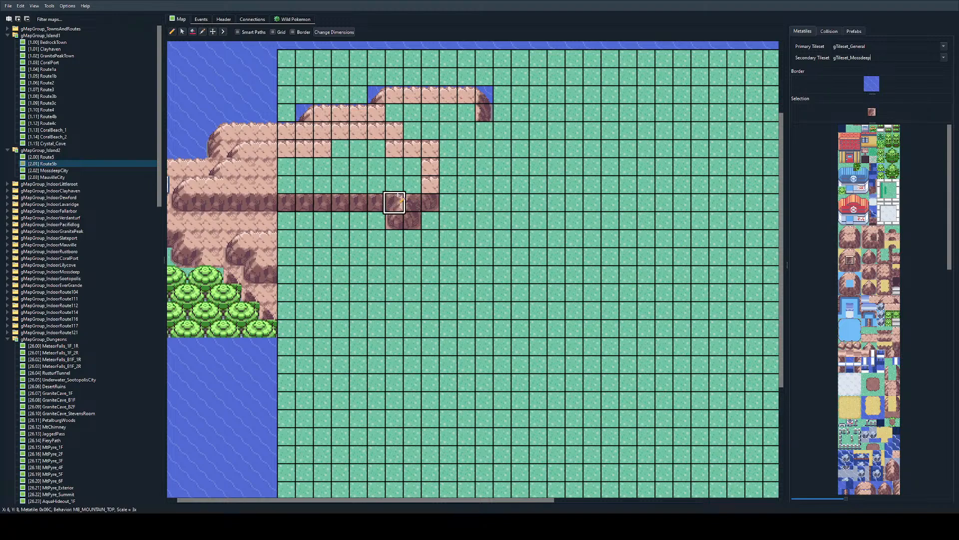
Step: Paint the lower tier's right cliff side along X 8 from Y 7 up to Y 5 and finish it with a top-right corner
left_click(880, 236)
left_click(432, 185)
left_click_drag(432, 184, 431, 149)
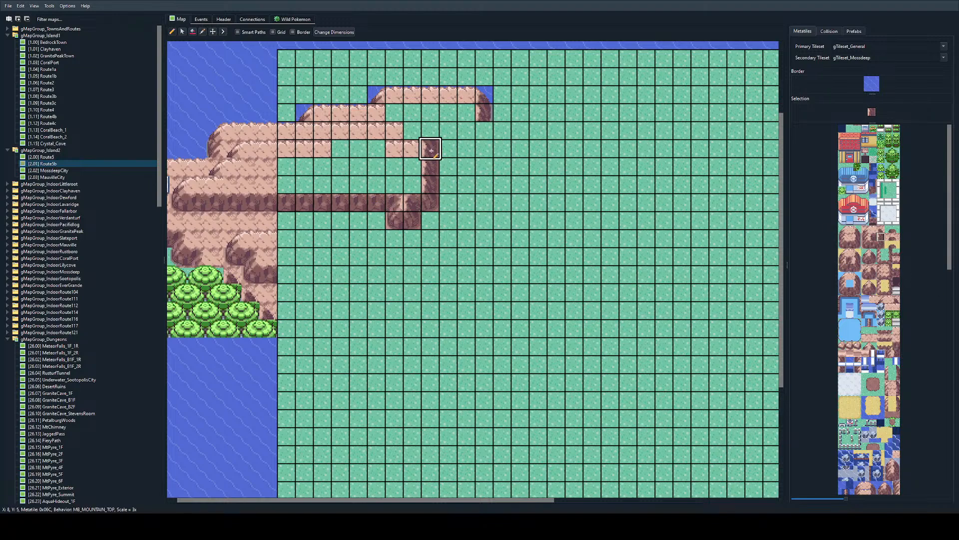
left_click(887, 229)
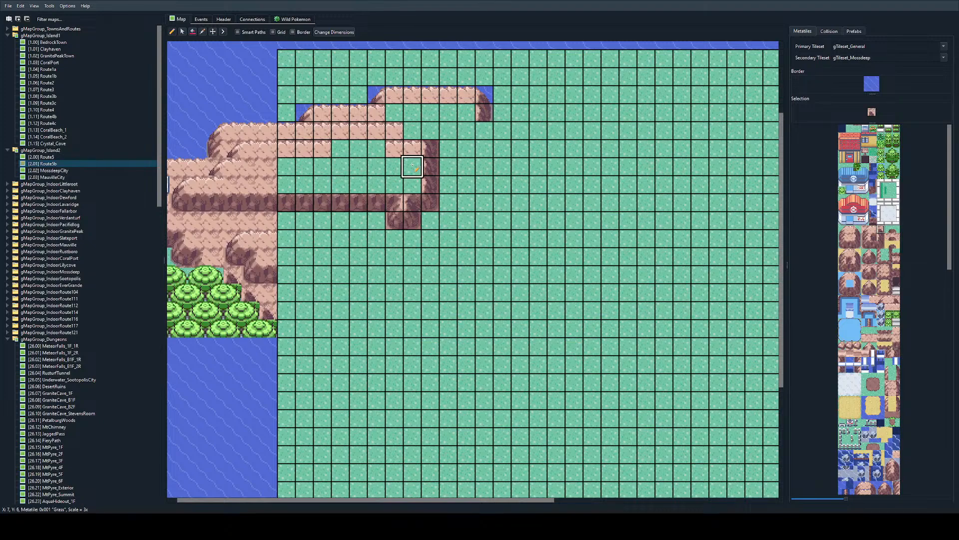
left_click(429, 148)
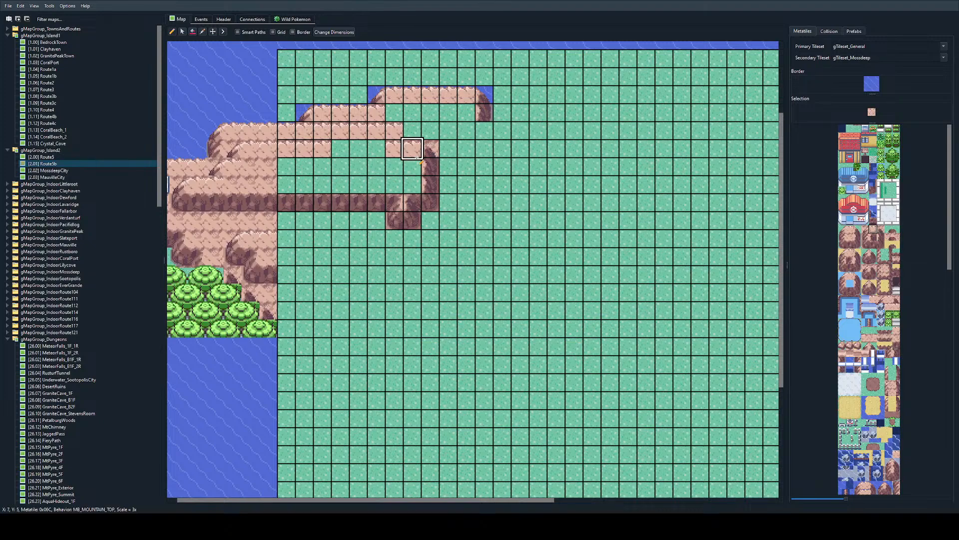
Step: Add a right corner at X 6, Y 4 and a left corner at X 2, Y 4, with plain mountain top at X 6, Y 5
left_click_drag(881, 232, 881, 237)
left_click(394, 132)
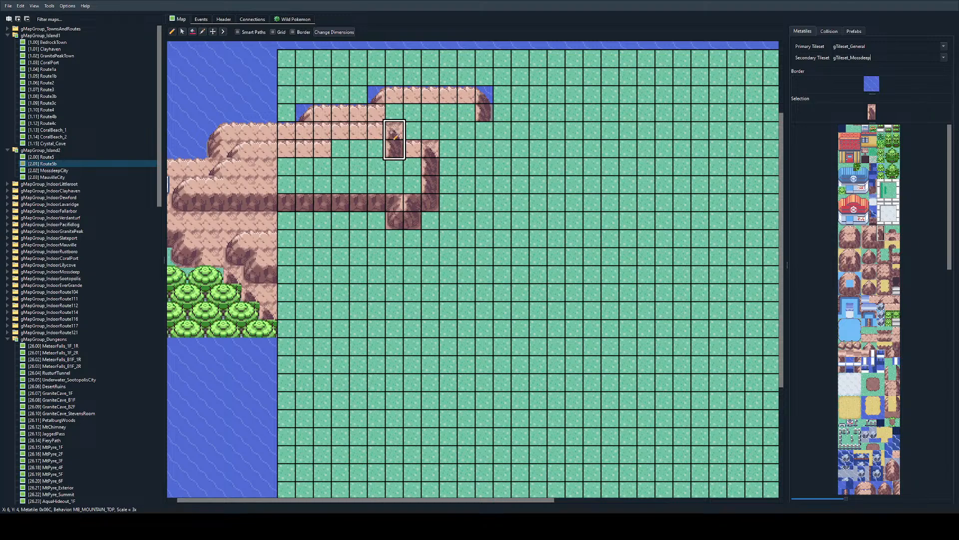
right_click(411, 168)
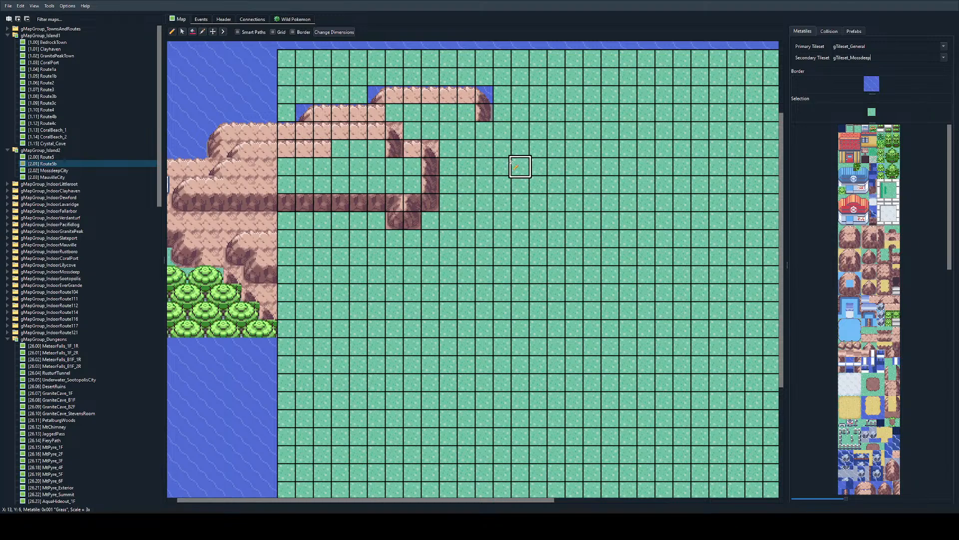
left_click(866, 229)
left_click(322, 132)
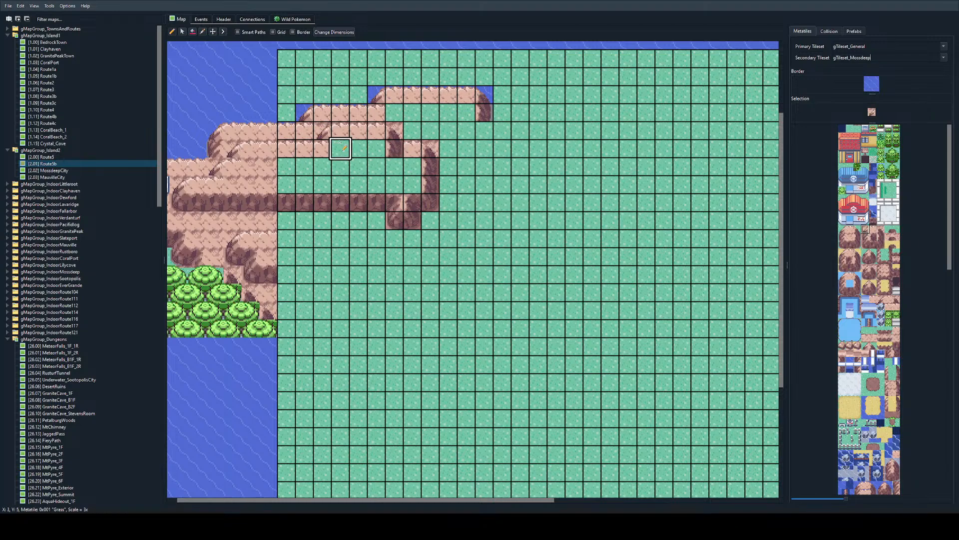
left_click(873, 229)
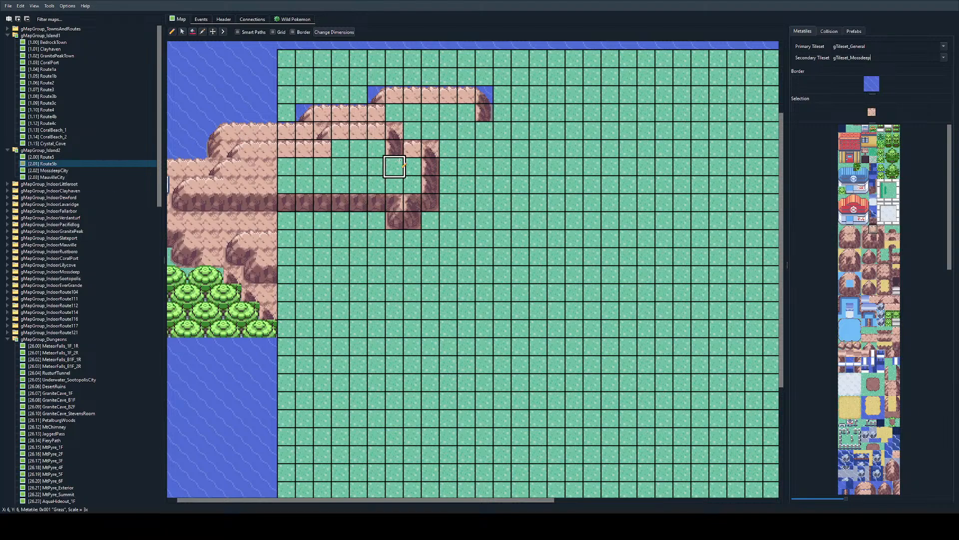
left_click(394, 148)
Step: Bucket-fill the grass enclosed by the lower tier with the mountain-top tile
left_click(850, 237)
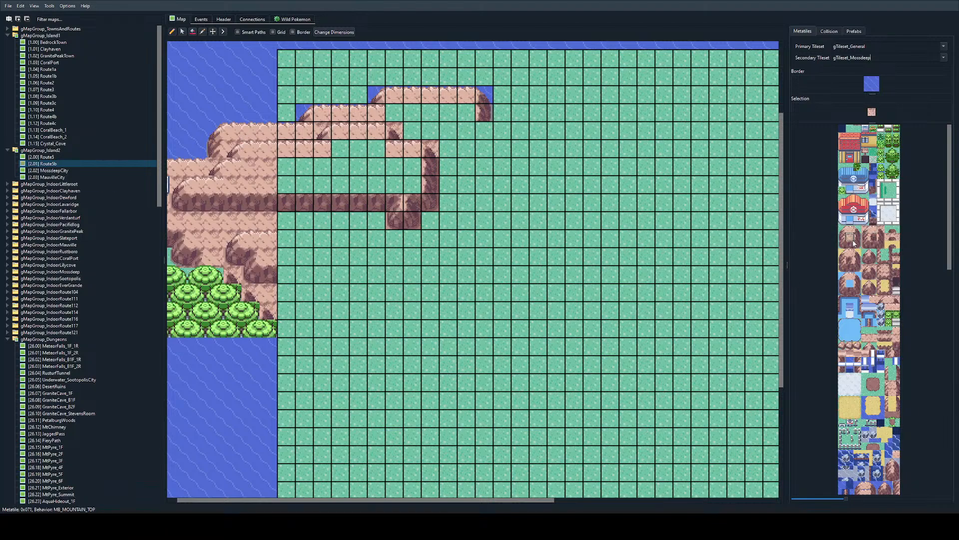
left_click(194, 32)
left_click(358, 165)
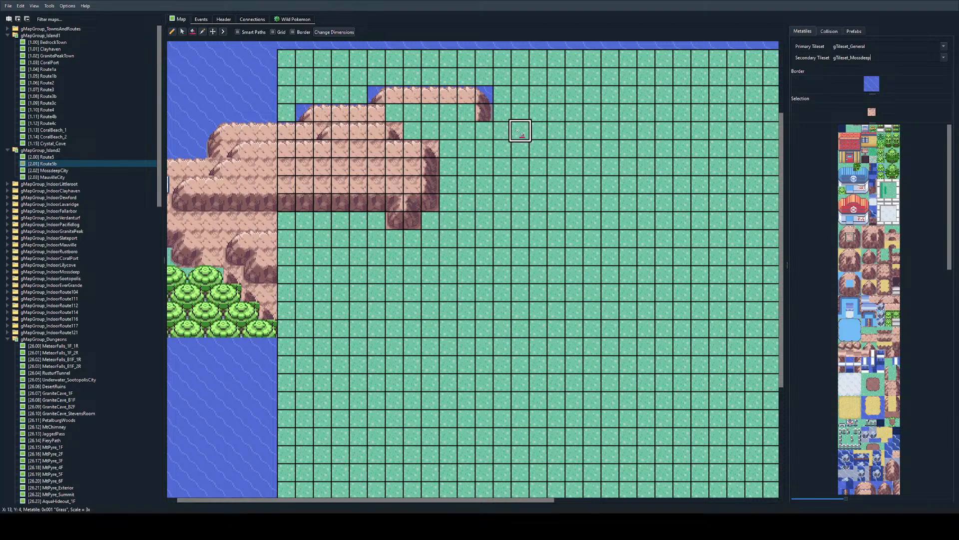
Step: Open the Route114 map from gMapGroup_TownsAndRoutes and examine how its tiered mountains are built
double_click(40, 28)
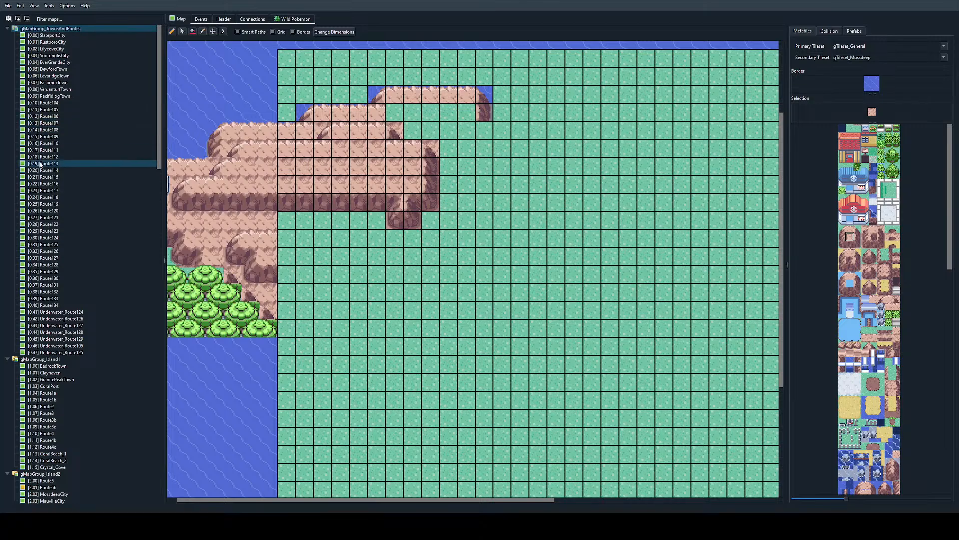
double_click(43, 171)
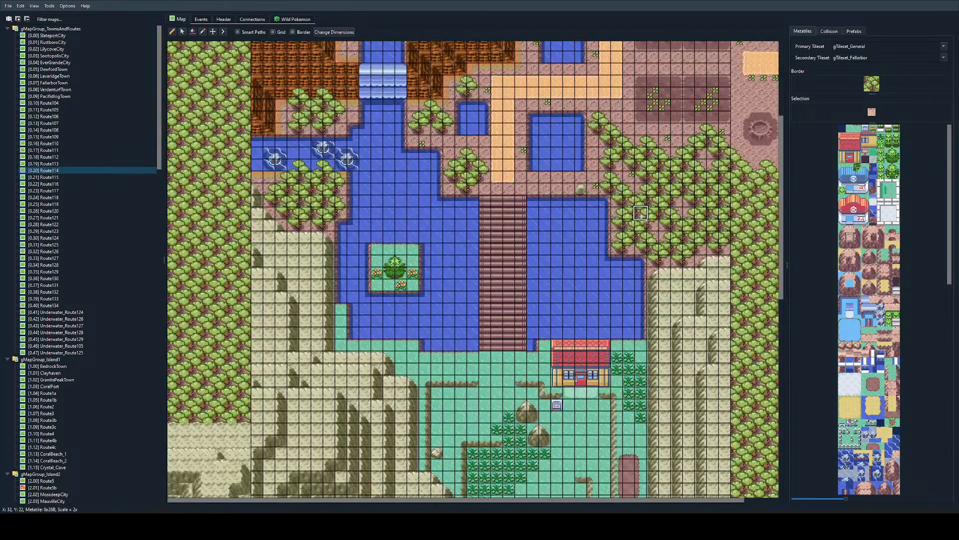
scroll(620, 219, "up", 2, "ctrl")
scroll(562, 228, "left", 2)
scroll(568, 229, "right", 3)
scroll(625, 241, "down", 1, "ctrl")
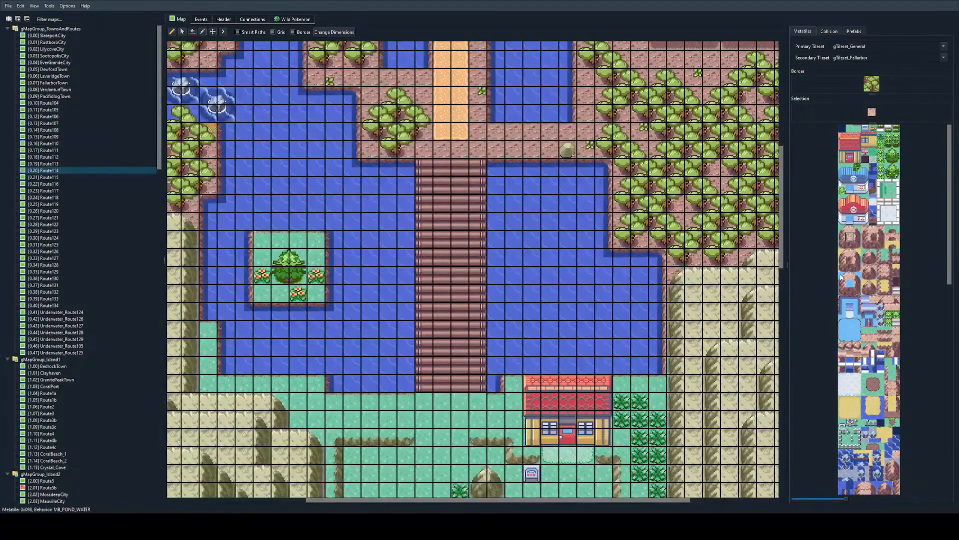
left_click(851, 234)
scroll(407, 297, "down", 5)
scroll(410, 245, "left", 3)
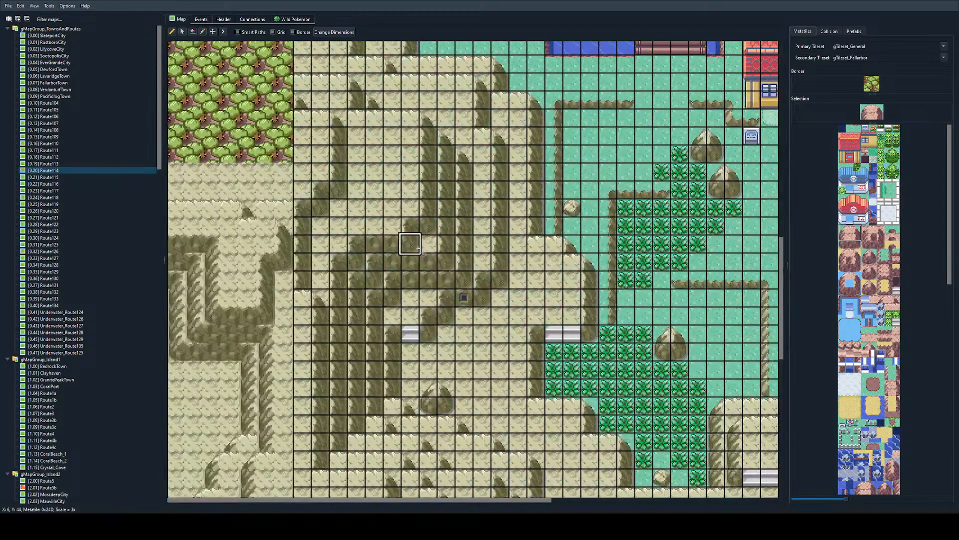
Step: Try a cave entrance tile in Route114's cliff wall above the single-tile stairs and undo the placement
left_click_drag(896, 275, 896, 283)
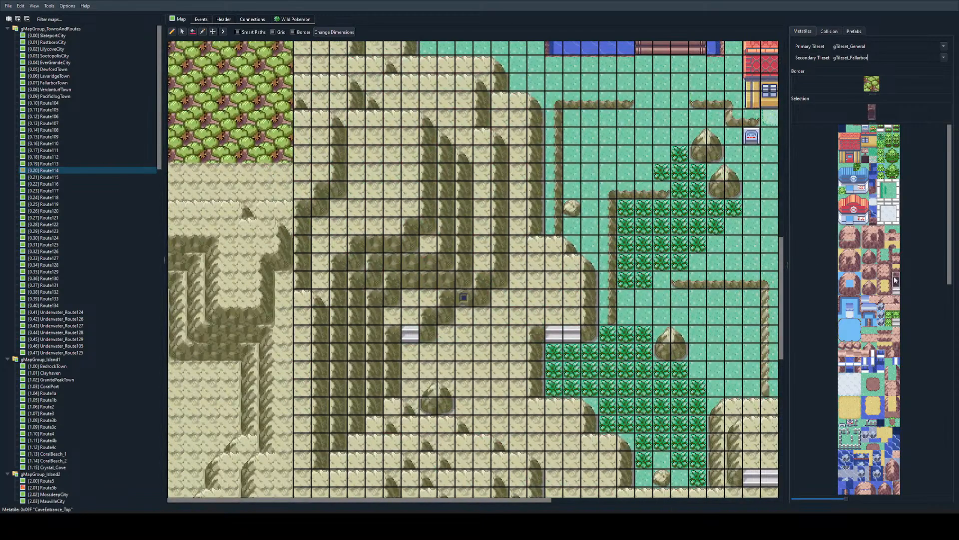
scroll(863, 359, "down", 3)
scroll(863, 359, "down", 5)
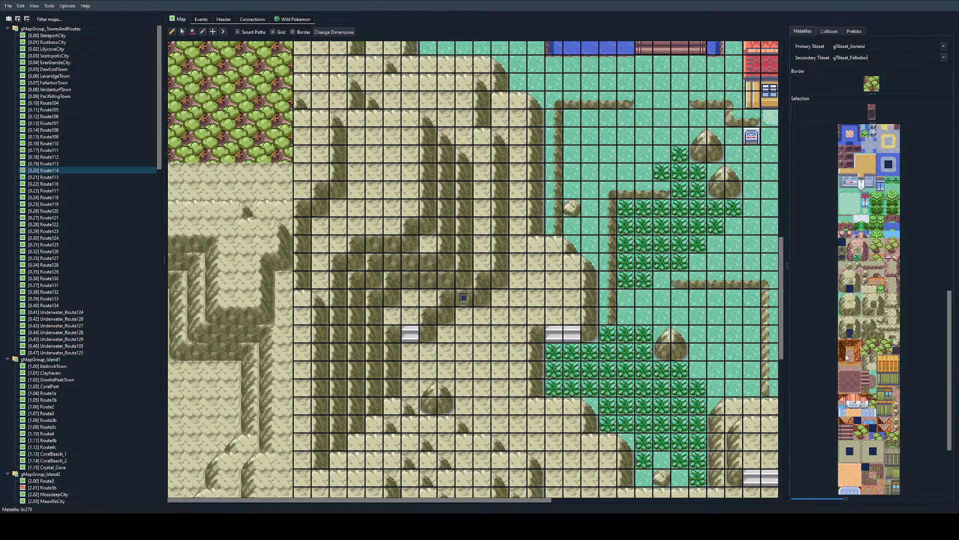
left_click_drag(853, 329, 853, 337)
left_click(410, 263)
scroll(412, 272, "up", 1, "ctrl")
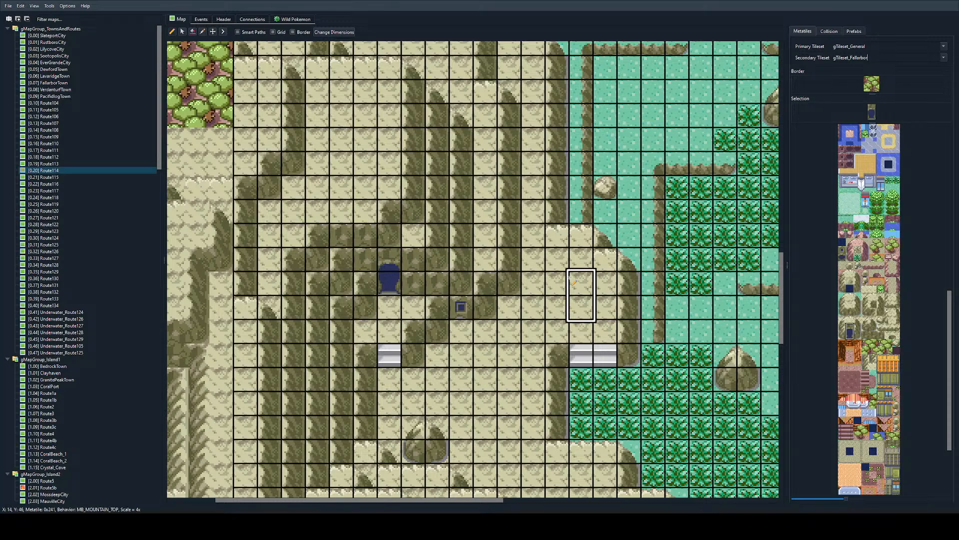
key("ctrl+z")
Step: Return to the Route5b map and pick the mountain-top edge tile that borders water from its tileset
scroll(650, 219, "down", 4, "ctrl")
scroll(685, 201, "up", 1, "ctrl")
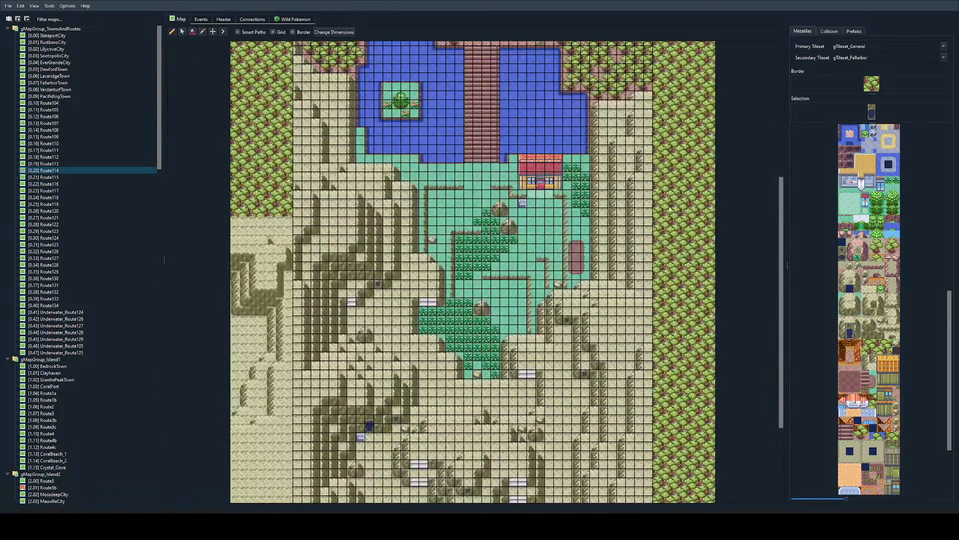
scroll(69, 363, "down", 5)
left_click(44, 386)
scroll(380, 209, "up", 2, "ctrl")
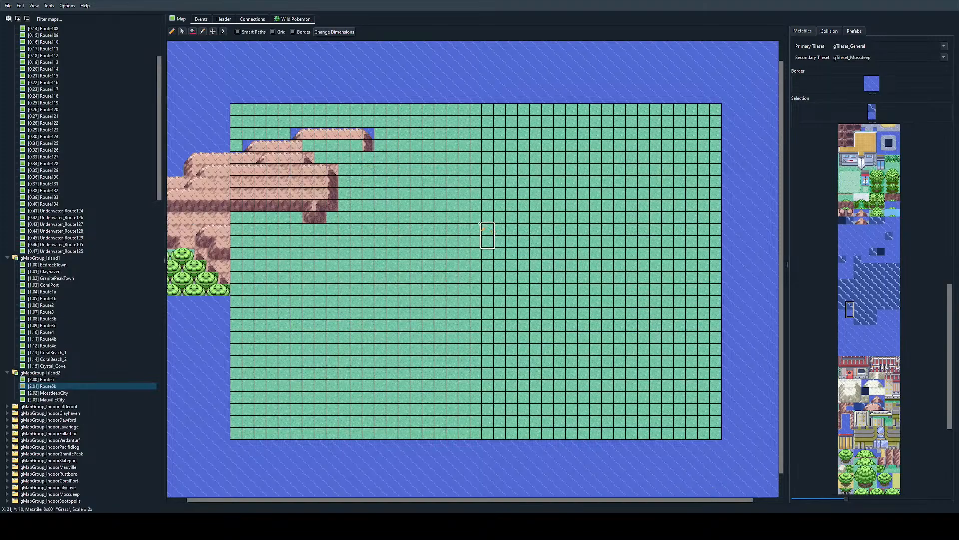
scroll(377, 207, "up", 1, "ctrl")
scroll(406, 172, "up", 2)
scroll(437, 175, "right", 1)
scroll(437, 200, "down", 1, "ctrl")
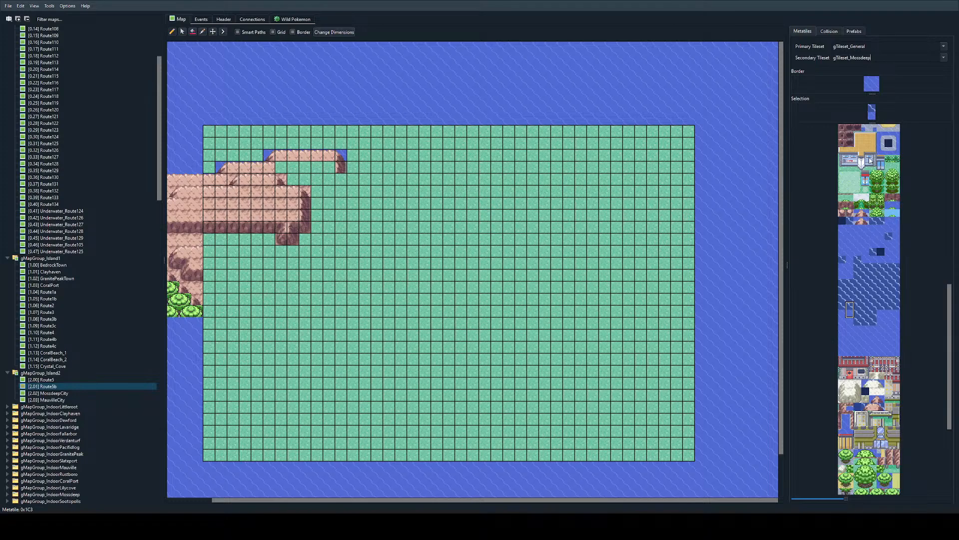
scroll(876, 154, "up", 5)
scroll(875, 155, "down", 10)
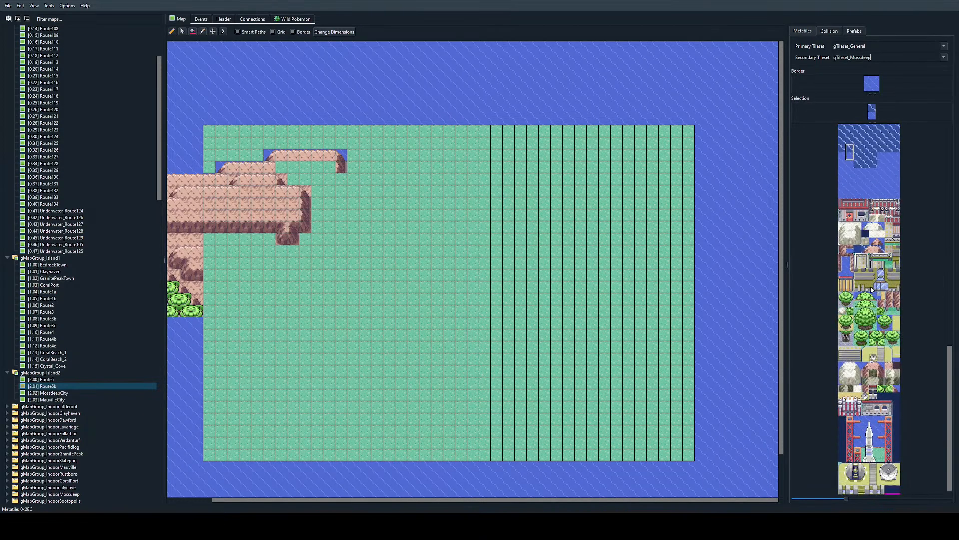
scroll(872, 289, "up", 8)
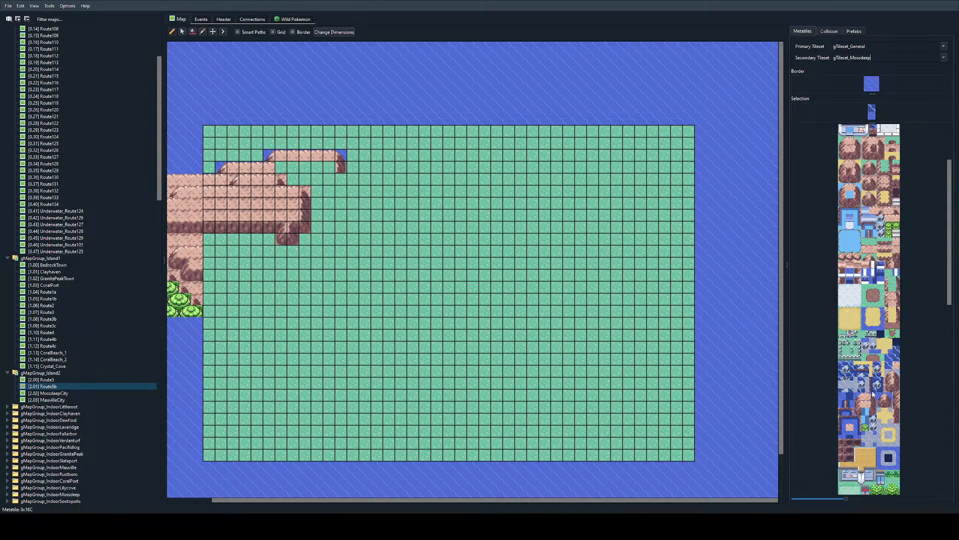
left_click(866, 396)
scroll(386, 154, "up", 2, "ctrl")
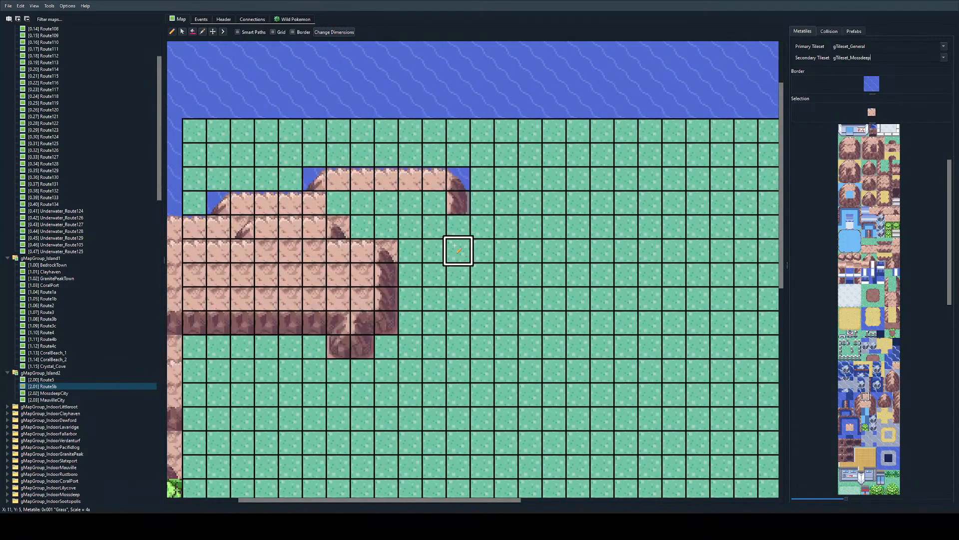
scroll(462, 228, "down", 2, "ctrl")
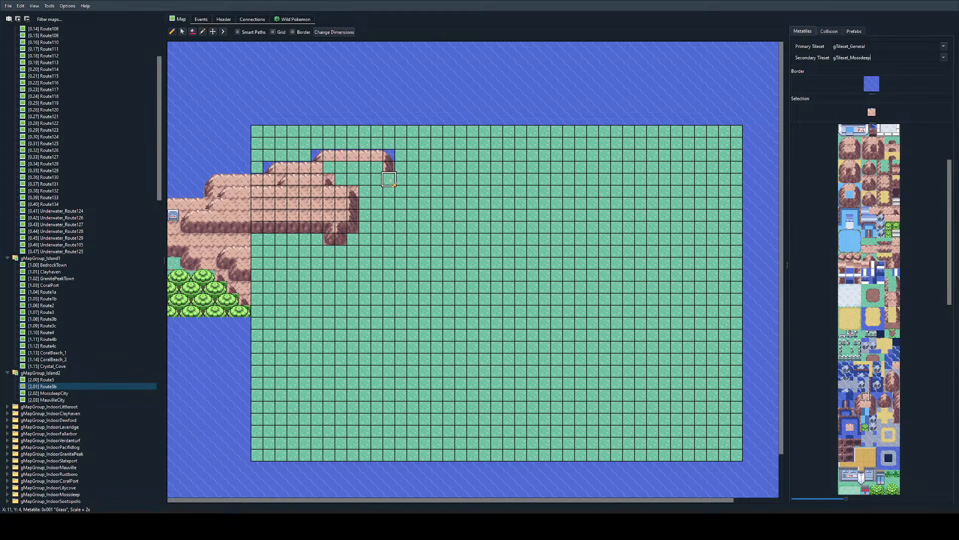
mouse_move(389, 180)
left_mouse_down()
mouse_move(476, 215)
mouse_move(570, 216)
mouse_move(569, 252)
mouse_move(520, 332)
mouse_move(484, 264)
mouse_move(413, 251)
left_mouse_up()
key("ctrl+z")
mouse_move(389, 180)
left_mouse_down()
mouse_move(429, 205)
mouse_move(582, 214)
mouse_move(577, 288)
left_mouse_up()
key("ctrl+z")
Step: Paint the mountain's winding coastline from X 11, Y 4 east to X 31, back west, and down to X 8, Y 27
mouse_move(389, 180)
left_mouse_down()
mouse_move(427, 206)
mouse_move(518, 201)
mouse_move(628, 227)
mouse_move(522, 270)
mouse_move(455, 262)
mouse_move(400, 276)
mouse_move(431, 315)
mouse_move(354, 452)
left_mouse_up()
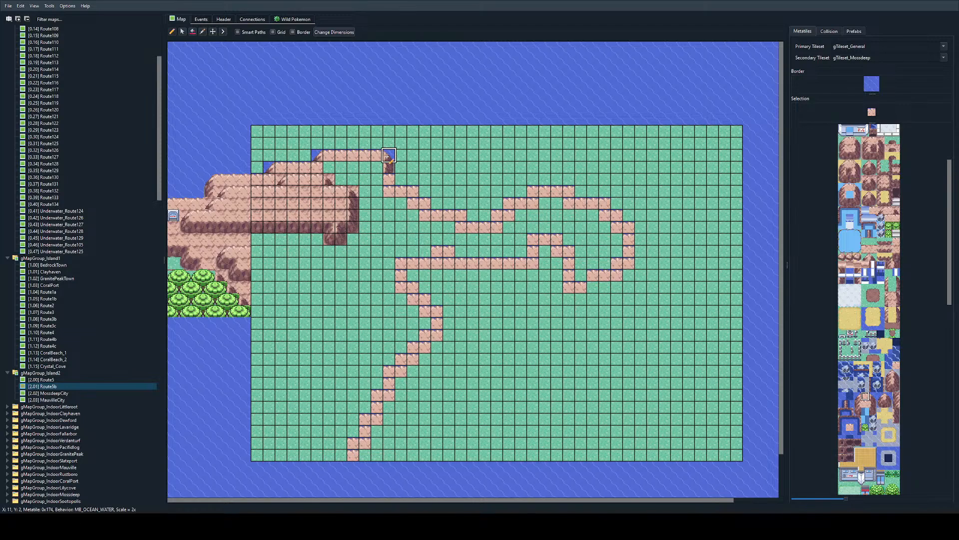
Step: Place top-right water corners on each descending step of the northern coastline, from X 13, Y 5 to X 31, Y 8
right_click(388, 156)
left_click(413, 191)
left_click(425, 203)
left_click(461, 215)
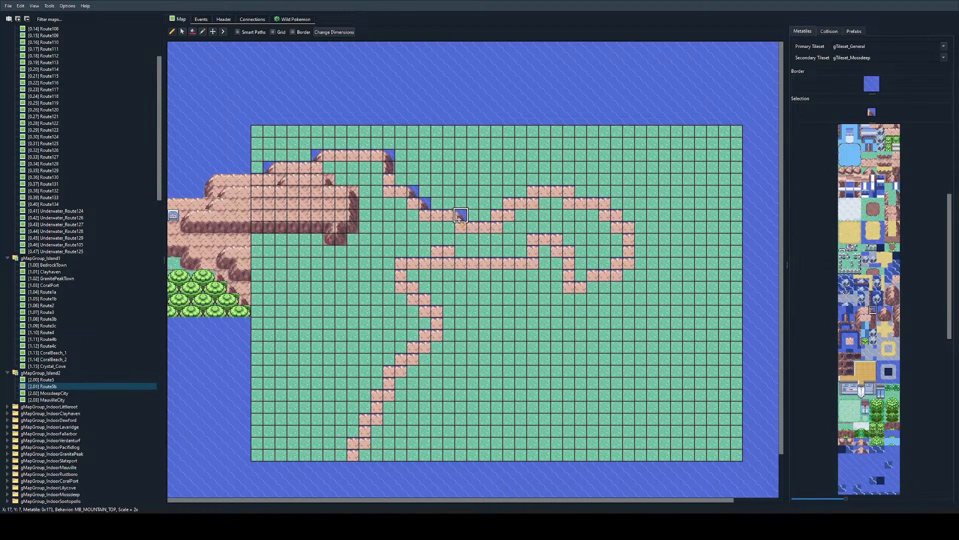
left_click(568, 191)
left_click(605, 203)
left_click(617, 215)
left_click(629, 226)
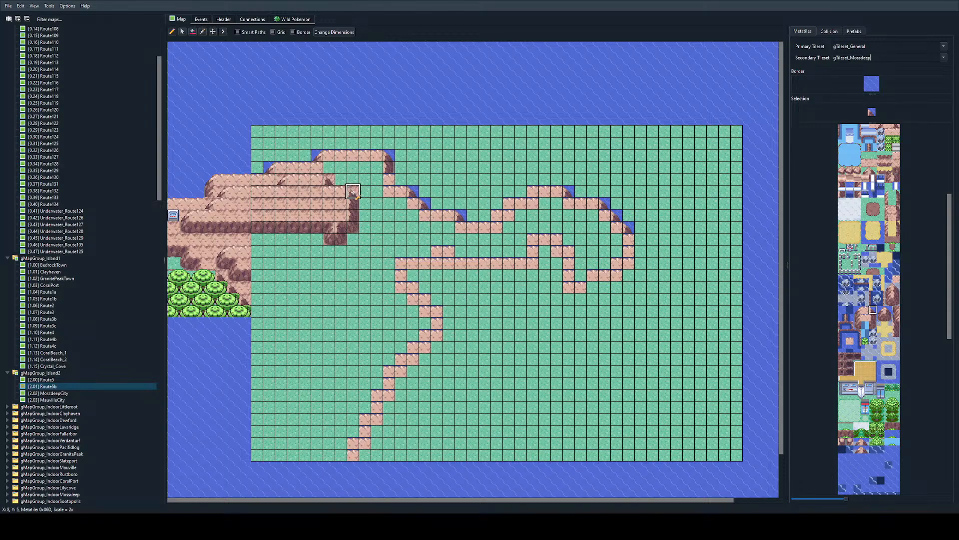
Step: Extend the right cliff side to X 11, Y 4 and add top-left water corners at X 20, Y 7; X 21, Y 6; and X 23, Y 5
right_click(389, 167)
left_click(389, 179)
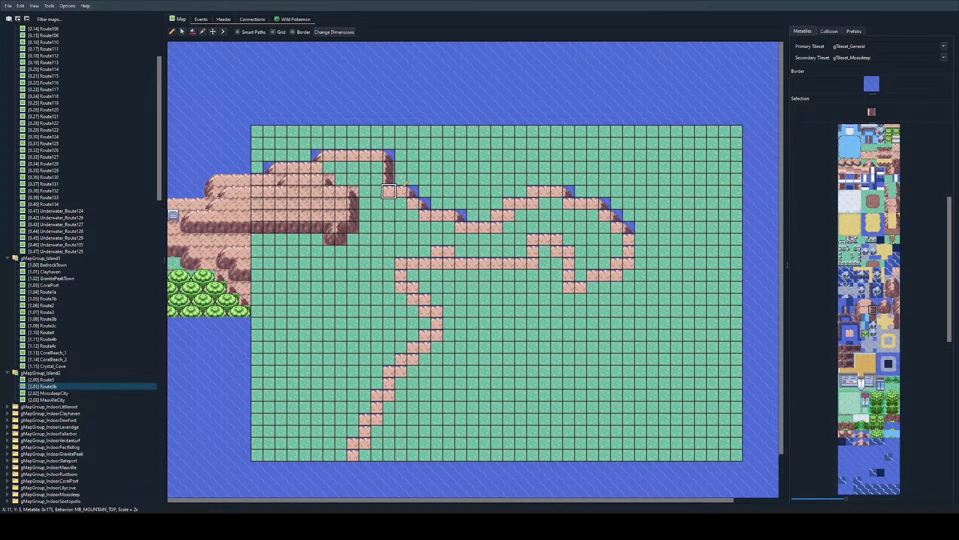
left_click(858, 302)
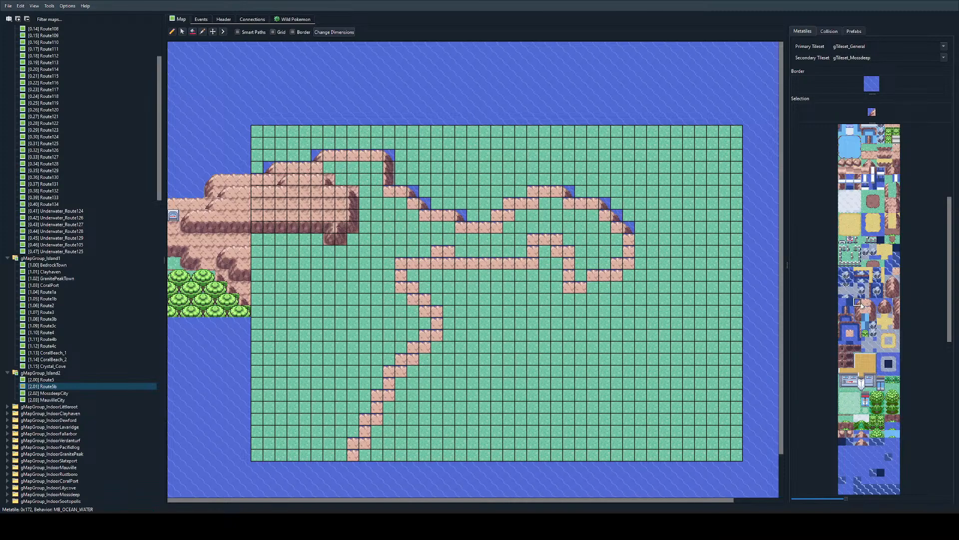
left_click(498, 215)
left_click(533, 190)
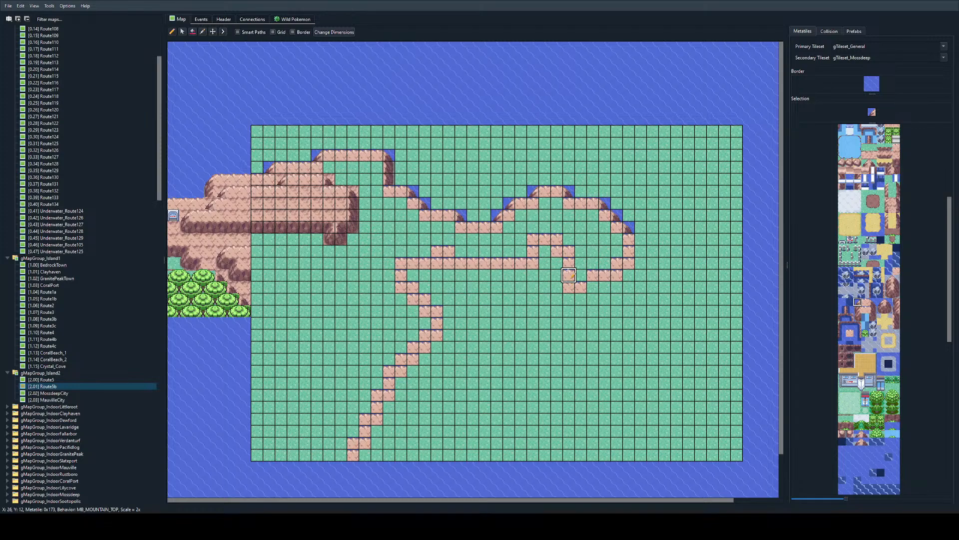
Step: Bucket-fill the grass enclosed by the new coastline with the plain mountain-top tile
right_click(306, 168)
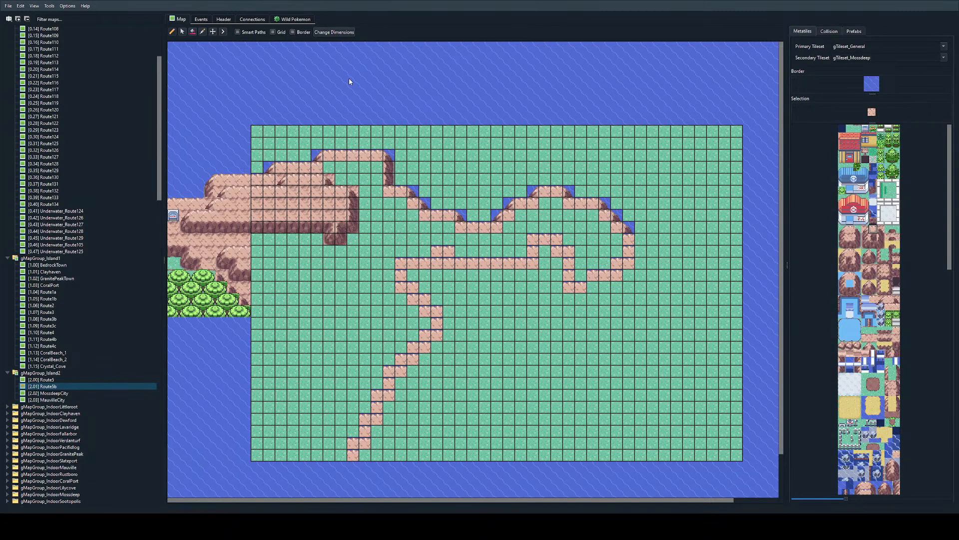
left_click(194, 32)
left_click(318, 321)
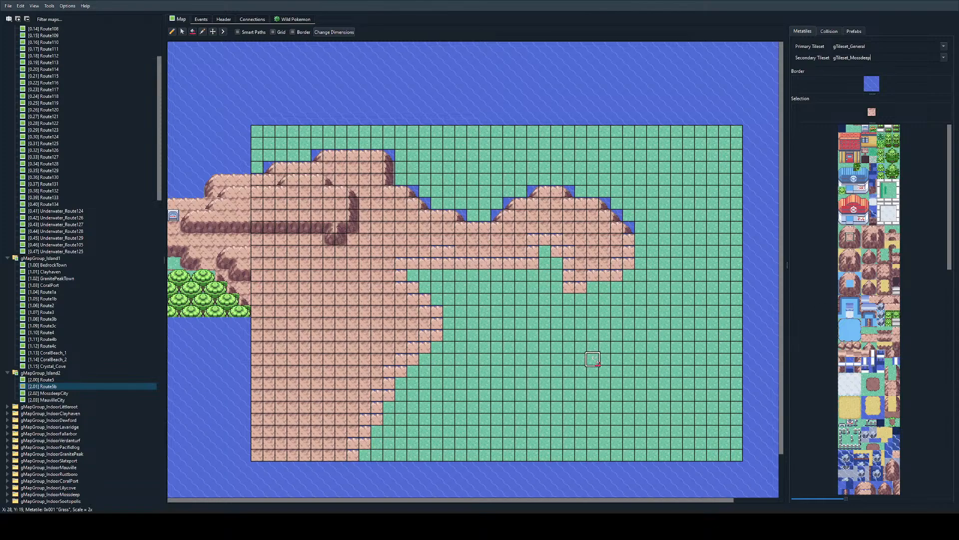
Step: Sample the tree tile from the connected Route5 map and paint a tree row on Route5b at Y 15 from X 0 to X 9
double_click(231, 297)
right_click(695, 323)
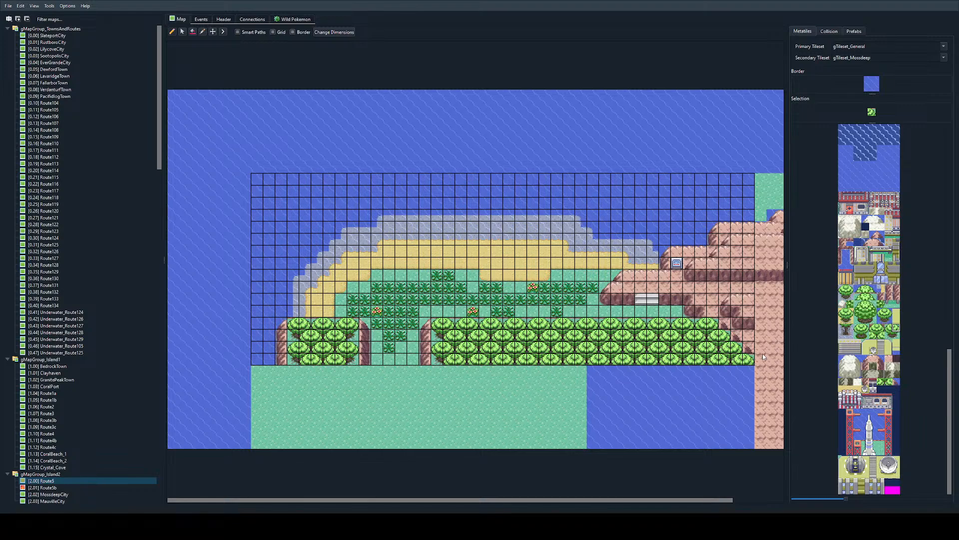
double_click(763, 356)
scroll(395, 277, "up", 2, "ctrl")
scroll(406, 261, "right", 2)
scroll(407, 261, "down", 2, "ctrl")
scroll(406, 264, "left", 1)
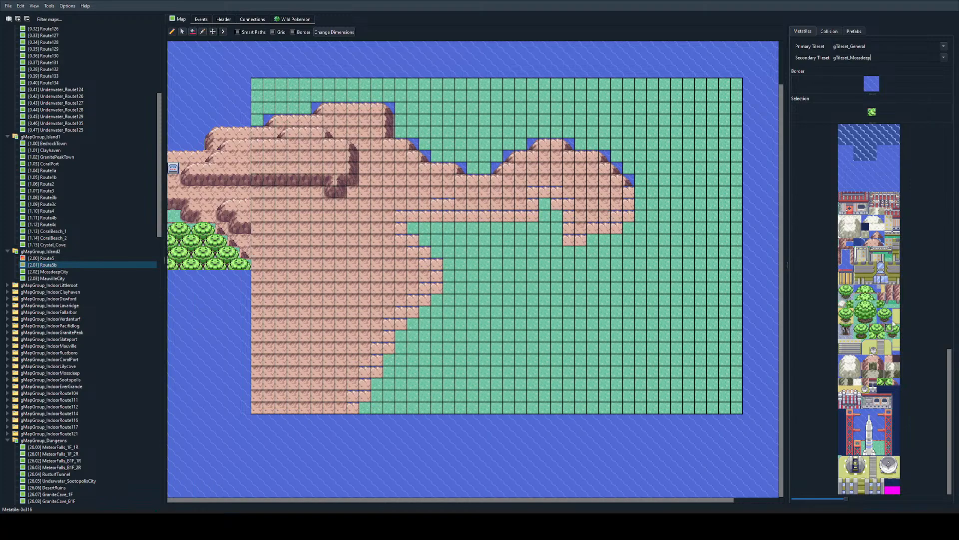
mouse_move(263, 263)
left_mouse_down()
mouse_move(375, 264)
mouse_move(256, 254)
mouse_move(360, 263)
left_mouse_up()
key("ctrl+z")
key("ctrl+z")
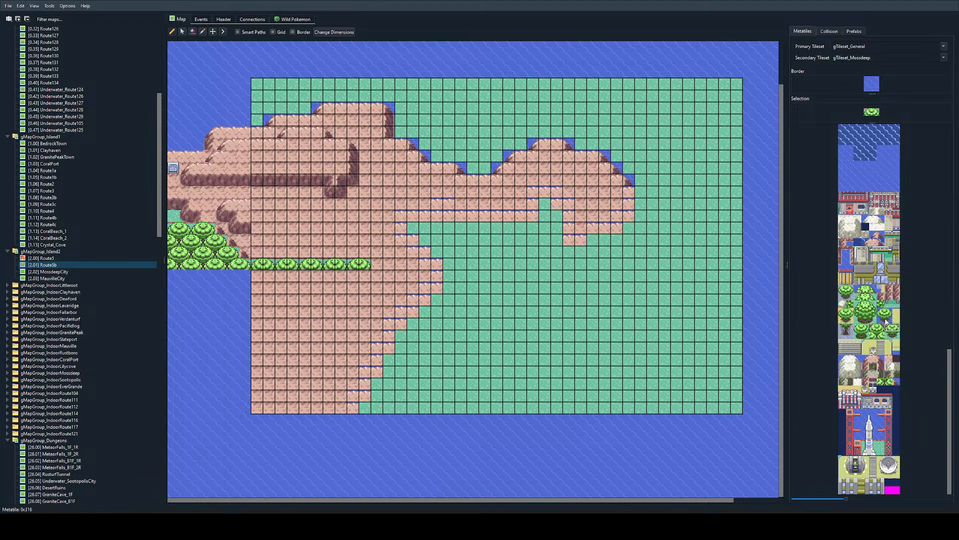
Step: Build a cliff edge beside the tree row down X 10 from Y 15 to Y 17, with a face along Y 17 west to X 7
right_click(353, 140)
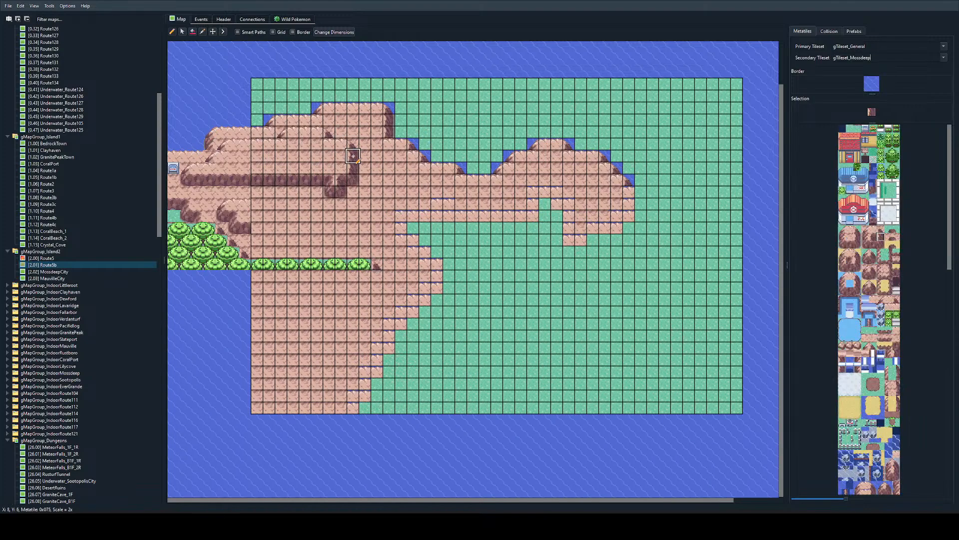
left_click(378, 278)
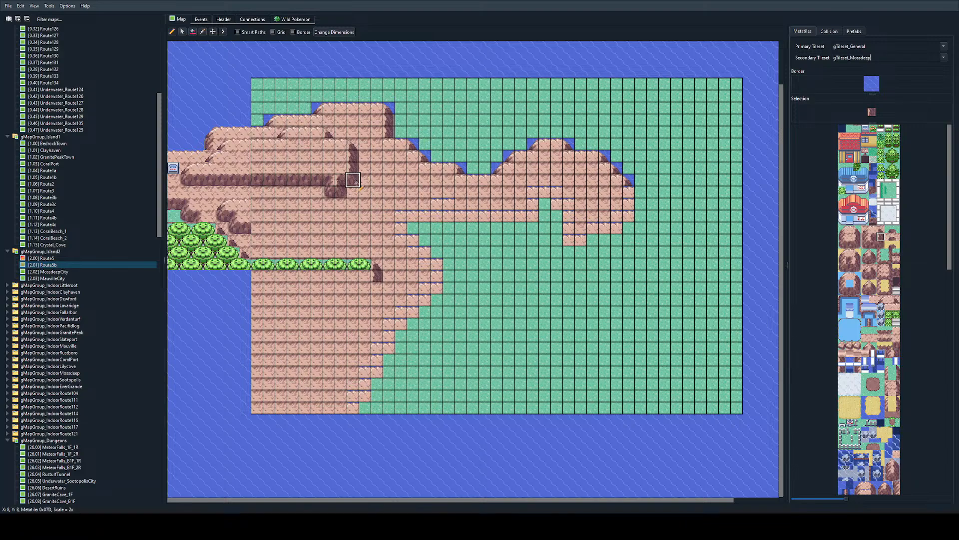
left_click(378, 287)
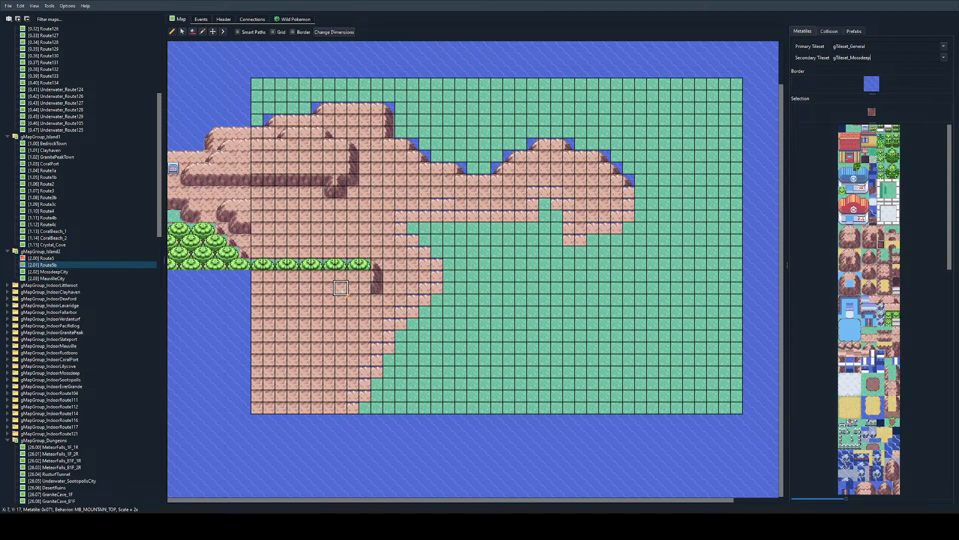
left_click(366, 287)
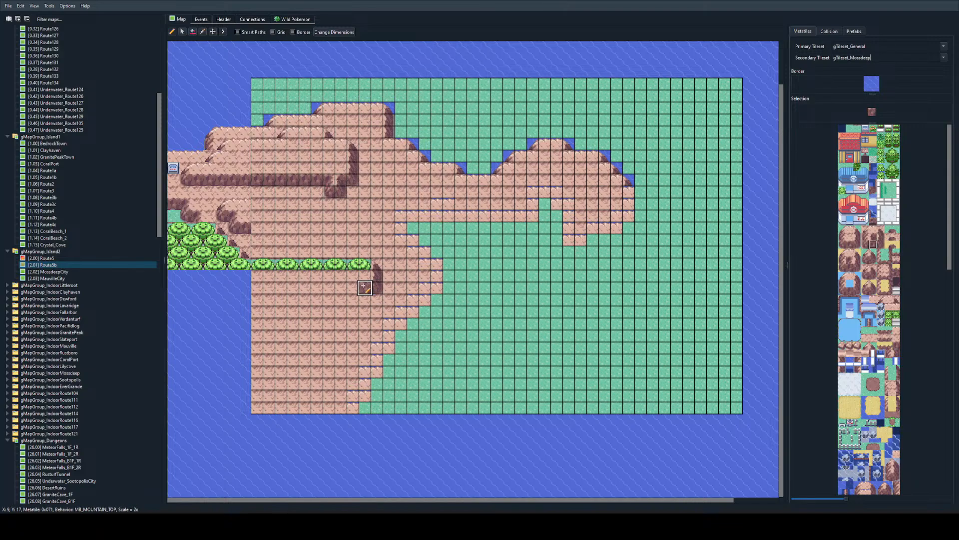
left_click(353, 288)
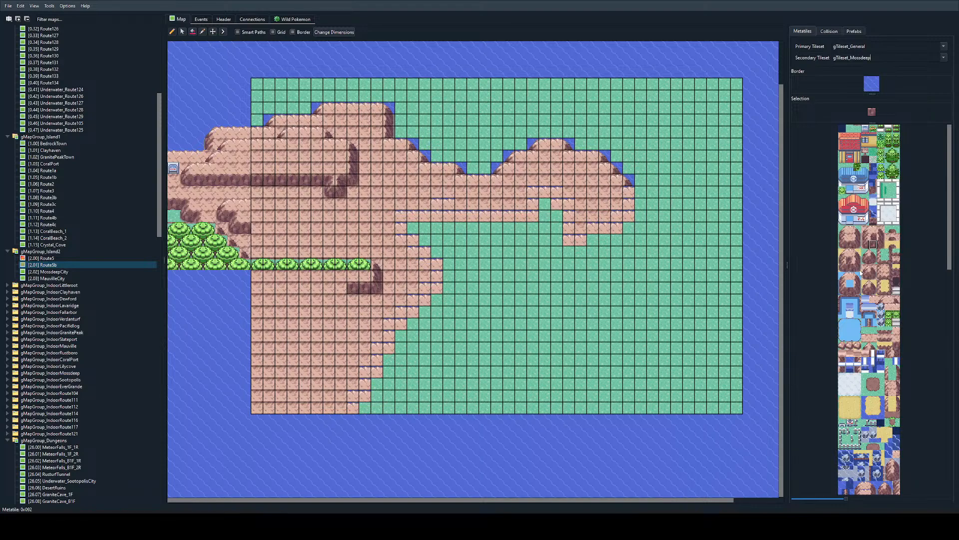
left_click(873, 237)
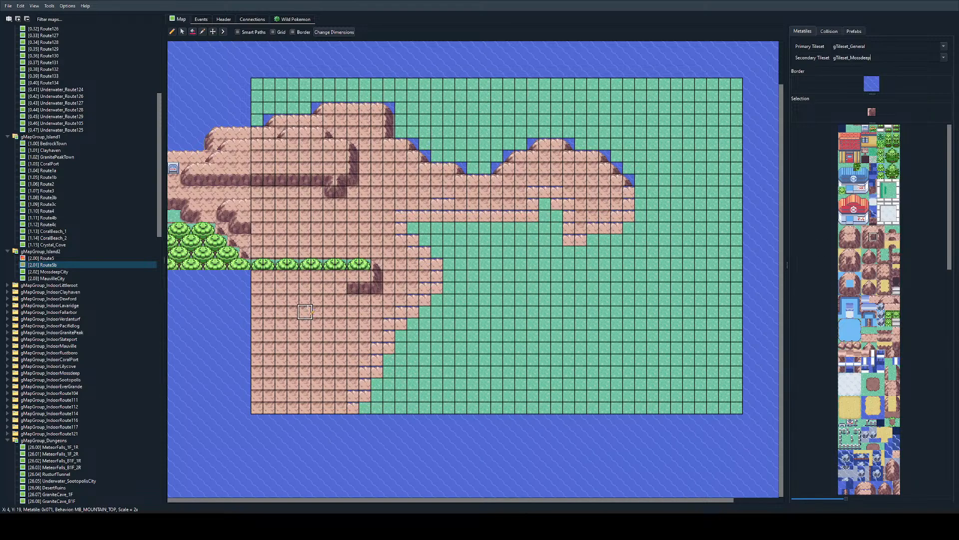
left_click(341, 287)
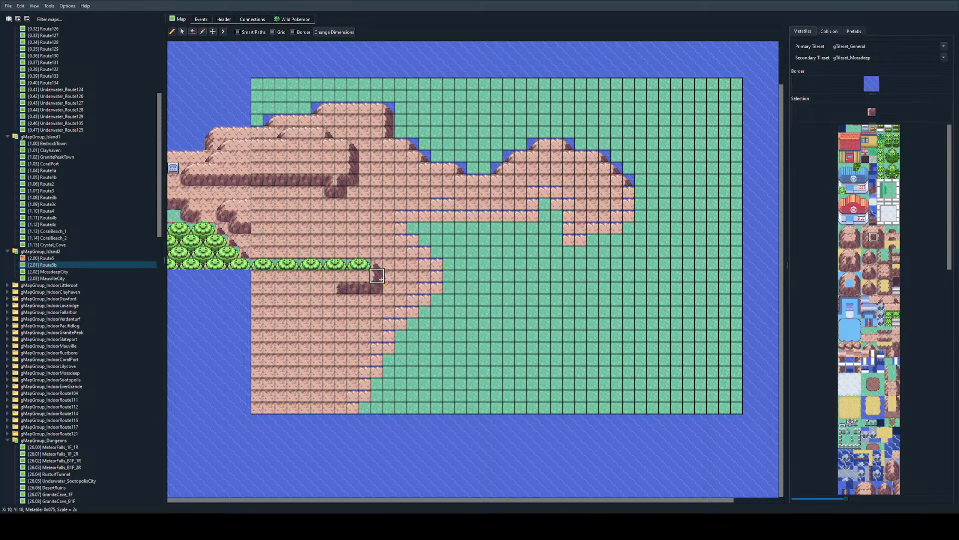
Step: Continue the cliff down X 7 to a corner at Y 19 and paint its face along Y 19 from X 6 to X 3
right_click_drag(379, 277, 379, 287)
right_click(329, 311)
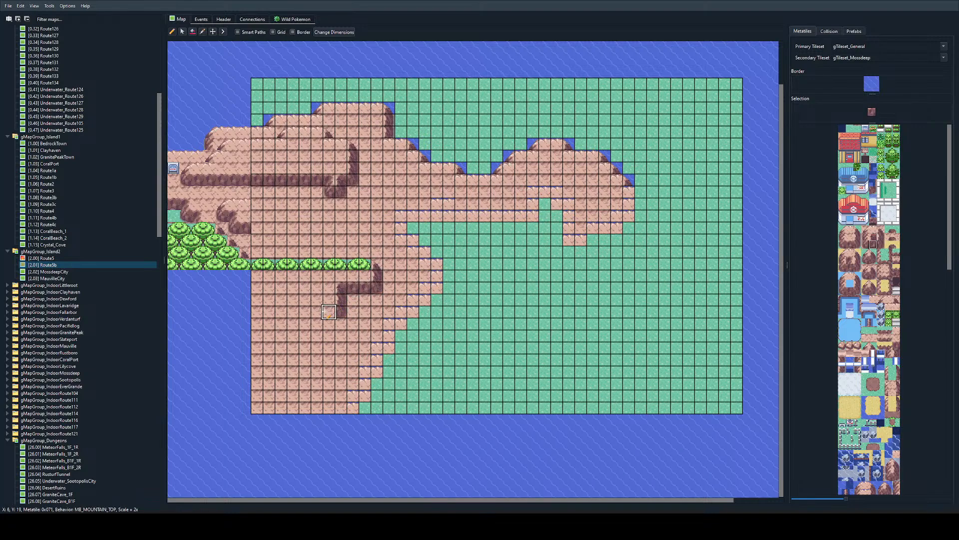
left_click_drag(319, 312, 294, 313)
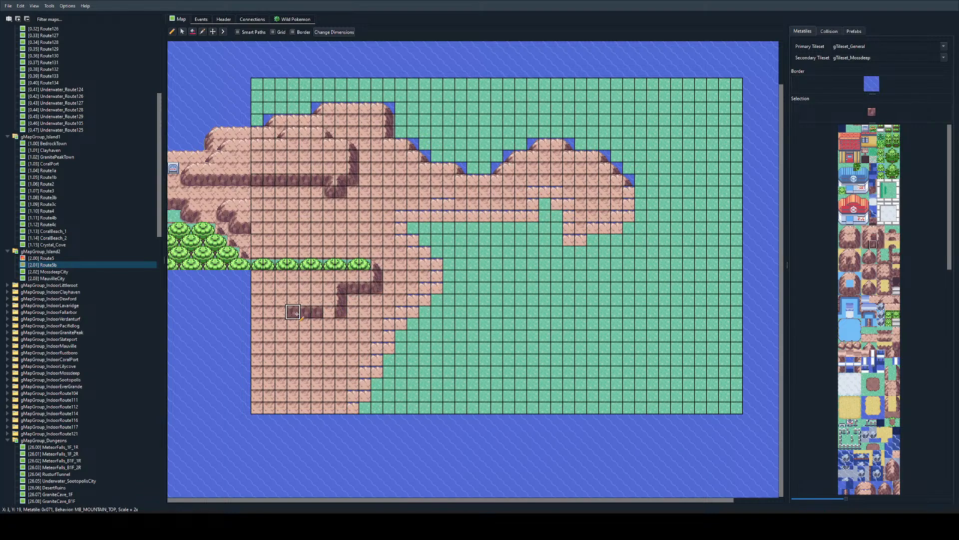
left_click(329, 313)
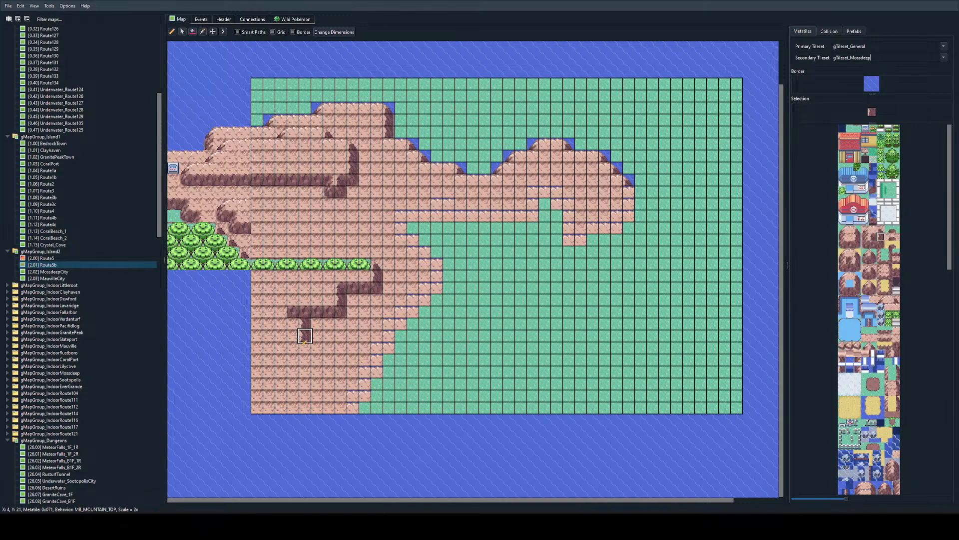
Step: Run the cliff's right side down X 4 to Y 27, with an inner corner at Y 19 and plain mountain top at X 3, Y 19
mouse_move(299, 338)
left_mouse_down()
mouse_move(294, 382)
mouse_move(305, 326)
mouse_move(304, 384)
left_mouse_up()
key("ctrl+z")
right_click(343, 288)
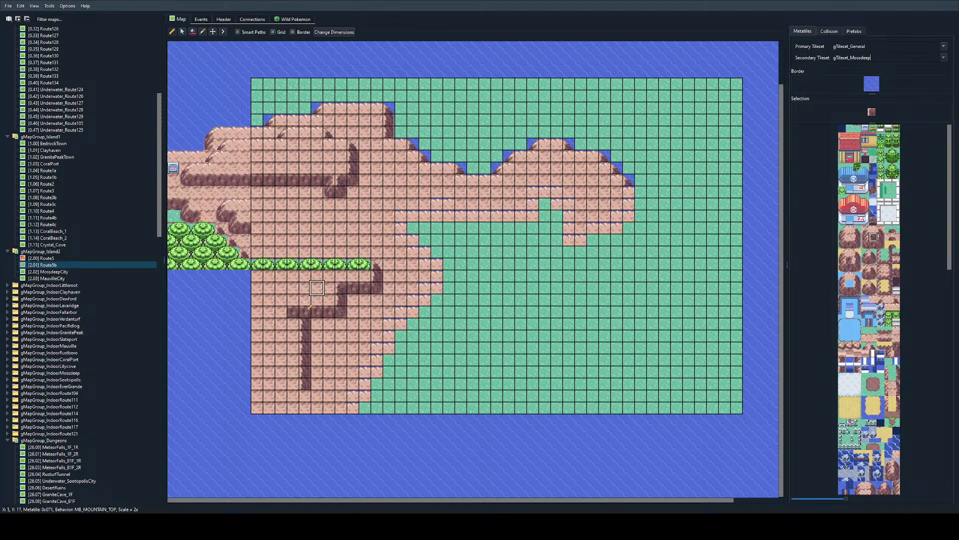
right_click(292, 302)
left_click(290, 311)
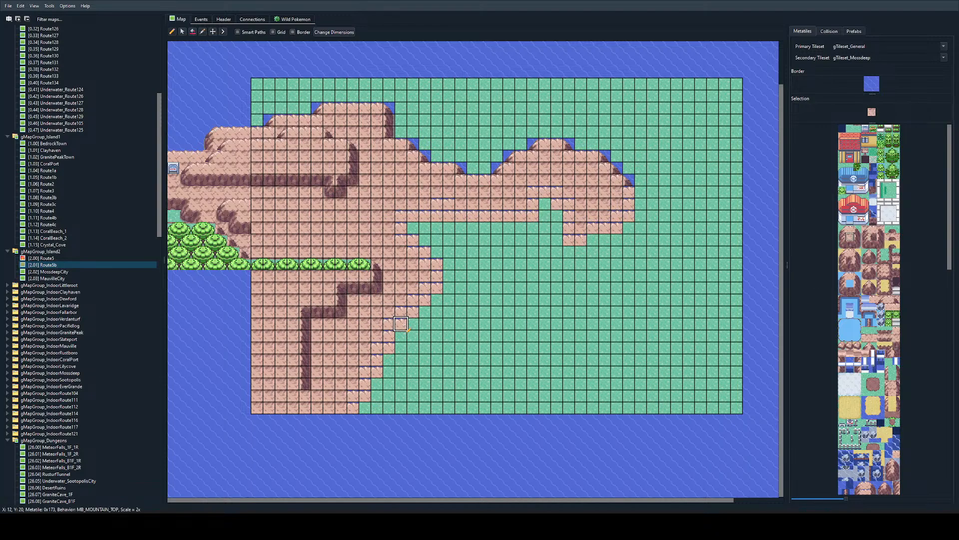
right_click(308, 384)
left_click_drag(309, 393, 307, 404)
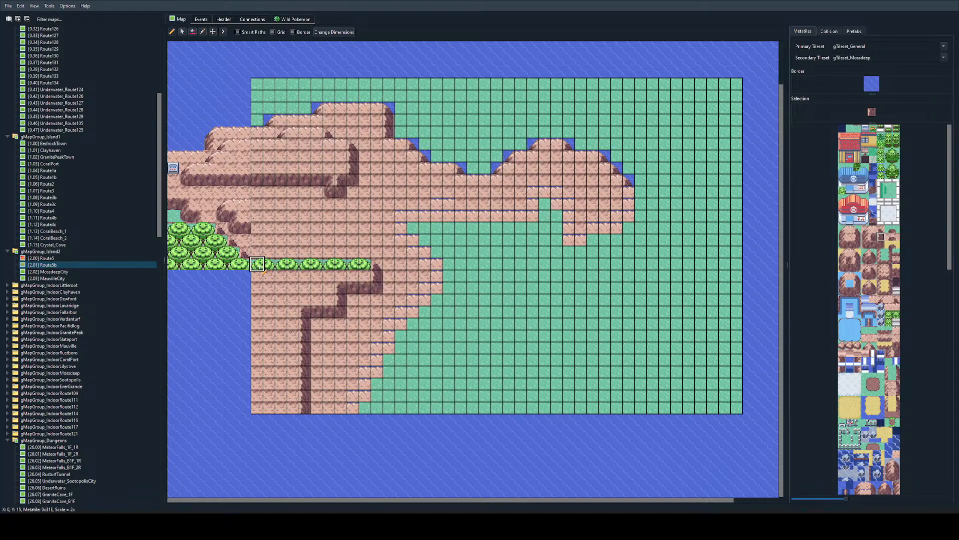
Step: Sample the two-tile tree at X 0, Y 15 and paint a tree row along Y 27 from X 4 to X 29
right_click_drag(261, 269, 273, 268)
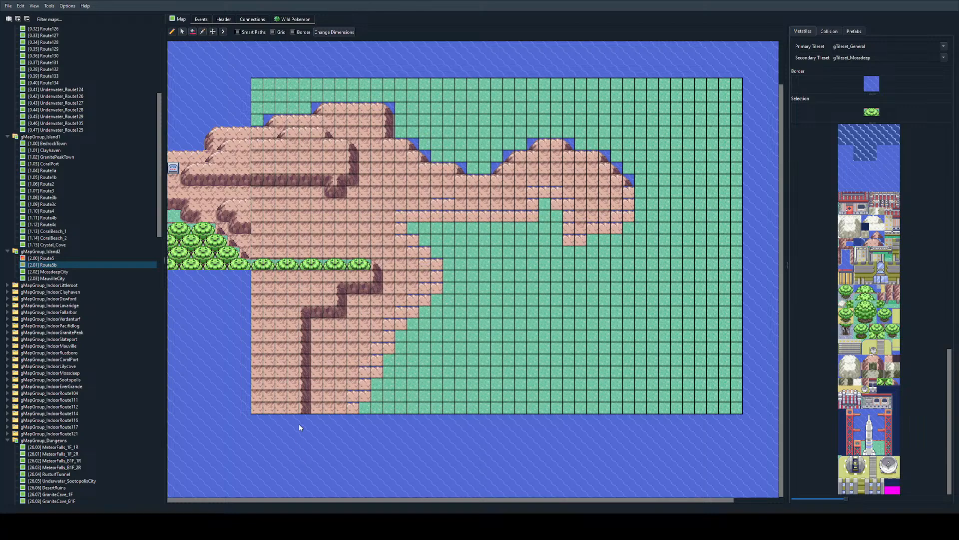
left_click_drag(307, 408, 595, 409)
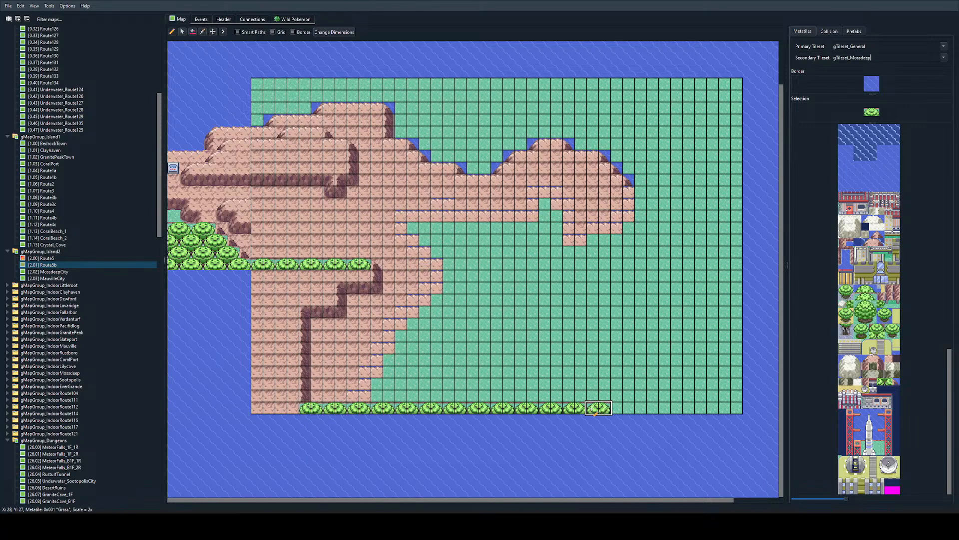
Step: Copy the two-tile cliff top from X 10, Y 15 to X 5, Y 25, and replace the cliff edge at X 4, Y 25 to 26 with plain mountain top
scroll(884, 247, "up", 5)
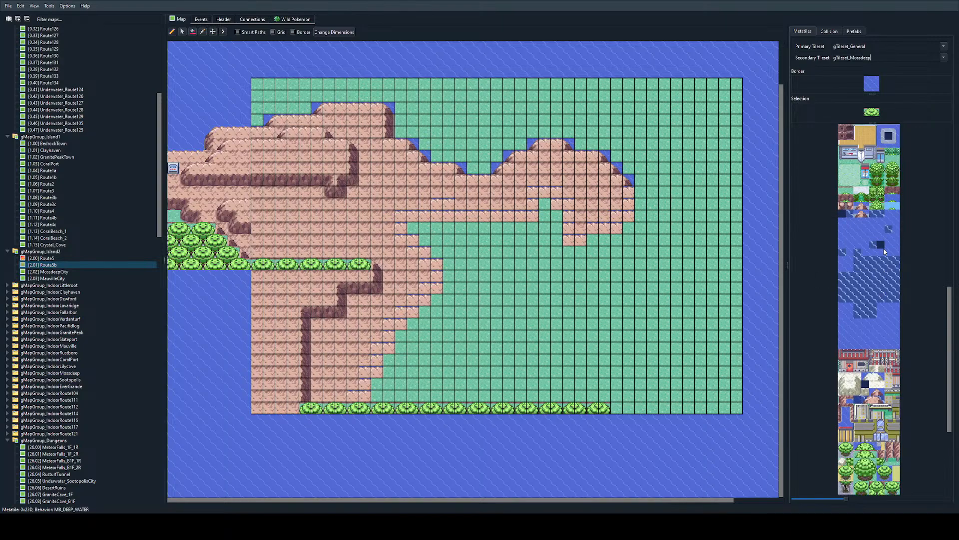
scroll(884, 250, "up", 5)
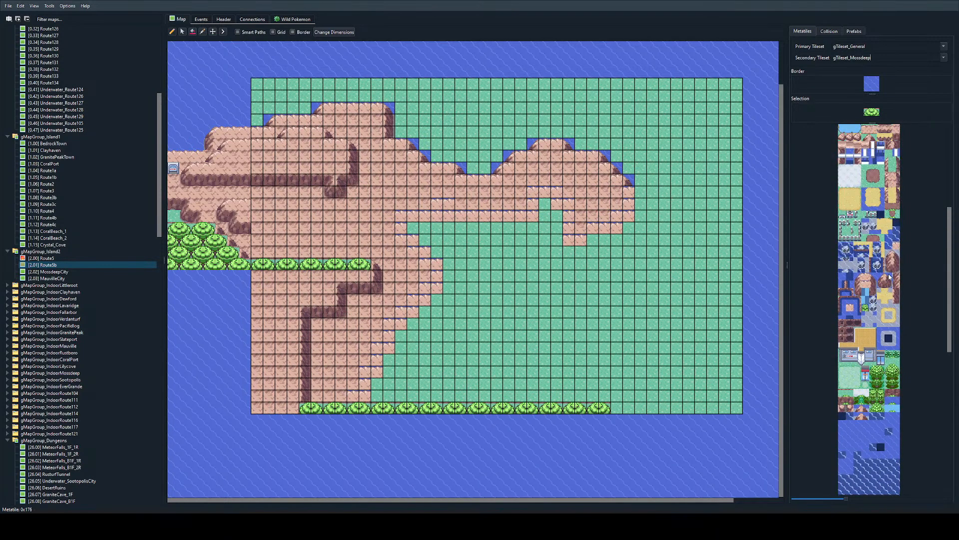
scroll(890, 276, "up", 5)
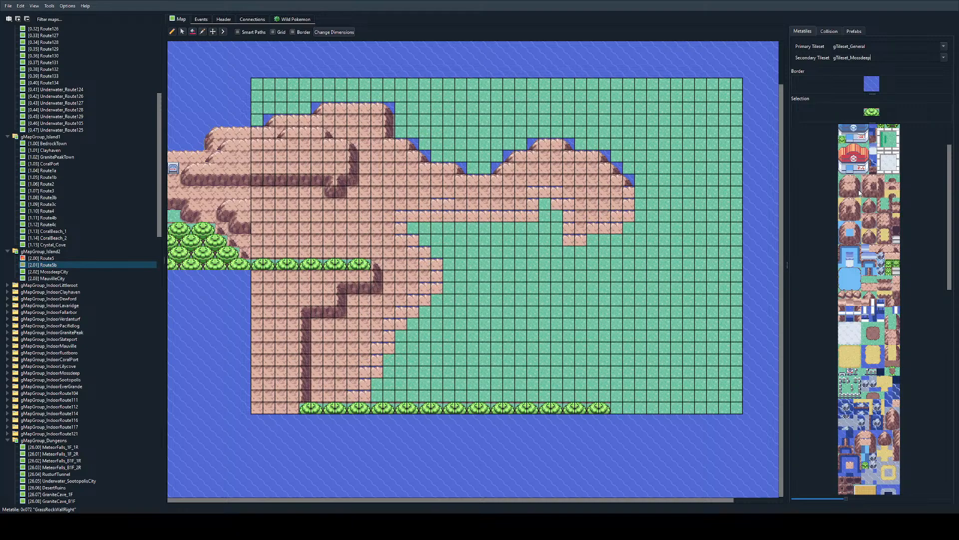
left_click_drag(860, 191, 858, 184)
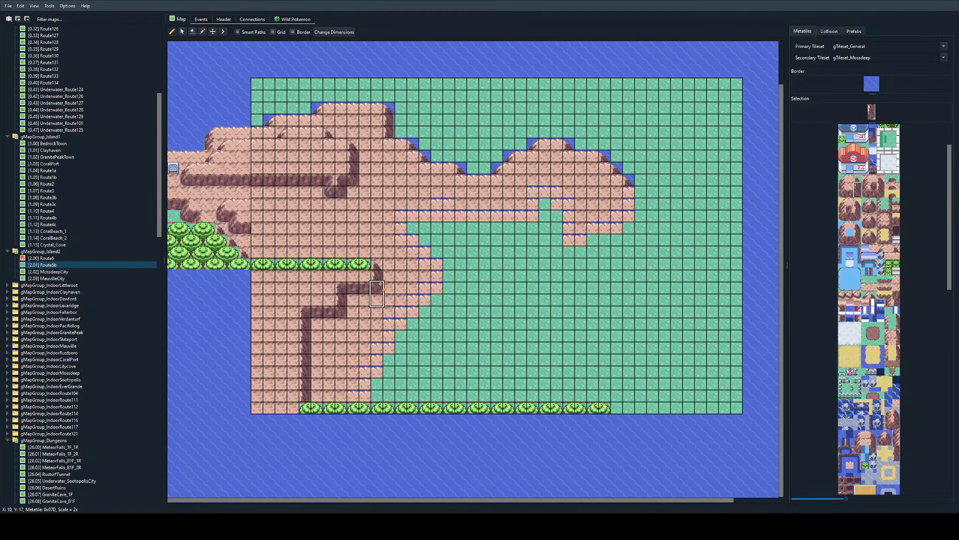
right_click_drag(377, 276, 377, 266)
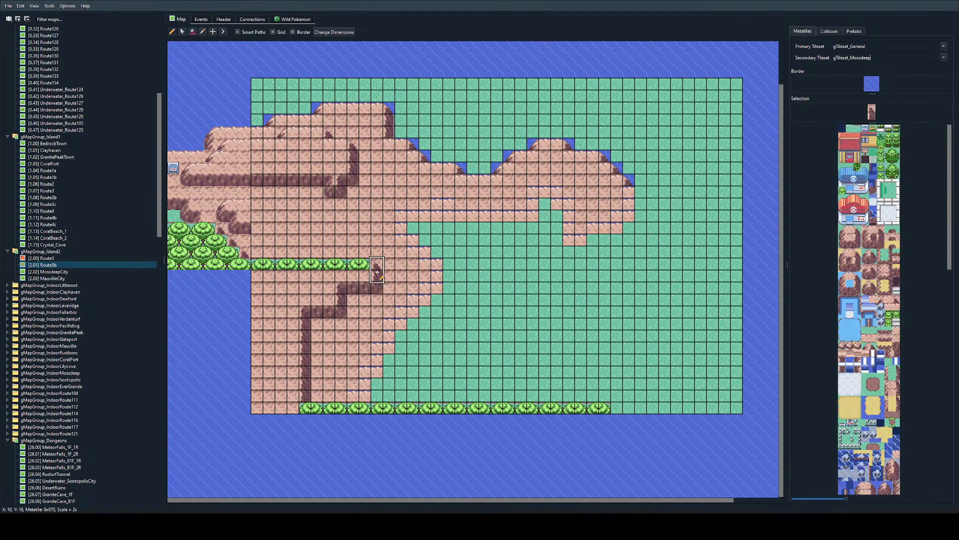
left_click(315, 384)
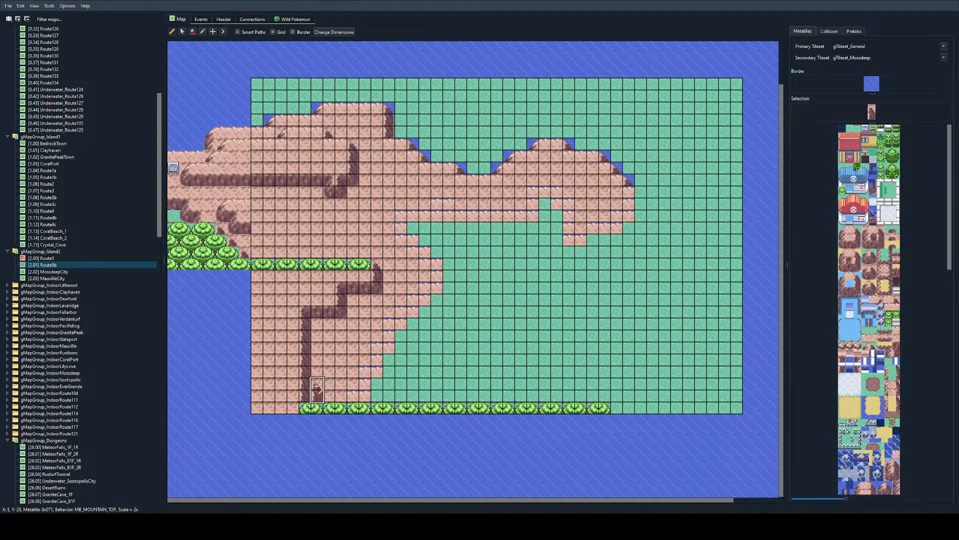
right_click(293, 388)
left_click_drag(304, 384, 305, 393)
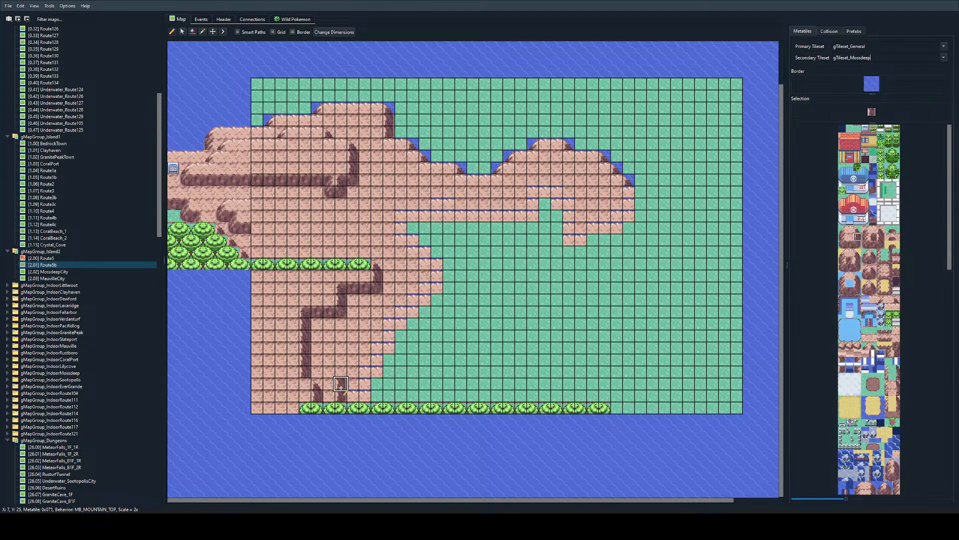
Step: Paint an outer right-side cliff edge stepping from X 7, Y 26 up to X 13, Y 11, and replace the mountain tiles east of it with grass
mouse_move(341, 386)
left_mouse_down()
mouse_move(400, 312)
mouse_move(420, 262)
mouse_move(414, 213)
left_mouse_up()
right_click(461, 289)
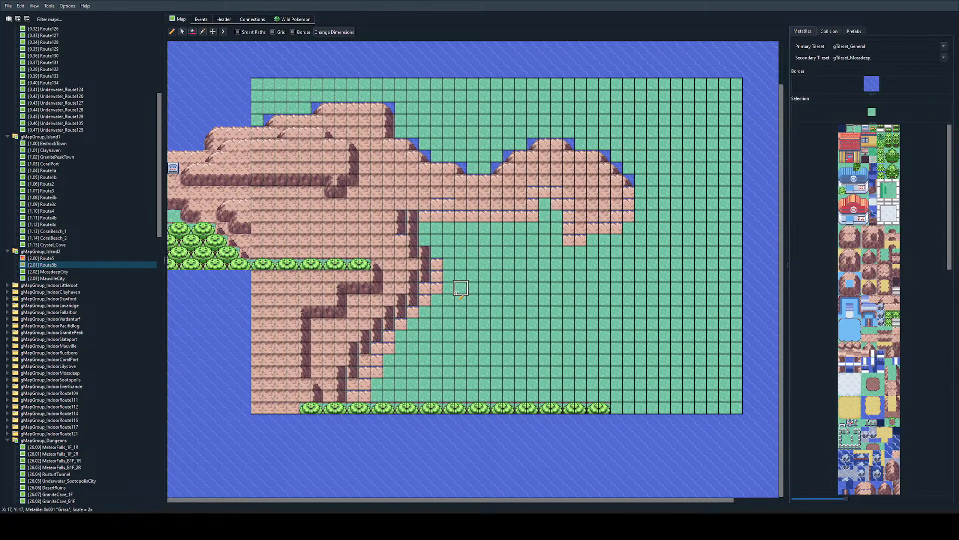
mouse_move(461, 289)
left_mouse_down()
mouse_move(431, 296)
mouse_move(350, 397)
left_mouse_up()
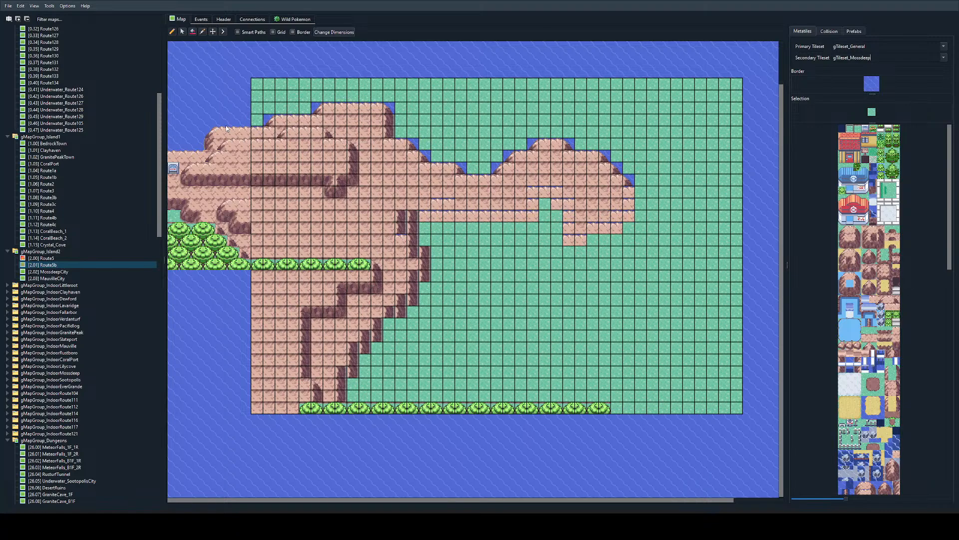
Step: Cap the bottom corners of the outer cliff's steps with rounded corner tiles
scroll(381, 403, "up", 3, "ctrl")
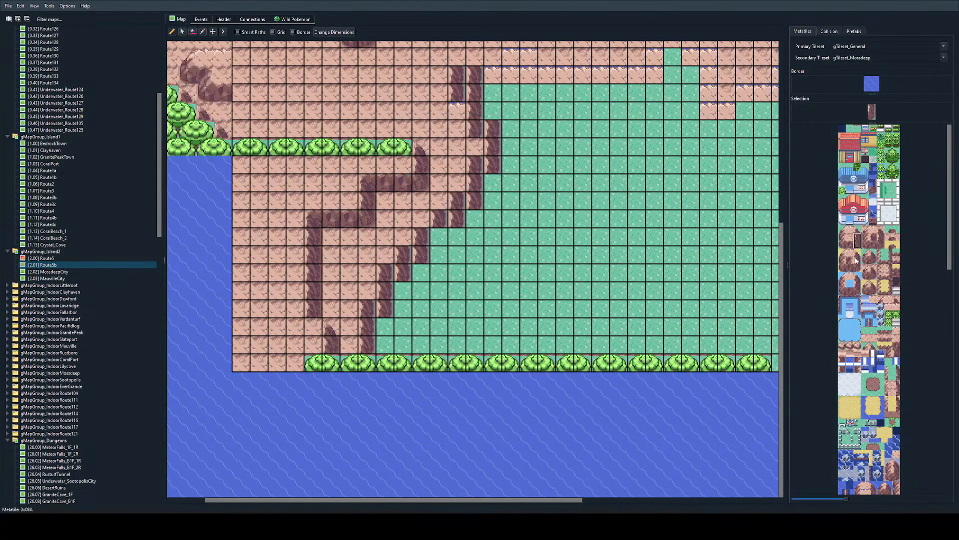
right_click(294, 308)
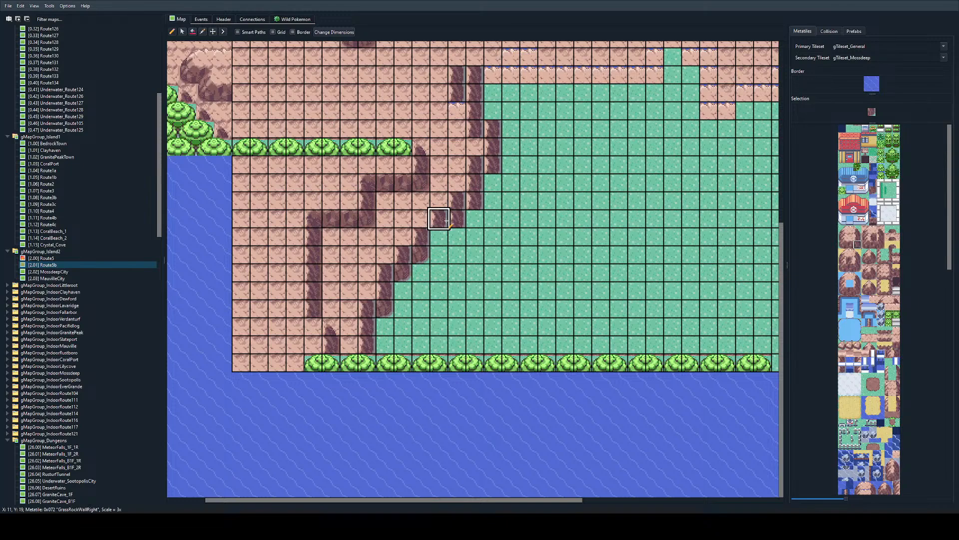
scroll(478, 203, "up", 3)
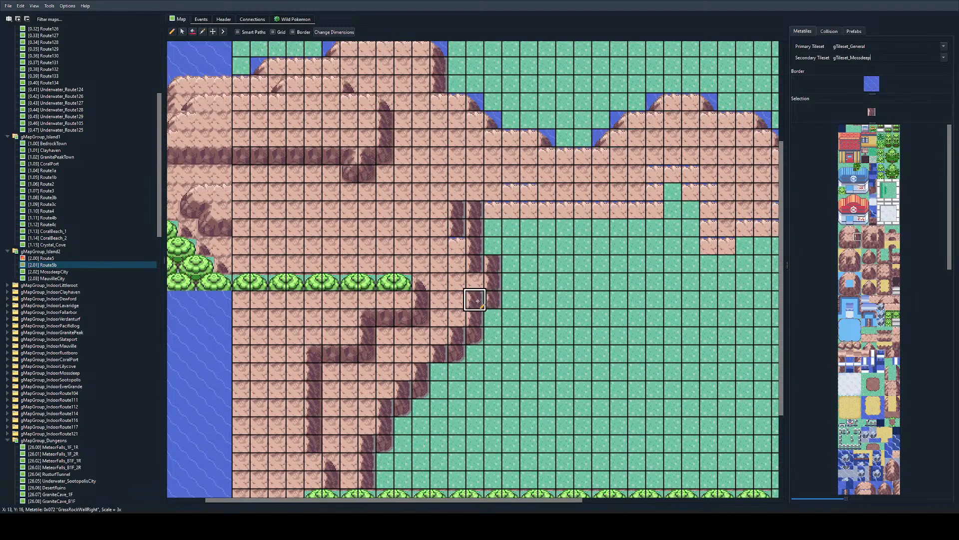
Step: Replace the cliff bump at X 14, Y 14 to 16 with grass and the duplicate edge at X 12, Y 11 to 12 with plain mountain top
right_click(511, 300)
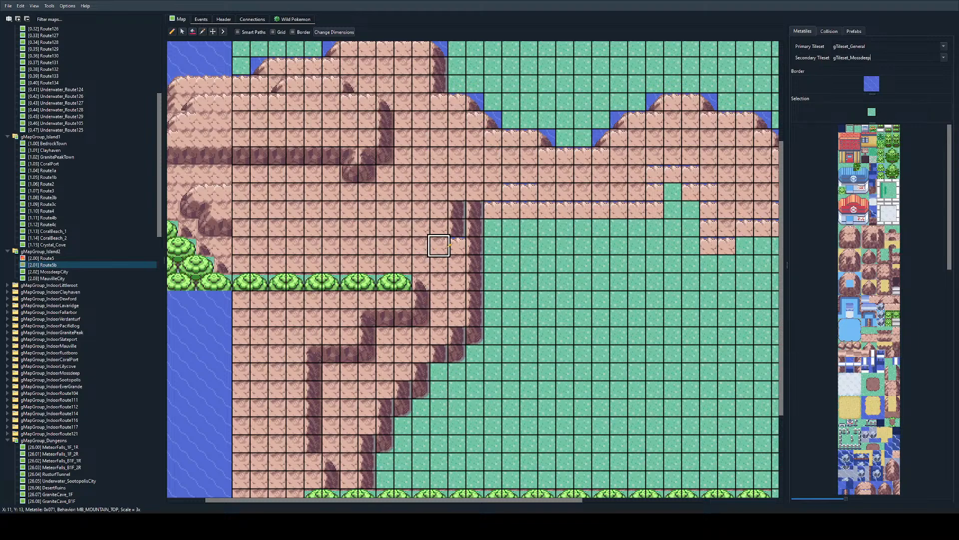
left_click(438, 244)
right_click(457, 245)
left_click(439, 244)
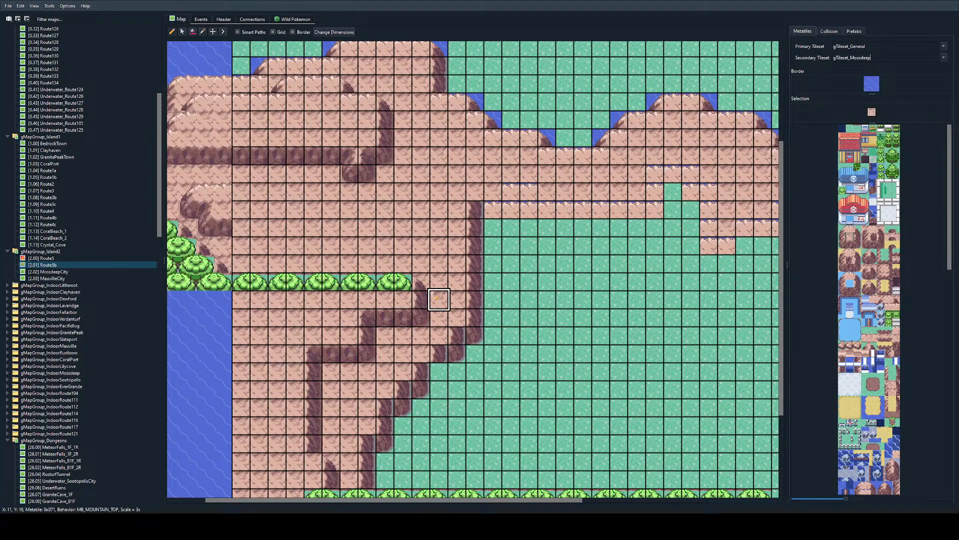
Step: Fit inner corner tiles where the outer cliff's steps meet, including the one at X 12, Y 18
scroll(474, 303, "down", 2)
left_click(873, 236)
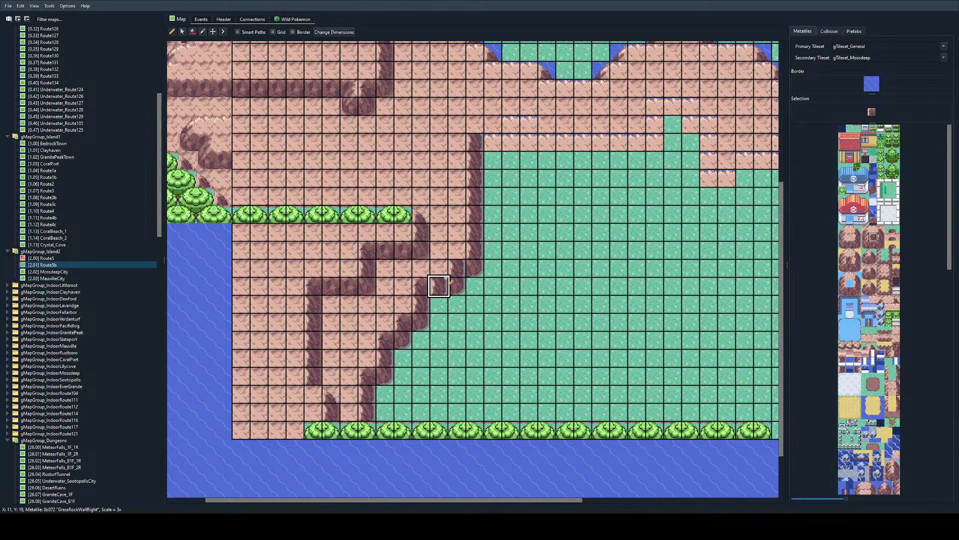
left_click(459, 266)
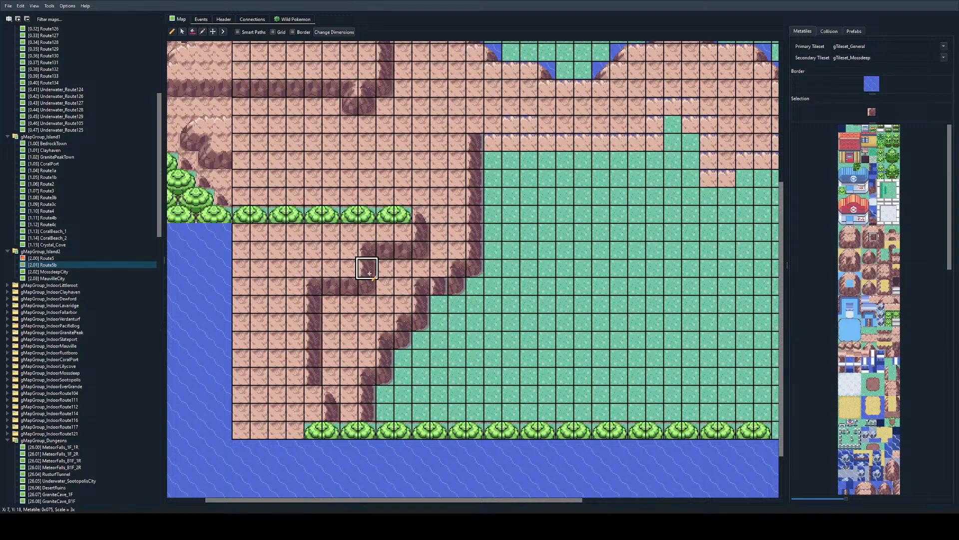
left_click(850, 245)
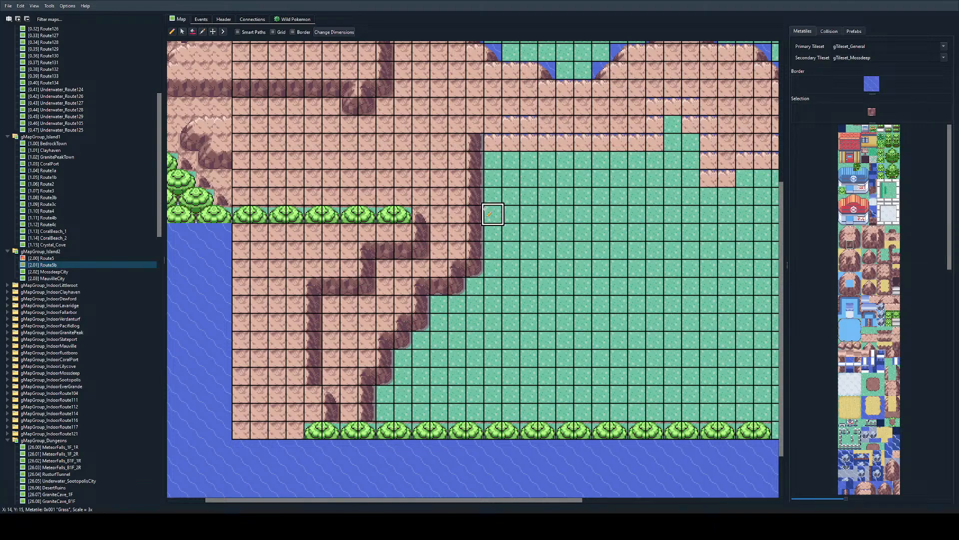
Step: Sample grass and clear a gap between the outer cliff and the eastern ridge, around X 10 to 14 and Y 10 to 13
scroll(479, 205, "down", 2, "ctrl")
scroll(471, 187, "up", 2, "ctrl")
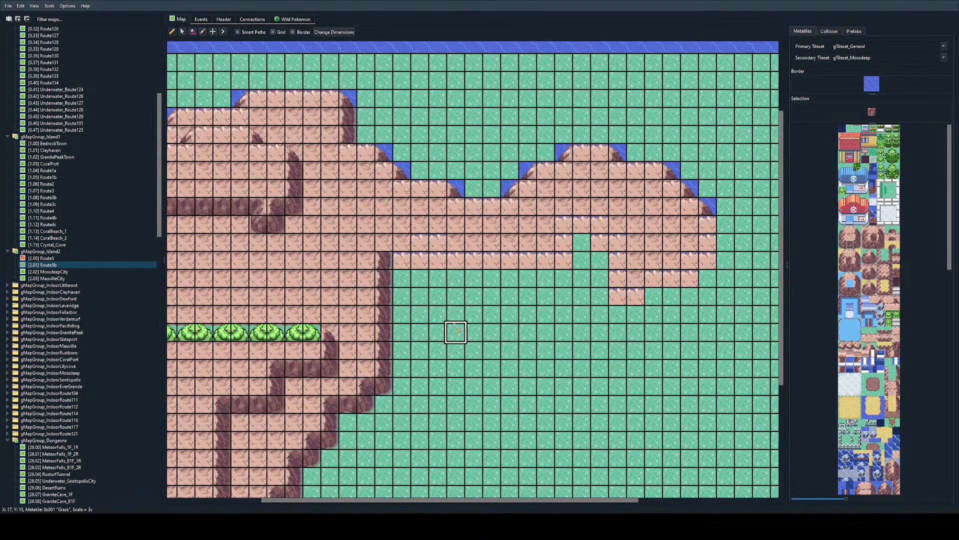
scroll(454, 327, "left", 3)
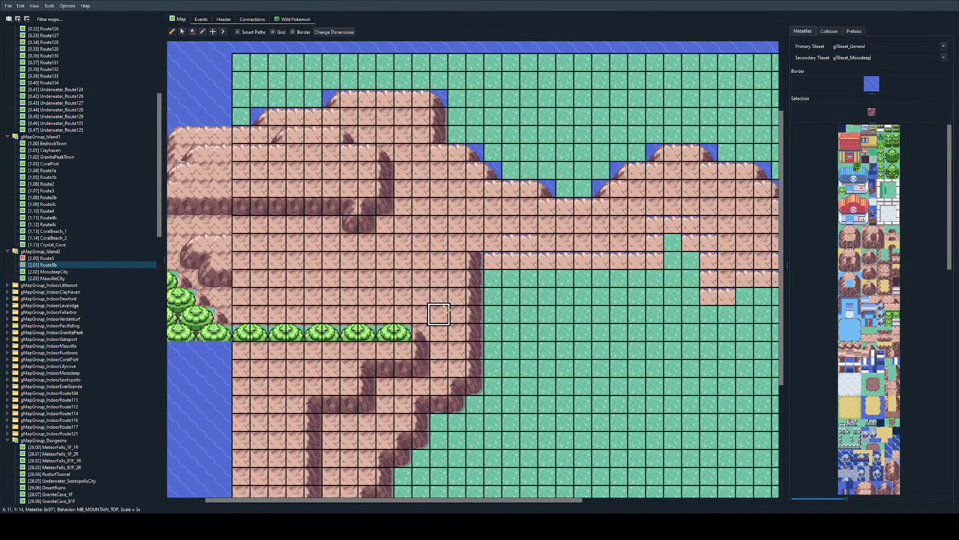
right_click(505, 311)
mouse_move(502, 311)
left_mouse_down()
mouse_move(453, 295)
mouse_move(506, 259)
mouse_move(417, 258)
mouse_move(492, 244)
mouse_move(509, 260)
left_mouse_up()
key("ctrl+z")
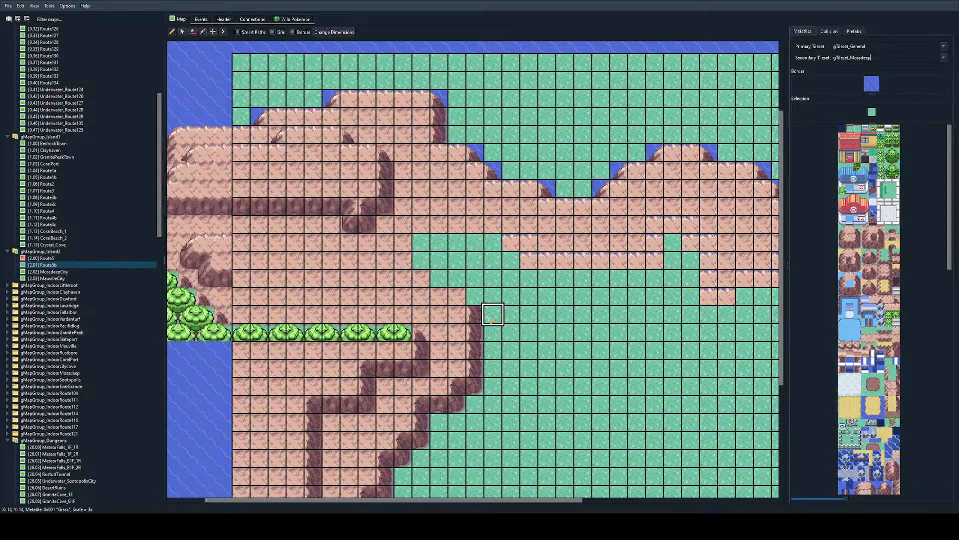
key("ctrl+z")
mouse_move(489, 314)
left_mouse_down()
mouse_move(458, 263)
mouse_move(439, 261)
mouse_move(457, 279)
mouse_move(457, 262)
left_mouse_up()
key("ctrl+z")
mouse_move(494, 296)
left_mouse_down()
mouse_move(424, 280)
mouse_move(487, 261)
mouse_move(510, 279)
left_mouse_up()
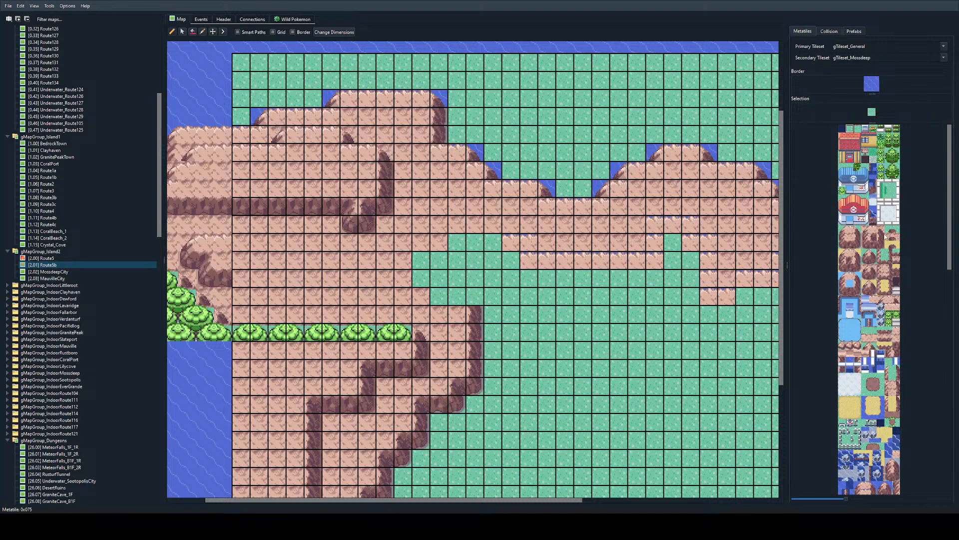
Step: Build the outer cliff's stepped top rim with rounded corners at X 13, Y 13 and X 11, Y 12, and rim tiles west of each corner
left_click(470, 296)
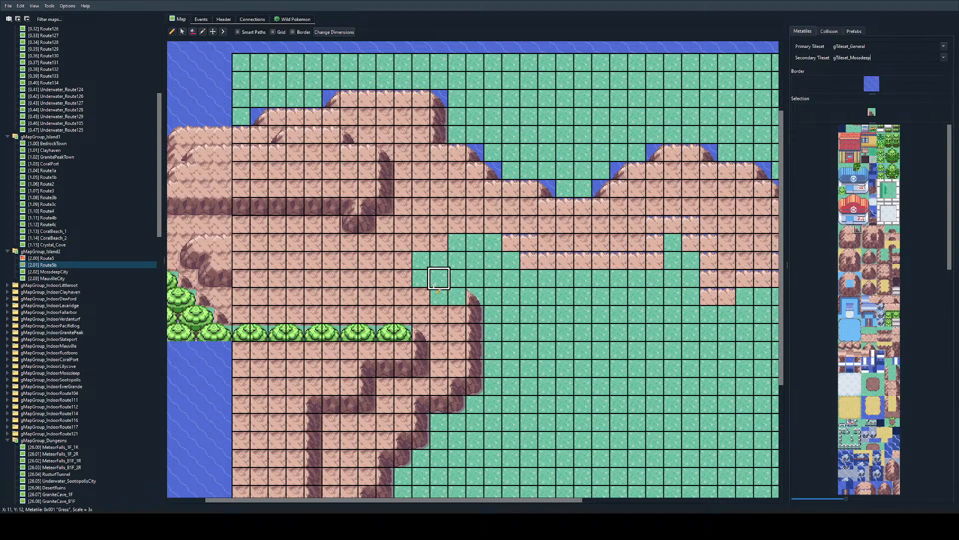
right_click(370, 153)
left_click(442, 283)
left_click(443, 296)
right_click(446, 313)
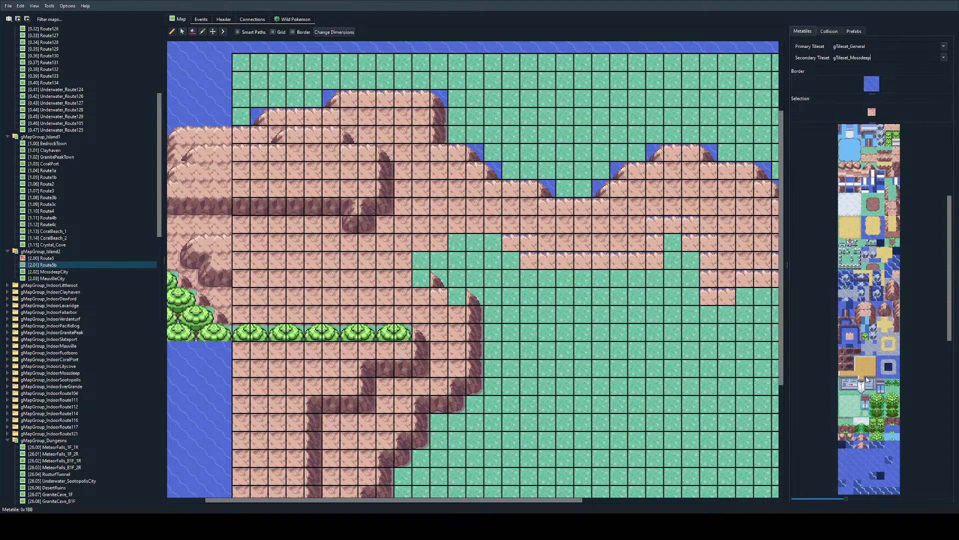
left_click(849, 229)
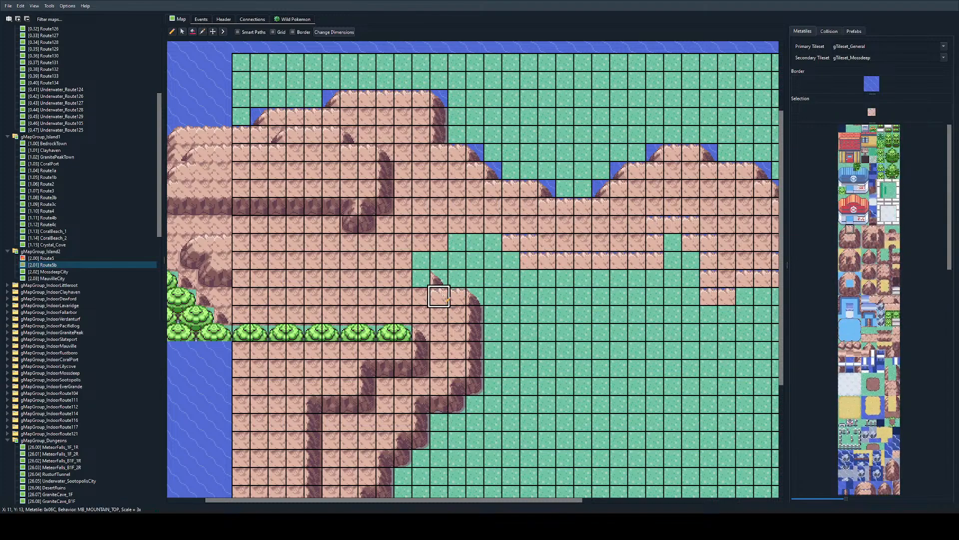
left_click(421, 278)
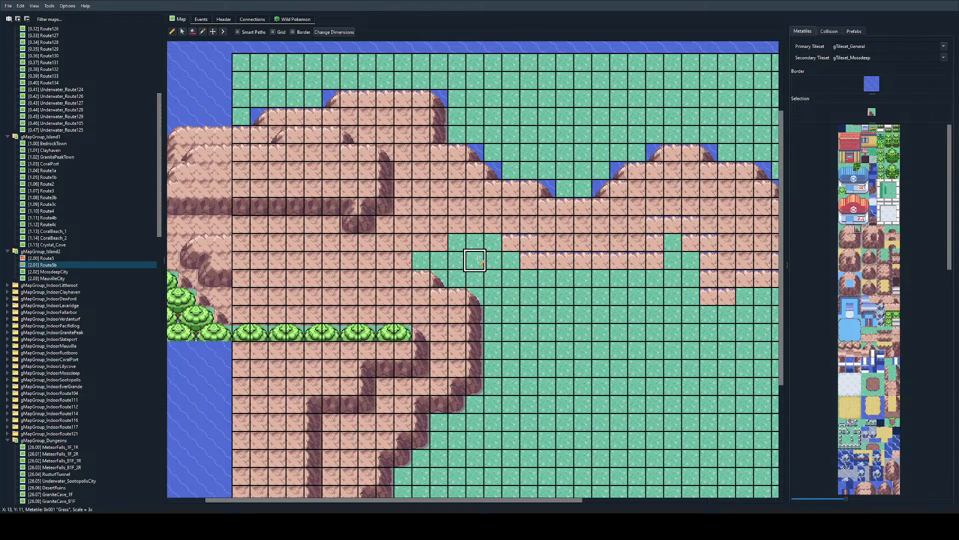
Step: Place the two-tile tree trunk base under the tree at X 8 to 9, Y 16
scroll(478, 259, "down", 1)
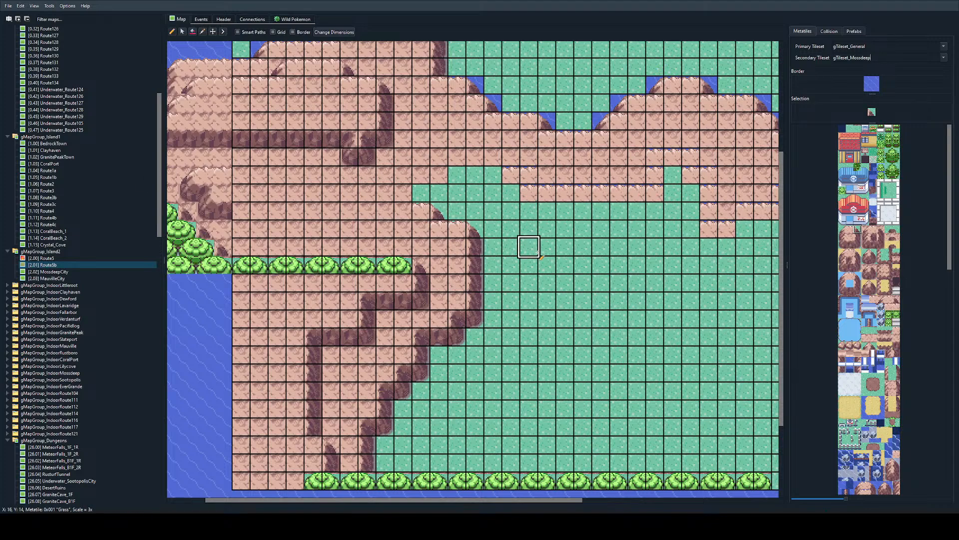
scroll(880, 328, "down", 15)
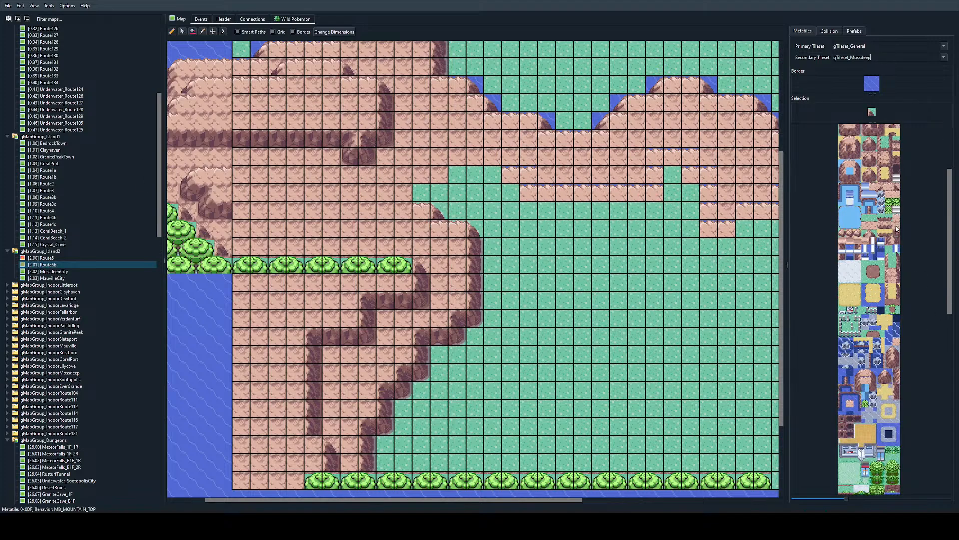
scroll(880, 328, "down", 5)
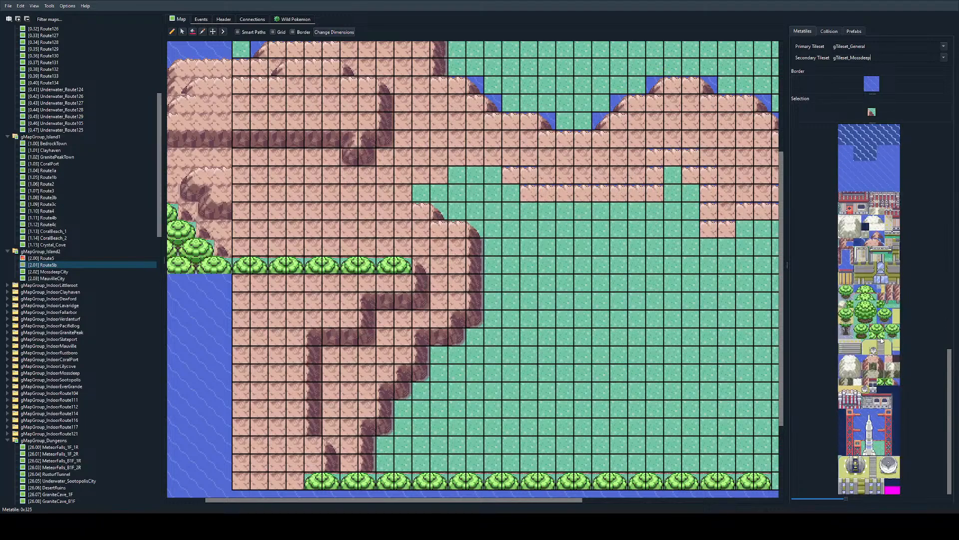
left_click(895, 336)
left_click(387, 283)
Step: Open the connected Route5 map to examine how its forest meets the boundary, and return to Route5b
scroll(335, 279, "up", 2)
scroll(335, 278, "left", 1)
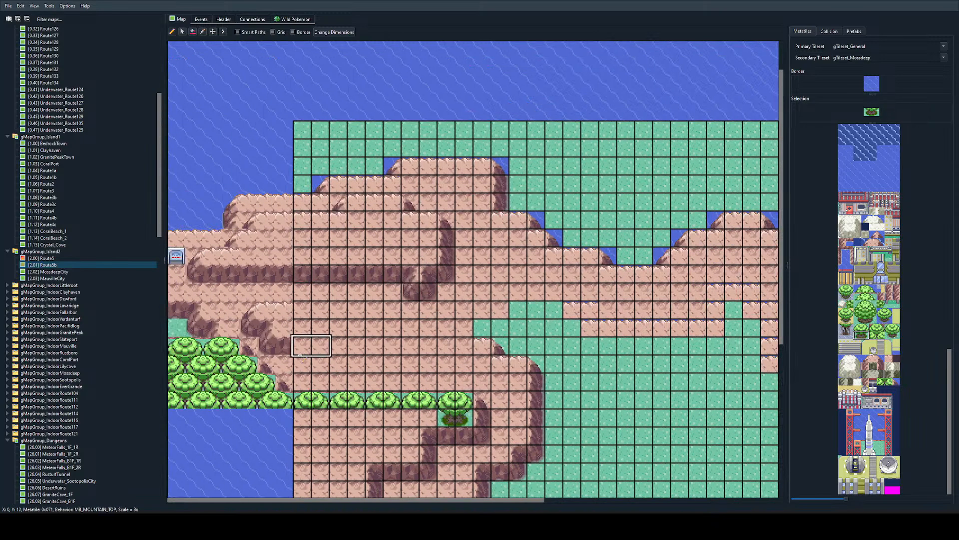
double_click(278, 382)
scroll(651, 390, "right", 3)
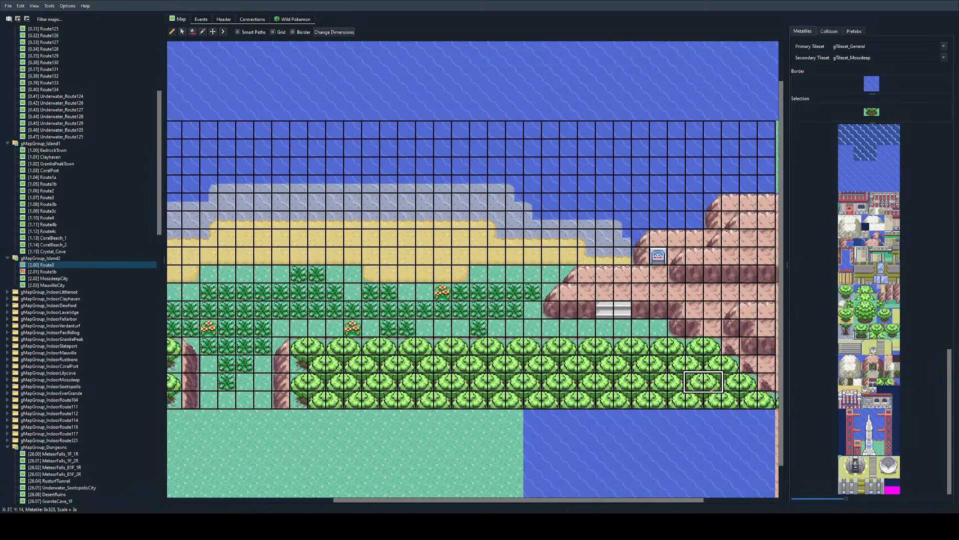
scroll(764, 405, "down", 2, "ctrl")
double_click(700, 349)
scroll(553, 337, "up", 2, "ctrl")
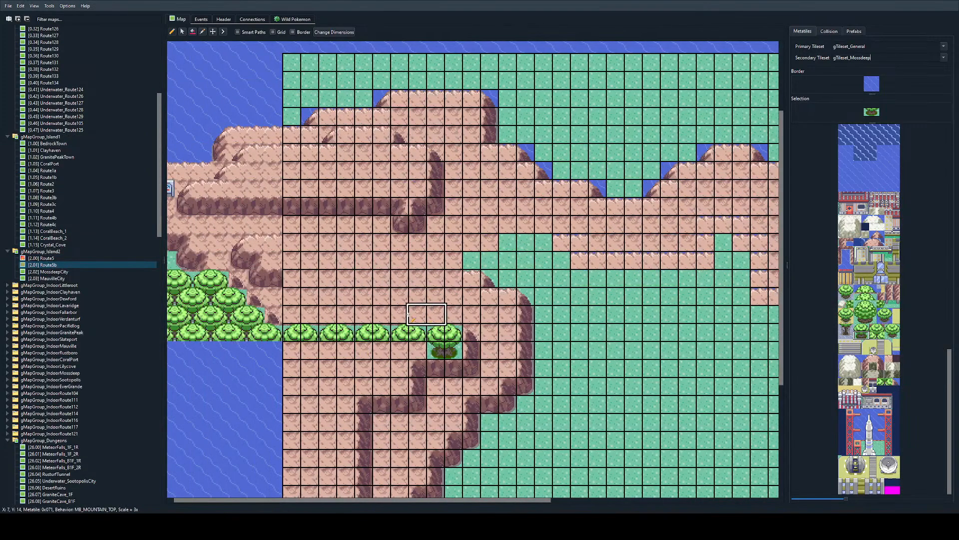
Step: Extend the tree trunk bases west along Y 16 from X 7 to X 4, and add a half trunk at X 3
scroll(384, 365, "up", 2, "ctrl")
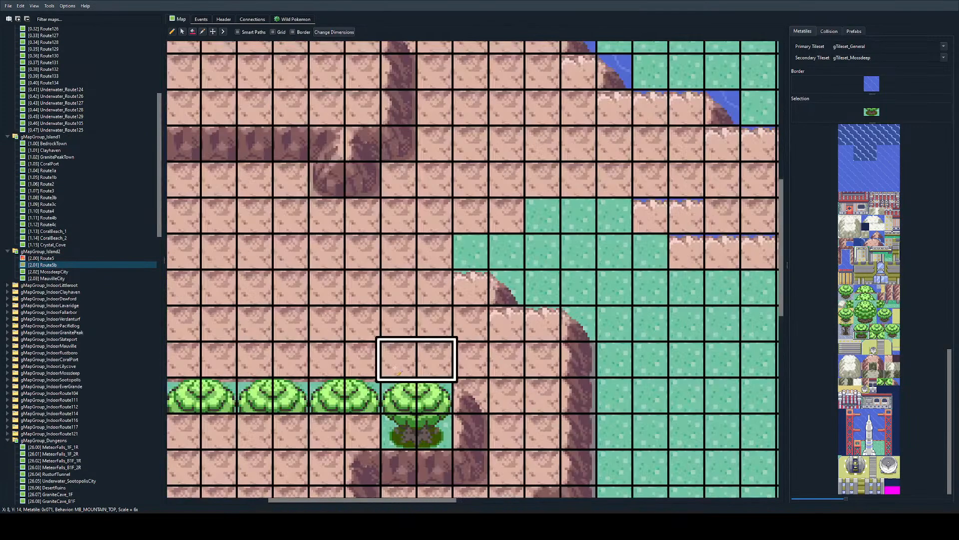
left_click(329, 431)
left_click(256, 431)
scroll(396, 333, "down", 3)
scroll(390, 333, "left", 2)
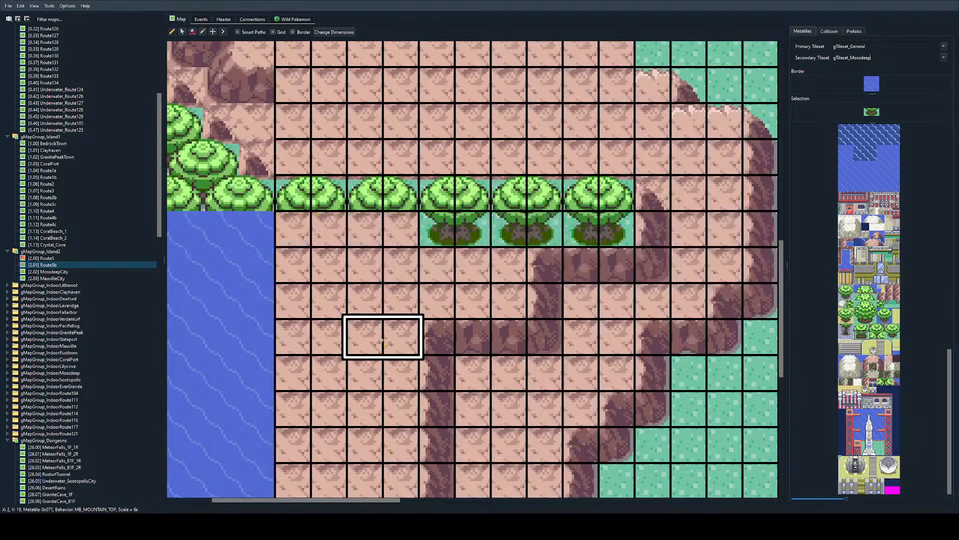
right_click(465, 231)
left_click(403, 231)
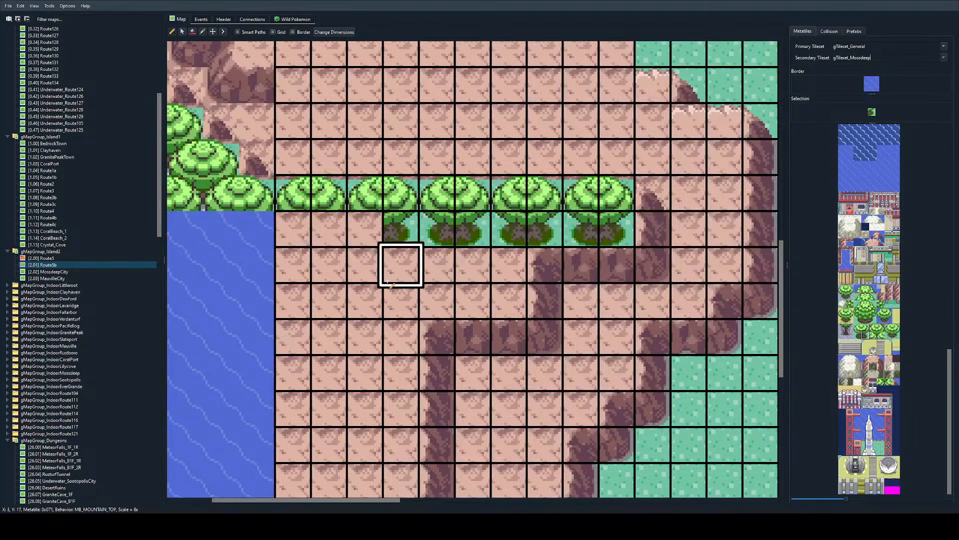
Step: Cover the trunk bases along Y 16 with overlapping tree tiles from X 0 to X 6
scroll(395, 265, "down", 3, "ctrl")
scroll(384, 270, "up", 2, "ctrl")
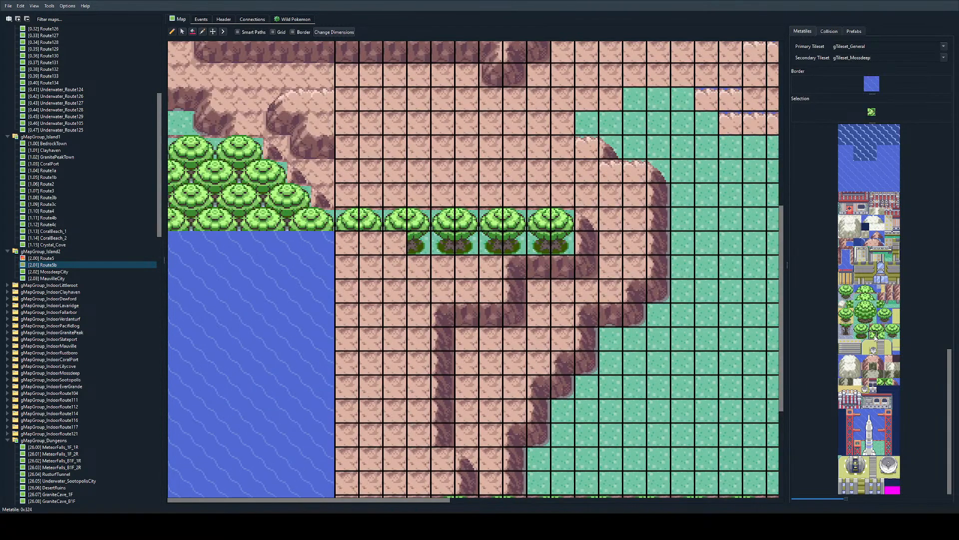
left_click(350, 243)
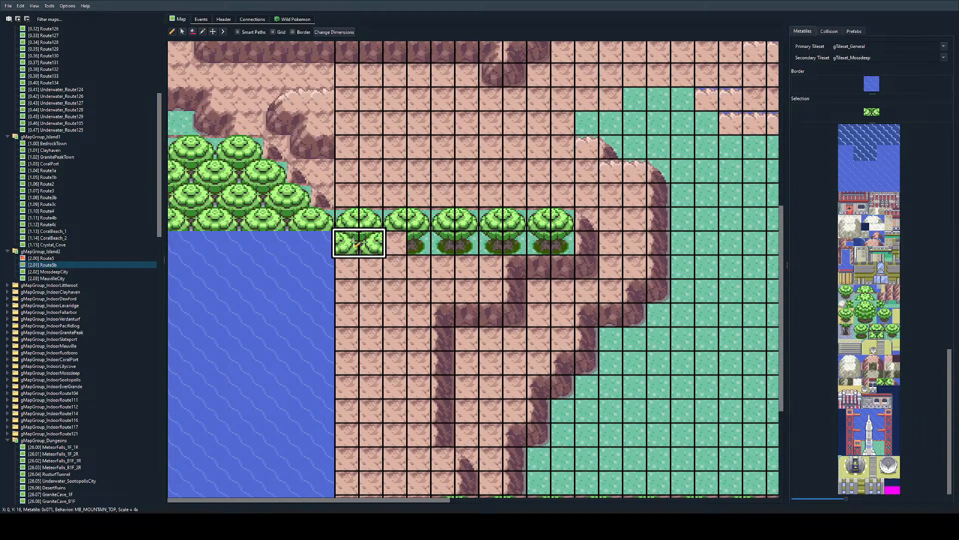
left_click_drag(401, 244, 461, 244)
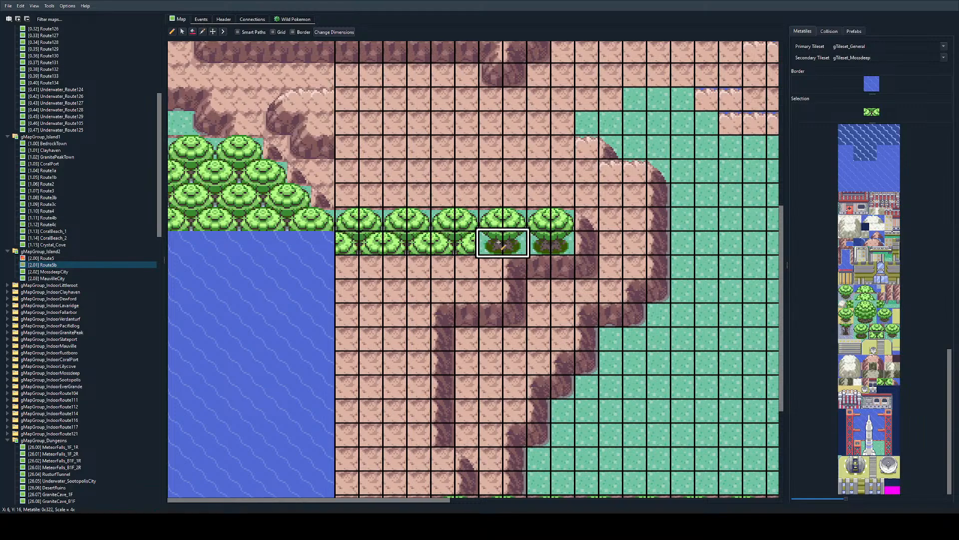
right_click(450, 246)
left_click(491, 245)
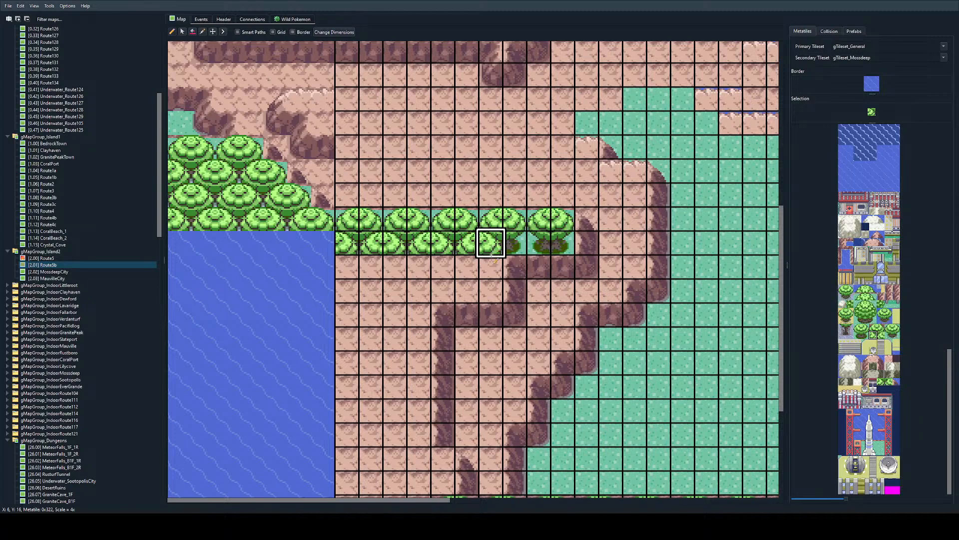
Step: Plant two staggered rows of two-tile trees, on Y 17 from X 0 to X 5 and on Y 18 from X 1 to X 6
right_click_drag(468, 245, 489, 245)
left_click(445, 258)
mouse_move(445, 257)
left_mouse_down()
mouse_move(347, 261)
mouse_move(470, 290)
left_mouse_up()
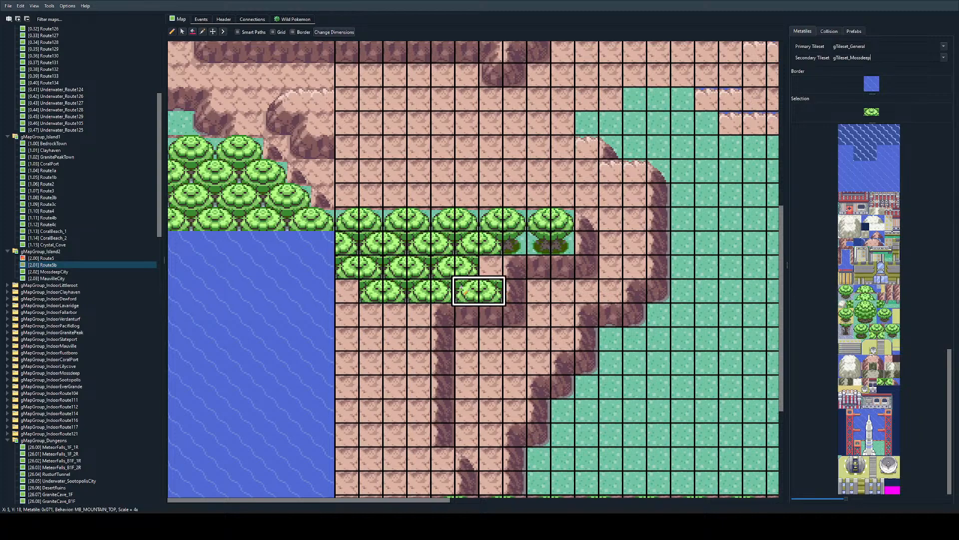
Step: End the new tree rows with half trunks at X 6, Y 17 and X 5, Y 18, and put mountain ground at X 6, Y 18
right_click(515, 244)
left_click(491, 266)
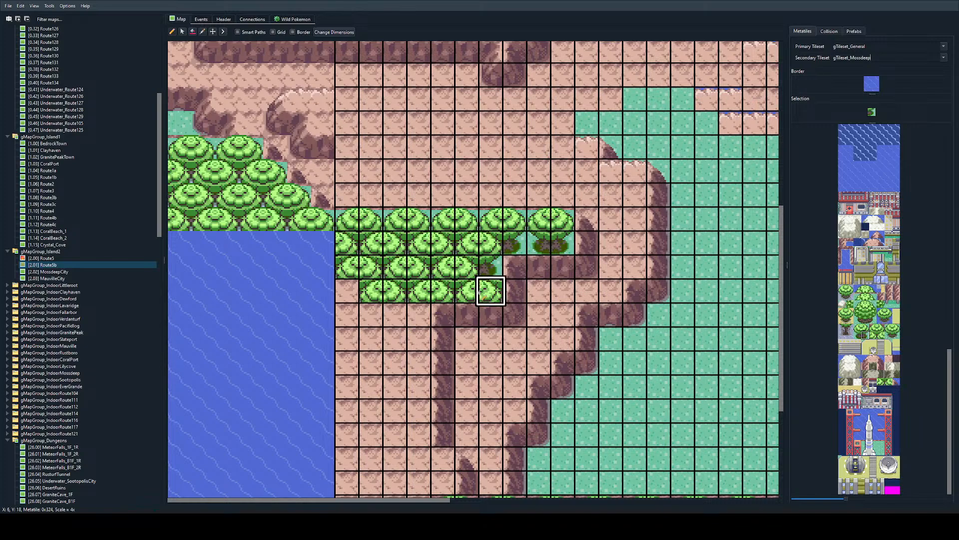
right_click_drag(490, 338, 491, 360)
left_click_drag(491, 291, 469, 291)
key("ctrl+z")
right_click(491, 268)
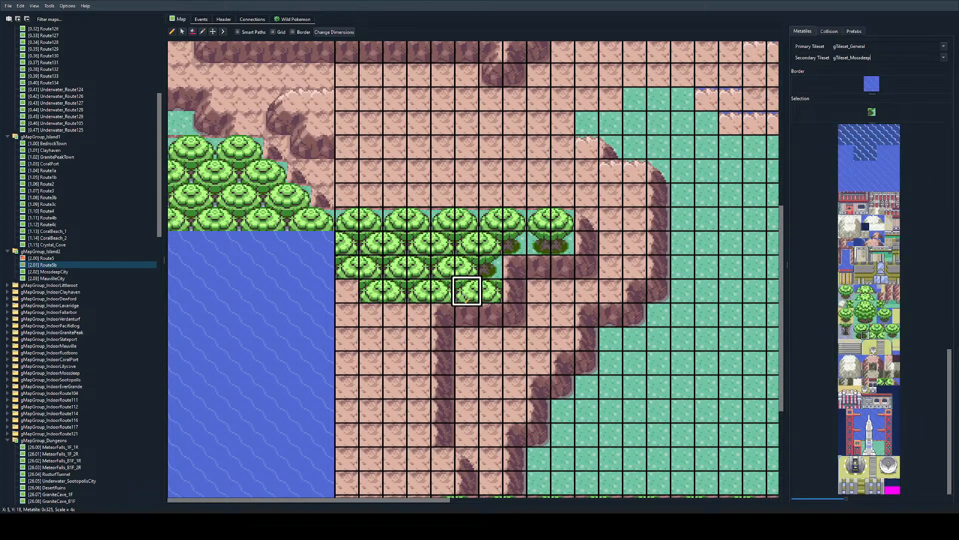
left_click(466, 290)
right_click(468, 338)
left_click(491, 290)
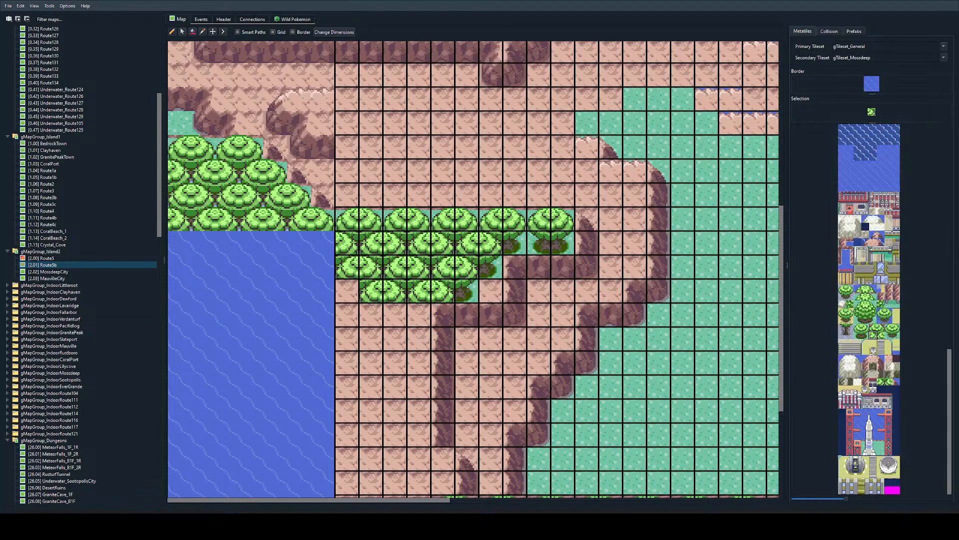
Step: Copy the full-height map section from X 4 to about X 32 and paste it two tiles farther east, starting at X 6
scroll(350, 270, "down", 1, "ctrl")
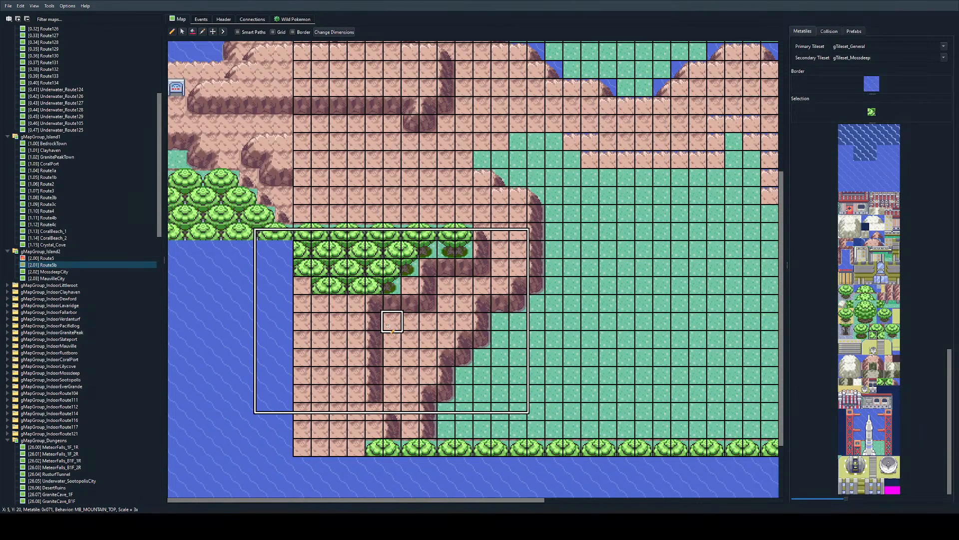
scroll(388, 326, "down", 1, "ctrl")
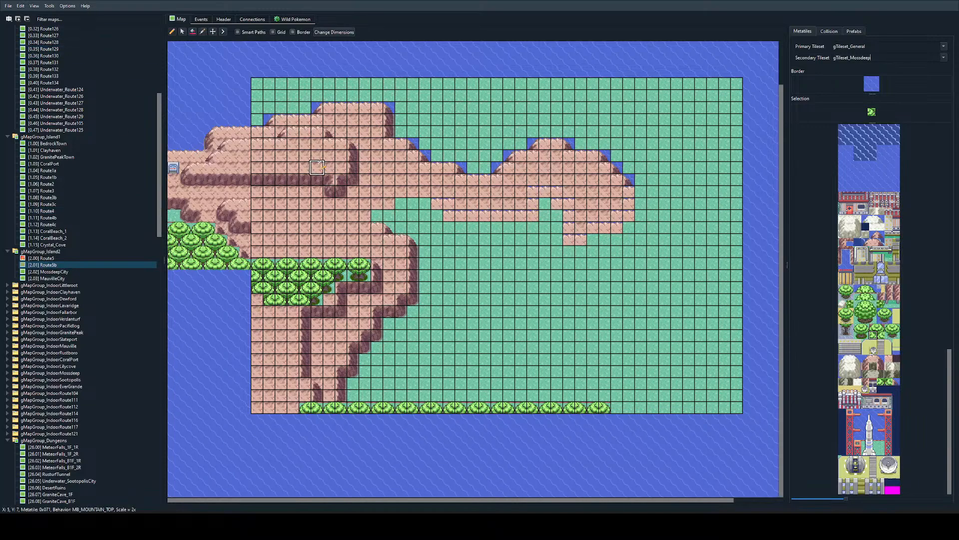
scroll(319, 144, "down", 1, "ctrl")
mouse_move(332, 152)
right_mouse_down()
mouse_move(355, 396)
mouse_move(590, 394)
right_mouse_up()
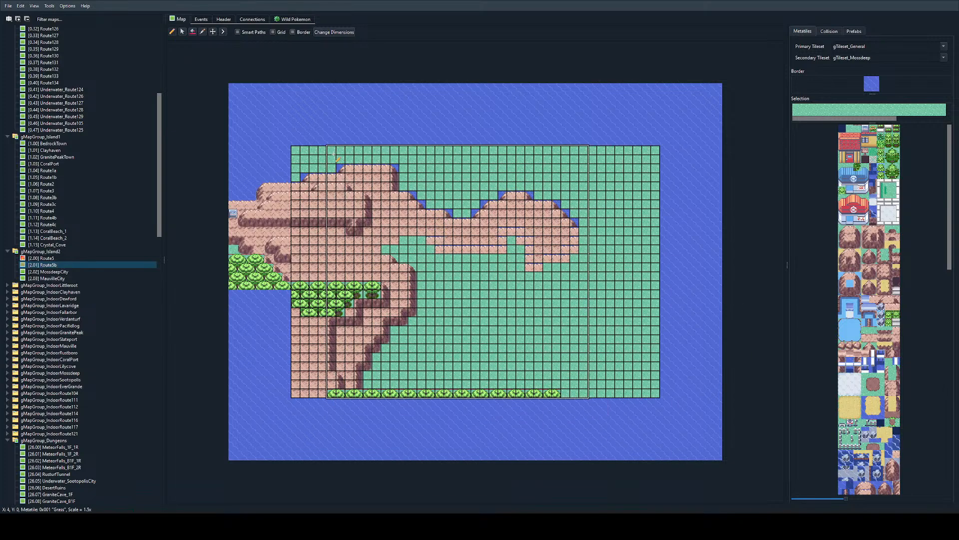
left_click(358, 155)
scroll(308, 280, "up", 4, "ctrl")
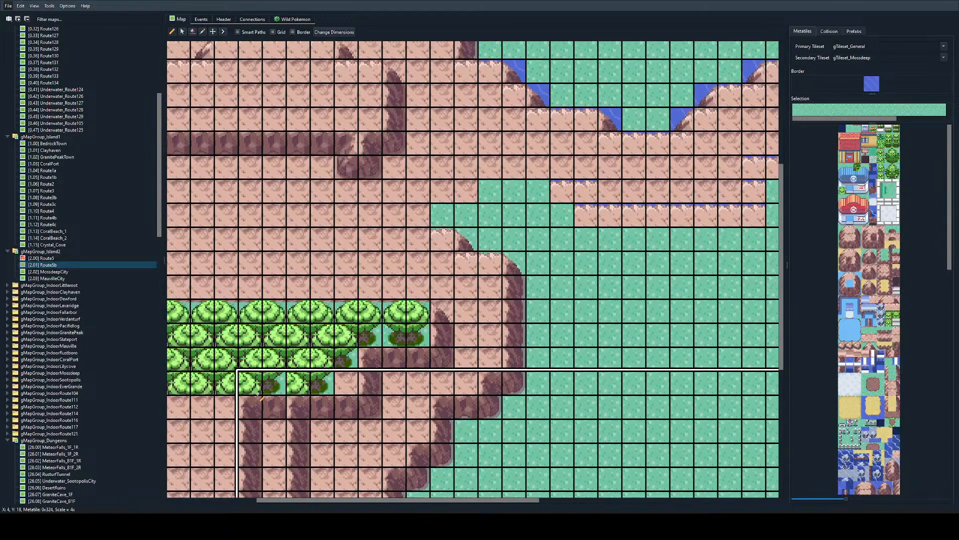
Step: Fill the gaps in the Y 18 tree row with half-tree tiles at X 5 and X 0
right_click(250, 383)
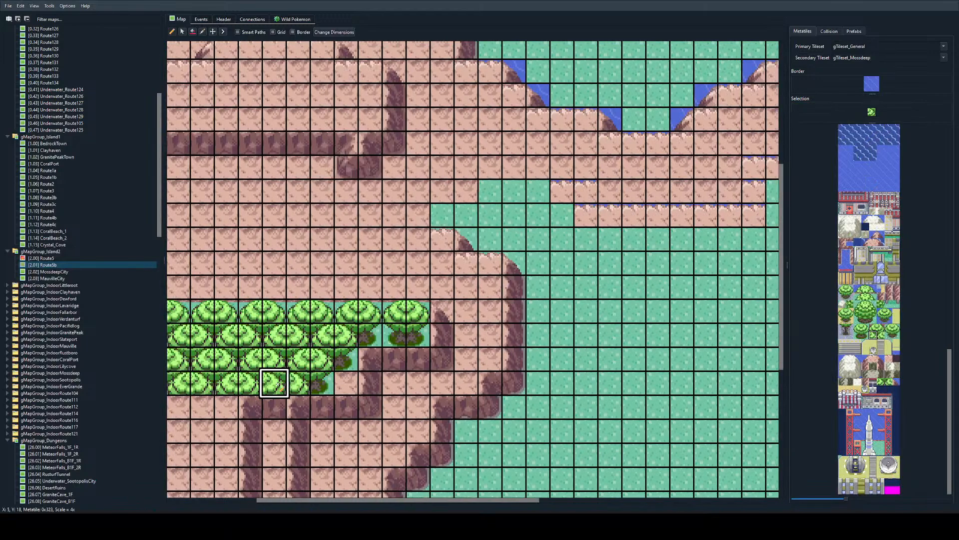
right_click(228, 383)
left_click(275, 383)
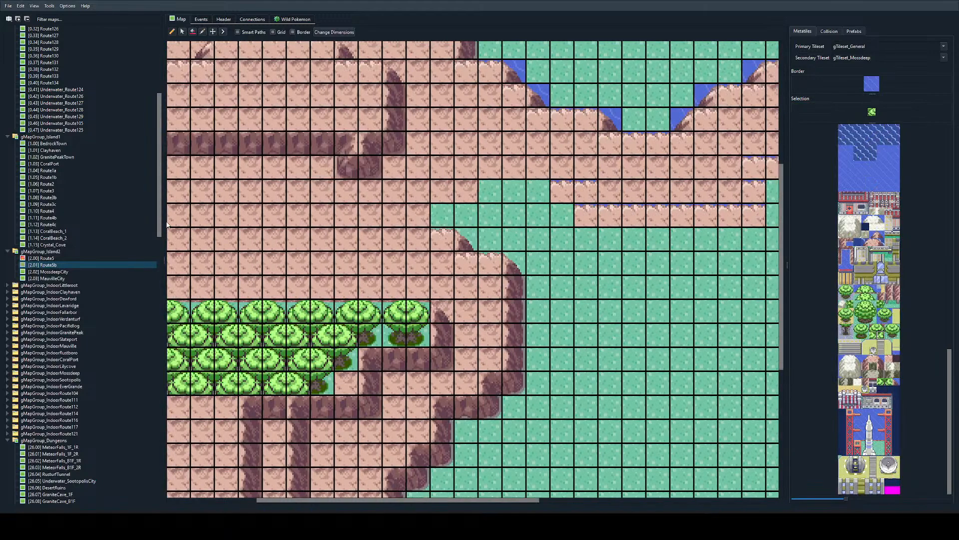
scroll(322, 352, "down", 1)
scroll(336, 315, "left", 2)
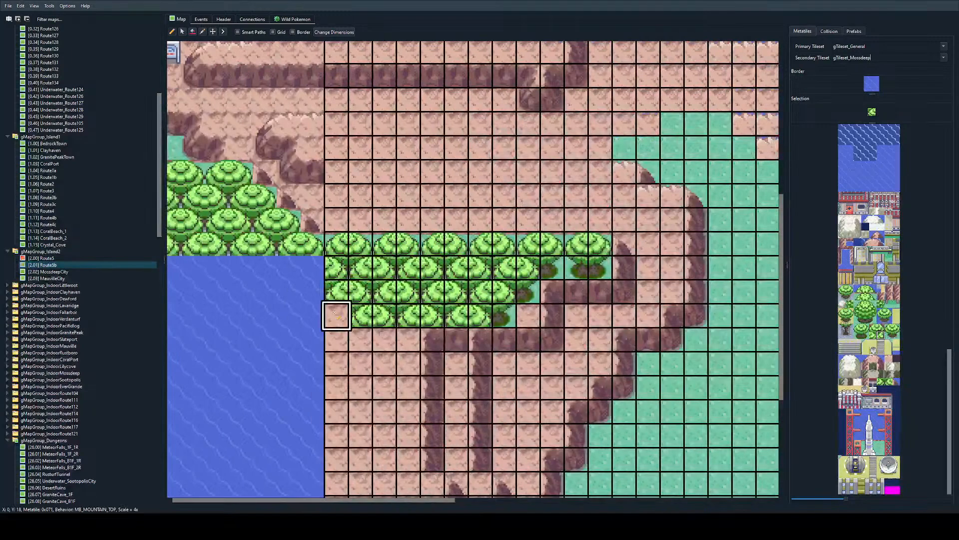
left_click(337, 317)
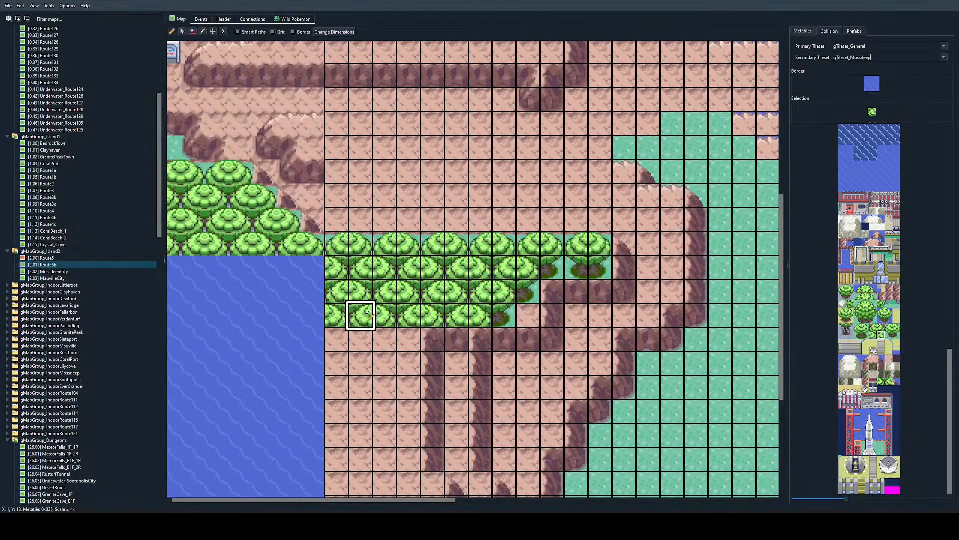
Step: Plant staggered two-tile tree rows from Y 19 to Y 23, alternating between X 0 to 5 and X 1 to 4
right_click_drag(360, 317, 384, 317)
mouse_move(337, 338)
left_mouse_down()
mouse_move(384, 336)
mouse_move(411, 362)
left_mouse_up()
left_click(444, 340)
scroll(387, 366, "down", 3)
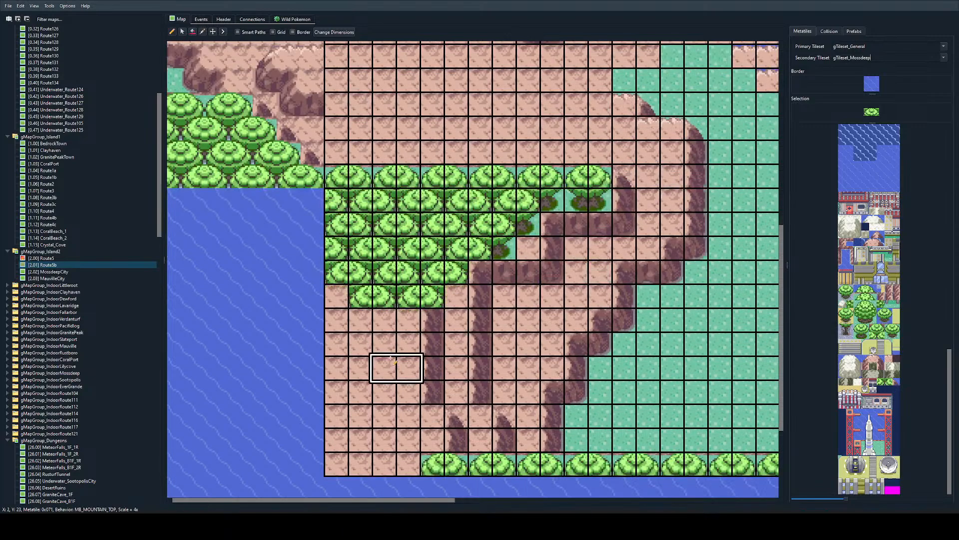
left_click_drag(338, 320, 441, 321)
left_click_drag(361, 344, 411, 344)
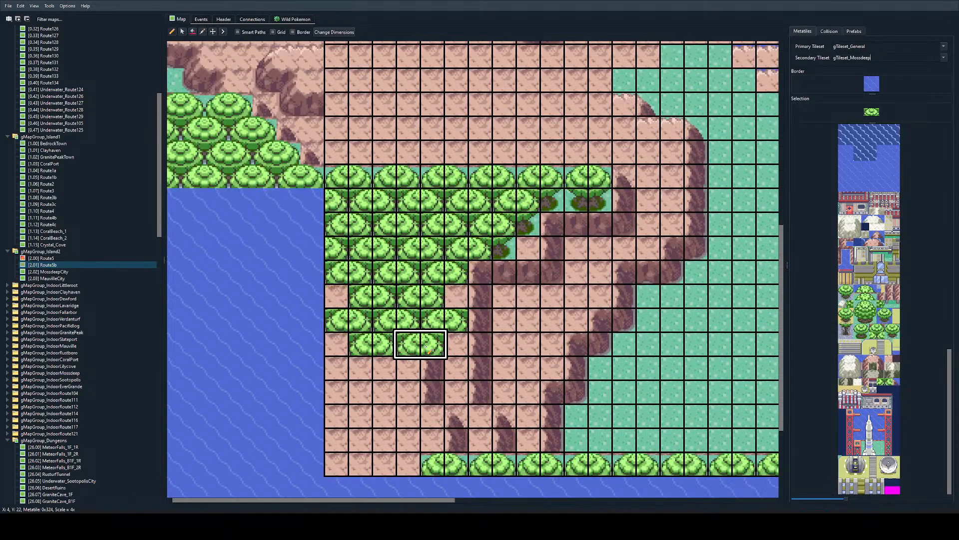
left_click_drag(336, 369, 425, 368)
Step: Continue the staggered tree rows from Y 24 to Y 26, and extend the boundary tree row on Y 27 west to X 0
scroll(425, 370, "down", 3)
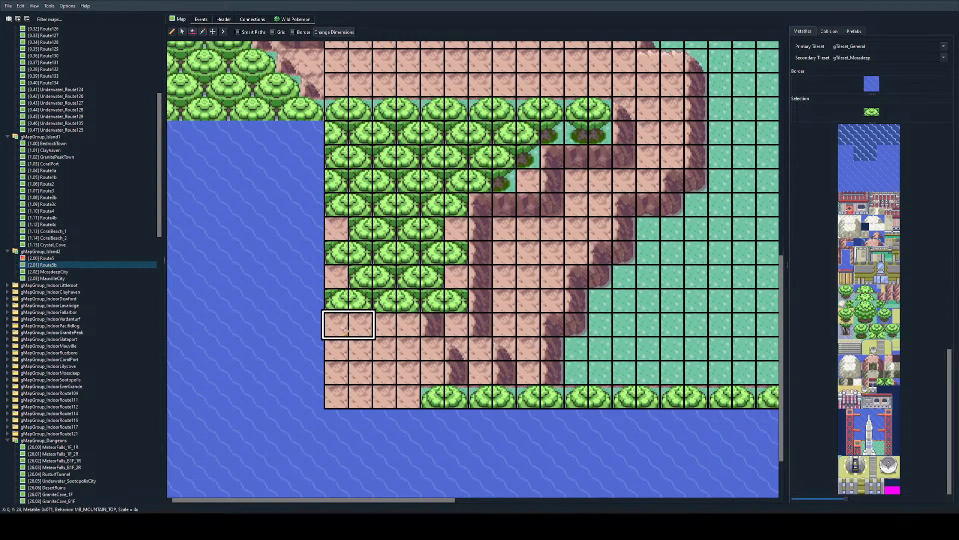
left_click_drag(380, 325, 425, 325)
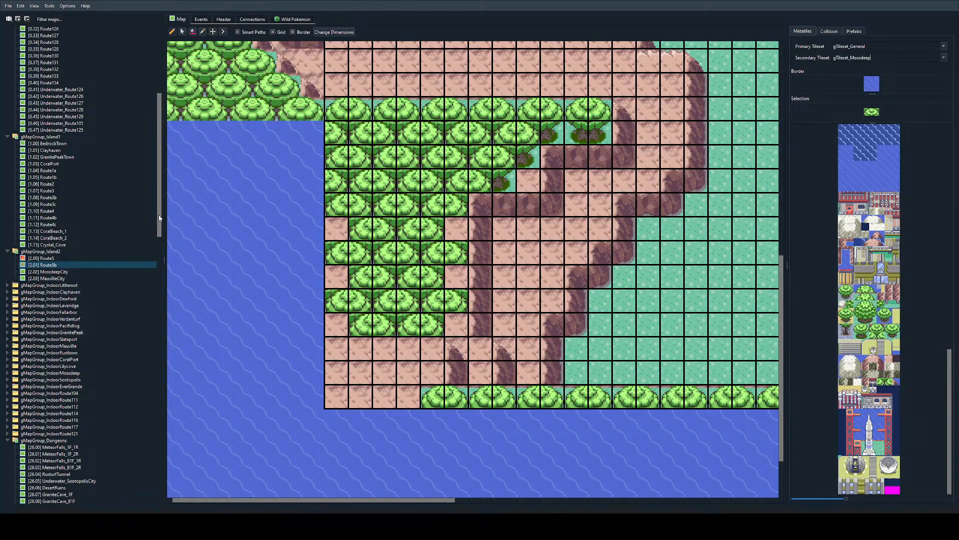
left_click_drag(330, 348, 425, 349)
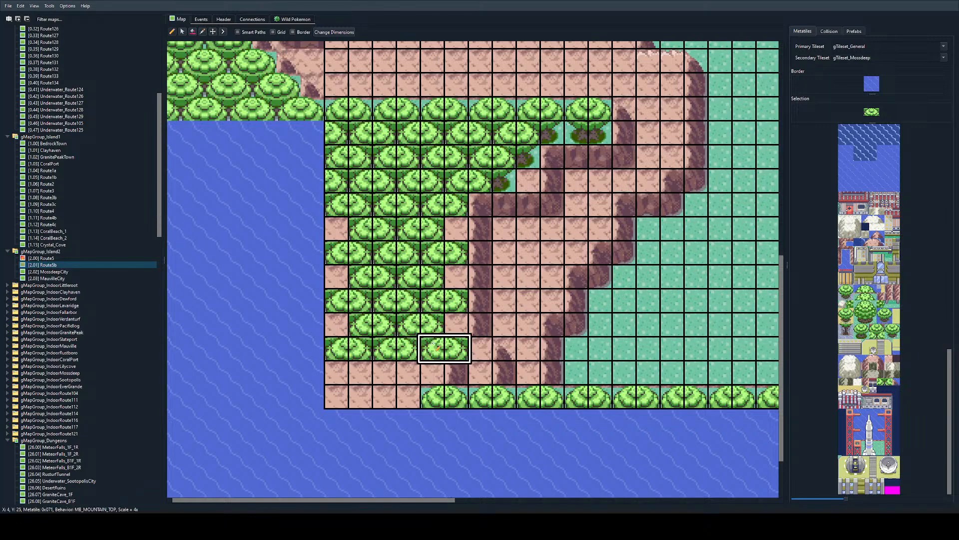
left_click(367, 372)
left_click(407, 372)
left_click(385, 397)
left_click(337, 397)
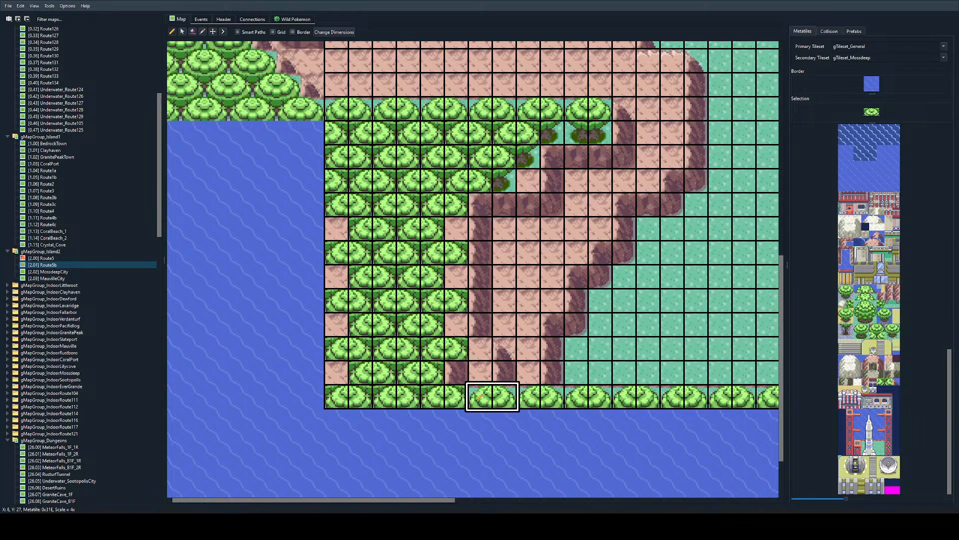
Step: Extend the inner cliff wall down column X 6 through Y 25 and Y 26
right_click(456, 397)
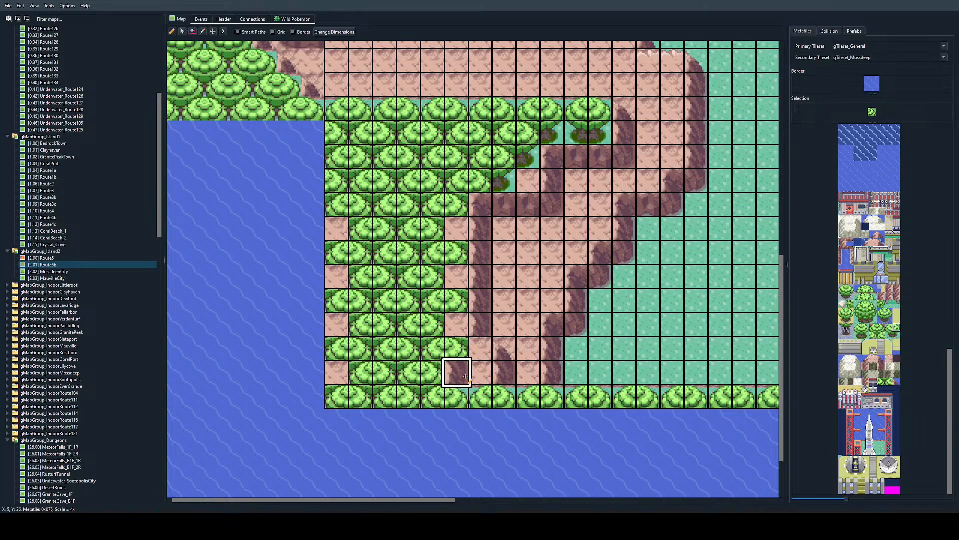
right_click(480, 281)
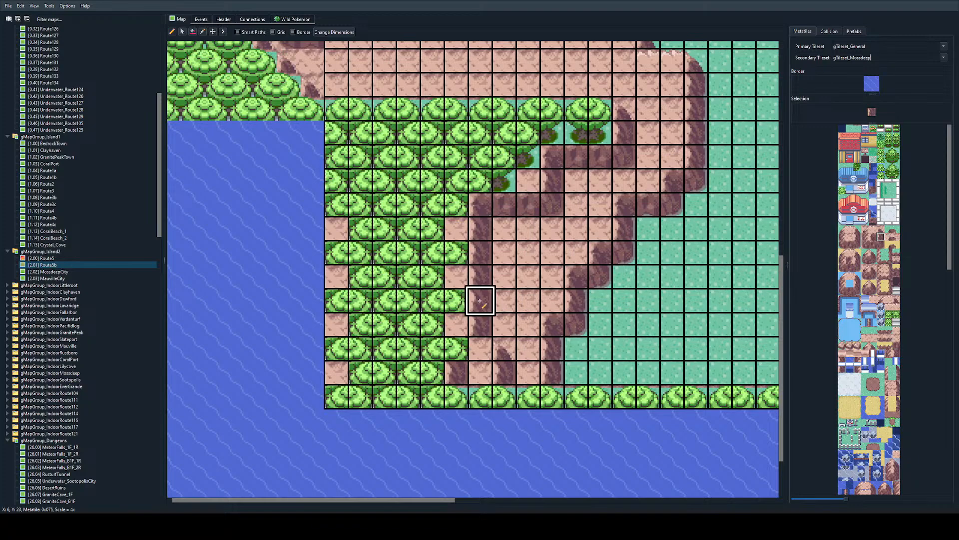
left_click_drag(480, 347, 480, 368)
right_click(505, 327)
Step: Place half trunks along the forest's east edge at X 5 on Y 20, 22, 24 and 26
right_click(484, 183)
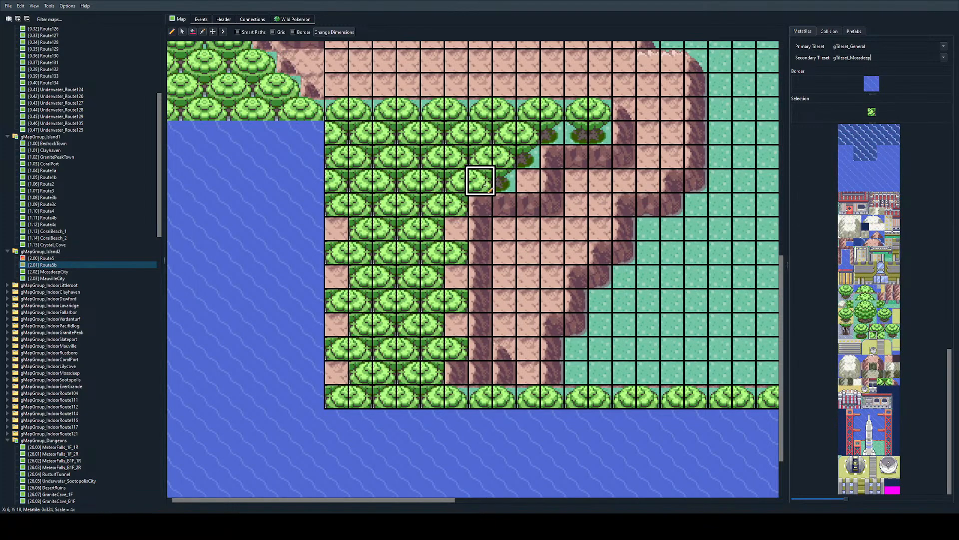
left_click(456, 227)
left_click(456, 275)
left_click(456, 324)
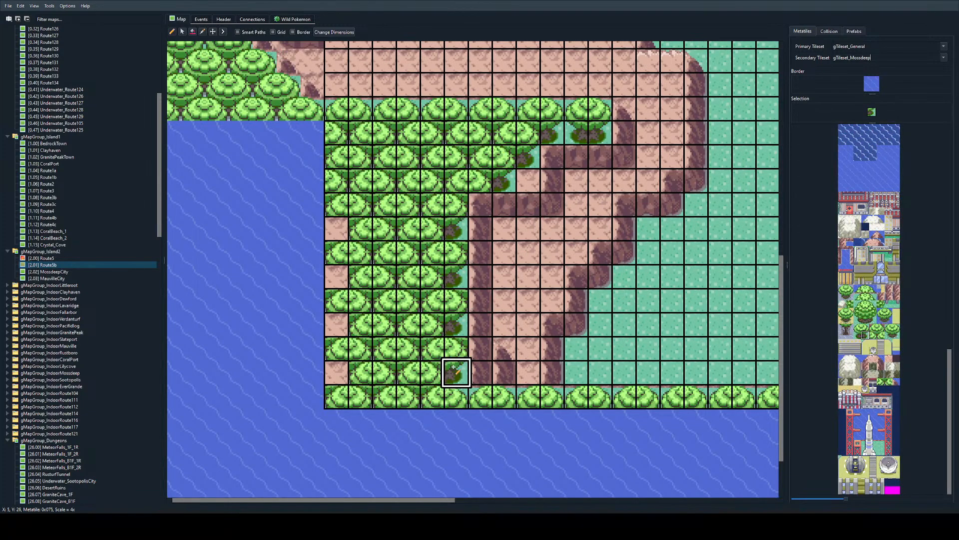
left_click(456, 373)
Step: Fill the forest's west edge at X 0 with half-tree tiles on Y 20, 22, 24 and 26
right_click(384, 325)
left_click(336, 324)
left_click(335, 276)
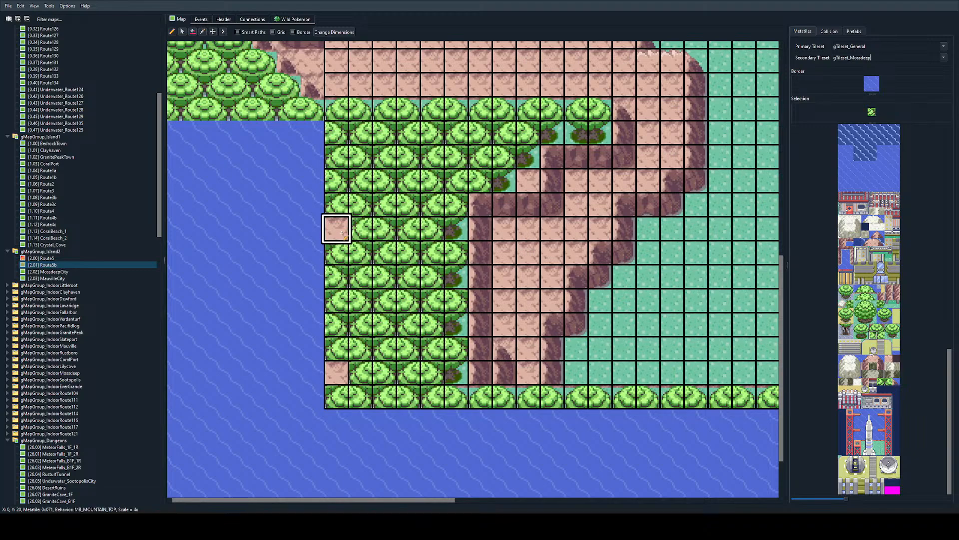
left_click(336, 228)
left_click(337, 381)
key("ctrl+p")
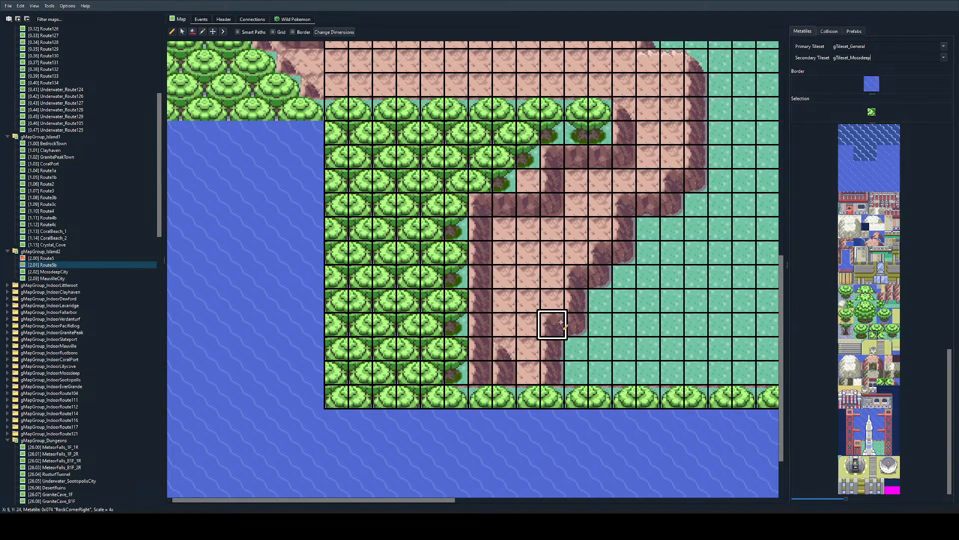
Step: Replace the leftover cliff piece at X 7, Y 26 with mountain ground, and place grass at X 8, Y 18
right_click(502, 349)
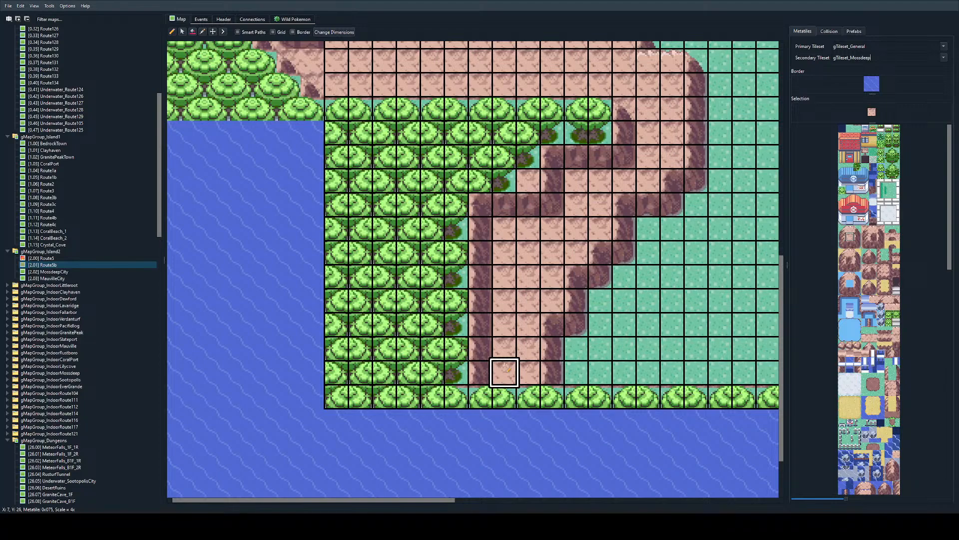
scroll(518, 325, "up", 2)
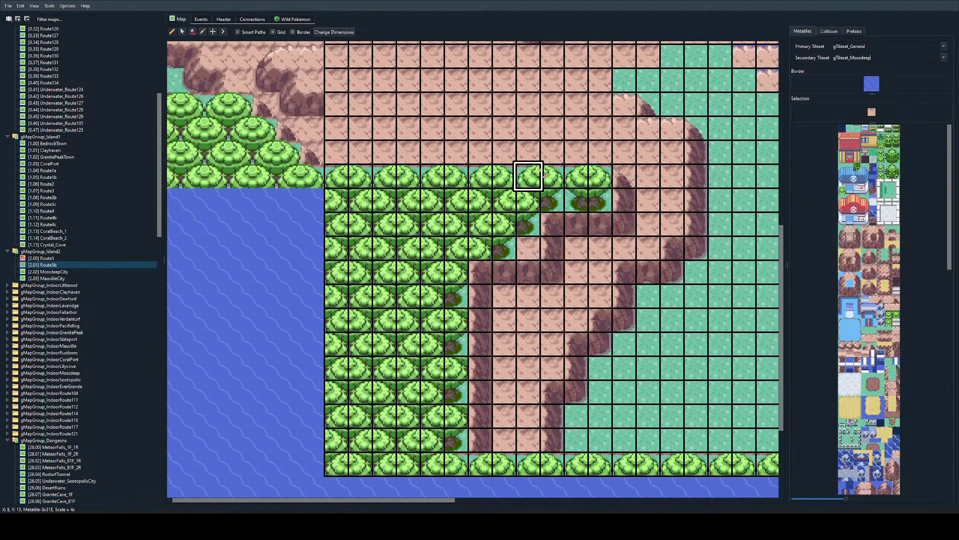
left_click(850, 128)
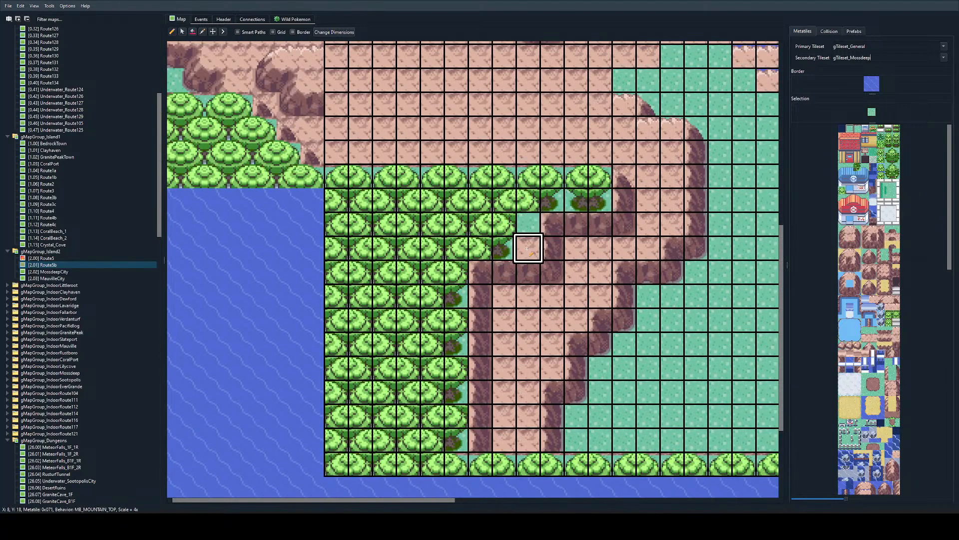
left_click(529, 248)
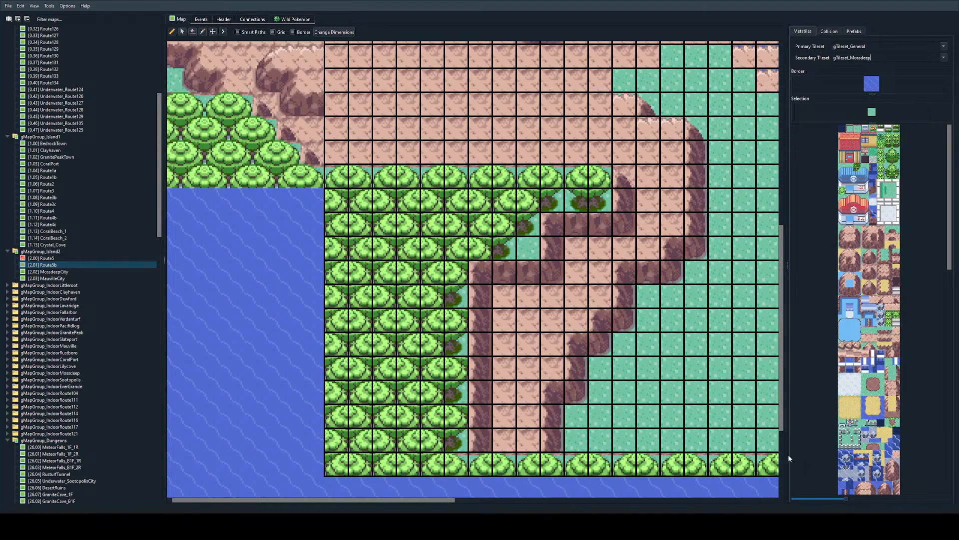
scroll(612, 180, "down", 1, "ctrl")
scroll(608, 181, "up", 1, "ctrl")
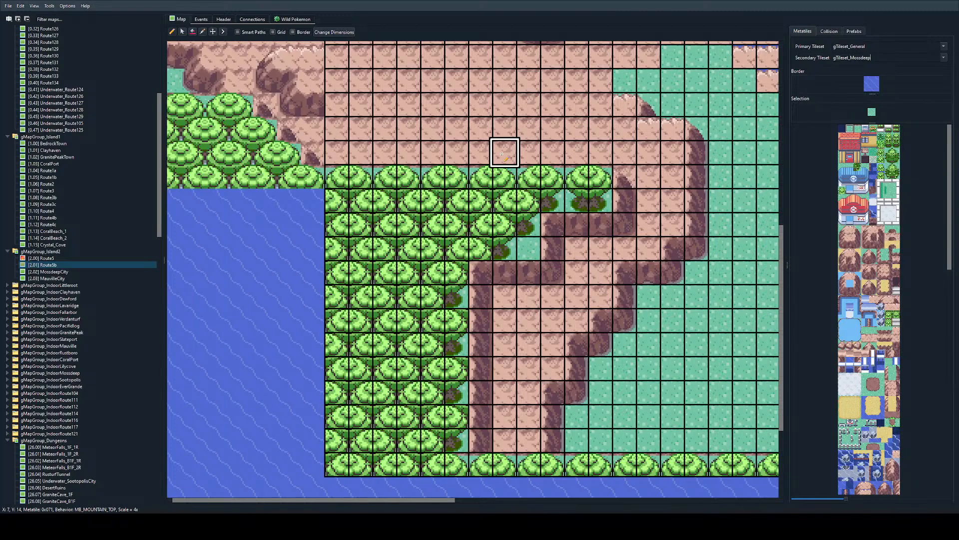
scroll(503, 155, "down", 1, "ctrl")
scroll(508, 175, "up", 1, "ctrl")
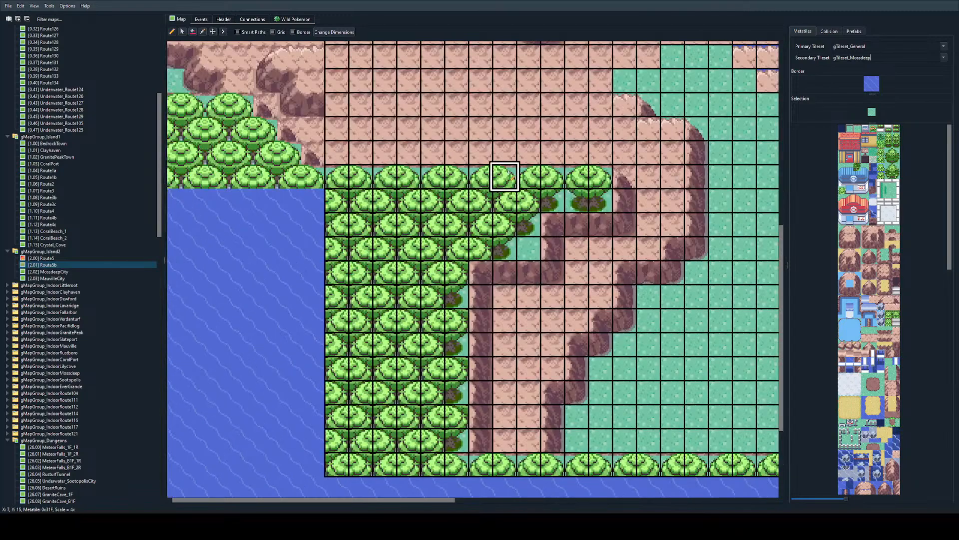
scroll(508, 175, "up", 3)
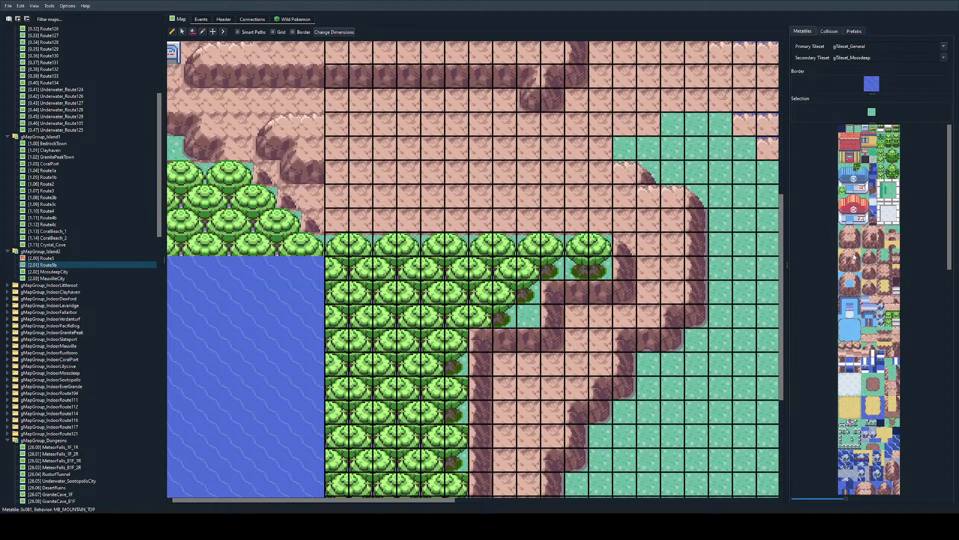
Step: Build the lower cliff corner across X 12 and X 13 on Y 11, and add a right cliff edge at X 13, Y 10
left_click(641, 157)
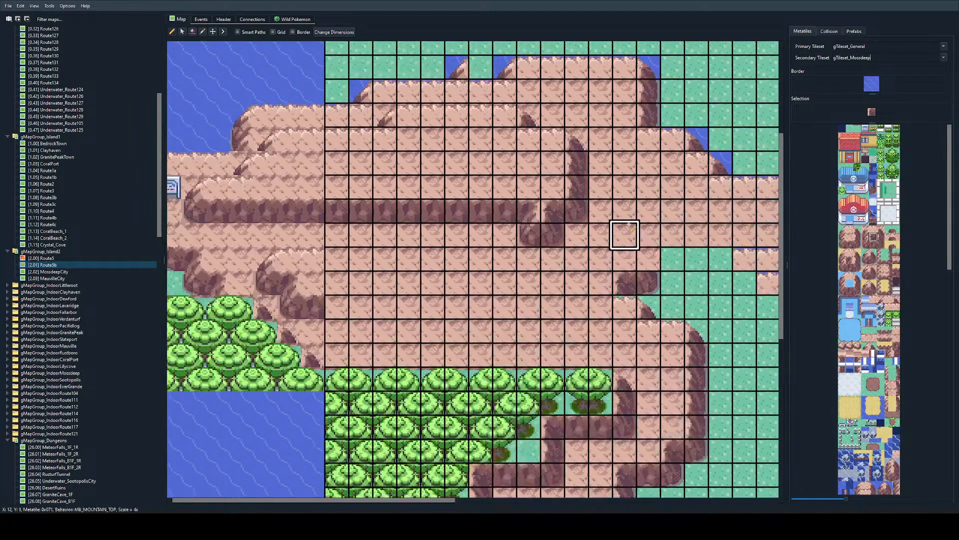
scroll(623, 227, "up", 3)
right_click(554, 142)
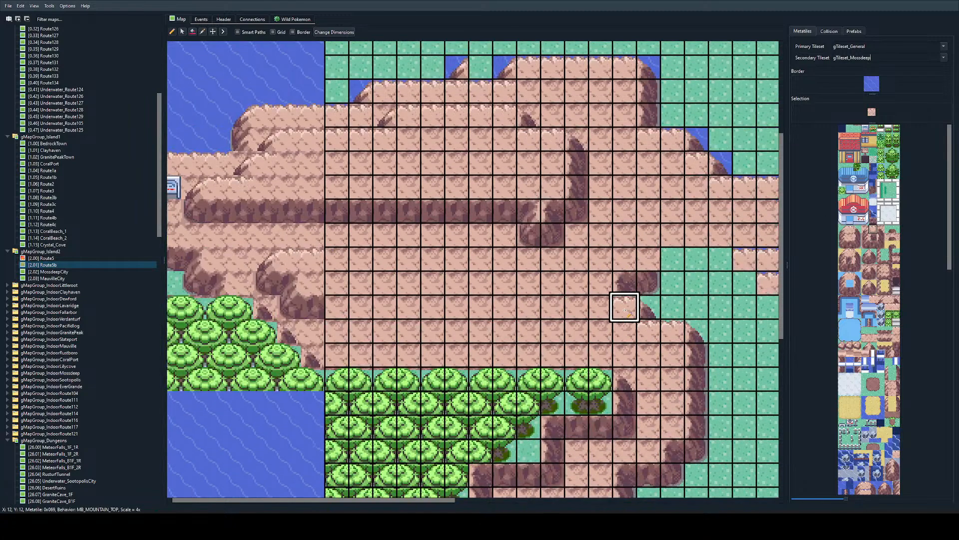
scroll(616, 260, "right", 1)
right_click(536, 282)
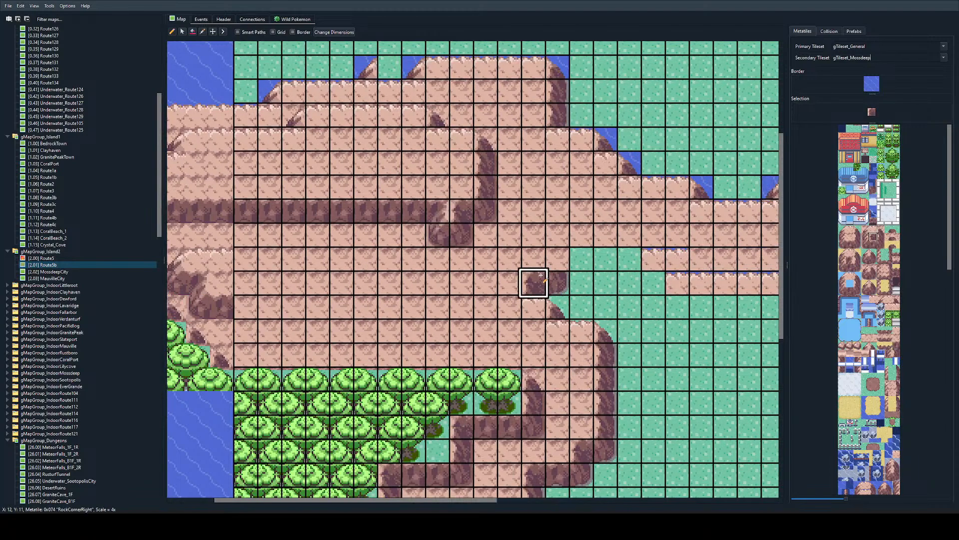
left_click(559, 237)
key("ctrl+z")
left_click(559, 261)
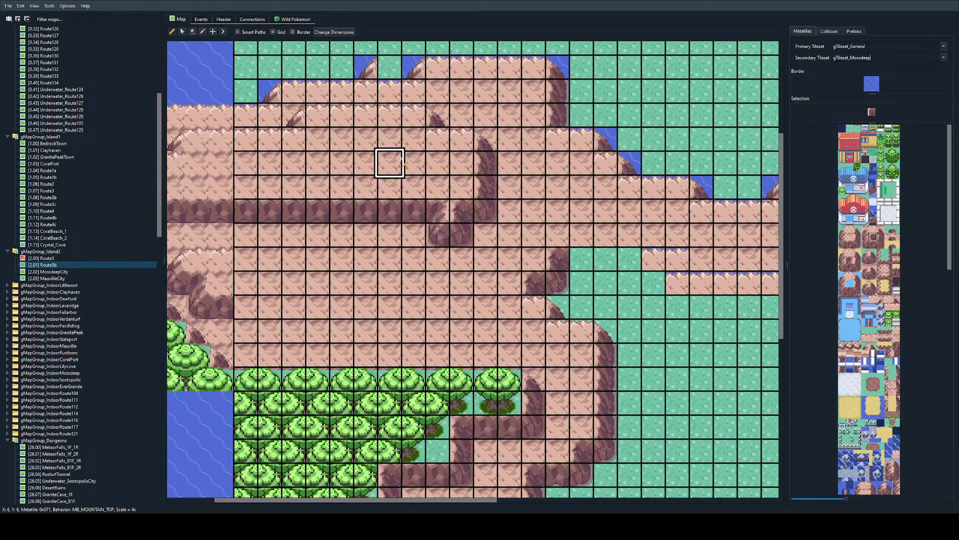
Step: Paint rock wall tiles along X 14 to 17 on Y 10 and X 18 to 23 on Y 11
right_click(389, 211)
scroll(559, 280, "down", 1, "ctrl")
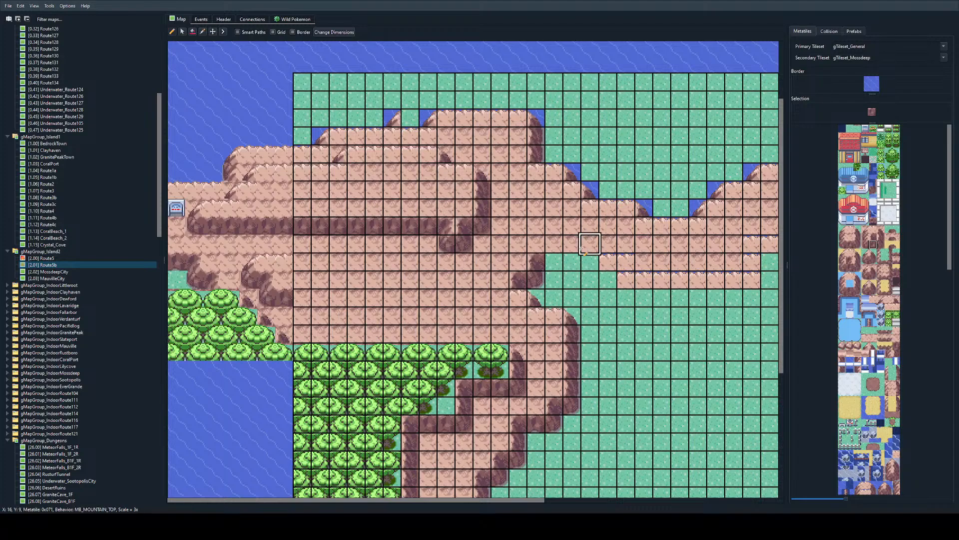
left_click_drag(555, 261, 589, 261)
scroll(589, 262, "right", 3)
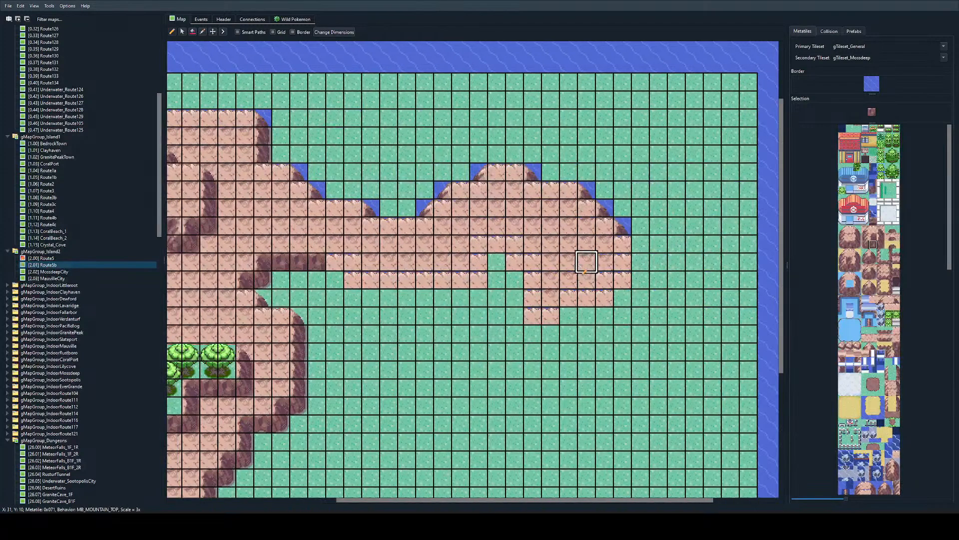
mouse_move(335, 260)
left_mouse_down()
mouse_move(441, 278)
mouse_move(461, 260)
mouse_move(515, 260)
mouse_move(575, 190)
mouse_move(457, 200)
mouse_move(494, 244)
mouse_move(538, 245)
mouse_move(388, 208)
left_mouse_up()
key("ctrl+z")
key("ctrl+z")
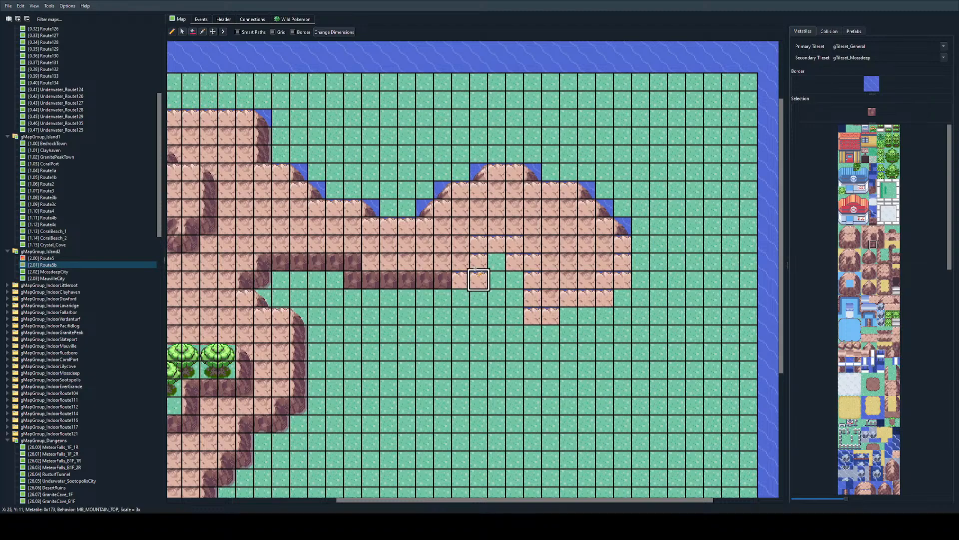
Step: Outline the eastern peninsula with ocean cliff-corner tiles down to Y 15, and fill the grass gap on Y 10 with mountain ground
right_click(586, 190)
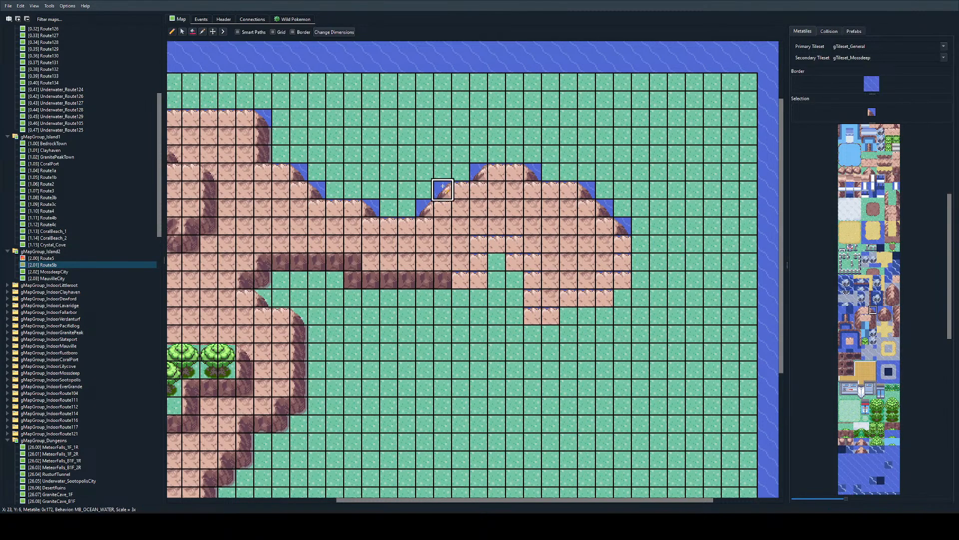
mouse_move(444, 186)
left_mouse_down()
mouse_move(523, 175)
mouse_move(568, 298)
mouse_move(514, 315)
mouse_move(466, 279)
left_mouse_up()
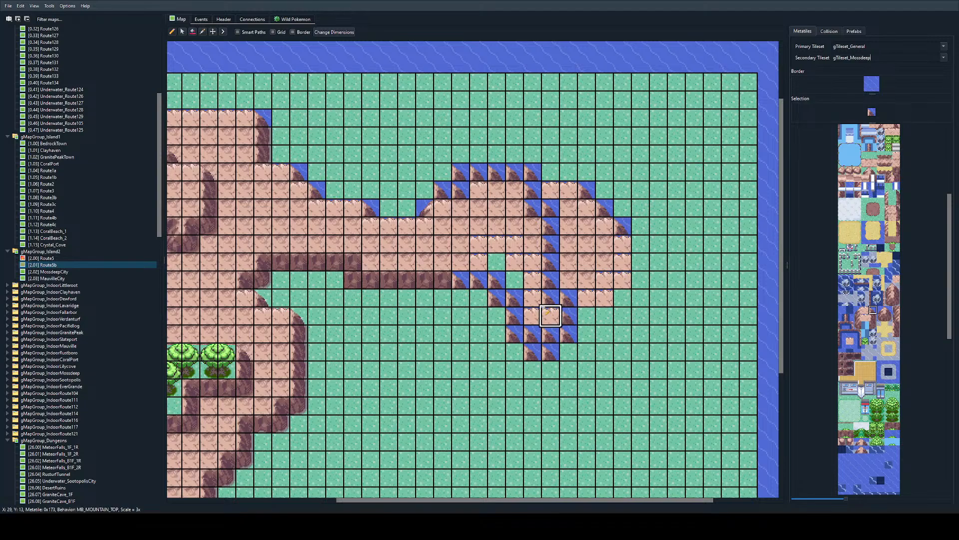
scroll(512, 347, "left", 2)
right_click(641, 231)
mouse_move(642, 243)
left_mouse_down()
mouse_move(707, 264)
mouse_move(697, 245)
left_mouse_up()
Step: Replace the leftover mountain and ocean-edge tiles east of the new peninsula outline with grass
scroll(697, 245, "right", 1)
right_click(696, 155)
mouse_move(642, 179)
left_mouse_down()
mouse_move(679, 190)
mouse_move(666, 213)
mouse_move(679, 278)
mouse_move(713, 226)
mouse_move(713, 280)
left_mouse_up()
scroll(551, 222, "up", 1, "ctrl")
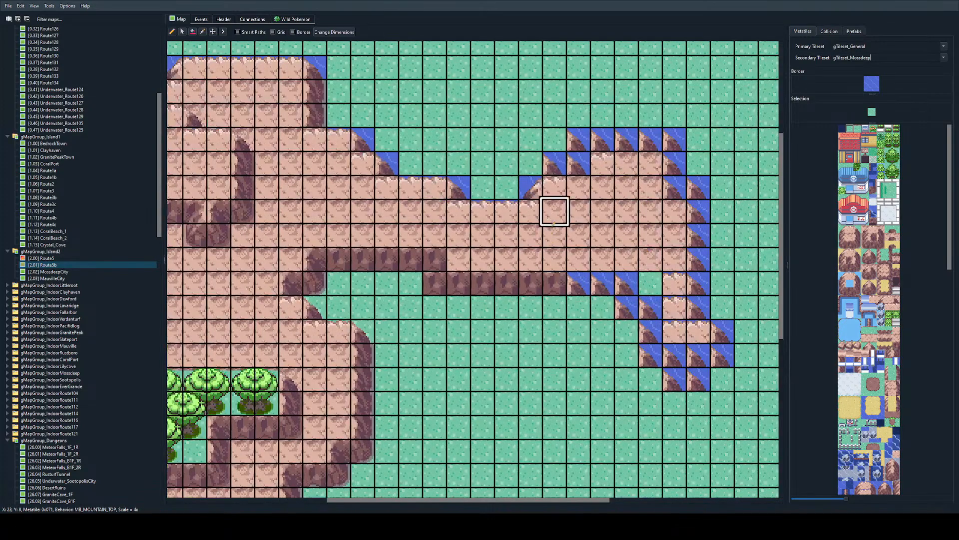
Step: Shape the peninsula's north edge with an ocean corner at X 24 and mountain top along X 25 to 27 on Y 6, grassing over the extra corners
right_click(530, 188)
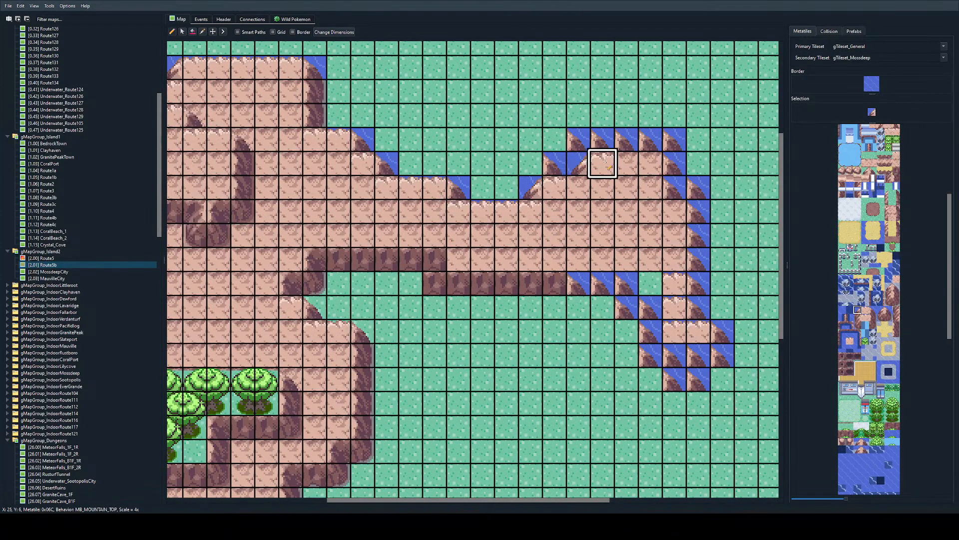
right_click(459, 211)
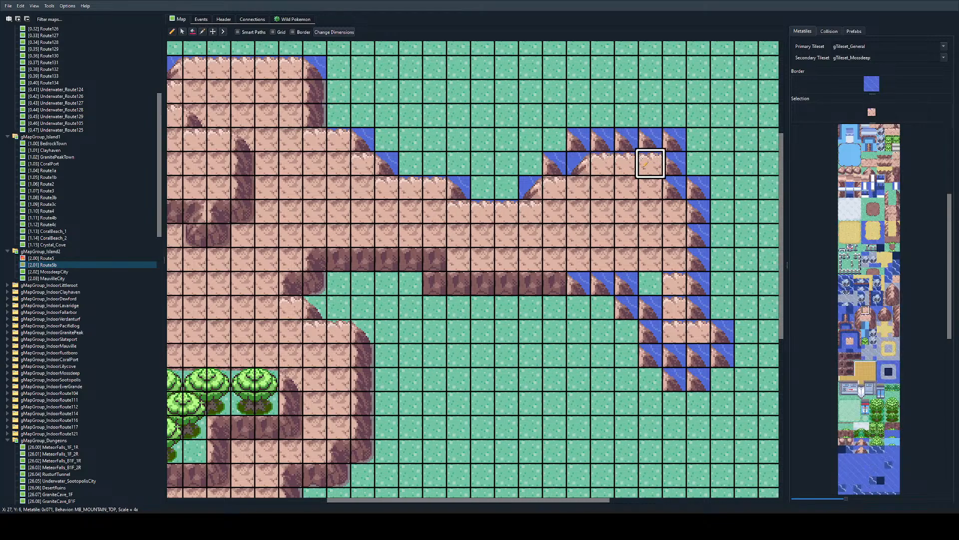
right_click(530, 115)
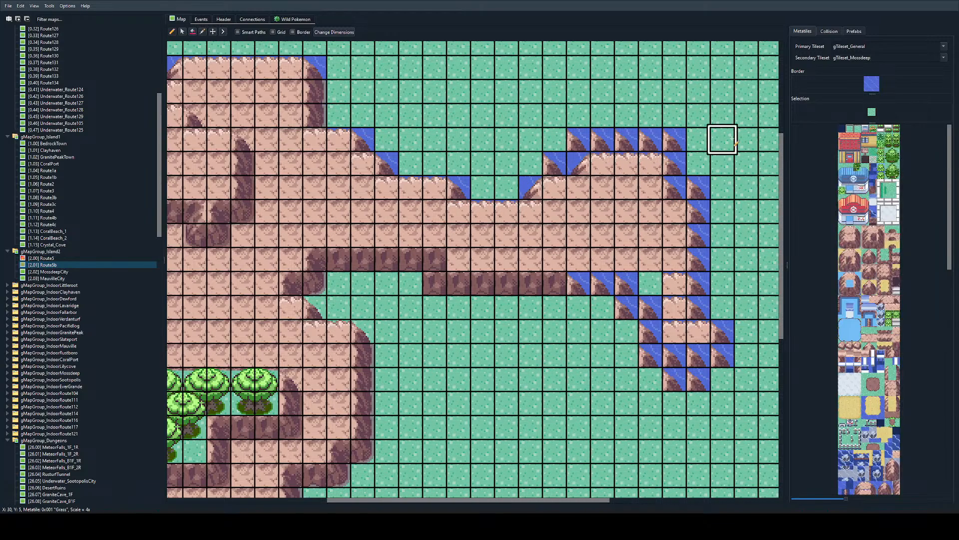
mouse_move(722, 139)
left_mouse_down()
mouse_move(579, 139)
mouse_move(554, 162)
left_mouse_up()
Step: Paint the peninsula's east side with right cliff edge tiles at X 28, Y 7 and down X 29 from Y 8 to Y 12
scroll(626, 220, "right", 2)
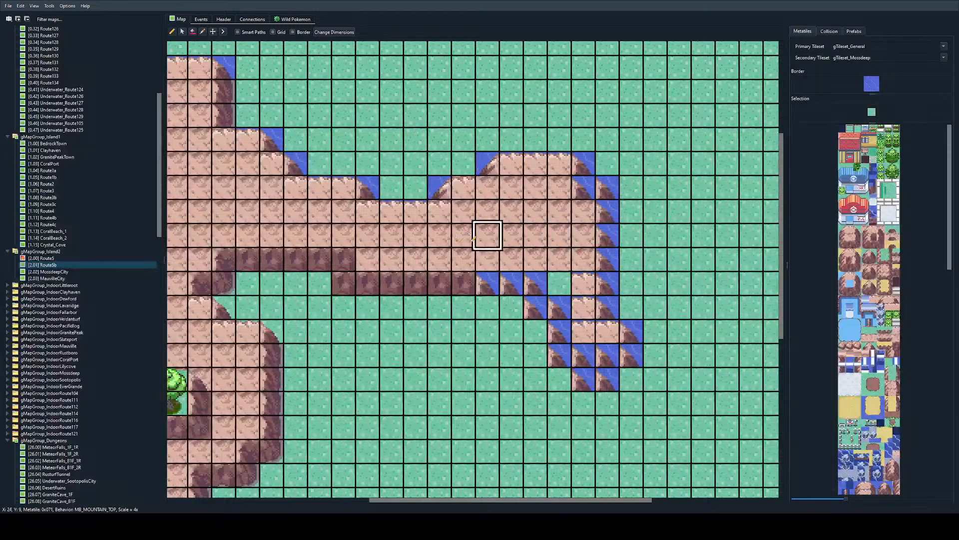
scroll(877, 394, "down", 5)
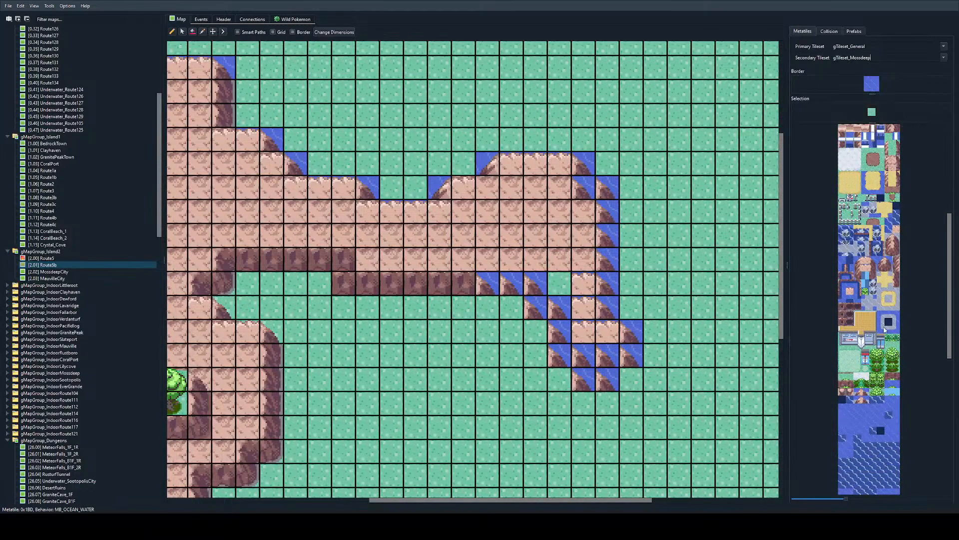
left_click(873, 267)
mouse_move(584, 188)
left_mouse_down()
mouse_move(606, 209)
mouse_move(602, 283)
left_mouse_up()
left_click(606, 308)
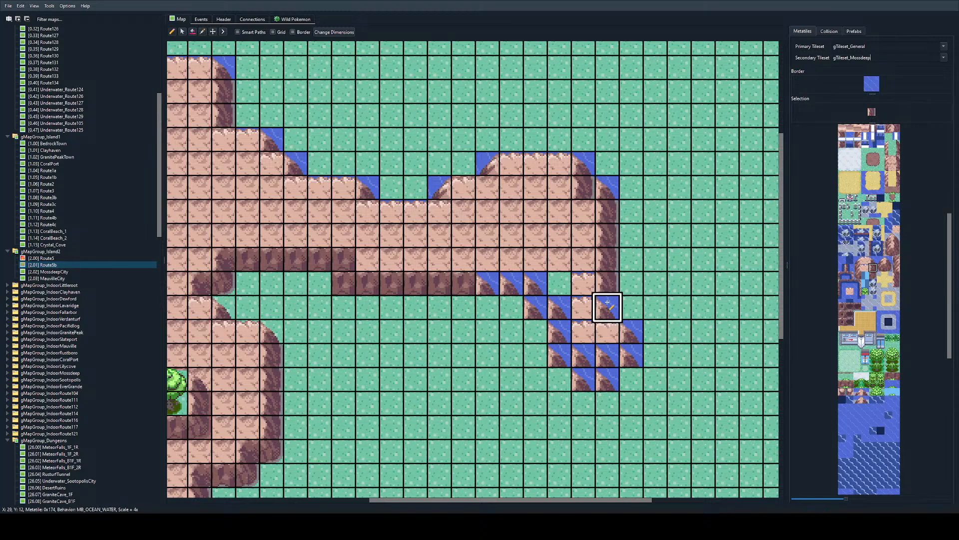
Step: Clear X 28 from Y 9 to 12 and X 25 to 27 on Y 11 with grass, and extend the rock wall to X 24, Y 11
right_click(632, 284)
mouse_move(584, 235)
left_mouse_down()
mouse_move(583, 258)
mouse_move(510, 282)
left_mouse_up()
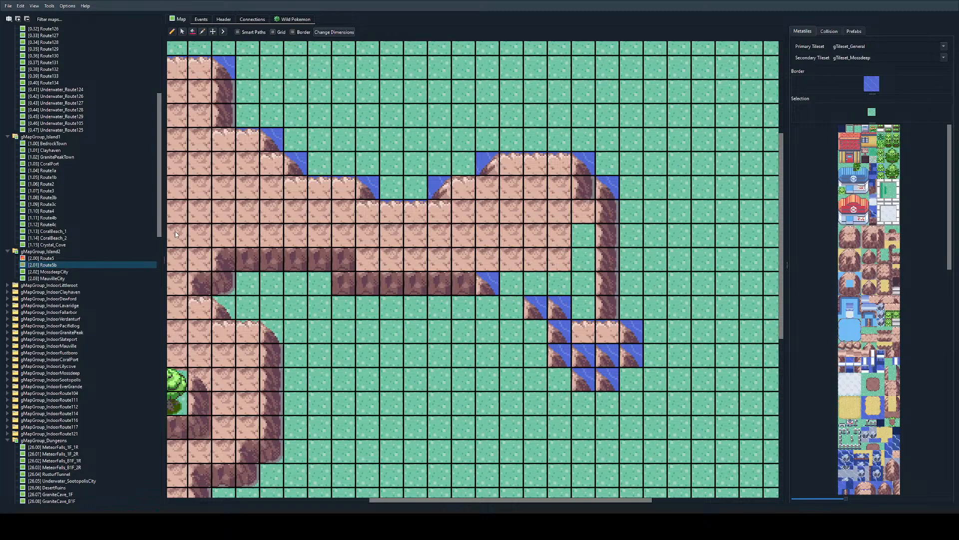
right_click(388, 283)
left_click(488, 284)
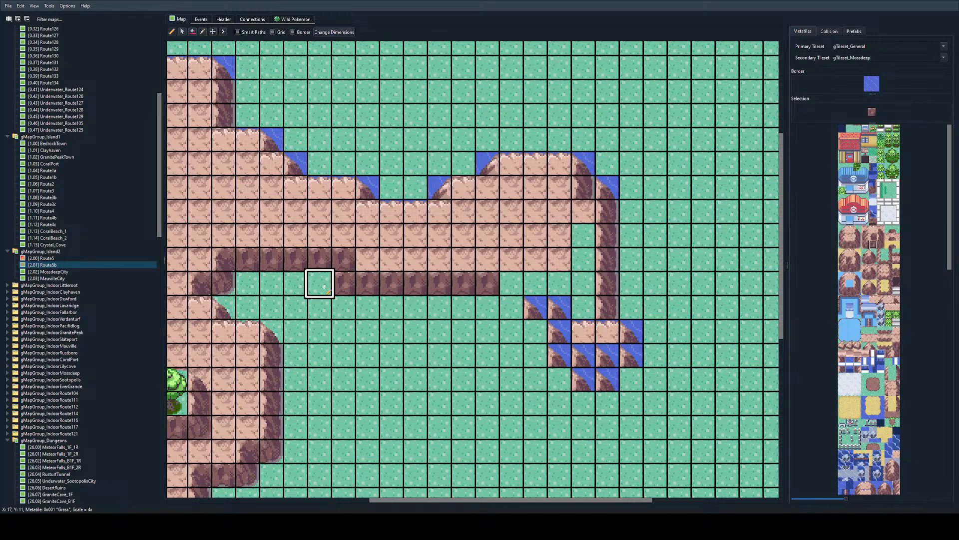
Step: Round the lower rock wall's west end at X 18, Y 11 with GrassRockCorner, and place a right cliff tile at X 24, Y 10
left_click(845, 245)
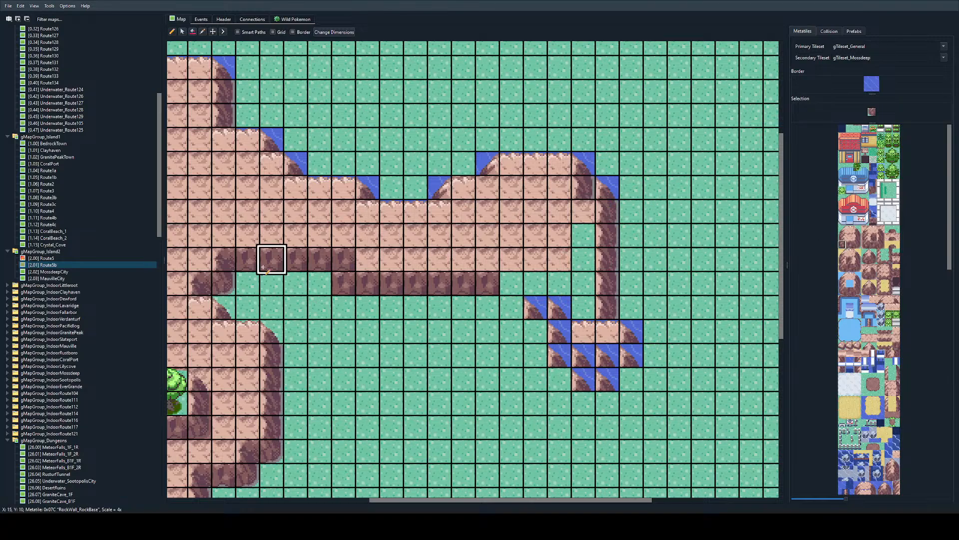
left_click(336, 285)
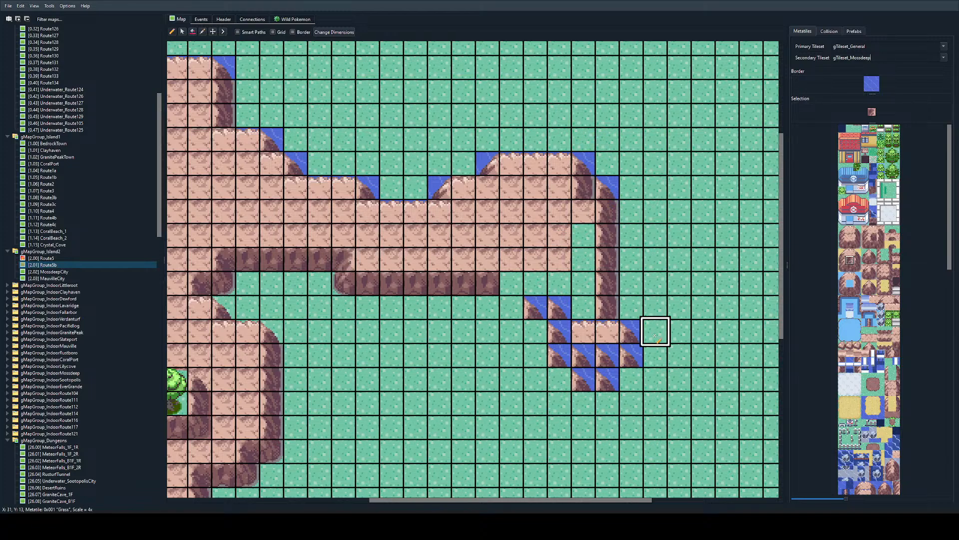
left_click(880, 244)
left_click(488, 260)
Step: Run the rock wall across X 25 and 26 on Y 10, end it at X 27, and round the wall corner at X 24, Y 11
right_click(512, 236)
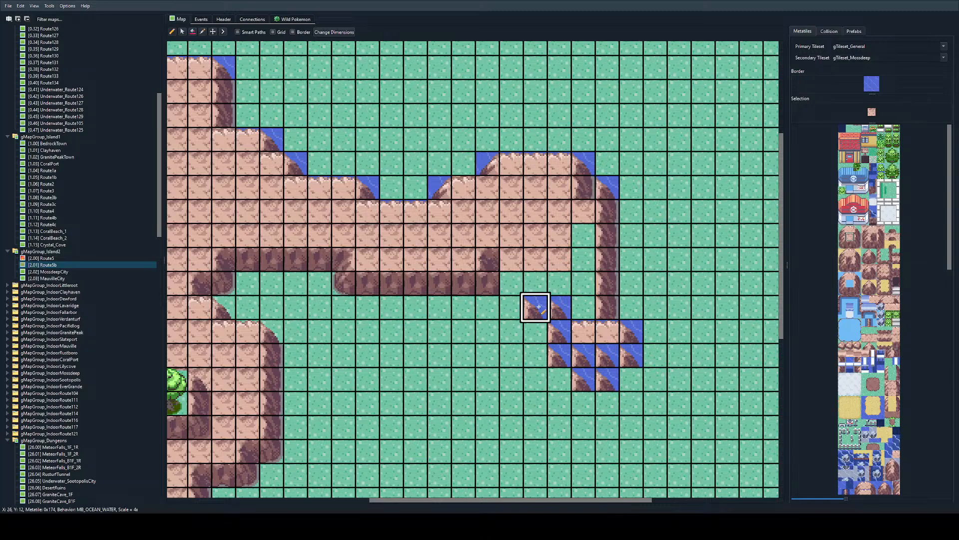
right_click(539, 307)
mouse_move(539, 307)
left_mouse_down()
mouse_move(535, 257)
mouse_move(512, 260)
left_mouse_up()
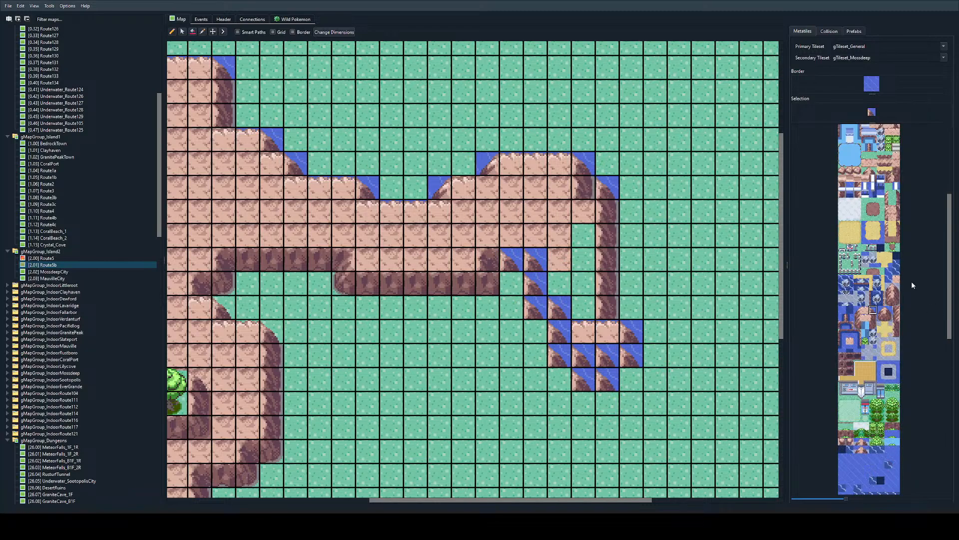
scroll(878, 325, "up", 5)
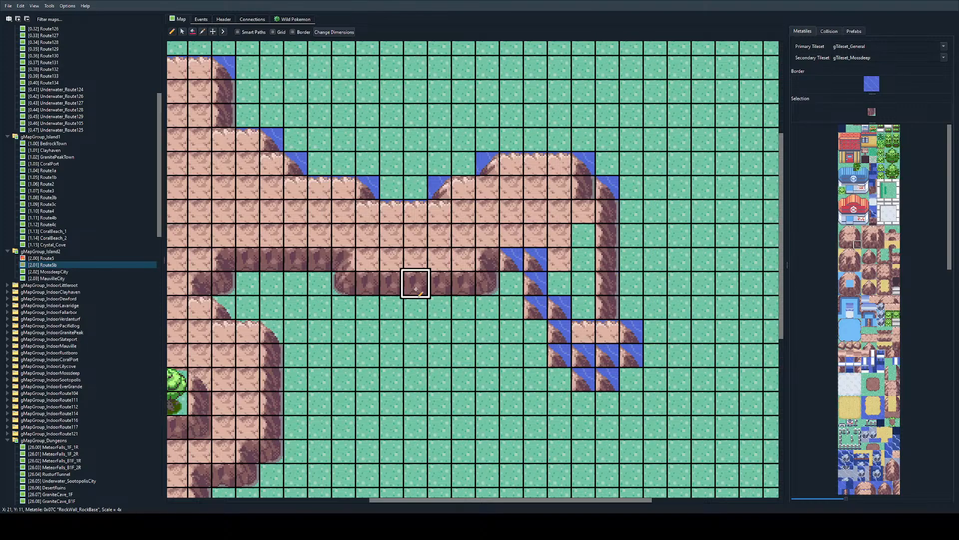
left_click_drag(511, 259, 536, 259)
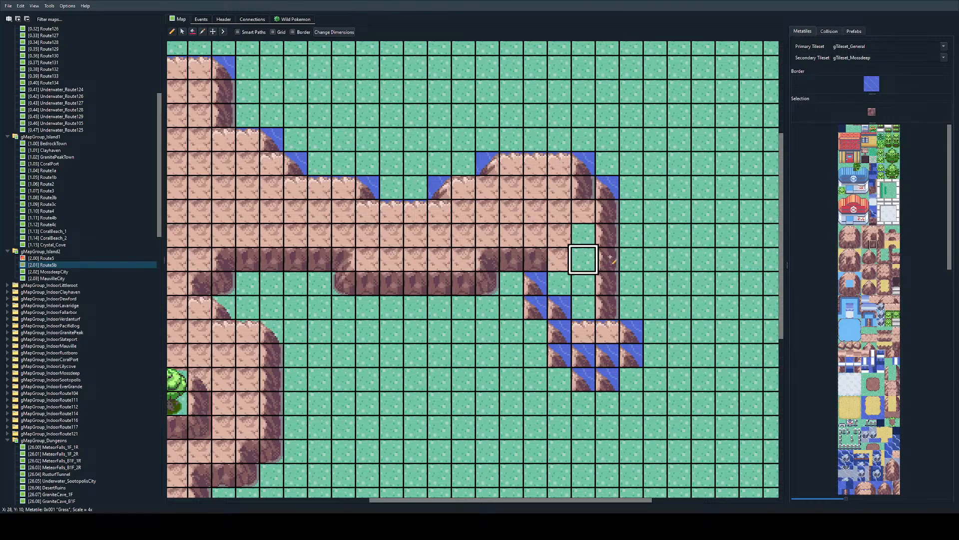
left_click(851, 261)
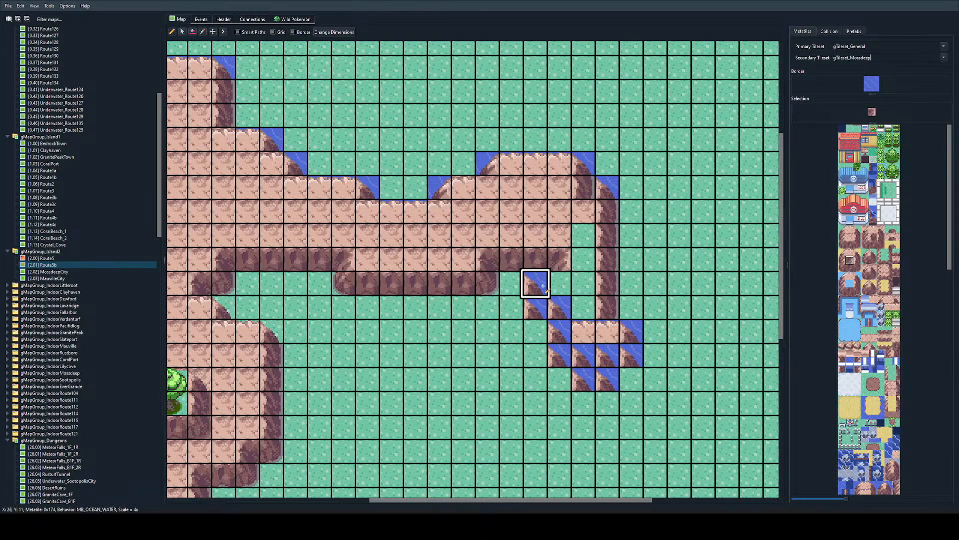
Step: Fill the peninsula's interior down to Y 14 with mountain ground, and shape its inner west shoulder at X 26 and 27 on Y 11
mouse_move(559, 235)
left_mouse_down()
mouse_move(583, 235)
mouse_move(583, 308)
mouse_move(603, 346)
left_mouse_up()
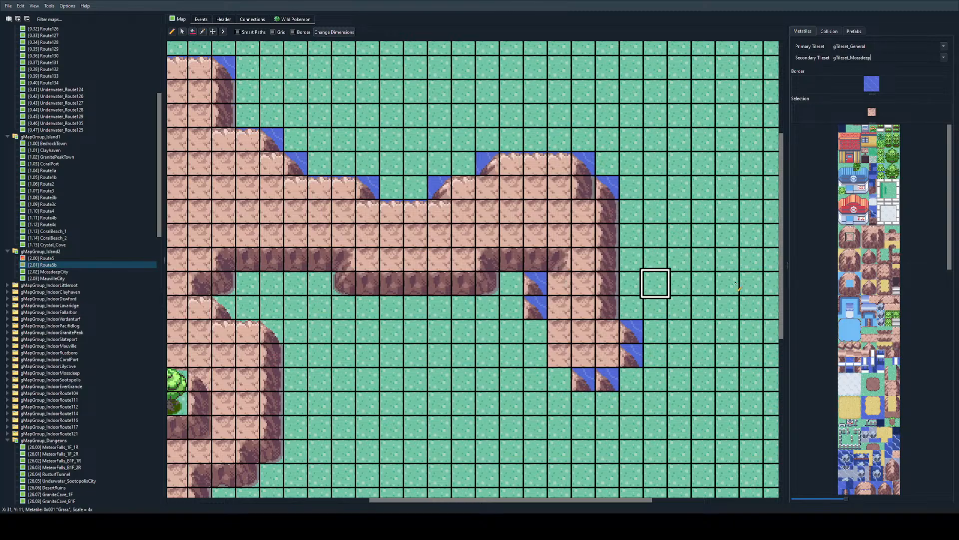
left_click(873, 222)
left_click(873, 229)
left_click(559, 284)
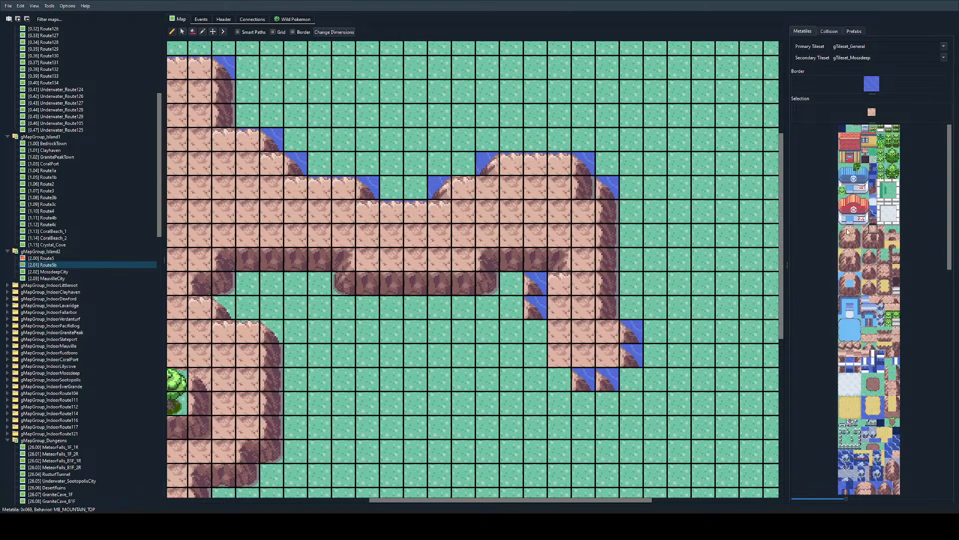
left_click(535, 283)
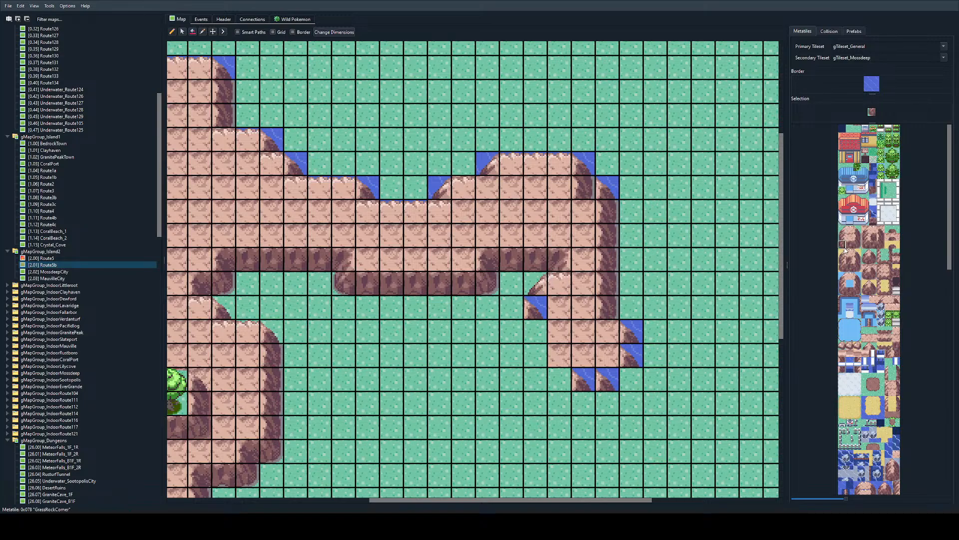
Step: Place GrassRockCorner tiles down the peninsula's southwest side at X 26, Y 12, at X 27, Y 14 and at X 28, Y 15
left_click(535, 283)
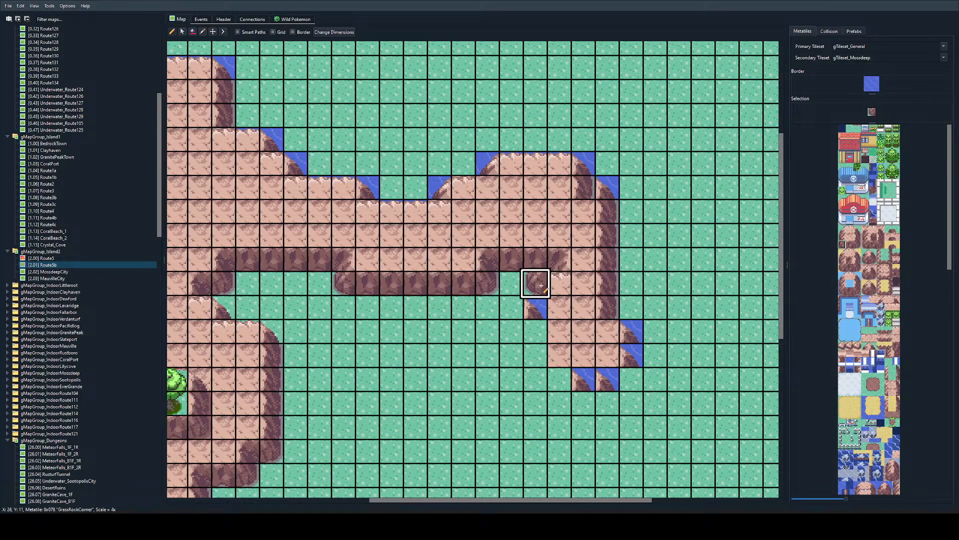
key("ctrl+z")
left_click(538, 307)
left_click(560, 356)
left_click(560, 378)
key("ctrl+z")
left_click(584, 378)
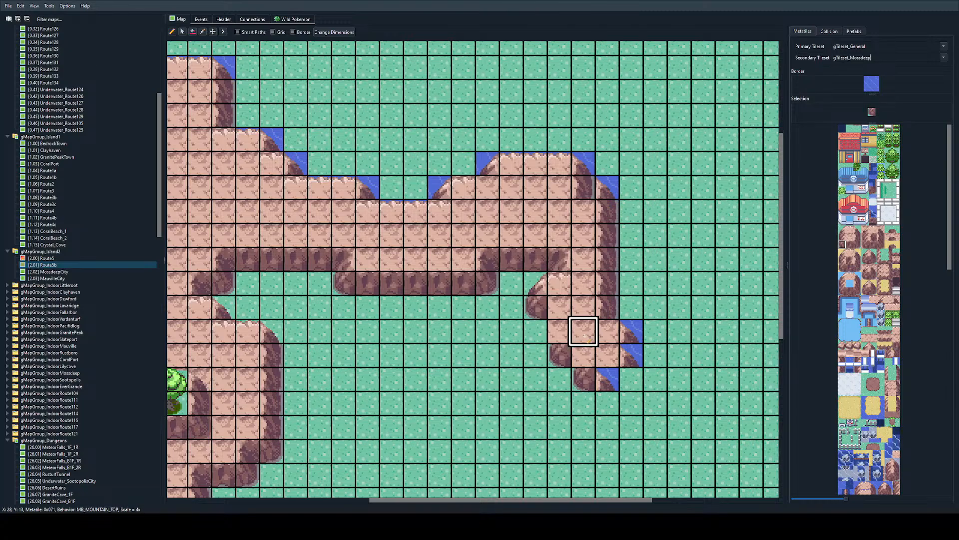
Step: Add a left cliff edge at X 27, Y 13 and a rounded southeast cliff corner at X 29, Y 15
scroll(353, 278, "left", 5)
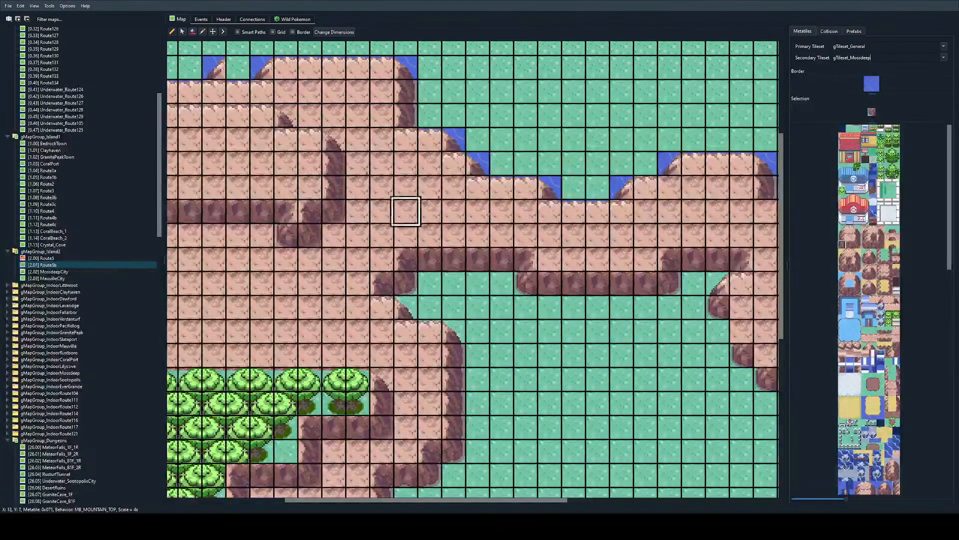
scroll(406, 211, "right", 5)
left_click(844, 240)
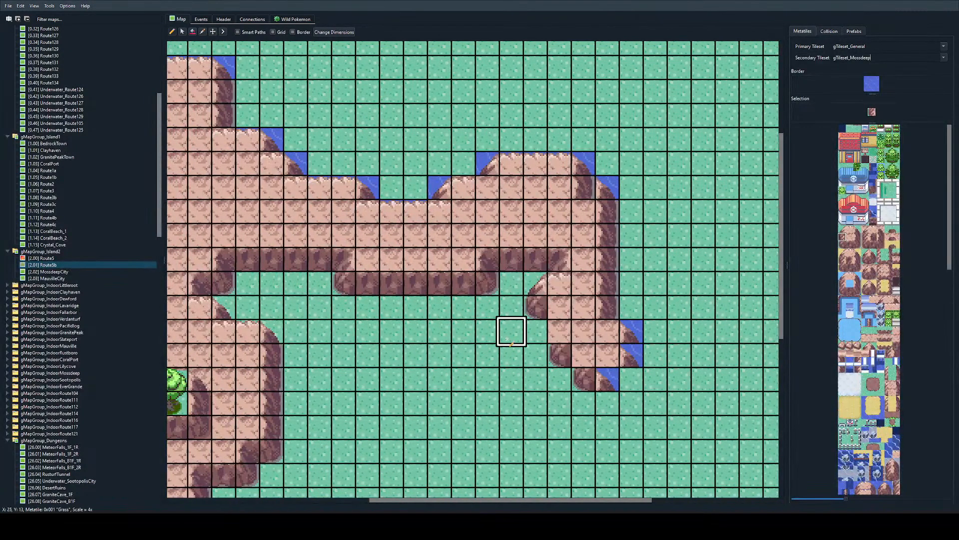
left_click(559, 331)
left_click(849, 261)
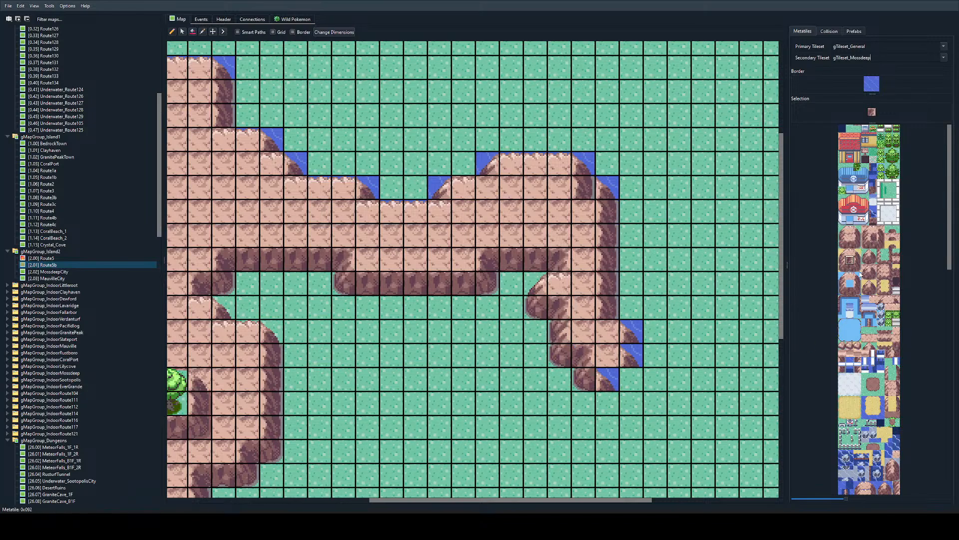
left_click(607, 379)
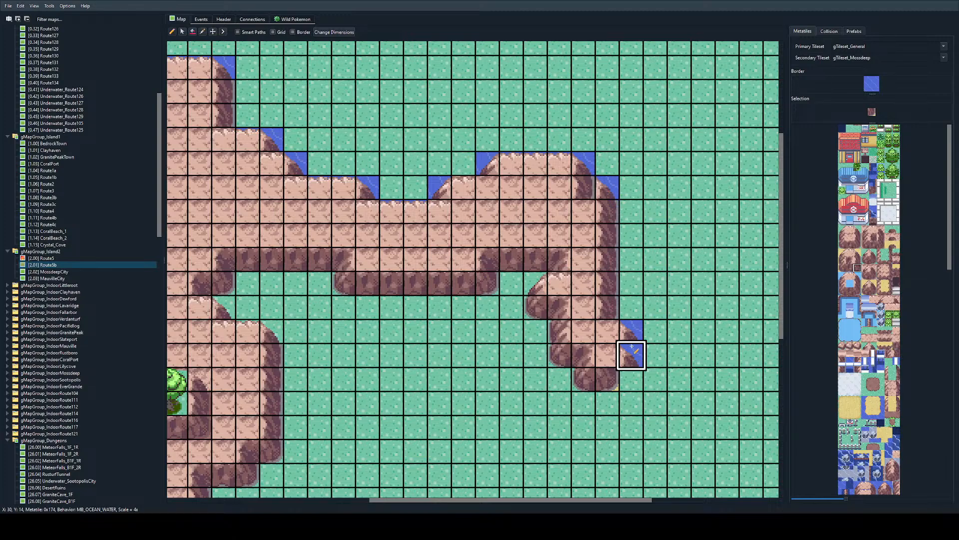
Step: Round off the peninsula's southeast cliff edge with a rock corner tile at X 30, Y 14
left_click(873, 232)
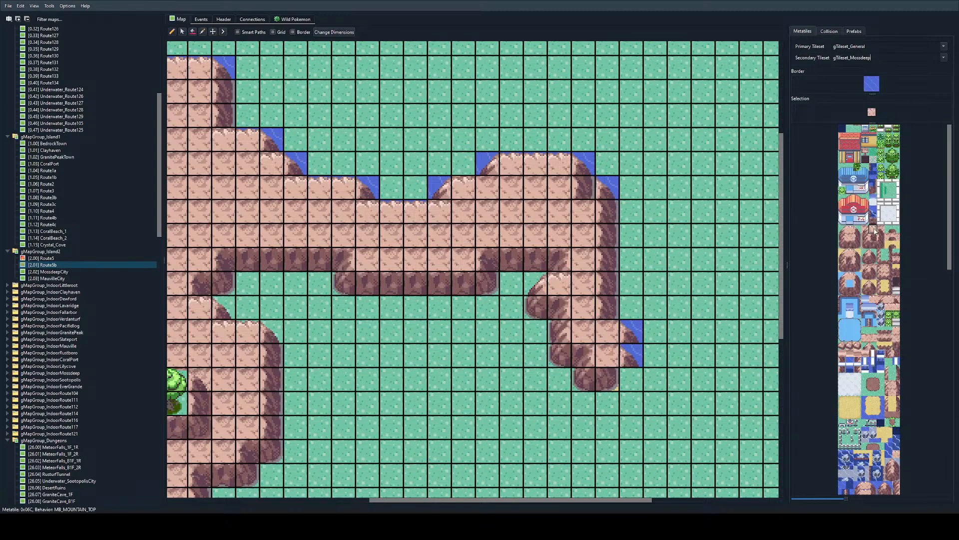
left_click(857, 255)
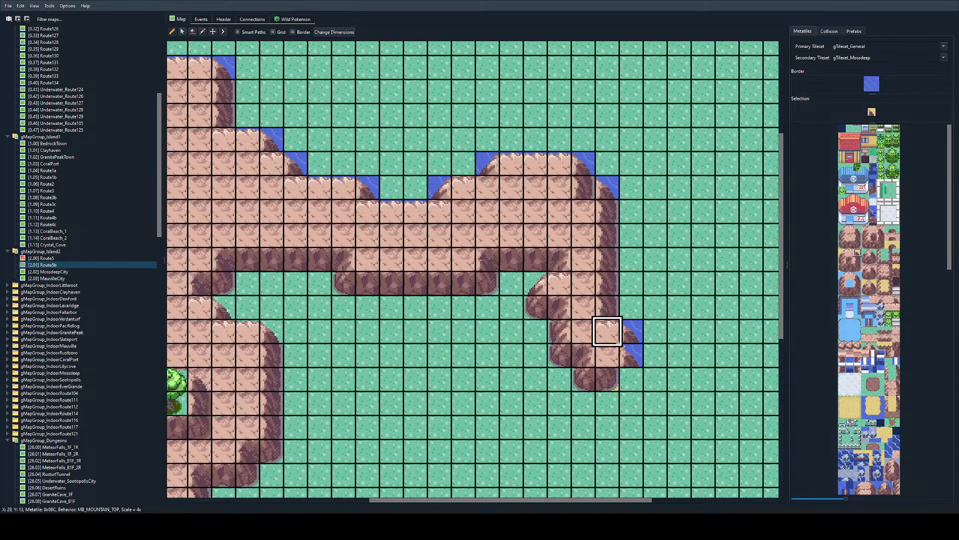
scroll(866, 338, "down", 3)
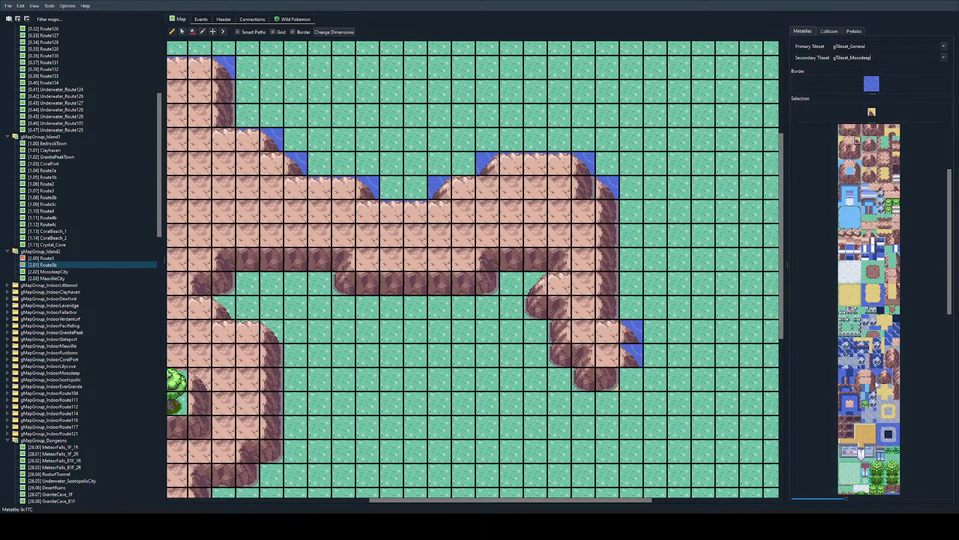
left_click(631, 355)
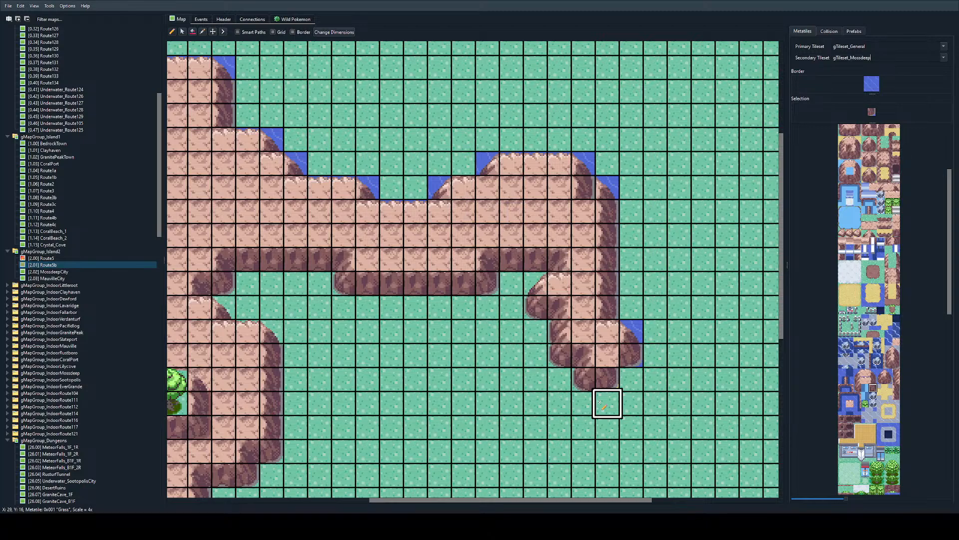
Step: Place a large tree on the grass south of the cliffs, covering X 20 to 22 and Y 18 to 20
scroll(898, 190, "up", 3)
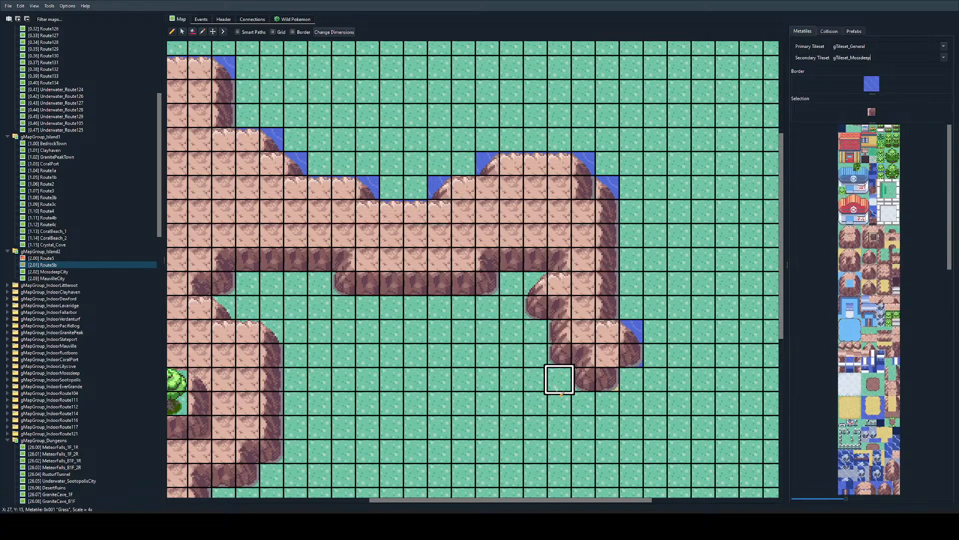
scroll(451, 346, "down", 1, "ctrl")
scroll(447, 335, "left", 3)
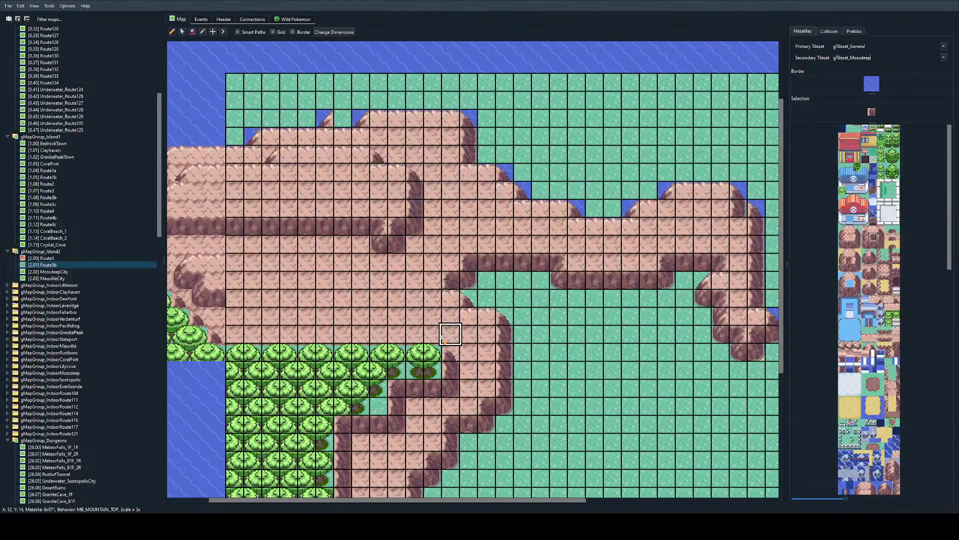
scroll(640, 329, "down", 2)
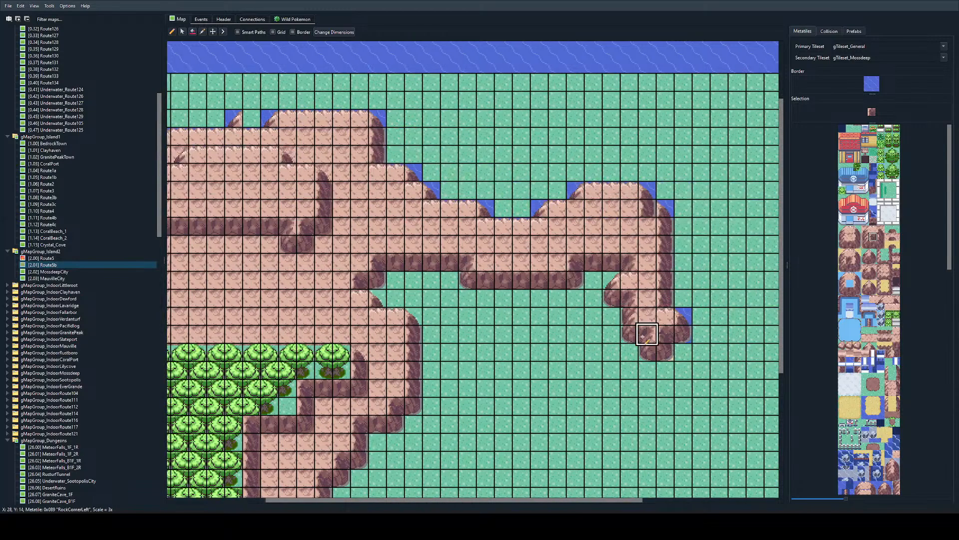
scroll(634, 337, "right", 5)
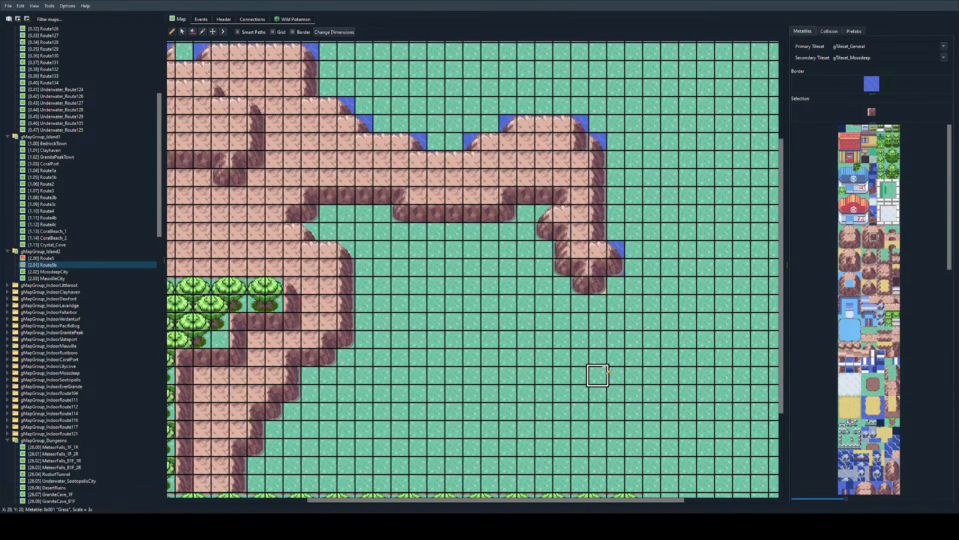
scroll(613, 367, "down", 2)
scroll(902, 343, "down", 8)
scroll(902, 347, "down", 8)
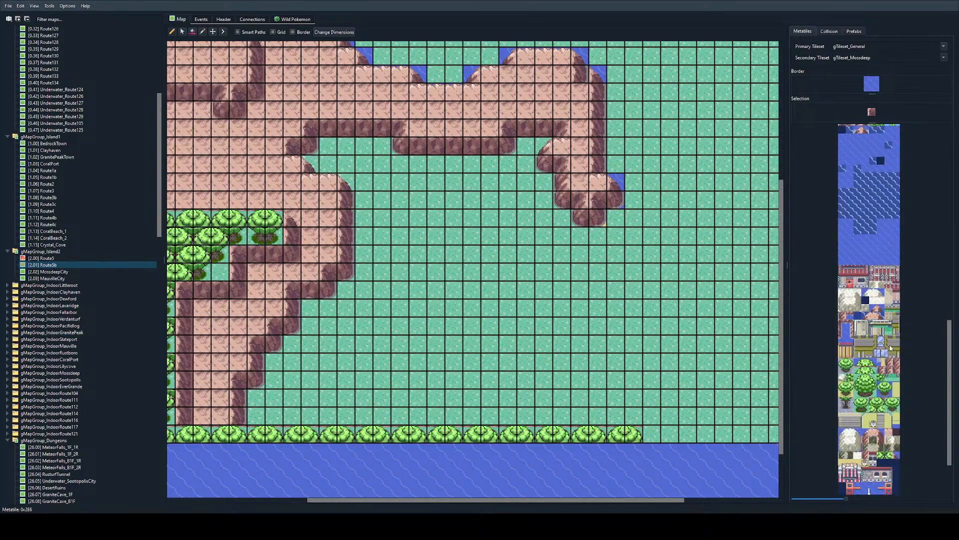
left_click_drag(858, 311, 876, 319)
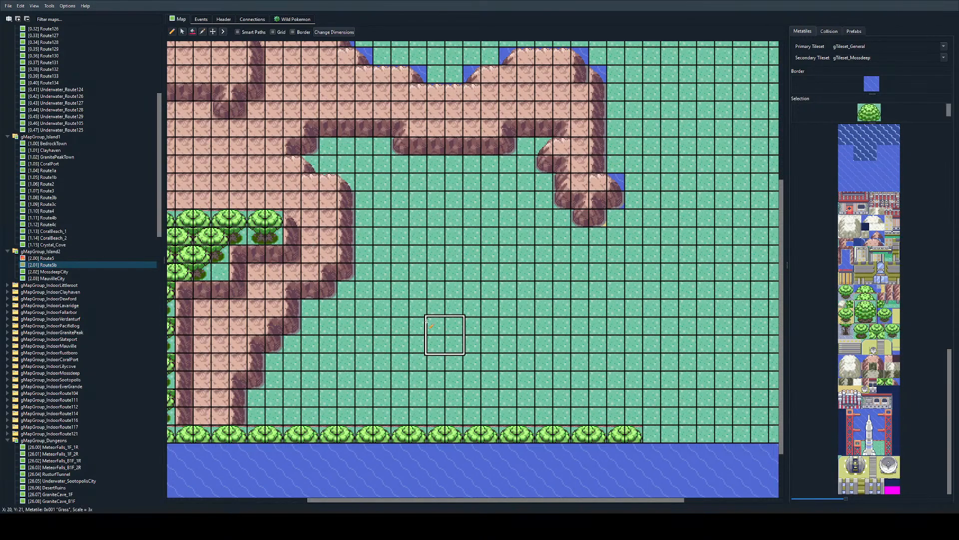
left_click(463, 280)
key("ctrl+z")
mouse_move(440, 273)
left_mouse_down()
mouse_move(440, 287)
mouse_move(452, 274)
left_mouse_up()
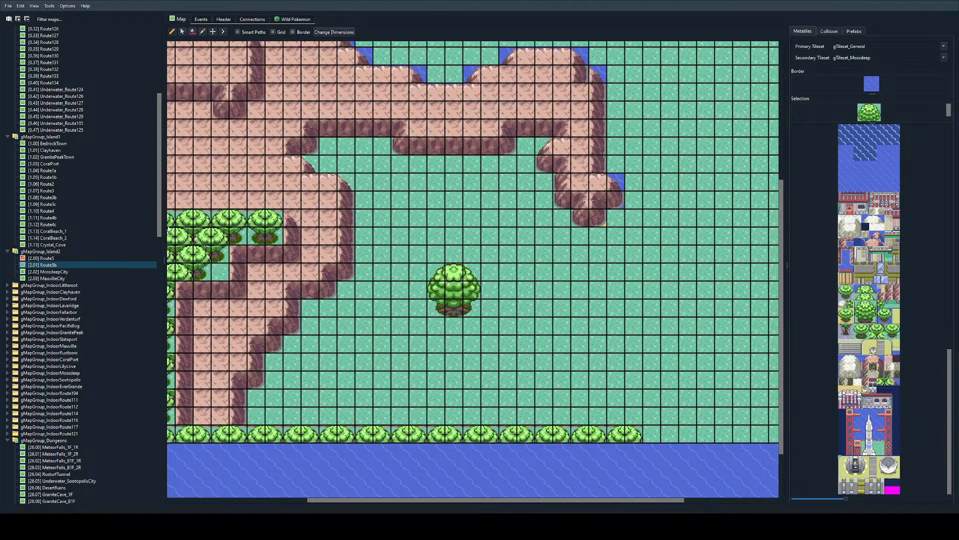
Step: Move the large tree to X 17 to 19, Y 21 to 23, and restore plain grass over its former spots
right_click_drag(419, 253, 472, 307)
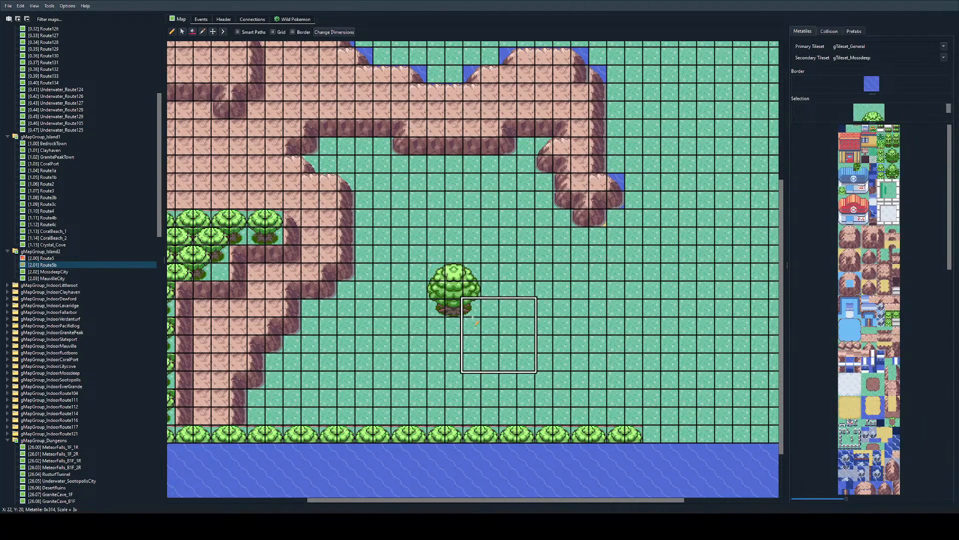
left_click(351, 351)
right_click(507, 291)
mouse_move(472, 274)
left_mouse_down()
mouse_move(456, 308)
mouse_move(470, 308)
left_mouse_up()
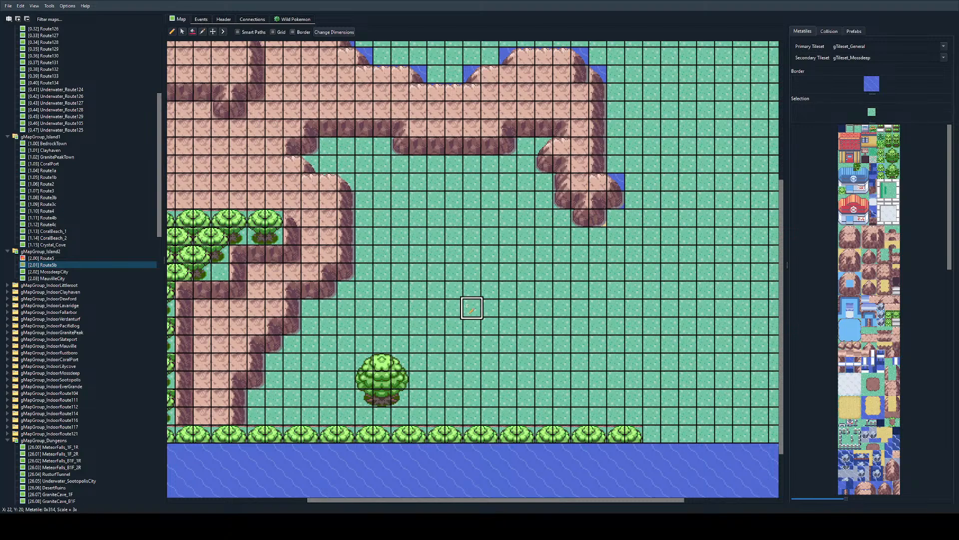
right_click_drag(364, 344, 418, 415)
left_click(384, 309)
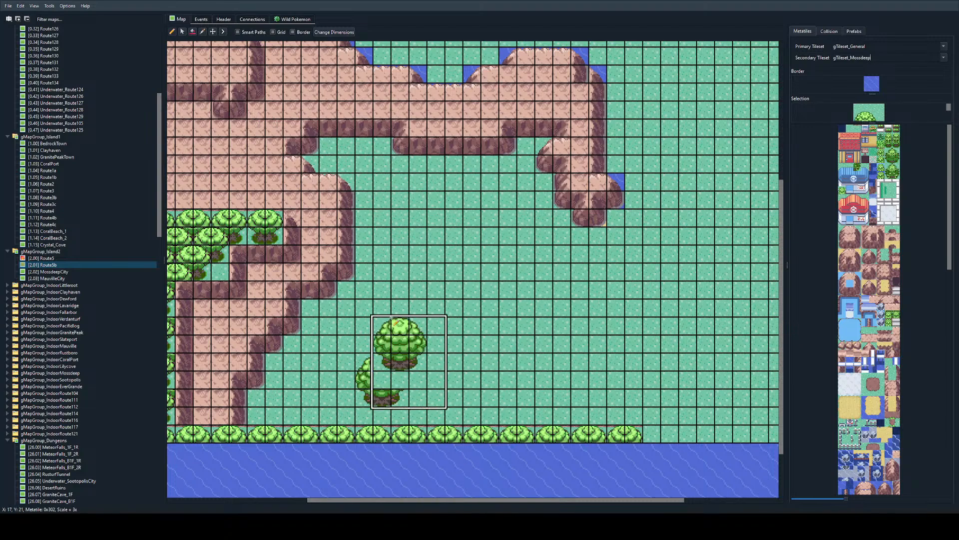
right_click(437, 362)
mouse_move(410, 389)
left_mouse_down()
mouse_move(362, 374)
mouse_move(398, 396)
left_mouse_up()
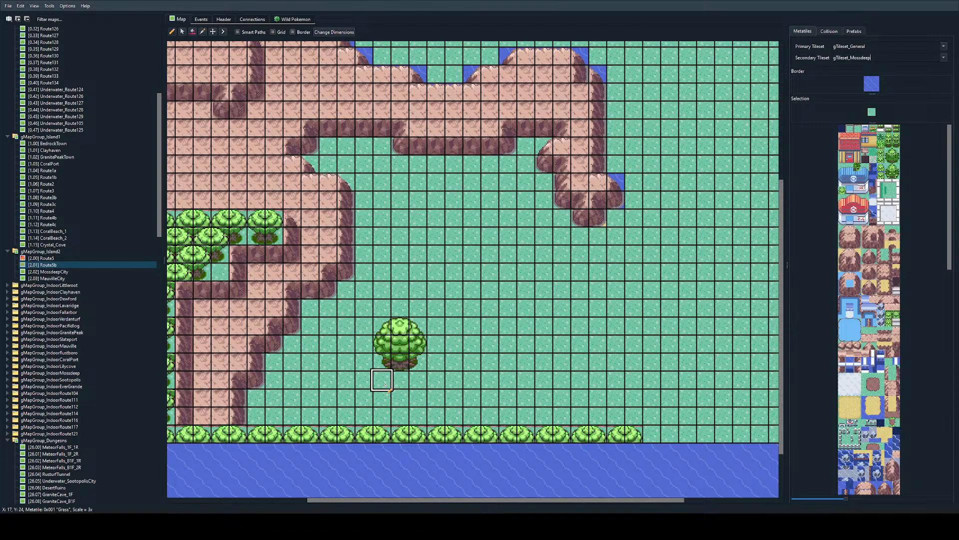
Step: Outline a sandy area's western edge with sand tiles, stepping from X 27, Y 15 west to X 24 and back to X 28, Y 26
scroll(328, 371, "up", 1)
scroll(419, 293, "down", 1)
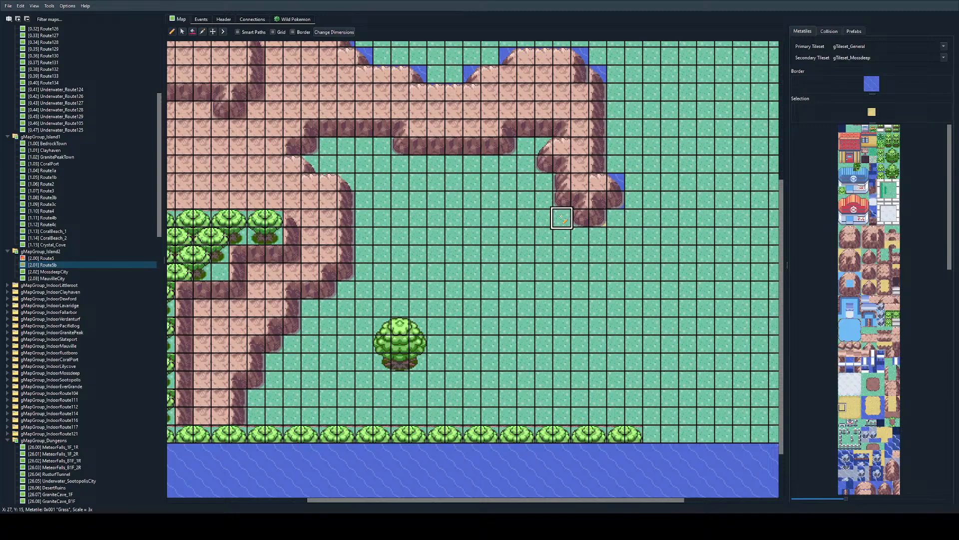
mouse_move(562, 218)
left_mouse_down()
mouse_move(508, 292)
mouse_move(579, 380)
mouse_move(580, 415)
left_mouse_up()
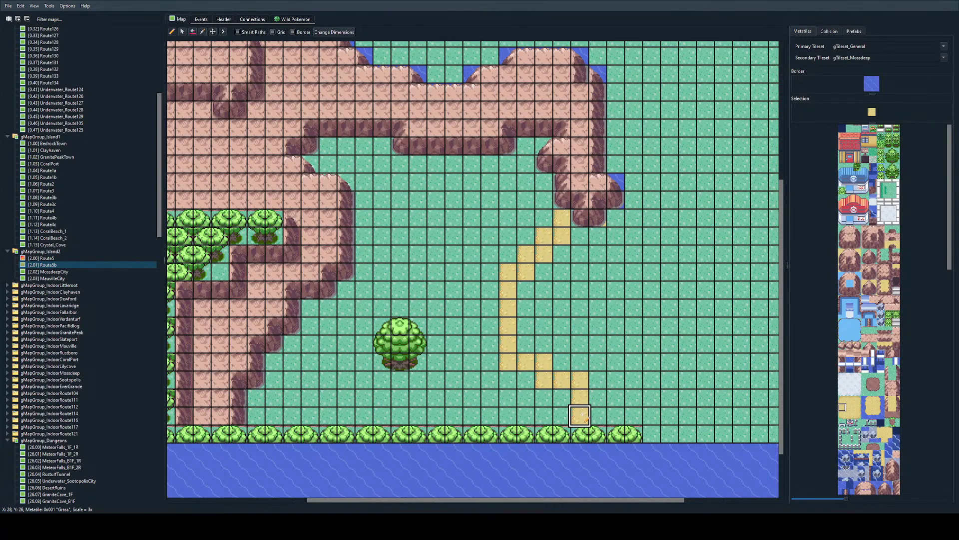
left_click(544, 380)
left_click_drag(509, 375, 510, 367)
key("ctrl+z")
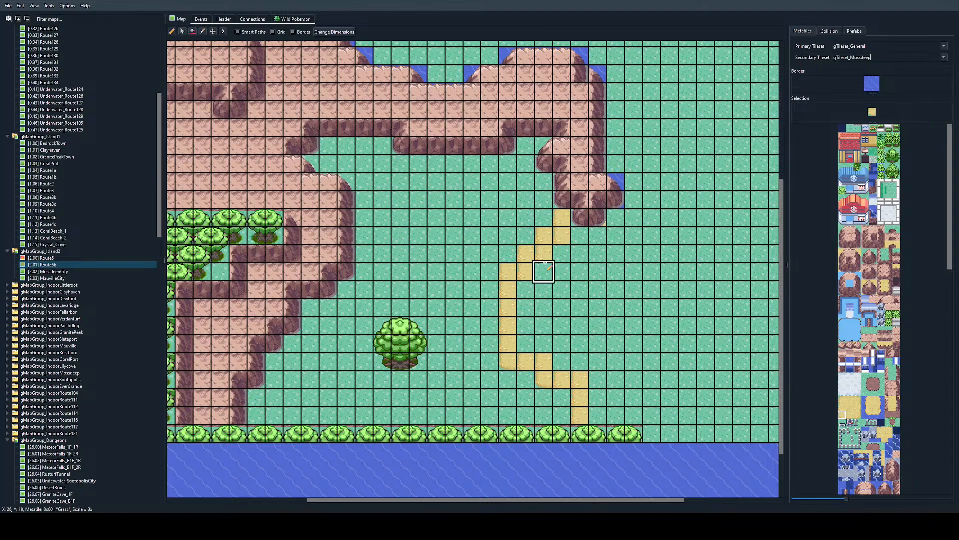
Step: Round the sand outline's stepped outer corners and fill the area east of it with sand out to X 29, down to Y 26
left_click(508, 270)
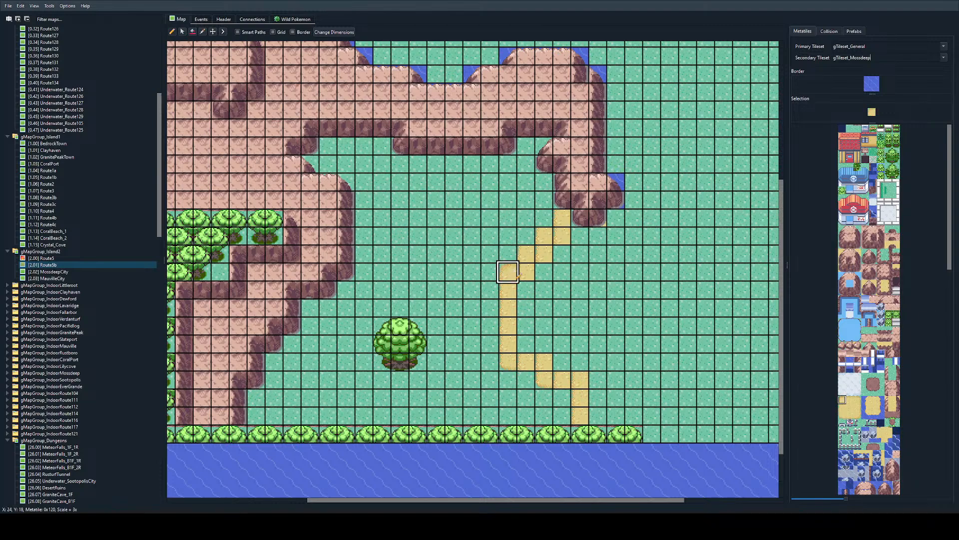
left_click(527, 253)
left_click(544, 234)
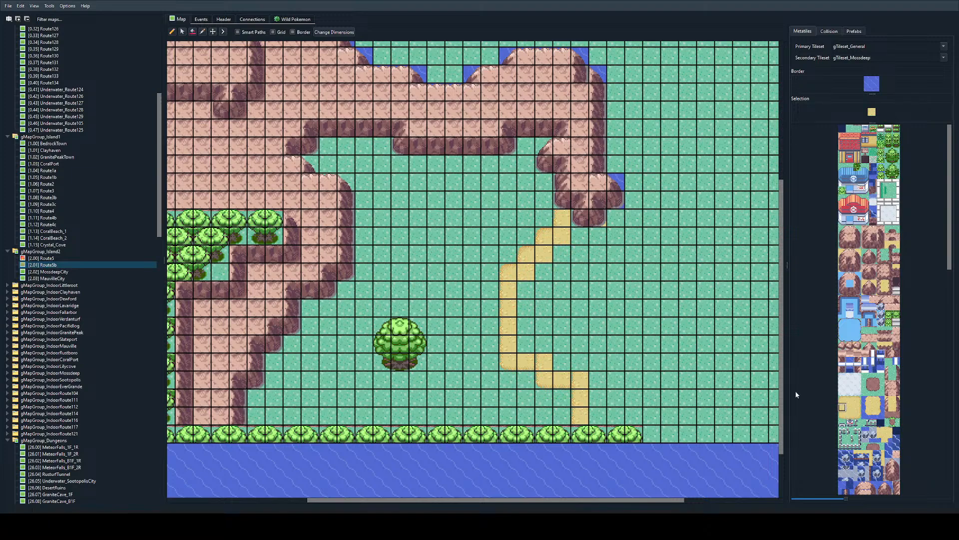
left_click(562, 361)
left_click(549, 362)
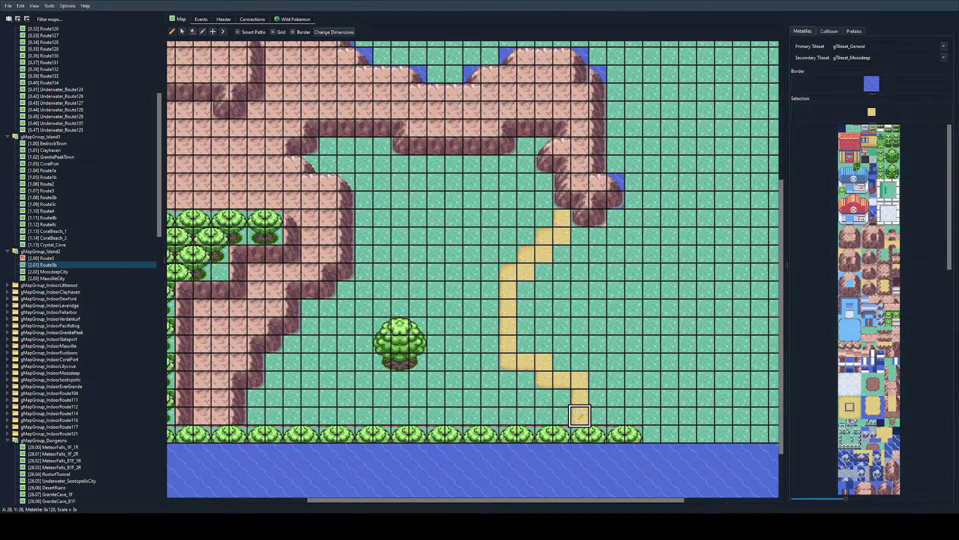
left_click(578, 399)
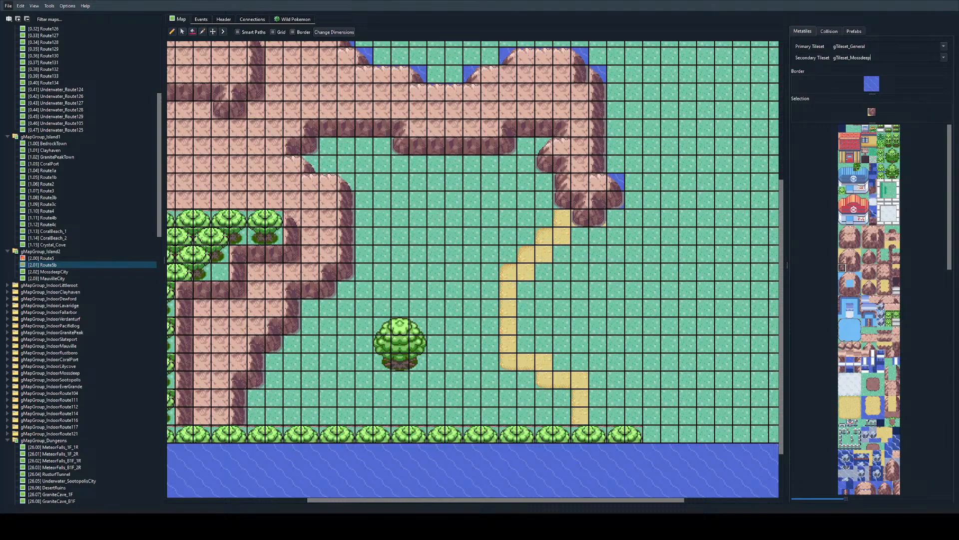
right_click(562, 236)
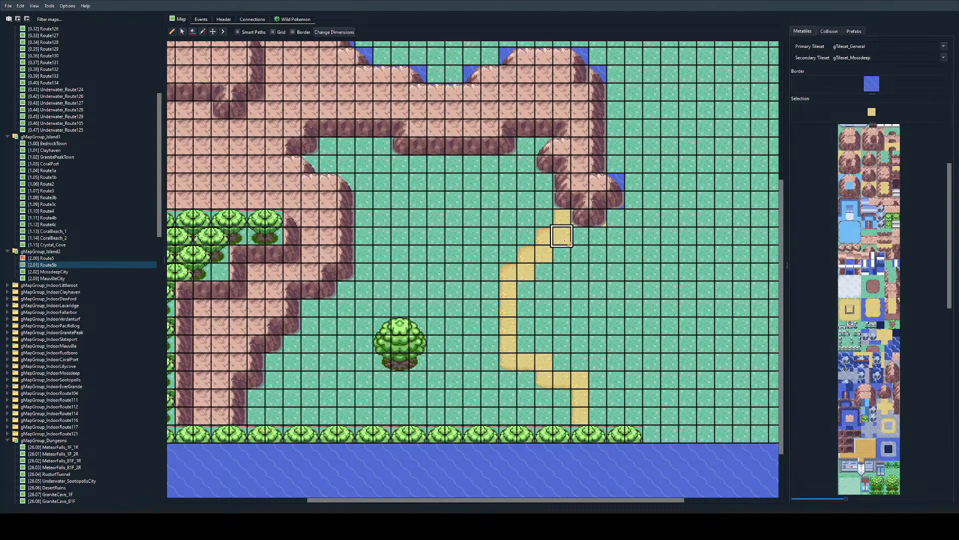
mouse_move(562, 237)
left_mouse_down()
mouse_move(596, 233)
mouse_move(596, 414)
mouse_move(523, 322)
mouse_move(545, 285)
mouse_move(580, 310)
mouse_move(526, 344)
left_mouse_up()
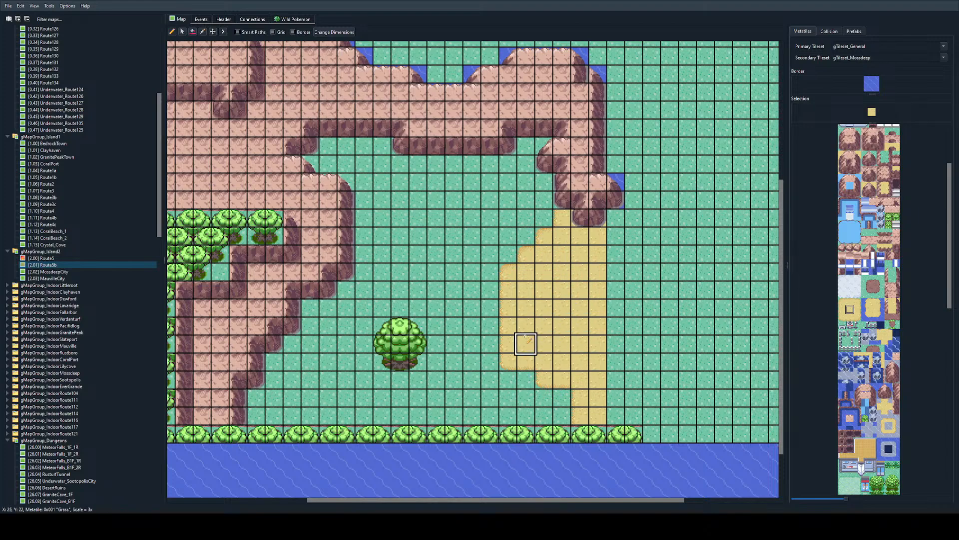
Step: Start the eastern shoreline with water edge tiles at X 30 and 31 on Y 15, and run it along Y 21 from X 33 to 40
scroll(579, 253, "right", 3)
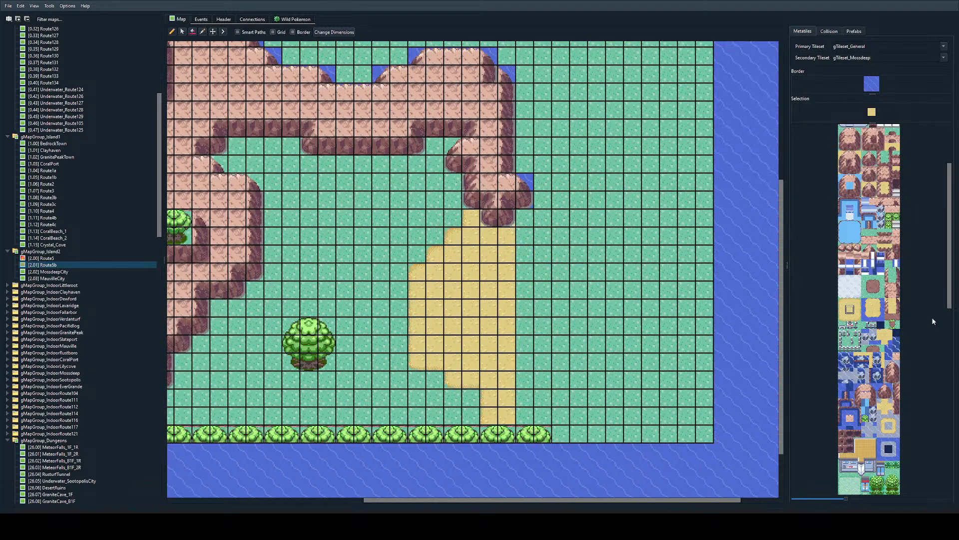
left_click(888, 446)
left_click(527, 218)
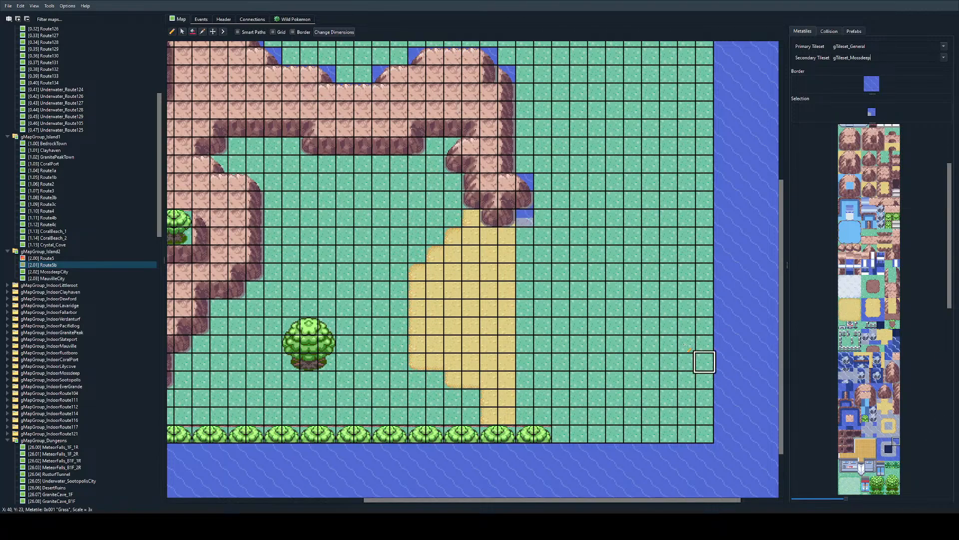
left_click(543, 218)
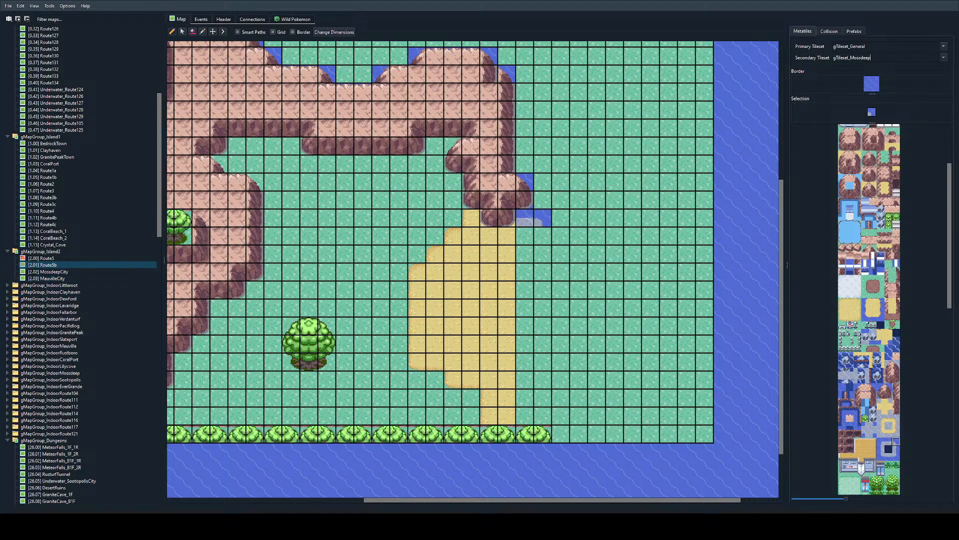
right_click(524, 219)
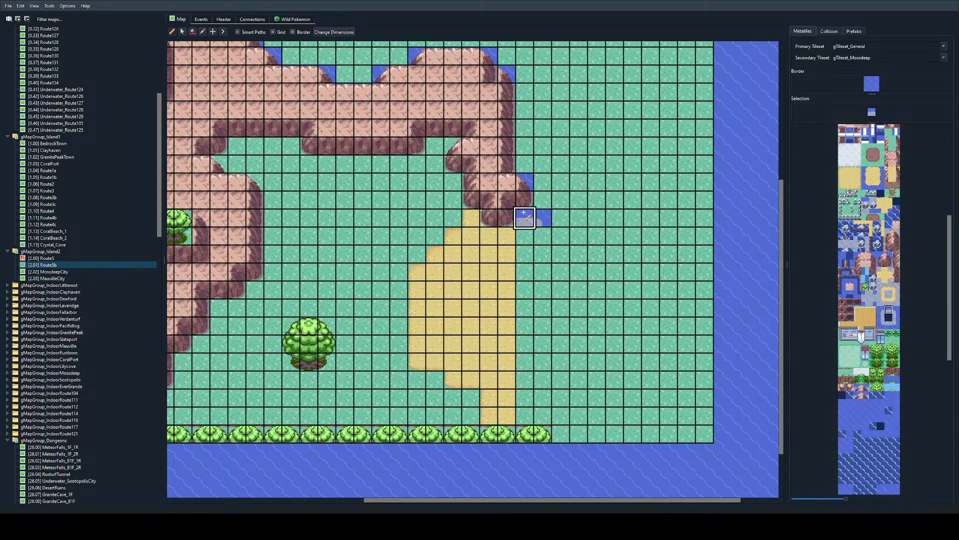
left_click_drag(583, 324, 757, 336)
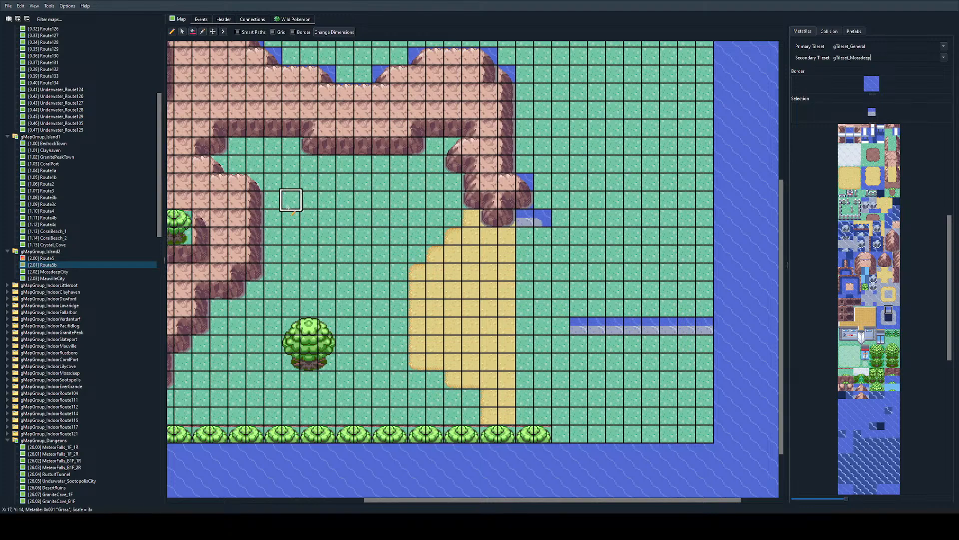
Step: Join the two shoreline stretches with stepped vertical and corner water edges from X 31, Y 16 to X 33, Y 20
left_click(895, 317)
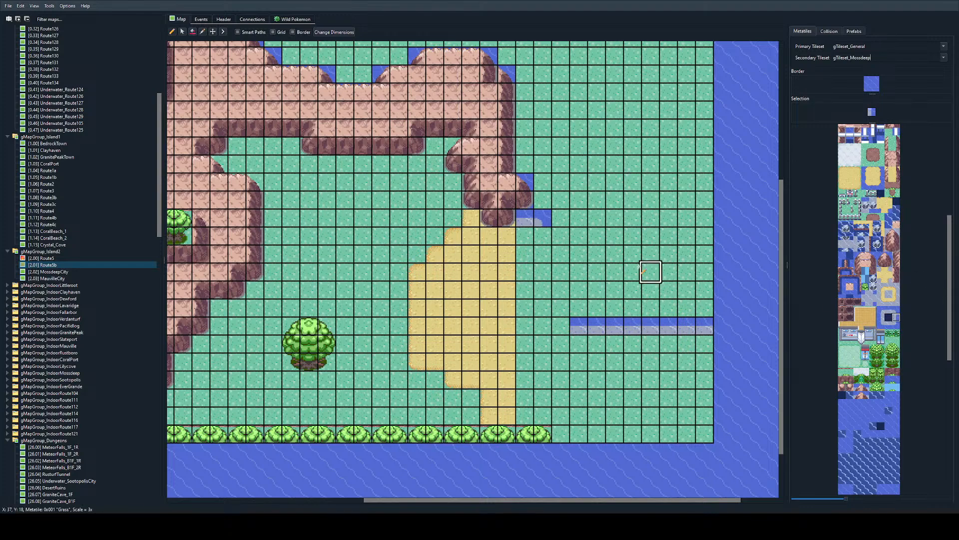
mouse_move(542, 231)
left_mouse_down()
mouse_move(550, 256)
mouse_move(543, 217)
mouse_move(578, 311)
left_mouse_up()
key("ctrl+z")
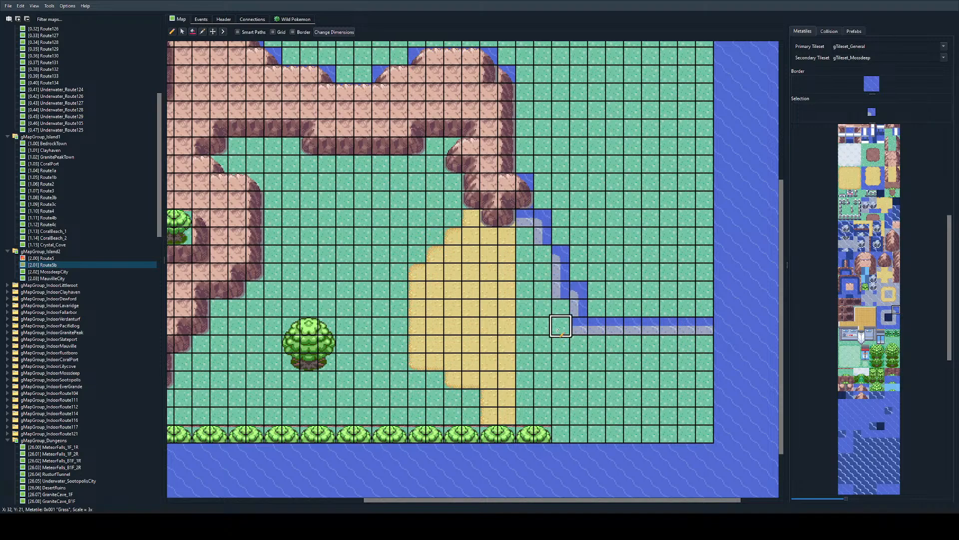
Step: Add inner shoreline corner tiles at the bends at X 32, Y 19 and X 31, Y 17
right_click(561, 325)
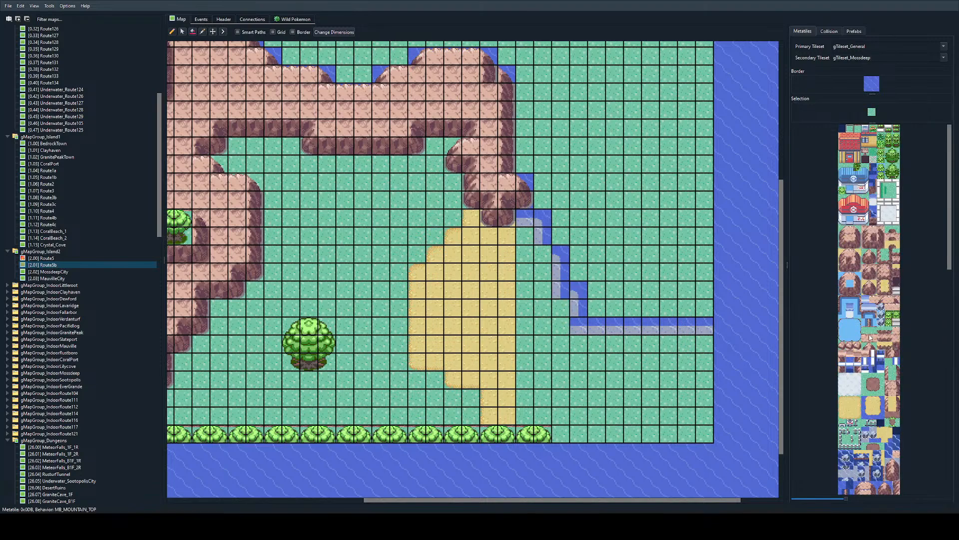
scroll(859, 306, "down", 3)
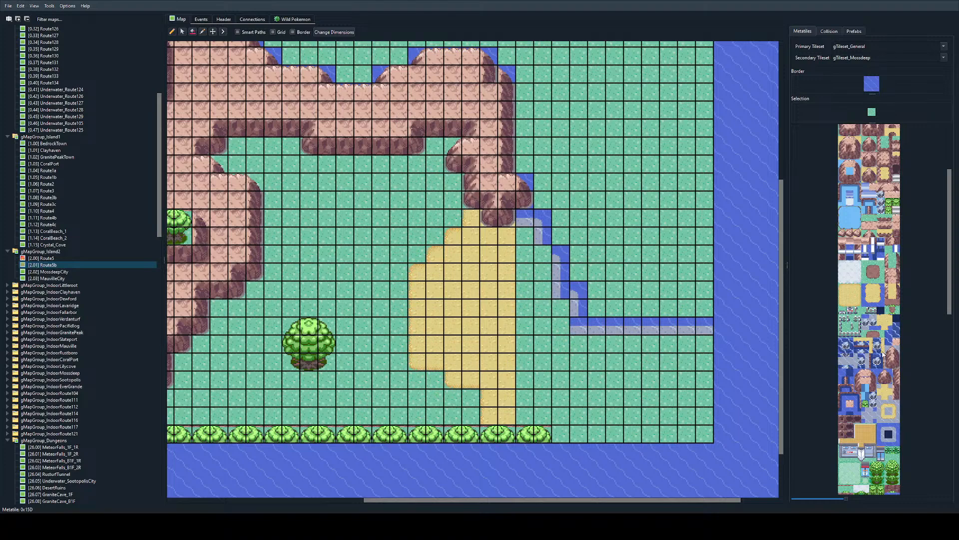
scroll(883, 399, "up", 3)
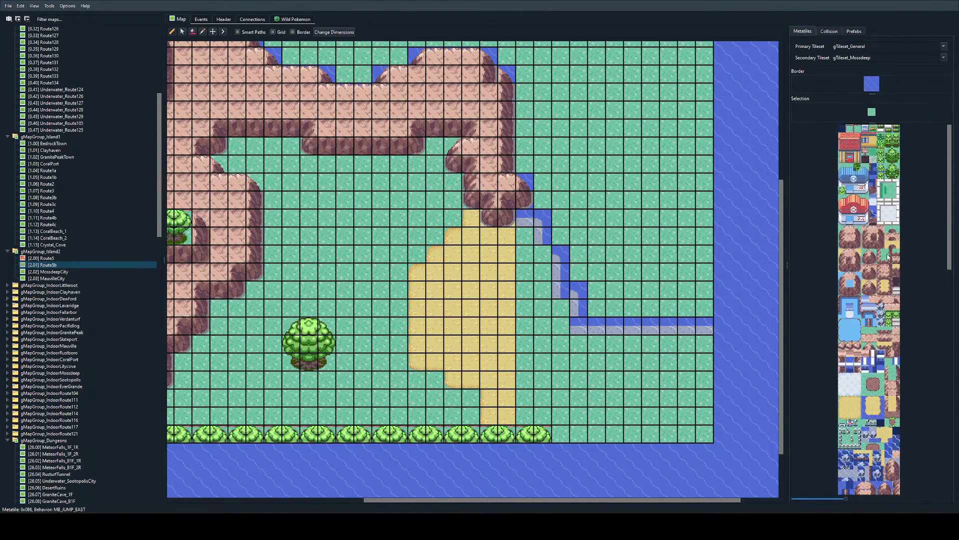
scroll(888, 256, "down", 4)
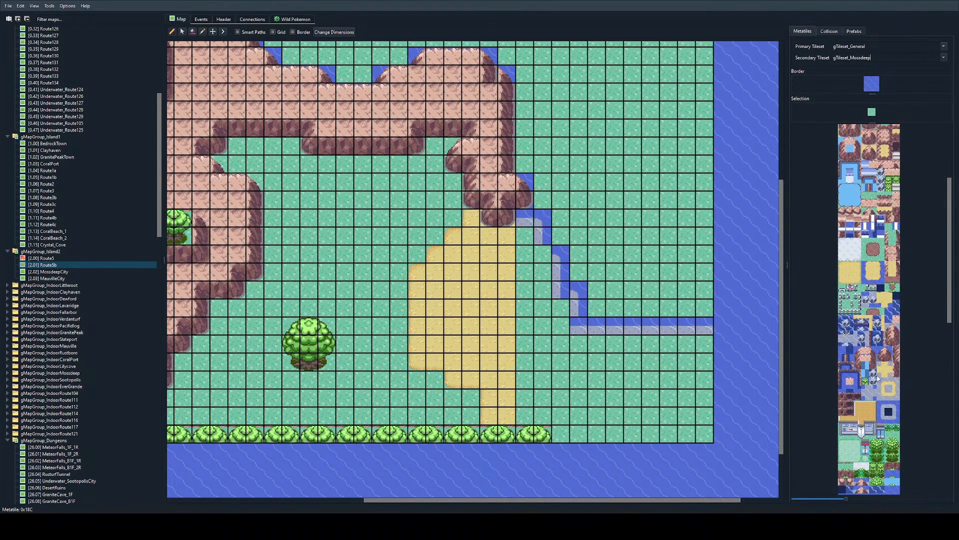
left_click(561, 290)
left_click(543, 255)
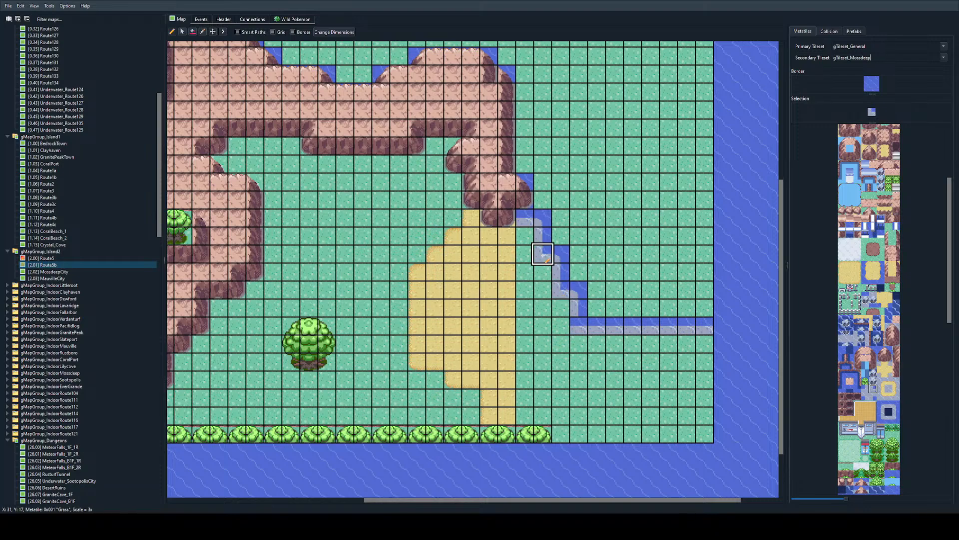
Step: Place the corner tile at X 33, Y 21, and run stepped vertical sand-to-shallow-water edges from X 29, Y 15 to X 34, Y 27
left_click(577, 327)
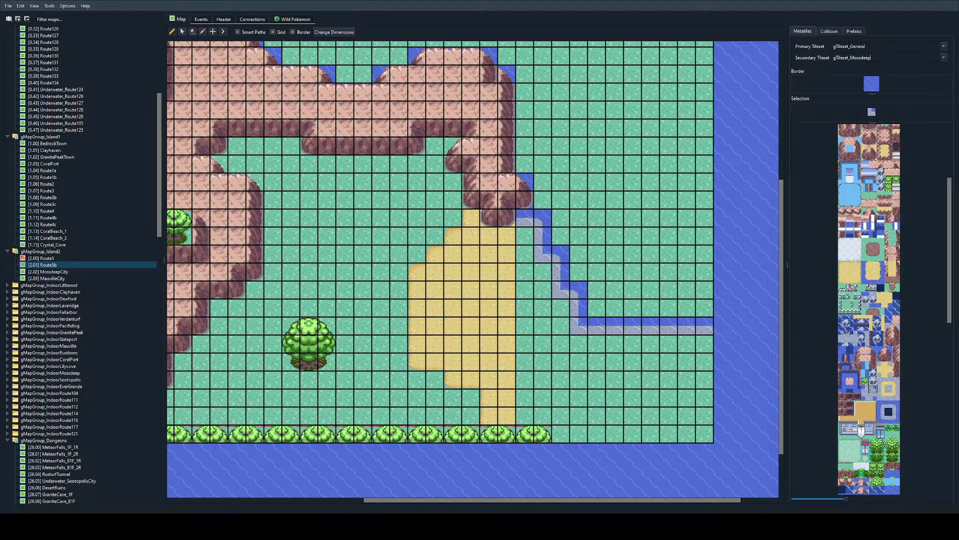
left_click(895, 389)
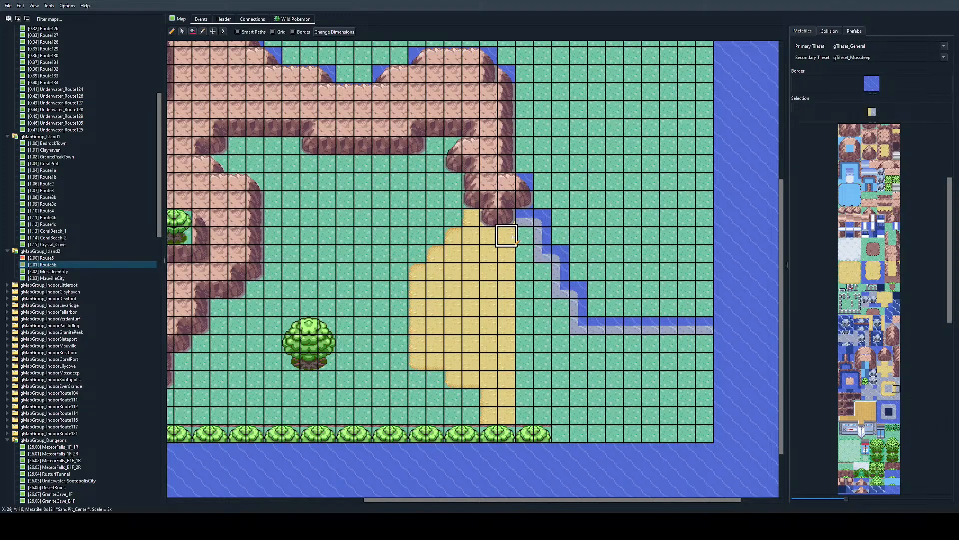
mouse_move(514, 238)
left_mouse_down()
mouse_move(540, 352)
mouse_move(594, 407)
mouse_move(596, 434)
left_mouse_up()
right_click(492, 361)
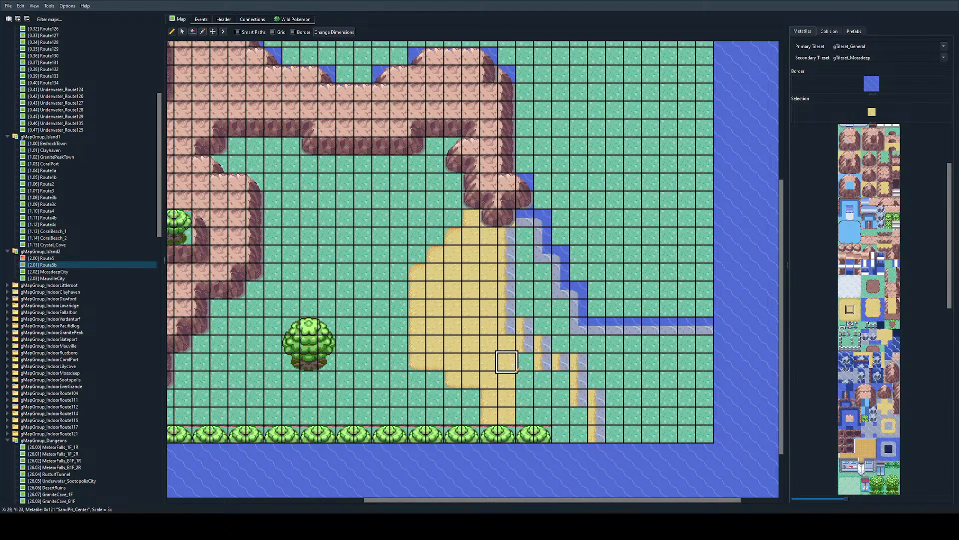
Step: Join the stepped sand edges with corner tiles and fill the gap behind them with sand down to the map's southern edge
left_click(890, 426)
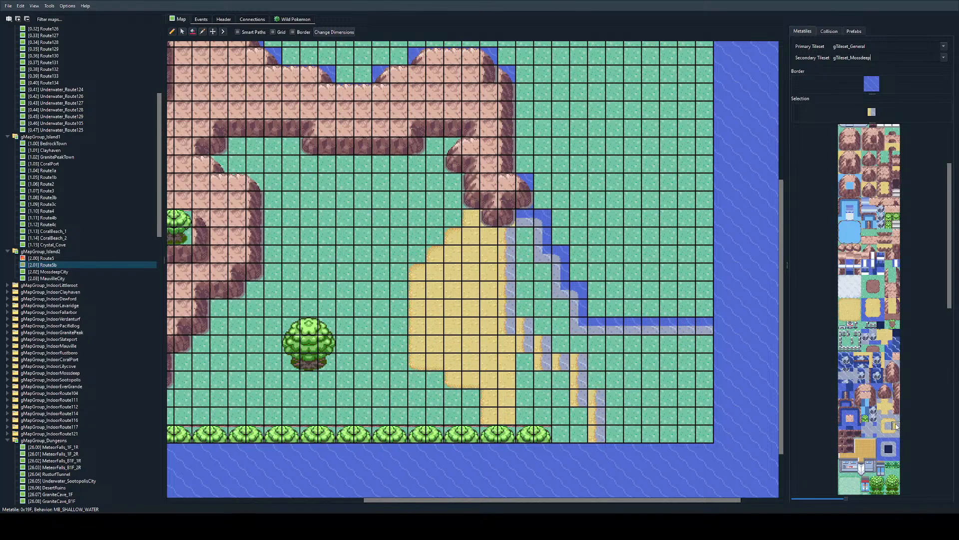
left_click(889, 418)
left_click(541, 327)
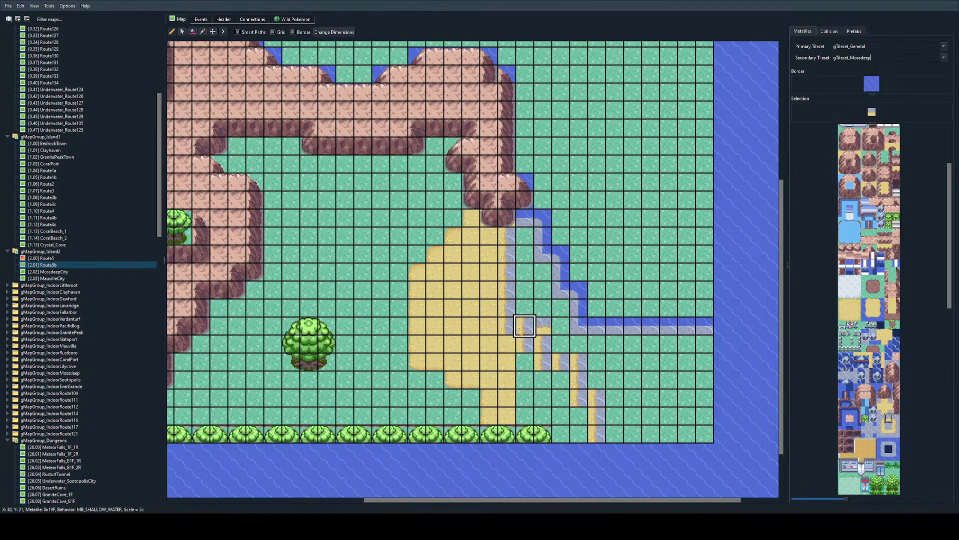
left_click(897, 419)
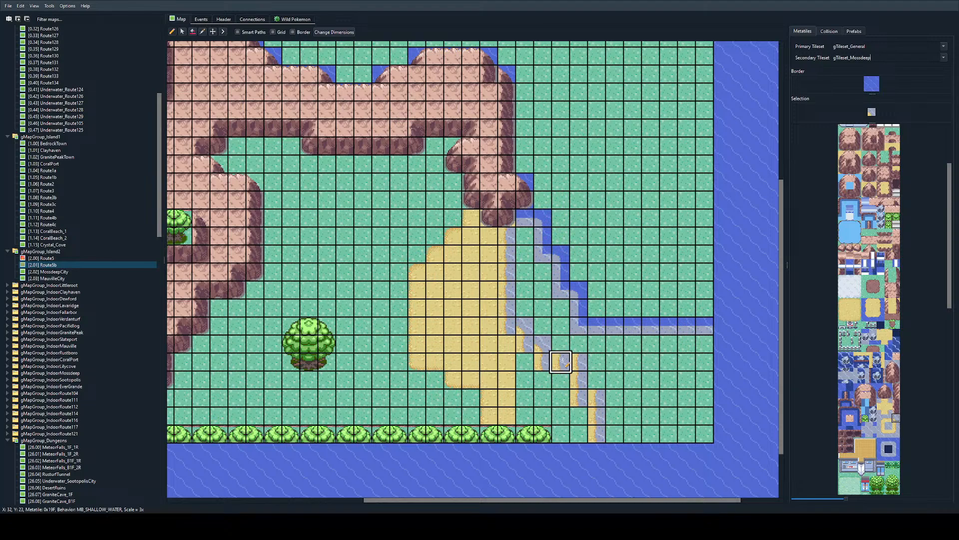
right_click(507, 361)
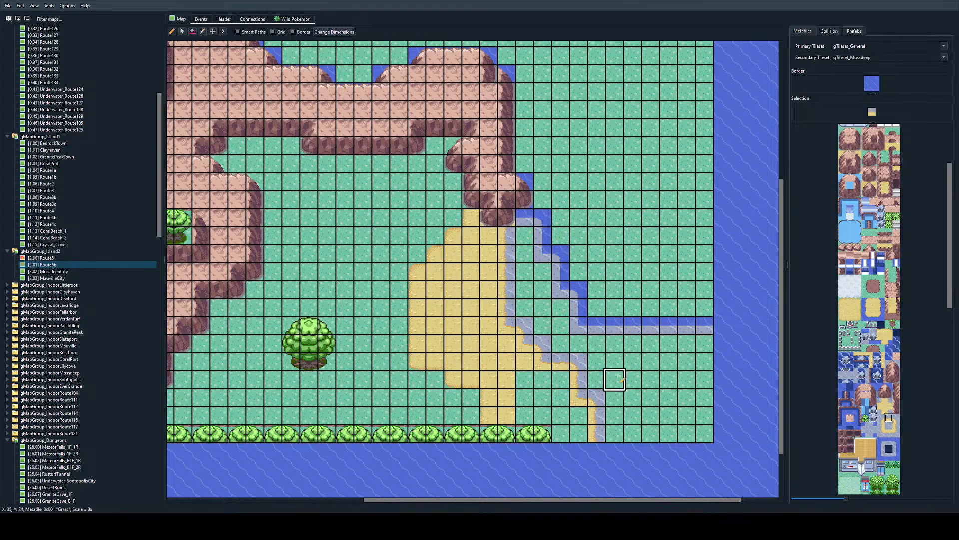
right_click(507, 380)
mouse_move(507, 380)
left_mouse_down()
mouse_move(542, 400)
mouse_move(563, 433)
mouse_move(581, 430)
mouse_move(559, 378)
left_mouse_up()
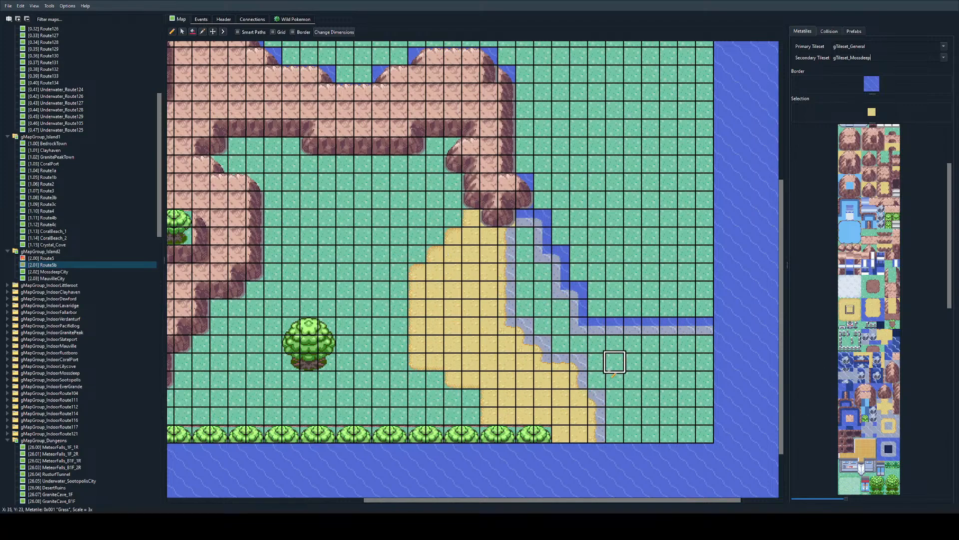
Step: Outline the southeastern deep-water pocket with edge tiles along Y 24 from X 36 to 40 and down X 36 to Y 27, joined by a corner
left_click(888, 465)
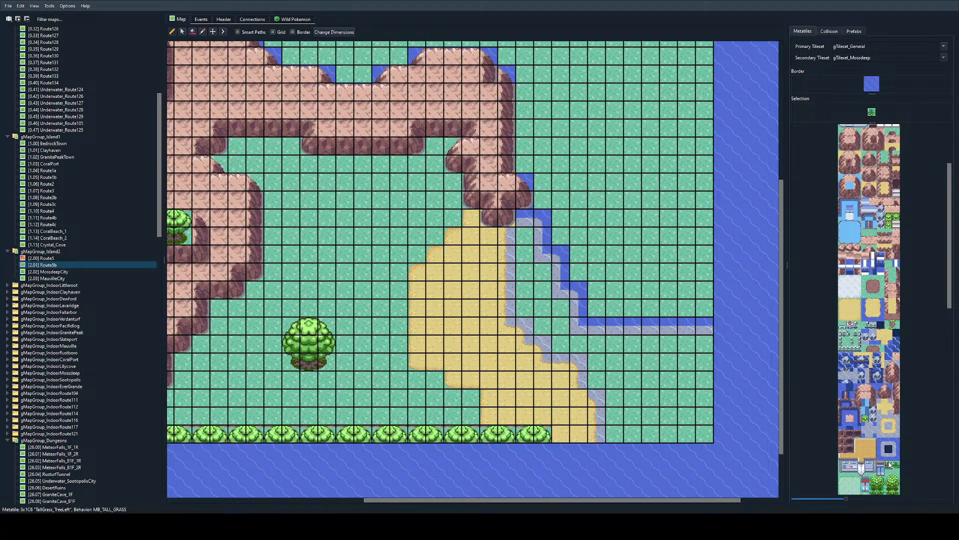
left_click(889, 456)
mouse_move(700, 376)
left_mouse_down()
mouse_move(634, 377)
mouse_move(719, 392)
mouse_move(639, 376)
left_mouse_up()
key("ctrl+z")
key("ctrl+z")
key("ctrl+z")
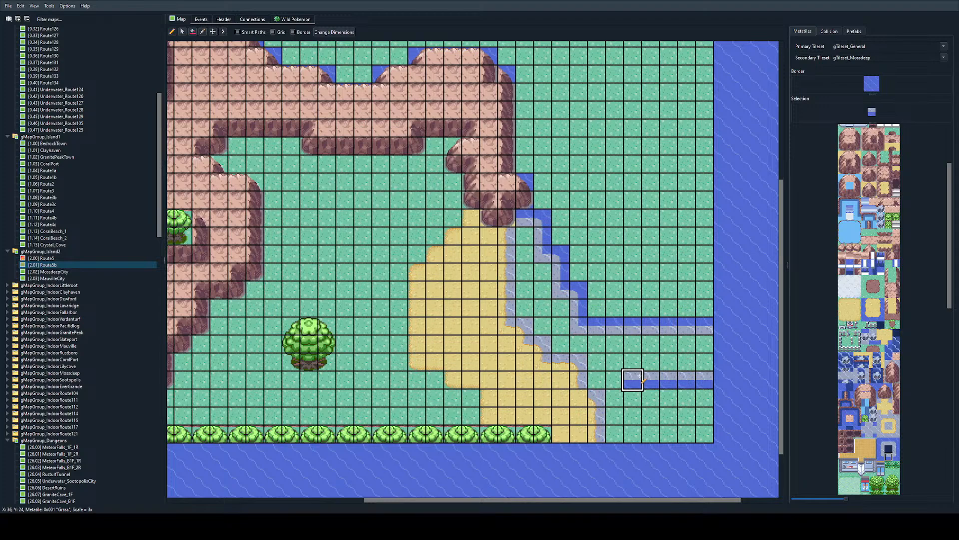
scroll(882, 421, "up", 3)
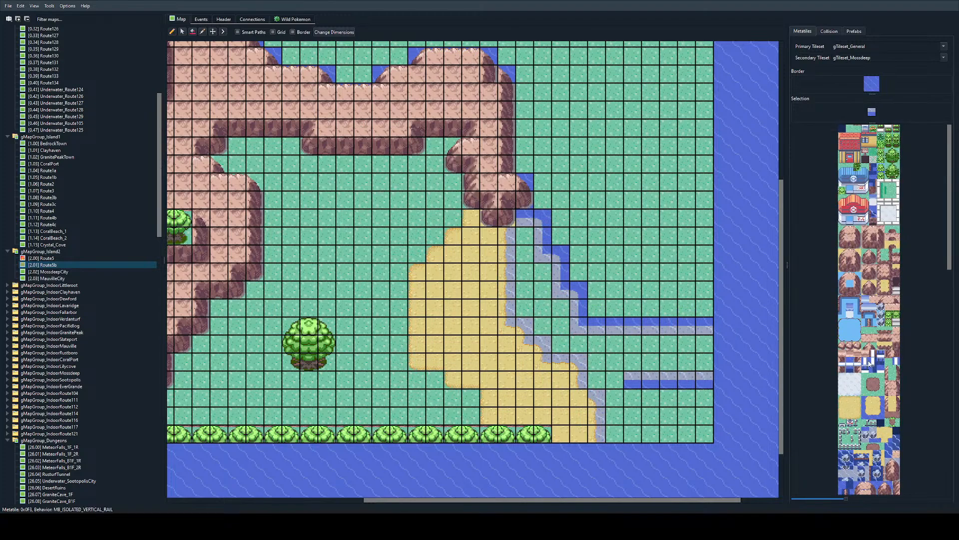
scroll(892, 392, "down", 5)
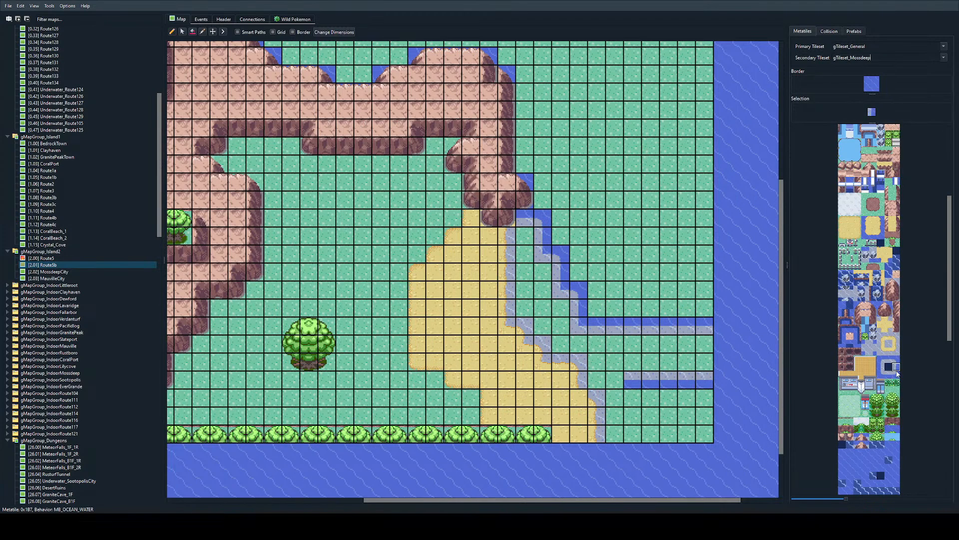
left_click_drag(632, 395, 632, 430)
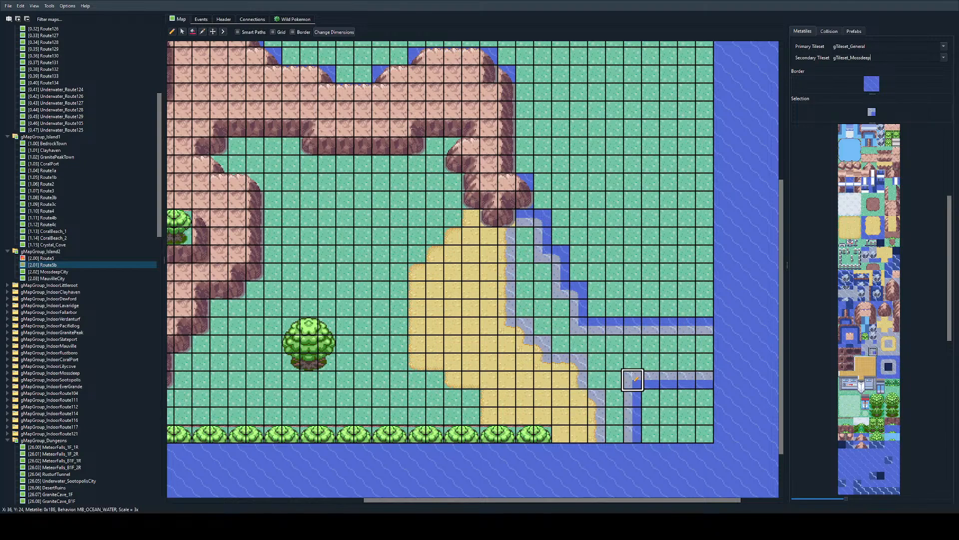
Step: Bucket-fill the grass between the sand edge and the deep-water edges with shallow water
scroll(858, 210, "up", 5)
scroll(875, 291, "down", 5)
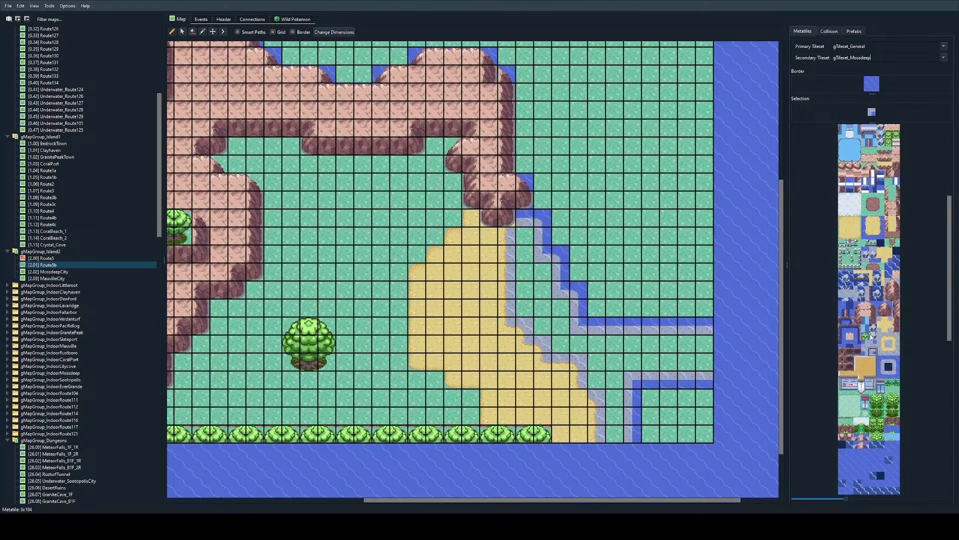
left_click(193, 31)
left_click(620, 362)
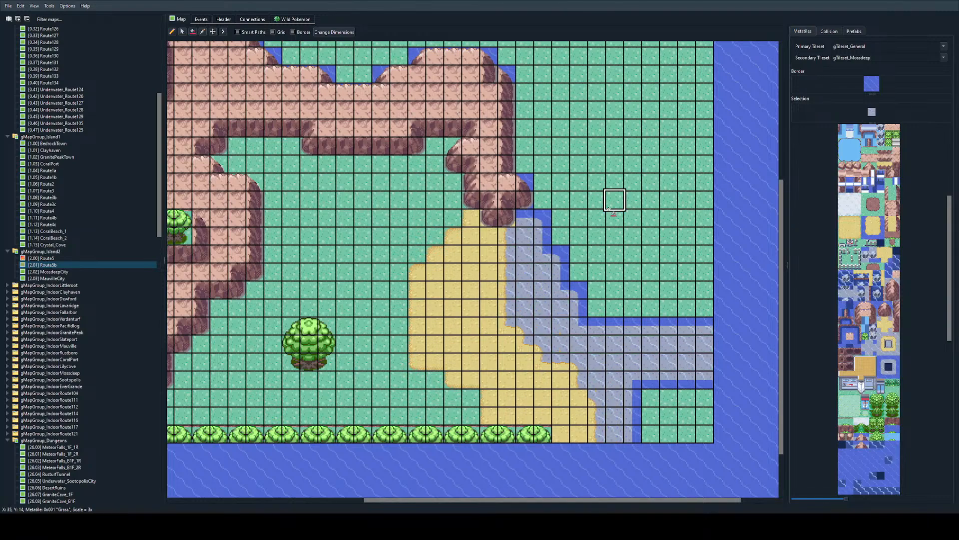
scroll(862, 210, "up", 4)
scroll(525, 165, "up", 4)
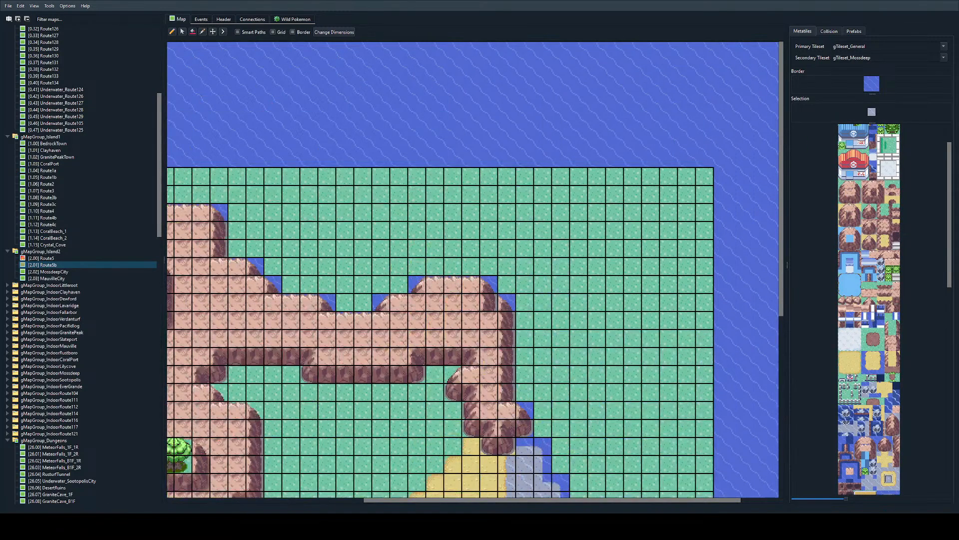
scroll(856, 335, "down", 4)
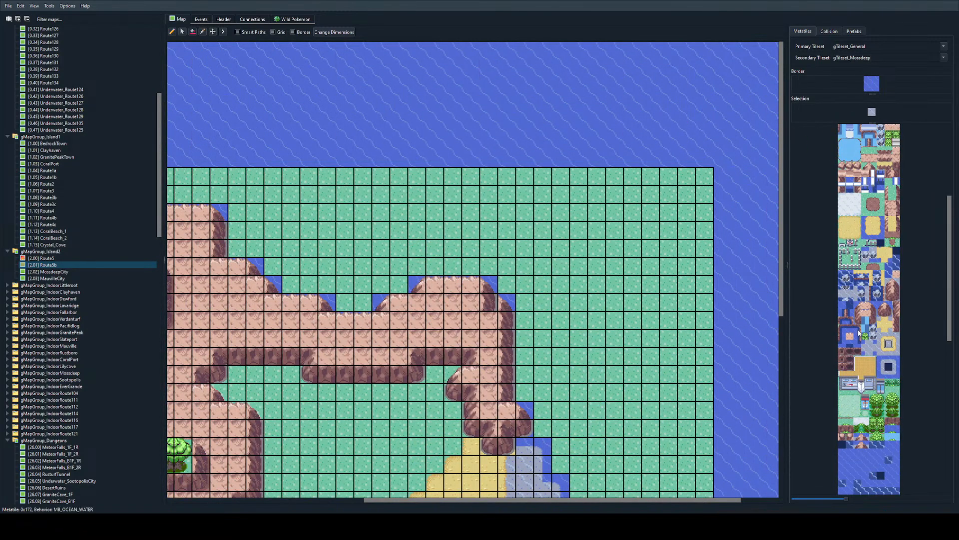
left_click(842, 452)
left_click(452, 285)
key("ctrl+z")
Step: Copy the CalmWater tile from the Route5 map and fill the grass north and east of Route5b's cliffs and shoreline with it
scroll(450, 280, "left", 4)
double_click(265, 269)
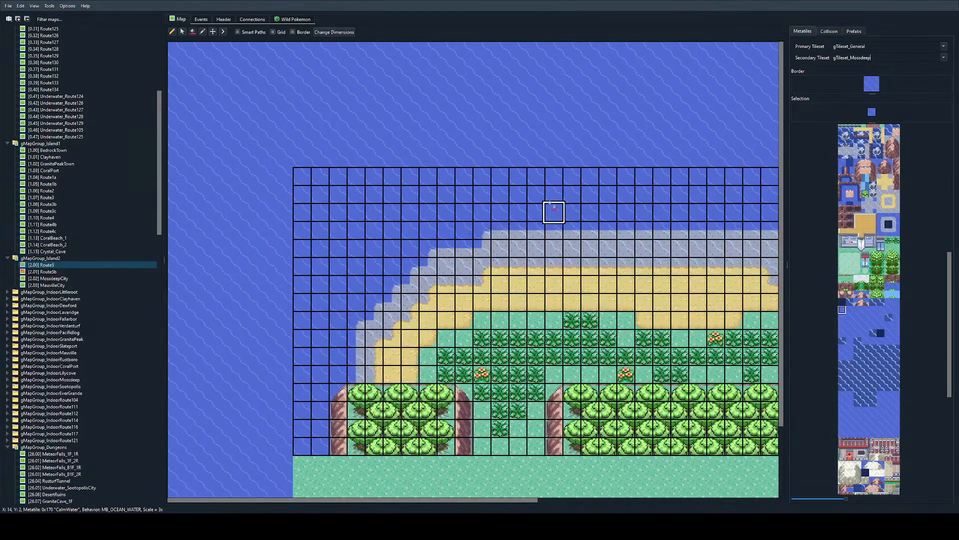
right_click(559, 206)
scroll(590, 210, "right", 5)
double_click(730, 260)
scroll(550, 269, "down", 2, "ctrl")
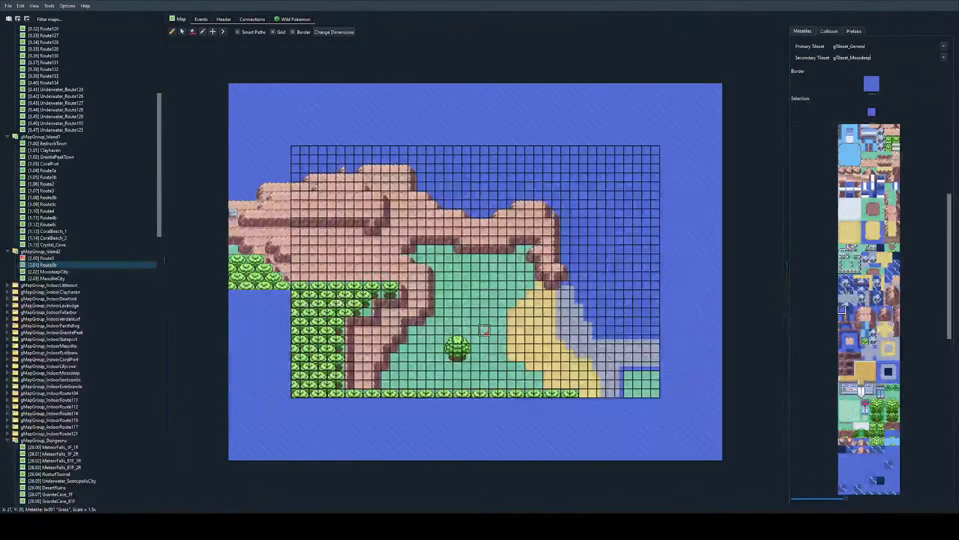
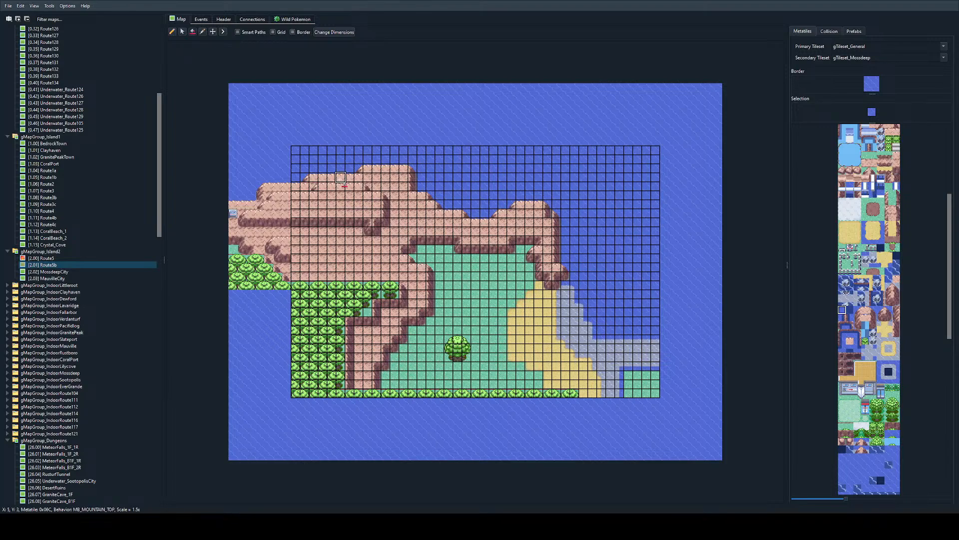
scroll(334, 119, "up", 1, "ctrl")
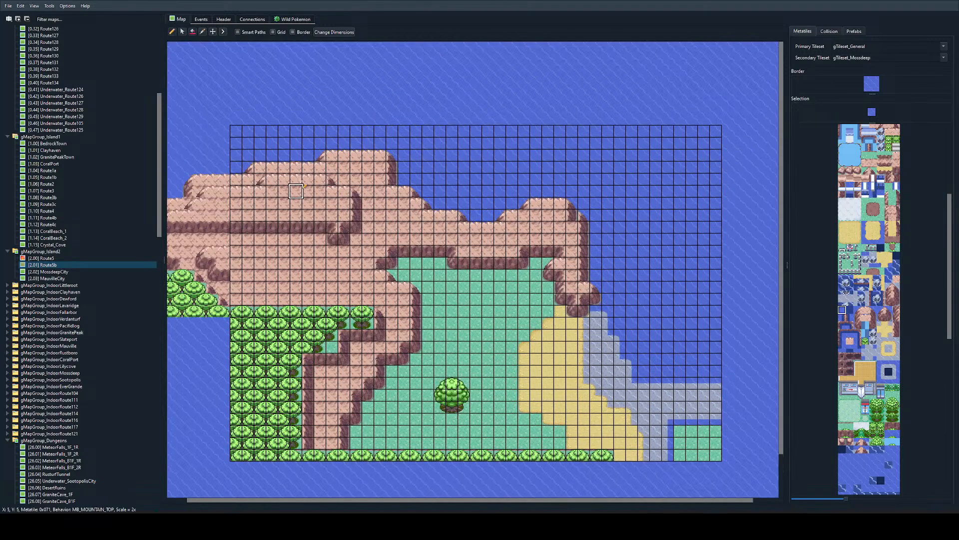
right_click(299, 188)
right_click(298, 167)
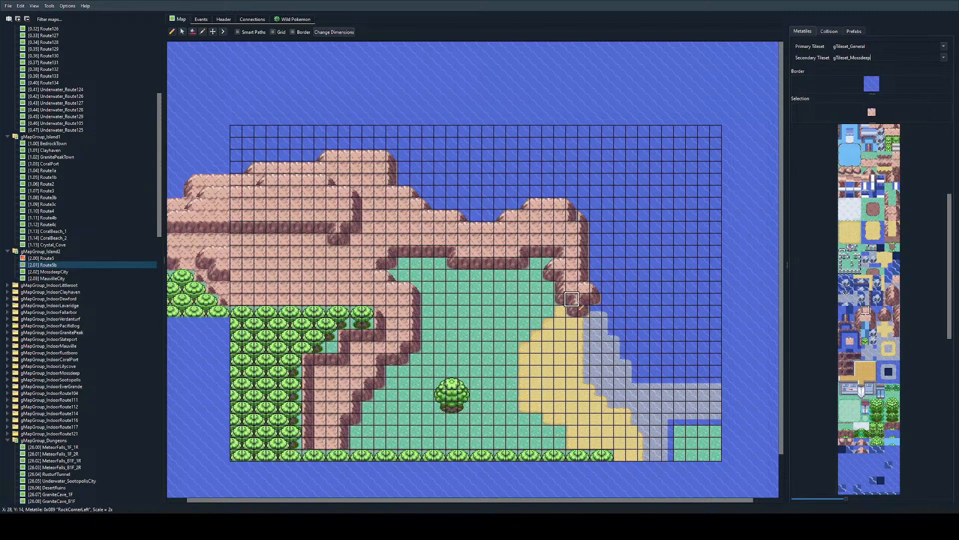
scroll(572, 298, "up", 1, "ctrl")
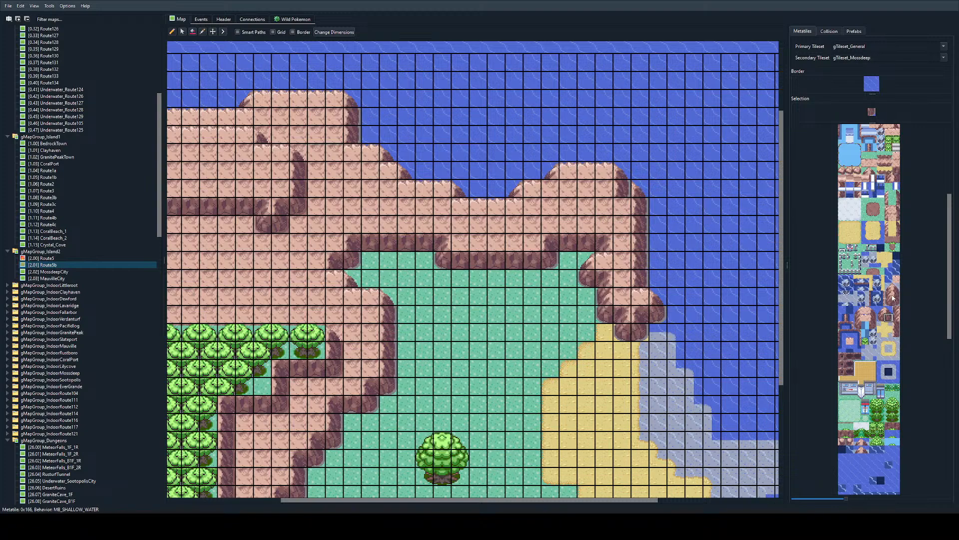
scroll(563, 402, "up", 1, "ctrl")
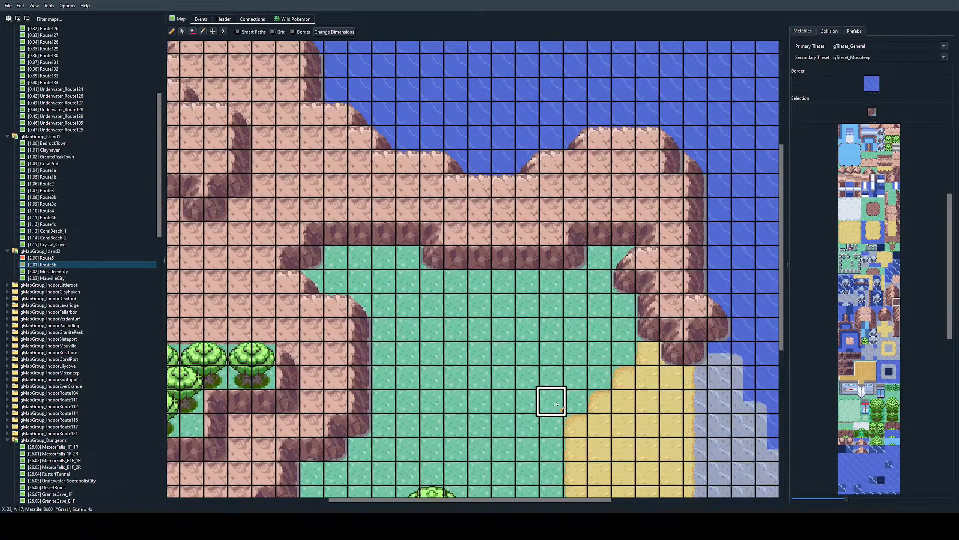
scroll(550, 372, "down", 2)
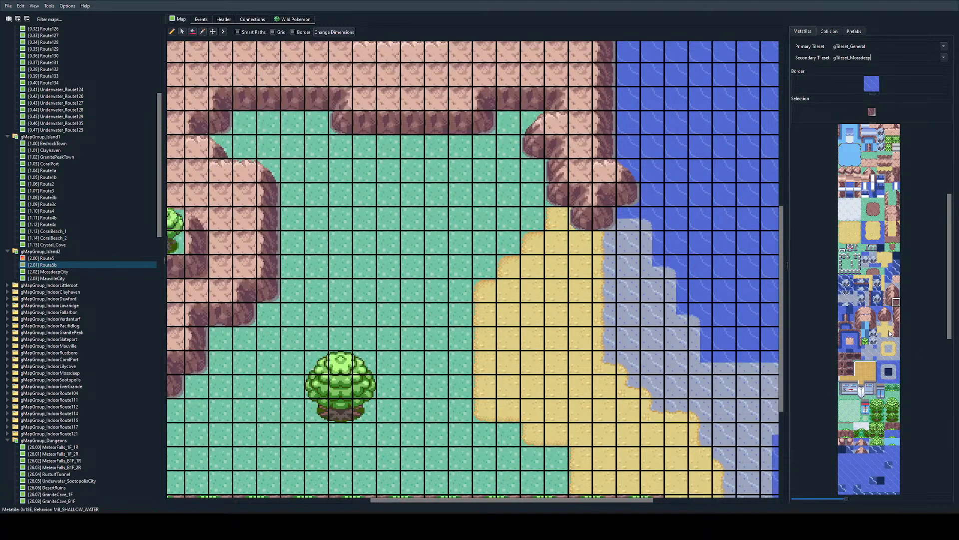
Step: Place a sand-backed rock corner tile at X 32, Y 27, at the eastern end of the southern tree row
left_click(843, 224)
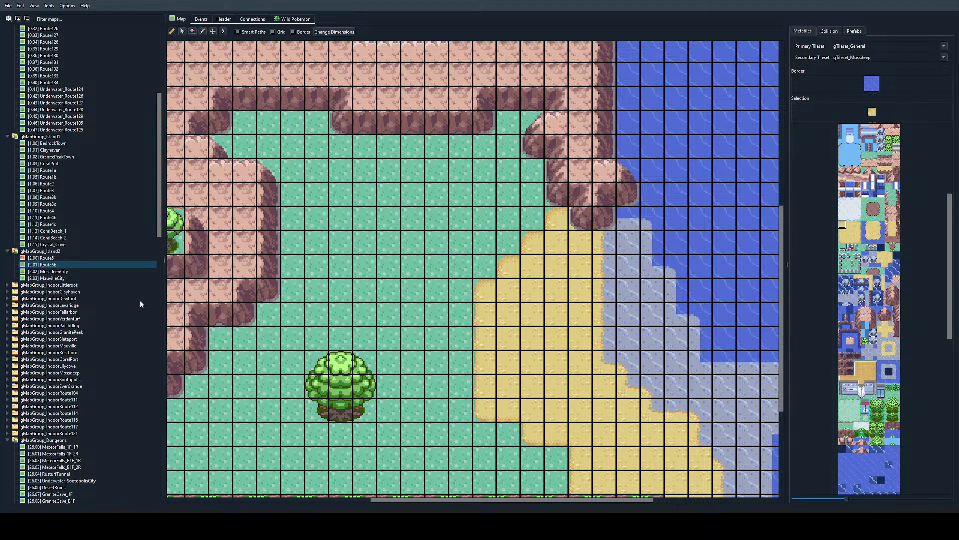
scroll(485, 287, "down", 2, "ctrl")
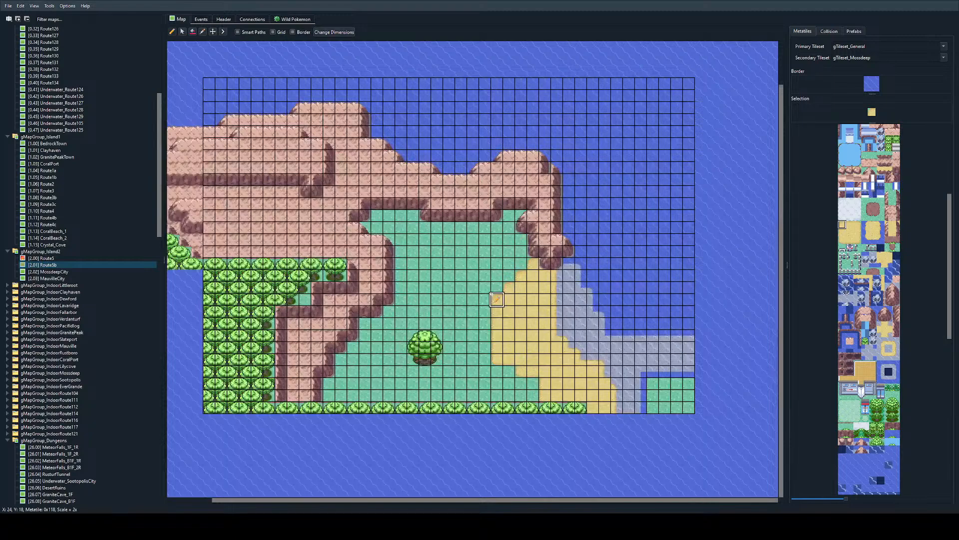
scroll(470, 250, "up", 1, "ctrl")
scroll(468, 242, "down", 2, "ctrl")
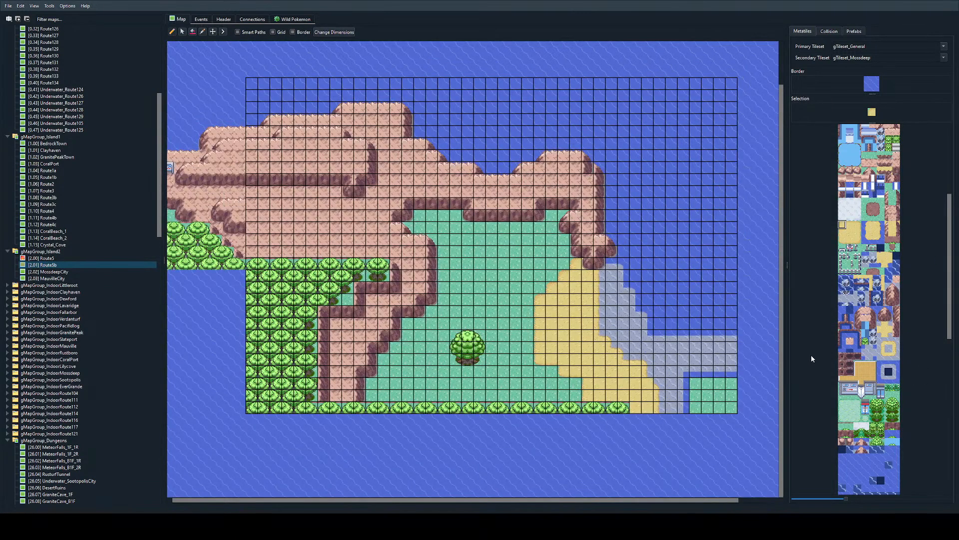
scroll(863, 230, "up", 5)
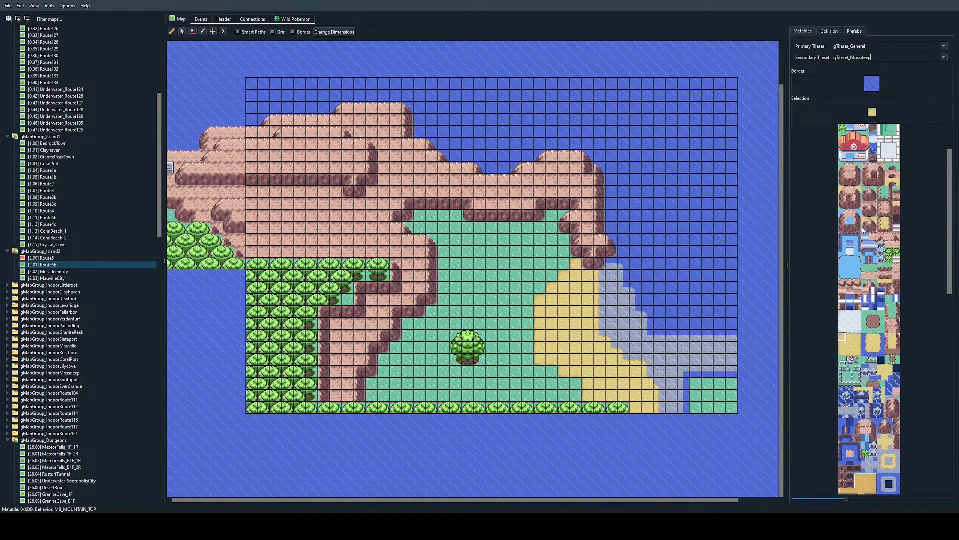
left_click(857, 190)
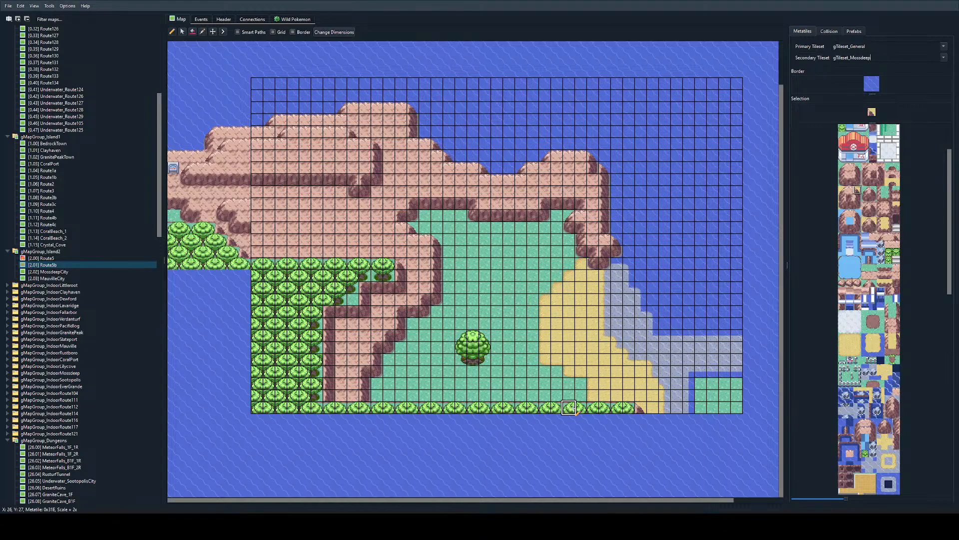
Step: Place two stair tiles in the northern cliff face at X 21 and X 22, Y 11
scroll(468, 317, "down", 1, "ctrl")
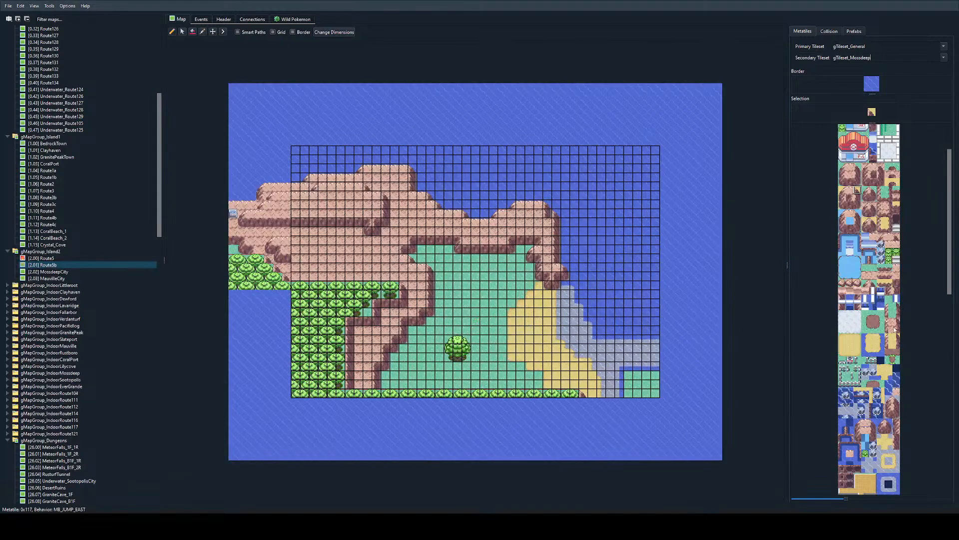
left_click(896, 228)
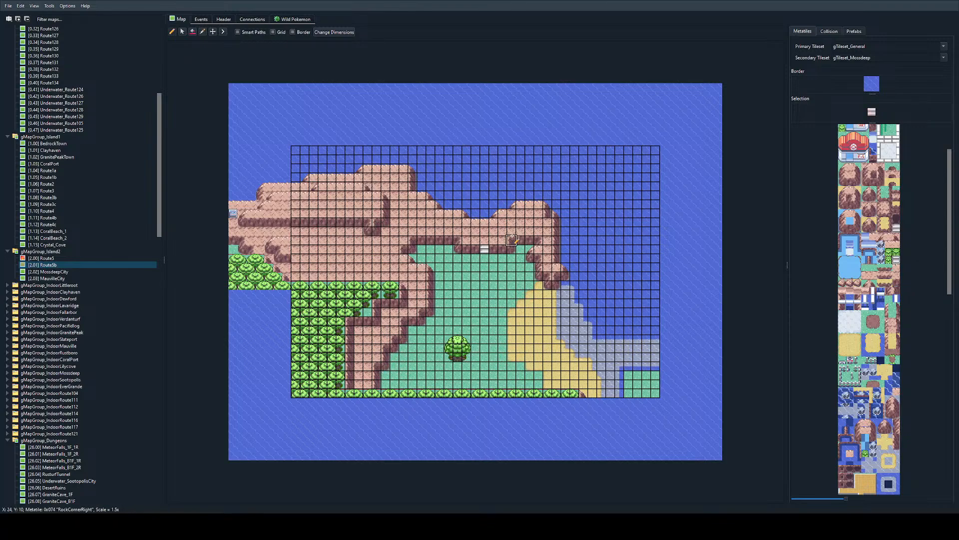
left_click(494, 249)
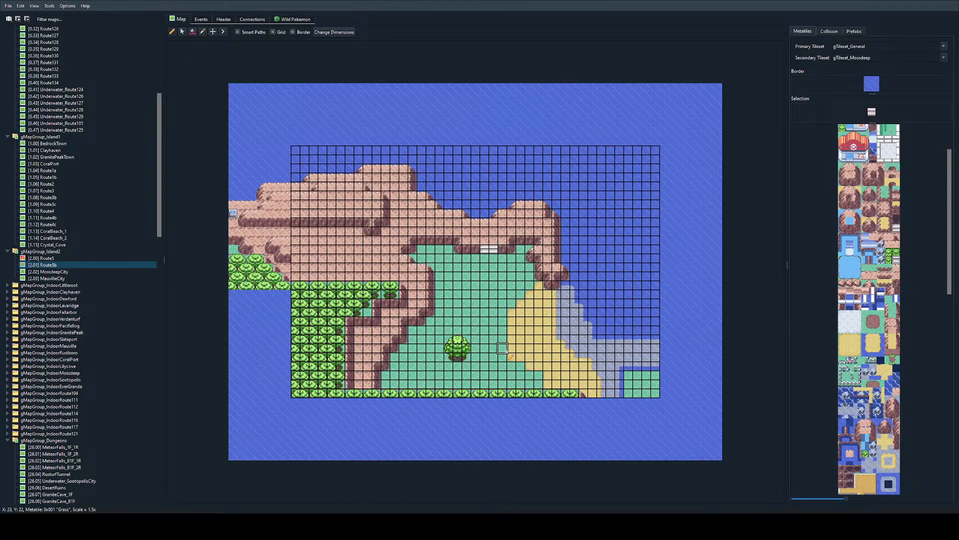
Step: Extend the inner cliff into the forest gap with a rock tile at X 8, Y 18 and a top corner at X 8, Y 17
scroll(442, 322, "up", 1, "ctrl")
scroll(395, 300, "up", 2, "ctrl")
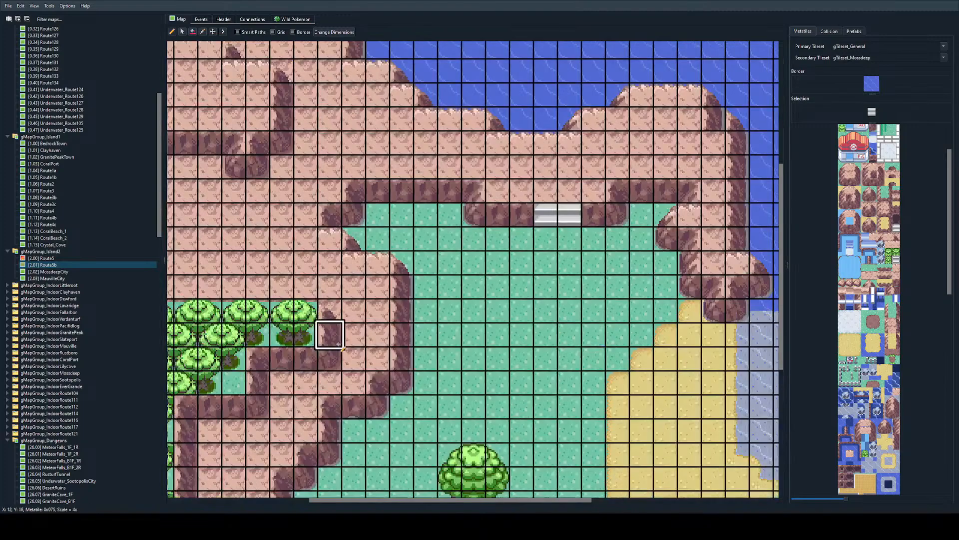
left_click(881, 184)
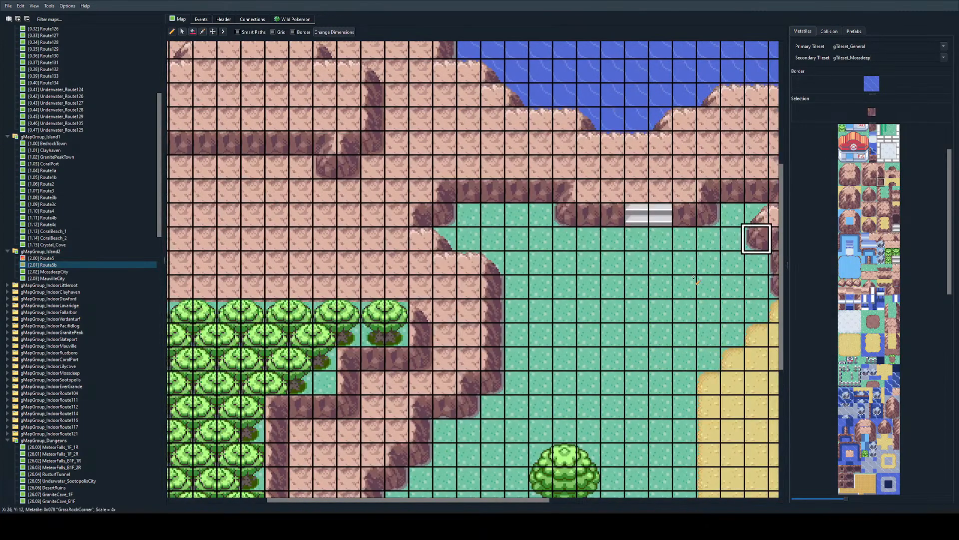
left_click(324, 383)
scroll(348, 375, "left", 3)
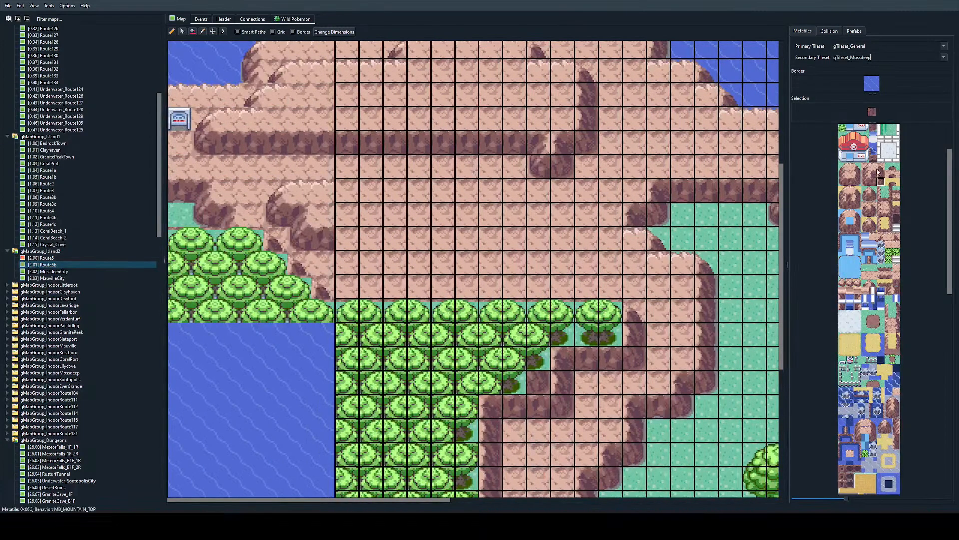
left_click_drag(879, 181, 879, 170)
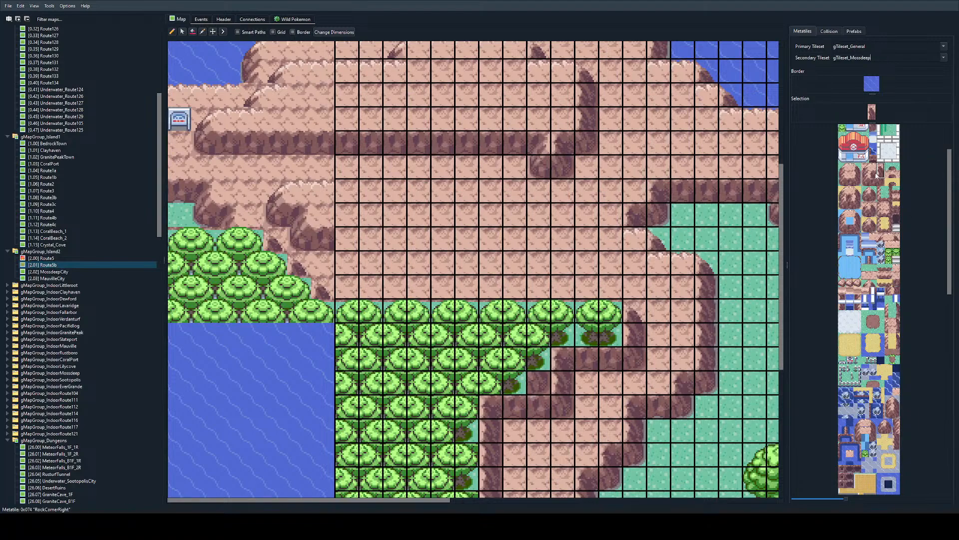
left_click(880, 167)
left_click(539, 359)
scroll(538, 363, "up", 1, "ctrl")
scroll(518, 438, "right", 2)
scroll(574, 424, "down", 2)
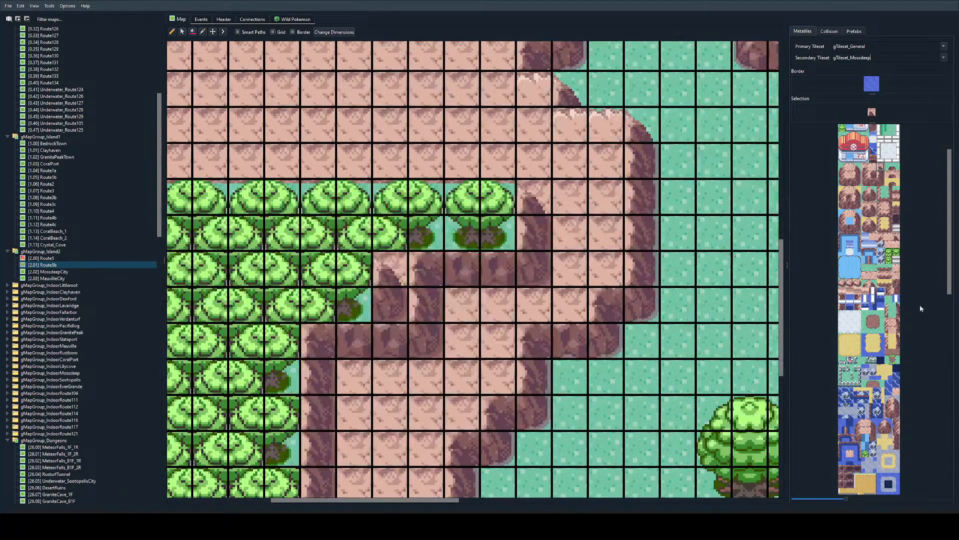
Step: Place a cave entrance at X 7, Y 18–19 and surround it with a western rock corner and a top edge across X 6–7, Y 17
left_click_drag(896, 219, 896, 226)
left_click(355, 305)
scroll(355, 320, "left", 3)
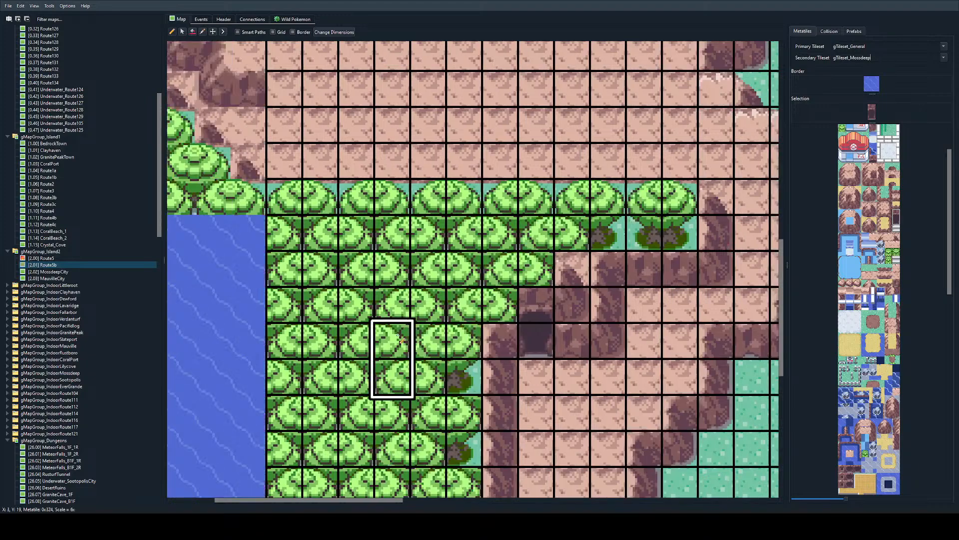
left_click(500, 304)
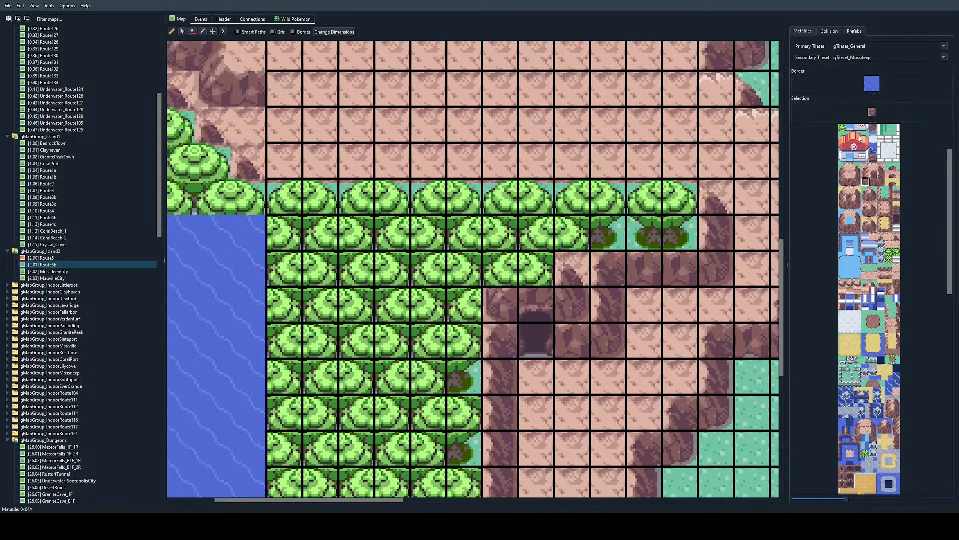
left_click(871, 168)
left_click(520, 270)
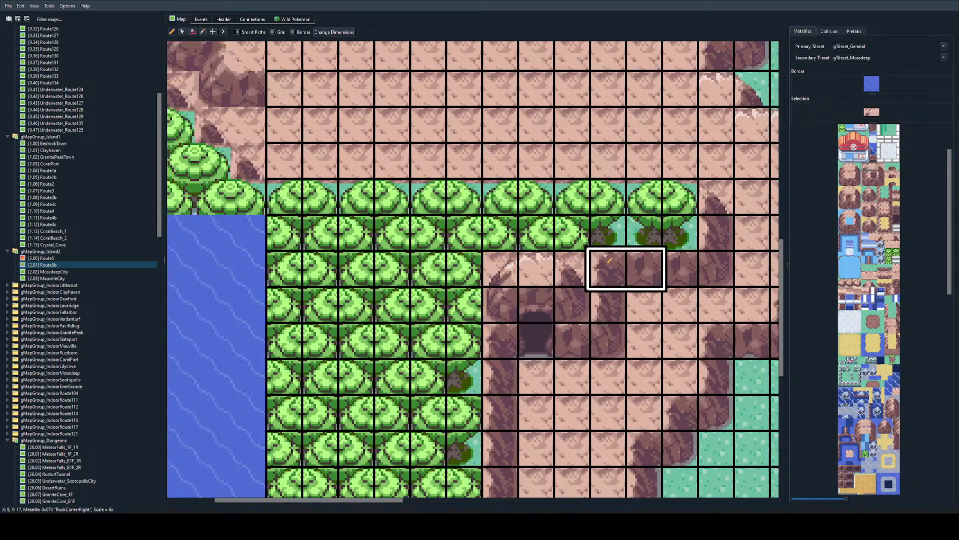
Step: Clean up the forest edge around the cave with tree bases along Y 16 from X 5 to 9 and matching half-tree tiles down X 5
right_click(662, 230)
left_click(568, 237)
left_click(504, 235)
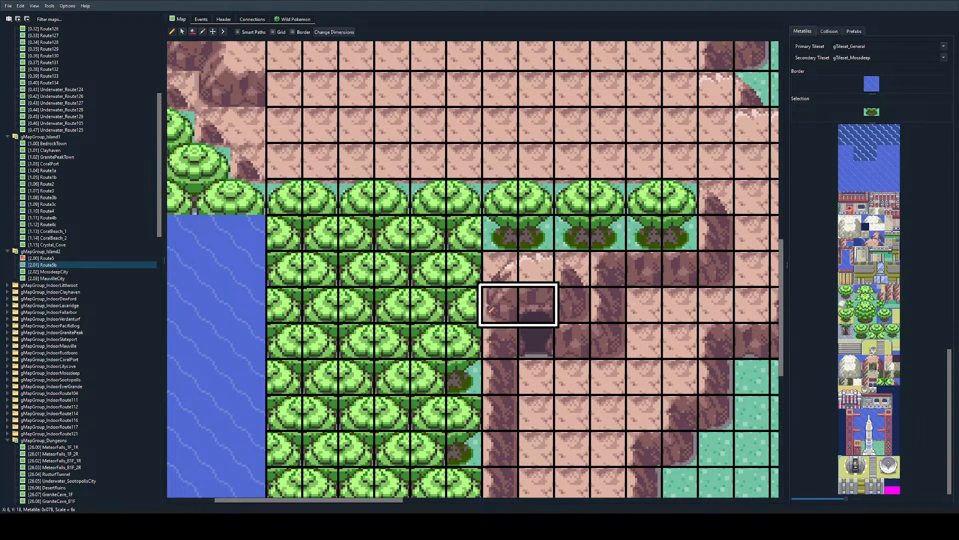
right_click(536, 234)
left_click(462, 232)
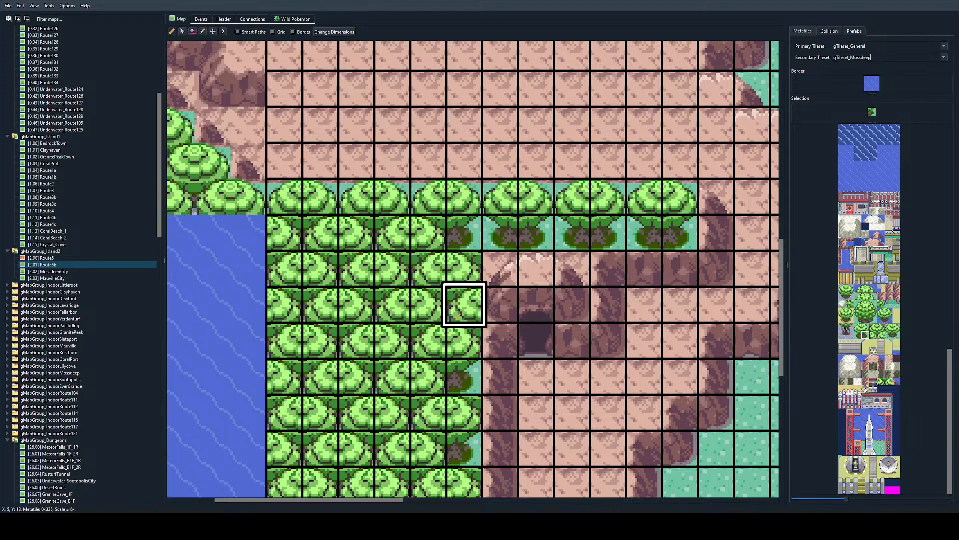
left_click(464, 305)
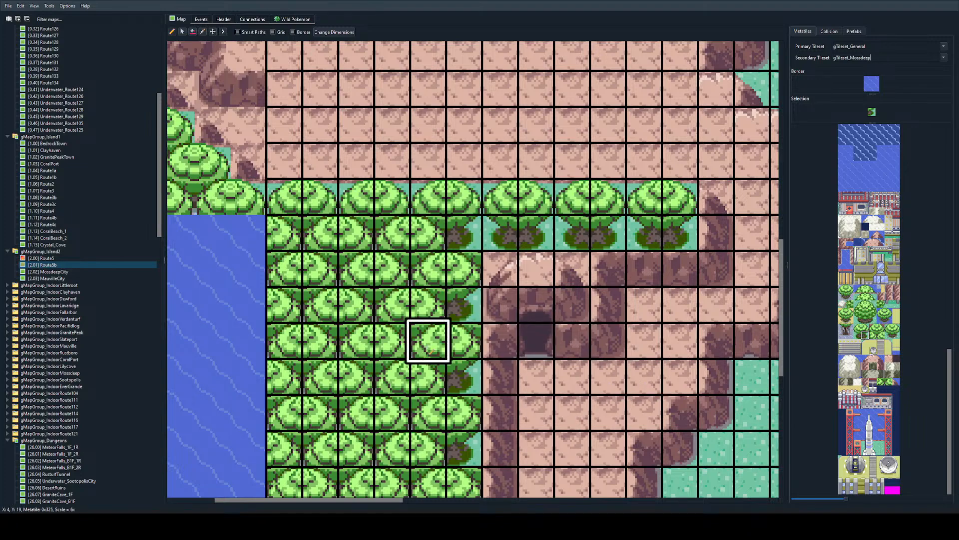
left_click(866, 327)
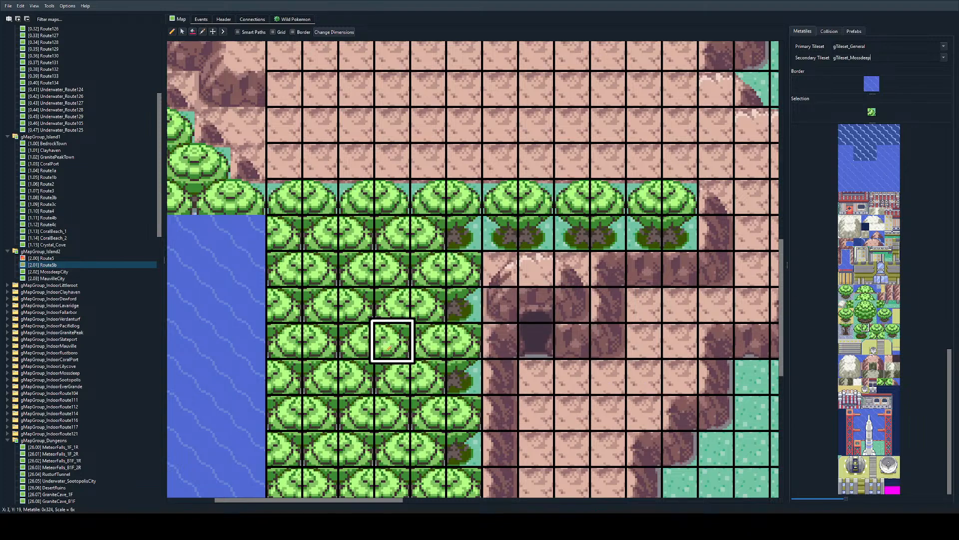
scroll(455, 380, "down", 3)
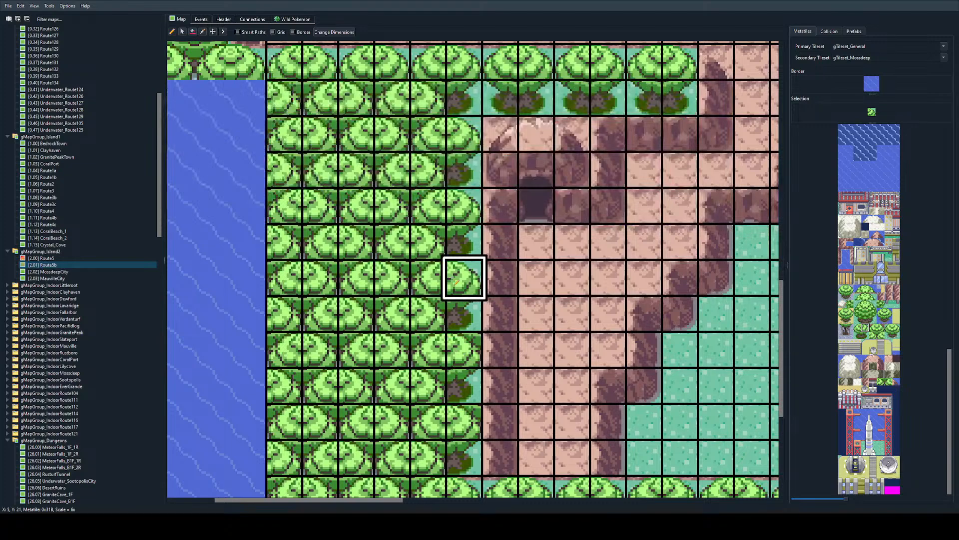
scroll(462, 349, "down", 2)
scroll(559, 425, "down", 4, "ctrl")
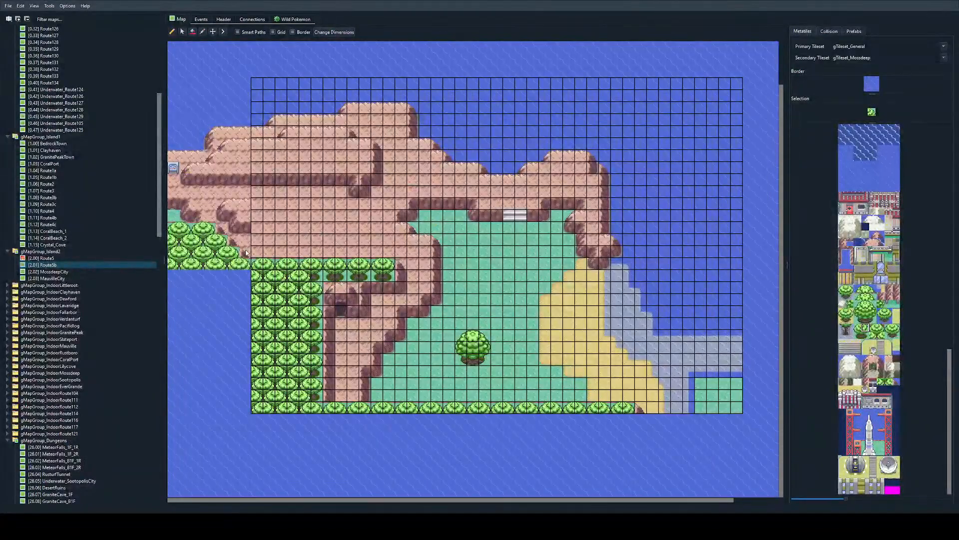
Step: Check how Route5's eastern cliffs and trees meet the Route5b border, returning to the Route5b map
double_click(245, 256)
scroll(544, 377, "up", 2, "ctrl")
scroll(300, 434, "left", 2)
scroll(474, 445, "right", 5)
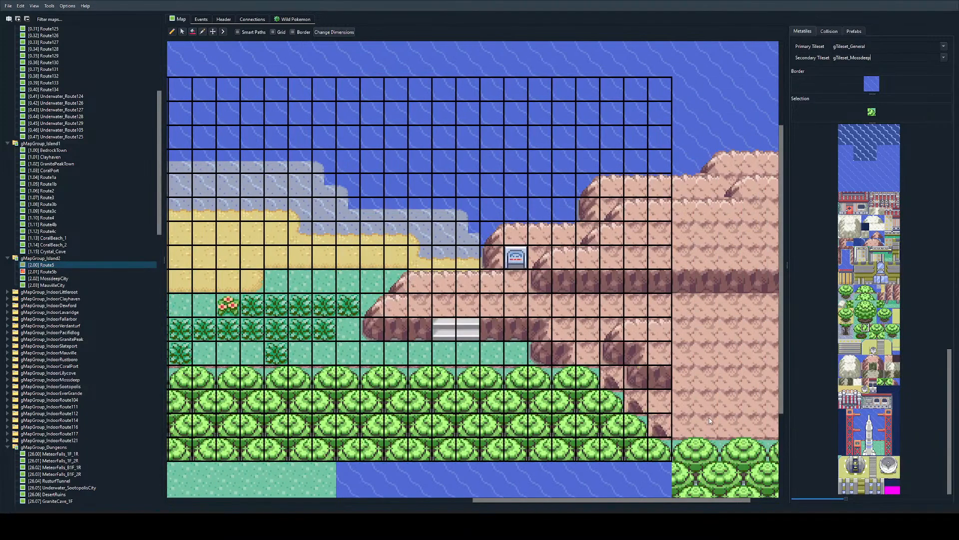
double_click(710, 418)
scroll(448, 332, "down", 1, "ctrl")
scroll(448, 332, "left", 5)
scroll(347, 360, "up", 2, "ctrl")
scroll(357, 366, "down", 2, "ctrl")
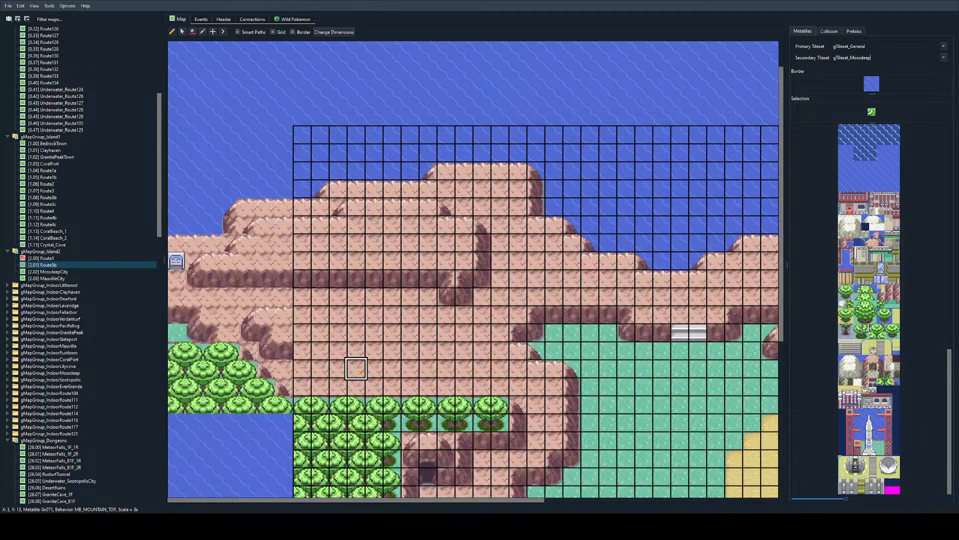
scroll(400, 380, "down", 4)
scroll(470, 382, "right", 5)
scroll(489, 361, "up", 2)
scroll(520, 355, "left", 4)
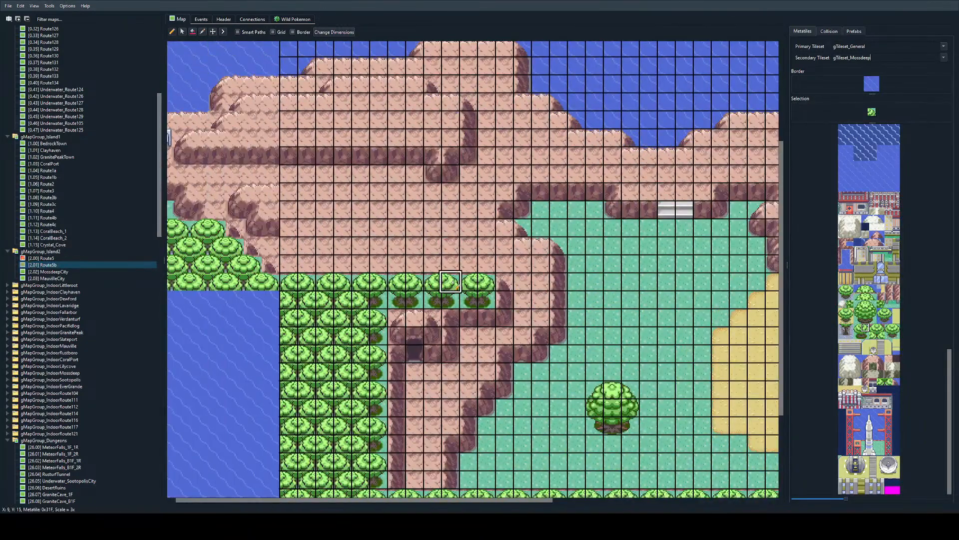
Step: Continue Route5's lower ledge with rock faces along Y 12 (X 0–3) and Y 13 (X 3–6), plus stepped top edges along Y 10 and Y 11
scroll(452, 283, "left", 1)
right_click(392, 139)
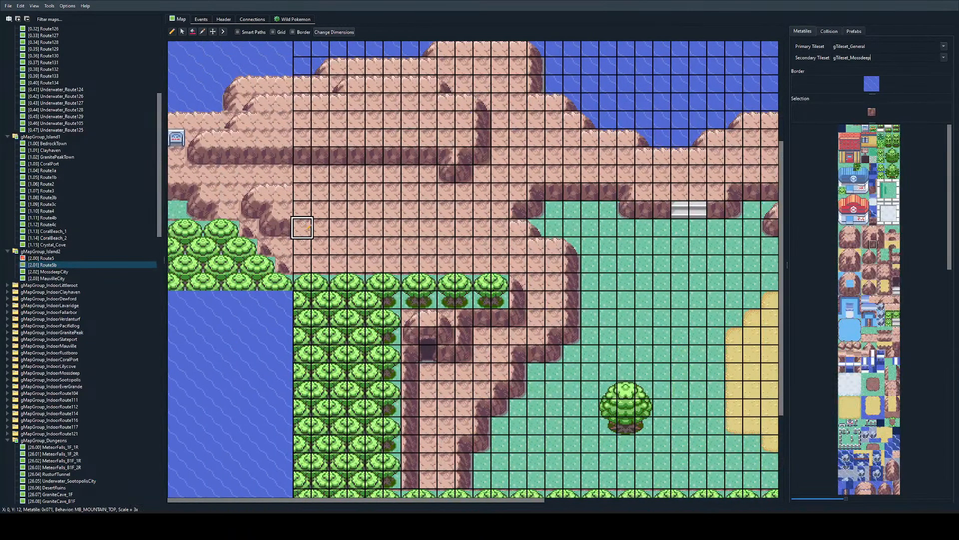
left_click_drag(303, 227, 409, 245)
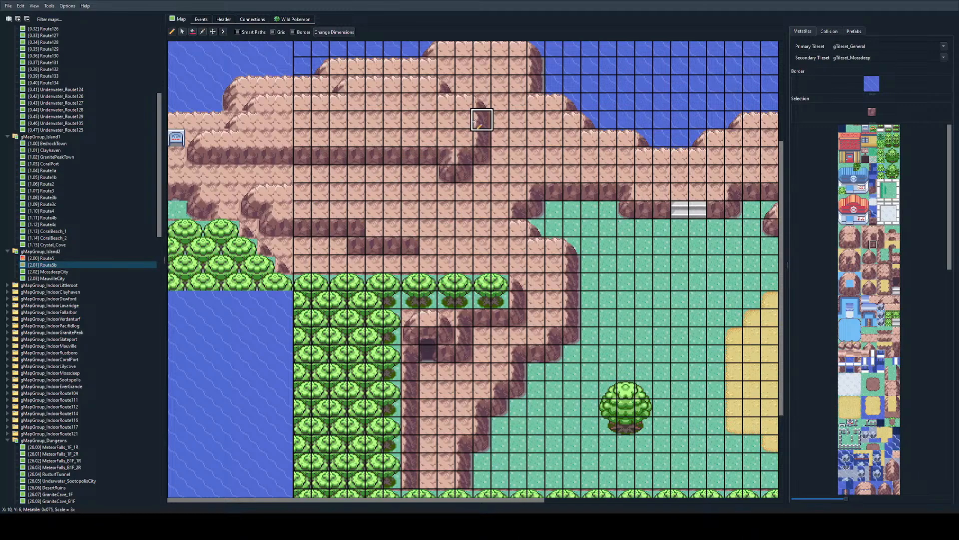
right_click(462, 102)
mouse_move(302, 191)
left_mouse_down()
mouse_move(337, 191)
mouse_move(410, 221)
left_mouse_up()
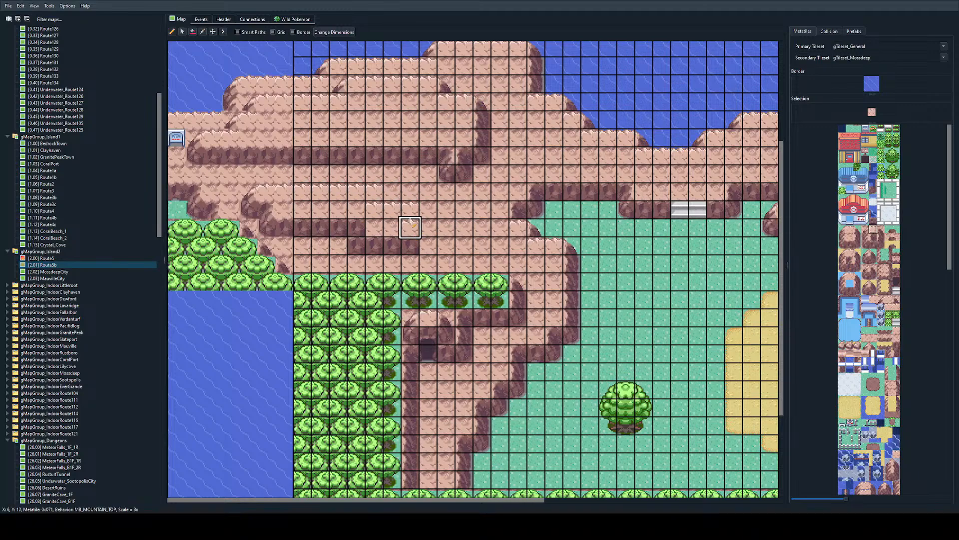
Step: Finish the lower ledge's eastern edge with corner tiles at X 4, Y 10 and X 6, Y 11, and side rock down X 6, Y 12–13
right_click(482, 104)
left_click(374, 192)
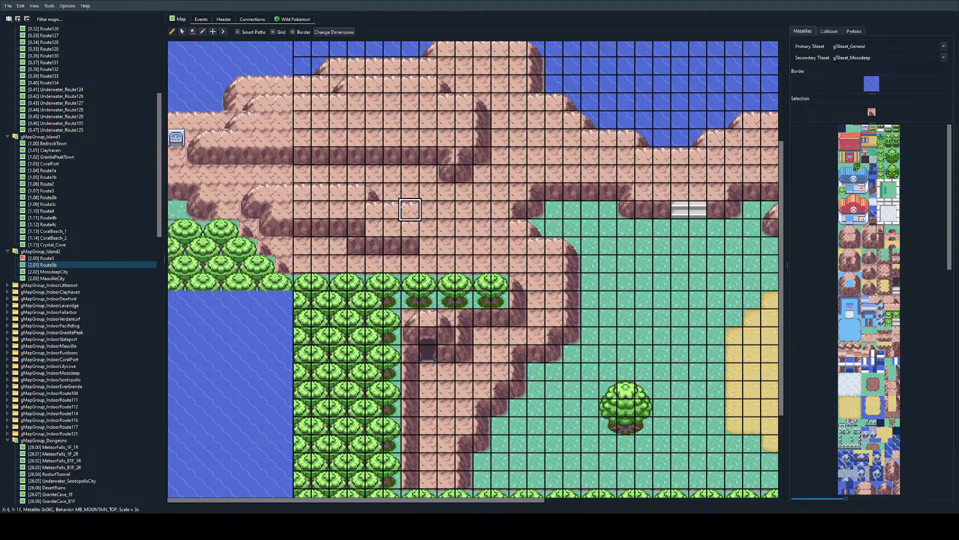
left_click(407, 209)
right_click(485, 137)
left_click(411, 227)
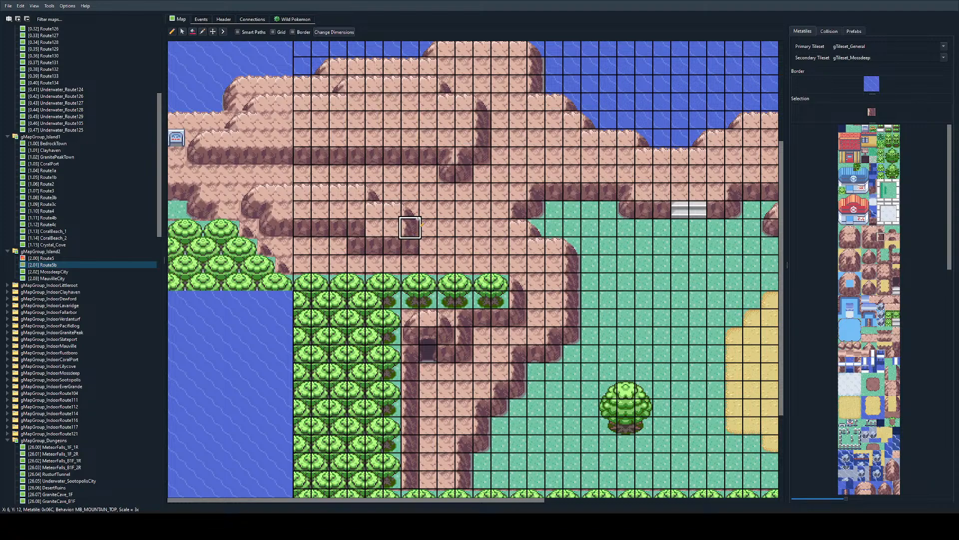
right_click(464, 174)
left_click(410, 244)
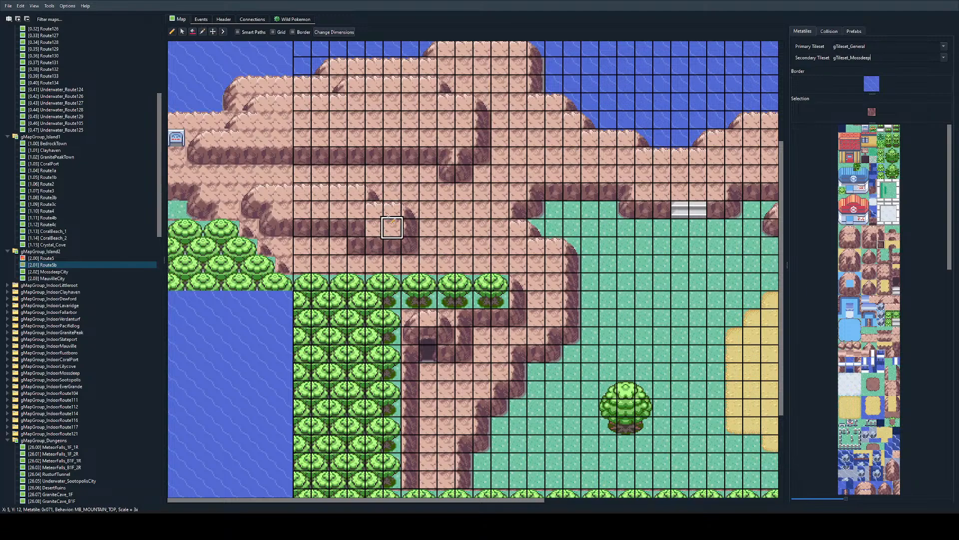
Step: Extend the lower ledge one row south, with side walls at X 3 and X 6, Y 13, and rock faces along Y 14 (X 3–6)
right_click(444, 167)
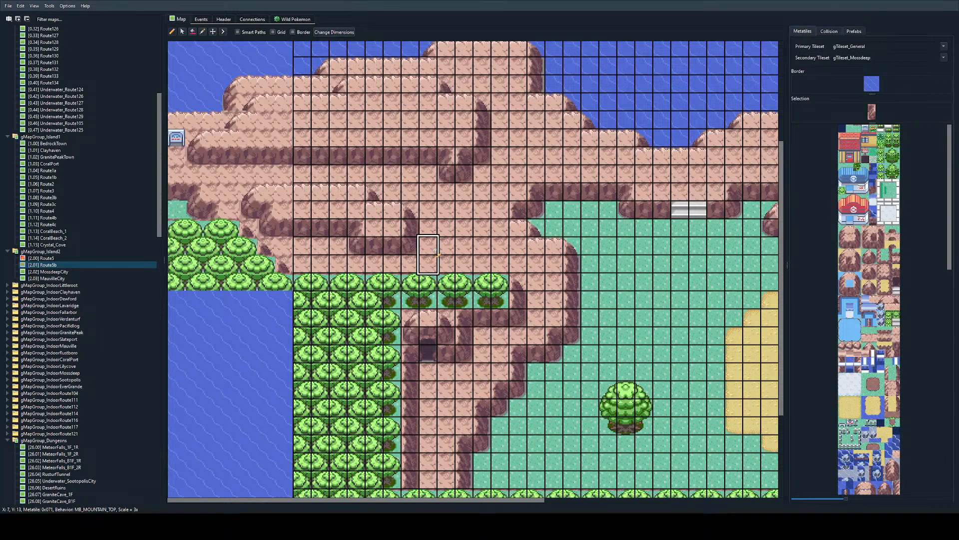
right_click_drag(354, 245, 413, 245)
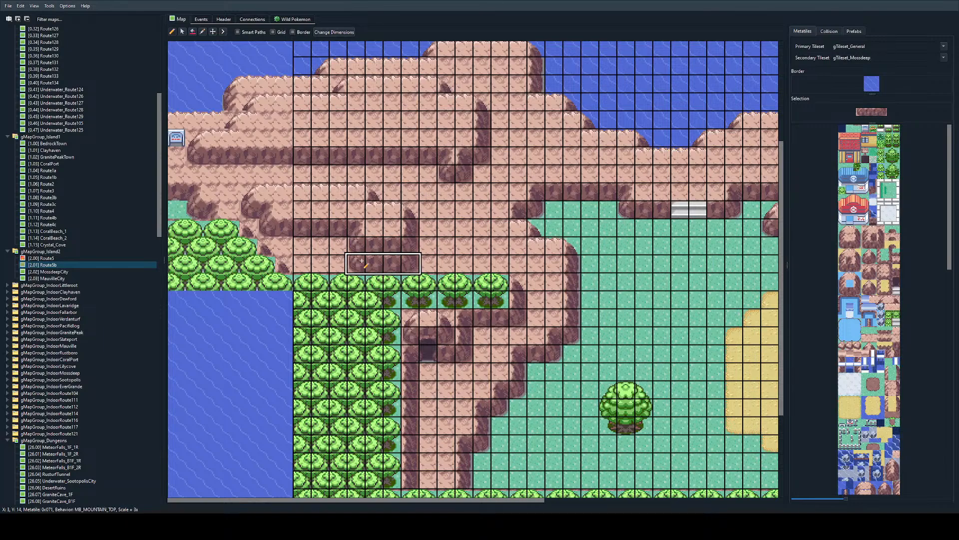
right_click(407, 207)
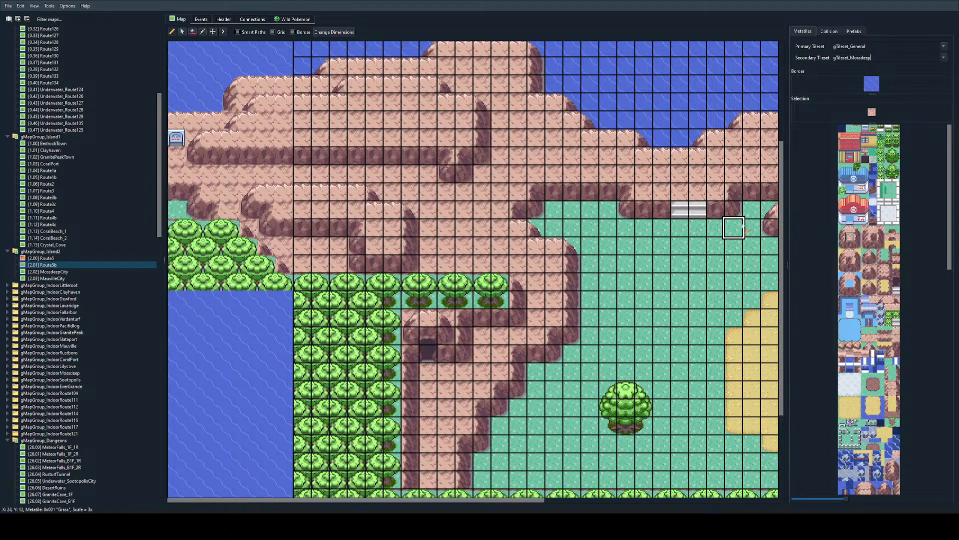
left_click(866, 237)
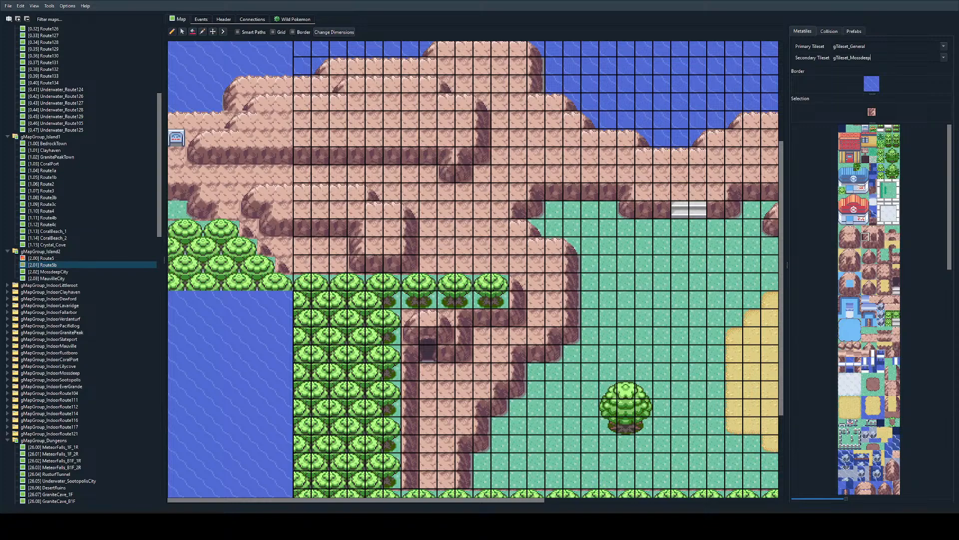
Step: Paint irregular patches of tall grass across the green field between the cliffs, the large tree and the beach
scroll(587, 267, "down", 1)
scroll(681, 284, "right", 2)
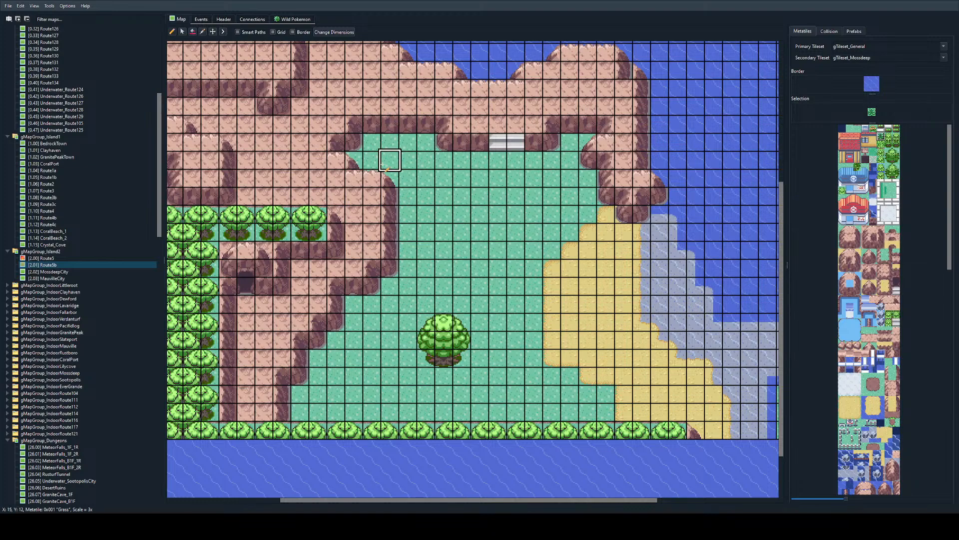
mouse_move(382, 163)
left_mouse_down()
mouse_move(377, 146)
mouse_move(399, 142)
mouse_move(431, 197)
mouse_move(551, 179)
mouse_move(462, 200)
mouse_move(515, 197)
mouse_move(408, 190)
mouse_move(531, 227)
mouse_move(465, 300)
mouse_move(355, 340)
mouse_move(360, 395)
mouse_move(479, 412)
mouse_move(514, 353)
mouse_move(336, 397)
mouse_move(517, 286)
left_mouse_up()
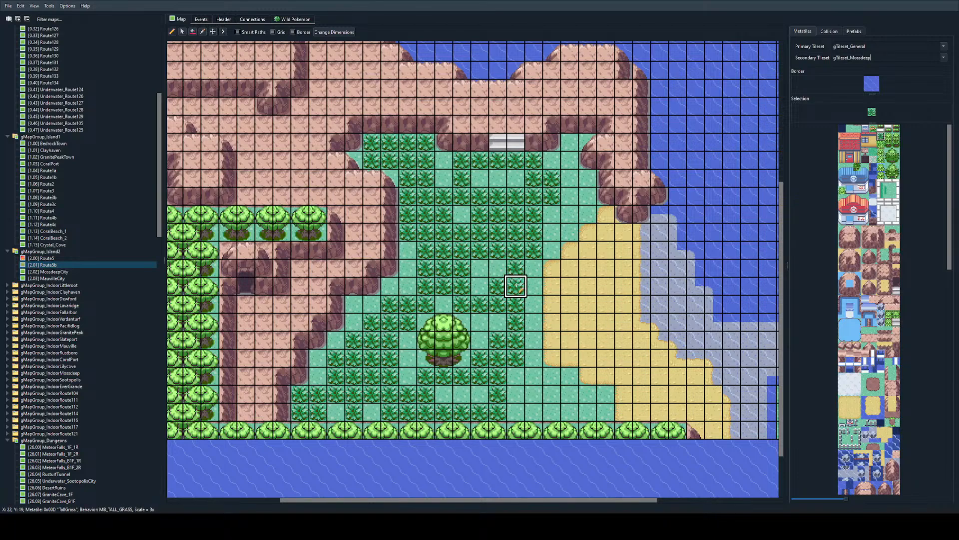
Step: Scatter single flower tiles in the grass at X 19, Y 15; X 16, Y 19; X 12, Y 26; and X 20, Y 18
left_click(874, 128)
left_click(462, 214)
left_click(407, 285)
left_click(336, 411)
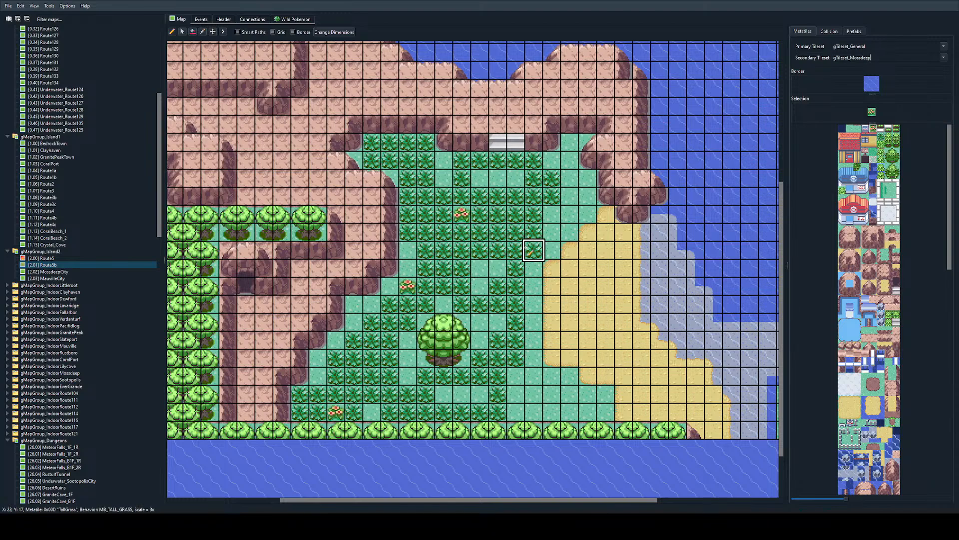
left_click(480, 269)
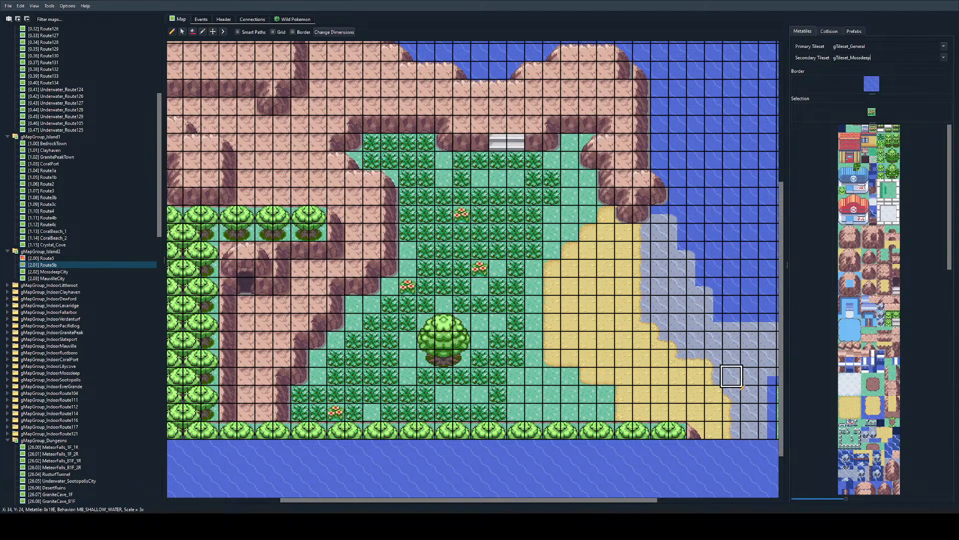
Step: Extend the tall grass eastward to the cliff base, filling the gaps around X 23–26, Y 13–15
right_click(534, 214)
left_click_drag(533, 213, 588, 178)
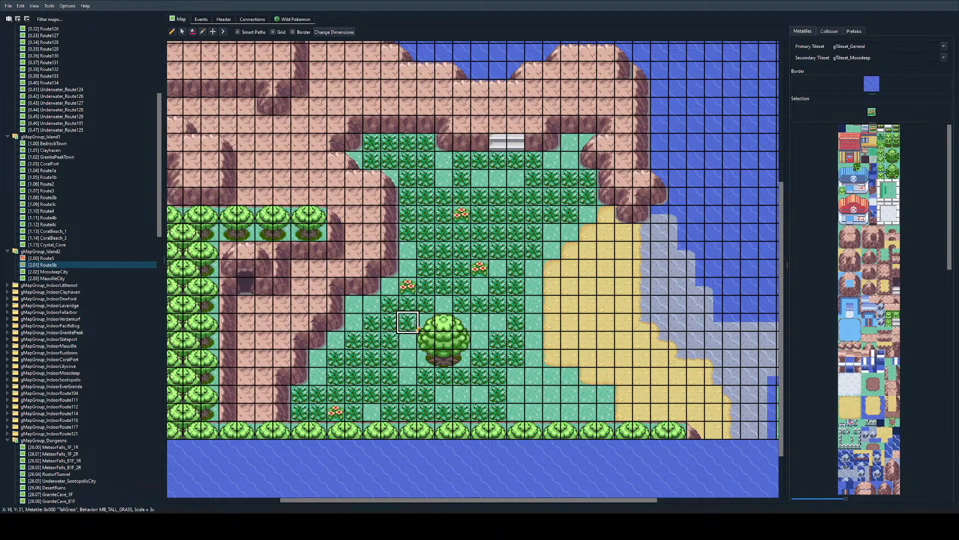
scroll(442, 340, "down", 1, "ctrl")
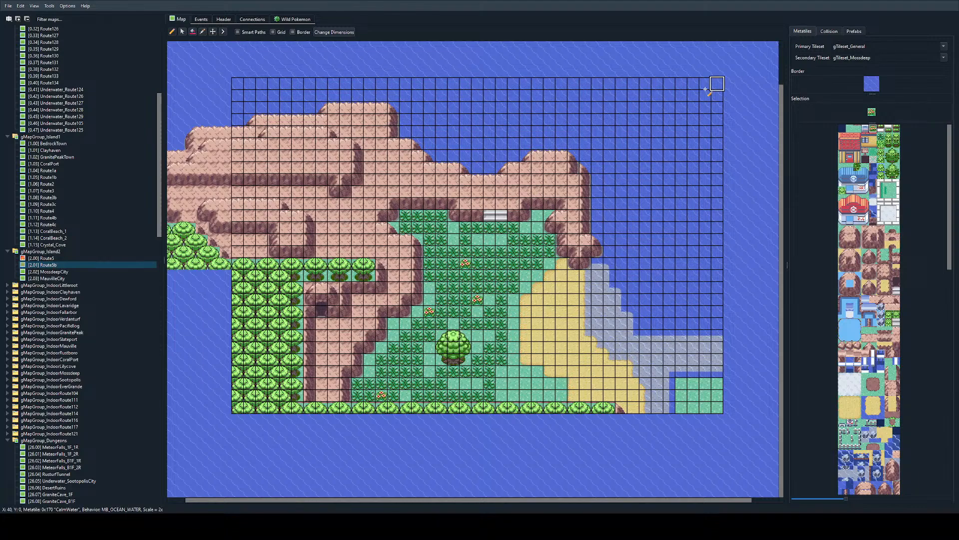
scroll(395, 299, "up", 1, "ctrl")
left_click_drag(395, 499, 279, 499)
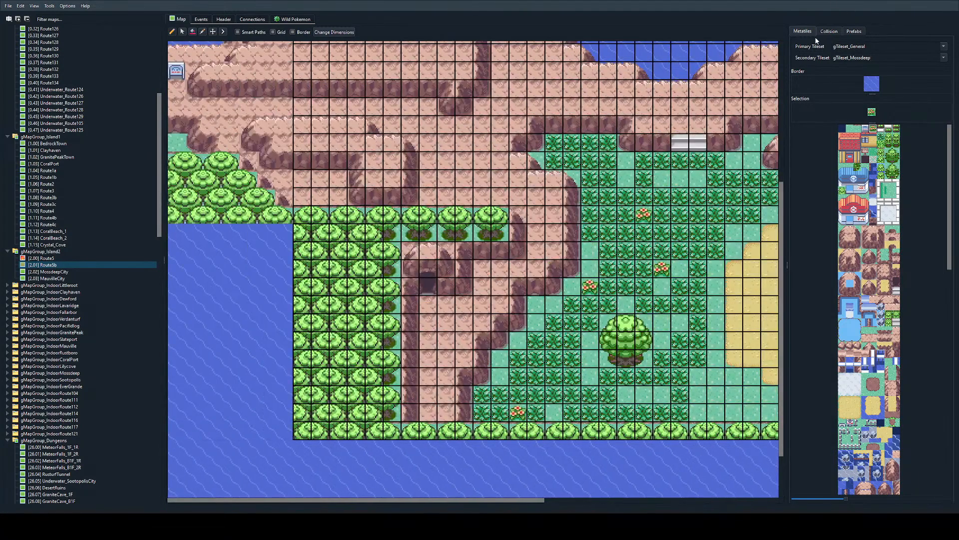
Step: Mark the eastern cliff impassable (elevation 0, collision 1), from X 23, Y 11 beside the stairs around to X 29, Y 7
left_click(829, 32)
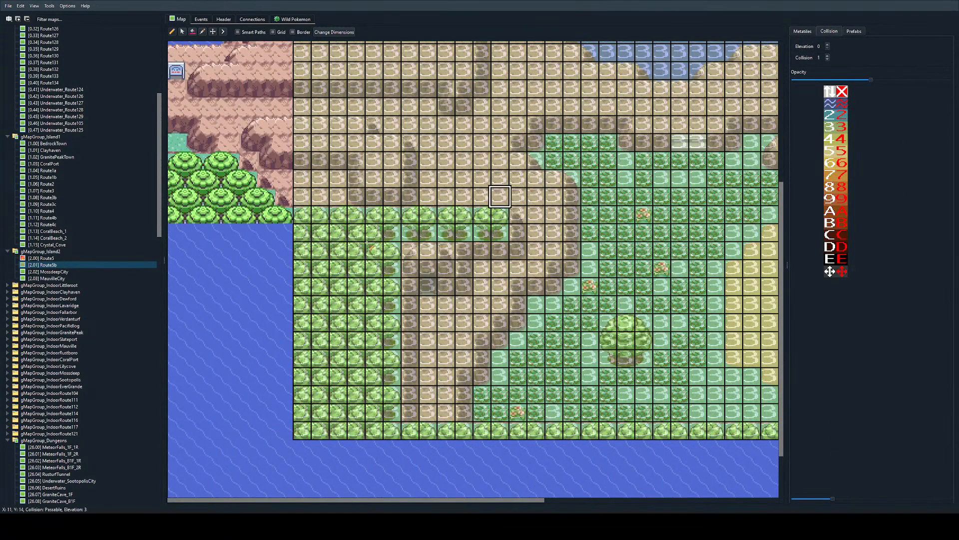
scroll(367, 243, "down", 2, "ctrl")
scroll(744, 141, "up", 2, "ctrl")
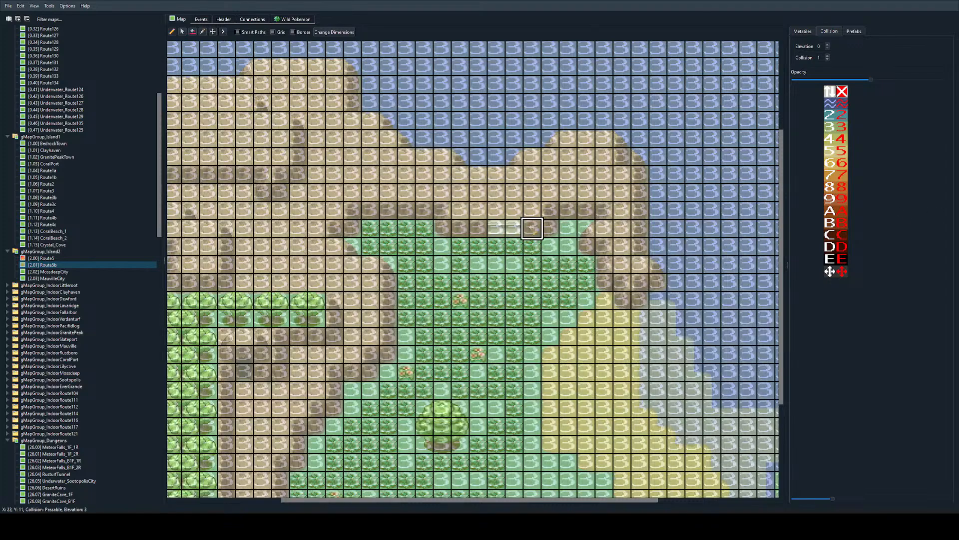
mouse_move(533, 228)
left_mouse_down()
mouse_move(568, 210)
mouse_move(604, 210)
mouse_move(604, 246)
mouse_move(622, 285)
mouse_move(658, 282)
mouse_move(640, 244)
mouse_move(641, 156)
left_mouse_up()
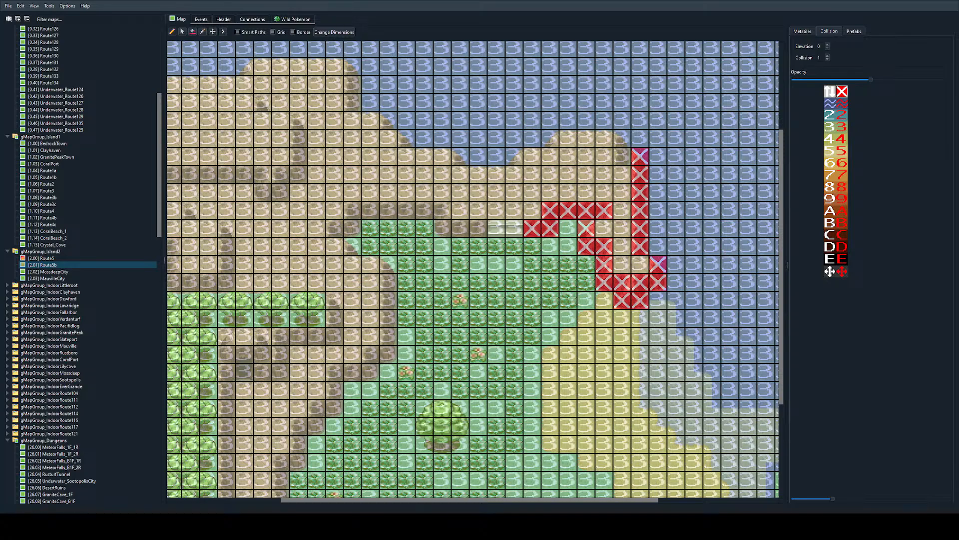
Step: Examine the metatiles along the plateau's northern edge and the western ledges without the collision overlay
left_click(198, 19)
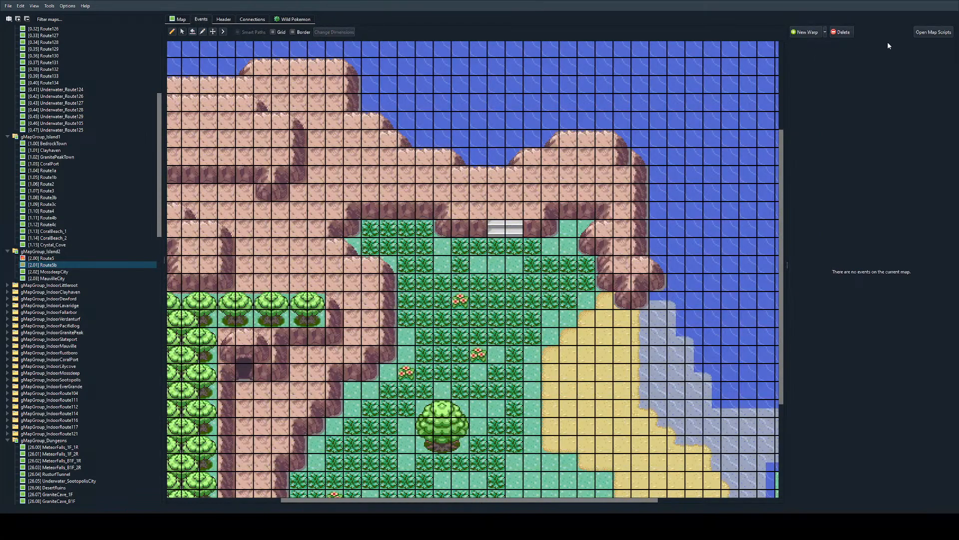
left_click(183, 20)
left_click(801, 31)
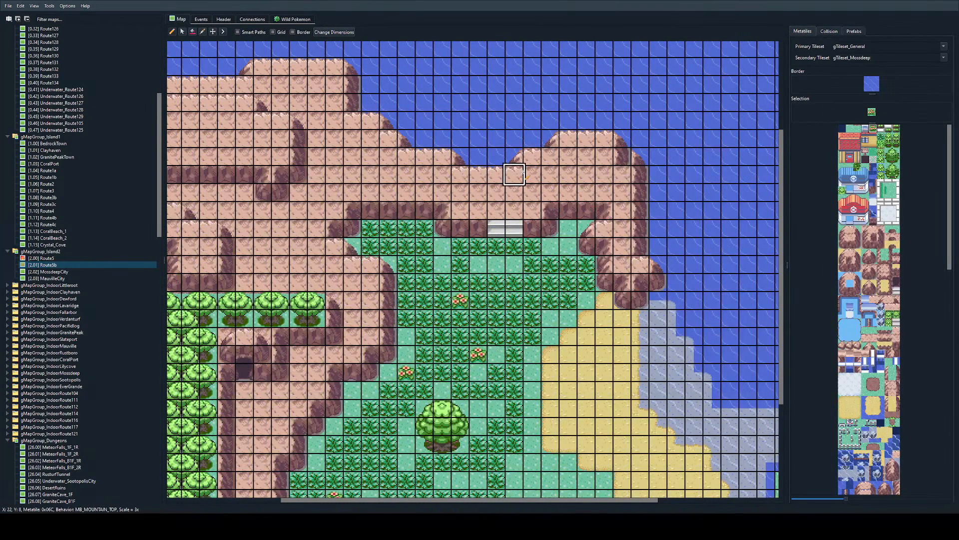
right_click(549, 156)
right_click(450, 174)
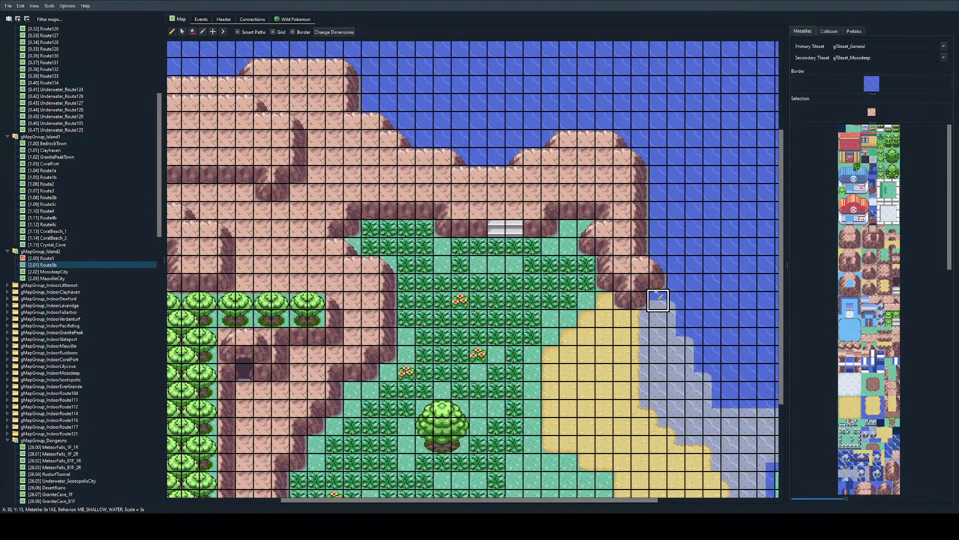
scroll(400, 178, "left", 3)
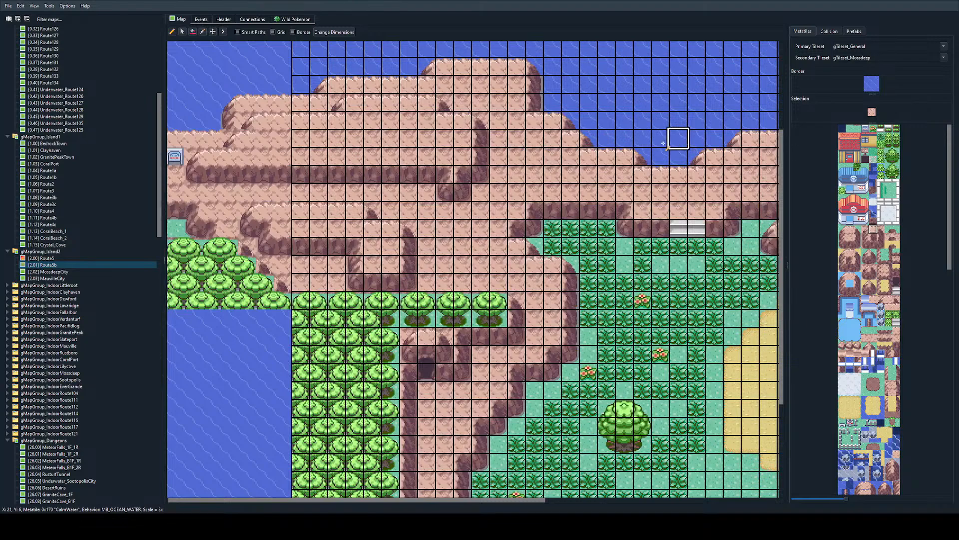
scroll(434, 195, "right", 3)
Step: Mark the plateau's northern corners (X 19 and 22, Y 7; X 24 and 28, Y 6) and the rock west of the stairs impassable
left_click(829, 31)
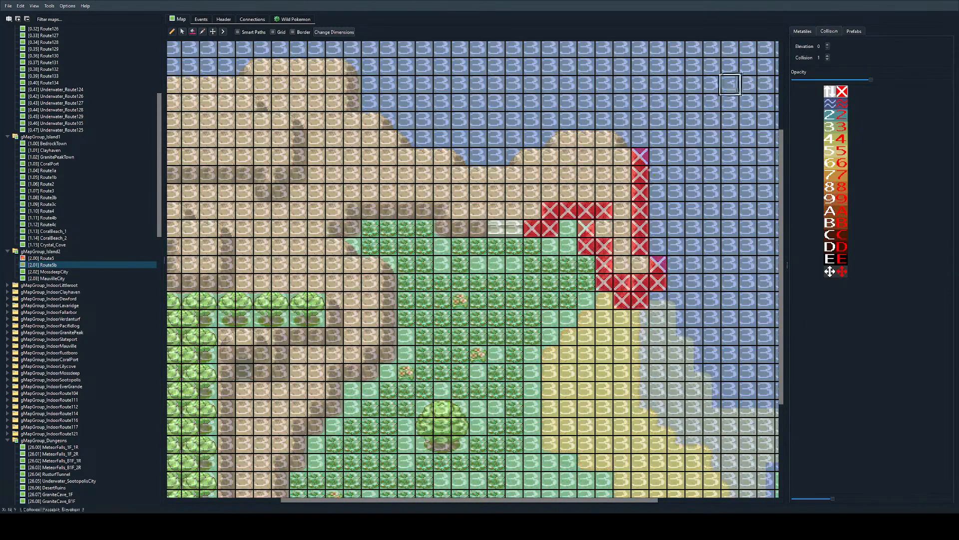
scroll(539, 214, "down", 2, "ctrl")
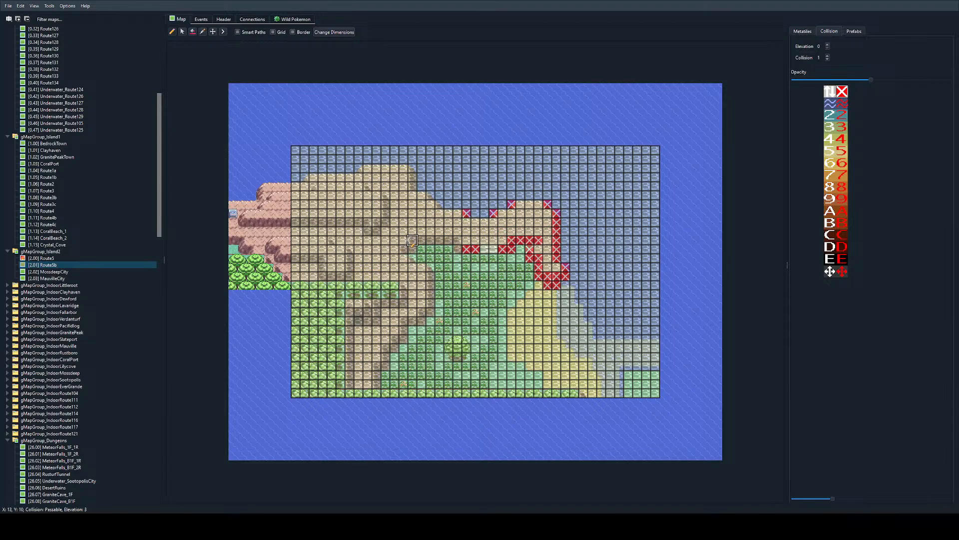
scroll(412, 240, "up", 3, "ctrl")
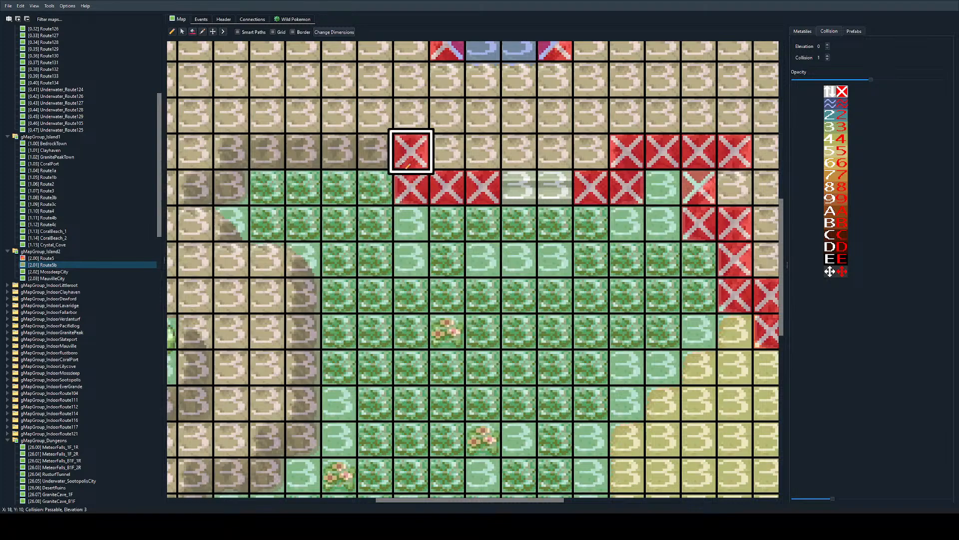
Step: Mark the rock face along Y 10 (X 13–18) and its western corner at X 12–13, Y 11–12 impassable
scroll(402, 169, "right", 1)
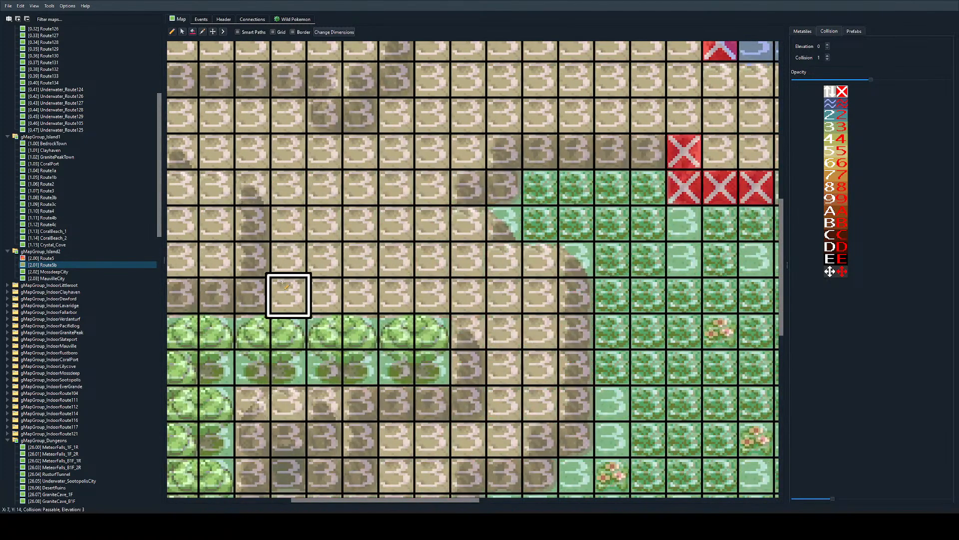
scroll(518, 192, "right", 2)
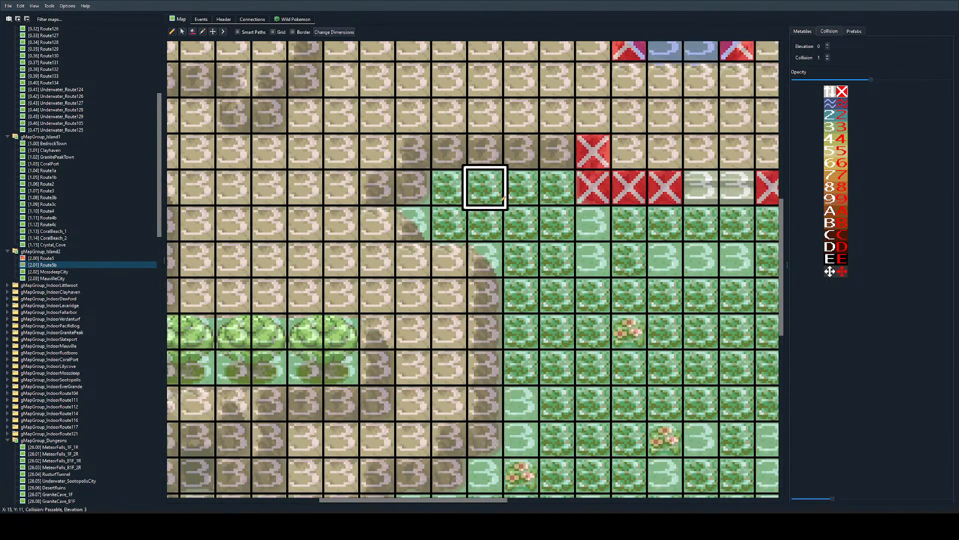
left_click(538, 152)
mouse_move(535, 152)
left_mouse_down()
mouse_move(413, 151)
mouse_move(377, 187)
mouse_move(413, 222)
mouse_move(161, 270)
left_mouse_up()
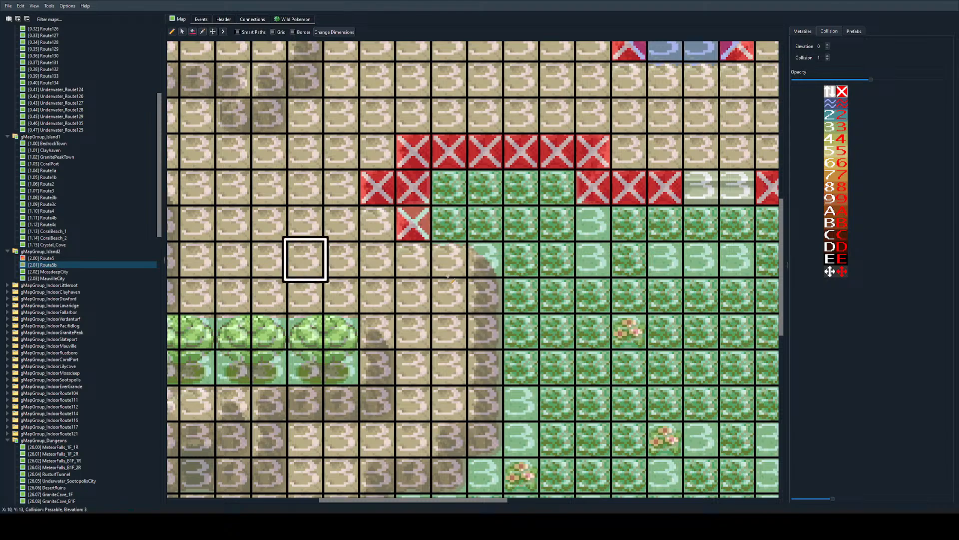
Step: Mark the stepped cliff edge west of the grass impassable, from X 15, Y 13 down to X 9, Y 26
mouse_move(484, 259)
left_mouse_down()
mouse_move(485, 439)
mouse_move(413, 475)
mouse_move(378, 474)
left_mouse_up()
scroll(377, 330, "down", 3)
mouse_move(377, 340)
left_mouse_down()
mouse_move(341, 412)
mouse_move(305, 447)
left_mouse_up()
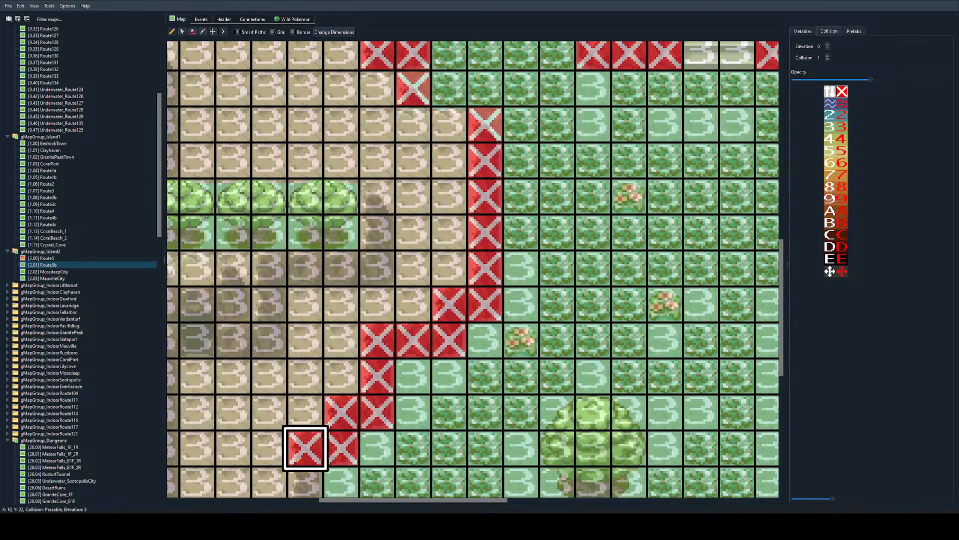
scroll(304, 355, "down", 6)
mouse_move(305, 214)
left_mouse_down()
mouse_move(305, 250)
mouse_move(270, 322)
left_mouse_up()
scroll(270, 328, "left", 5)
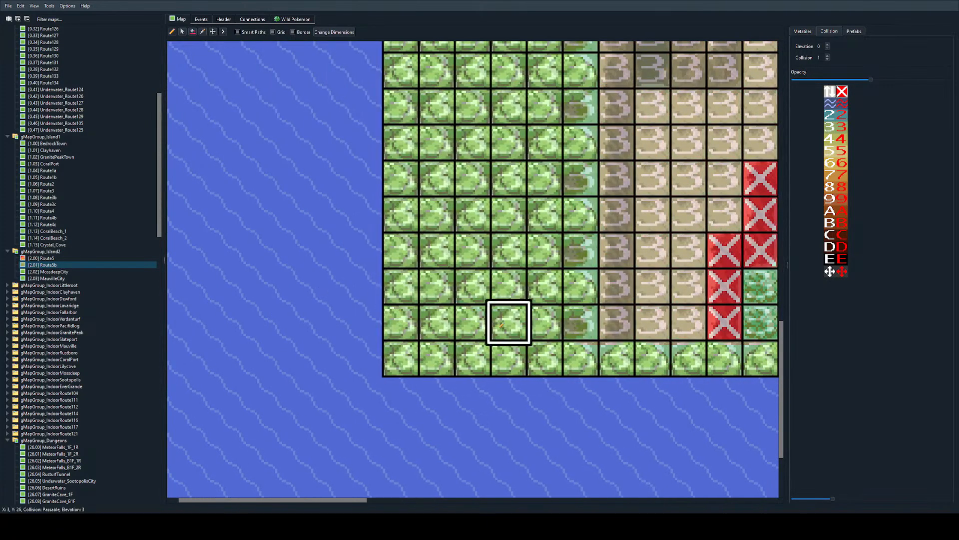
Step: Mark the southern trees (Y 27, X 6–12), the rock walls around the cave and the tree row along Y 15 impassable
left_click_drag(617, 325, 724, 365)
scroll(724, 366, "down", 2, "ctrl")
mouse_move(518, 362)
left_mouse_down()
mouse_move(410, 362)
mouse_move(410, 201)
mouse_move(464, 219)
mouse_move(499, 165)
mouse_move(482, 146)
mouse_move(286, 158)
left_mouse_up()
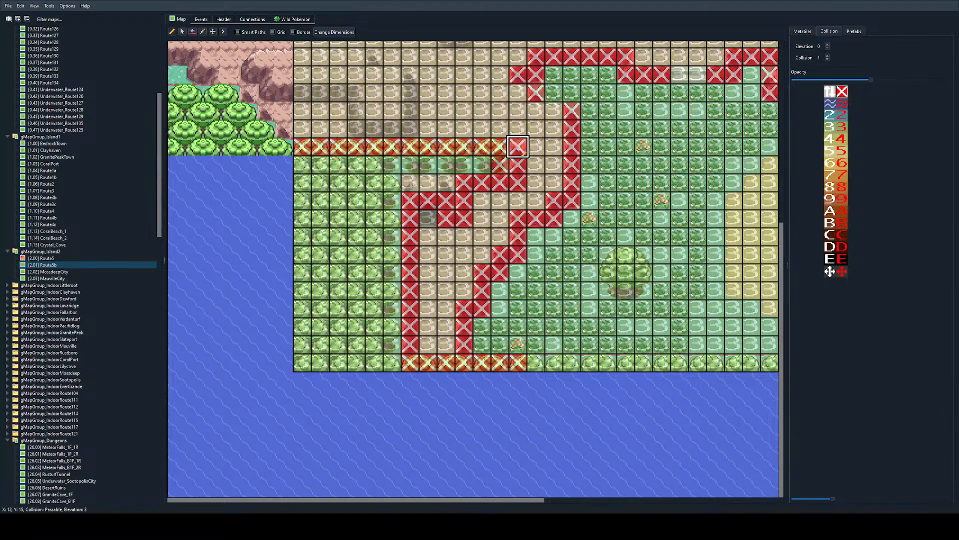
Step: Mark the edges of both western ledges impassable: the lower one spanning Y 10–14 and the upper one spanning Y 4–9
scroll(518, 146, "up", 3)
mouse_move(302, 228)
left_mouse_down()
mouse_move(356, 228)
mouse_move(392, 264)
mouse_move(410, 228)
mouse_move(374, 192)
mouse_move(303, 192)
left_mouse_up()
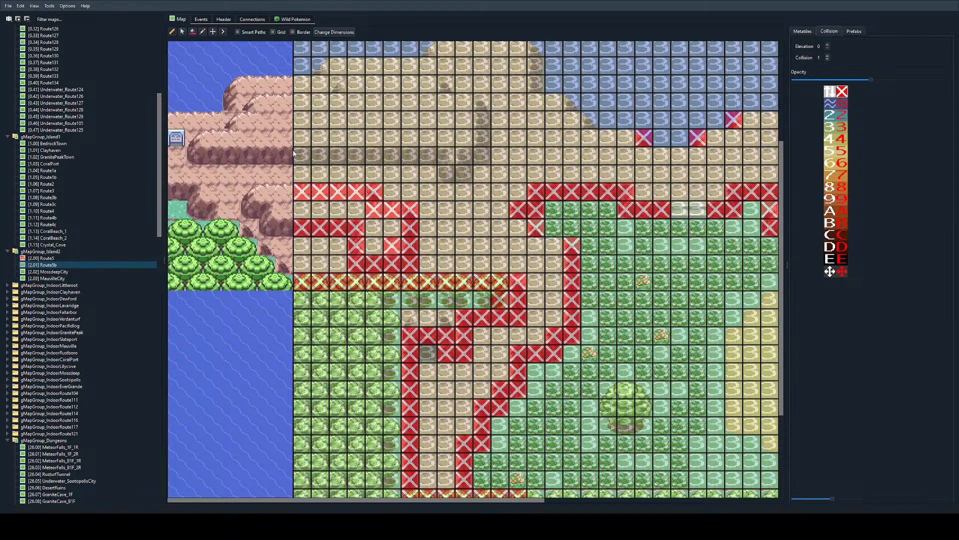
mouse_move(300, 155)
left_mouse_down()
mouse_move(481, 156)
mouse_move(449, 101)
mouse_move(357, 83)
mouse_move(302, 101)
left_mouse_up()
scroll(286, 256, "up", 4)
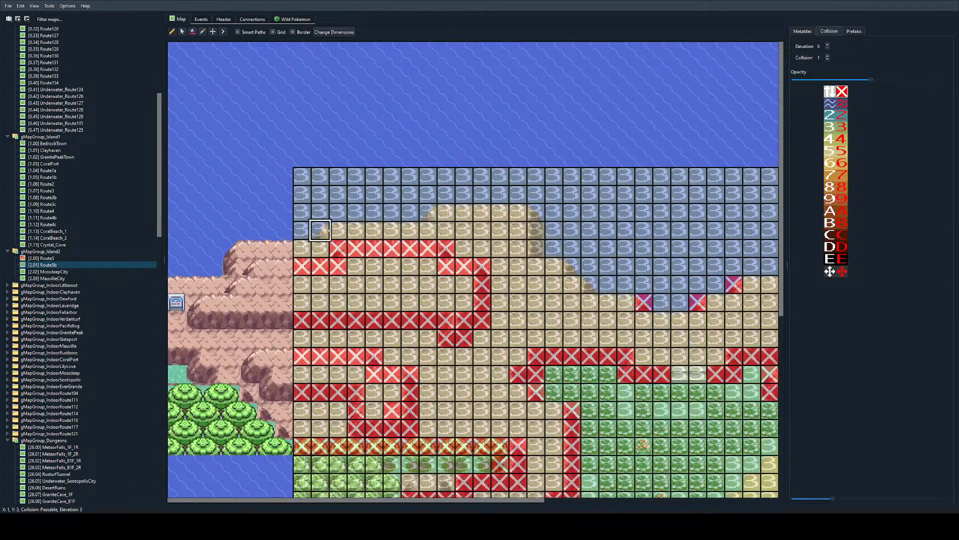
Step: Mark the northern coast's rock corners impassable at X 1, Y 3; X 7, Y 2; X 13, Y 2–4; X 15, Y 5; and X 16, Y 6
left_click(320, 230)
left_click(428, 212)
left_click_drag(536, 212, 535, 248)
left_click(571, 265)
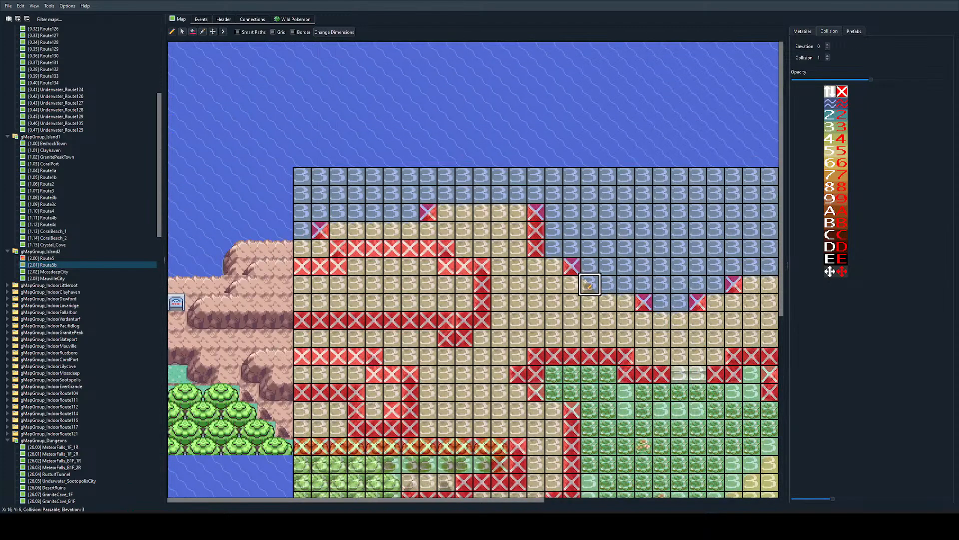
left_click(587, 284)
Step: Mark the large lone tree impassable across X 17–19, Y 21–23
scroll(654, 354, "down", 3)
scroll(625, 351, "right", 2)
mouse_move(426, 371)
left_mouse_down()
mouse_move(445, 354)
mouse_move(426, 352)
left_mouse_up()
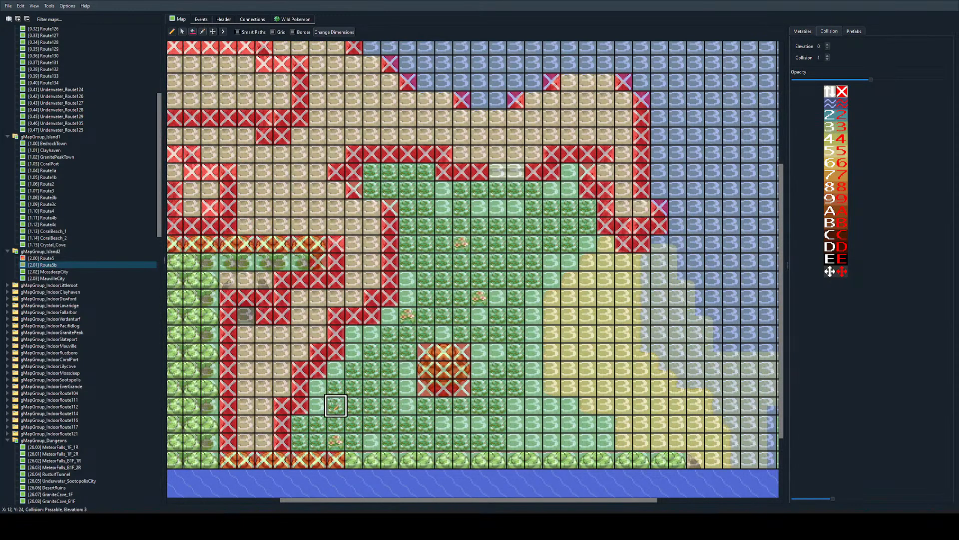
Step: Mark the southern tree row impassable along Y 27 from X 13 to X 32, including the rock at its eastern end
scroll(335, 406, "left", 2)
scroll(336, 406, "right", 4)
left_click_drag(495, 459, 225, 458)
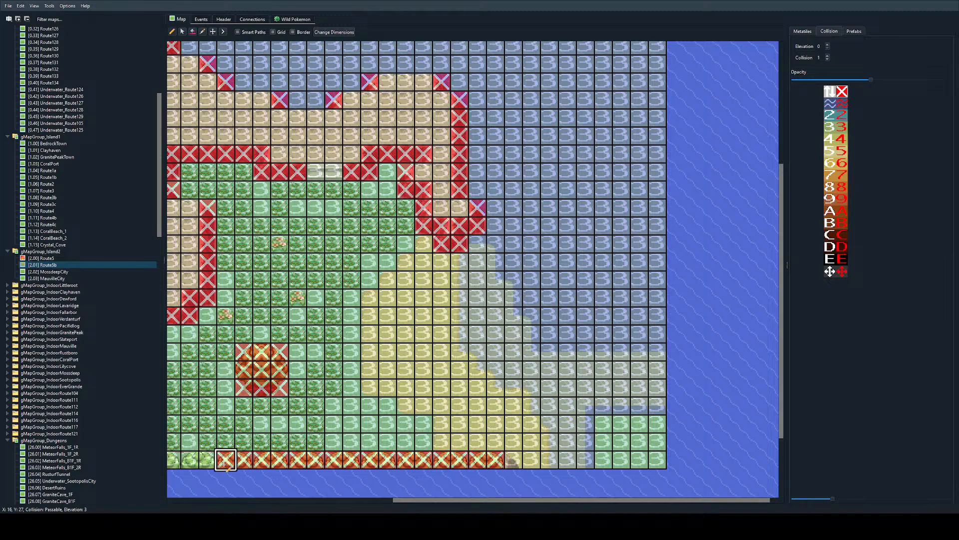
scroll(225, 468, "left", 2)
left_click_drag(393, 460, 281, 460)
scroll(300, 461, "right", 2)
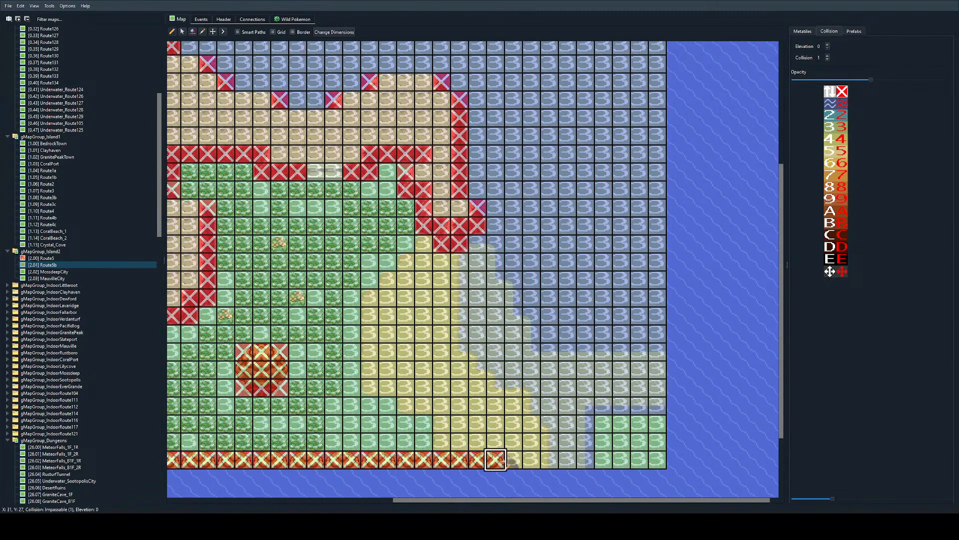
left_click(513, 460)
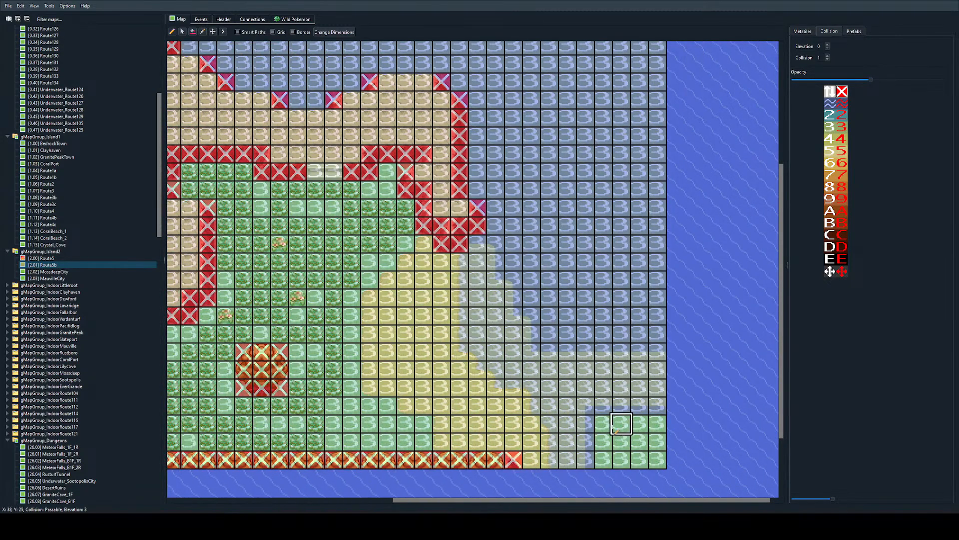
Step: Replace the leftover grass in the map's southeast corner (X 37–40, Y 25–27) with ocean water and return to collision editing
left_click(800, 32)
mouse_move(604, 424)
left_mouse_down()
mouse_move(639, 459)
mouse_move(639, 425)
mouse_move(656, 460)
left_mouse_up()
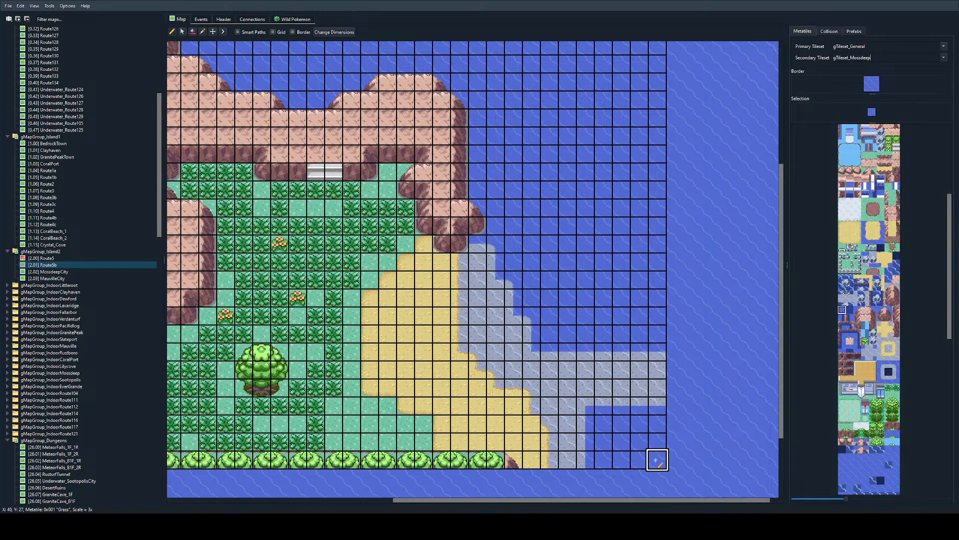
left_click(830, 31)
Step: Mark the ocean tiles bordering the eastern beach and sandbar as Surf, with elevation 1 and collision 0
scroll(638, 188, "down", 1, "ctrl")
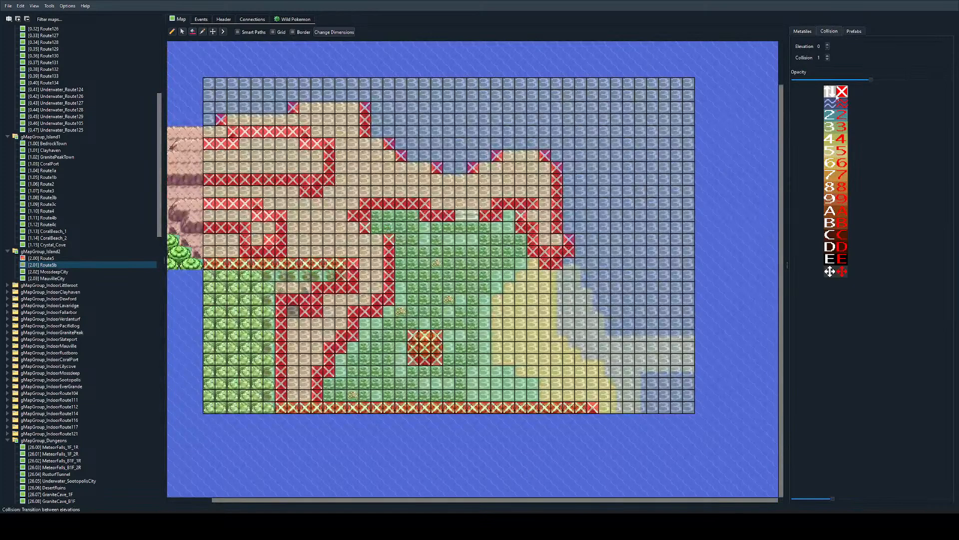
scroll(569, 190, "up", 1, "ctrl")
scroll(568, 195, "up", 1, "ctrl")
mouse_move(387, 234)
left_mouse_down()
mouse_move(437, 278)
mouse_move(423, 278)
mouse_move(482, 353)
mouse_move(628, 379)
mouse_move(462, 375)
left_mouse_up()
left_click_drag(555, 468, 533, 477)
scroll(533, 477, "down", 3)
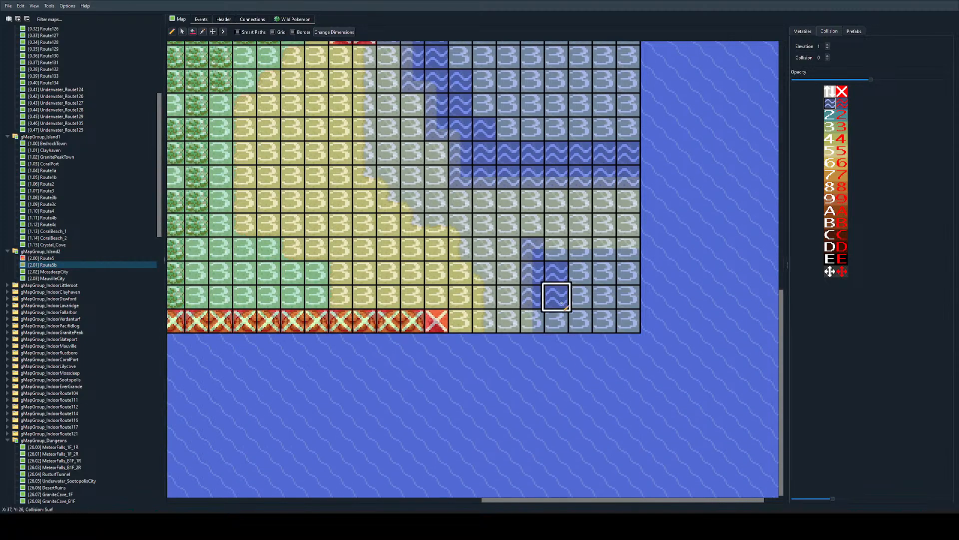
mouse_move(555, 281)
left_mouse_down()
mouse_move(525, 311)
mouse_move(629, 249)
left_mouse_up()
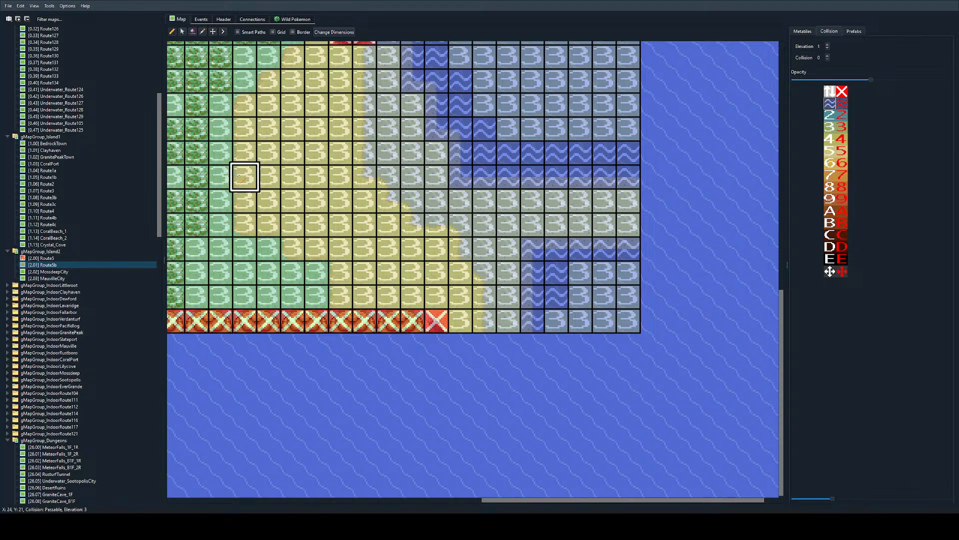
scroll(452, 204, "up", 1)
scroll(453, 207, "up", 1)
scroll(446, 212, "down", 1, "ctrl")
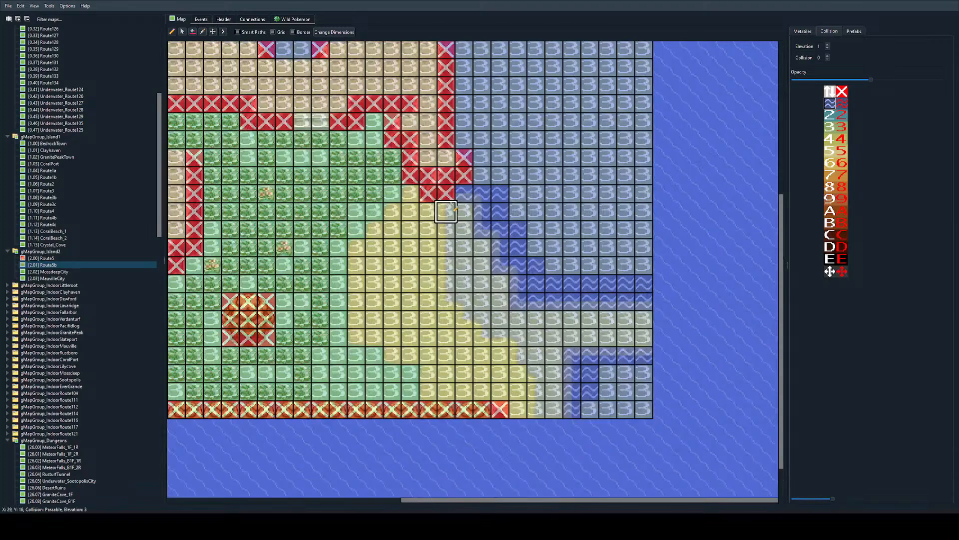
Step: Mark the ocean tiles along the northern coastline as Surf, from the eastern headland to the western map edge
scroll(536, 251, "up", 2)
scroll(463, 237, "left", 1)
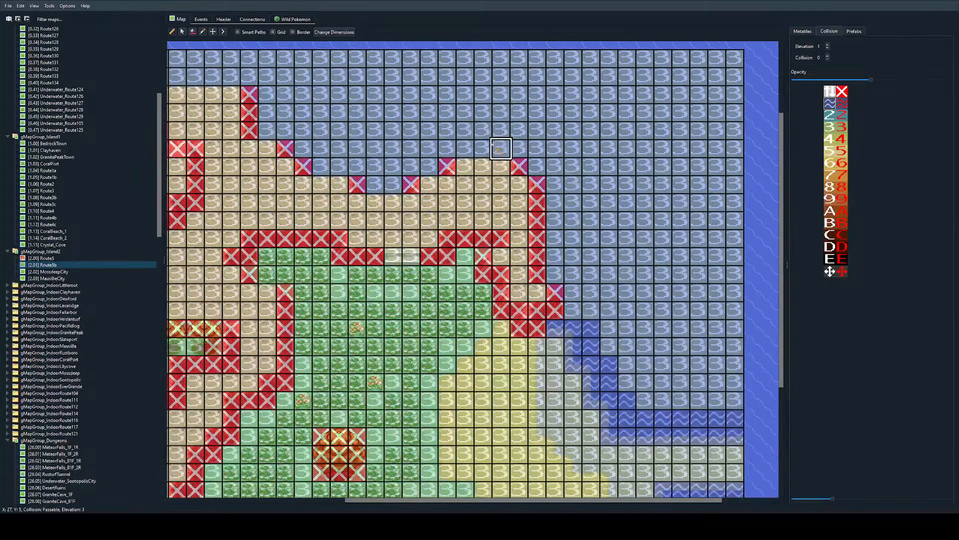
left_click_drag(465, 149, 517, 132)
left_click(428, 168)
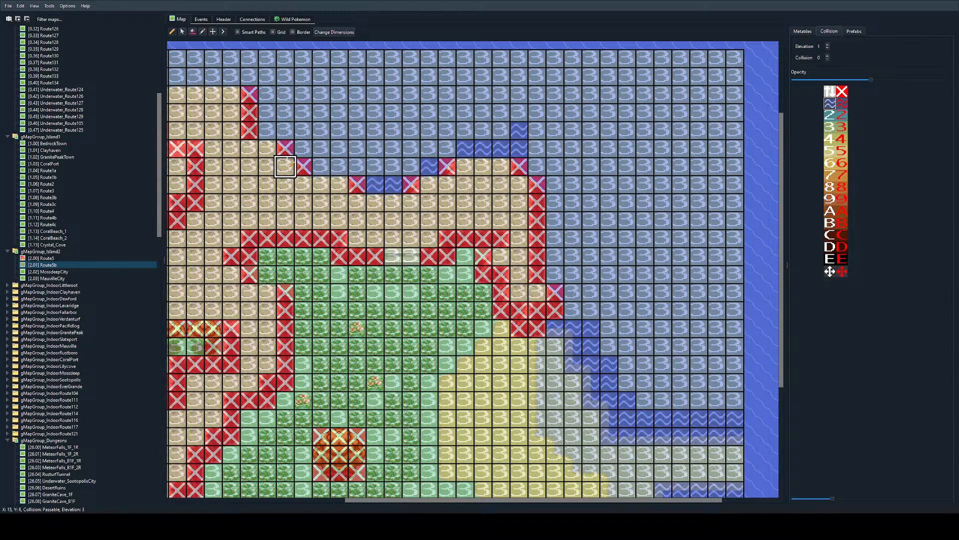
left_click_drag(338, 166, 322, 166)
left_click(267, 130)
scroll(322, 165, "left", 3)
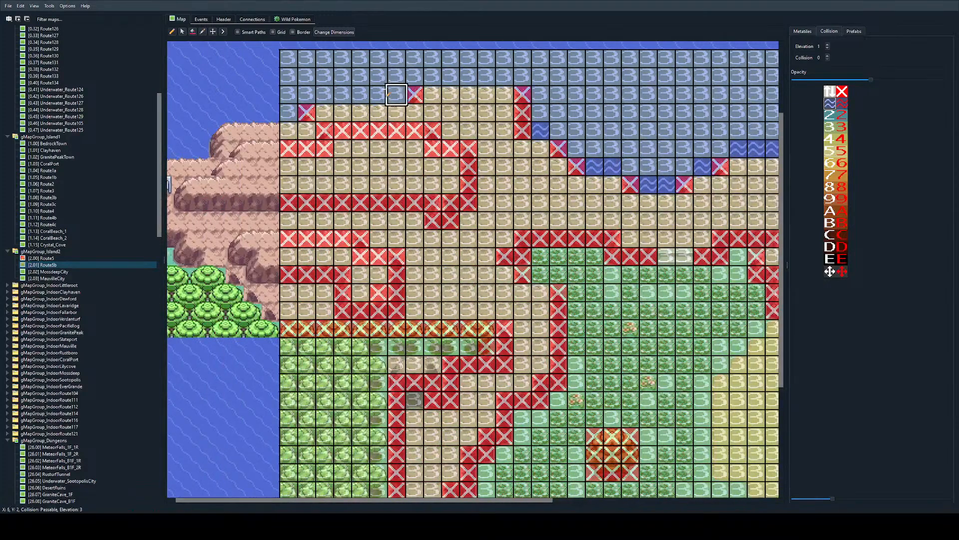
left_click_drag(387, 92, 283, 110)
left_click_drag(398, 76, 578, 76)
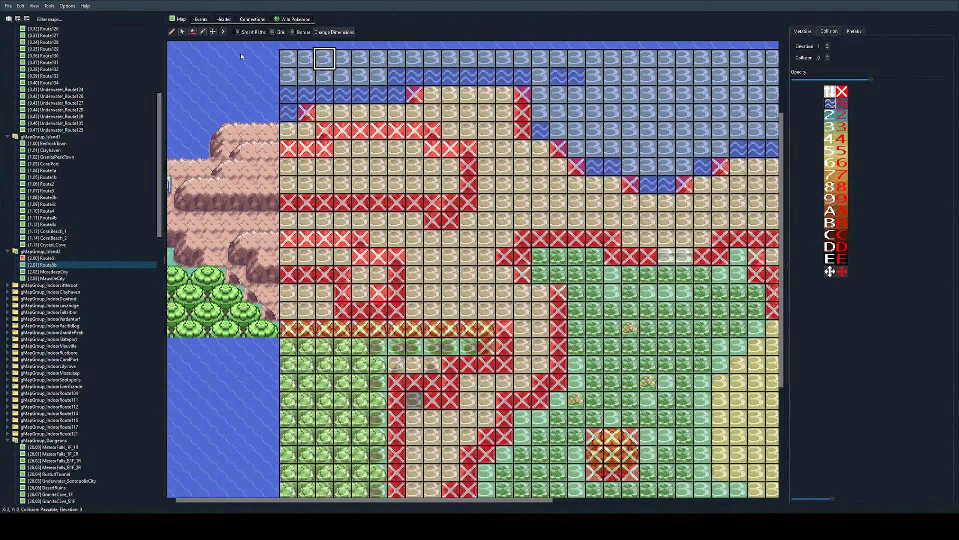
Step: Fill the remaining open ocean, including the southeast water pocket, with the Surf collision
scroll(747, 152, "down", 2, "ctrl")
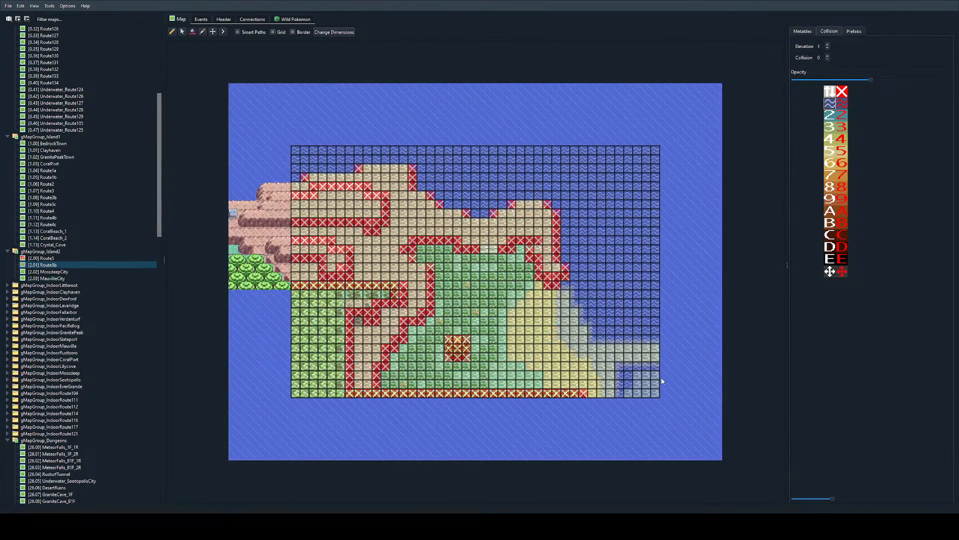
scroll(663, 380, "up", 1, "ctrl")
scroll(370, 386, "up", 1, "ctrl")
scroll(355, 354, "up", 1, "ctrl")
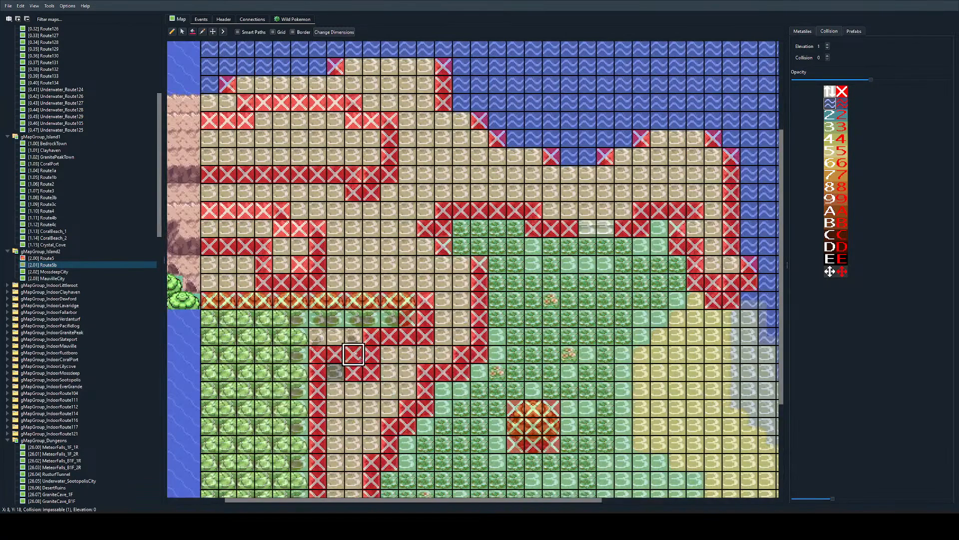
Step: Fill the enclosed interiors of both western ledges, the southwestern forest and the rock above the cave as impassable
scroll(354, 354, "left", 3)
right_click(361, 242)
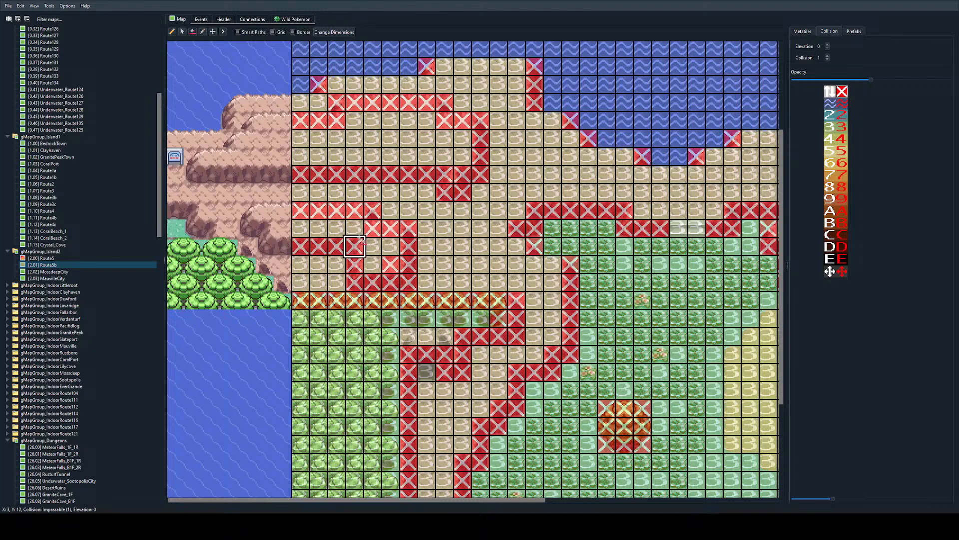
middle_click(350, 229)
middle_click(316, 271)
key("ctrl+z")
middle_click(320, 266)
middle_click(368, 249)
middle_click(355, 120)
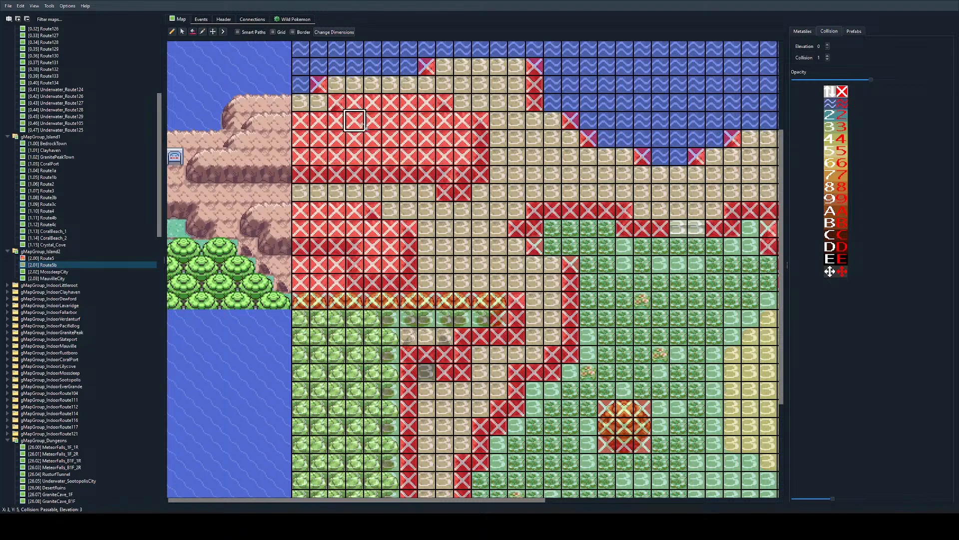
middle_click(338, 354)
scroll(374, 354, "down", 5)
scroll(482, 238, "right", 6)
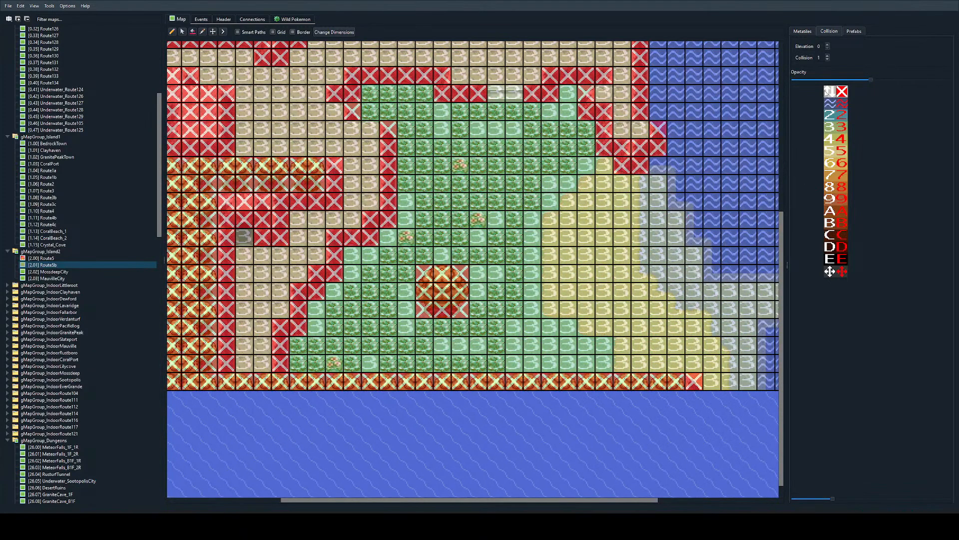
scroll(353, 148, "left", 6)
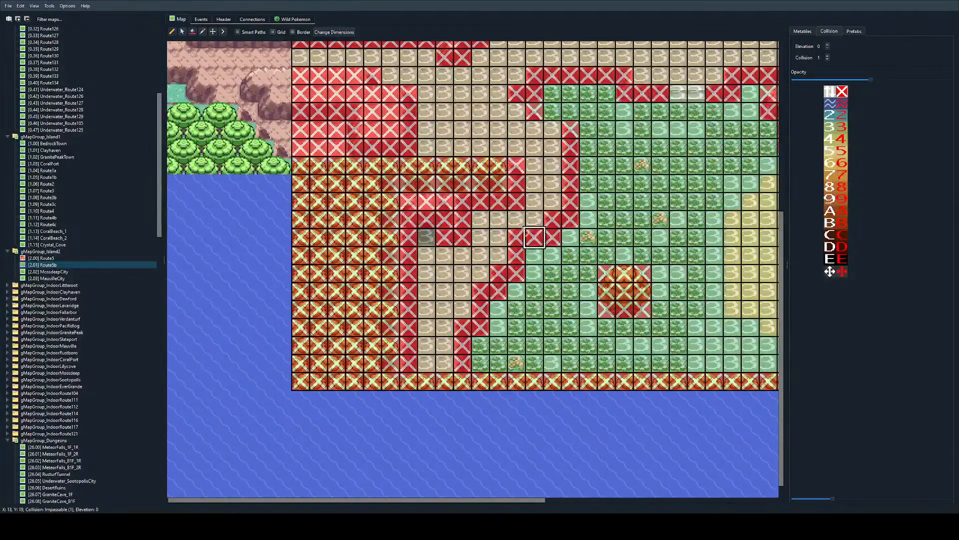
Step: Set the cave entrance at X 7, Y 19 and the stairs at X 21–22, Y 11 to transition between elevations
left_click(427, 237)
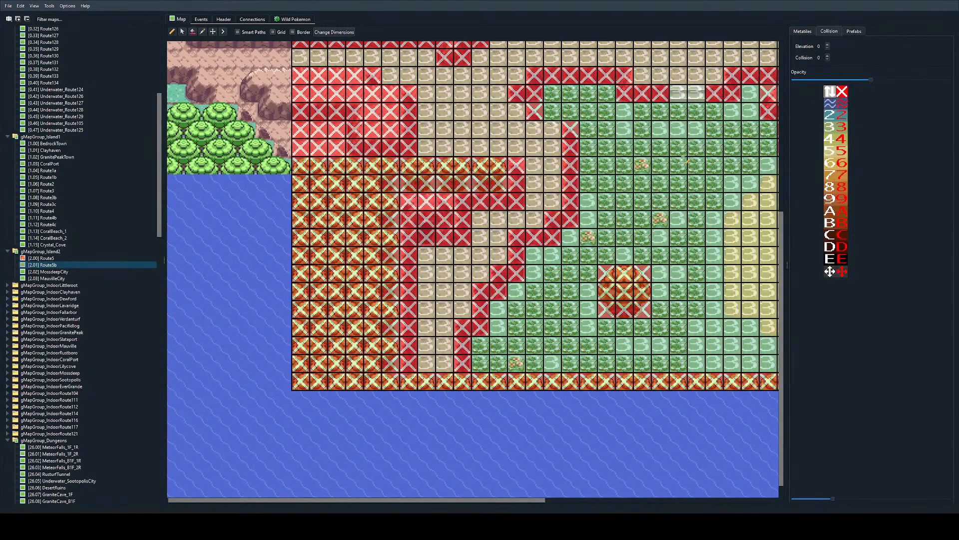
scroll(613, 203, "down", 2, "ctrl")
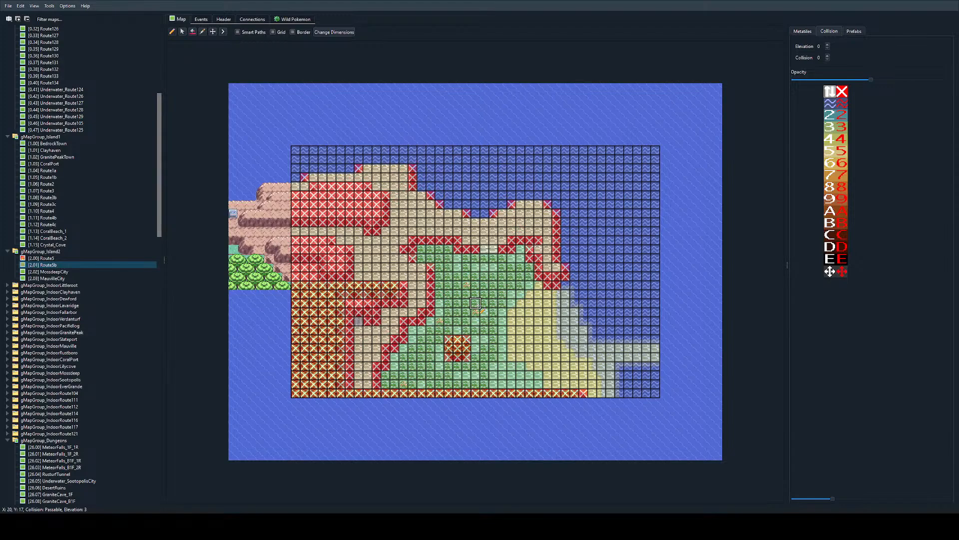
scroll(476, 231, "up", 2, "ctrl")
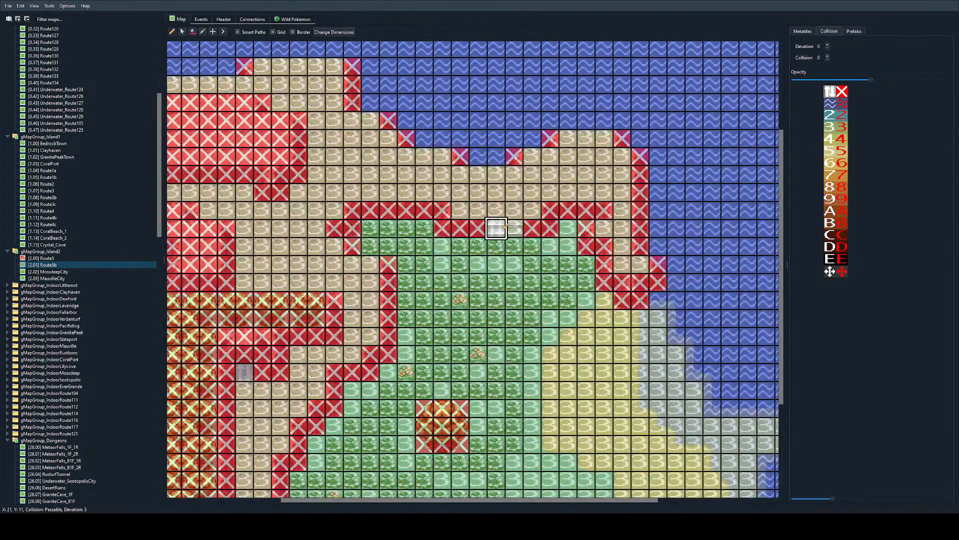
Step: Fill the walkable cliff plateau with elevation 4, using tile X 14, Y 13 to seal it off from the grass
scroll(470, 176, "left", 3)
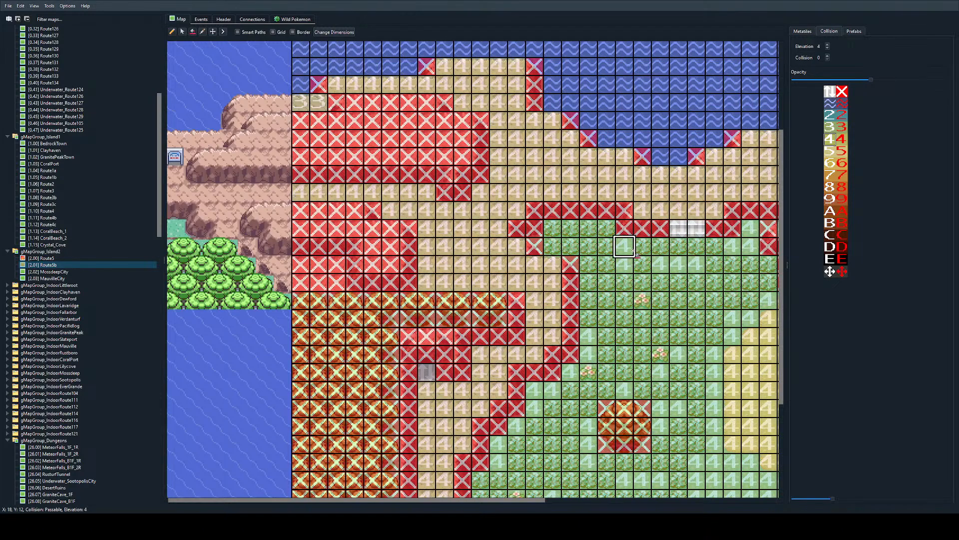
scroll(574, 295, "down", 2)
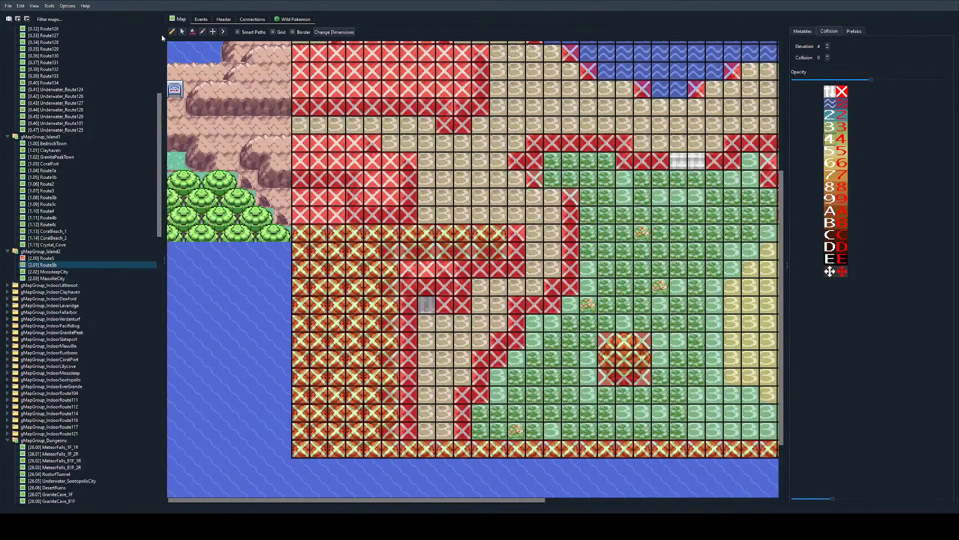
left_click(552, 196)
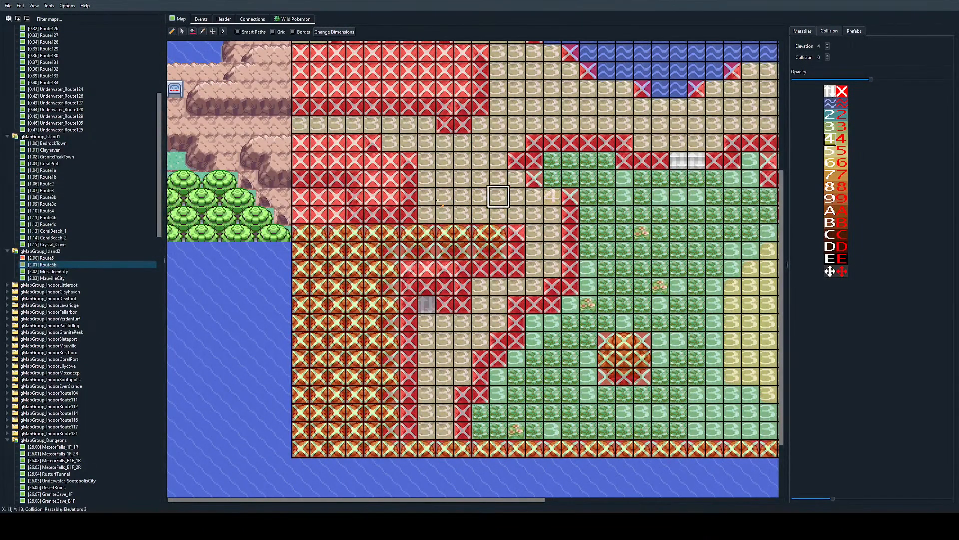
left_click(534, 197)
scroll(656, 260, "down", 2, "ctrl")
scroll(426, 323, "up", 1, "ctrl")
scroll(426, 323, "left", 2)
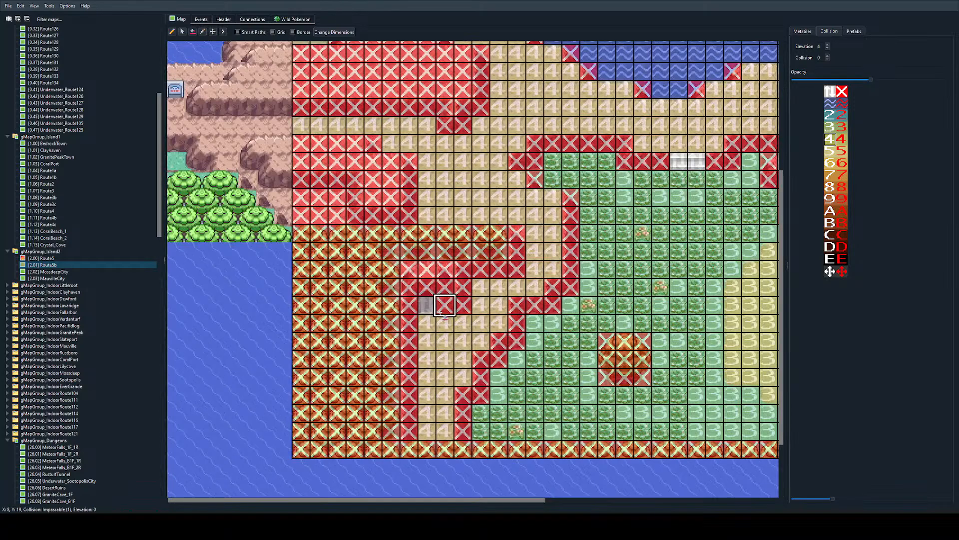
scroll(444, 320, "right", 3)
scroll(446, 320, "left", 3)
Step: Open the Route5 map and mark the borders of the southern forests on both sides of the grass path impassable
double_click(262, 164)
scroll(661, 327, "down", 2, "ctrl")
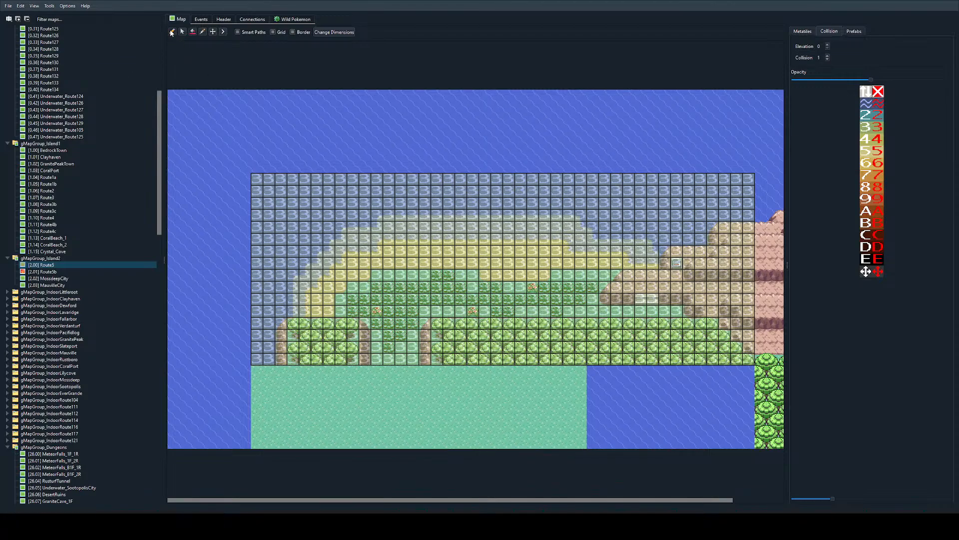
left_click_drag(281, 324, 353, 358)
mouse_move(353, 324)
left_mouse_down()
mouse_move(299, 355)
mouse_move(341, 347)
left_mouse_up()
mouse_move(425, 335)
left_mouse_down()
mouse_move(425, 359)
mouse_move(619, 323)
mouse_move(713, 323)
mouse_move(749, 361)
left_mouse_up()
Step: Mark Route5's rock walls around the stairs, the sign and the southeastern ledge edges impassable
scroll(688, 325, "up", 2, "ctrl")
scroll(684, 327, "right", 2)
mouse_move(579, 330)
left_mouse_down()
mouse_move(555, 306)
mouse_move(578, 283)
left_mouse_up()
mouse_move(674, 257)
left_mouse_down()
mouse_move(715, 263)
mouse_move(722, 282)
left_mouse_up()
left_click_drag(674, 330, 719, 336)
left_click_drag(614, 499, 734, 500)
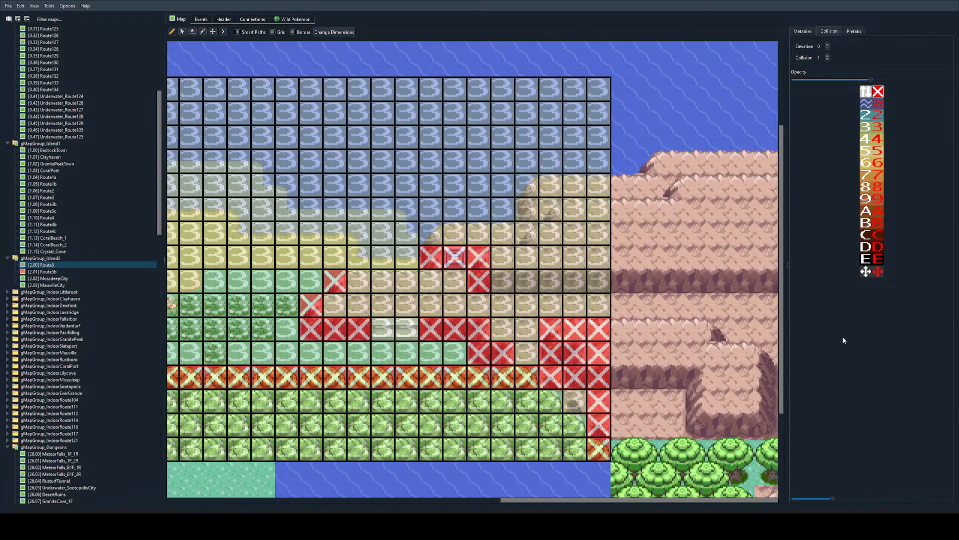
Step: Mark the outline of the northeastern cliff impassable along its base and its coastal edge up to the map border
left_click_drag(505, 281, 599, 281)
mouse_move(454, 235)
left_mouse_down()
mouse_move(525, 233)
mouse_move(574, 185)
mouse_move(599, 185)
left_mouse_up()
left_click(431, 233)
Step: Fill the enclosed northeastern cliff top and the interior of the southern forest as impassable
scroll(492, 281, "down", 1, "ctrl")
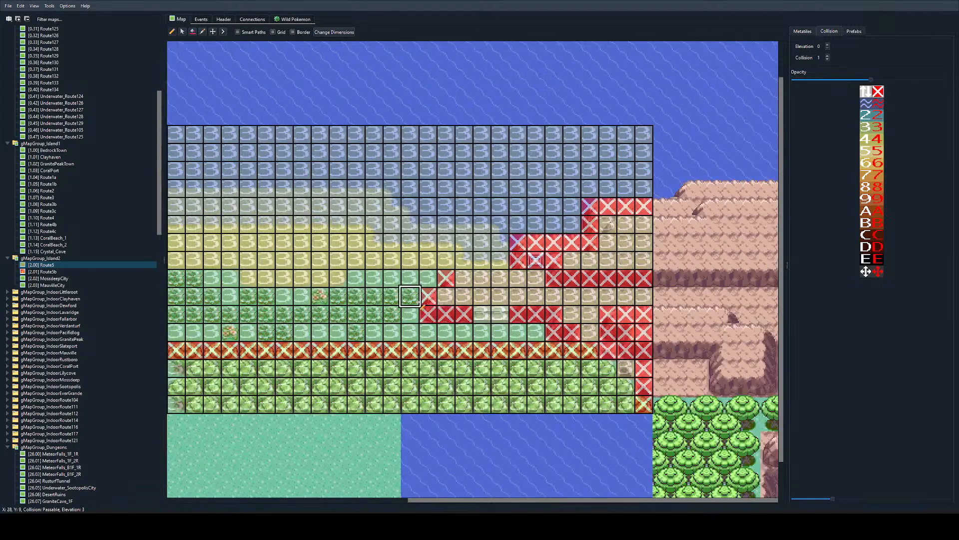
left_click(194, 32)
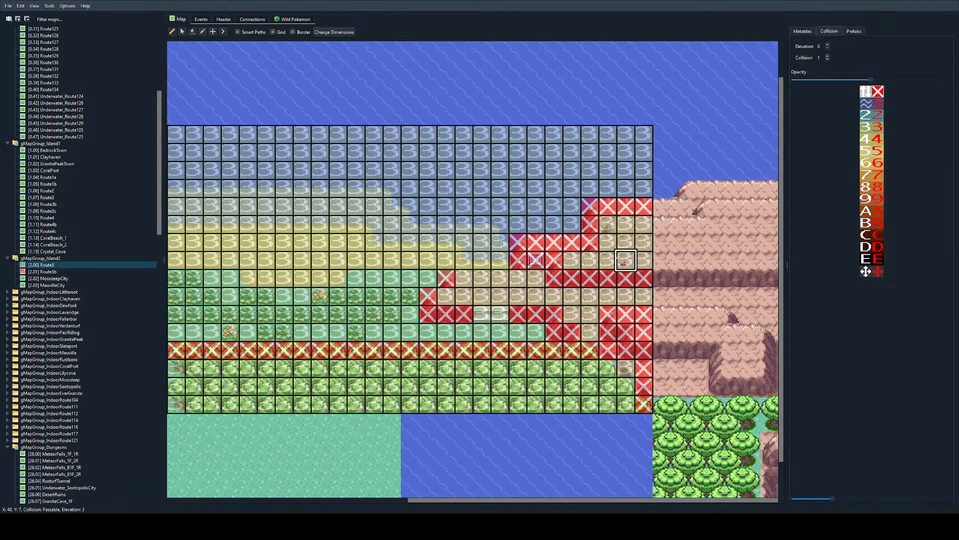
left_click(624, 260)
left_click(624, 387)
scroll(394, 404, "left", 3)
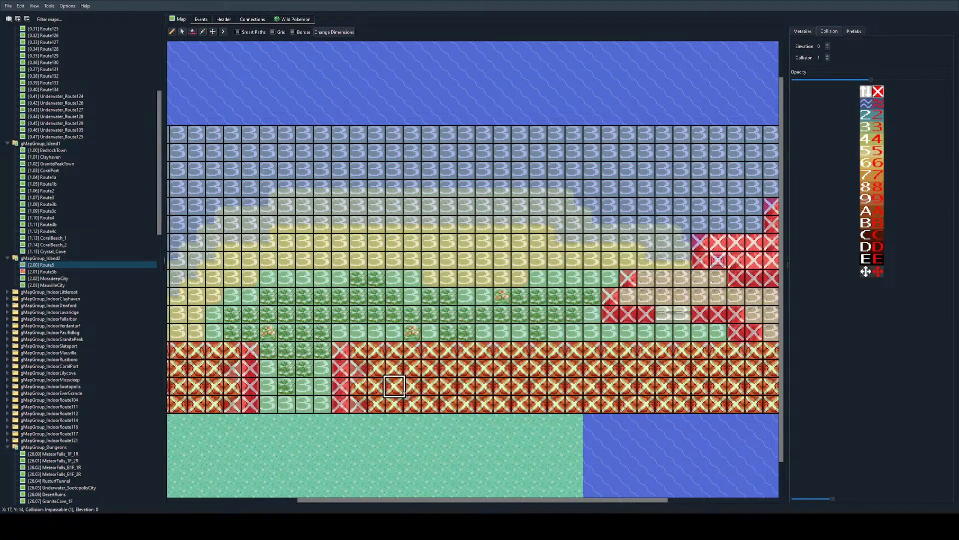
Step: Set the stairs at X 32–33, Y 10 to transition between elevations, with elevation 0 and collision 0
left_click(869, 91)
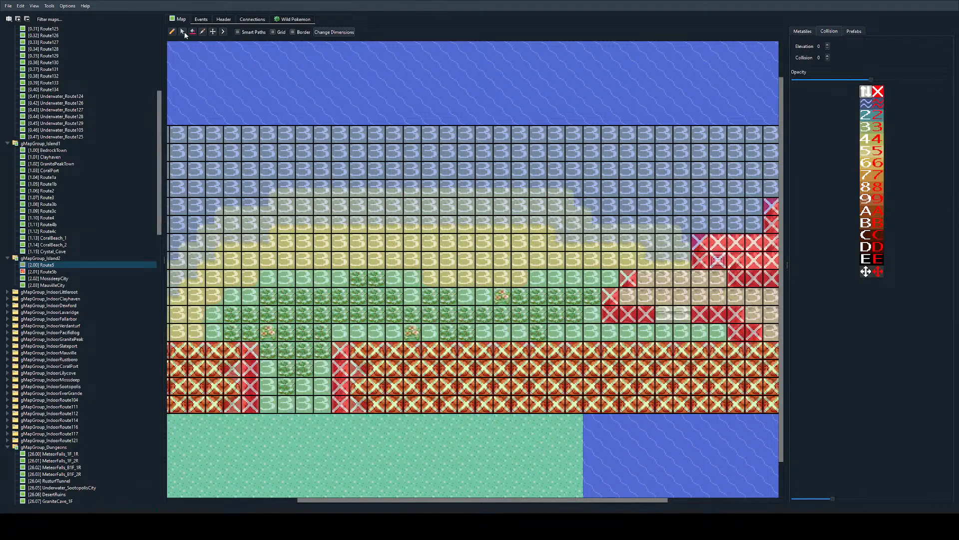
left_click(173, 33)
scroll(628, 277, "right", 3)
left_click_drag(575, 315, 592, 315)
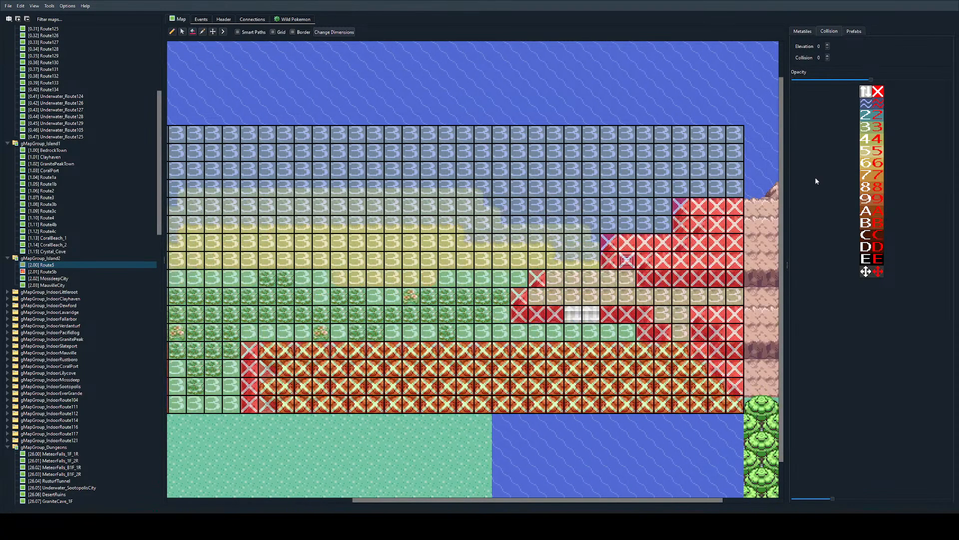
Step: Set the walkable rock ledge above the stairs to elevation 4, starting with X 31–35, Y 8 and filling the rest
left_click(866, 139)
left_click_drag(564, 285, 630, 282)
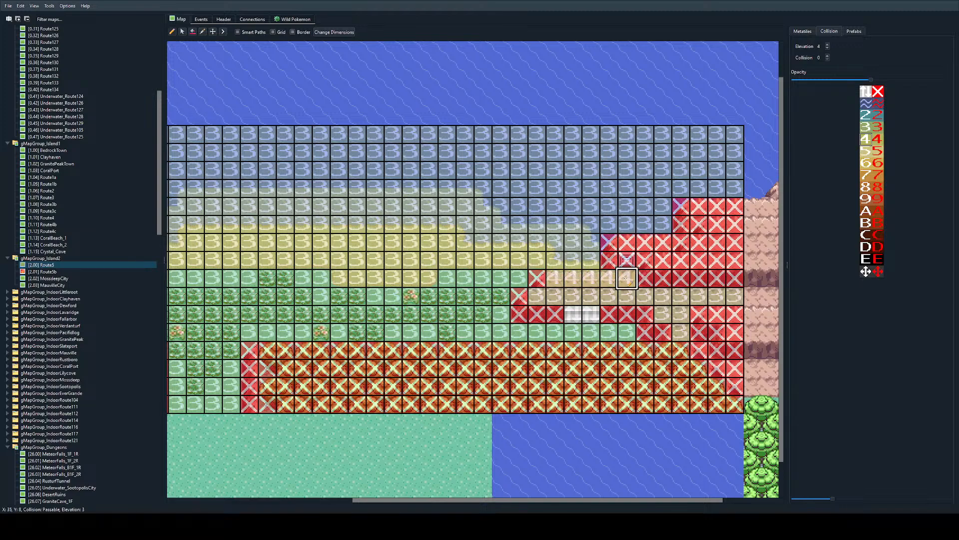
left_click(193, 33)
left_click(668, 300)
scroll(501, 296, "down", 1, "ctrl")
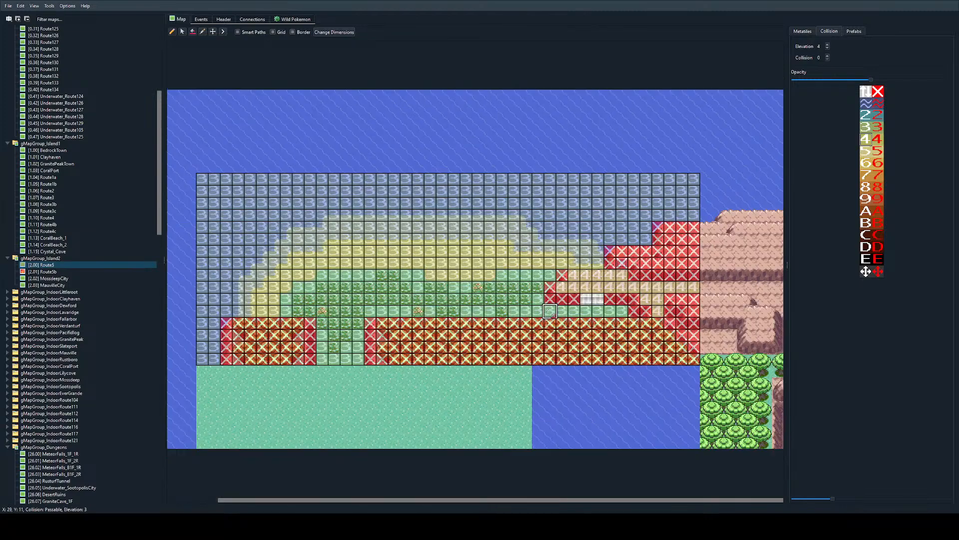
scroll(525, 333, "left", 1)
scroll(500, 296, "up", 1, "ctrl")
scroll(493, 297, "left", 1)
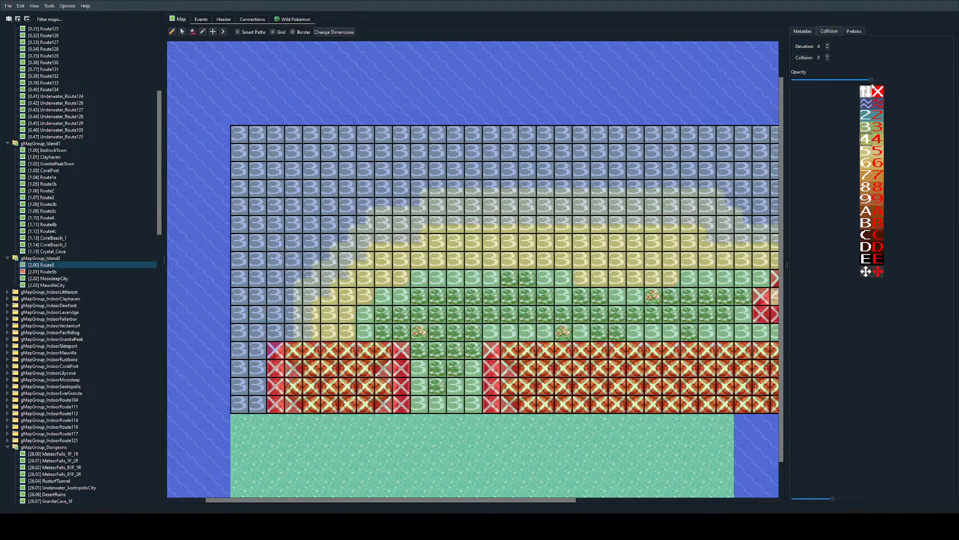
Step: Outline the sea along Route5's northern shoreline with elevation 1 surf tiles, from X 3, Y 10 to the northeastern cliff
left_click(866, 104)
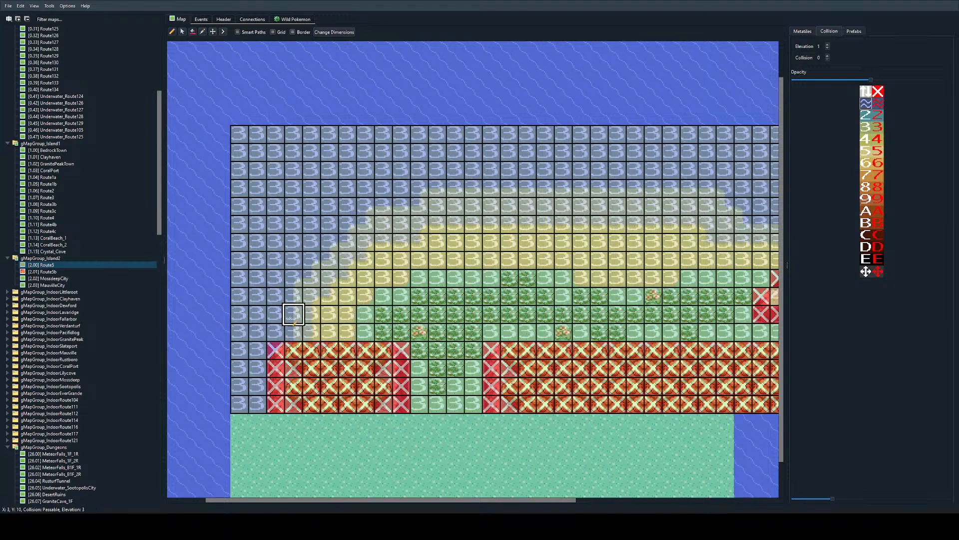
mouse_move(294, 314)
left_mouse_down()
mouse_move(312, 260)
mouse_move(330, 260)
mouse_move(383, 205)
mouse_move(421, 187)
mouse_move(714, 187)
left_mouse_up()
scroll(708, 187, "right", 2)
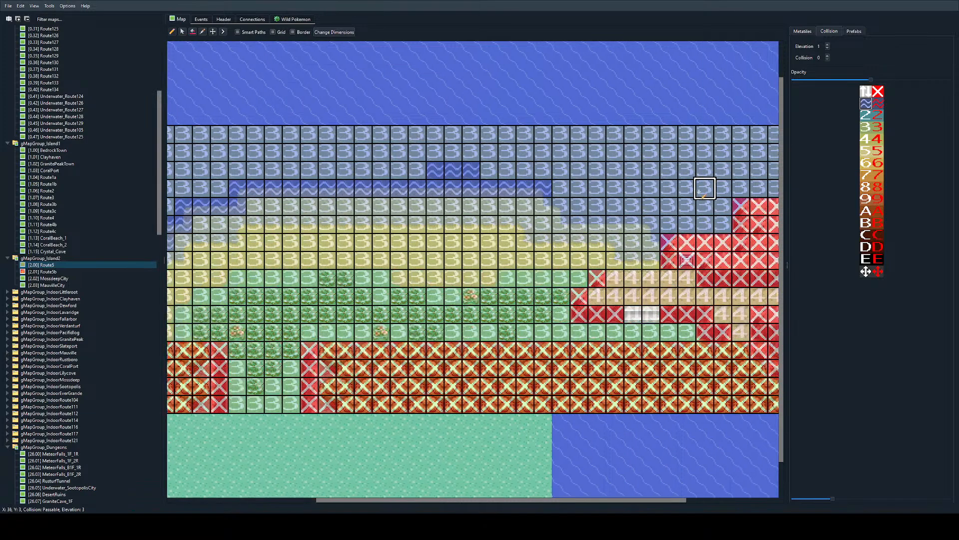
mouse_move(545, 206)
left_mouse_down()
mouse_move(560, 222)
mouse_move(642, 225)
mouse_move(651, 243)
left_mouse_up()
Step: Fill the remaining open sea around Route5's beach with elevation 1 surf and collision 0
left_click(193, 31)
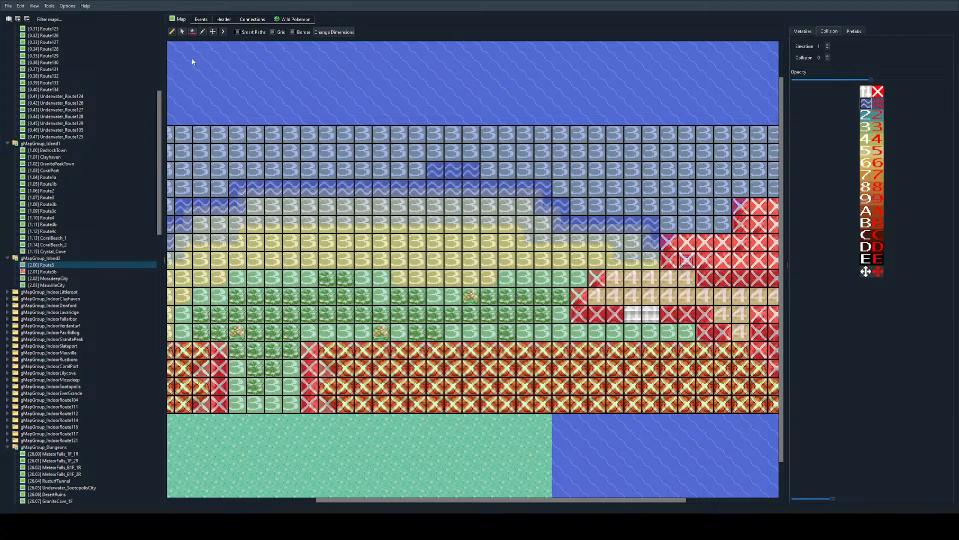
left_click(191, 32)
left_click(309, 134)
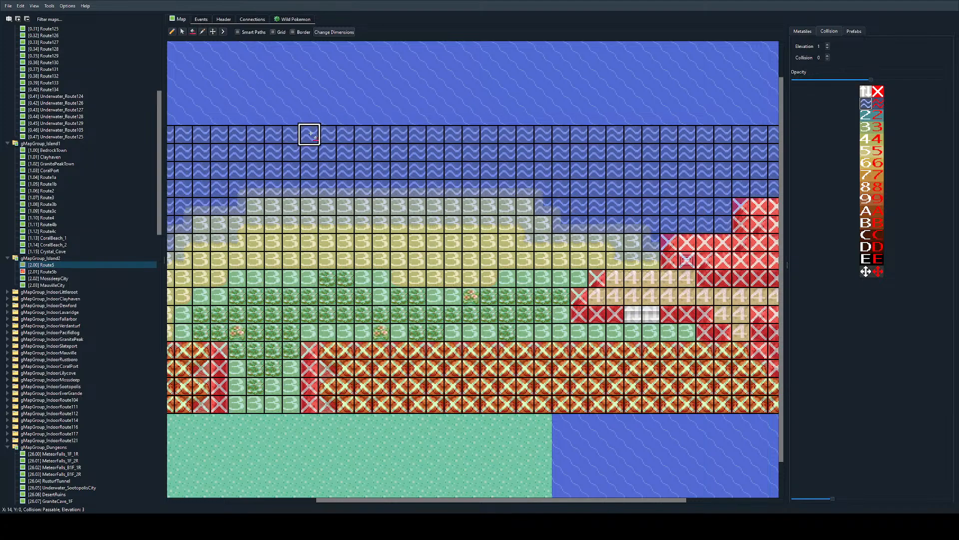
scroll(441, 367, "down", 2, "ctrl")
scroll(376, 406, "up", 1, "ctrl")
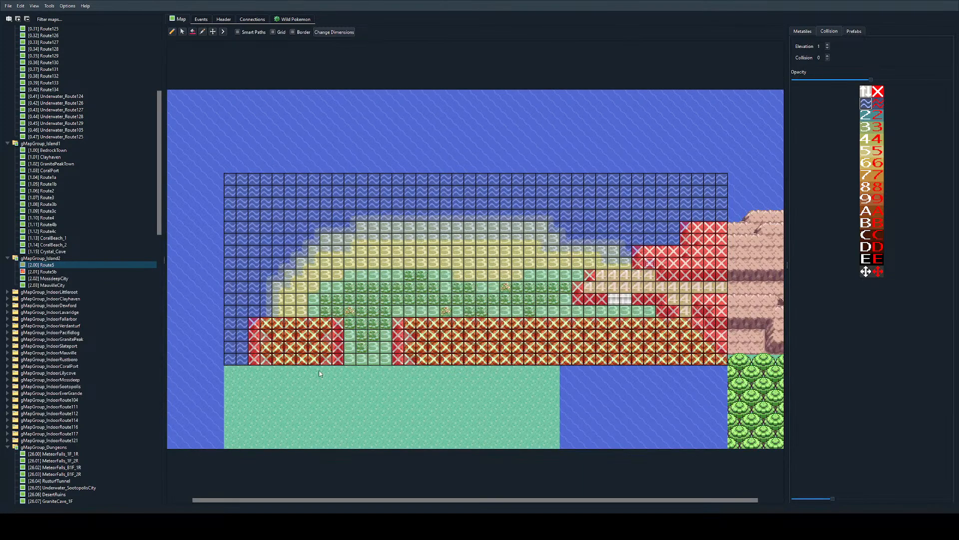
Step: Show Route5b's metatiles and redo all of its undone tile edits, through the last water fill in the southeastern corner
double_click(760, 353)
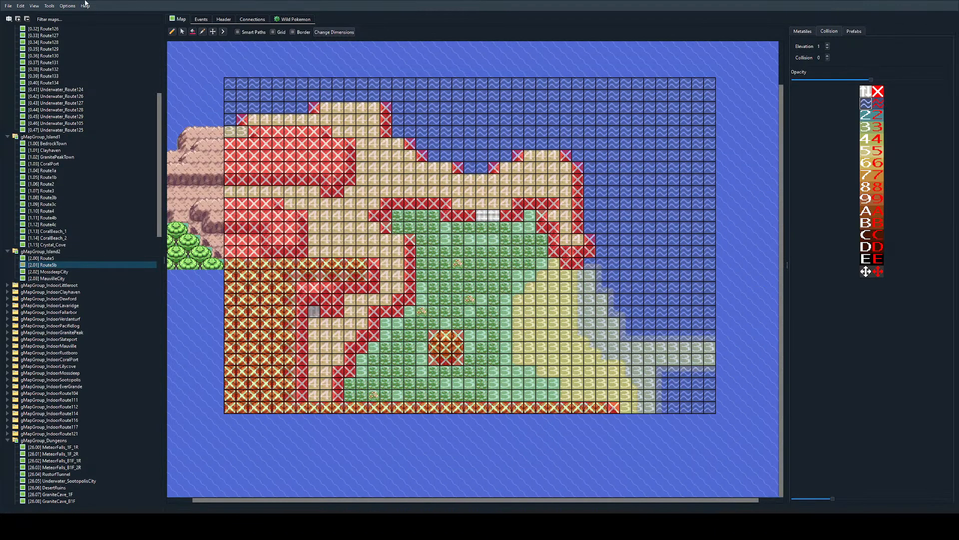
left_click(802, 31)
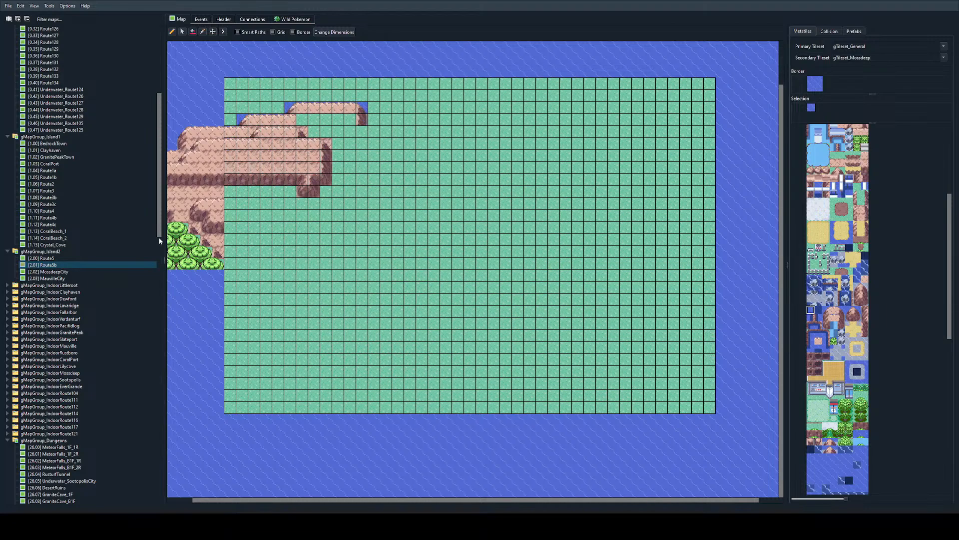
key("ctrl+y")
key("ctrl+y")
key("ctrl+y")
key("ctrl+y")
key("ctrl+y")
key("ctrl+y")
key("ctrl+y")
key("ctrl+y")
key("ctrl+y")
key("ctrl+y")
key("ctrl+y")
key("ctrl+y")
key("ctrl+y")
key("ctrl+y")
key("ctrl+y")
key("ctrl+y")
key("ctrl+y")
key("ctrl+y")
key("ctrl+y")
key("ctrl+y")
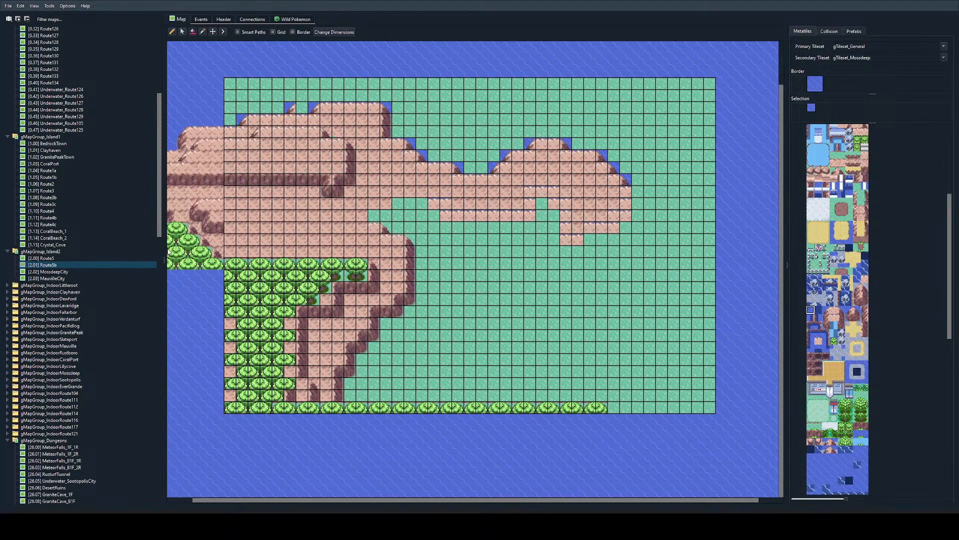
key("ctrl+y")
key("ctrl+y")
key("ctrl+y")
key("ctrl+y")
key("ctrl+y")
key("ctrl+y")
key("ctrl+y")
key("ctrl+y")
key("ctrl+y")
key("ctrl+y")
key("ctrl+y")
key("ctrl+y")
key("ctrl+y")
key("ctrl+y")
key("ctrl+y")
key("ctrl+y")
key("ctrl+y")
key("ctrl+y")
key("ctrl+y")
key("ctrl+y")
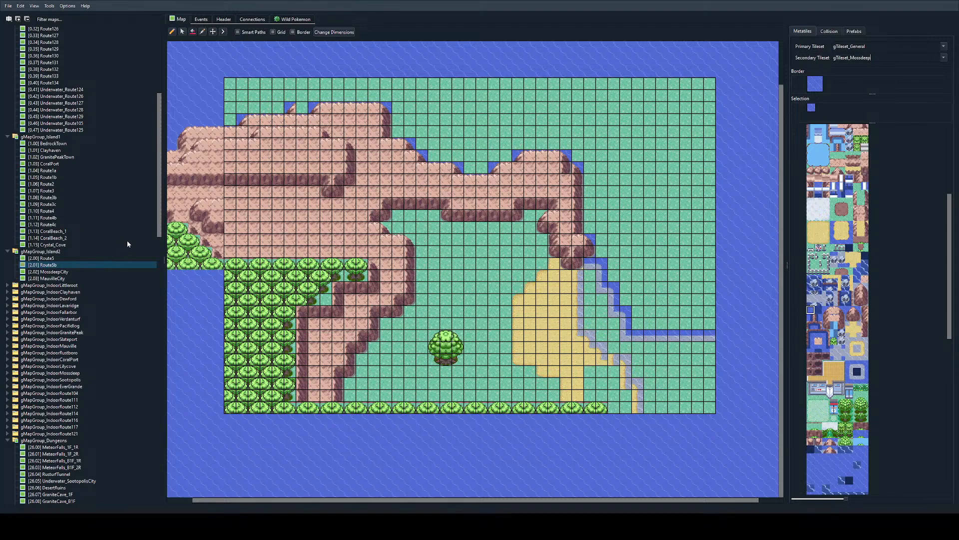
key("ctrl+y")
key("ctrl+y")
key("ctrl+y")
key("ctrl+y")
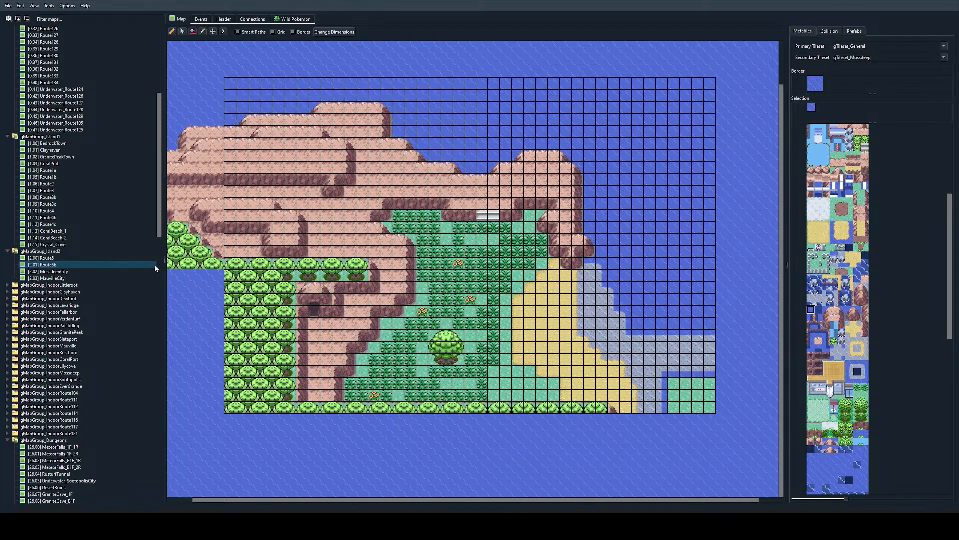
key("ctrl+y")
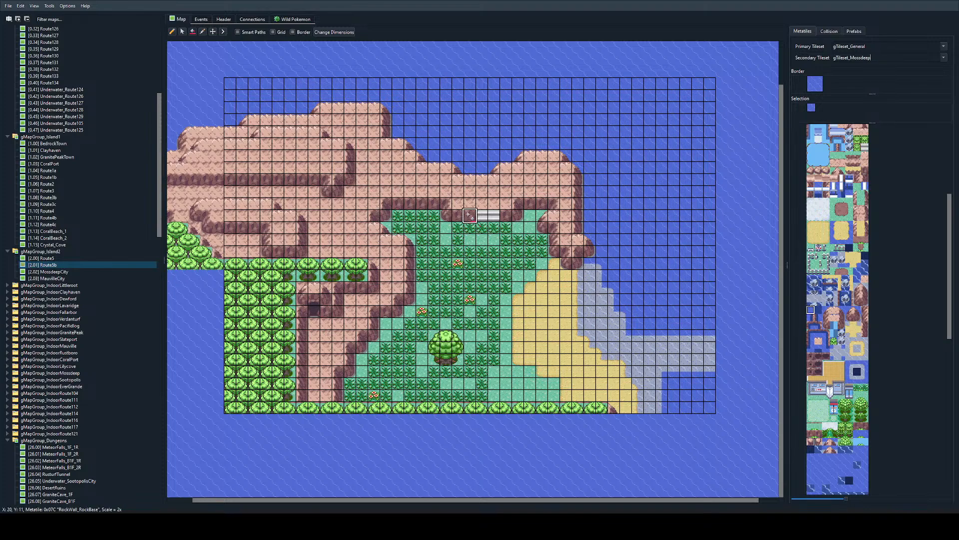
Step: Examine the completed Route5b terrain, including its cliffs, stairs, grass, beach and surrounding sea
scroll(457, 231, "down", 2, "ctrl")
scroll(458, 231, "up", 3, "ctrl")
scroll(463, 226, "down", 1, "ctrl")
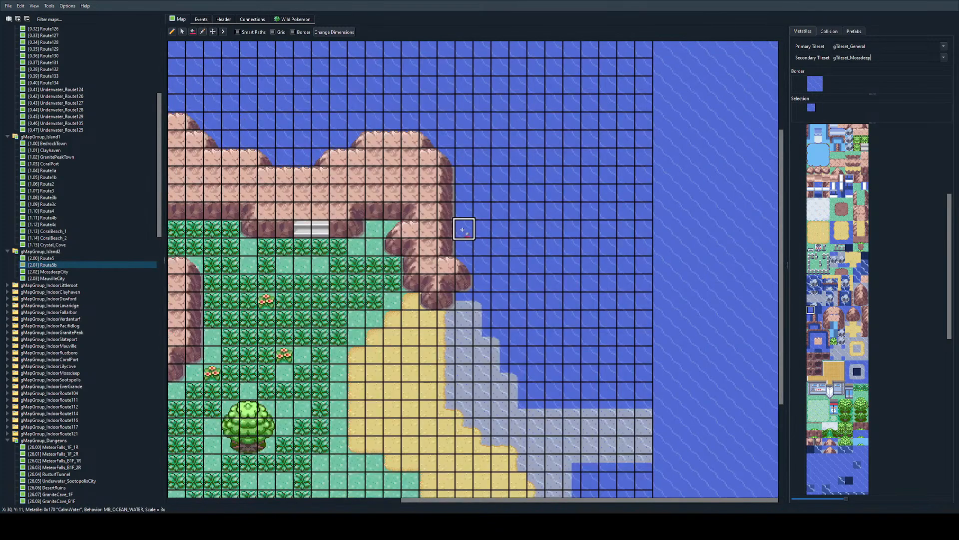
scroll(484, 266, "down", 1, "ctrl")
scroll(479, 265, "up", 2, "ctrl")
scroll(474, 260, "up", 3)
scroll(488, 252, "right", 3)
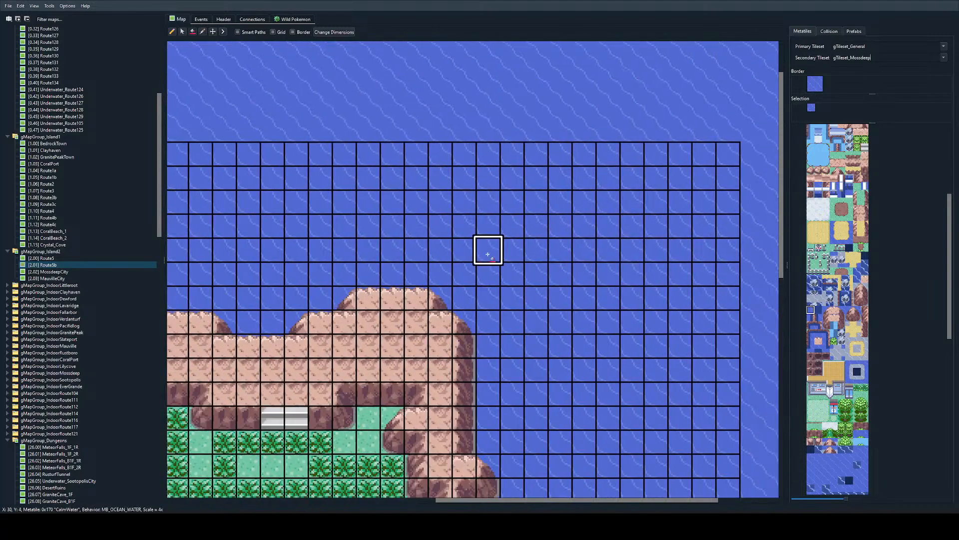
scroll(486, 260, "down", 4)
scroll(485, 267, "left", 6)
scroll(488, 253, "down", 4, "ctrl")
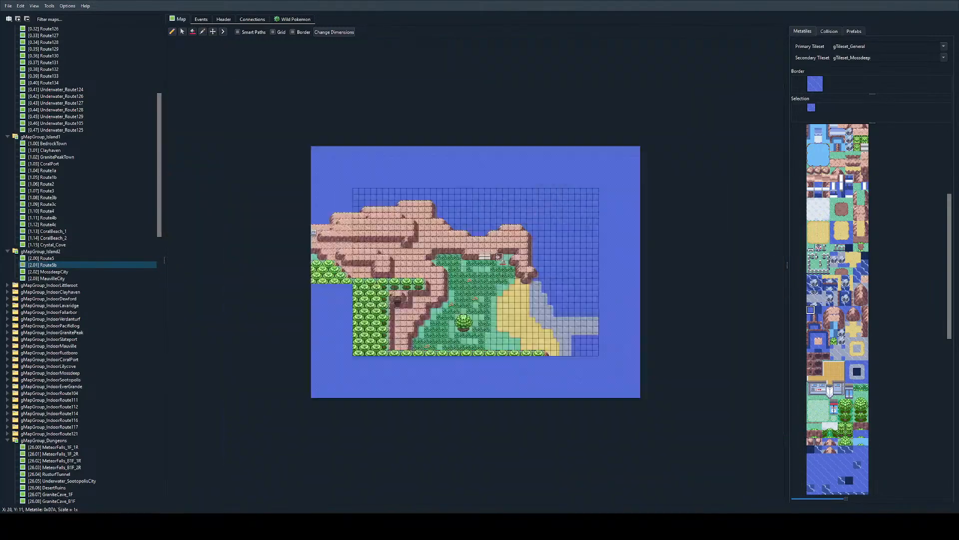
scroll(265, 227, "up", 2, "ctrl")
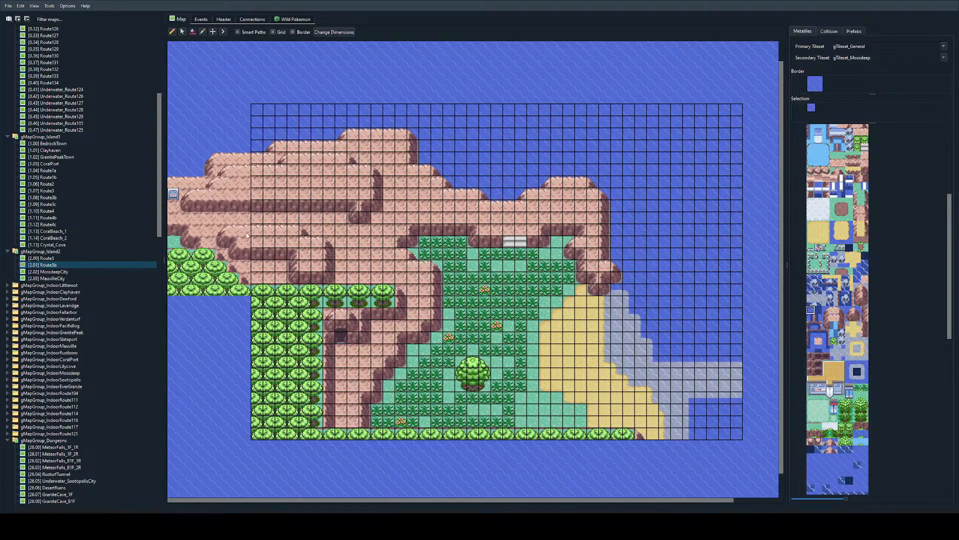
scroll(493, 322, "down", 1, "ctrl")
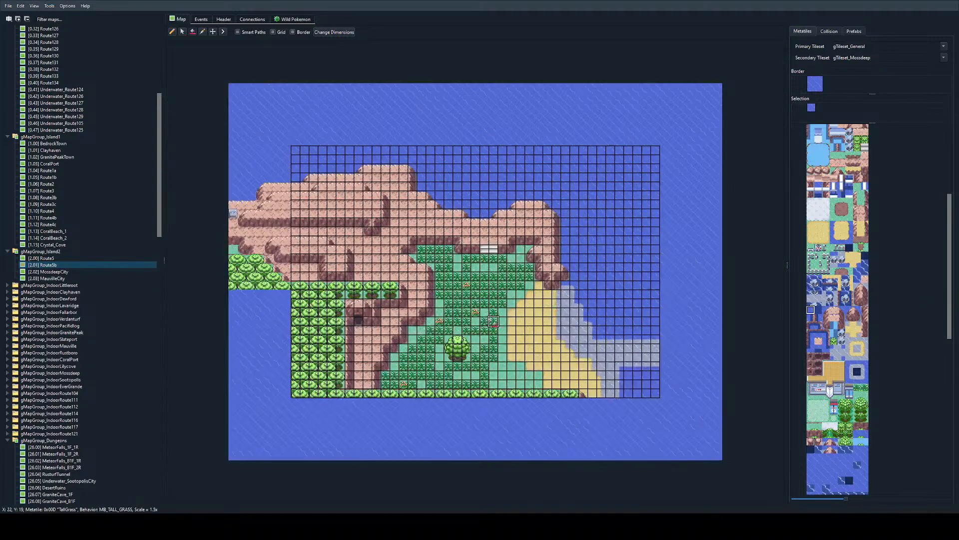
Step: Check Route5 and Route5b across their shared border, comparing how the cliffs and forest continue
double_click(275, 242)
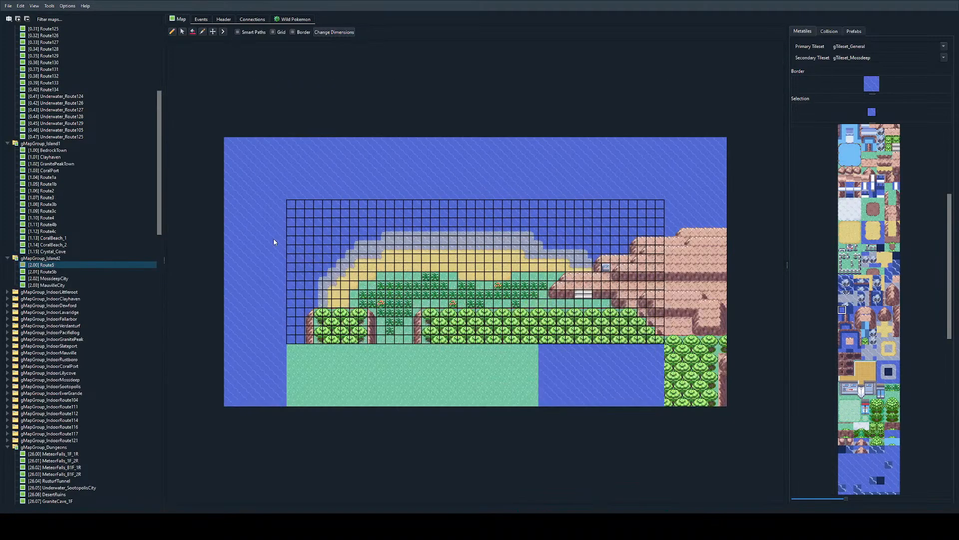
scroll(394, 272, "up", 1, "ctrl")
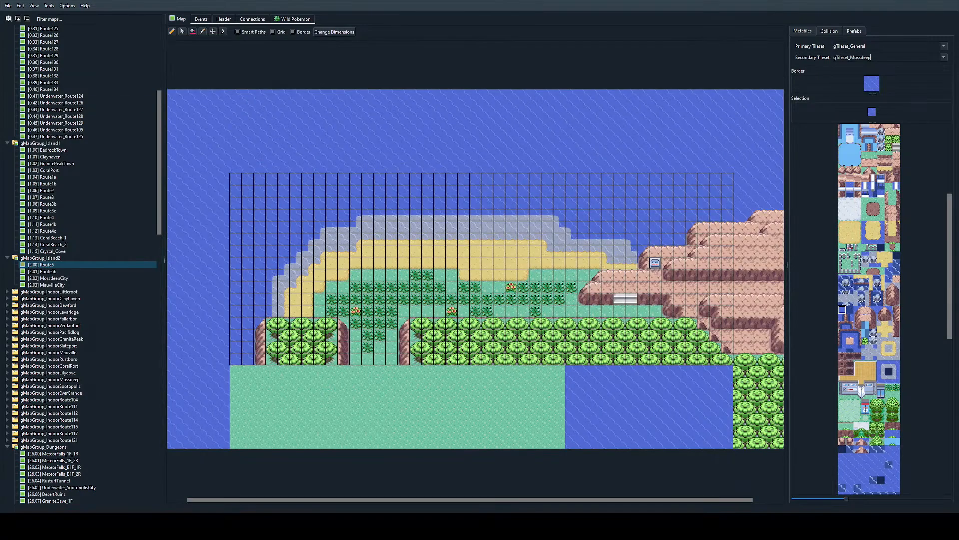
scroll(502, 242, "down", 1, "alt")
double_click(714, 327)
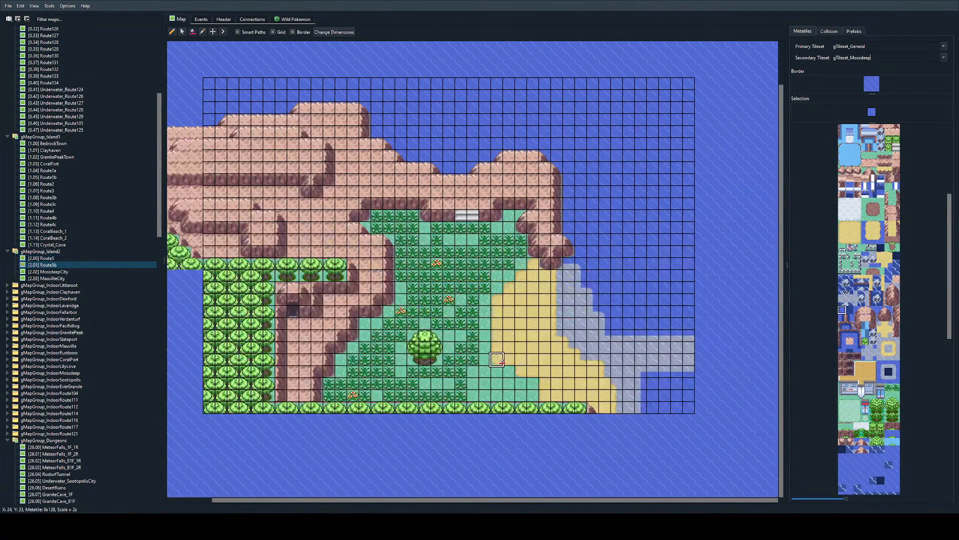
scroll(501, 362, "up", 1, "ctrl")
scroll(497, 353, "down", 1)
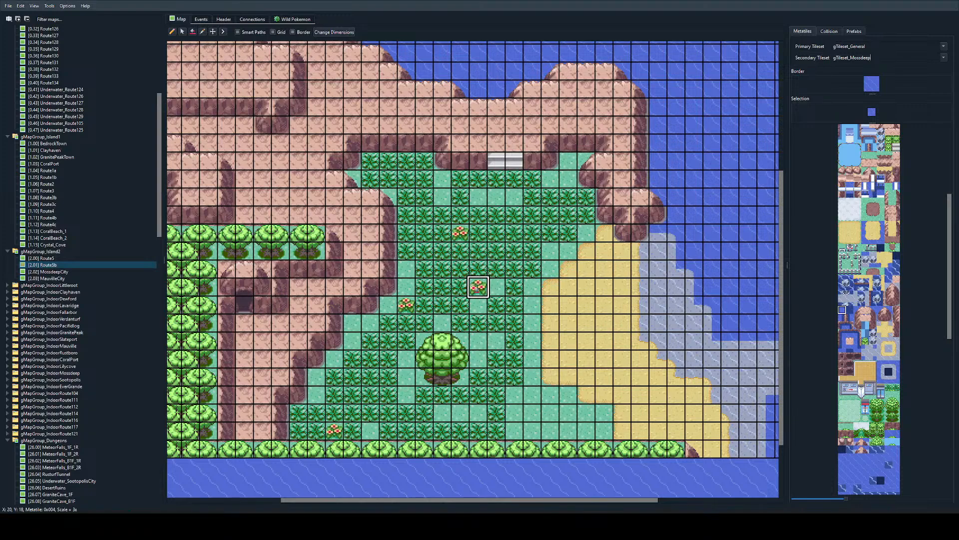
left_click(829, 31)
left_click(803, 31)
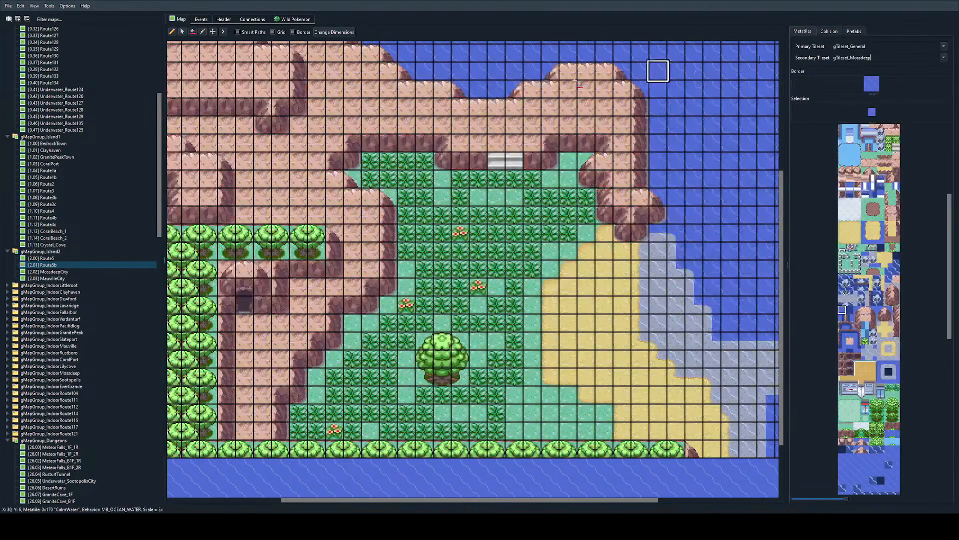
Step: Show Route5b's events, switch to its scripts.pory in VS Code and add blank lines below the mapscripts declaration
left_click(201, 19)
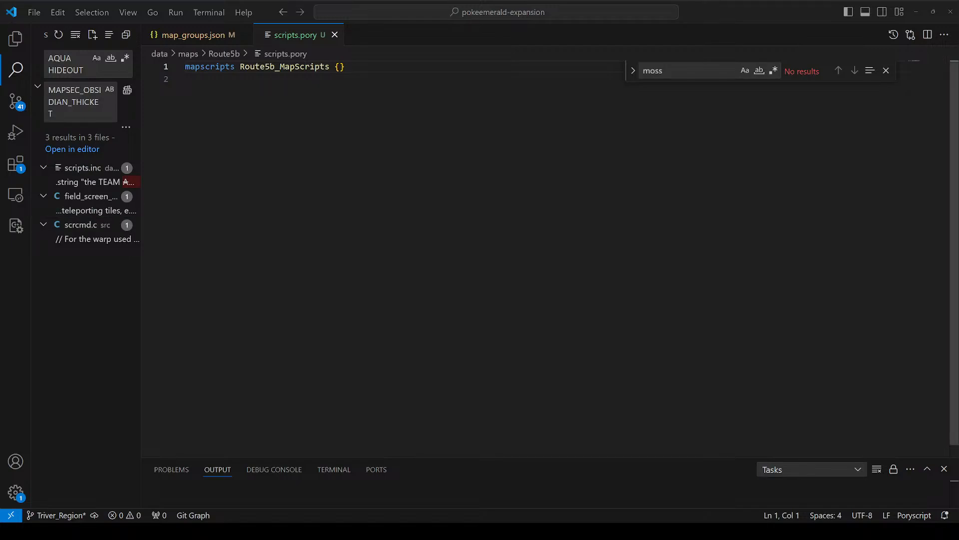
left_click(452, 195)
key("Return")
key("Return")
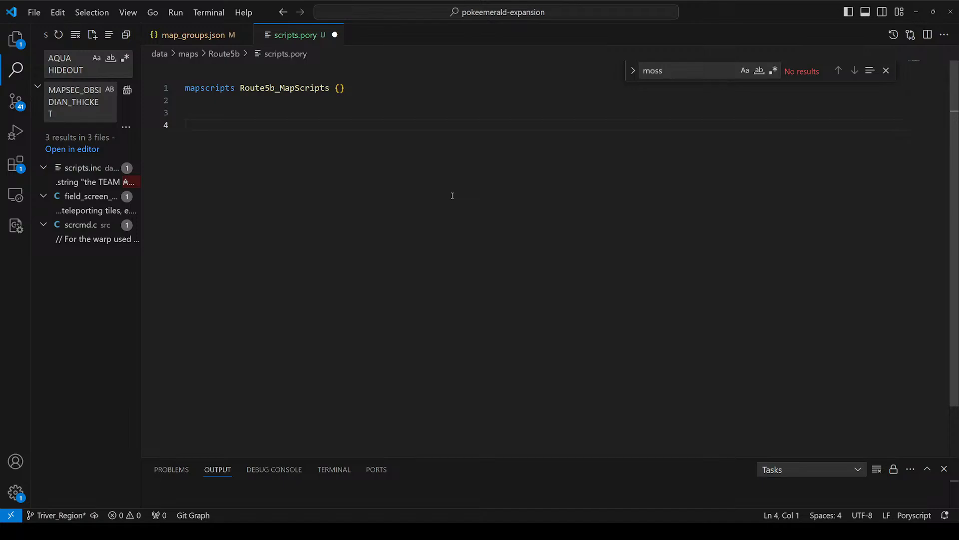
Step: Close the find bar in Route5b's scripts.pory, keeping the editor at its original zoom level
key("ctrl+equal")
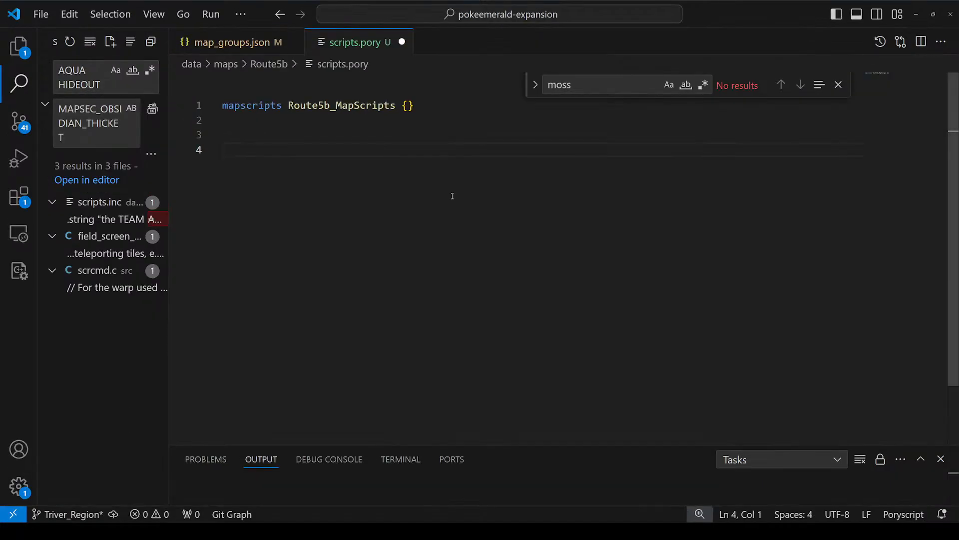
key("ctrl+equal")
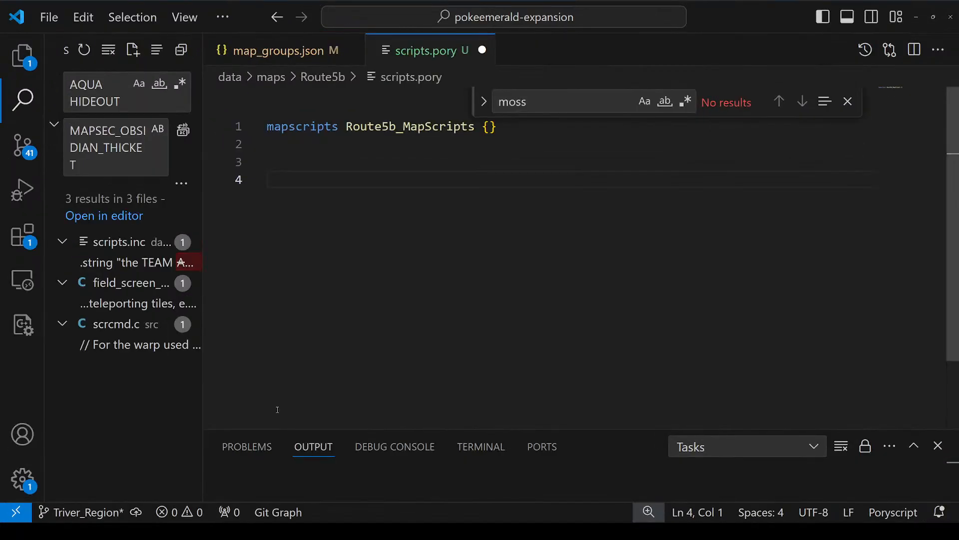
left_click(200, 404)
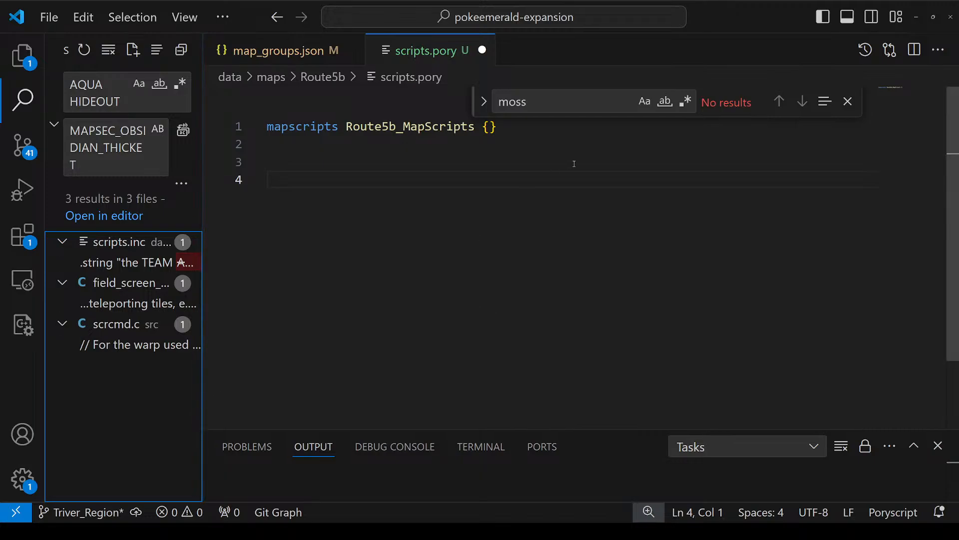
key("ctrl+minus")
key("ctrl+minus")
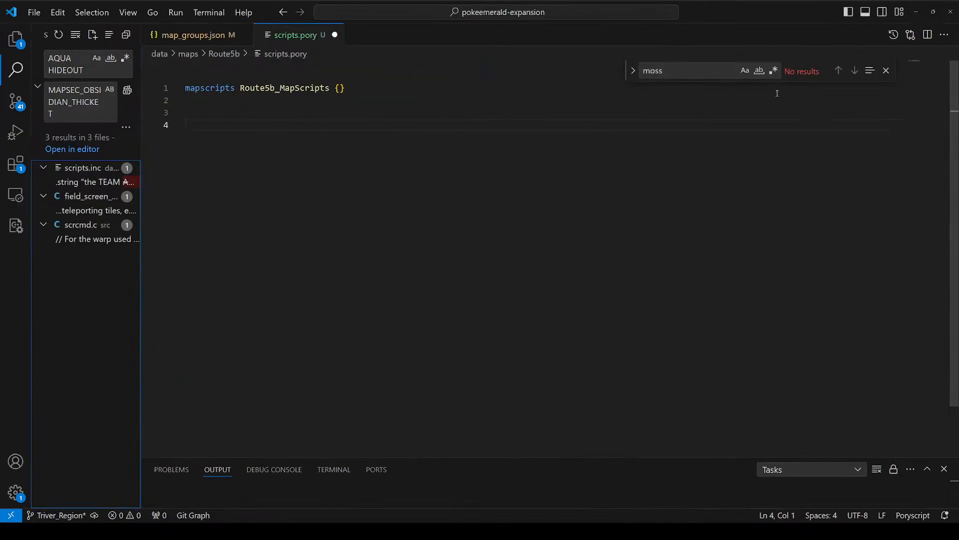
left_click(885, 72)
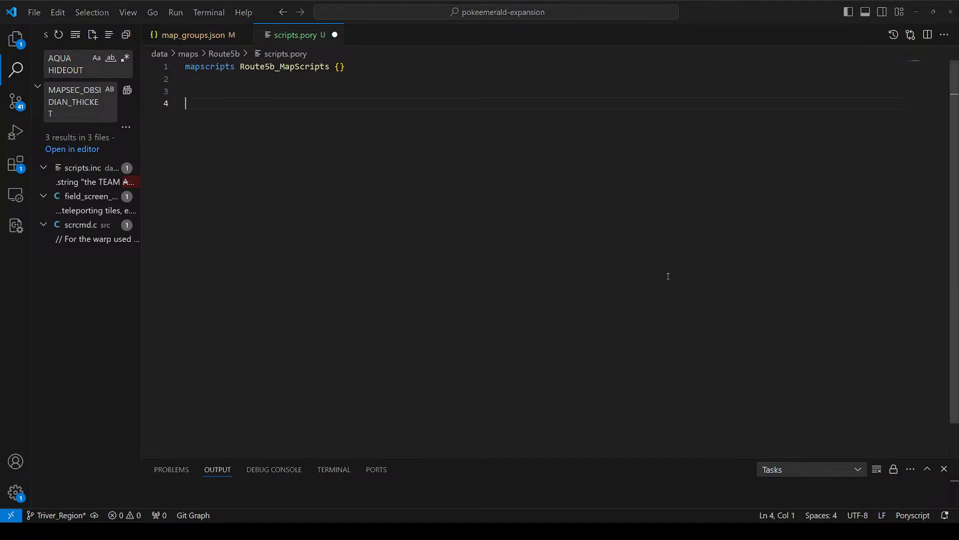
Step: Return to Porymap and look over the existing events in BedrockTown and on the connected Route1a
key("alt+Tab")
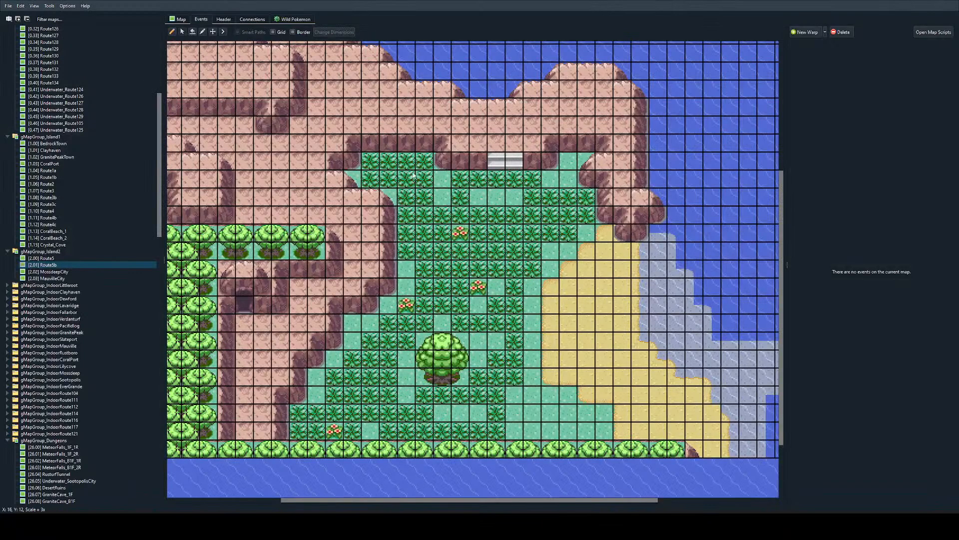
scroll(472, 270, "left", 3)
scroll(53, 197, "up", 6)
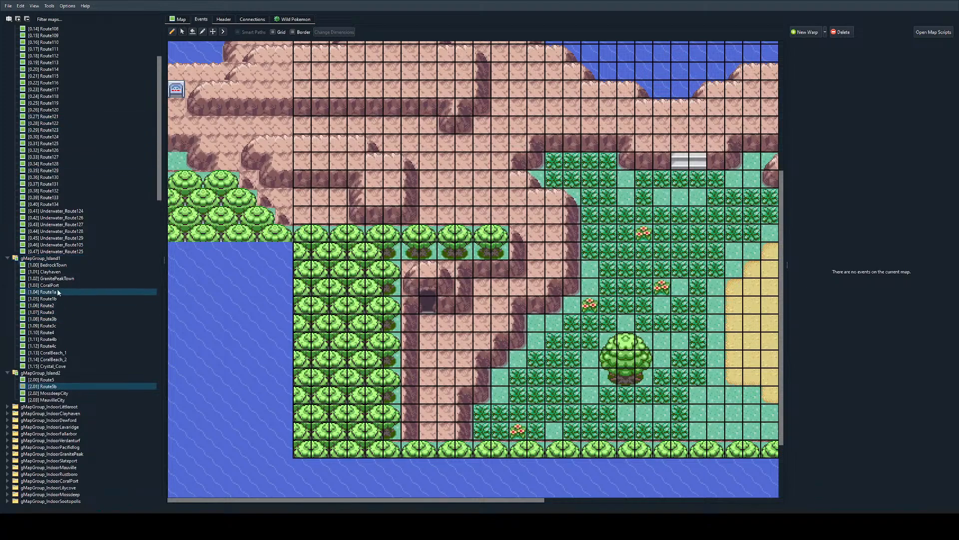
double_click(53, 266)
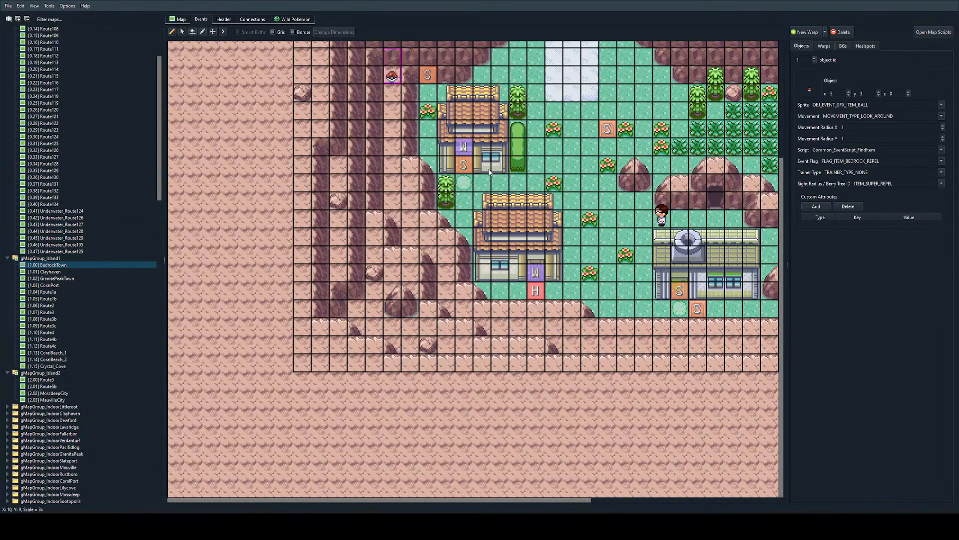
scroll(497, 150, "up", 5)
double_click(497, 150)
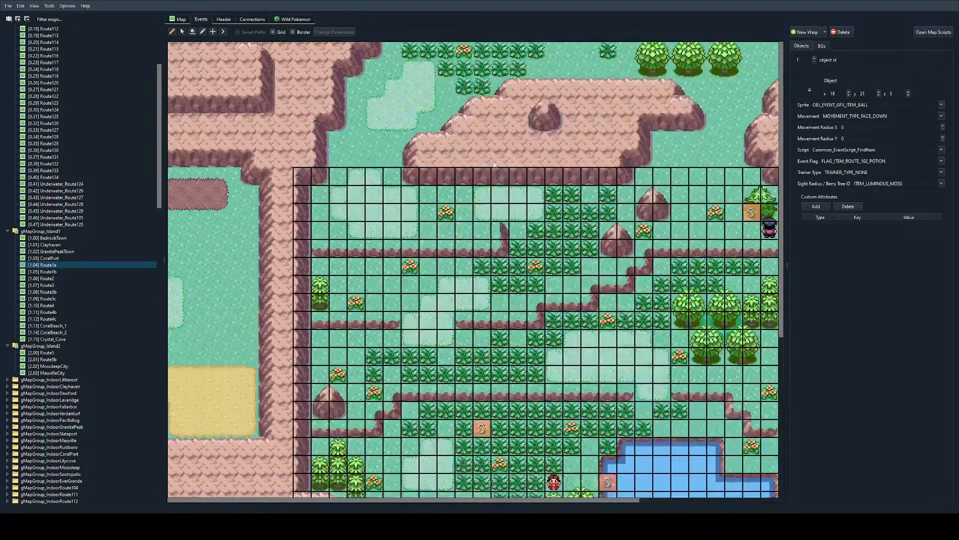
Step: Examine the existing events in Clayhaven and GranitePeakTown
double_click(198, 334)
double_click(199, 334)
scroll(199, 334, "up", 6)
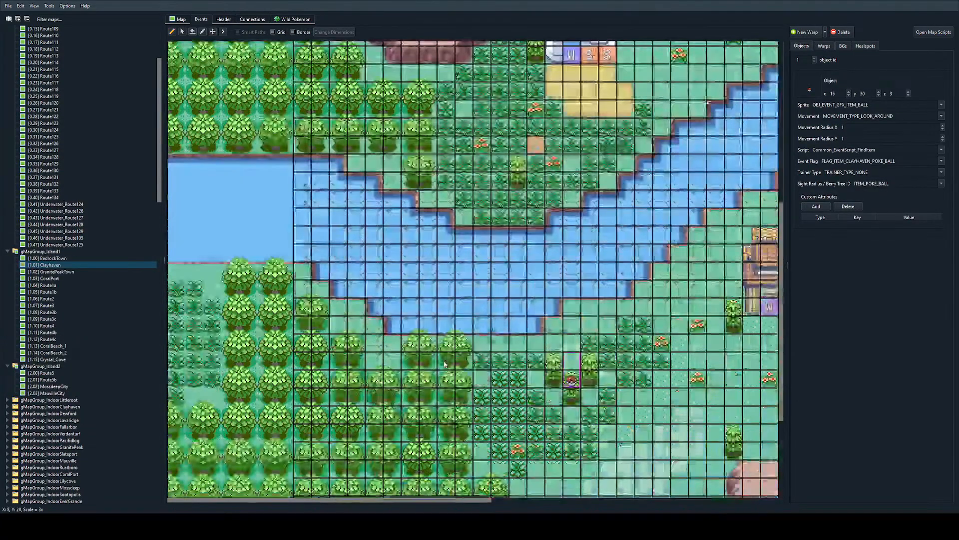
scroll(73, 258, "down", 7)
scroll(73, 258, "up", 6)
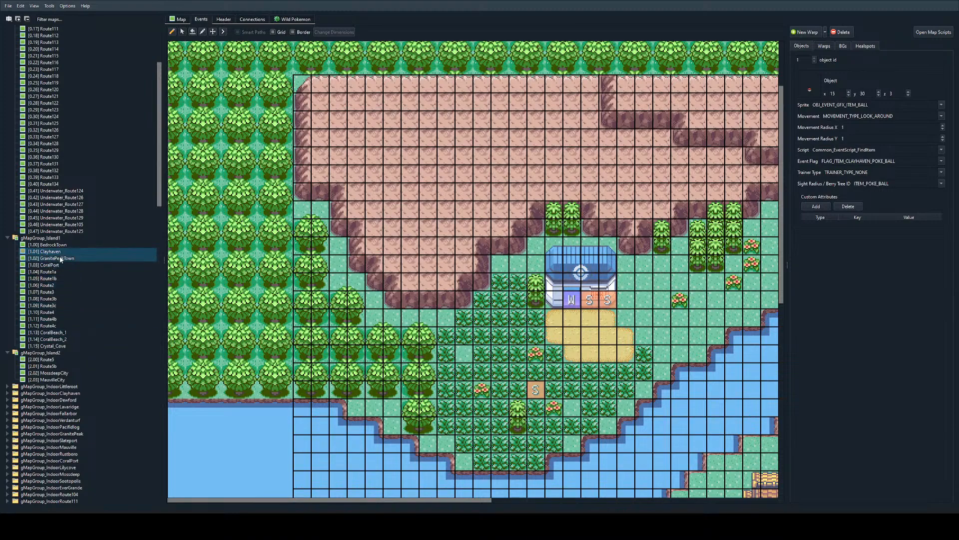
double_click(50, 258)
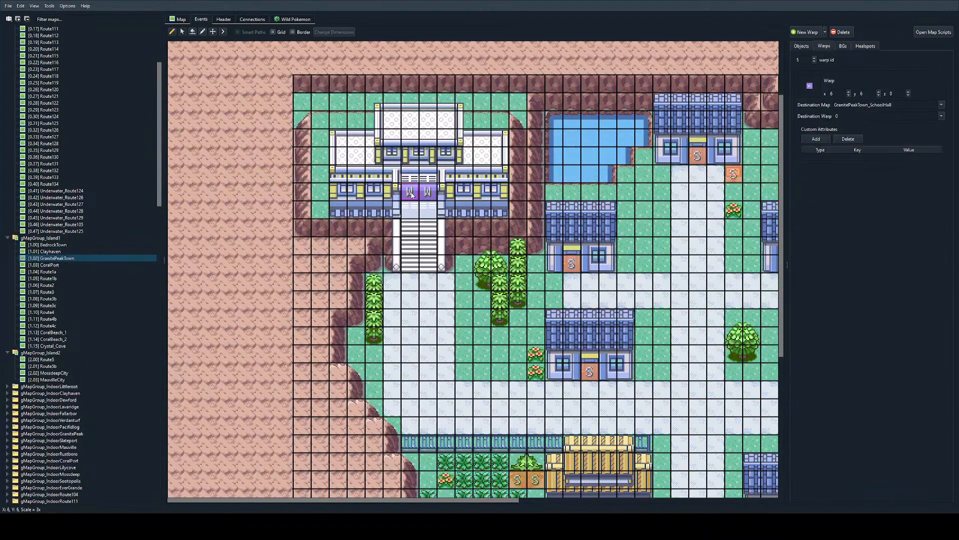
Step: Follow the school warp into GranitePeakTown_SchoolHall and look over the start of that map's scripts.pory in VS Code
double_click(409, 191)
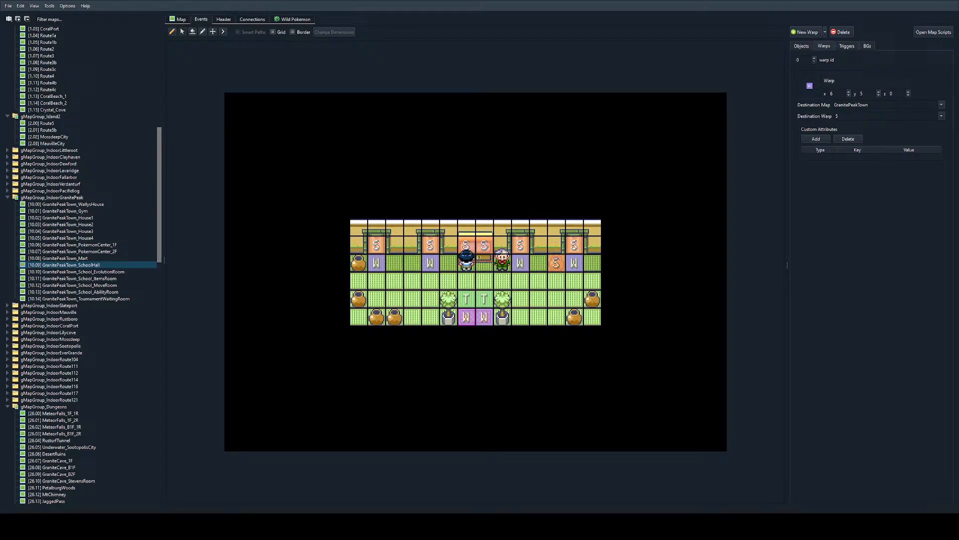
key("alt+Tab")
scroll(551, 242, "down", 3)
scroll(549, 242, "up", 3)
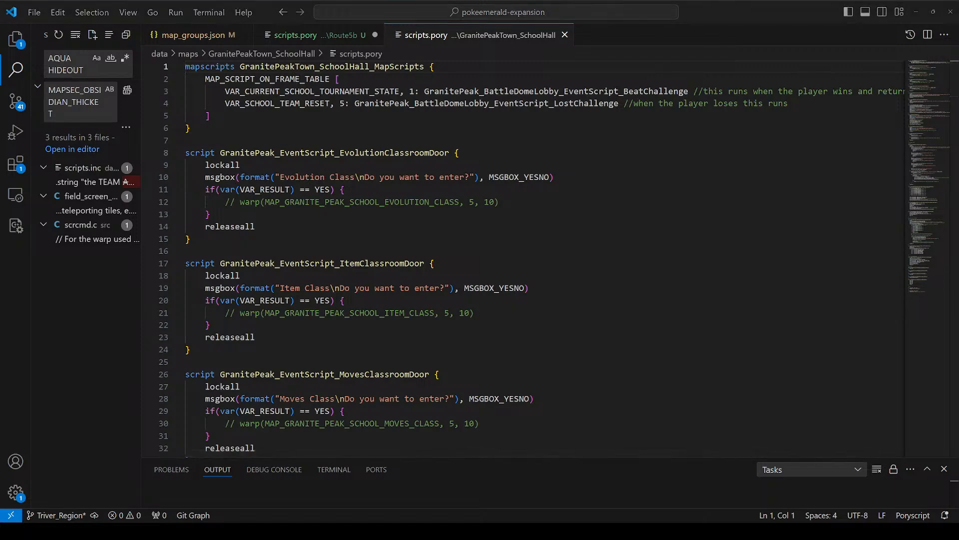
scroll(525, 257, "down", 3)
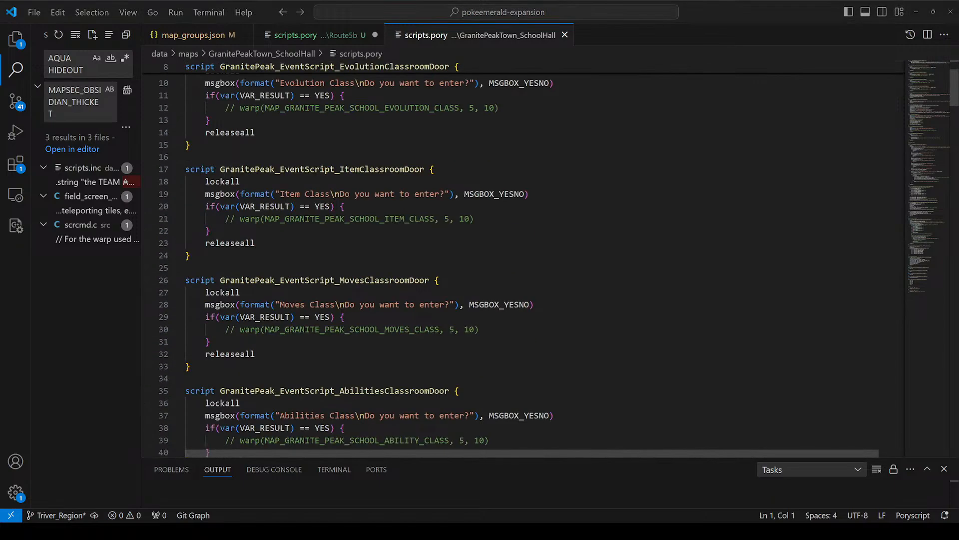
scroll(525, 257, "up", 3)
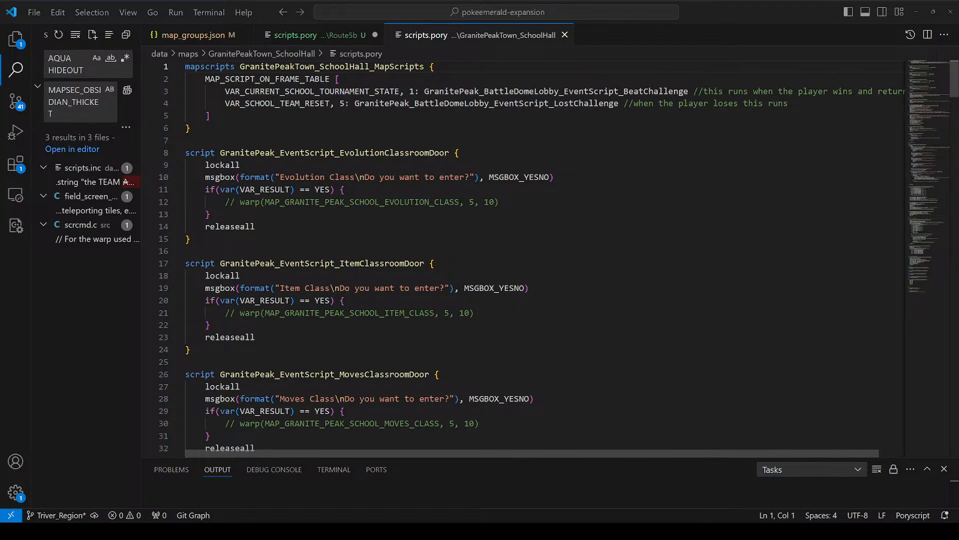
left_click(367, 190)
scroll(366, 210, "down", 2)
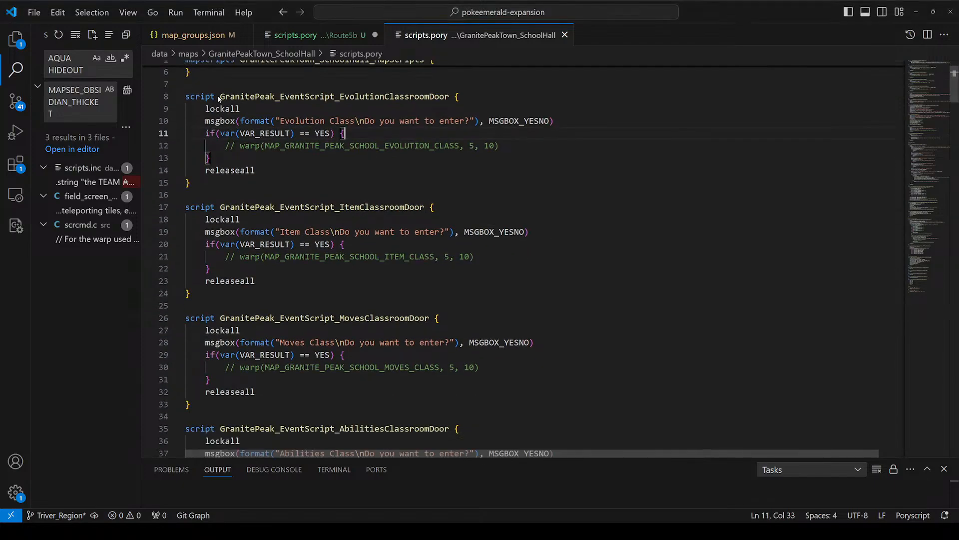
Step: Examine the GranitePeak_EventScript_ItemClassroomDoor script, including its name, yes/no message box and conditional warp
left_click(270, 207)
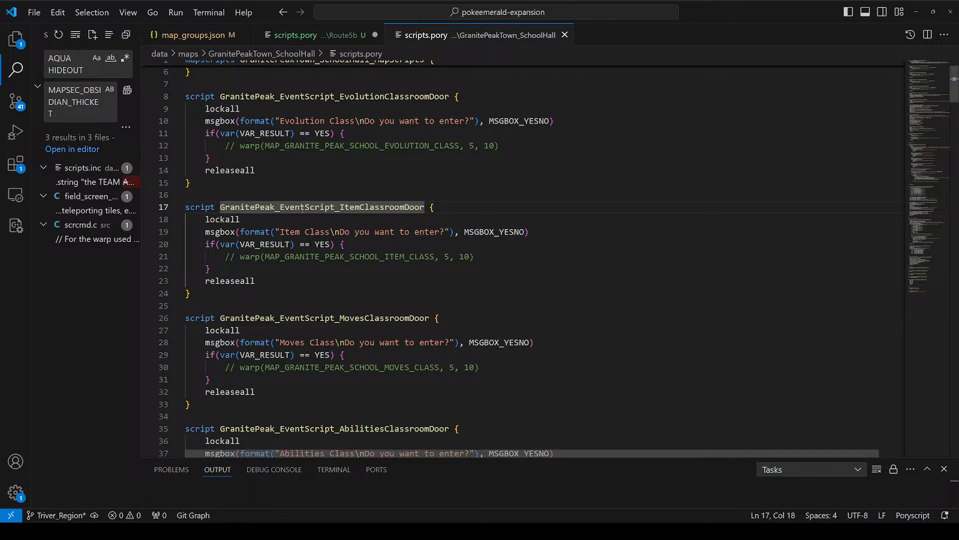
double_click(302, 207)
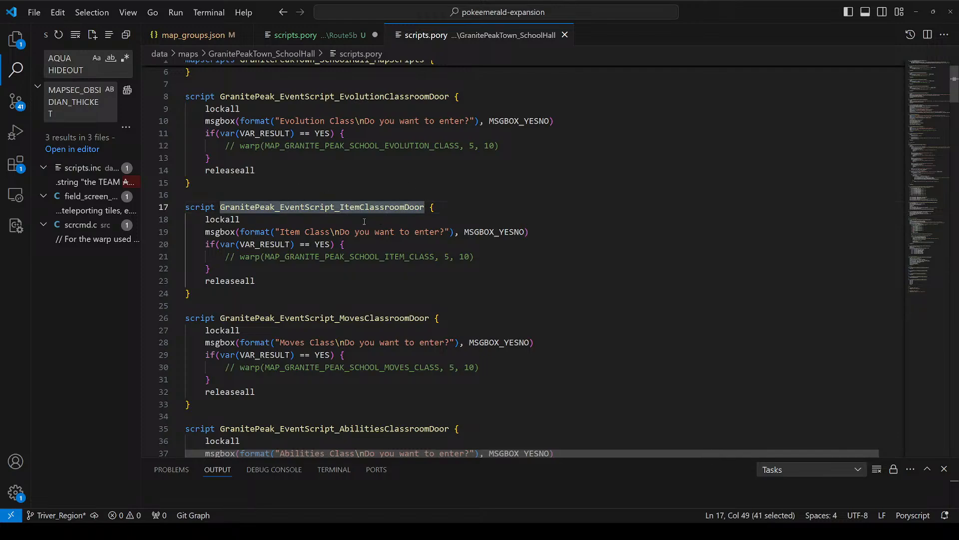
left_click(254, 197)
left_click_drag(216, 207, 417, 208)
left_click(419, 216)
left_click(416, 207)
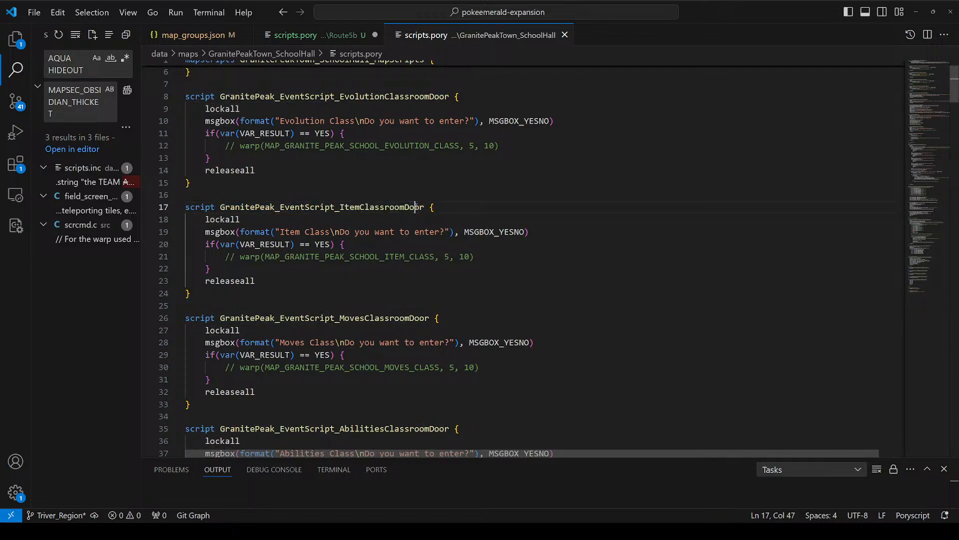
left_click(249, 231)
left_click_drag(186, 207, 521, 245)
left_click(208, 219)
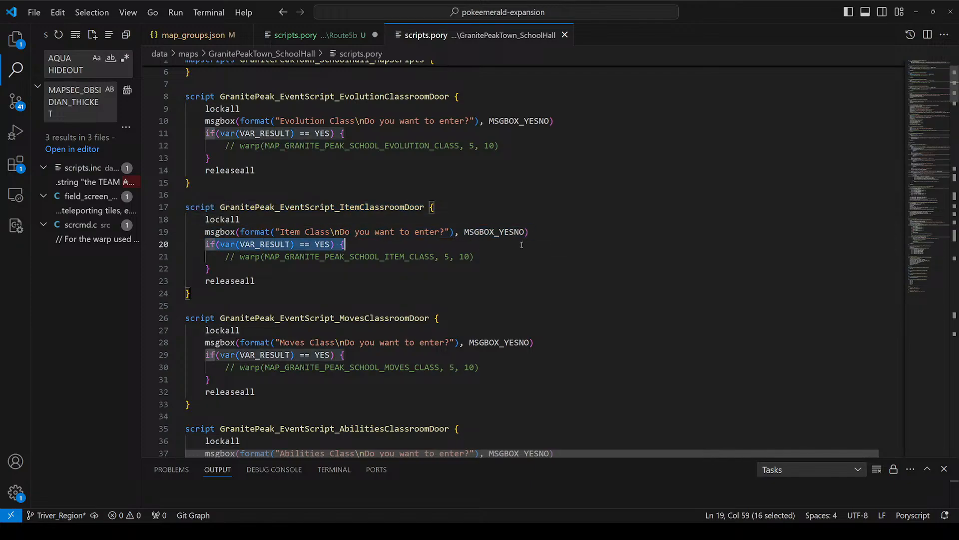
triple_click(293, 232)
left_click(464, 231)
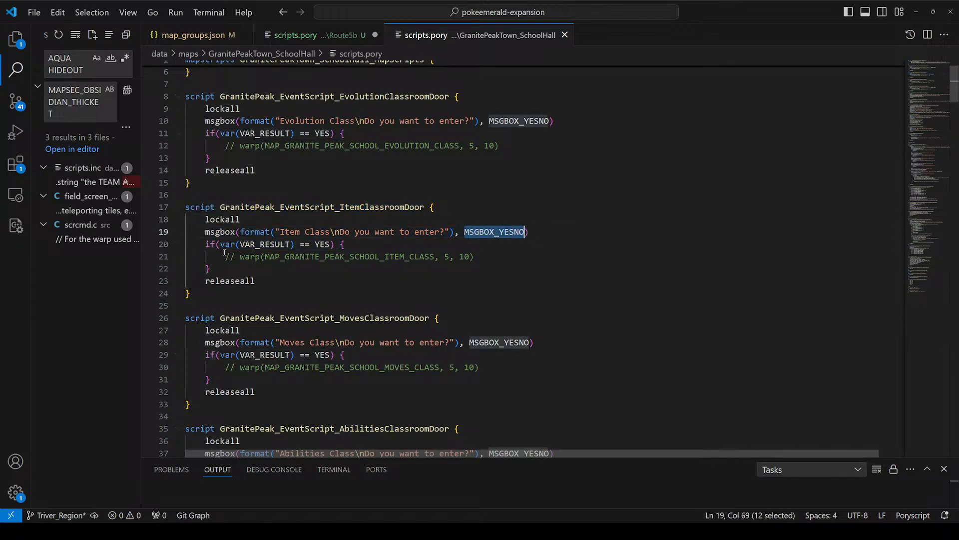
left_click_drag(205, 244, 239, 283)
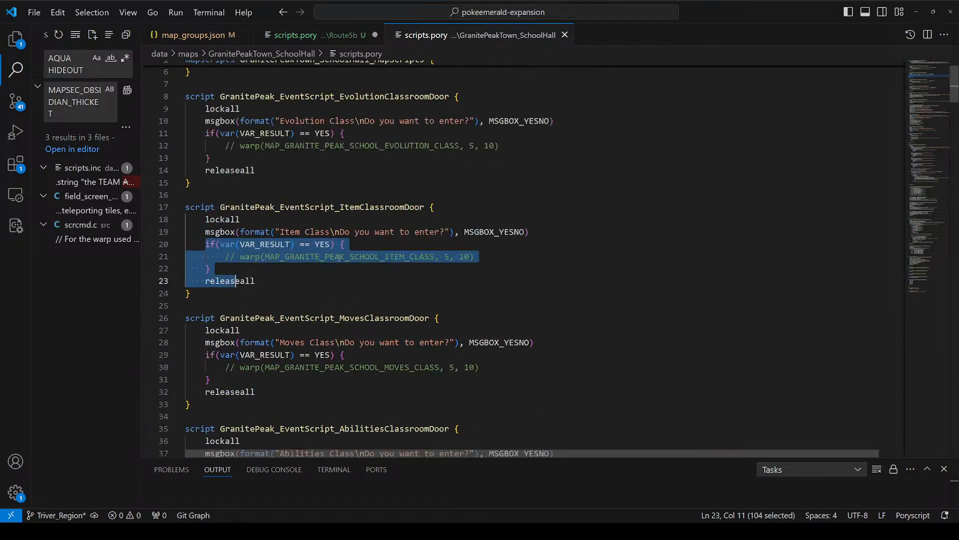
Step: Review the classroom door scripts as a group and examine the commented-out warp in the evolution classroom door script
scroll(333, 257, "up", 1)
scroll(333, 260, "up", 1)
left_click_drag(192, 128, 189, 356)
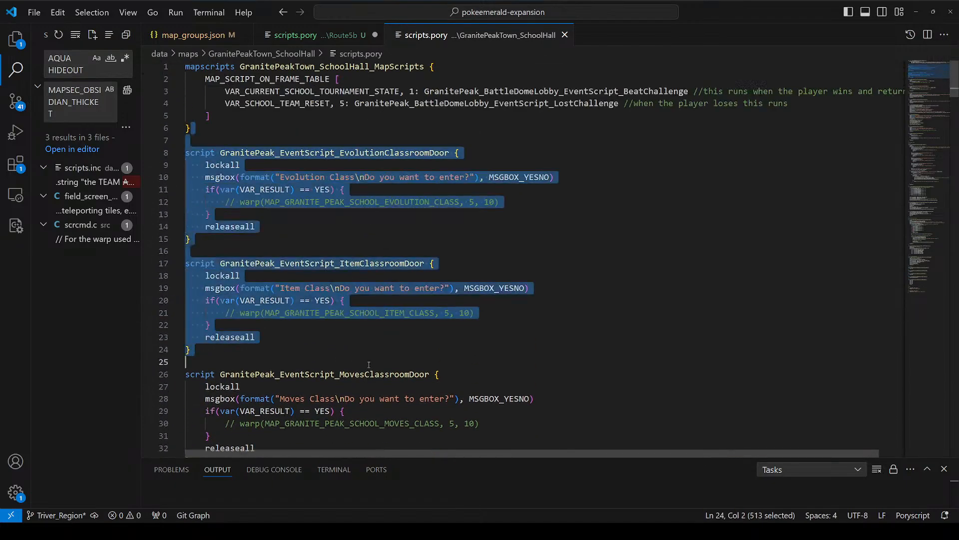
left_click(235, 276)
left_click(390, 202)
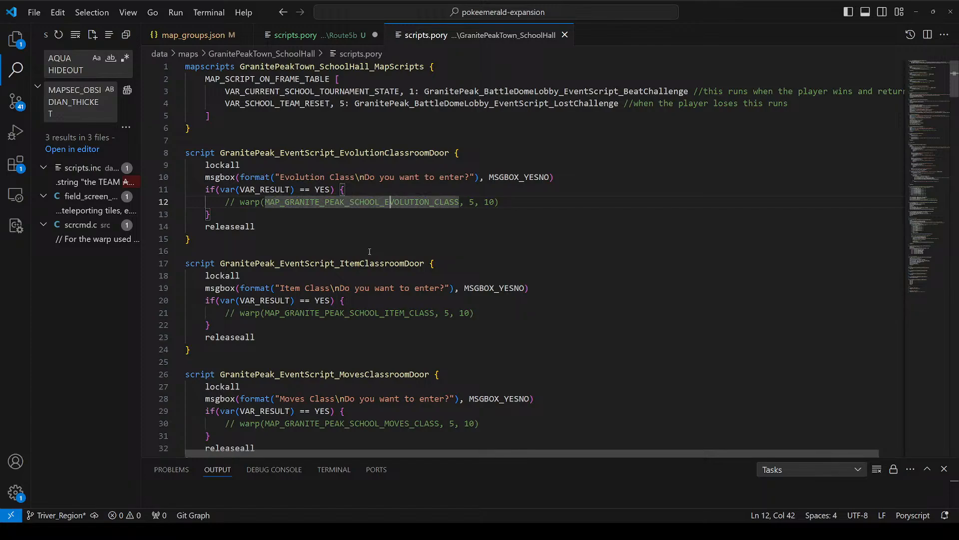
left_click_drag(409, 177, 417, 446)
left_click(460, 193)
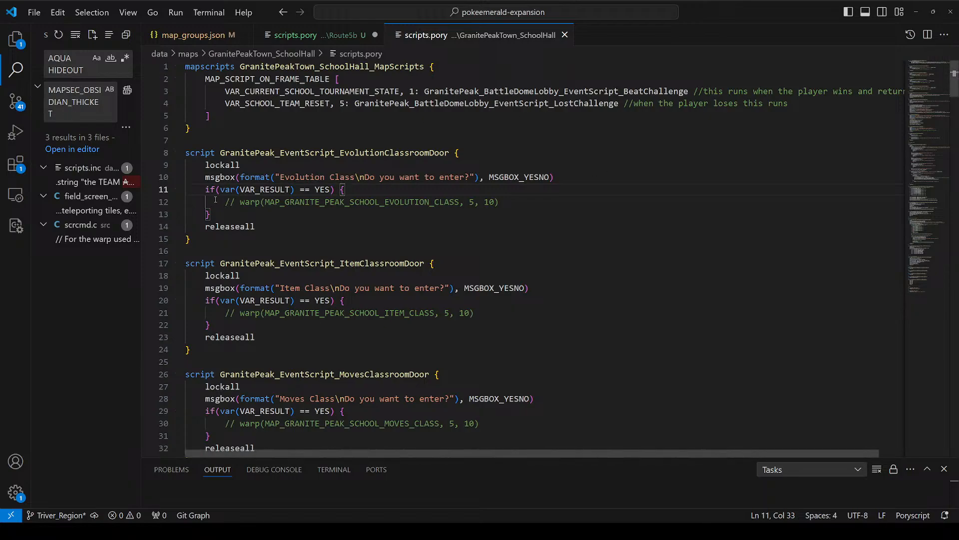
left_click_drag(216, 201, 502, 202)
left_click(501, 201)
left_click(442, 191)
left_click(435, 202)
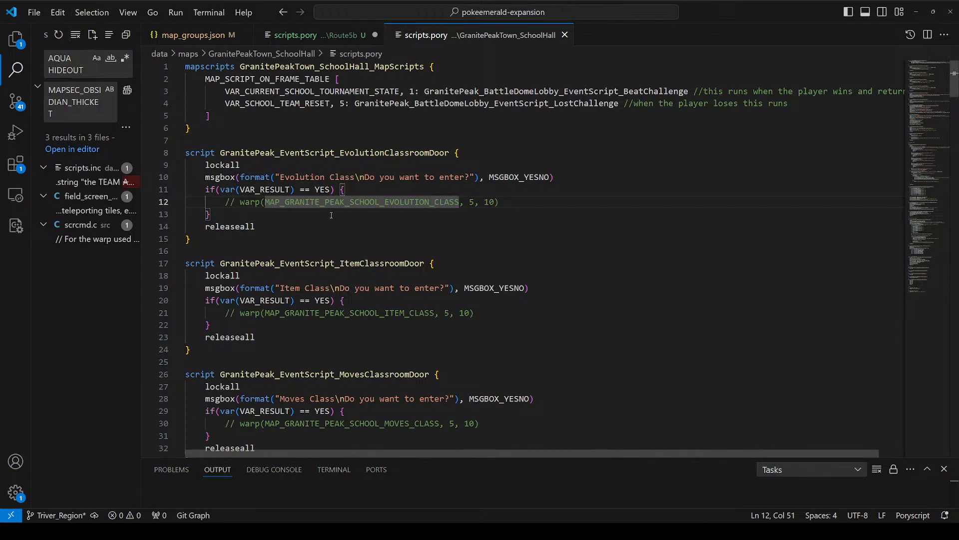
Step: Uncomment the warp line in GranitePeak_EventScript_EvolutionClassroomDoor
left_click(511, 186)
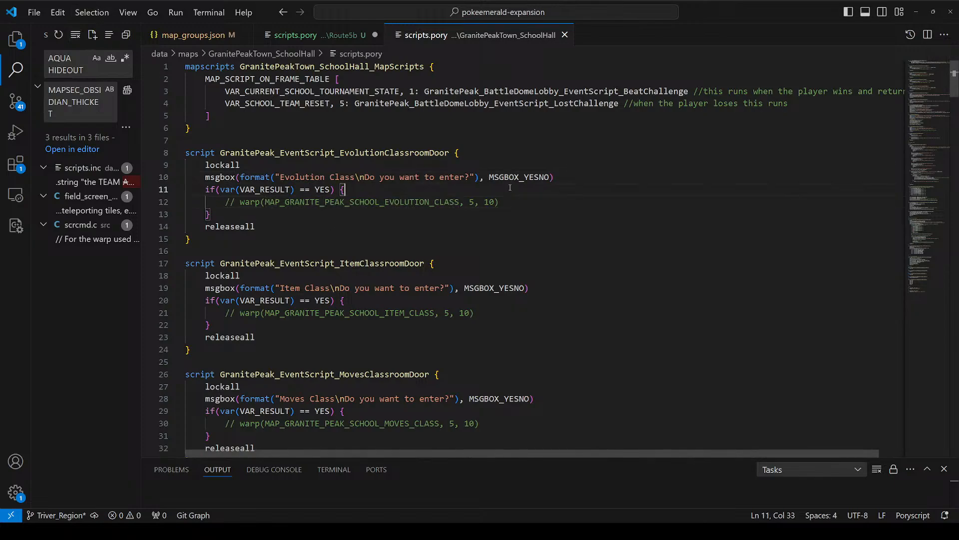
key("Down")
key("ctrl+slash")
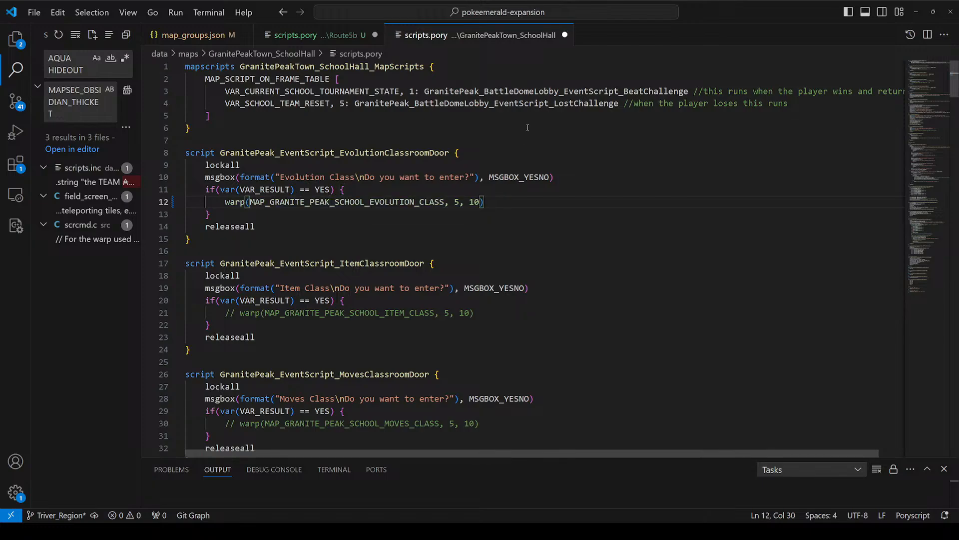
Step: Open the map.json of GranitePeakTown_School_EvolutionRoom and select its map id for copying
key("ctrl+d")
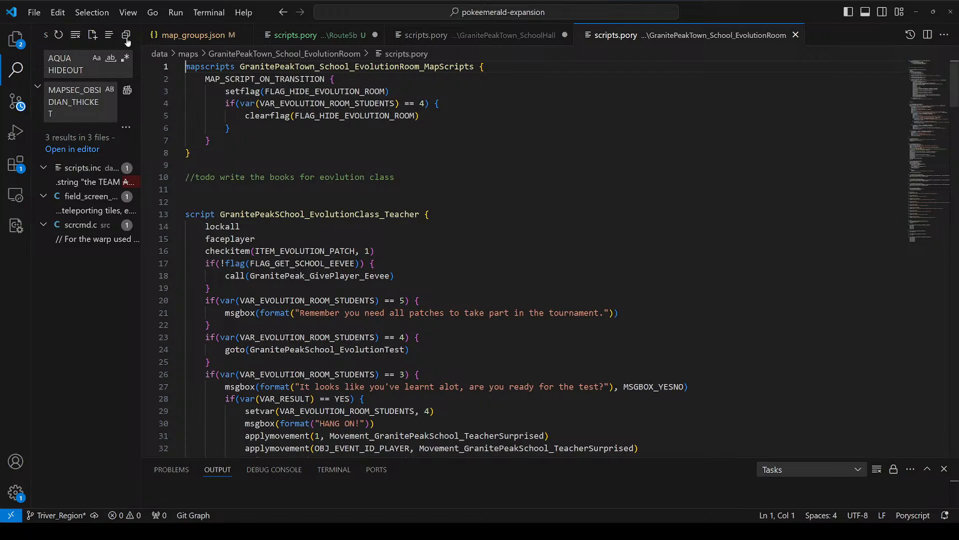
left_click(24, 44)
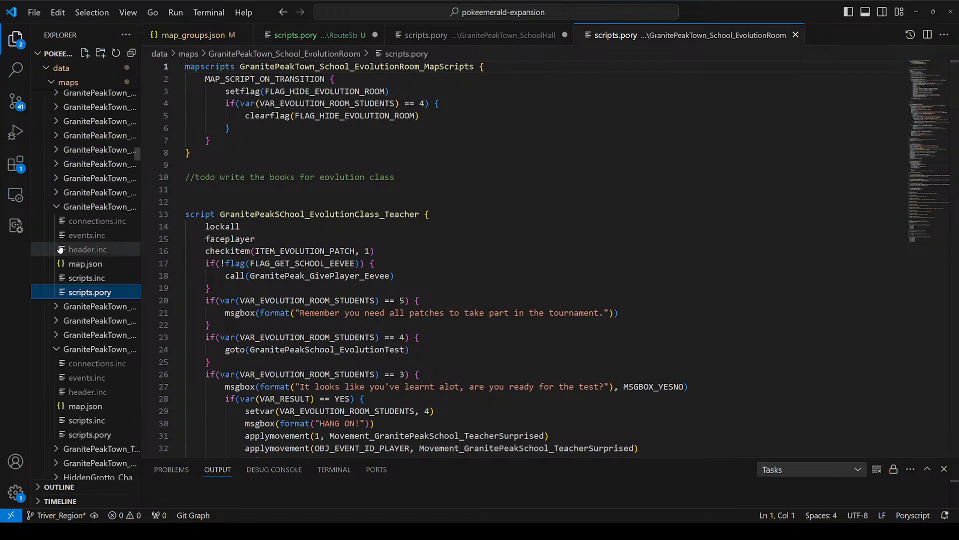
left_click(85, 264)
left_click(74, 281)
left_click(80, 266)
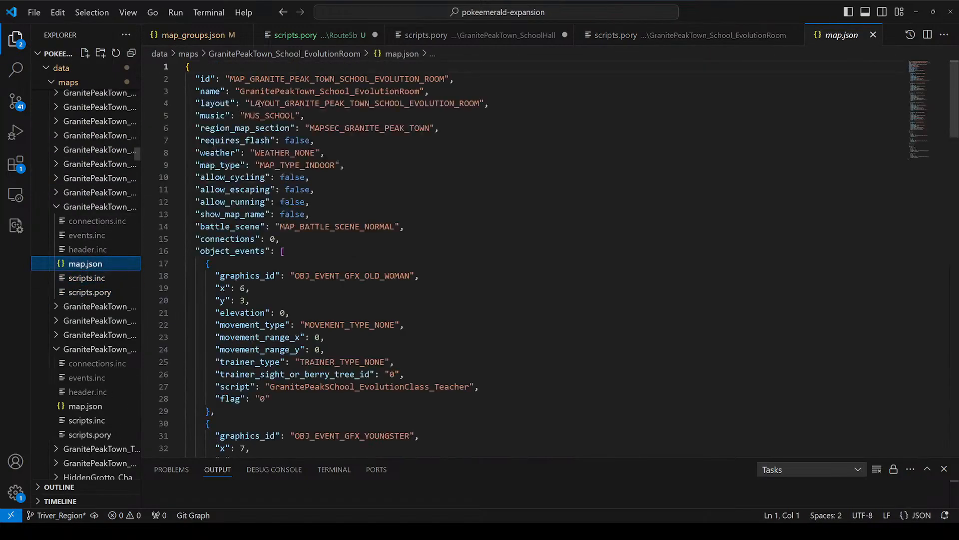
double_click(332, 89)
double_click(332, 79)
key("ctrl+c")
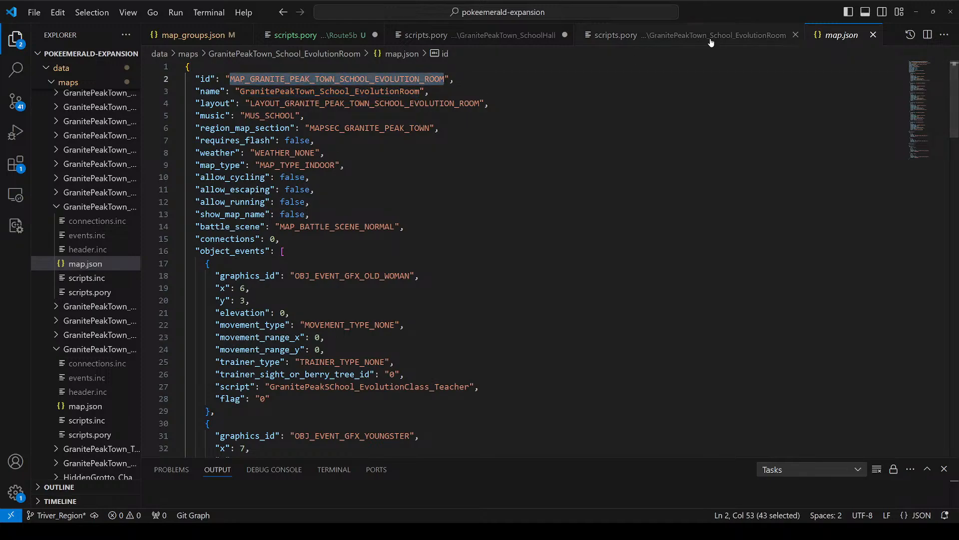
Step: Replace the map in the SchoolHall evolution classroom door's warp with MAP_GRANITE_PEAK_TOWN_SCHOOL_EVOLUTION_ROOM
left_click(537, 36)
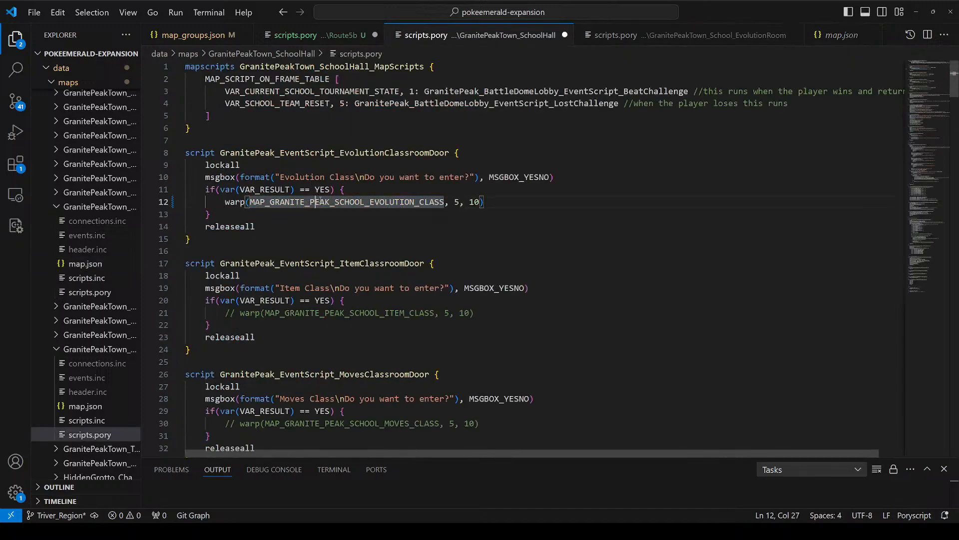
double_click(320, 202)
key("ctrl+v")
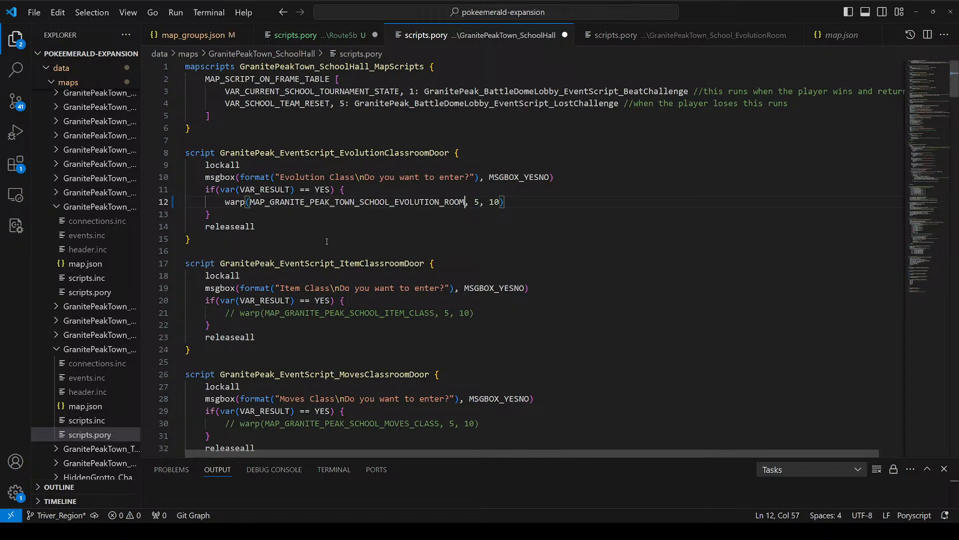
left_click(396, 203)
key("Up")
Step: Uncomment the item classroom door's warp and paste MAP_GRANITE_PEAK_TOWN_SCHOOL_EVOLUTION_ROOM over its destination map
double_click(398, 201)
key("ctrl+c")
double_click(268, 313)
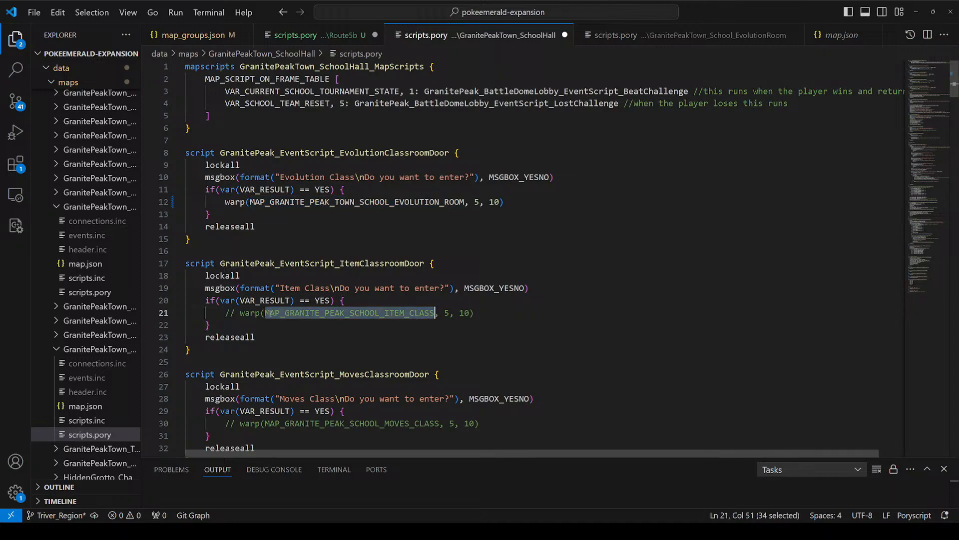
key("ctrl+slash")
key("ctrl+v")
Step: Uncomment the moves classroom door's warp and paste MAP_GRANITE_PEAK_TOWN_SCHOOL_EVOLUTION_ROOM over its destination map
scroll(300, 300, "down", 2)
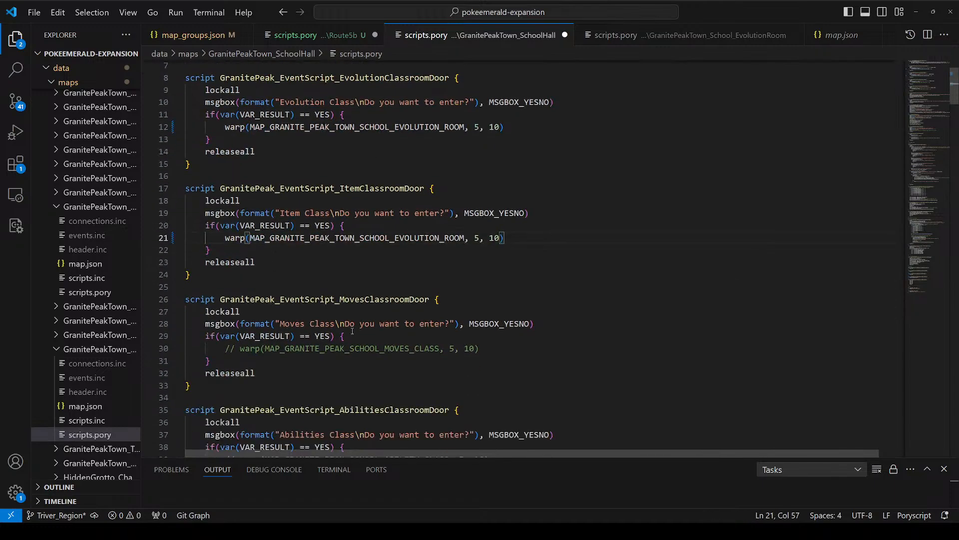
left_click(360, 348)
key("ctrl+slash")
double_click(395, 349)
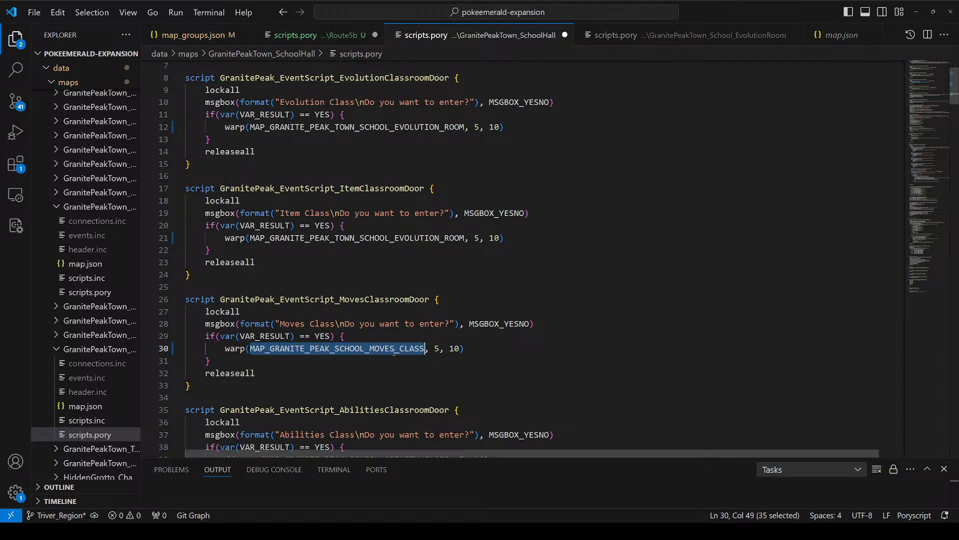
key("ctrl+v")
Step: Uncomment the abilities classroom door's warp and paste MAP_GRANITE_PEAK_TOWN_SCHOOL_EVOLUTION_ROOM over its destination map
scroll(394, 353, "down", 3)
double_click(387, 365)
key("ctrl+slash")
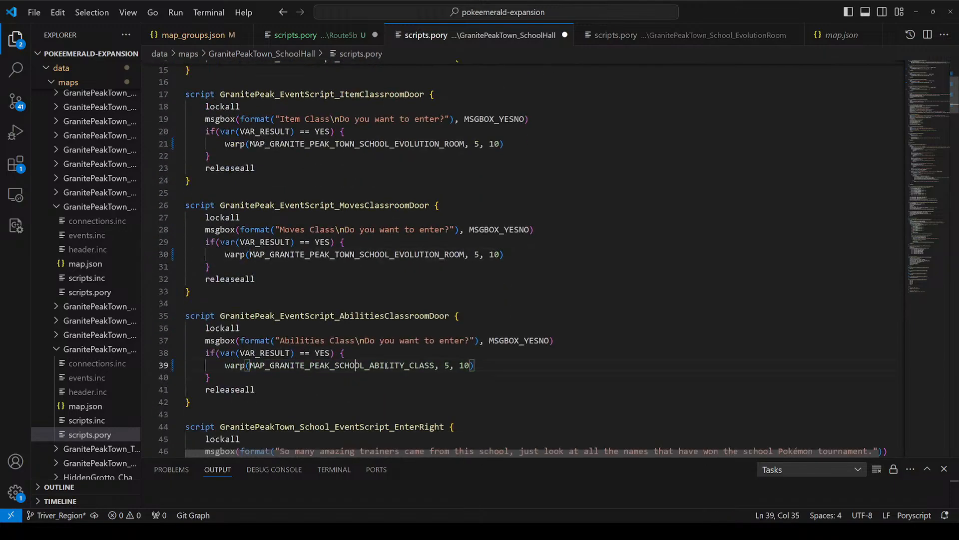
double_click(386, 365)
key("ctrl+v")
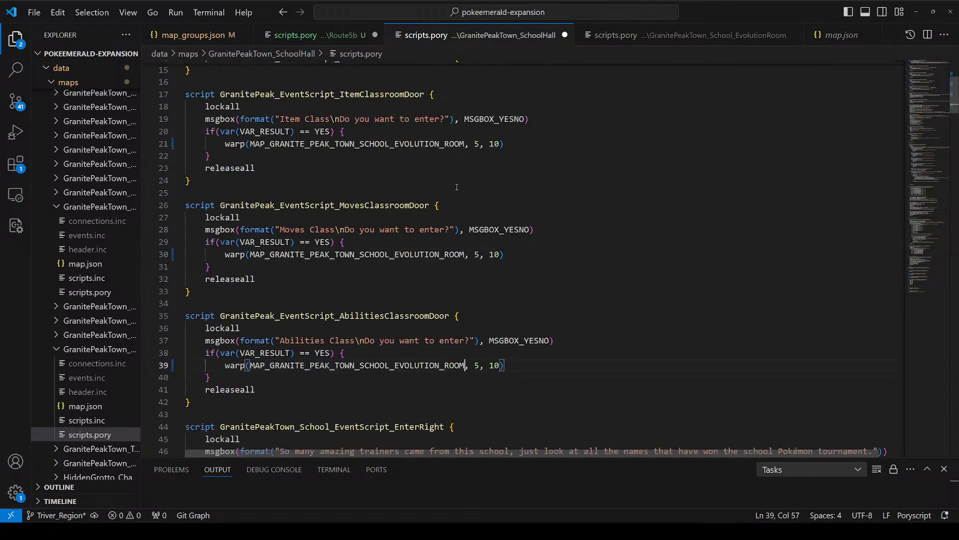
Step: Replace EVOLUTION with ITEM in the item classroom warp's map name and with MOVES in the moves classroom warp's map name
scroll(456, 187, "up", 2)
left_click_drag(439, 219, 400, 218)
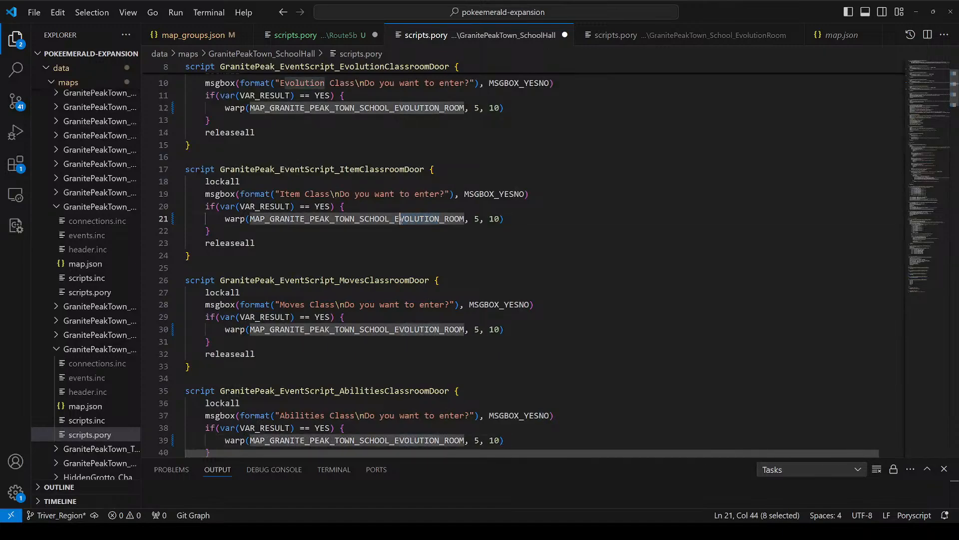
type("ITEM")
left_click(389, 228)
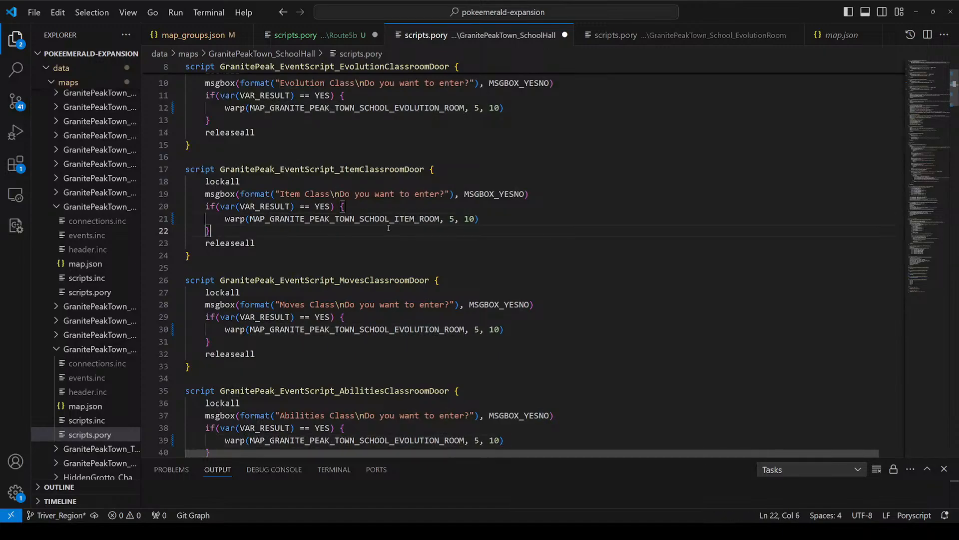
left_click_drag(395, 329, 441, 329)
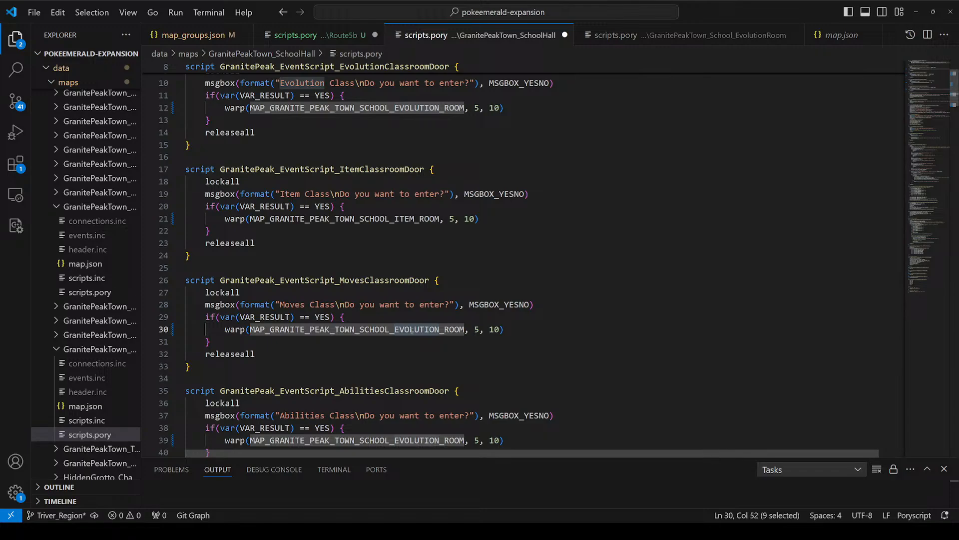
type("MOVES")
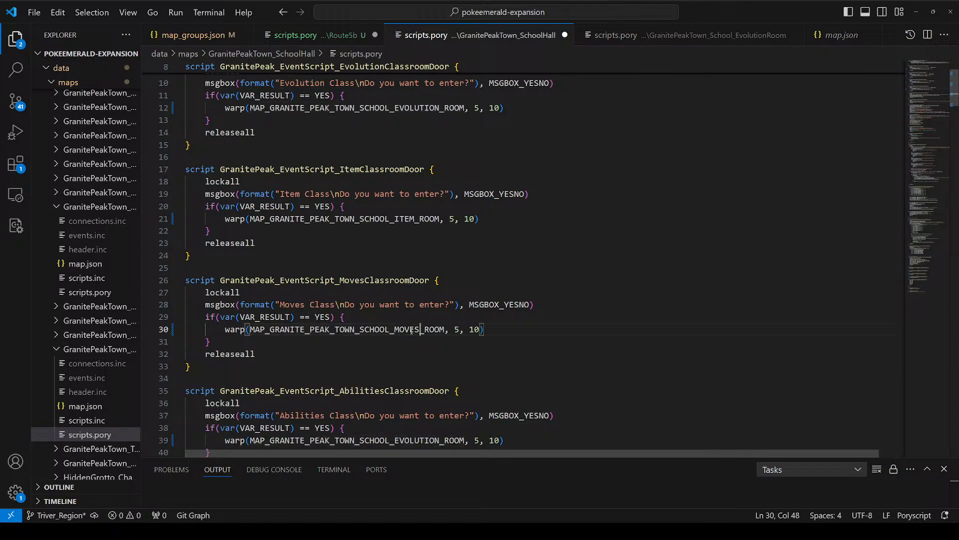
Step: Replace EVOLUTION with ABILITIES in the map name of the abilities classroom door's warp
scroll(373, 334, "down", 2)
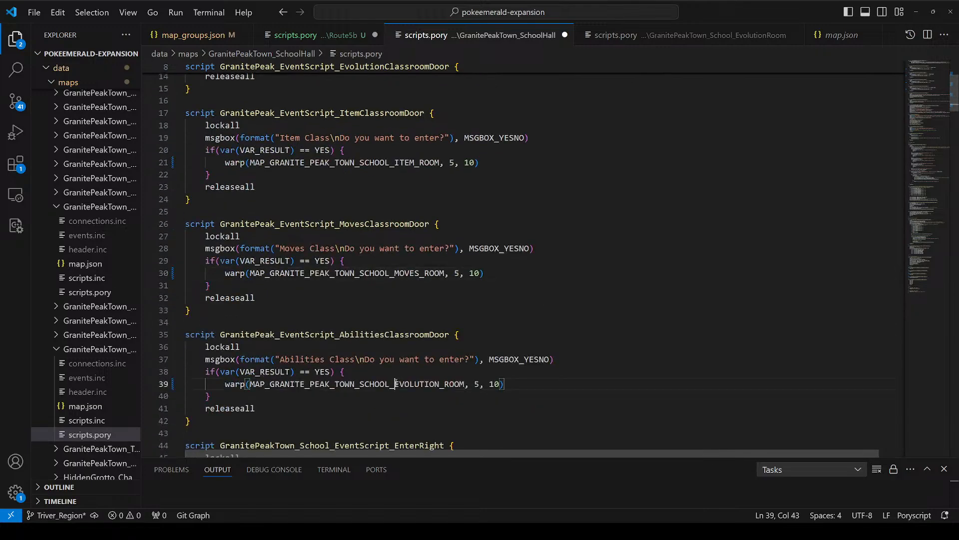
left_click_drag(395, 384, 438, 384)
type("AO")
key("BackSpace")
type("BILITIES")
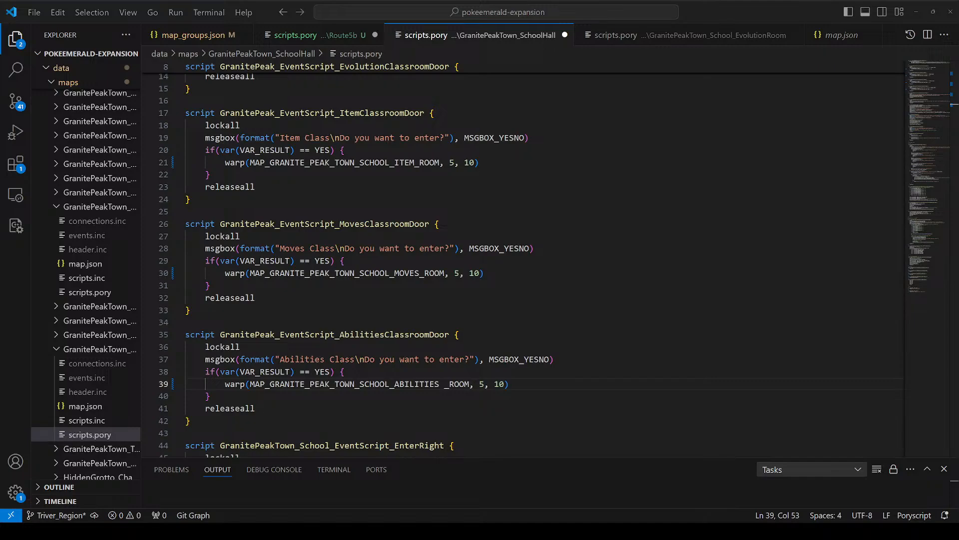
key("alt+Tab")
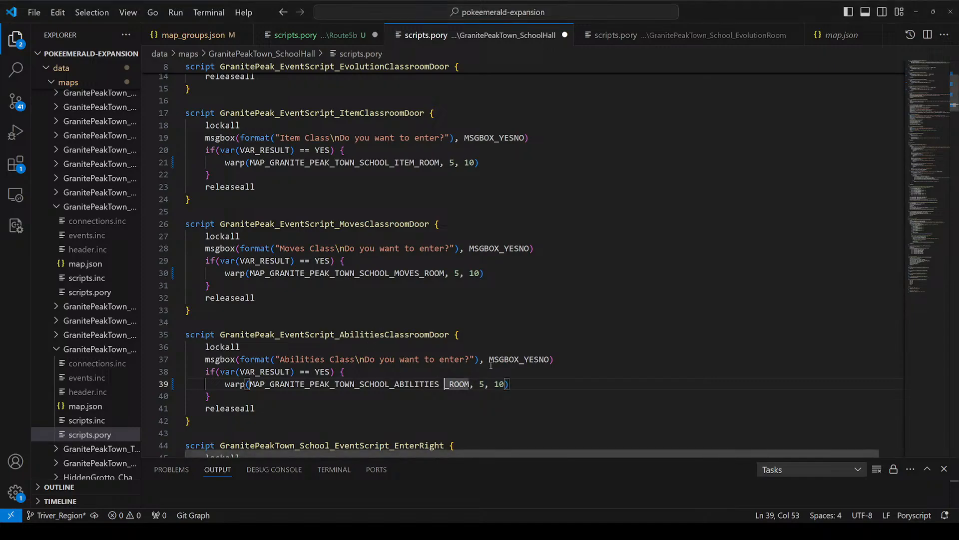
Step: Shorten ABILITIES to ABILITY in the abilities classroom warp's map name and save the script
key("BackSpace")
key("BackSpace")
key("BackSpace")
key("BackSpace")
type("Y")
left_click_drag(490, 367, 489, 359)
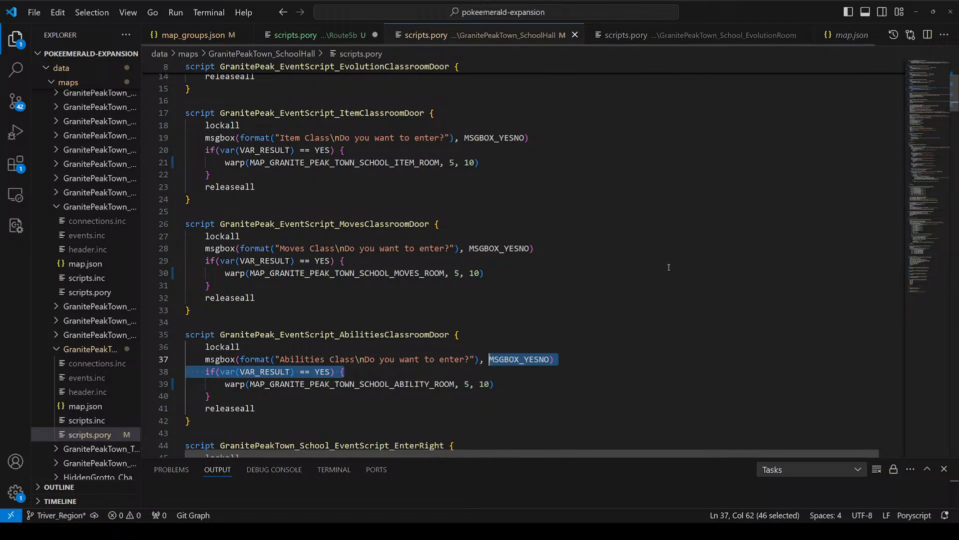
Step: Examine the evolution classroom door script and the evolution and item door signs on the GranitePeakTown_SchoolHall map in Porymap
scroll(346, 188, "up", 5)
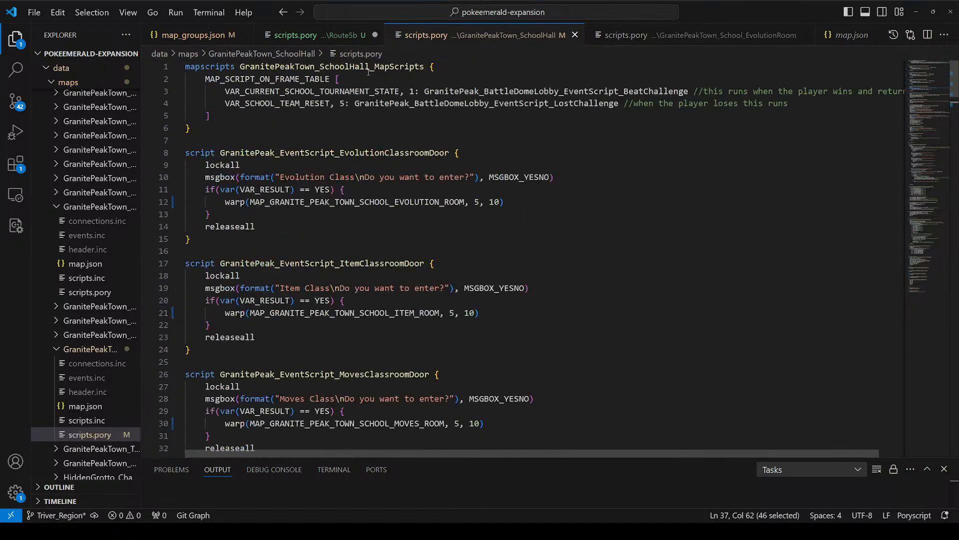
left_click_drag(368, 71, 368, 227)
left_click(369, 201)
left_click_drag(321, 153, 321, 216)
left_click(321, 240)
left_click(340, 153)
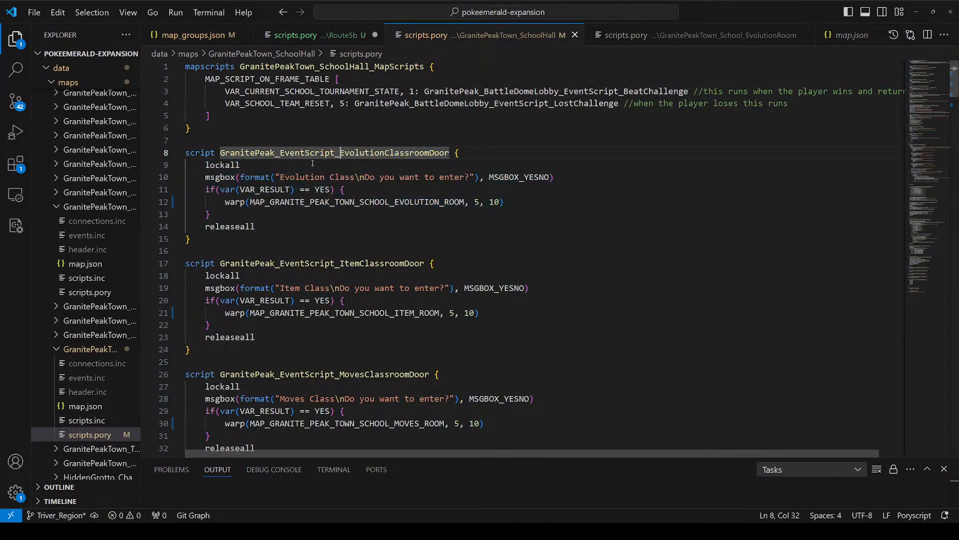
key("alt+Tab")
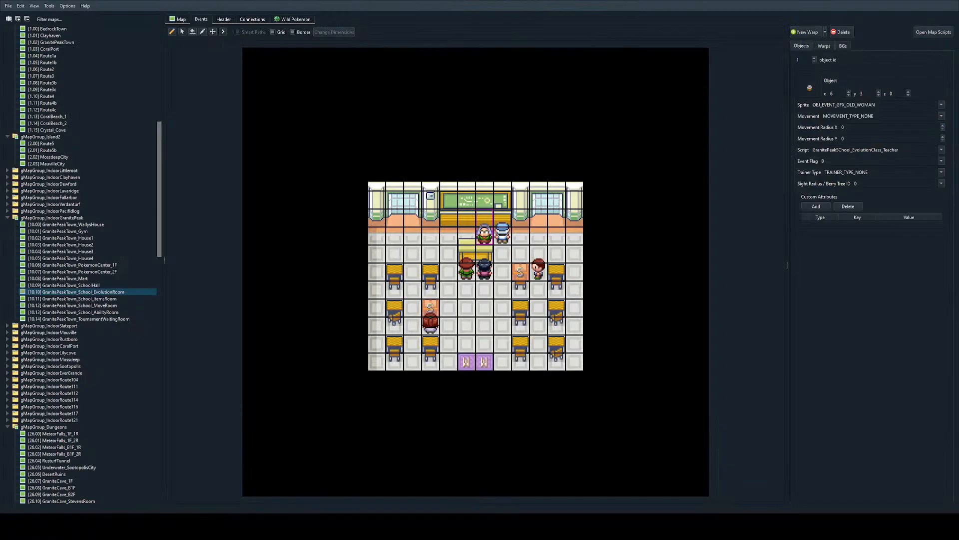
double_click(480, 356)
scroll(471, 344, "up", 3, "ctrl")
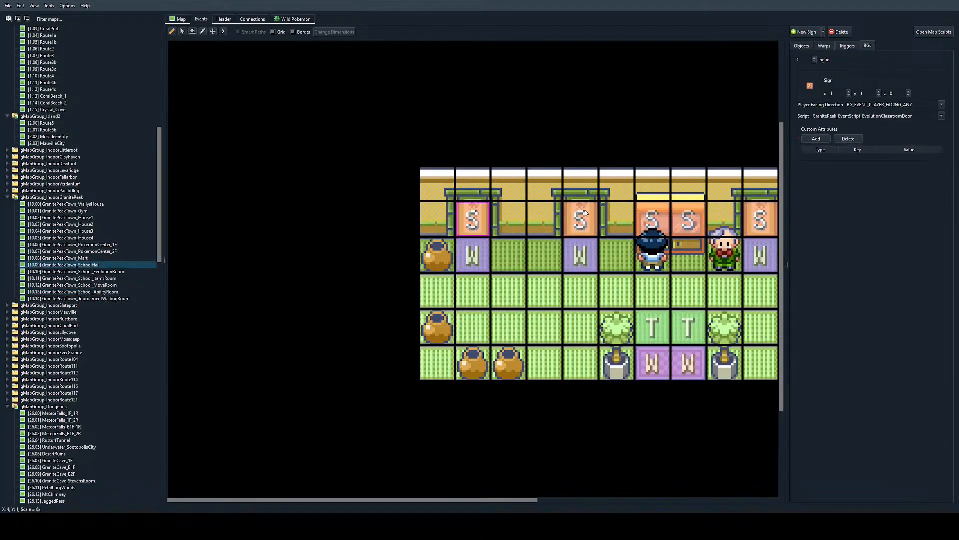
left_click(583, 213)
key("alt+Tab")
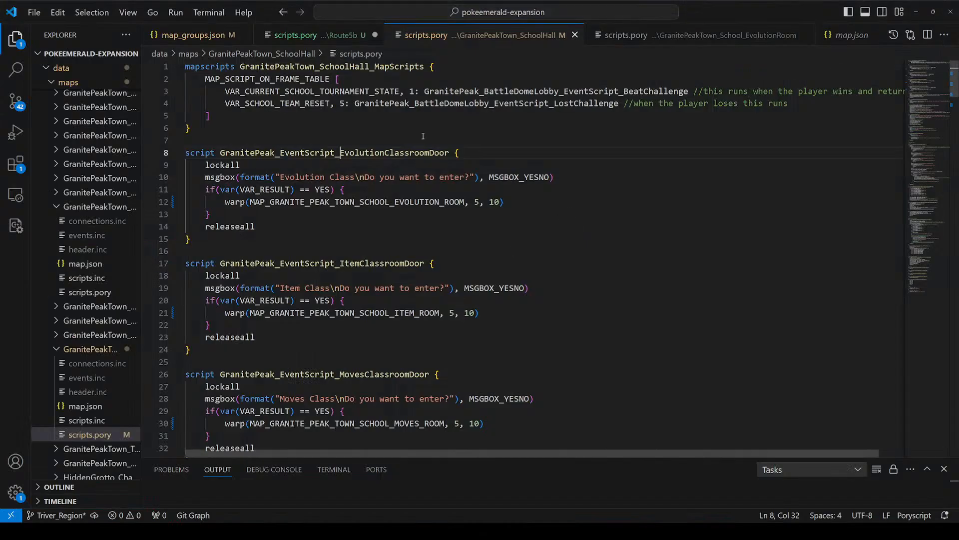
Step: Review the evolution classroom door script's lockall, yes/no message box and conditional warp lines in VS Code, plus the scripts below it
left_click_drag(421, 138, 421, 263)
left_click_drag(241, 153, 242, 190)
left_click(291, 152)
left_click_drag(291, 153, 252, 227)
left_click(261, 189)
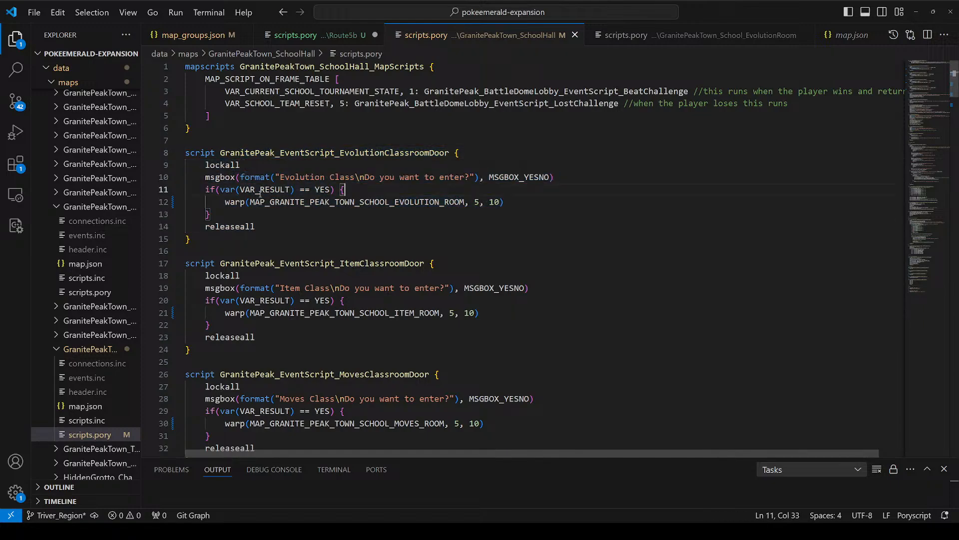
left_click(203, 173)
left_click_drag(204, 172, 583, 173)
left_click(550, 187)
left_click_drag(504, 177, 509, 177)
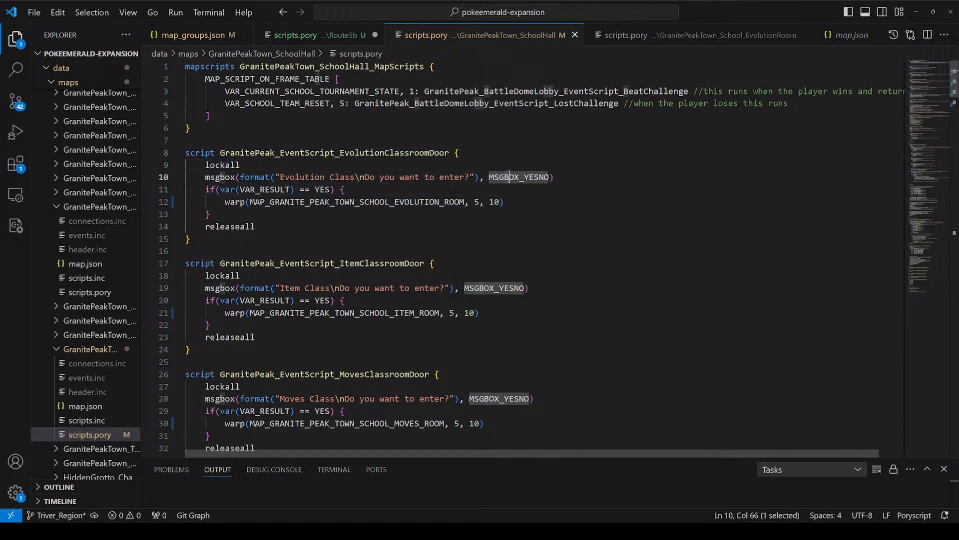
left_click_drag(189, 192, 540, 215)
left_click(538, 216)
scroll(519, 258, "down", 13)
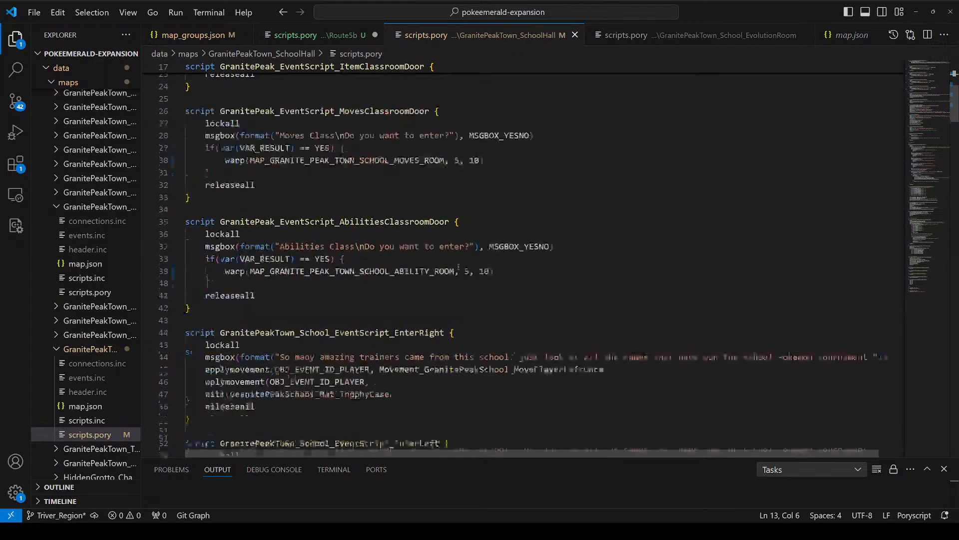
left_click_drag(430, 151, 453, 287)
Step: Check the right entrance trigger on the school hall map in Porymap, then read its EnterRight script in VS Code
key("alt+Tab")
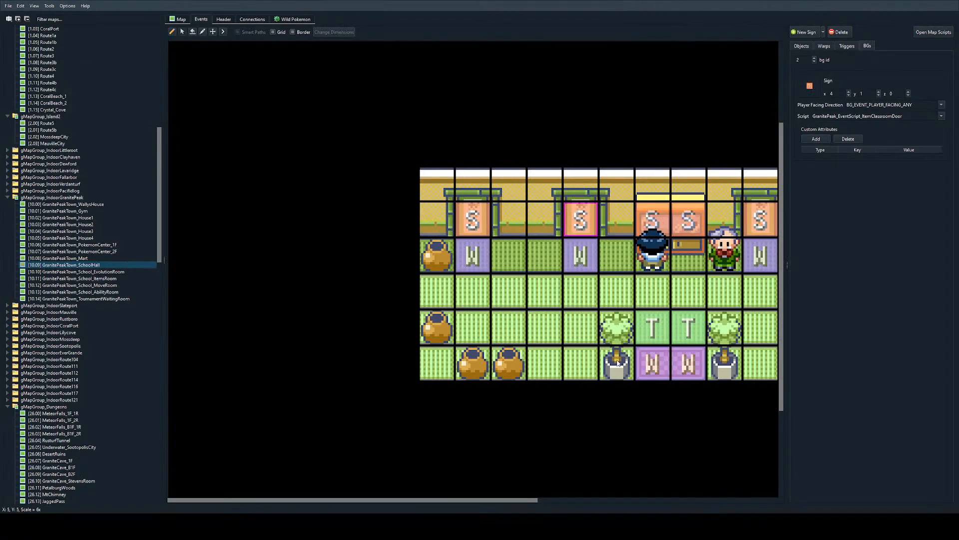
left_click(484, 335)
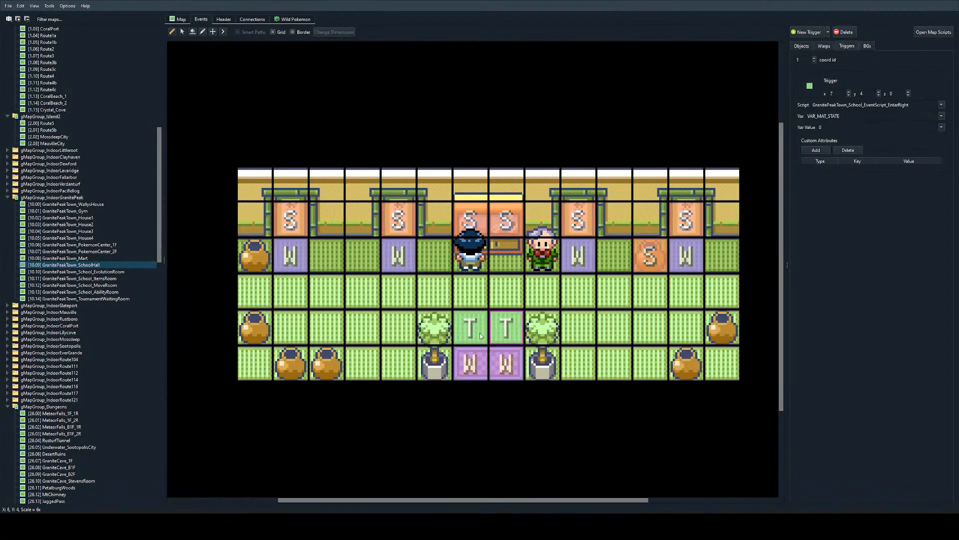
key("alt+Tab")
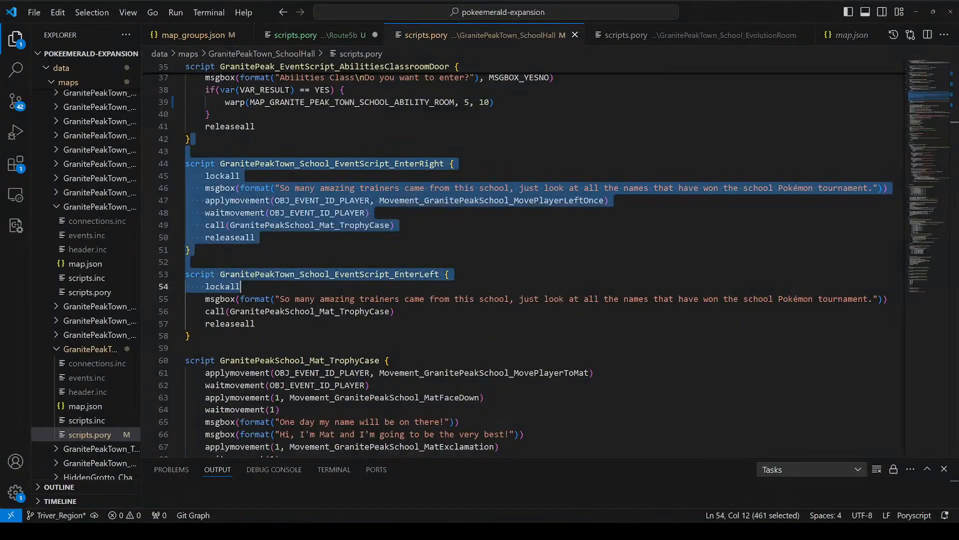
left_click(389, 287)
scroll(384, 251, "down", 2)
scroll(383, 251, "up", 3)
left_click_drag(299, 141, 300, 149)
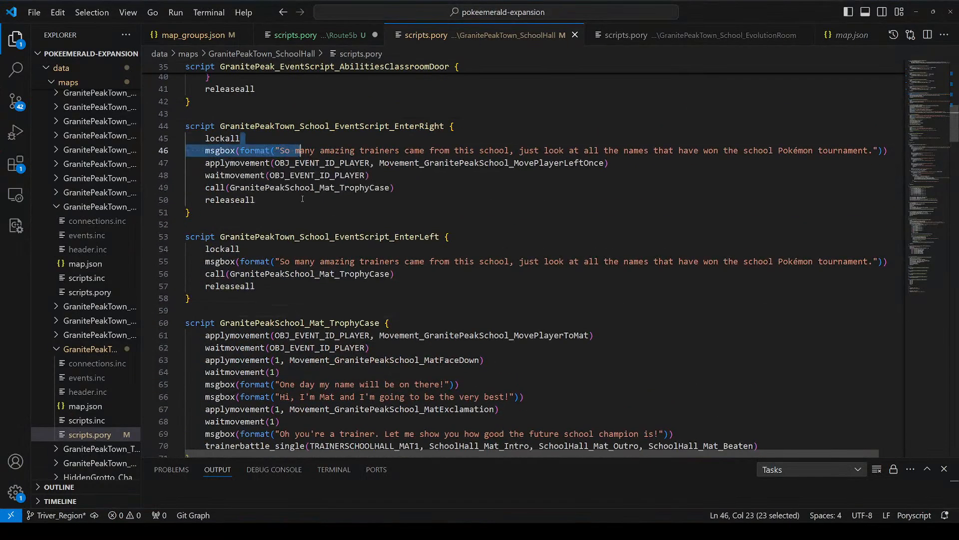
left_click(278, 114)
left_click(236, 139)
triple_click(239, 150)
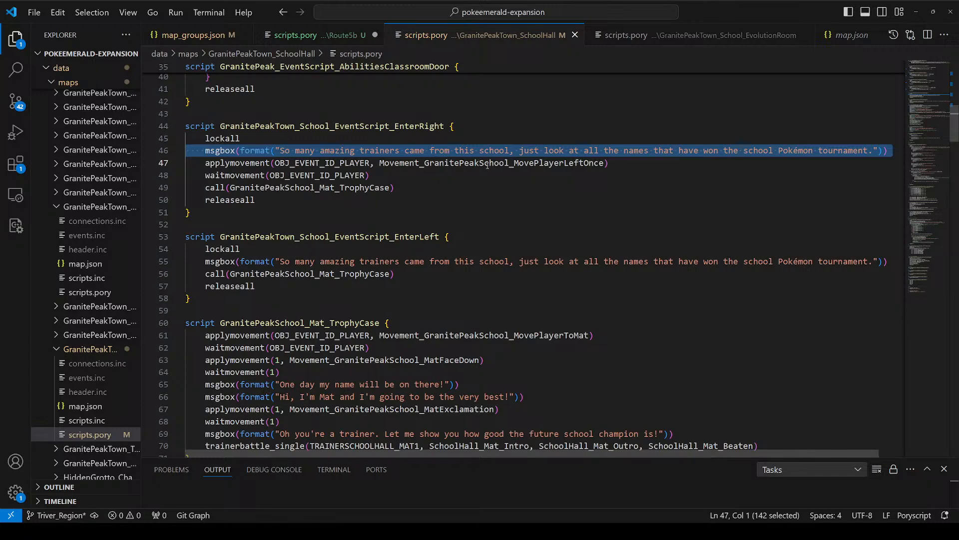
triple_click(340, 165)
double_click(340, 165)
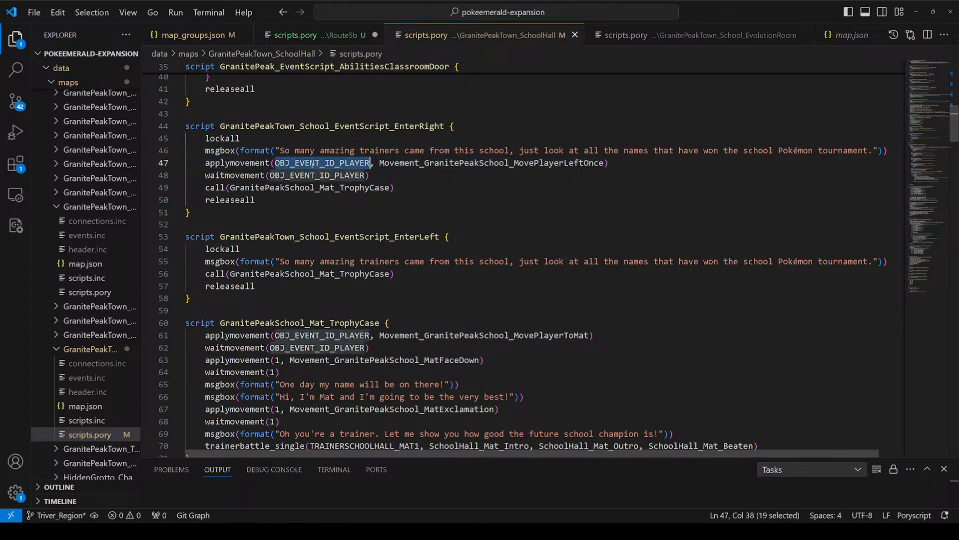
Step: Inspect Mat's object on the school hall map in Porymap and read the GranitePeakSchool_Mat_TrophyCase script that uses him
key("alt+Tab")
left_click(466, 250)
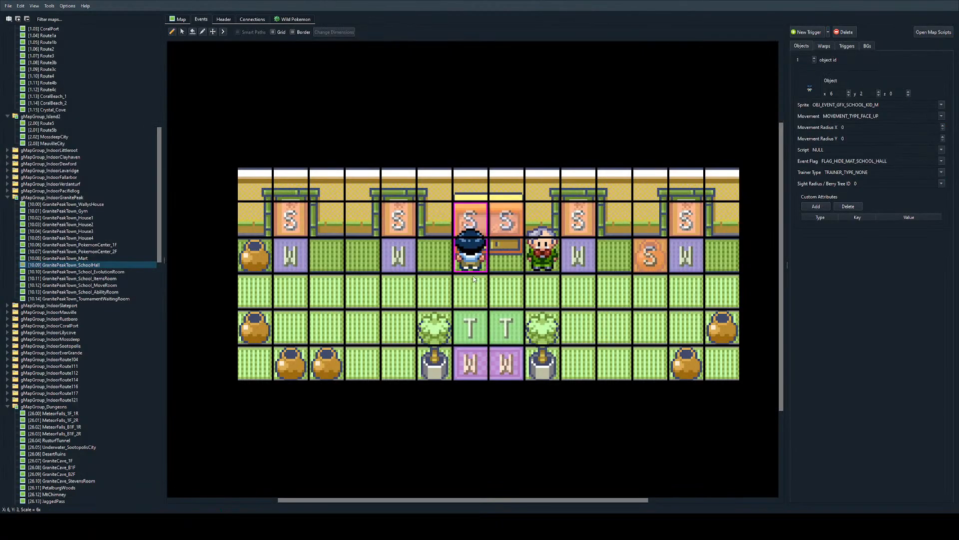
key("alt+Tab")
left_click_drag(200, 187, 255, 200)
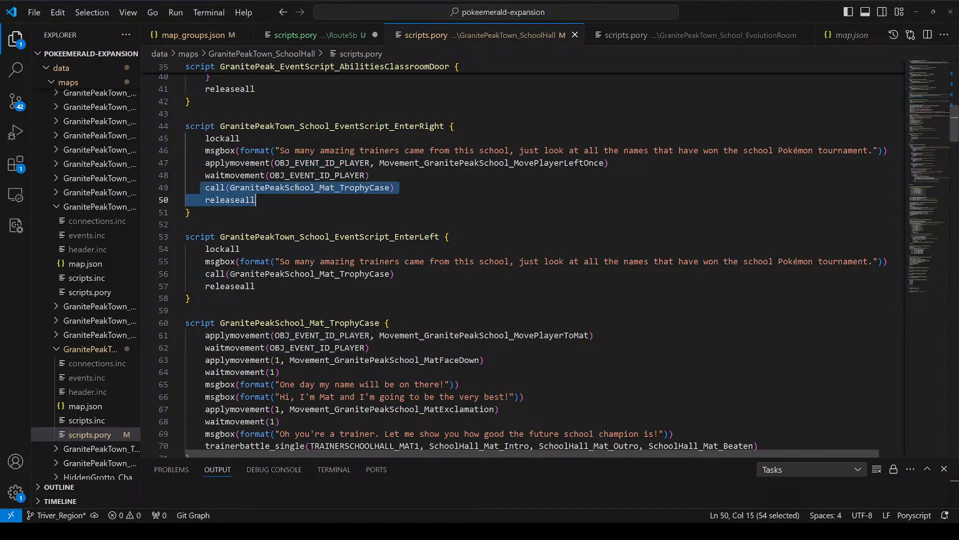
left_click(370, 323)
scroll(370, 322, "down", 3)
left_click(380, 333, "shift")
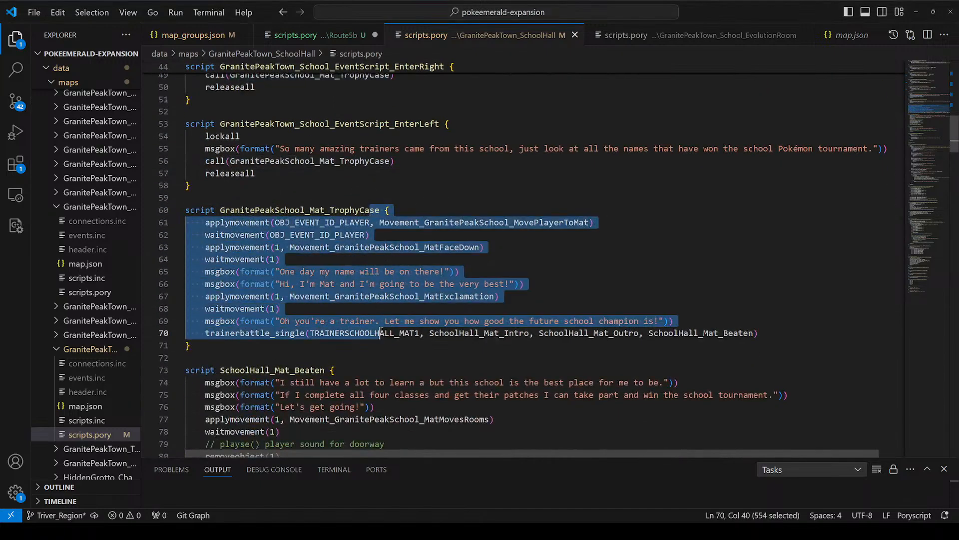
left_click(381, 333)
scroll(381, 332, "down", 1)
left_click_drag(424, 185, 395, 307)
scroll(394, 289, "down", 6)
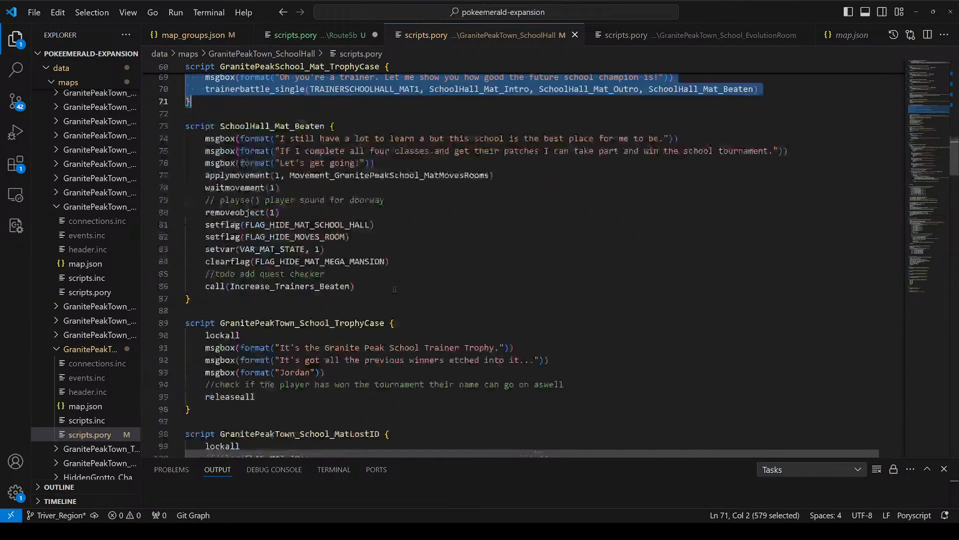
Step: Examine the object removal, flag and variable commands in the SchoolHall_Mat_Beaten script
left_click(334, 217)
left_click_drag(201, 227, 220, 239)
left_click(424, 267)
left_click_drag(431, 274, 156, 204)
left_click_drag(489, 264, 175, 213)
left_click(451, 271)
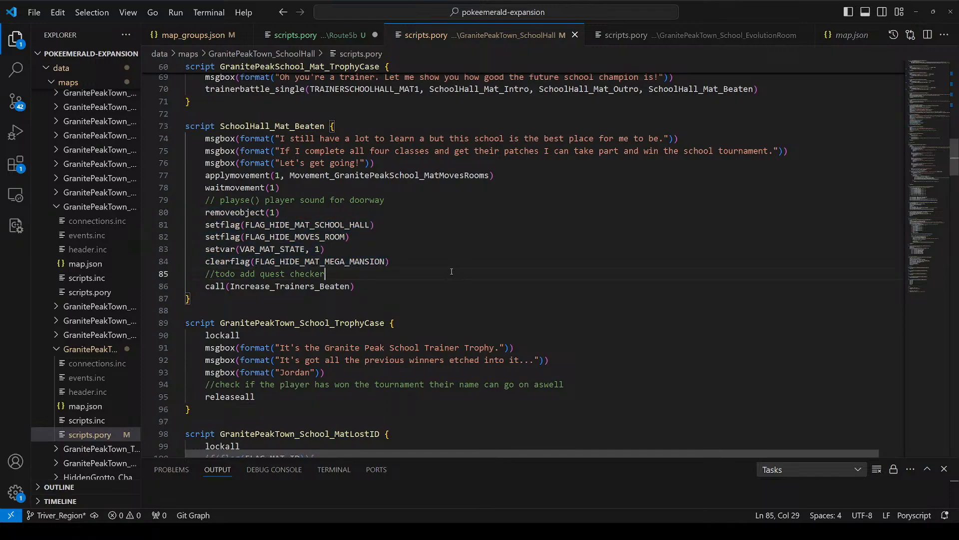
left_click_drag(452, 271, 160, 251)
left_click(245, 213)
left_click_drag(488, 139, 486, 325)
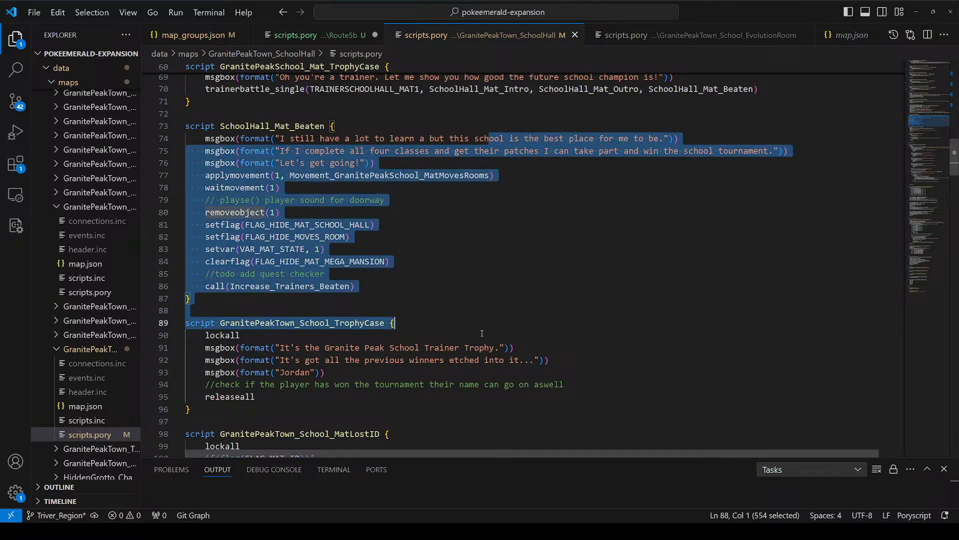
left_click(486, 334)
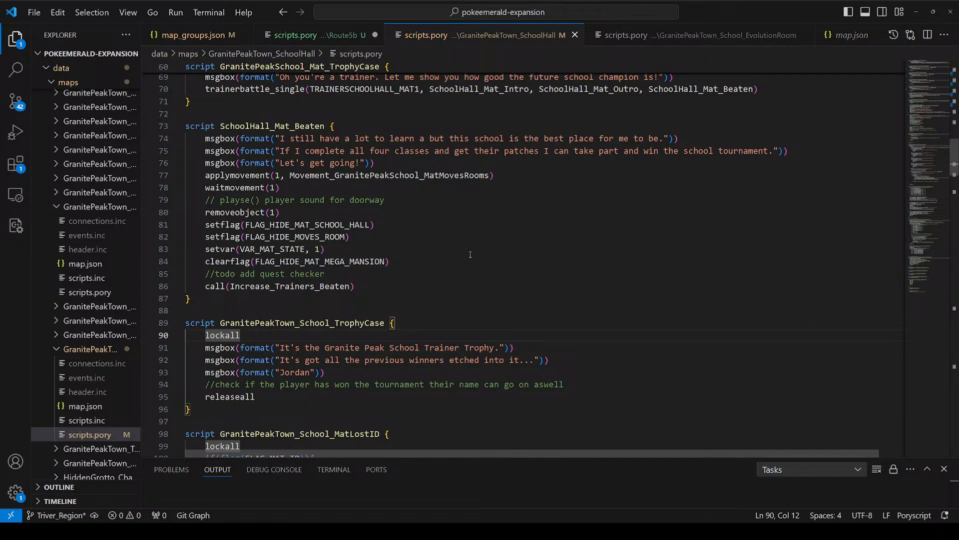
Step: Look back over the school hall scripts from SchoolHall_Mat_Beaten up to the classroom door warps and their coordinates
left_click_drag(564, 187, 544, 335)
left_click_drag(417, 226, 420, 332)
left_click(462, 274)
left_click_drag(467, 309, 350, 30)
left_click(413, 252)
scroll(503, 258, "down", 18)
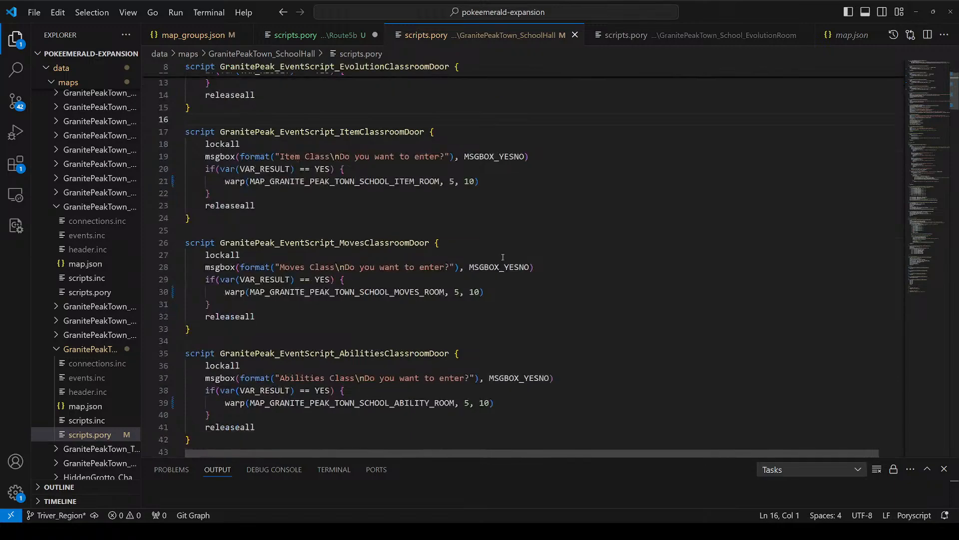
scroll(507, 319, "up", 7)
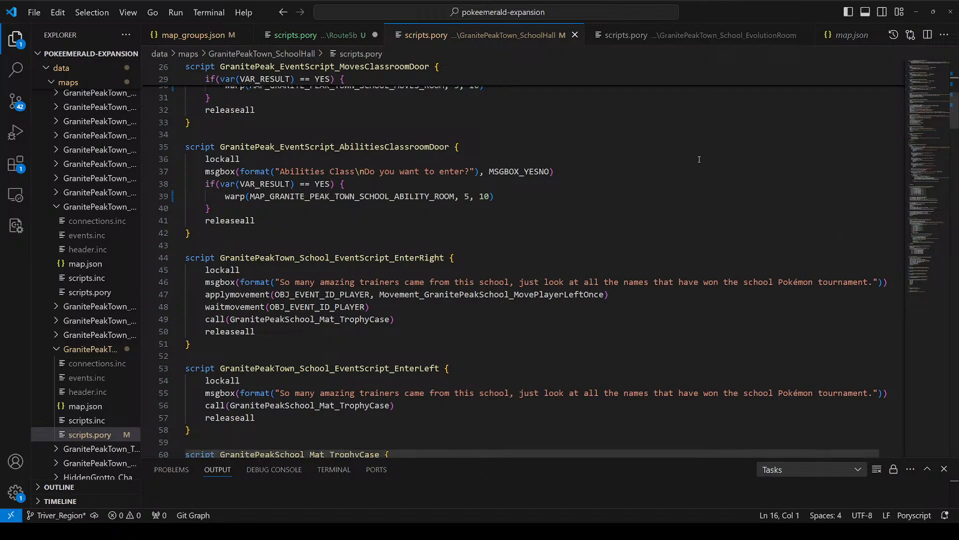
scroll(538, 234, "up", 8)
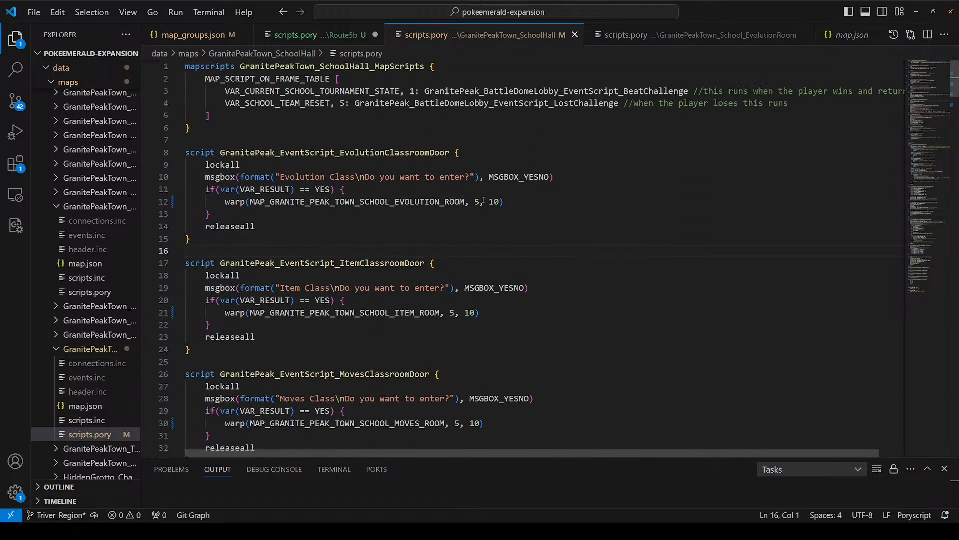
left_click(436, 362)
left_click_drag(429, 178, 490, 374)
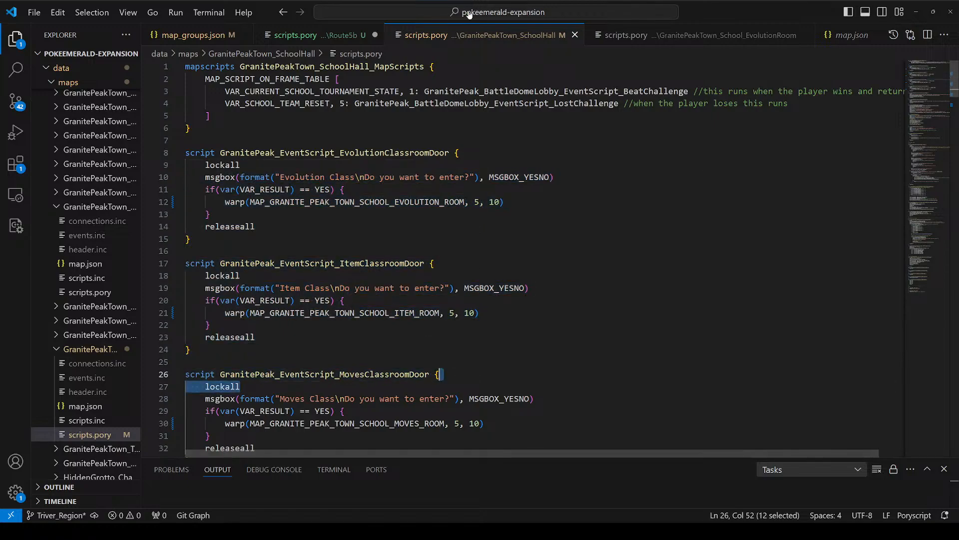
left_click(536, 6)
key("Escape")
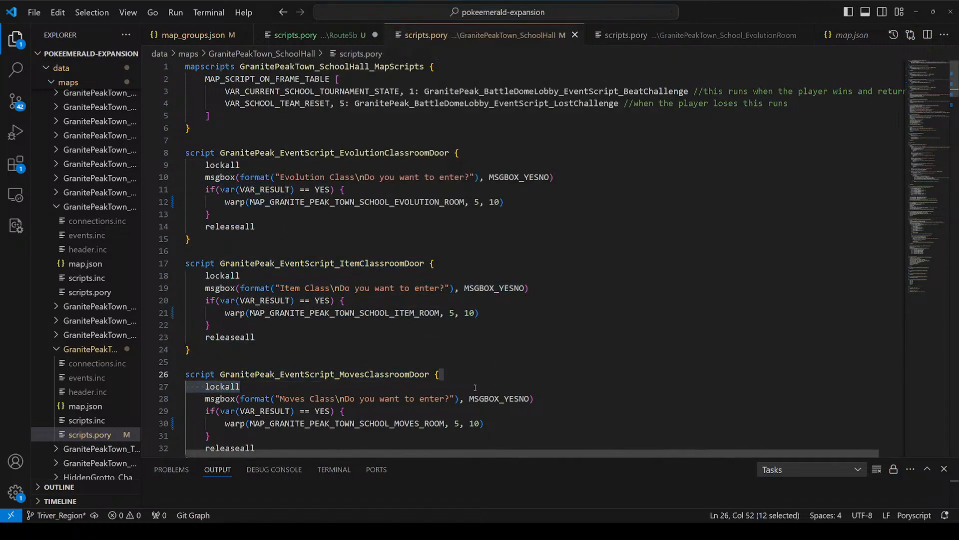
left_click_drag(429, 178, 462, 394)
left_click(461, 364)
left_click(473, 213)
mouse_move(479, 203)
left_mouse_down()
mouse_move(501, 193)
mouse_move(474, 203)
left_mouse_up()
left_click(475, 202)
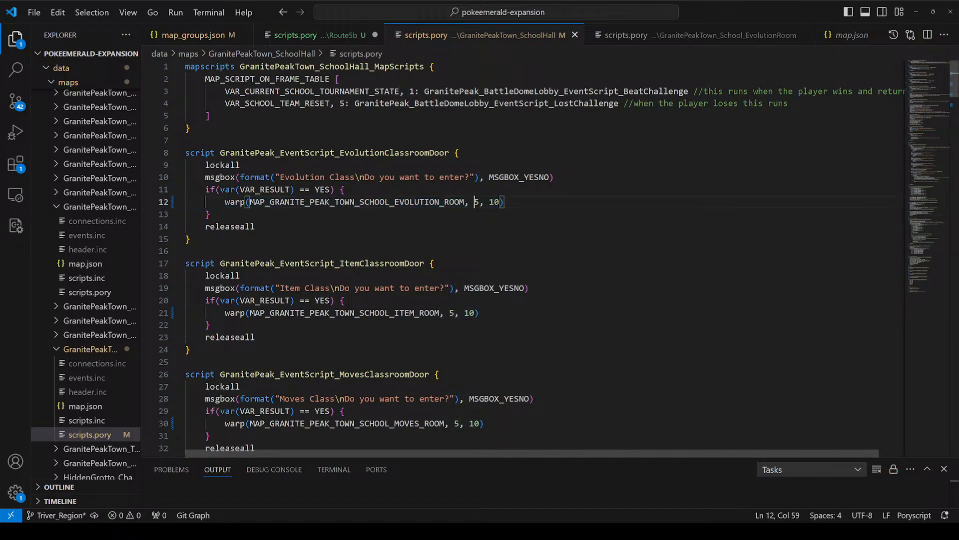
Step: Search the project files for pokemon.c and open the copy in the src folder
left_click(472, 12)
type("pokemon.c")
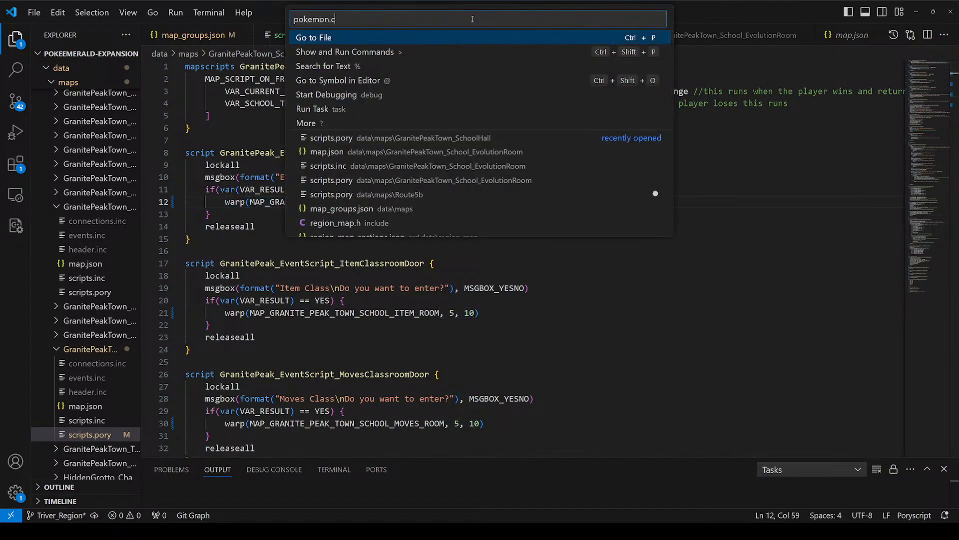
key("Return")
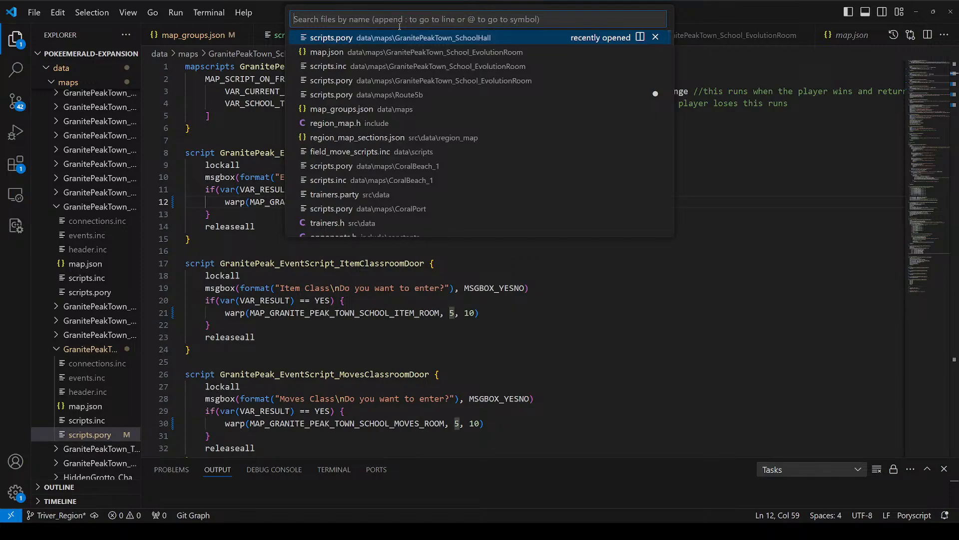
type("pokemon.c")
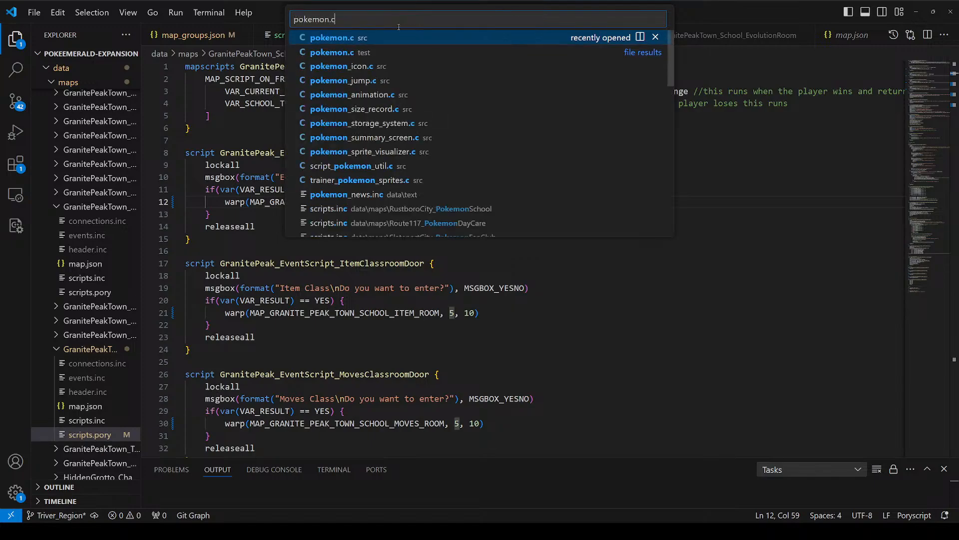
key("Return")
Step: Examine the MonTryLearningNewMove function in pokemon.c
left_click(953, 173)
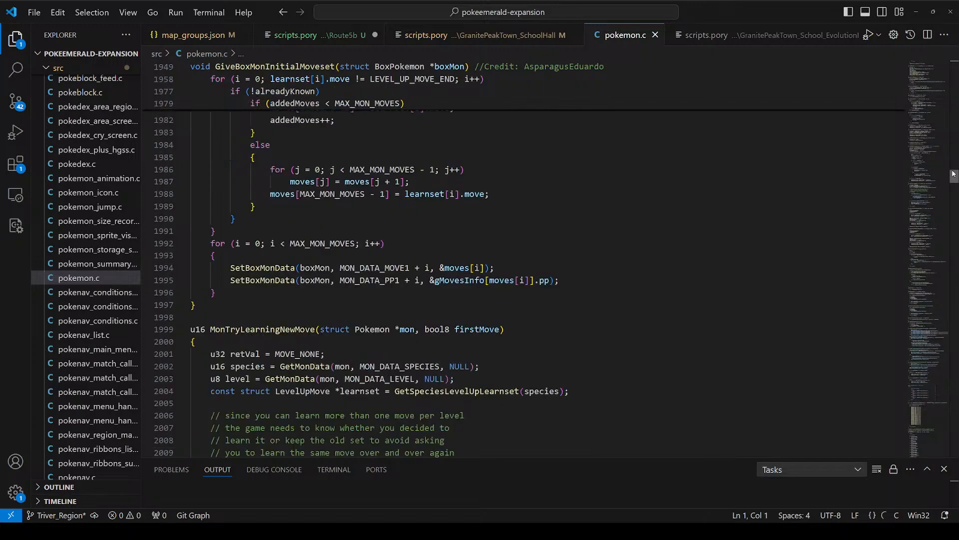
scroll(380, 304, "down", 3)
left_click_drag(320, 205, 276, 414)
left_click(276, 402)
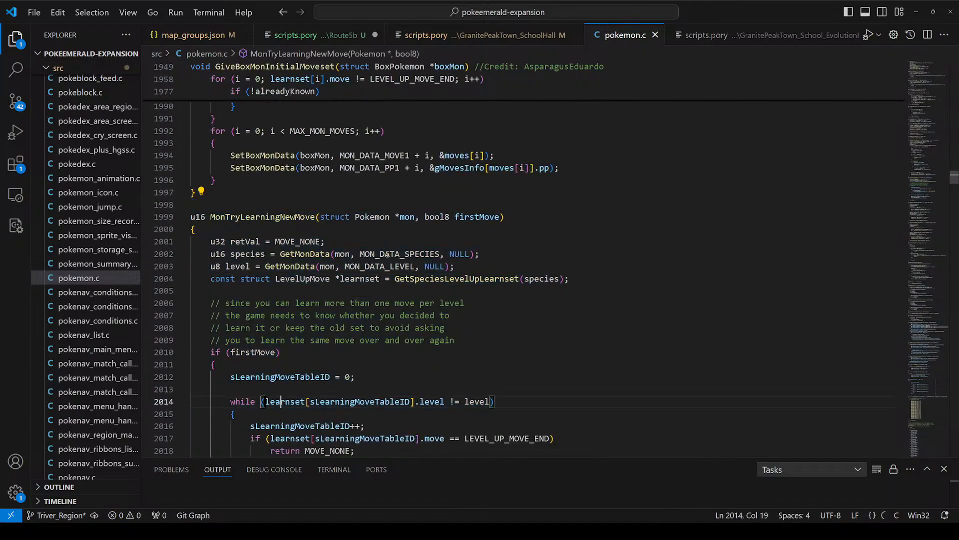
left_click(385, 254)
scroll(415, 231, "down", 9)
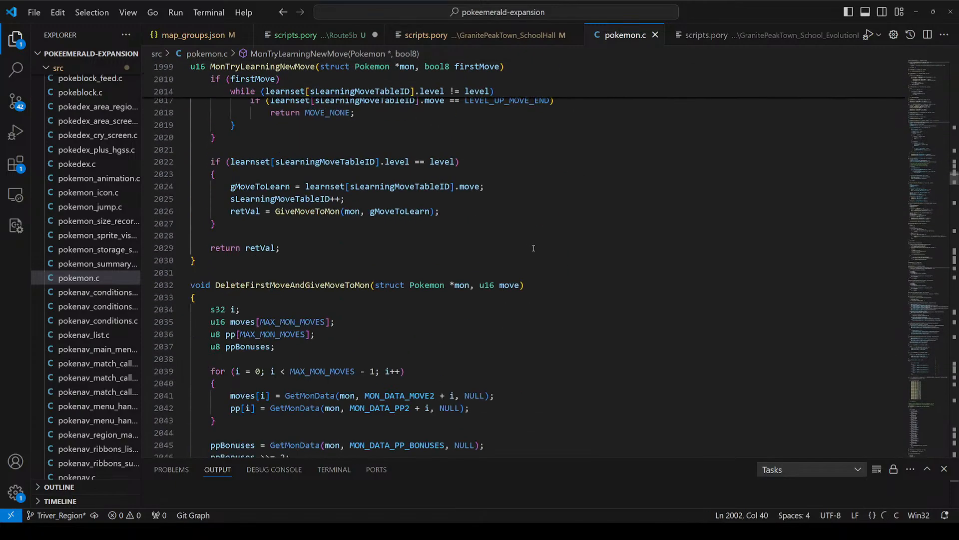
Step: Search the whole project for ABILITY_INTIMIDATE
key("ctrl+shift+f")
type("ABILITY_INTIM")
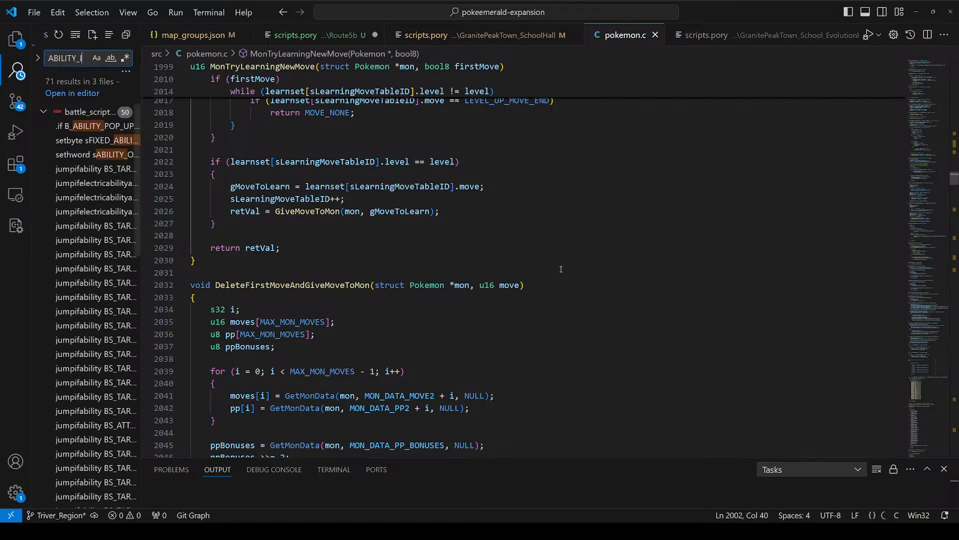
type("IDATE")
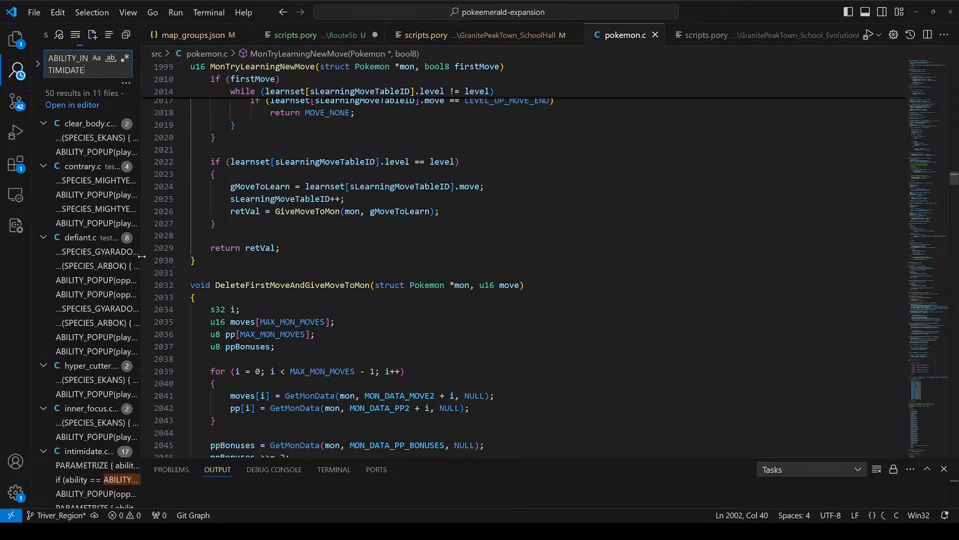
Step: Open the ABILITY_INTIMIDATE match in battle_util.c and examine its case block in AbilityBattleEffects
left_click_drag(142, 255, 234, 252)
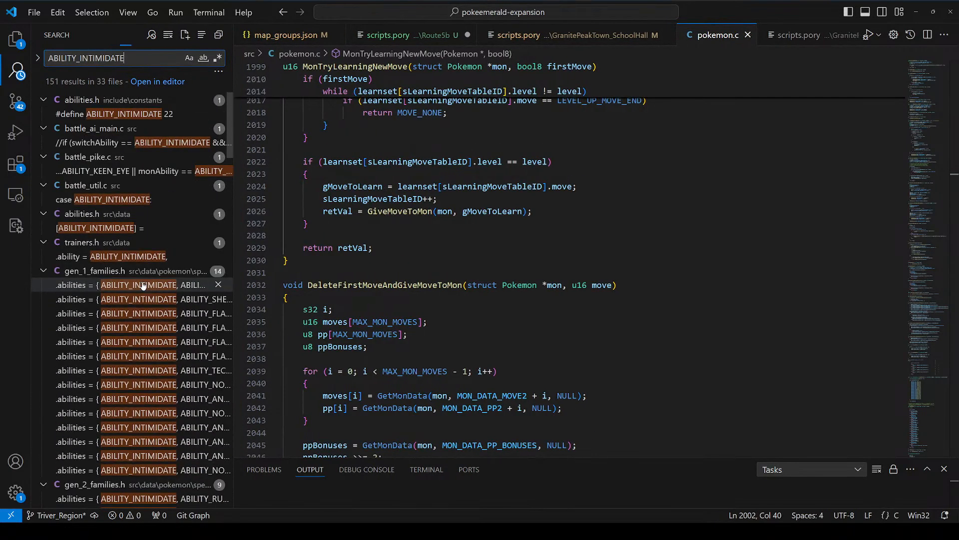
left_click(133, 200)
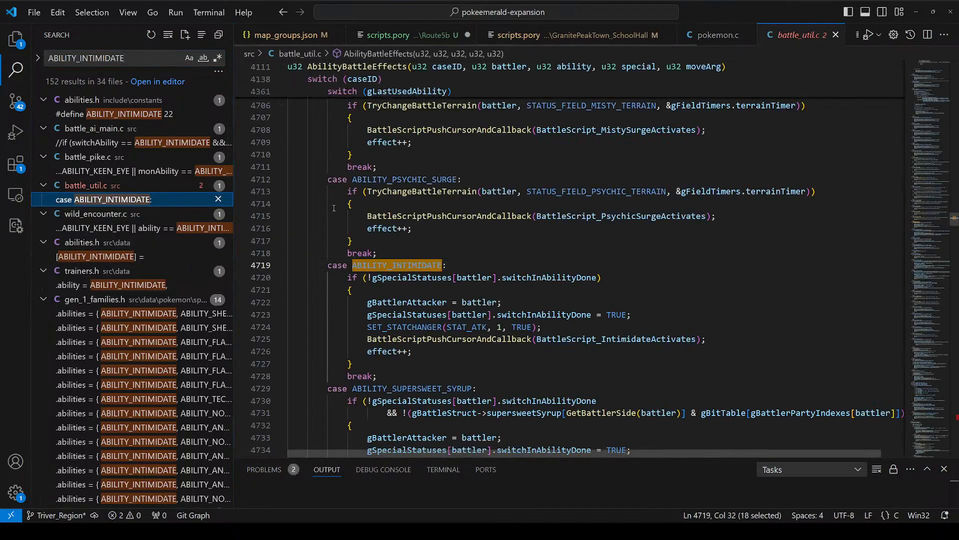
scroll(385, 213, "down", 2)
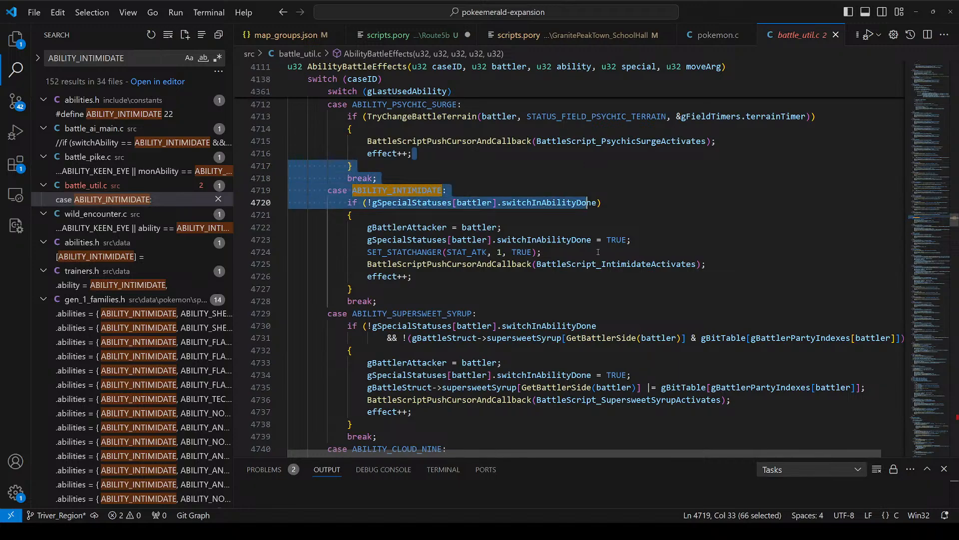
left_click(609, 287)
left_click_drag(602, 283, 289, 191)
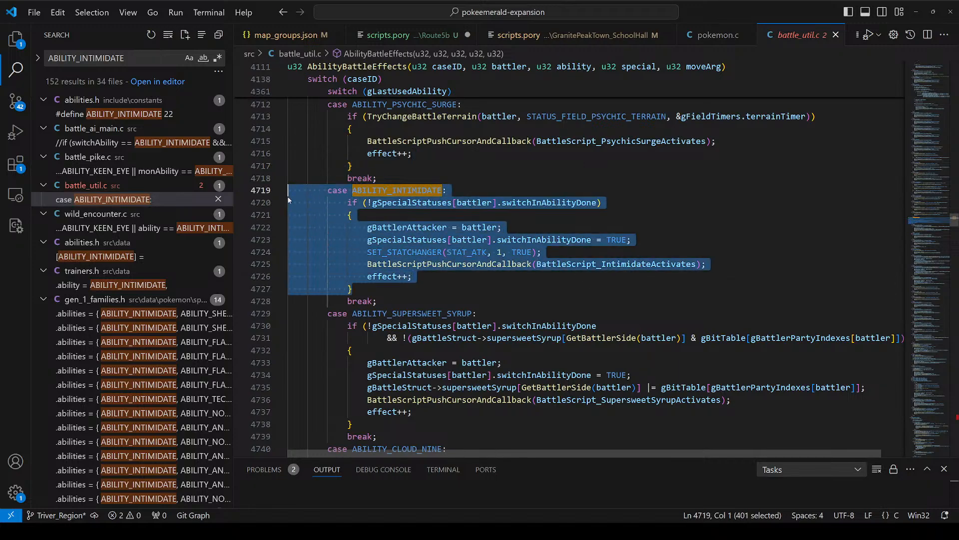
left_click_drag(354, 165, 448, 327)
left_click_drag(394, 301, 278, 167)
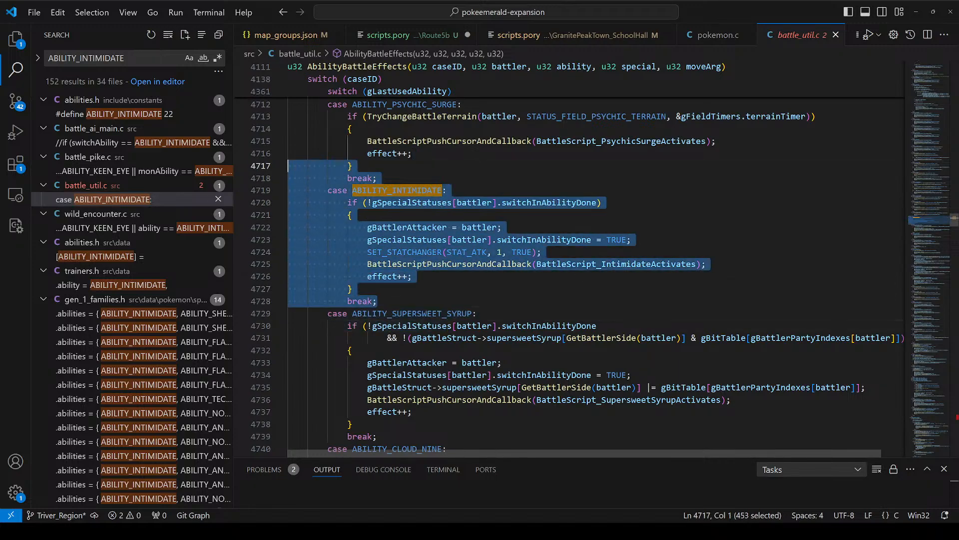
left_click(459, 190)
left_click(436, 171)
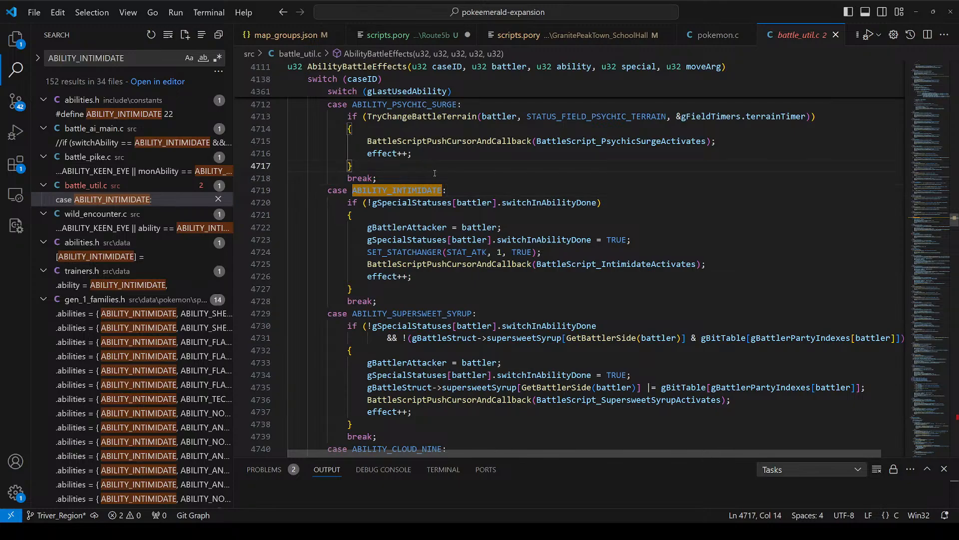
Step: Insert a case ABILITY_BONE_ZONE above the ABILITY_INTIMIDATE case and begin its body with gBattlerAttacker
key("Down")
key("ctrl+Right")
key("Return")
type("c")
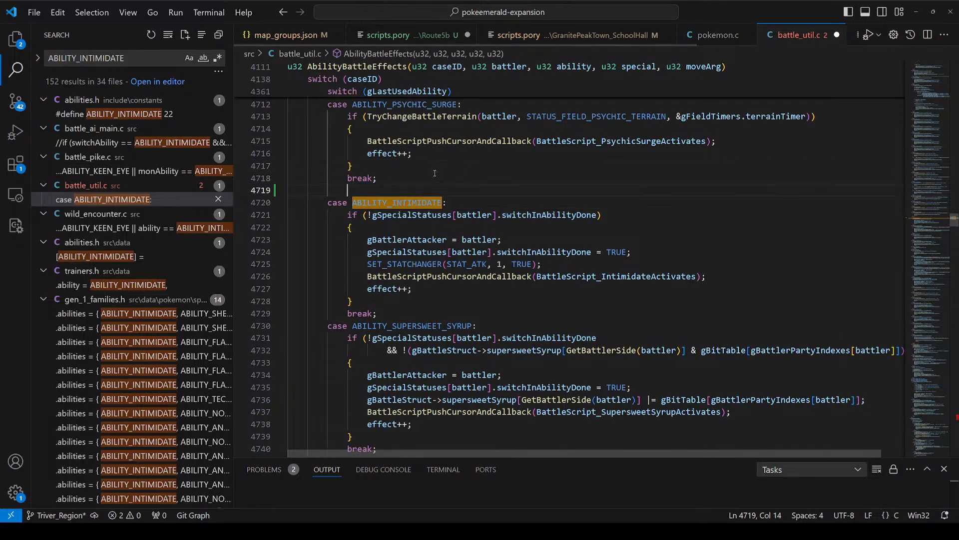
type("ase ABILI")
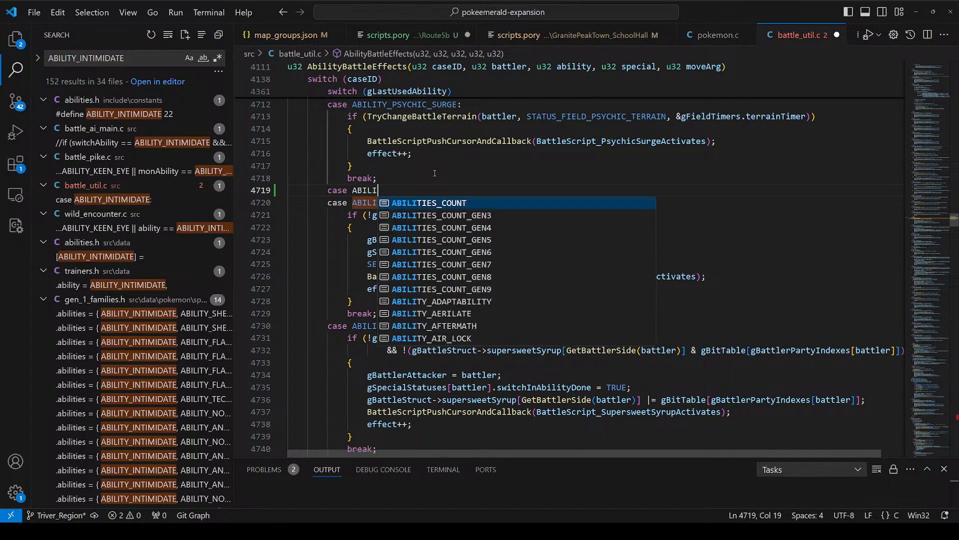
type("TY_BONE_ZONE")
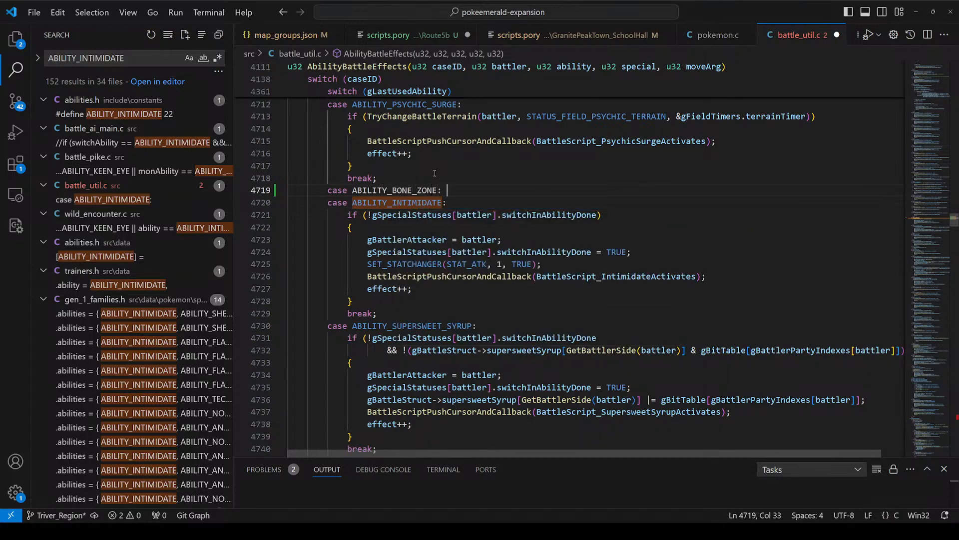
key("Return")
type("..")
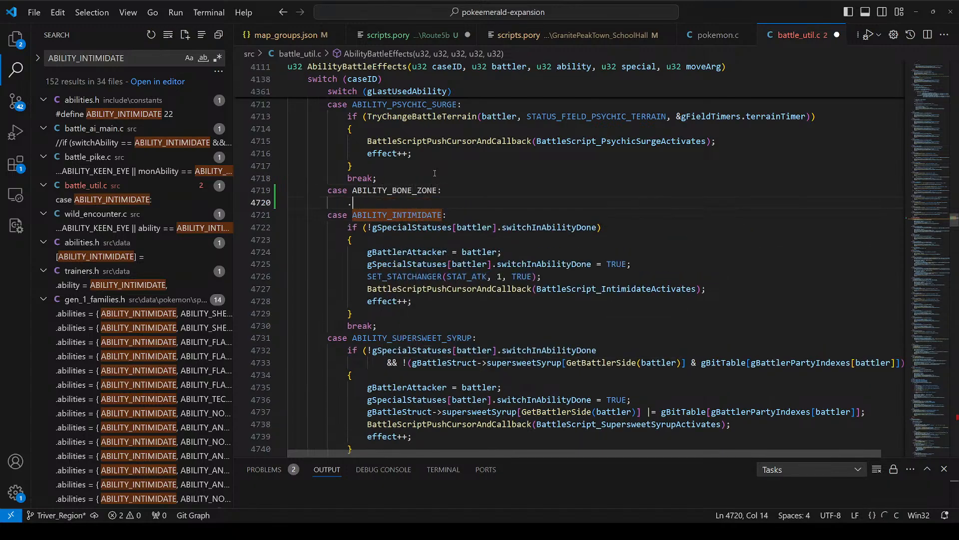
key("BackSpace")
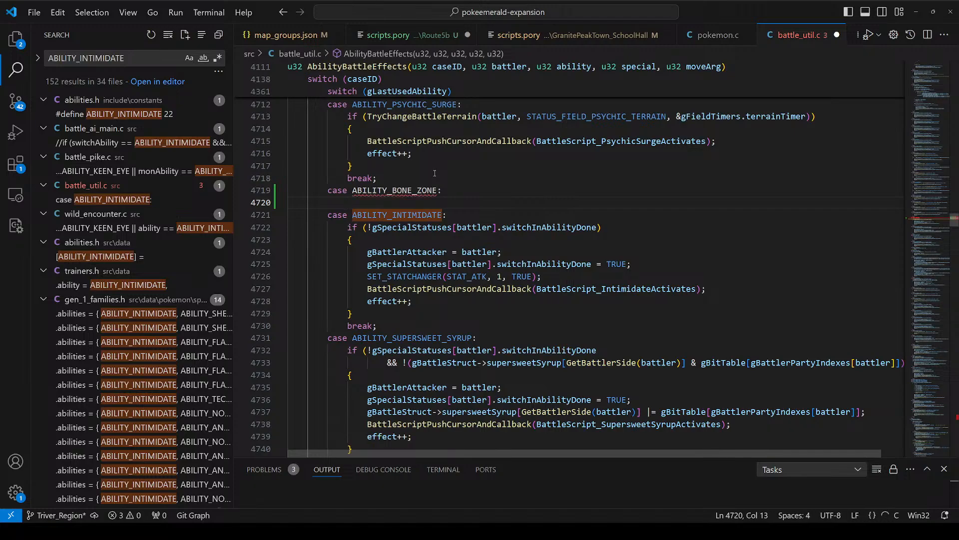
type("gBattle")
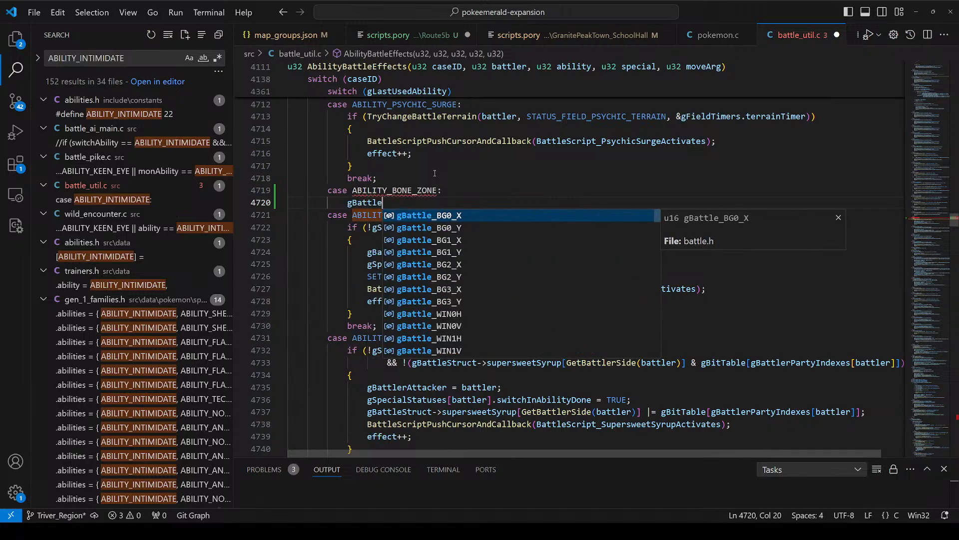
type("rAttacker")
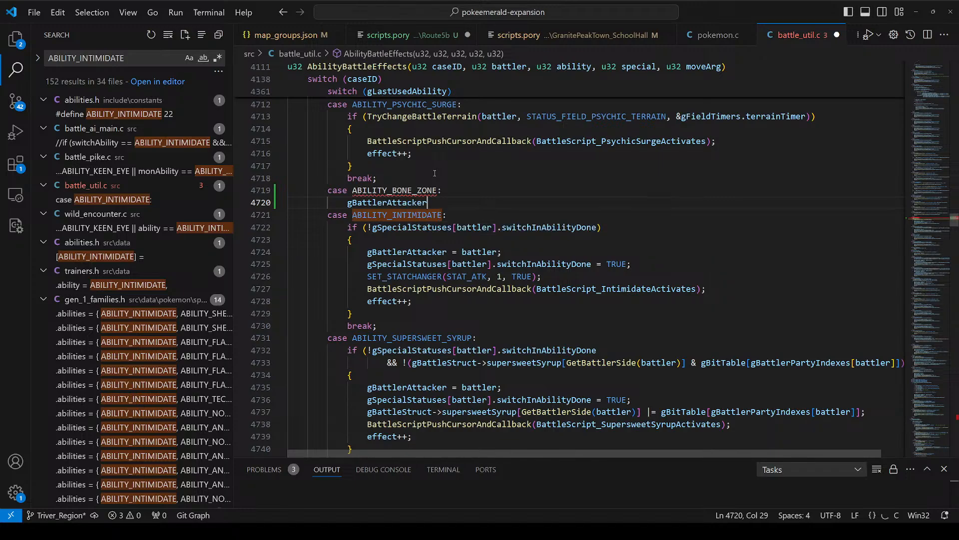
type(".")
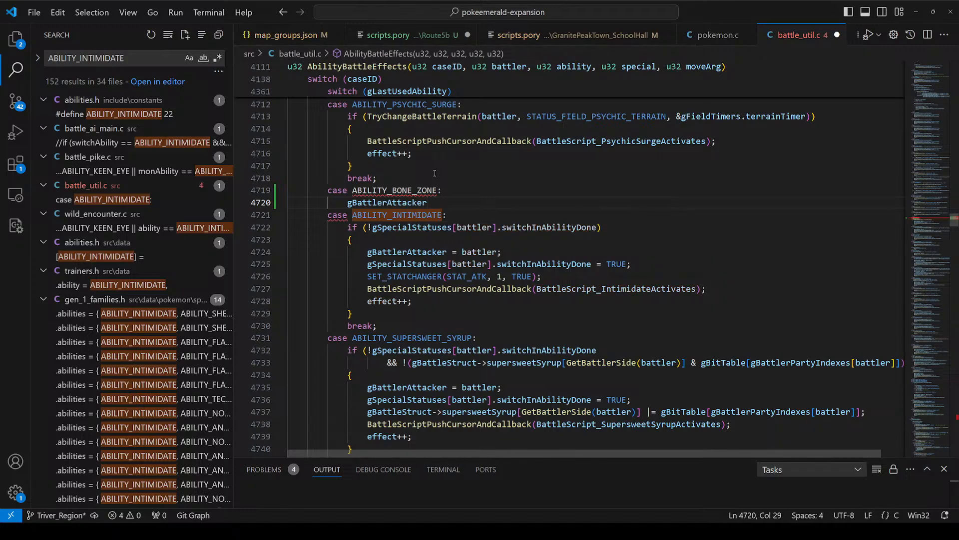
Step: Delete the draft ABILITY_BONE_ZONE case and save battle_util.c
left_click_drag(431, 202, 208, 188)
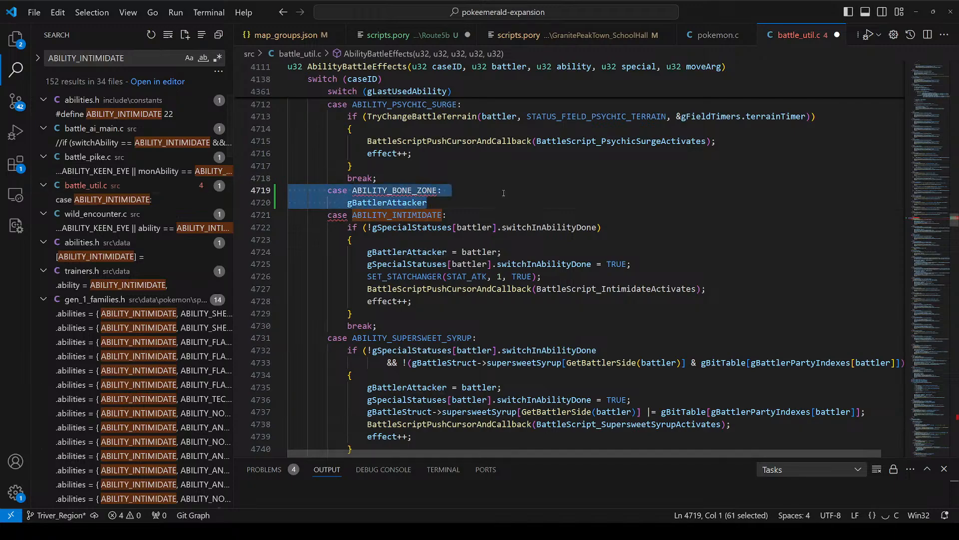
key("BackSpace")
key("BackSpace")
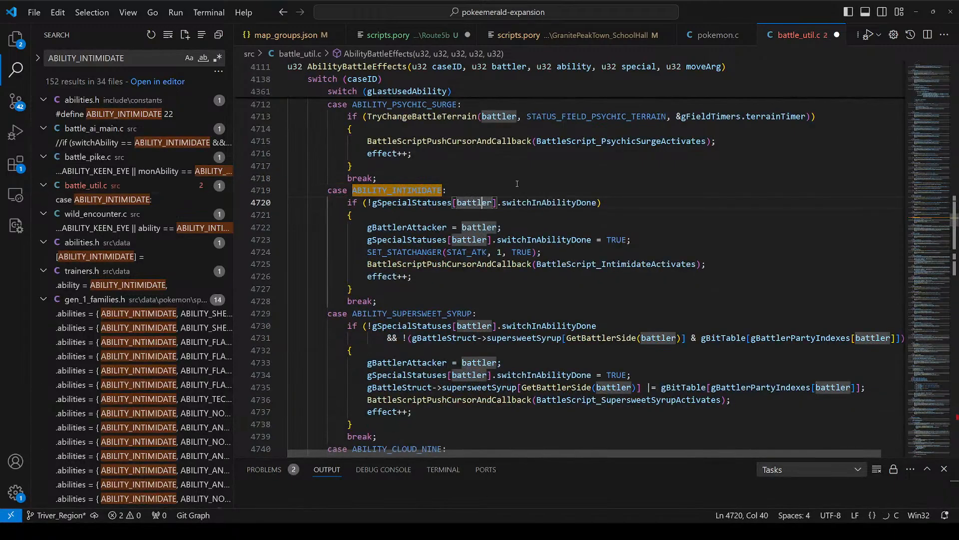
key("ctrl+s")
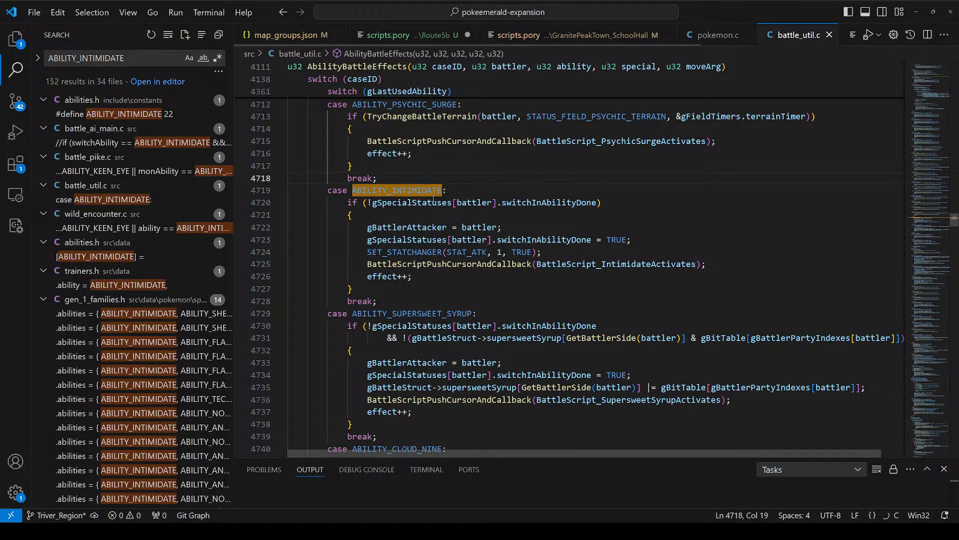
left_click_drag(499, 190, 523, 375)
left_click_drag(530, 178, 559, 424)
left_click_drag(555, 190, 592, 388)
left_click_drag(569, 165, 587, 374)
left_click_drag(540, 178, 555, 301)
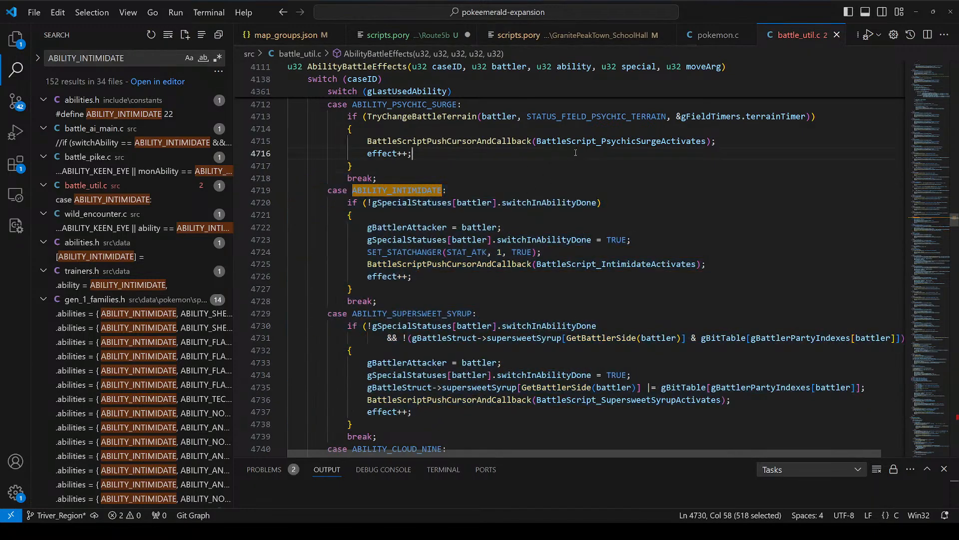
left_click_drag(574, 152, 585, 350)
Step: Return to Route5b's scripts.pory and place the cursor on the empty fourth line
right_click(560, 38)
left_click(420, 35)
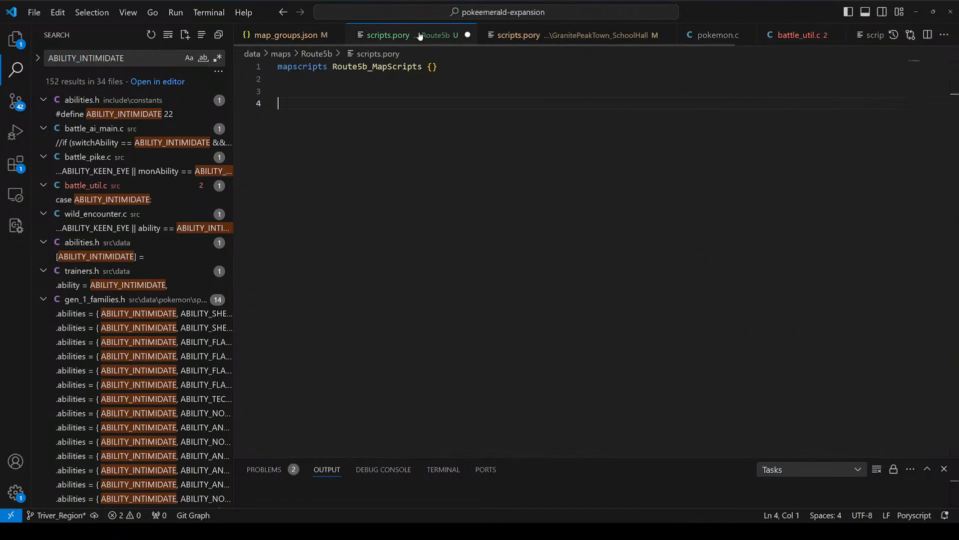
left_click(374, 94)
left_click(376, 110)
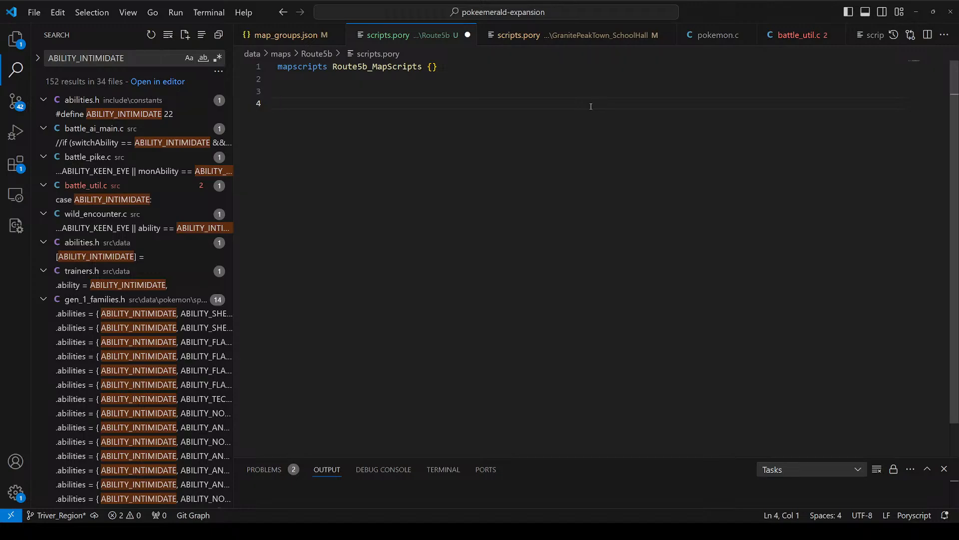
Step: Switch to Porymap and open the Route5b map from gMapGroup_Island2
key("alt+Tab")
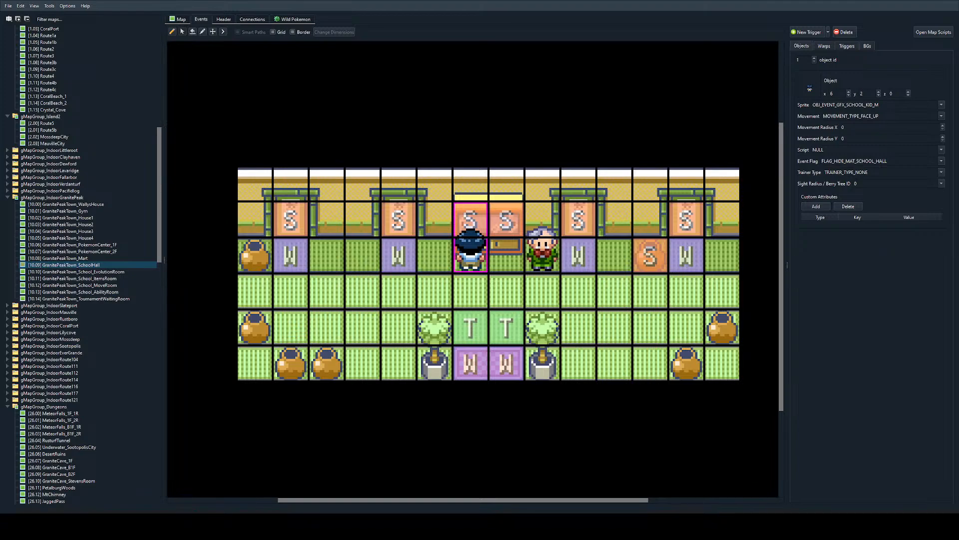
scroll(89, 156, "up", 3)
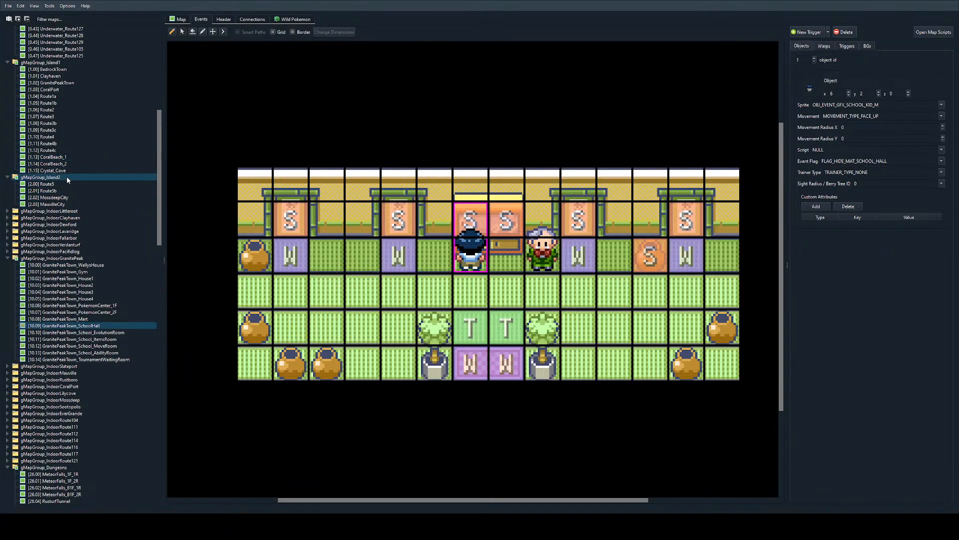
left_click(69, 183)
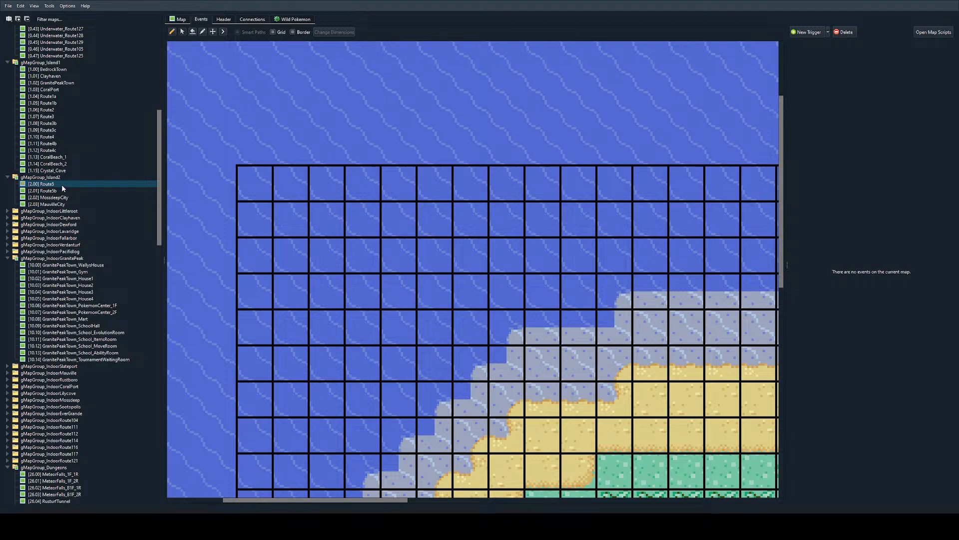
left_click(62, 191)
scroll(475, 262, "down", 1, "ctrl")
scroll(575, 355, "down", 5)
scroll(578, 357, "right", 4)
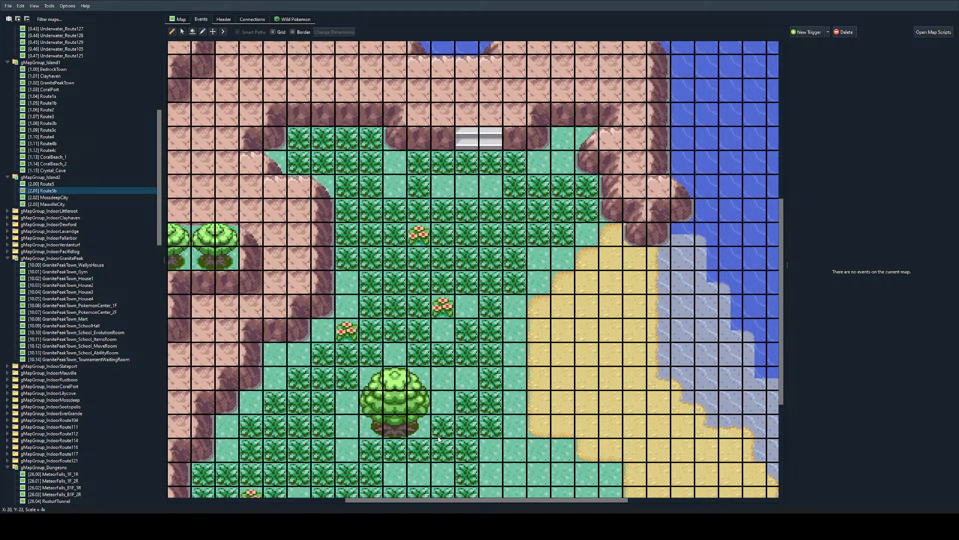
Step: Examine Route5b's metatiles, terrain and collision layer around the large tree and the beach
left_click(179, 20)
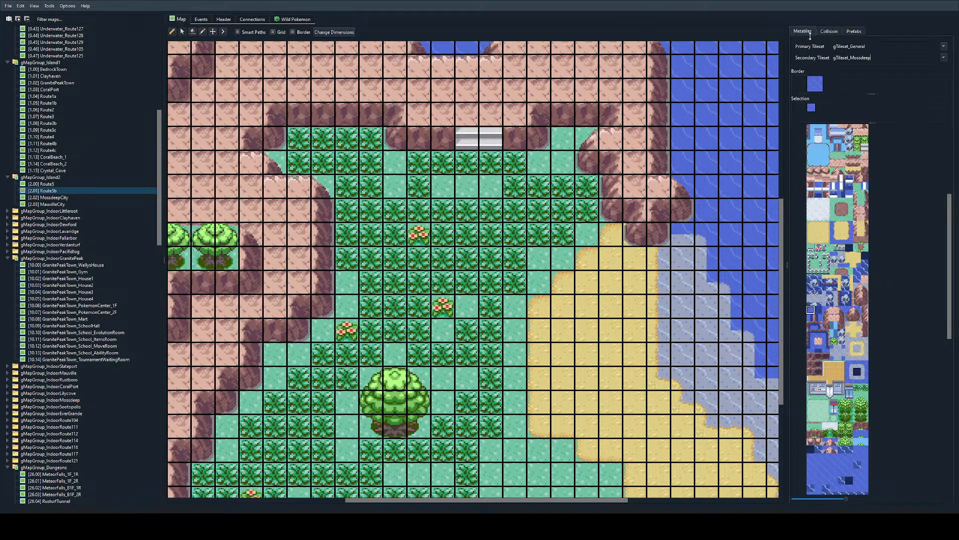
scroll(829, 310, "up", 6)
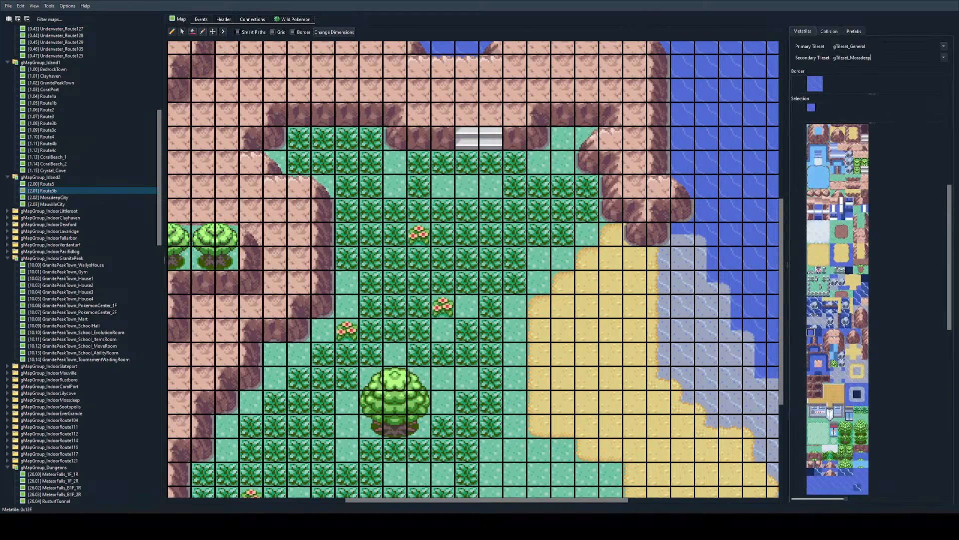
left_click(818, 226)
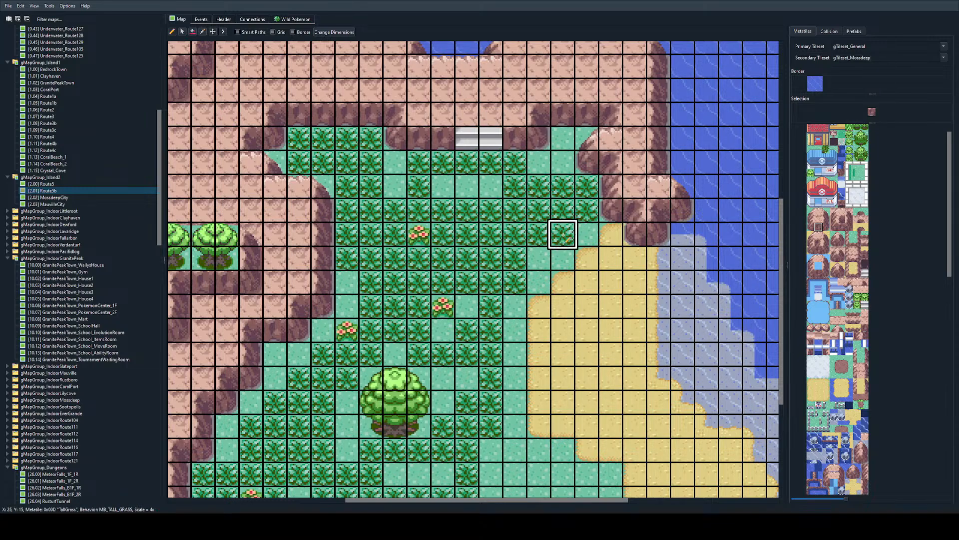
scroll(564, 230, "down", 3)
scroll(278, 124, "up", 4)
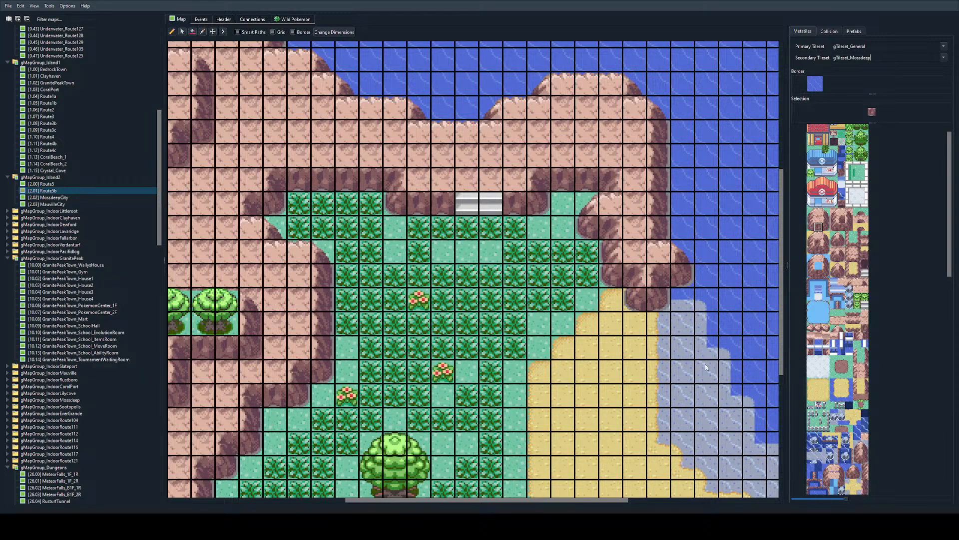
scroll(536, 330, "down", 1)
scroll(434, 342, "down", 1)
scroll(418, 345, "up", 1)
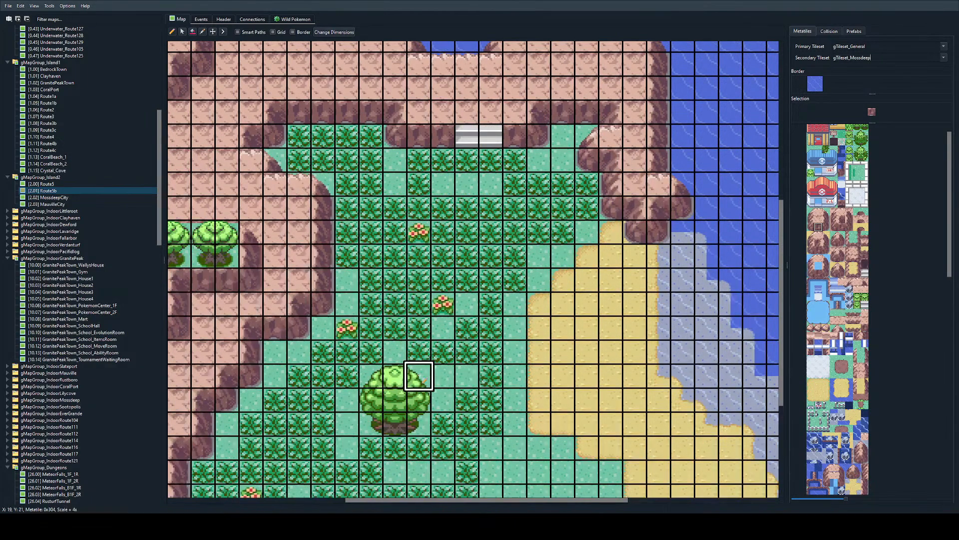
scroll(421, 345, "down", 3)
scroll(424, 280, "up", 1, "ctrl")
scroll(450, 225, "up", 2)
left_click(829, 31)
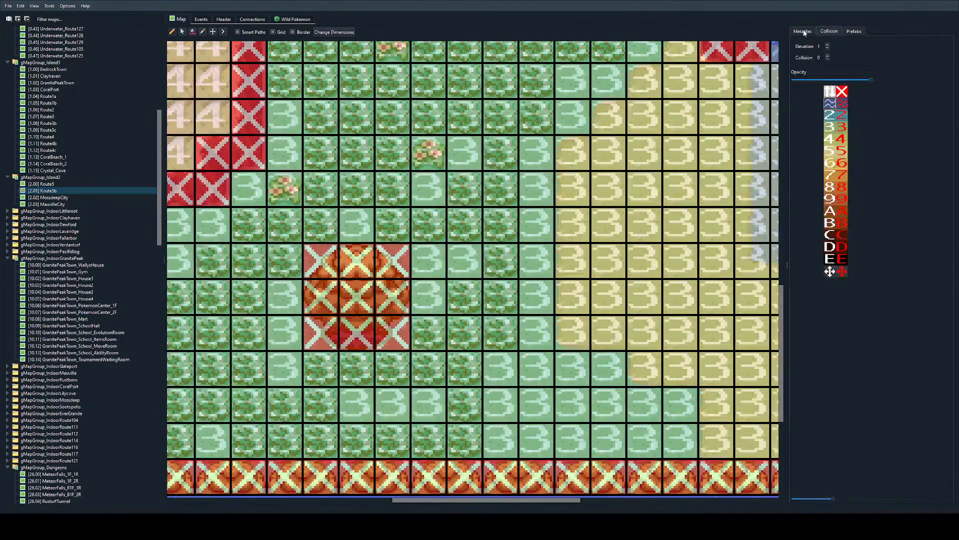
left_click(803, 31)
Step: Add a new object event to Route5b beside the large tree at x 20, y 22
left_click(201, 19)
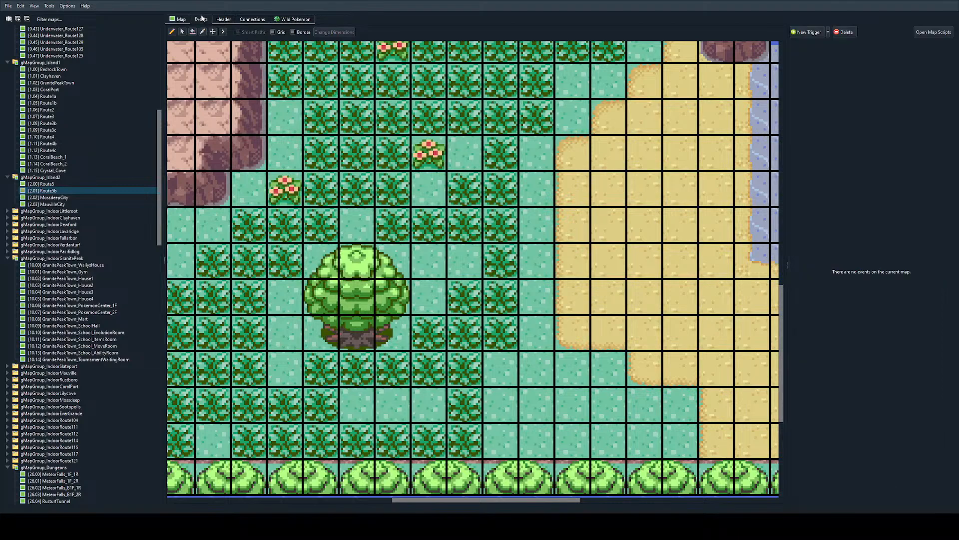
left_click(828, 34)
left_click(819, 43)
left_click_drag(466, 261, 429, 296)
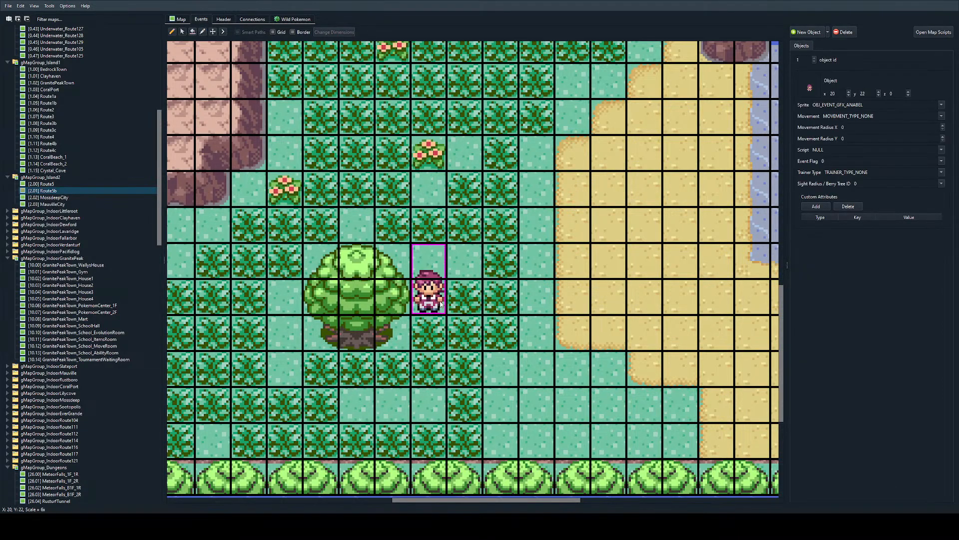
Step: Set the new object's sprite to OBJ_EVENT_GFX_BOY_2 and move it to x 20, y 20
left_click(898, 107)
double_click(898, 107)
type("boy")
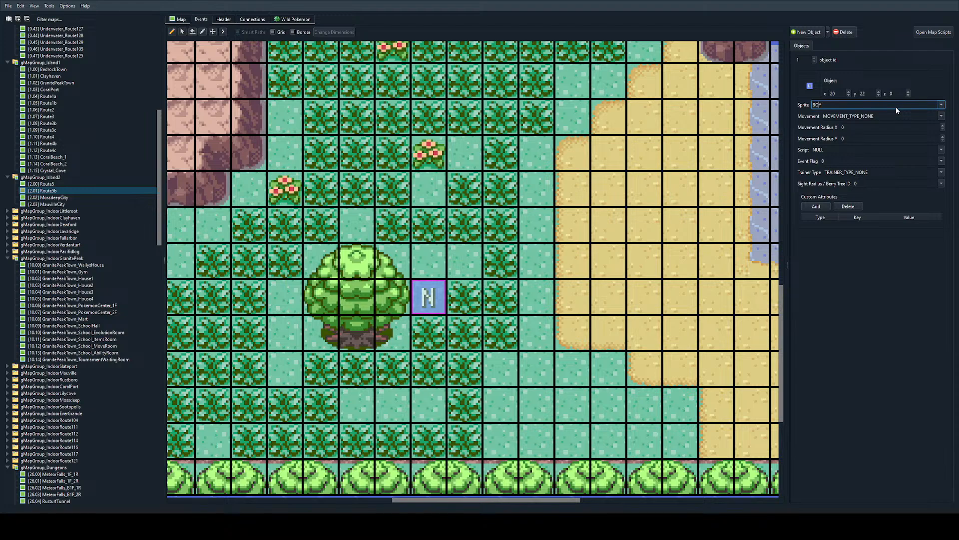
key("Down")
key("Down")
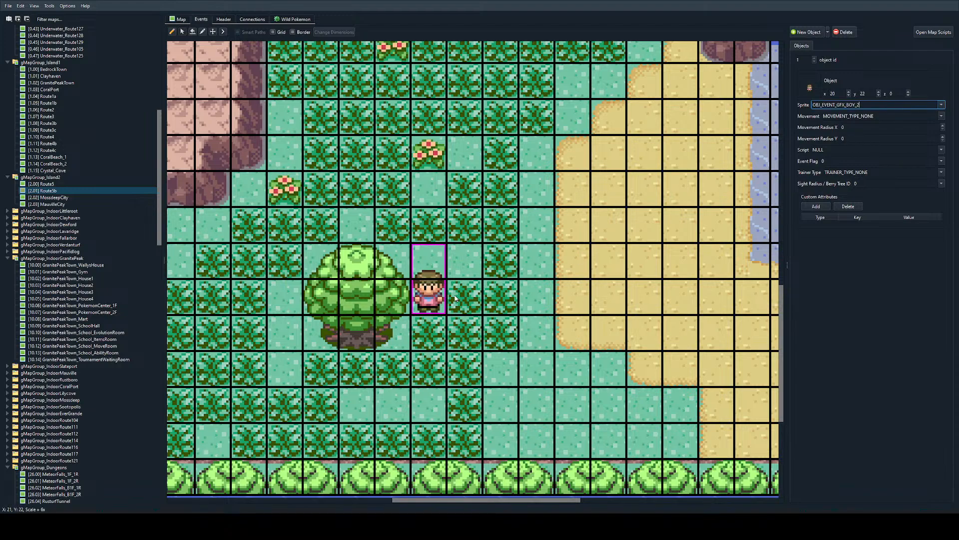
left_click_drag(438, 293, 432, 229)
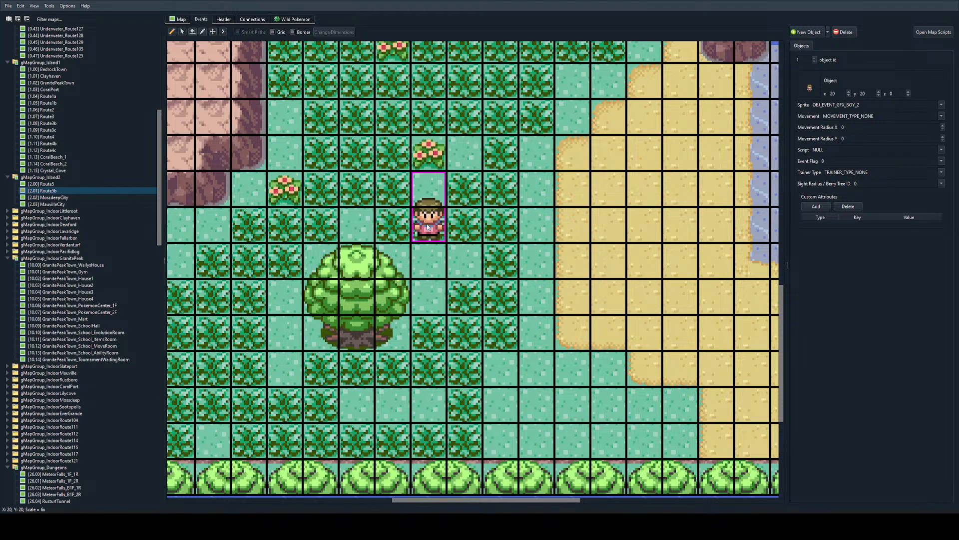
Step: Set the boy object's movement to MOVEMENT_TYPE_WALK_SEQUENCE_DOWN_RIGHT_UP_LEFT and move it to x 16, y 20
mouse_move(428, 228)
left_mouse_down()
mouse_move(393, 227)
mouse_move(428, 228)
left_mouse_up()
left_click(883, 105)
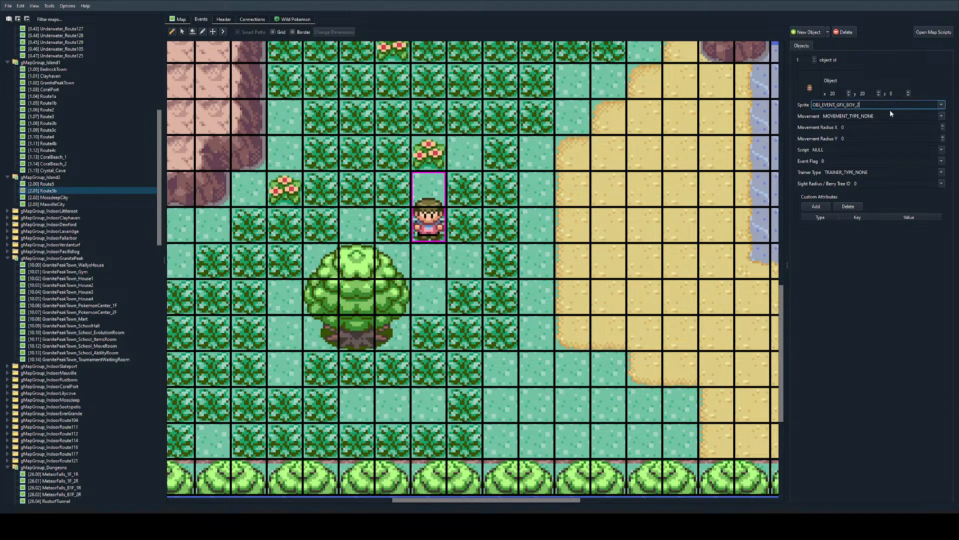
left_click(893, 116)
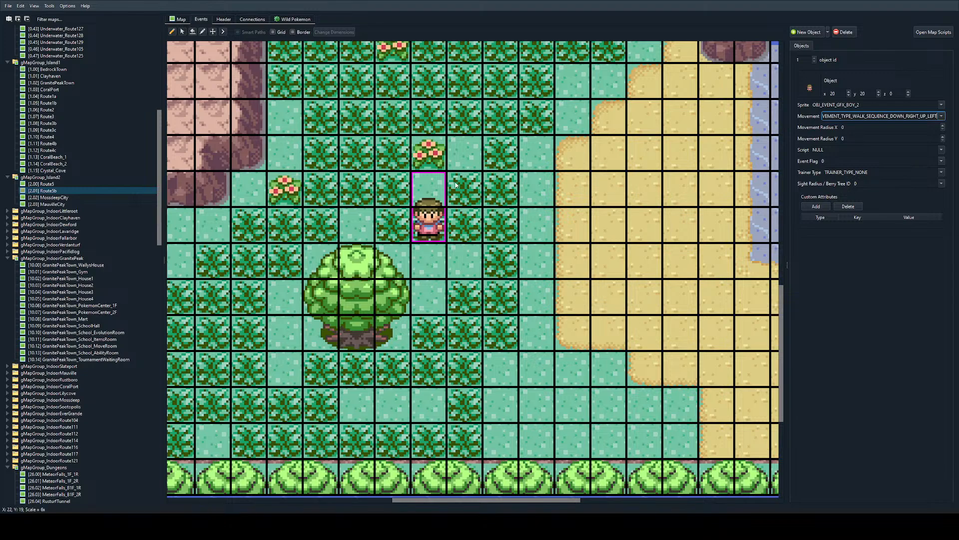
left_click_drag(419, 240, 285, 225)
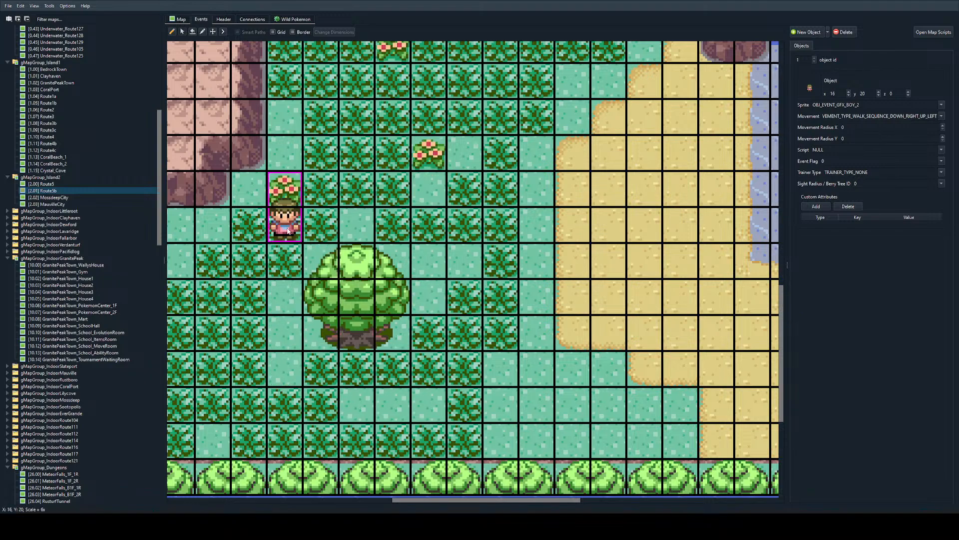
Step: Set the boy object's movement radius to 4 in both X and Y
left_click(872, 128)
type("4")
left_click(867, 140)
left_click(803, 315)
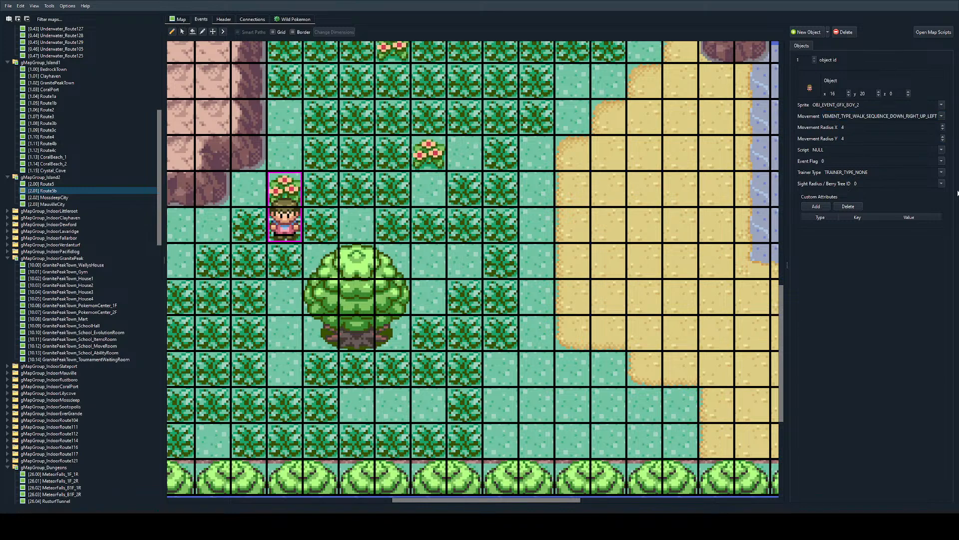
Step: Make the boy object a TRAINER_TYPE_NORMAL trainer with a sight radius of 1
left_click(883, 186)
double_click(876, 185)
type("1")
left_click(919, 194)
Step: Set the boy object's movement radius X to 5 and adjust its position beside the large tree
mouse_move(292, 224)
left_mouse_down()
mouse_move(292, 367)
mouse_move(290, 219)
mouse_move(283, 381)
mouse_move(292, 228)
mouse_move(287, 365)
mouse_move(430, 365)
mouse_move(429, 220)
mouse_move(286, 220)
mouse_move(291, 373)
mouse_move(429, 370)
mouse_move(286, 224)
left_mouse_up()
left_click(854, 127)
type("5")
key("Tab")
type("5")
left_click_drag(277, 207, 277, 244)
left_click_drag(286, 223, 300, 260)
Step: Switch to Visual Studio Code and start a script block named Route5b_TrianerBattle_Bumbleboozer in Route5b's scripts.pory
key("alt+Tab")
type("script ")
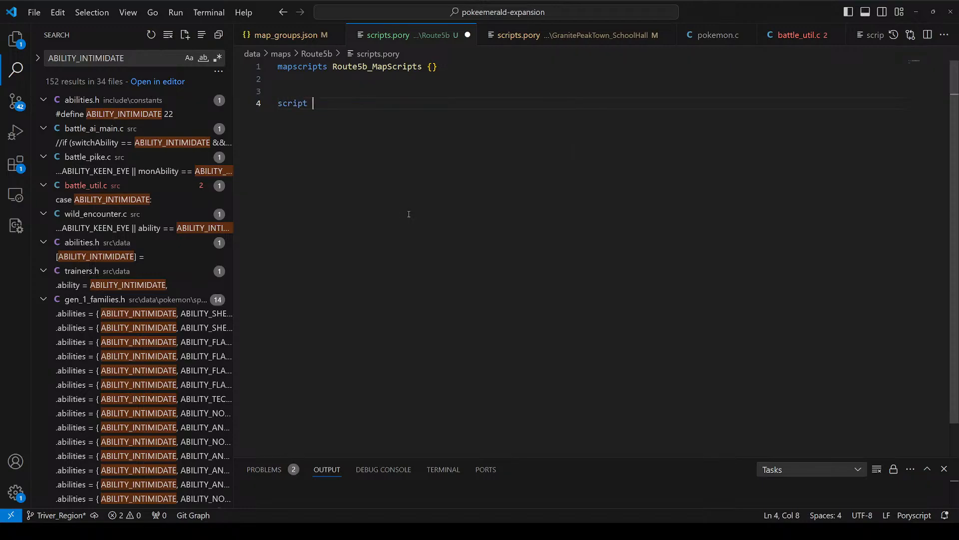
type("Route5b_")
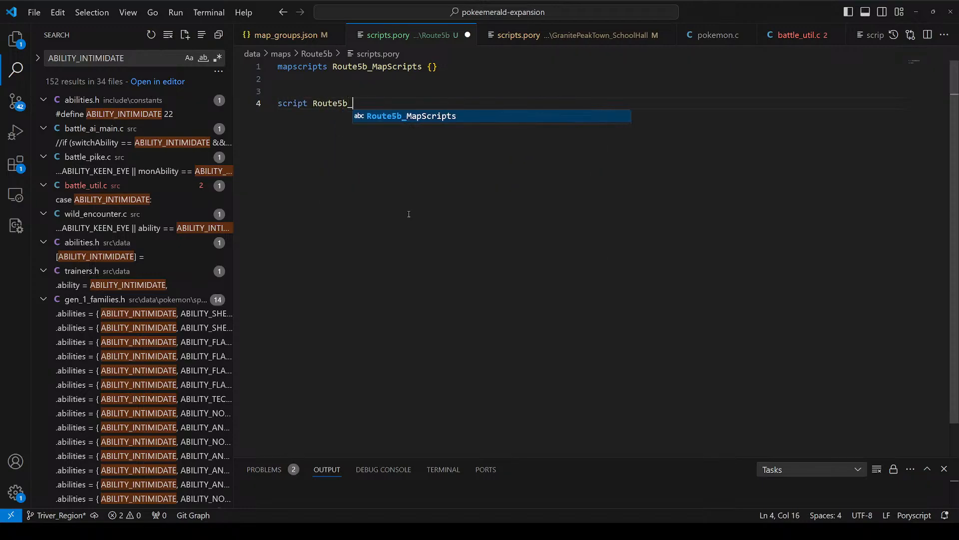
type("Train")
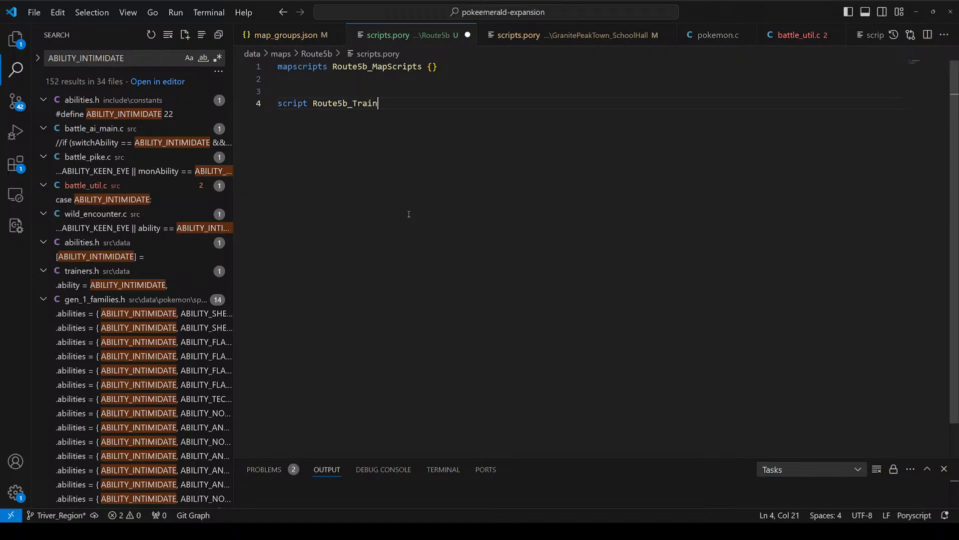
type("er")
key("BackSpace")
key("BackSpace")
key("BackSpace")
key("BackSpace")
key("BackSpace")
key("BackSpace")
key("BackSpace")
type("TrianerBattle_Bumblebooz")
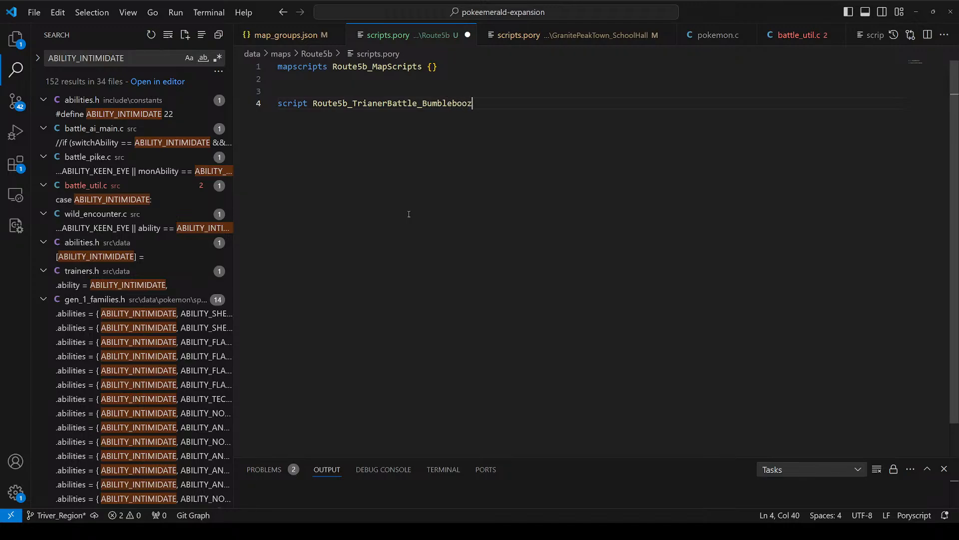
type("er {")
key("Return")
Step: Add a trainerbattle_single call to the script with TRAINER_BUMBLE as its first argument
type("l")
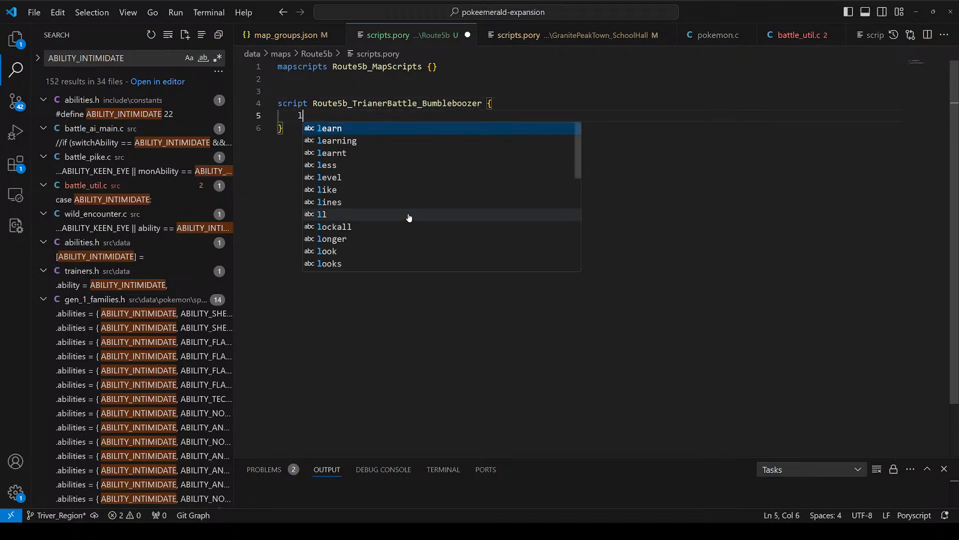
key("BackSpace")
type("trainerbattle_single")
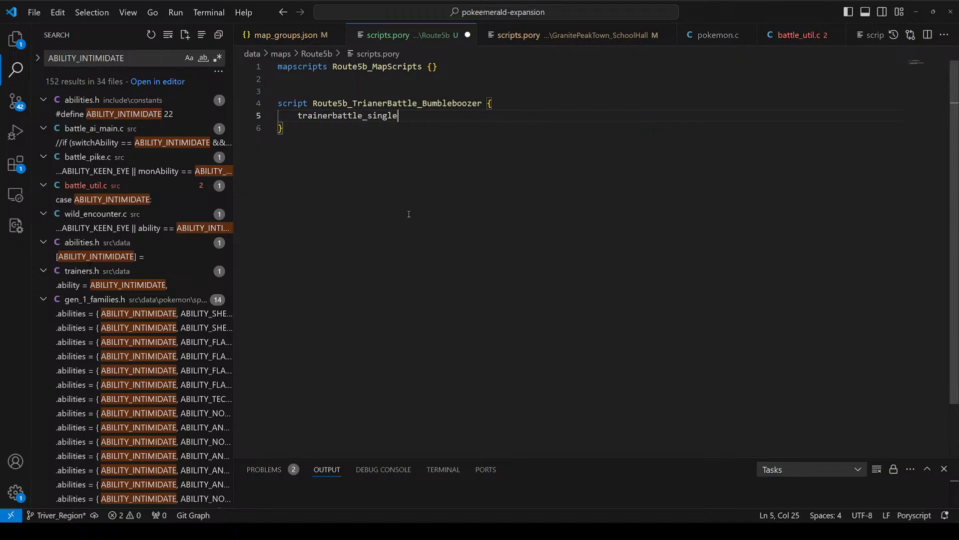
type("(TRAINER")
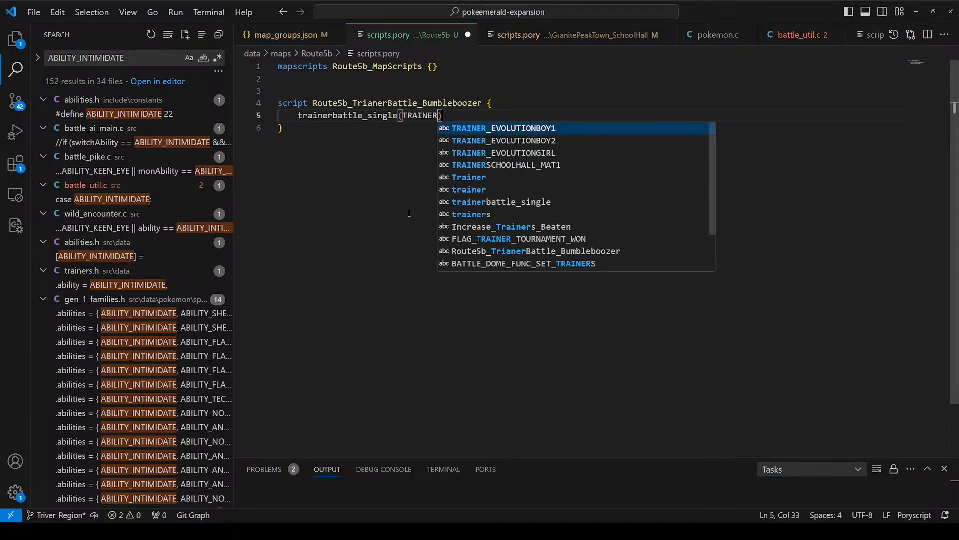
type("_")
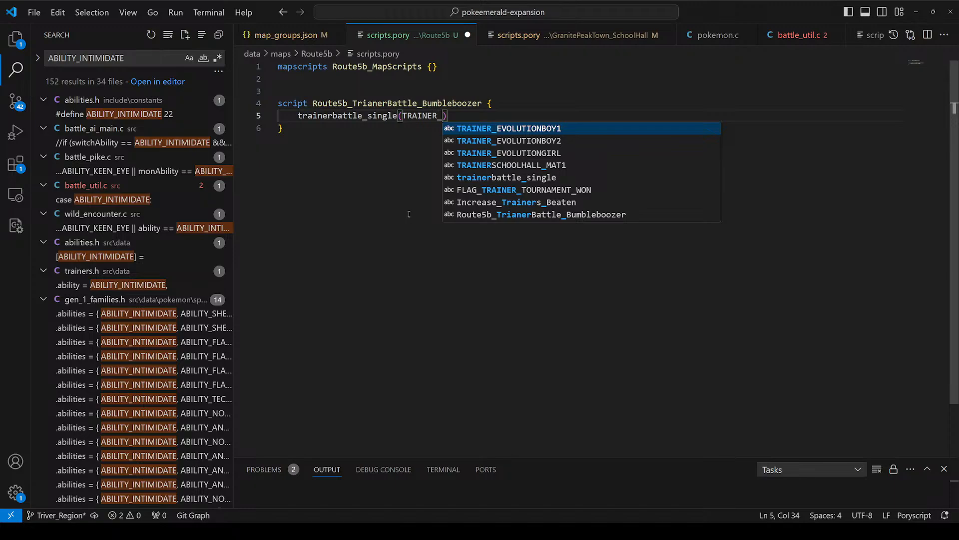
type("BUMBLE,")
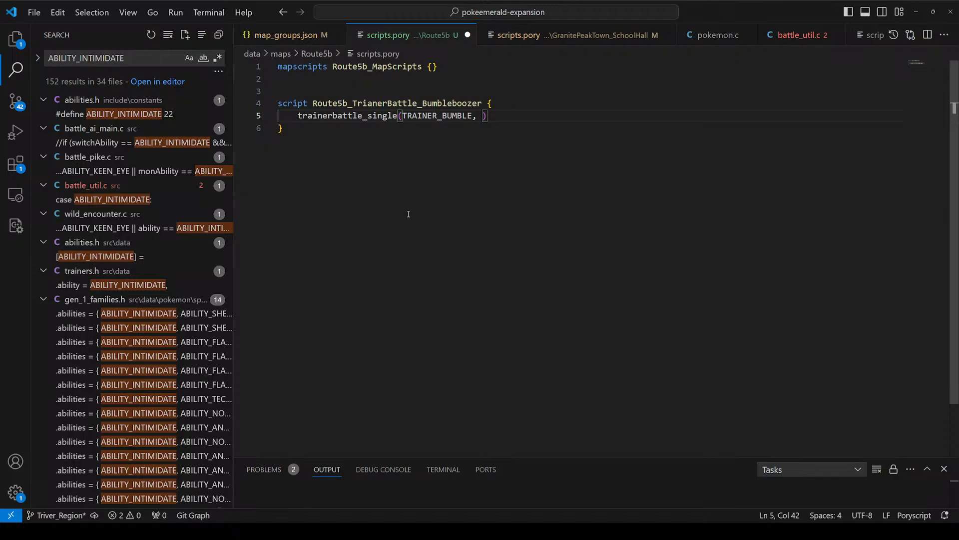
Step: Add BumbleBoozer_Intro and BumbleBoozer_Outro as the battle call's intro and defeat text arguments
type("Route5")
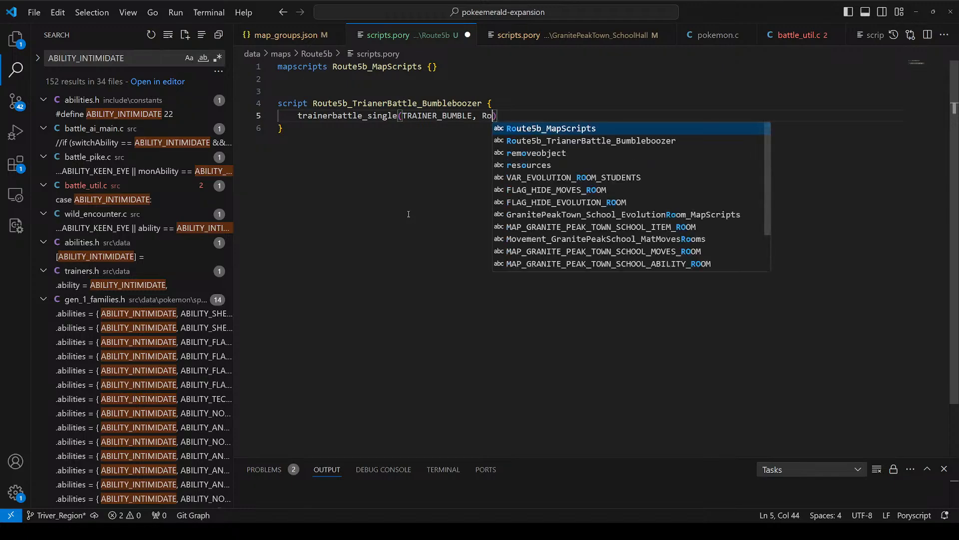
key("BackSpace")
key("BackSpace")
key("BackSpace")
key("BackSpace")
key("BackSpace")
key("BackSpace")
type("Bul")
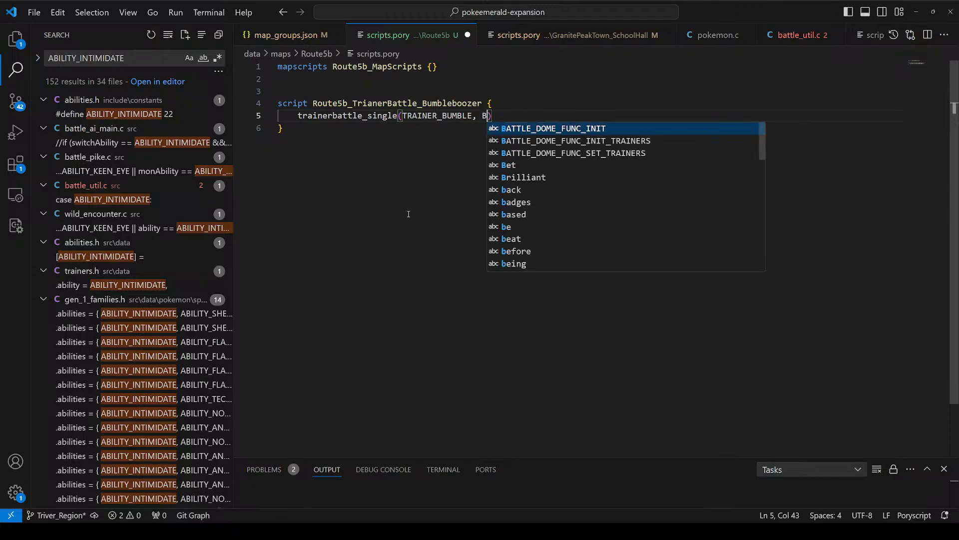
key("BackSpace")
type("mbleBoozer_")
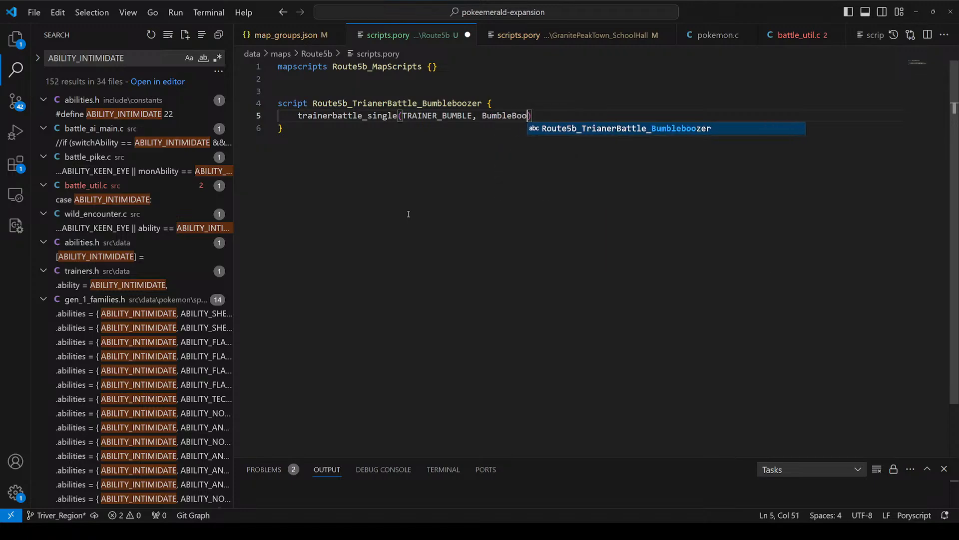
type("Intro, Bumbl")
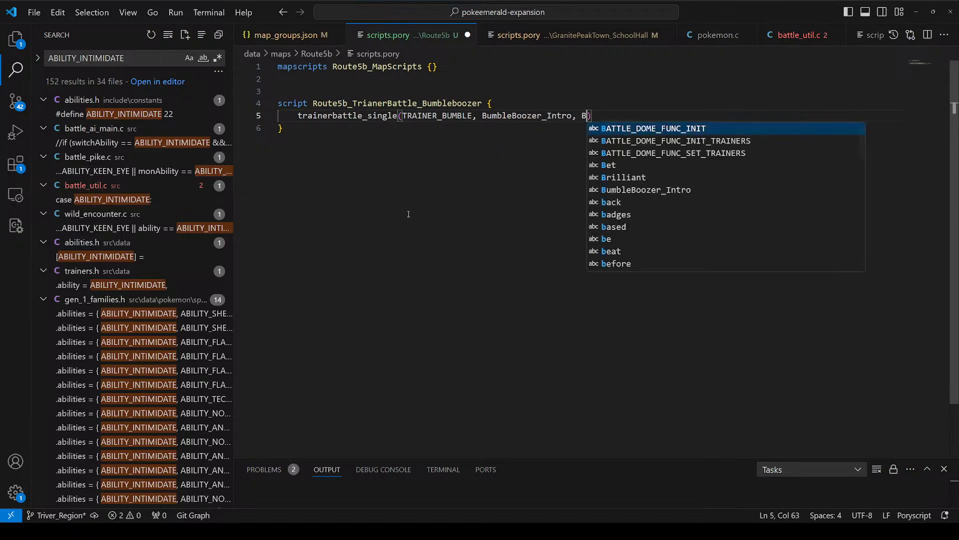
type("eBoozer_Outr")
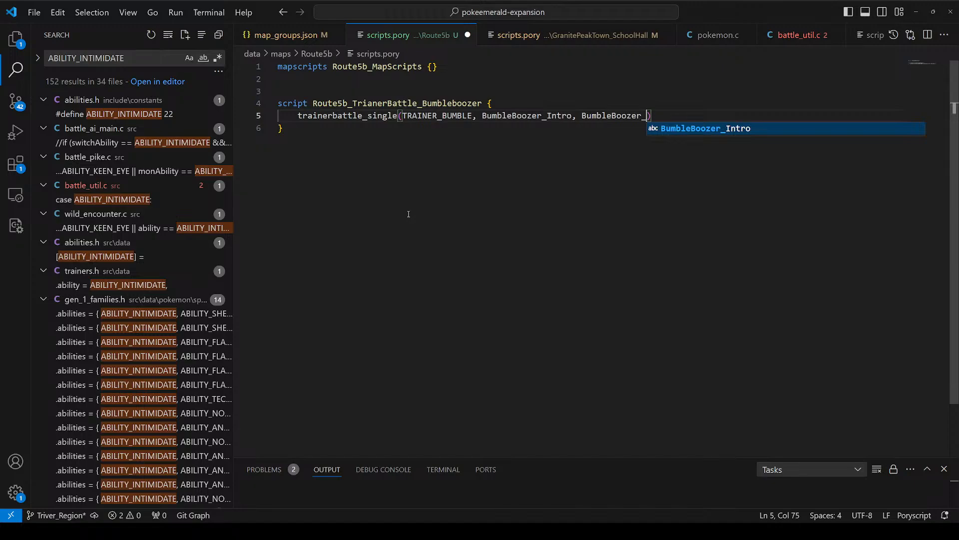
type("o, ")
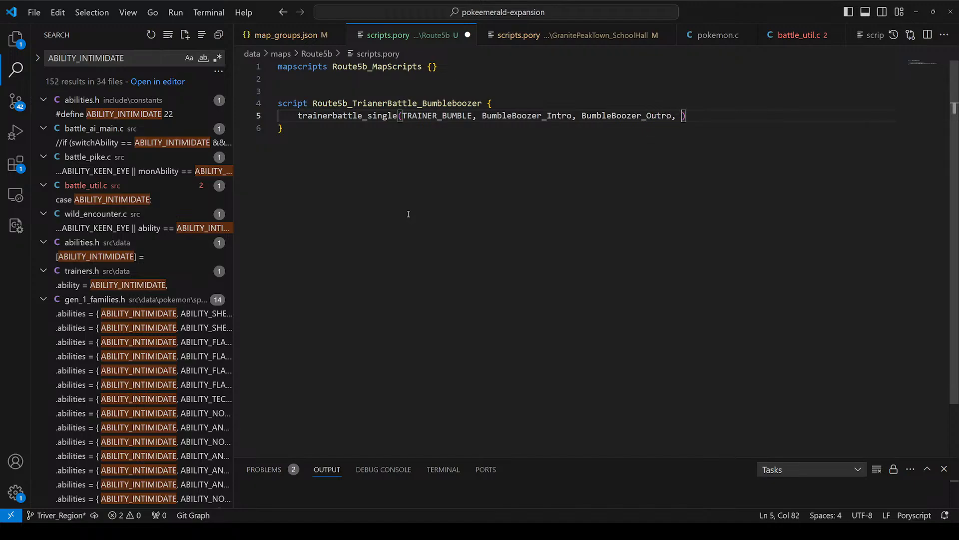
type("Byu")
Step: Add Bumbleboozer_Postscript as the last argument of the trainerbattle_single call
key("BackSpace")
key("BackSpace")
type("umblebo")
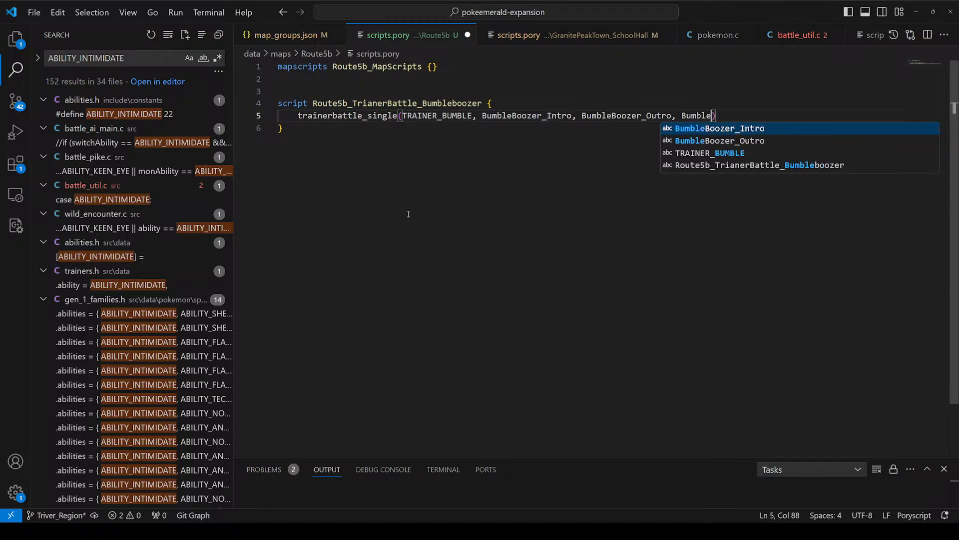
type("ozer_")
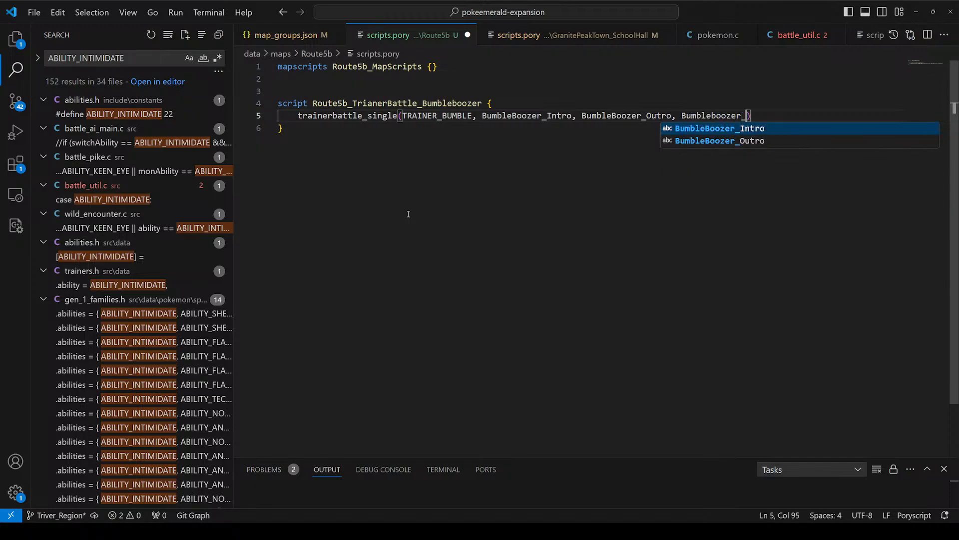
type("Postscript")
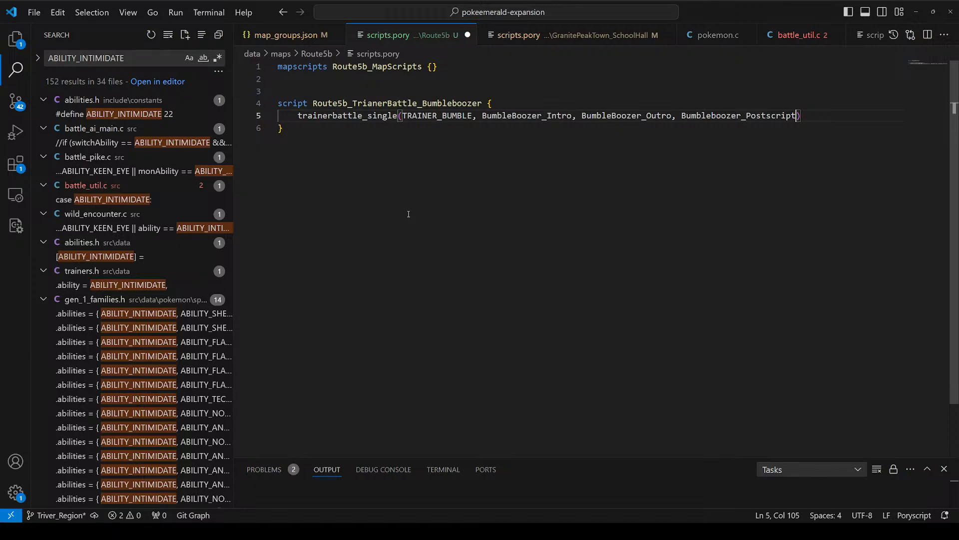
key("End")
Step: Add a msgbox call below the battle call with BumbleBoozer_PostBattle as its text
key("Return")
type("msgbox(")
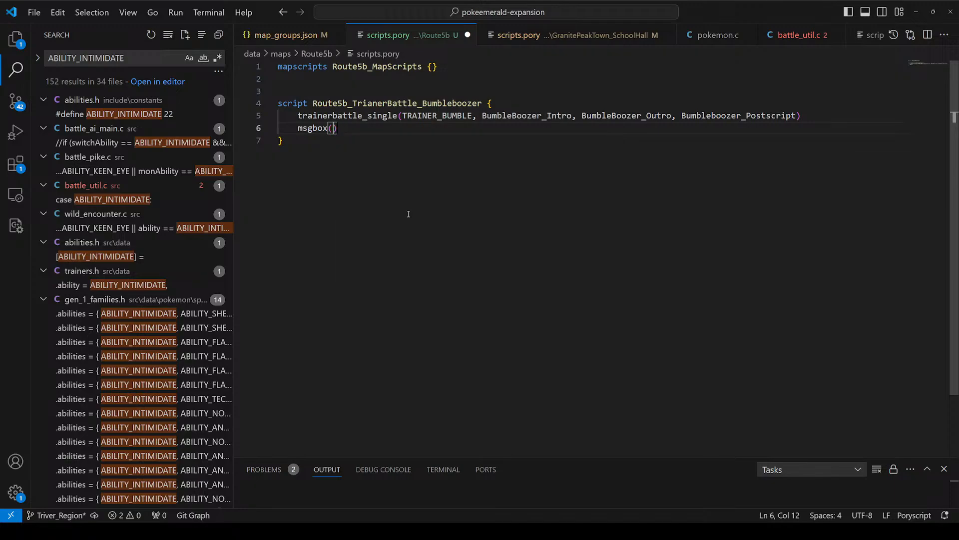
key("End")
key("Return")
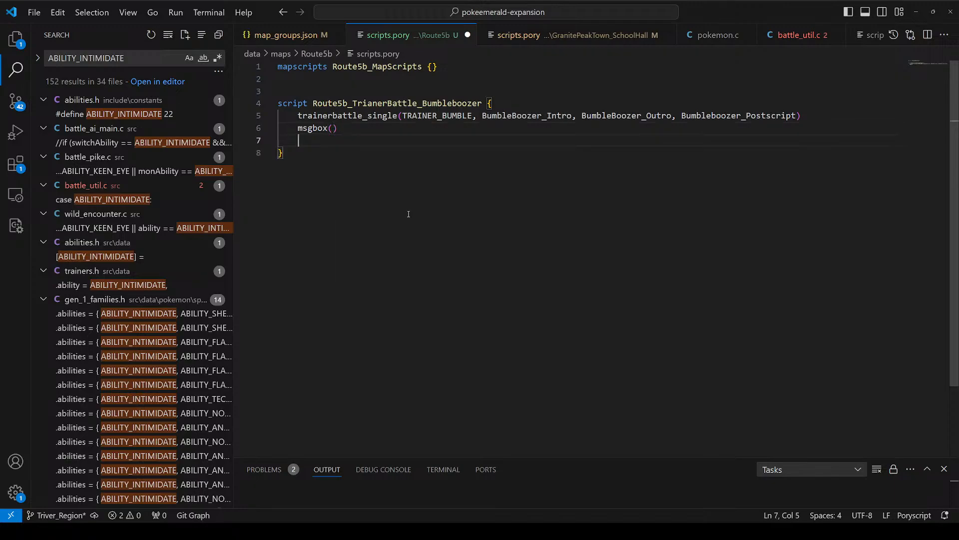
type("e")
key("BackSpace")
key("BackSpace")
key("BackSpace")
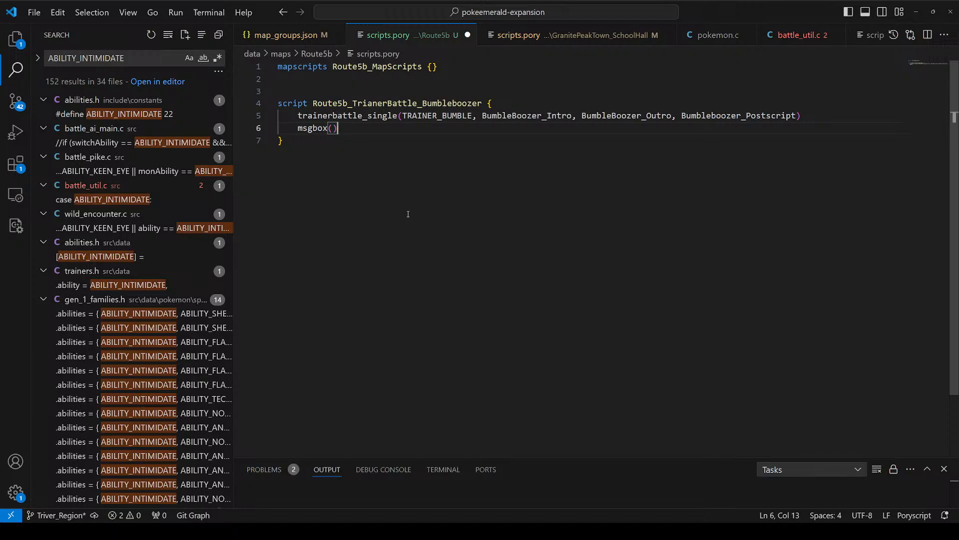
type("Bumble")
type("boozer")
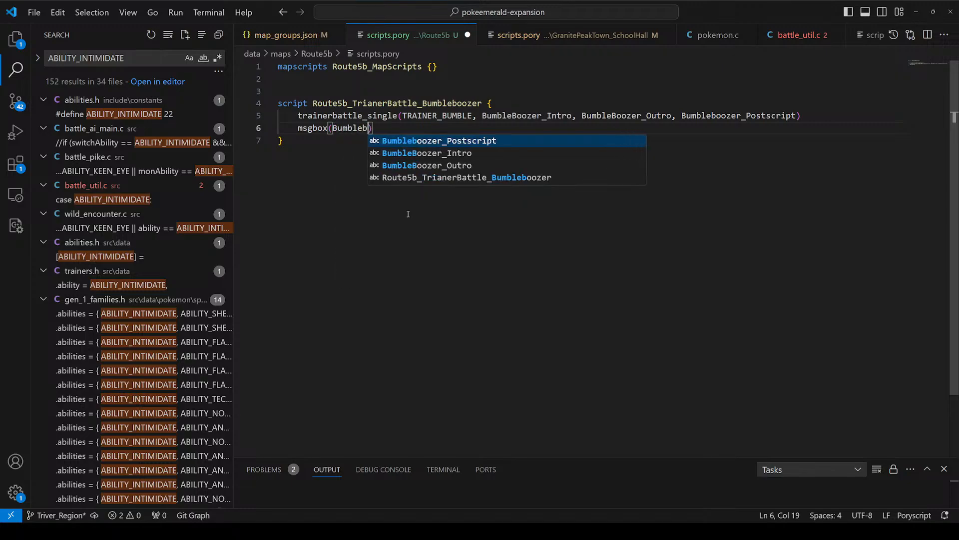
key("BackSpace")
key("BackSpace")
key("BackSpace")
key("BackSpace")
key("BackSpace")
key("BackSpace")
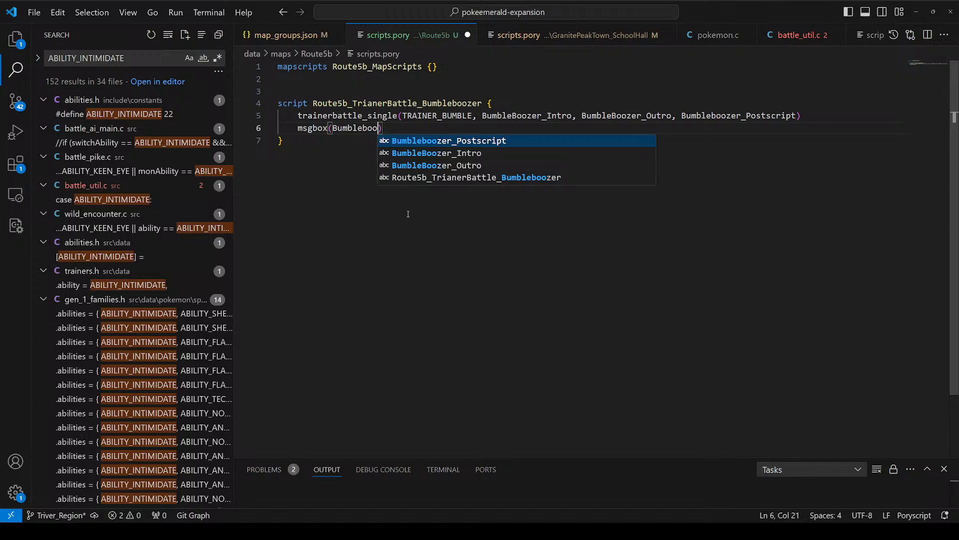
type("Boozer_")
type("PostBattle,")
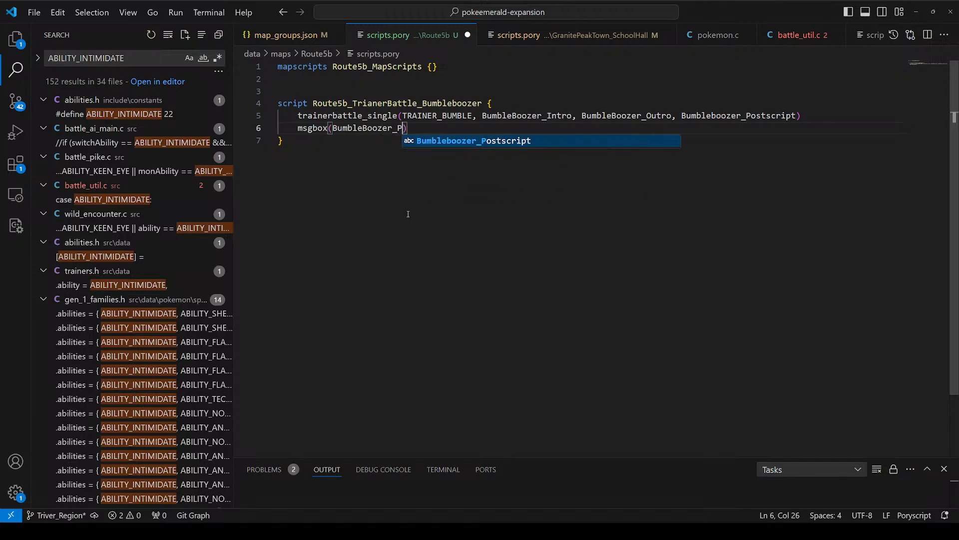
type(" MSGB")
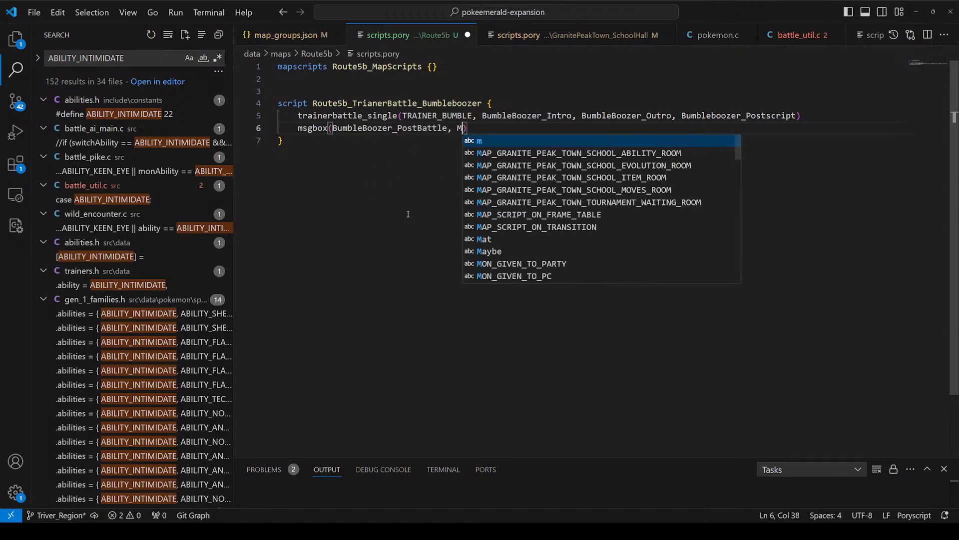
Step: Give the msgbox call the type MSGBOX_DEFAULT and finish the script with an end command
key("Tab")
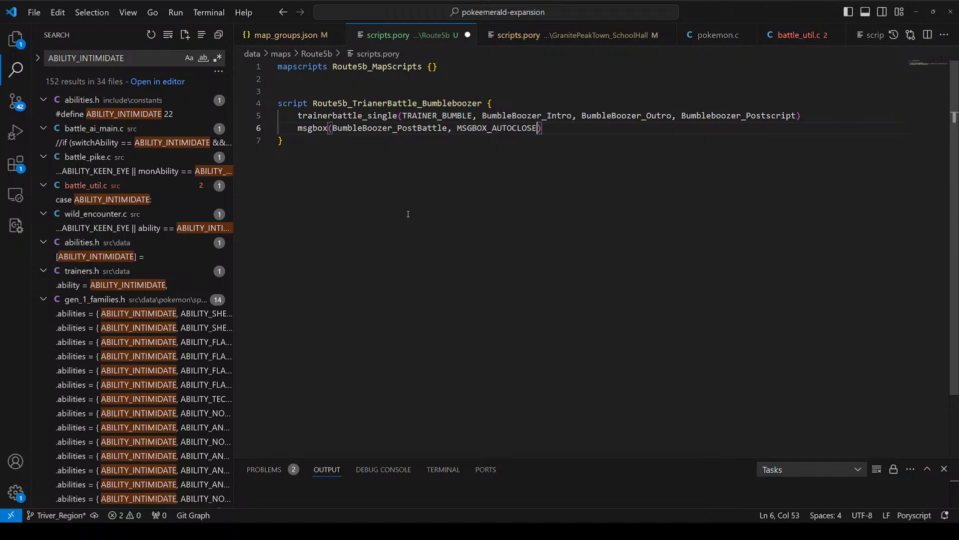
key("BackSpace")
key("BackSpace")
key("BackSpace")
key("BackSpace")
key("BackSpace")
key("BackSpace")
key("BackSpace")
key("BackSpace")
key("BackSpace")
type("DEfAU")
key("BackSpace")
key("BackSpace")
key("BackSpace")
type("FAULT")
key("Return")
type("end")
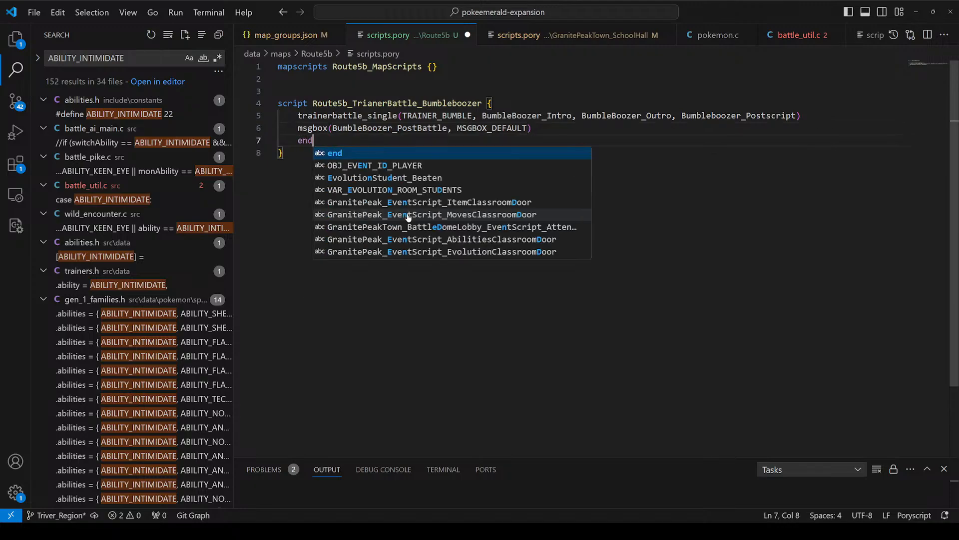
key("Escape")
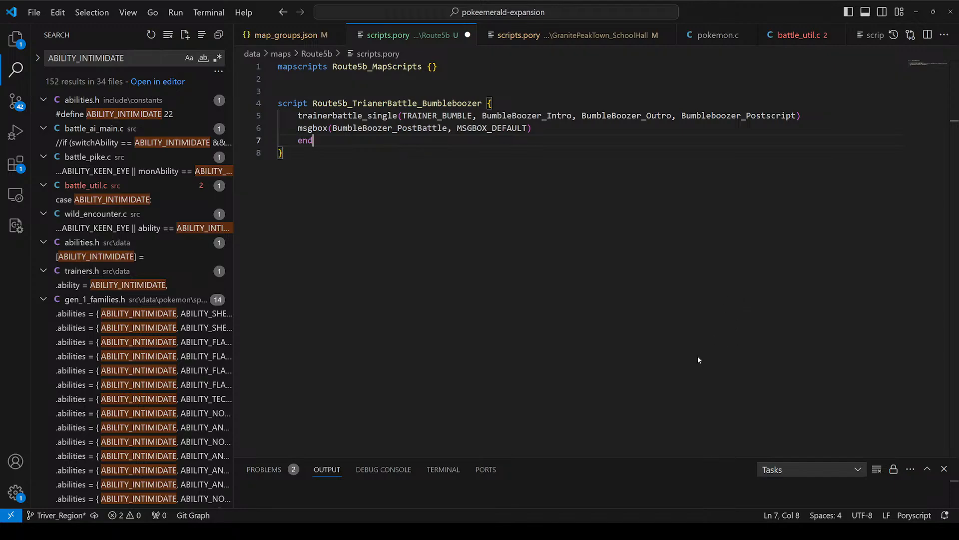
Step: Add a //text comment below the Bumbleboozer script to head the text section
left_click(455, 264)
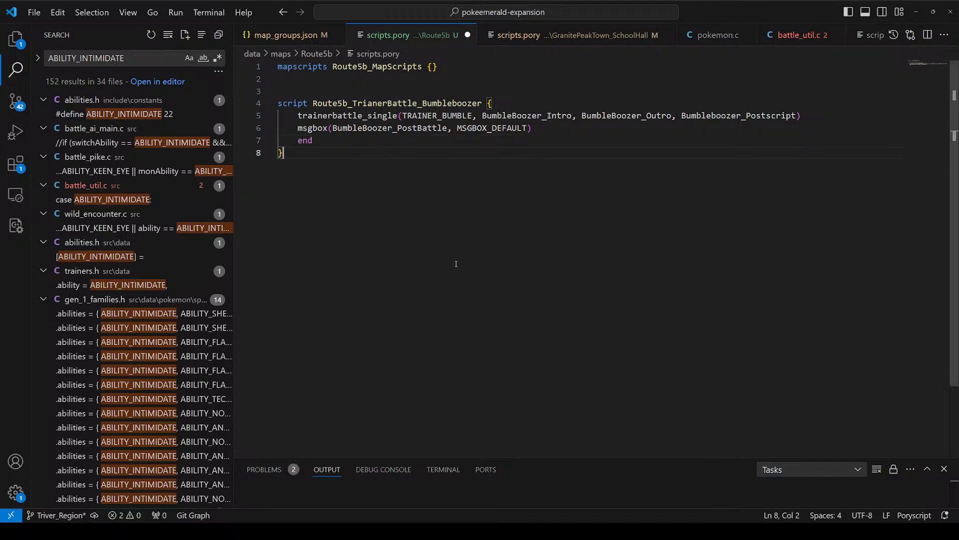
key("Return")
key("Return")
type("//text")
key("Return")
key("Return")
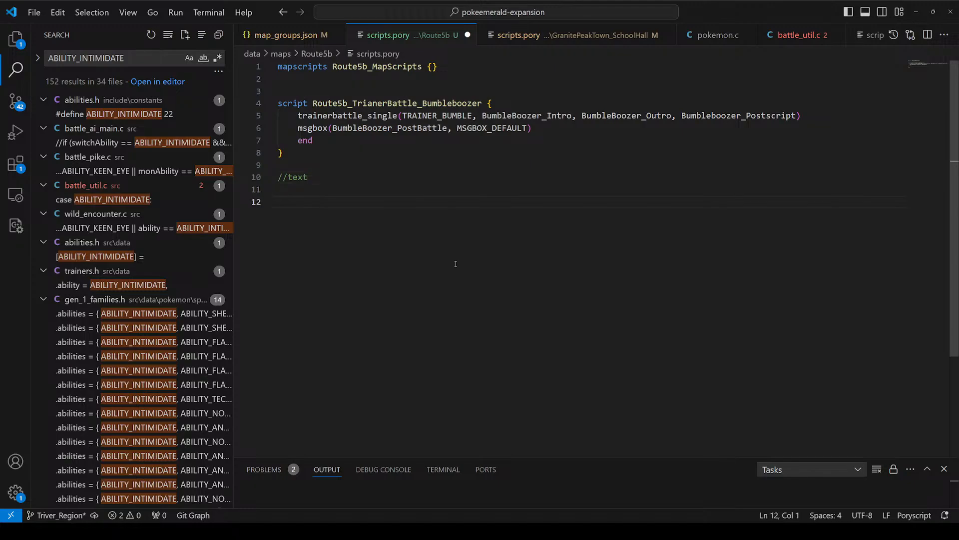
Step: Create a text block named BumbleBoozer_Intro containing an empty format string, copying the name from the battle call
type("text")
left_click(541, 103)
double_click(527, 115)
key("ctrl+c")
left_click(384, 202)
key("ctrl+v")
type("{")
key("Return")
type("format(\"")
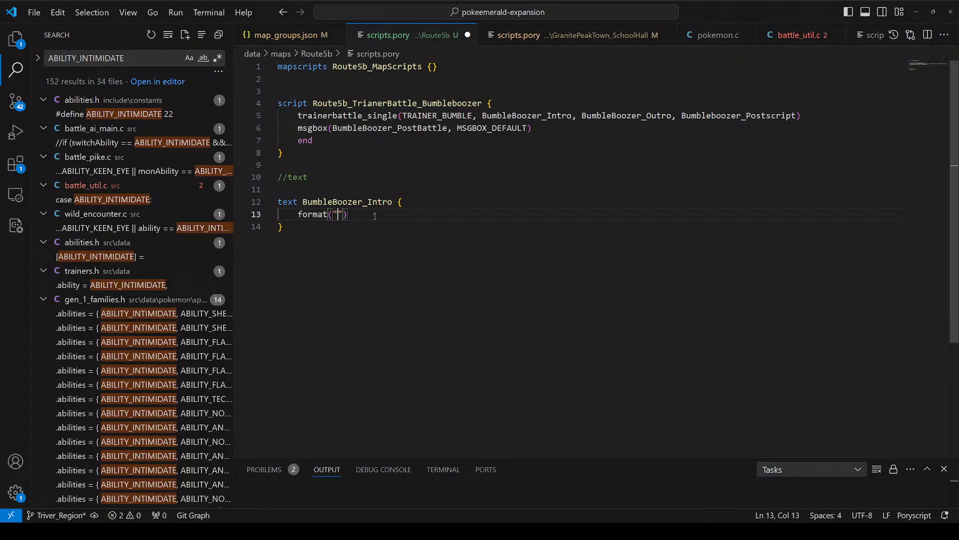
Step: Write "My victory wil be sweet!" as the BumbleBoozer_Intro text
type("MY V")
key("BackSpace")
key("BackSpace")
key("BackSpace")
key("BackSpace")
type("My victory wil be sweet!")
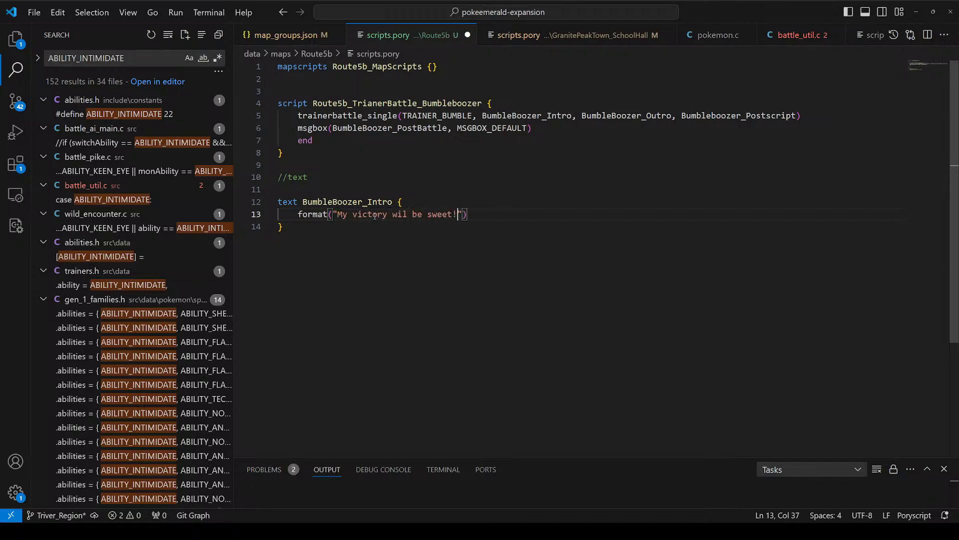
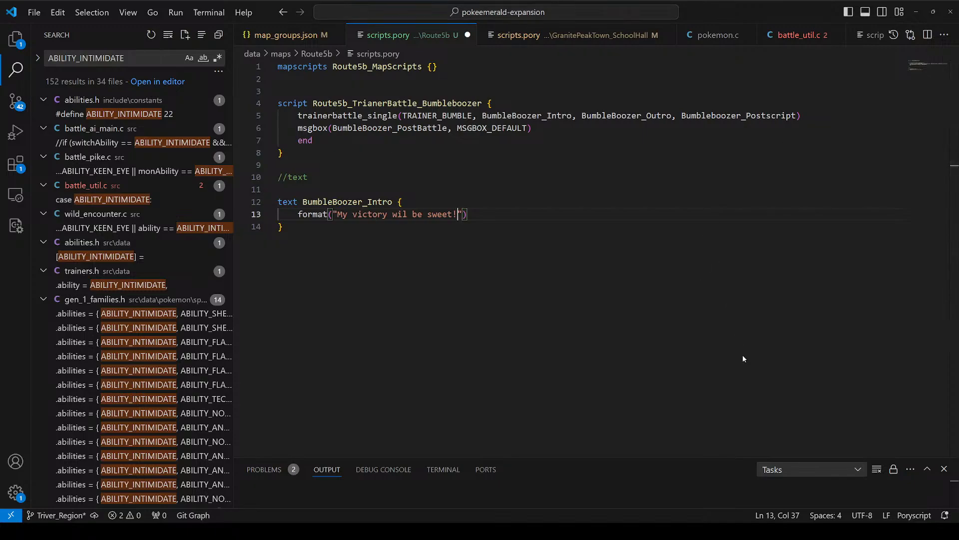
Step: Duplicate the BumbleBoozer_Intro text block directly below the original
left_click(574, 225)
left_click(566, 215)
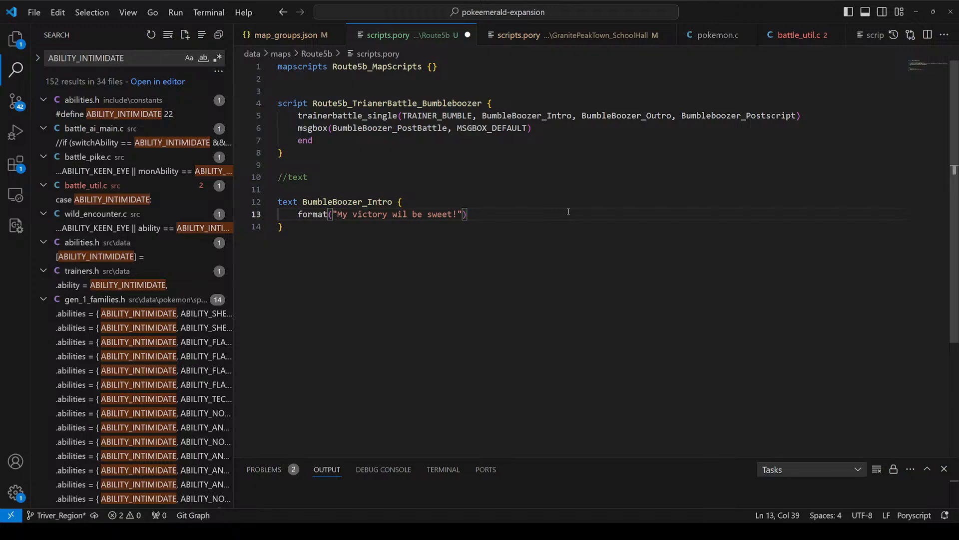
left_click_drag(467, 251, 454, 191)
key("ctrl+c")
left_click(426, 280)
key("ctrl+v")
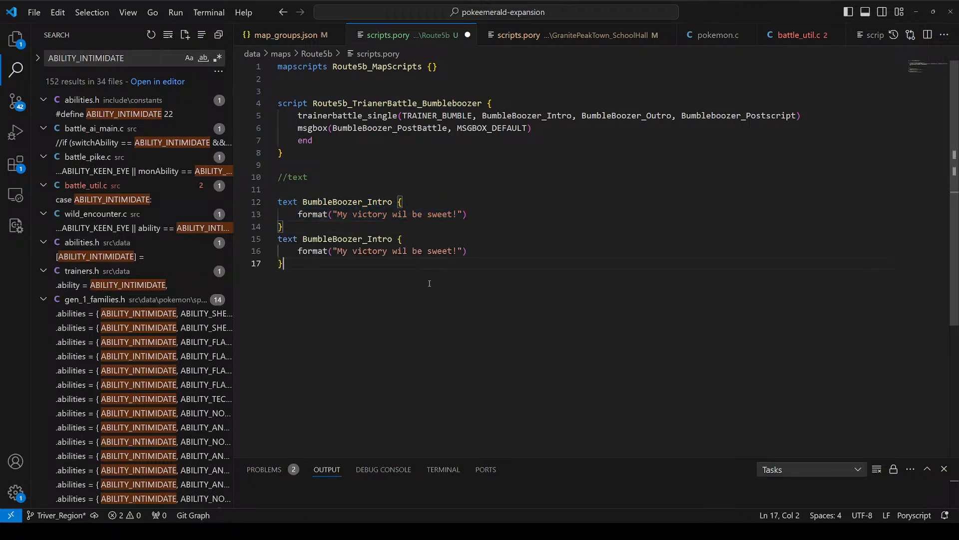
Step: Separate the two BumbleBoozer_Intro text blocks with a blank line
left_click(353, 215)
left_click(352, 239)
key("Return")
key("ctrl+z")
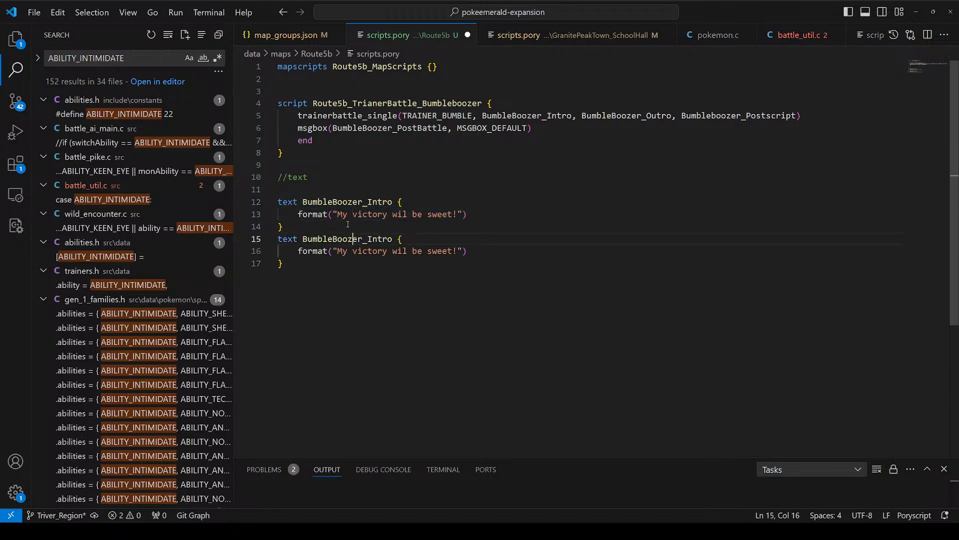
left_click(348, 226)
key("Return")
Step: Begin a third block below with the keyword text, and rename the second block BumbleBoozer_Outro
left_click(359, 276)
key("Return")
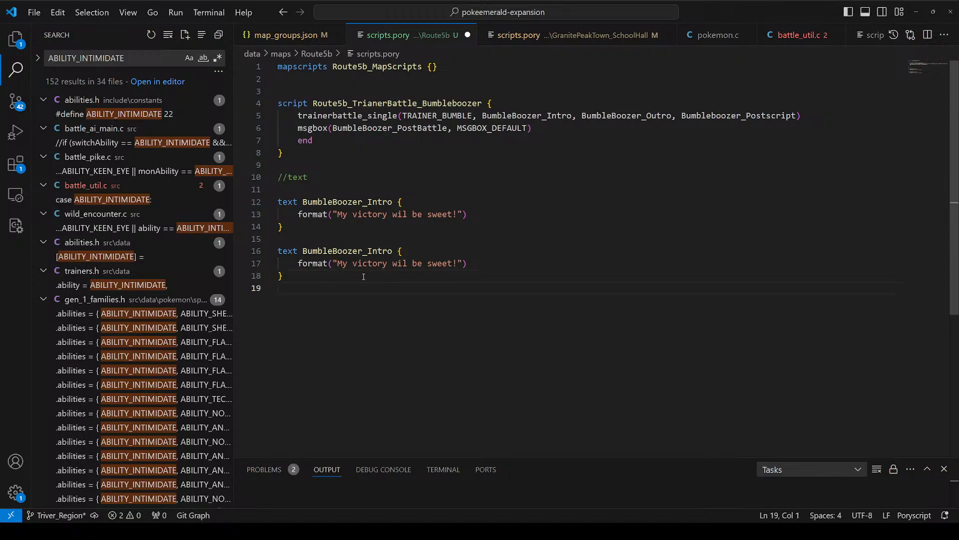
key("Return")
type("t")
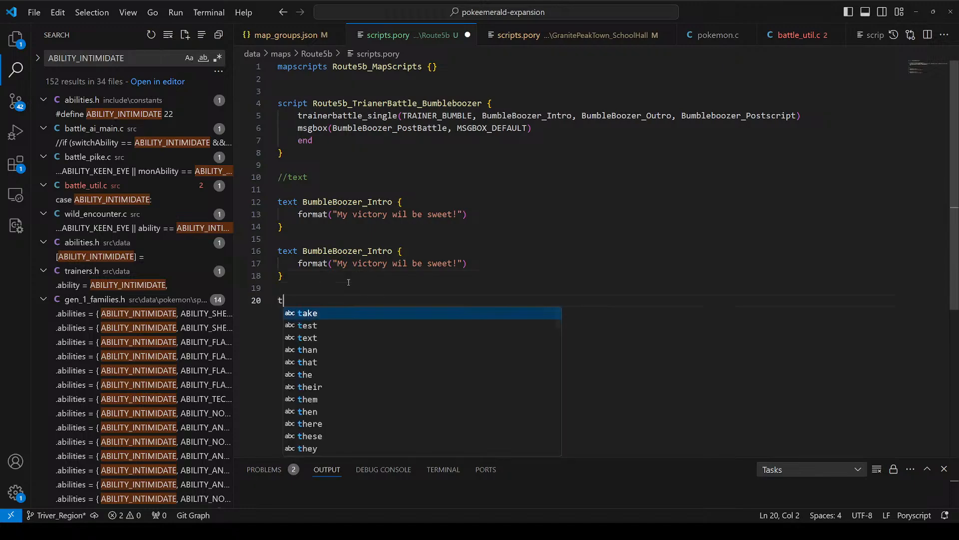
type("ext")
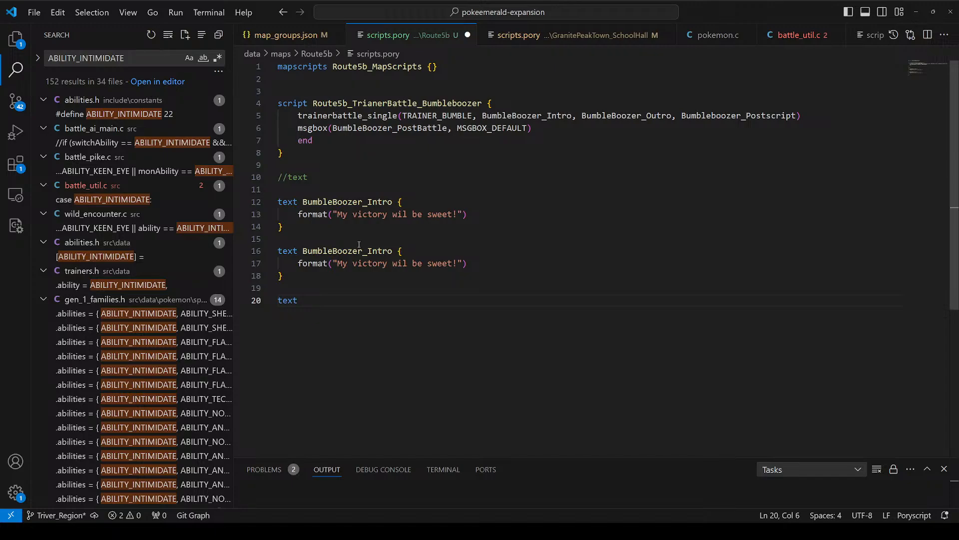
left_click_drag(367, 250, 397, 254)
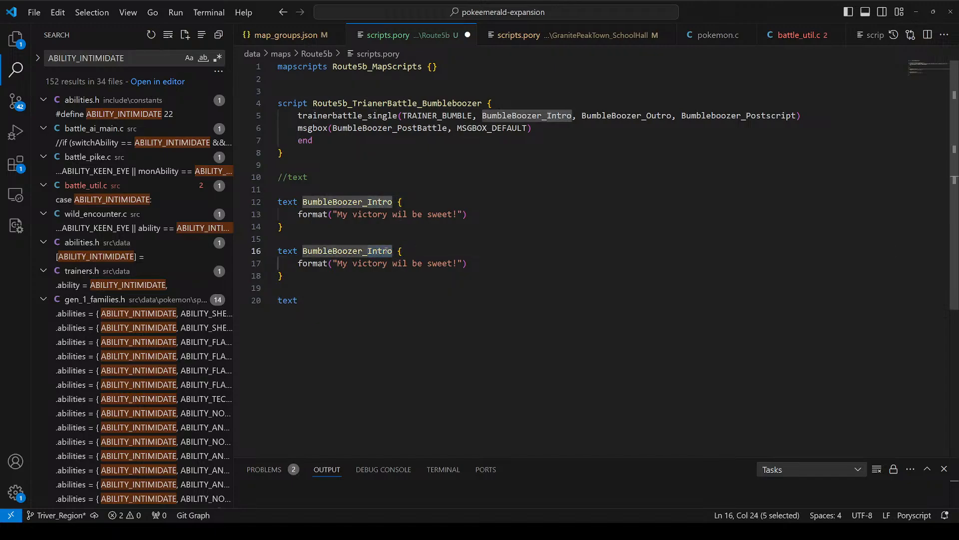
type("Outro")
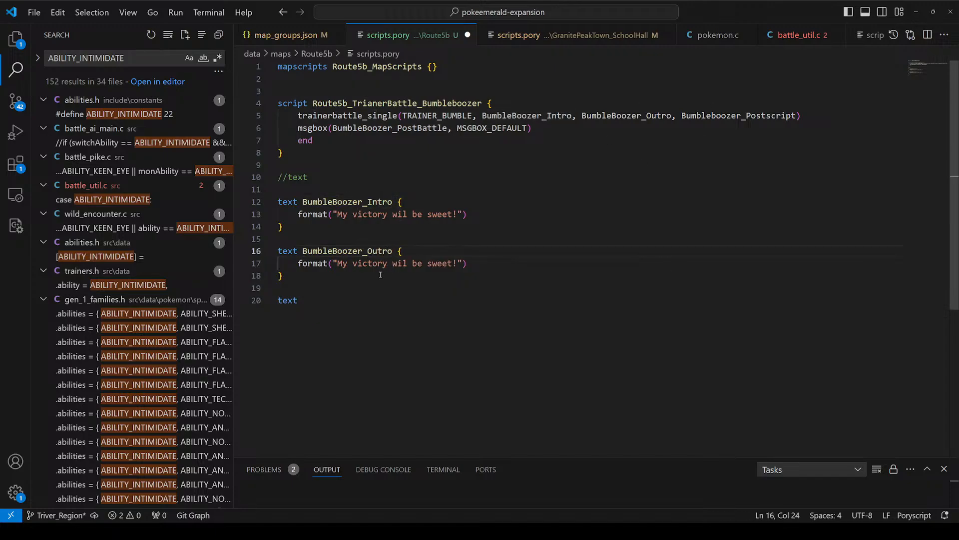
Step: Complete the third text block as BumbleBoozer_PostBattle with an empty format("") string inside braces
key("ctrl+End")
type("BumbleBoozer_")
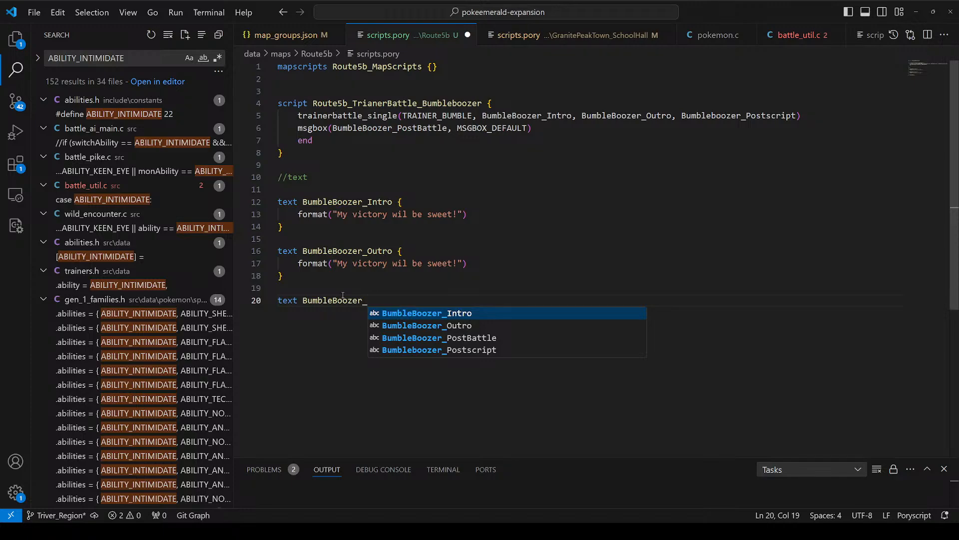
type("PostBad")
key("BackSpace")
key("BackSpace")
key("BackSpace")
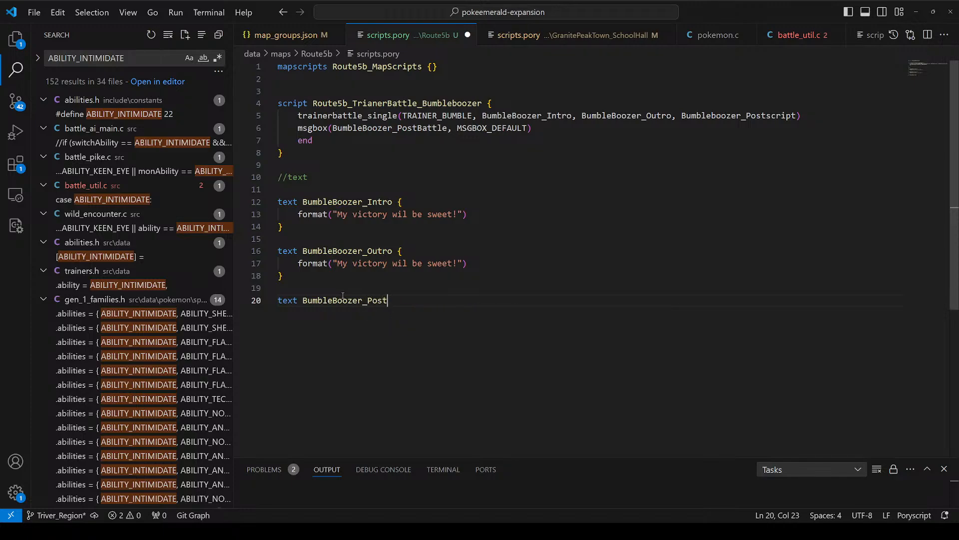
type("Battle {")
key("Return")
type("format(\"")
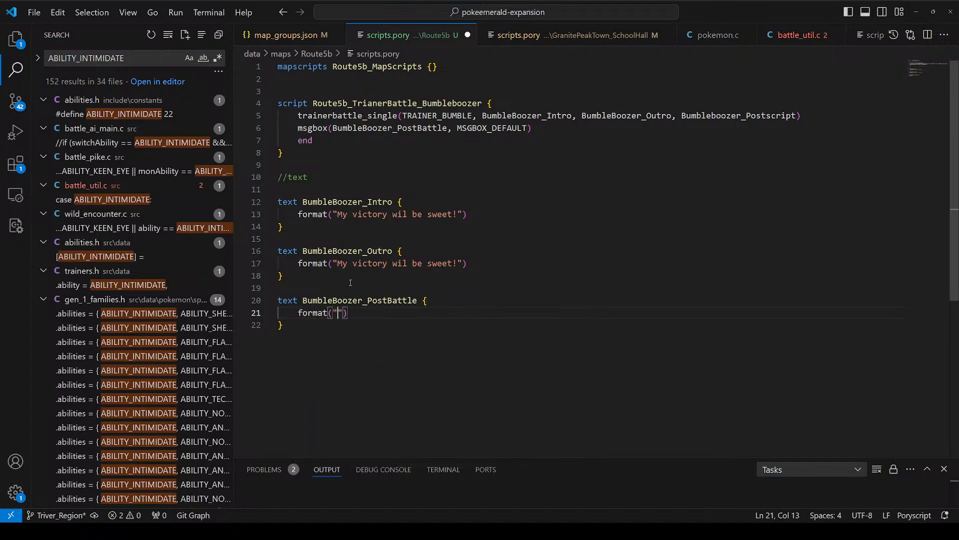
Step: Change the BumbleBoozer_Outro message to "Now I'm sour." and remove the blank line after the //text comment
left_click_drag(336, 263, 455, 264)
key("BackSpace")
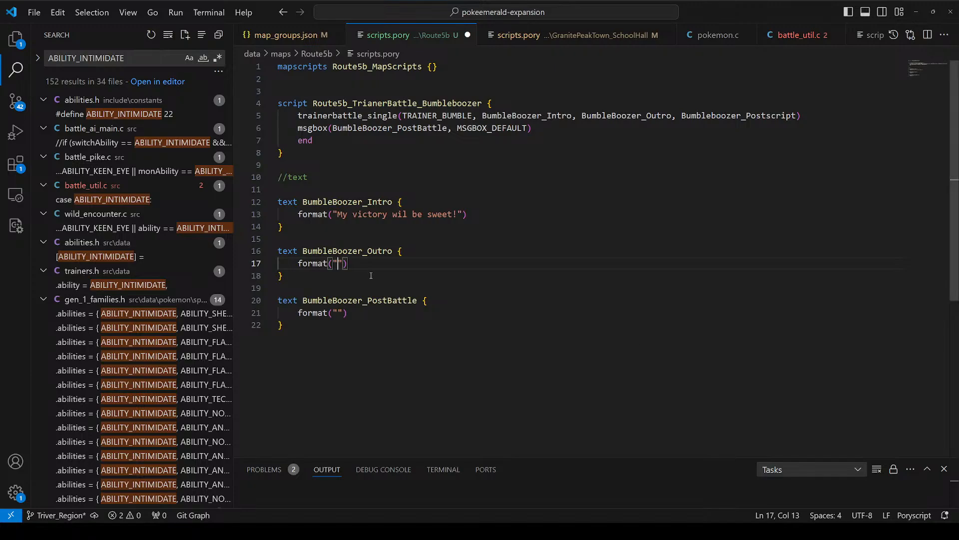
type("Now I'm sour.")
left_click(345, 182)
key("Delete")
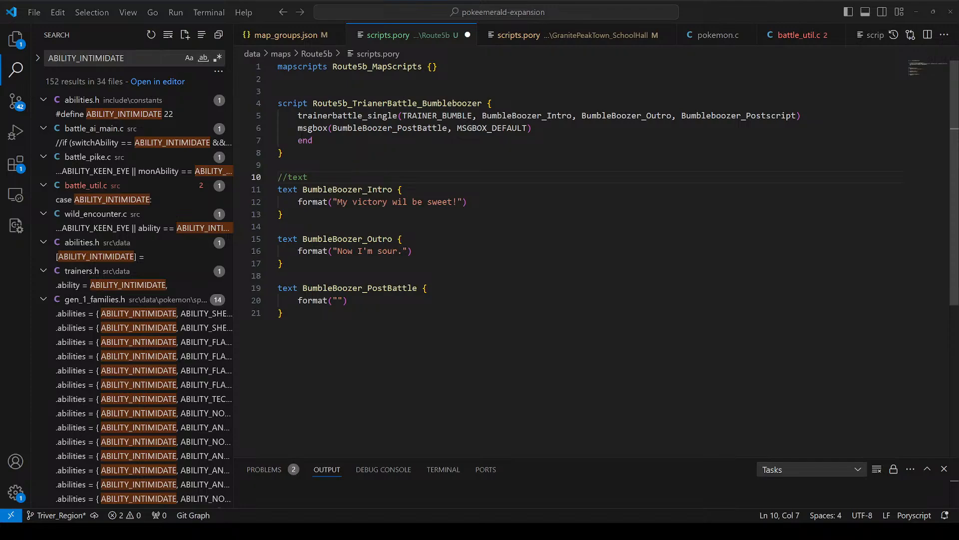
Step: Copy TRAINER_BUMBLE from the trainerbattle_single call and open opponents.h
left_click_drag(464, 154, 475, 315)
left_click(462, 141)
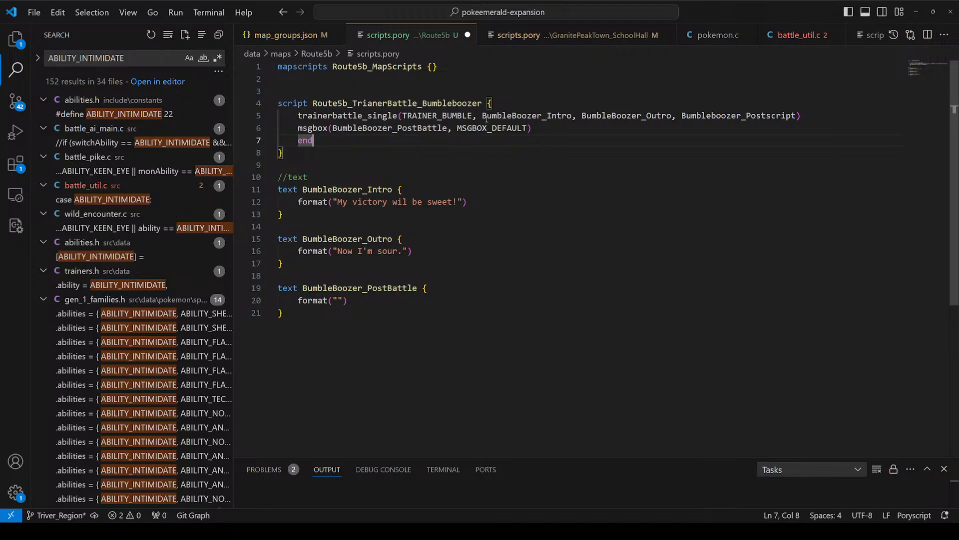
double_click(435, 116)
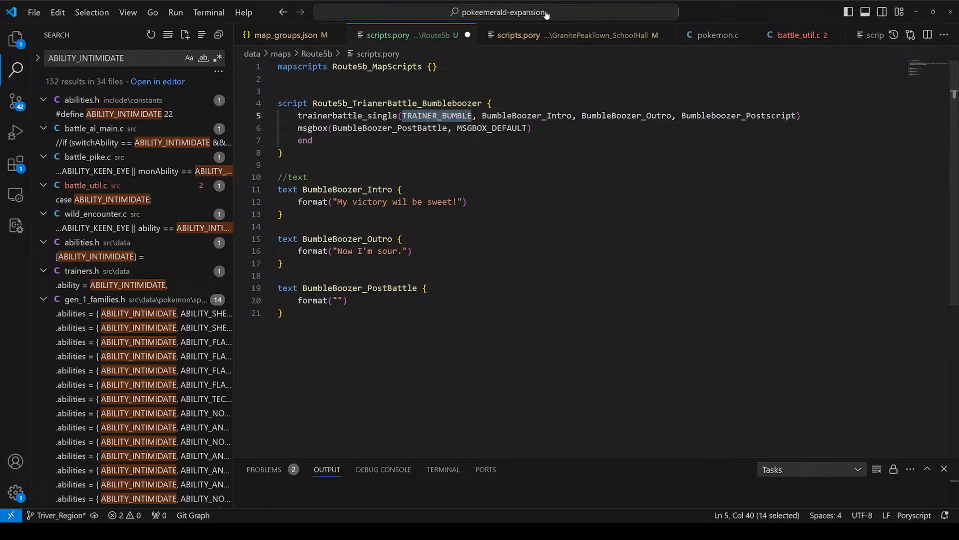
left_click(547, 14)
type("oppon")
left_click(544, 36)
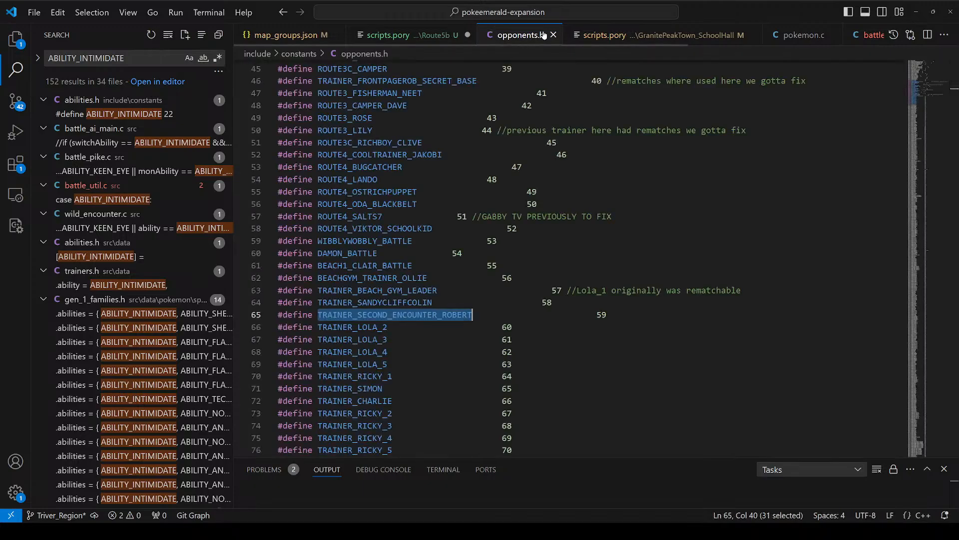
Step: Replace every occurrence of TRAINER_LOLA_2 with TRAINER_BUMBLE across the whole project
scroll(359, 208, "down", 3)
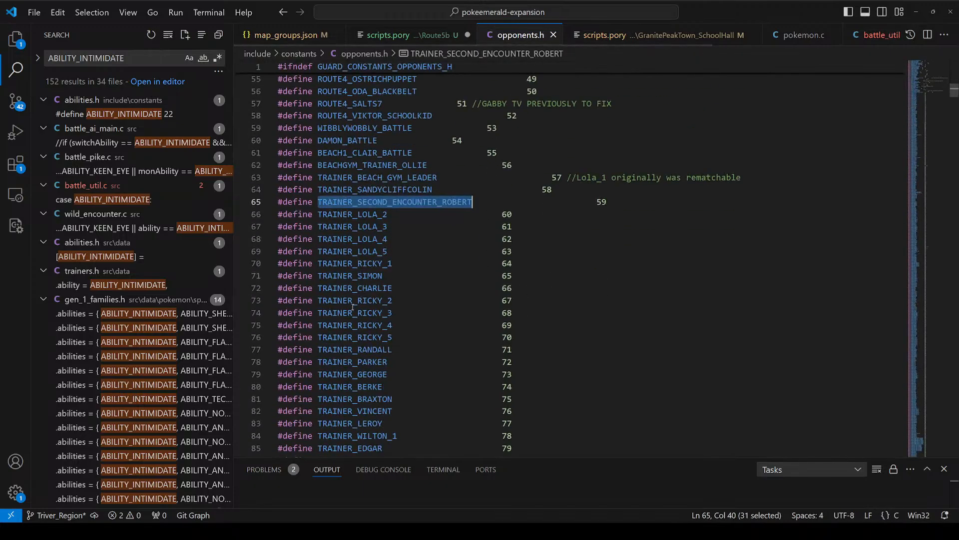
double_click(358, 214)
key("ctrl+shift+f")
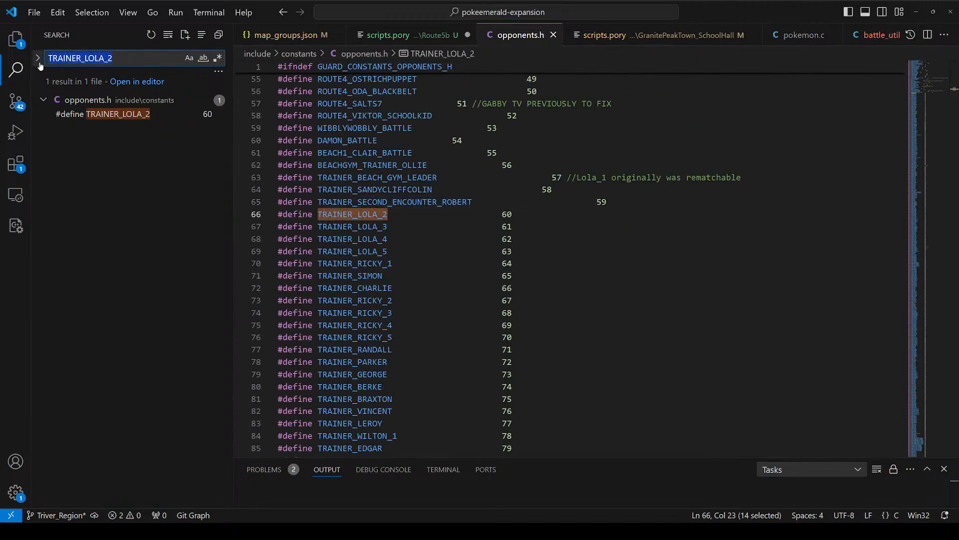
left_click(38, 59)
key("ctrl+v")
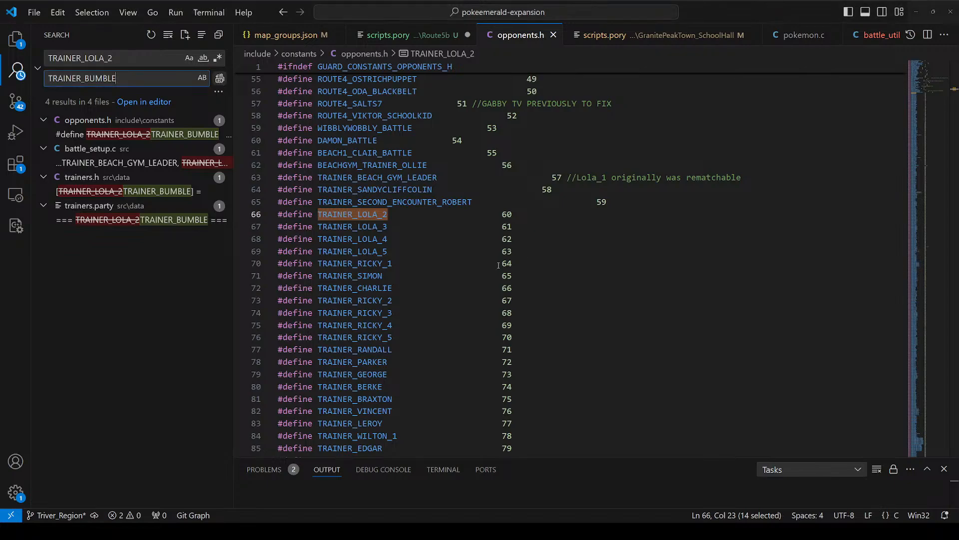
key("ctrl+alt+Return")
Step: Search the project for TRAINER_BUMBLE, open its entry in trainers.party and set its Name to BUMBLE
key("ctrl+shift+f")
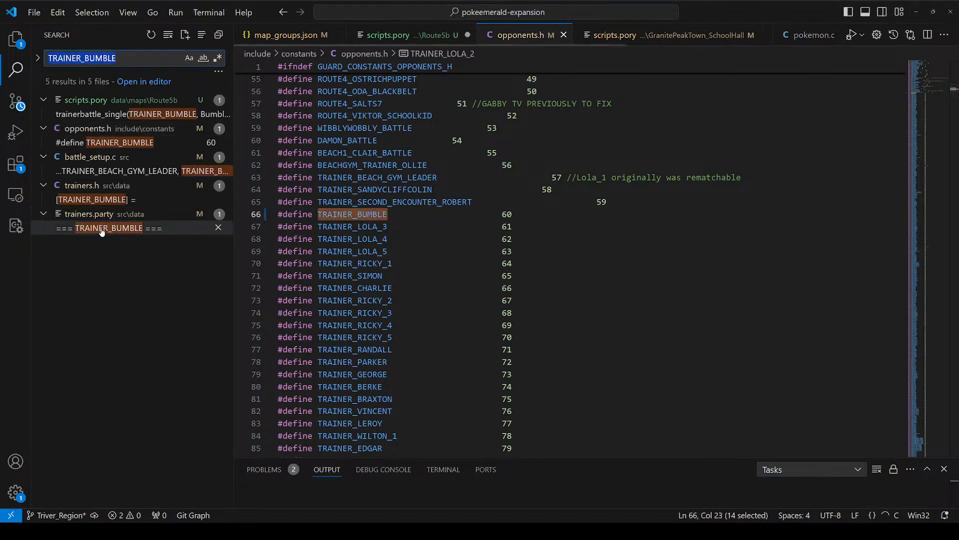
left_click(102, 228)
double_click(327, 221)
type("BU")
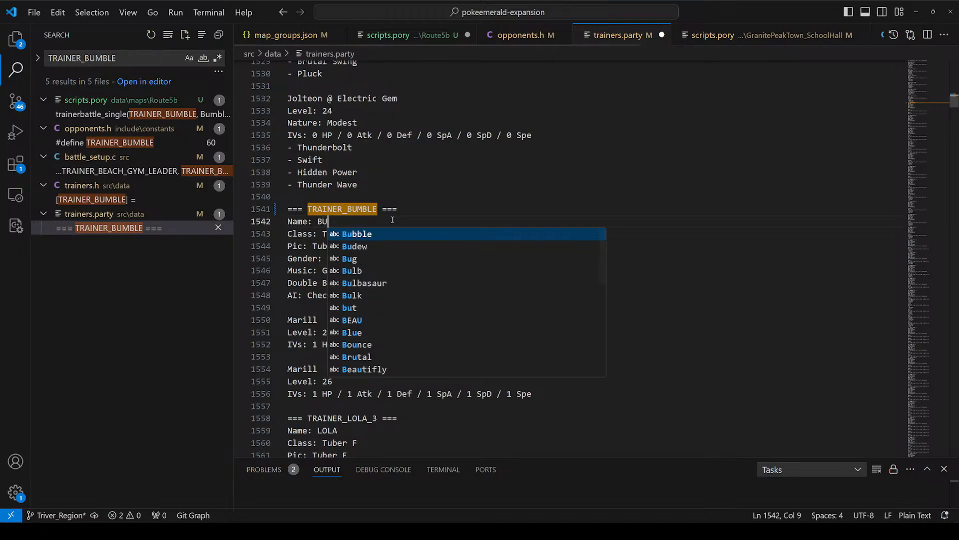
type("MBLE")
key("Escape")
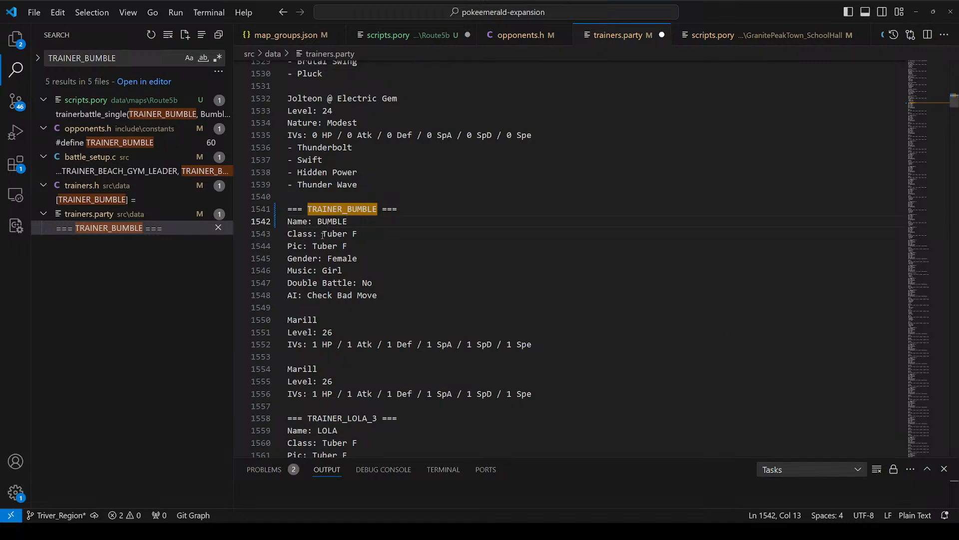
left_click_drag(323, 233, 371, 235)
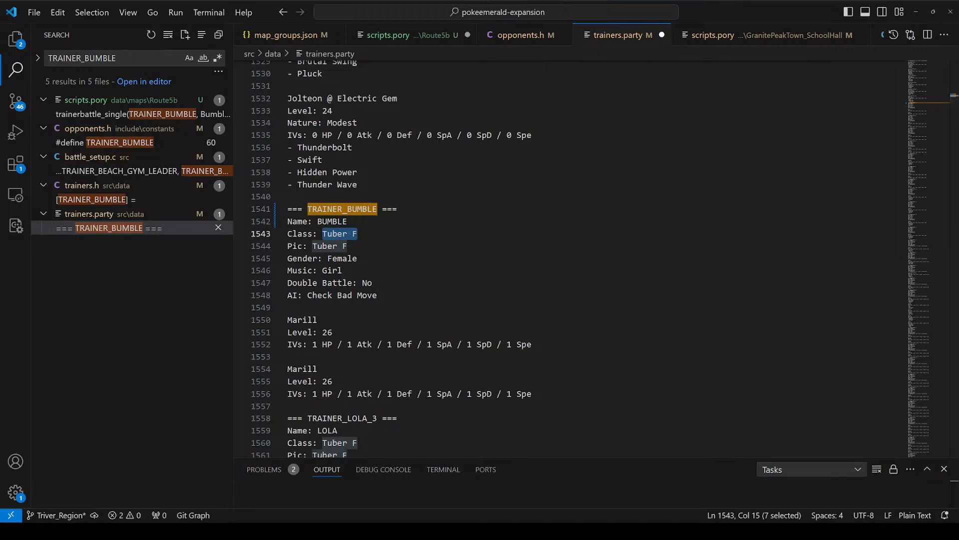
key("Down")
key("Down")
key("Down")
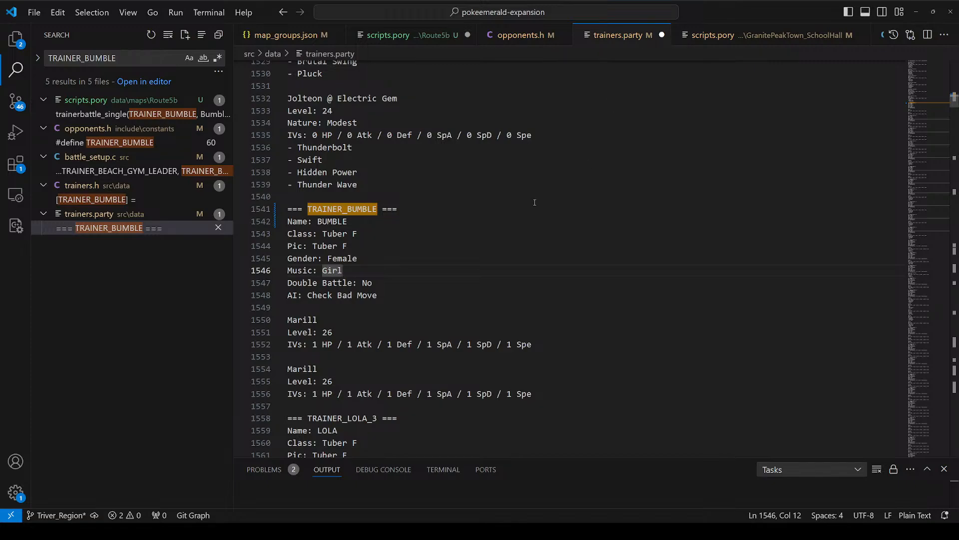
left_click_drag(318, 234, 347, 234)
left_click(348, 234)
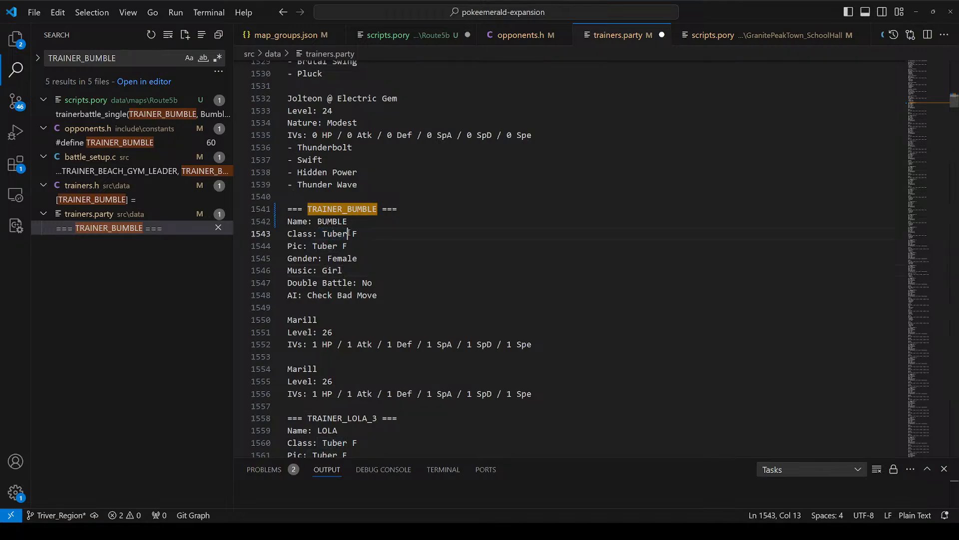
Step: Set the Gender of the TRAINER_BUMBLE entry to Male
left_click(339, 270)
double_click(348, 258)
type("Mal")
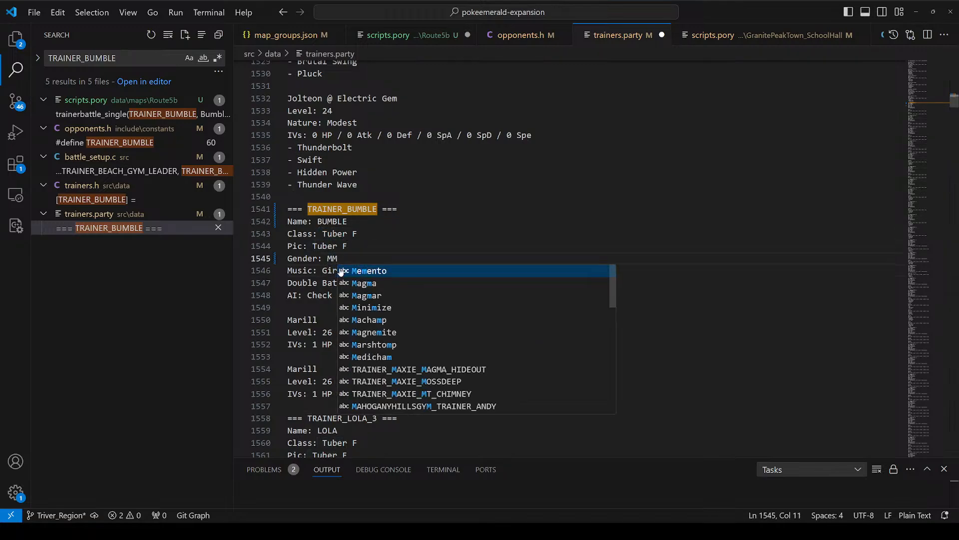
key("Return")
Step: Change the Class of the TRAINER_BUMBLE entry to Youngster
key("Up")
key("Up")
key("Right")
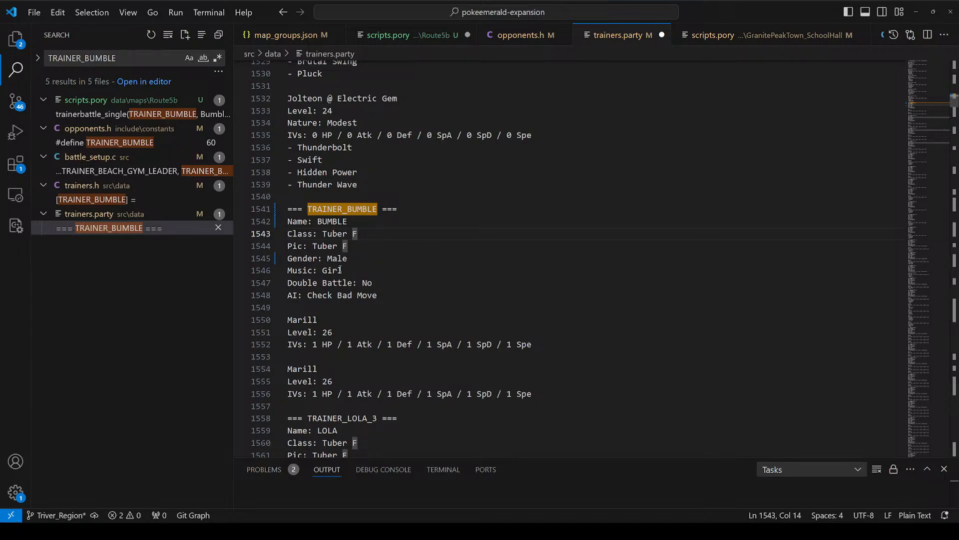
key("Delete")
key("ctrl+BackSpace")
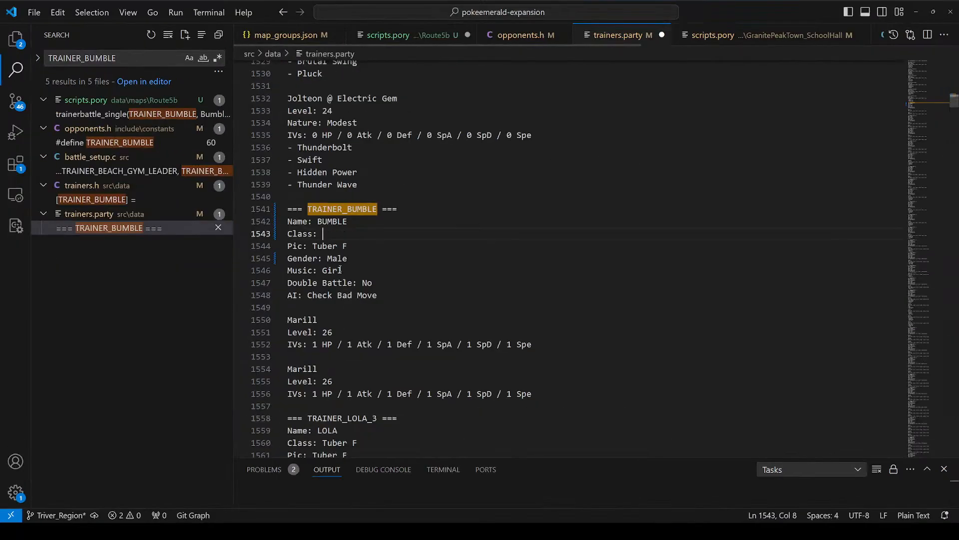
type("Youngster")
key("Return")
Step: Change the Pic of the TRAINER_BUMBLE entry to Youngster
key("Down")
key("BackSpace")
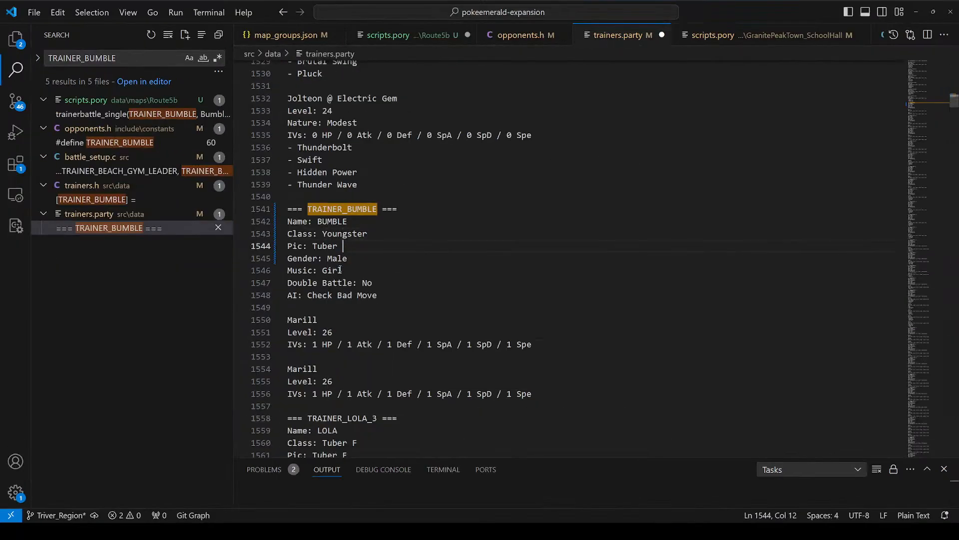
key("ctrl+BackSpace")
type("Youngster")
key("Return")
Step: Set the Music of the TRAINER_BUMBLE entry to Male
key("Down")
key("Down")
key("ctrl+BackSpace")
type("Male")
key("Return")
Step: Replace the first Marill in TRAINER_BUMBLE's party with Geodude
key("Down")
key("Down")
key("Down")
key("Down")
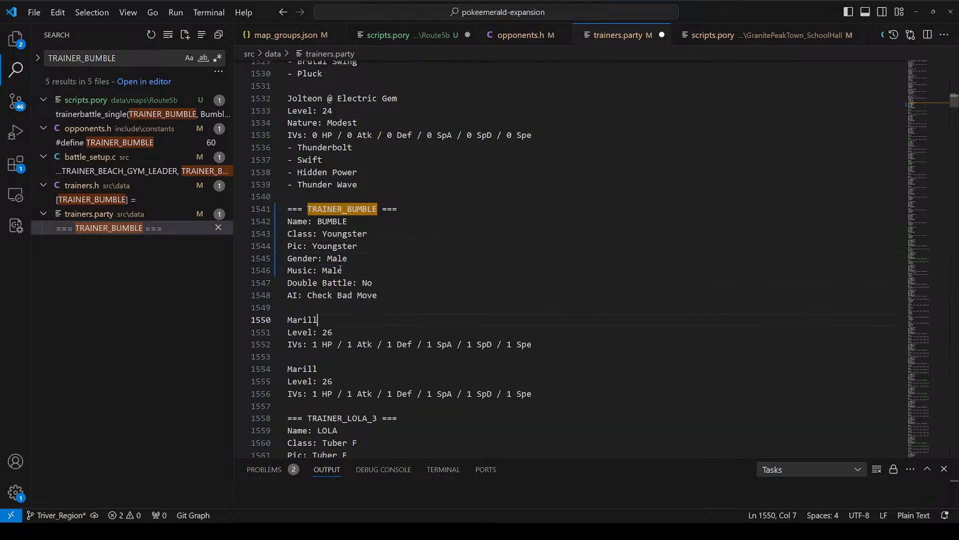
key("ctrl+BackSpace")
type("Gego")
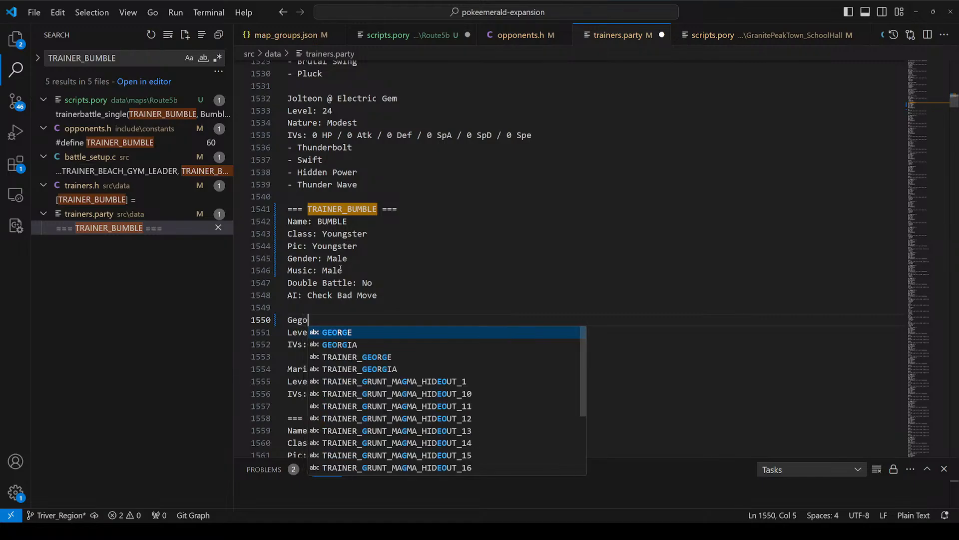
type("du")
key("ctrl+BackSpace")
type("G")
key("BackSpace")
key("BackSpace")
key("BackSpace")
key("BackSpace")
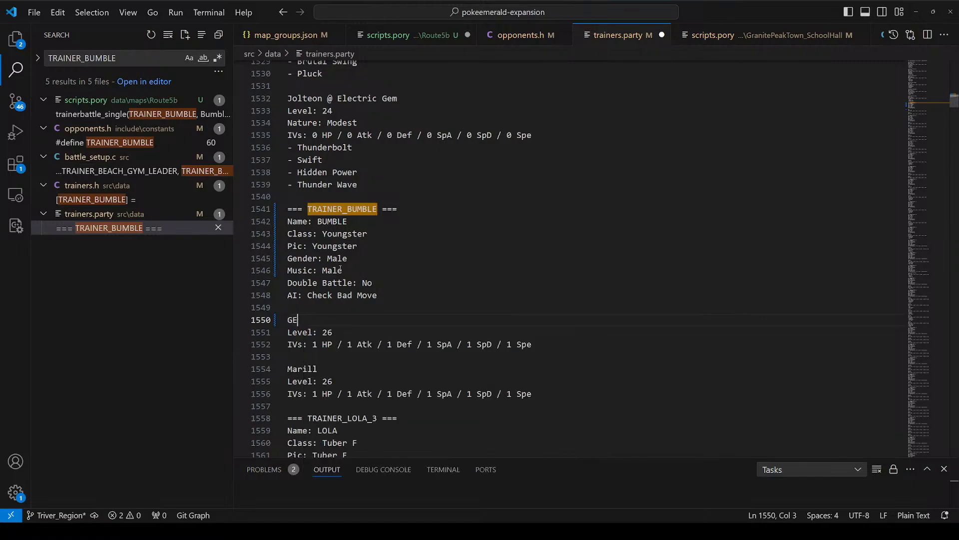
type("ego")
key("BackSpace")
key("BackSpace")
type("og")
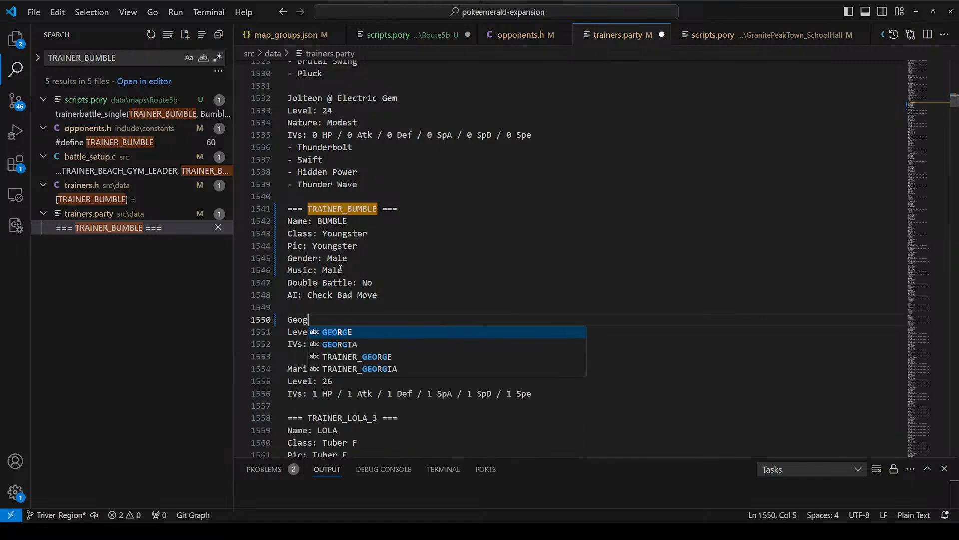
key("Return")
Step: Set the level of both Pokémon in TRAINER_BUMBLE's party, Geodude and Marill, to 20
key("Down")
key("End")
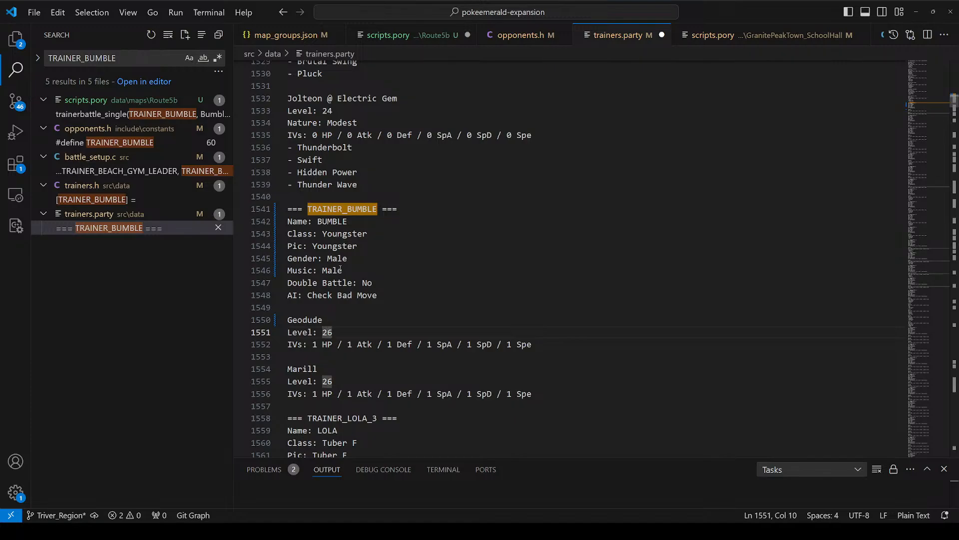
key("BackSpace")
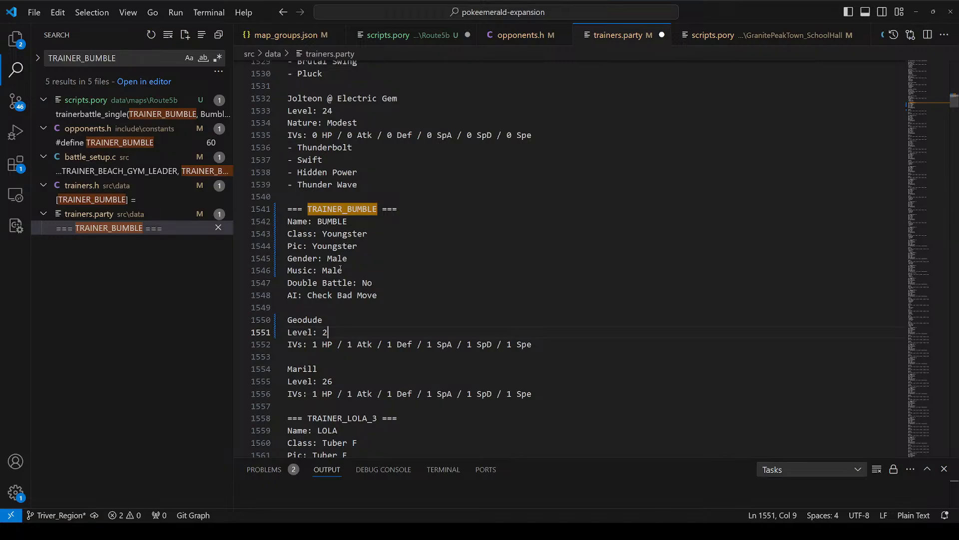
type("0")
key("Down")
key("Down")
key("Down")
key("Down")
key("BackSpace")
type("0")
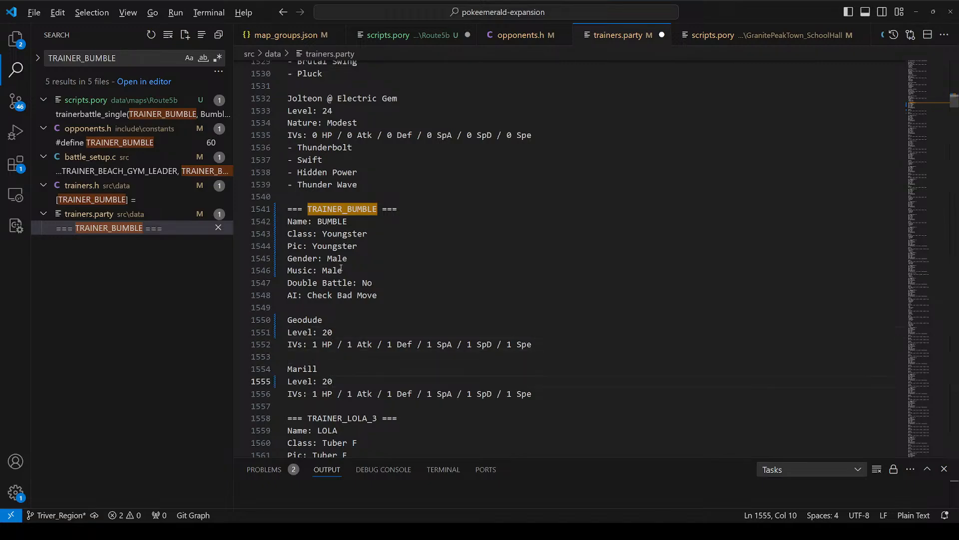
left_click(690, 283)
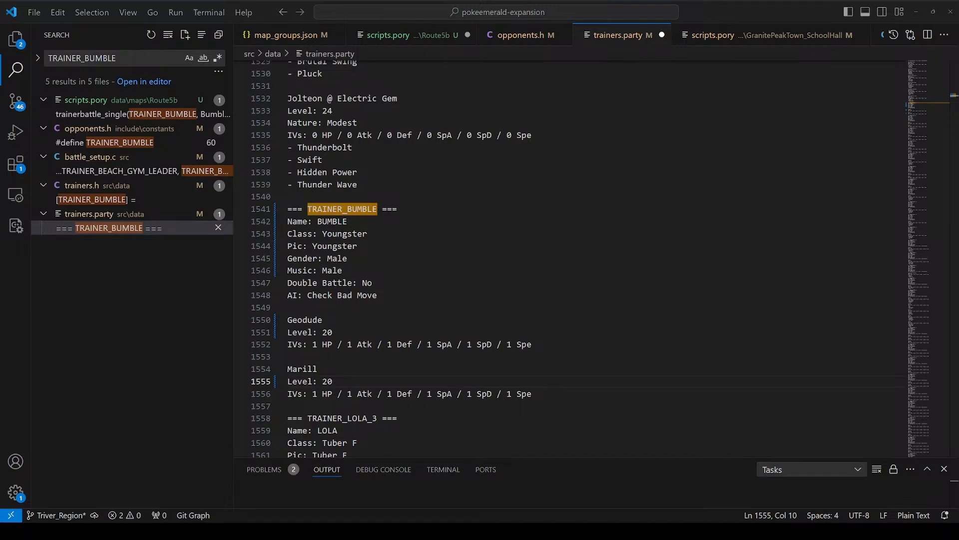
Step: Replace the remaining Marill in TRAINER_BUMBLE's party with Sentret
left_click(317, 320)
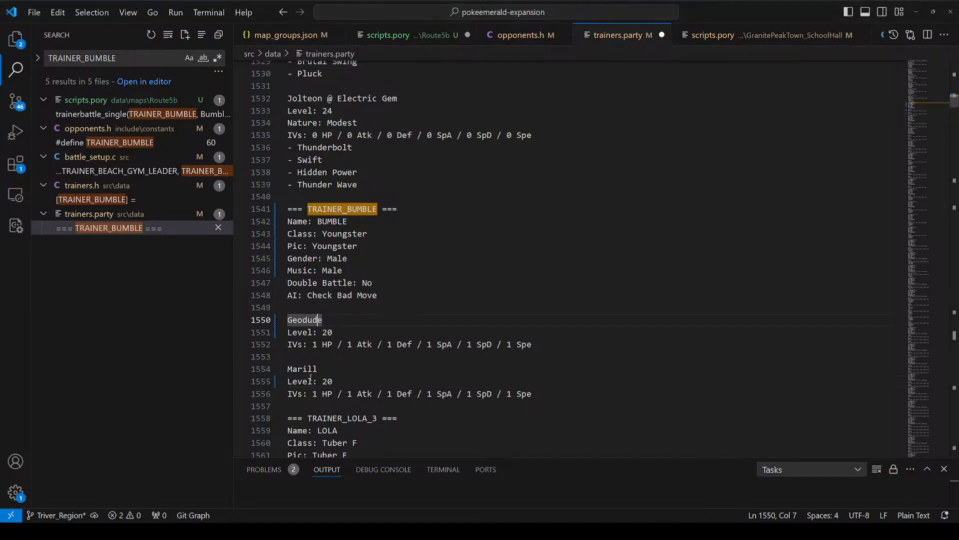
double_click(308, 368)
type("Se")
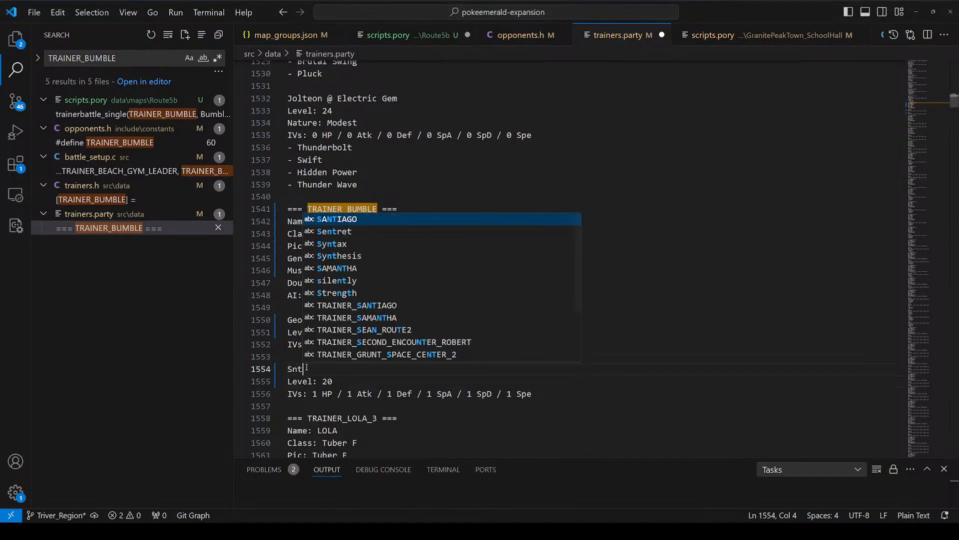
type("ntret")
key("Return")
Step: Add a third party member, Combee, at level 20 below Sentret in the TRAINER_BUMBLE entry
key("Down")
key("Down")
key("Down")
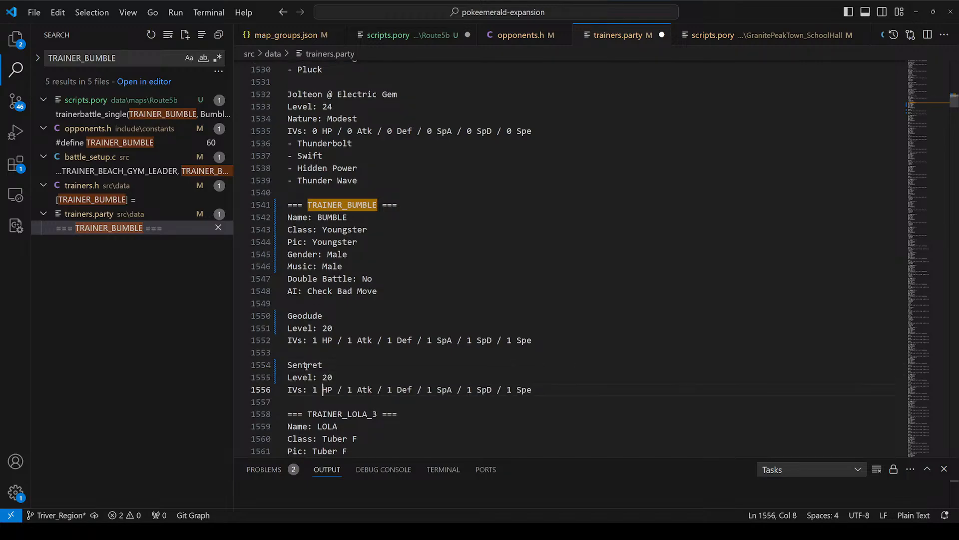
key("Return")
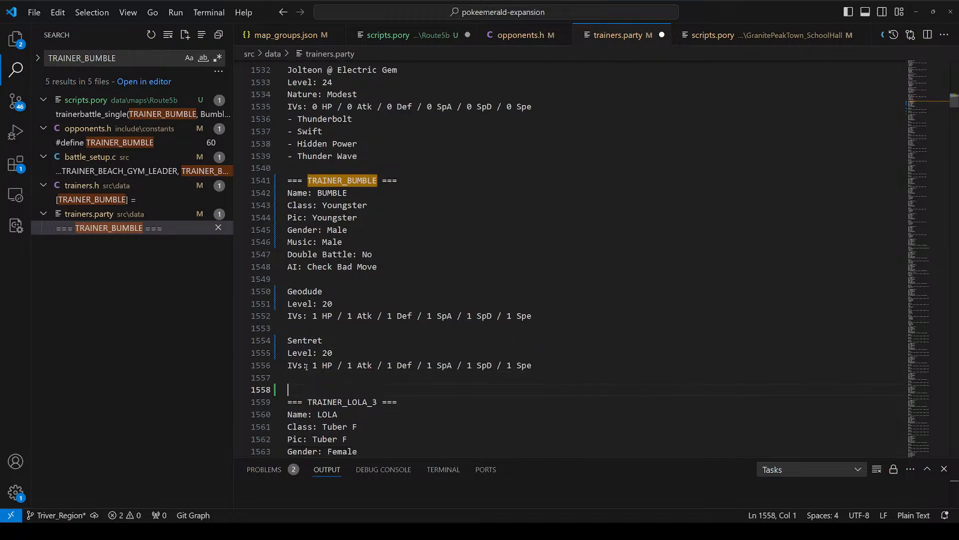
type("Combee")
key("Return")
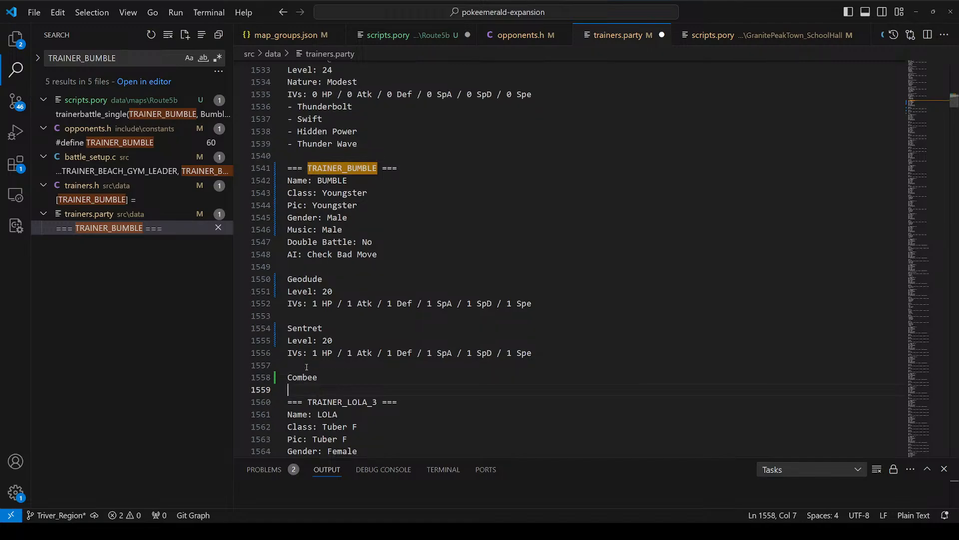
type("Level:\"20")
key("Return")
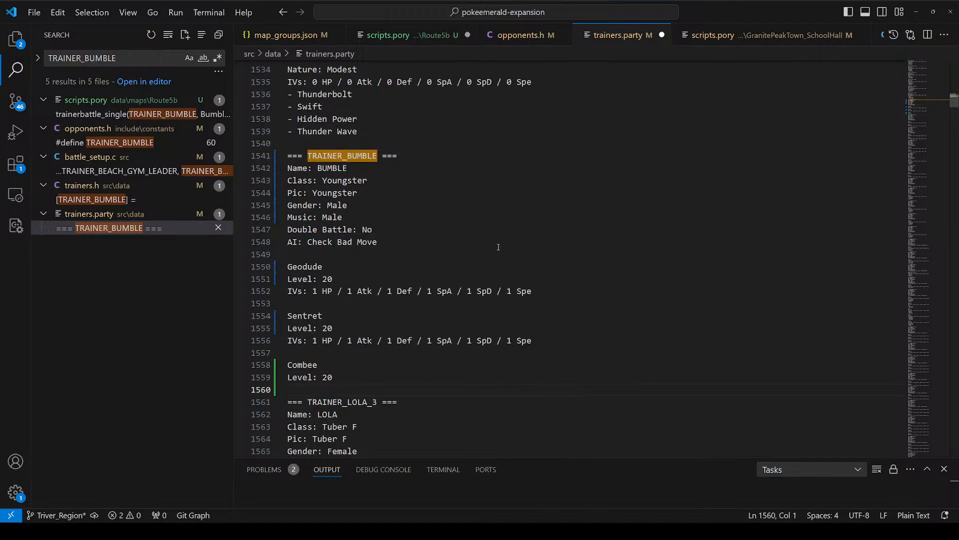
Step: Copy Geodude's IVs line into the Combee entry and set Combee's level to 22
triple_click(490, 291)
key("ctrl+c")
left_click(361, 389)
key("ctrl+v")
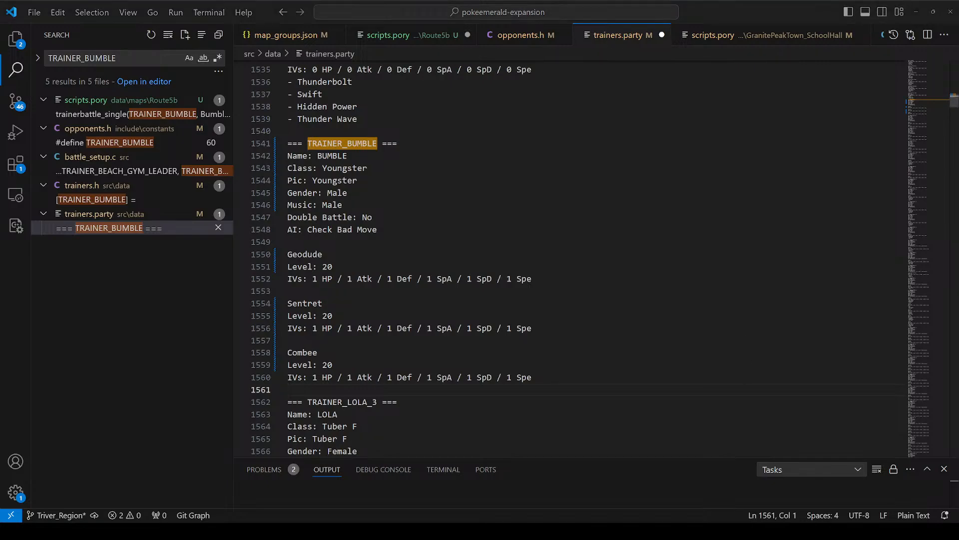
double_click(327, 365)
type("22")
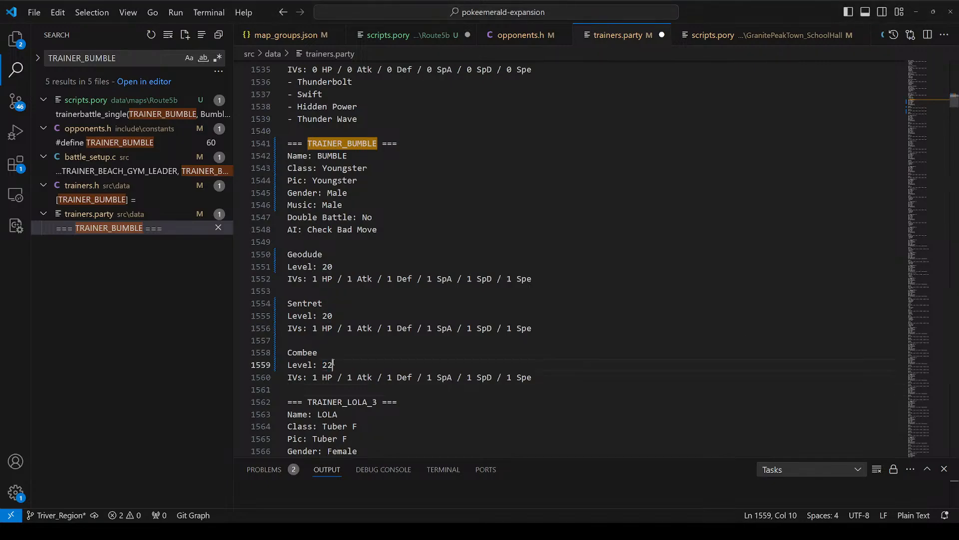
left_click_drag(350, 155, 388, 401)
left_click(452, 230)
scroll(483, 287, "down", 2)
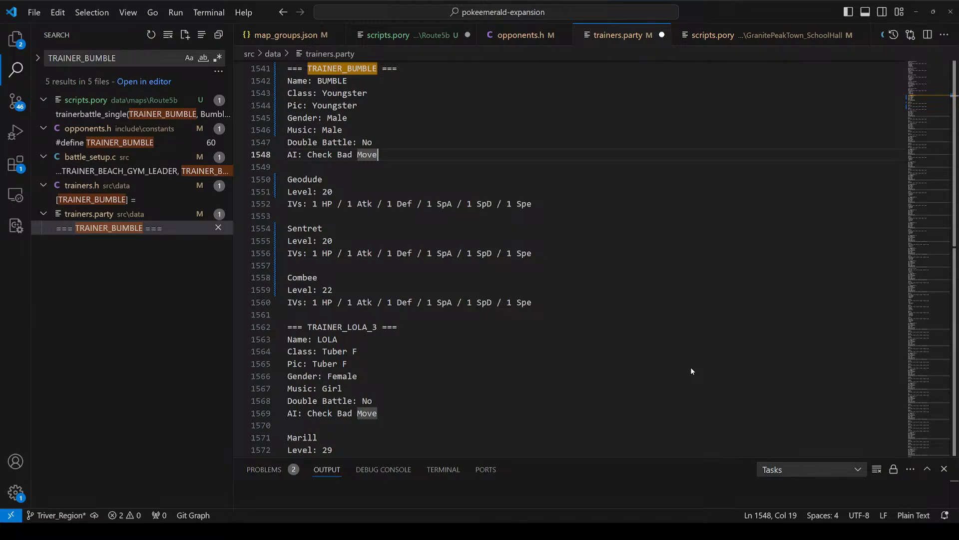
left_click_drag(289, 166, 495, 443)
Step: Return to Route5b's scripts.pory and go to the empty BumbleBoozer_PostBattle text
left_click(388, 35)
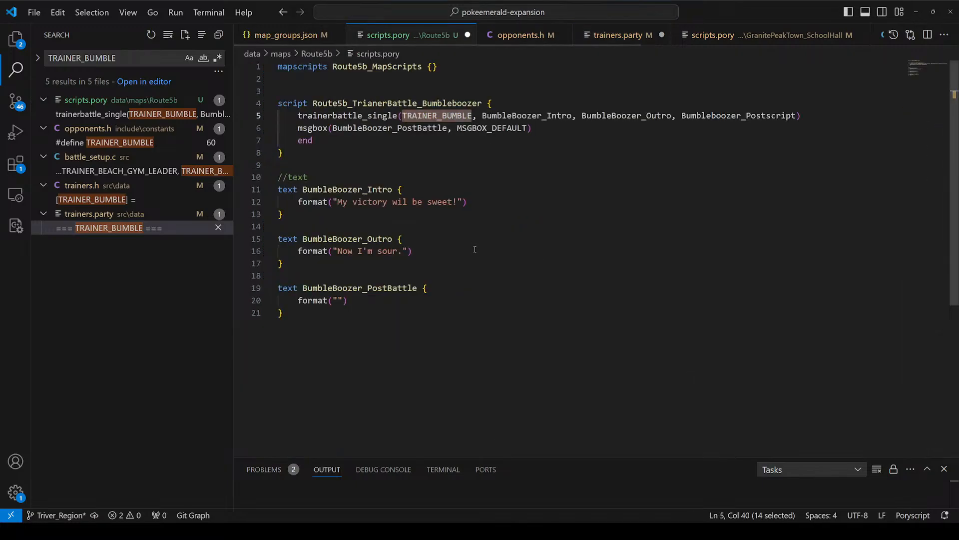
left_click_drag(278, 176, 522, 355)
scroll(522, 356, "down", 1)
left_click_drag(522, 133, 533, 145)
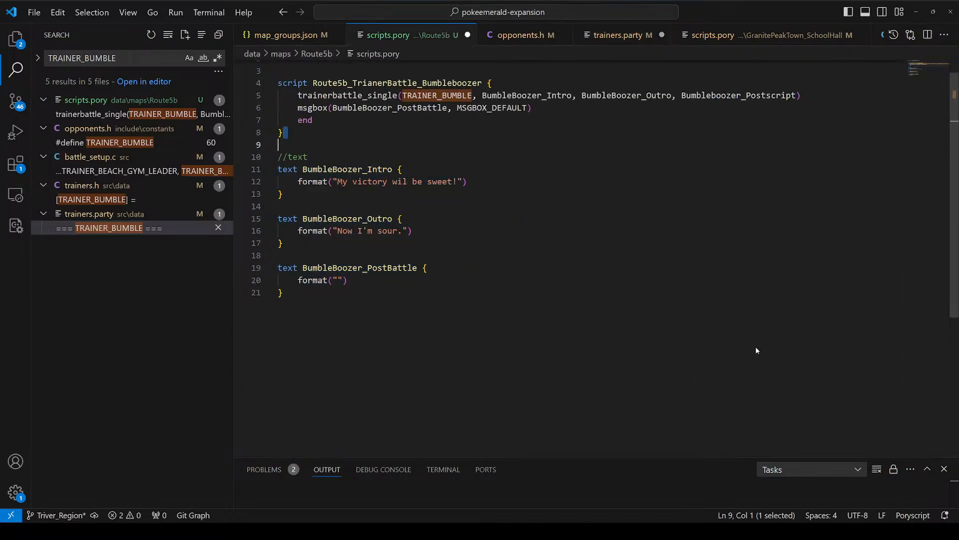
scroll(340, 306, "up", 1)
left_click(336, 300)
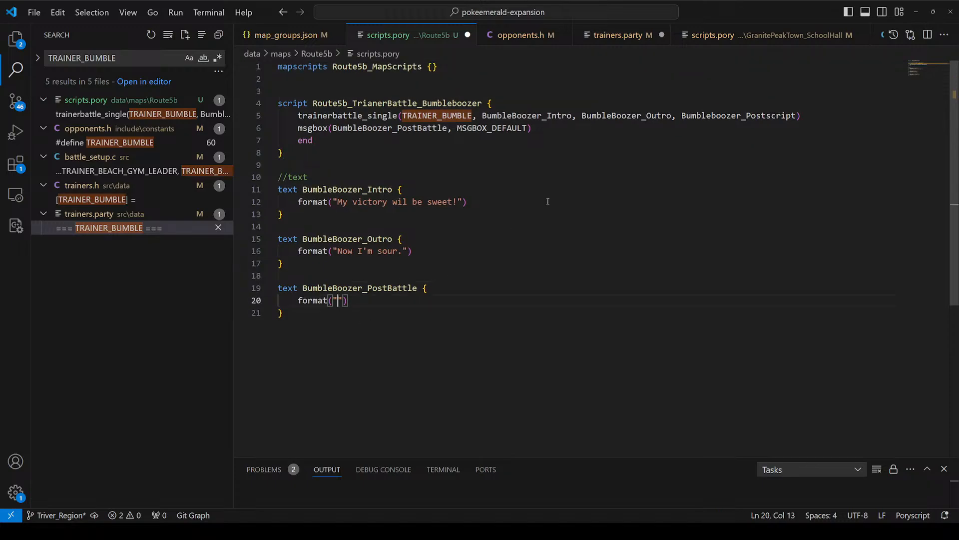
Step: Create an empty script block named Bumbleboozer_Postscript between the trainer battle script and the text section
double_click(797, 115)
left_click(395, 153)
key("Return")
key("Return")
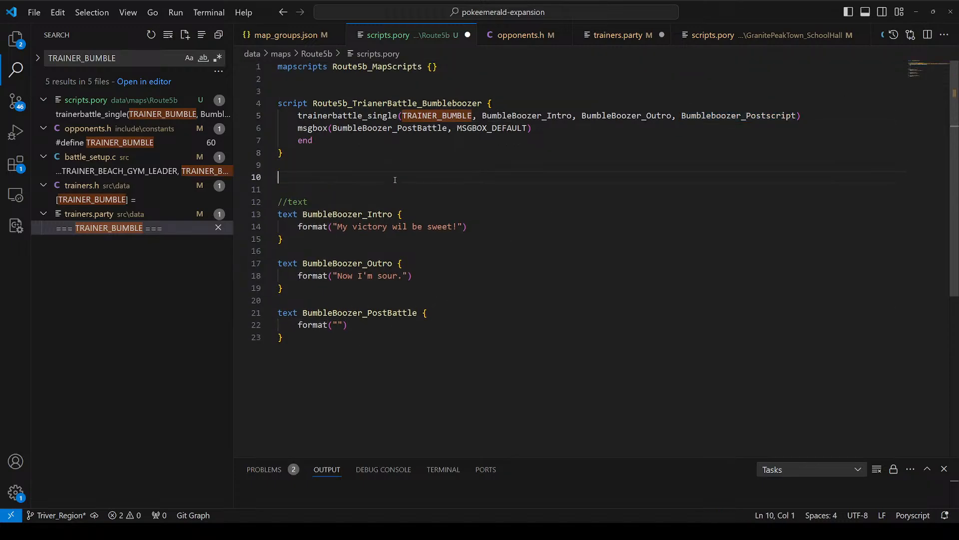
type("script")
key("ctrl+v")
type("{")
key("Return")
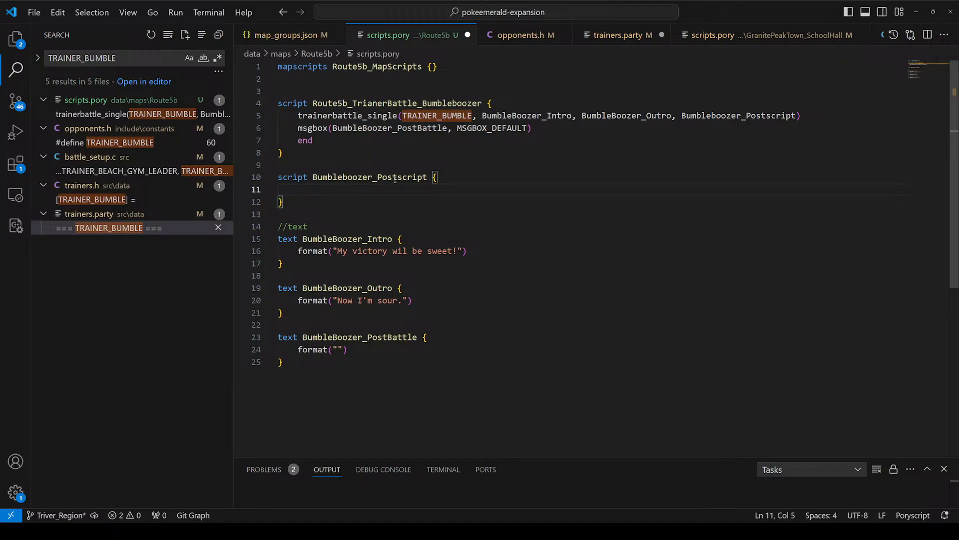
Step: Add the commands lockall and releaseall inside the Bumbleboozer_Postscript script
key("Return")
type("l")
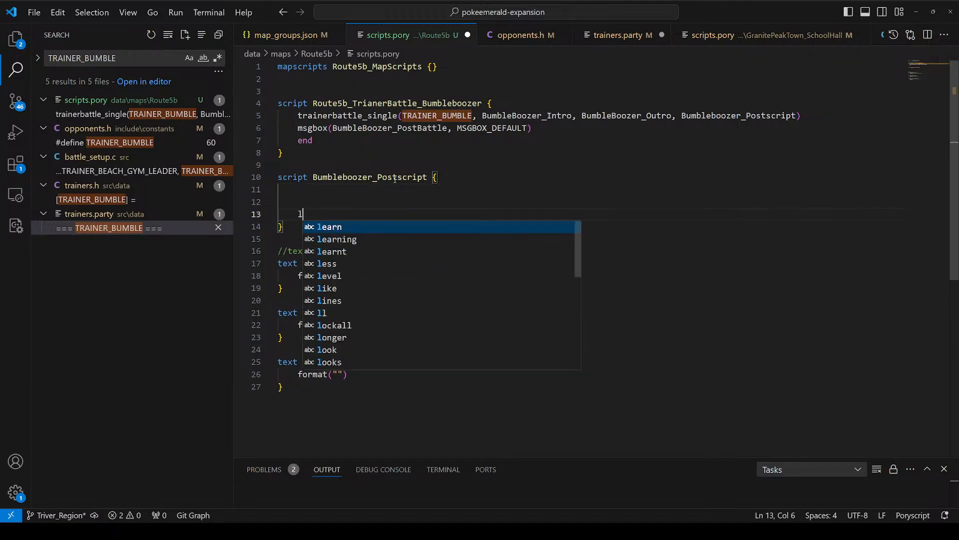
key("BackSpace")
key("BackSpace")
Step: Insert an empty msgbox(format("")) call between lockall and releaseall, leaving no blank lines
key("BackSpace")
type("lockall")
key("Return")
key("Return")
key("Return")
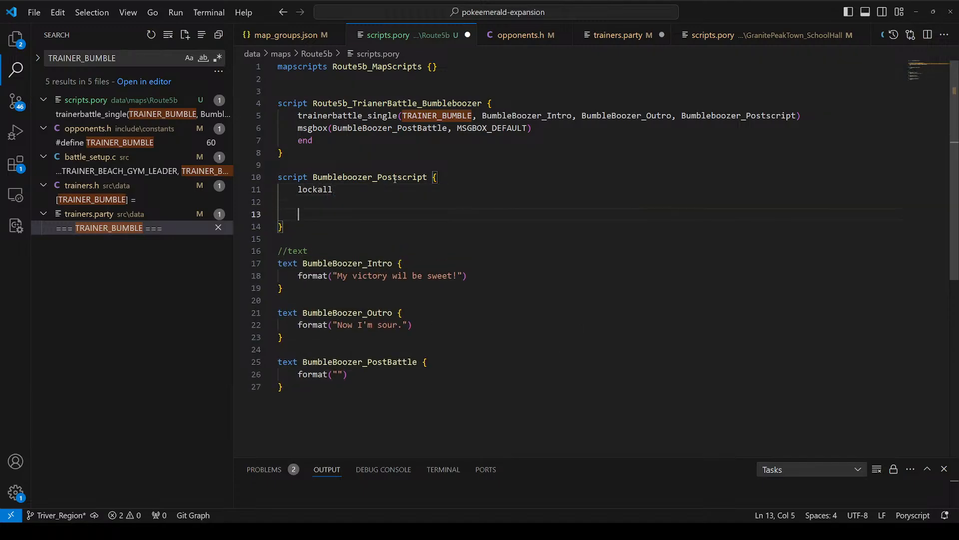
key("Return")
type("releaseall")
key("Up")
key("BackSpace")
key("Up")
key("Up")
key("Down")
key("Down")
key("Down")
key("Up")
key("Up")
key("Down")
key("Down")
key("Up")
key("Tab")
type("msgbox(format(\"")
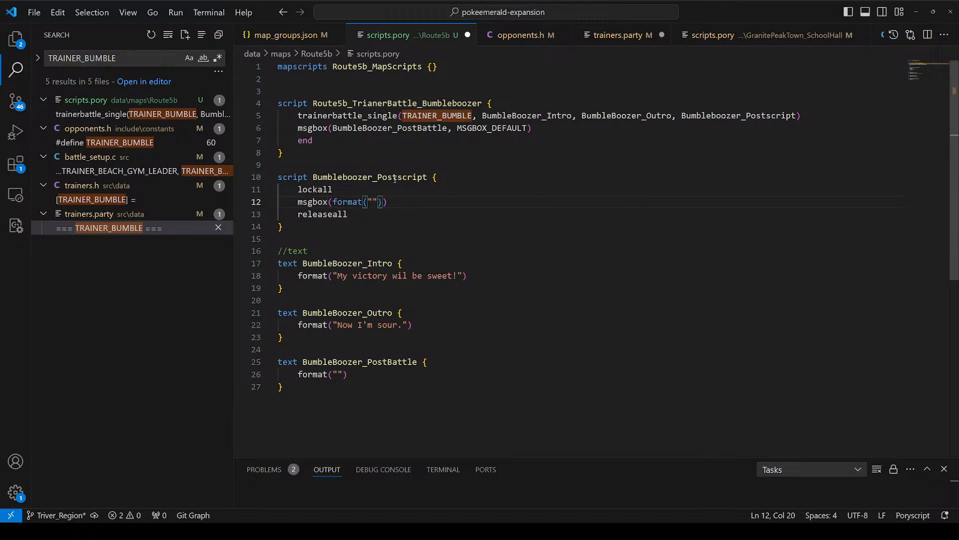
type("Wow that was great, y")
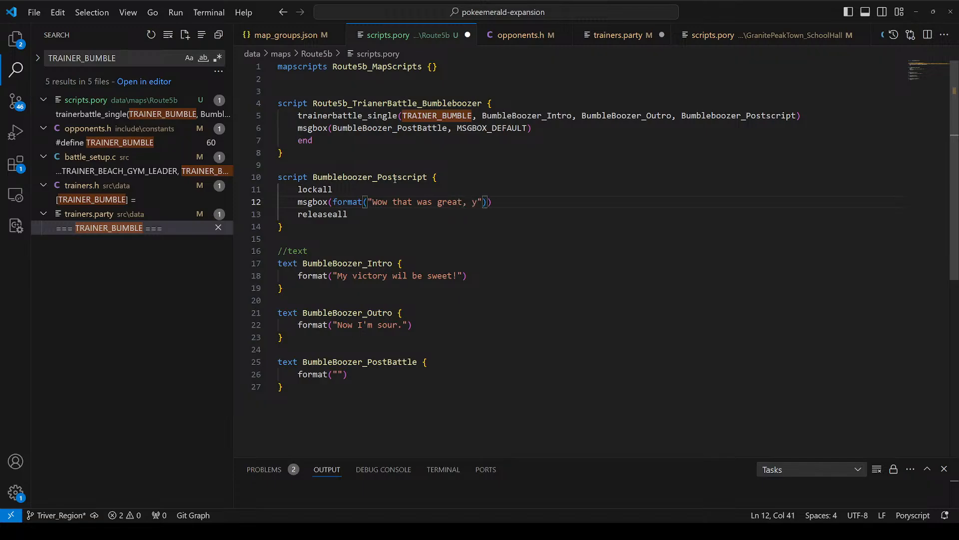
key("BackSpace")
key("BackSpace")
key("BackSpace")
key("BackSpace")
key("BackSpace")
key("BackSpace")
key("BackSpace")
key("BackSpace")
key("BackSpace")
key("BackSpace")
key("BackSpace")
key("BackSpace")
key("BackSpace")
key("BackSpace")
key("BackSpace")
key("BackSpace")
key("BackSpace")
key("BackSpace")
key("BackSpace")
key("BackSpace")
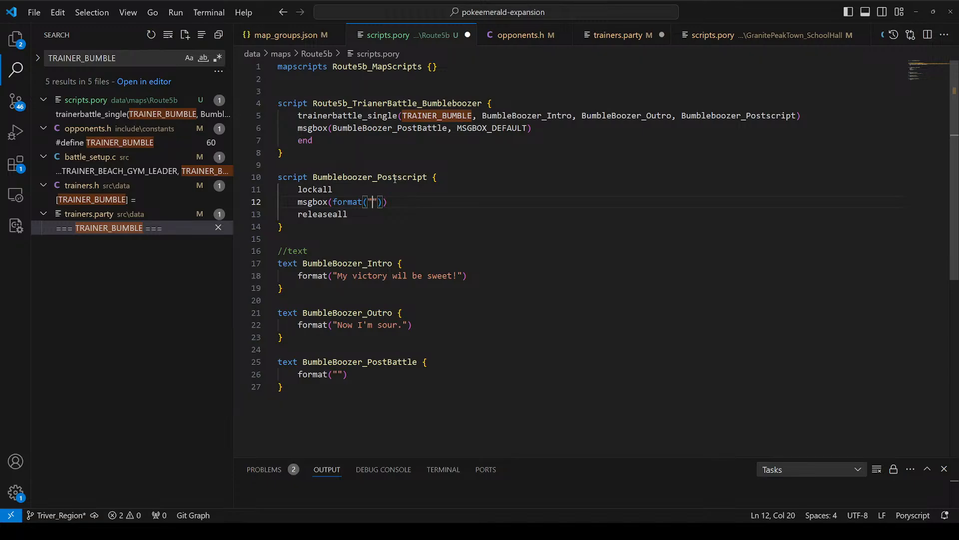
type("I")
key("BackSpace")
type("I'm going to")
key("BackSpace")
key("BackSpace")
key("BackSpace")
key("BackSpace")
key("BackSpace")
key("BackSpace")
key("BackSpace")
key("BackSpace")
key("BackSpace")
key("BackSpace")
key("BackSpace")
key("BackSpace")
Step: Add a giveitem command on a new line below the msgbox call in Bumbleboozer_Postscript
key("End")
key("Return")
type("g")
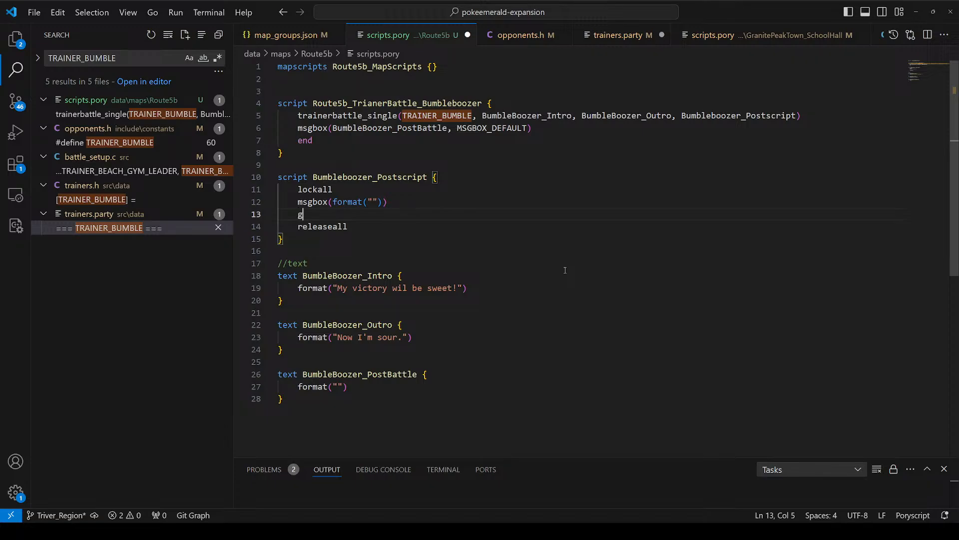
type("iveitem")
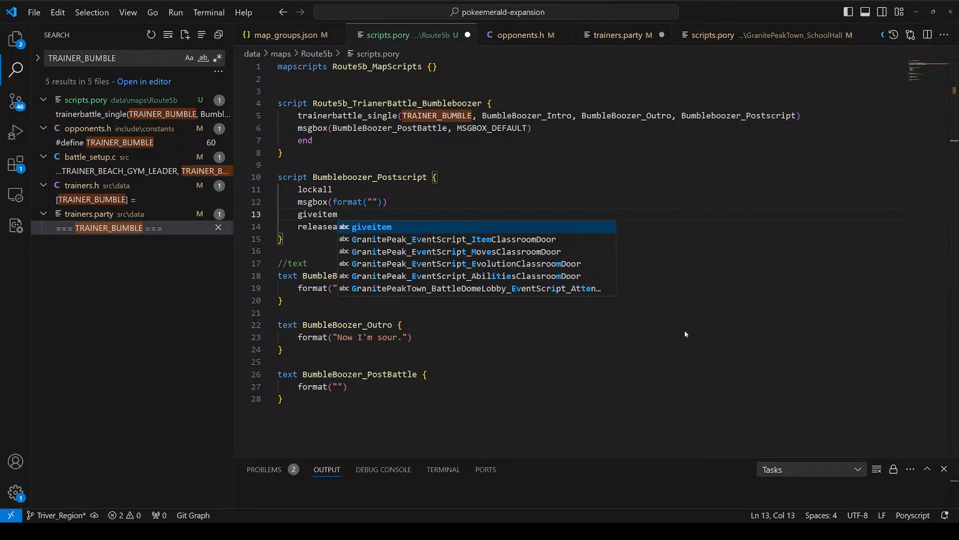
key("Escape")
Step: Set the postscript message box text to "You can have this, I don't want it anymore."
double_click(375, 202)
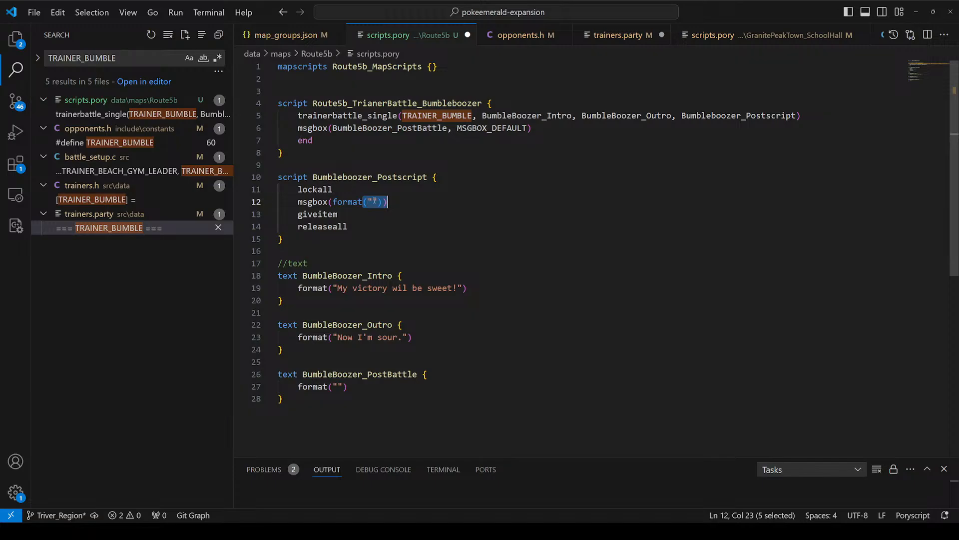
left_click(374, 201)
type("You can")
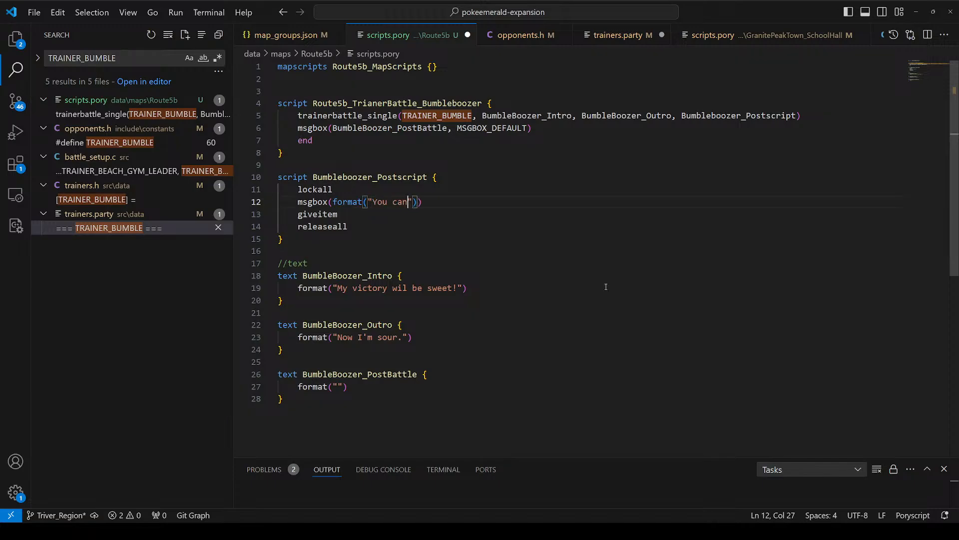
type(" have this I")
key("BackSpace")
key("BackSpace")
type(", I don't want ")
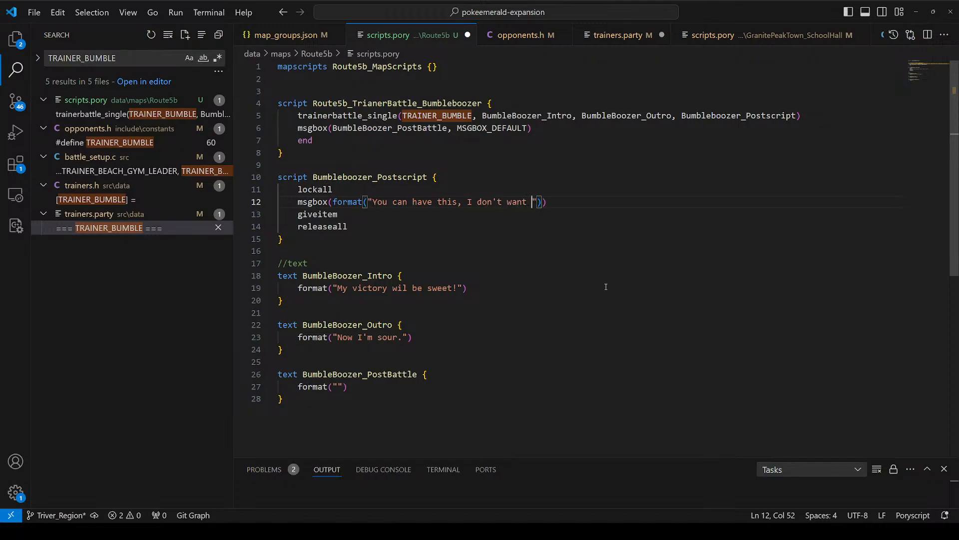
type("it anymore.")
Step: Complete the giveitem command with the arguments ITEM_HONEY and 5
key("Down")
key("Down")
key("Up")
type("(ITEM_")
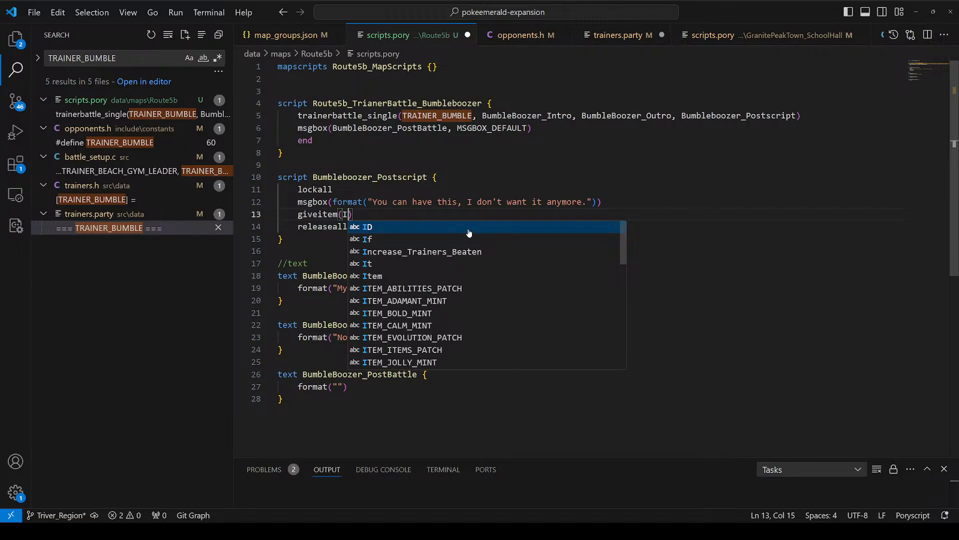
type("HONEY, 1")
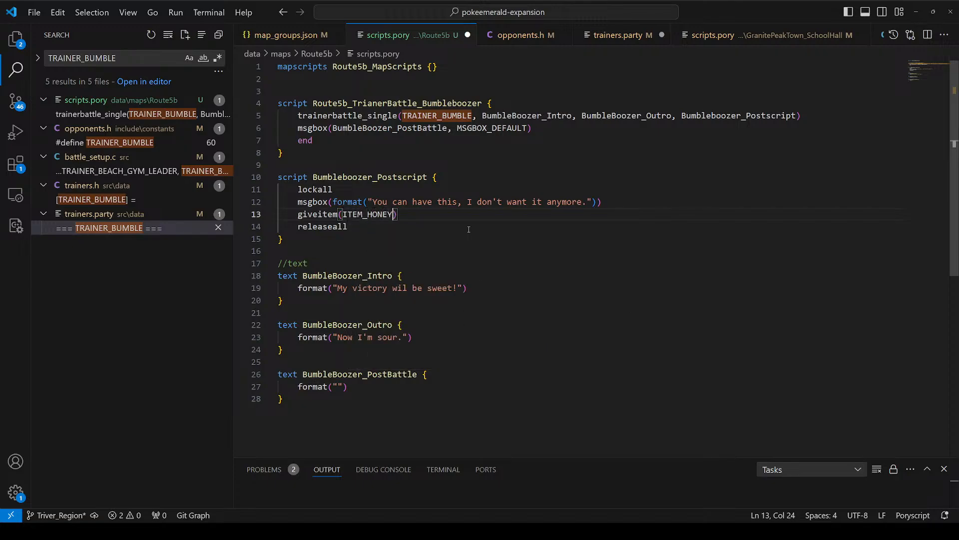
key("BackSpace")
type("5")
key("BackSpace")
type("1")
key("BackSpace")
type("5")
key("Right")
key("Down")
key("Down")
key("Down")
key("Down")
key("Down")
left_click(338, 386)
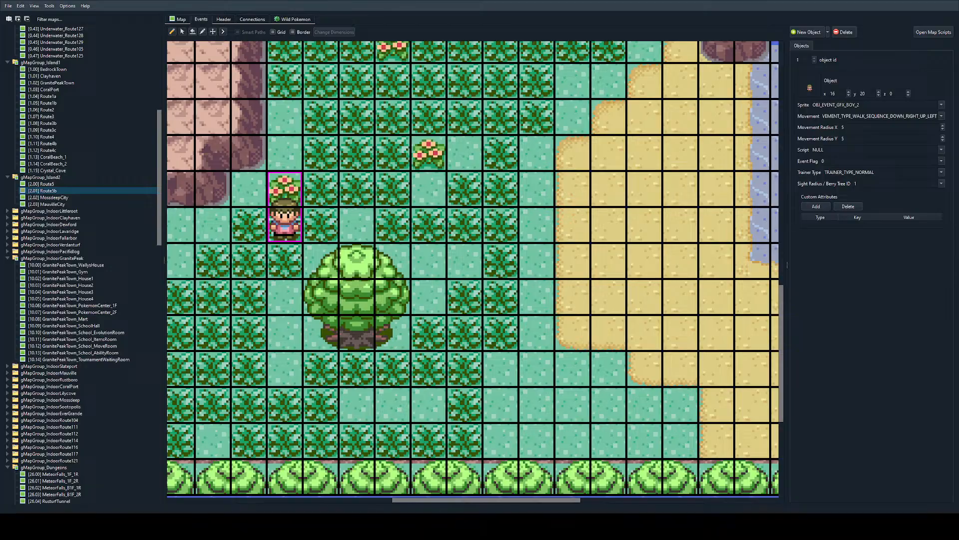
Step: Copy the script name Route5b_TrianerBattle_Bumbleboozer and, in Porymap, assign it as the Script of Route5b's OBJ_EVENT_GFX_BOY_2 object
key("alt+Tab")
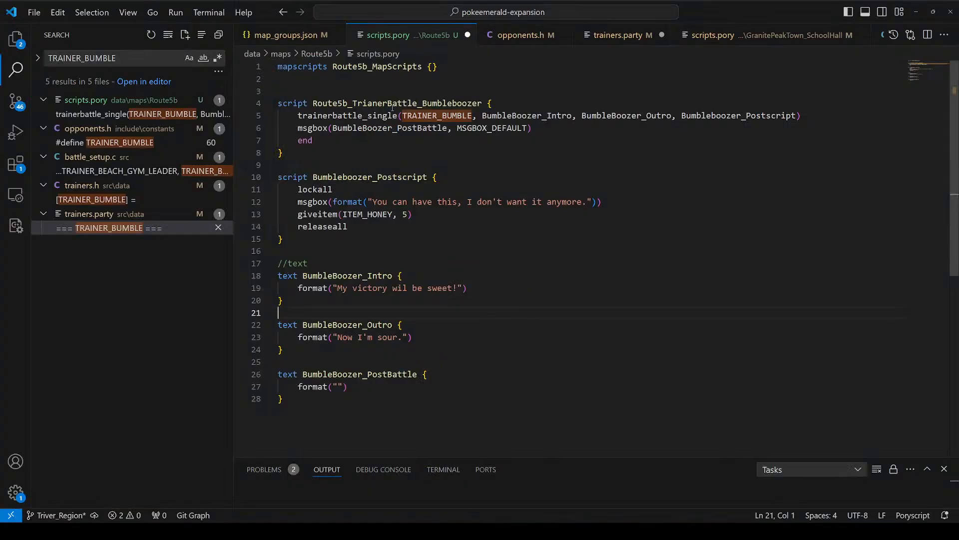
double_click(392, 103)
key("alt+Tab")
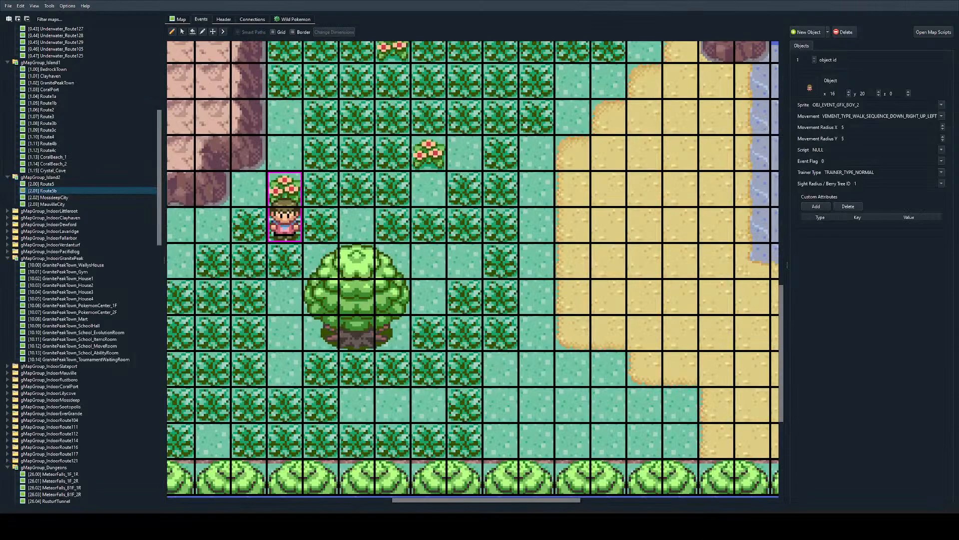
double_click(846, 149)
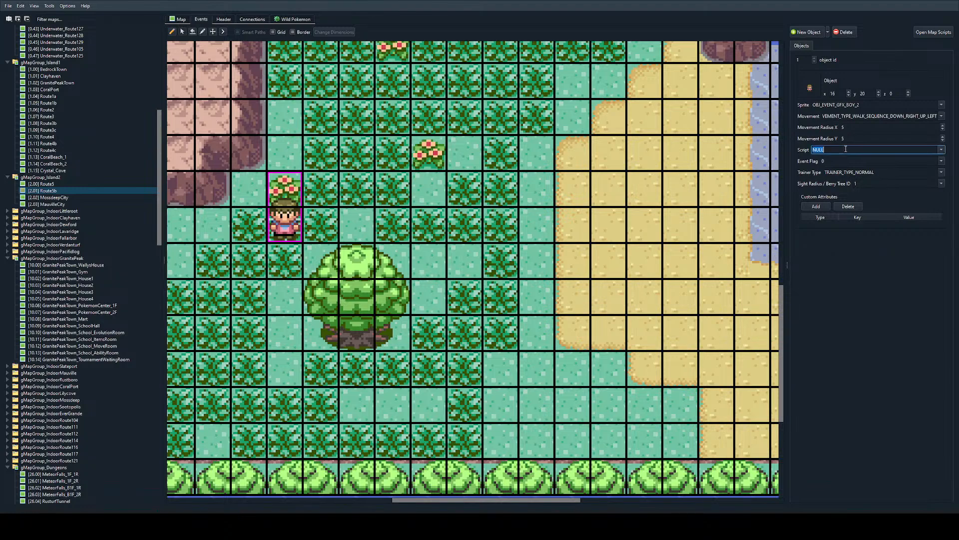
type("Route5b_TrianerBattle_Bumbleboozer")
scroll(477, 230, "down", 2, "ctrl")
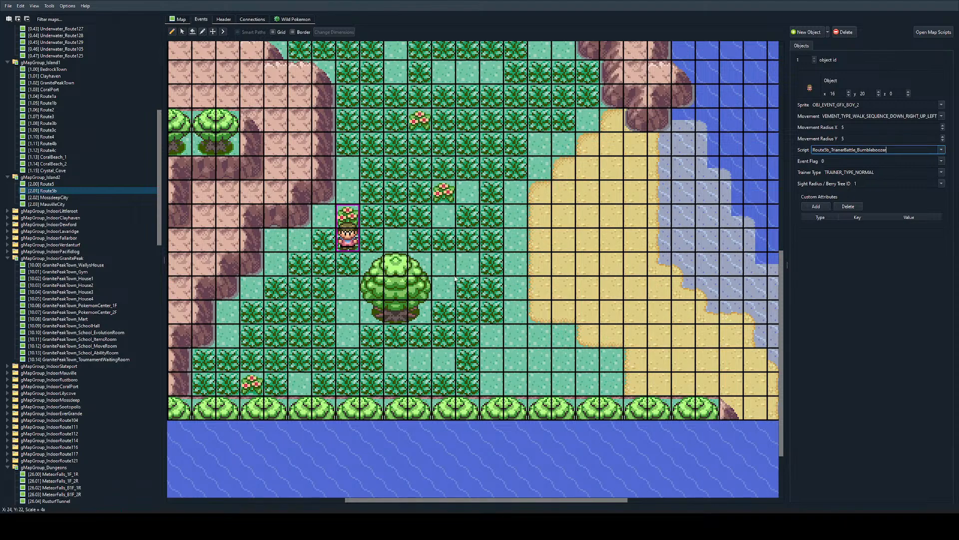
Step: Examine Route5b's terrain around the trainer object, covering the tall grass, the beach, the cliffs and the cave entrance
scroll(312, 286, "down", 2, "ctrl")
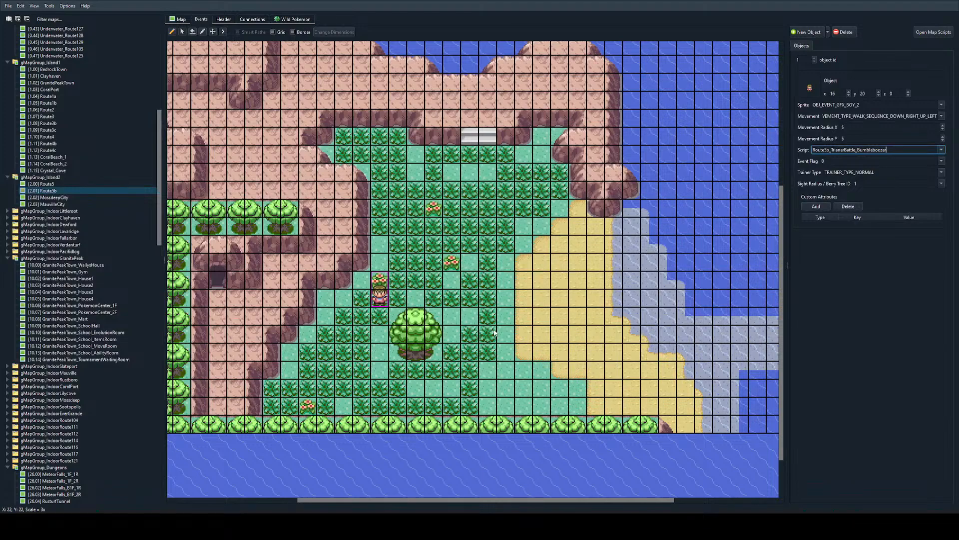
scroll(507, 290, "up", 1, "ctrl")
scroll(506, 290, "right", 3)
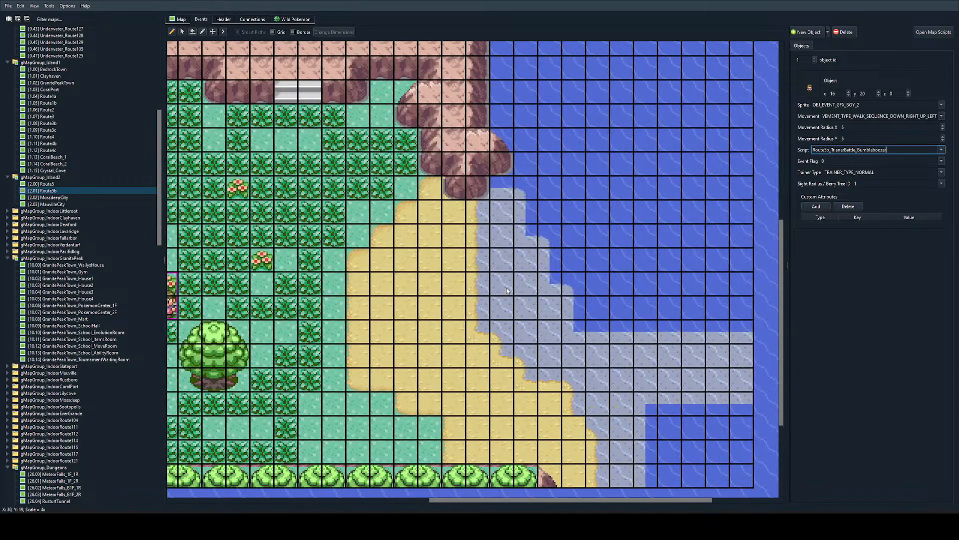
scroll(506, 287, "down", 3)
scroll(512, 262, "left", 5)
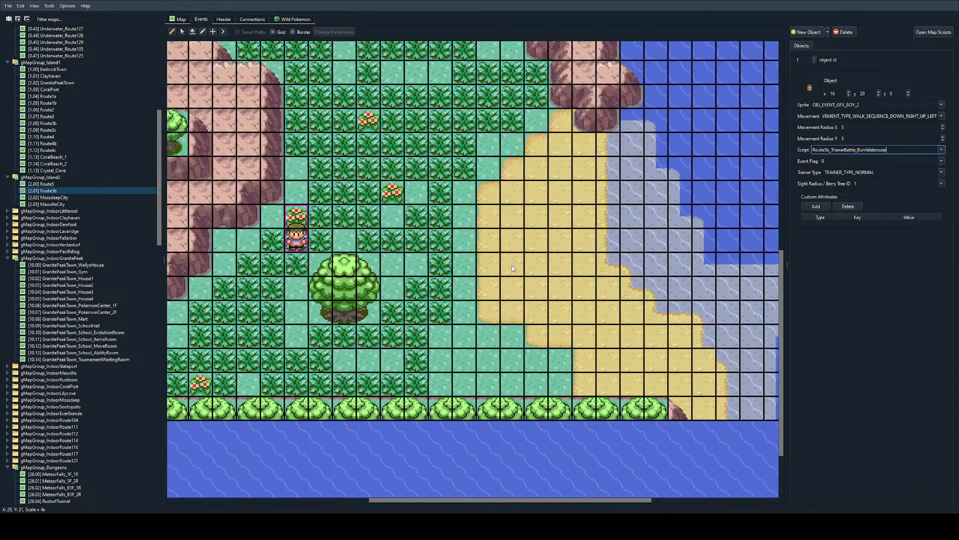
scroll(511, 272, "down", 1, "ctrl")
scroll(510, 287, "up", 1, "ctrl")
scroll(510, 288, "up", 1)
scroll(510, 288, "down", 1, "ctrl")
scroll(510, 288, "left", 3)
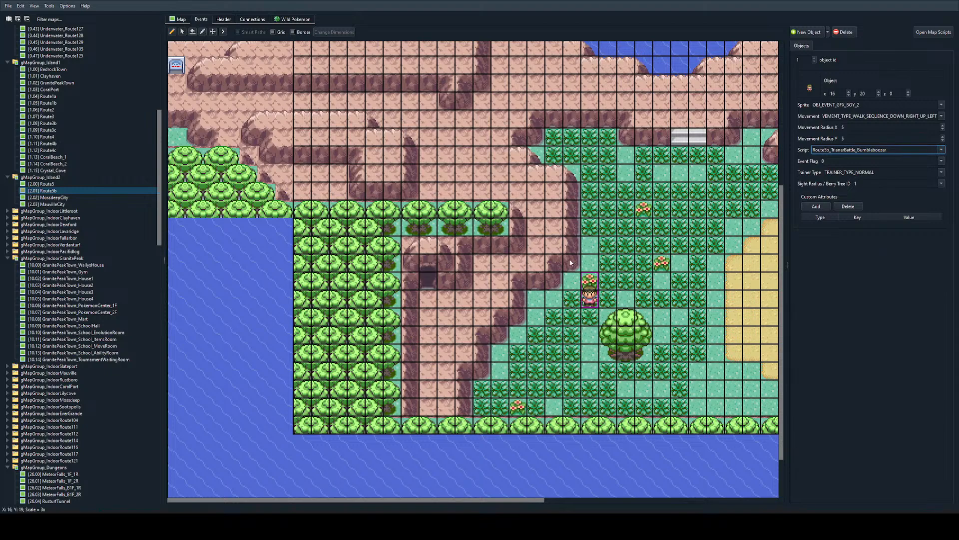
scroll(507, 245, "up", 1, "ctrl")
scroll(499, 235, "down", 3, "alt")
scroll(469, 203, "up", 1)
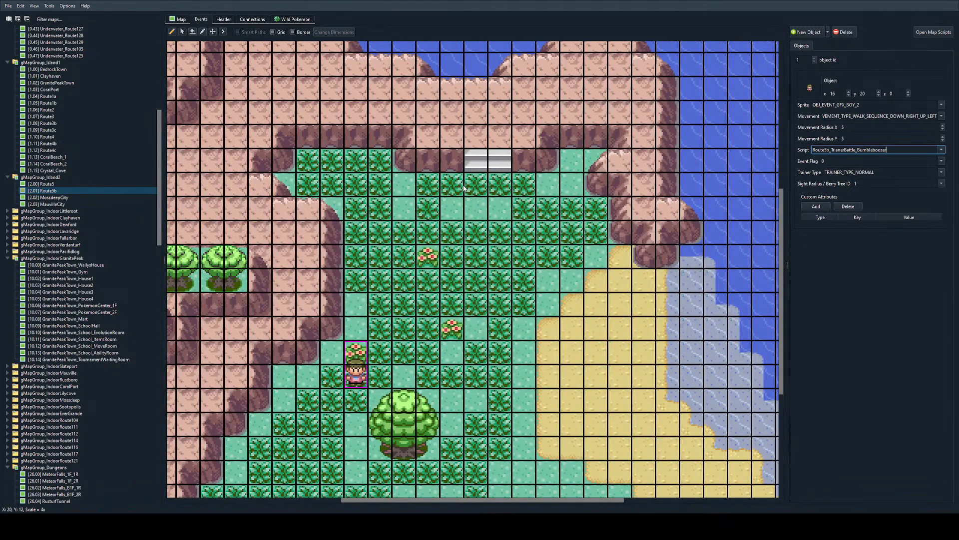
key("alt")
scroll(470, 203, "down", 1)
key("alt+Tab")
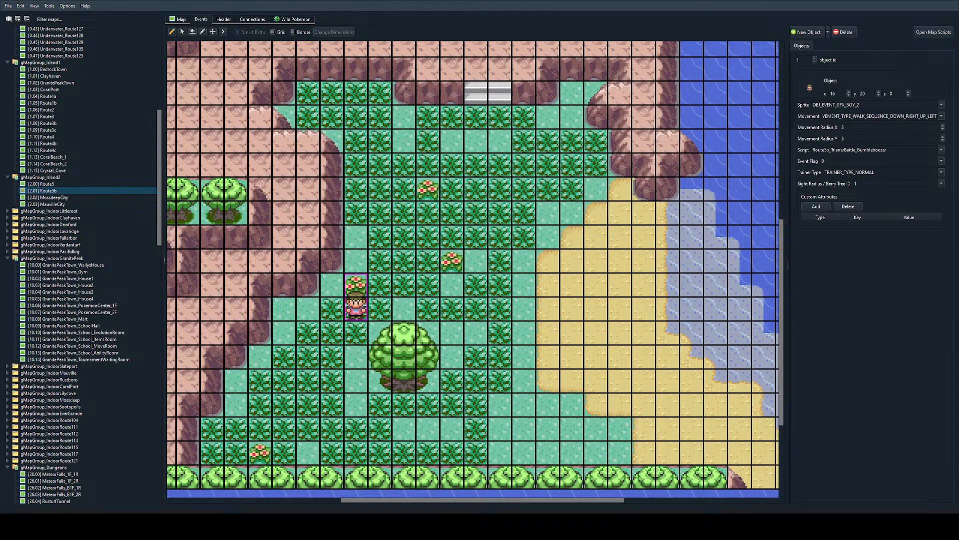
Step: Add a wild encounter group for Route5b and set land_mons slot 0 to SPECIES_SENTRET
left_click(293, 19)
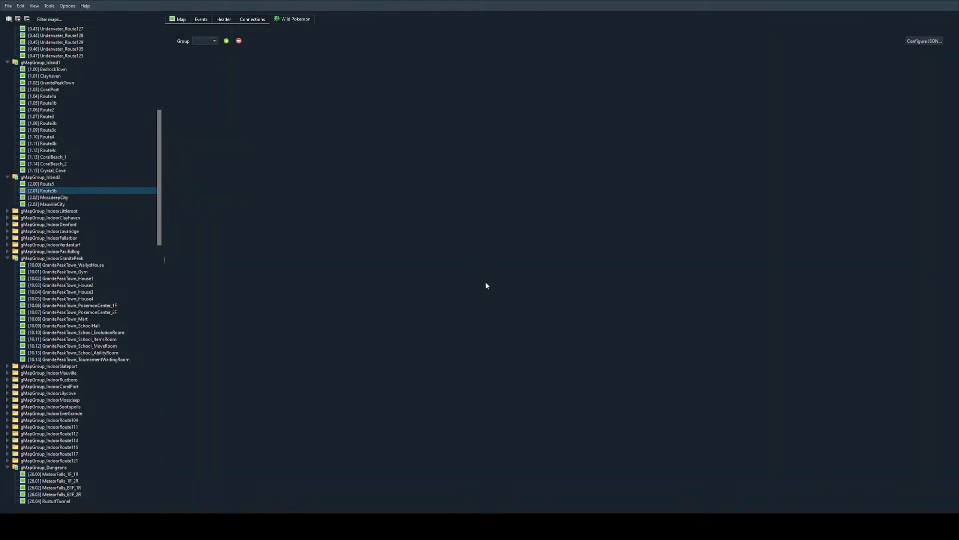
left_click(486, 296)
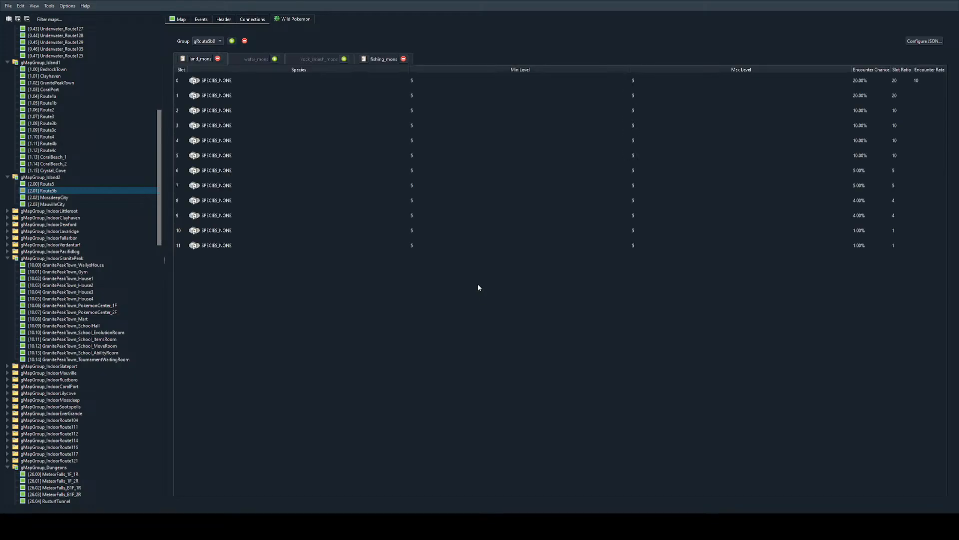
double_click(300, 78)
type("SPECIES_SENTRET")
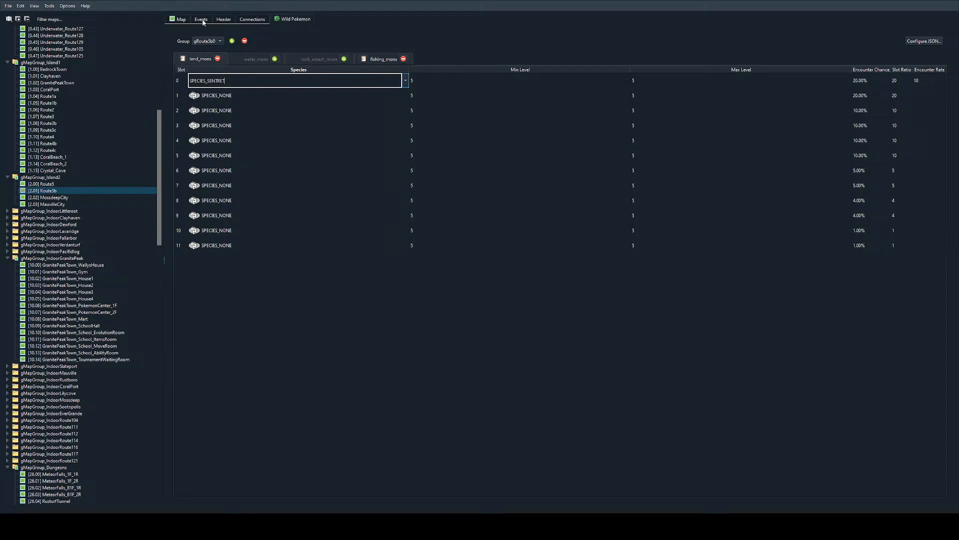
key("Tab")
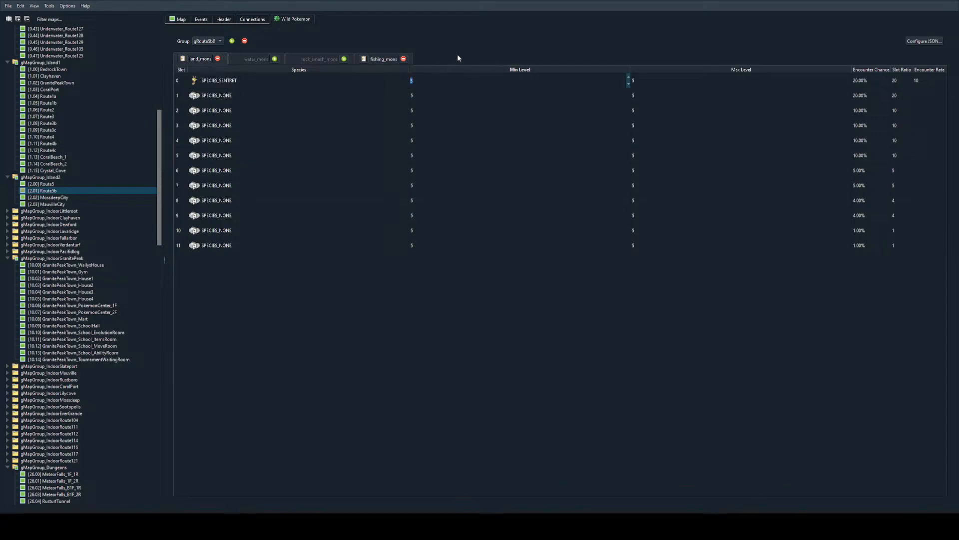
Step: Set the minimum level of all twelve land_mons slots to 12
type("10")
left_click(445, 95)
type("10")
left_click(428, 80)
left_click(426, 108)
type("12")
left_click(427, 99)
type("12")
left_click(426, 125)
type("12")
left_click(424, 151)
type("12")
left_click(426, 140)
type("12")
left_click(423, 170)
type("12")
left_click(419, 185)
type("12")
left_click(419, 200)
type("12")
type("2")
left_click(418, 244)
type("12")
Step: Set the maximum level of all twelve land_mons slots to 18
left_click(655, 81)
type("18")
left_click(645, 96)
type("18")
left_click(646, 125)
type("18")
left_click(645, 111)
type("18")
left_click(641, 138)
type("18")
left_click(656, 157)
type("18")
left_click(654, 170)
type("18")
left_click(653, 186)
type("18")
left_click(651, 200)
key("Return")
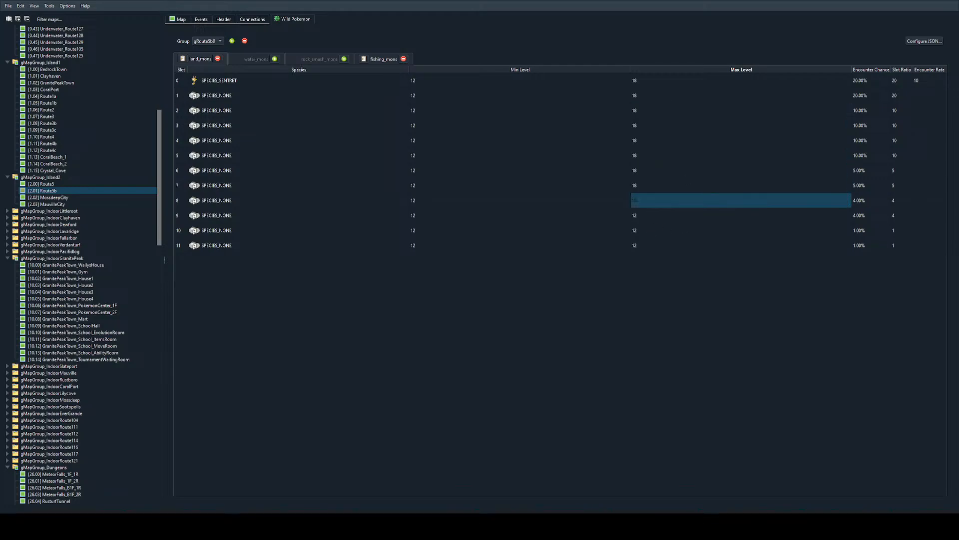
left_click(656, 215)
type("18")
left_click(650, 232)
type("18")
left_click(643, 246)
type("18")
key("Return")
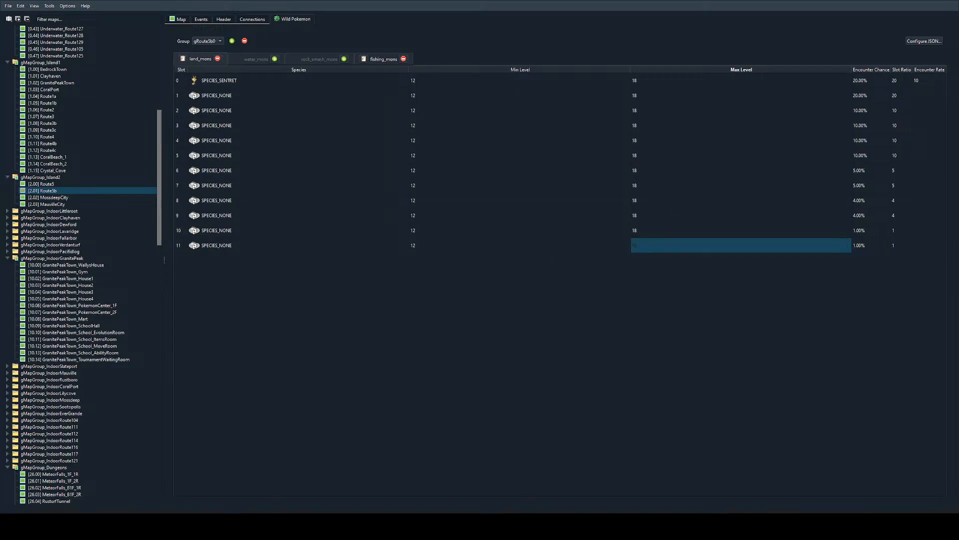
Step: Set land_mons slot 1 to SPECIES_WINGULL and slot 2 to SPECIES_BUIZEL
double_click(258, 95)
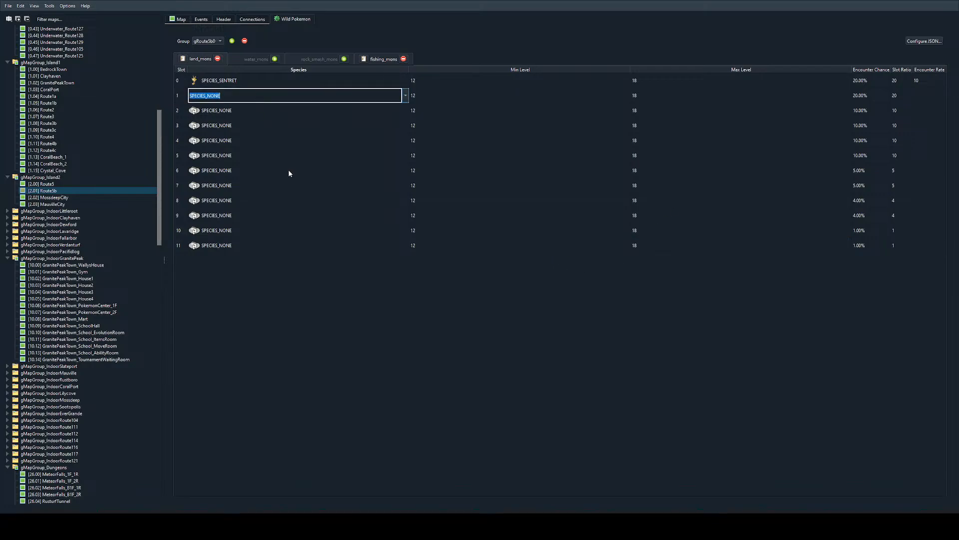
type("SPECIES_WINGULL")
double_click(287, 108)
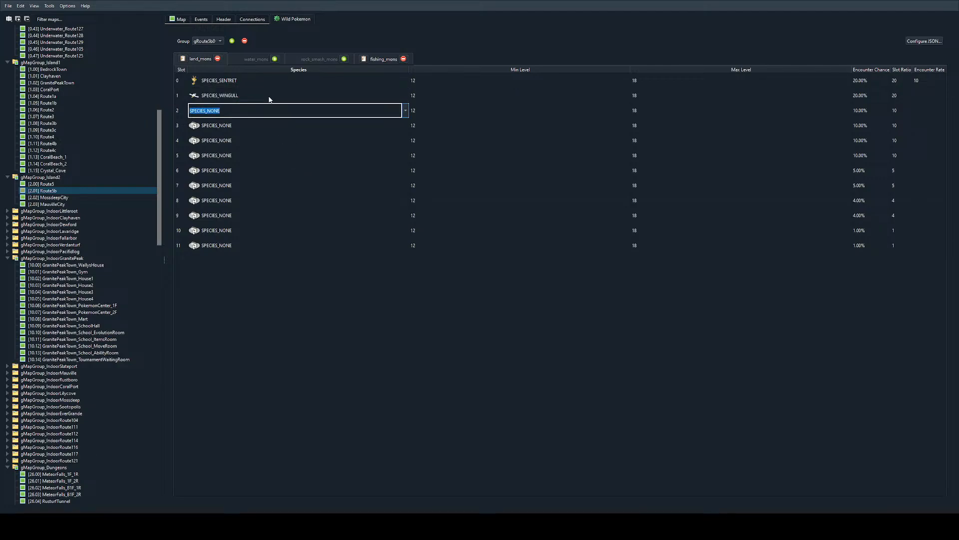
type("SPECIES_BUIZEL")
Step: Set the species of land_mons slot 3 to SPECIES_SLOWPOKE
double_click(251, 125)
type("SPECIES_SLOWBRO")
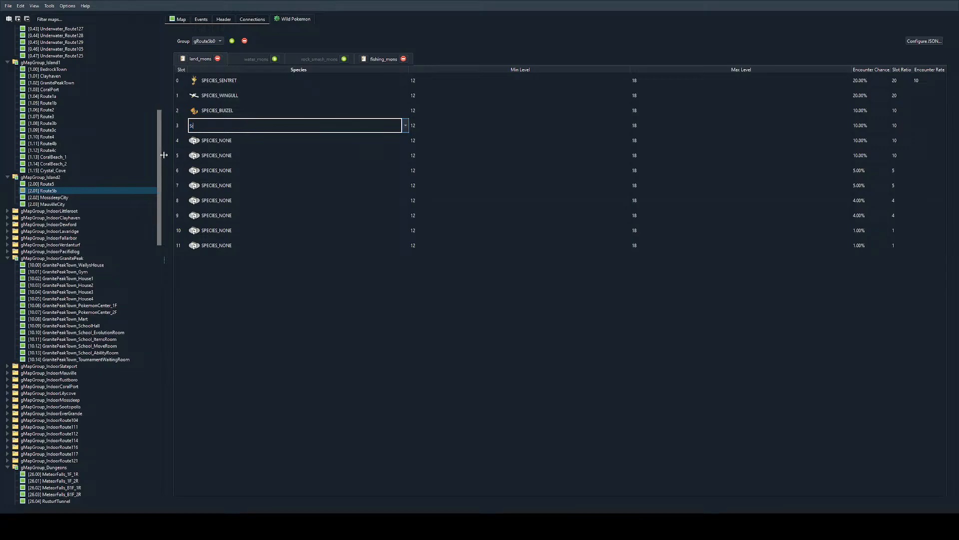
key("Down")
key("Down")
key("Down")
key("ctrl+a")
type("SLOWPO")
key("Down")
Step: Set land_mons slot 4 to SPECIES_CRABRAWLER and slot 5 to SPECIES_SHUCKLE
double_click(248, 141)
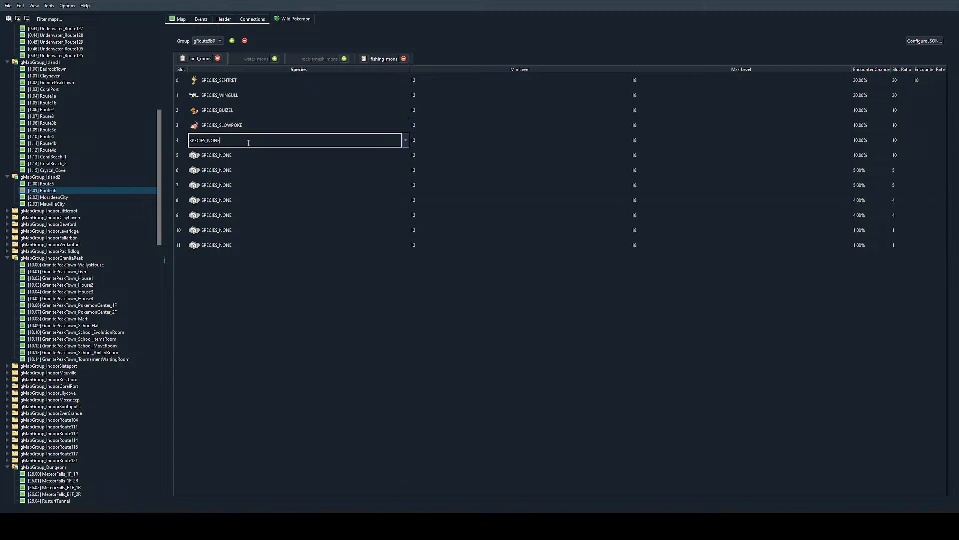
key("ctrl+a")
type("cra")
key("Down")
double_click(230, 156)
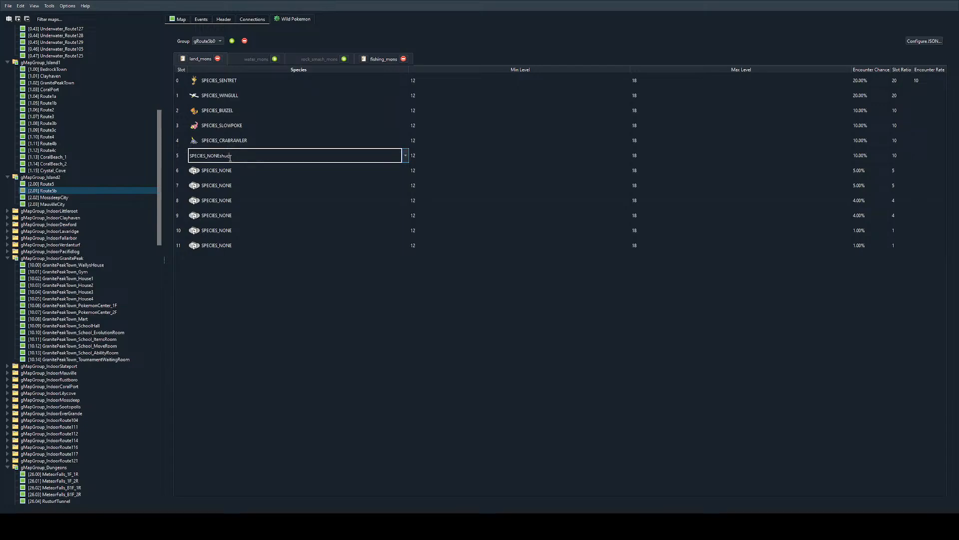
key("ctrl+a")
type("SHUC")
key("Down")
left_click(225, 172)
left_click(227, 185)
left_click(254, 158)
Step: Set the species of land_mons slot 6 to SPECIES_SHELLOS_EAST
left_click(255, 172)
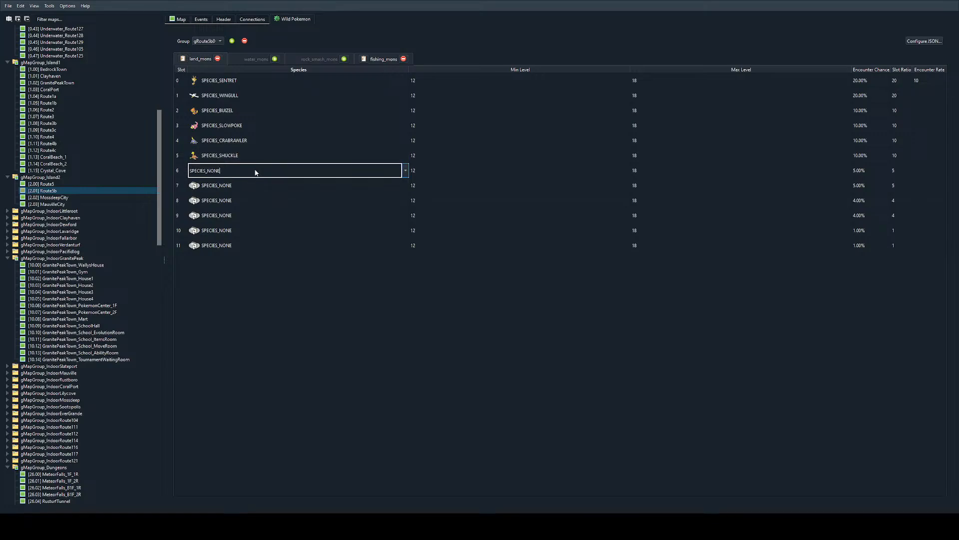
key("ctrl+a")
type("SHELL")
key("Down")
key("Down")
Step: Set the species of land_mons slot 7 to SPECIES_CHEWTLE
left_click(257, 187)
key("ctrl+a")
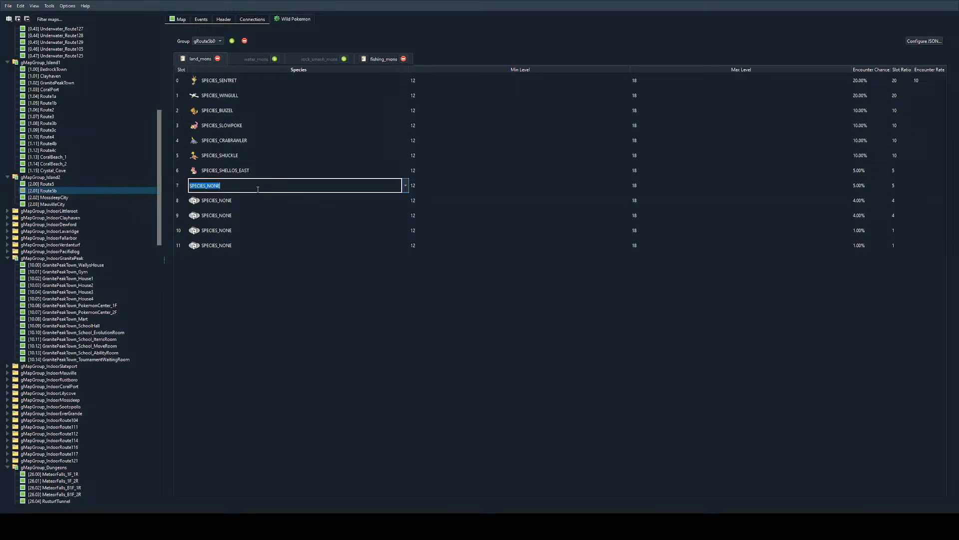
type("CHEW")
key("Down")
key("Return")
scroll(255, 190, "up", 2)
scroll(254, 191, "down", 1)
scroll(254, 190, "down", 1)
key("Return")
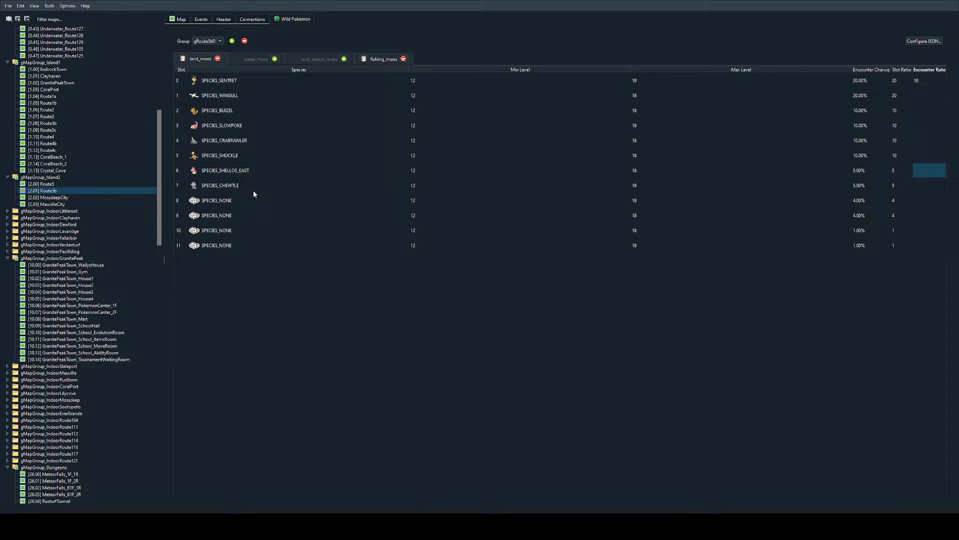
Step: Change the species of land_mons slot 6 to SPECIES_SHELLOS_EAST_SEA
double_click(273, 170)
left_click(272, 171)
type("_")
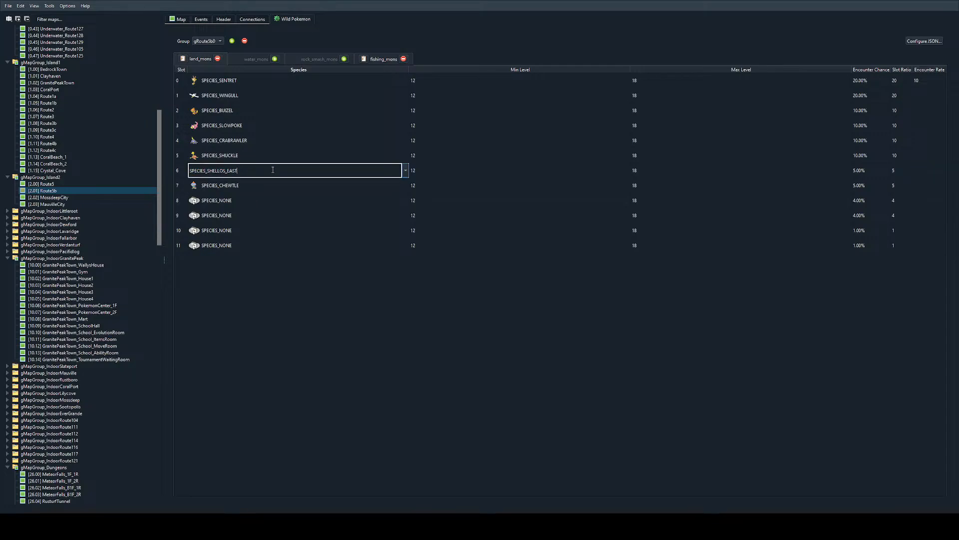
type("SEA")
Step: Set land_mons slot 8 to SPECIES_KRABBY and slot 9 to SPECIES_WIMPOD
double_click(246, 206)
double_click(251, 203)
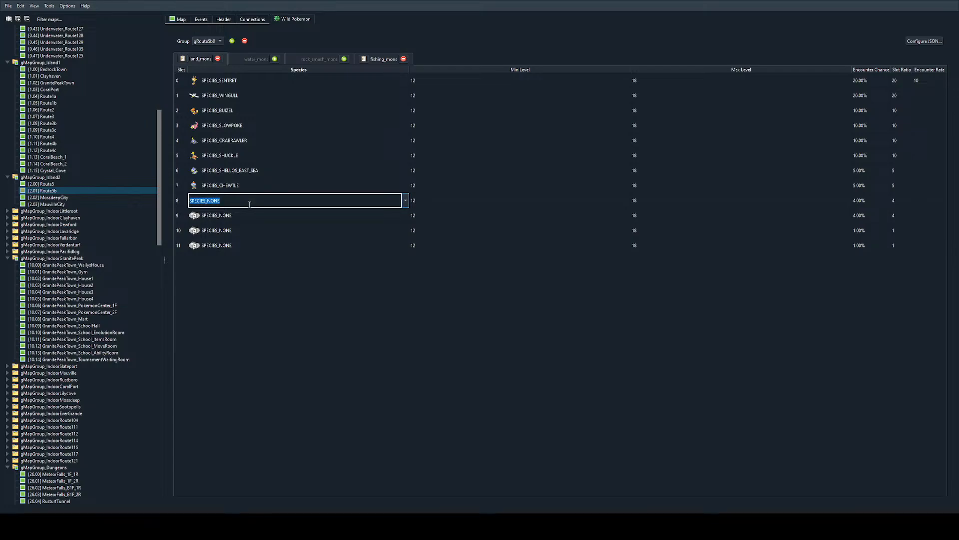
type("SPECIES_KRABBY")
double_click(244, 214)
double_click(240, 218)
type("SPECIES_WIMPOD")
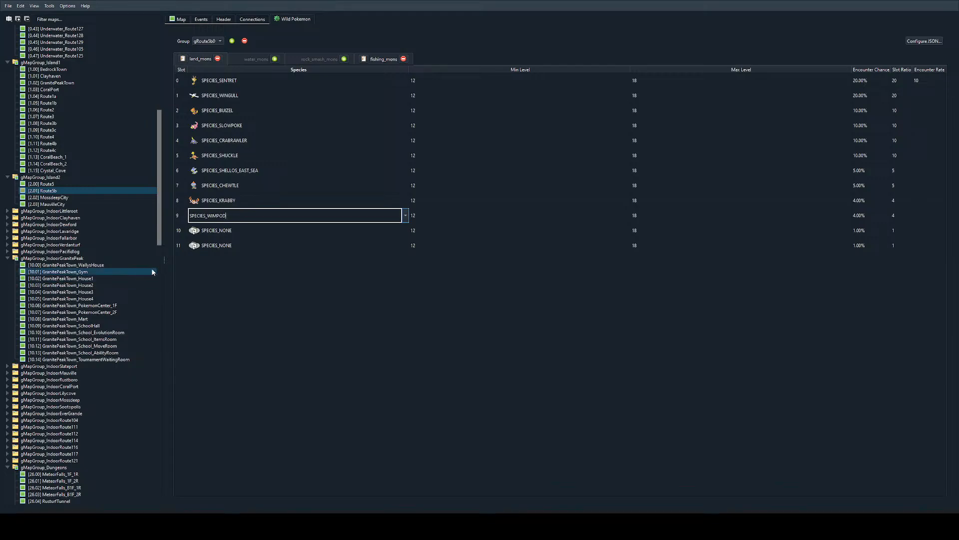
Step: Set the species of land_mons slot 10 to SPECIES_PYUKUMUKU
double_click(212, 231)
left_click_drag(214, 230, 182, 251)
key("ctrl+a")
key("BackSpace")
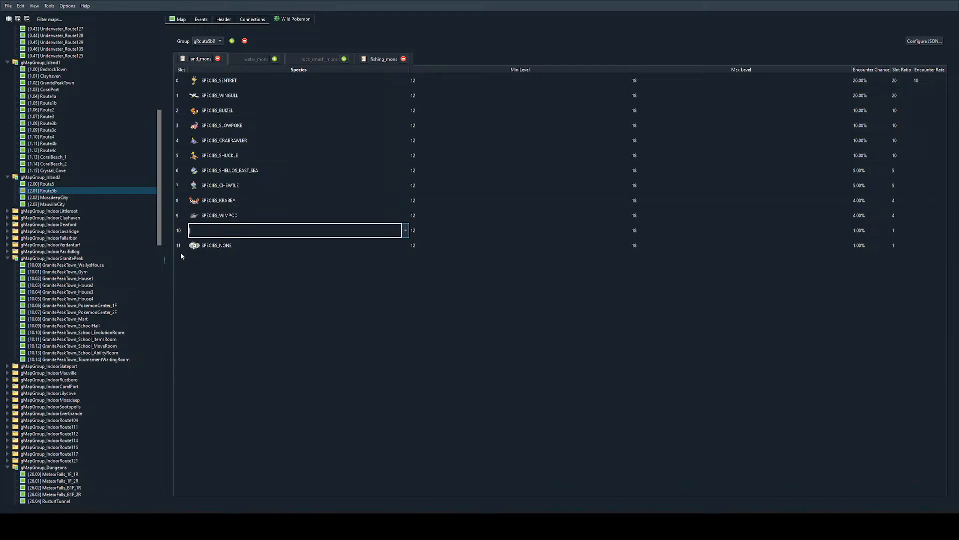
type("PYUKUM")
key("Down")
key("Return")
Step: Set the species of land_mons slot 11 to SPECIES_WIMPOD
key("Tab")
key("Tab")
key("Tab")
key("Tab")
key("Tab")
key("Tab")
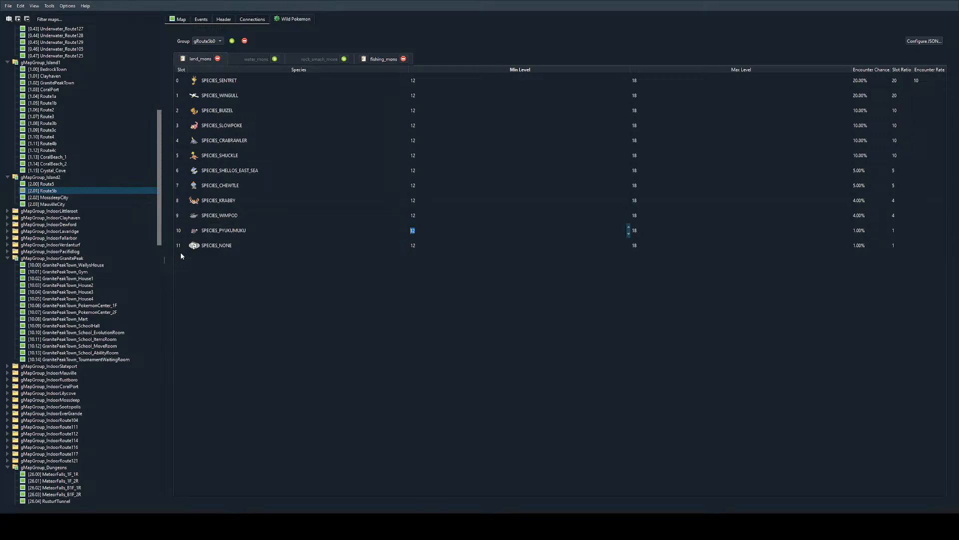
key("Tab")
key("ctrl+a")
key("BackSpace")
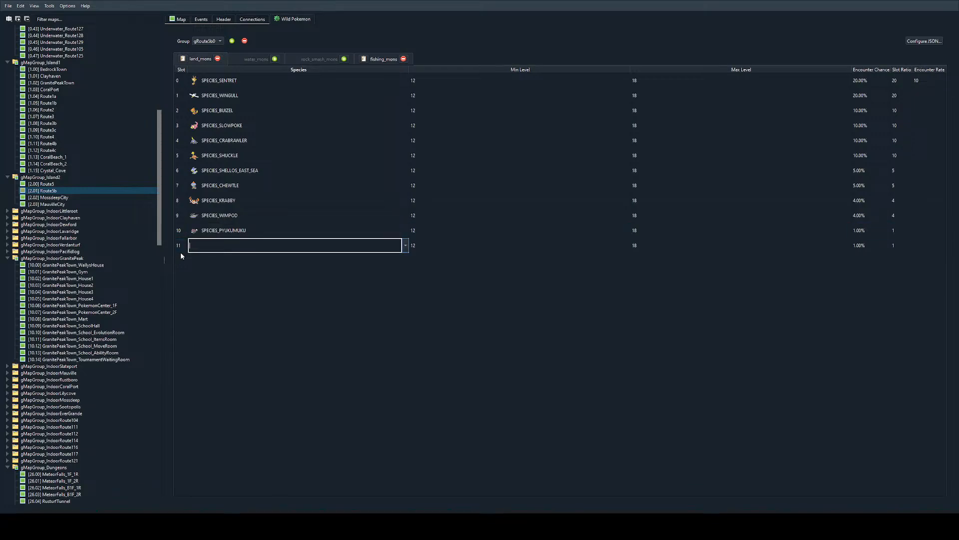
type("WIMP")
key("Down")
key("Return")
key("Return")
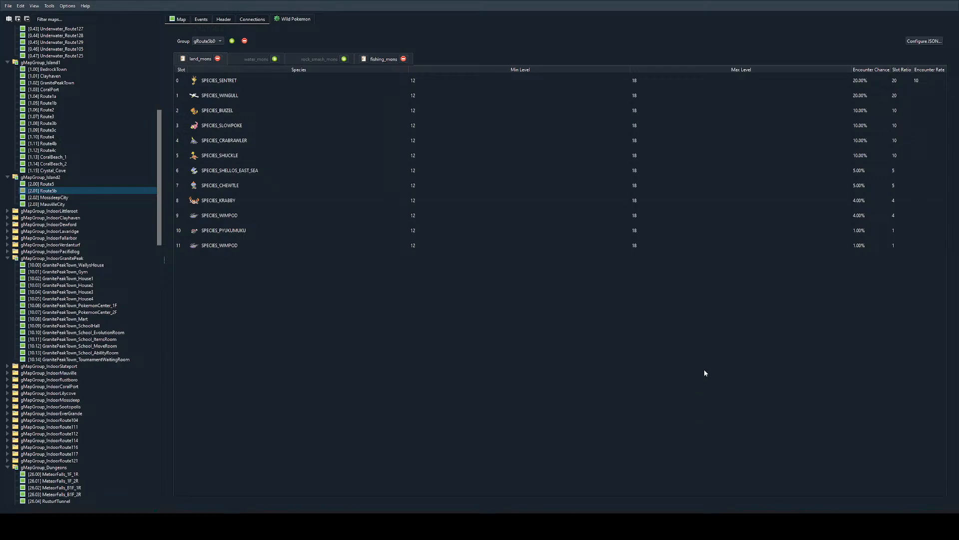
Step: Return to editing Route5b's map tiles and fix the rock corner above the cave entrance with a matching rounded corner metatile
left_click(181, 19)
left_click(289, 19)
left_click(181, 19)
scroll(522, 265, "down", 3)
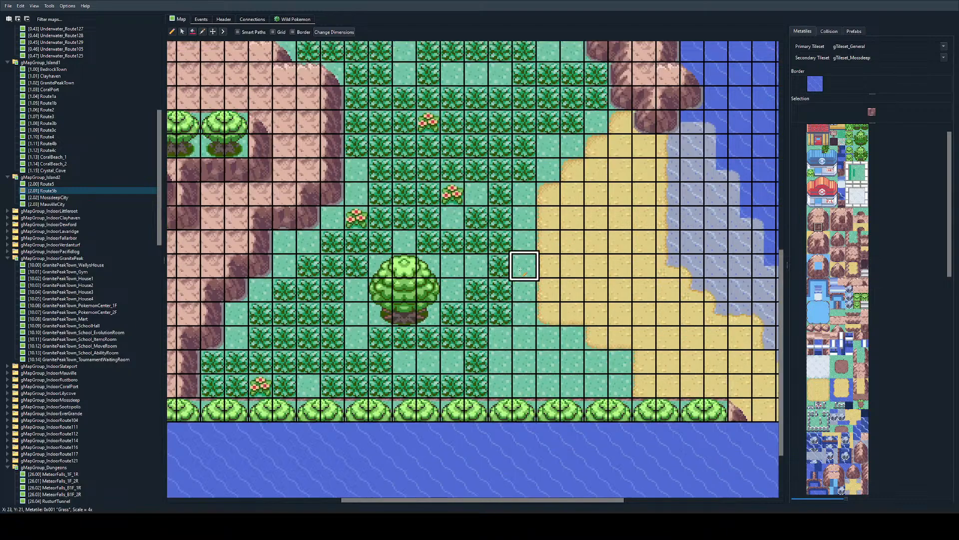
scroll(532, 221, "down", 1, "ctrl")
scroll(515, 236, "up", 1)
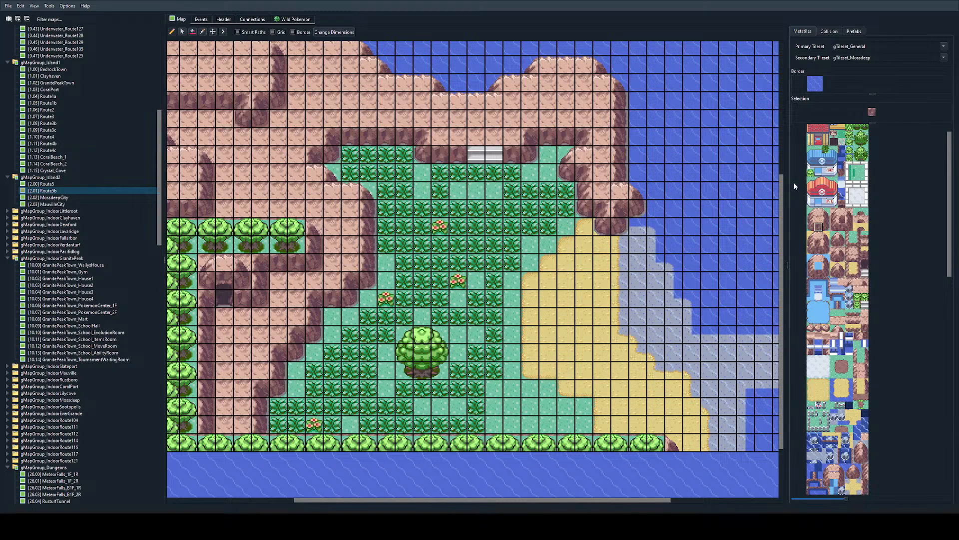
left_click(811, 212)
left_click(207, 262)
right_click(237, 257)
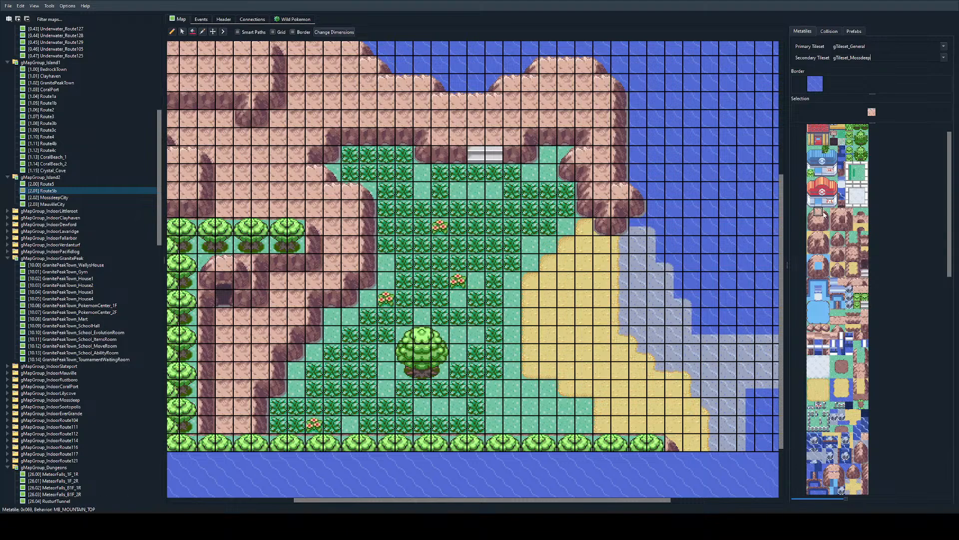
right_click(233, 260)
key("ctrl+z")
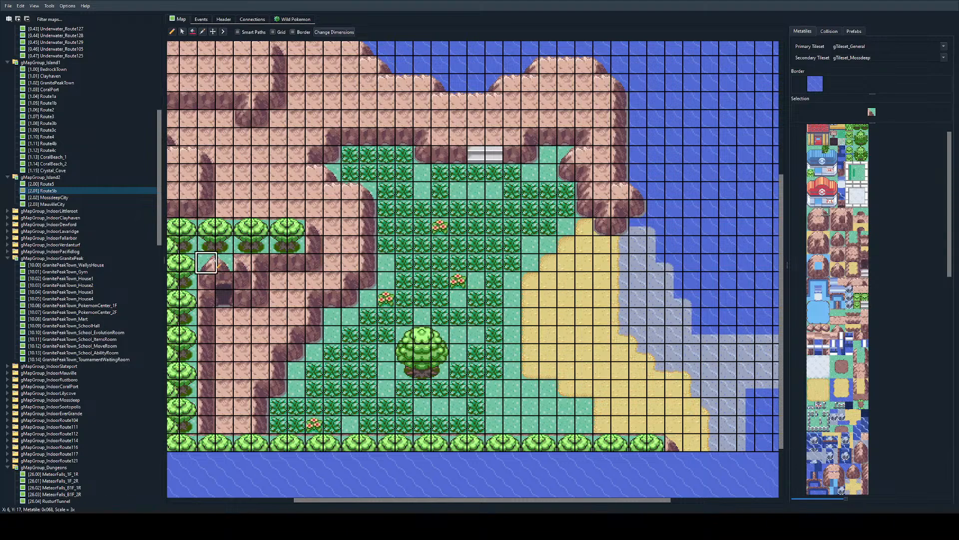
left_click(242, 263)
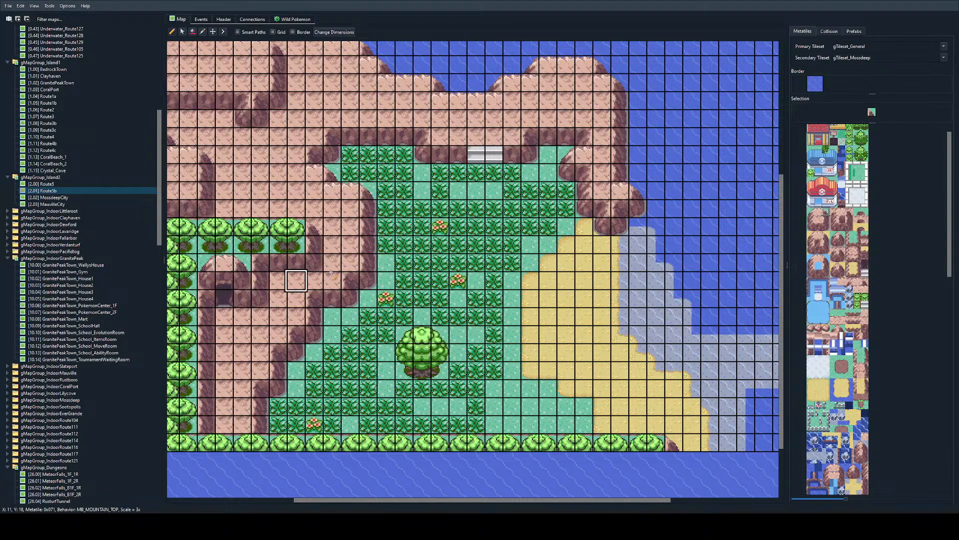
Step: Pick the TallGrass metatile from the map and paint it diagonally along the cliff edge southwest of the trainer's flower patch
left_click(810, 232)
left_click(810, 227)
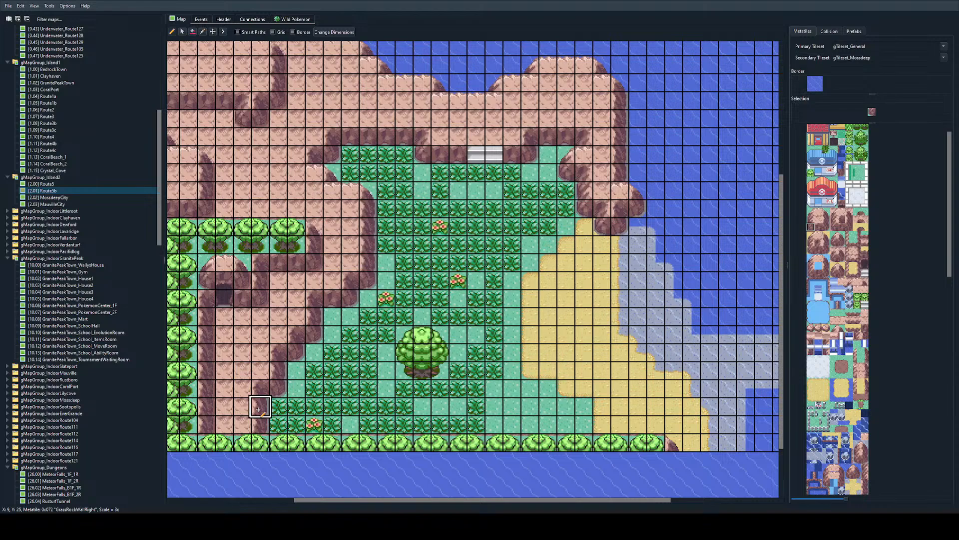
right_click(423, 279)
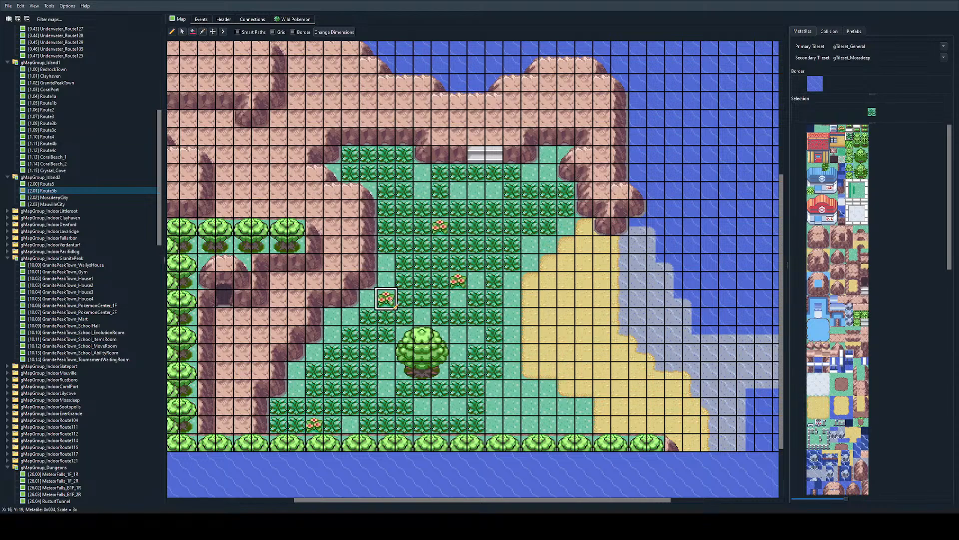
mouse_move(368, 317)
left_mouse_down()
mouse_move(349, 317)
mouse_move(297, 388)
left_mouse_up()
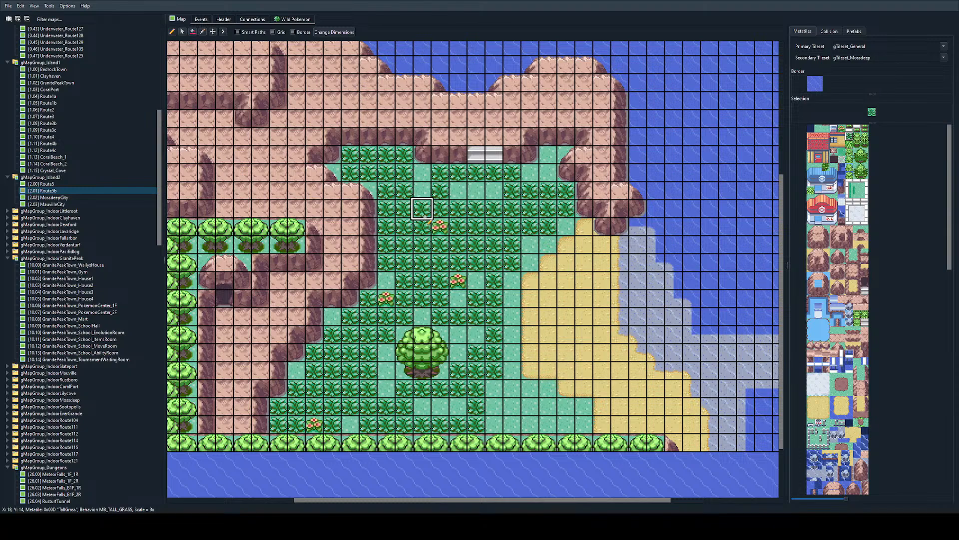
Step: Review Route5b's cliffs, trees and grass tiles, and check where the trainer object stands among its events
left_click(826, 245)
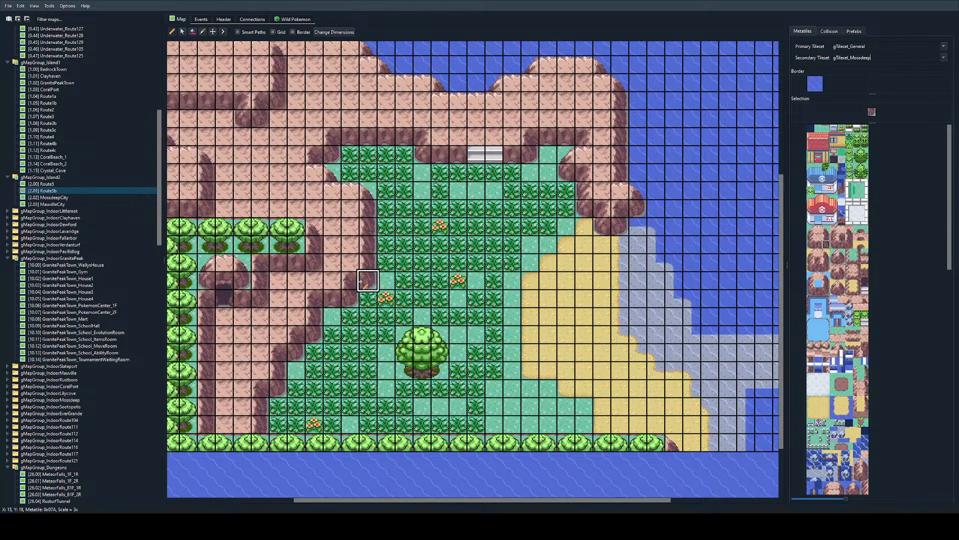
scroll(361, 282, "up", 3)
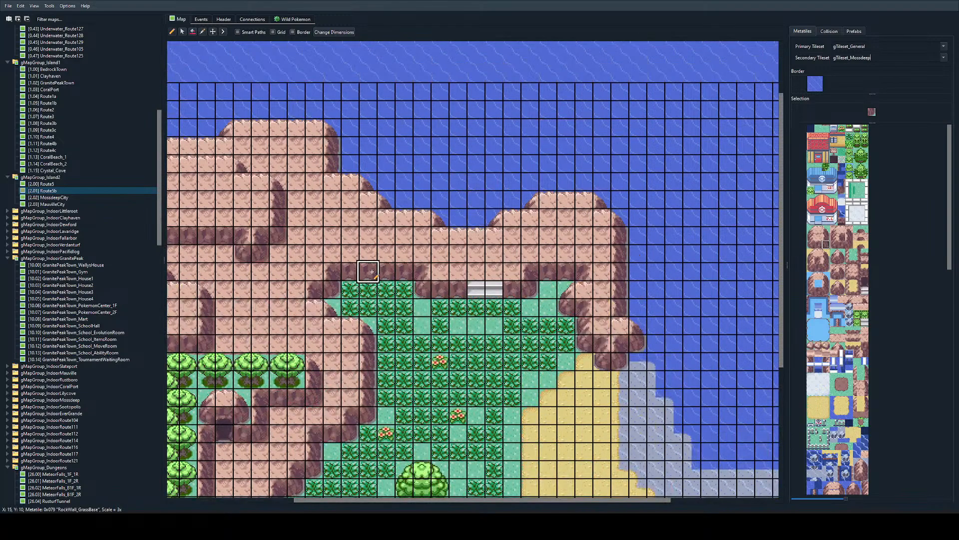
scroll(371, 271, "down", 2, "ctrl")
scroll(370, 273, "up", 2, "ctrl")
scroll(369, 274, "down", 1, "ctrl")
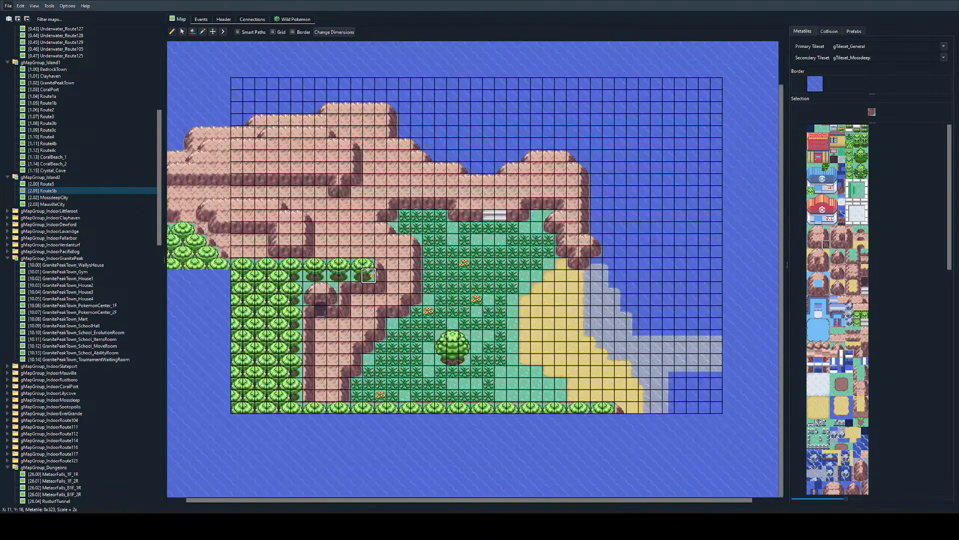
scroll(370, 274, "up", 1, "ctrl")
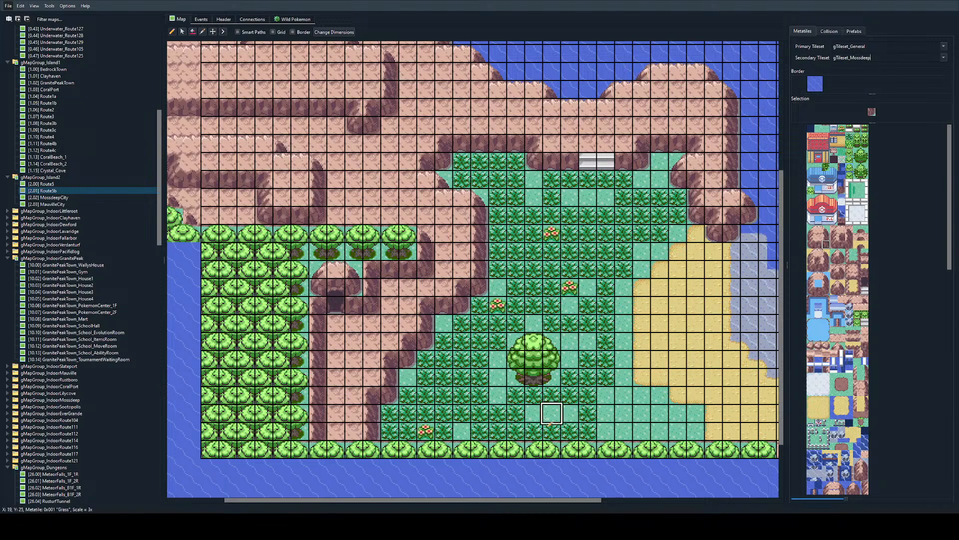
right_click(300, 431)
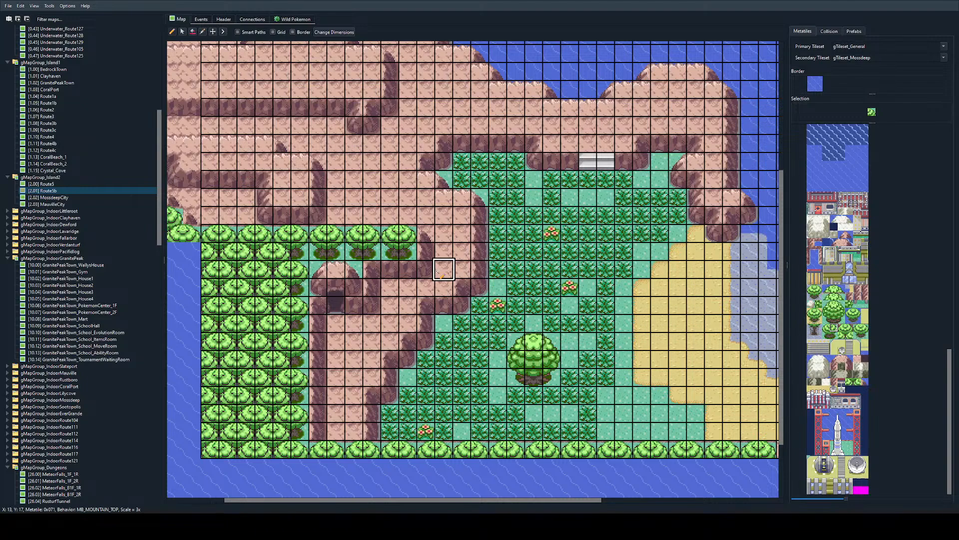
scroll(824, 295, "up", 5)
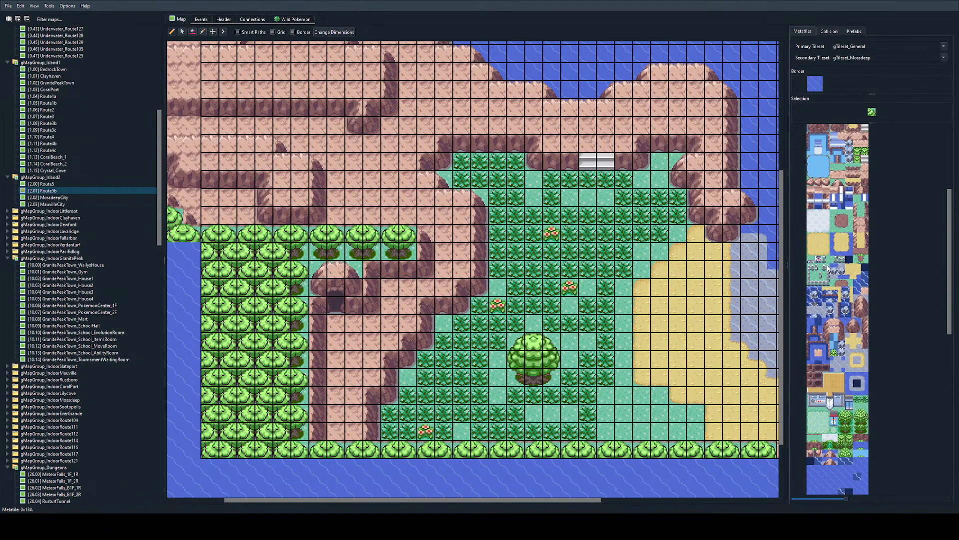
scroll(828, 269, "up", 6)
left_click(825, 244)
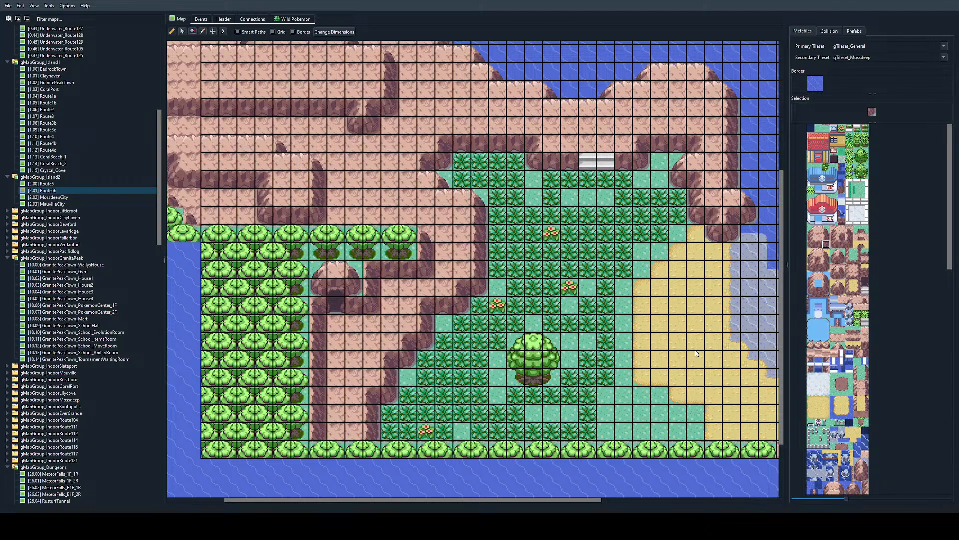
left_click(201, 19)
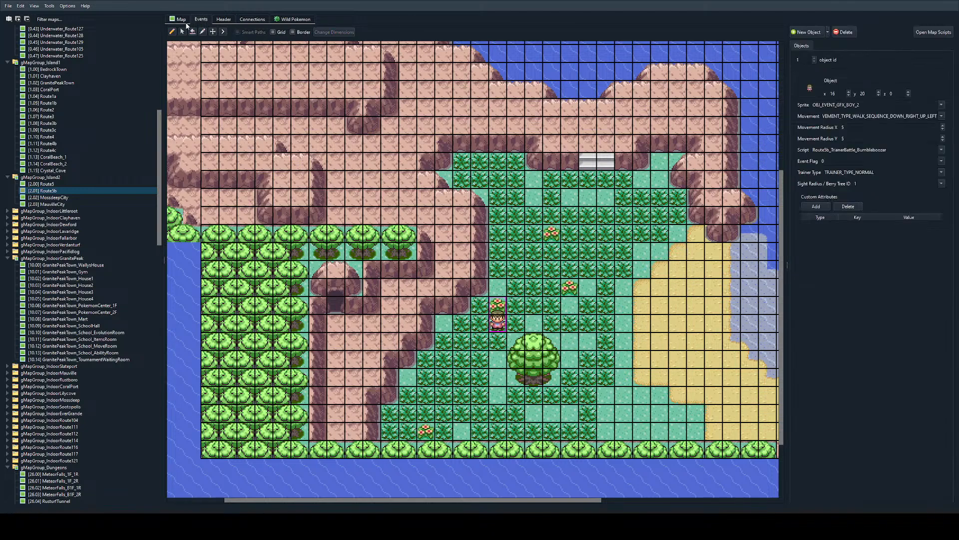
left_click(184, 20)
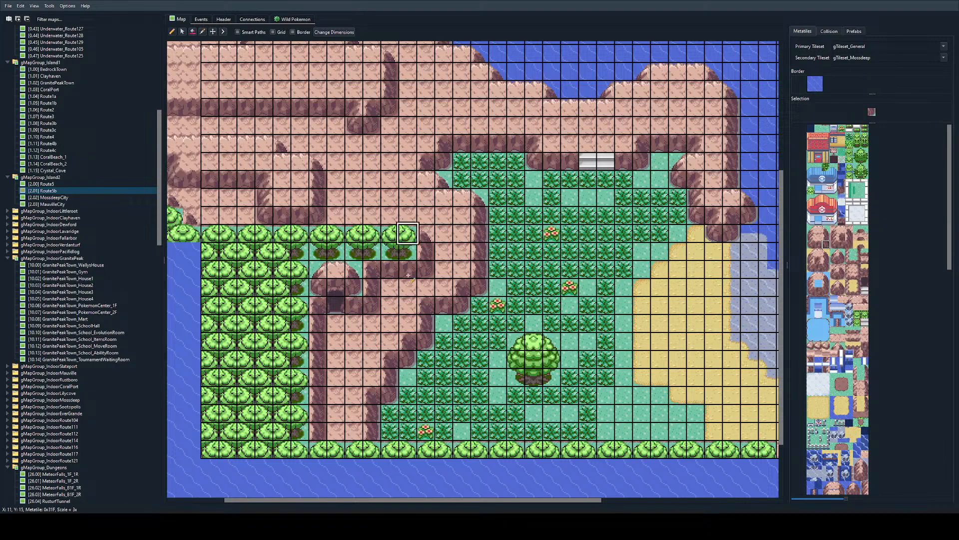
scroll(514, 268, "up", 1, "ctrl")
scroll(514, 268, "down", 2, "ctrl")
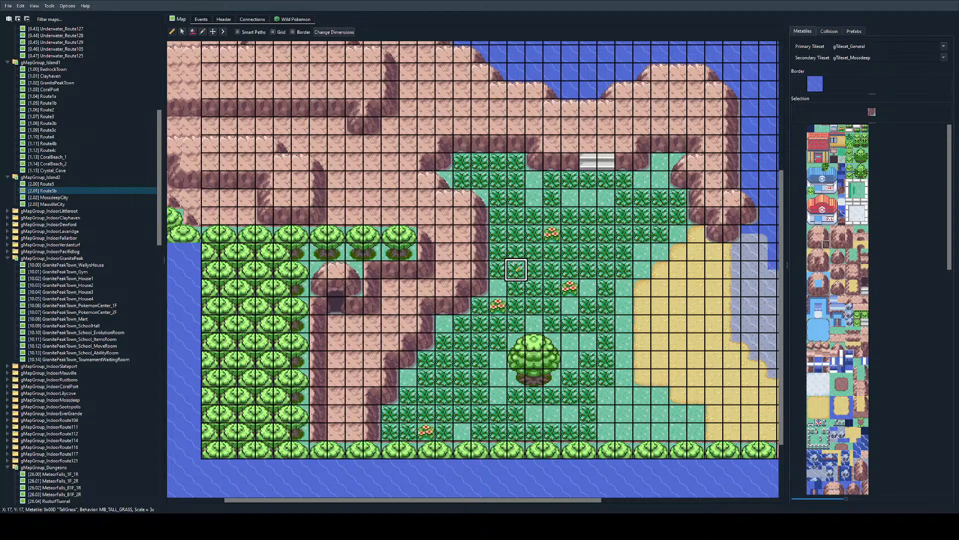
Step: Copy the two-by-two dense tree block from Route5 and use it as the border of Obsidian_Thicket_1
scroll(514, 269, "up", 1, "ctrl")
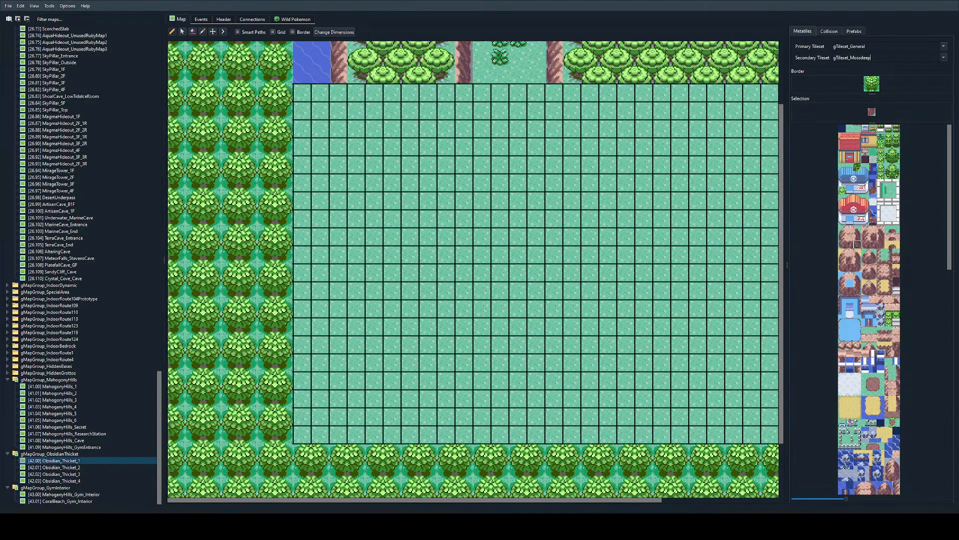
left_click(872, 57)
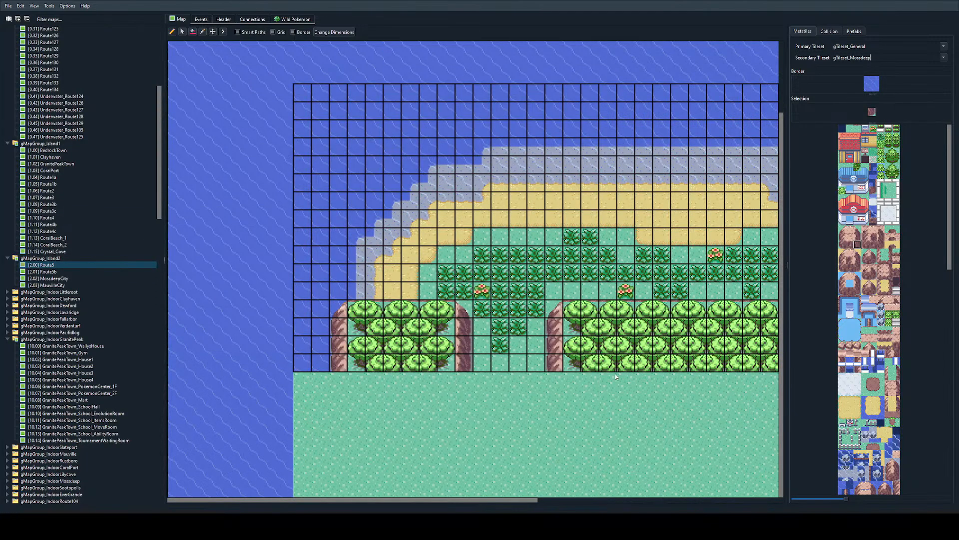
right_click_drag(589, 343, 607, 362)
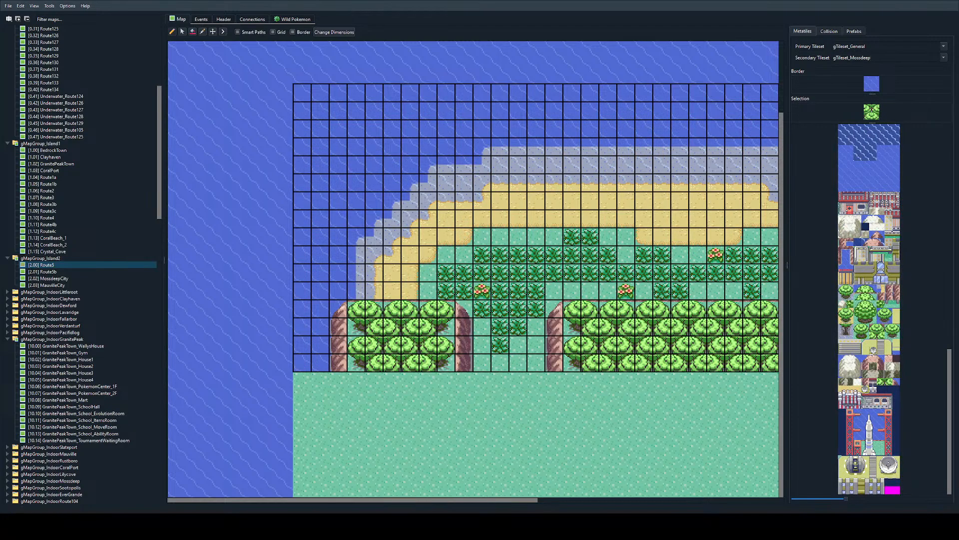
scroll(388, 315, "right", 1)
scroll(388, 315, "right", 1)
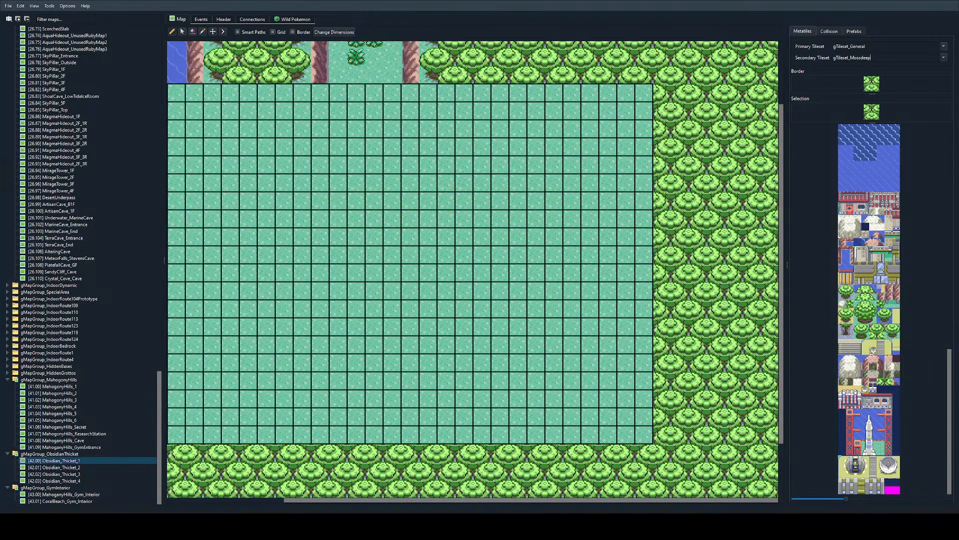
Step: Extend the rock wall on the east side of Obsidian_Thicket_1's north entrance two tiles south, ending in a rounded grass corner
scroll(540, 235, "left", 1)
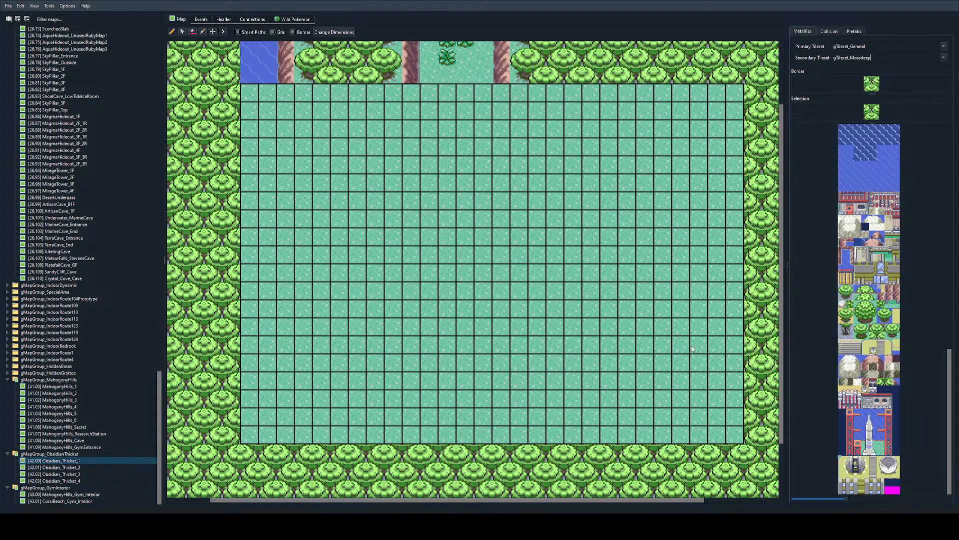
scroll(545, 255, "up", 3)
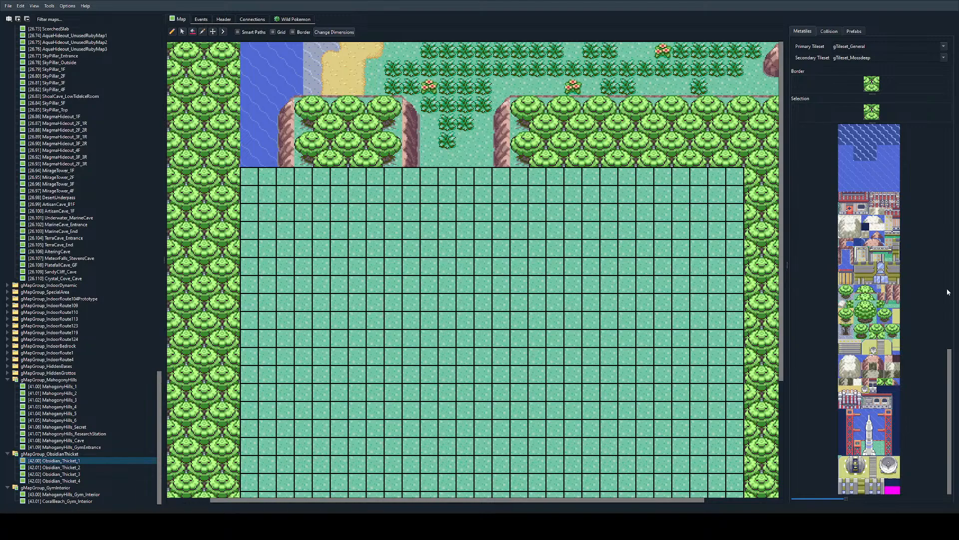
scroll(887, 321, "up", 10)
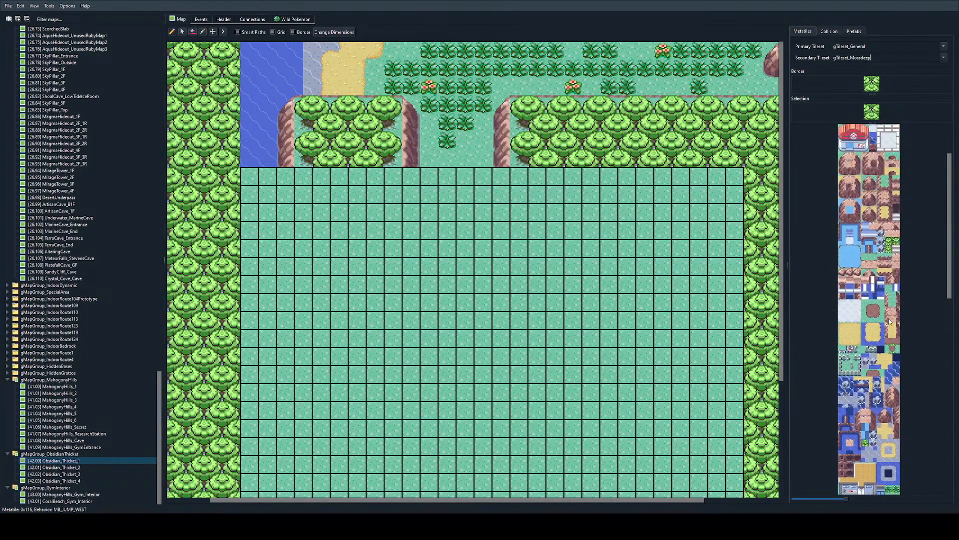
scroll(890, 321, "down", 3)
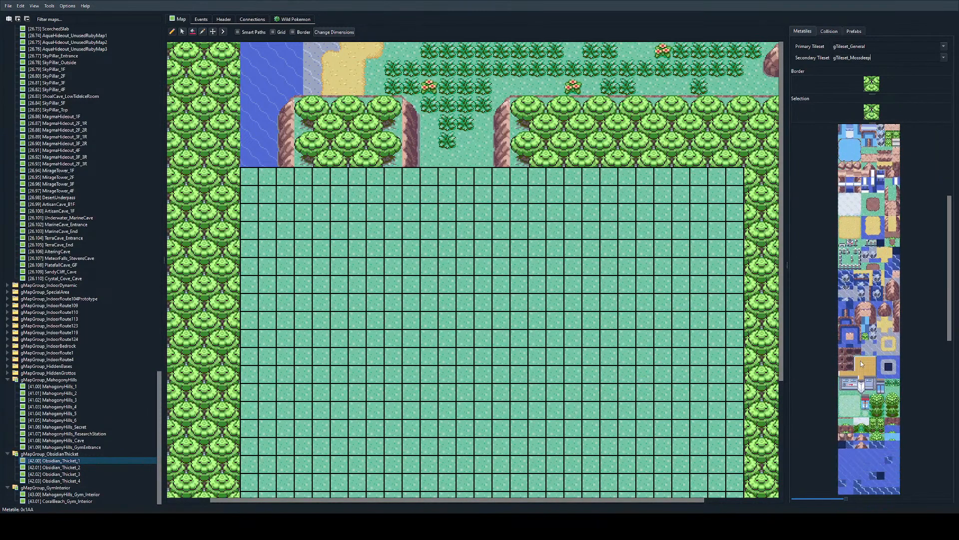
scroll(862, 364, "up", 6)
left_click(845, 238)
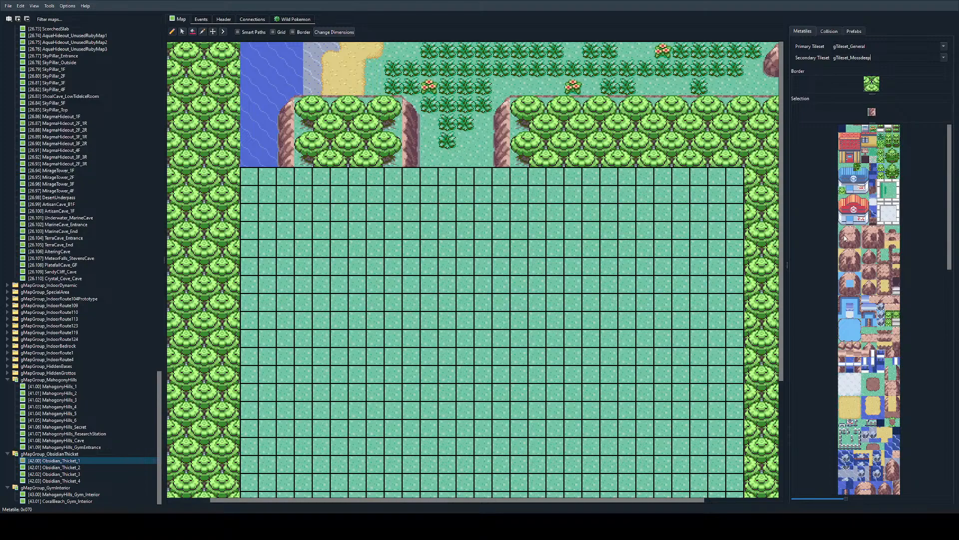
left_click(502, 176)
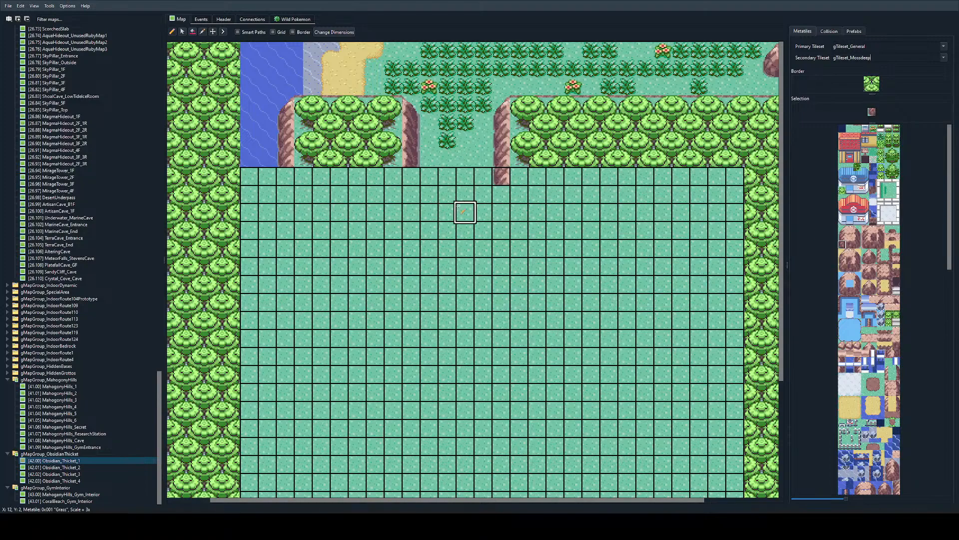
left_click(502, 195)
Step: Extend the rock wall on the west side of the north entrance three tiles south, ending in a rounded corner
left_click_drag(856, 231, 858, 243)
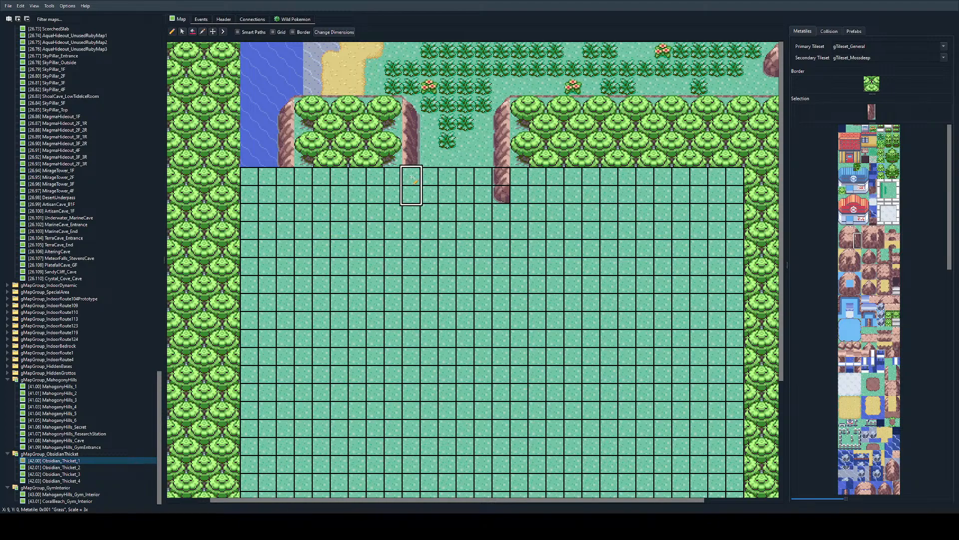
left_click(411, 193)
right_click(412, 193)
left_click(413, 178)
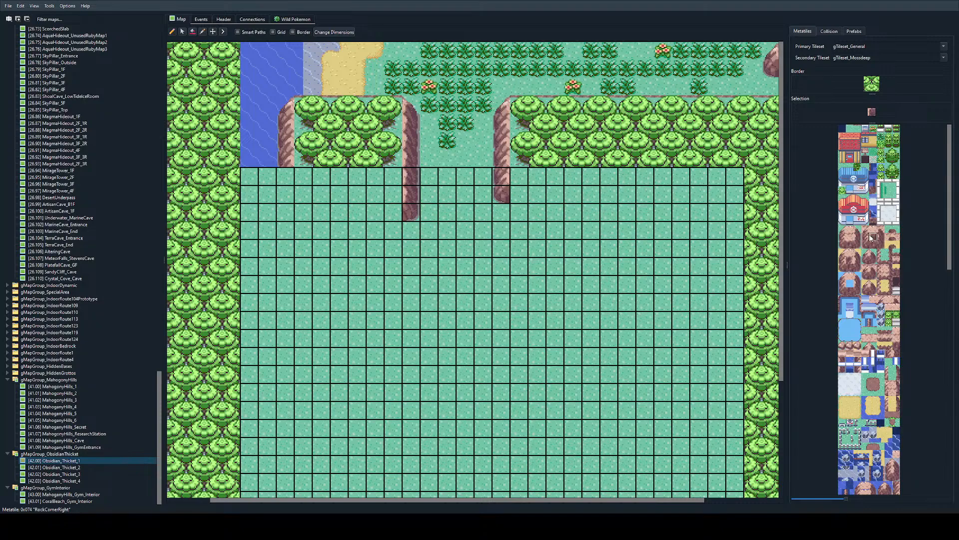
Step: Continue the west rock wall as a diagonal staircase to the southwest down to row Y 4, alternating RockCornerRight and rounded corner metatiles
left_click(394, 213)
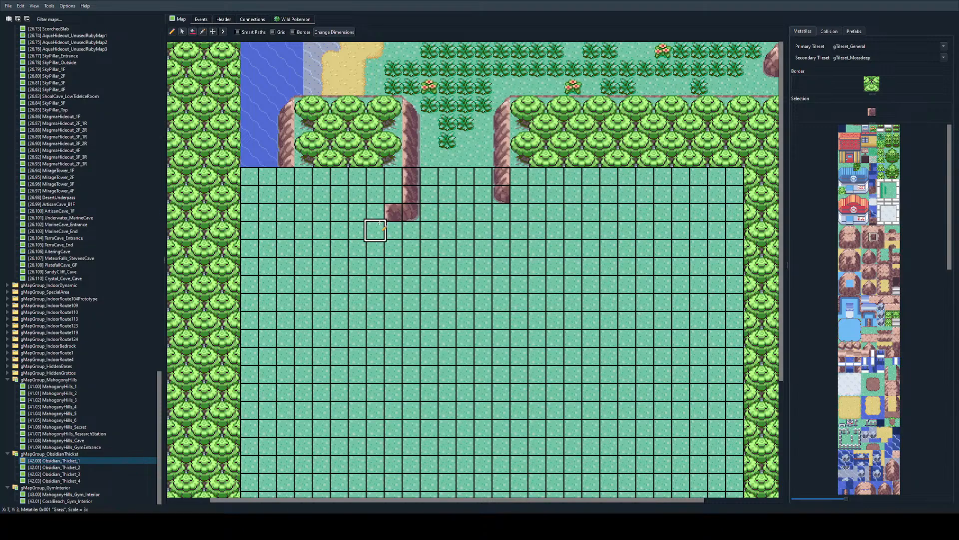
left_click(378, 226)
left_click(359, 246)
right_click(412, 212)
left_click(393, 230)
left_click(360, 245)
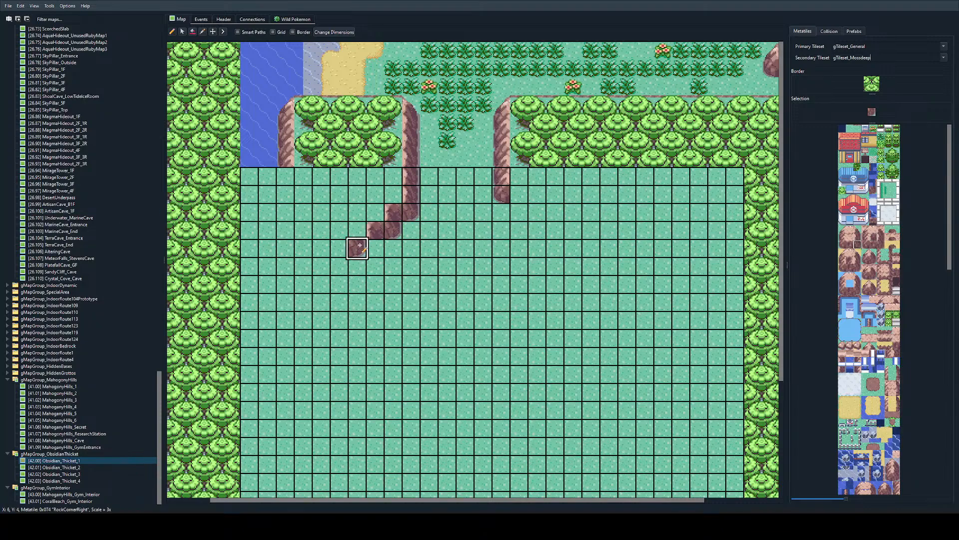
left_click(375, 247)
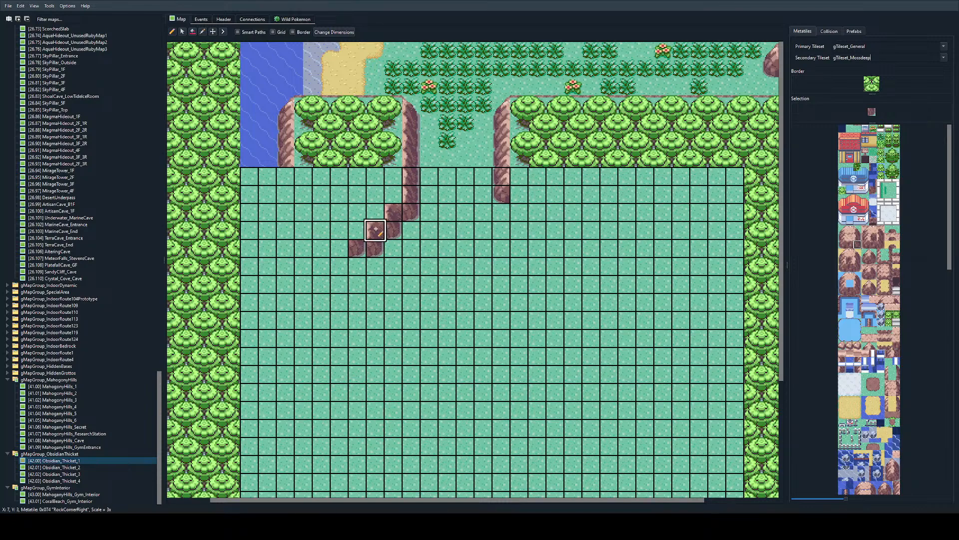
right_click(375, 229)
left_click(358, 247)
right_click(411, 187)
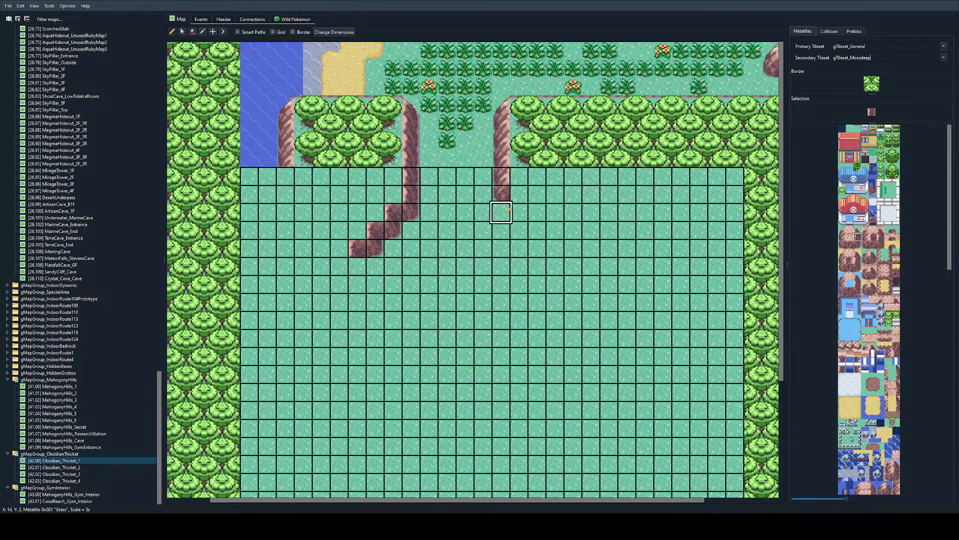
Step: Run a horizontal grass-base rock wall east from the east wall's corner along row Y 1, closing it with an inner corner at X 19
left_click(850, 244)
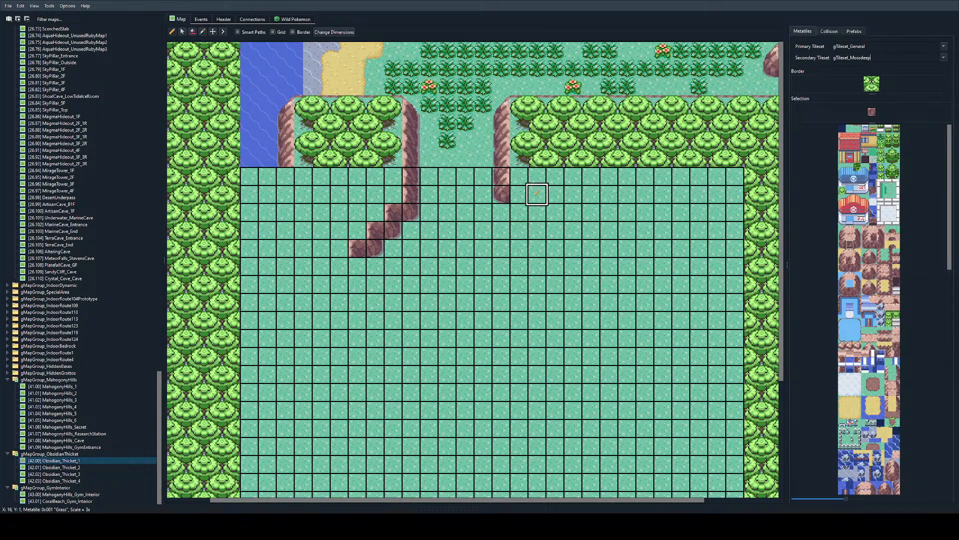
left_click_drag(510, 191, 573, 194)
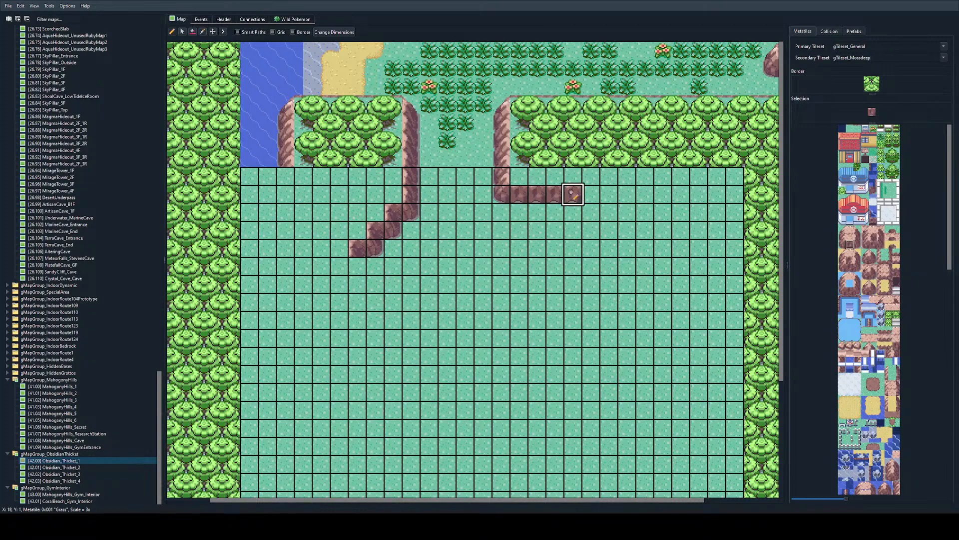
left_click(852, 262)
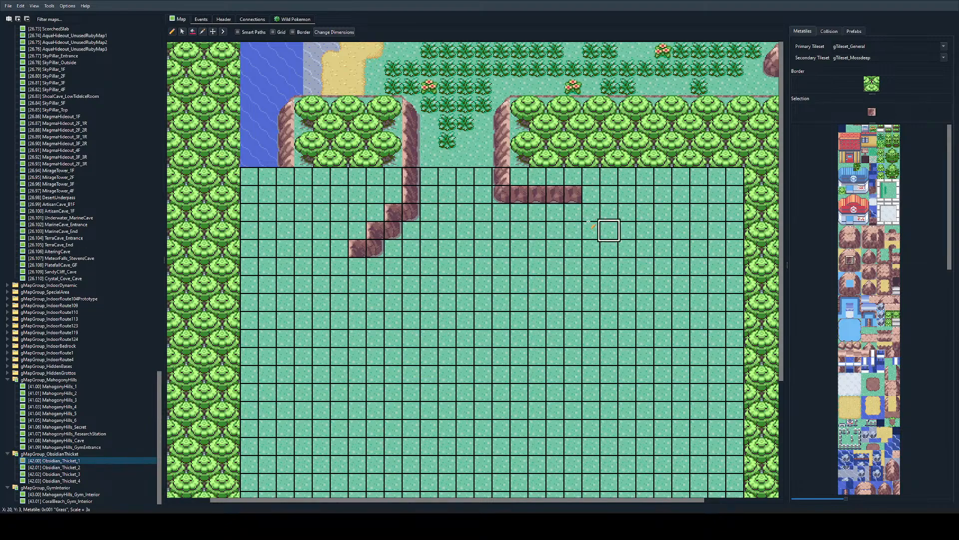
left_click(591, 193)
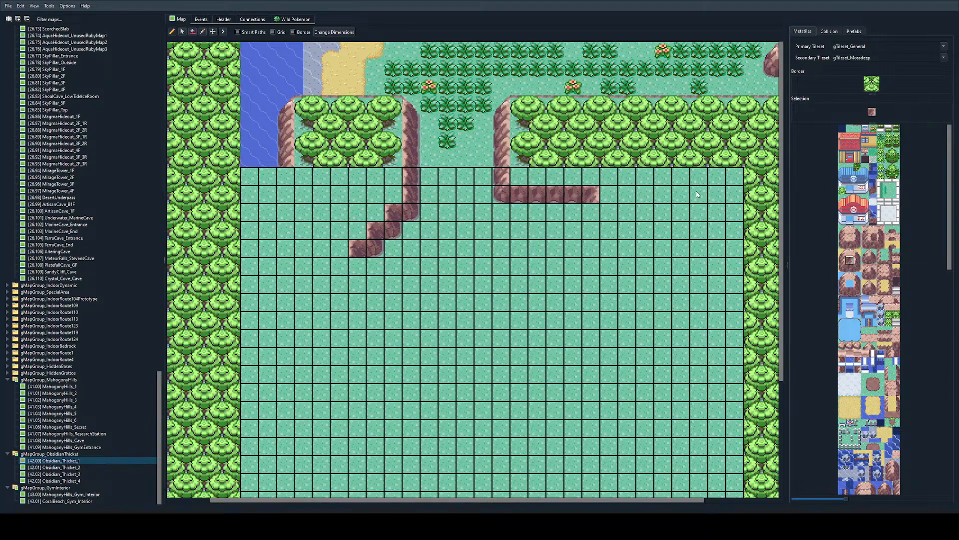
Step: Step the east rock wall down to the southeast from the X 19 corner to X 22, Y 3, using inner-corner, GrassRockCorner and grass-base metatiles
left_click(627, 212)
left_click(843, 246)
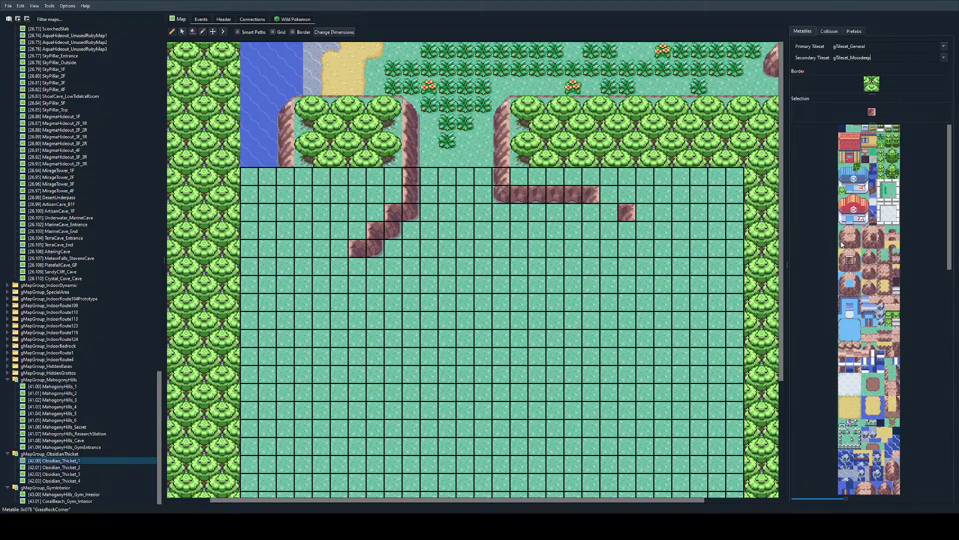
left_click(592, 213)
right_click(575, 195)
left_click(615, 215)
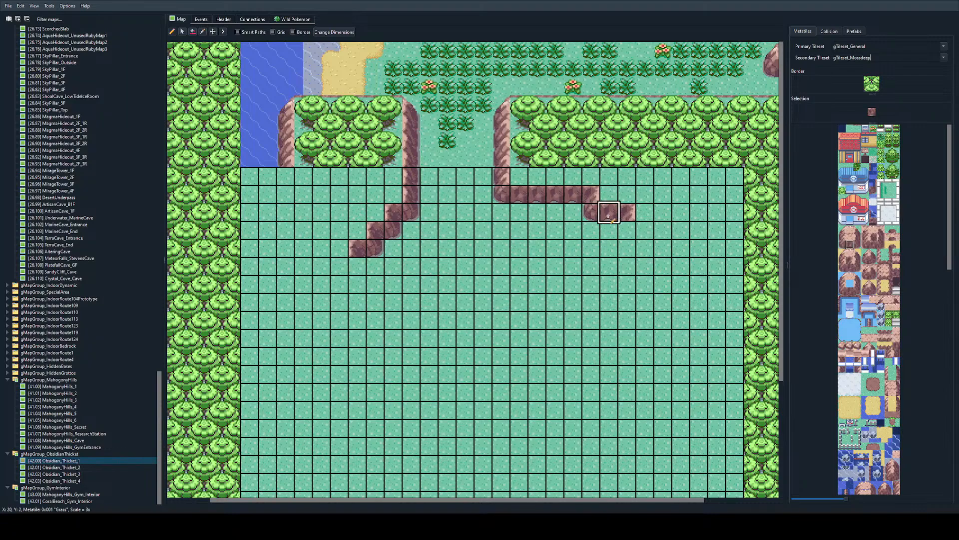
left_click(627, 228)
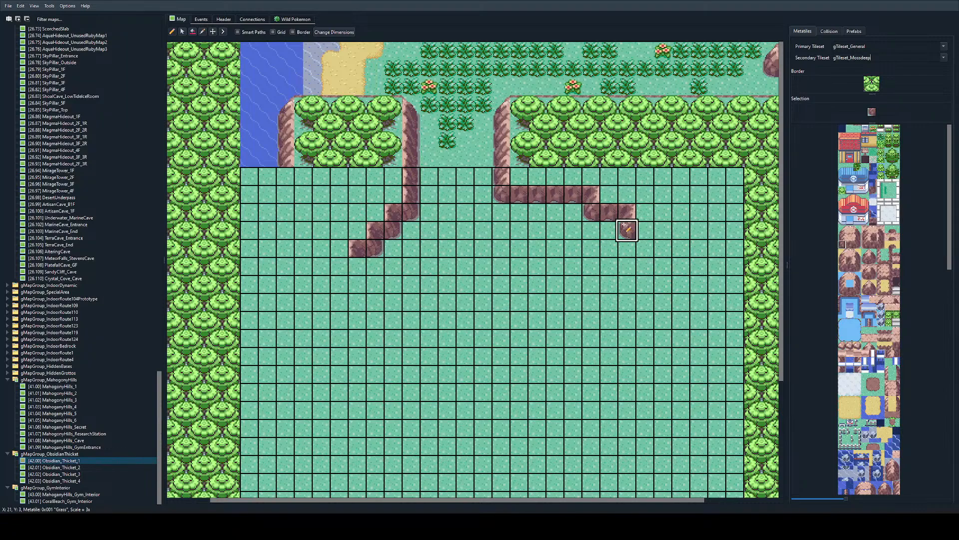
right_click(610, 214)
left_click(643, 228)
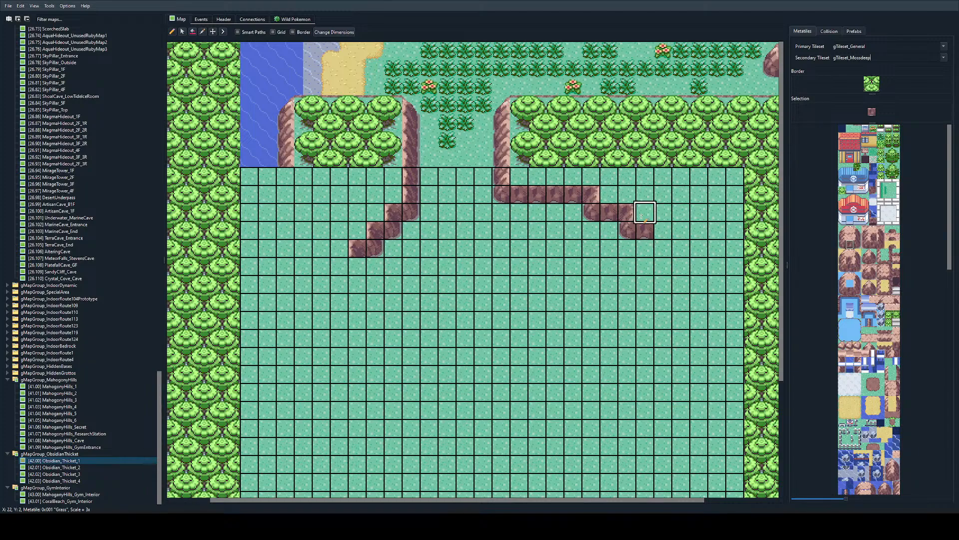
Step: Turn the east rock wall back up to the northeast from X 23, Y 3 to X 24, Y 1, using rounded corner and RockCornerRight metatiles
left_click(857, 236)
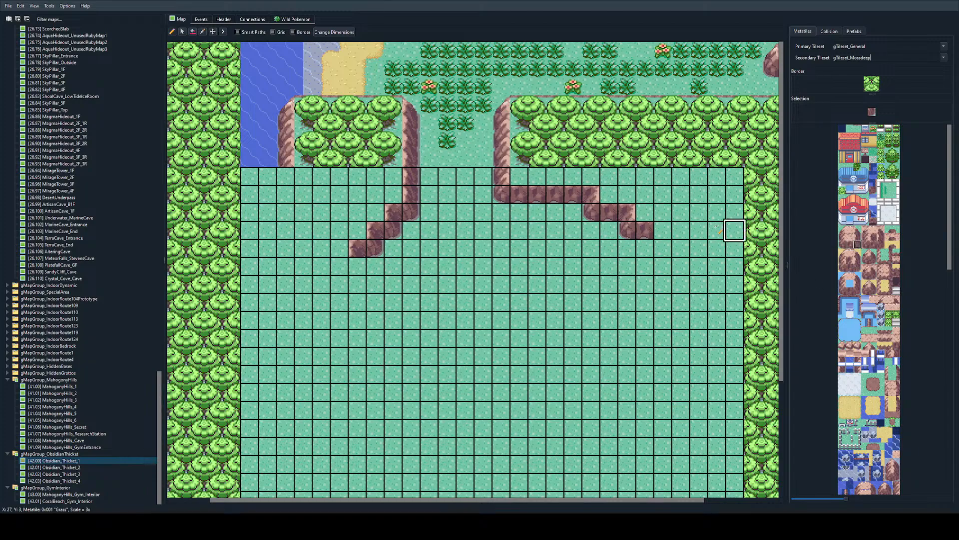
left_click(662, 229)
left_click(873, 236)
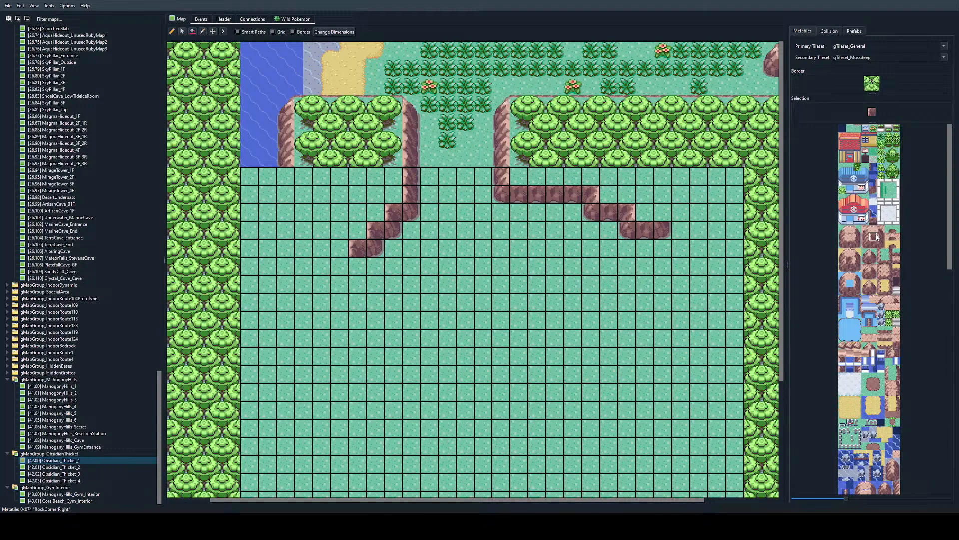
left_click(663, 212)
left_click(680, 194)
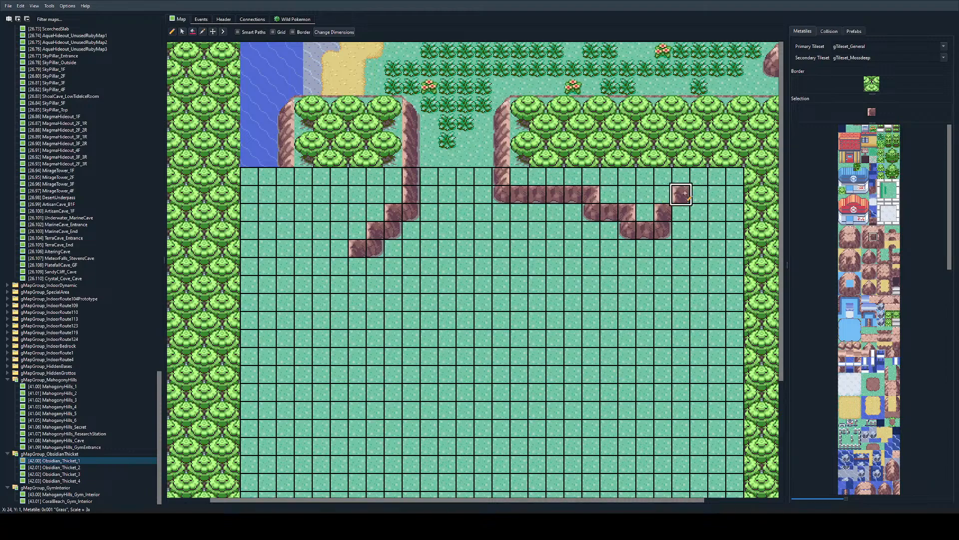
right_click(664, 229)
left_click(681, 212)
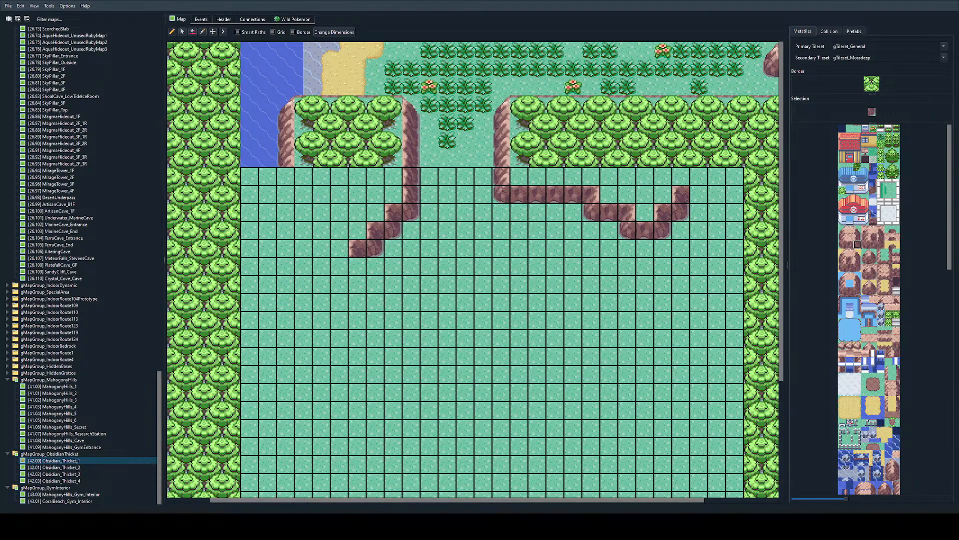
Step: Set the offset of the north map connection to -3 and shift Obsidian_Thicket_1's metatiles three tiles west to line up with it
left_click(252, 19)
left_click_drag(481, 149, 430, 140)
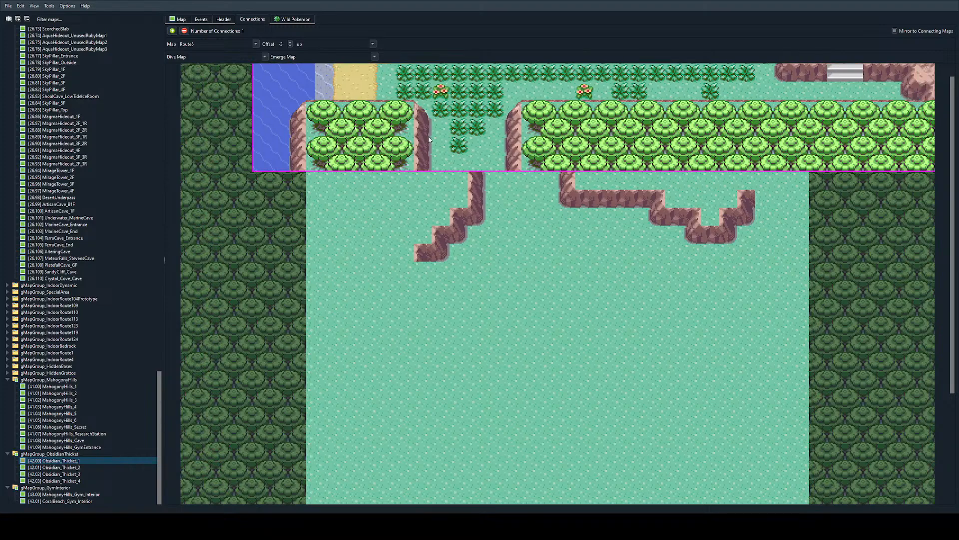
left_click(178, 19)
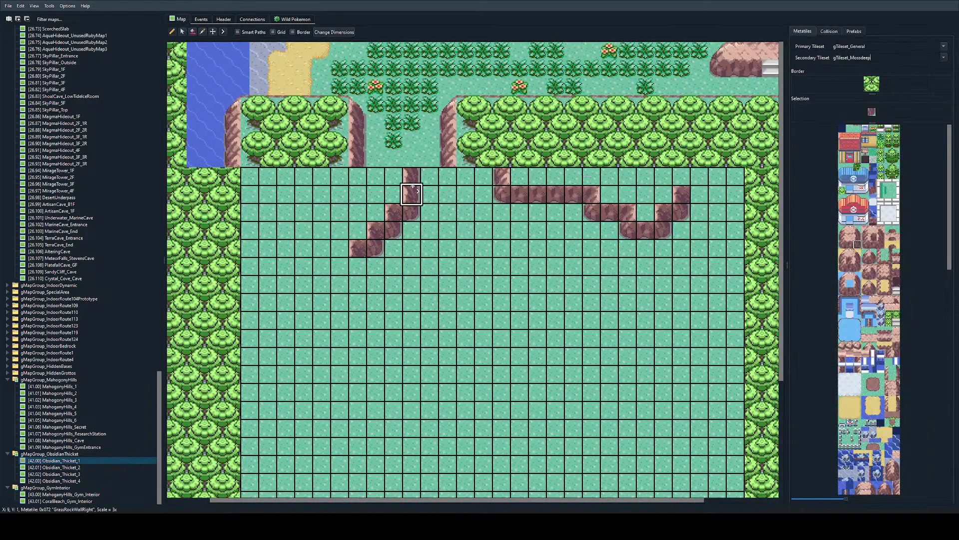
left_click_drag(437, 239, 383, 239)
scroll(420, 329, "down", 3)
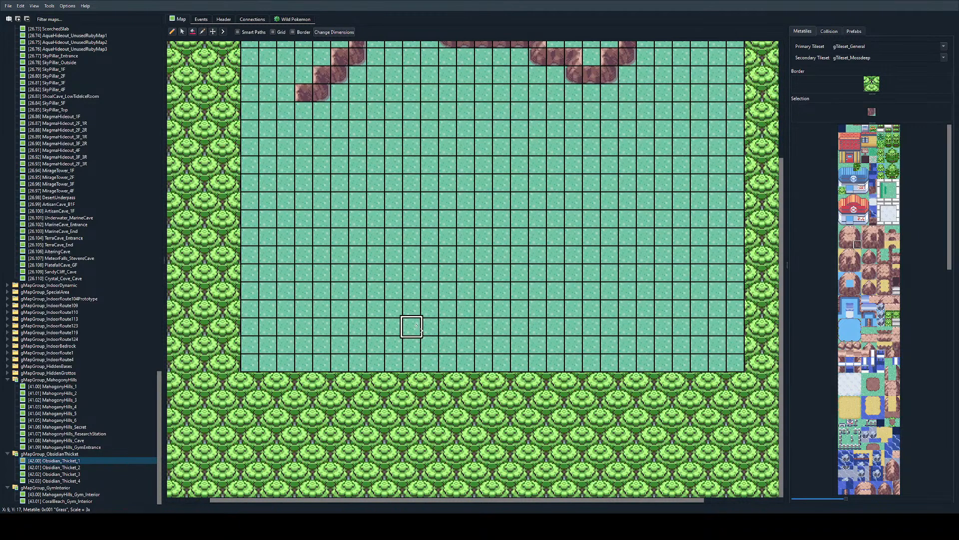
scroll(420, 329, "up", 3)
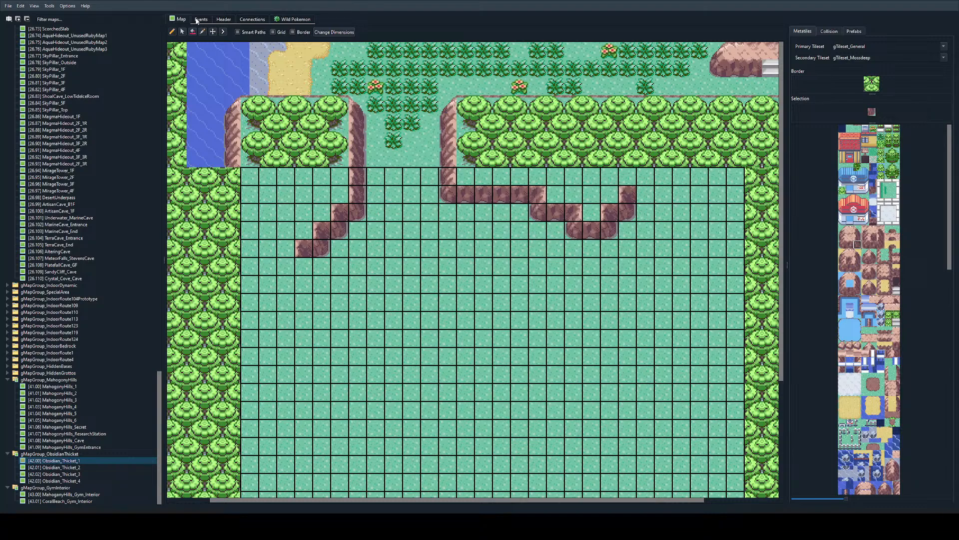
Step: Open BedrockTown and follow its map connections through Route1b to Clayhaven, examining the layout of each map
scroll(156, 327, "up", 18)
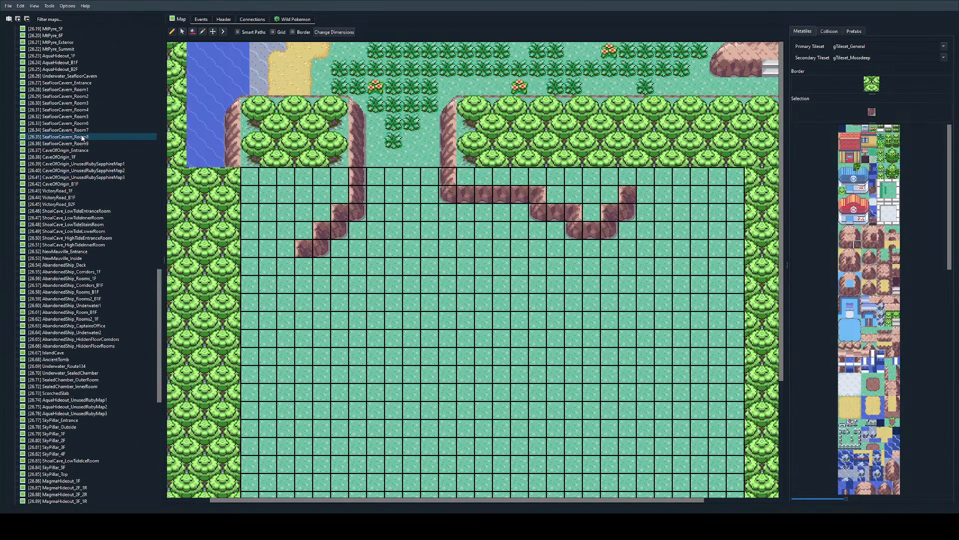
scroll(157, 327, "up", 20)
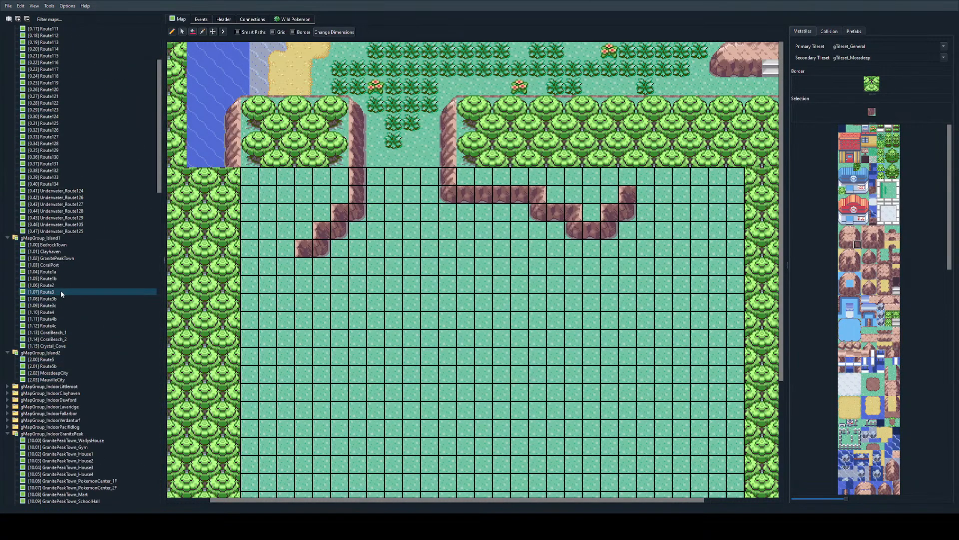
double_click(50, 245)
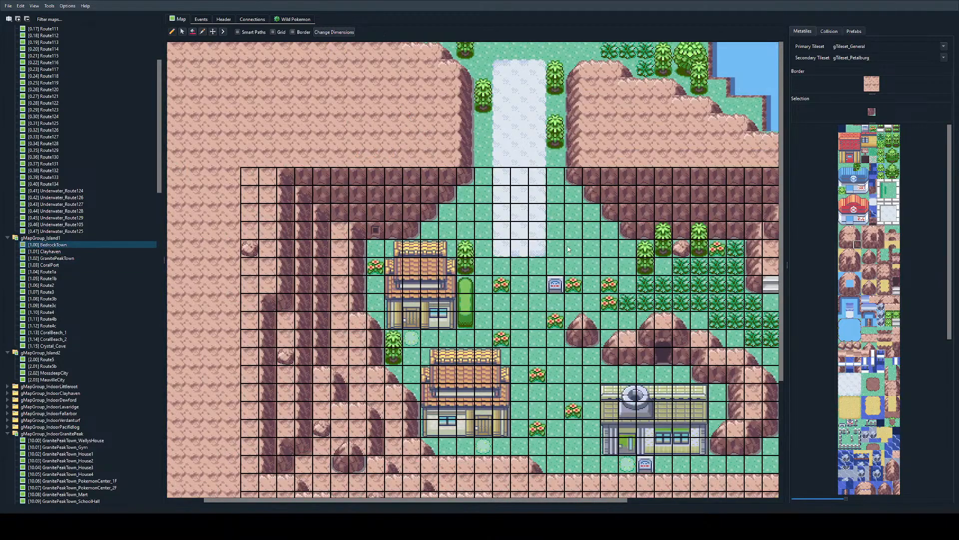
scroll(601, 291, "up", 1, "ctrl")
scroll(610, 293, "down", 2, "ctrl")
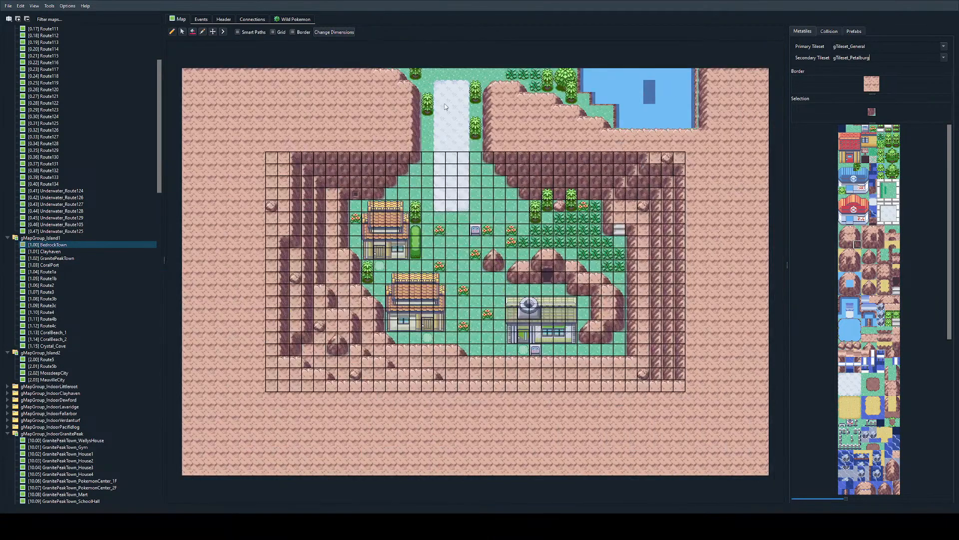
double_click(440, 133)
double_click(475, 88)
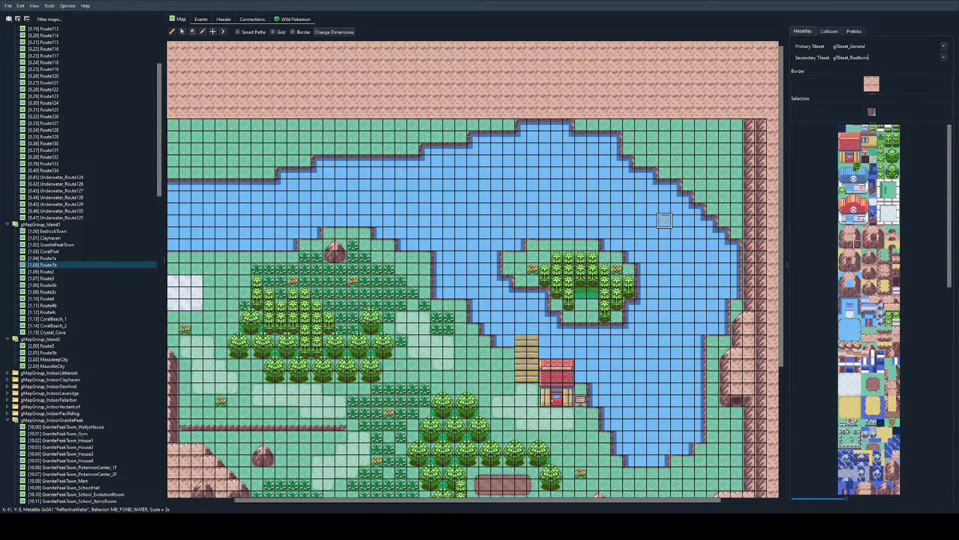
scroll(353, 205, "left", 5)
scroll(353, 200, "up", 5)
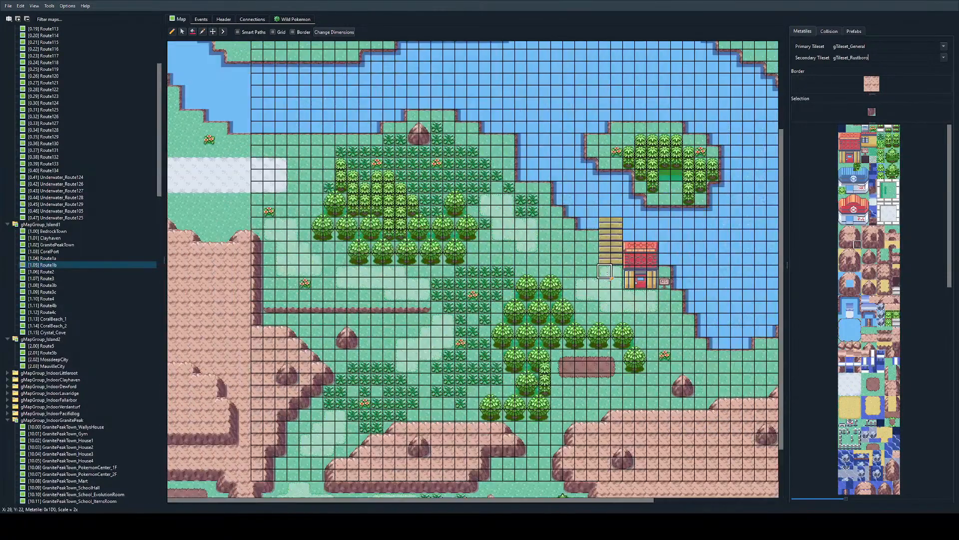
double_click(235, 196)
scroll(664, 143, "up", 2, "ctrl")
scroll(664, 143, "right", 10)
scroll(664, 143, "up", 9)
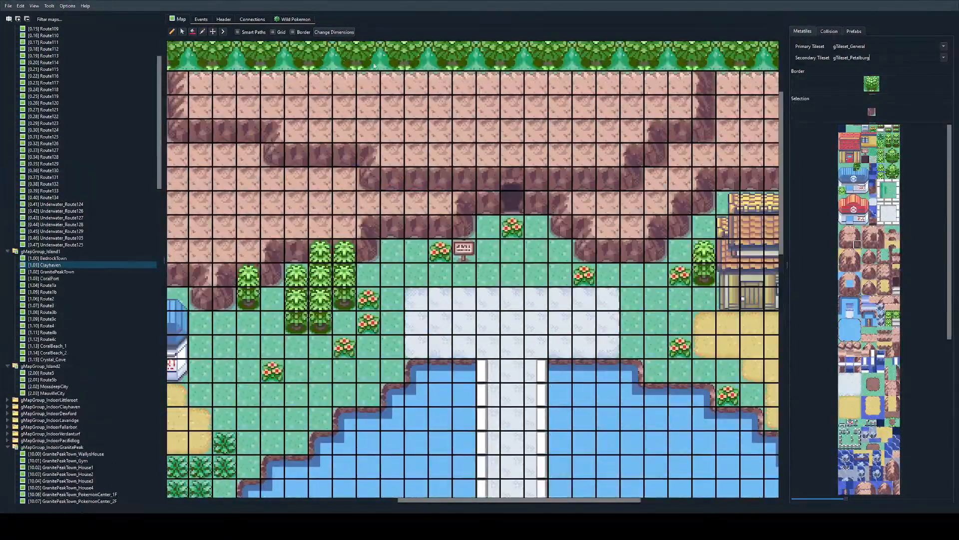
Step: Follow Clayhaven's northern cave warp into PlatefallCave_GF and return through its south warp, examining how the maps link
left_click(200, 19)
double_click(511, 200)
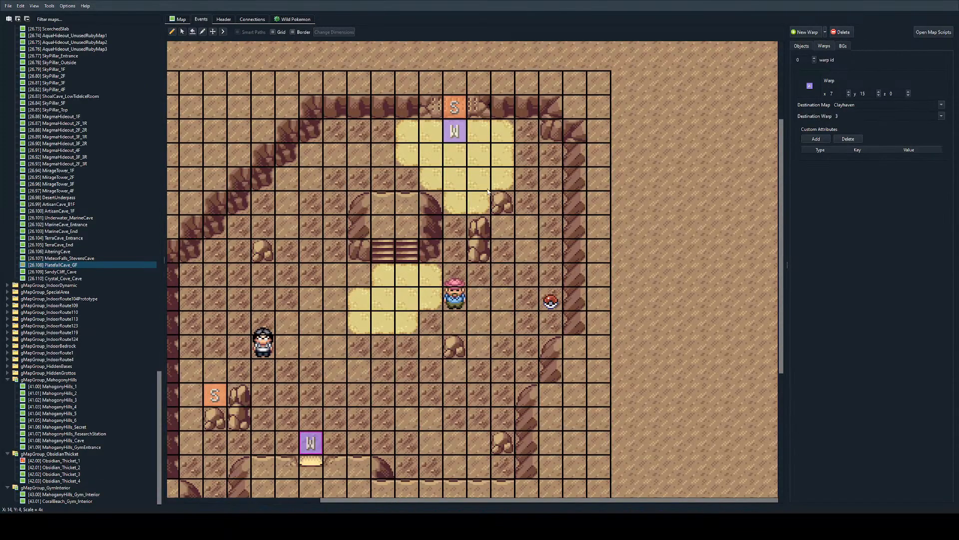
double_click(310, 442)
scroll(325, 334, "down", 3, "ctrl")
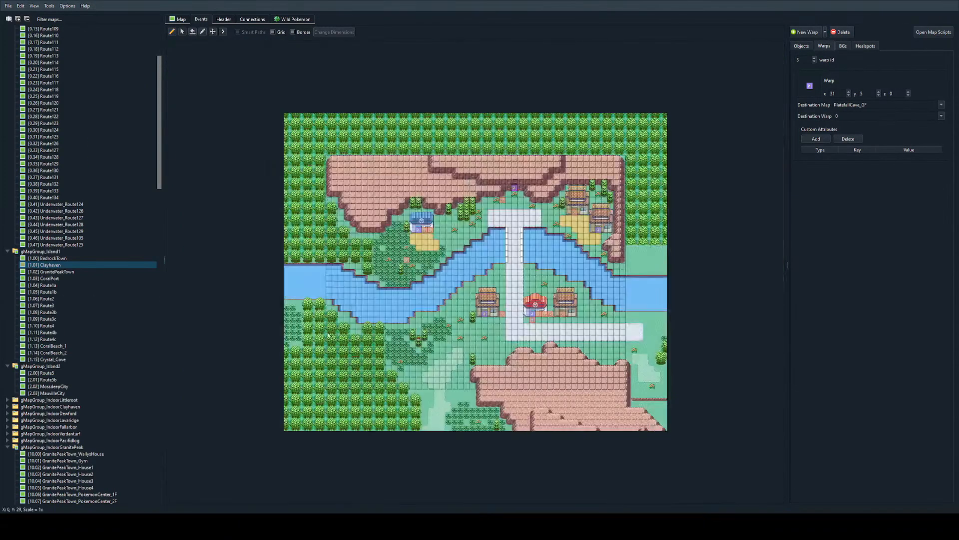
scroll(331, 341, "up", 1, "ctrl")
scroll(330, 342, "down", 1)
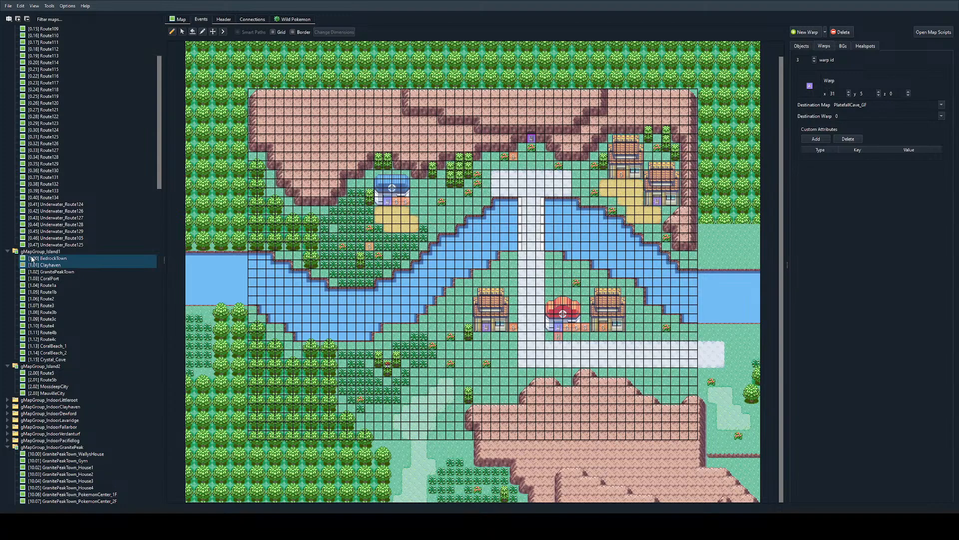
Step: Examine Route5b, then open MahogonyHills_1 from the gMapGroup_MahogonyHills group
double_click(47, 374)
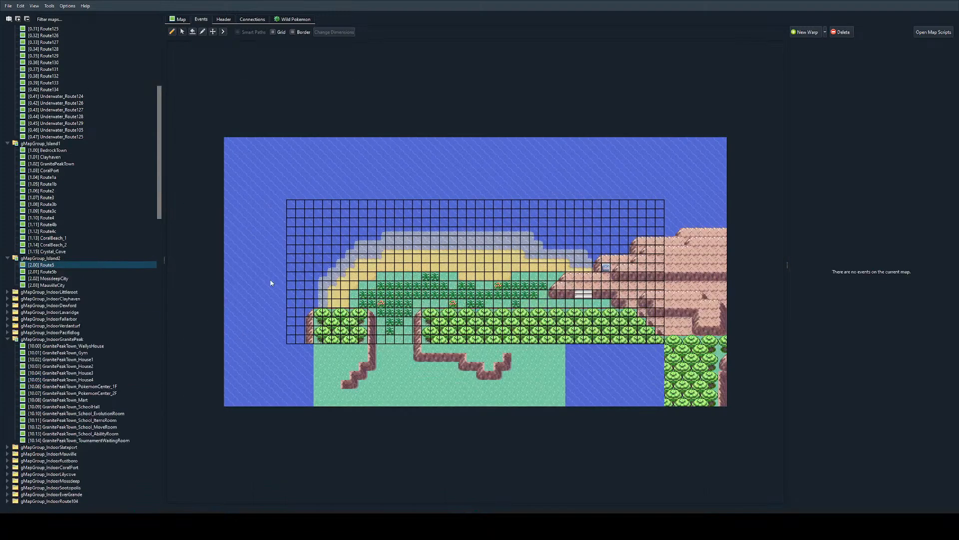
double_click(425, 357)
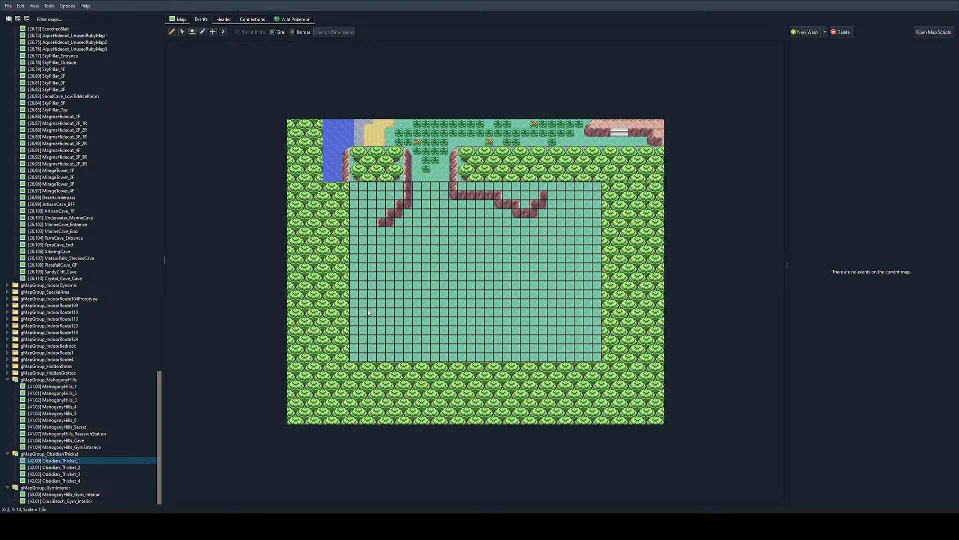
left_click(94, 394)
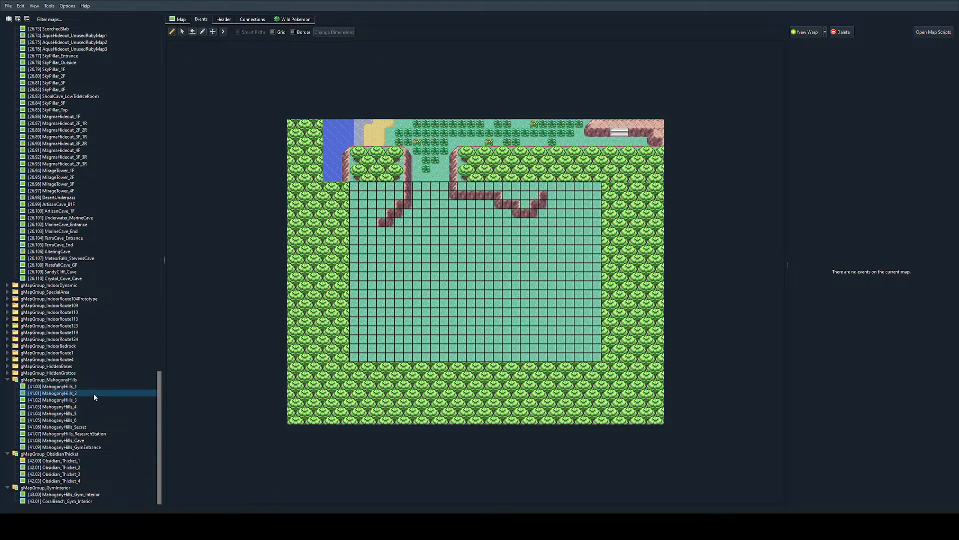
double_click(85, 386)
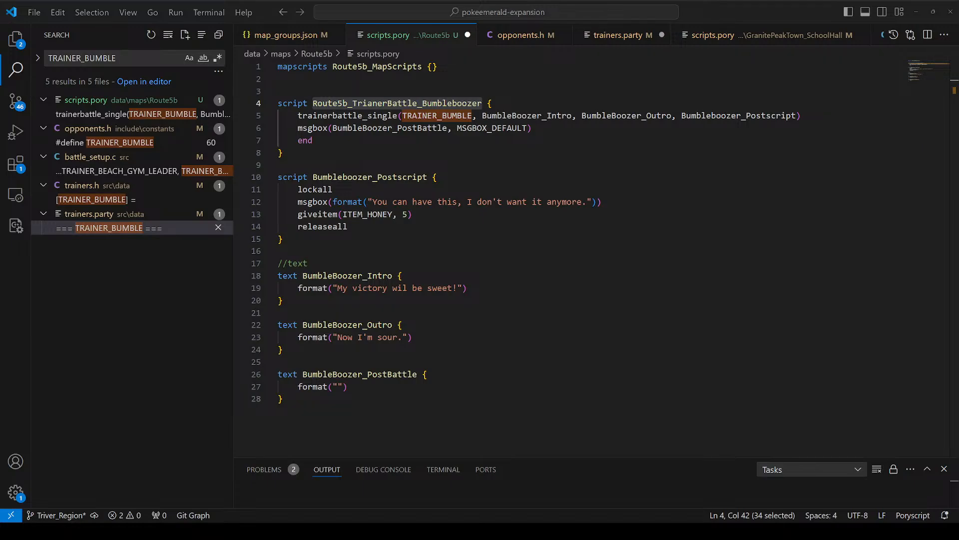
Step: In VS Code, correct "wil" to "will" in Route5b's BumbleBoozer_Intro text and place the cursor in the empty BumbleBoozer_PostBattle string
left_click_drag(457, 128, 444, 329)
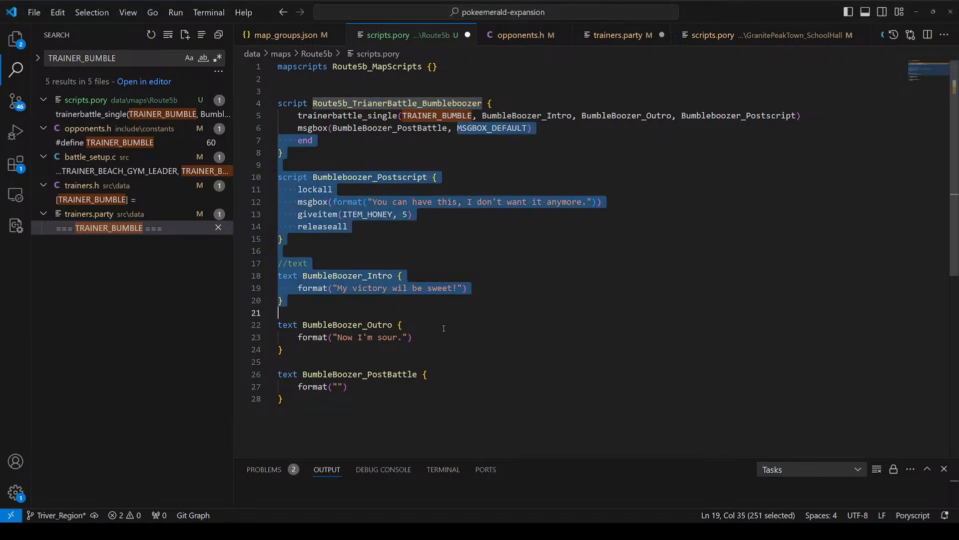
key("Escape")
left_click(399, 288)
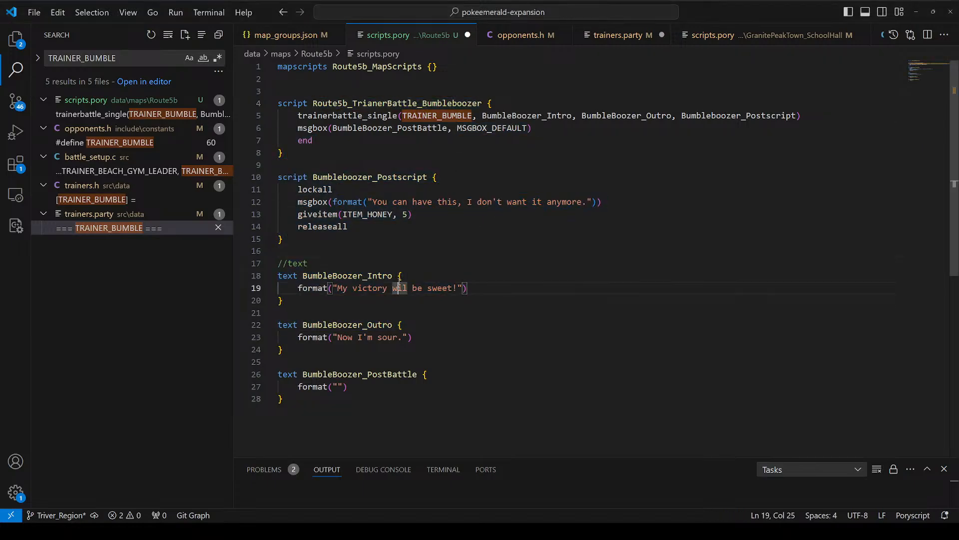
type("l")
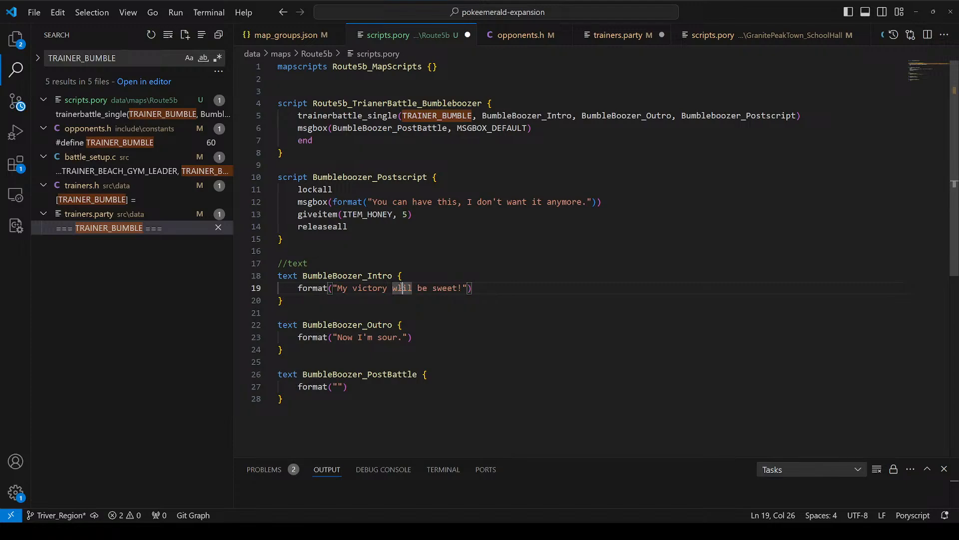
key("BackSpace")
key("Right")
type("l")
left_click(341, 386)
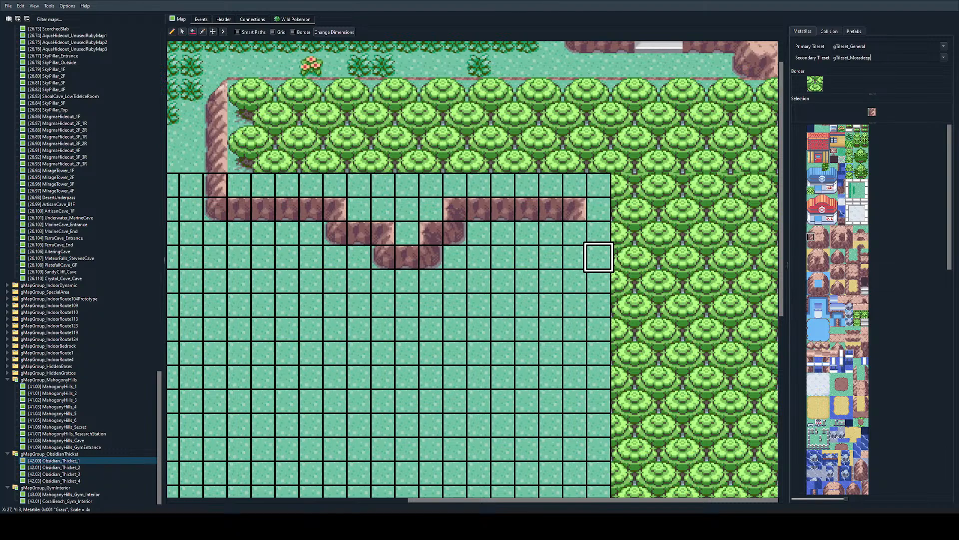
Step: Run Obsidian_Thicket_1's eastern rock wall five tiles south from its northeast corner, adding two diagonal corner tiles stepping southwest with rock edging between them
left_click_drag(575, 232, 577, 329)
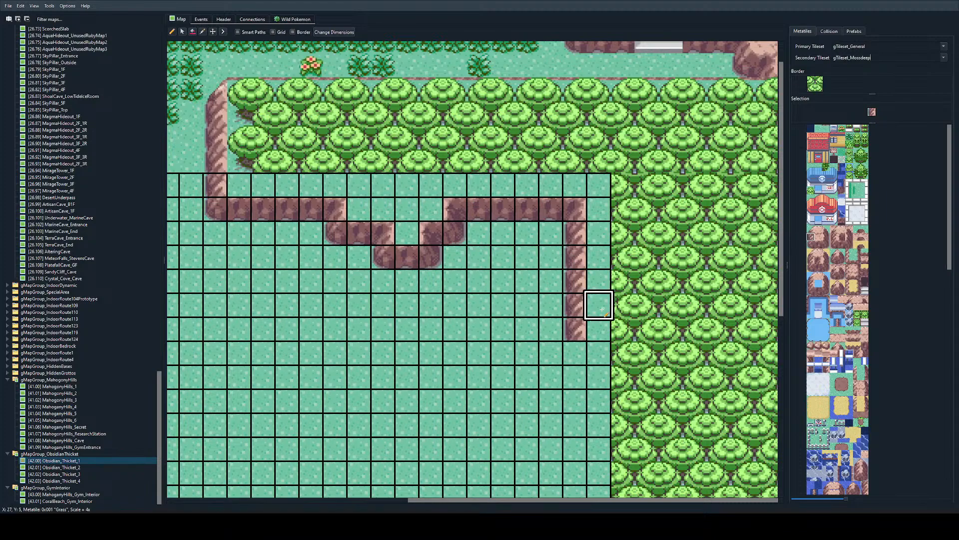
scroll(598, 305, "down", 2)
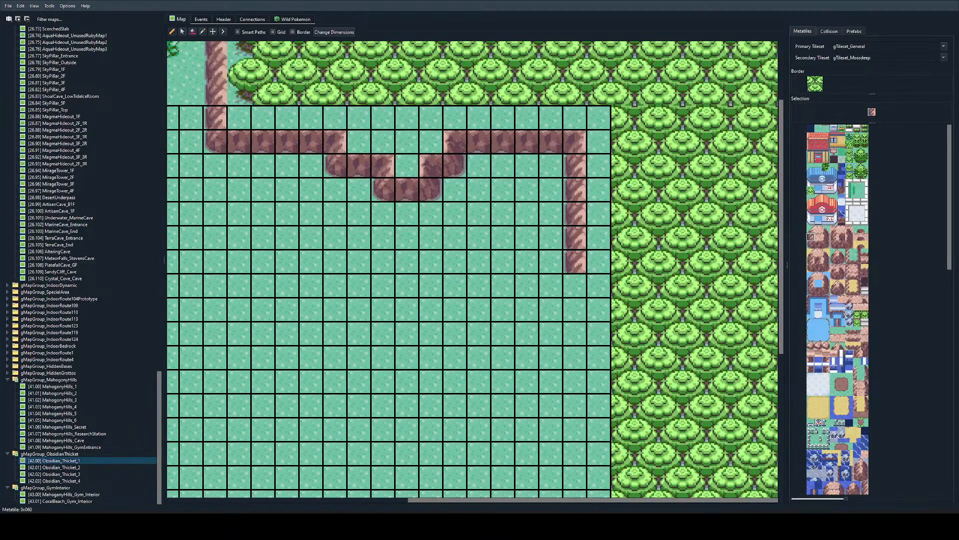
left_click(811, 228)
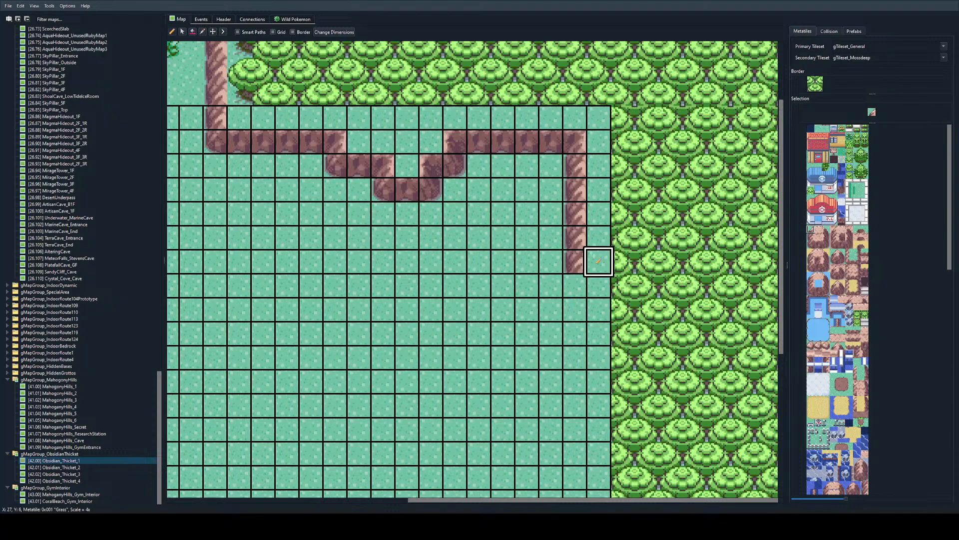
left_click(552, 285)
left_click(527, 314)
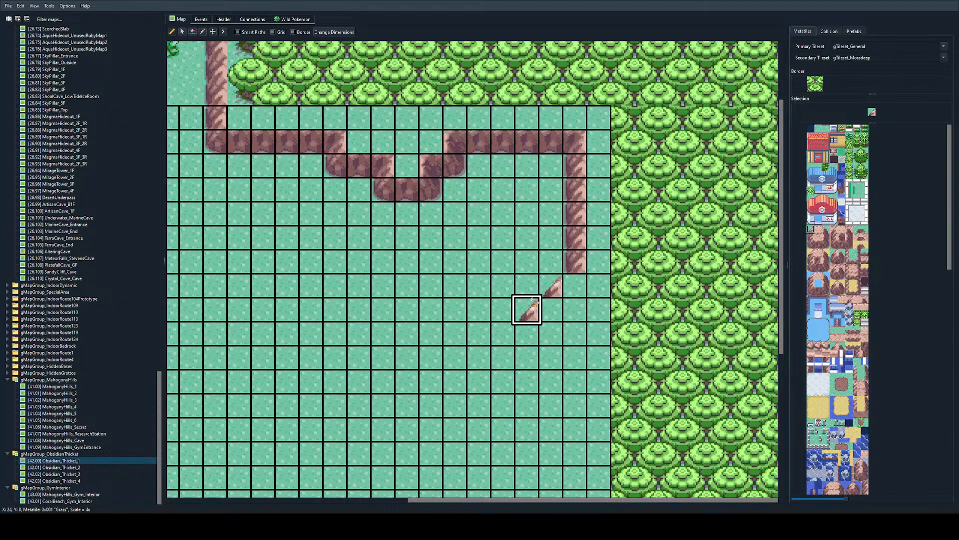
left_click(811, 237)
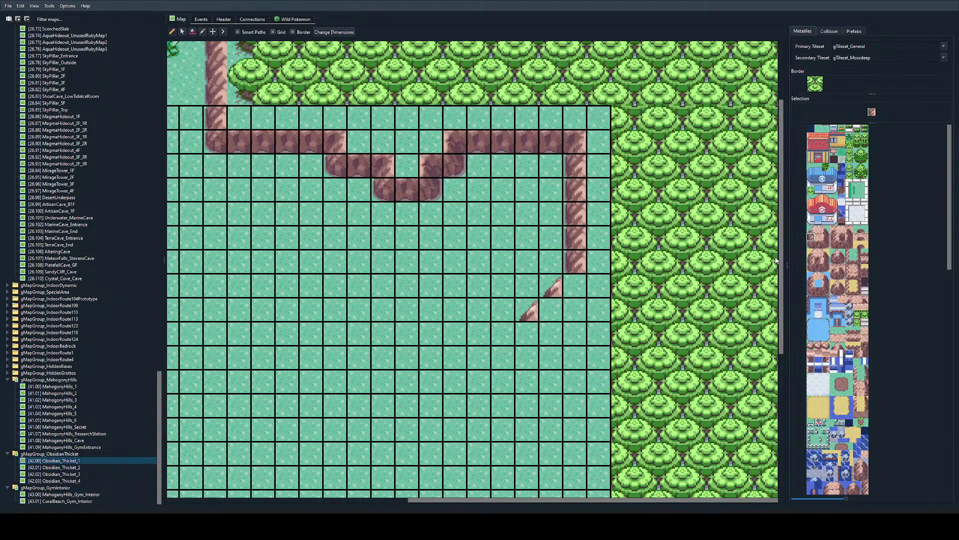
left_click(834, 330)
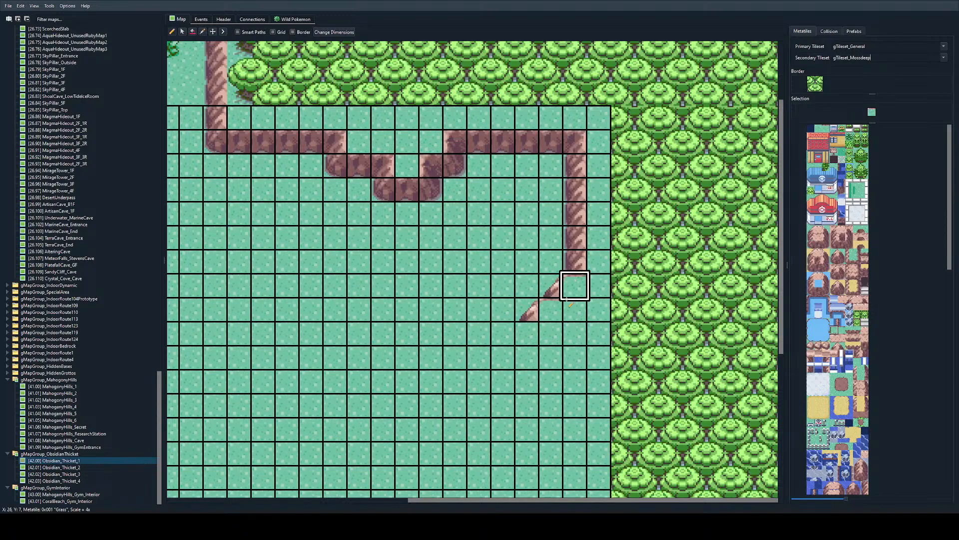
Step: Continue the eastern rock wall three tiles south below the lower diagonal corner
left_click(811, 236)
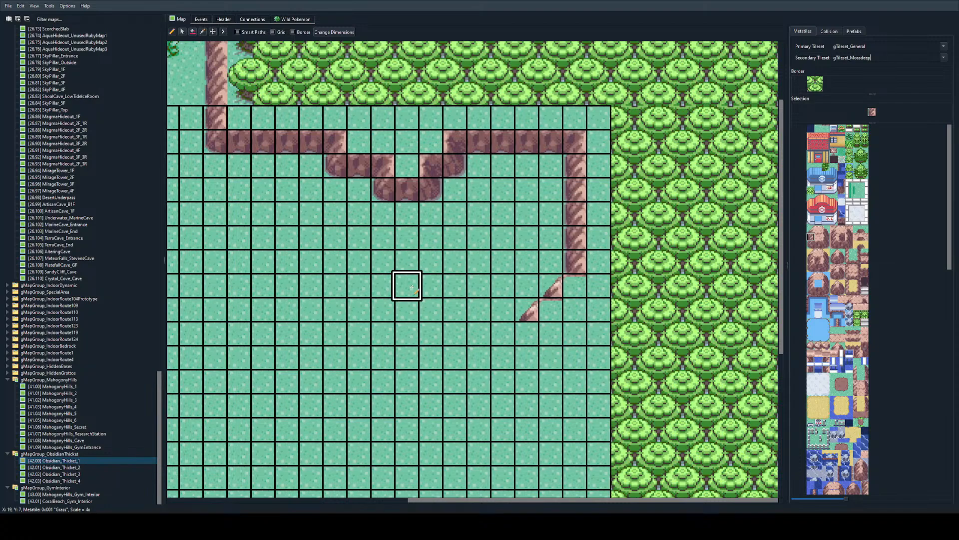
left_click_drag(531, 333, 530, 383)
scroll(777, 281, "down", 2)
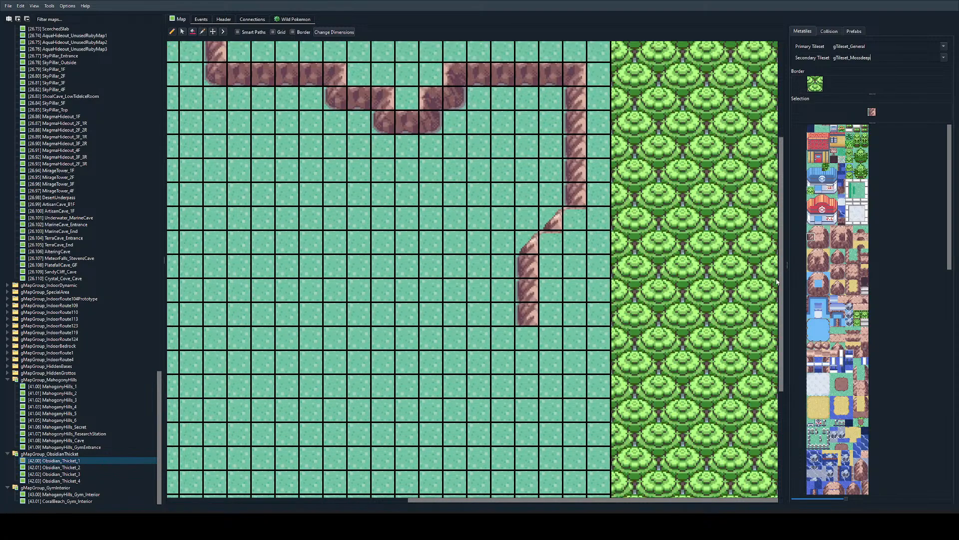
Step: Step the eastern wall back east with two outer and two inner rock corners, then run it south to the map's edge
left_click(522, 342)
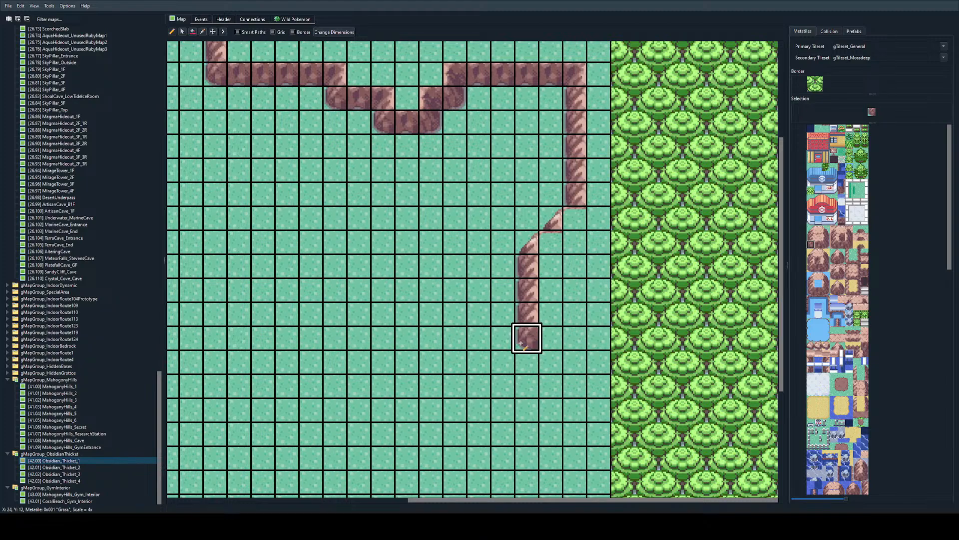
left_click(552, 360)
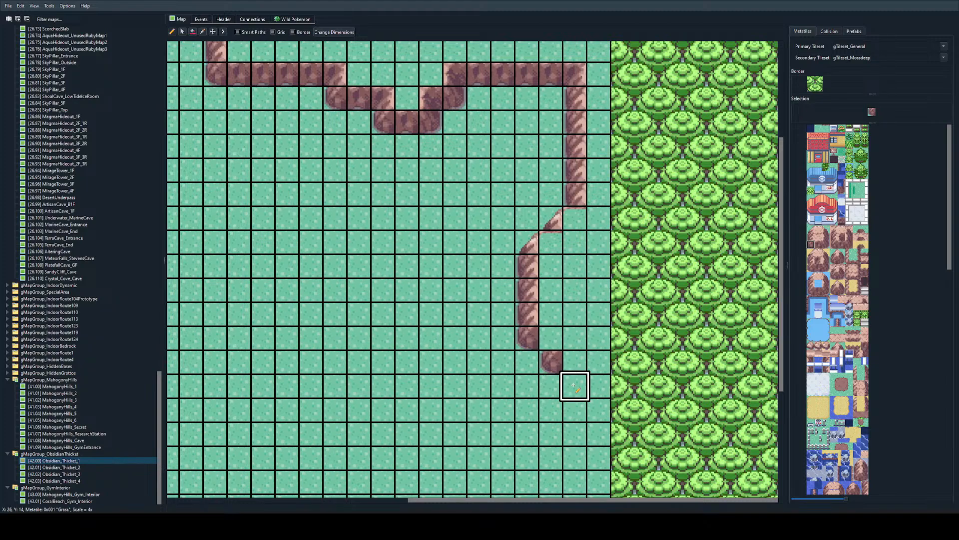
left_click(818, 260)
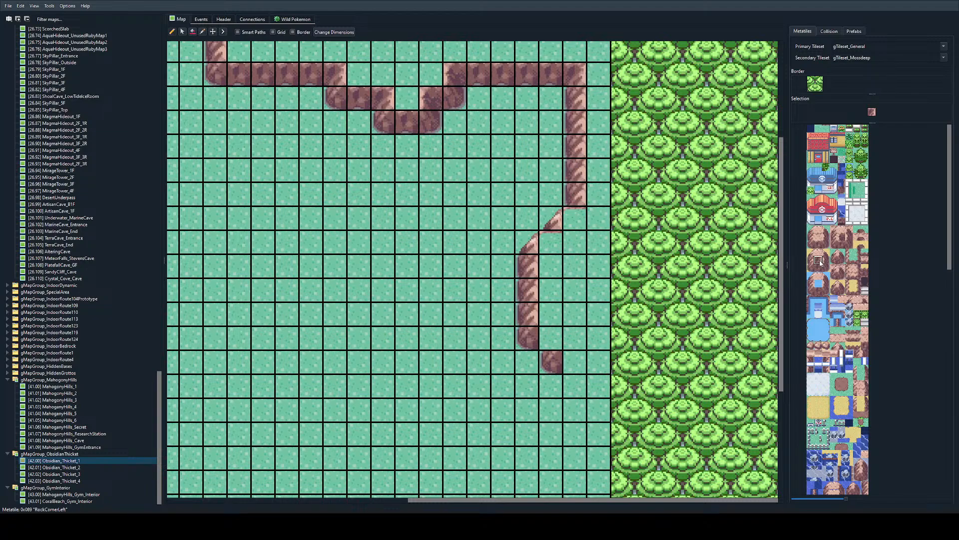
left_click(554, 338)
left_click(575, 361)
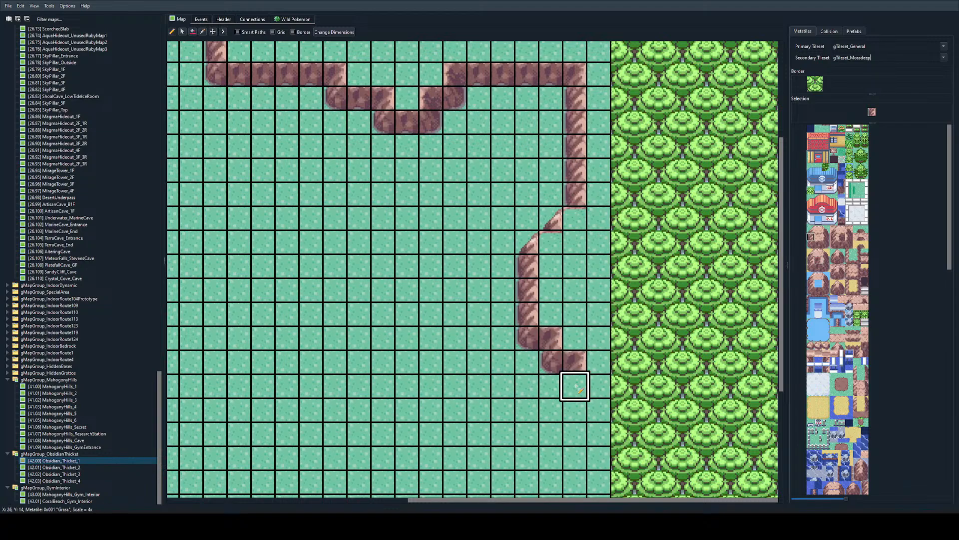
scroll(575, 361, "down", 3)
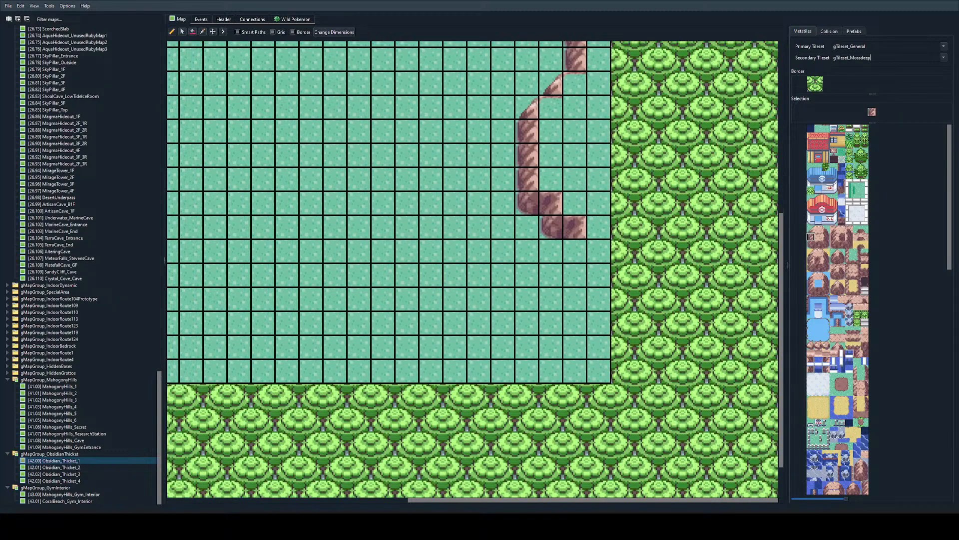
left_click_drag(575, 250, 574, 372)
Step: Extend the western rock wall four tiles south from the last corner of its northern staircase
scroll(453, 199, "up", 6)
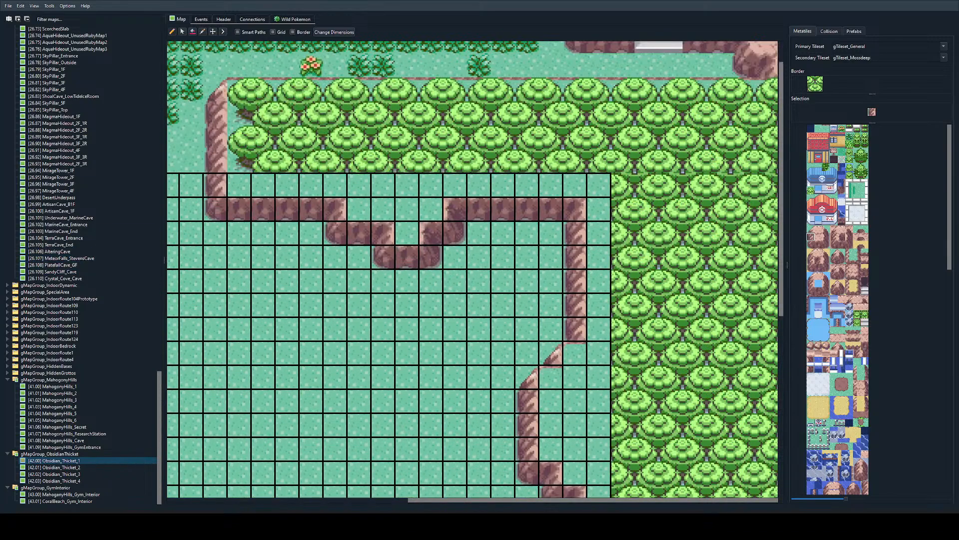
scroll(338, 274, "left", 5)
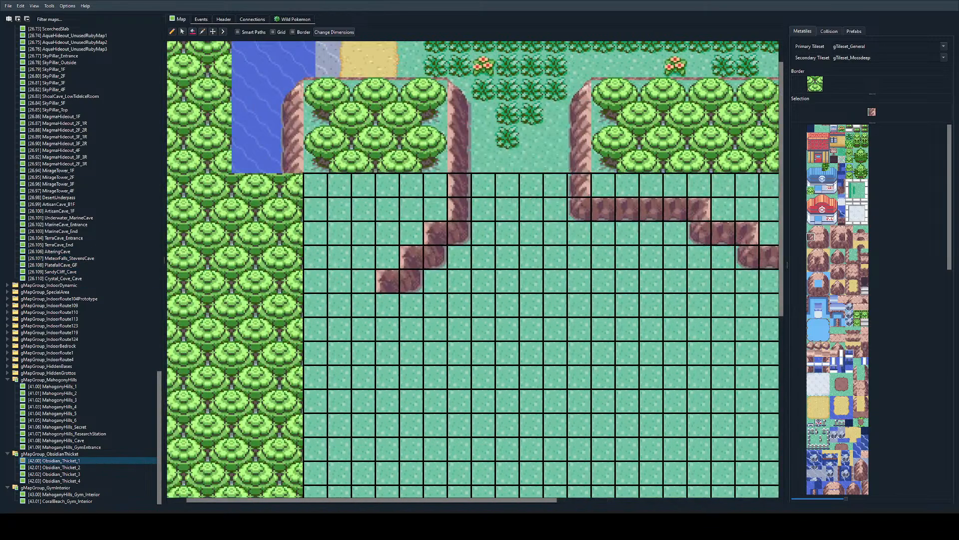
left_click(824, 241)
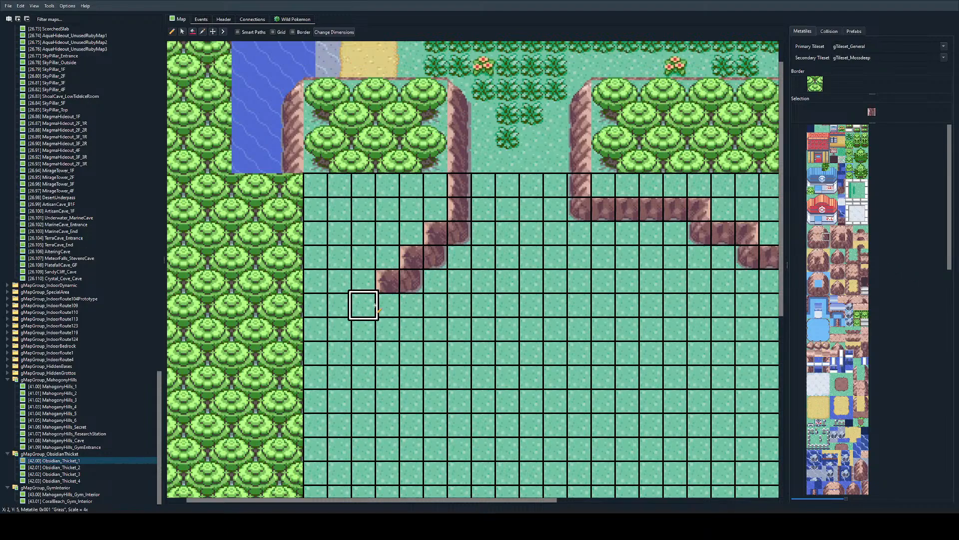
left_click_drag(375, 305, 386, 375)
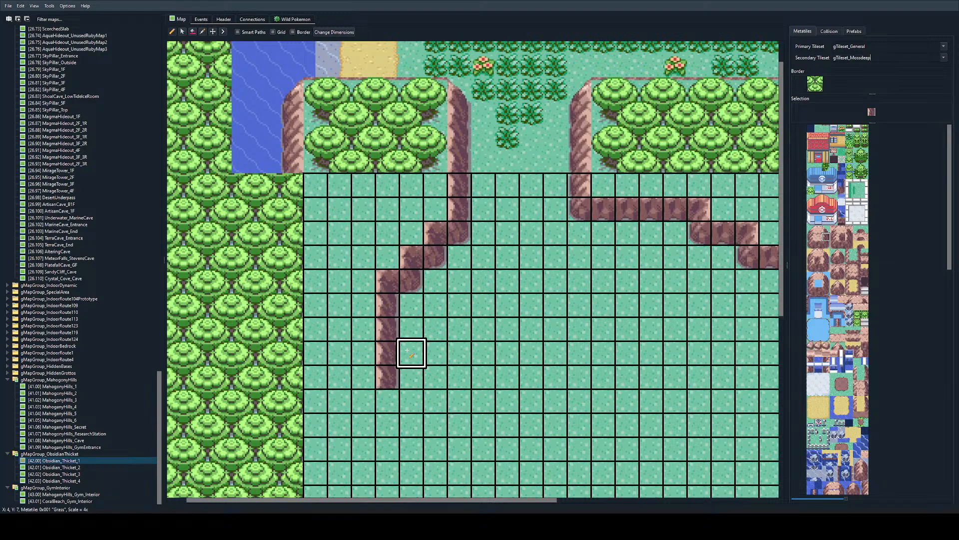
Step: Place two diagonal corner tiles stepping southeast below the western wall, with one wall tile under the lower corner
scroll(410, 353, "down", 2)
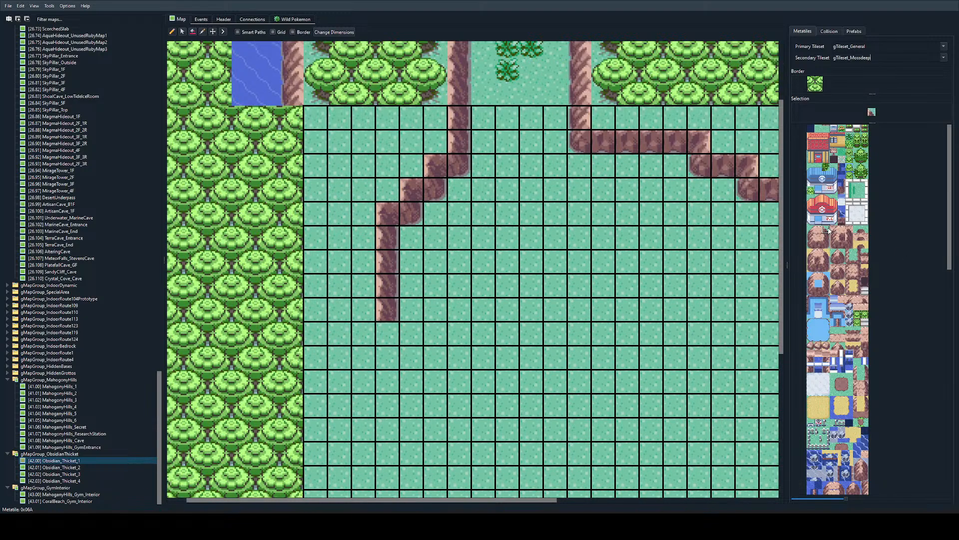
left_click(410, 333)
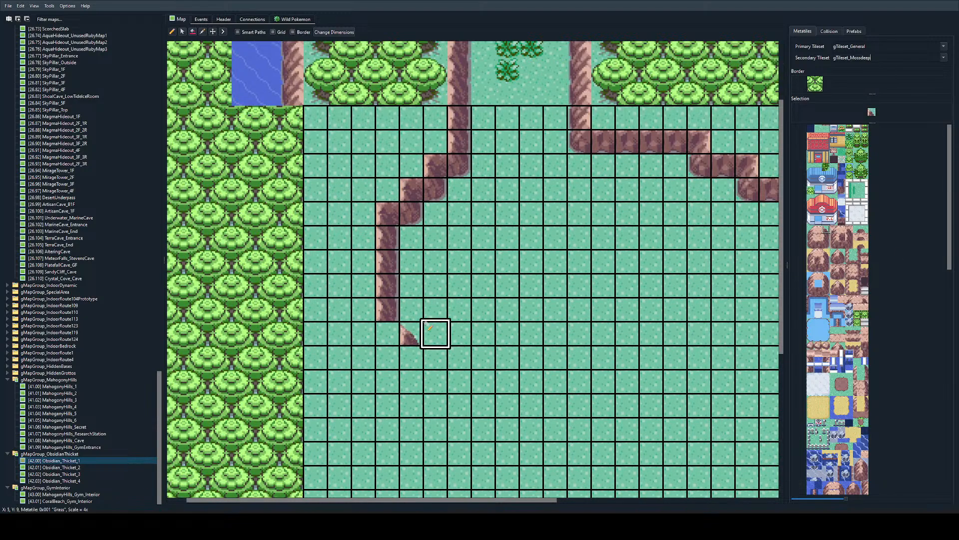
left_click(456, 353)
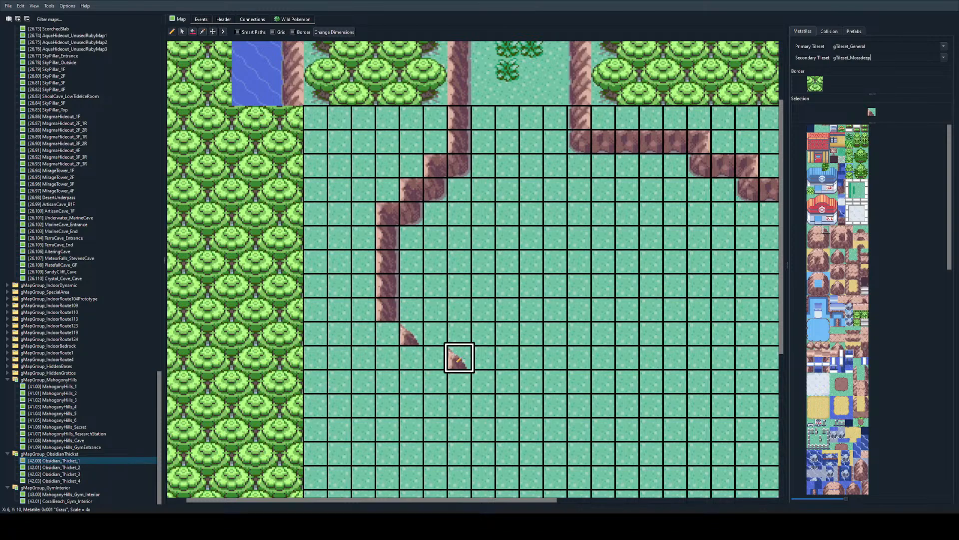
left_click(455, 379)
Step: Close the western outcrop with a bottom corner, three rock face tiles running west and an inner corner at their end
scroll(448, 375, "down", 2)
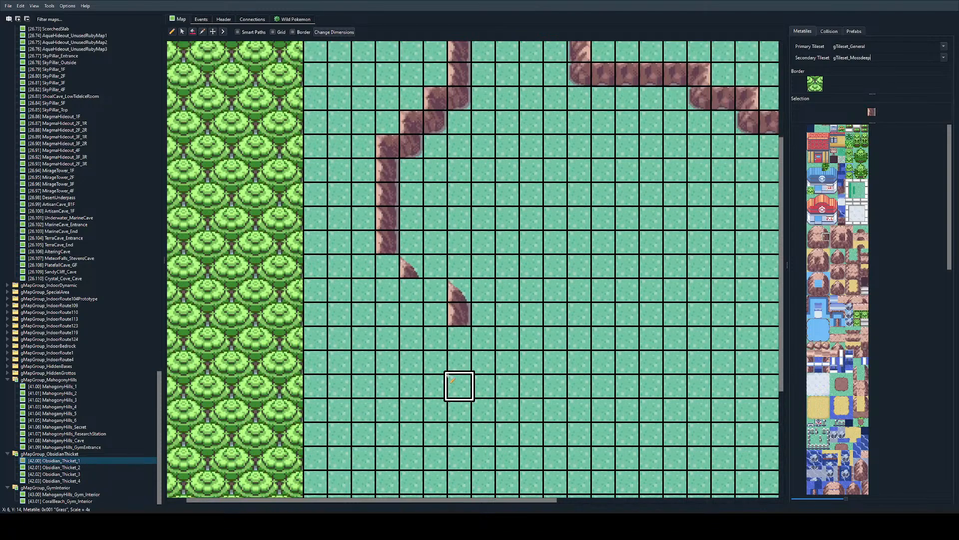
left_click(454, 329)
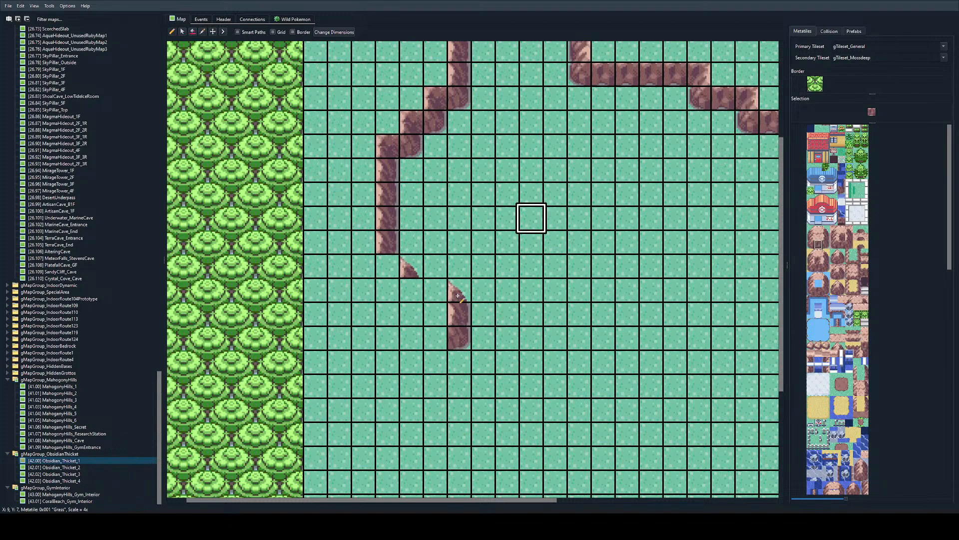
left_click_drag(435, 338, 413, 340)
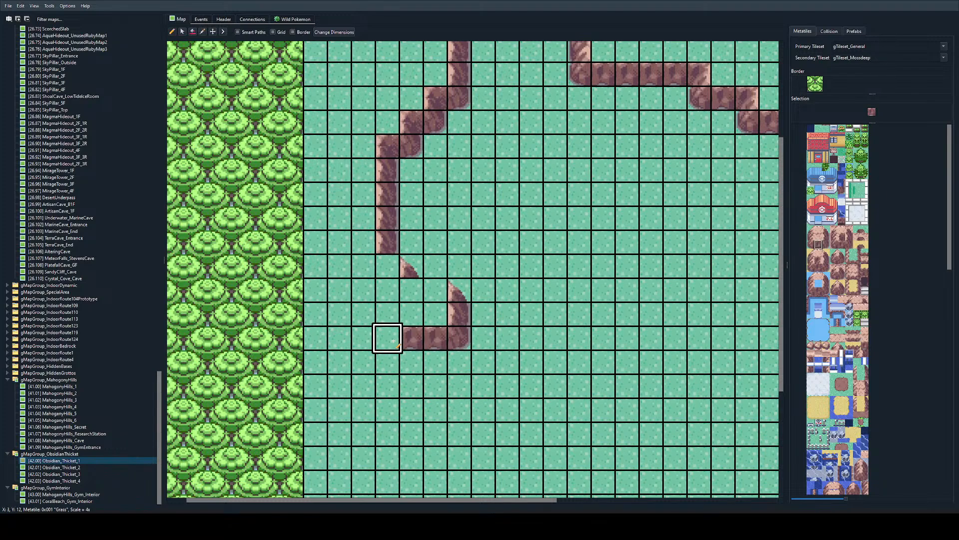
left_click(394, 340)
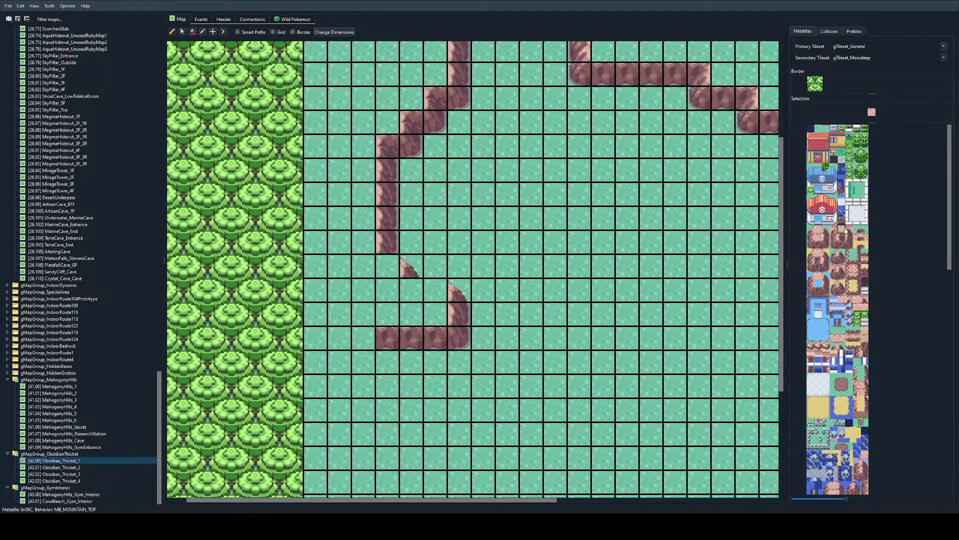
left_click(364, 339)
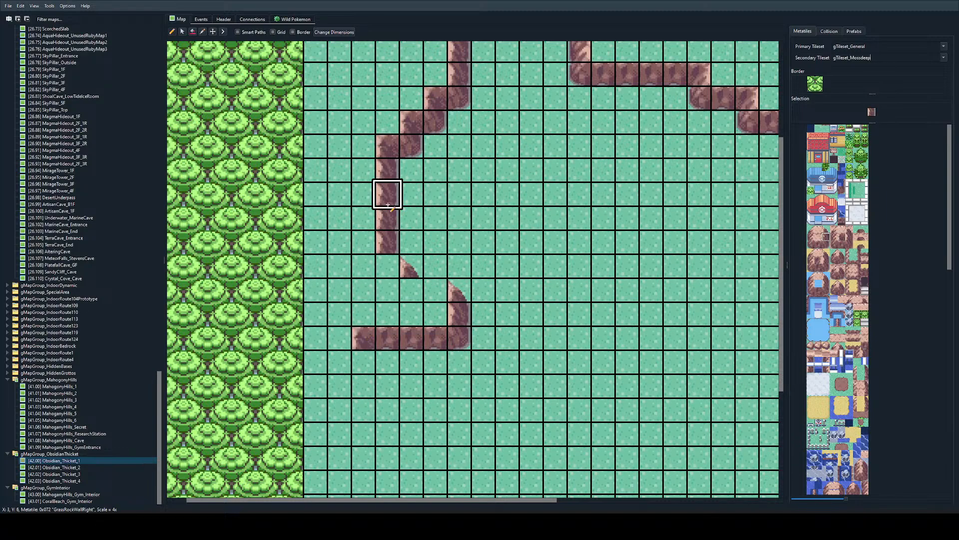
Step: Lower the western wall one tile from the inner corner and step it one column west with an outer and an inner corner
scroll(387, 220, "down", 2)
left_click(364, 292)
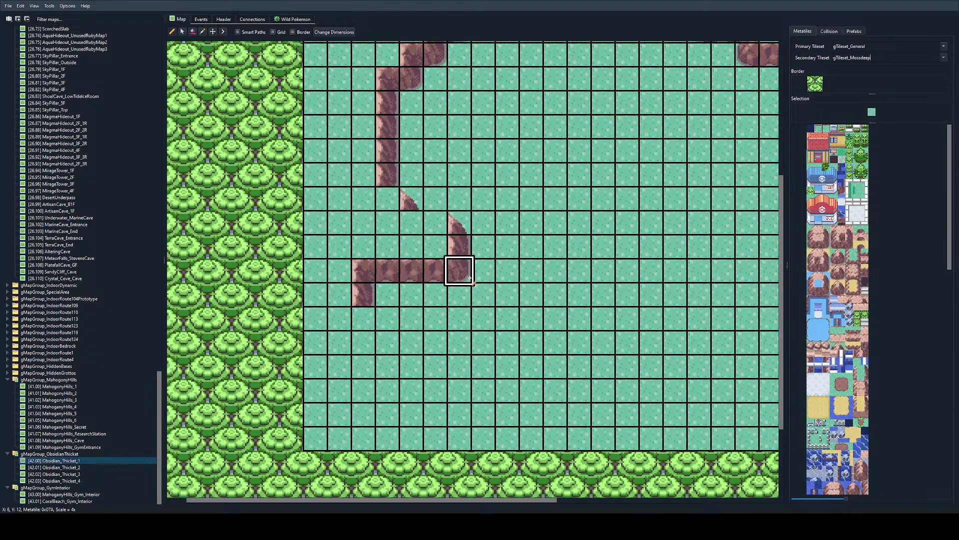
left_click(367, 313)
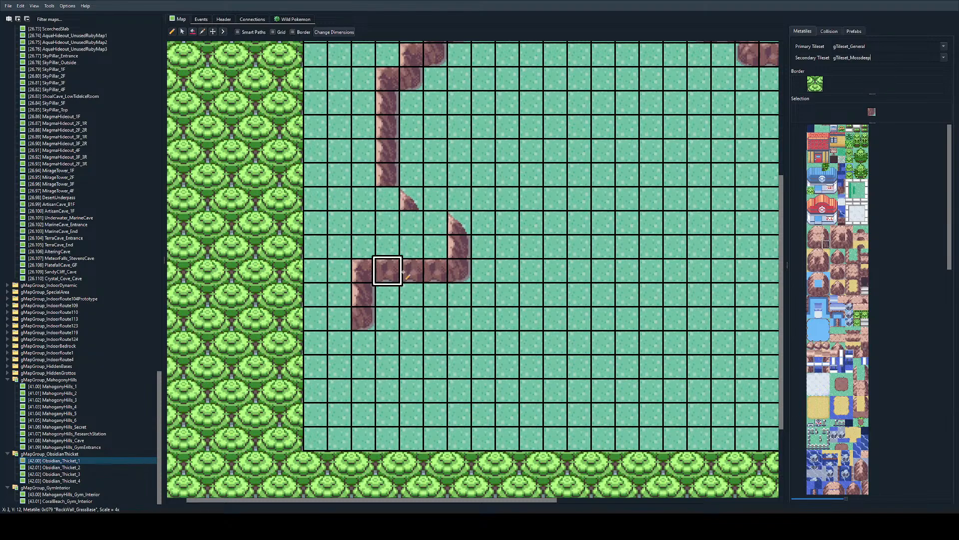
left_click(338, 325)
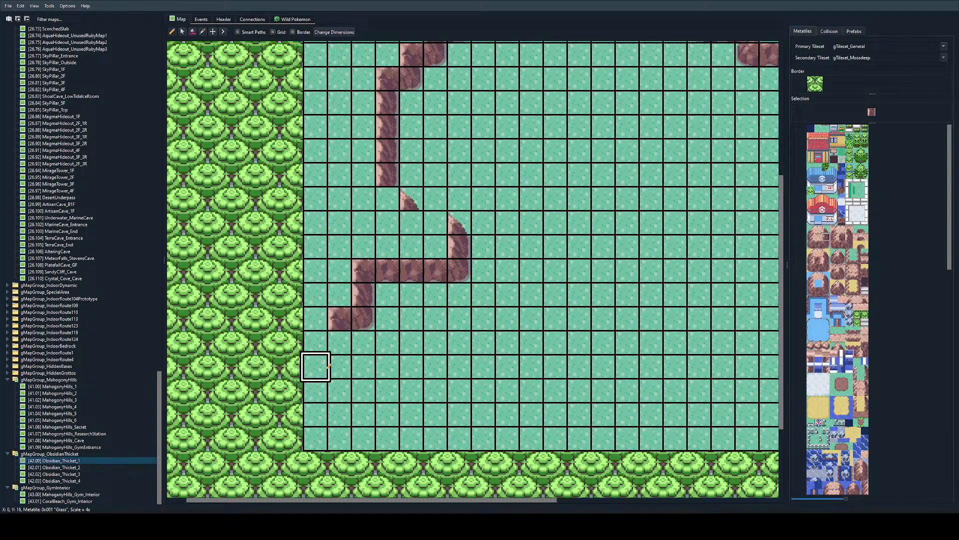
Step: Run the western wall south from the new inner corner and restore grass on its lowest tile, leaving two wall tiles
left_click_drag(340, 344, 350, 381)
right_click(350, 381)
scroll(349, 381, "down", 3)
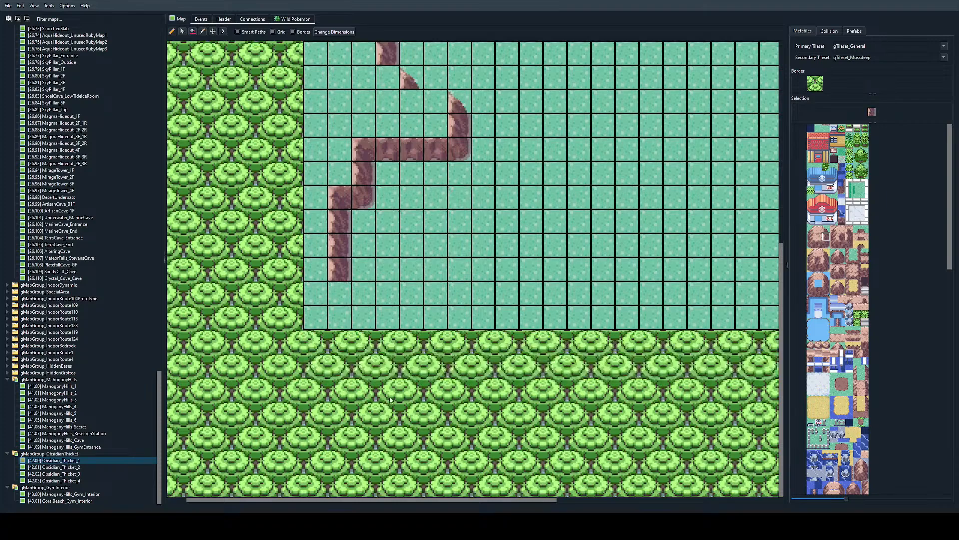
left_click(345, 270)
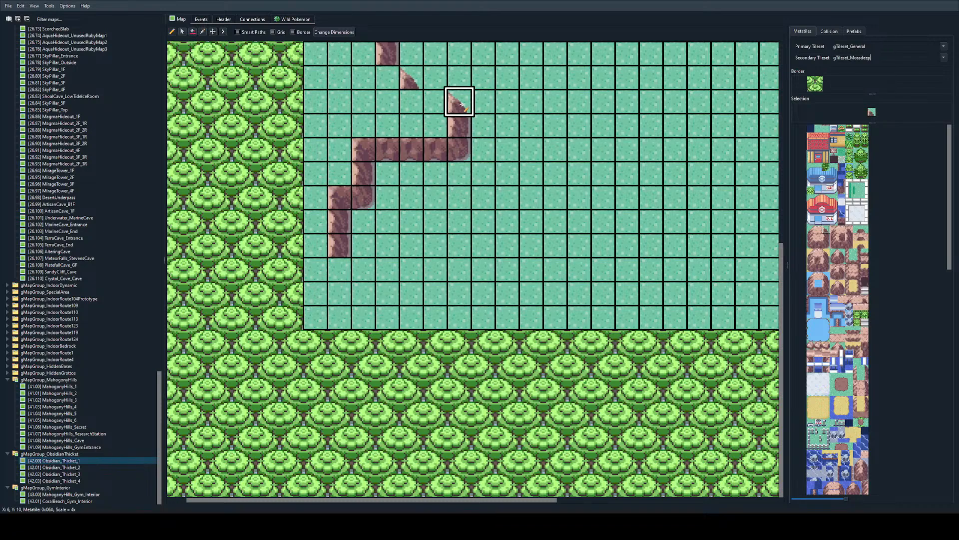
Step: Place three diagonal corner tiles descending southeast to the map's southern edge, restoring grass over the misplaced one above the last corner
left_click(410, 270)
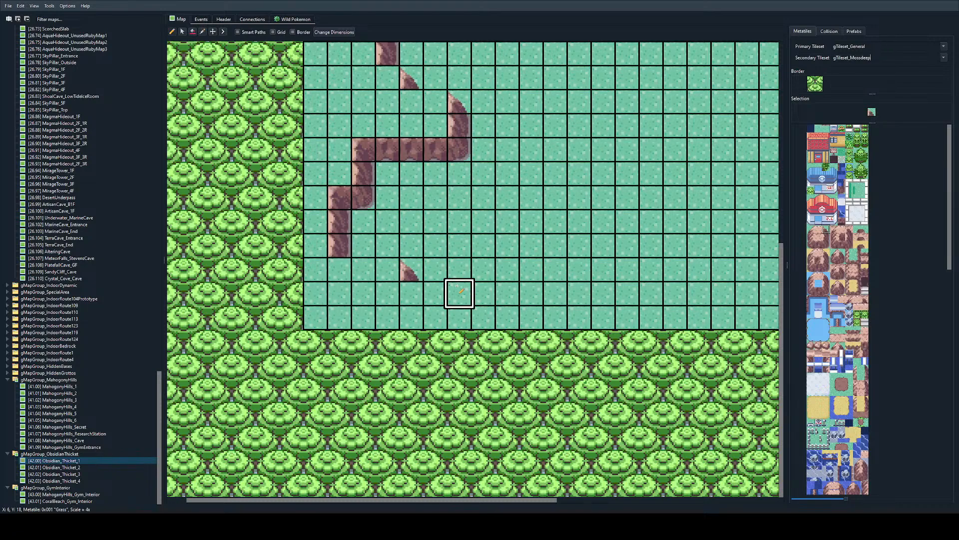
left_click(442, 287)
left_click(484, 293)
left_click(484, 316)
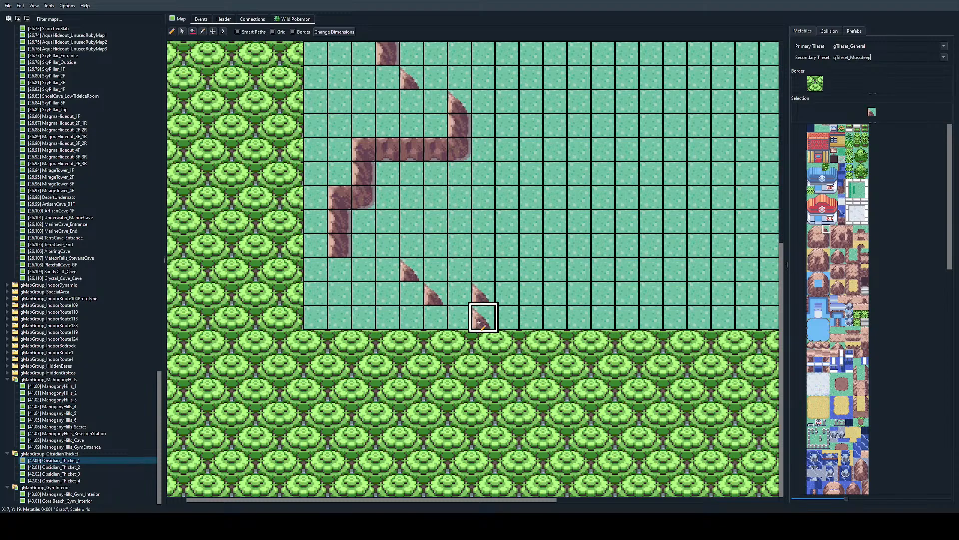
right_click(484, 273)
left_click(484, 294)
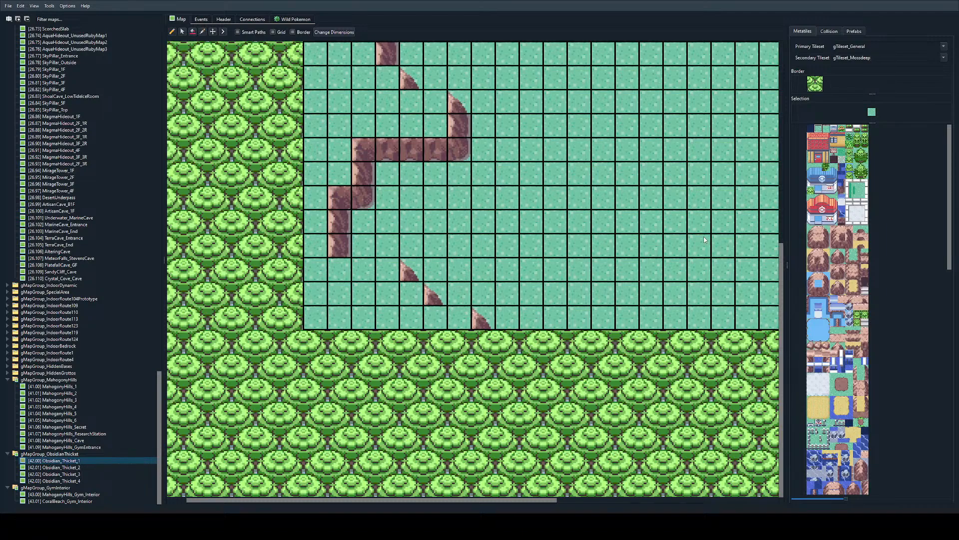
Step: Close the gaps between the western wall and its diagonal corners with thin cliff-edge tiles, at the southern descent and above the outcrop
left_click(826, 129)
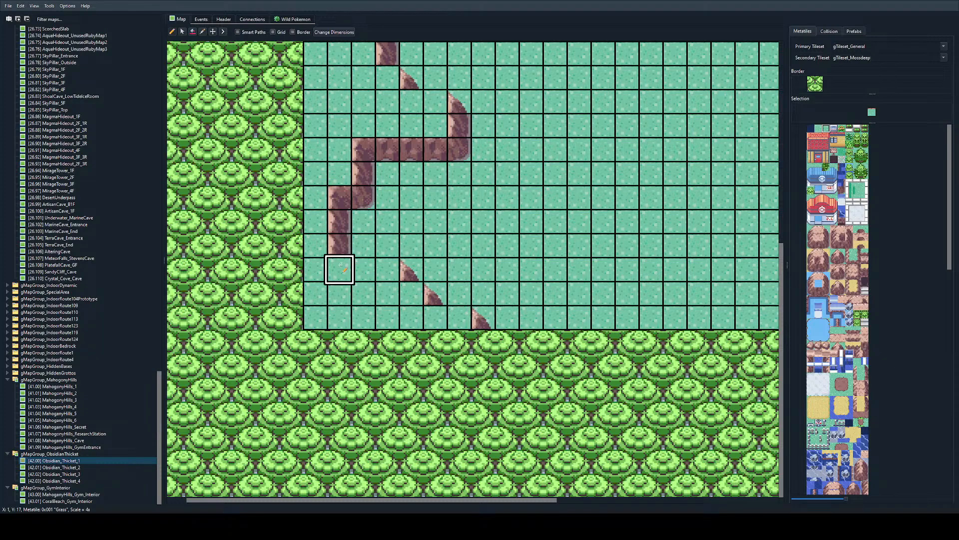
left_click_drag(342, 272, 365, 272)
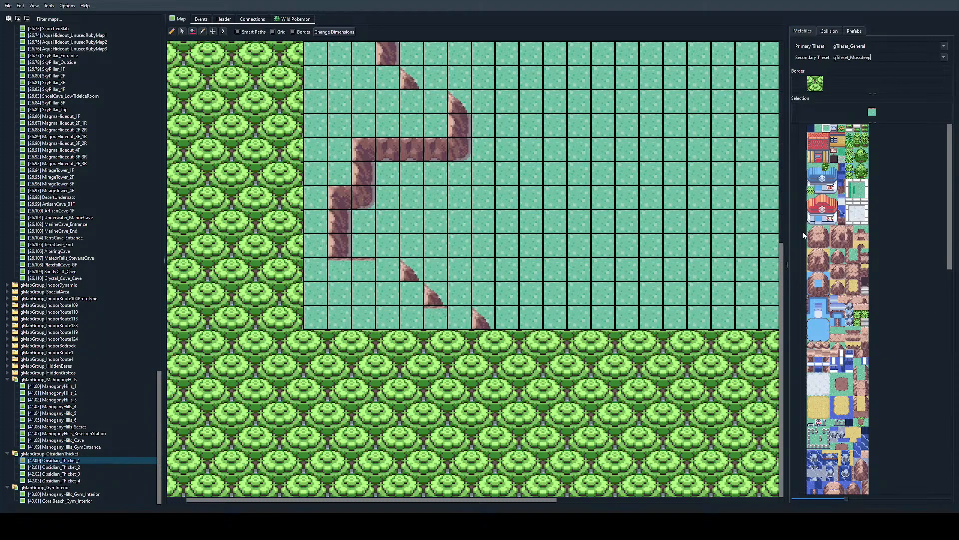
left_click(842, 329)
left_click(388, 270)
left_click(412, 294)
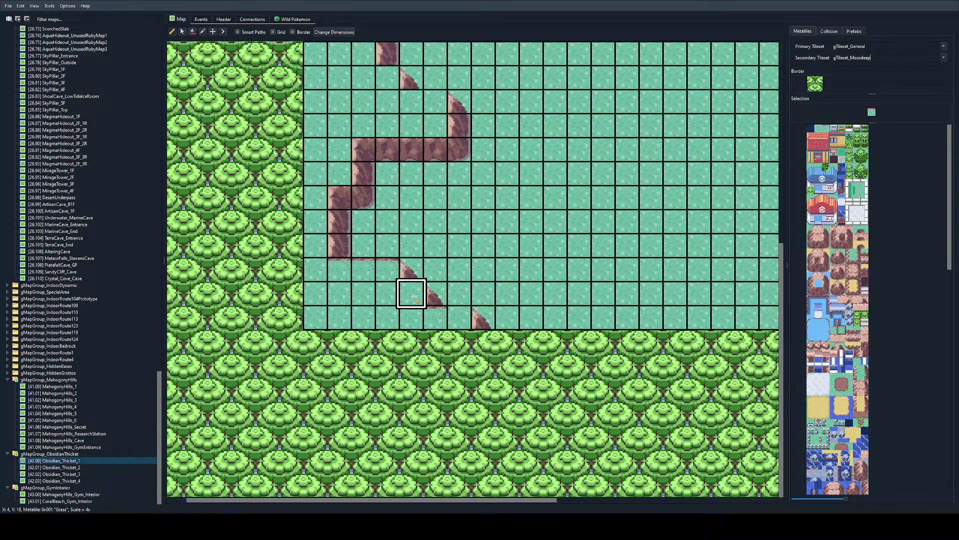
scroll(422, 78, "up", 2)
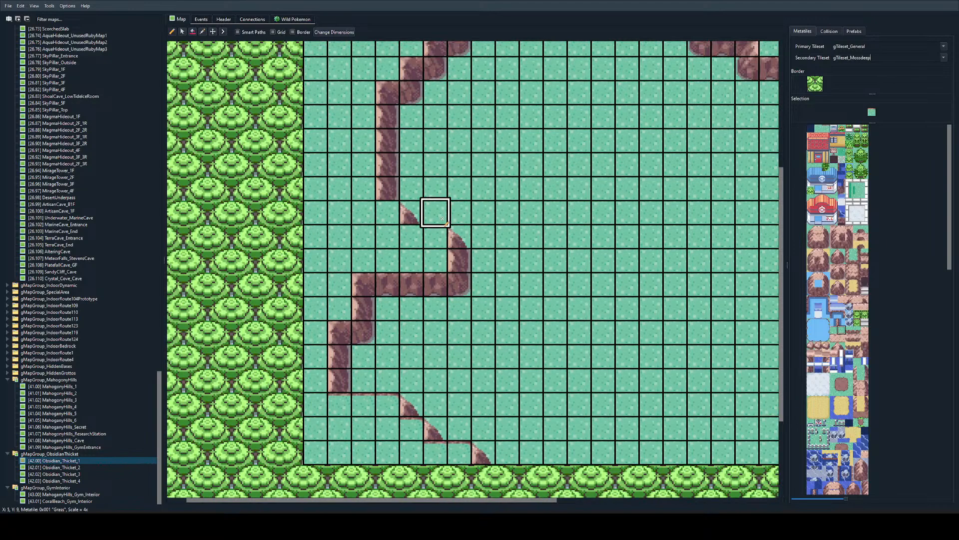
right_click(364, 404)
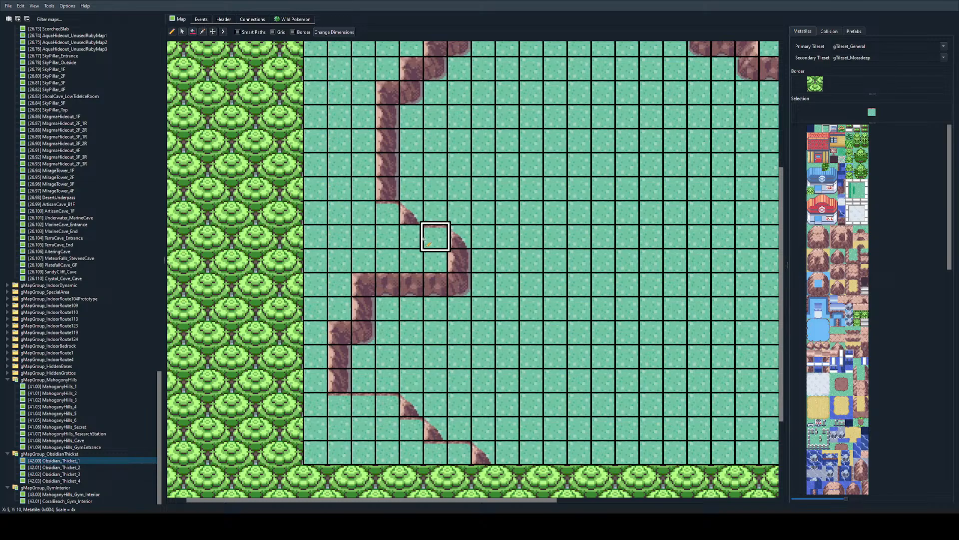
scroll(459, 237, "up", 3)
scroll(464, 247, "right", 4)
scroll(478, 274, "down", 3)
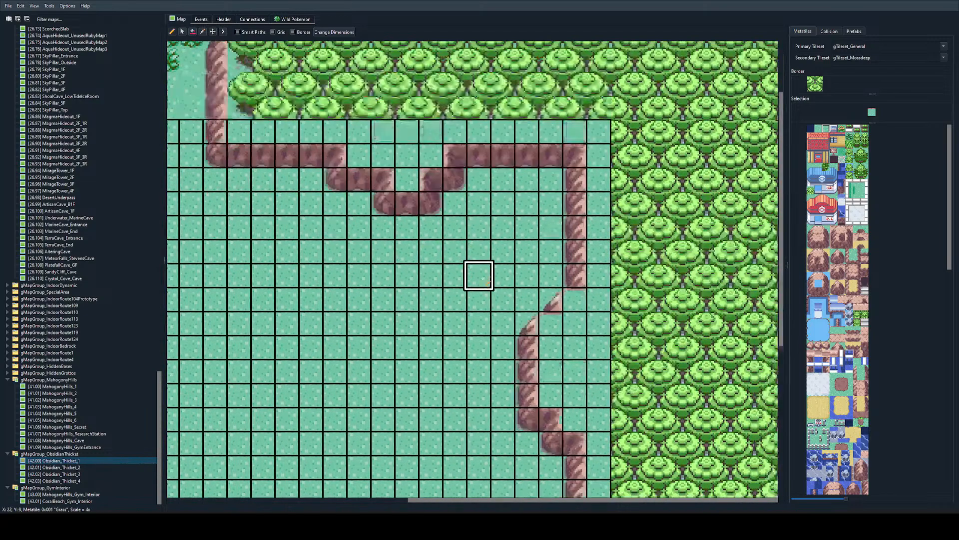
scroll(525, 354, "down", 1, "ctrl")
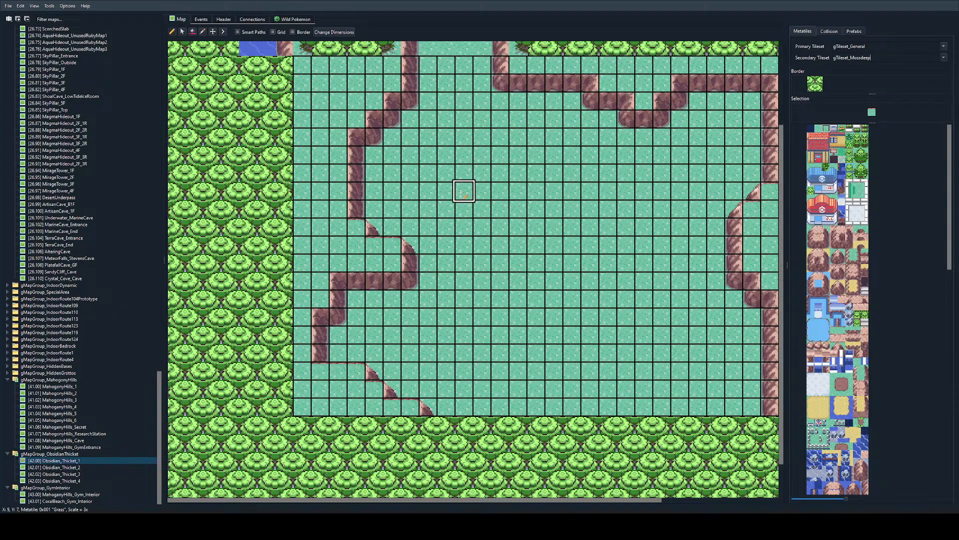
scroll(463, 195, "up", 3)
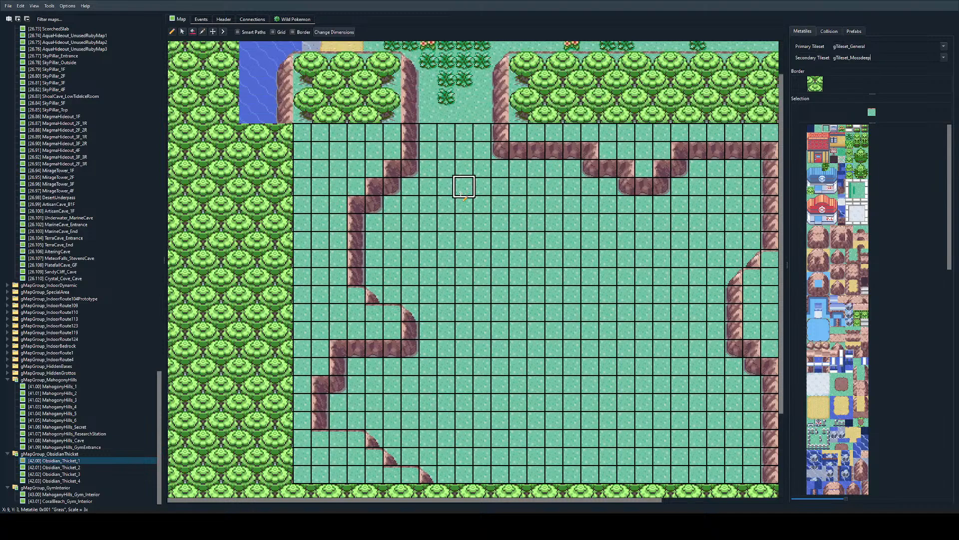
Step: Find the two-tile treetop pattern in the Mossdeep secondary tileset and select it for painting behind the northeastern rock wall
scroll(831, 196, "down", 5)
scroll(831, 197, "down", 5)
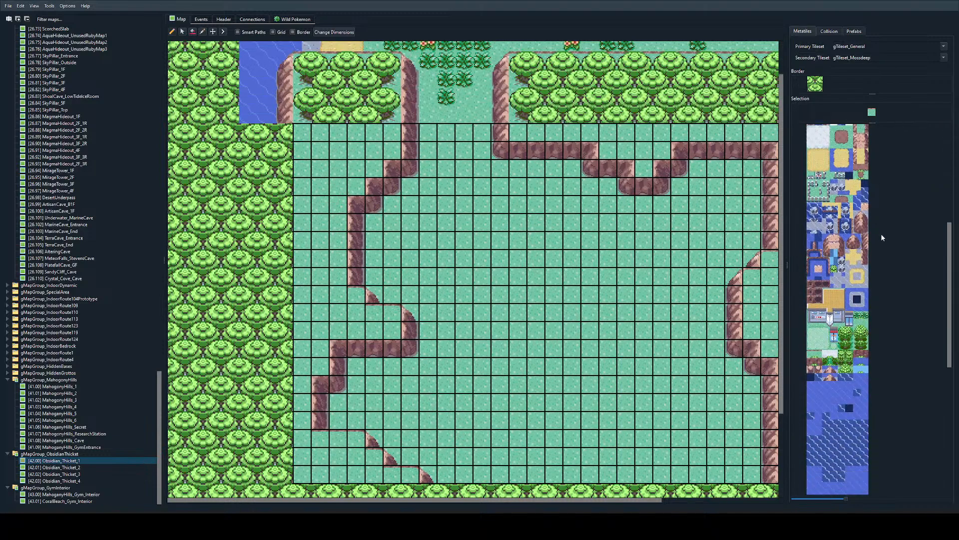
scroll(858, 175, "up", 10)
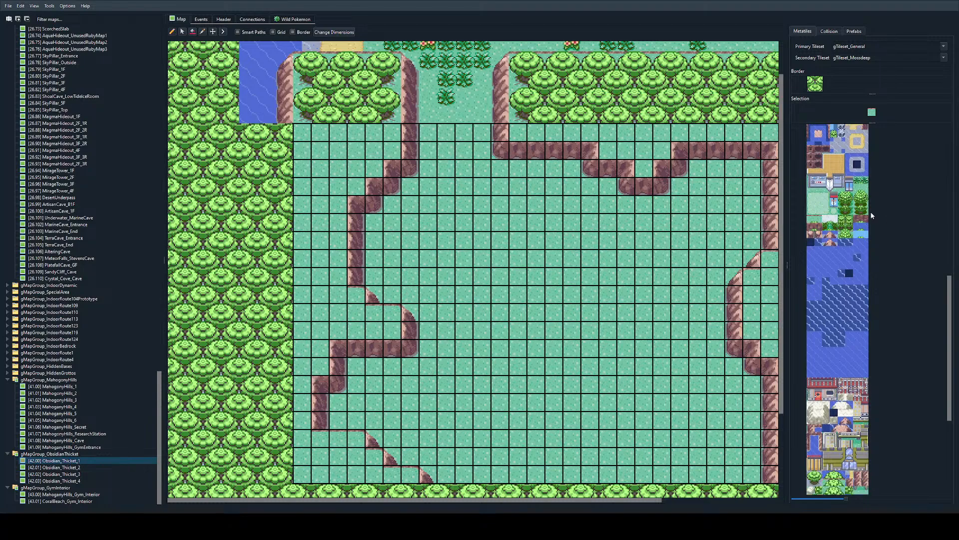
scroll(859, 176, "down", 3)
scroll(859, 176, "down", 10)
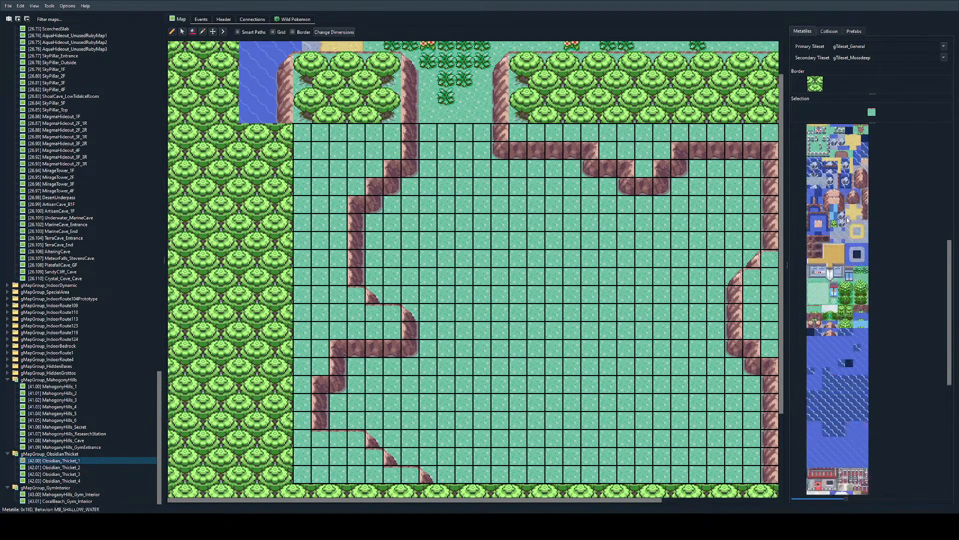
left_click_drag(842, 342, 851, 344)
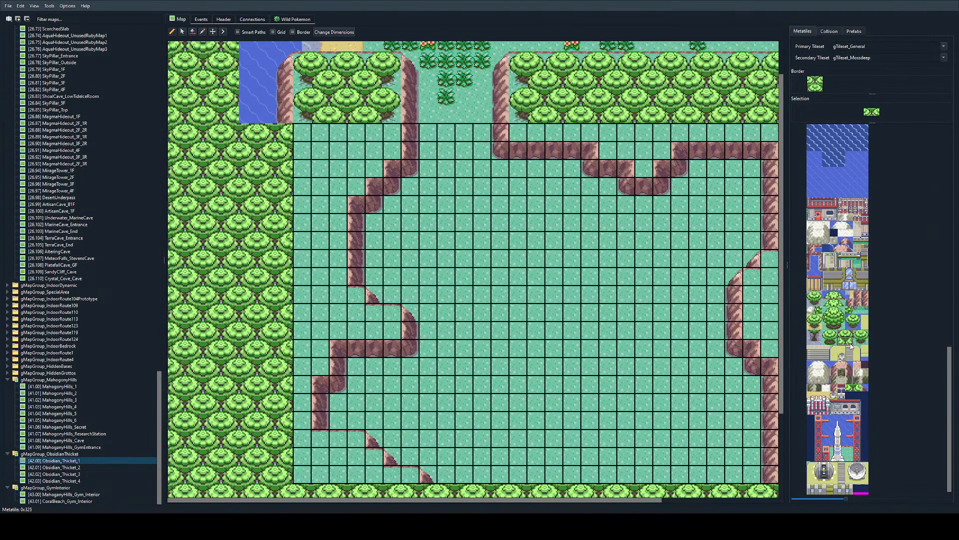
scroll(504, 91, "up", 1, "ctrl")
scroll(528, 90, "up", 2)
scroll(524, 95, "right", 2)
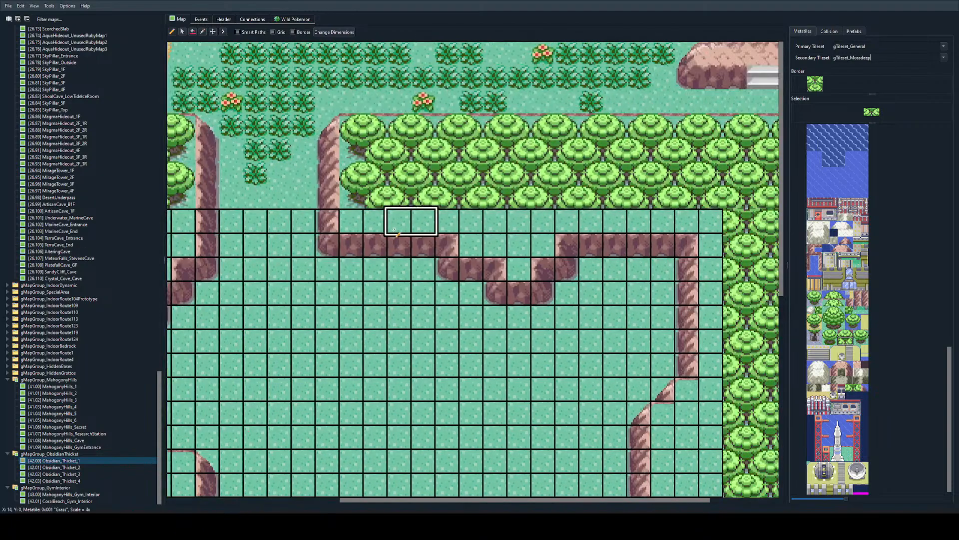
Step: Try painting the treetop pair along the map's top row, starting directly beside the north entrance's eastern rock wall
left_click(355, 224)
key("ctrl+z")
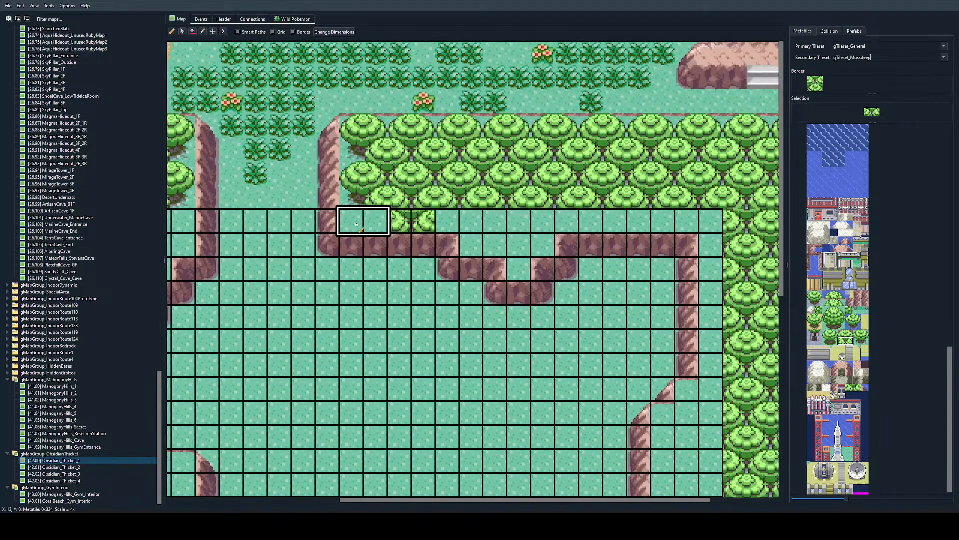
key("ctrl+z")
left_click_drag(355, 224, 527, 226)
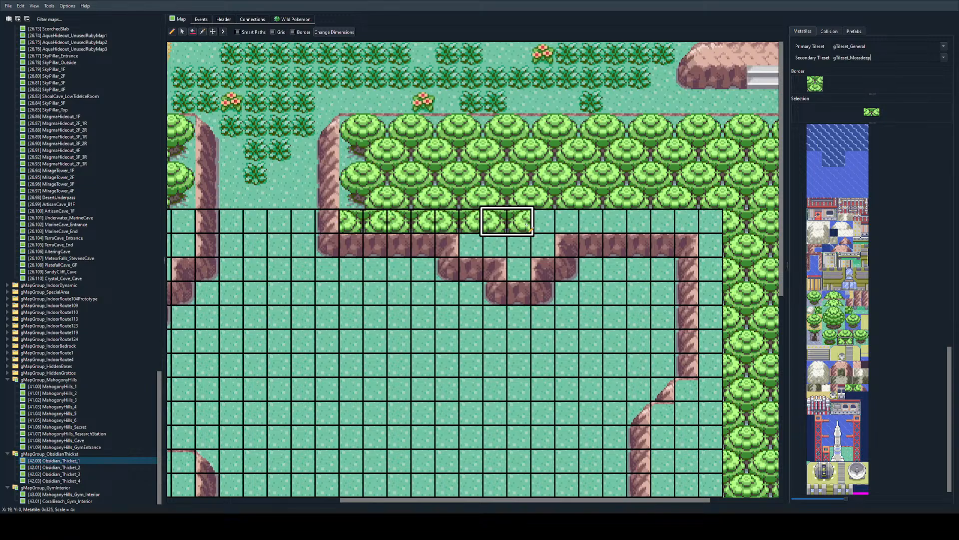
key("ctrl+z")
key("ctrl+z")
Step: Paint treetops along the top row from one column inside the rock wall to the eastern edge, undoing the stray piece below the corner
left_click(400, 223)
left_click_drag(448, 223, 549, 213)
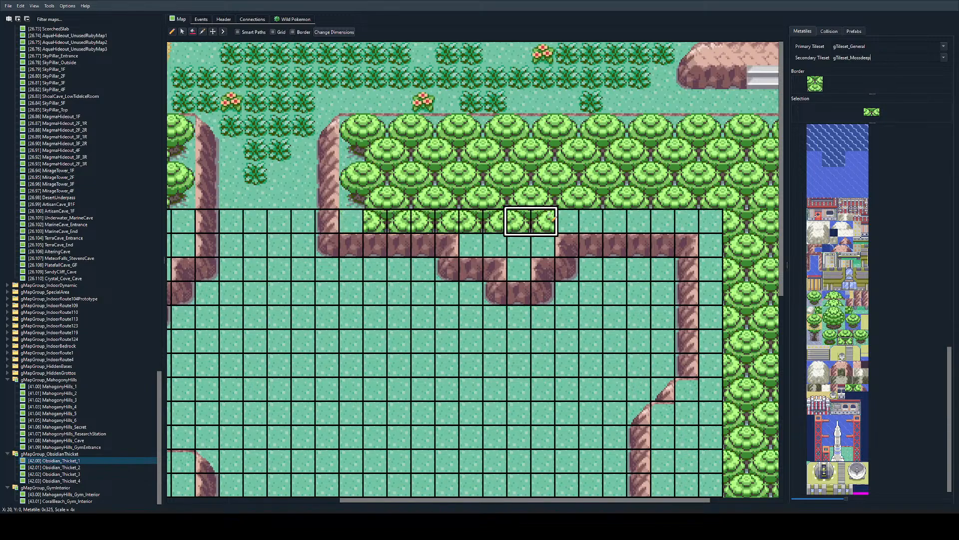
scroll(553, 216, "down", 2, "ctrl")
scroll(537, 199, "up", 2, "ctrl")
scroll(473, 214, "up", 3)
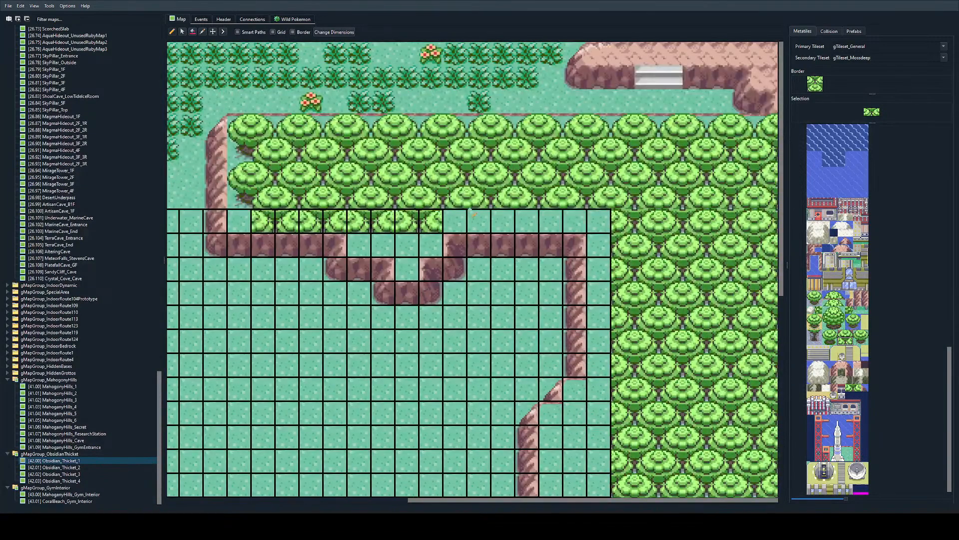
left_click_drag(473, 214, 609, 219)
left_click(611, 245)
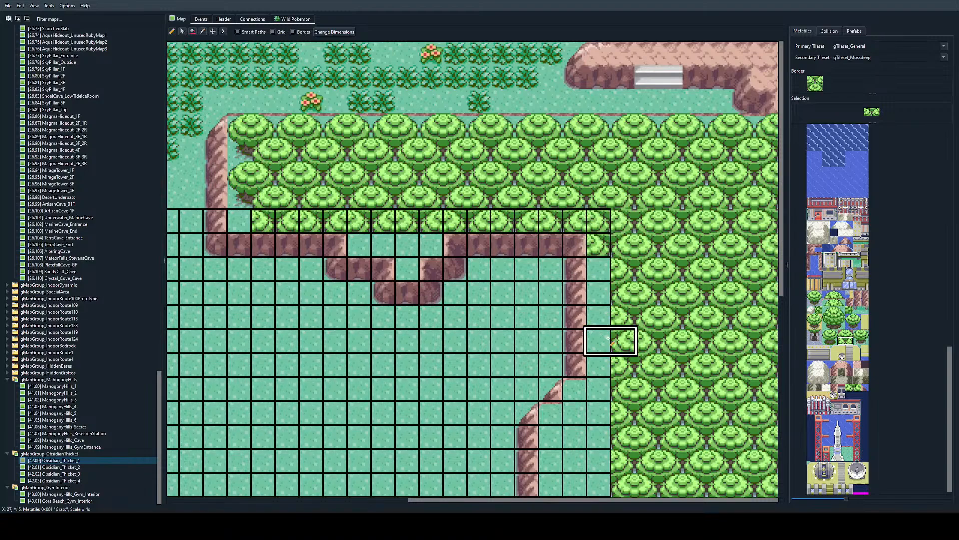
key("ctrl+z")
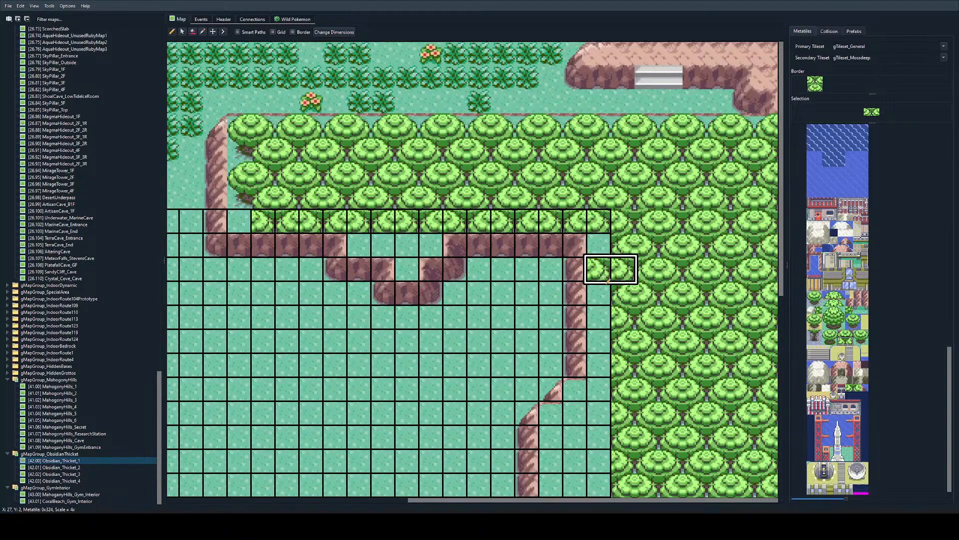
Step: Replace the first four treetop tiles of the top row with two tree base pairs
scroll(344, 217, "left", 3)
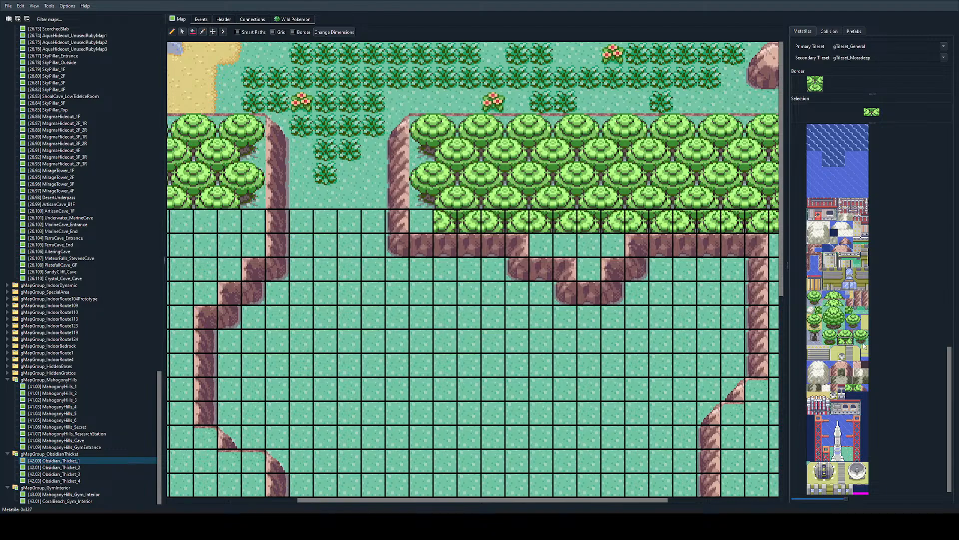
mouse_move(858, 341)
left_mouse_down()
mouse_move(864, 336)
mouse_move(864, 349)
mouse_move(858, 342)
left_mouse_up()
left_click(447, 222)
key("ctrl+z")
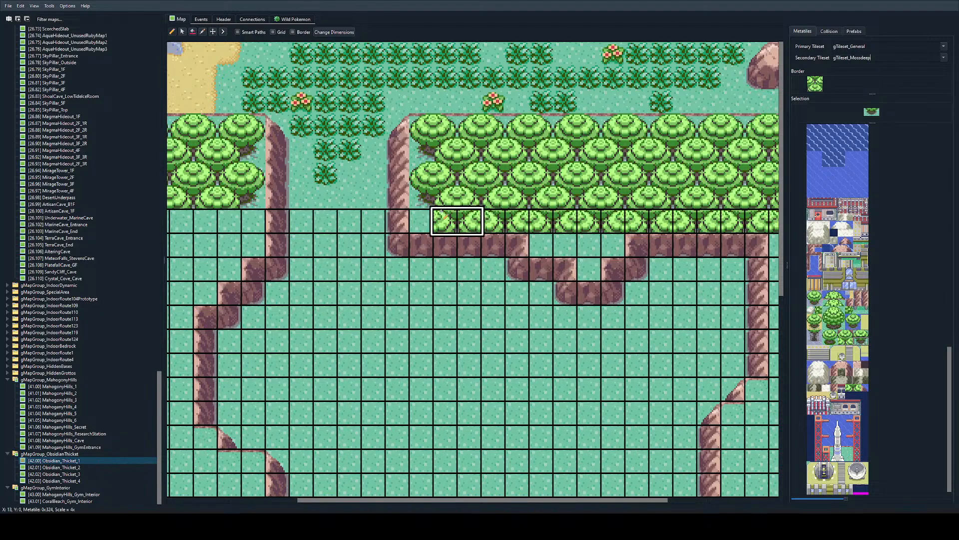
left_click(444, 220)
left_click(493, 220)
Step: Build one full tree above the rock wall's notch, with two base halves beneath its treetop and one base half on either side
scroll(495, 220, "right", 2)
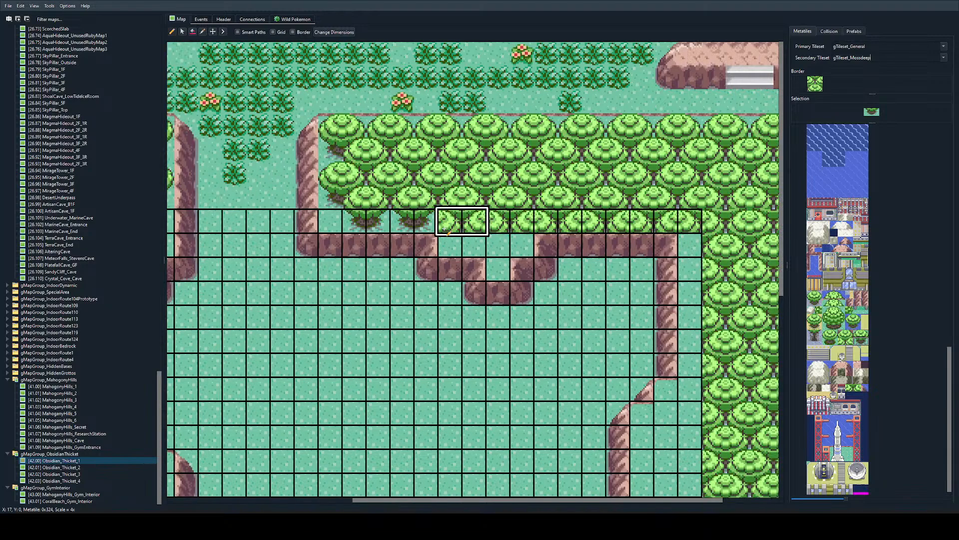
right_click(425, 221)
right_click(407, 221)
left_click(452, 222)
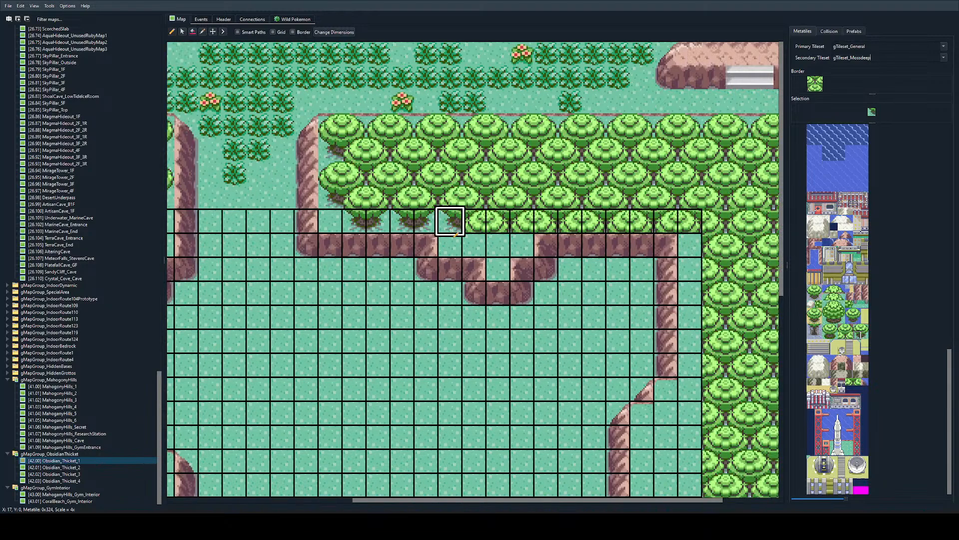
left_click(474, 243)
right_click(425, 223)
left_click(496, 244)
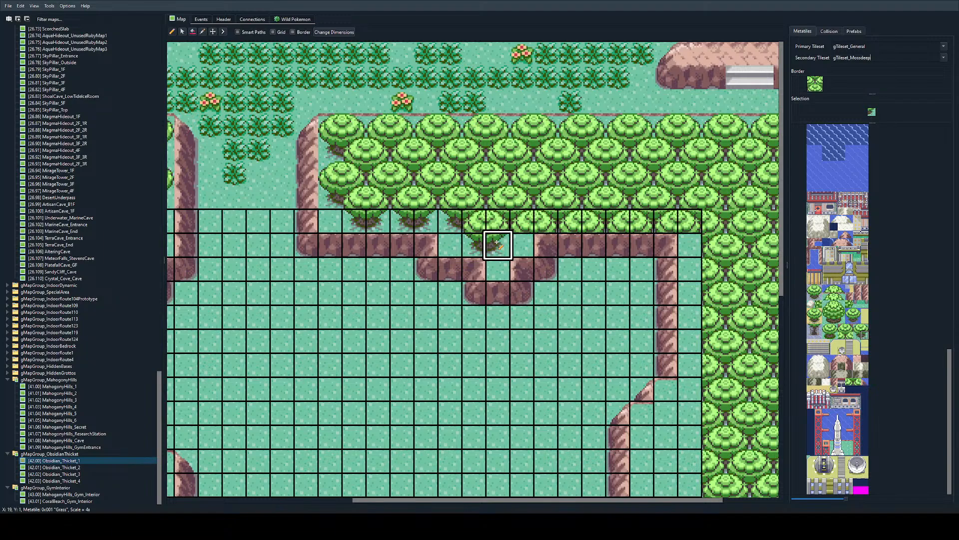
right_click(405, 223)
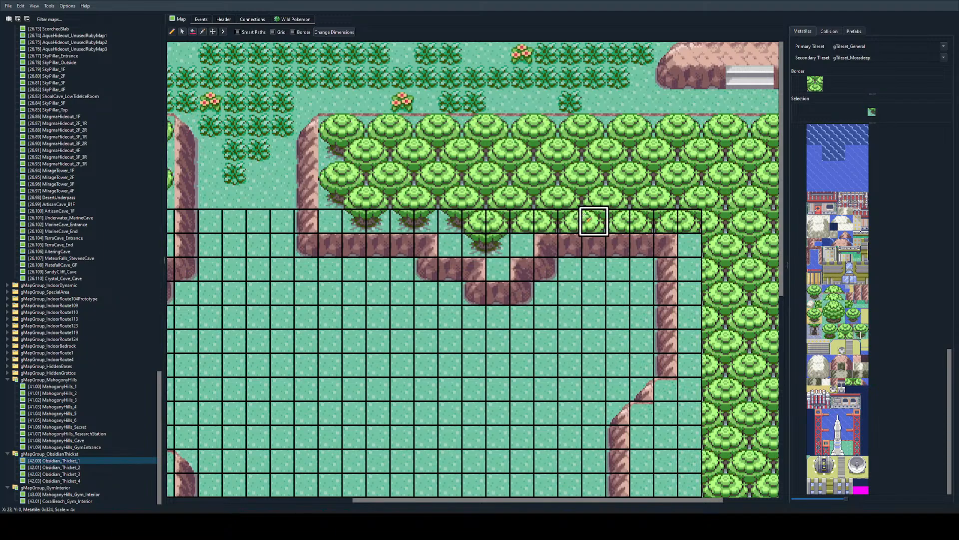
left_click(520, 222)
Step: Continue the tree bases along the top row to the eastern edge and put a left treetop half in the northeast corner tile
scroll(499, 244, "right", 1)
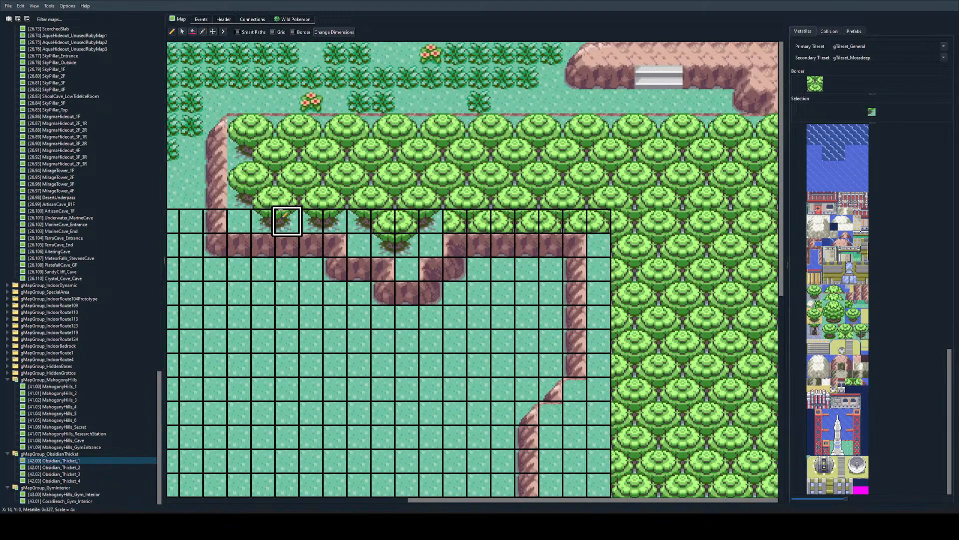
right_click_drag(320, 222, 332, 222)
left_click_drag(446, 223, 539, 224)
right_click(540, 224)
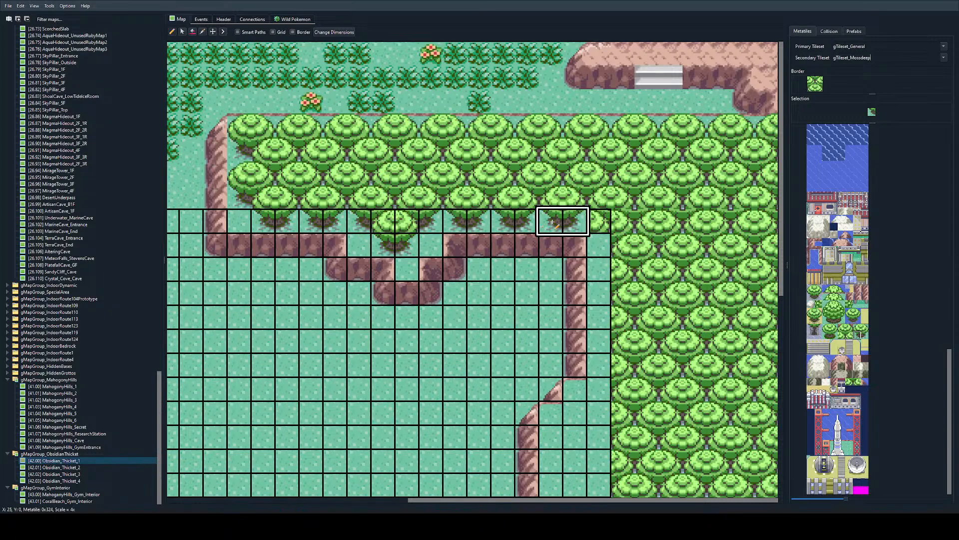
left_click(603, 219)
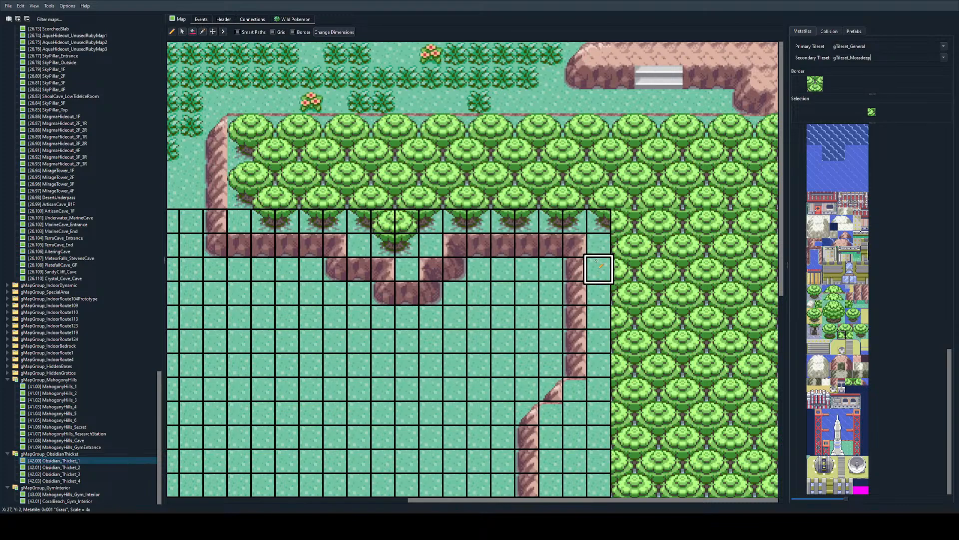
left_click(848, 335)
left_click(600, 220)
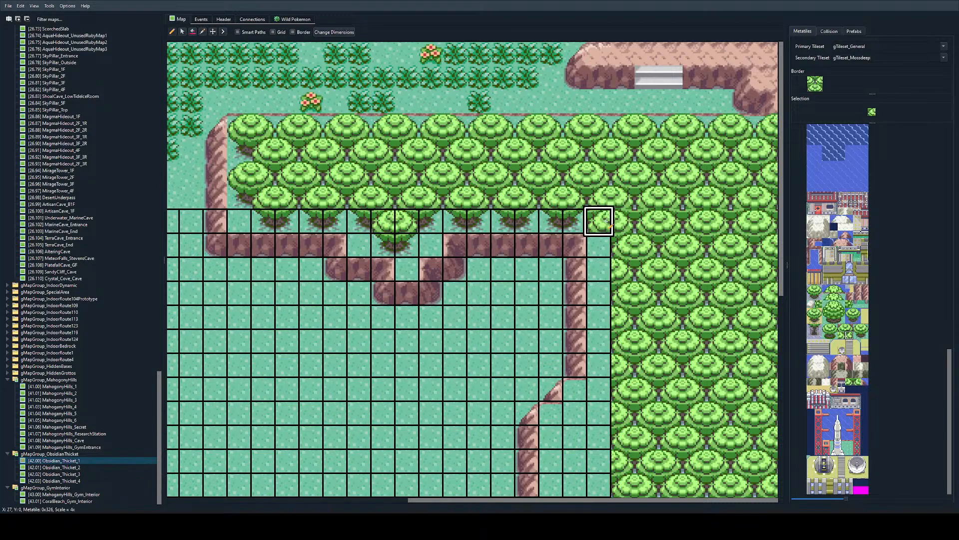
Step: Repaint the map's border block with left treetop halves at its upper-left and lower-right, and right halves in the other two tiles
scroll(608, 220, "up", 1, "ctrl")
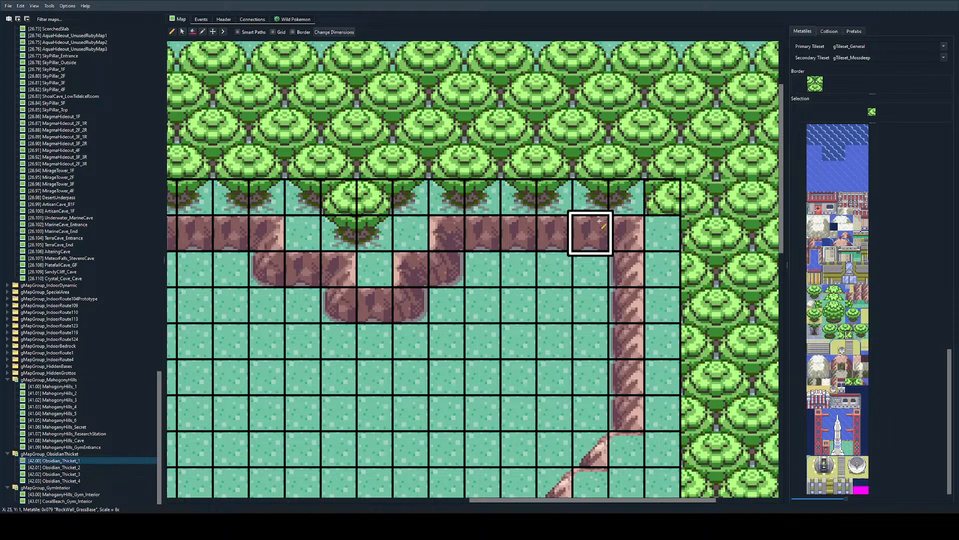
scroll(596, 229, "right", 2)
scroll(532, 232, "down", 1, "ctrl")
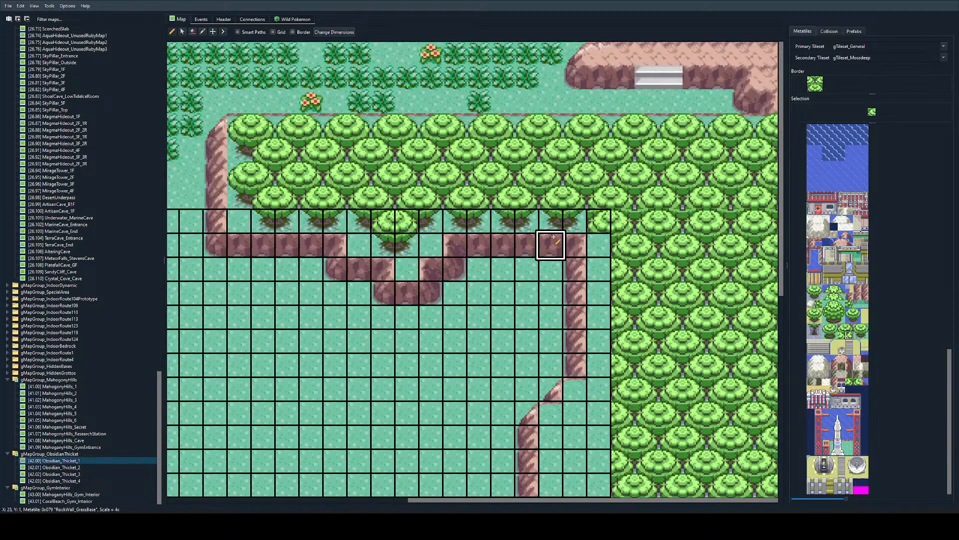
scroll(555, 235, "up", 1, "ctrl")
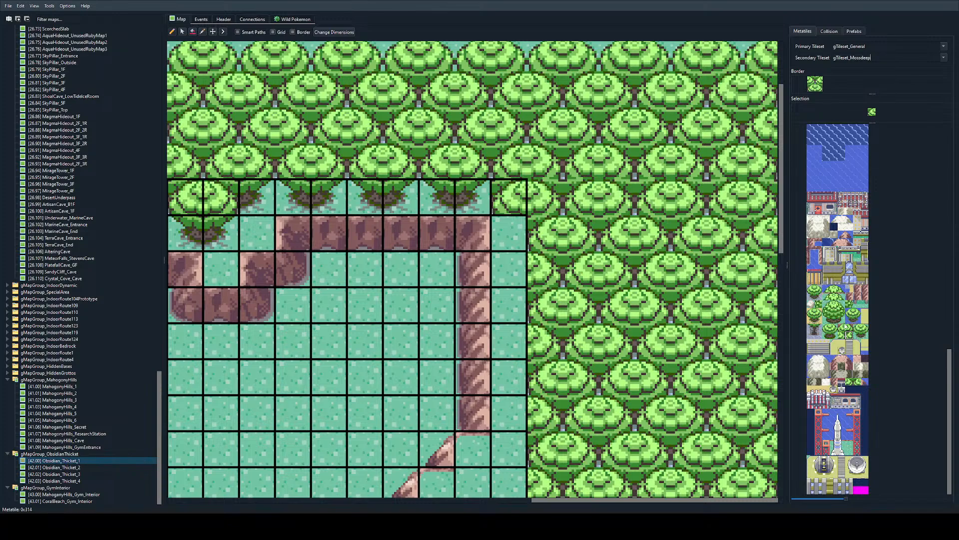
left_click(814, 85)
left_click(819, 90)
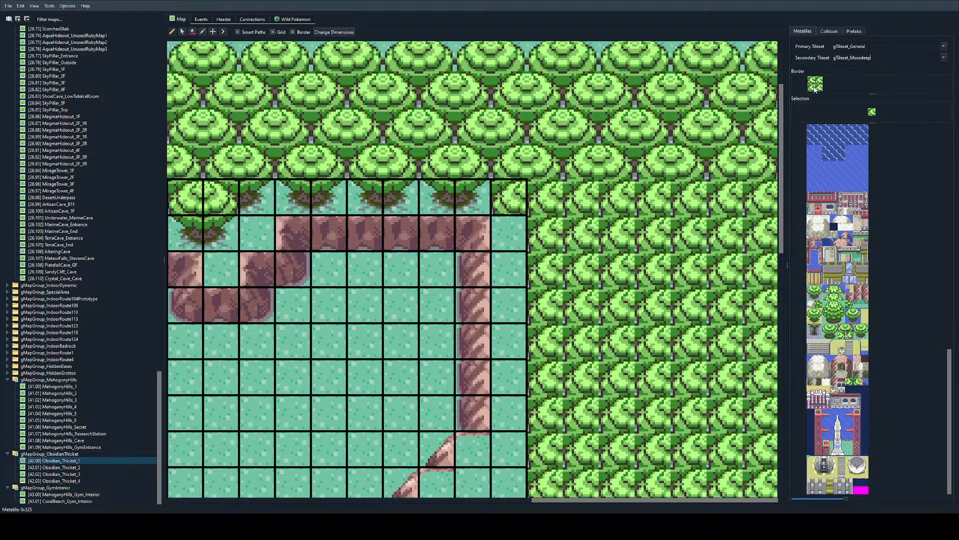
left_click(844, 334)
left_click(820, 86)
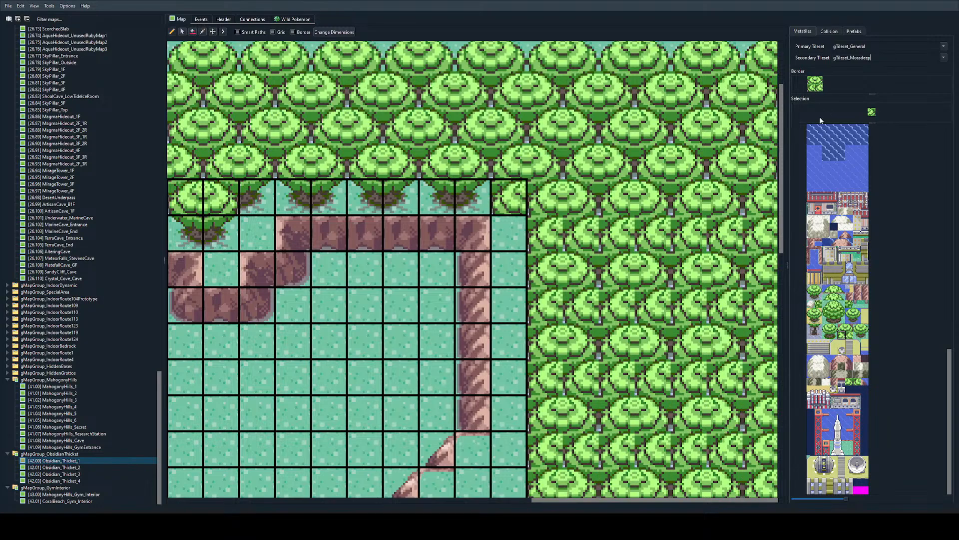
left_click(812, 92)
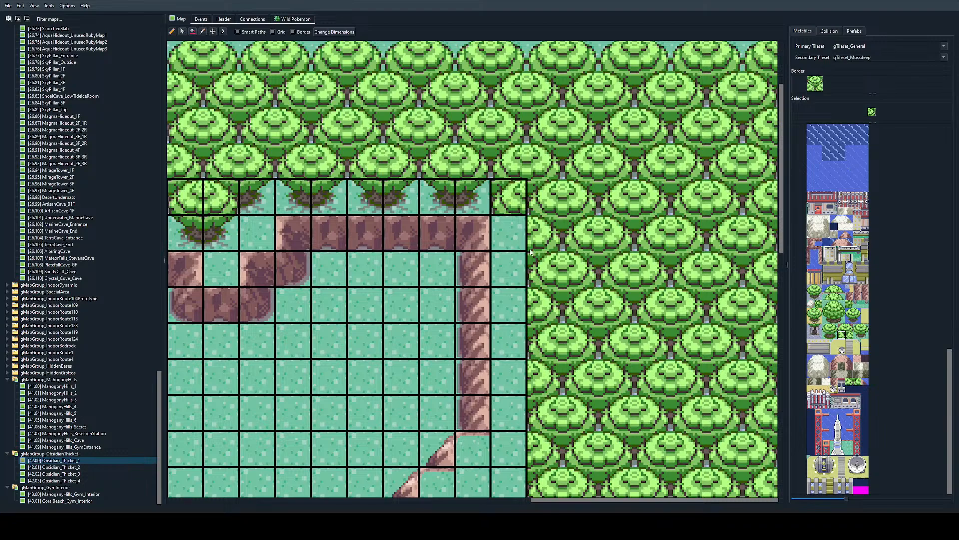
Step: Clear the treetop from the northeast corner tile to grass and place a left tree base half there
right_click(508, 233)
left_click(508, 198)
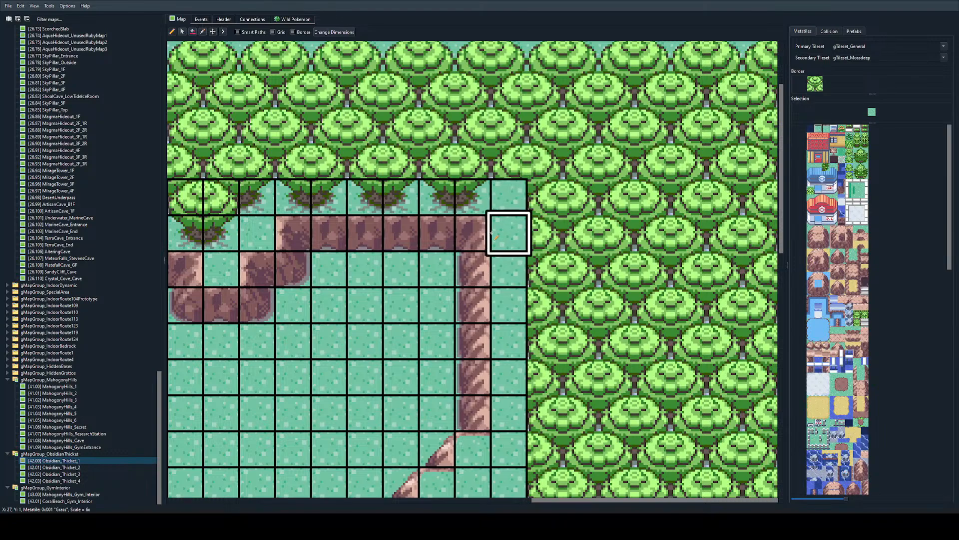
right_click(437, 198)
left_click(509, 198)
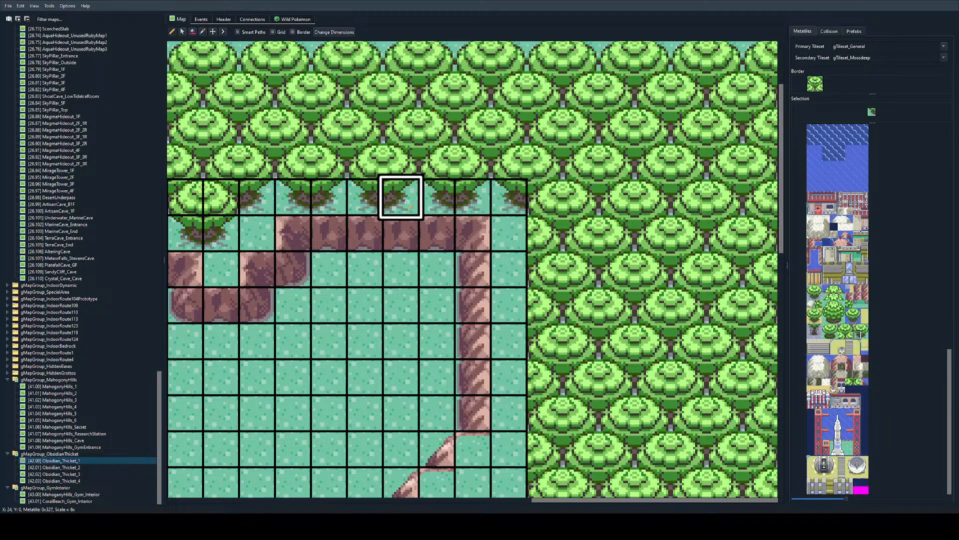
Step: Fill the easternmost column below the corner with alternating left treetop and base tiles, down to the row of the eastern wall's diagonal corner
right_click(223, 197)
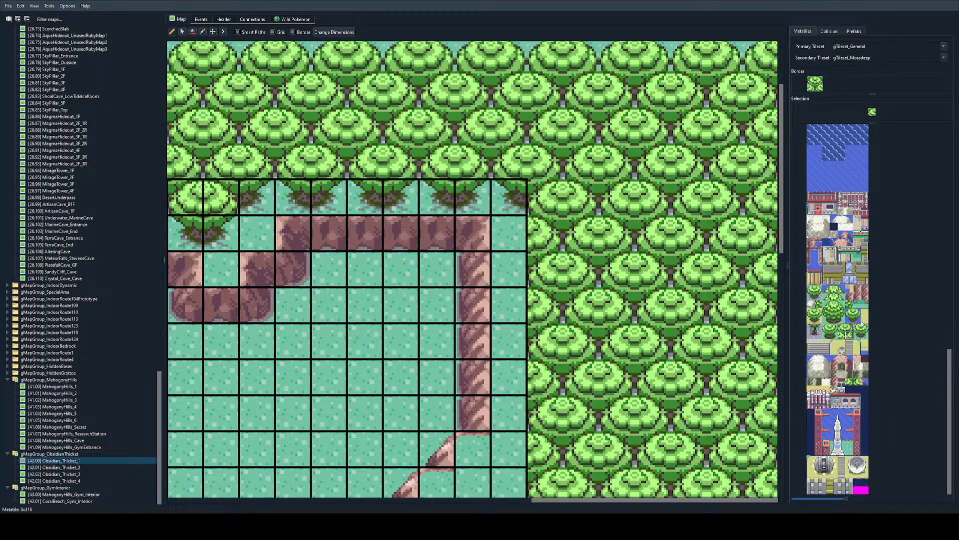
left_click(826, 327)
left_click(509, 232)
right_click_drag(510, 233, 510, 268)
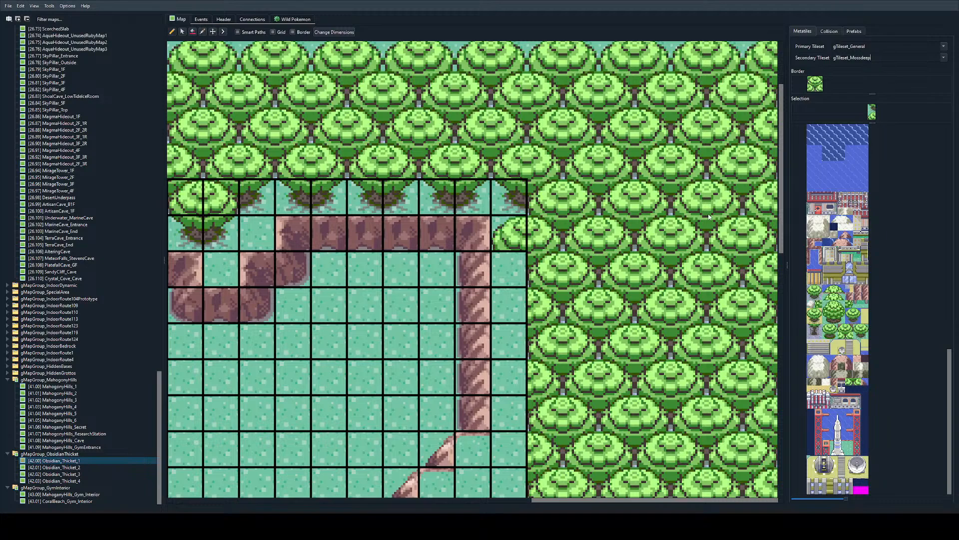
left_click_drag(510, 232, 510, 375)
scroll(512, 296, "down", 3)
left_click(512, 280)
scroll(513, 334, "down", 1)
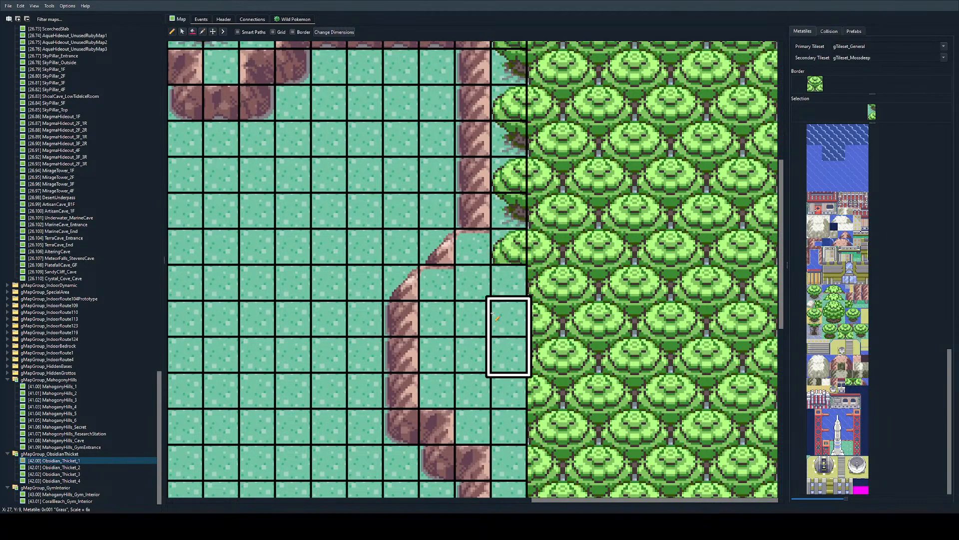
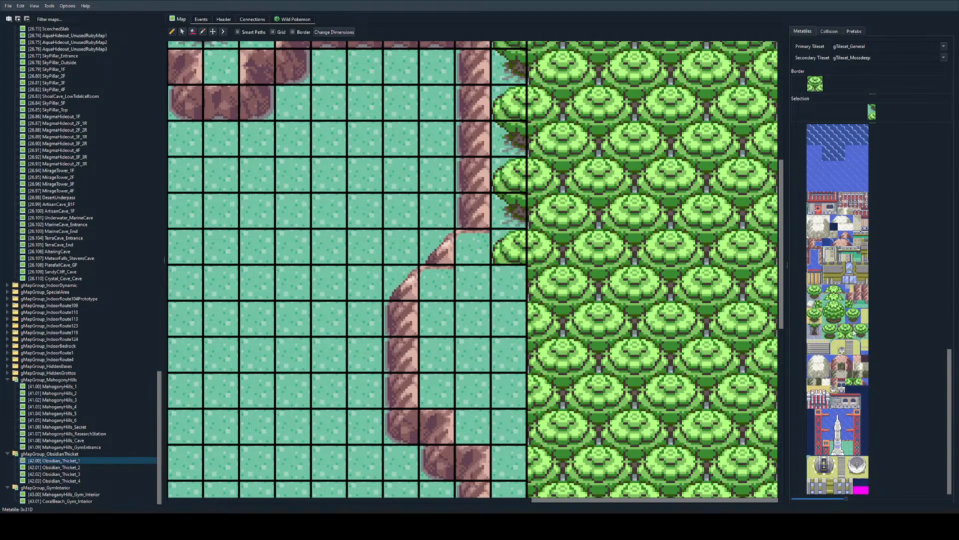
Step: Extend the easternmost column below the wall's diagonal corner with a tree base and a left treetop half, restoring the stray tile beside it to grass
left_click(473, 318)
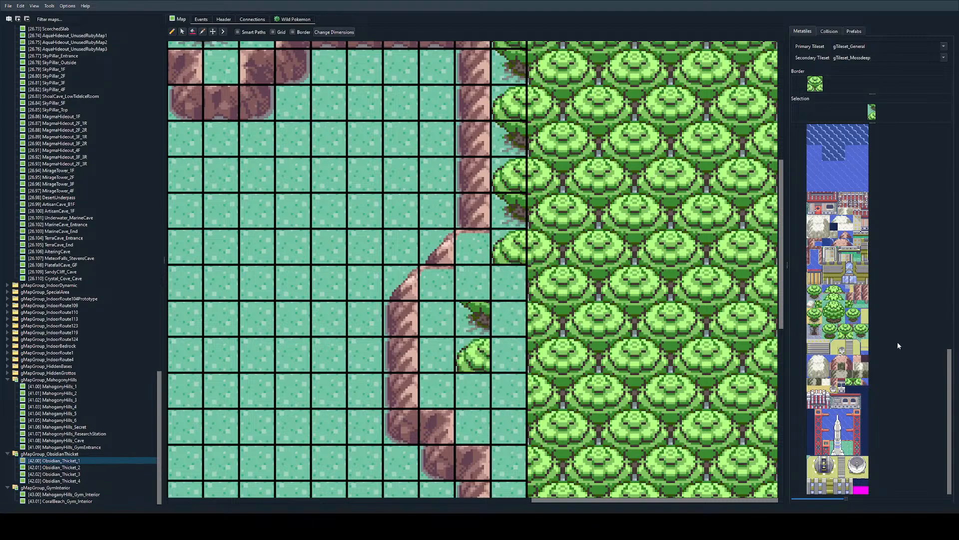
left_click(508, 285)
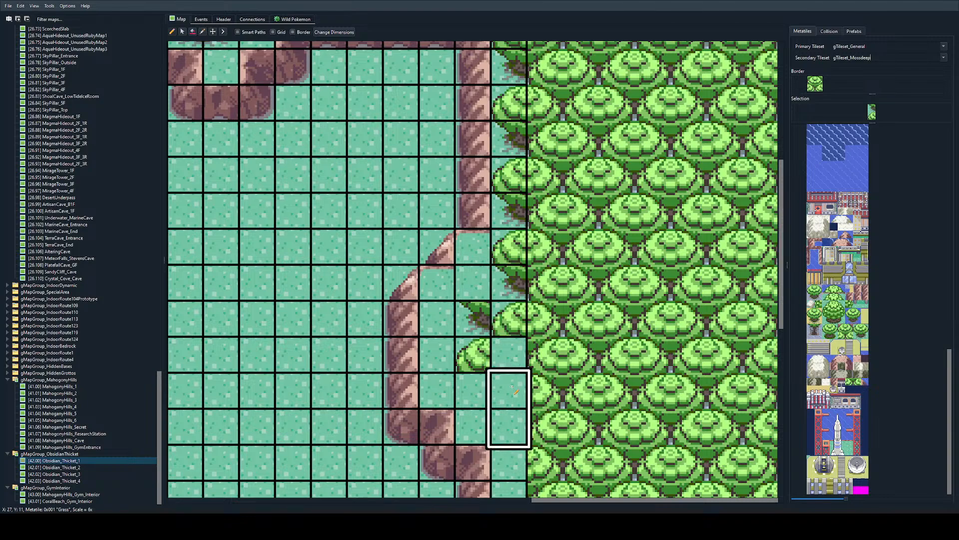
right_click(448, 320)
left_click(473, 318)
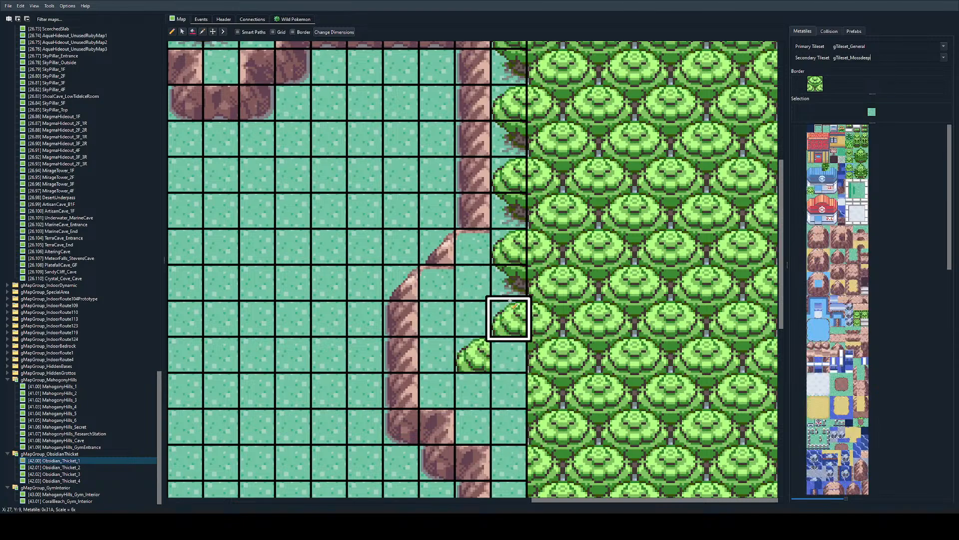
Step: Place a complete treetop in the eastern wall's recess, in the two tiles directly beside the vertical rock face two rows below the diagonal corner
right_click_drag(510, 304, 508, 283)
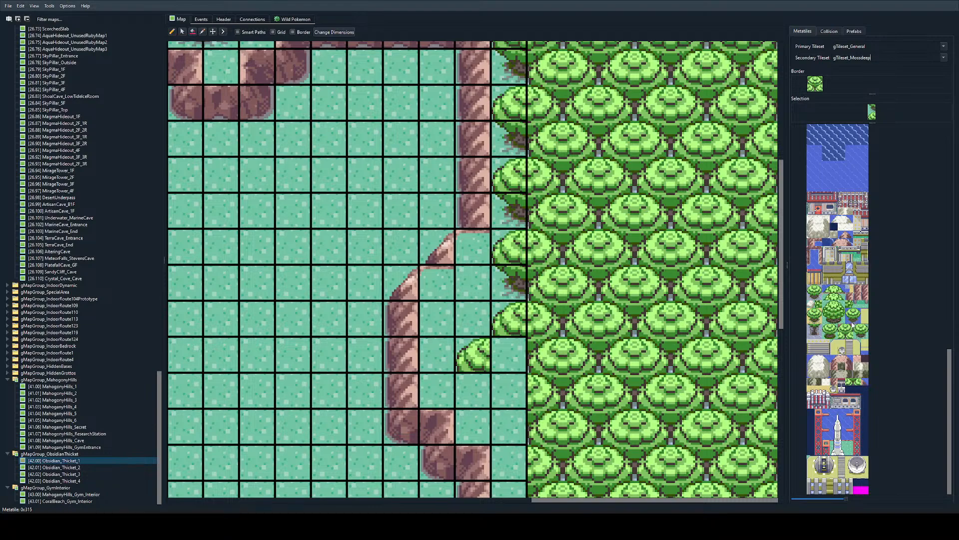
left_click(843, 336)
left_click_drag(841, 335, 850, 335)
left_click_drag(437, 320, 506, 332)
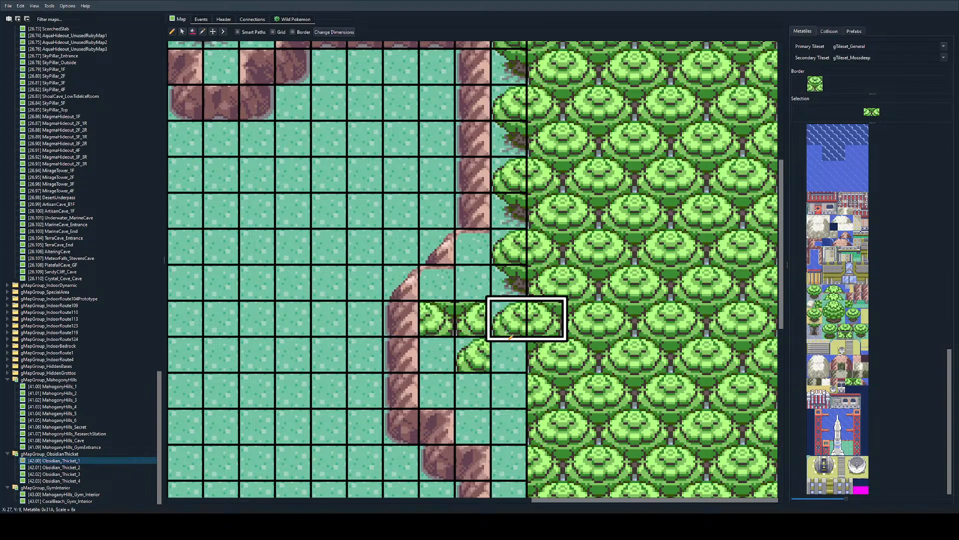
right_click(506, 330)
left_click(437, 318)
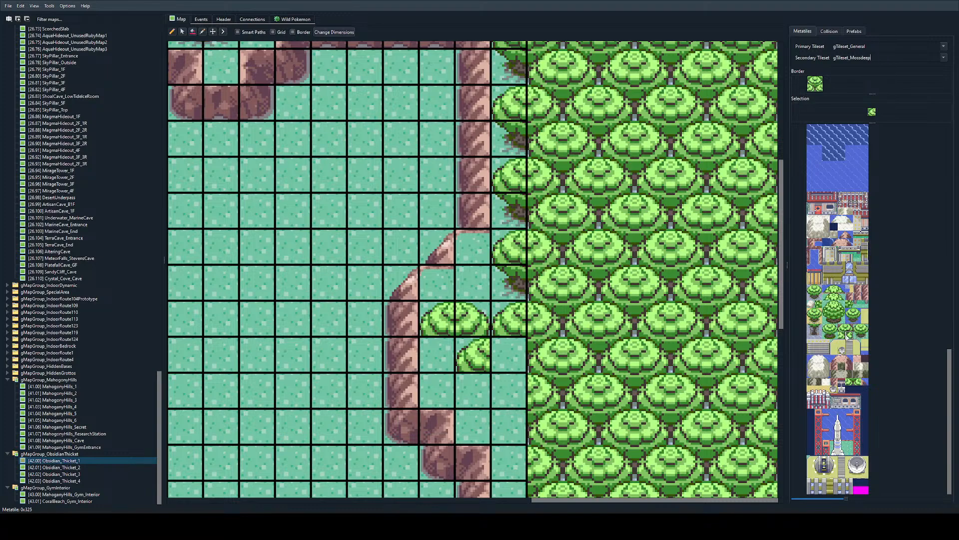
Step: Place a treetop one row higher, with its right half in the easternmost column and its left half in the tile beside it
left_click(511, 284)
left_click(842, 335)
left_click(511, 284)
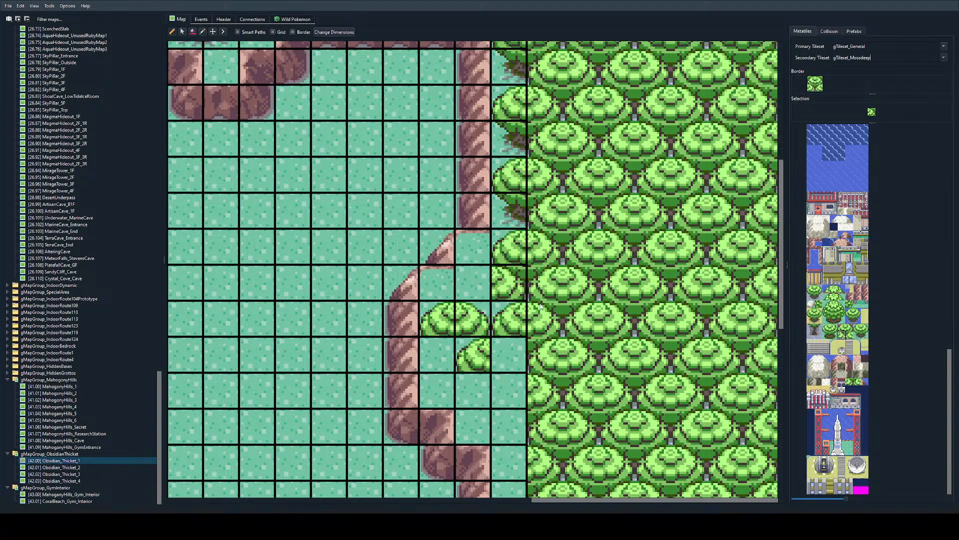
right_click(440, 318)
left_click(473, 285)
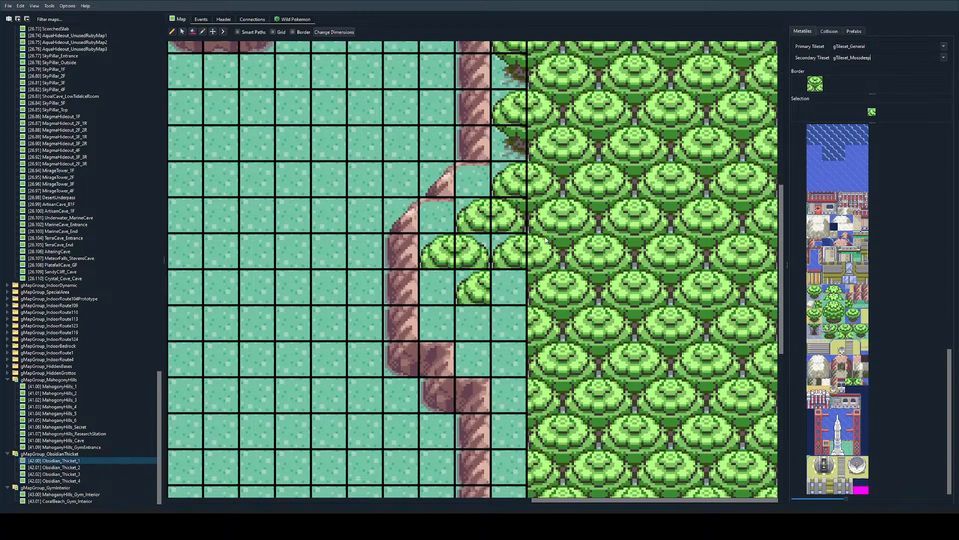
Step: Fill the two easternmost tiles of the recess row below with joined right and left treetop halves
right_click(509, 215)
left_click(465, 263)
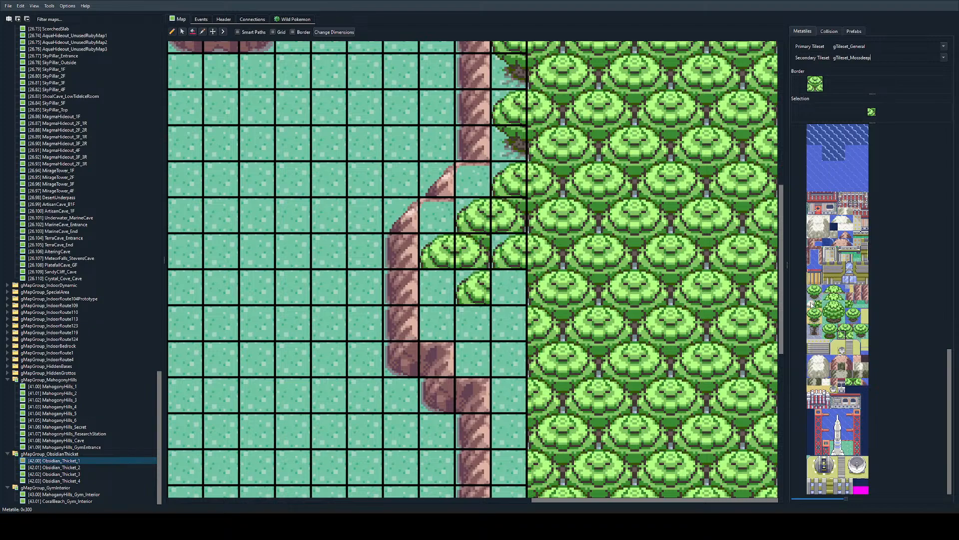
left_click(850, 337)
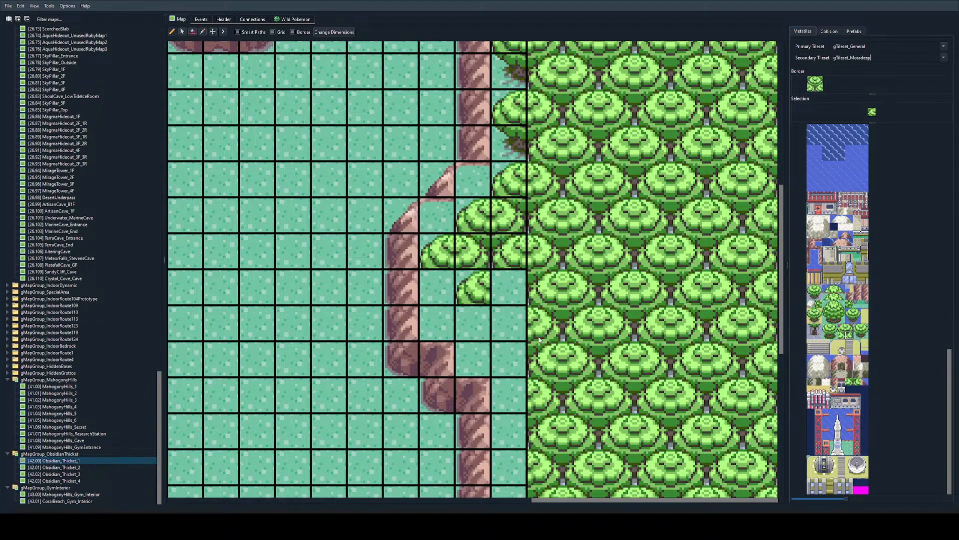
right_click_drag(473, 253, 507, 254)
Step: Place left tree base halves diagonally down the recess from beside the rock wall to the easternmost column, under the stepped treetops
left_click(438, 289)
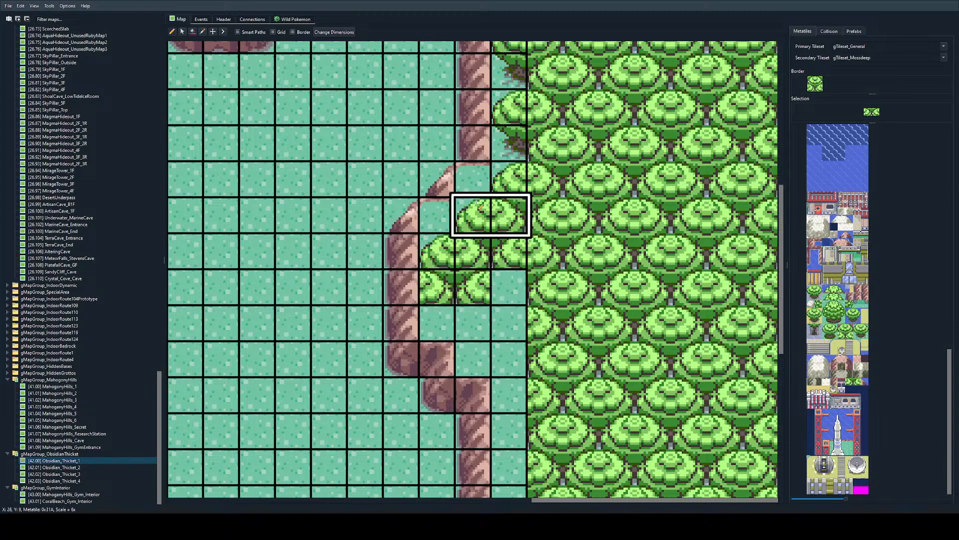
right_click(428, 265)
right_click(507, 150)
left_click(440, 294)
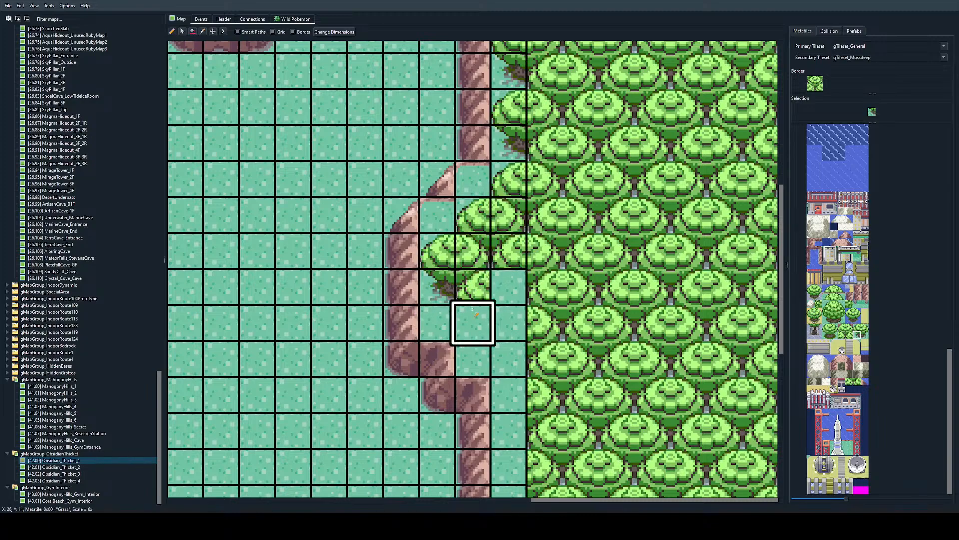
left_click(462, 324)
scroll(468, 356, "down", 2)
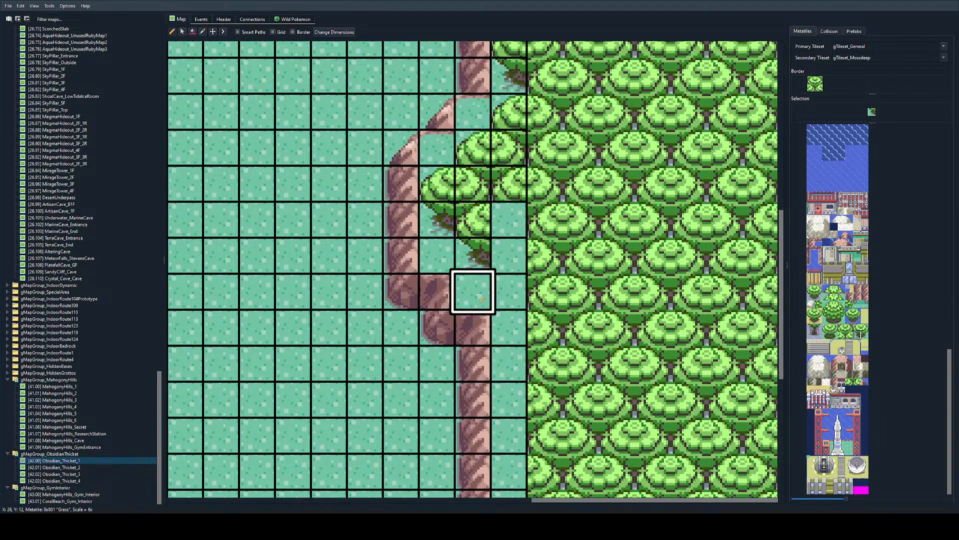
left_click(501, 300)
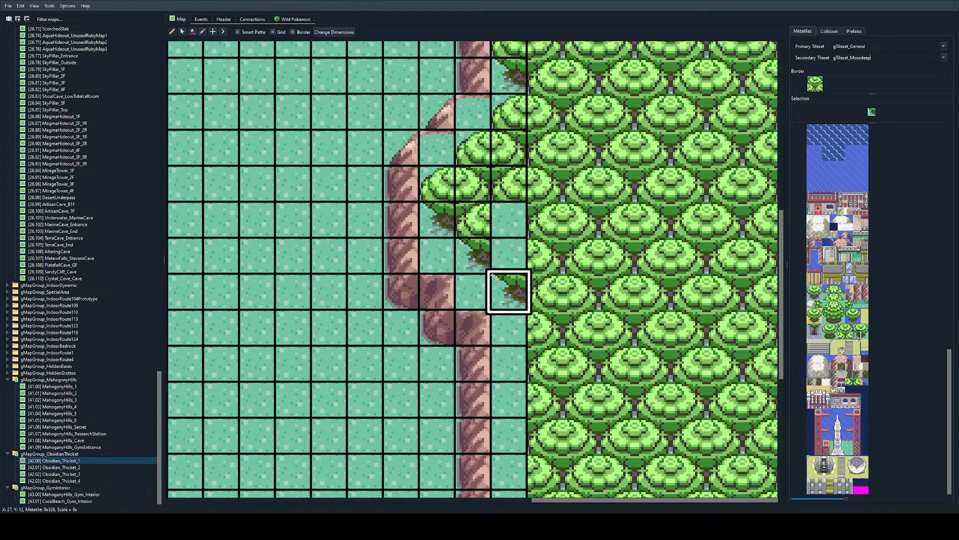
Step: Fill the easternmost column of the recess with a right treetop half, a left treetop half beneath it, and a tree base below
right_click(507, 181)
left_click(506, 219)
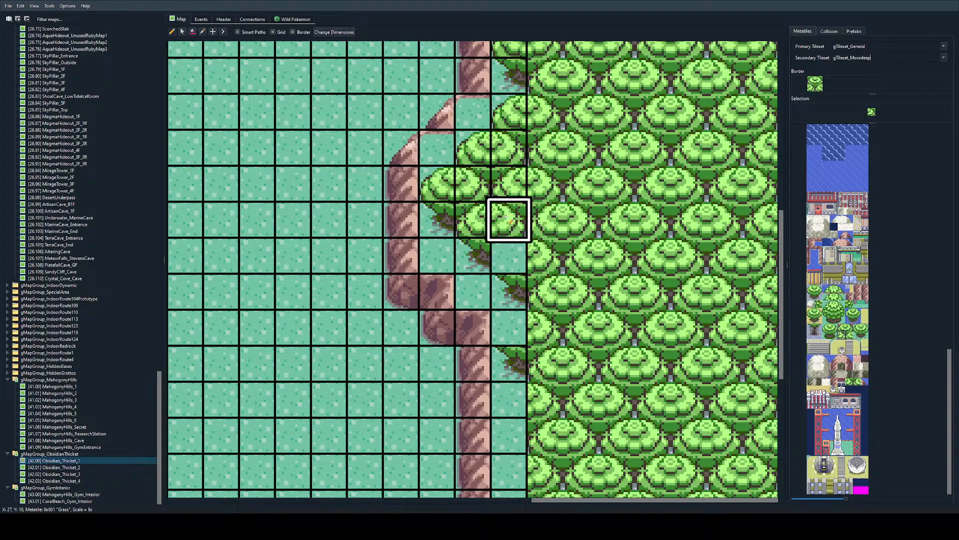
right_click(508, 181)
left_click(508, 254)
right_click_drag(509, 254, 511, 287)
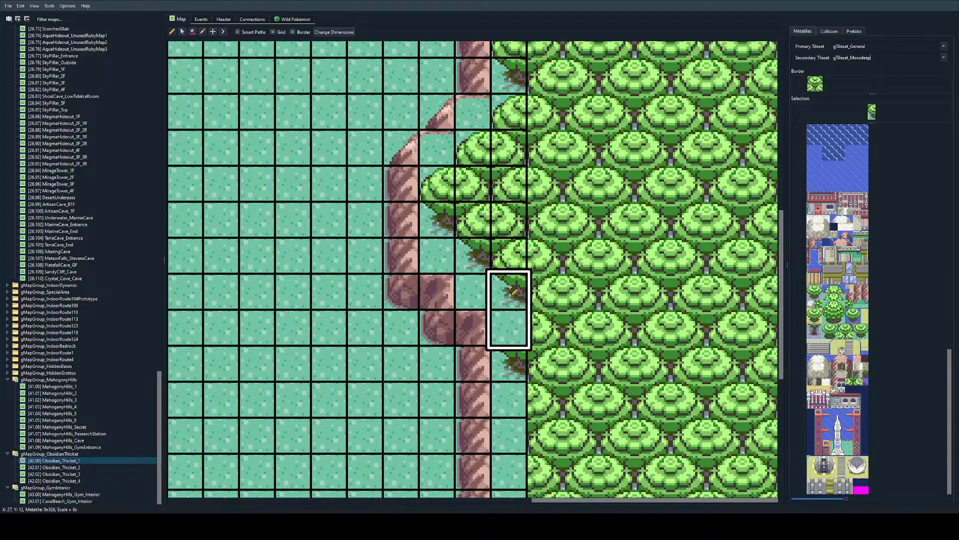
left_click(513, 292)
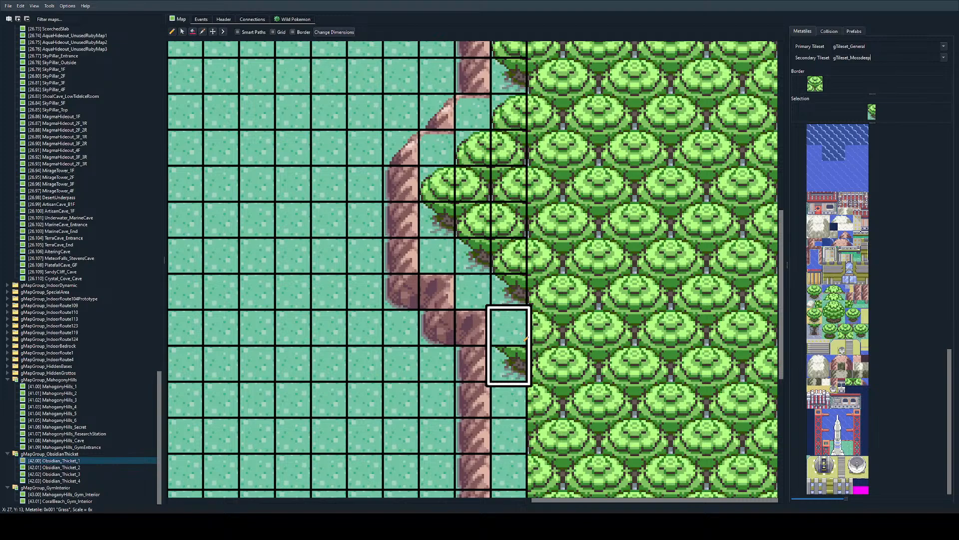
Step: Continue the alternating left treetop and joined base tiles down the easternmost column from the recess to the map's southern edge
scroll(513, 300, "up", 2)
scroll(511, 205, "up", 2)
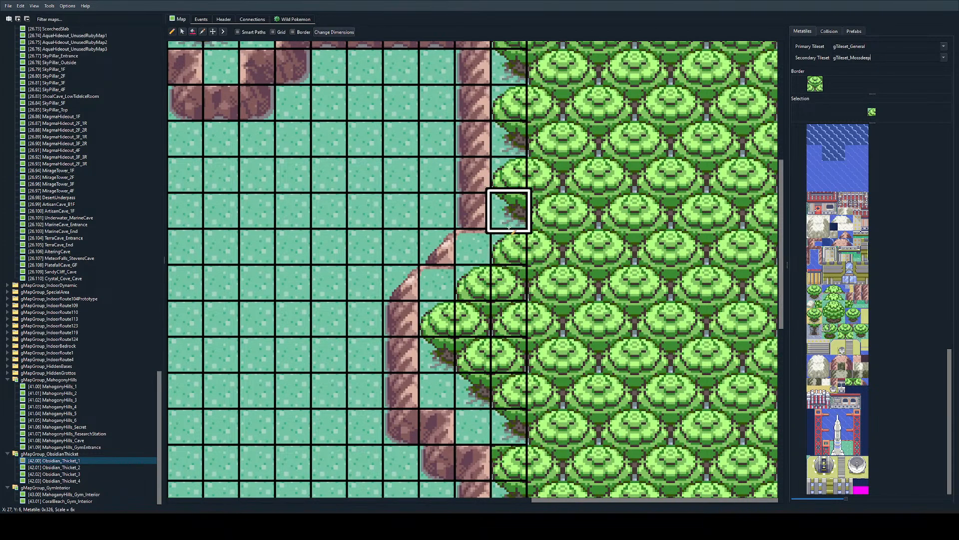
scroll(515, 260, "down", 2)
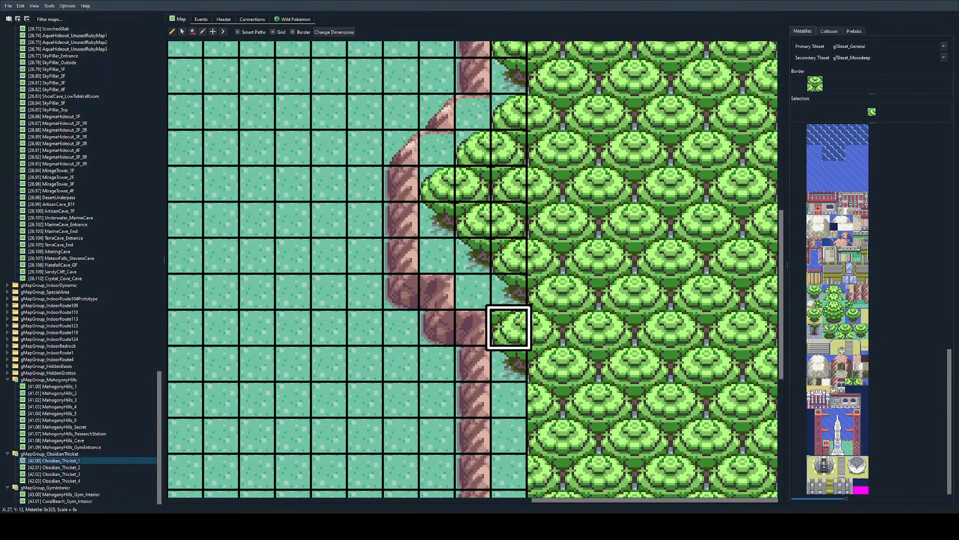
right_click_drag(519, 325, 518, 362)
scroll(525, 258, "down", 2)
left_click_drag(523, 258, 524, 405)
scroll(556, 282, "up", 2)
scroll(537, 151, "up", 1)
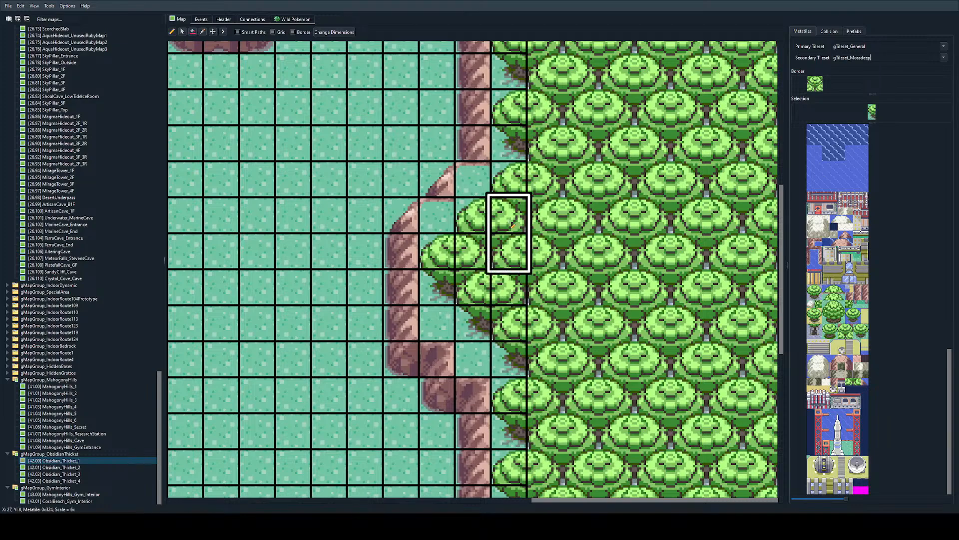
Step: Choose the pair of joined forest treetop metatiles as the brush for the grass behind the northwest rock wall
scroll(473, 218, "down", 1)
scroll(230, 255, "down", 2, "ctrl")
scroll(410, 295, "left", 2)
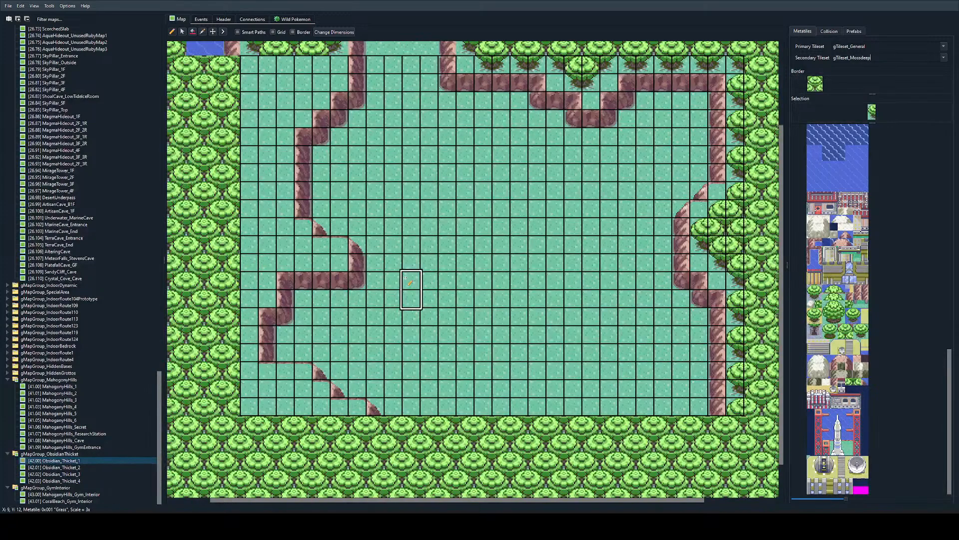
scroll(410, 197, "up", 2)
scroll(470, 215, "right", 2)
scroll(529, 251, "down", 3)
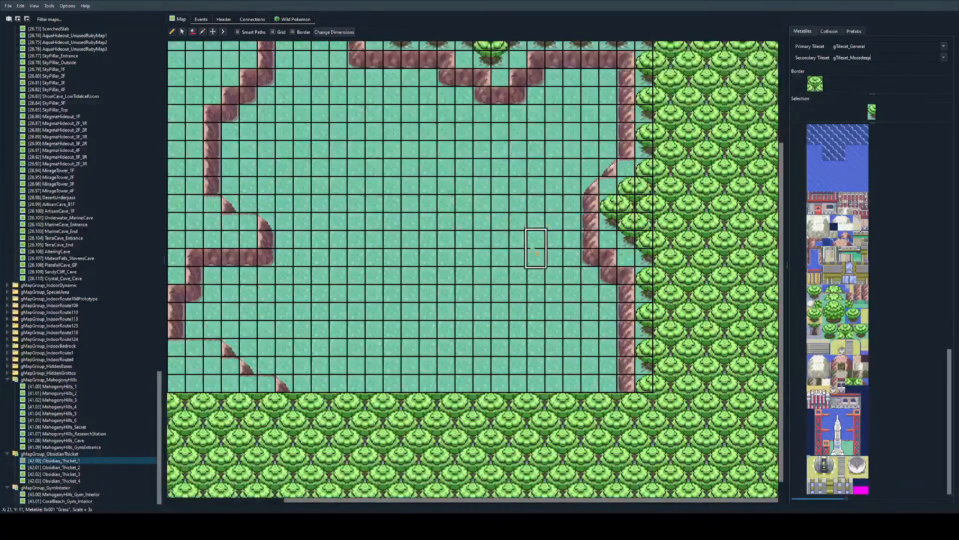
scroll(317, 253, "left", 2)
scroll(320, 220, "up", 3)
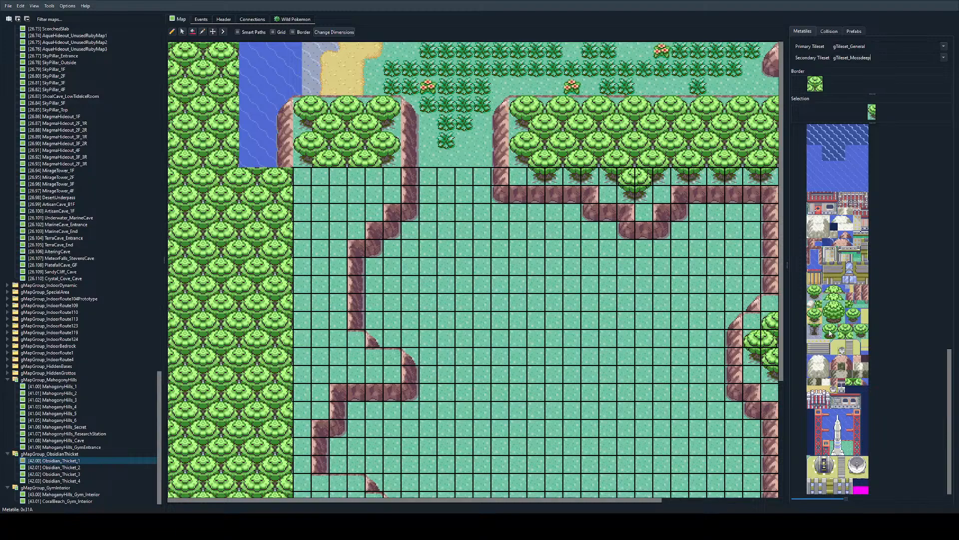
left_click_drag(842, 334, 849, 334)
scroll(390, 180, "up", 2, "ctrl")
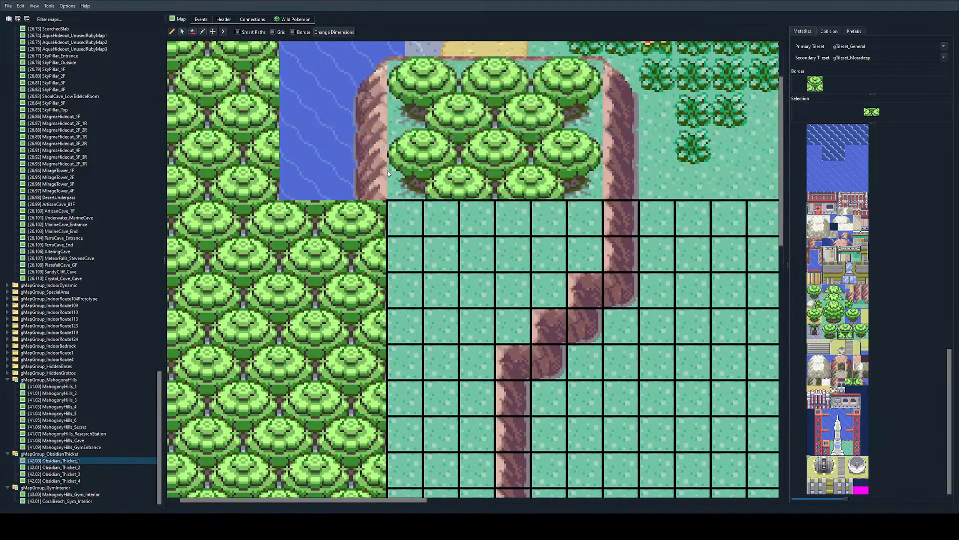
scroll(388, 174, "up", 2)
left_click(417, 272)
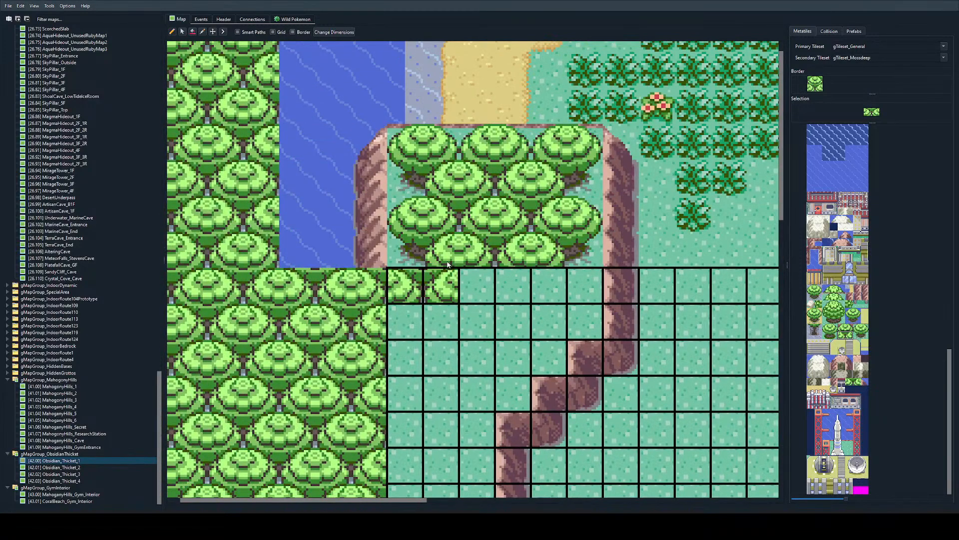
left_click(476, 285)
key("ctrl+z")
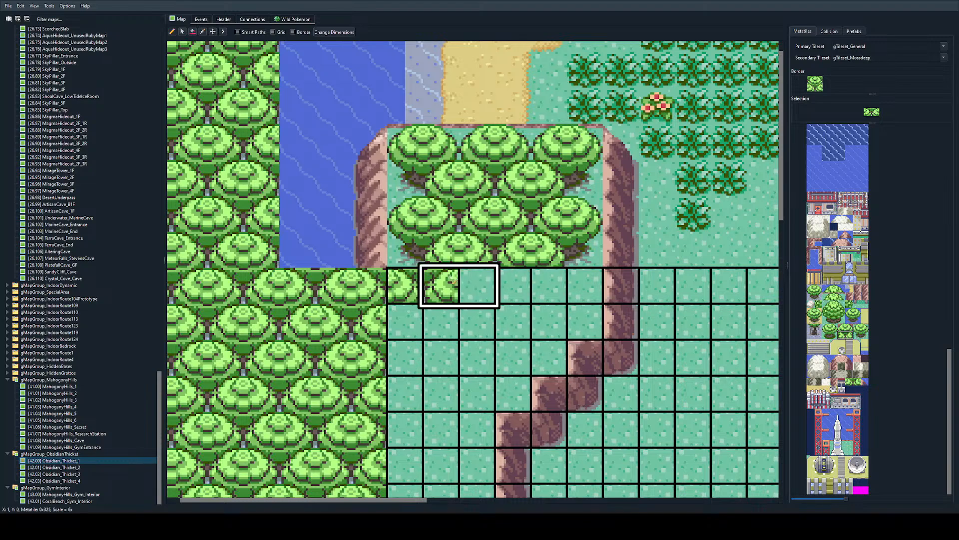
key("ctrl+z")
Step: Paint joined treetop pairs across the northwest area's first two rows, starting at the second column in row one and the first in row two
left_click(434, 293)
left_click(508, 289)
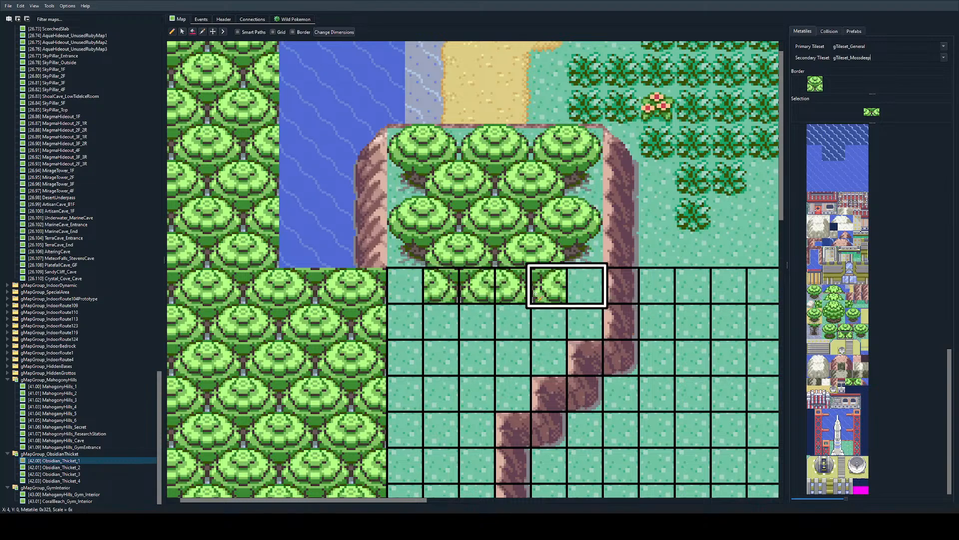
left_click(402, 324)
left_click(467, 334)
left_click(544, 330)
Step: Continue the joined treetop pairs through the northwest area's third to sixth rows, alternating the start between the second and first columns
left_click(436, 362)
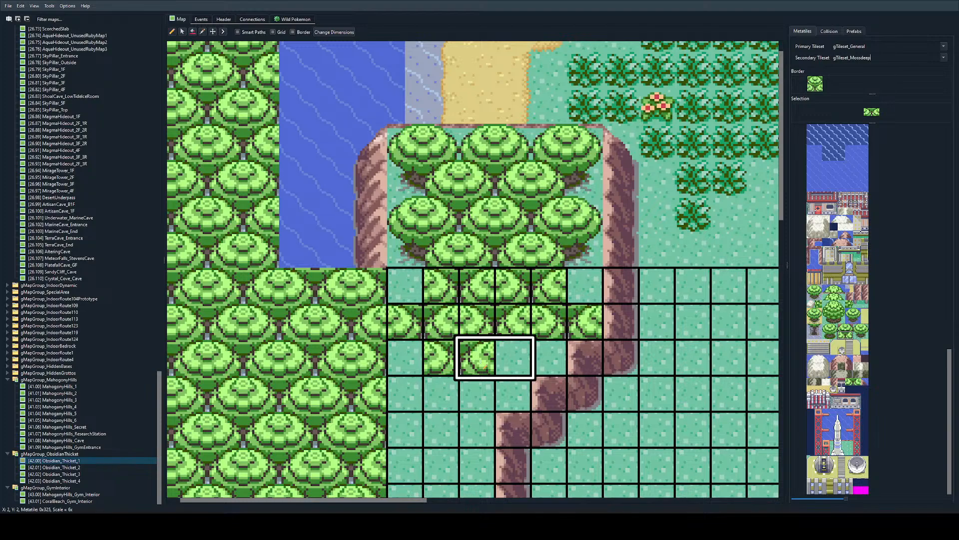
left_click(510, 362)
scroll(409, 358, "down", 2)
left_click(410, 325)
left_click(483, 324)
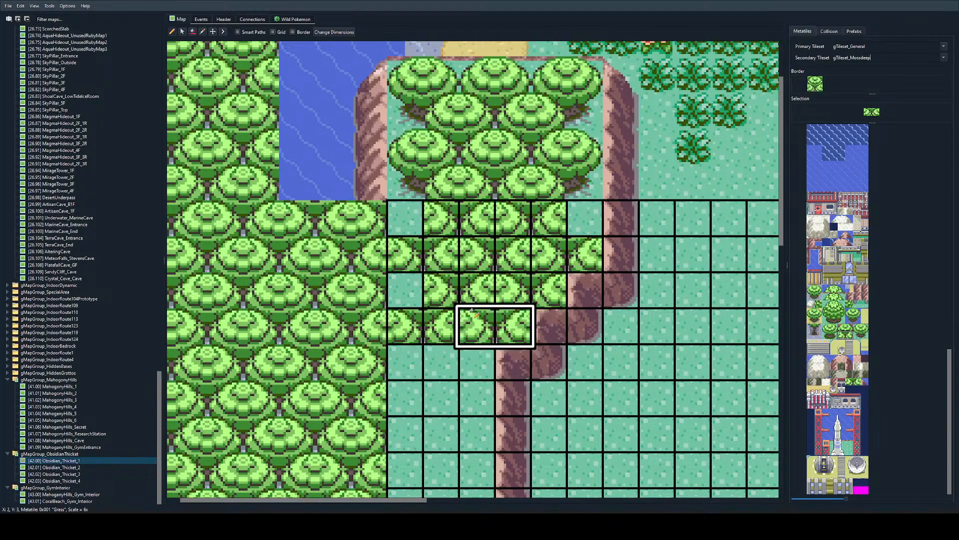
scroll(412, 335, "down", 2)
left_click(450, 295)
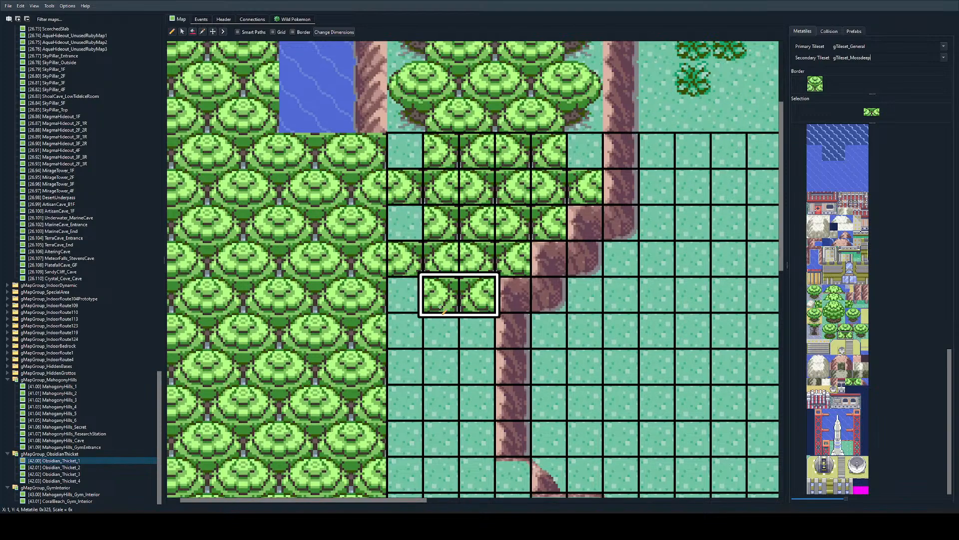
left_click(410, 330)
scroll(408, 300, "down", 2)
scroll(440, 320, "up", 5)
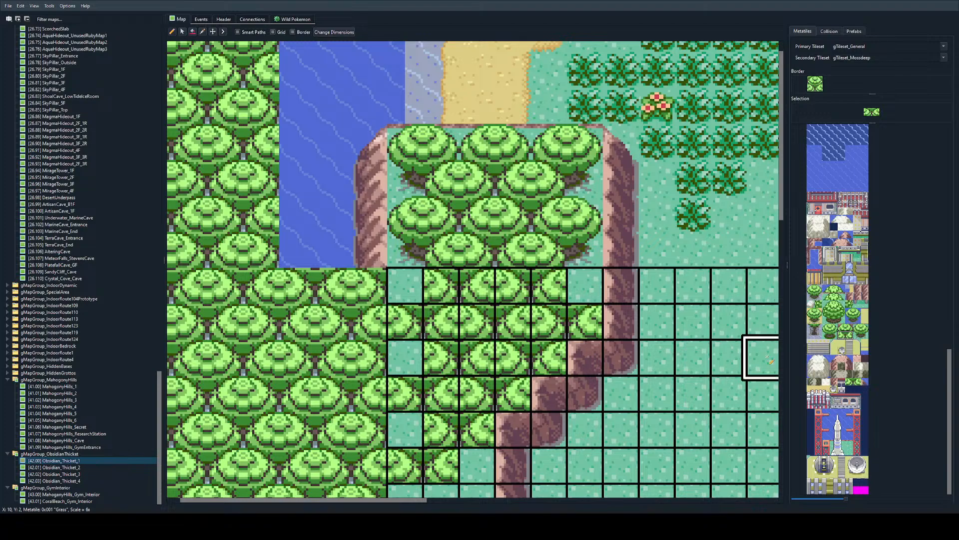
Step: Fill the empty westernmost tiles in the first, third and fifth rows with left treetop halves
left_click(859, 330)
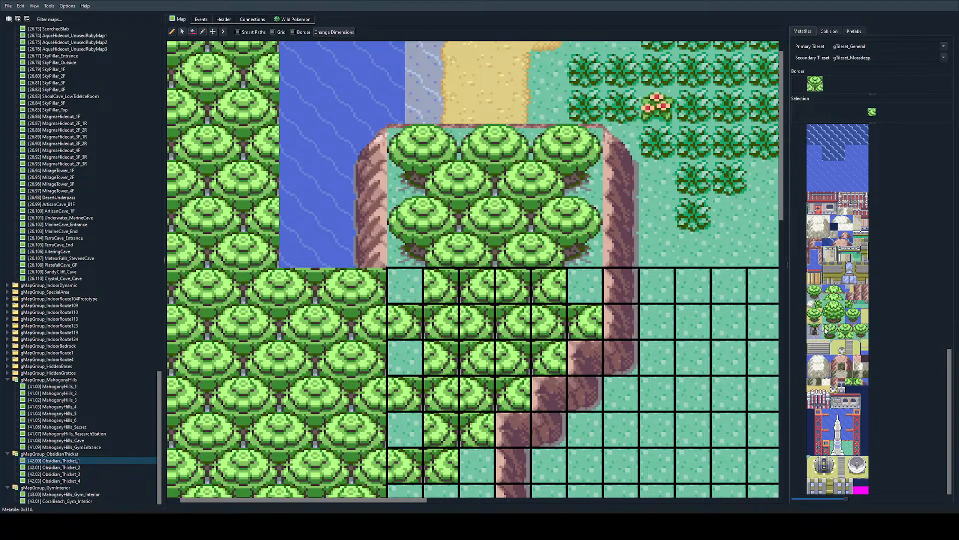
left_click(409, 289)
left_click(422, 368)
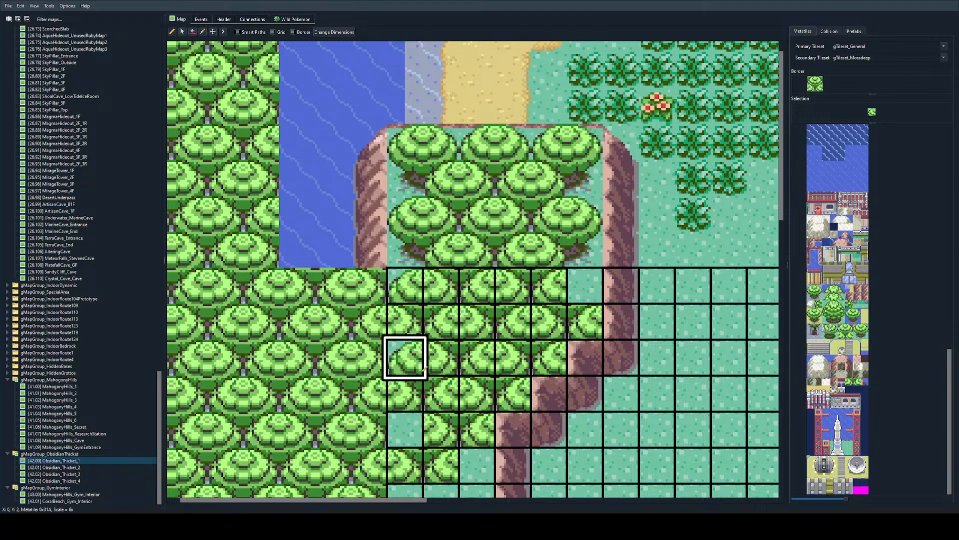
left_click(406, 429)
Step: Fill the first column from row seven to the map's bottom row with the alternating two-tile pair of treetop halves copied from above
scroll(419, 314, "down", 3)
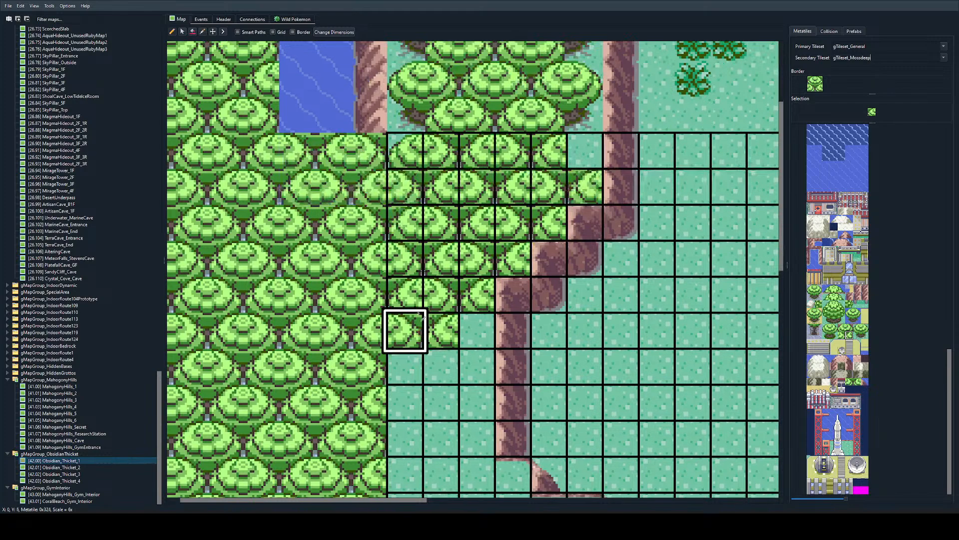
right_click_drag(405, 186, 403, 226)
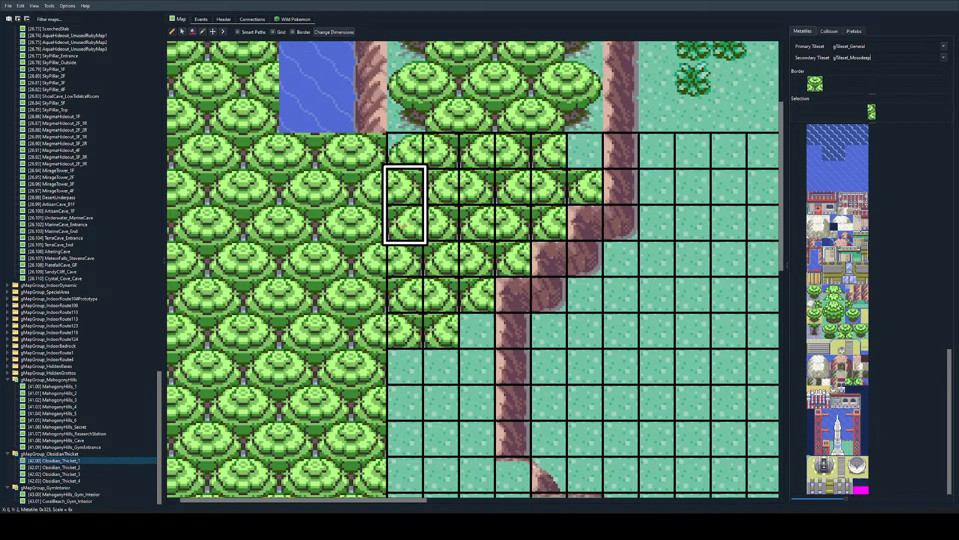
scroll(409, 284, "down", 2)
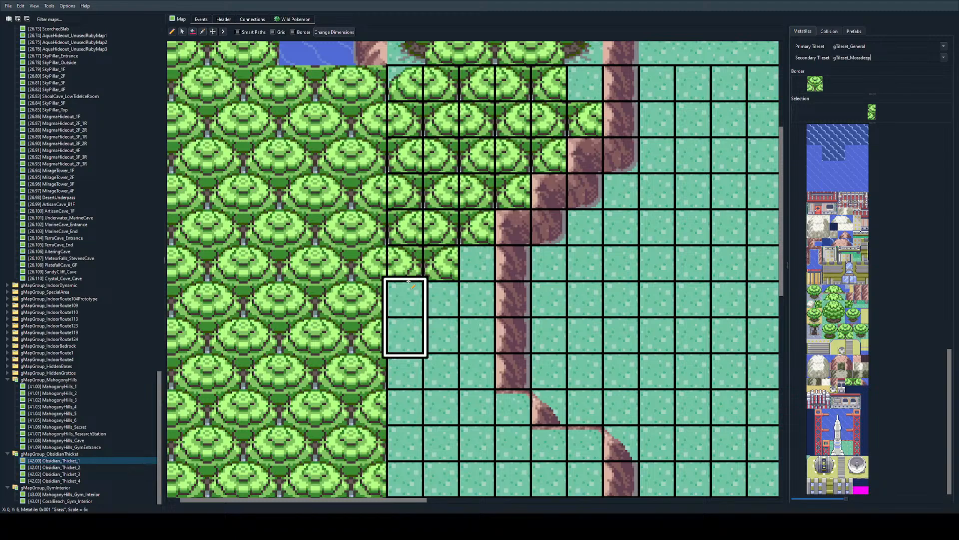
mouse_move(408, 283)
left_mouse_down()
mouse_move(409, 430)
mouse_move(406, 413)
left_mouse_up()
scroll(409, 325, "down", 1)
scroll(409, 402, "down", 3)
scroll(409, 425, "down", 3)
scroll(406, 245, "up", 9)
scroll(444, 284, "down", 1)
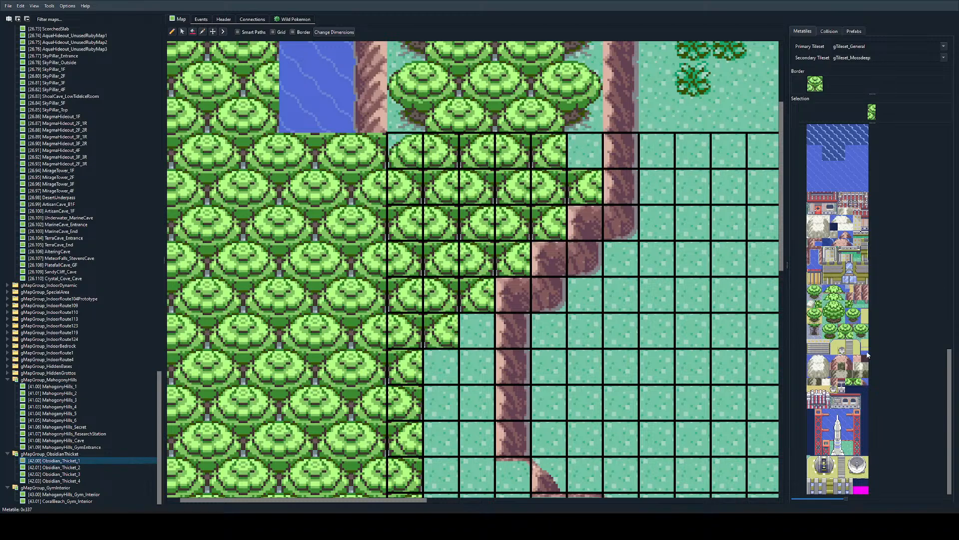
Step: Close the northwest rows at the wall with a rounded treetop edge on row one and shaded tree-base edges on rows two to five
left_click(836, 327)
left_click(585, 151)
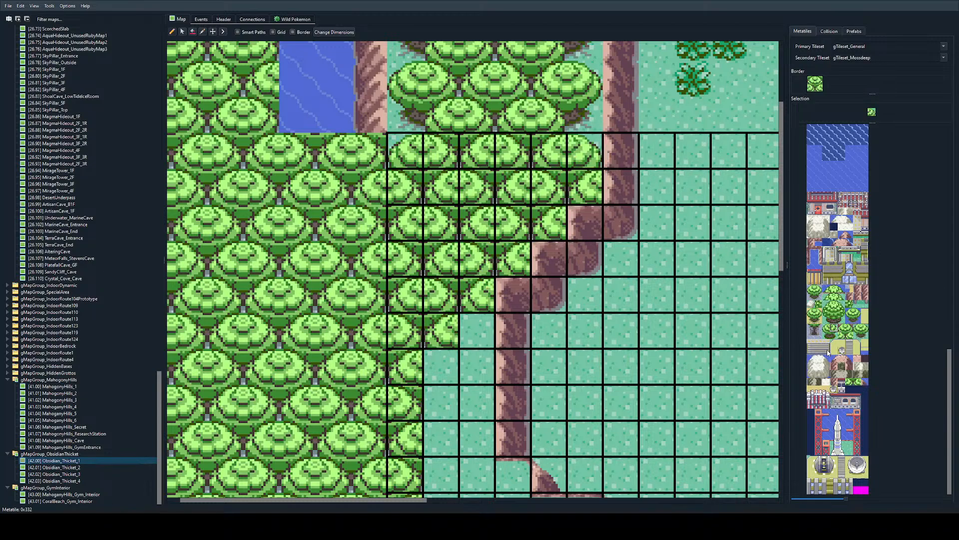
left_click(829, 341)
left_click(834, 335)
left_click(585, 187)
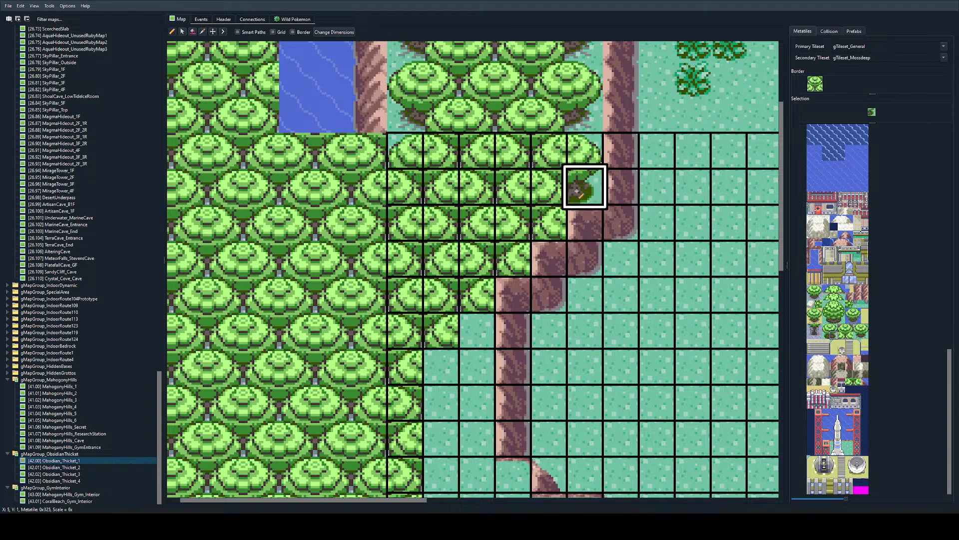
left_click(549, 221)
left_click(513, 259)
left_click(477, 294)
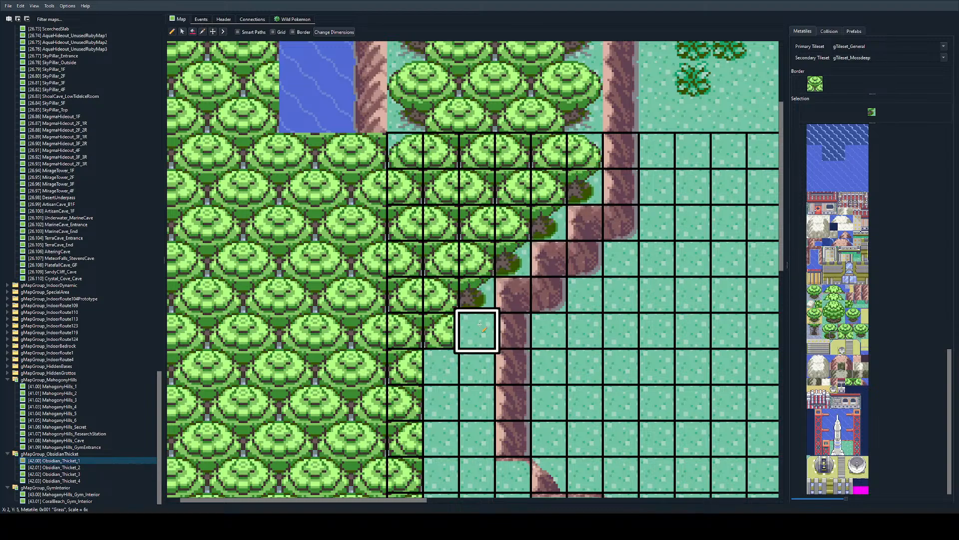
Step: Edge the third column from row six to row eleven with alternating rounded treetop and shaded tree-base tiles facing the wall
right_click_drag(483, 248, 480, 295)
left_click(477, 330)
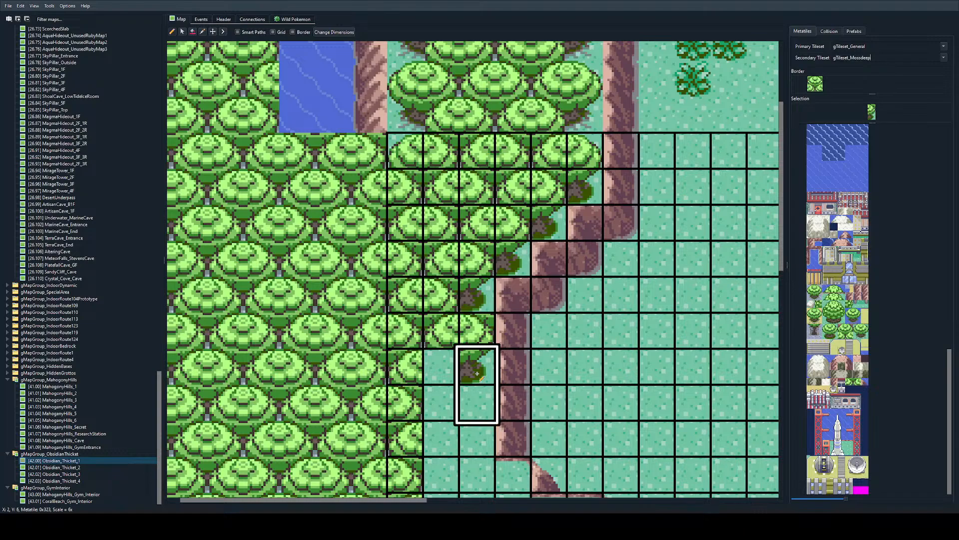
left_click(865, 328)
left_click(481, 338)
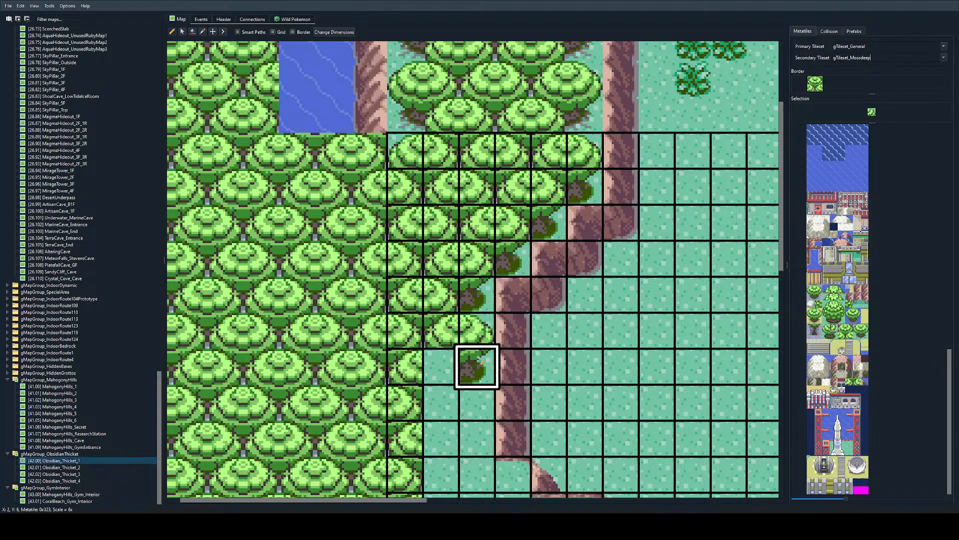
right_click_drag(473, 338, 468, 360)
scroll(475, 360, "down", 5)
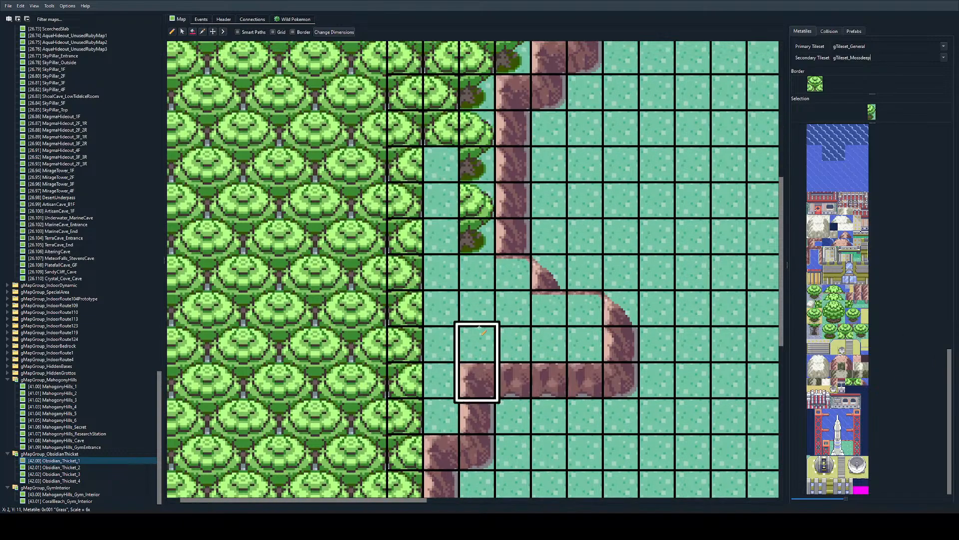
left_click(477, 273)
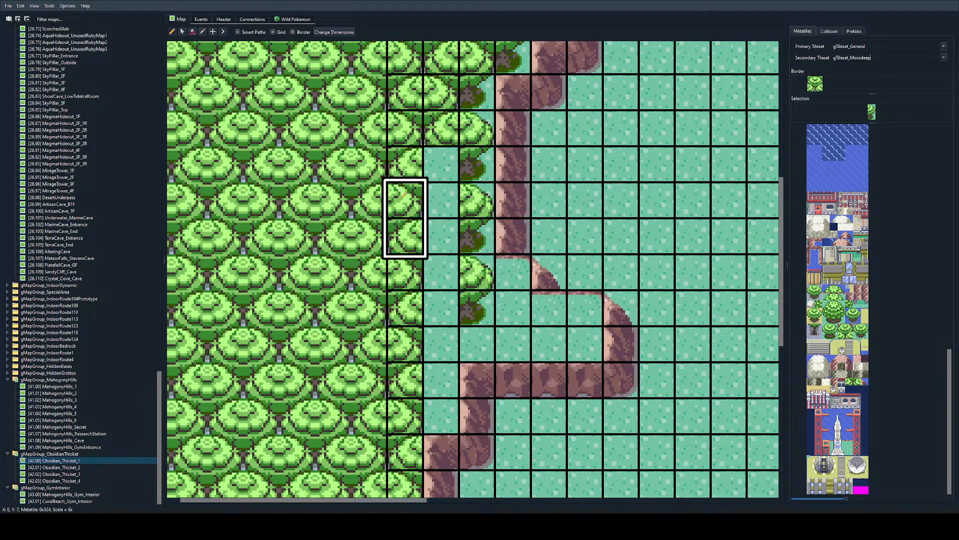
Step: Fill the second column from row seven to row thirteen with alternating treetop halves that join the neighbouring trees
left_click(842, 334)
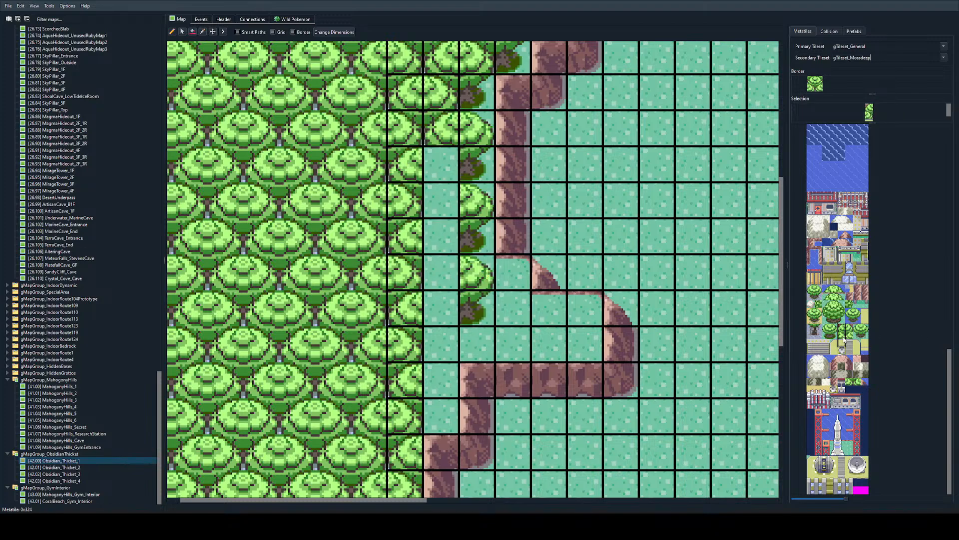
left_click(441, 163)
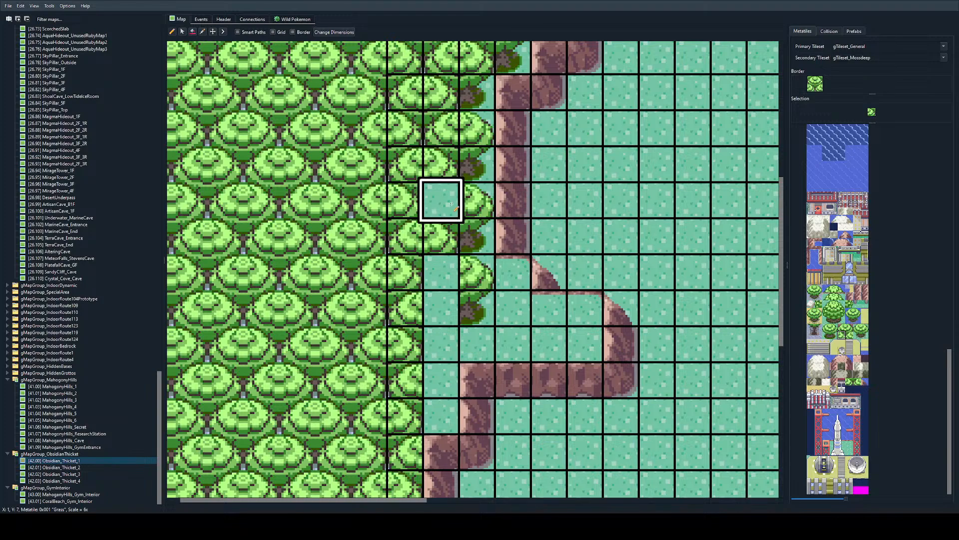
left_click_drag(442, 200, 442, 235)
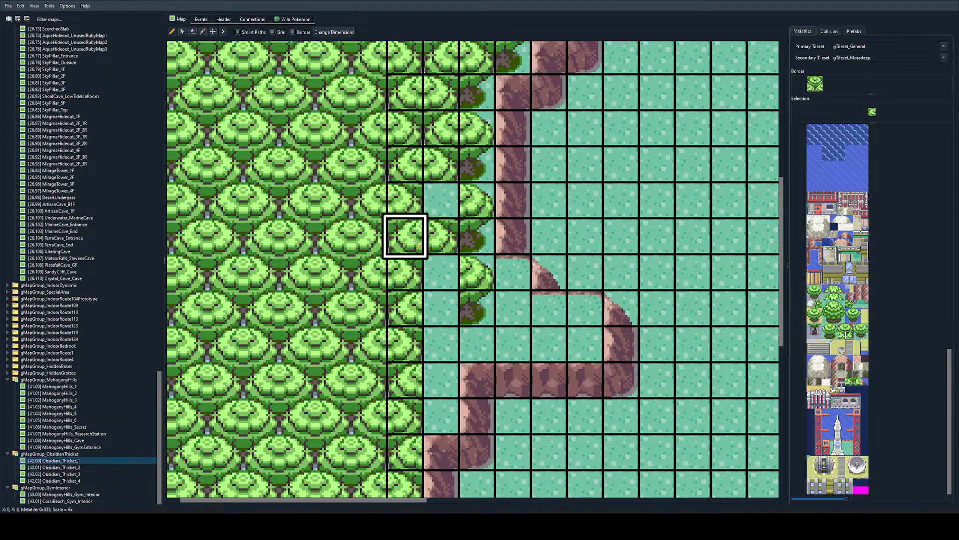
right_click_drag(444, 199, 444, 235)
left_click(450, 267)
left_click(444, 343)
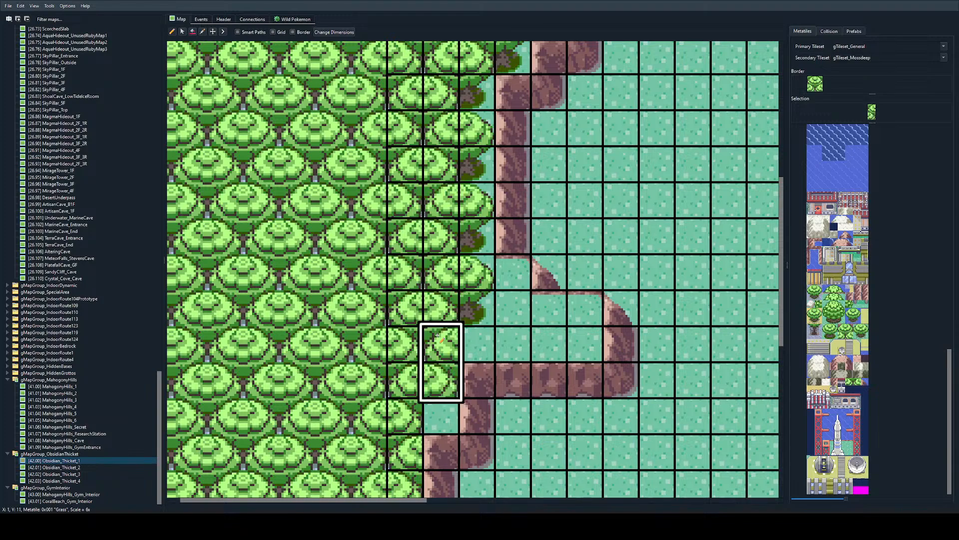
Step: Copy the shaded tree-base edge onto rows twelve and fourteen of the second column and rows fifteen and seventeen of the first column
right_click(474, 311)
left_click(443, 419)
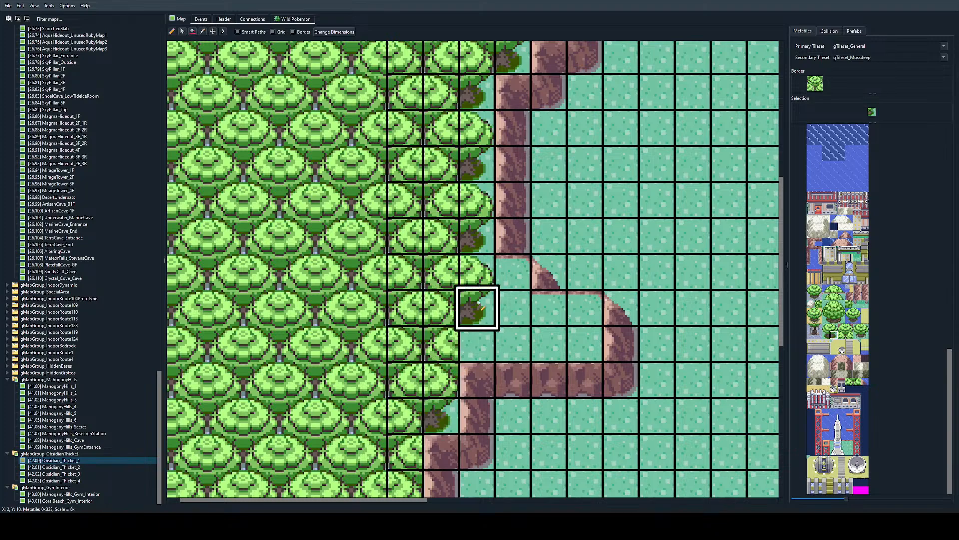
left_click(443, 344)
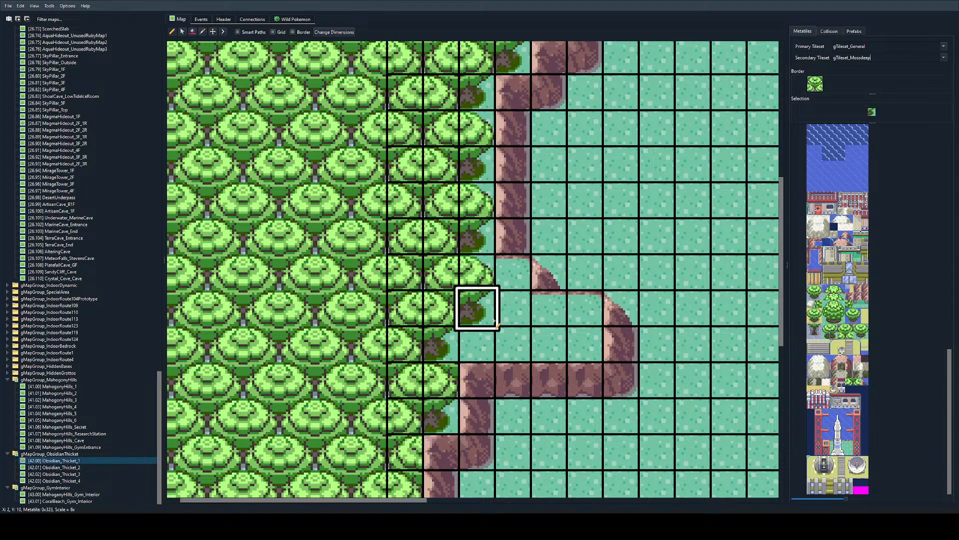
scroll(475, 285, "down", 5)
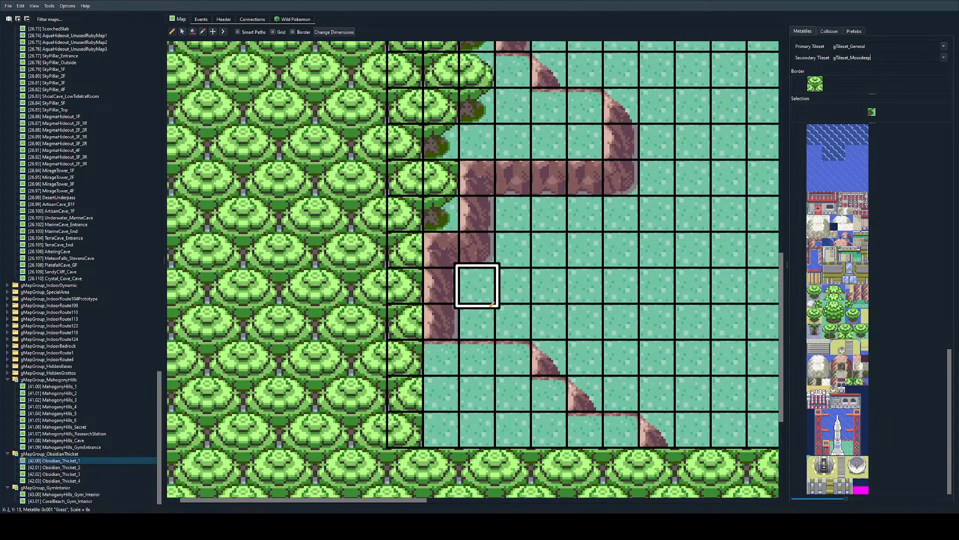
left_click(407, 183)
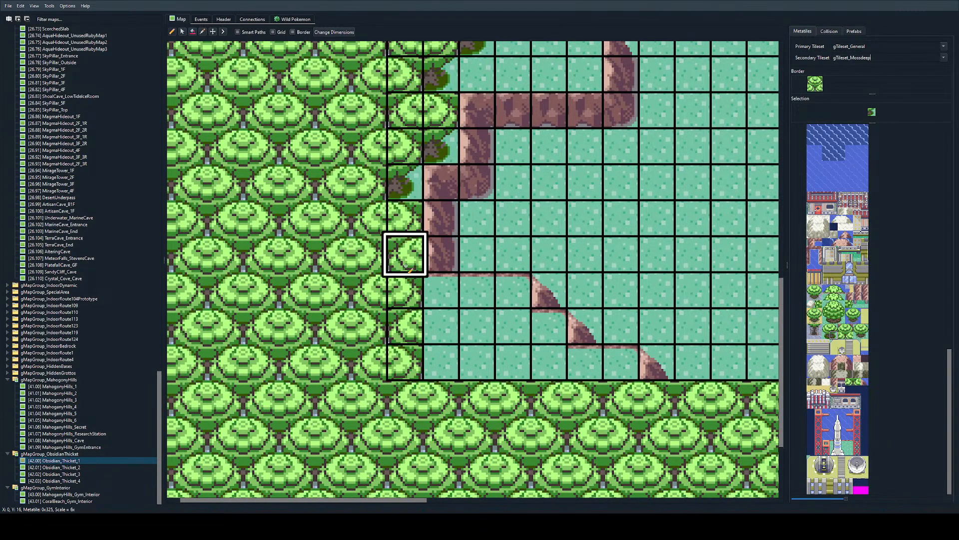
left_click(408, 255)
Step: Copy the rounded right treetop edge onto row thirteen of the second column and row sixteen of the first column
scroll(442, 106, "up", 2)
right_click(477, 137)
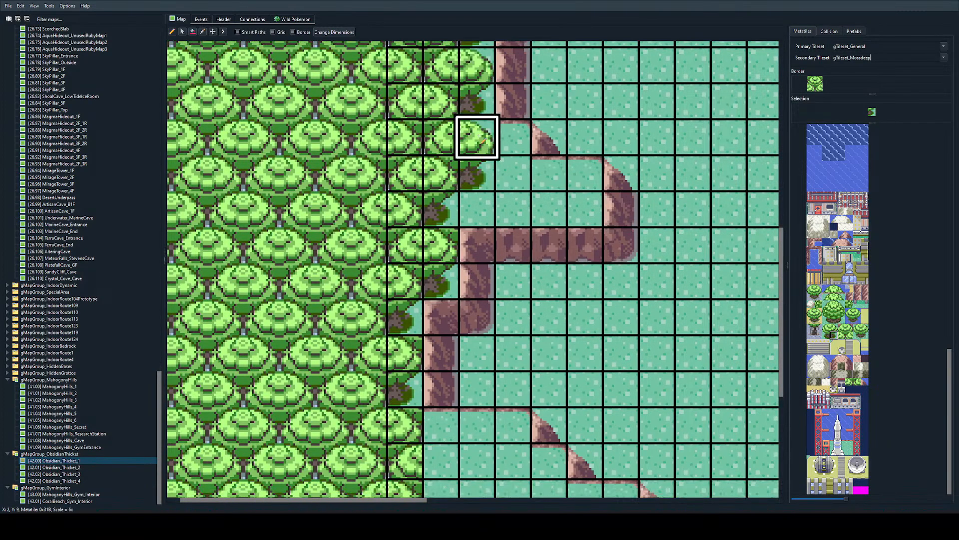
left_click(441, 250)
left_click(405, 353)
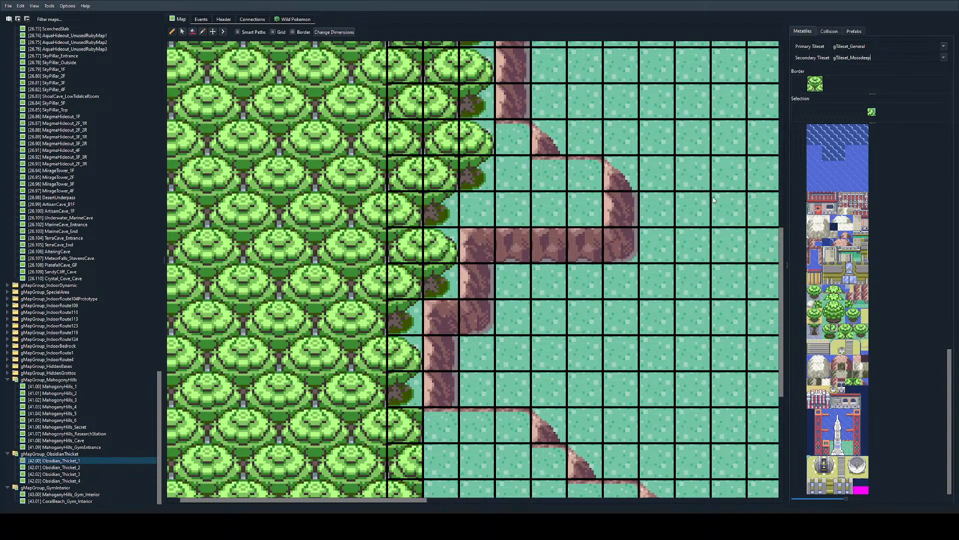
Step: Extend the joined treetop halves into the second column of the bottom three rows at the southwest corner
scroll(687, 206, "down", 2)
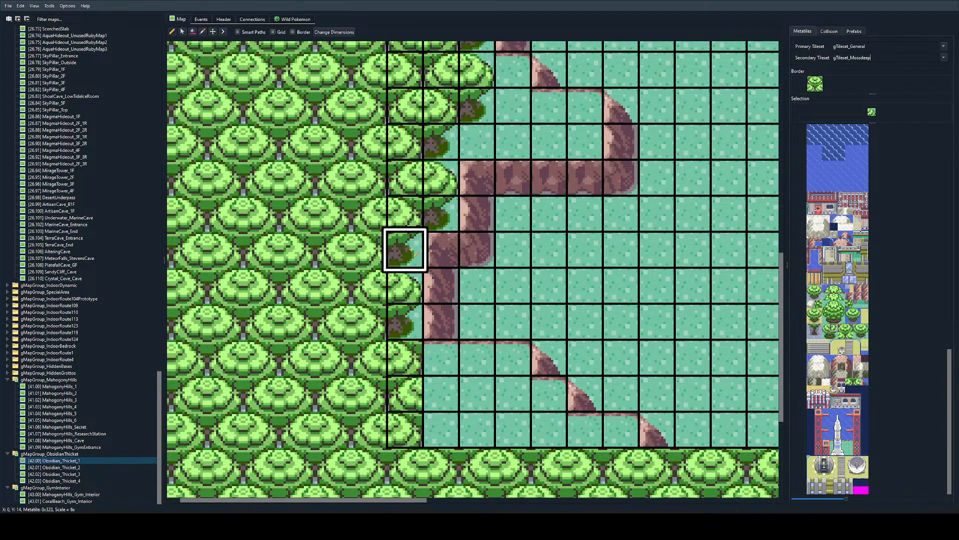
right_click_drag(413, 401, 416, 418)
left_click(428, 406)
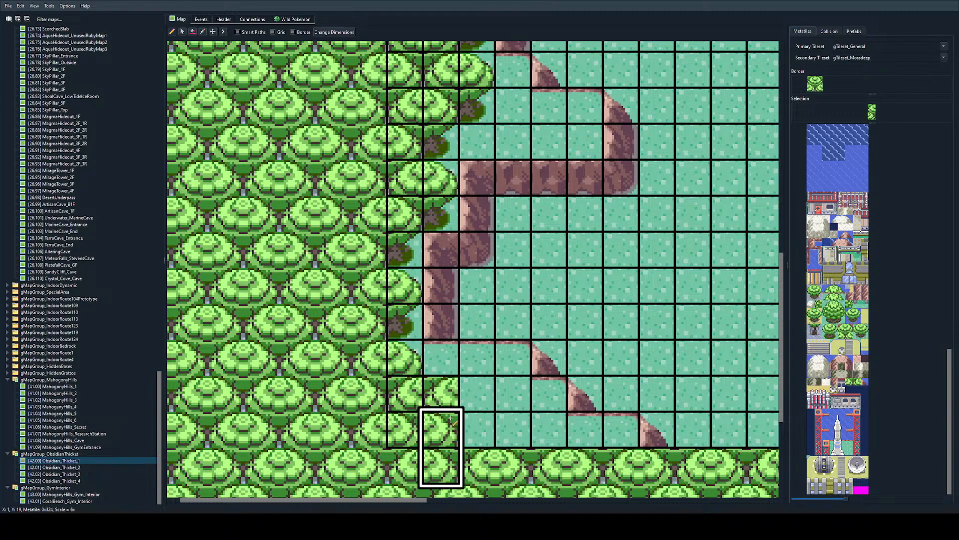
right_click(425, 405)
left_click(426, 371)
right_click(415, 404)
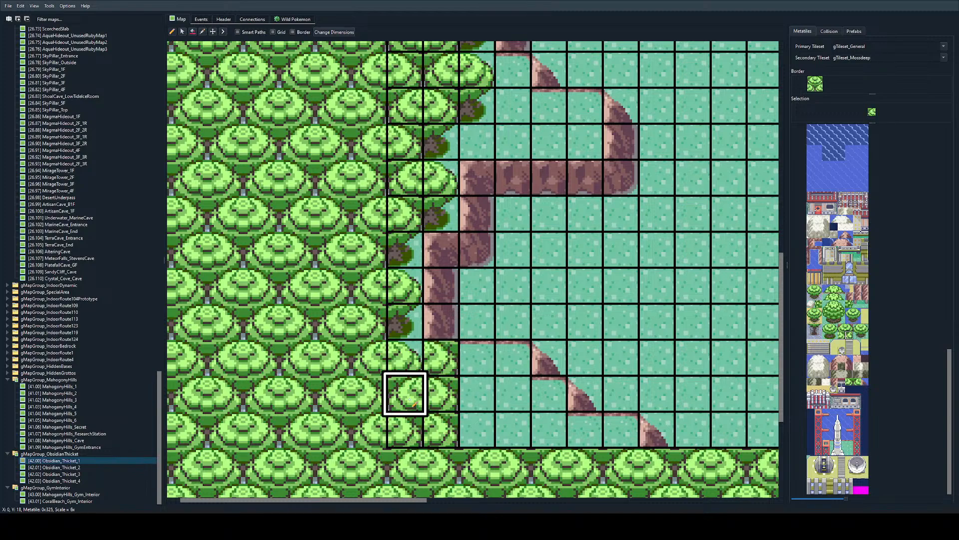
right_click(414, 425)
right_click(416, 403)
left_click(454, 435)
Step: Clear the second-column tile on row eighteen to grass, then place a rounded two-tile treetop across its second and third columns
right_click(477, 392)
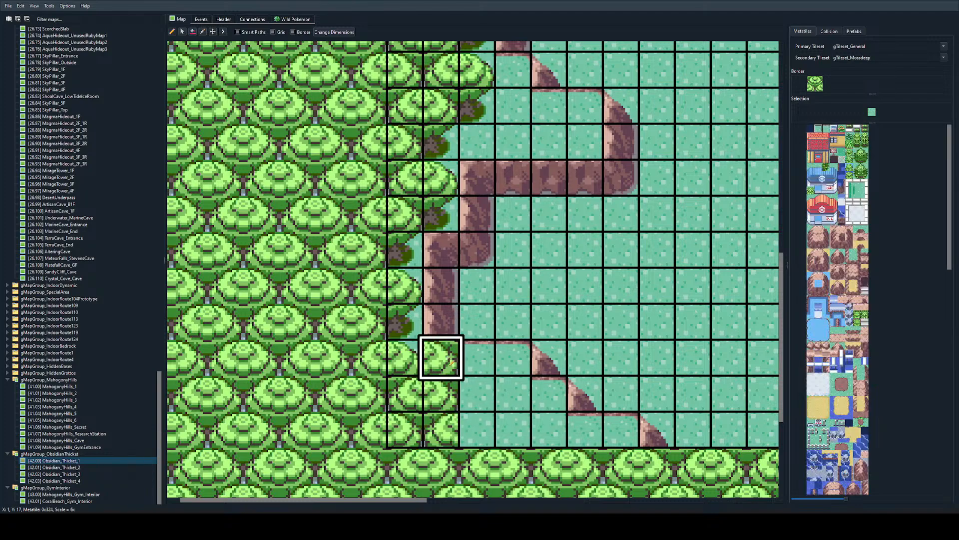
left_click(439, 357)
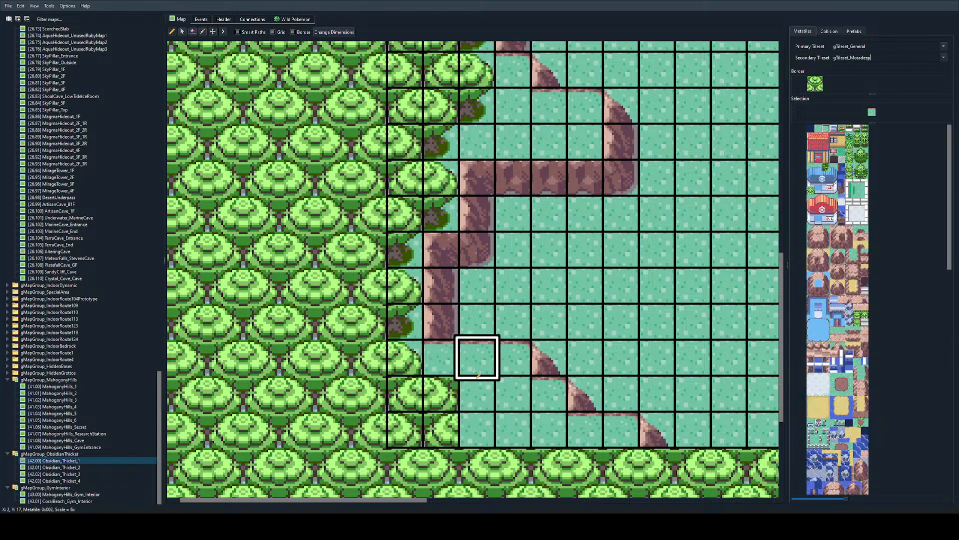
scroll(851, 366, "down", 5)
scroll(852, 362, "down", 6)
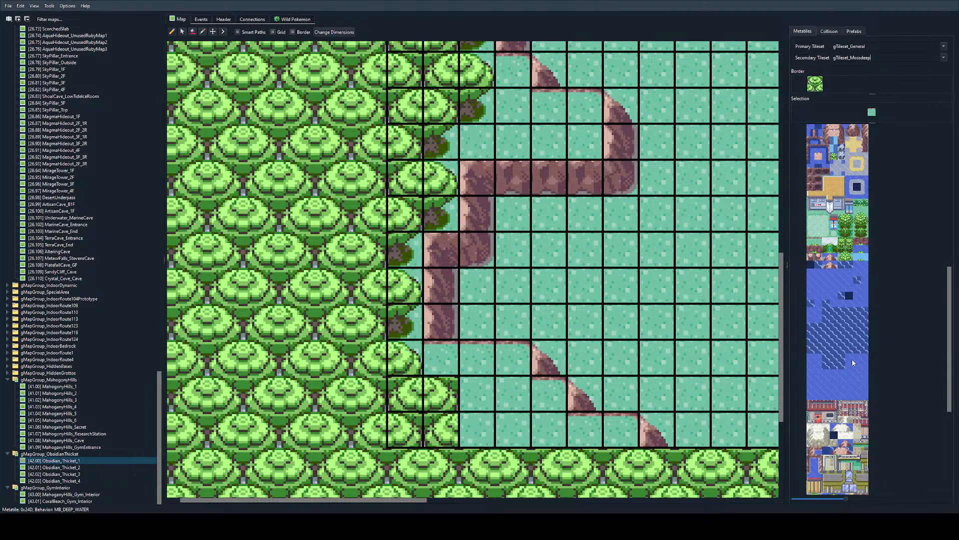
left_click_drag(857, 328, 864, 327)
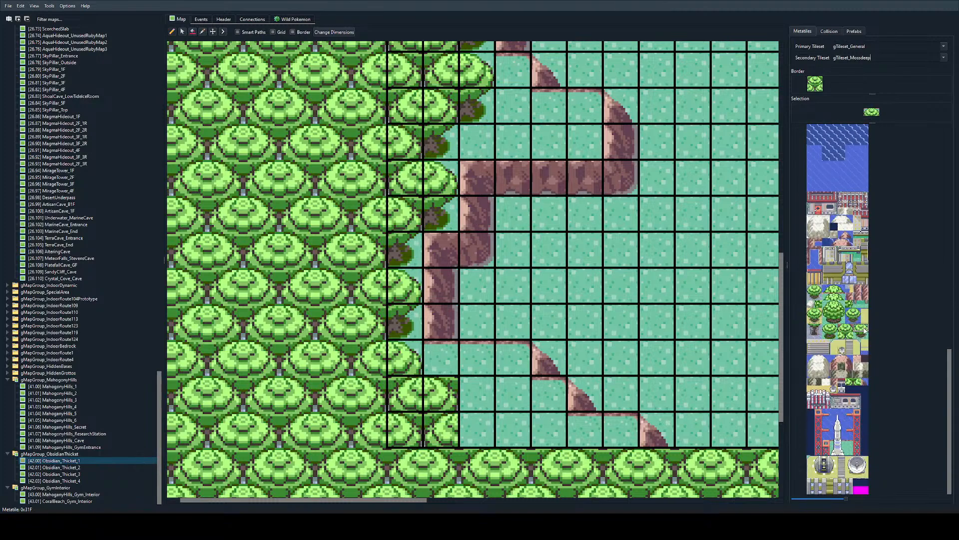
left_click(457, 367)
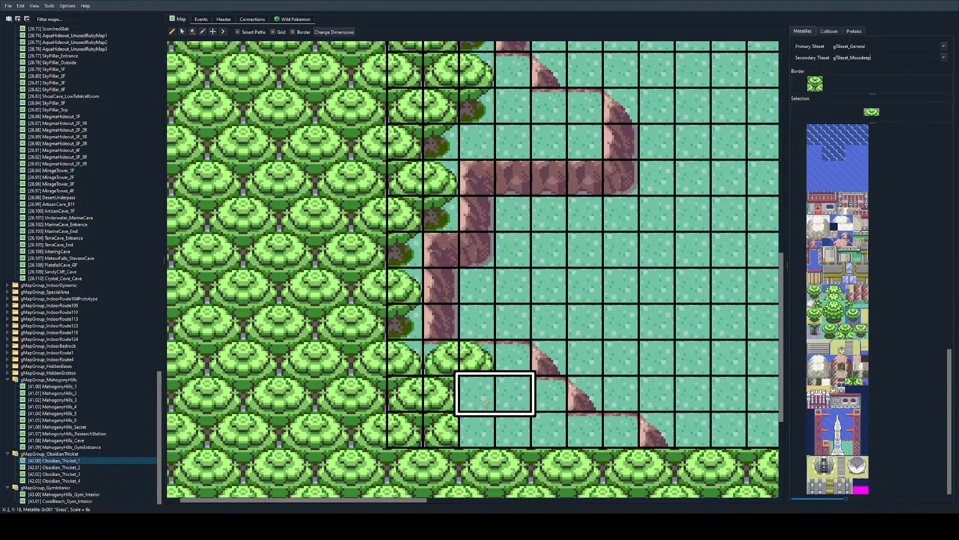
Step: Extend the bottom two rows with joined treetops, ending in rounded right edges at the fourth and fifth columns respectively
right_click(408, 396)
left_click(469, 411)
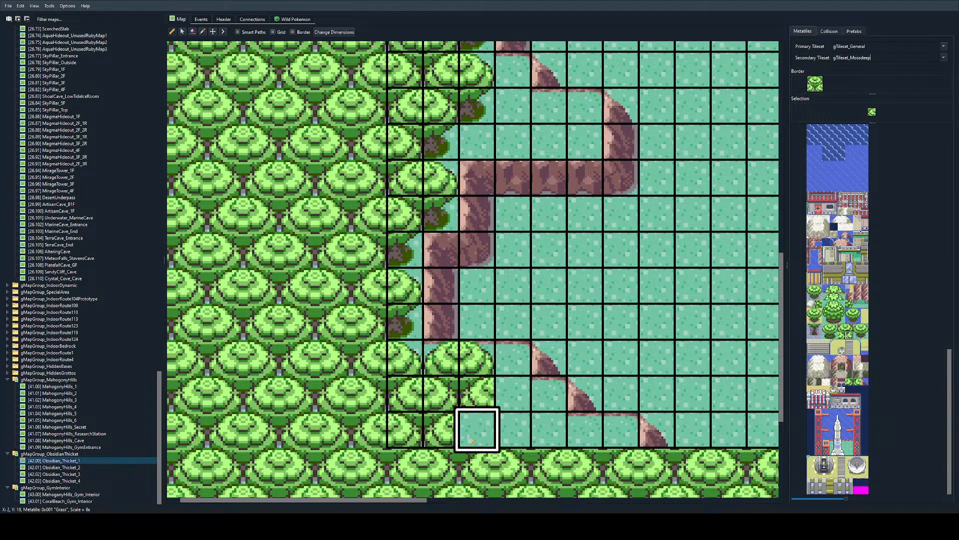
left_click(510, 432)
left_click(473, 434)
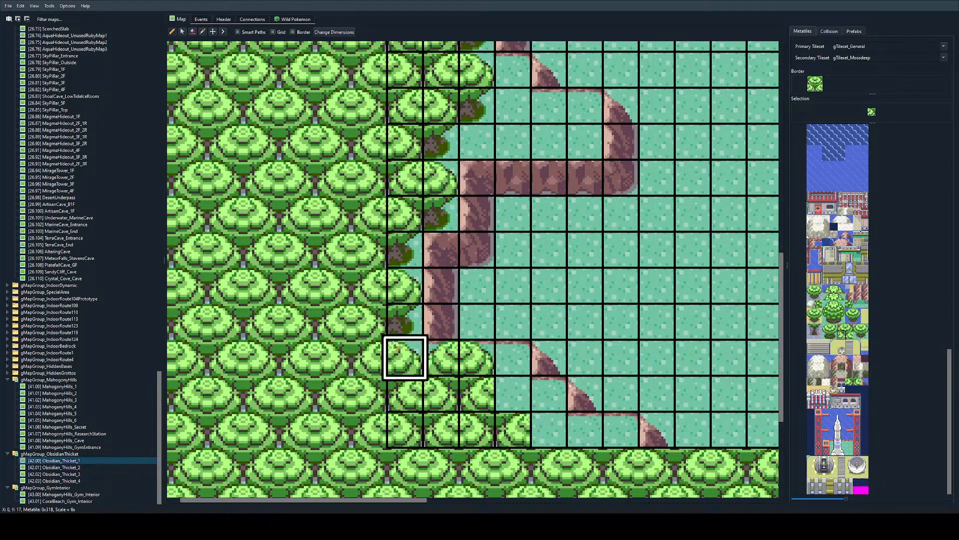
left_click(542, 439)
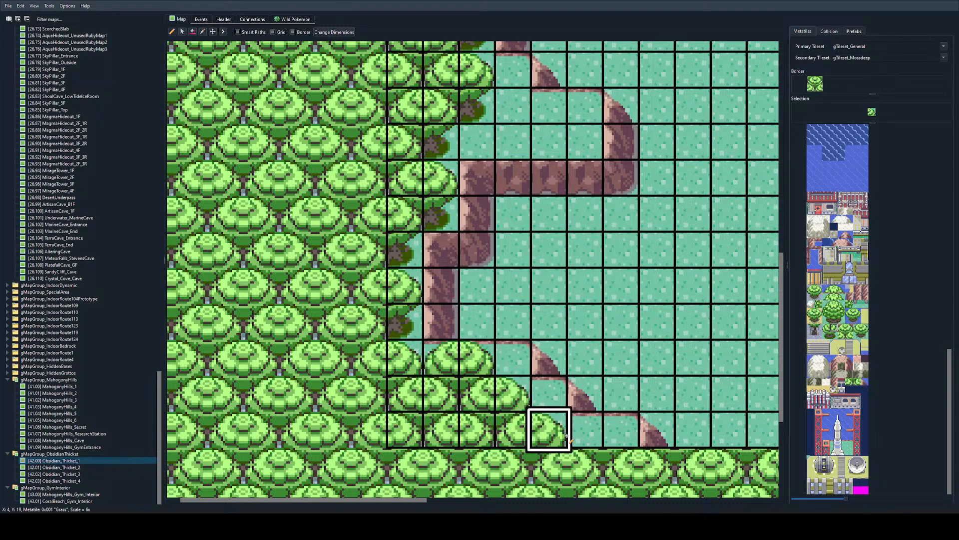
Step: Copy the rounded two-tile treetop onto the bottom row beside the southwest wall and into the western wall's bulge on row eleven
right_click_drag(476, 356, 441, 357)
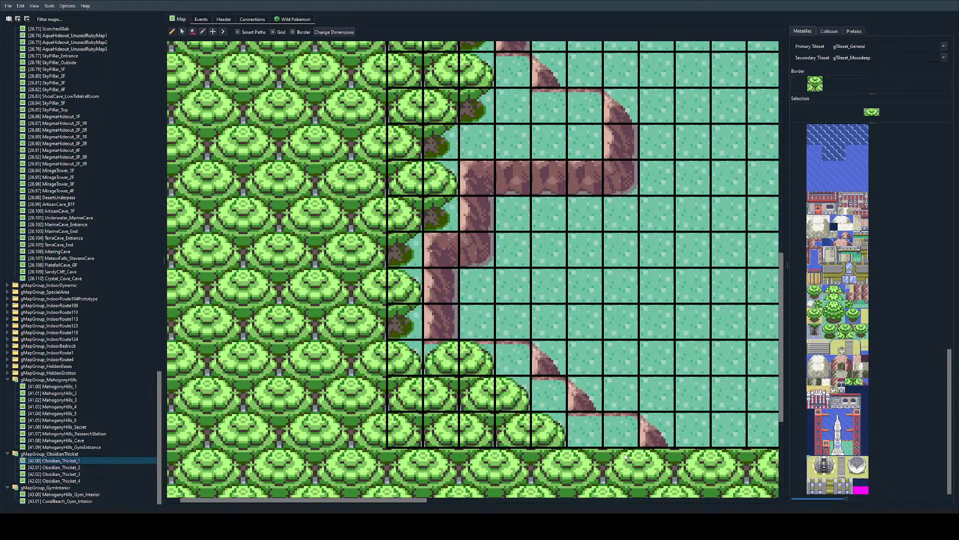
left_click(586, 430)
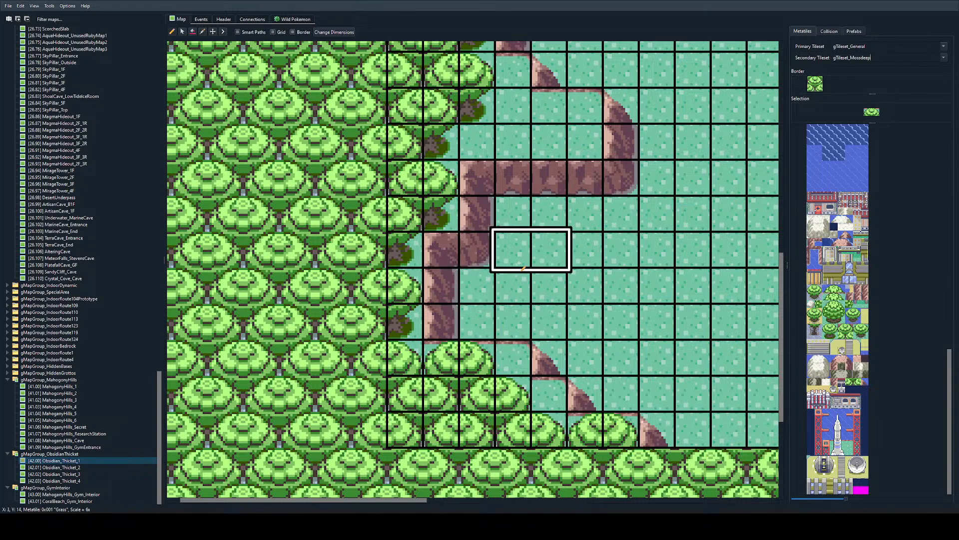
scroll(528, 262, "down", 2, "ctrl")
left_click(440, 164)
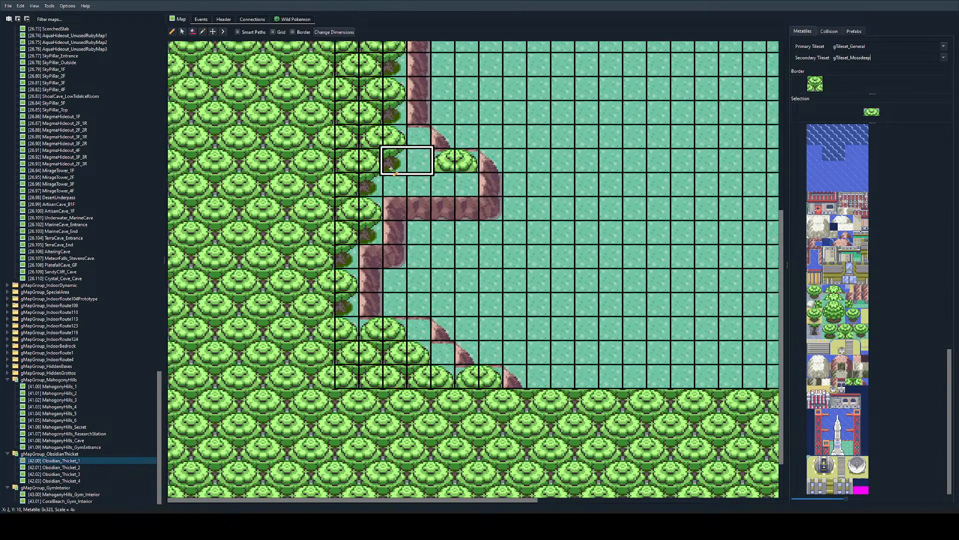
Step: Place matching left and right trunk halves beneath the rounded two-tile treetop in the western wall's bulge
right_click(390, 163)
left_click(466, 185)
scroll(395, 210, "up", 3)
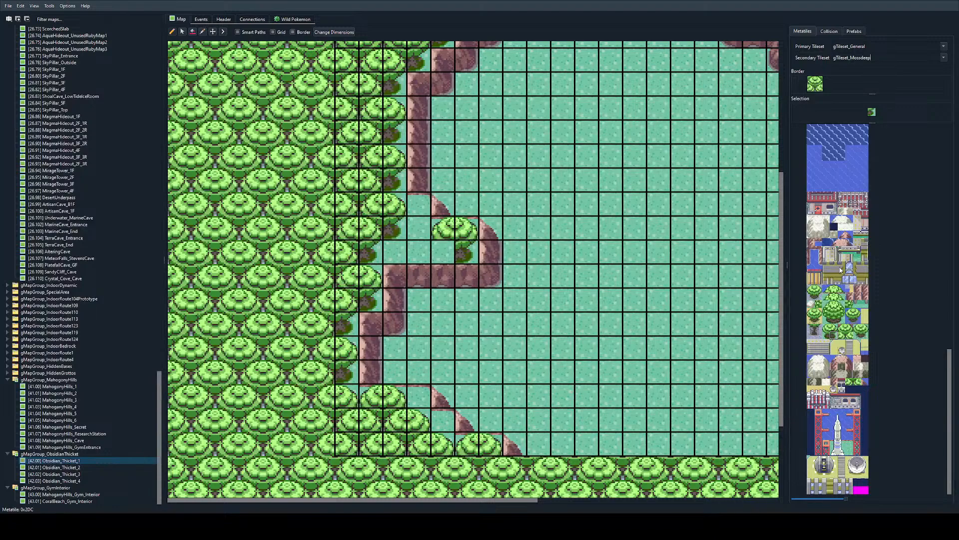
left_click(827, 336)
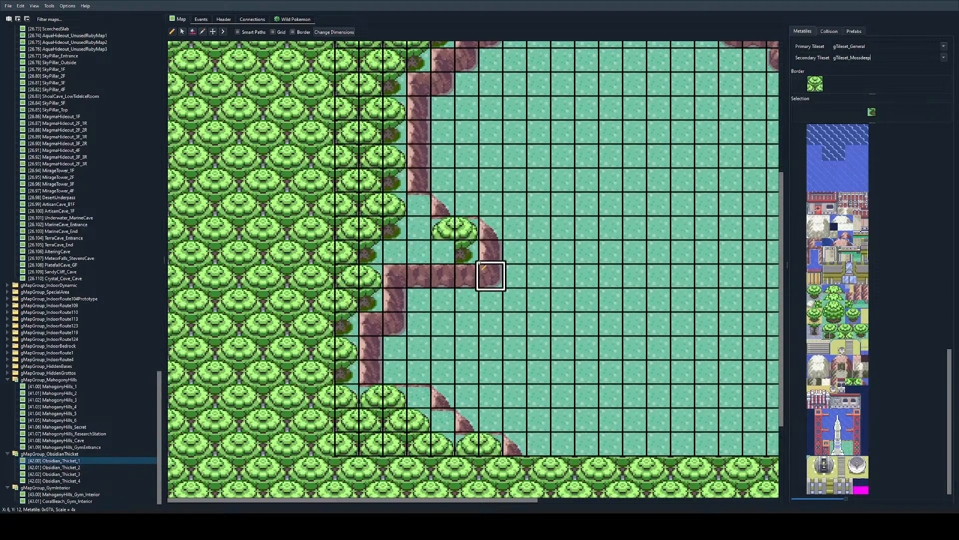
left_click(443, 253)
Step: Fill the gap between the western forest and the bulge's rounded tree with a two-tile treetop and a matching trunk base
right_click(348, 229)
left_click(395, 229)
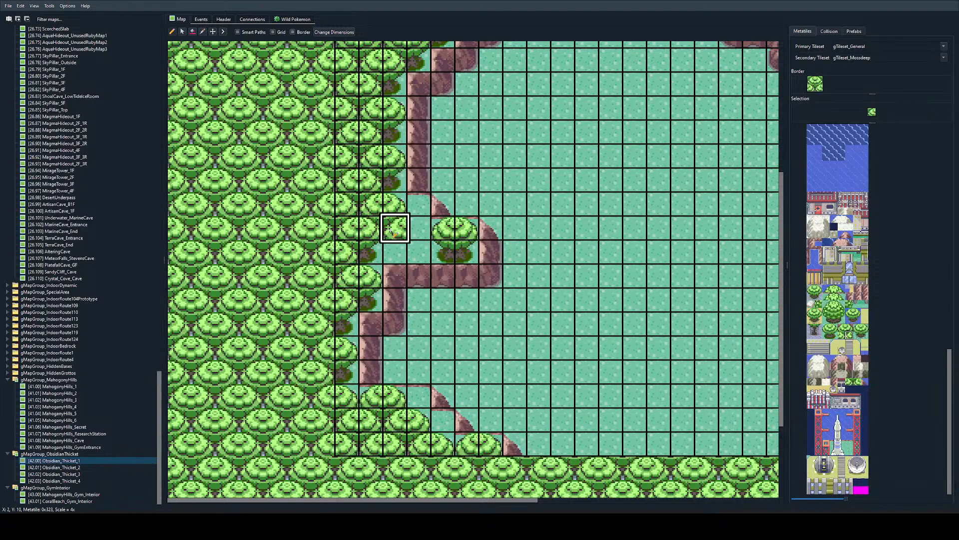
left_click(419, 228)
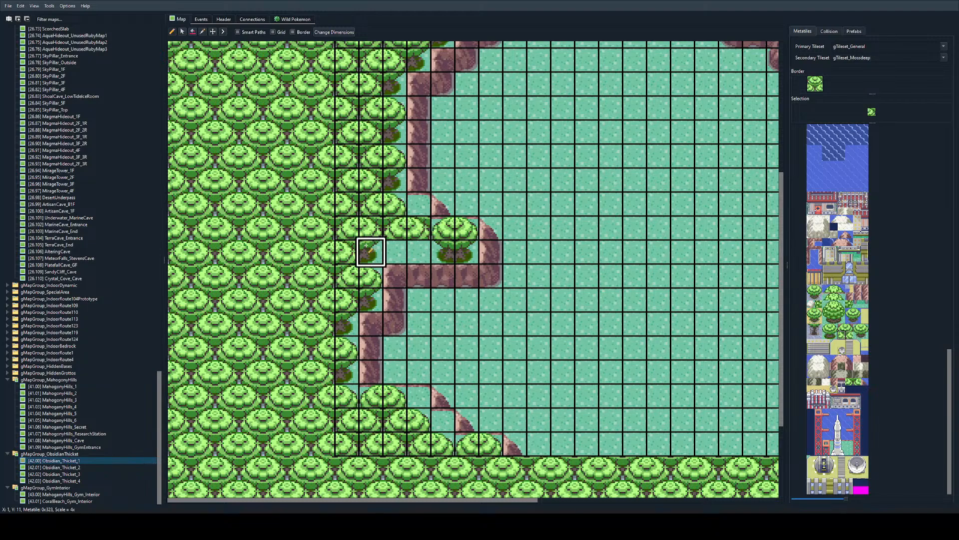
right_click_drag(443, 253, 457, 253)
left_click(395, 253)
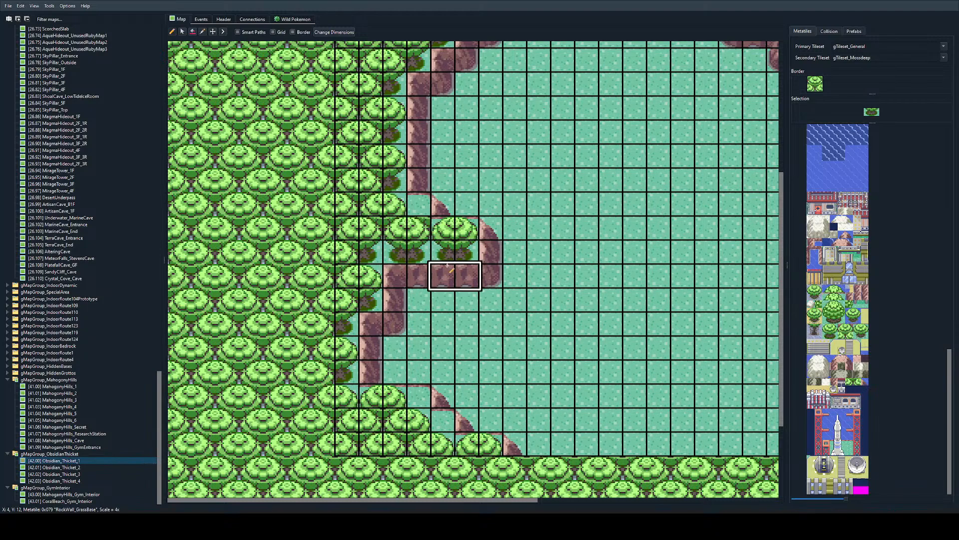
right_click(463, 234)
right_click(398, 206)
left_click(419, 228)
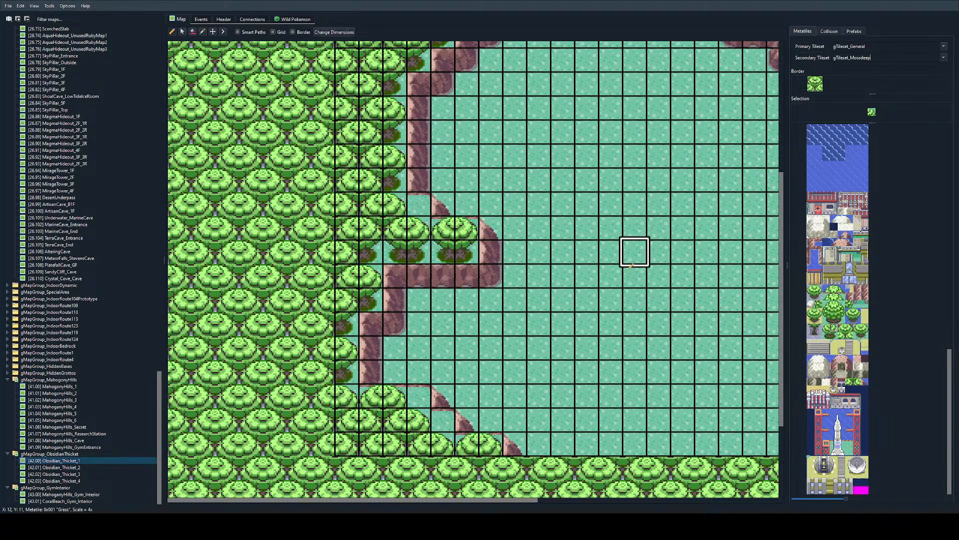
Step: Examine the tree fill behind the rock walls across the whole map and its northern connection
scroll(634, 250, "down", 2, "ctrl")
scroll(575, 265, "down", 2)
scroll(545, 303, "right", 2)
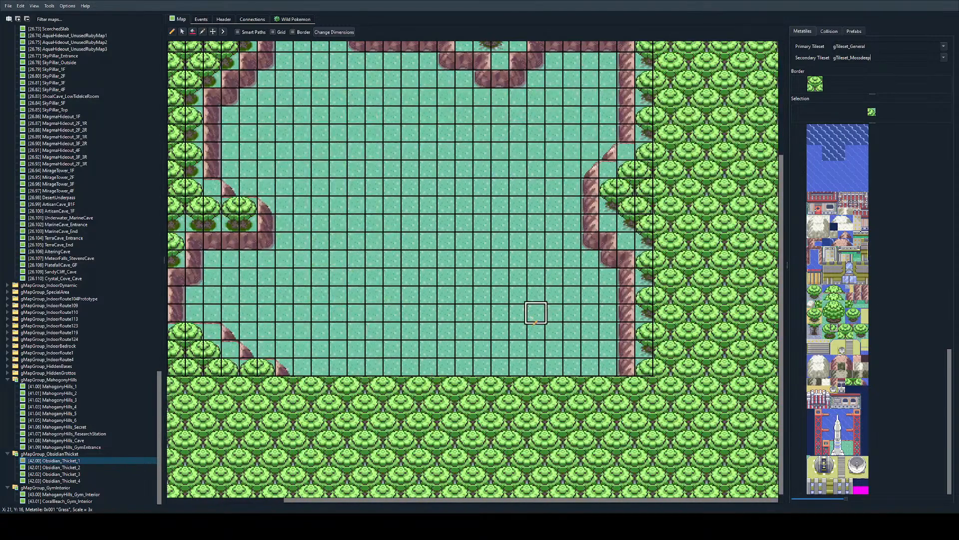
scroll(517, 291, "left", 2)
scroll(516, 289, "up", 1)
scroll(318, 175, "up", 1)
scroll(302, 119, "up", 1, "ctrl")
scroll(302, 119, "up", 2)
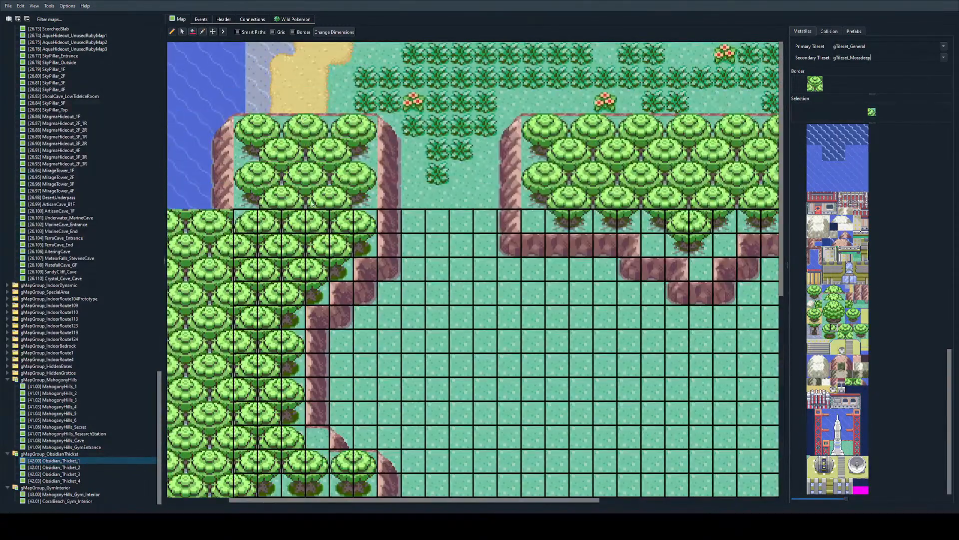
scroll(325, 220, "left", 2)
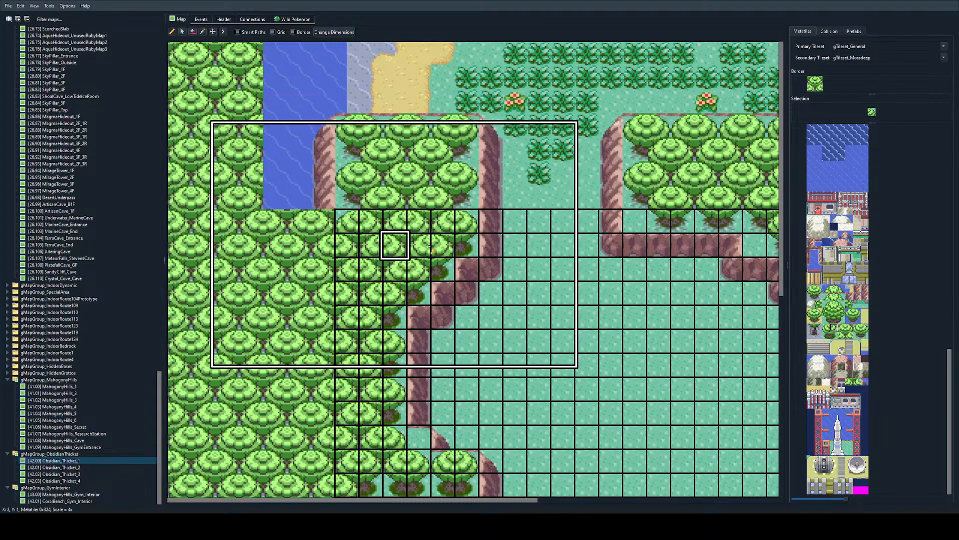
Step: Try replacing the map's tree border with water metatiles
left_click(834, 168)
left_click(814, 86)
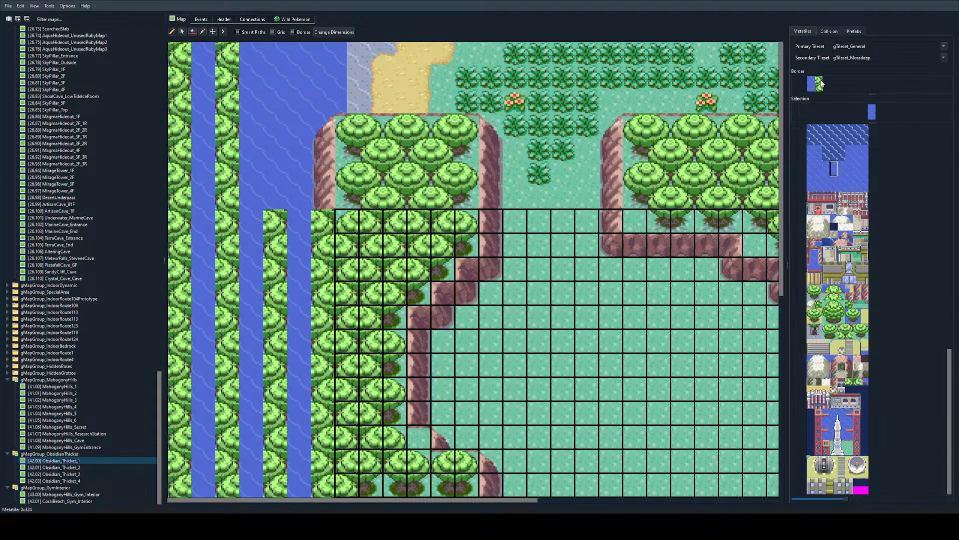
left_click(819, 86)
key("ctrl+z")
key("ctrl+z")
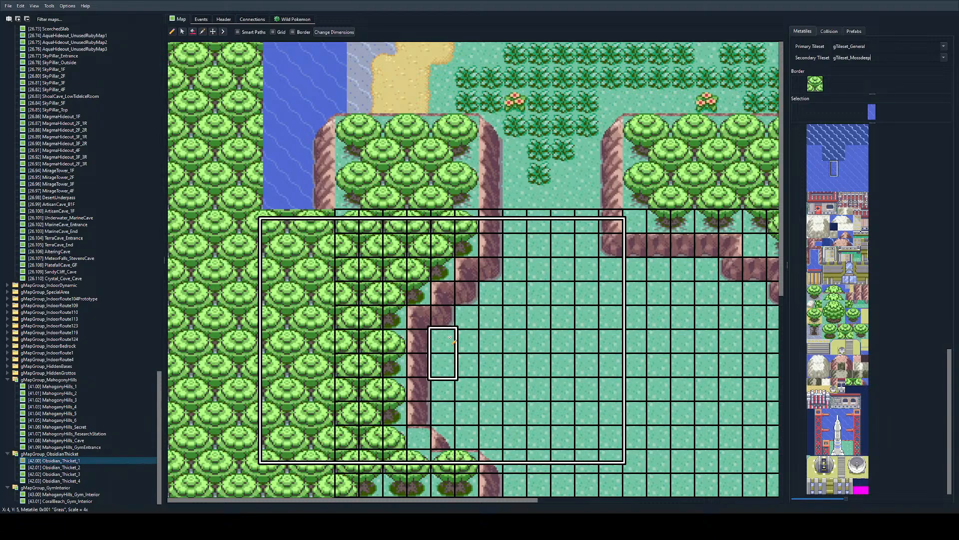
Step: Examine the open grass clearing enclosed by the eastern, western and northern rock walls
right_click(466, 317)
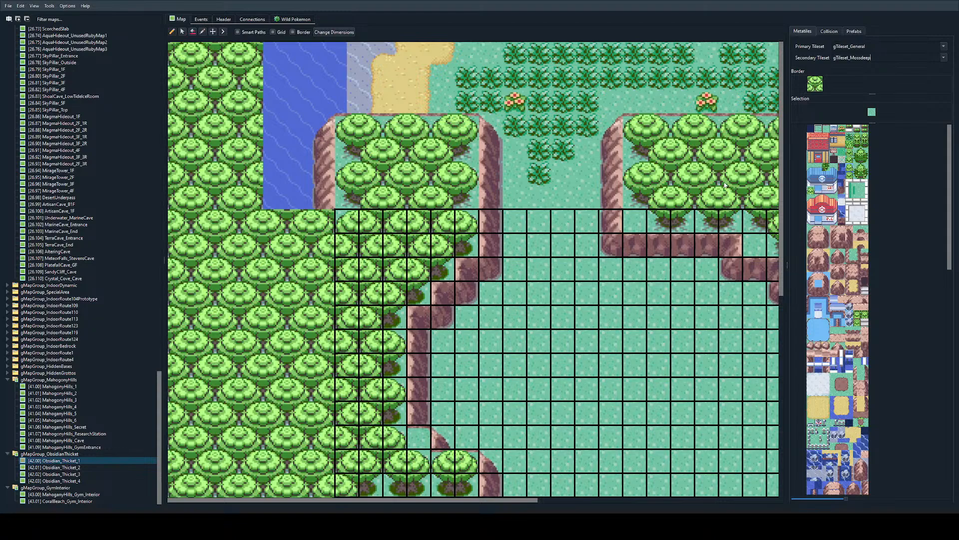
scroll(517, 328, "down", 5)
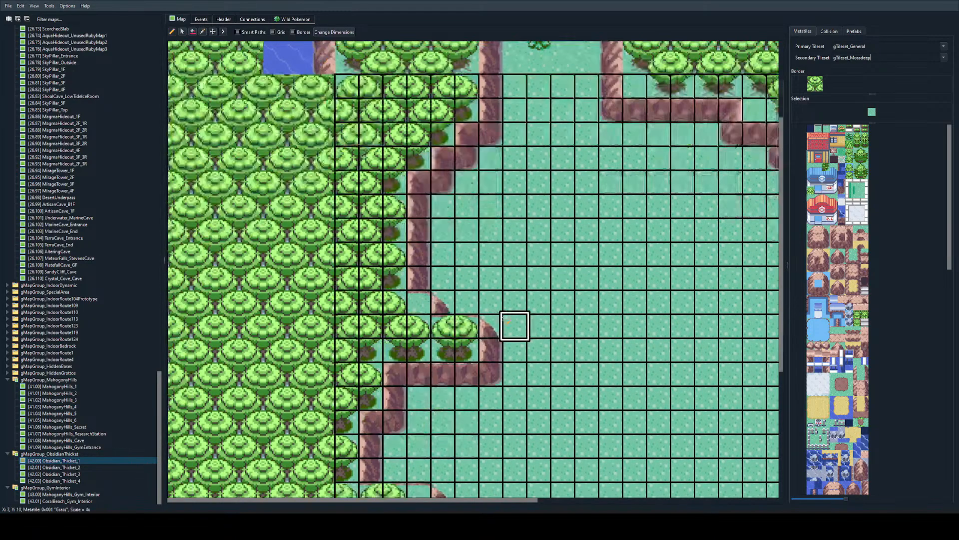
scroll(500, 317, "right", 5)
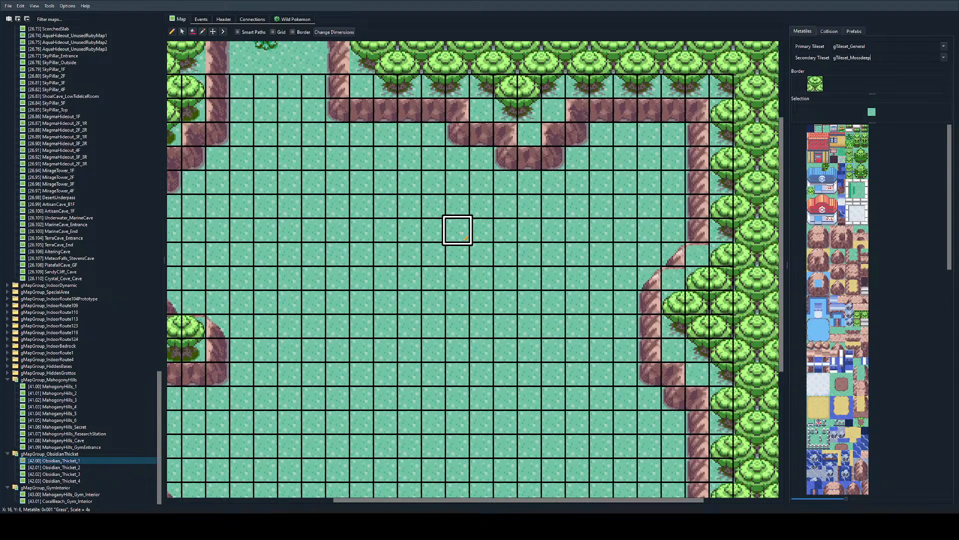
scroll(456, 229, "down", 1, "ctrl")
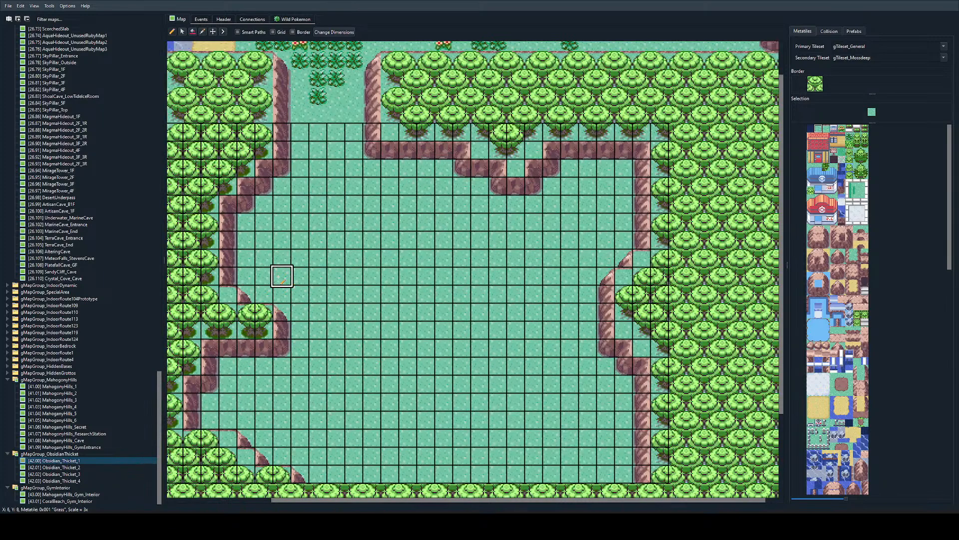
scroll(317, 311, "down", 3)
scroll(318, 206, "up", 2)
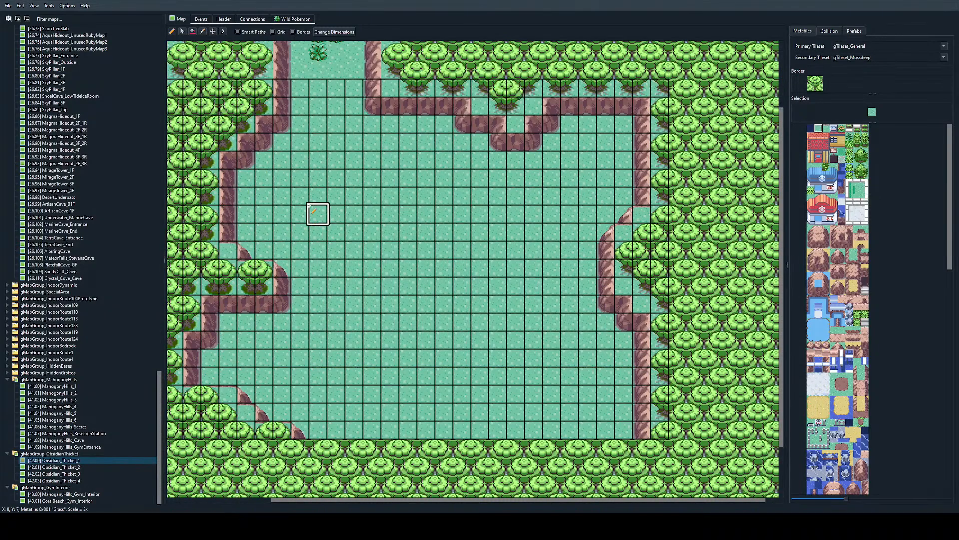
scroll(330, 228, "up", 2)
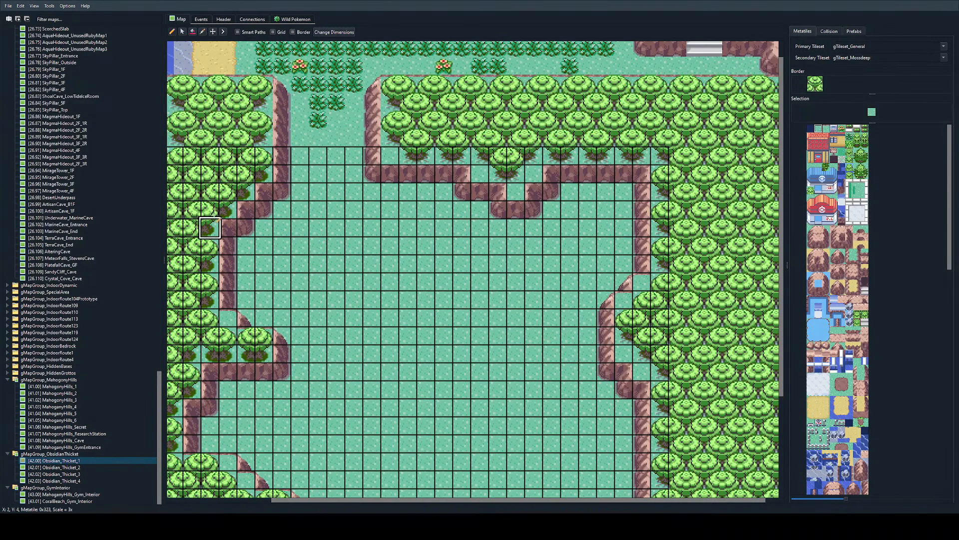
Step: Copy a two-by-two block of joined forest trees from the western forest as the brush
right_click_drag(192, 191, 207, 214)
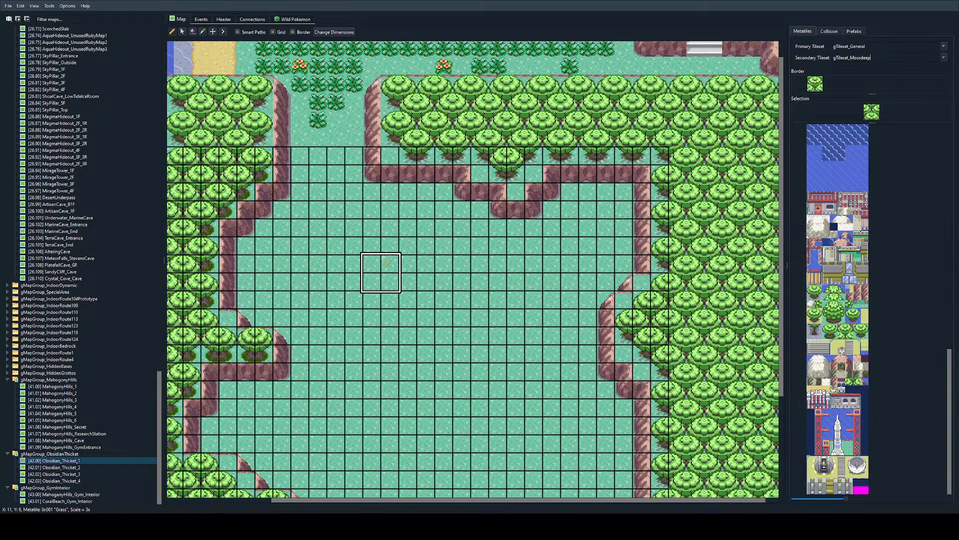
scroll(405, 287, "down", 2)
mouse_move(407, 287)
left_mouse_down()
mouse_move(411, 217)
mouse_move(478, 245)
left_mouse_up()
key("ctrl+z")
mouse_move(392, 252)
left_mouse_down()
mouse_move(438, 226)
mouse_move(463, 228)
left_mouse_up()
key("ctrl+z")
Step: Paint a band of trees across the clearing's centre, with raised western and eastern ends and a branch running south
mouse_move(379, 241)
left_mouse_down()
mouse_move(522, 205)
mouse_move(487, 241)
left_mouse_up()
right_click(440, 162)
right_click_drag(440, 161, 440, 174)
right_click(425, 178)
mouse_move(442, 182)
left_mouse_down()
mouse_move(463, 196)
mouse_move(426, 178)
mouse_move(444, 196)
left_mouse_up()
right_click_drag(515, 196, 497, 214)
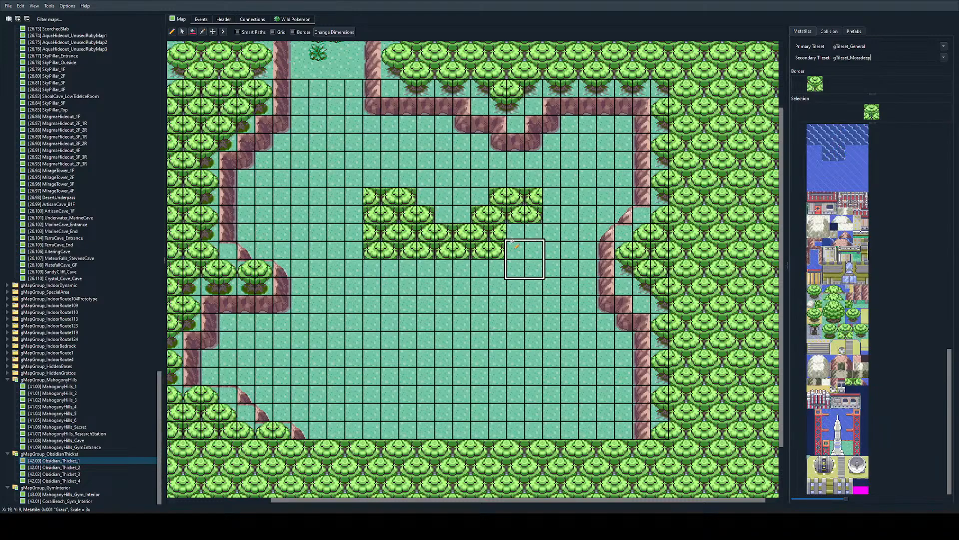
left_click_drag(463, 260, 493, 344)
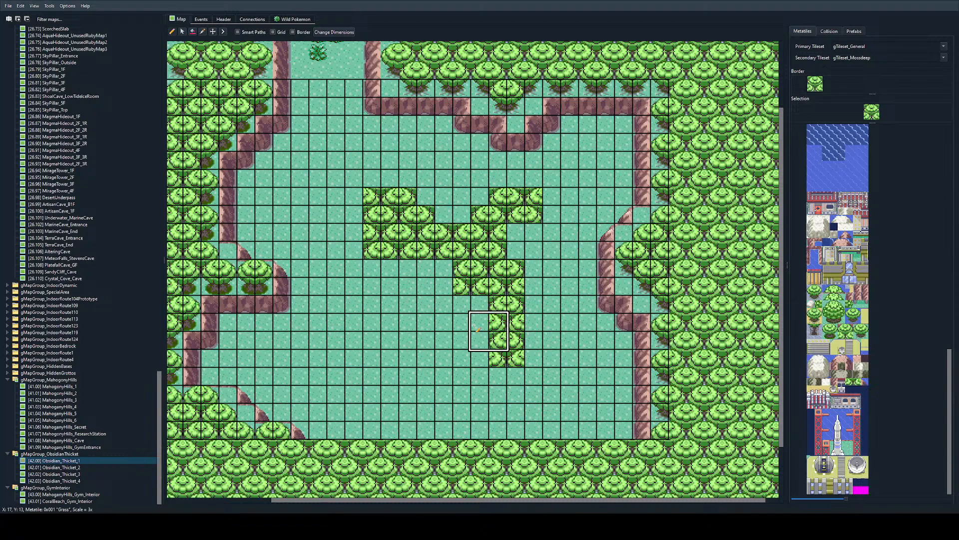
Step: Fill the clearing's southeast corner with a stepped cluster of two-by-two tree blocks rising toward the eastern rock wall
scroll(473, 331, "down", 2)
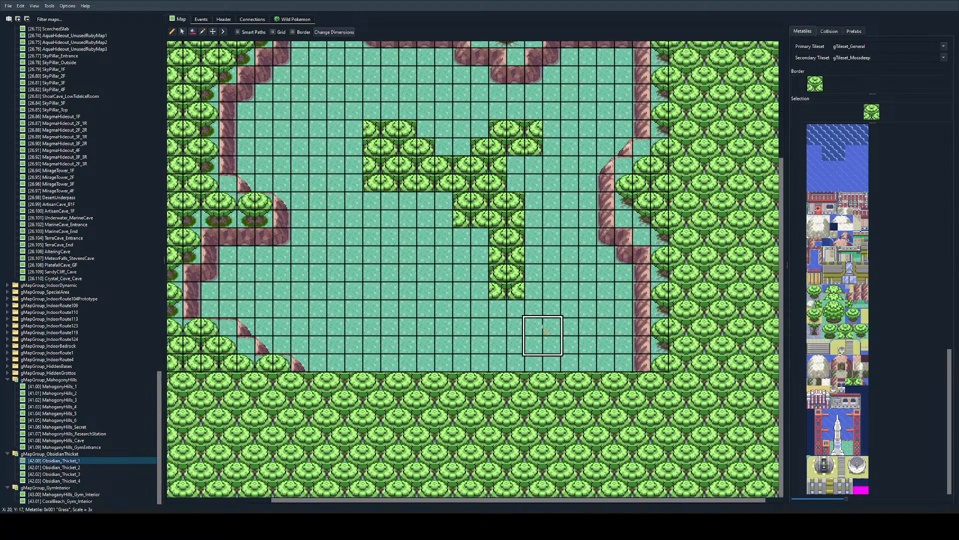
left_click(568, 347)
left_click_drag(570, 311, 603, 285)
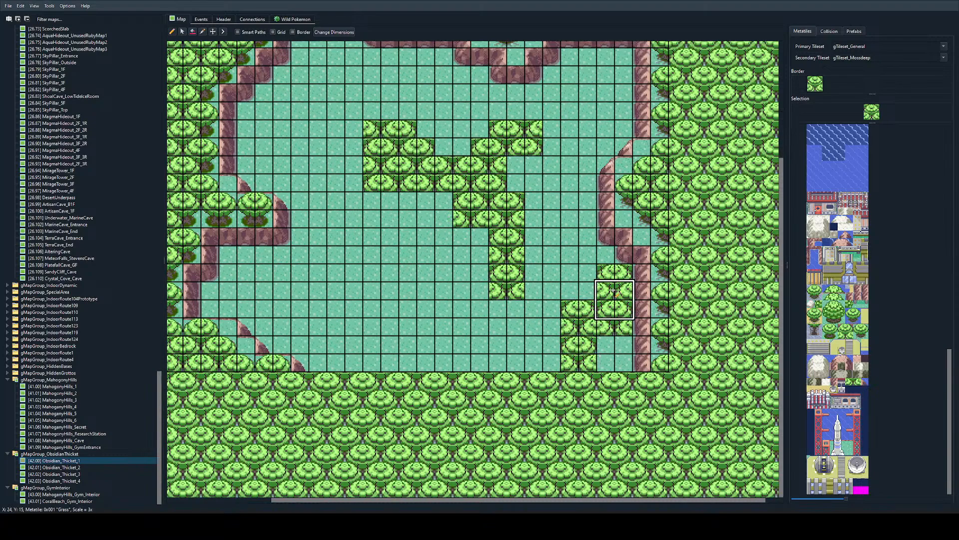
key("ctrl+z")
left_click_drag(575, 342, 598, 305)
left_click(575, 314)
left_click(611, 278)
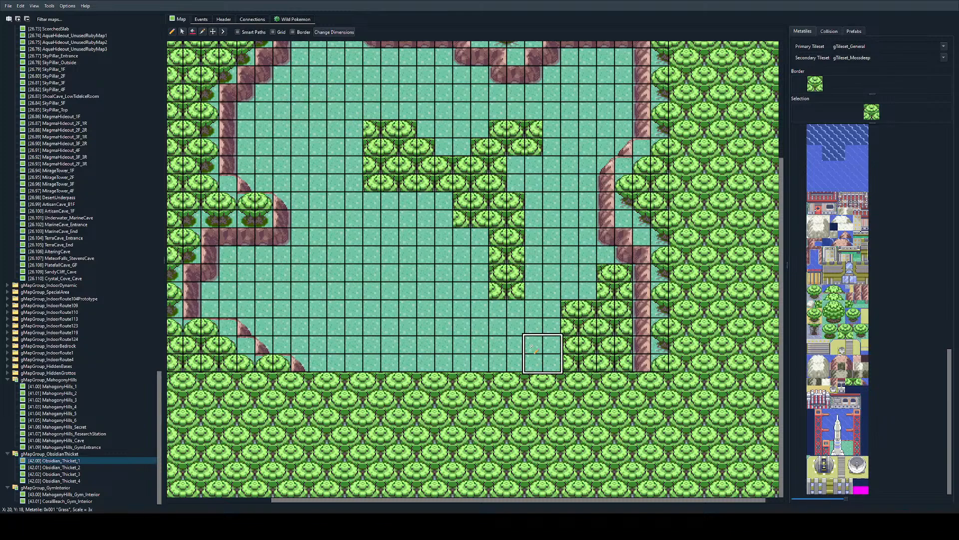
left_click(540, 350)
Step: Place two stepped two-by-two tree blocks on the southern edge just east of the southwest rock wall
scroll(560, 334, "up", 1)
scroll(418, 350, "down", 1)
scroll(417, 351, "left", 2)
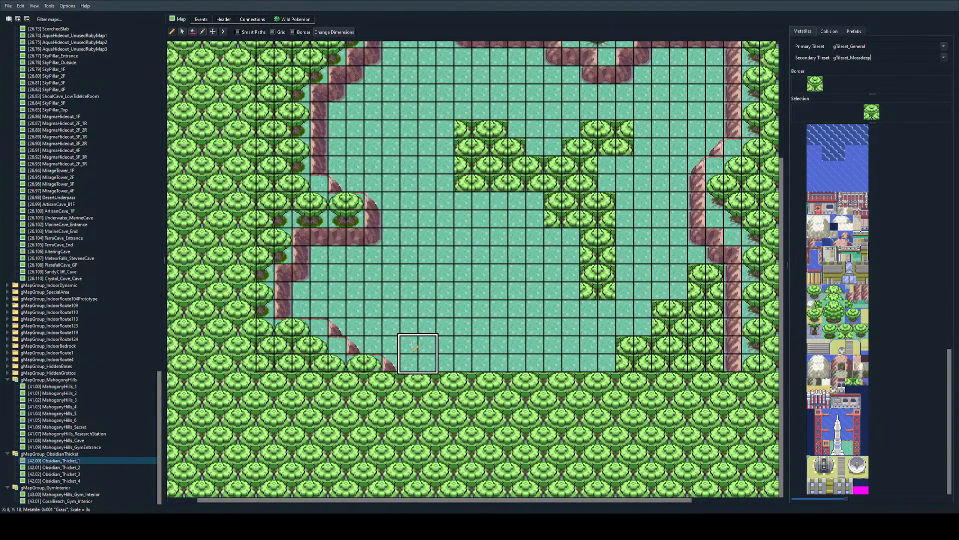
left_click(473, 355)
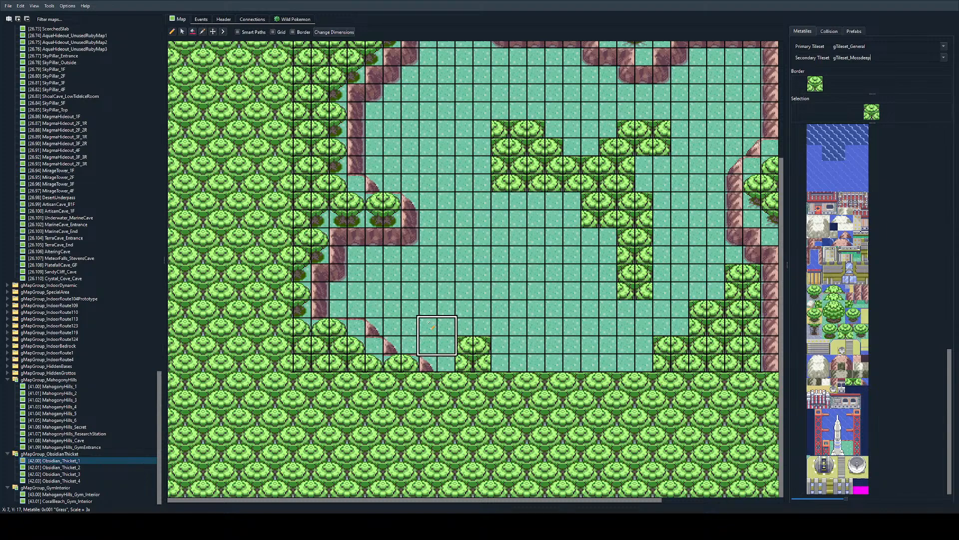
left_click(437, 336)
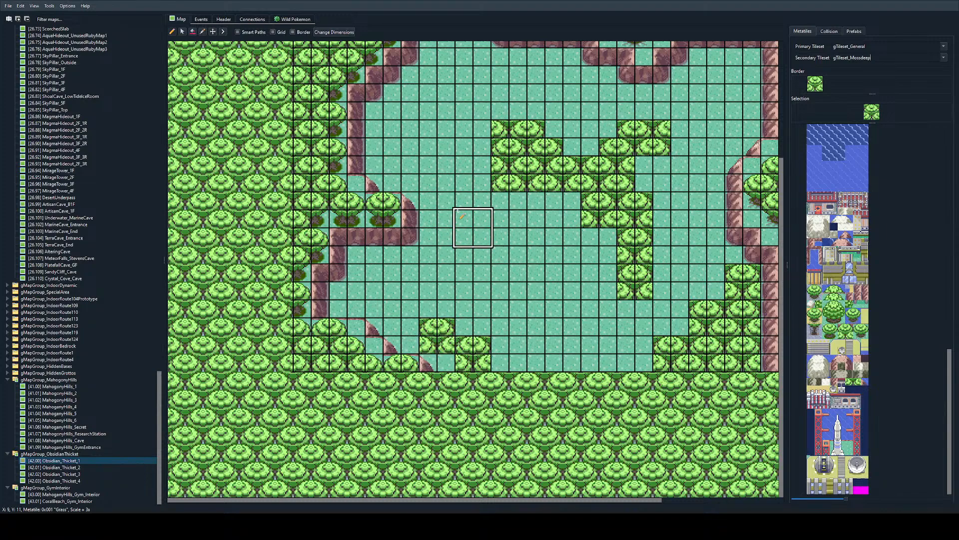
Step: Paint a tree band running southeast from the western bulge, and trim the central band's western end into a diagonal with grass
mouse_move(461, 206)
left_mouse_down()
mouse_move(446, 234)
mouse_move(452, 222)
mouse_move(464, 272)
mouse_move(464, 220)
mouse_move(532, 268)
mouse_move(483, 196)
left_mouse_up()
key("ctrl+z")
right_click(500, 165)
scroll(482, 251, "up", 1)
right_click(464, 195)
scroll(408, 195, "right", 1)
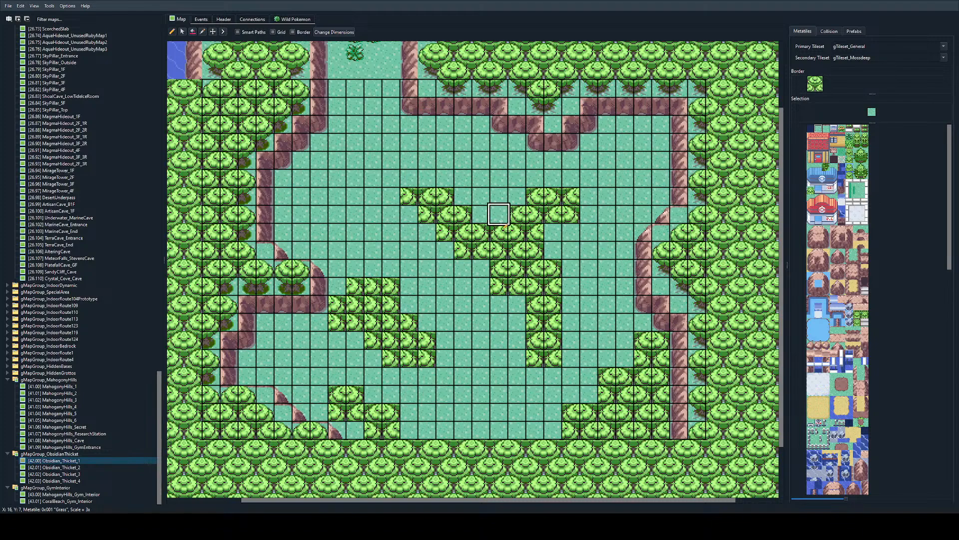
Step: Select the pale grass patch metatiles and paint an irregular strip down the northwest part of the clearing
scroll(439, 233, "up", 1)
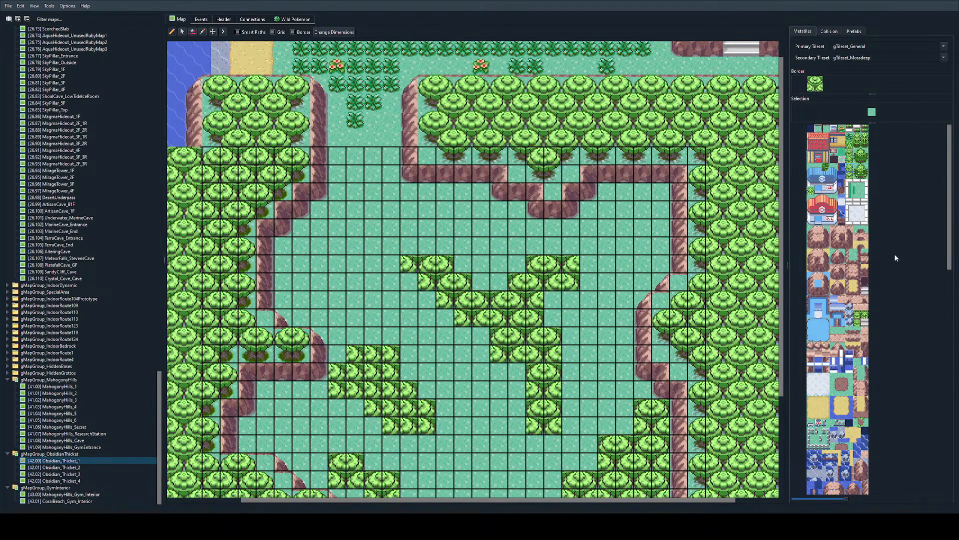
scroll(873, 280, "down", 1)
scroll(868, 262, "down", 5)
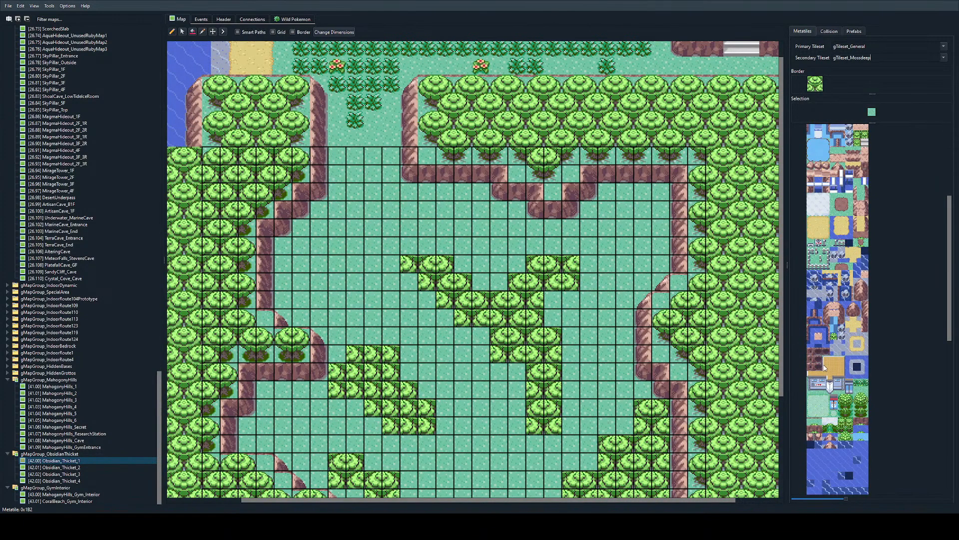
left_click_drag(809, 287, 826, 299)
scroll(500, 267, "up", 1)
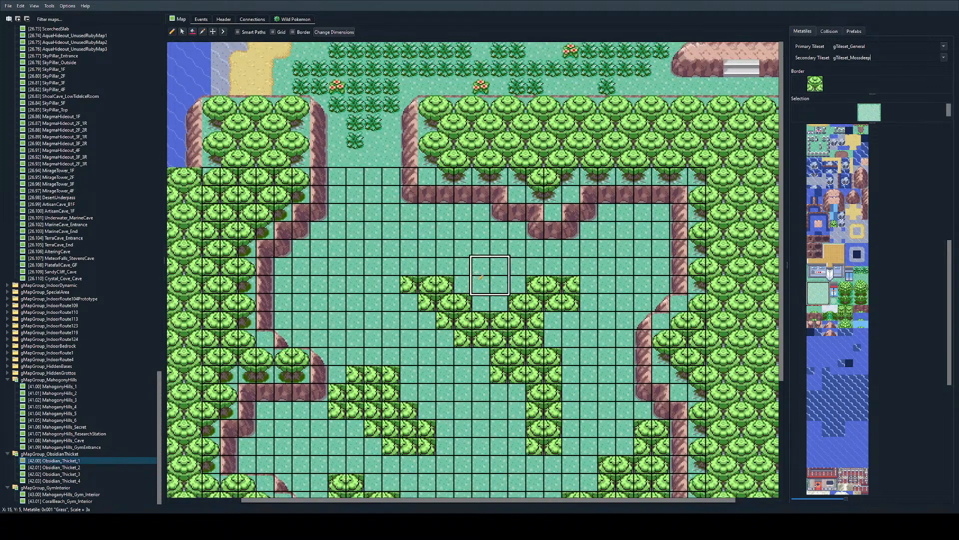
scroll(367, 256, "left", 1)
scroll(454, 262, "up", 1, "ctrl")
scroll(454, 265, "down", 2)
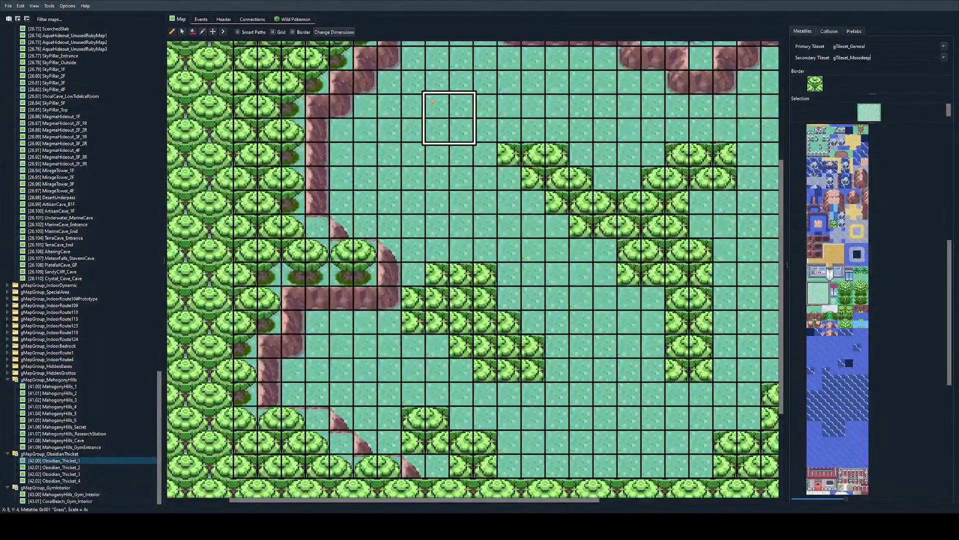
mouse_move(428, 104)
left_mouse_down()
mouse_move(405, 80)
mouse_move(470, 210)
mouse_move(397, 88)
left_mouse_up()
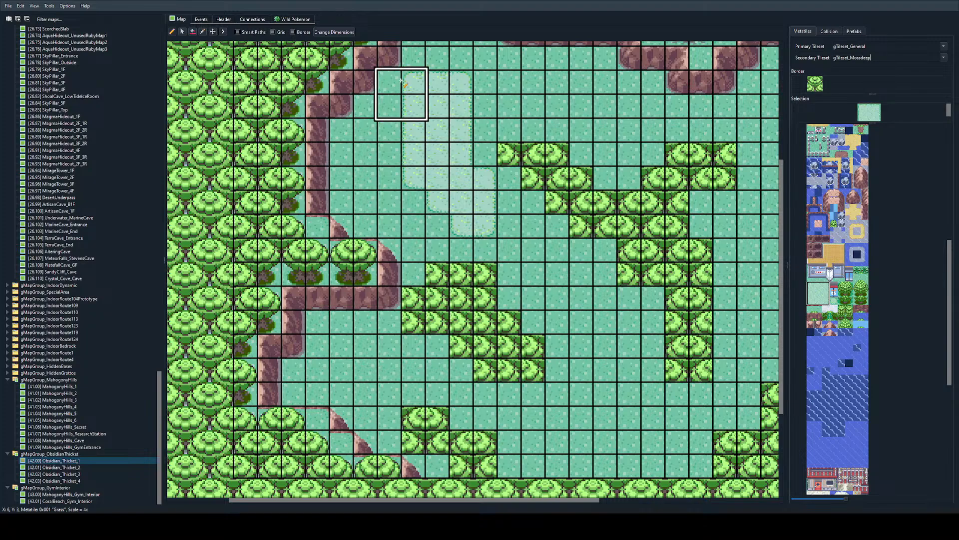
Step: Paint a second pale grass strip between the southern tree groups, running down to the map's southern edge
scroll(519, 284, "right", 2)
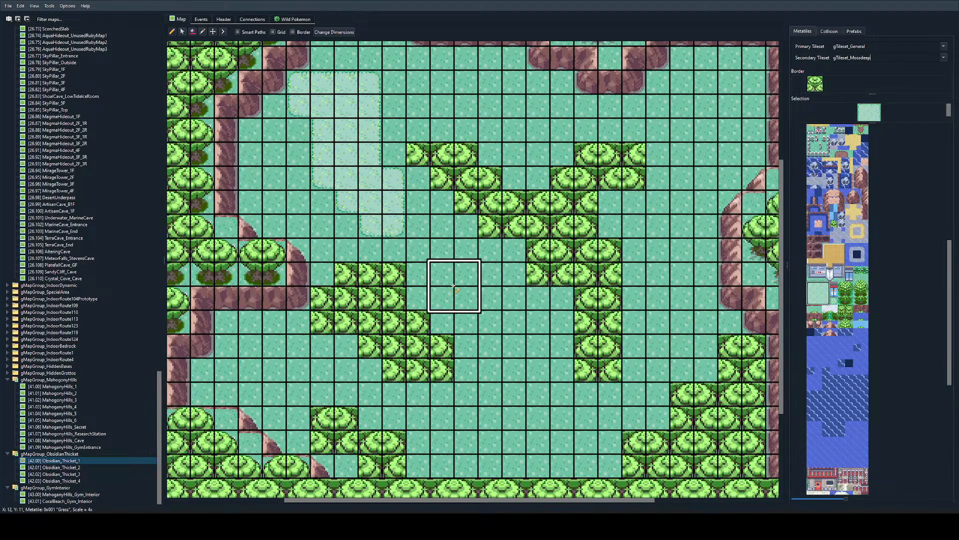
left_click_drag(500, 357, 514, 420)
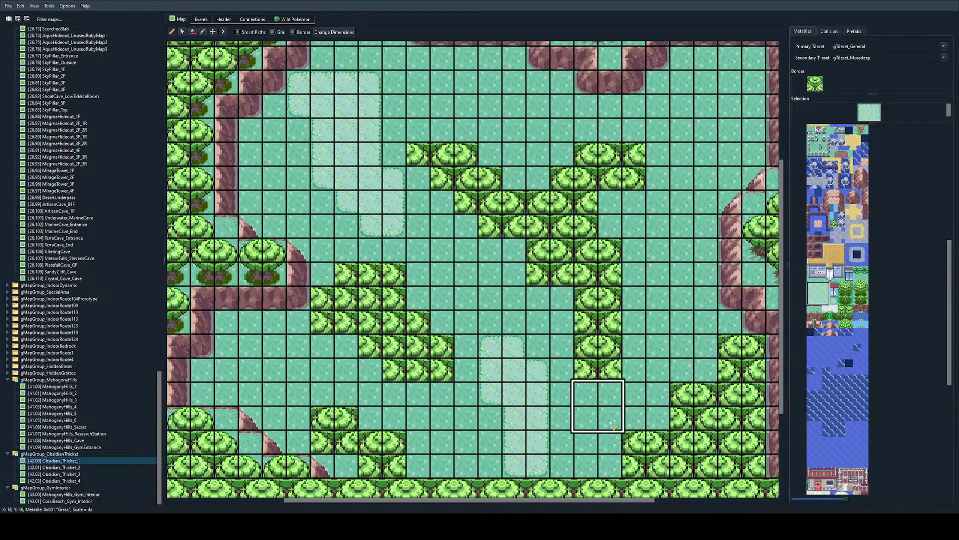
scroll(440, 313, "up", 1)
scroll(439, 313, "down", 1)
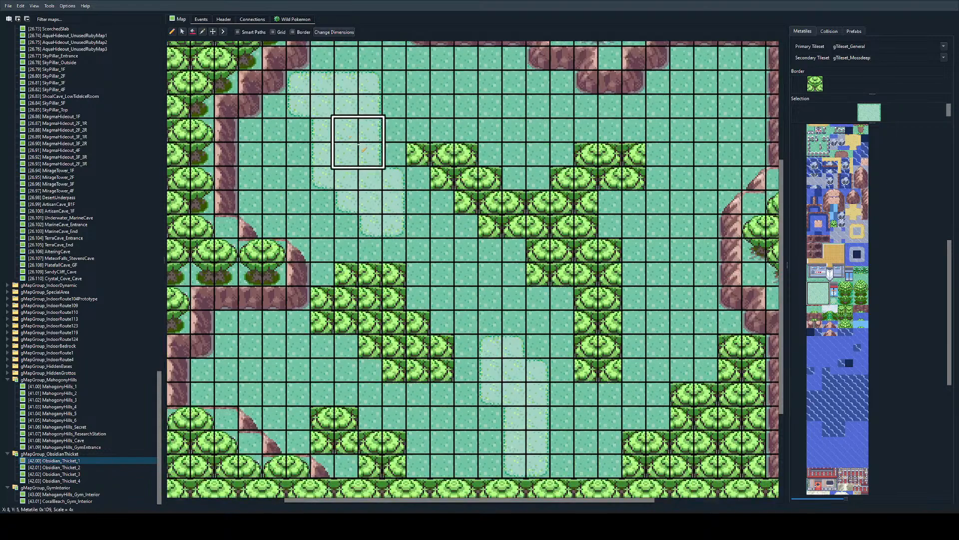
Step: Extend the northwest pale grass strip with another patch block on its northern end, offset to the east
scroll(272, 134, "right", 4)
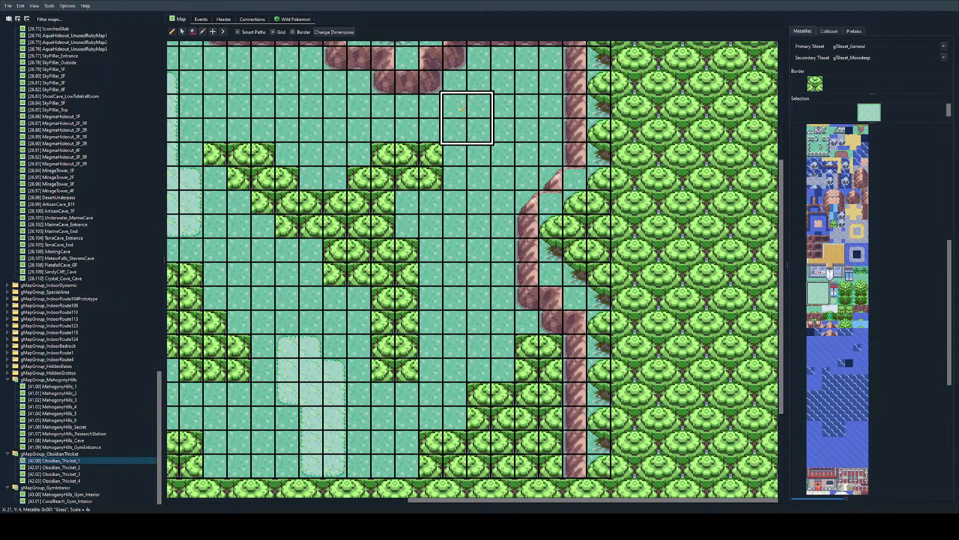
scroll(273, 125, "left", 4)
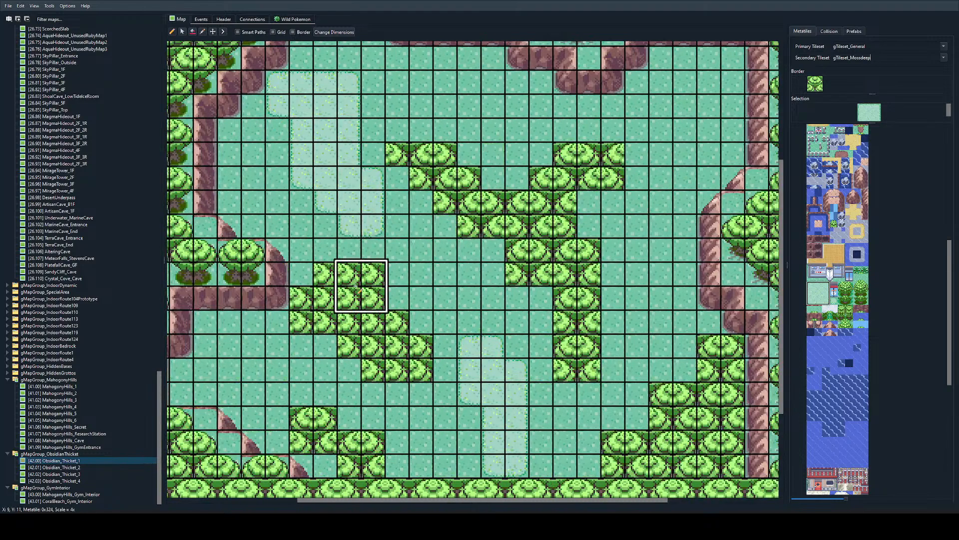
scroll(369, 289, "up", 1)
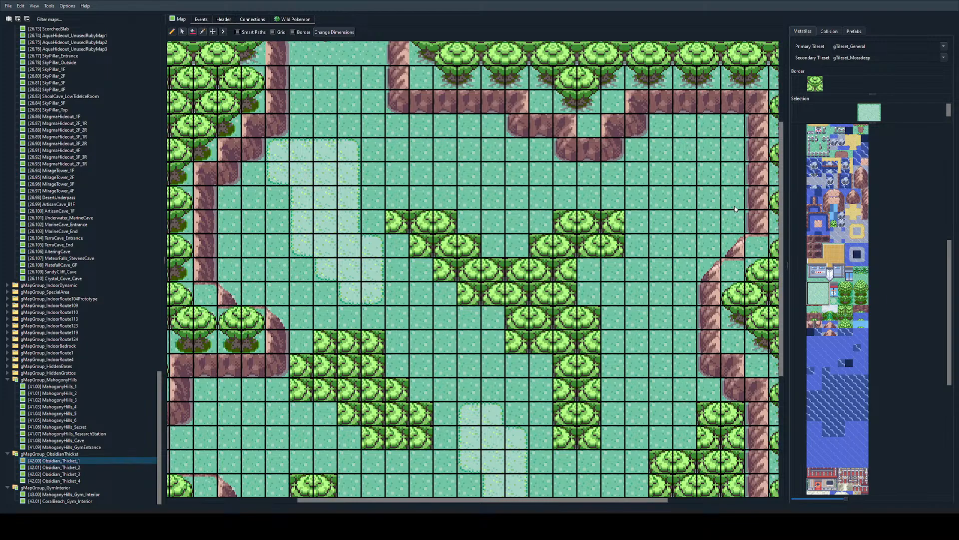
left_click(327, 126)
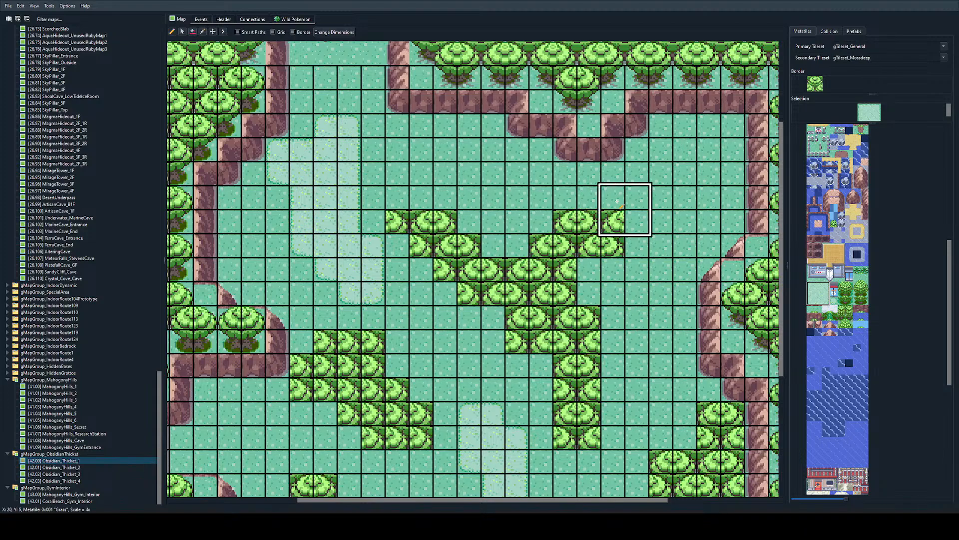
Step: Open the adjoining Route5 map to the north and examine its shoreline, tree belt and rocky eastern side
scroll(563, 90, "up", 3)
double_click(553, 108)
scroll(569, 303, "down", 2, "ctrl")
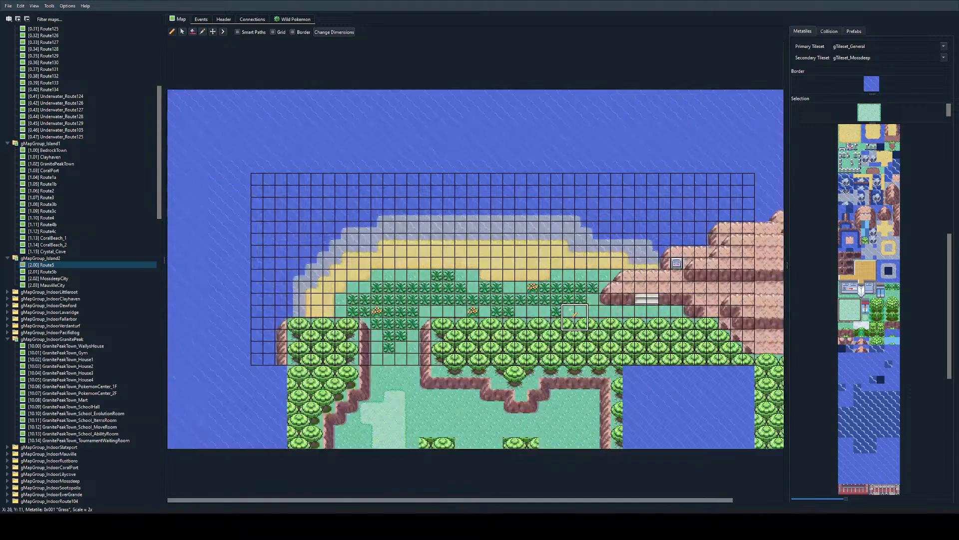
scroll(569, 303, "right", 1)
scroll(569, 303, "up", 1, "ctrl")
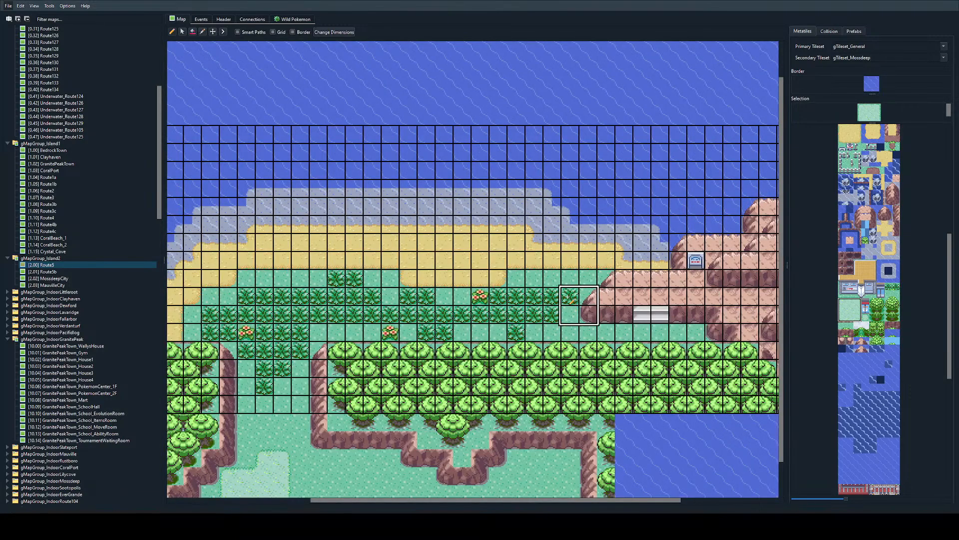
right_click(515, 152)
right_click_drag(516, 153, 570, 207)
right_click_drag(487, 159, 413, 170)
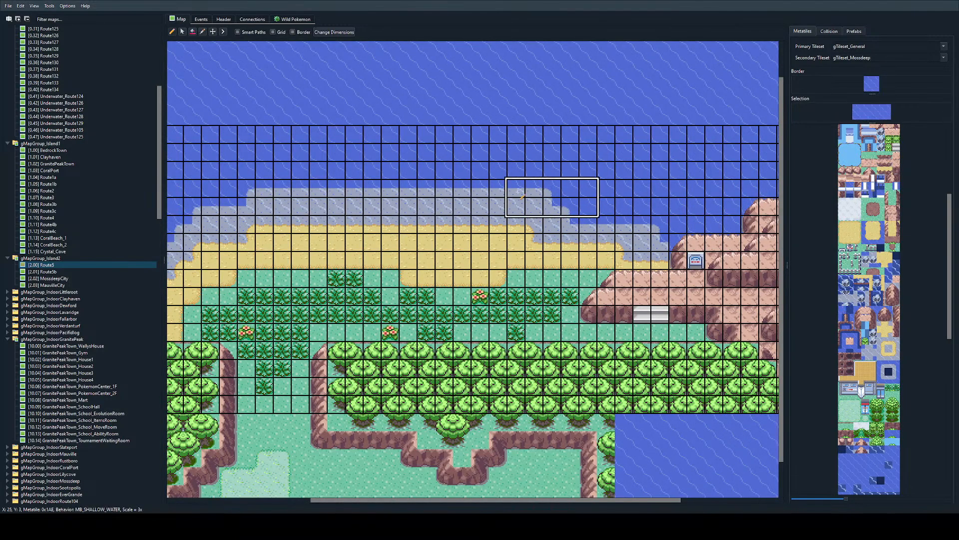
scroll(280, 427, "down", 1)
scroll(349, 410, "up", 2)
scroll(701, 363, "right", 2)
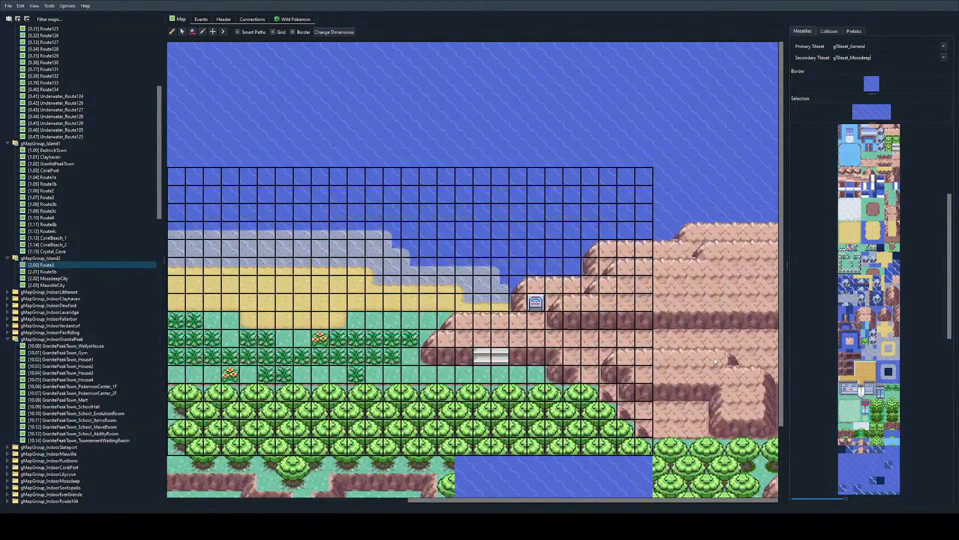
Step: Open the neighbouring Route5b map, examine its coast and mountain, and return to Obsidian_Thicket_1
double_click(714, 361)
scroll(690, 361, "down", 5)
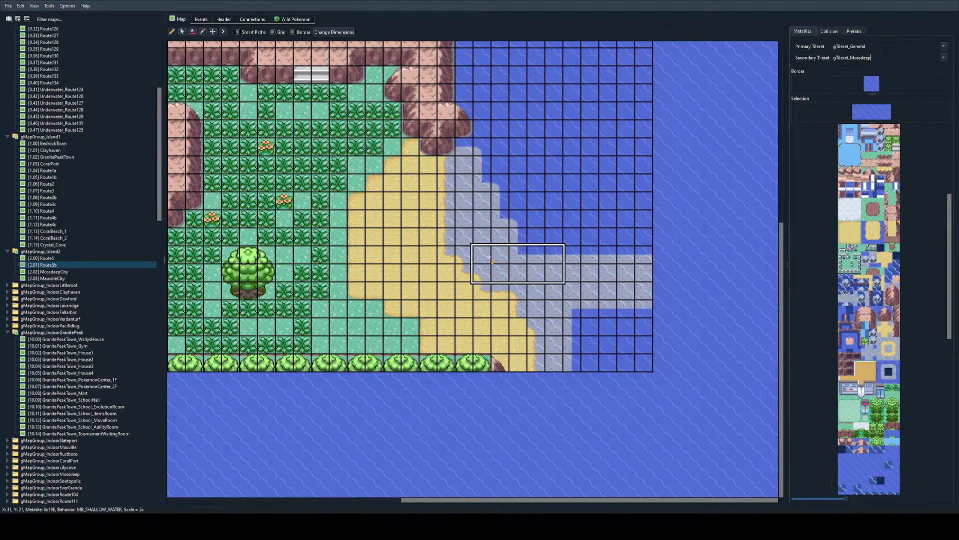
scroll(514, 199, "up", 10)
scroll(209, 274, "left", 6)
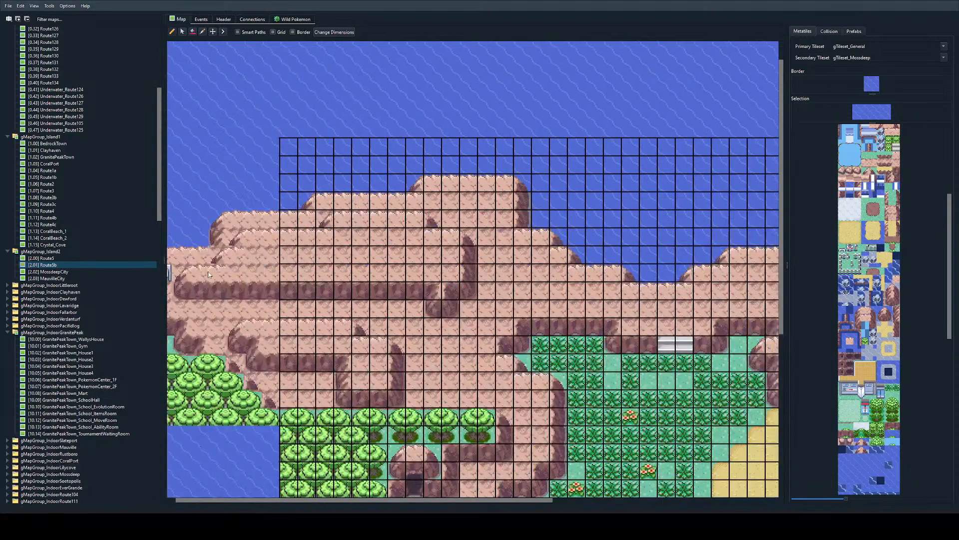
key("Up")
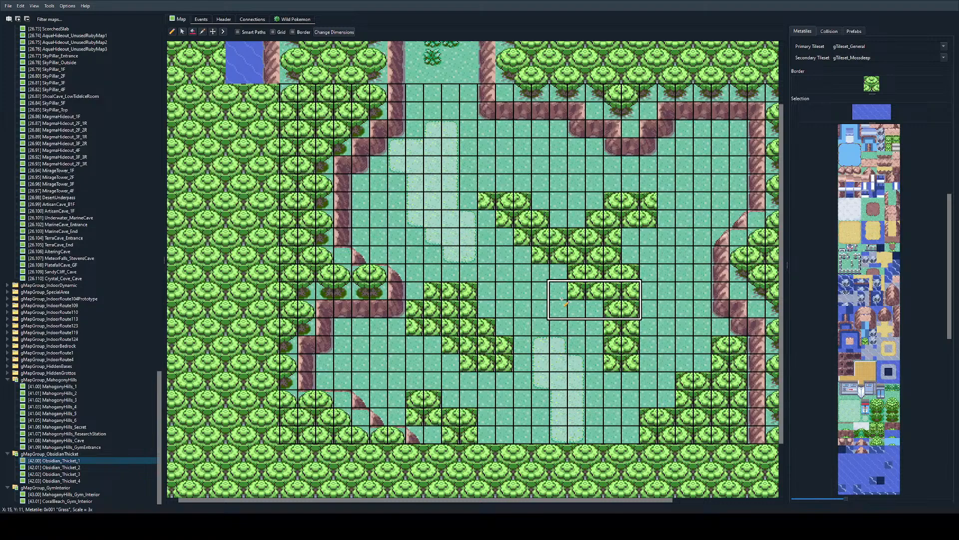
Step: Pick treetop metatiles and replace the overlapping seam in the small southern tree group with a clean rounded treetop
scroll(877, 241, "down", 4)
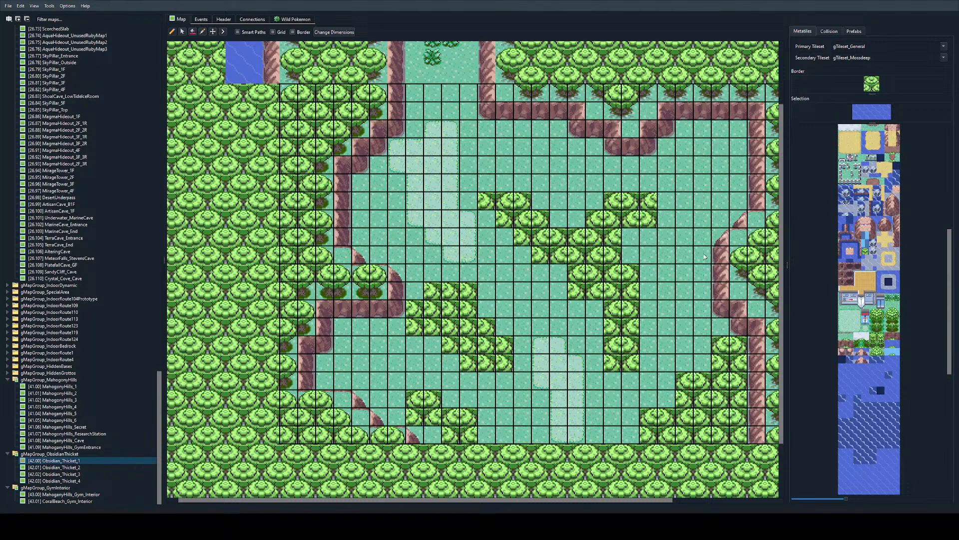
scroll(473, 256, "up", 1, "ctrl")
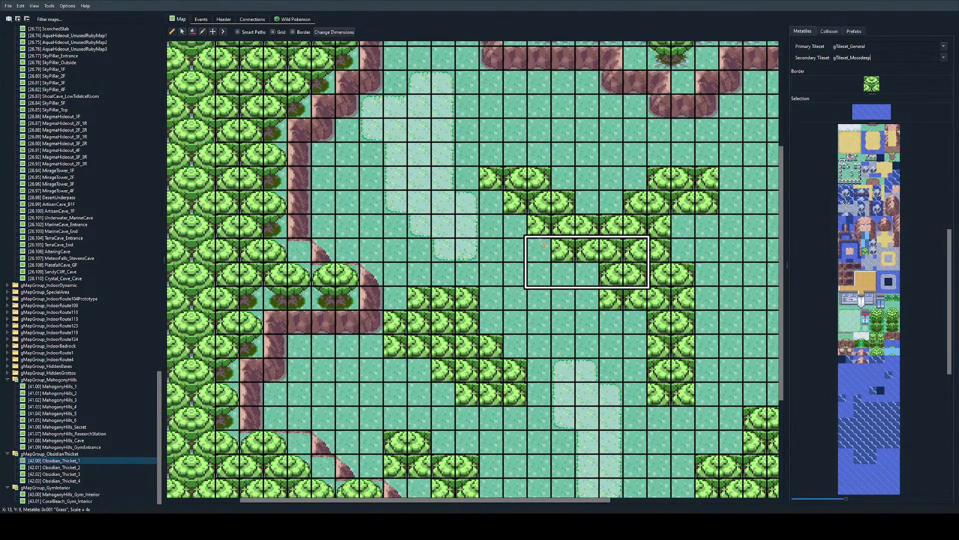
scroll(502, 189, "up", 2, "ctrl")
scroll(502, 188, "down", 2, "ctrl")
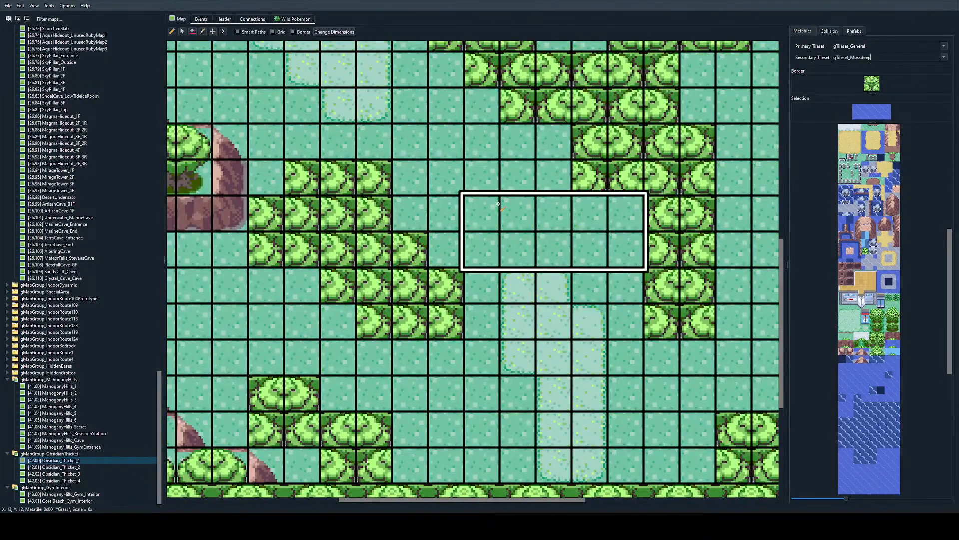
scroll(831, 255, "down", 10)
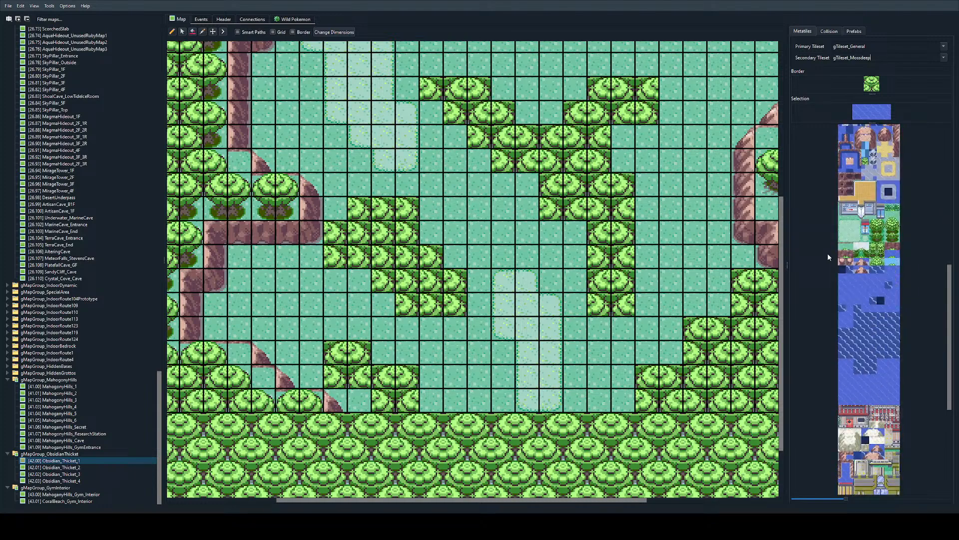
left_click(889, 337)
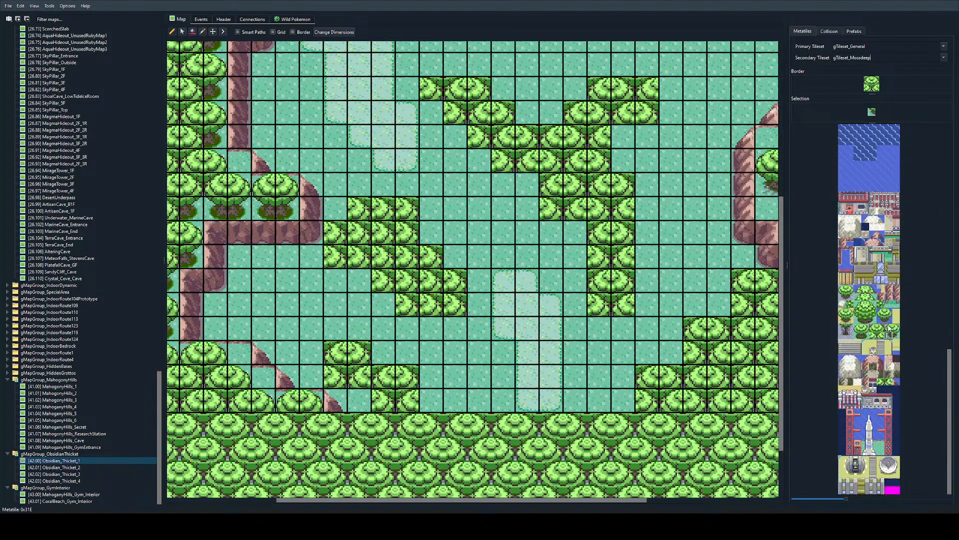
left_click(889, 328)
left_click(860, 327)
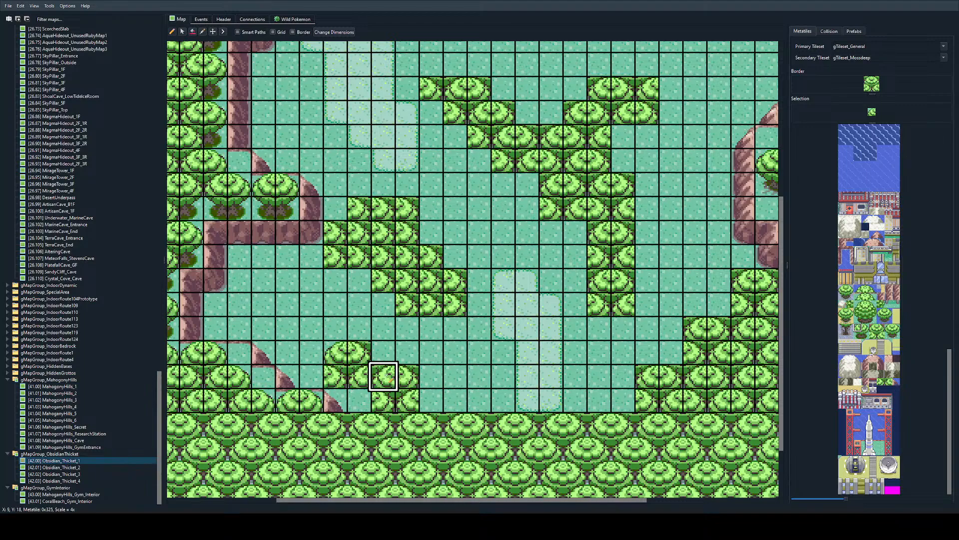
left_click(865, 327)
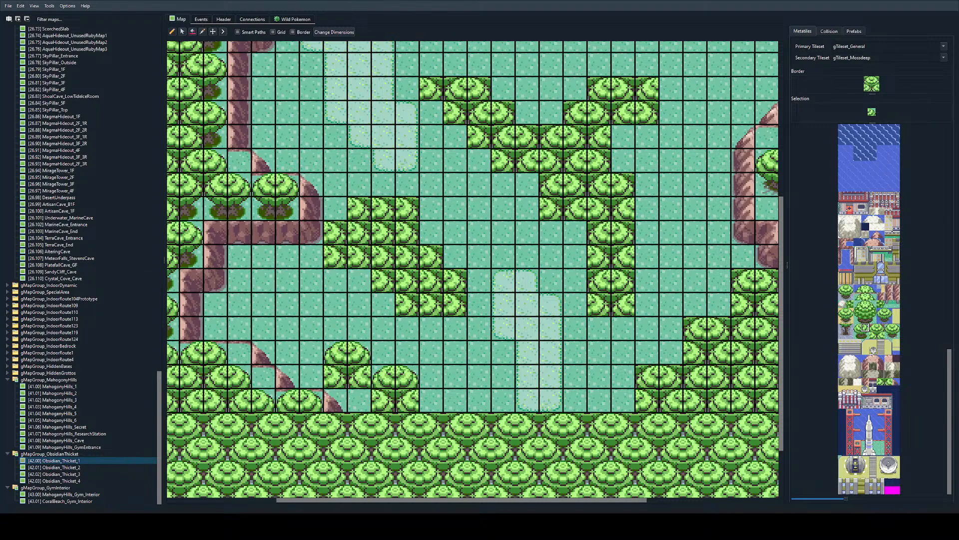
scroll(407, 168, "down", 2, "ctrl")
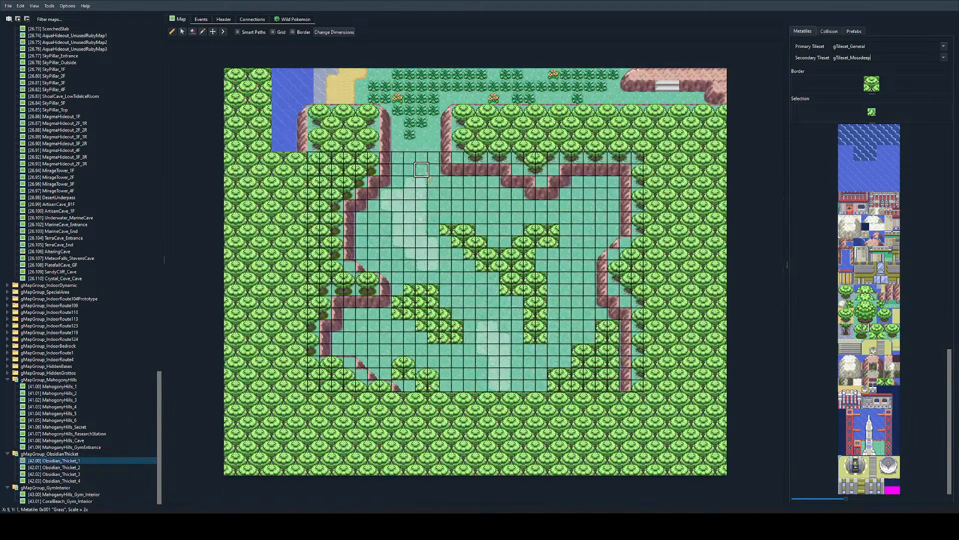
Step: Try to connect the map to Obsidian_Thicket_2, entering that name as the dive map
left_click(263, 19)
left_click(173, 31)
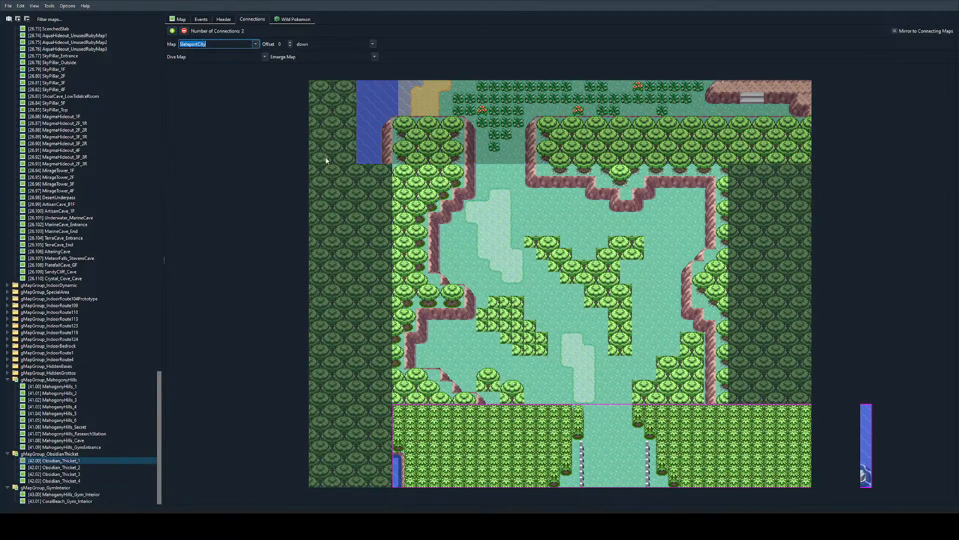
type("G")
key("BackSpace")
type("OB")
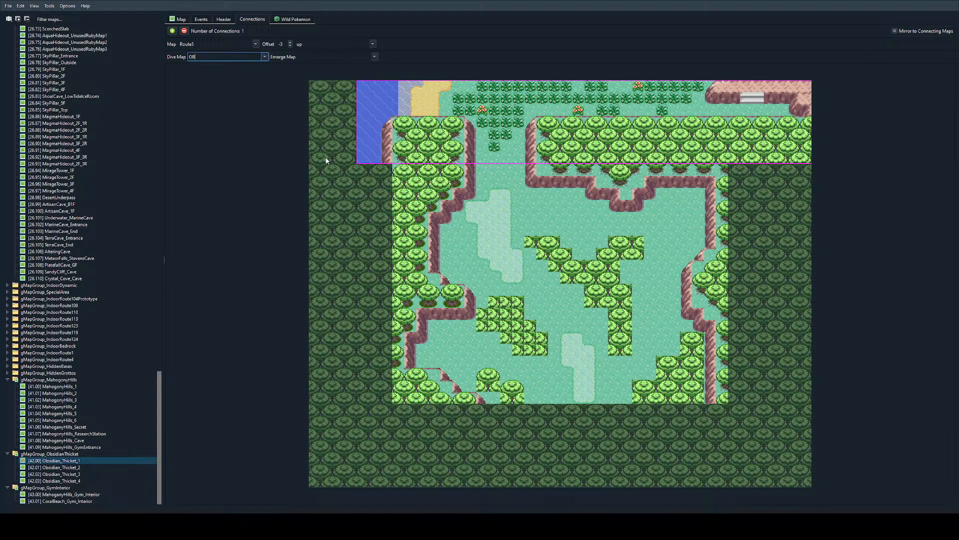
type("sidian_Thicket_2")
Step: Try changing the Route5 connection's direction and set it back to up
left_click(321, 46)
type("do")
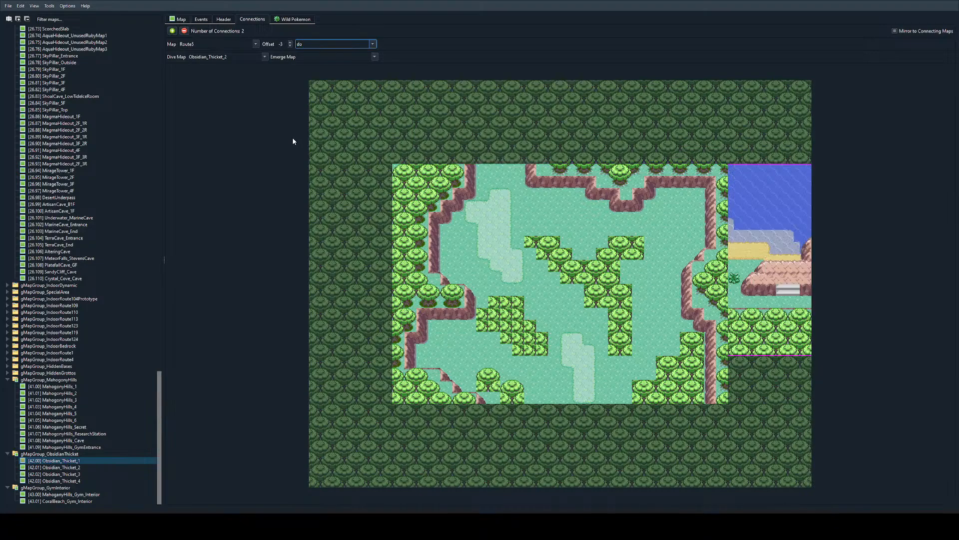
key("BackSpace")
key("BackSpace")
type("up")
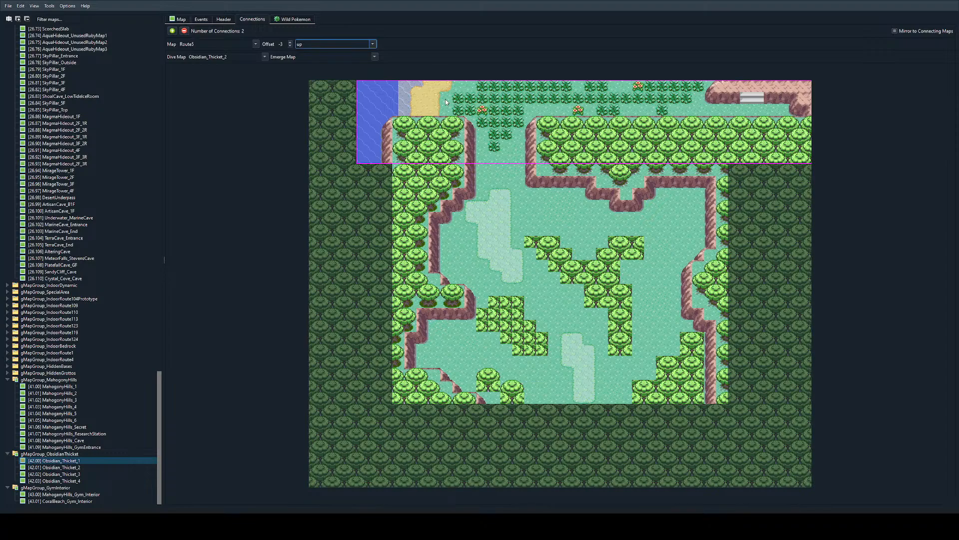
Step: Remove the Route5 connection from Obsidian_Thicket_1
left_click(528, 126)
double_click(311, 43)
mouse_move(535, 115)
left_mouse_down()
mouse_move(229, 97)
mouse_move(560, 115)
mouse_move(523, 112)
left_mouse_up()
left_click(185, 31)
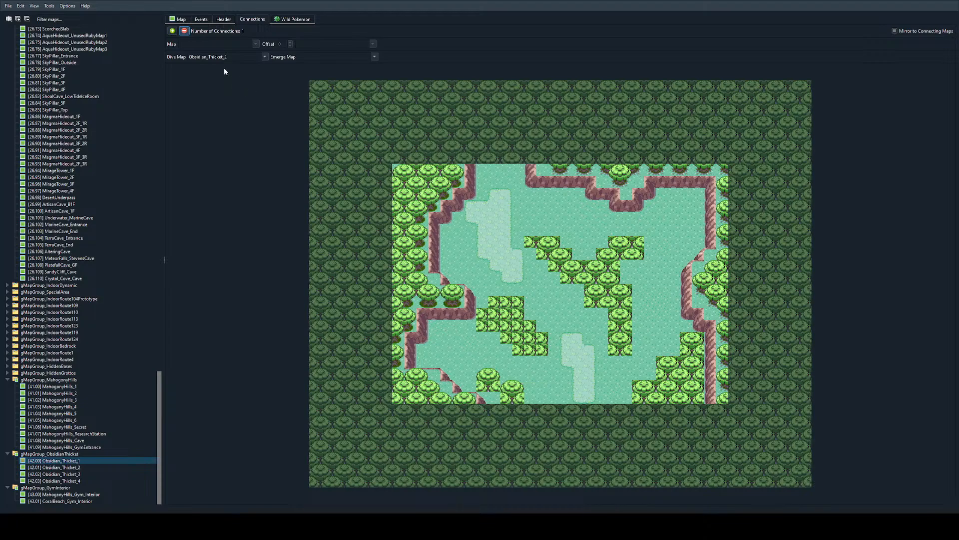
Step: Clear the Obsidian_Thicket_2 dive map entry from the map's connections
left_click(185, 20)
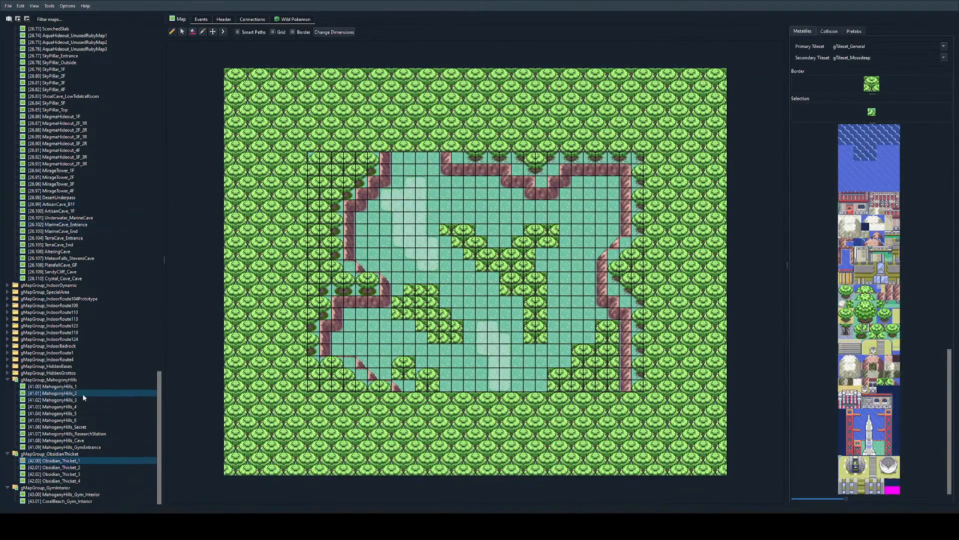
scroll(91, 190, "up", 6)
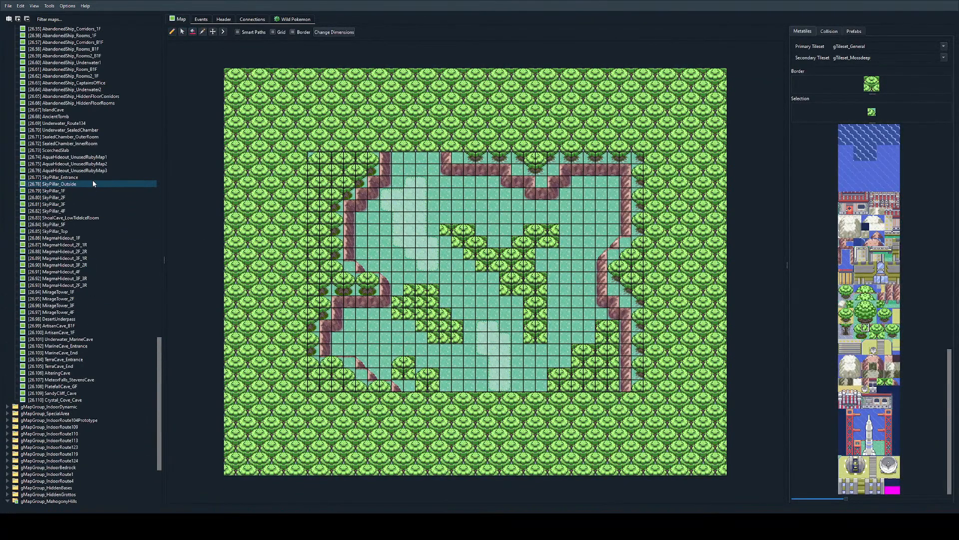
scroll(100, 300, "down", 6)
left_click(246, 18)
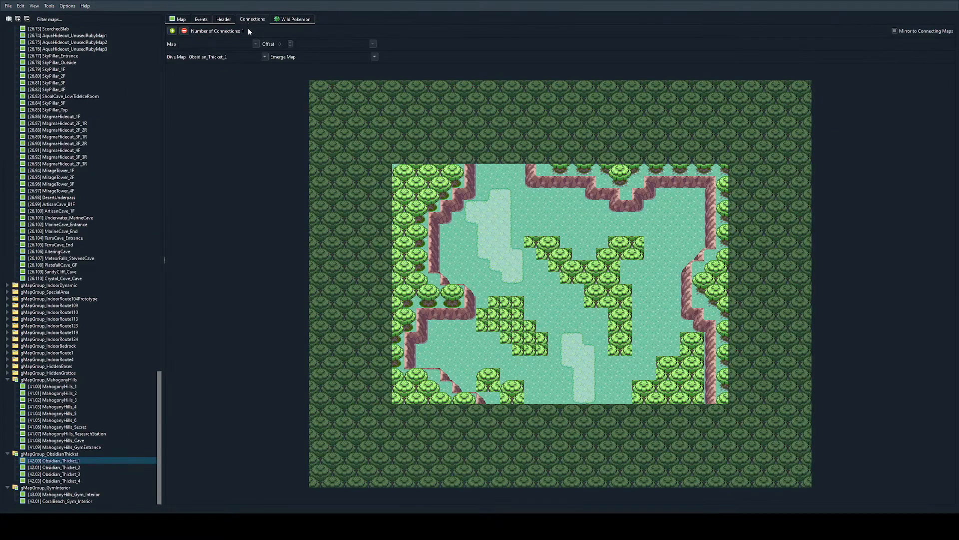
left_click_drag(159, 392, 159, 150)
double_click(241, 57)
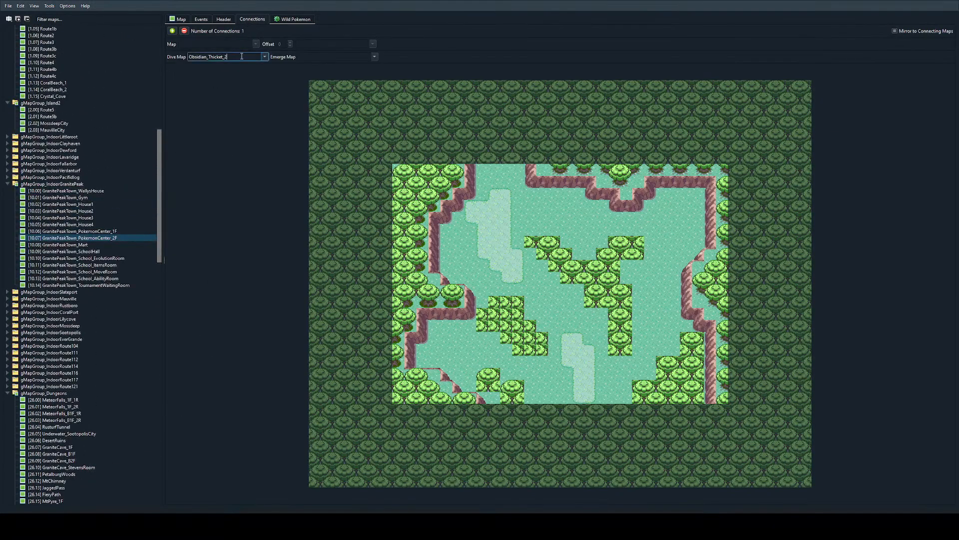
key("BackSpace")
left_click(336, 130)
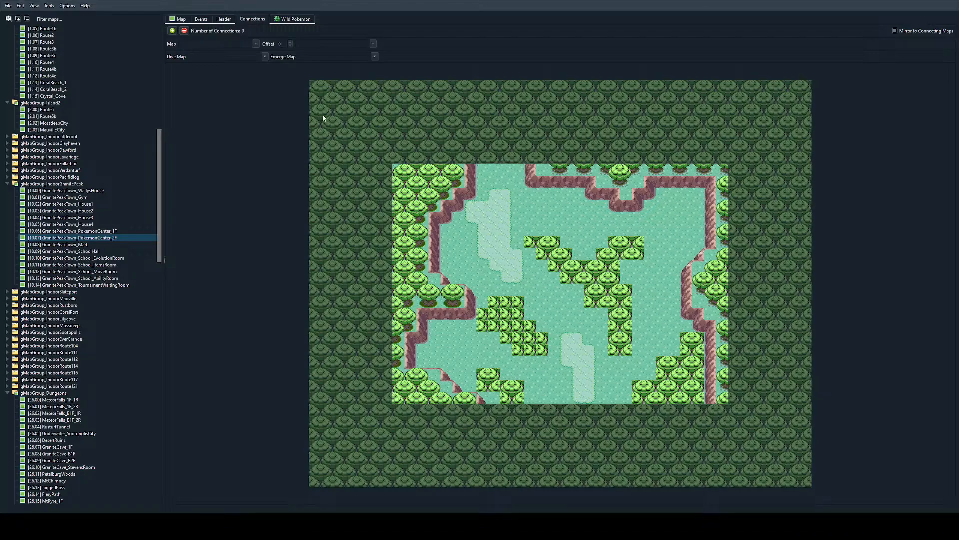
left_click(172, 31)
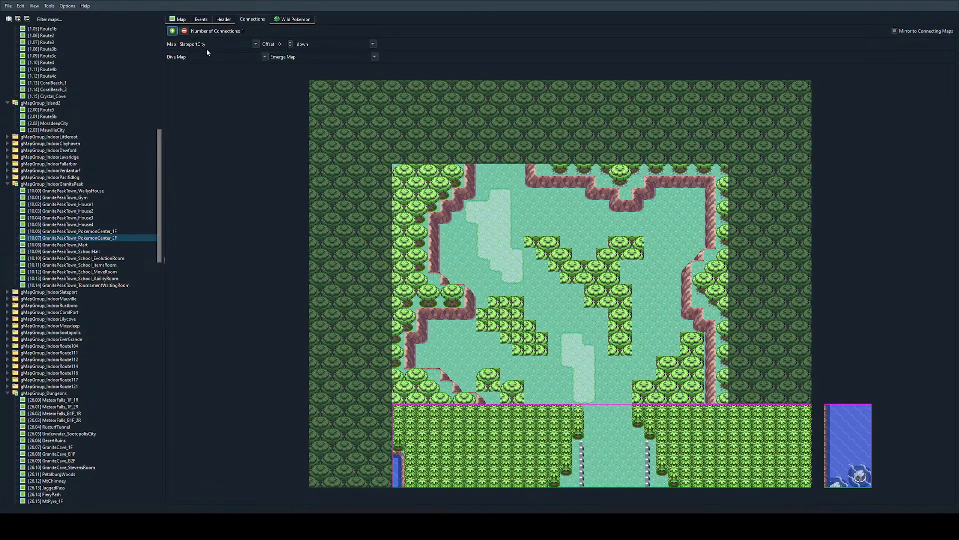
double_click(211, 43)
key("BackSpace")
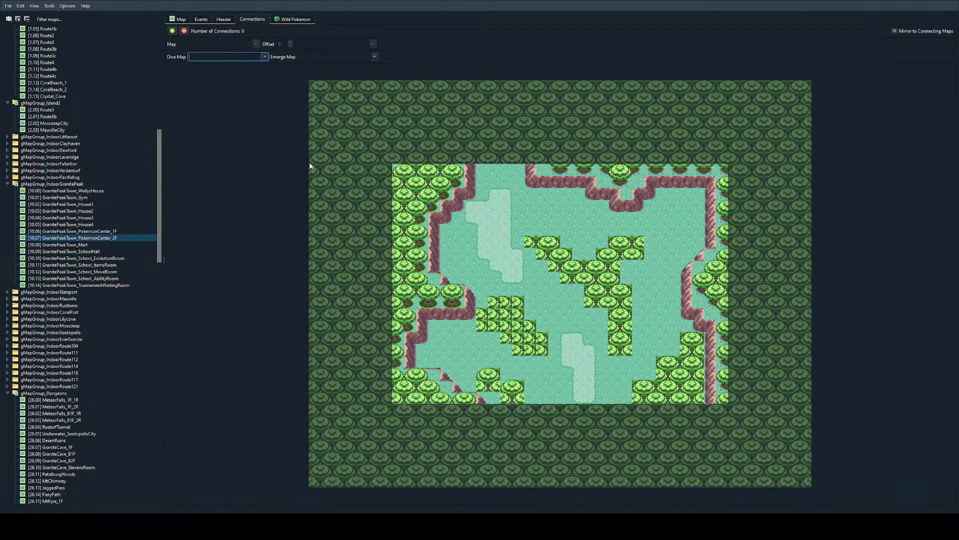
Step: Add a connection to Route5 in the up direction with an offset of -3, lining up the northern passage
left_click(171, 31)
type("Route5")
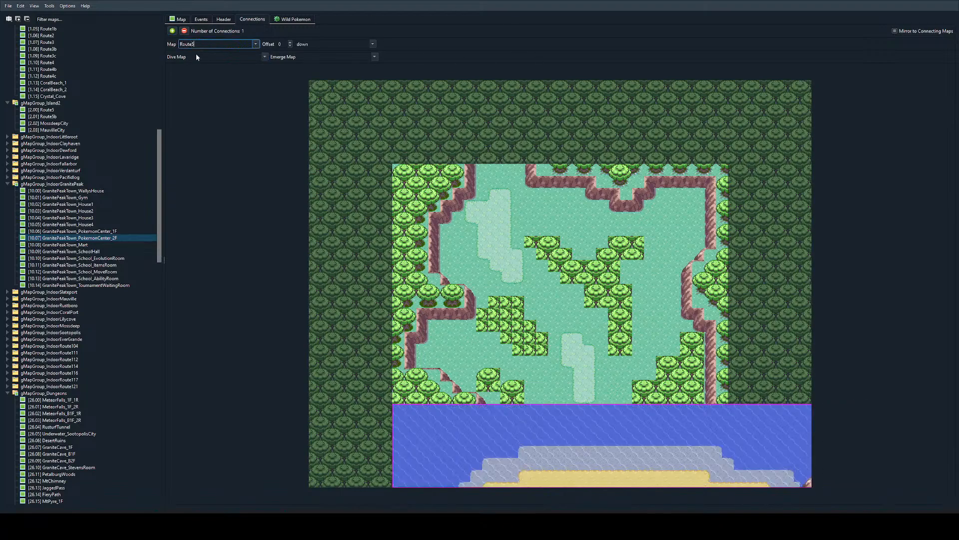
key("Tab")
key("Tab")
type("up")
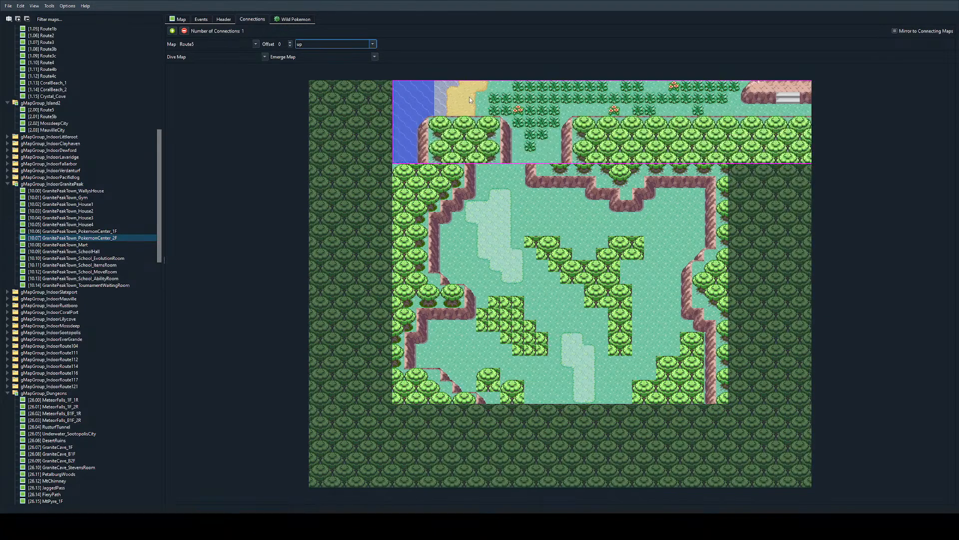
left_click_drag(470, 100, 434, 99)
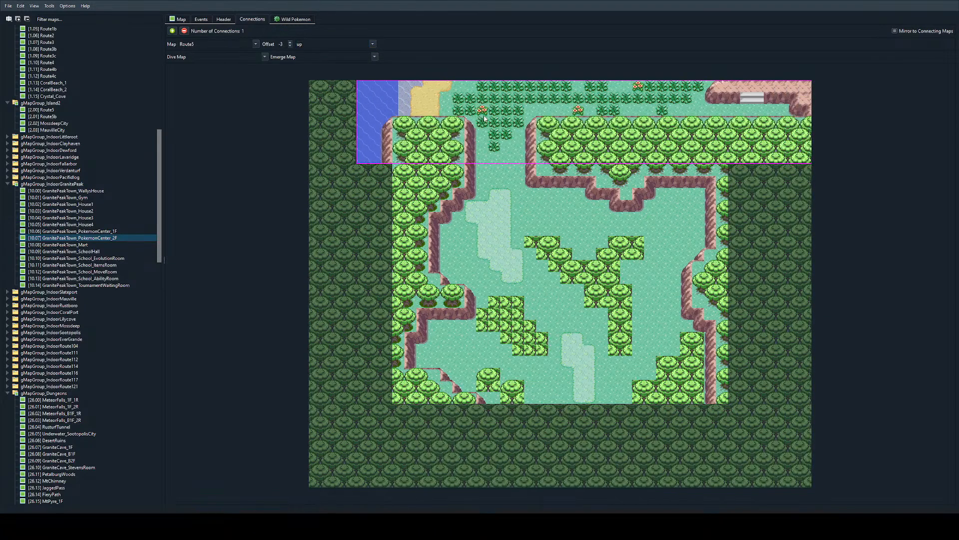
Step: Add a connection from Obsidian_Thicket_1 to Obsidian_Thicket_2 in the down direction with an offset of 0
left_click(172, 31)
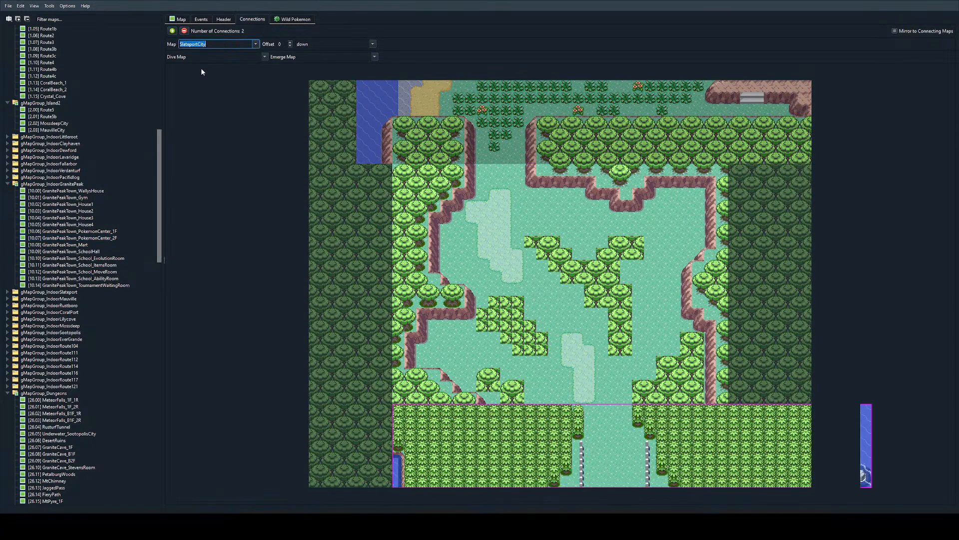
type("Obsidian_Thicket_2")
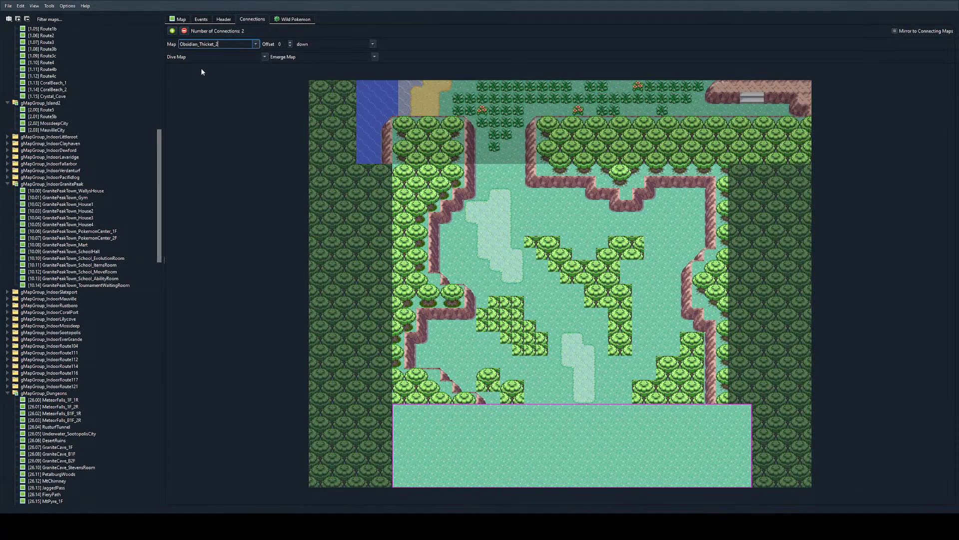
key("Return")
Step: Return to the map layout and place trunk-base tiles beneath the western sides of the small southern cluster's two trees
left_click(180, 21)
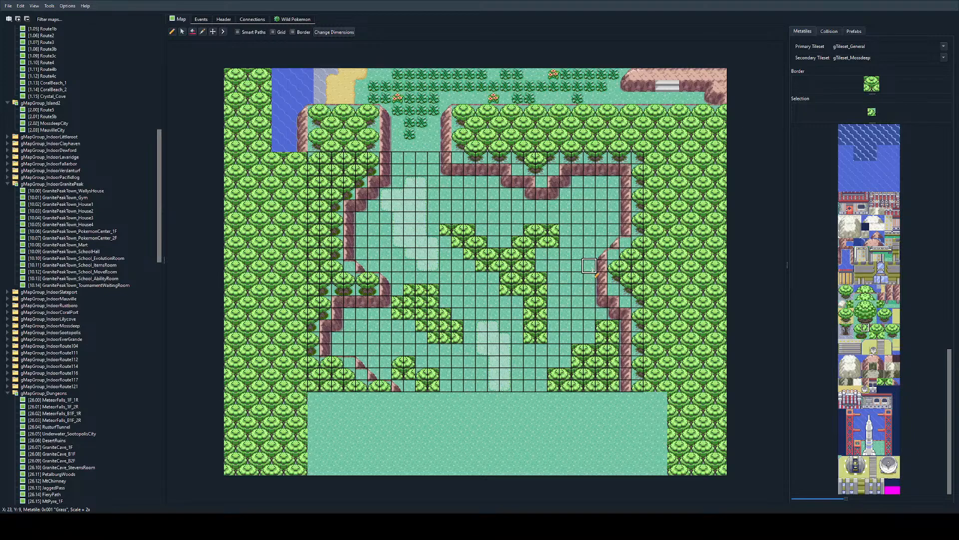
scroll(449, 282, "up", 1, "ctrl")
scroll(482, 314, "up", 2)
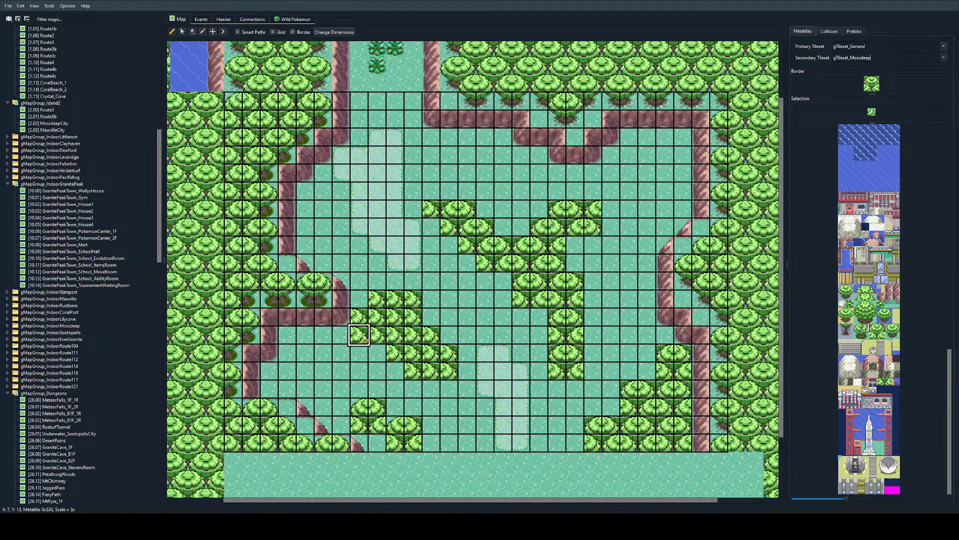
scroll(375, 386, "up", 1, "ctrl")
scroll(470, 371, "down", 2)
left_click(889, 336)
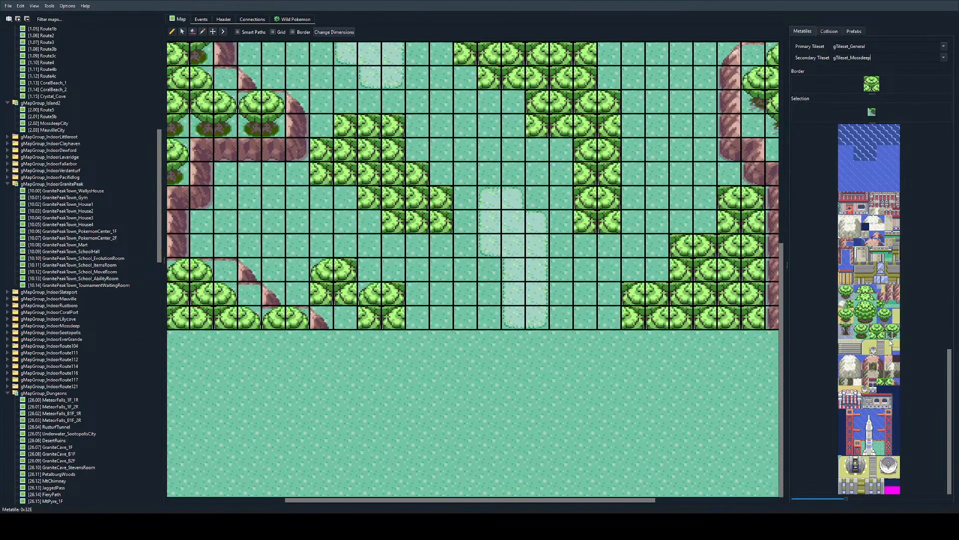
left_click(858, 334)
left_click(324, 294)
left_click(372, 318)
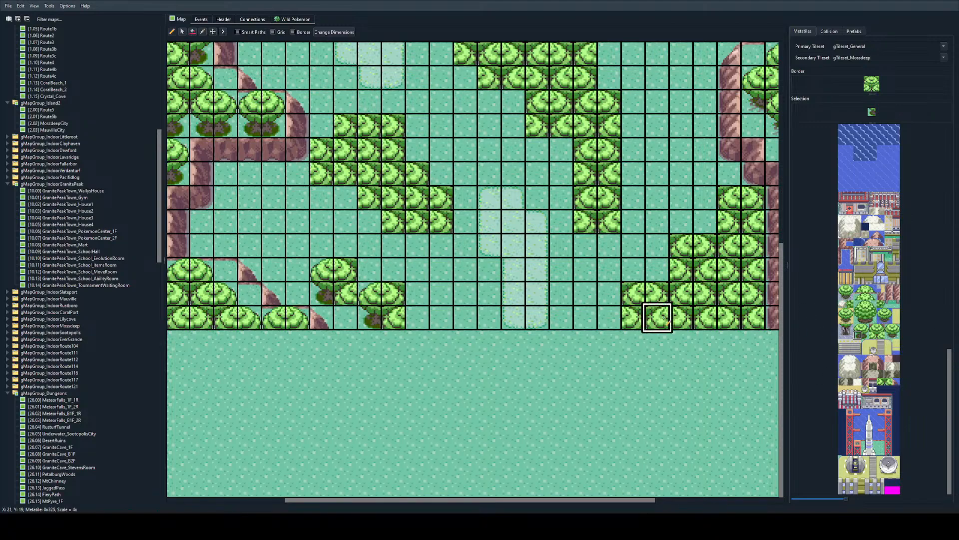
Step: Join the second tree's canopy in the small southern cluster and add the western half of its trunk base
left_click(873, 335)
left_click(370, 315)
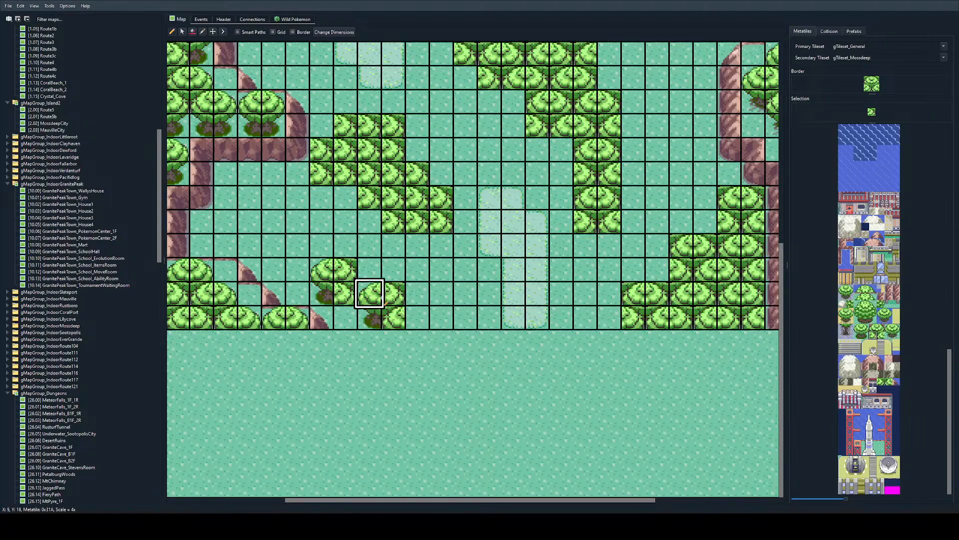
left_click(881, 336)
left_click(347, 294)
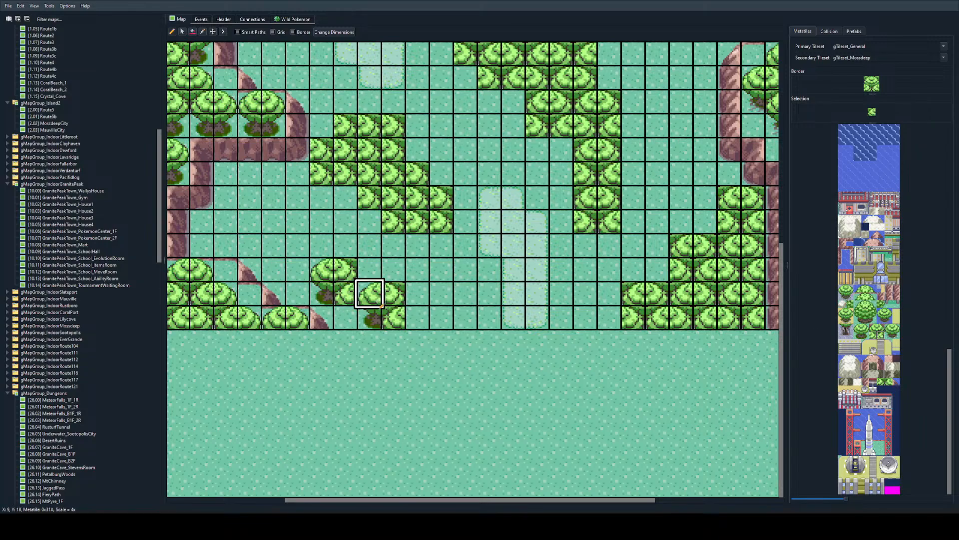
right_click(393, 293)
left_click(372, 294)
right_click(370, 317)
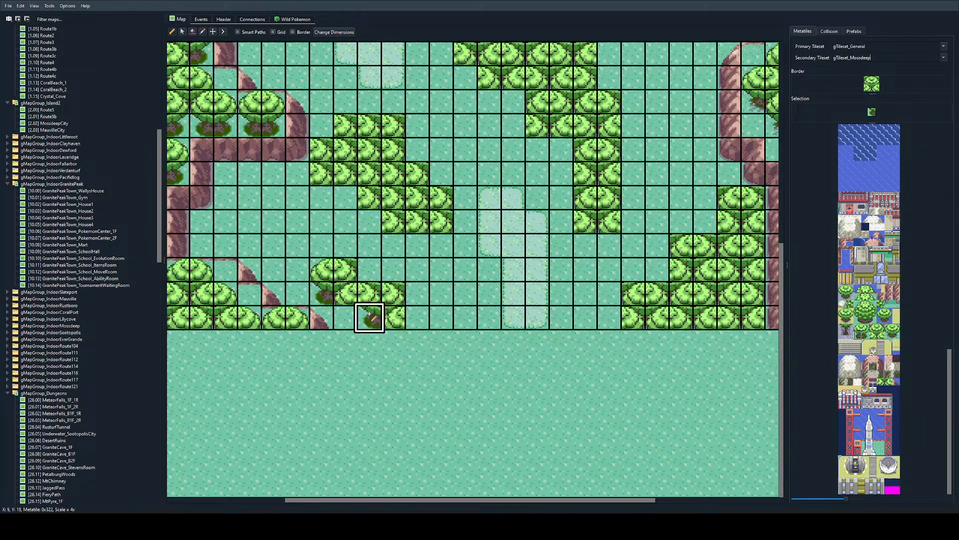
left_click(347, 317)
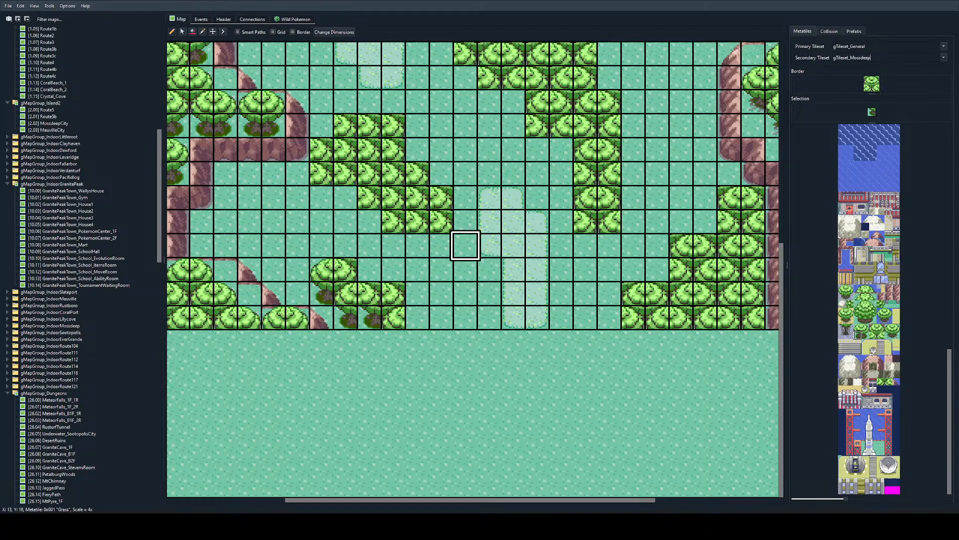
scroll(369, 245, "left", 2)
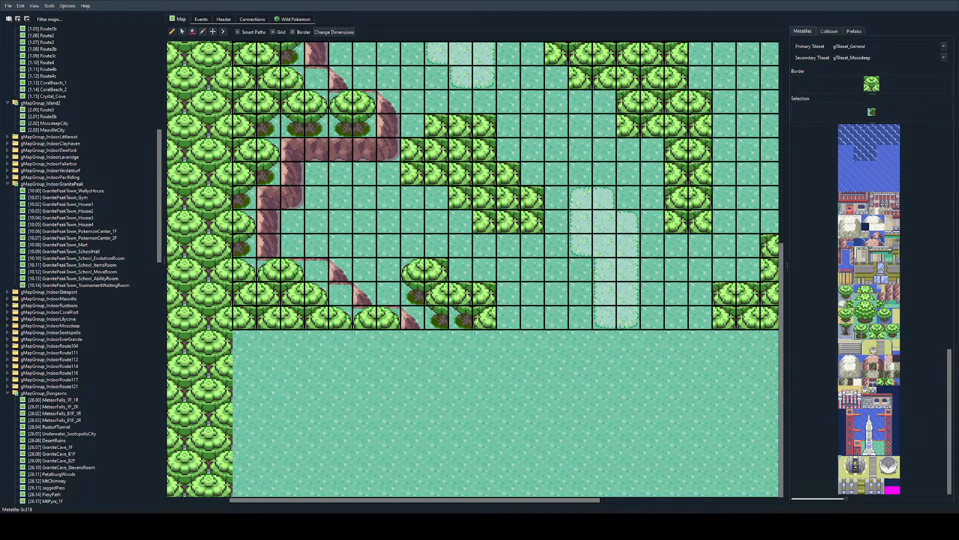
right_click(509, 293)
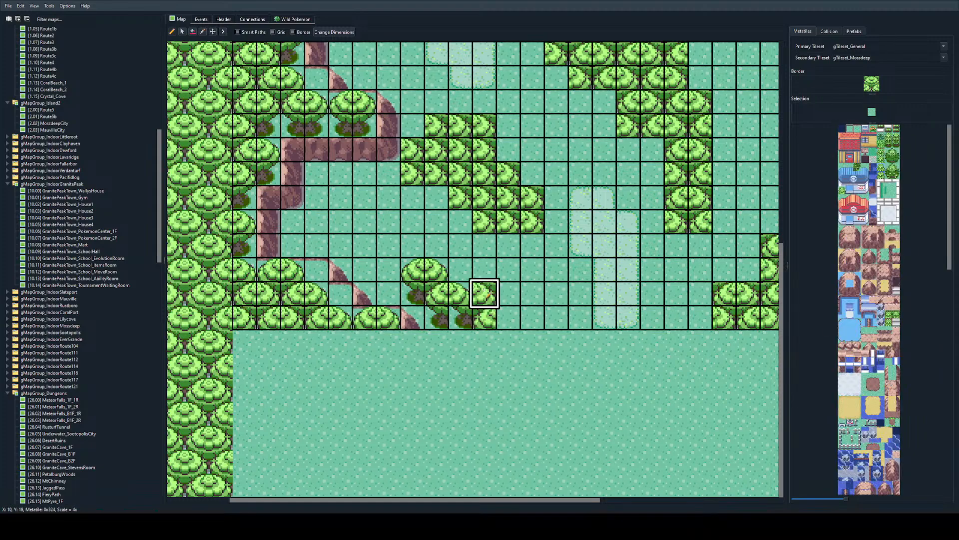
right_click(485, 296)
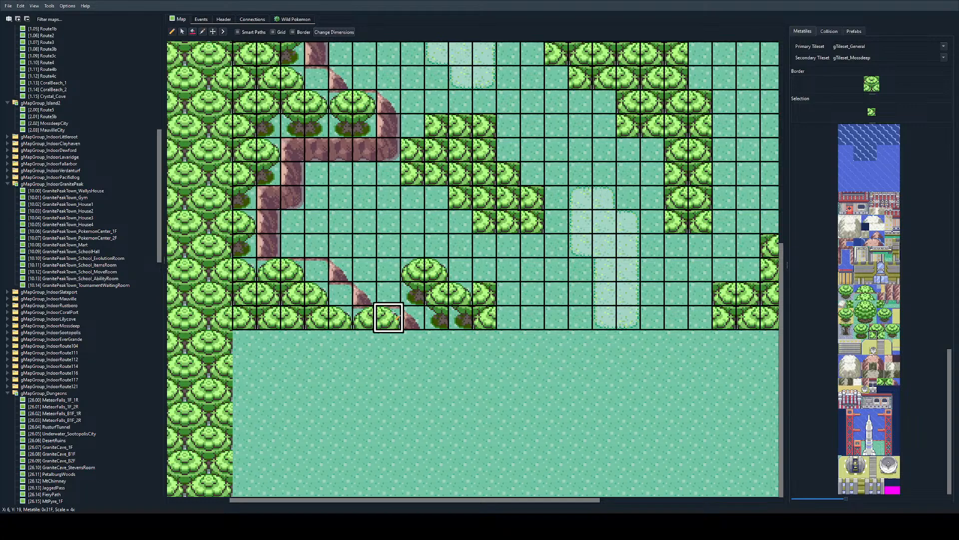
right_click(439, 295)
left_click(461, 318)
key("ctrl+z")
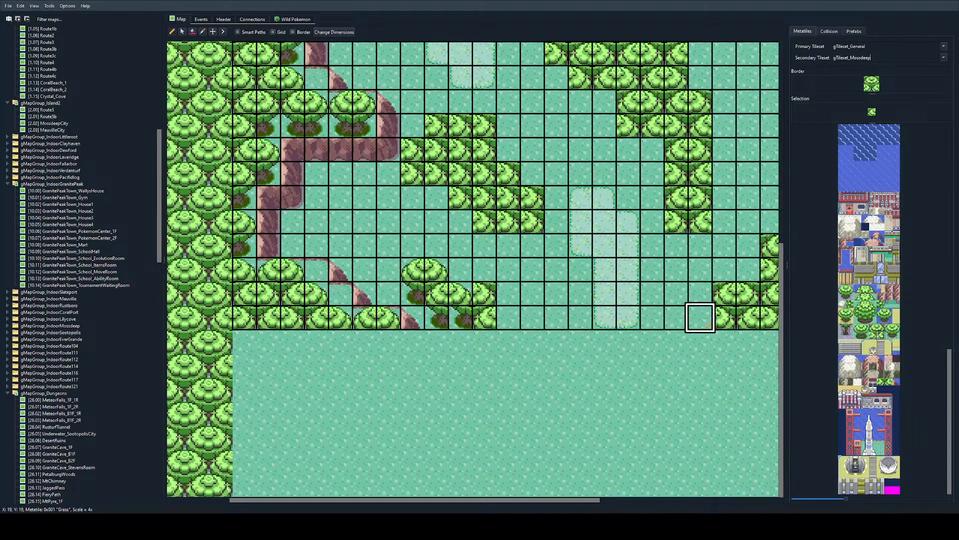
Step: Complete the small southern cluster's second tree trunk base and replace the leftover tree column east of it with plain grass
left_click(866, 329)
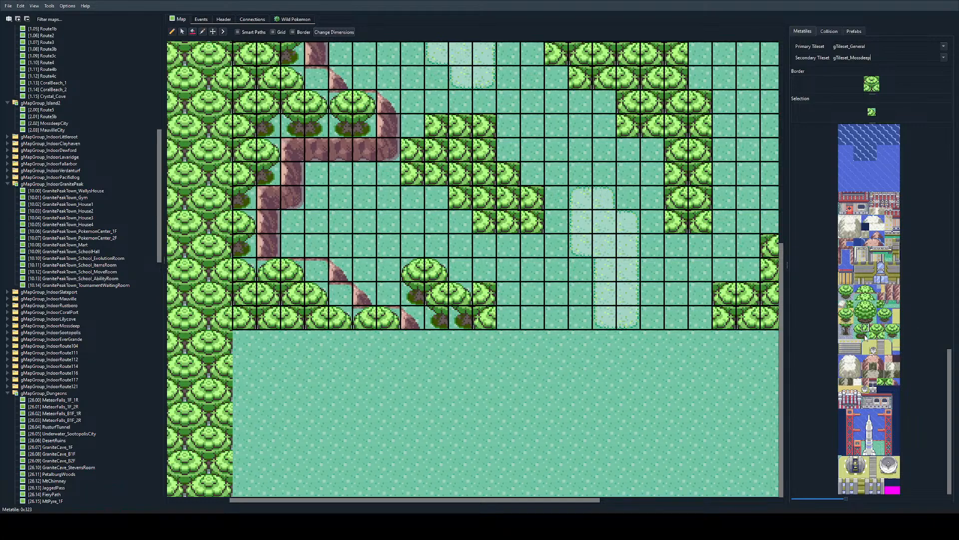
left_click(865, 335)
left_click(460, 318)
right_click(509, 271)
left_click_drag(486, 296, 485, 318)
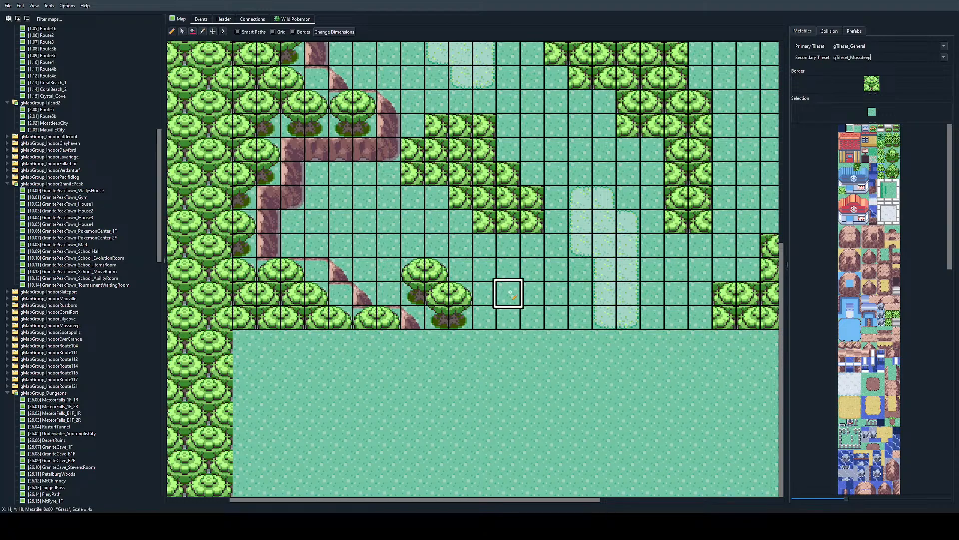
Step: Copy the two-tile trunk base and place it beneath the southernmost tree of the western-central tree cluster
scroll(512, 285, "up", 1, "ctrl")
scroll(517, 273, "left", 1)
scroll(517, 274, "down", 2, "ctrl")
scroll(518, 274, "right", 1)
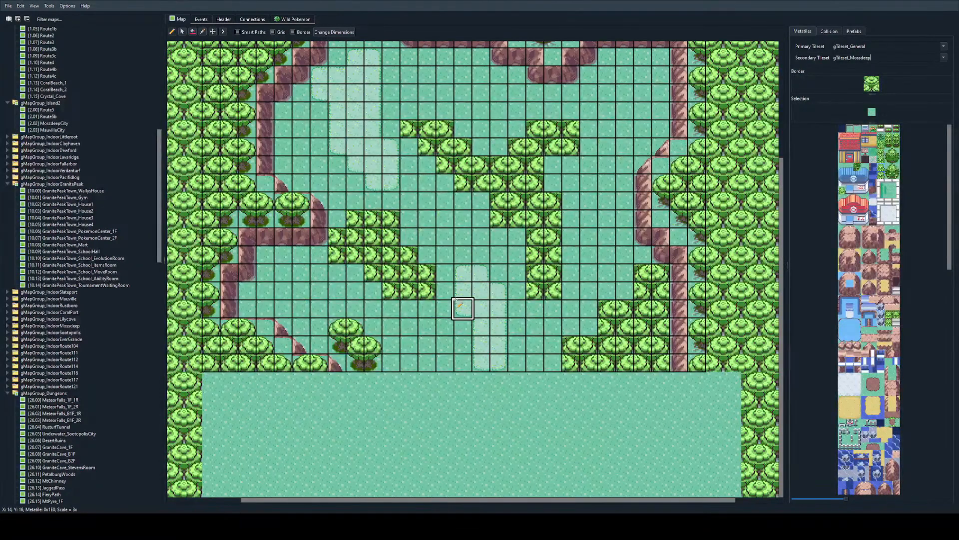
scroll(395, 264, "up", 1, "ctrl")
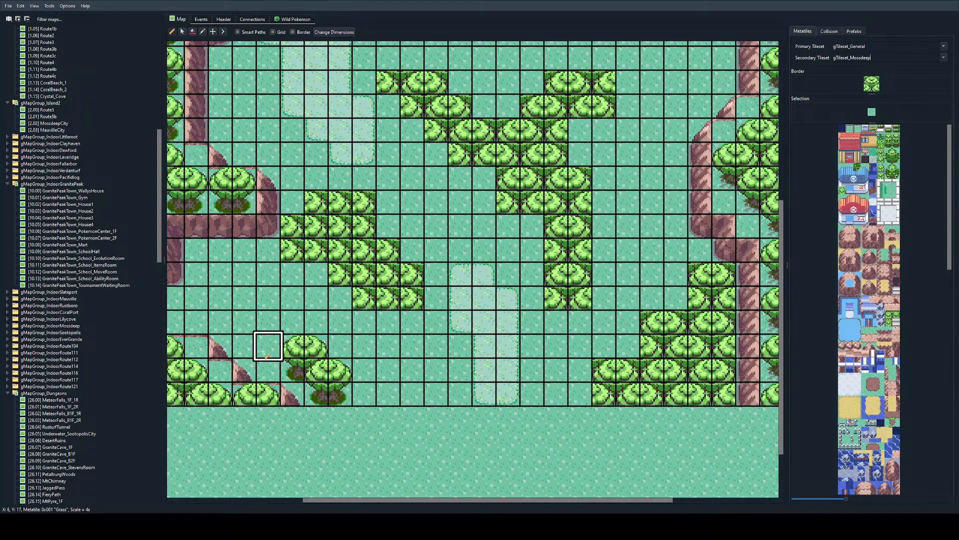
mouse_move(336, 395)
right_mouse_down()
mouse_move(325, 394)
mouse_move(333, 394)
right_mouse_up()
left_click(372, 309)
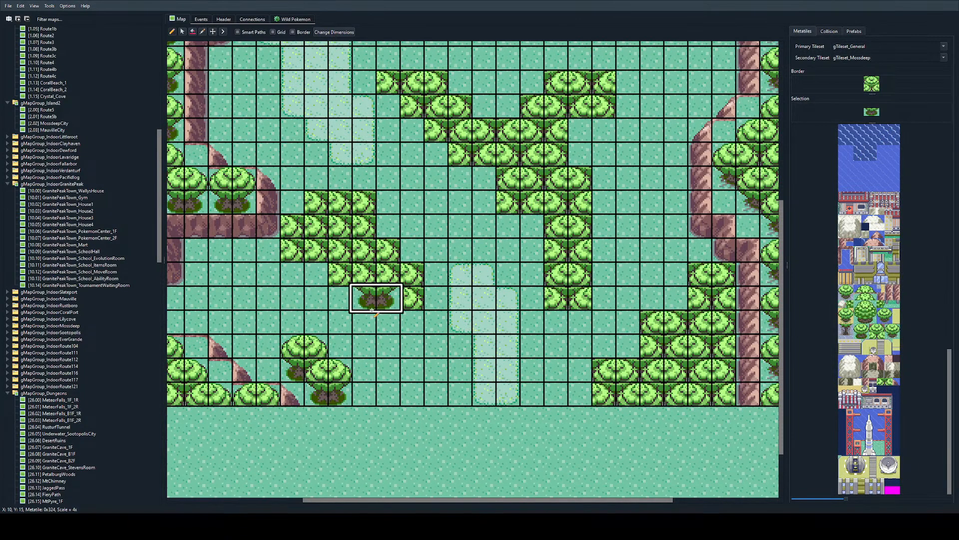
key("ctrl+z")
left_click(372, 320)
Step: Place trunk-base halves along the lower eastern and western edges of the western-central tree cluster
right_click(411, 322)
left_click_drag(411, 301, 411, 275)
key("ctrl+z")
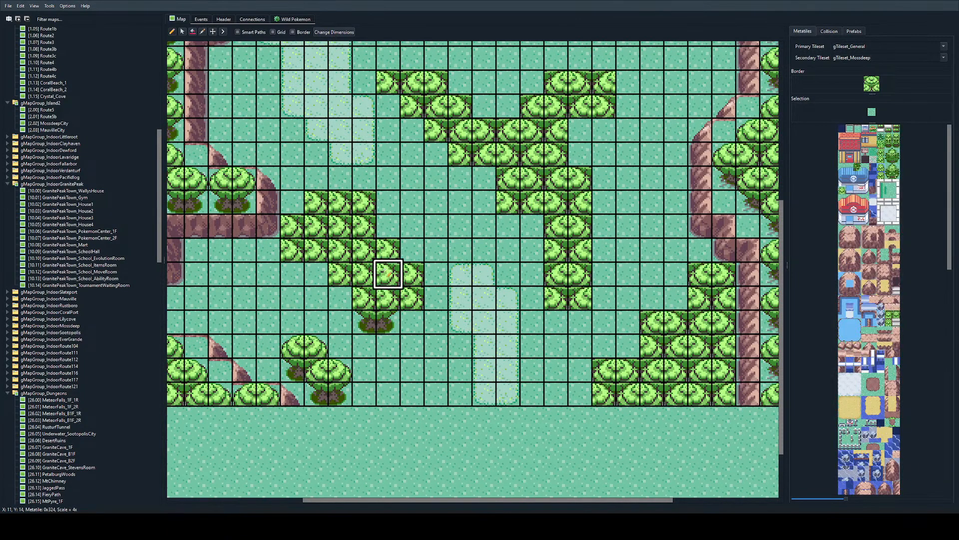
right_click(384, 321)
left_click(411, 299)
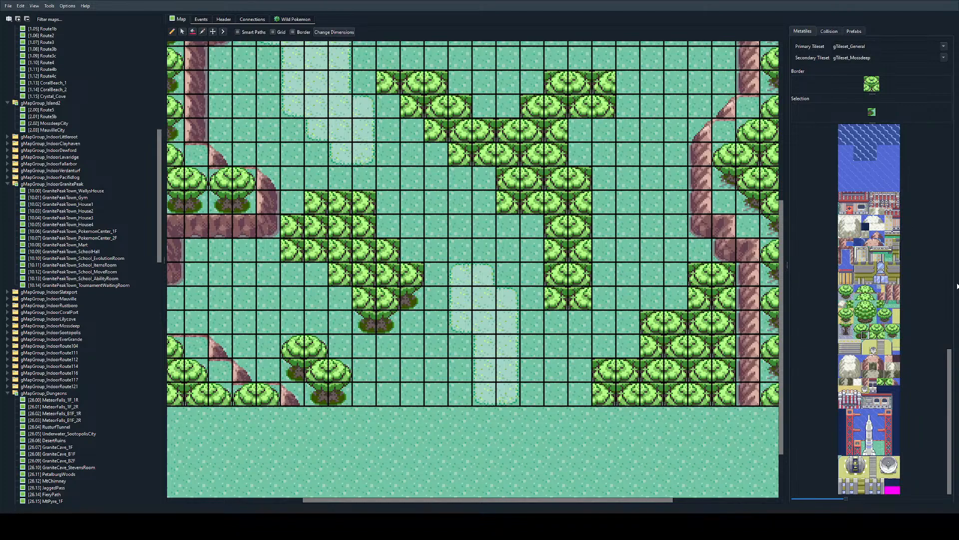
right_click(354, 310)
right_click(362, 320)
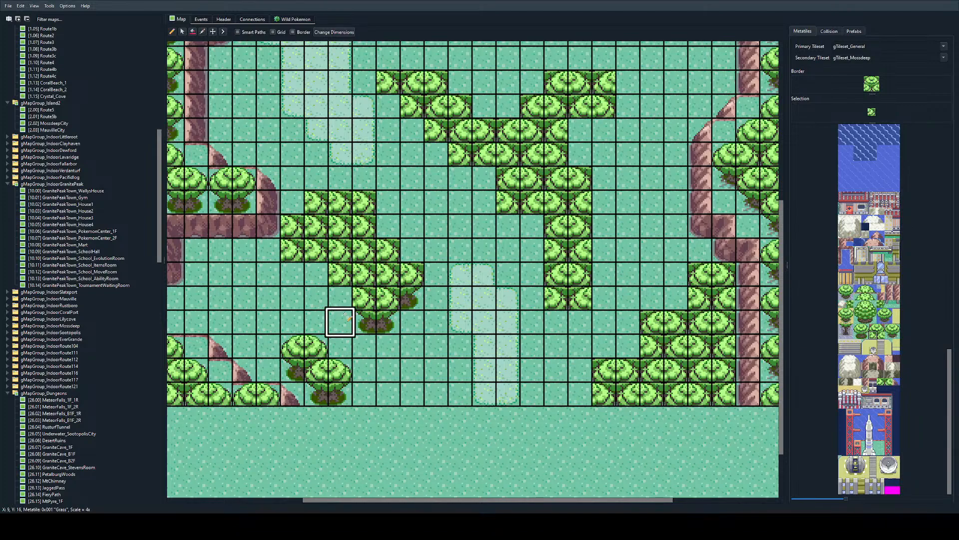
left_click(339, 300)
left_click(315, 274)
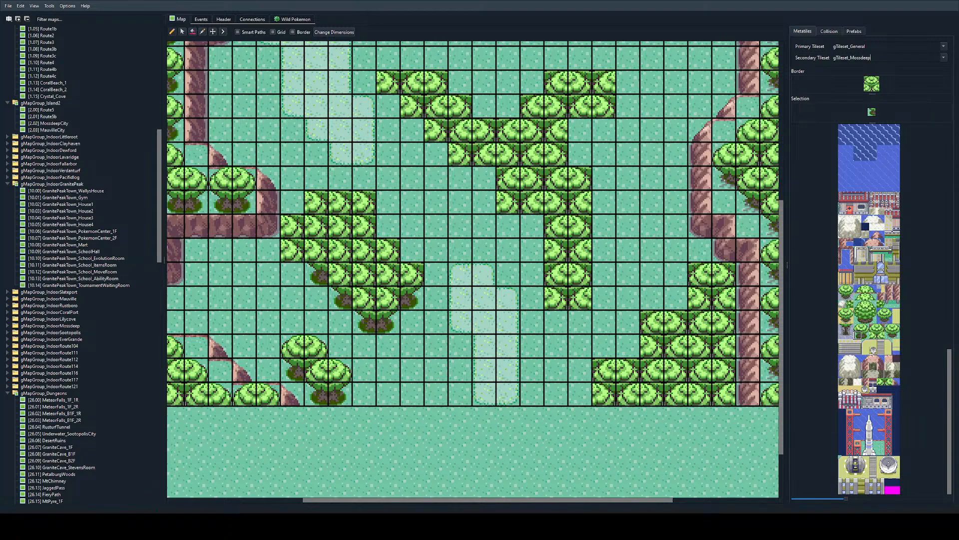
Step: Place a two-tile trunk base at the southern end of the tall tree column east of the pale grass
scroll(461, 322, "up", 1, "ctrl")
scroll(466, 313, "right", 1)
scroll(469, 312, "down", 2, "ctrl")
scroll(468, 310, "left", 2)
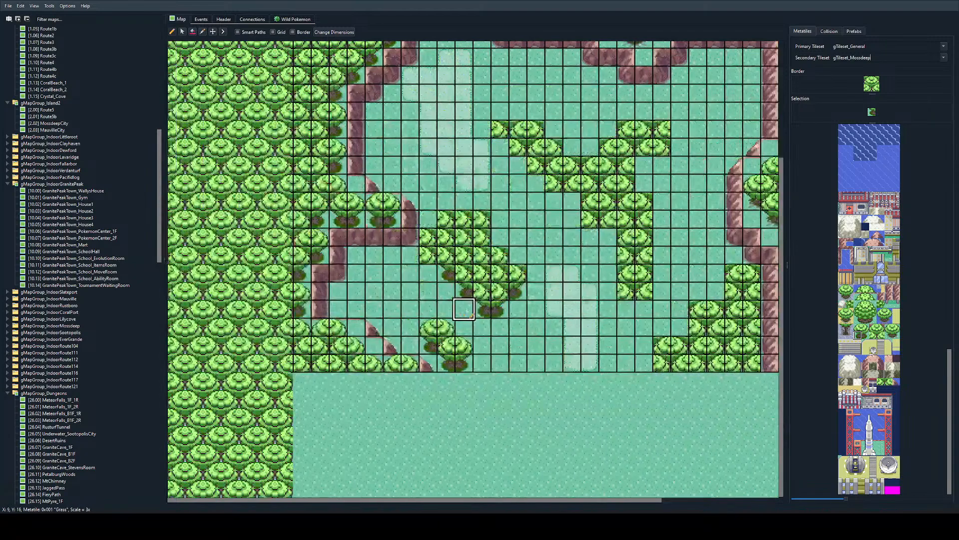
right_click_drag(489, 307, 497, 307)
scroll(538, 289, "right", 1)
left_click(538, 290)
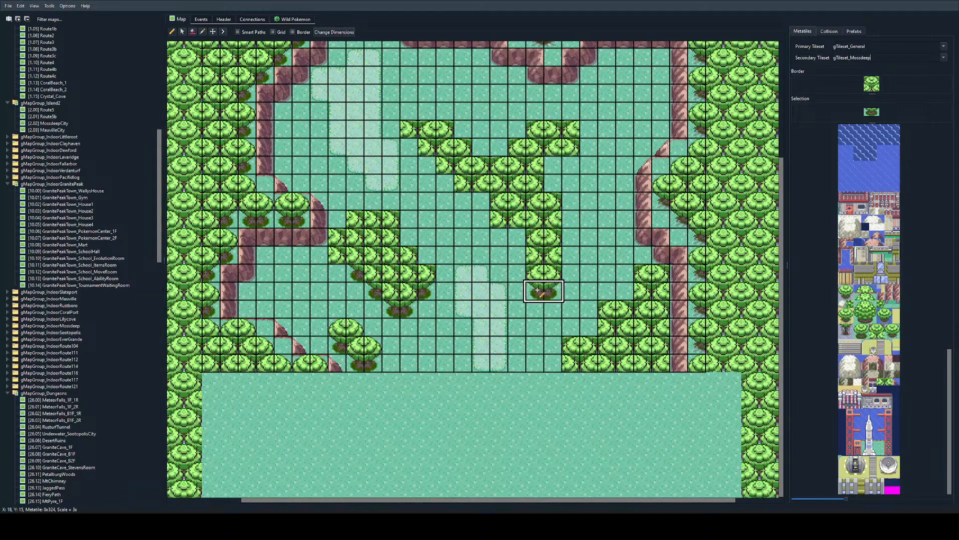
Step: Complete the canopy of the western-central cluster's westernmost tree and place a trunk-base half beneath it
scroll(400, 295, "up", 1, "ctrl")
scroll(398, 325, "left", 2)
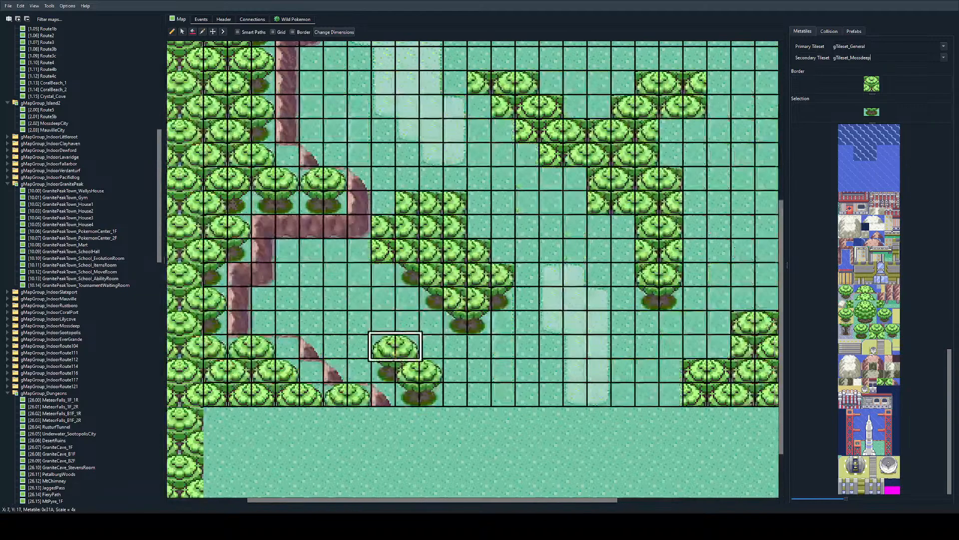
right_click(403, 373)
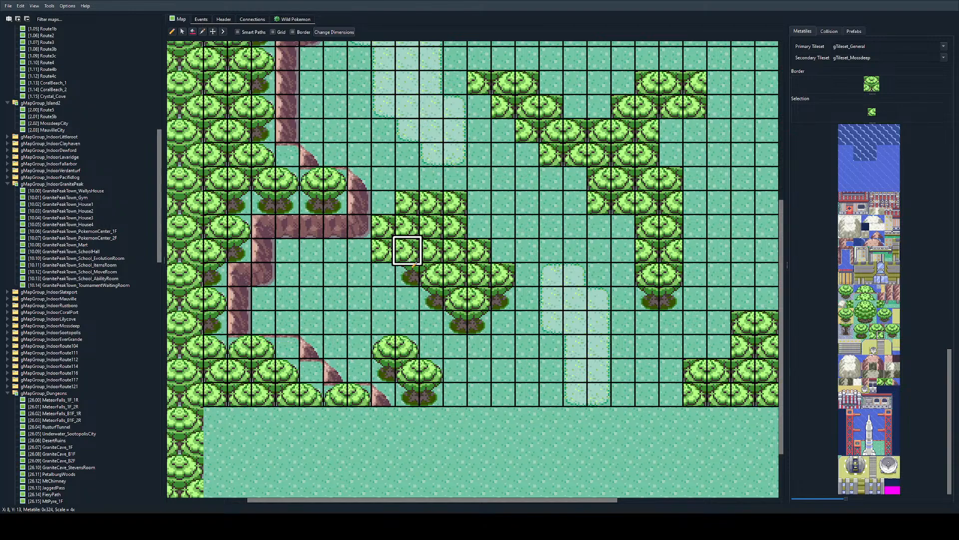
left_click(384, 226)
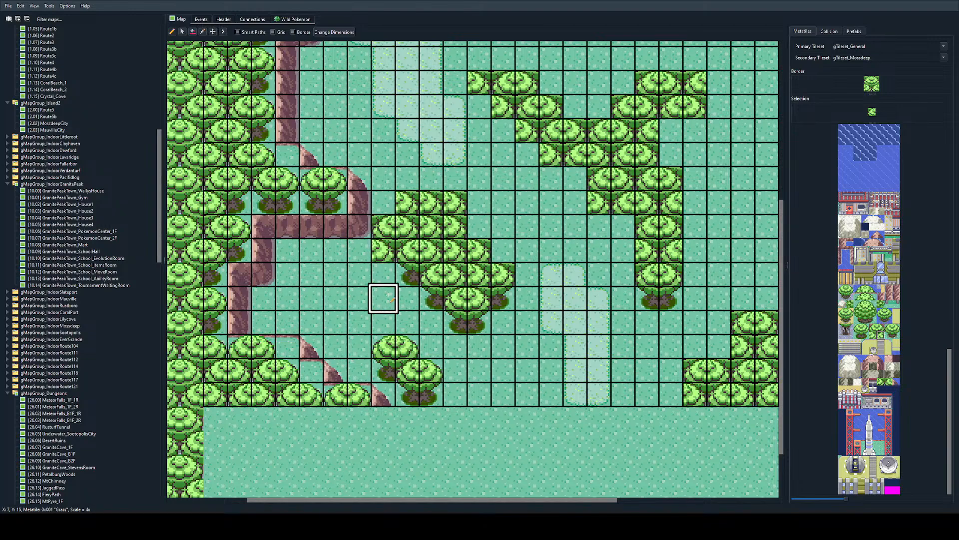
right_click(407, 274)
left_click(404, 250)
key("ctrl+z")
left_click(385, 251)
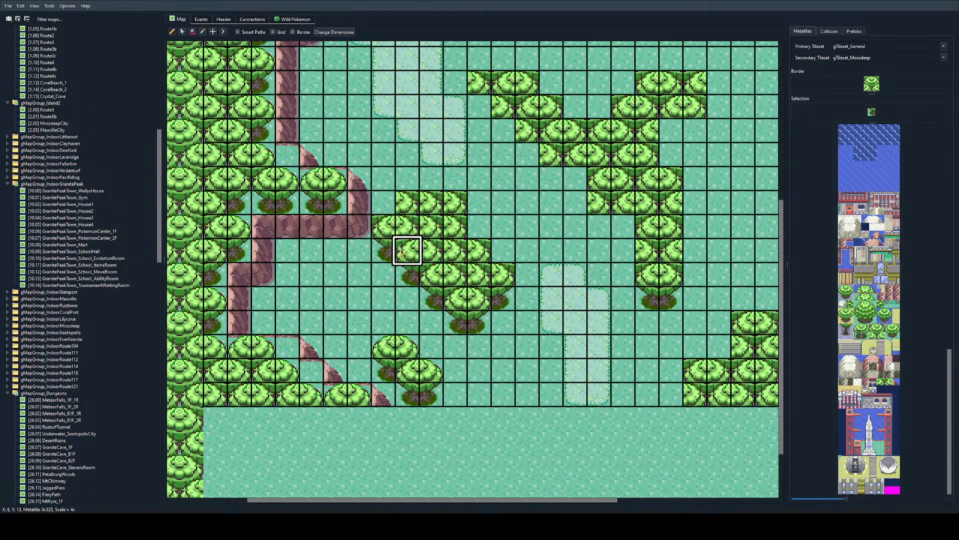
Step: Round off the upper-western canopy corners of the western-central tree cluster with the corner canopy tile
left_click(858, 327)
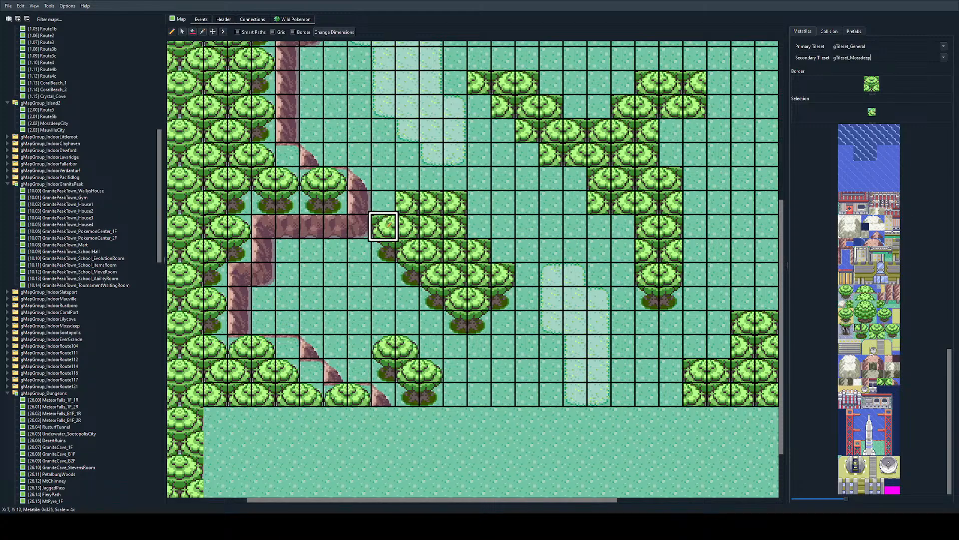
left_click(390, 225)
left_click(407, 182)
key("ctrl+z")
left_click(407, 203)
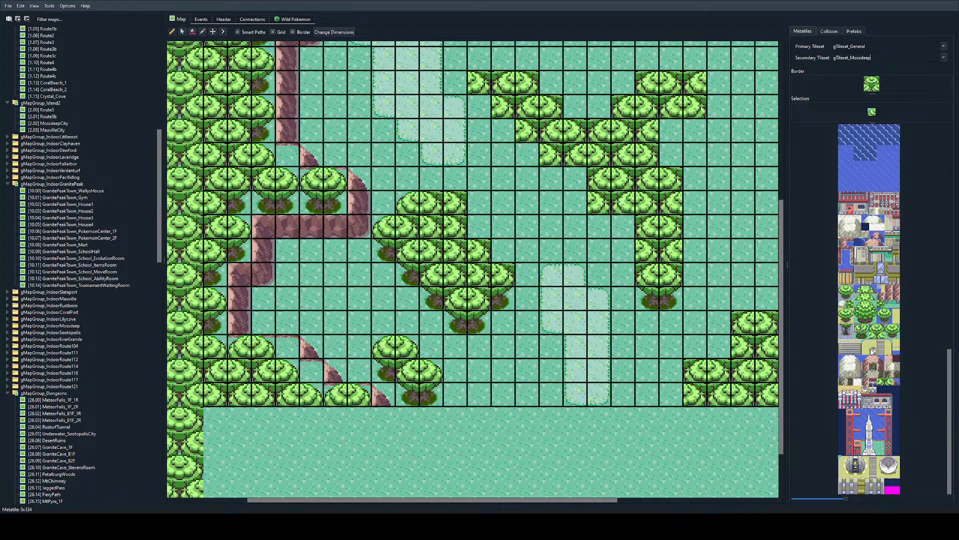
Step: Join the upper-eastern canopies of the western-central cluster and replace the leftover half tree at its top with plain grass
left_click(866, 327)
left_click(454, 227)
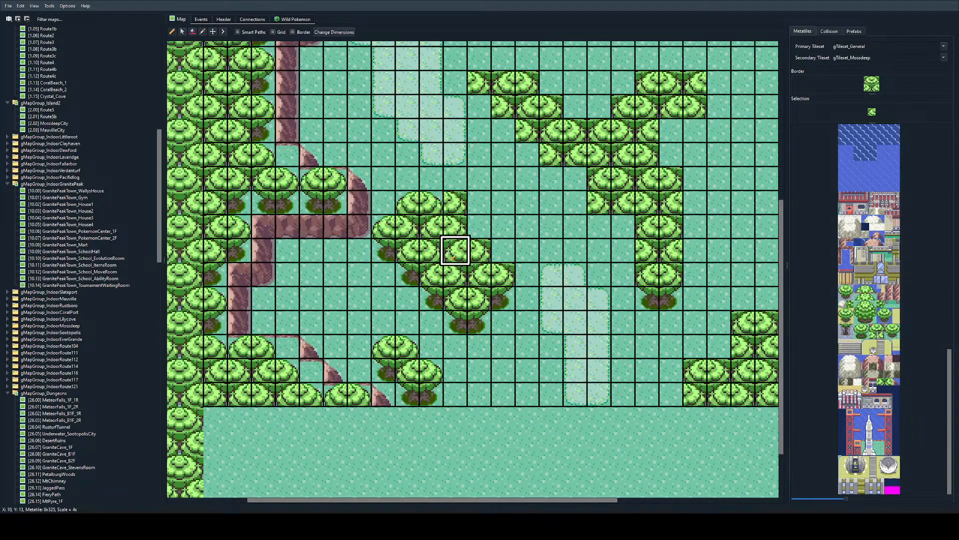
right_click(433, 204)
left_click(456, 227)
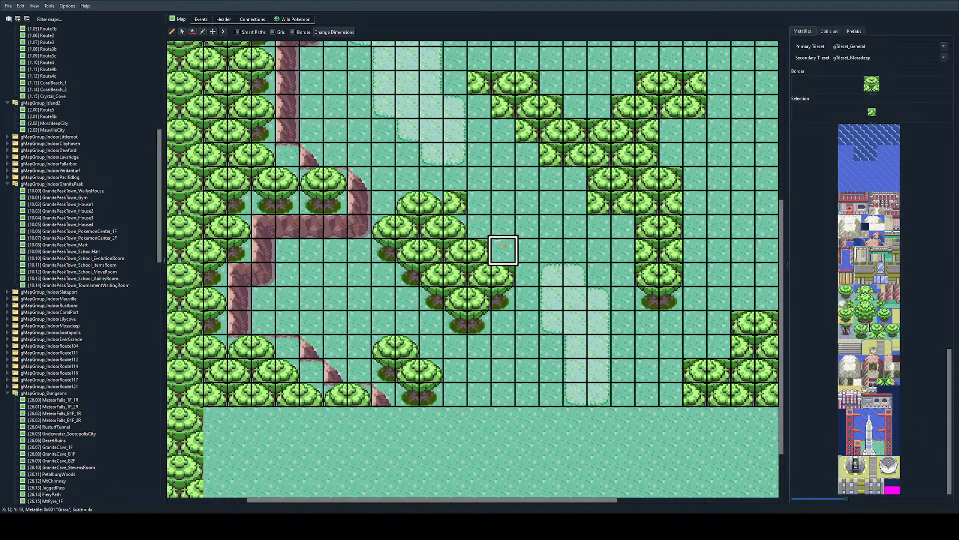
right_click(503, 226)
left_click(456, 204)
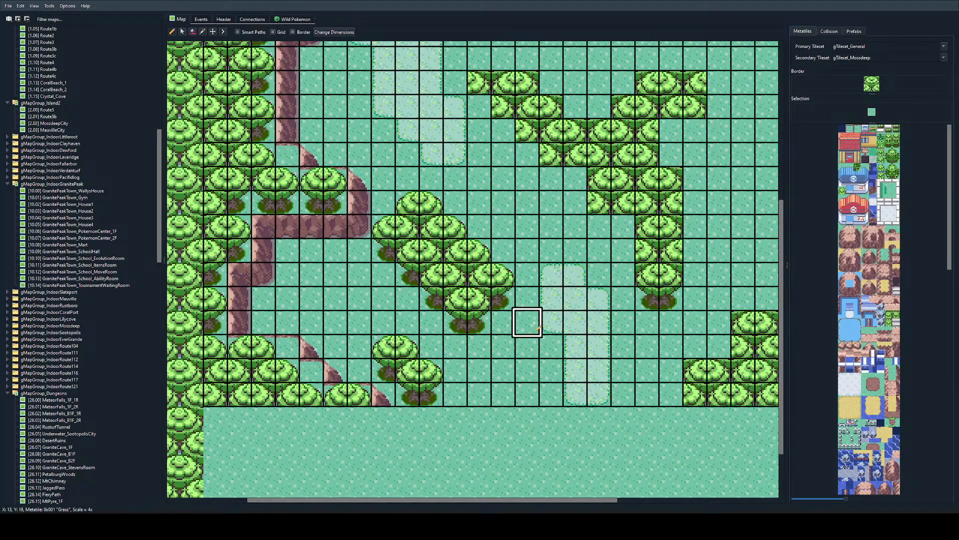
scroll(859, 261, "down", 4)
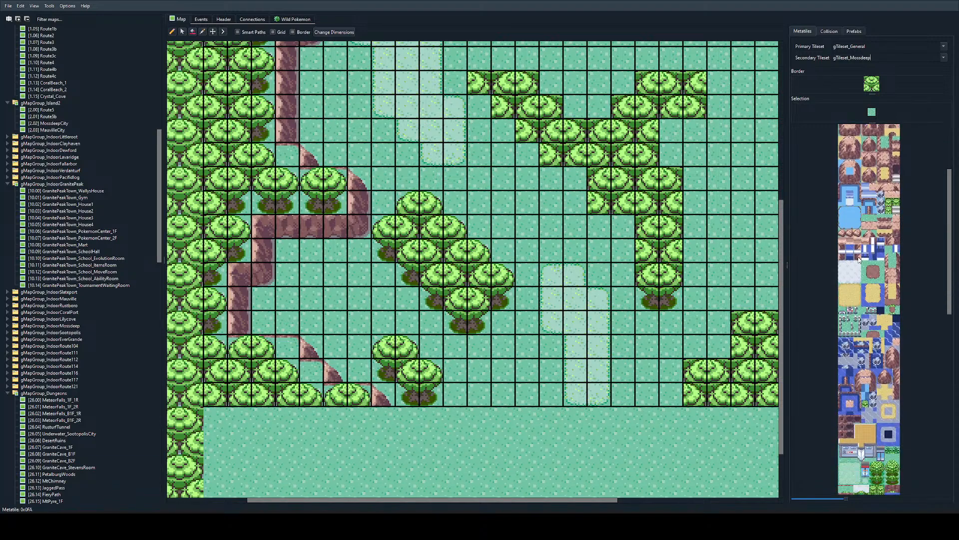
Step: Place a brown dirt patch three tiles wide and two tiles tall on the grass west of the western-central tree cluster
scroll(859, 261, "down", 12)
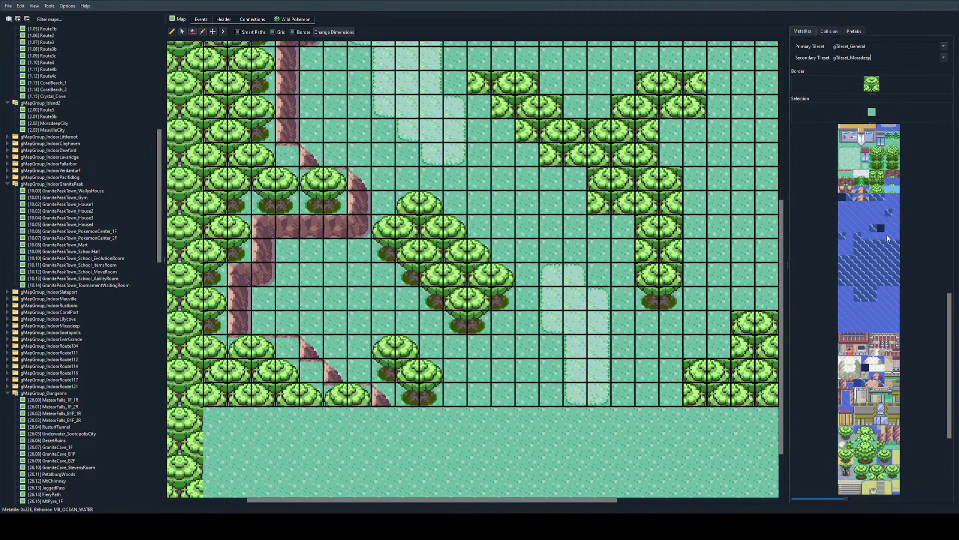
scroll(889, 238, "up", 8)
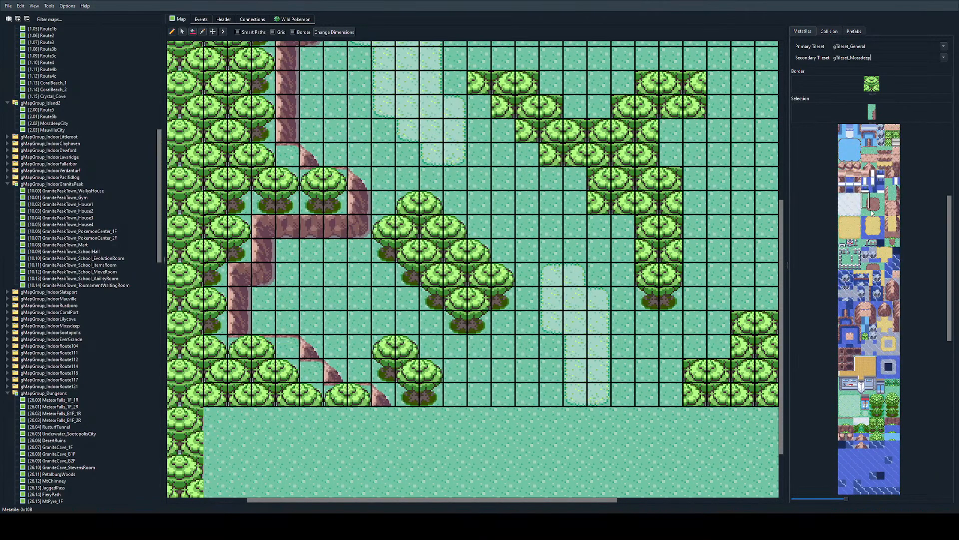
mouse_move(299, 261)
left_mouse_down()
mouse_move(345, 289)
mouse_move(296, 285)
left_mouse_up()
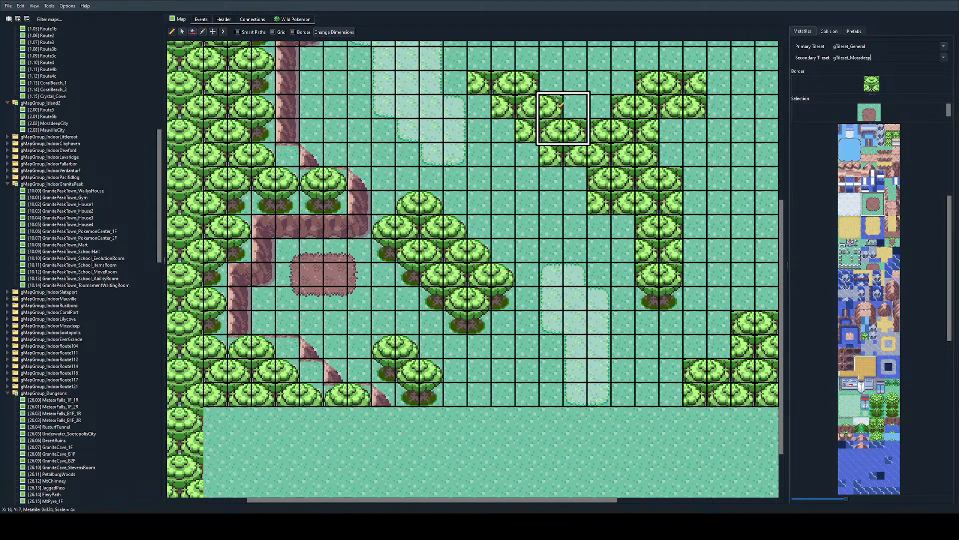
Step: Widen the lower stem of the Y-shaped tree cluster westward with two staggered canopies and trunk bases beneath them
scroll(558, 101, "up", 2)
scroll(530, 145, "down", 1, "alt")
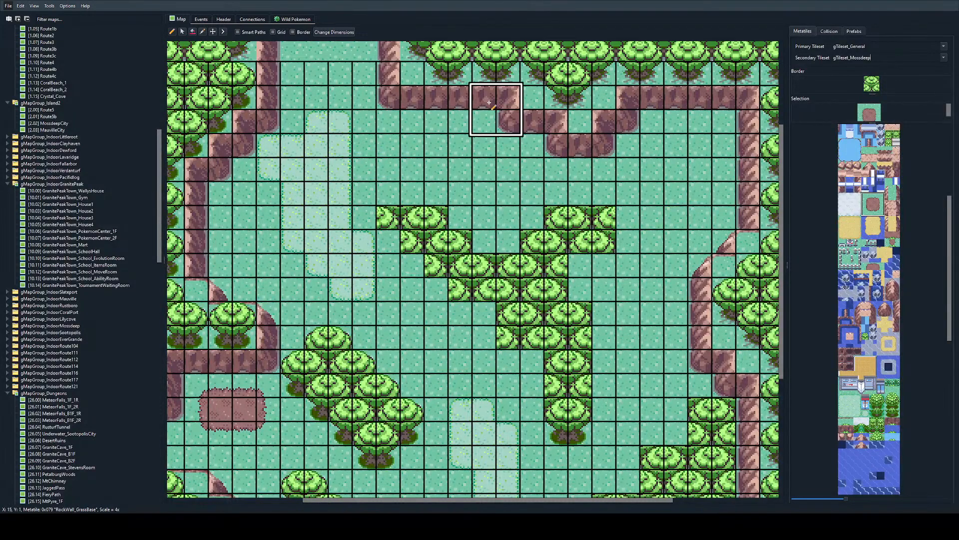
scroll(492, 106, "down", 3)
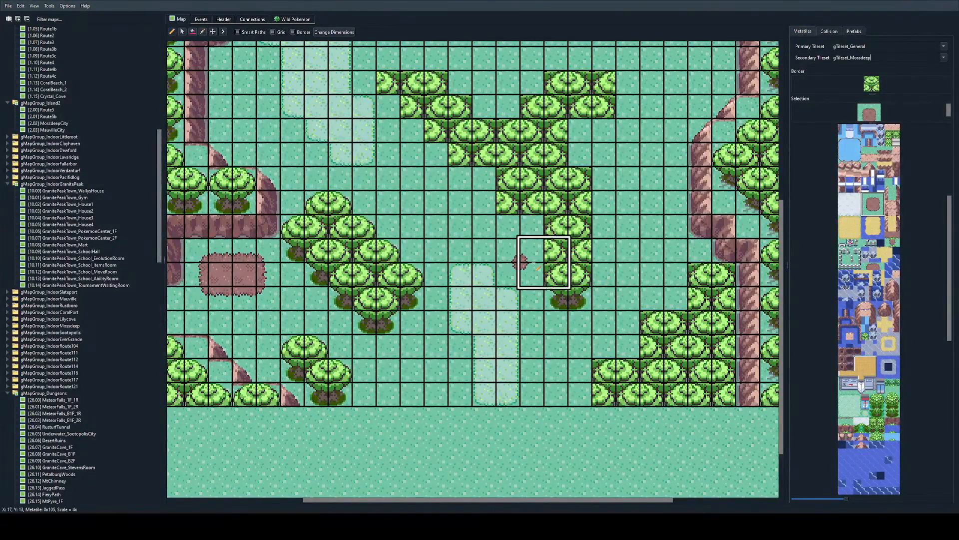
right_click(555, 272)
left_click(515, 272)
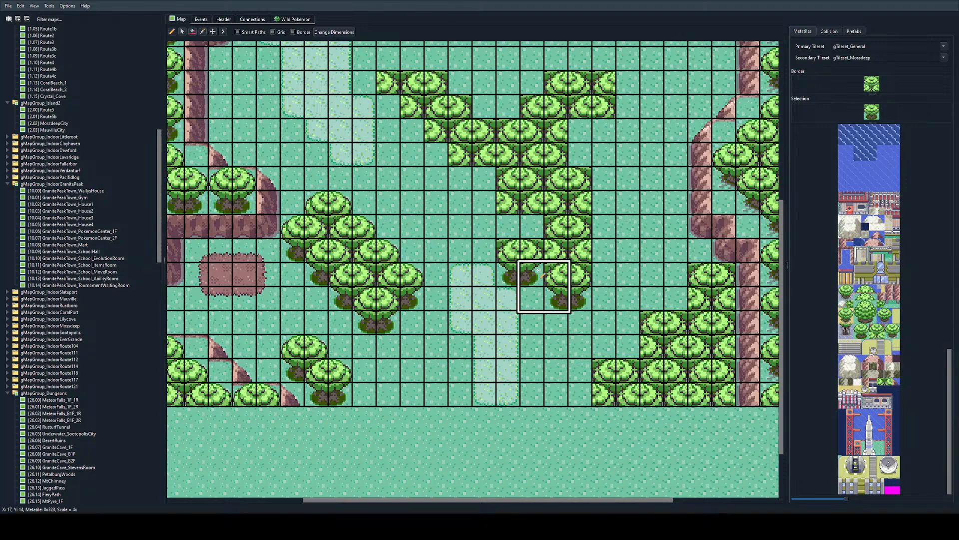
right_click(517, 276)
left_click(492, 254)
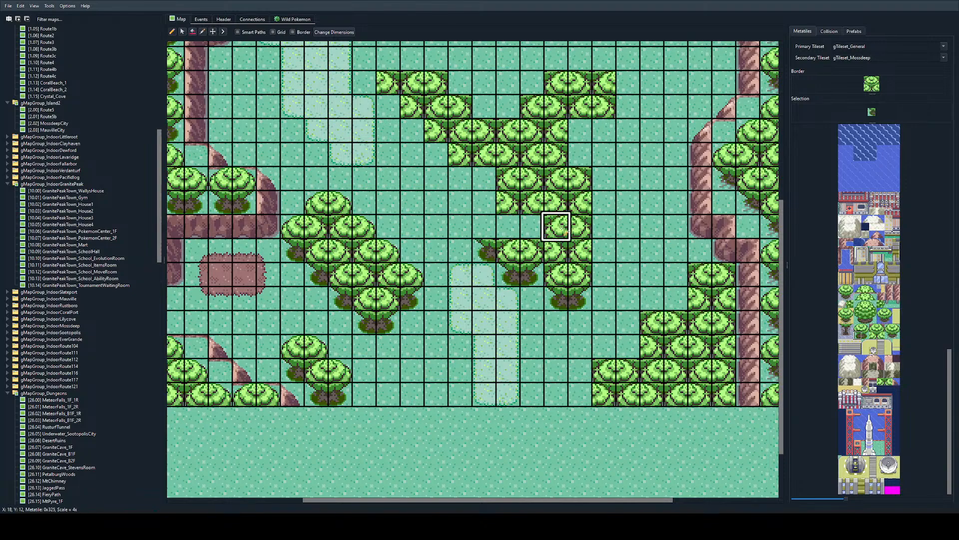
right_click_drag(567, 224, 558, 224)
left_click(486, 227)
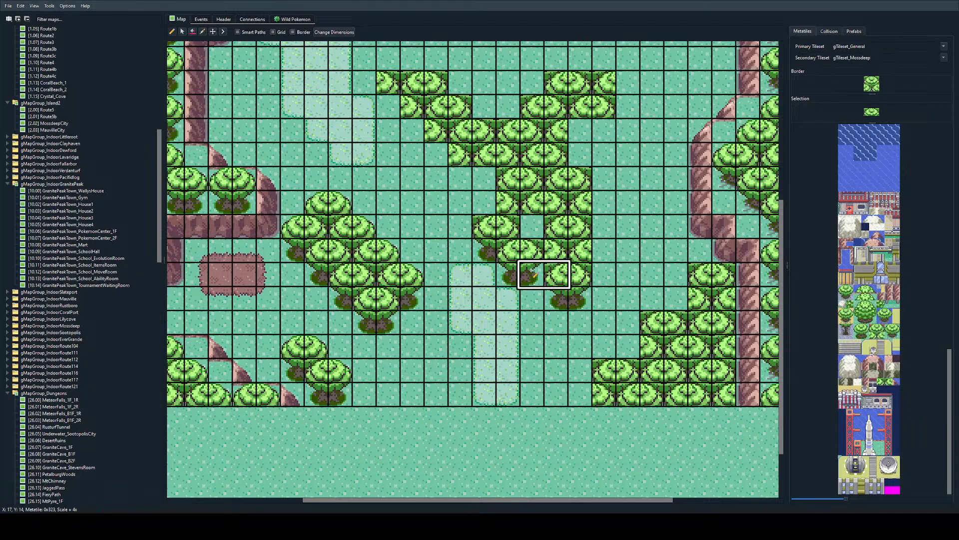
Step: Shift the stem's southernmost tree one tile west, clear its leftover trunk with grass, and place a trunk-base half on its eastern side
left_click(558, 251)
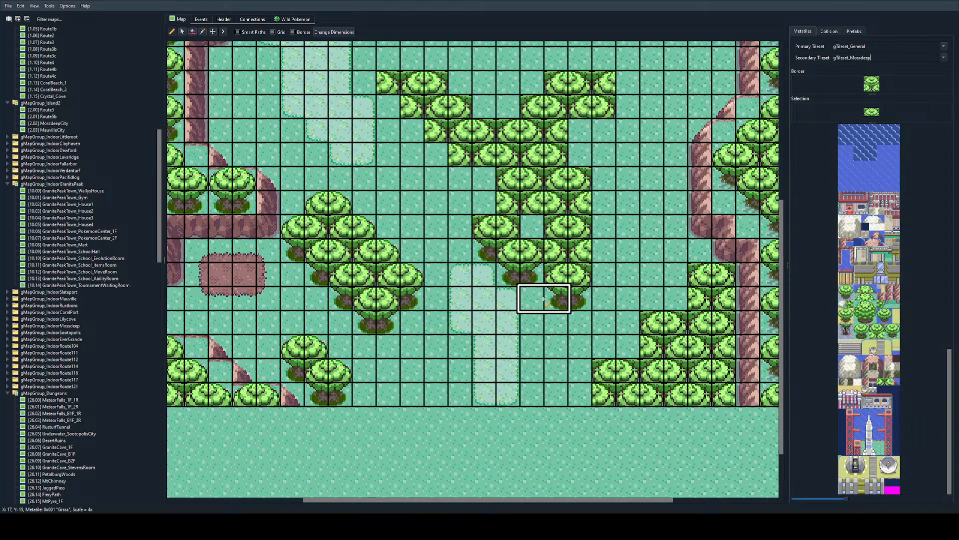
right_click_drag(570, 287, 574, 295)
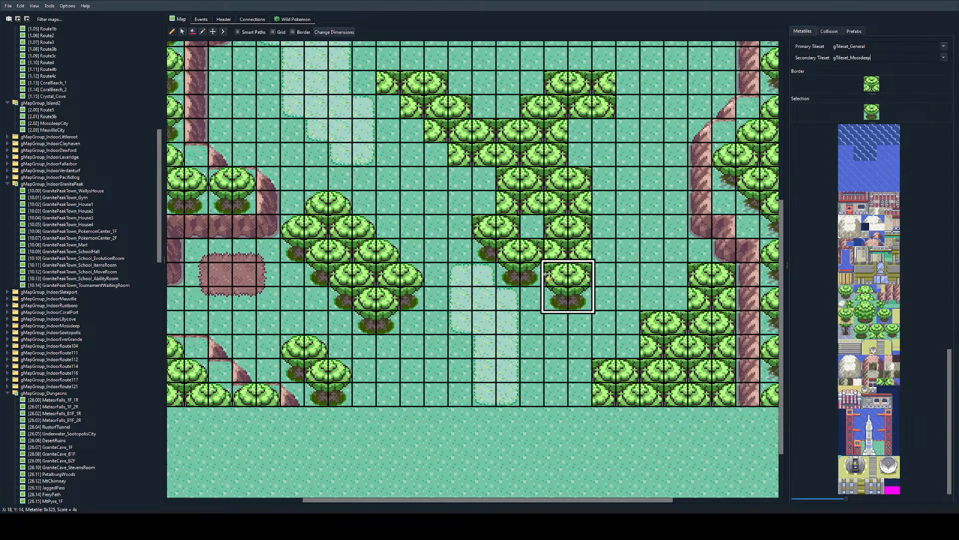
left_click(534, 277)
right_click(581, 320)
left_click(581, 302)
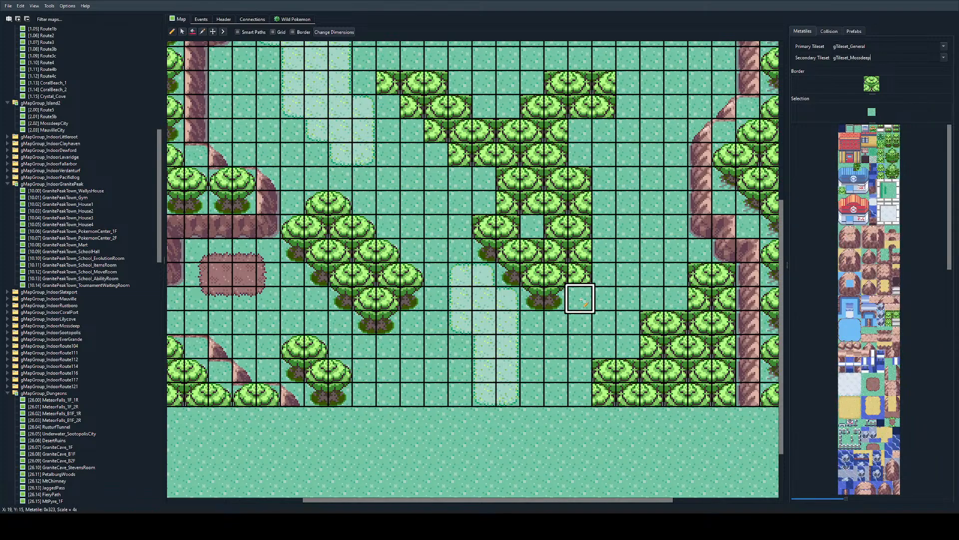
right_click(557, 302)
left_click_drag(578, 301, 579, 279)
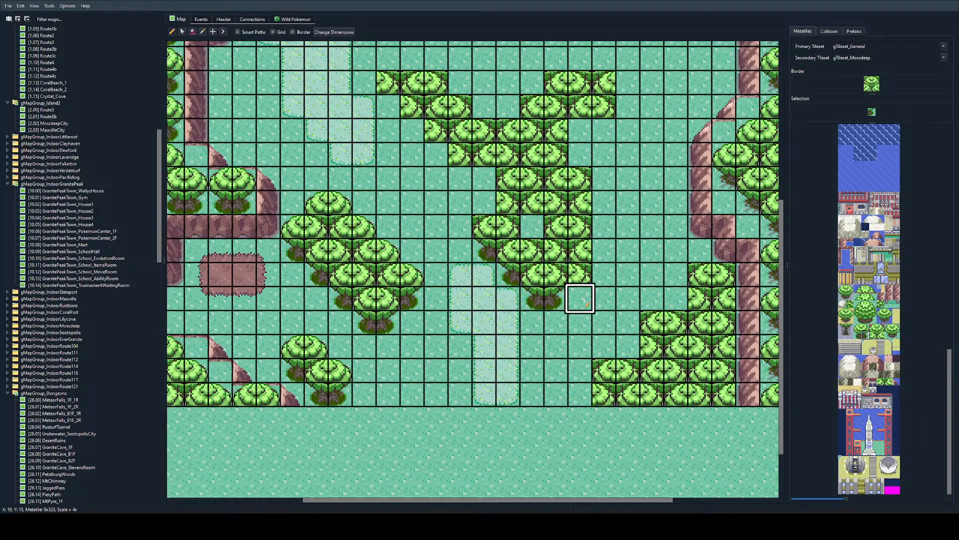
left_click(580, 274)
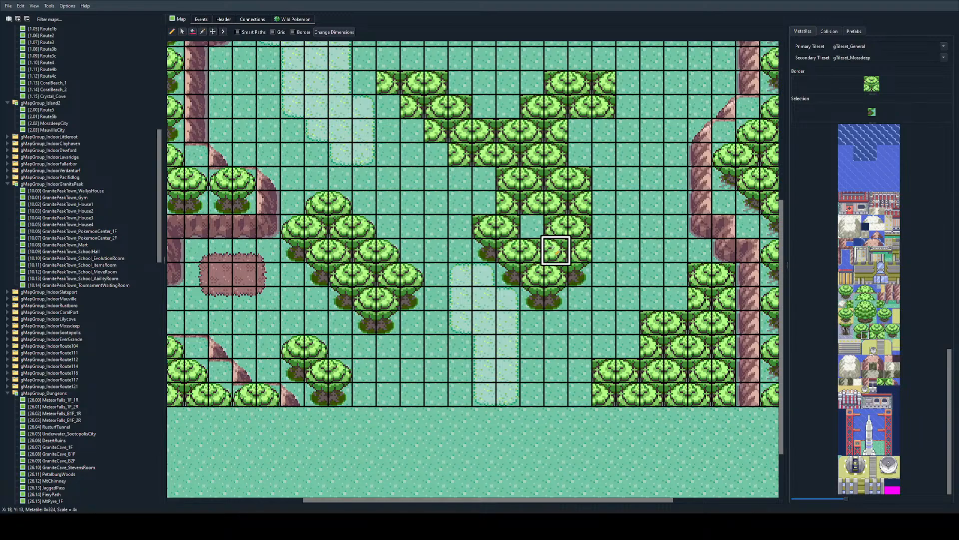
Step: Fill the grass gap inside the Y-shaped cluster's stem with a two-tile canopy and add another on the western edge farther north
right_click_drag(553, 246, 568, 260)
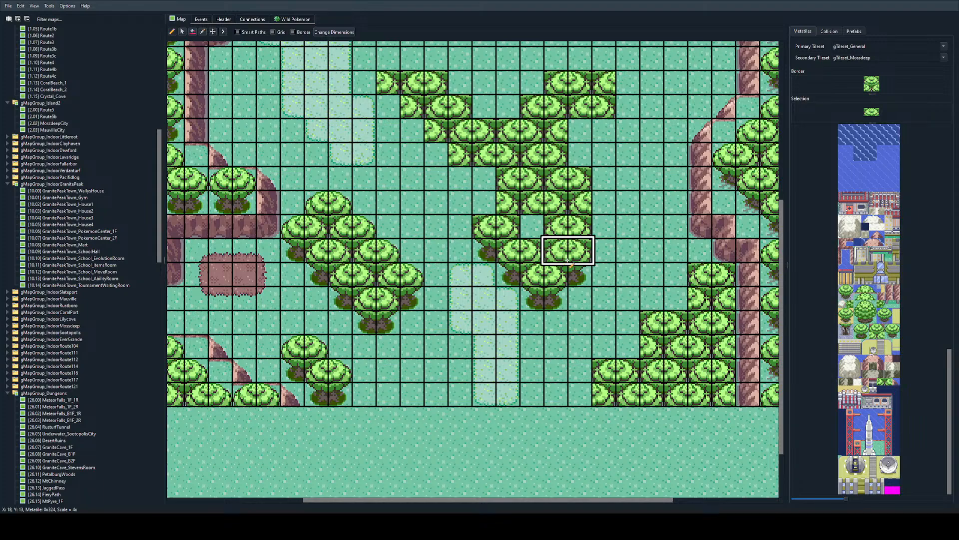
left_click(511, 228)
key("ctrl+z")
left_click(530, 228)
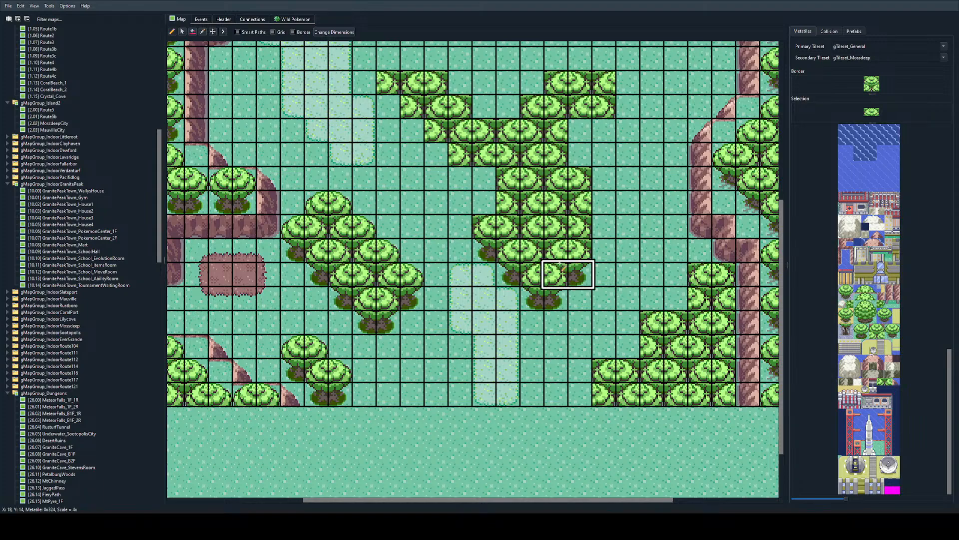
scroll(555, 266, "down", 1, "ctrl")
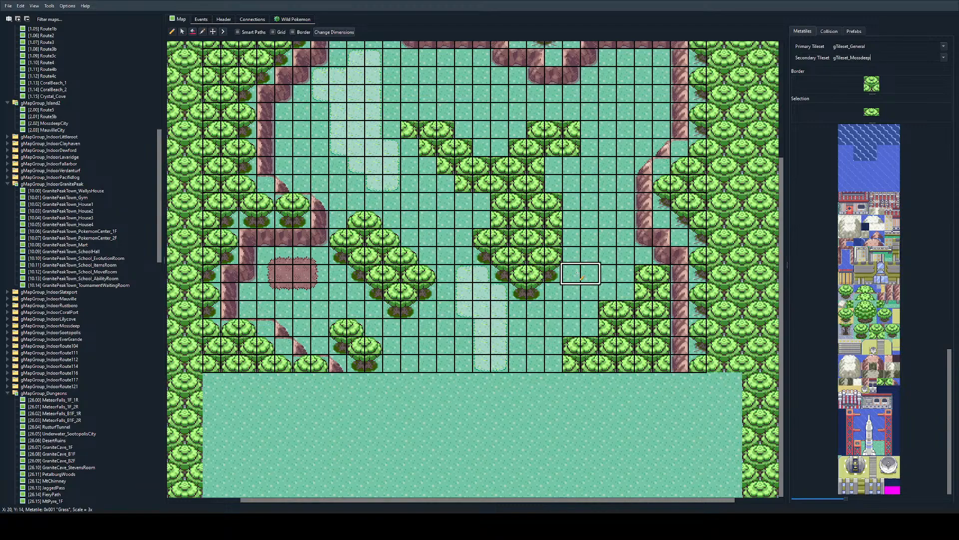
scroll(562, 285, "up", 1)
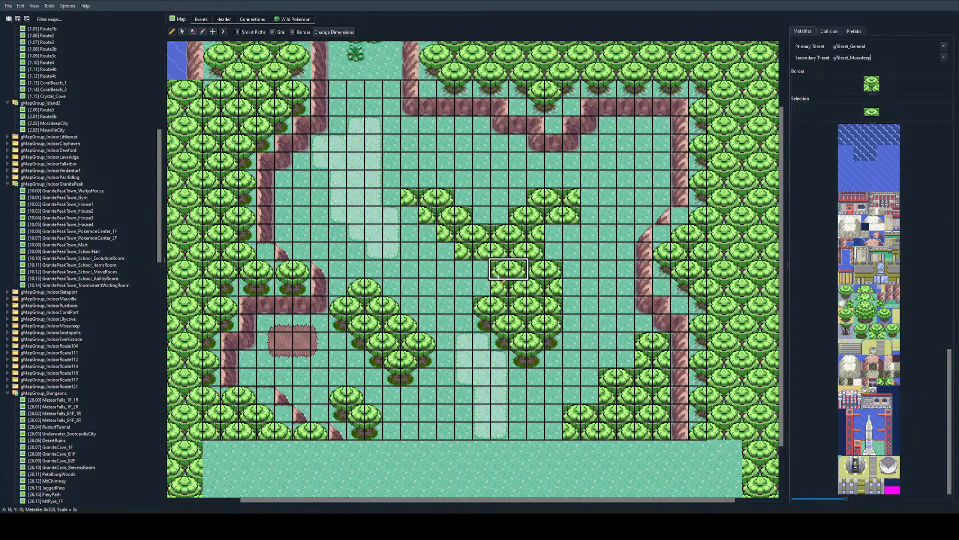
left_click(474, 270)
Step: Place a two-tile trunk base beneath the new western canopy and replace the half canopy east of it with a trunk-base half
scroll(502, 339, "up", 1, "ctrl")
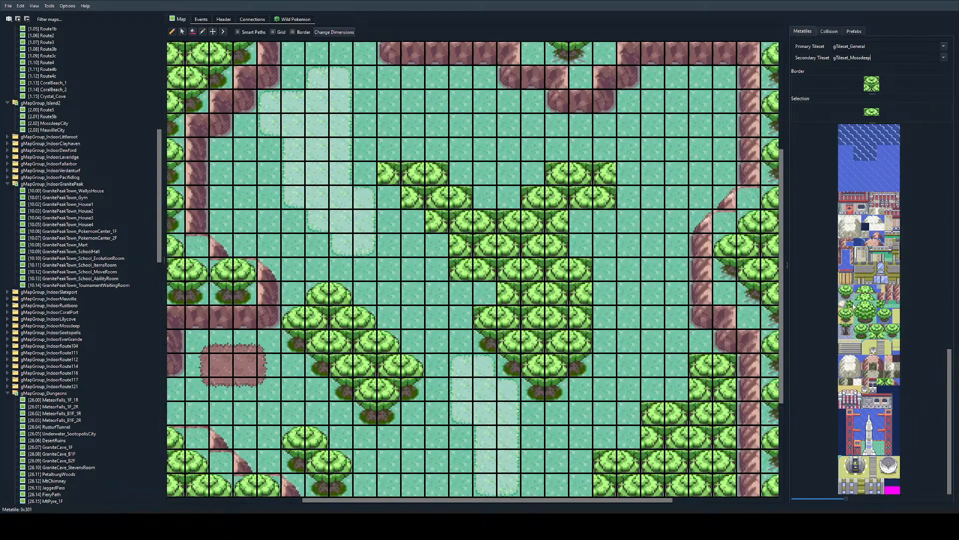
left_click(858, 328)
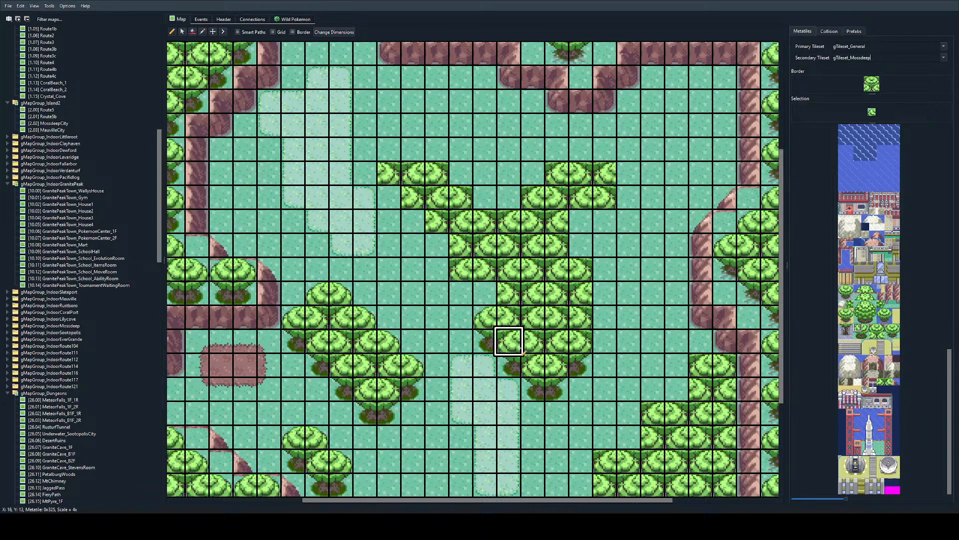
left_click(461, 292)
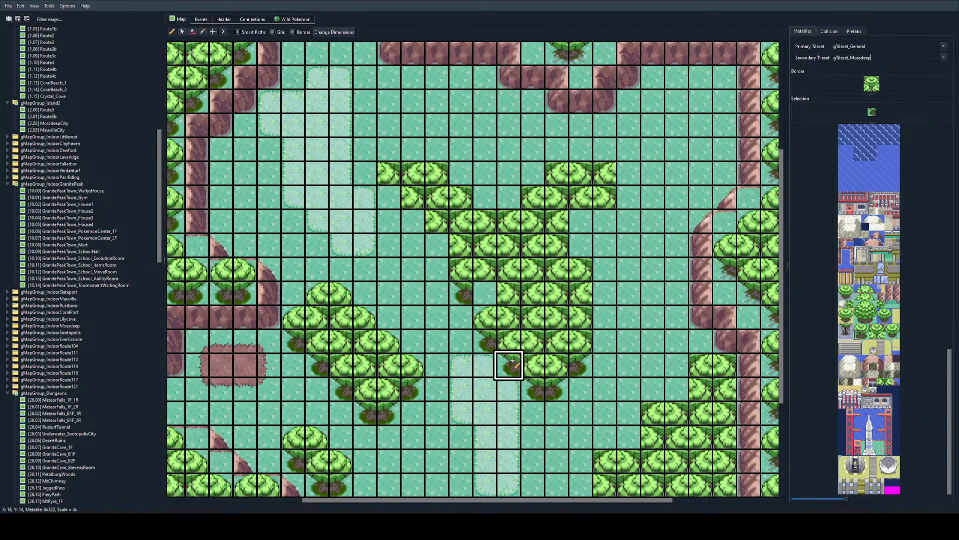
right_click(553, 390)
left_click(486, 293)
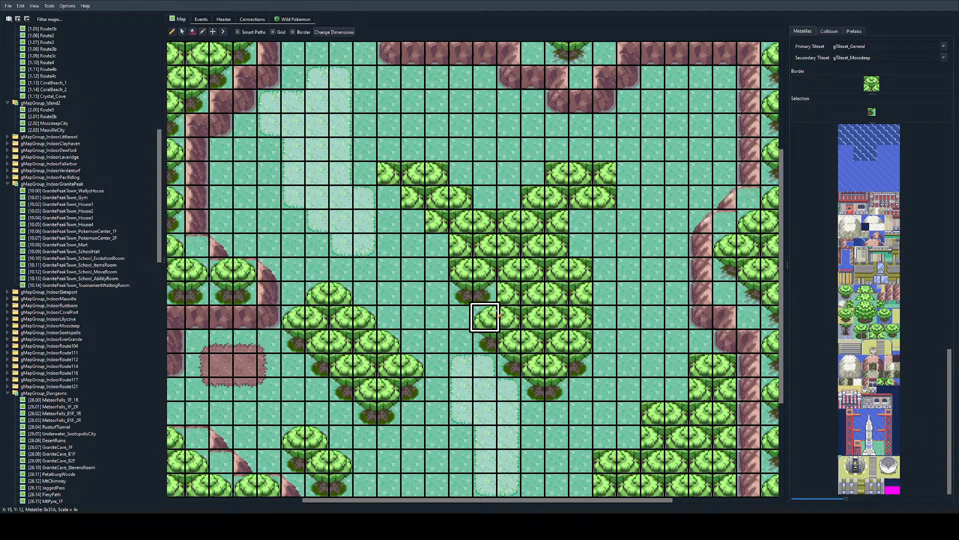
right_click(488, 339)
left_click(508, 294)
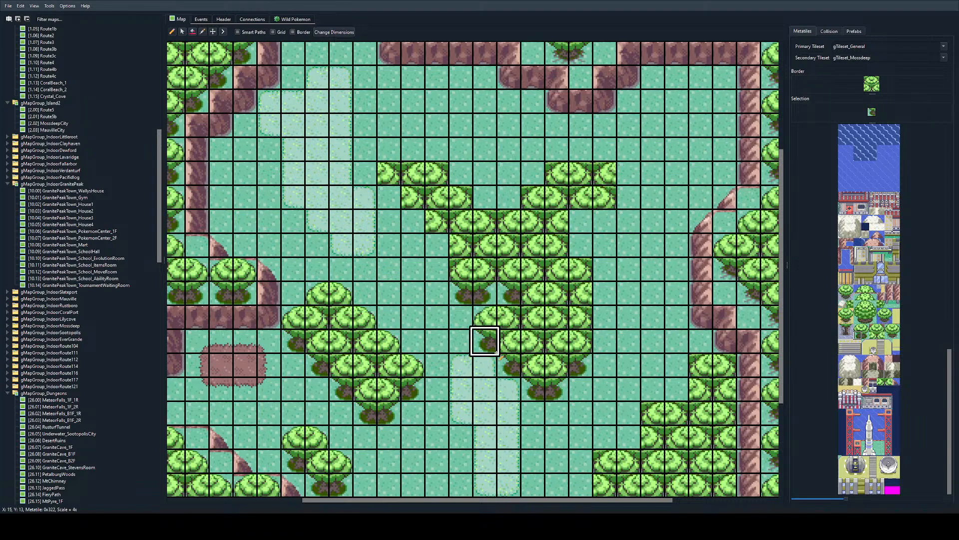
Step: Round off the canopies south of the trunk bases with corner tiles and complete the second trunk base
right_click(407, 350)
right_click(409, 366)
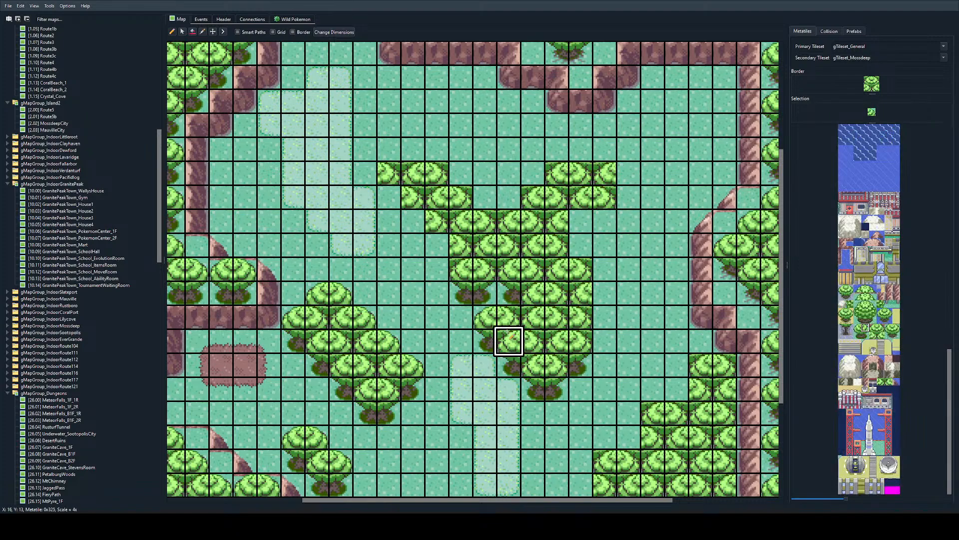
right_click(314, 291)
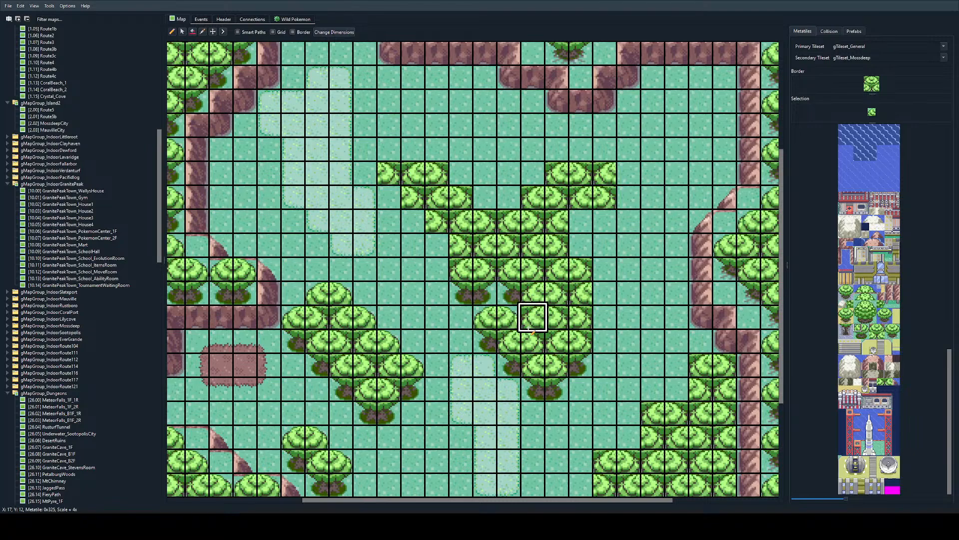
right_click(535, 296)
left_click(535, 317)
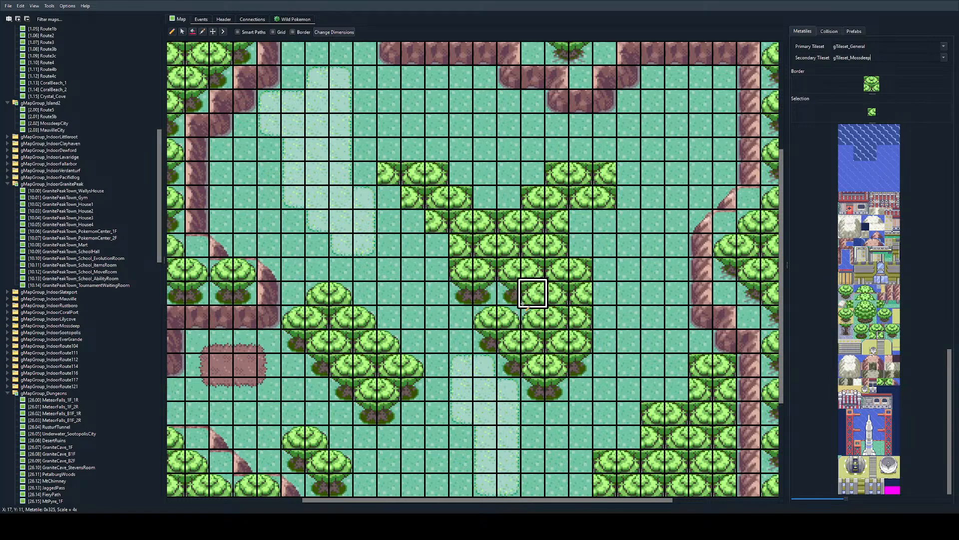
right_click(557, 389)
left_click(533, 296)
scroll(480, 335, "left", 3)
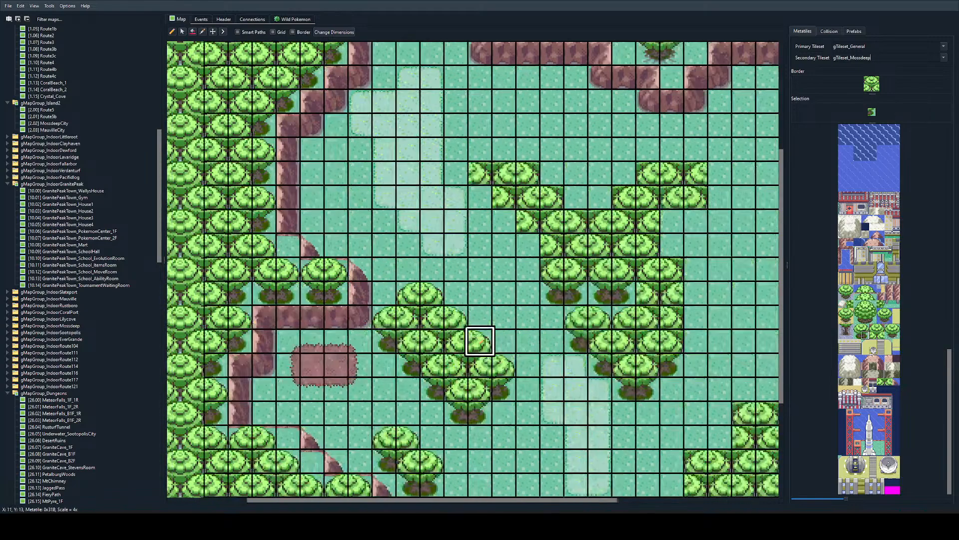
scroll(479, 335, "right", 3)
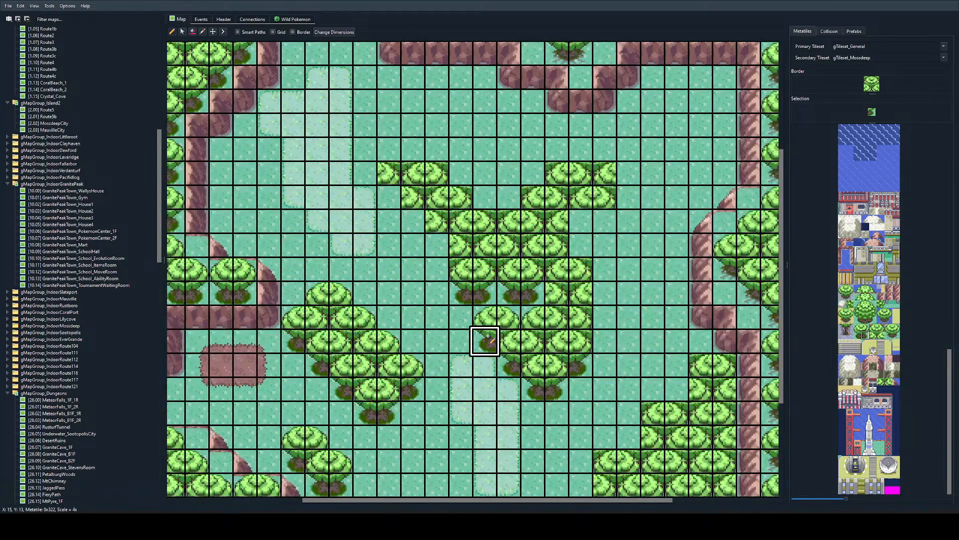
Step: Continue the trunk bases one tile east, round off the canopy below, and place a trunk-base half at that canopy's eastern side
left_click(557, 293)
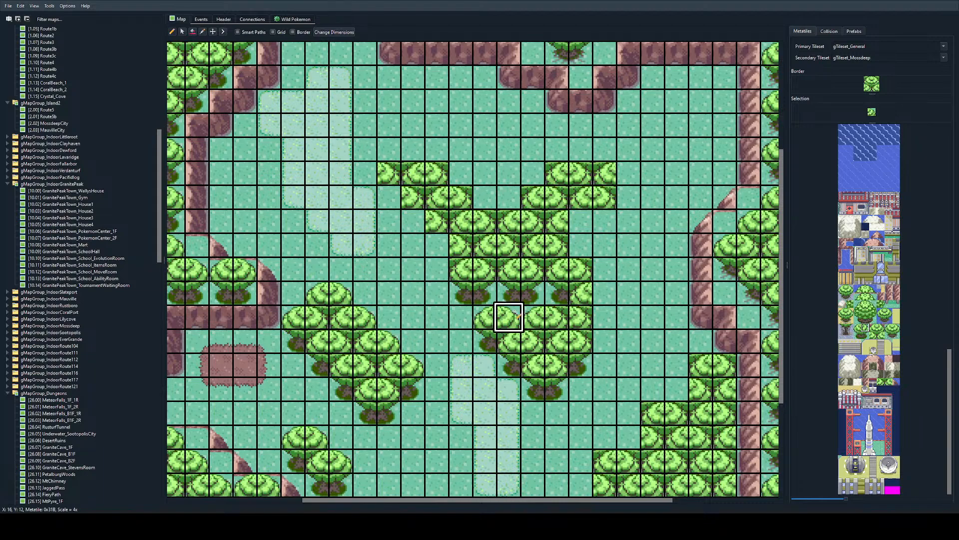
right_click(560, 369)
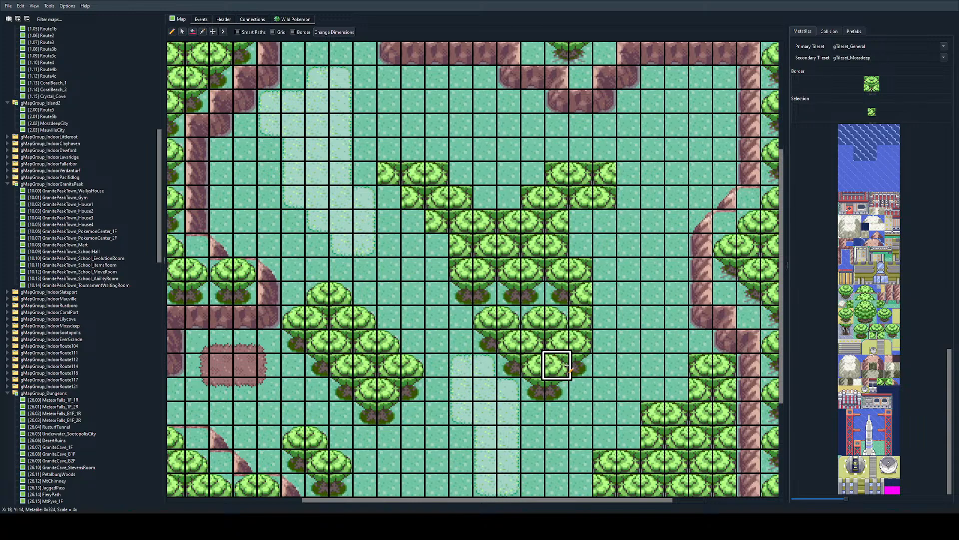
right_click(539, 386)
right_click(563, 363)
left_click(582, 319)
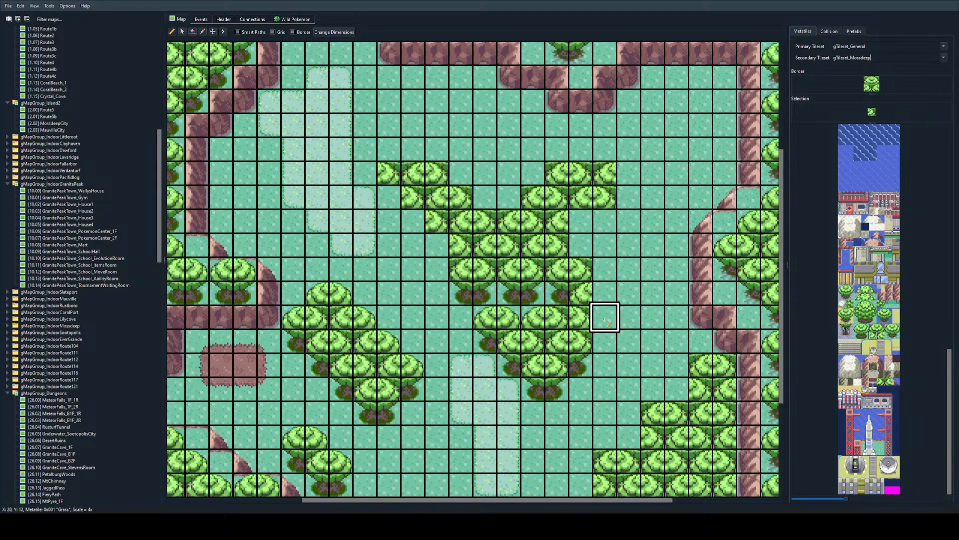
Step: Restore a two-tile canopy on the stem's eastern edge and replace the tree tiles directly above and below it with plain grass
right_click(605, 320)
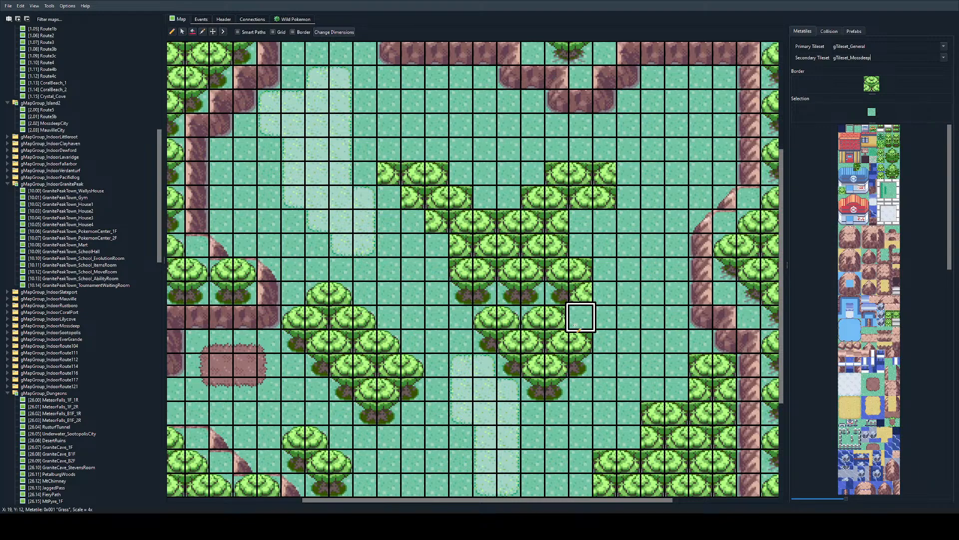
right_click_drag(560, 294, 582, 295)
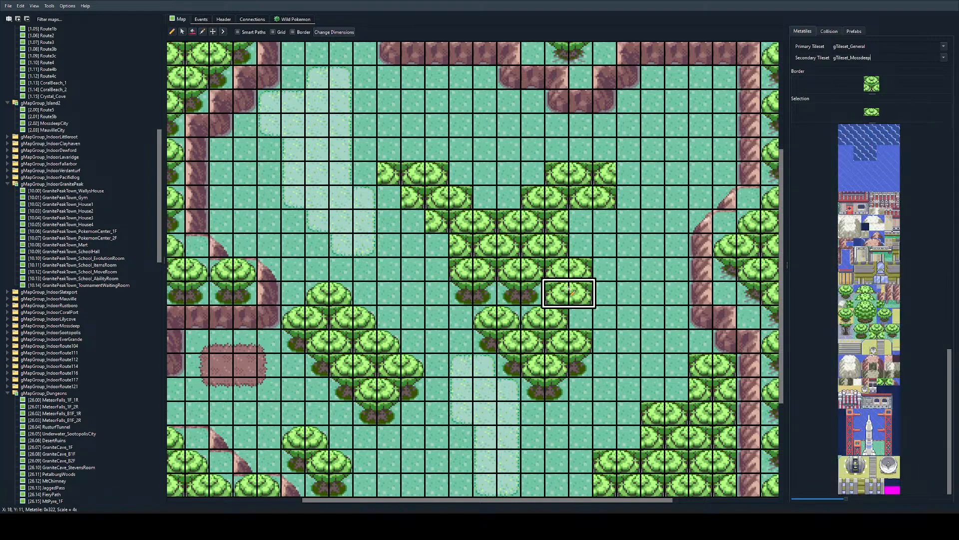
right_click(605, 292)
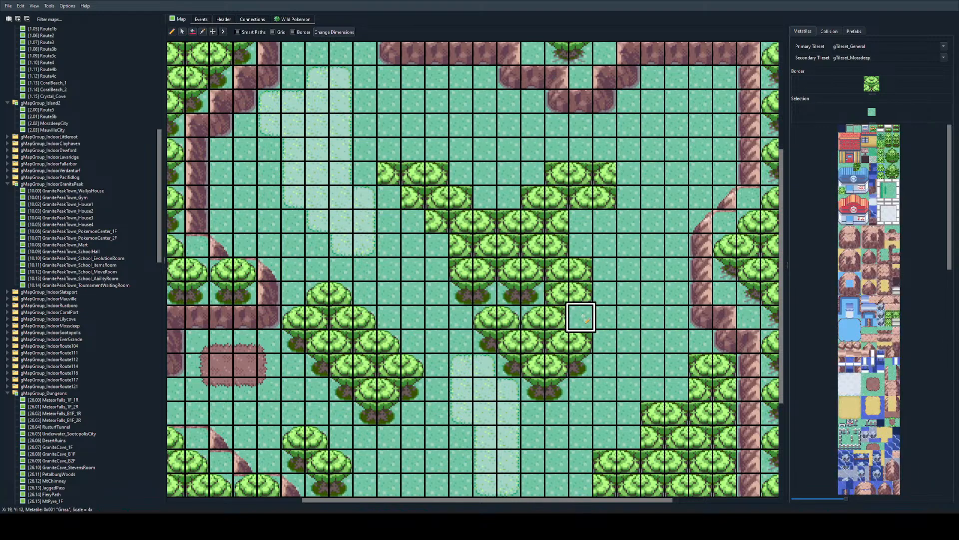
left_click_drag(582, 270, 560, 264)
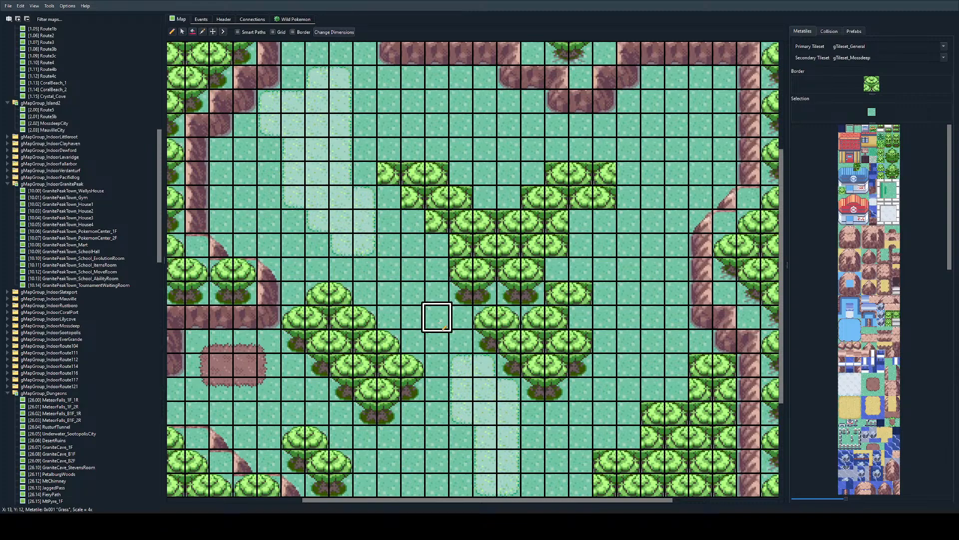
right_click_drag(537, 276, 486, 273)
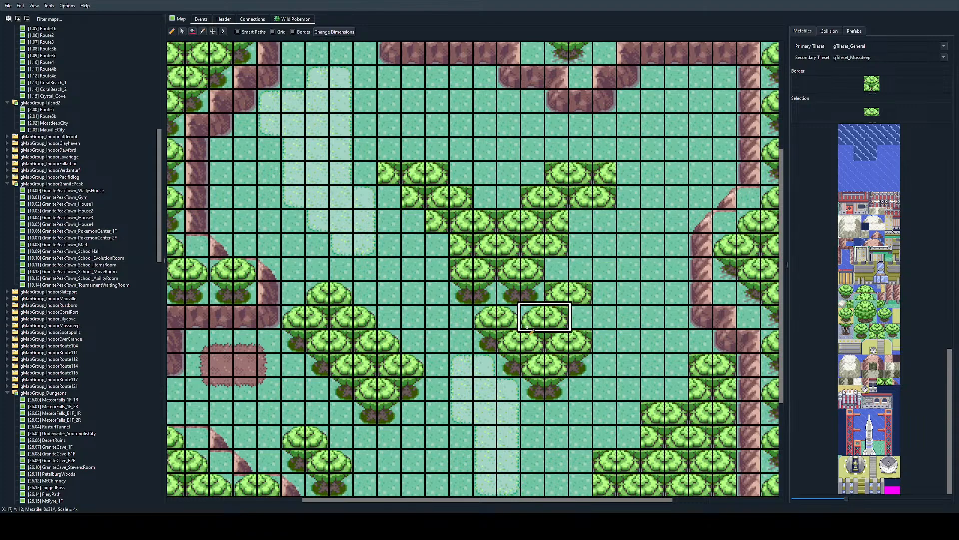
Step: Add a two-tile canopy at the top of the central grove's southern part and clear the trees and trunk bases above it to grass
left_click(520, 289)
right_click(602, 269)
mouse_move(550, 269)
left_mouse_down()
mouse_move(484, 270)
mouse_move(460, 292)
mouse_move(485, 293)
left_mouse_up()
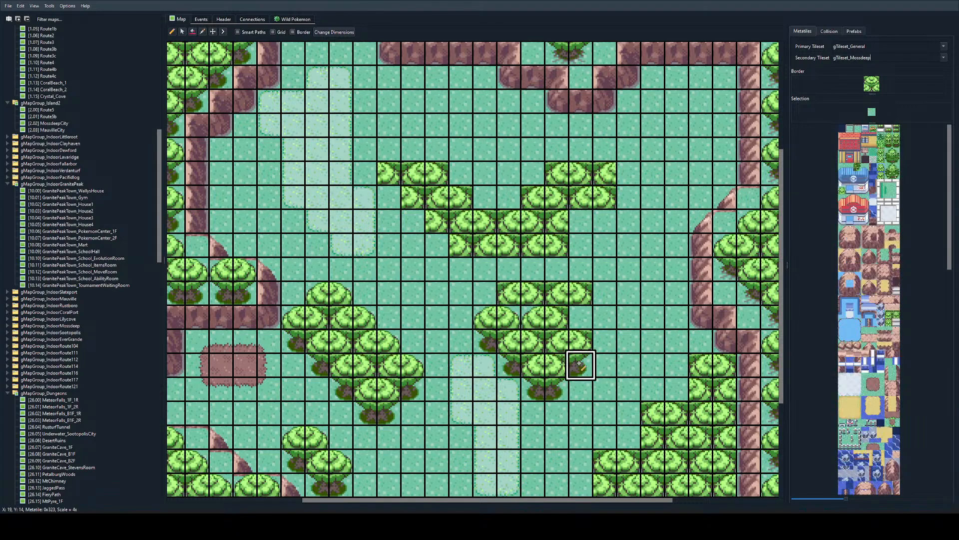
Step: Join the canopies in the row below the new canopy by filling in the touching canopy halves
right_click(554, 317)
left_click(511, 324)
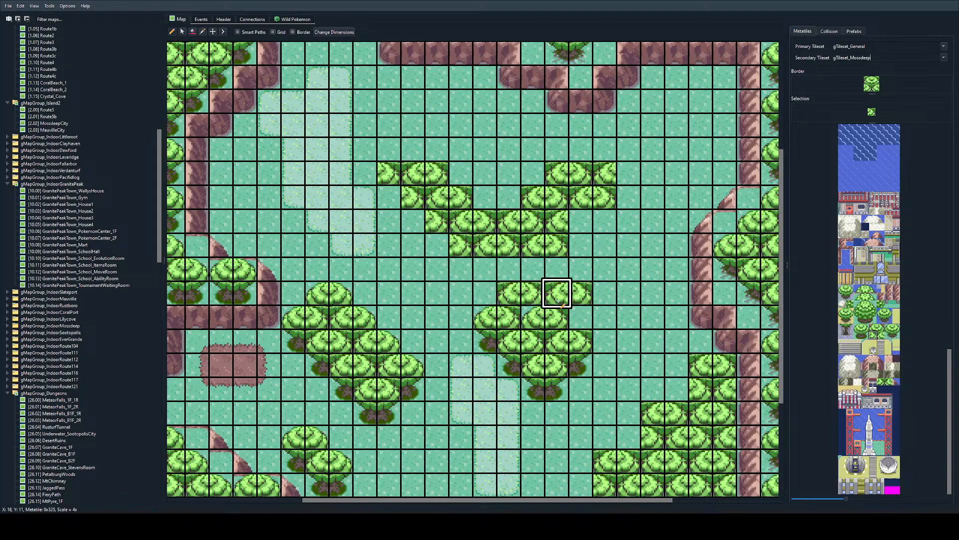
right_click(560, 299)
left_click(533, 318)
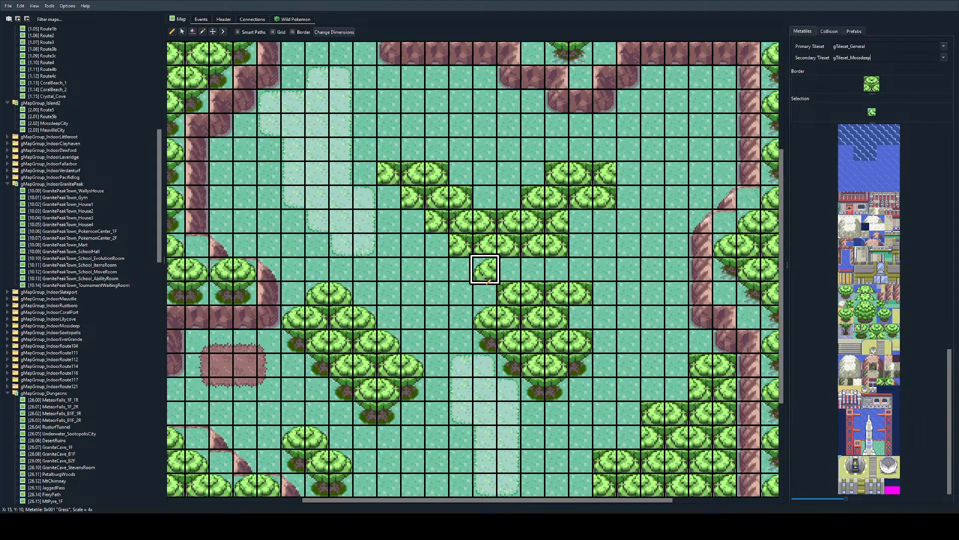
Step: Place trunk-corner tiles along the central grove's western edge, from the gap row diagonally up to the northwestern tip
right_click(484, 339)
left_click(486, 296)
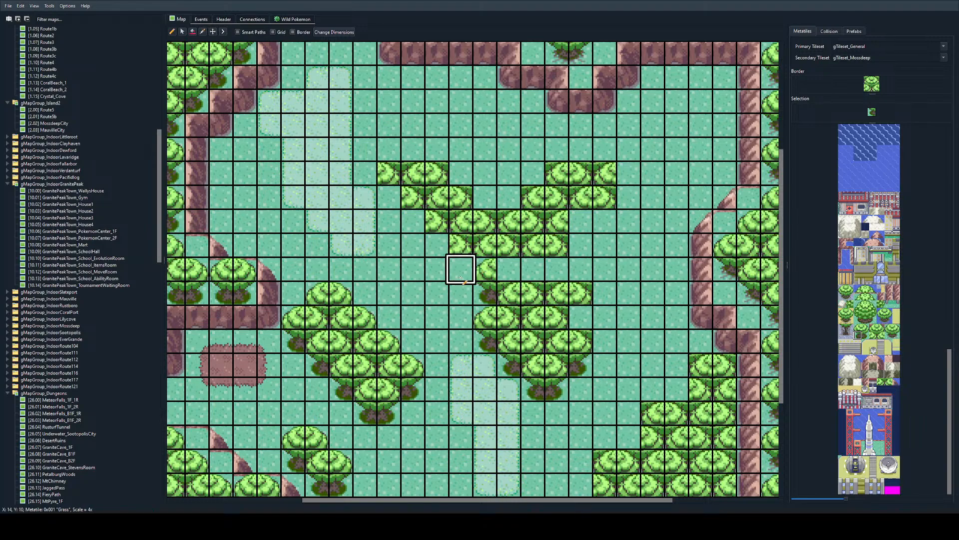
left_click(461, 248)
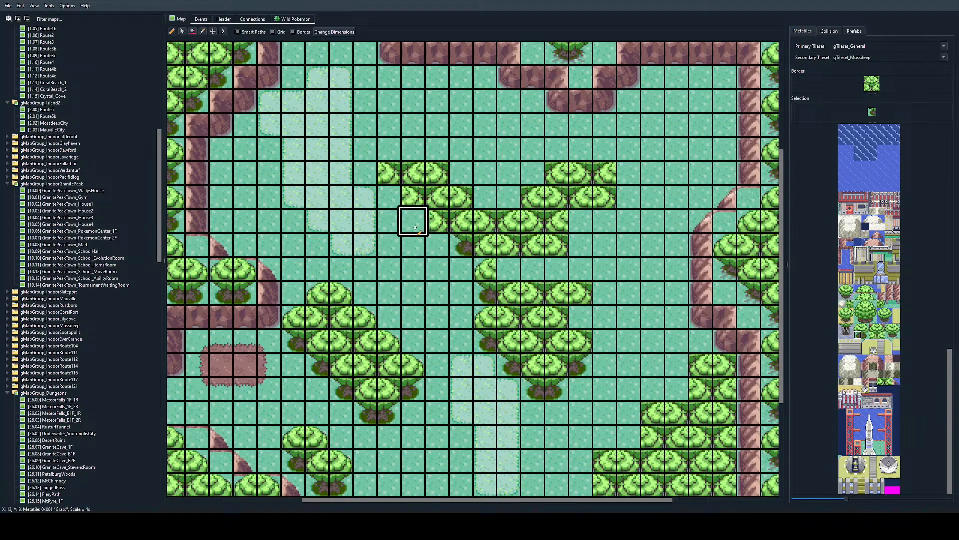
left_click(415, 224)
left_click(413, 198)
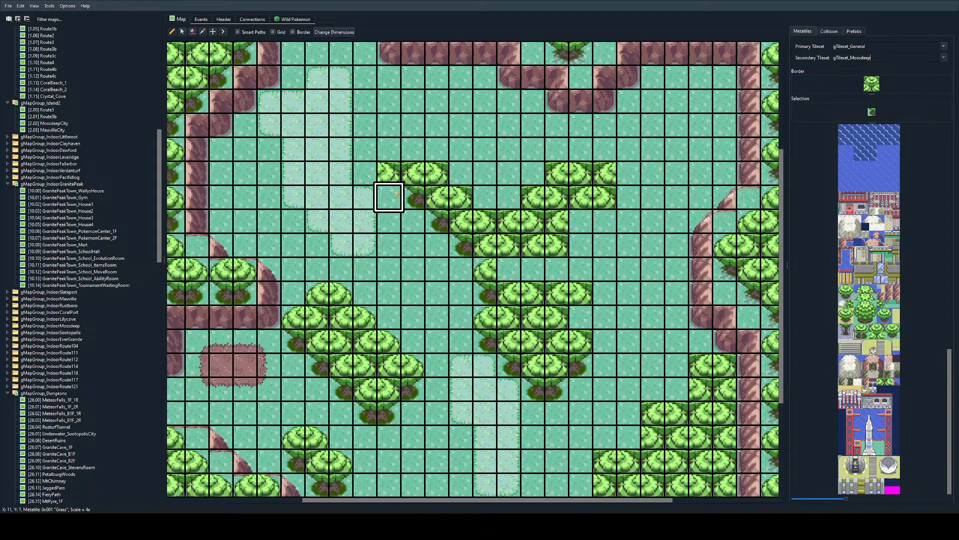
left_click(389, 173)
Step: Fill the row between the two central tree groups with canopies and extend it with a two-tile canopy to the east
scroll(437, 219, "up", 1)
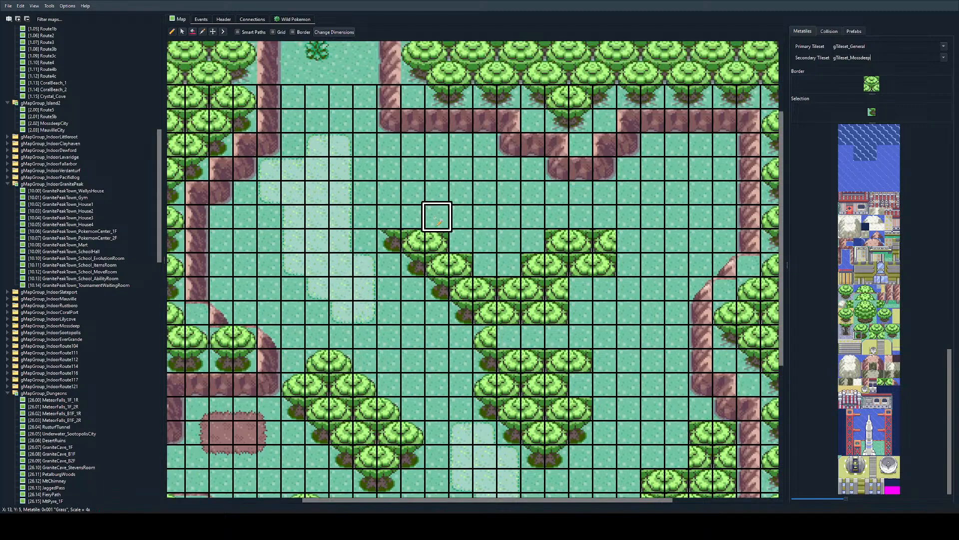
scroll(438, 230, "down", 1)
right_click(514, 252)
left_click(513, 273)
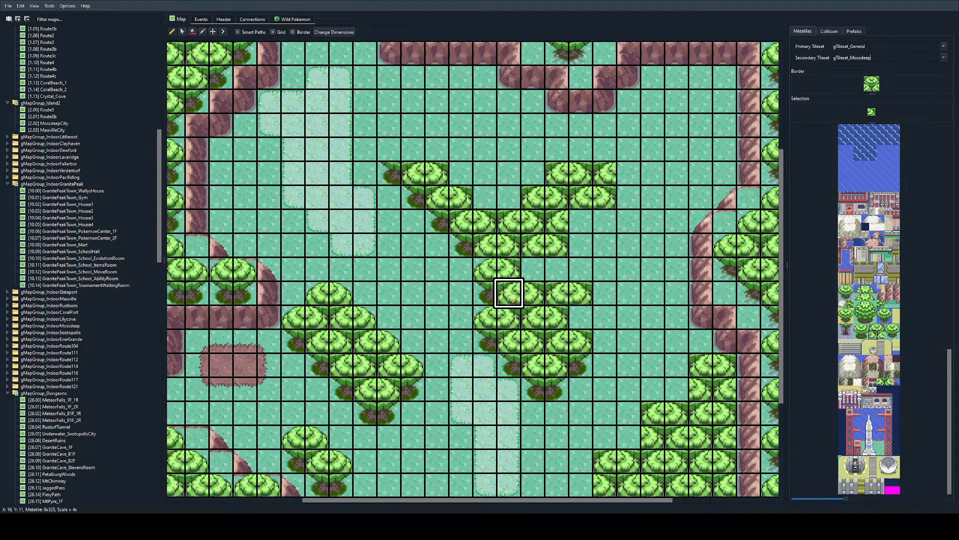
right_click_drag(509, 294, 551, 292)
left_click(556, 270)
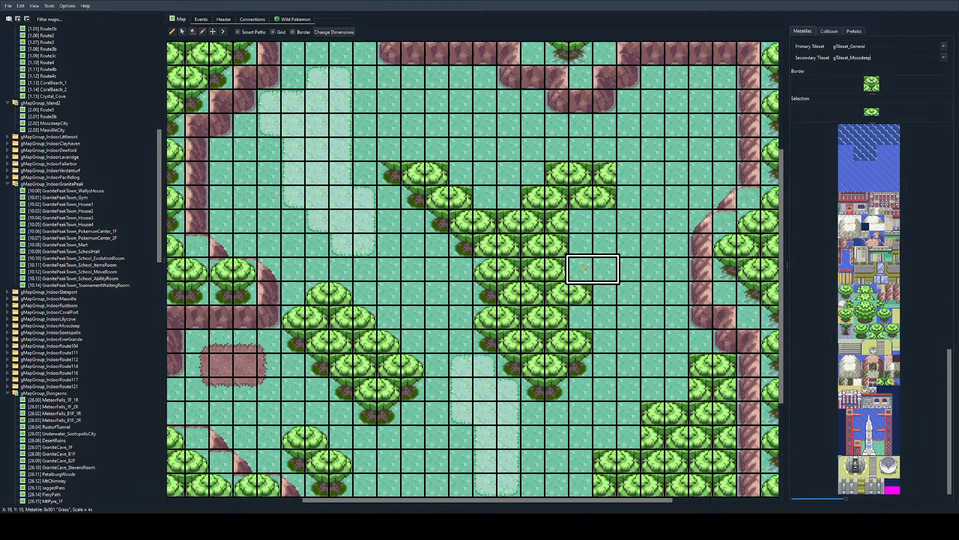
left_click(604, 270)
Step: Place trunk-corner tiles beneath the eastern ends of the two upper canopy rows in the grove's southern part
right_click(586, 375)
left_click(583, 319)
left_click(604, 295)
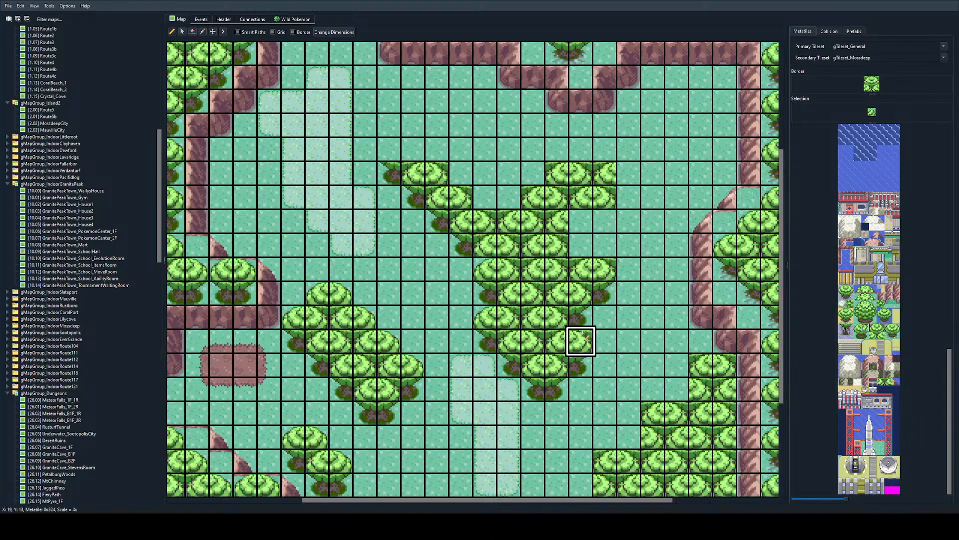
Step: Complete a canopy at the grove's northwestern tip and round off the eastern ends of the two canopies diagonally below it
scroll(512, 330, "right", 2)
scroll(387, 294, "left", 2)
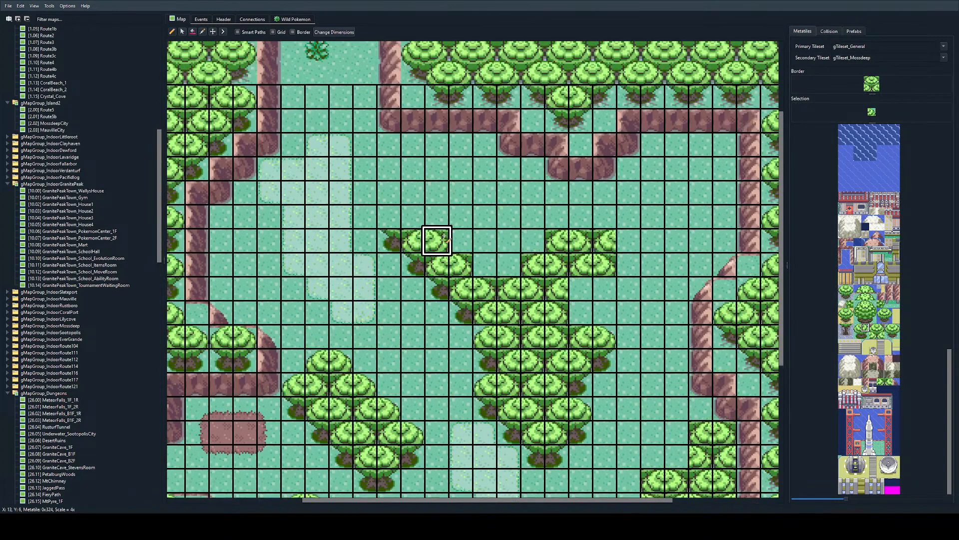
scroll(435, 238, "up", 2)
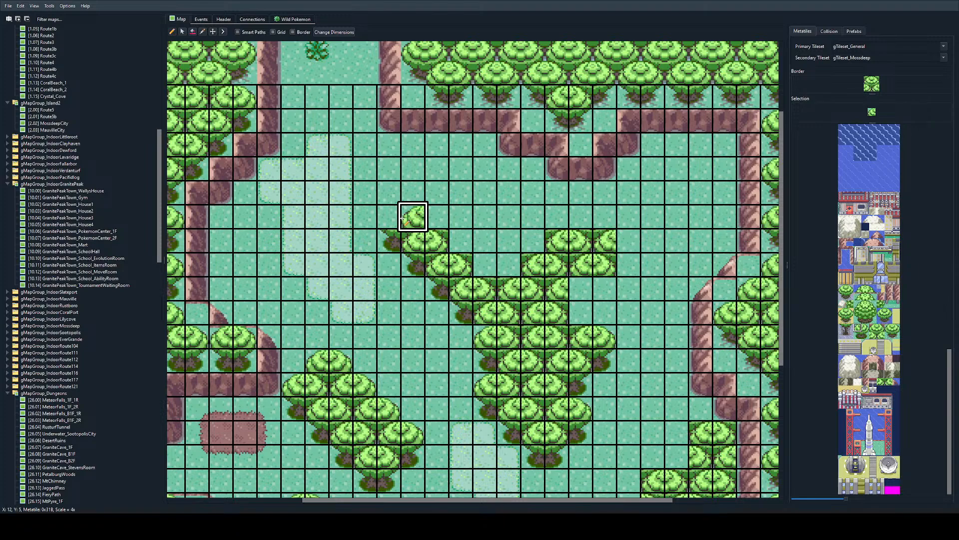
left_click(392, 221)
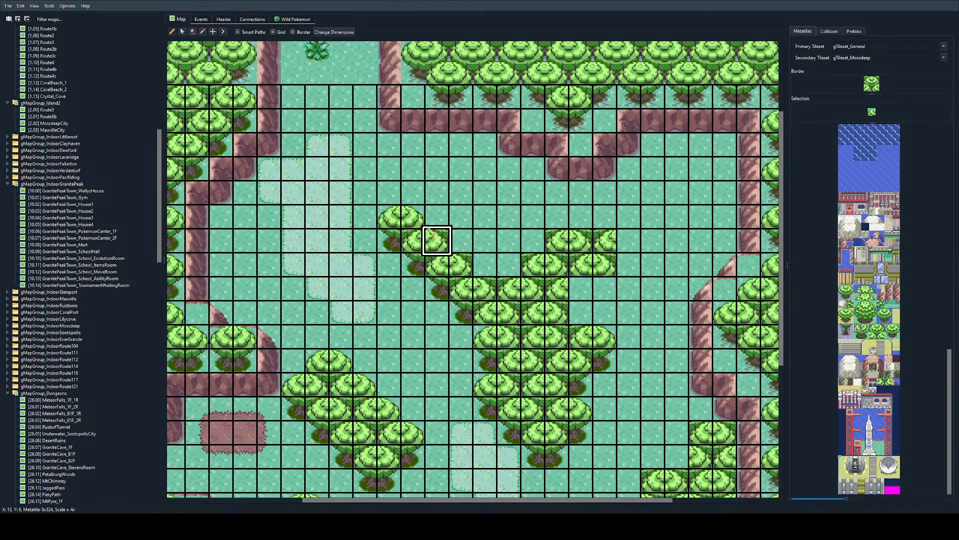
right_click(413, 218)
left_click(436, 241)
left_click(469, 265)
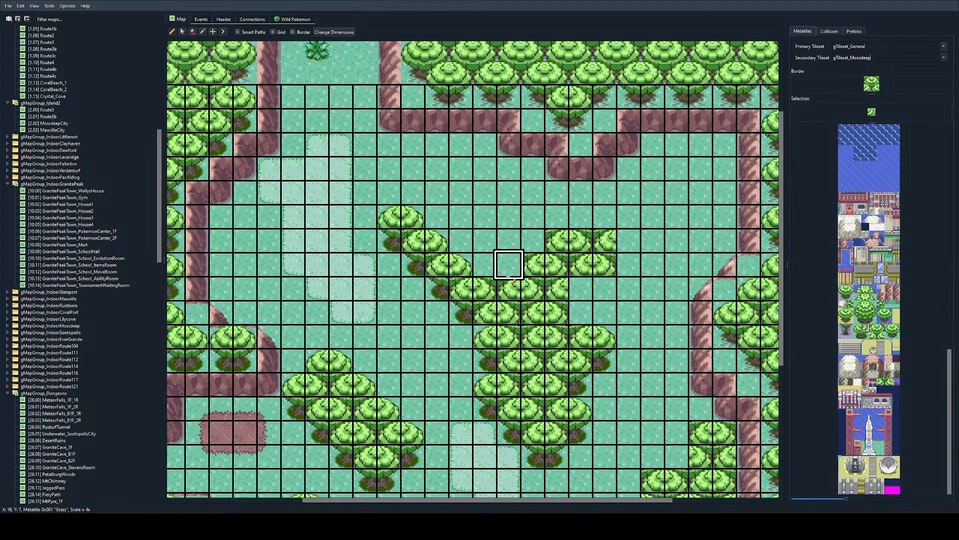
Step: Place a two-tile canopy in the notch between the grove's two arms and another at the northeastern tip
right_click_drag(414, 217, 390, 218)
left_click(492, 264)
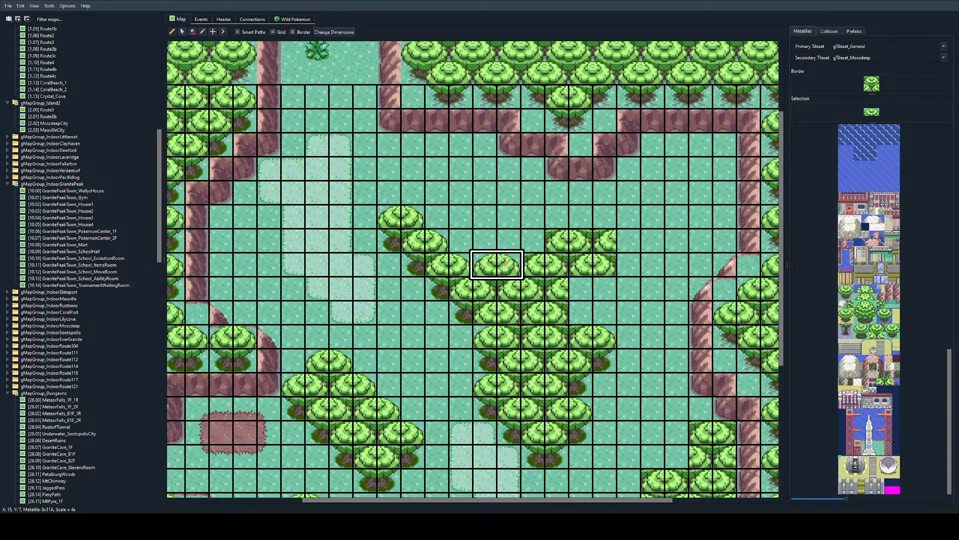
right_click_drag(489, 264, 507, 263)
scroll(480, 255, "right", 2)
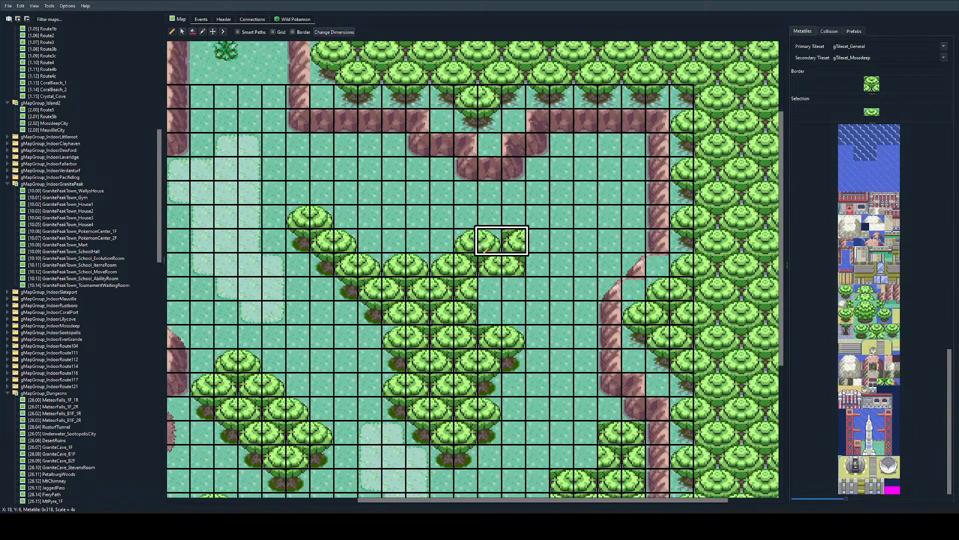
left_click(514, 227)
key("ctrl+z")
left_click(515, 242)
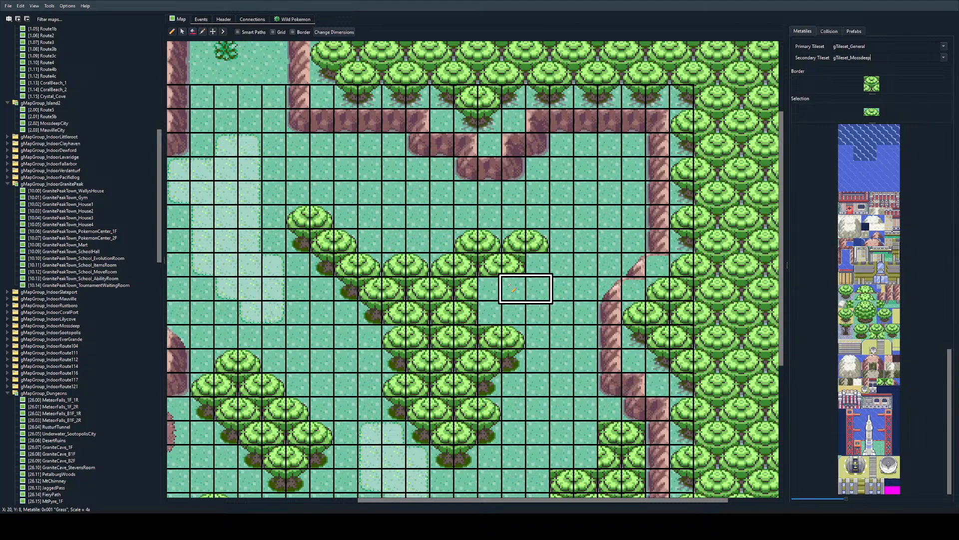
Step: Add trunk-corner tiles down the grove's northeastern side and fill in the missing canopy half in the row between them
right_click(522, 351)
left_click(537, 264)
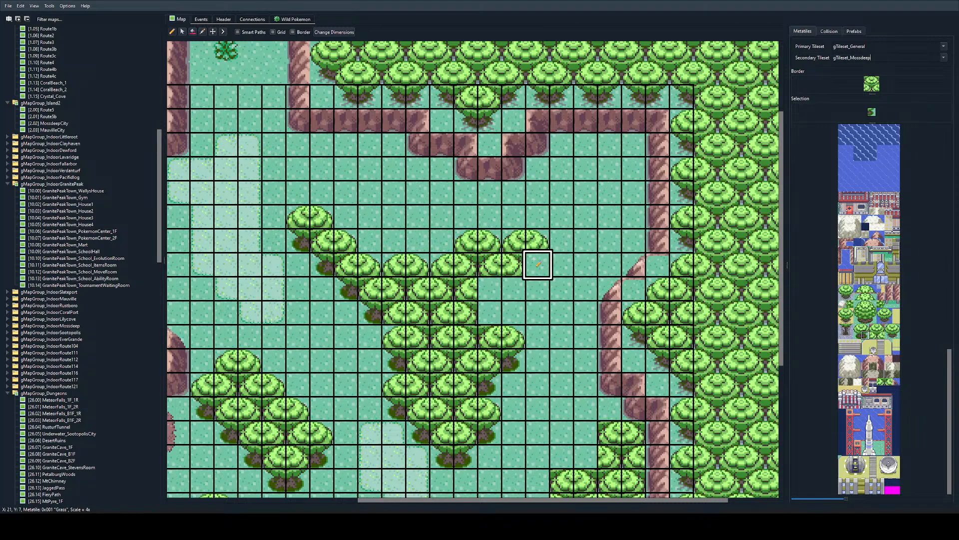
left_click(514, 289)
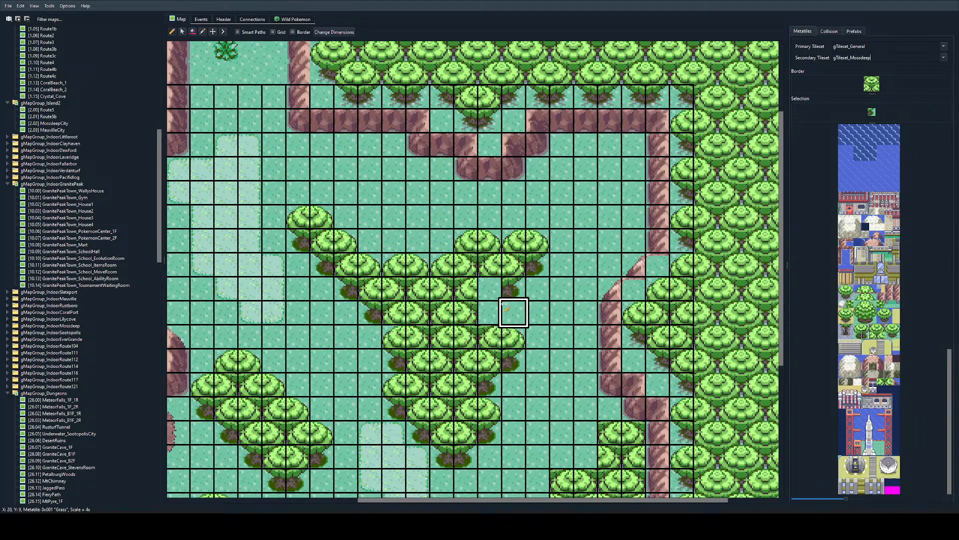
right_click(483, 311)
right_click(469, 310)
left_click(489, 290)
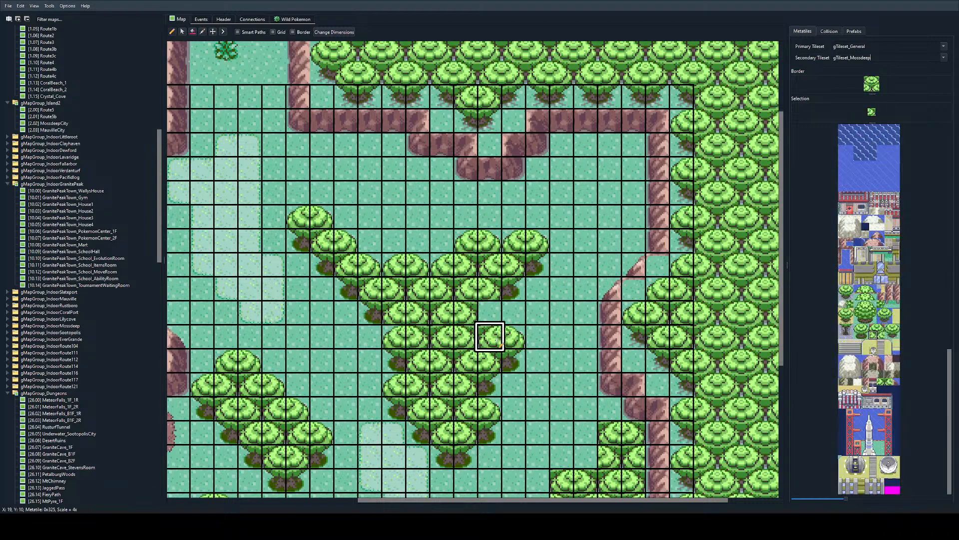
right_click(512, 338)
left_click(491, 315)
key("ctrl+z")
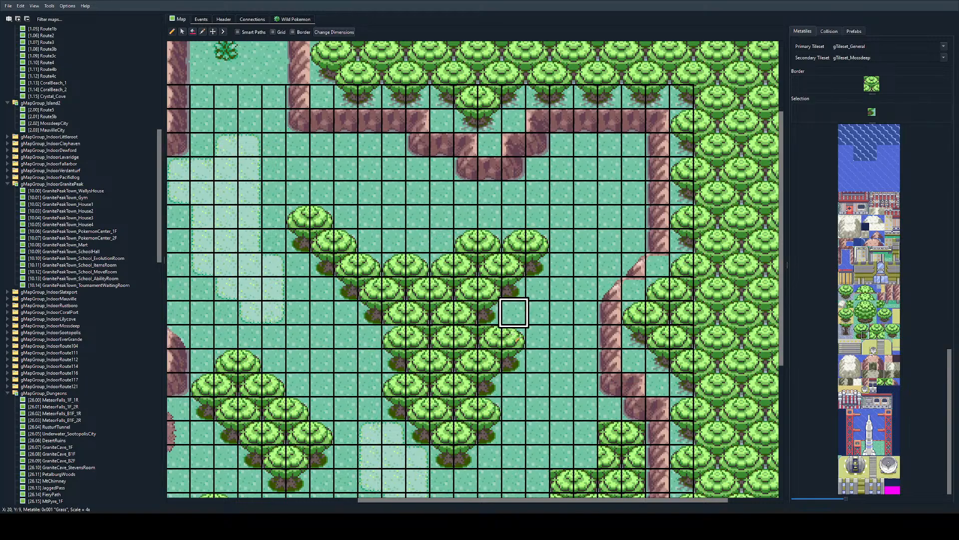
Step: Clear the lower eastern tiles of the southeastern tree cluster to grass and place two trunk-corner tiles along its cut edge
scroll(513, 314, "down", 3, "ctrl")
scroll(514, 338, "up", 1, "ctrl")
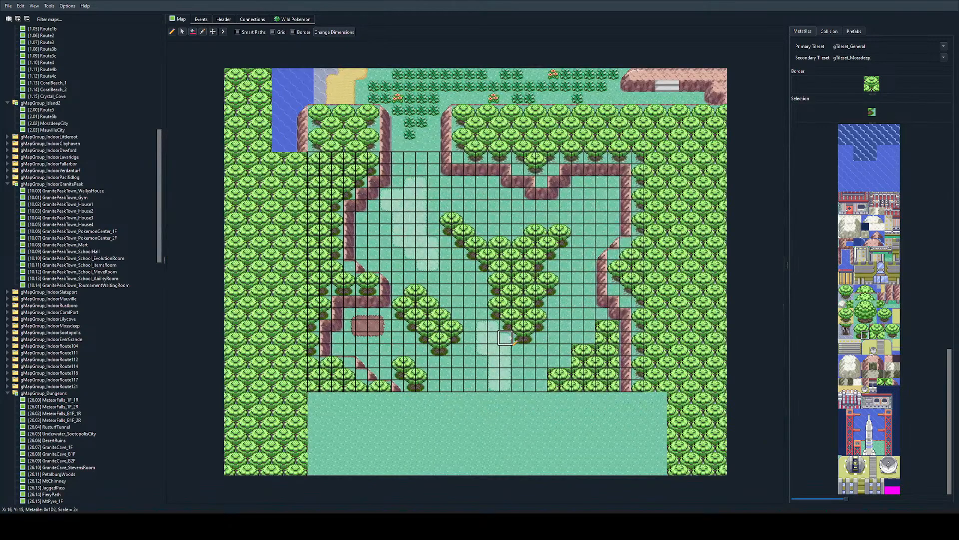
scroll(592, 302, "up", 1, "ctrl")
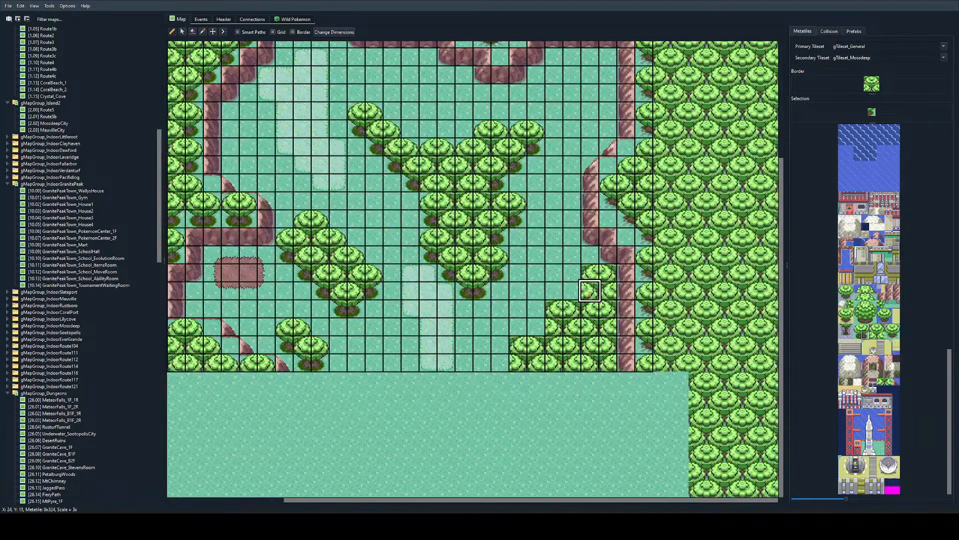
right_click(518, 290)
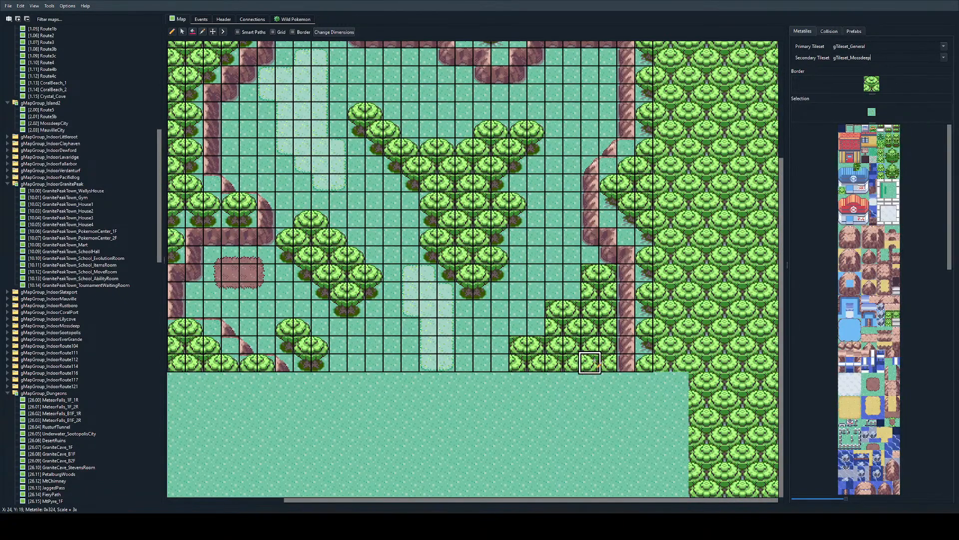
left_click_drag(594, 360, 572, 362)
right_click(483, 290)
left_click(562, 362)
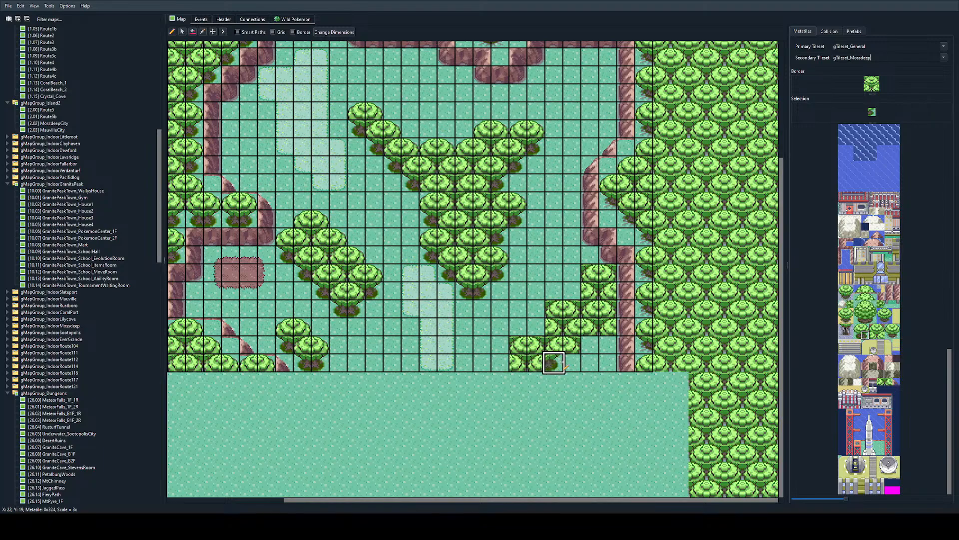
key("ctrl+z")
left_click(570, 361)
left_click(589, 345)
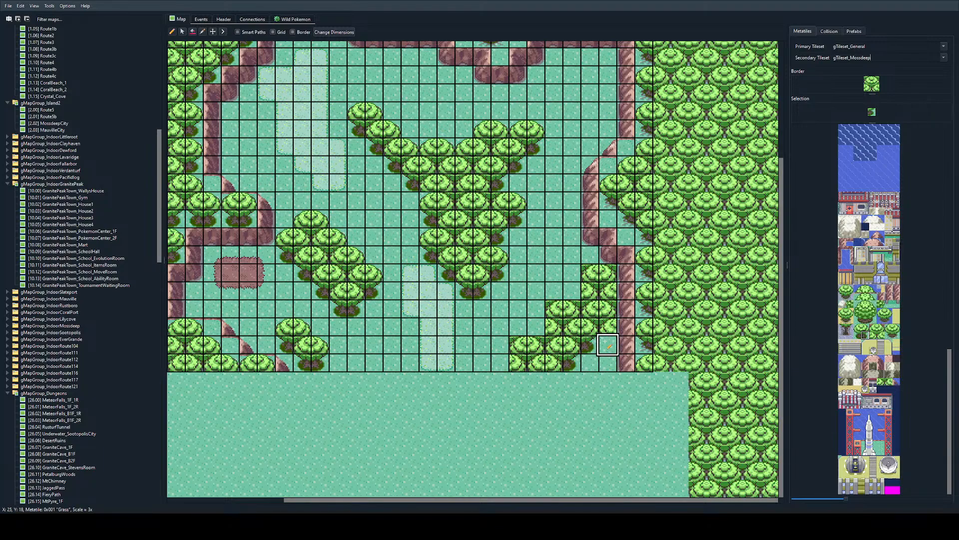
Step: Place trunk-corner tiles beneath the southeastern cluster's upper eastern canopies and round off its topmost canopy's eastern end
right_click(608, 345)
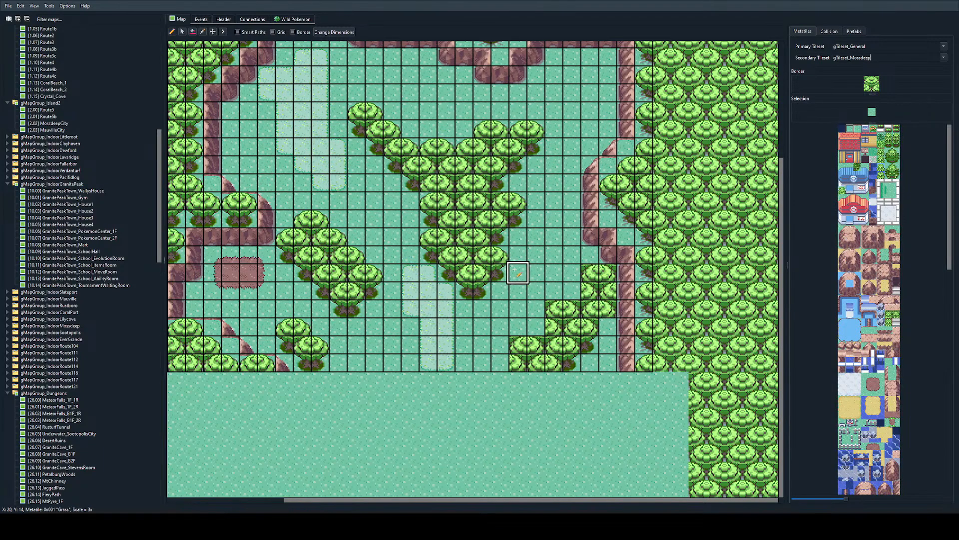
right_click(501, 275)
left_click(605, 328)
left_click(601, 295)
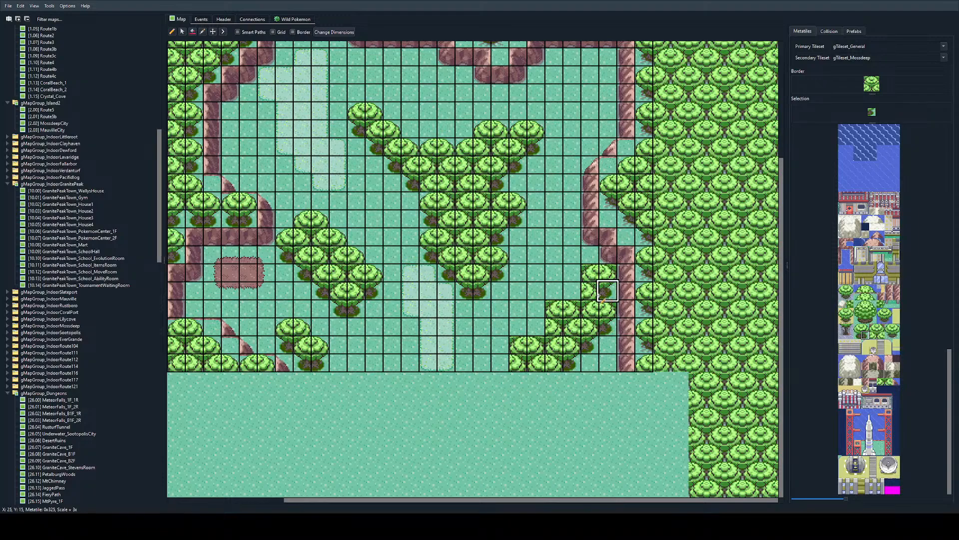
right_click(498, 252)
left_click(606, 273)
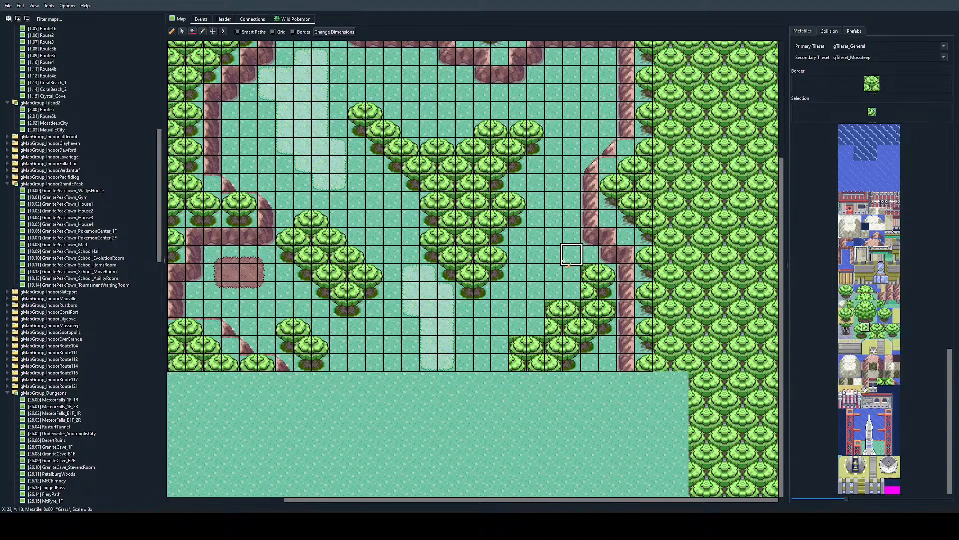
Step: Place five western canopy halves diagonally down the southeastern cluster's western edge to the map's southern border
right_click(482, 130)
left_click(570, 292)
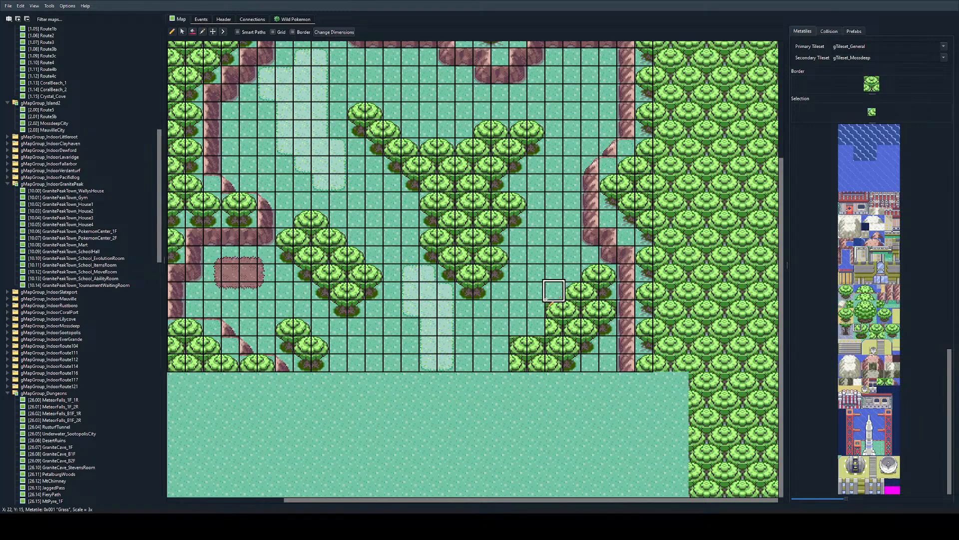
left_click(552, 307)
left_click(535, 327)
left_click(520, 345)
left_click(500, 363)
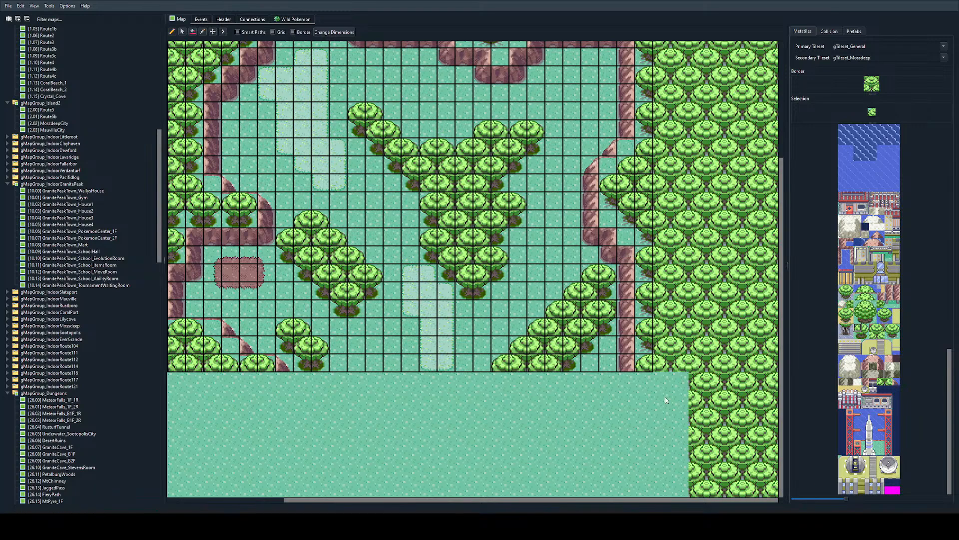
Step: Place a large round tree in the open grass northeast of the central grove
scroll(550, 325, "up", 3)
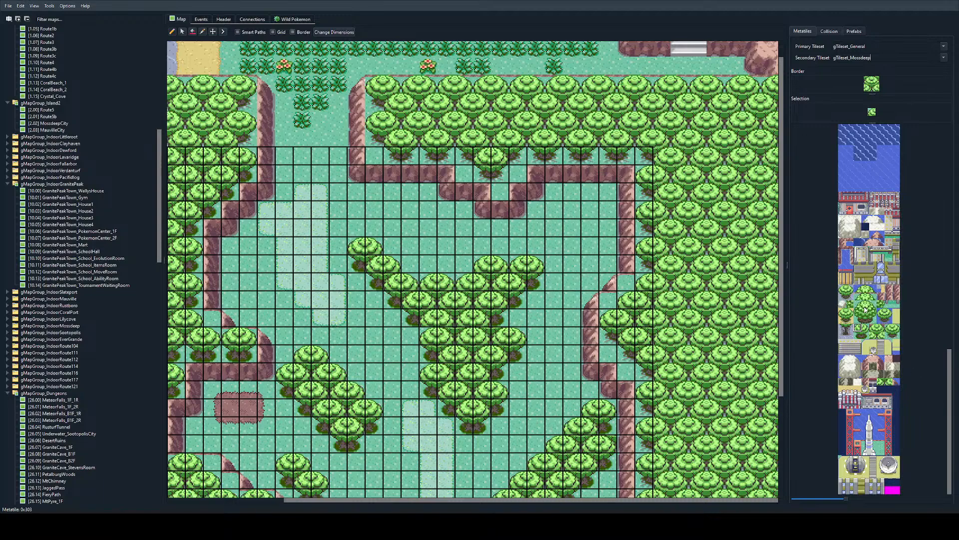
left_click_drag(858, 305, 873, 319)
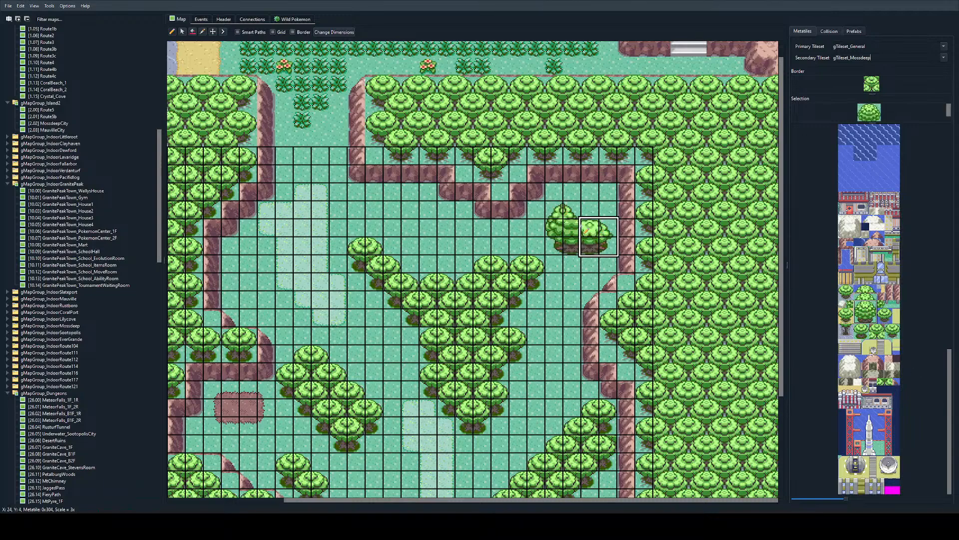
mouse_move(581, 226)
left_mouse_down()
mouse_move(558, 209)
mouse_move(558, 226)
mouse_move(573, 212)
left_mouse_up()
key("ctrl+z")
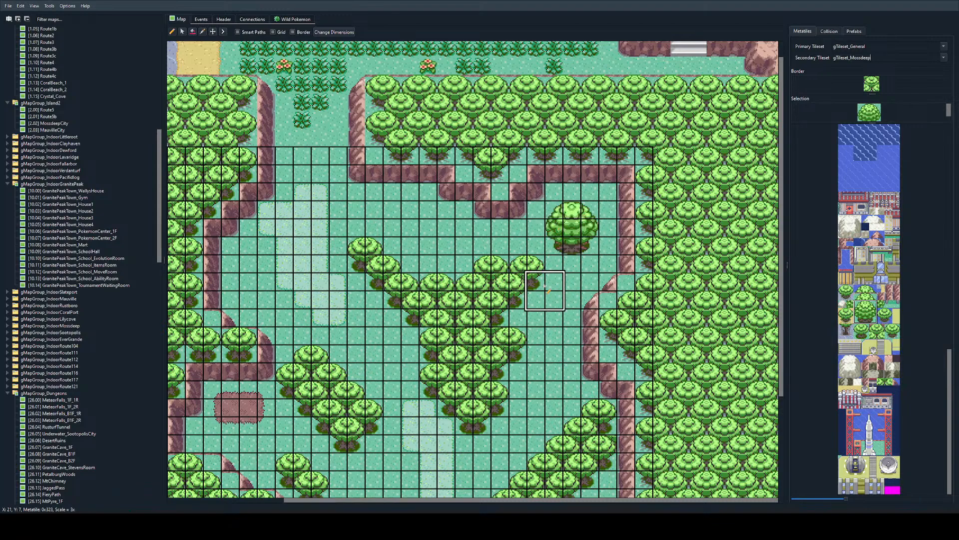
Step: Clear the central grove's topmost eastern canopy and the trunk tiles beneath it to plain grass
right_click(538, 263)
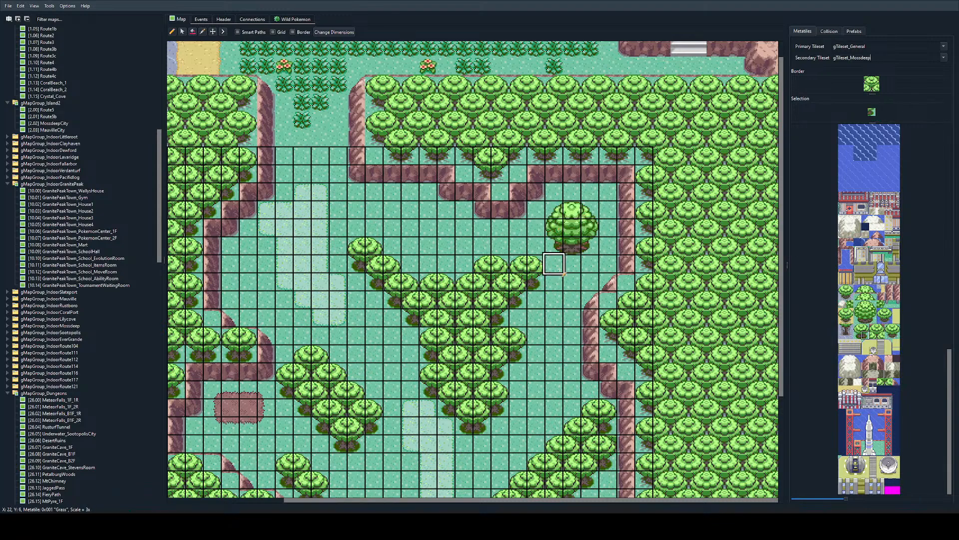
key("ctrl+z")
right_click(537, 264)
right_click(537, 300)
left_click_drag(540, 283, 520, 263)
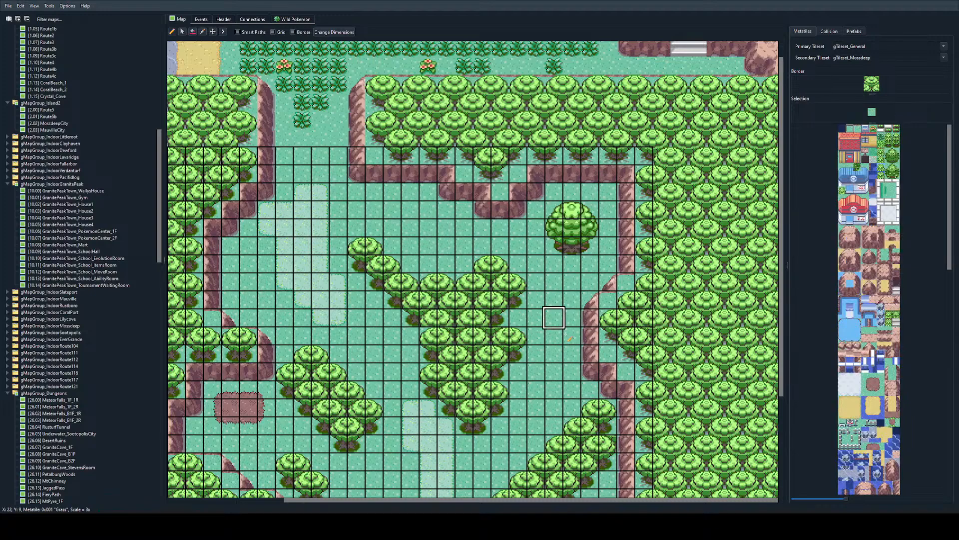
Step: Paint staggered tall grass patches along the corridor between the central grove and the southeastern tree cluster and cliff
scroll(569, 339, "down", 3, "ctrl")
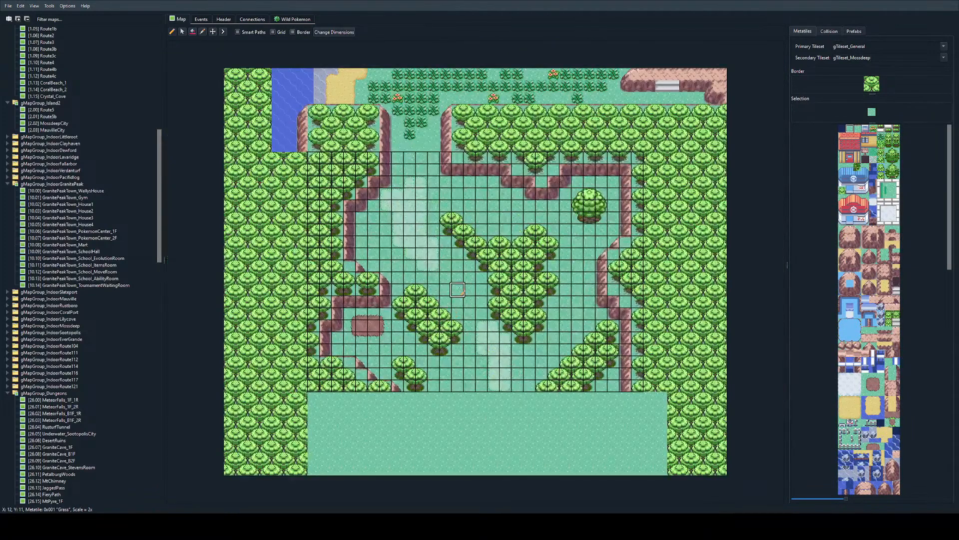
left_click(881, 137)
mouse_move(565, 302)
left_mouse_down()
mouse_move(532, 350)
mouse_move(575, 327)
mouse_move(589, 295)
mouse_move(565, 289)
mouse_move(577, 291)
left_mouse_up()
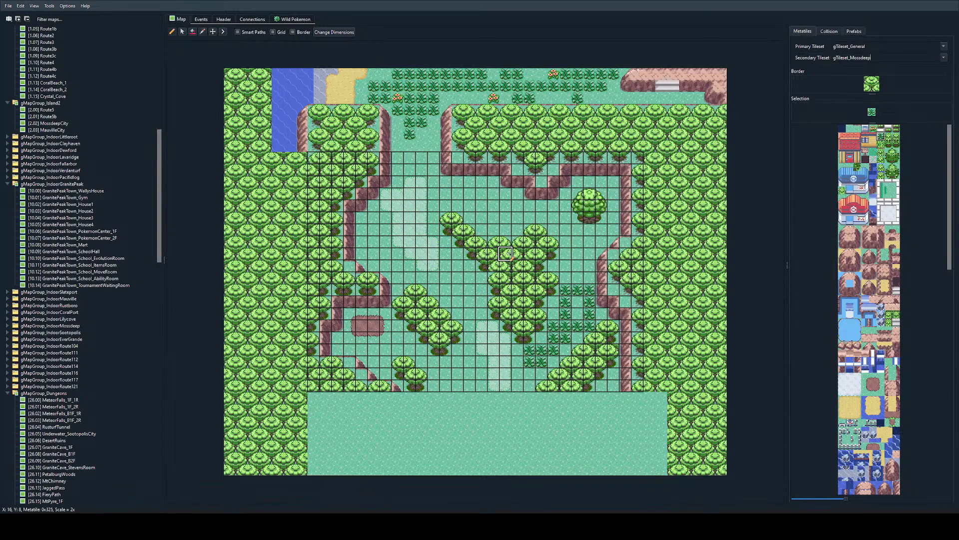
Step: Extend the tall grass across the clearing north of the central grove and add patches beside the western cliff
mouse_move(480, 194)
left_mouse_down()
mouse_move(444, 194)
mouse_move(480, 218)
mouse_move(527, 210)
mouse_move(486, 218)
mouse_move(506, 230)
mouse_move(482, 185)
mouse_move(449, 186)
mouse_move(556, 220)
mouse_move(575, 254)
mouse_move(615, 222)
mouse_move(577, 194)
left_mouse_up()
key("ctrl+z")
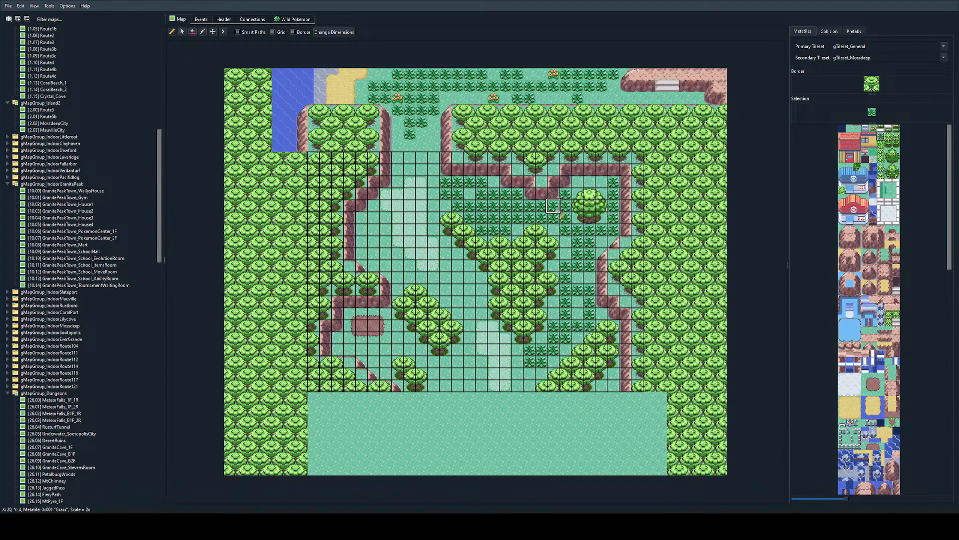
mouse_move(362, 218)
left_mouse_down()
mouse_move(398, 245)
mouse_move(363, 244)
mouse_move(385, 269)
left_mouse_up()
key("ctrl+z")
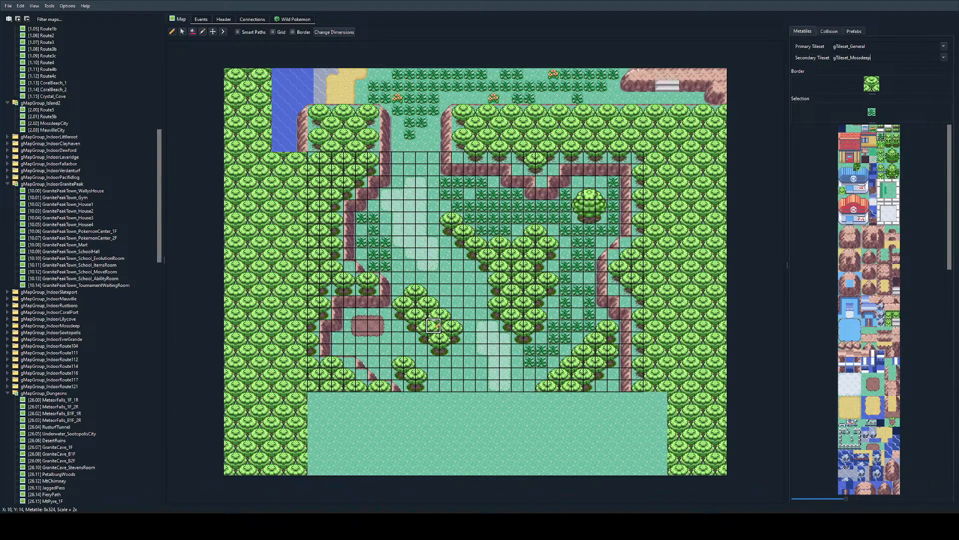
Step: Review the tall grass layout and tree clusters from the northern entrance to the southern border of the map
scroll(474, 320, "up", 1, "ctrl")
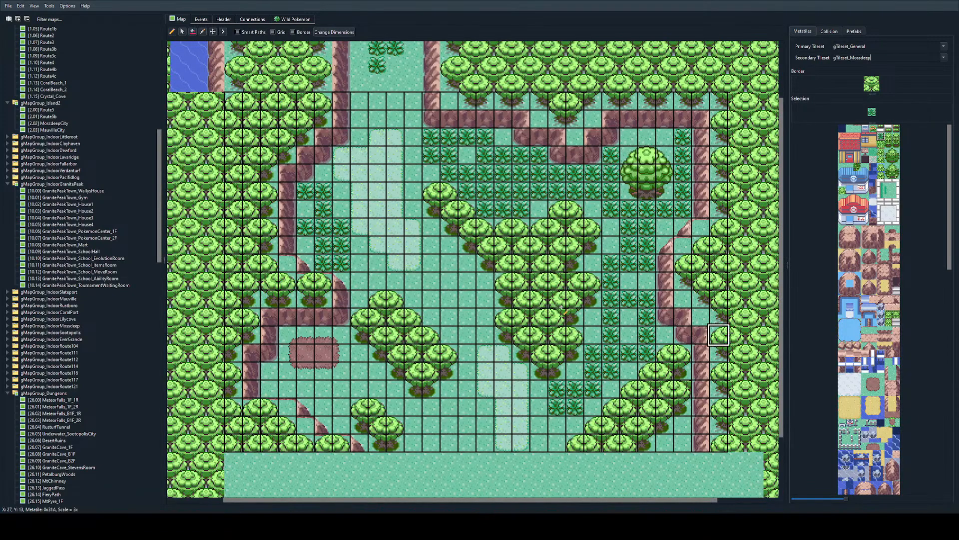
scroll(485, 317, "down", 3)
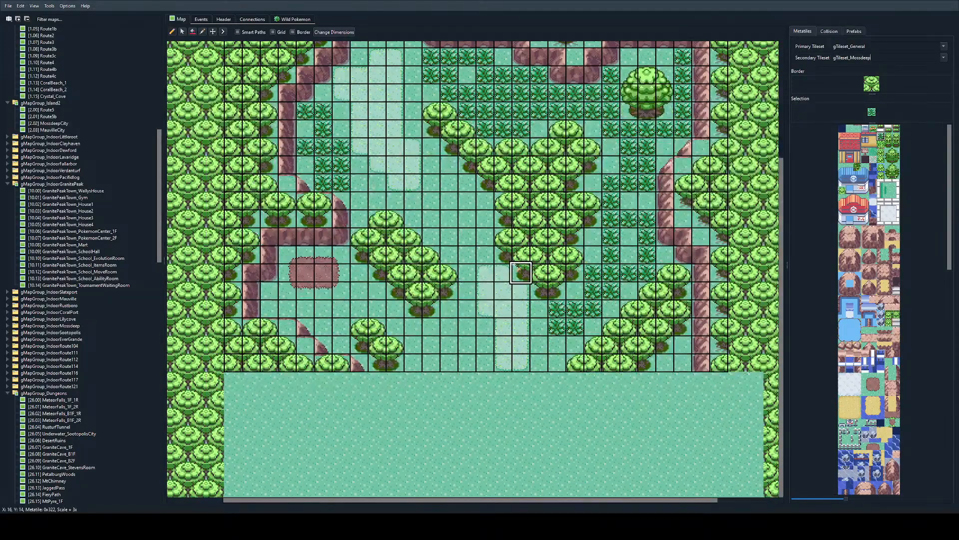
scroll(520, 290, "up", 3)
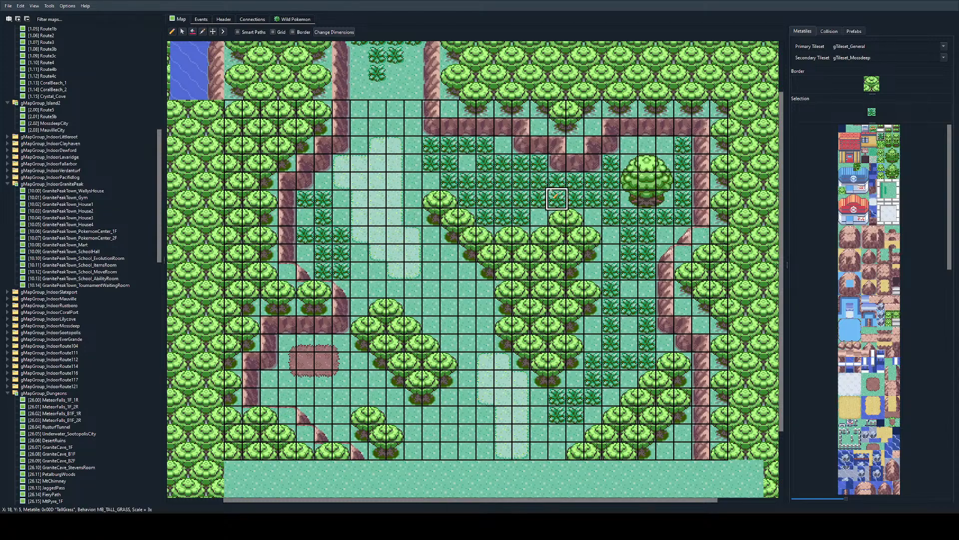
scroll(555, 195, "down", 3)
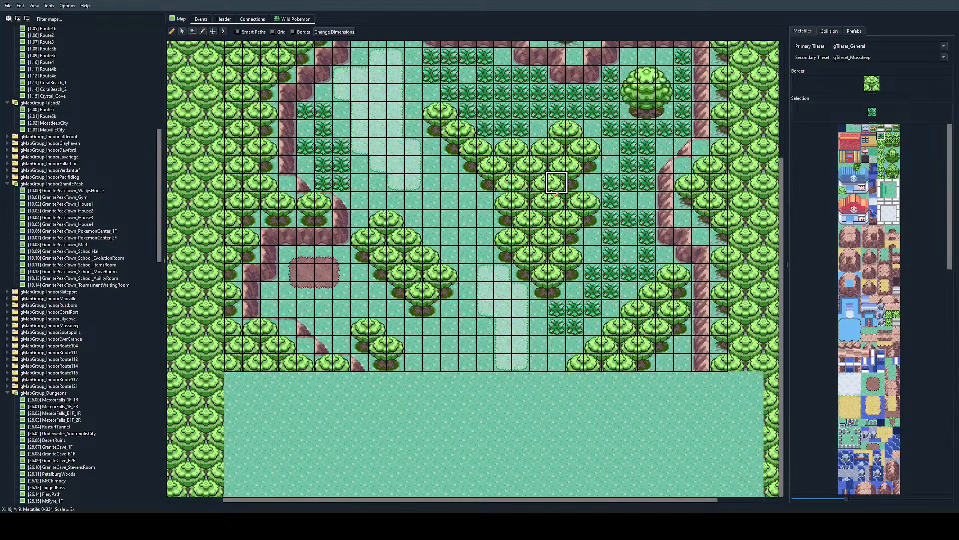
scroll(556, 180, "up", 5)
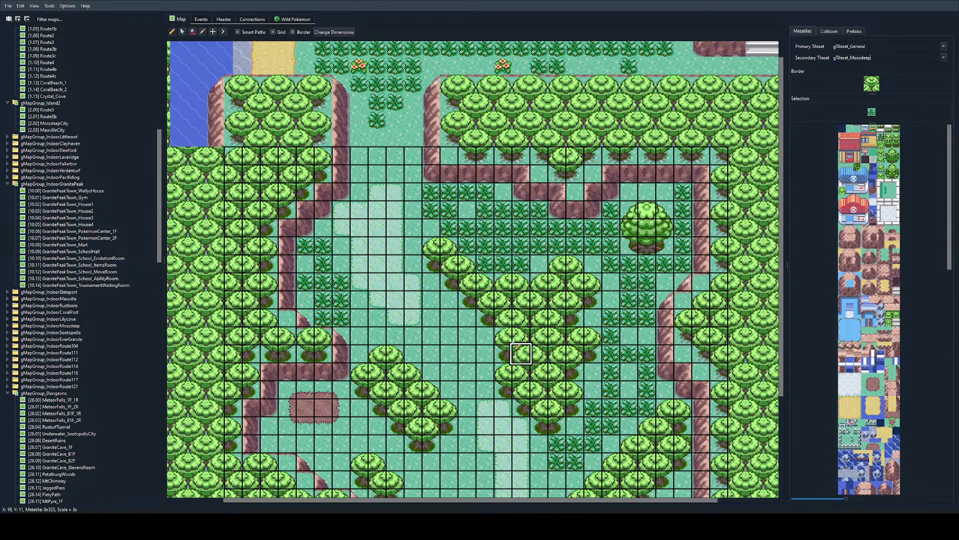
scroll(525, 320, "down", 5)
scroll(531, 314, "up", 5)
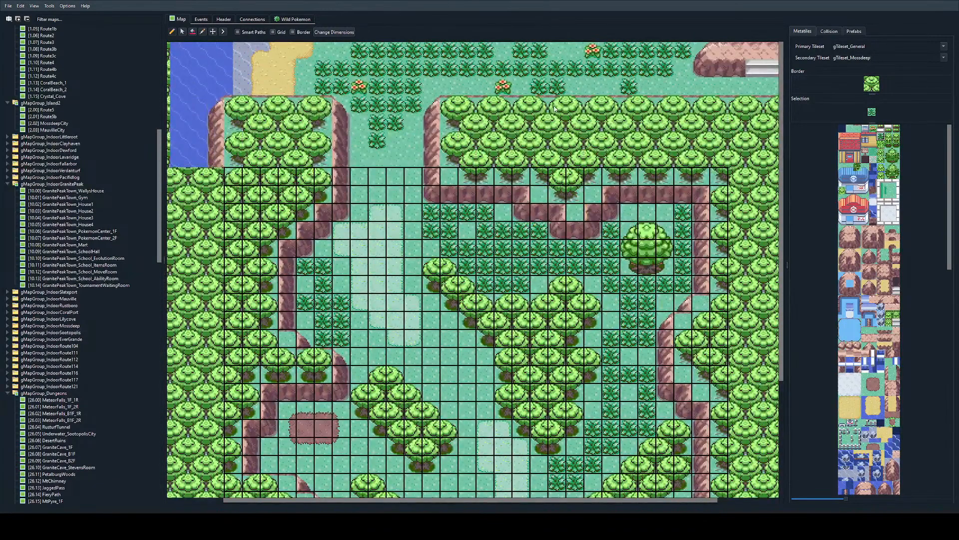
Step: Open the connected Route5 map to examine its border with the thicket, and return to Obsidian_Thicket_1 to check its layout
double_click(555, 109)
scroll(569, 249, "down", 3)
scroll(750, 327, "right", 10)
scroll(747, 333, "left", 10)
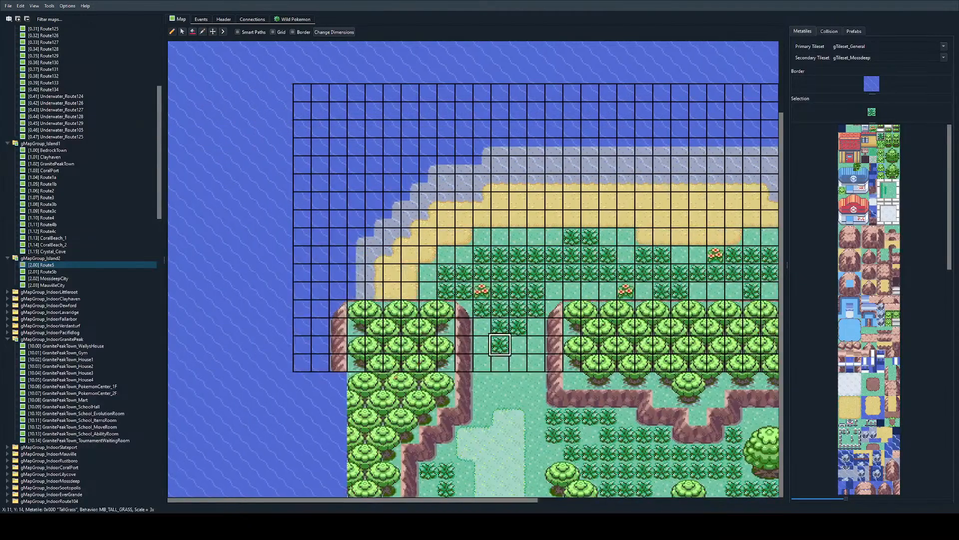
double_click(538, 392)
scroll(538, 392, "down", 1, "ctrl")
scroll(537, 308, "up", 1, "ctrl")
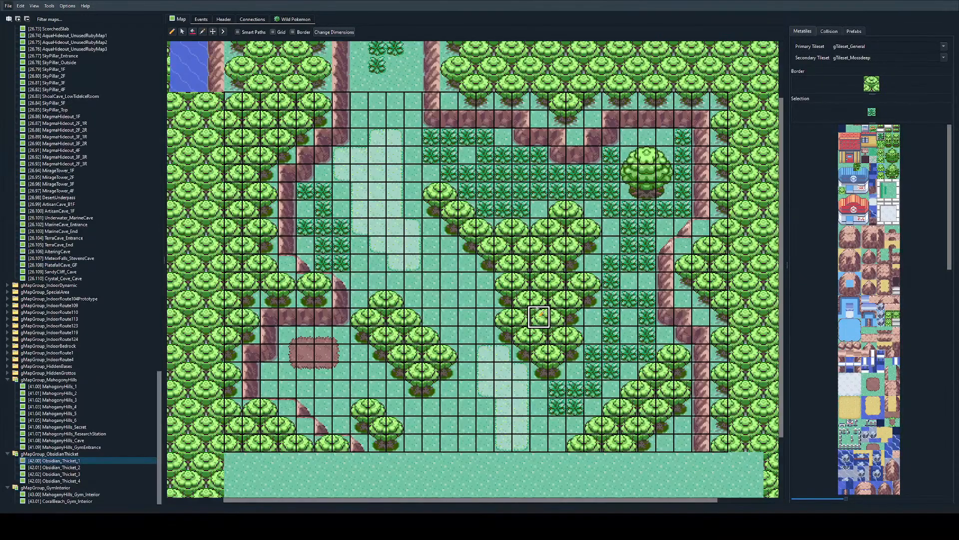
scroll(540, 406, "up", 1)
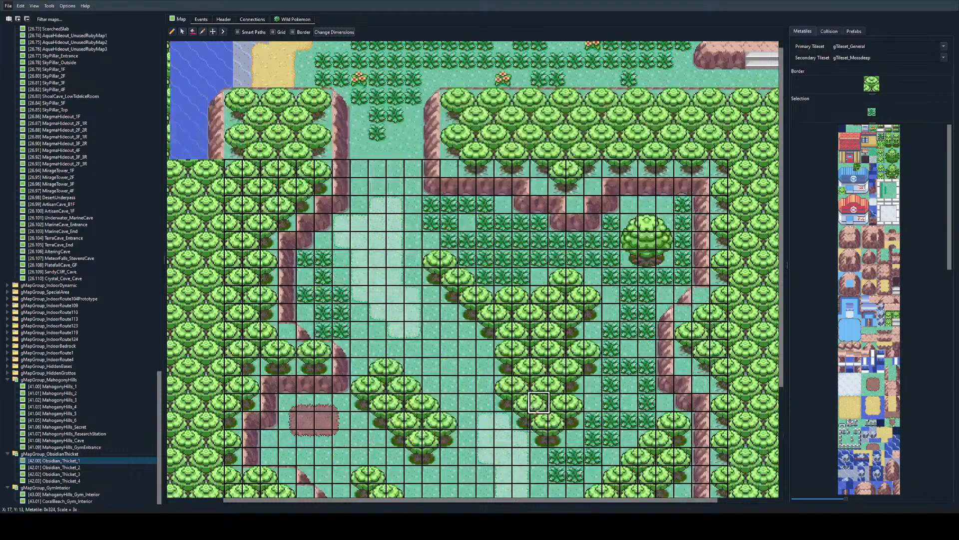
scroll(525, 355, "down", 1)
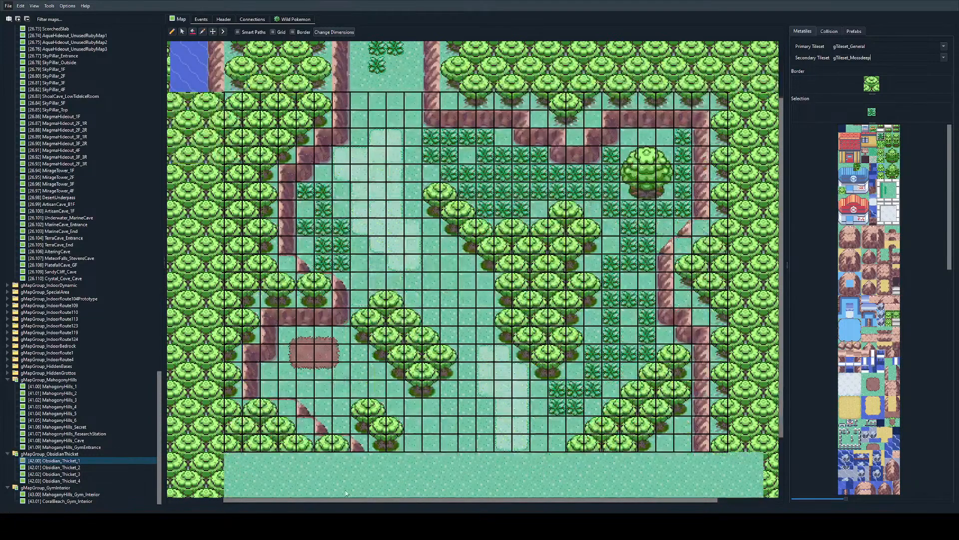
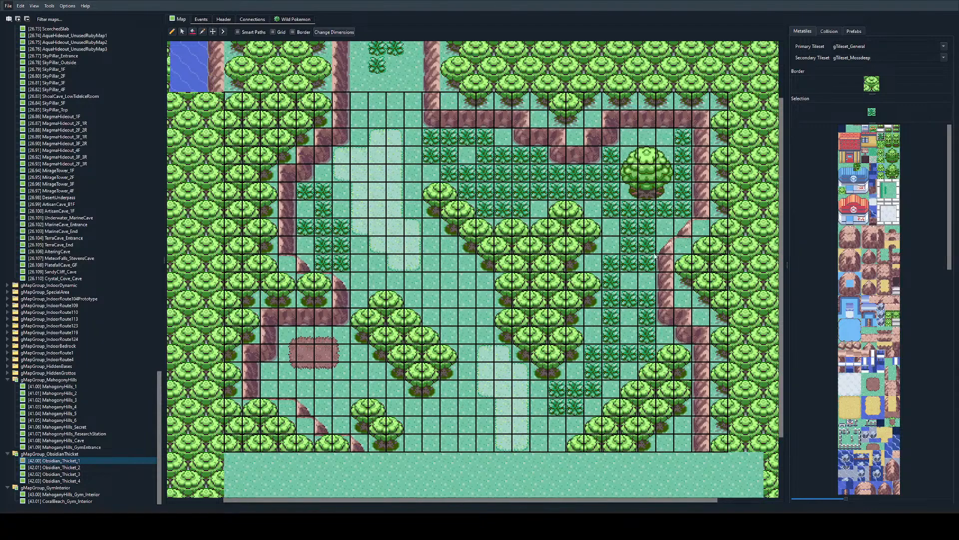
Step: Mark the central grove, the southwestern tree cluster and the upper western cliff as impassable with elevation 0 and collision 1
scroll(654, 256, "down", 2)
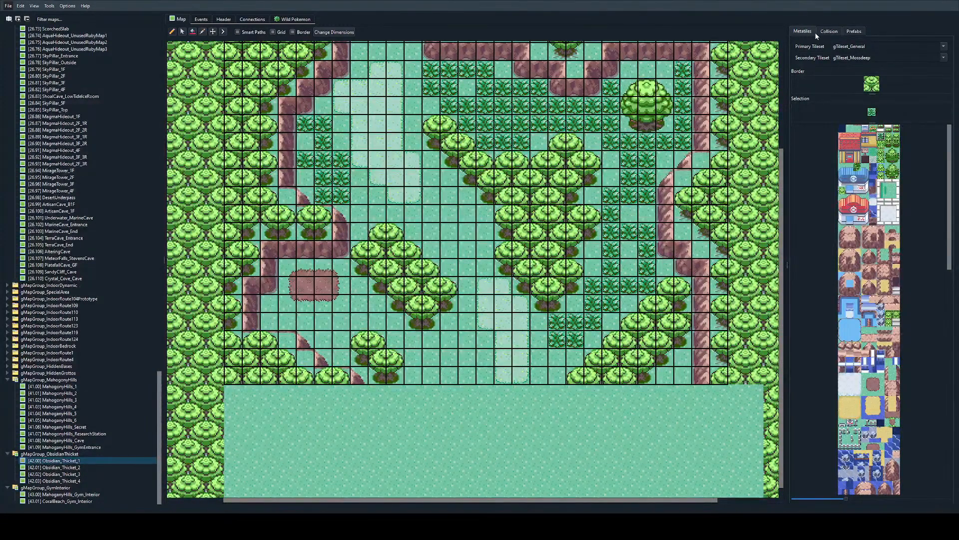
left_click(829, 30)
scroll(538, 245, "up", 2)
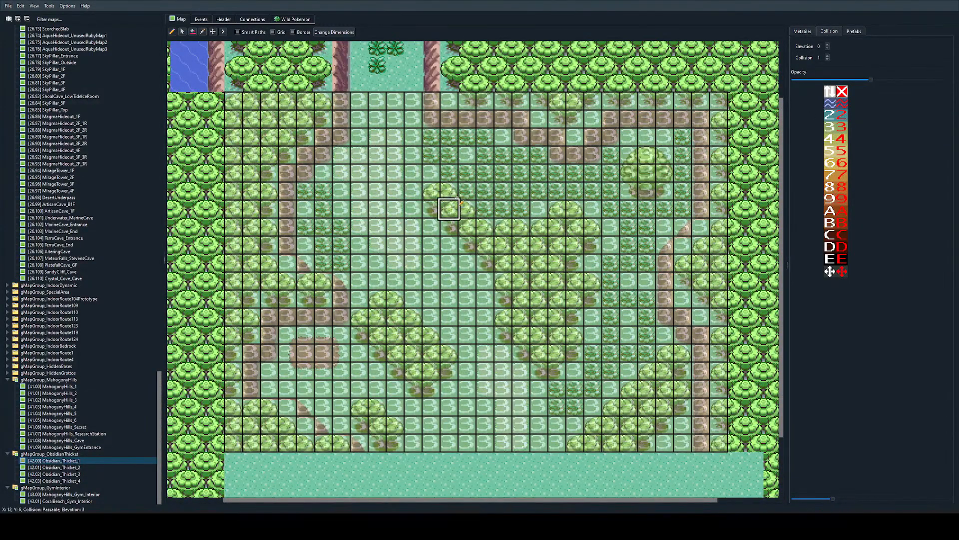
mouse_move(460, 201)
left_mouse_down()
mouse_move(441, 195)
mouse_move(479, 233)
mouse_move(542, 245)
mouse_move(559, 209)
mouse_move(595, 230)
mouse_move(574, 262)
mouse_move(592, 282)
mouse_move(574, 319)
mouse_move(574, 354)
mouse_move(539, 361)
mouse_move(502, 340)
mouse_move(503, 282)
mouse_move(520, 262)
mouse_move(546, 306)
mouse_move(538, 334)
mouse_move(467, 244)
left_mouse_up()
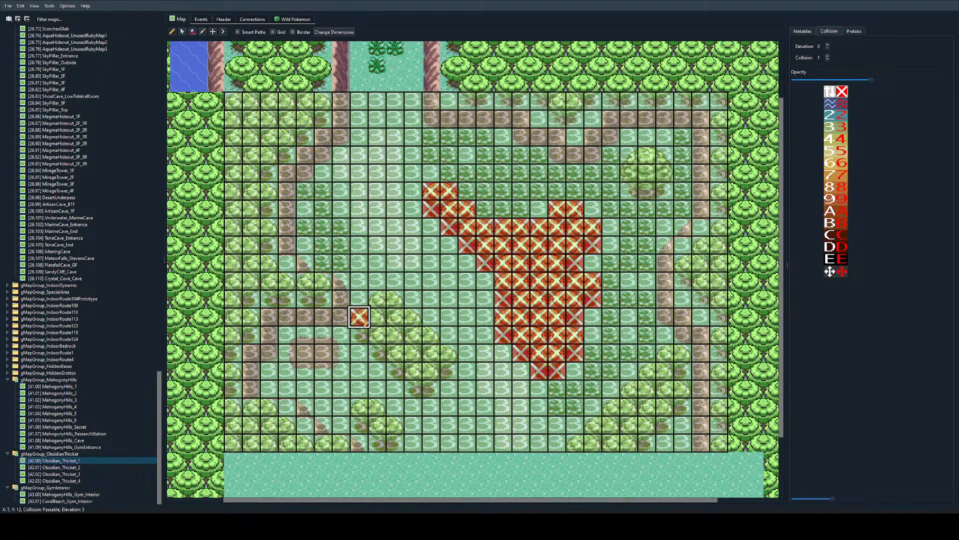
mouse_move(358, 317)
left_mouse_down()
mouse_move(396, 335)
mouse_move(431, 371)
mouse_move(413, 371)
mouse_move(341, 317)
mouse_move(287, 245)
mouse_move(287, 173)
mouse_move(322, 119)
left_mouse_up()
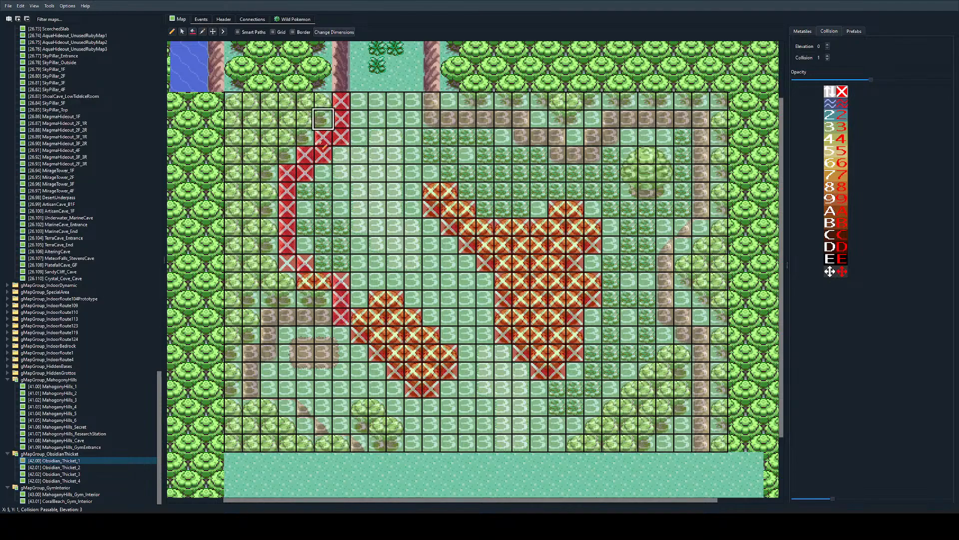
Step: Paint impassable collision along the lower western cliff, the southwestern ledges and the small tree cluster at the southern border
mouse_move(305, 316)
left_mouse_down()
mouse_move(323, 317)
mouse_move(269, 317)
mouse_move(233, 353)
mouse_move(287, 406)
mouse_move(358, 443)
mouse_move(377, 425)
mouse_move(376, 443)
mouse_move(395, 425)
left_mouse_up()
right_click(341, 407)
left_click(341, 425)
right_click(377, 407)
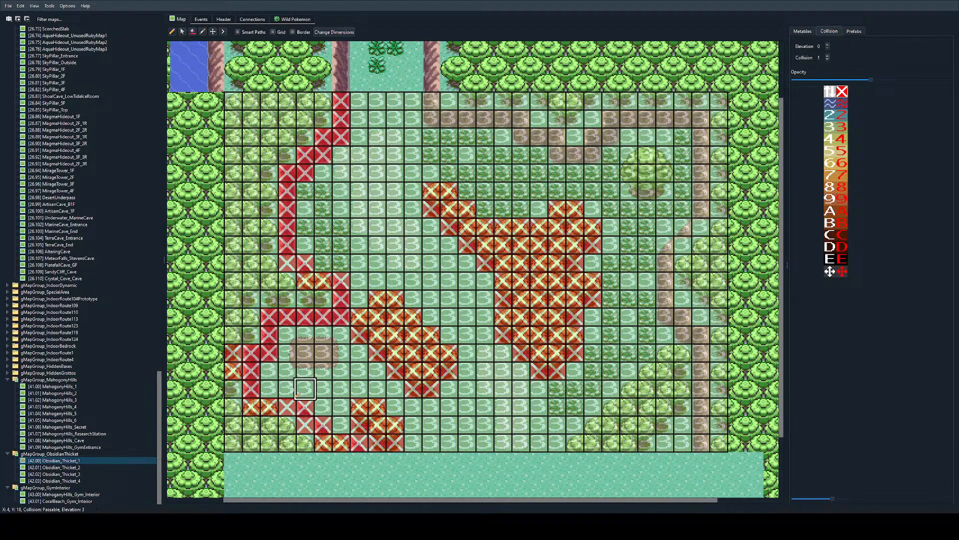
Step: Flood fill the forest areas behind the western cliff and in the southwestern corner with impassable collision
left_click(193, 32)
left_click(269, 137)
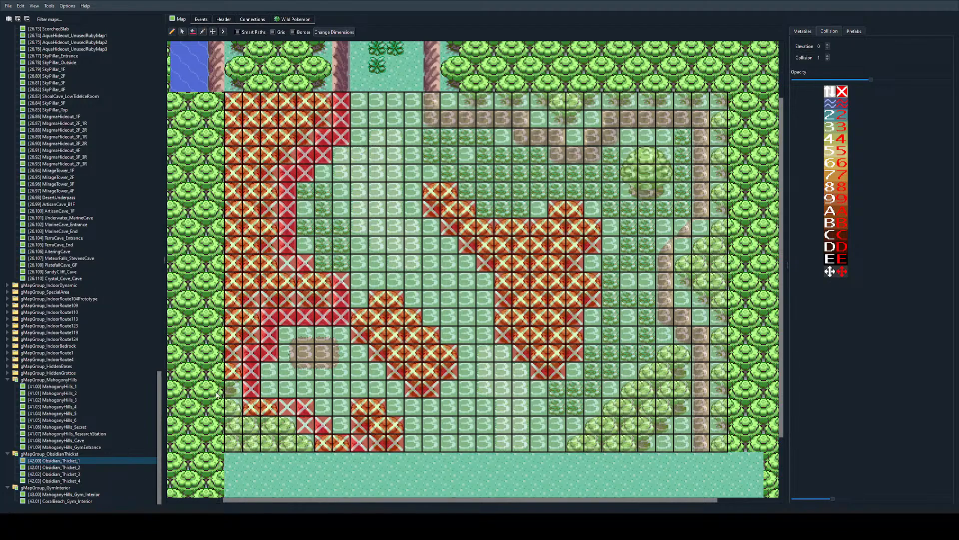
left_click(233, 393)
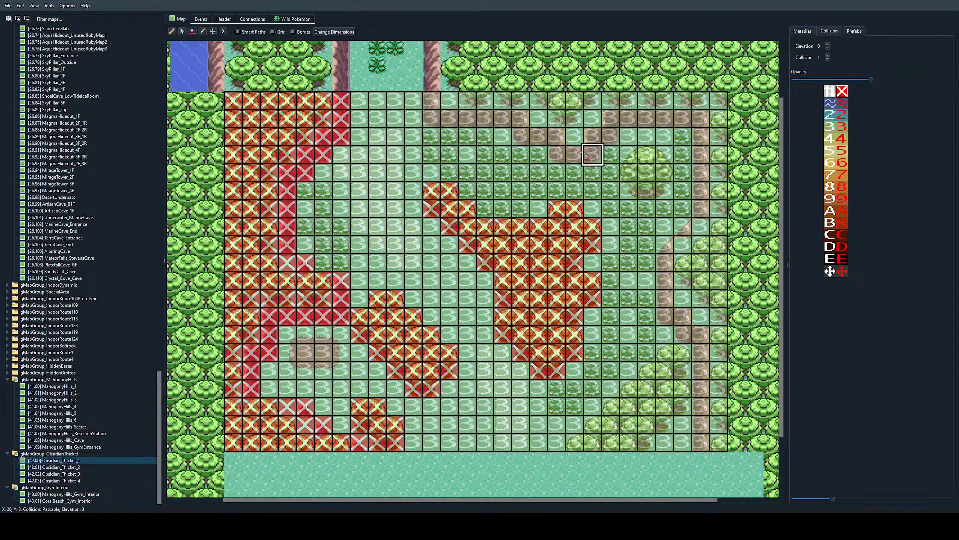
scroll(608, 145, "right", 1)
scroll(295, 368, "left", 1)
left_click(284, 370)
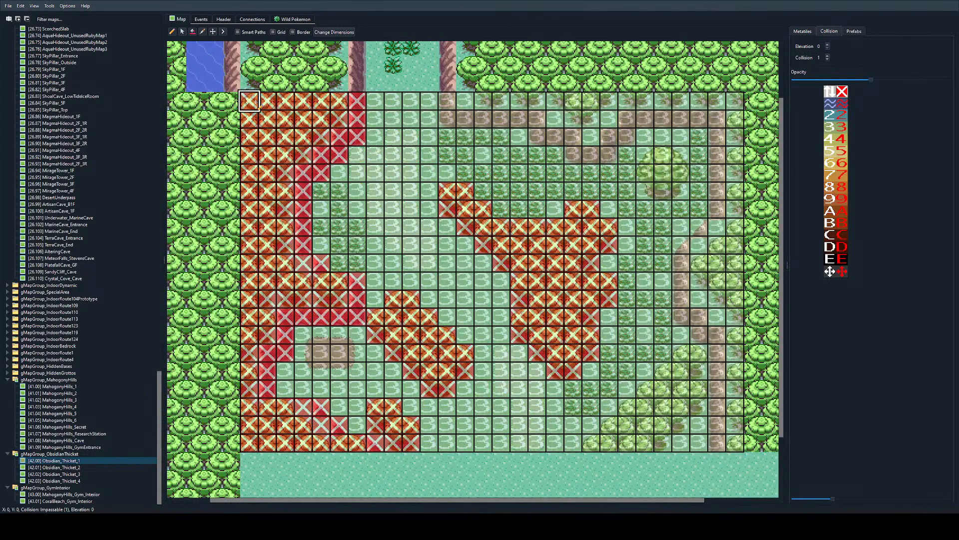
Step: Mark the northern and eastern cliffs and southeastern trees as impassable, and fill the forest areas behind the cliffs
mouse_move(447, 100)
left_mouse_down()
mouse_move(448, 119)
mouse_move(542, 145)
mouse_move(594, 140)
left_mouse_up()
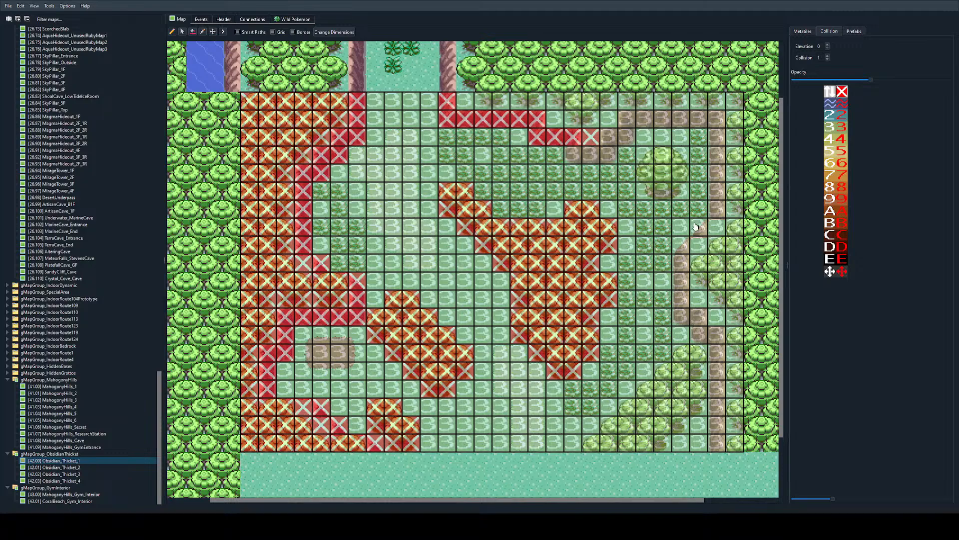
scroll(555, 173, "right", 1)
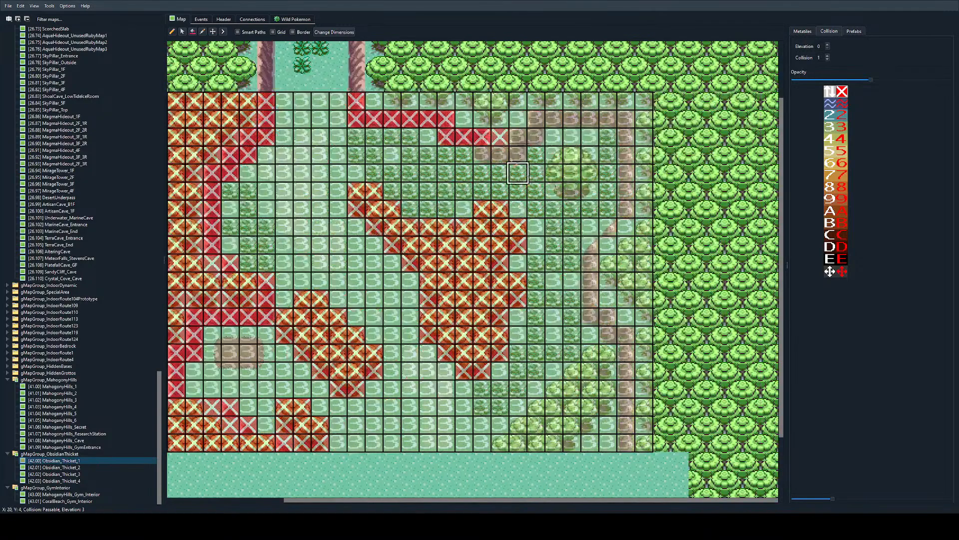
mouse_move(465, 153)
left_mouse_down()
mouse_move(505, 158)
mouse_move(531, 140)
mouse_move(517, 138)
mouse_move(535, 123)
mouse_move(624, 120)
mouse_move(518, 135)
mouse_move(498, 154)
mouse_move(535, 140)
left_mouse_up()
key("ctrl+z")
key("ctrl+z")
key("ctrl+z")
mouse_move(624, 138)
left_mouse_down()
mouse_move(625, 199)
mouse_move(590, 300)
mouse_move(618, 341)
mouse_move(626, 442)
mouse_move(517, 443)
mouse_move(517, 424)
mouse_move(554, 444)
mouse_move(590, 353)
mouse_move(608, 390)
mouse_move(572, 443)
mouse_move(608, 406)
mouse_move(644, 443)
mouse_move(644, 299)
left_mouse_up()
left_click(464, 100)
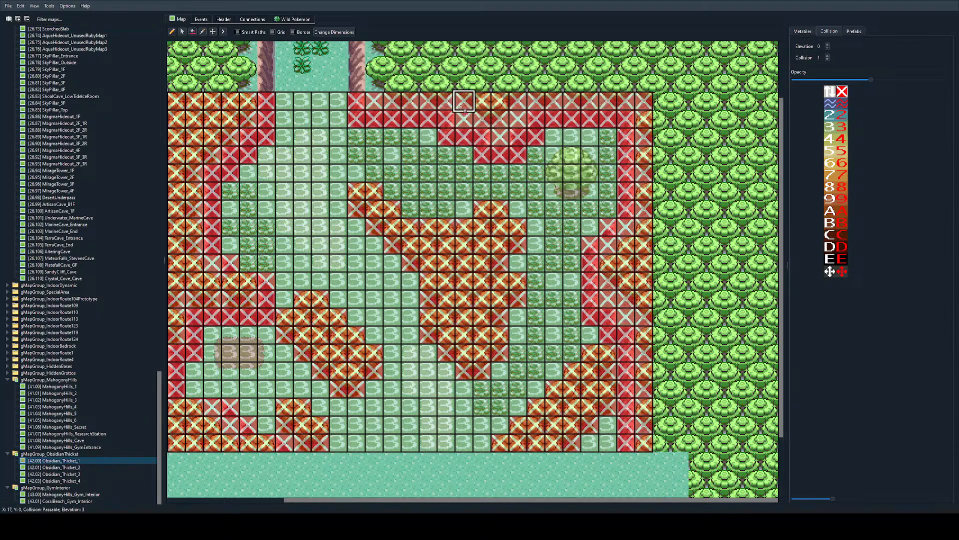
Step: Open the map's events and replay its edit history by redoing the undone layout edits up to the finished layout
left_click(206, 19)
left_click(181, 19)
left_click(201, 19)
scroll(82, 118, "up", 6)
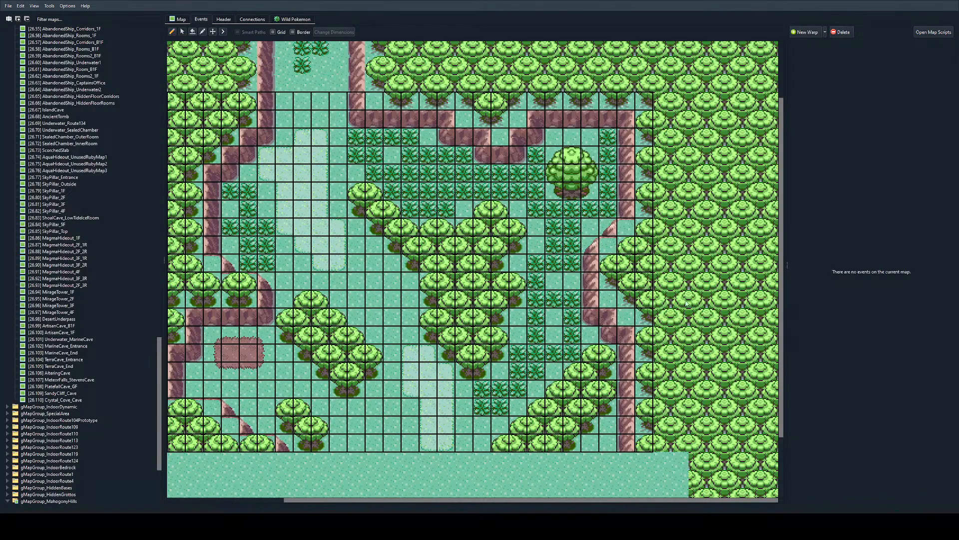
key("ctrl+y")
key("ctrl+y")
key("ctrl+y")
key("ctrl+y")
key("ctrl+y")
key("ctrl+y")
key("ctrl+y")
key("ctrl+y")
key("ctrl+y")
key("ctrl+y")
key("ctrl+y")
key("ctrl+y")
key("ctrl+y")
key("ctrl+y")
key("ctrl+y")
key("ctrl+y")
key("ctrl+y")
key("ctrl+y")
key("ctrl+y")
key("ctrl+y")
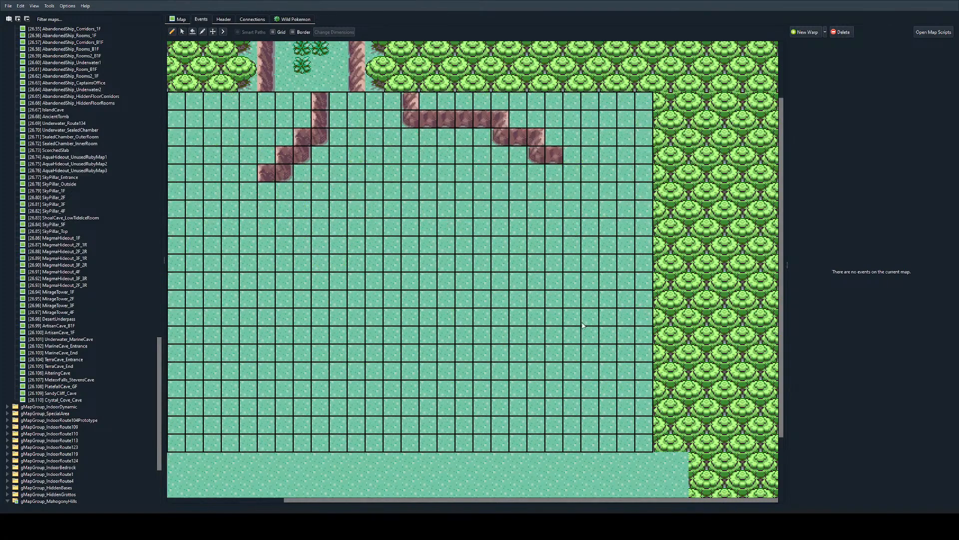
key("ctrl+y")
key("ctrl+y")
key("ctrl+y")
key("ctrl+y")
key("ctrl+y")
key("ctrl+y")
key("ctrl+y")
key("ctrl+y")
key("ctrl+y")
key("ctrl+y")
key("ctrl+y")
key("ctrl+y")
key("ctrl+y")
key("ctrl+y")
key("ctrl+y")
key("ctrl+y")
key("ctrl+y")
key("ctrl+y")
key("ctrl+y")
key("ctrl+y")
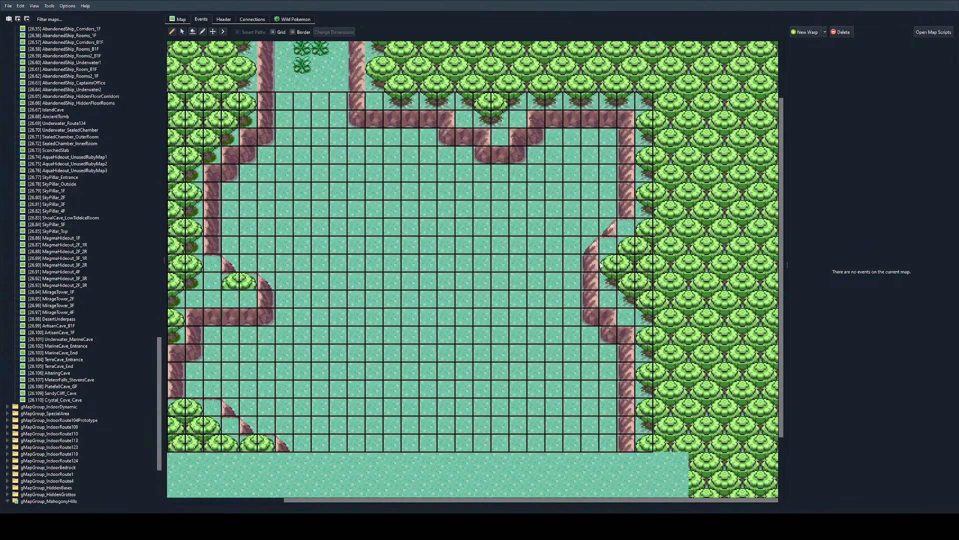
key("ctrl+y")
key("ctrl+y")
key("ctrl+y")
key("ctrl+y")
key("ctrl+y")
key("ctrl+y")
key("ctrl+y")
key("ctrl+y")
key("ctrl+y")
key("ctrl+y")
key("ctrl+y")
key("ctrl+y")
key("ctrl+y")
key("ctrl+y")
key("ctrl+y")
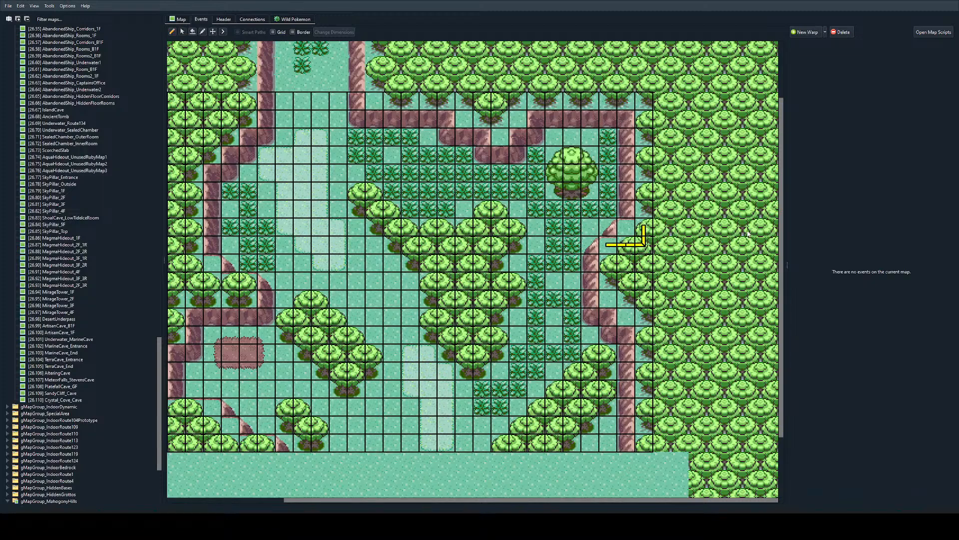
Step: Examine the map's collision coverage and metatile layout up to the northern border with Route5
scroll(618, 245, "up", 3)
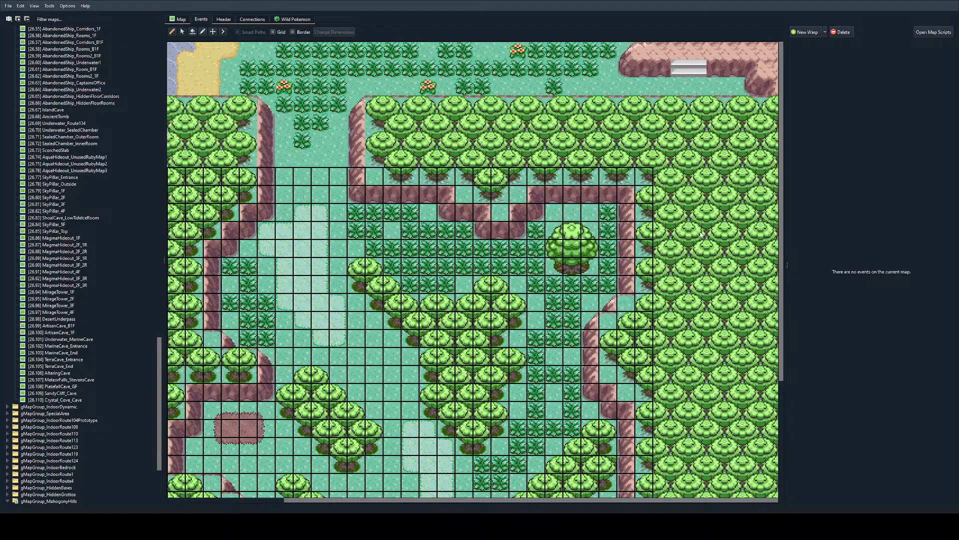
scroll(600, 237, "down", 2)
scroll(486, 240, "up", 1)
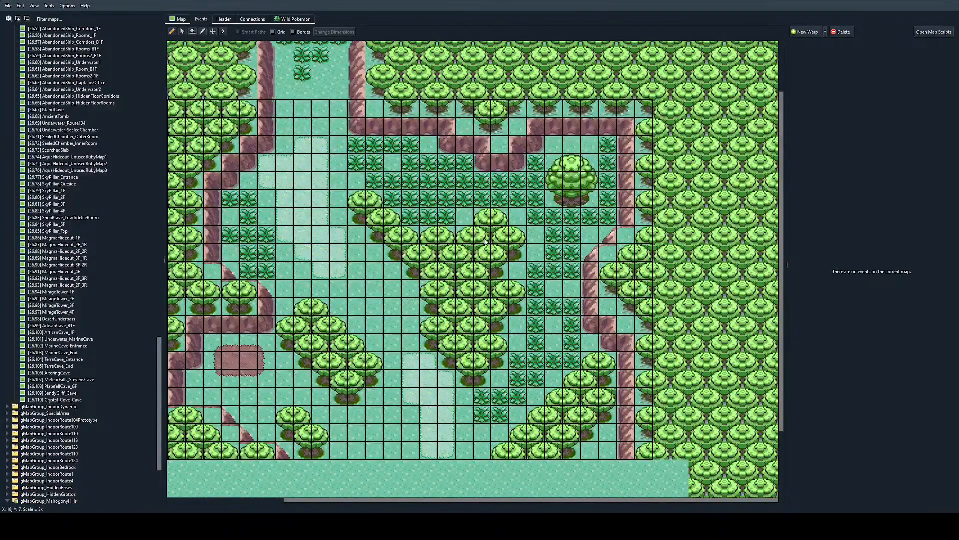
left_click(186, 21)
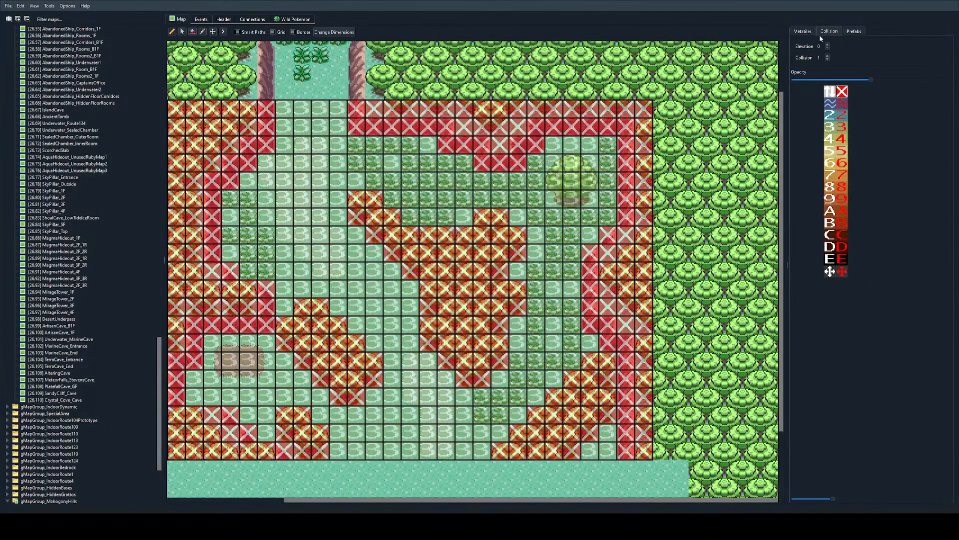
left_click(803, 30)
scroll(539, 225, "left", 2)
scroll(524, 240, "up", 1)
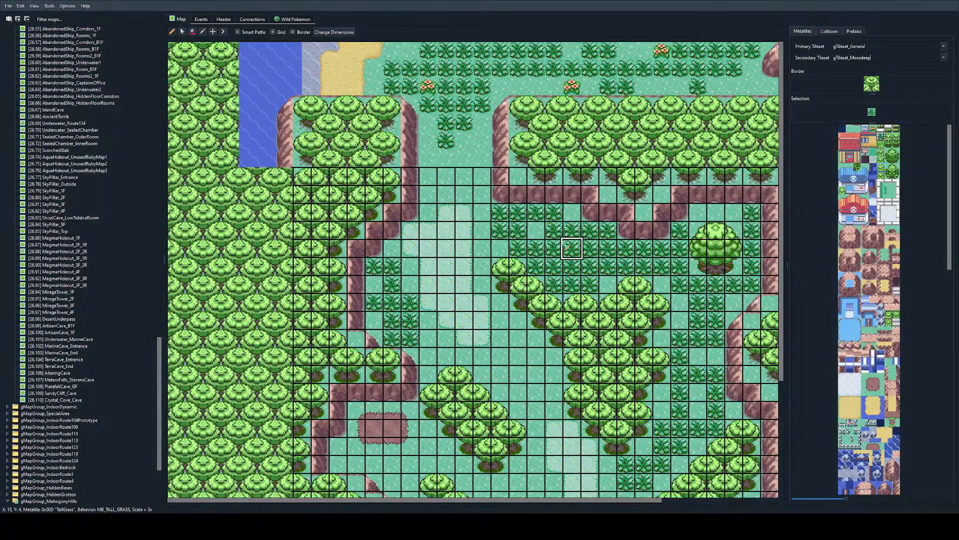
scroll(525, 257, "right", 1)
scroll(155, 344, "up", 11)
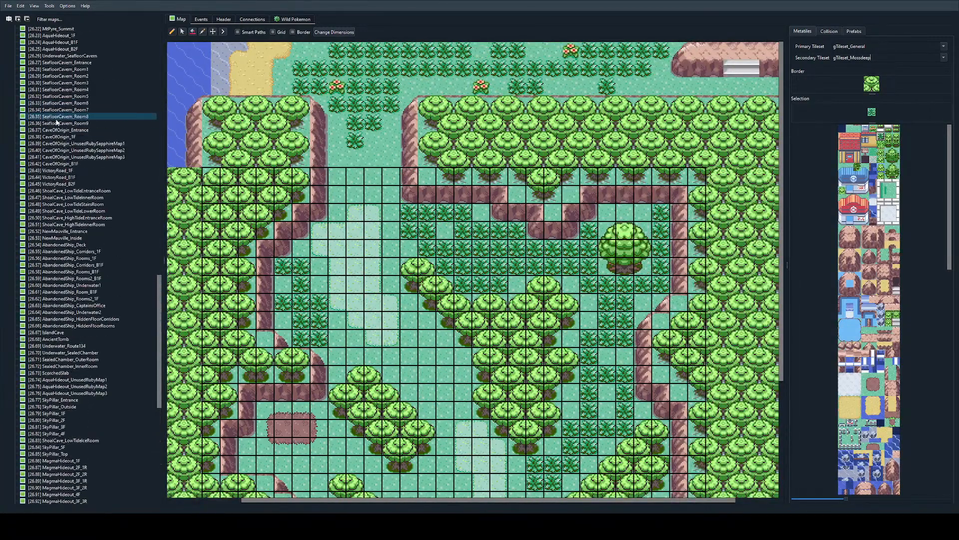
Step: Open Route105 and Route108 and check the object events on Route108 for a reusable item ball
left_click_drag(155, 345, 148, 29)
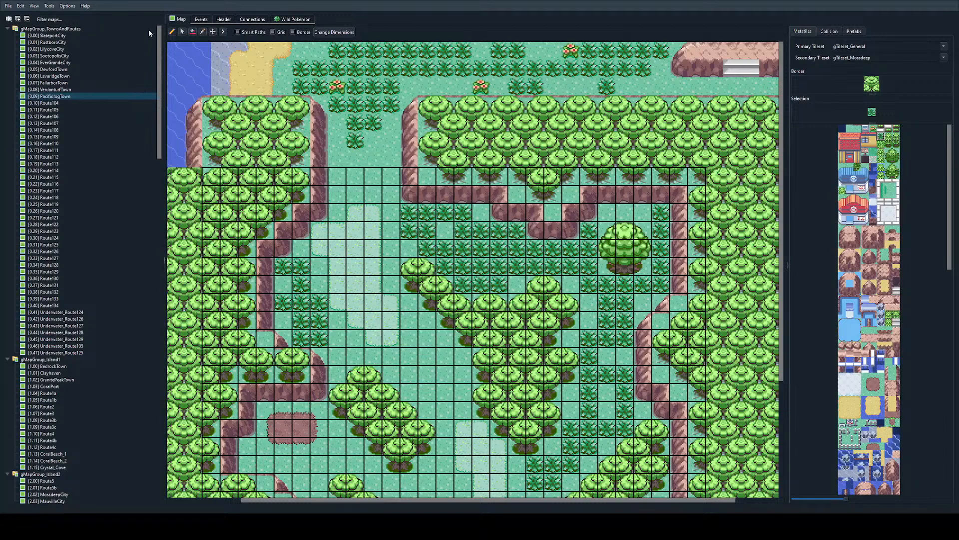
double_click(76, 108)
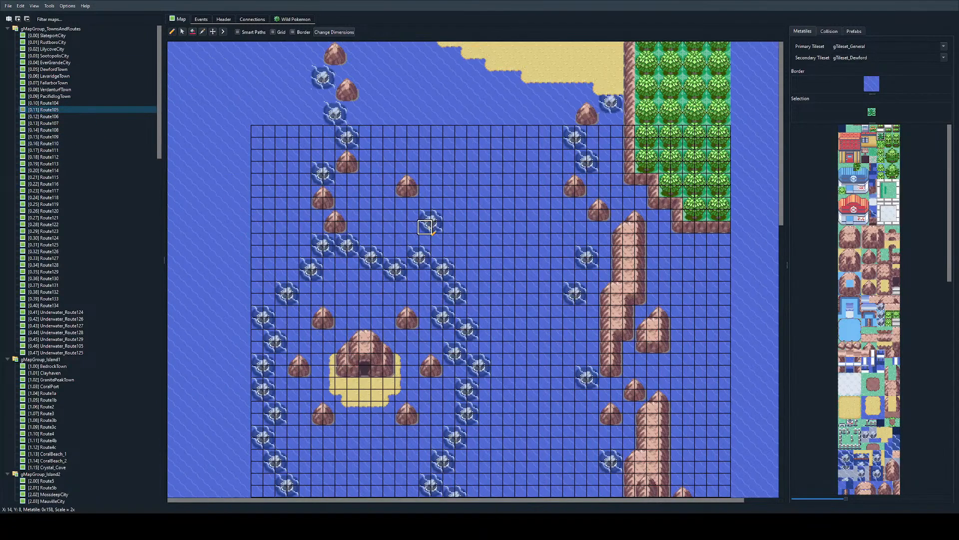
scroll(433, 228, "down", 10)
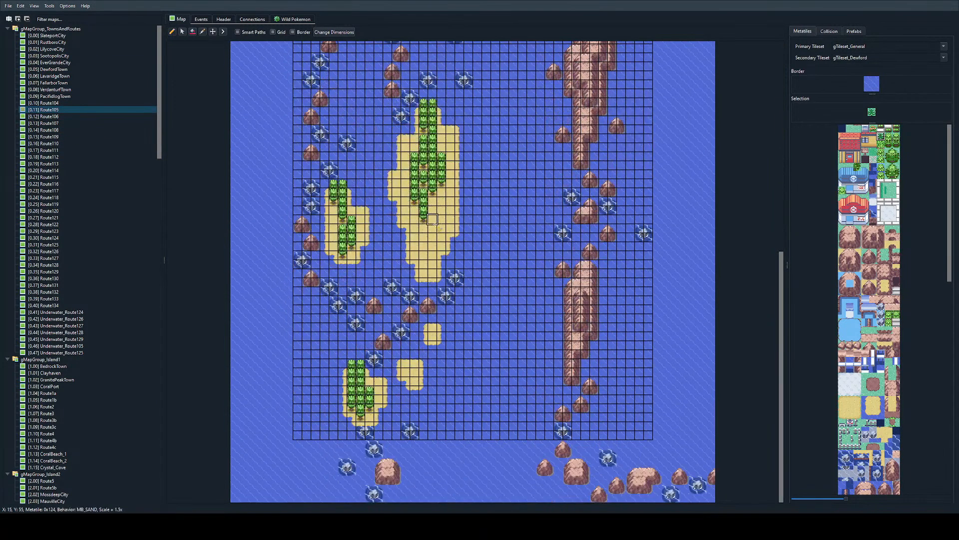
double_click(91, 132)
left_click(201, 19)
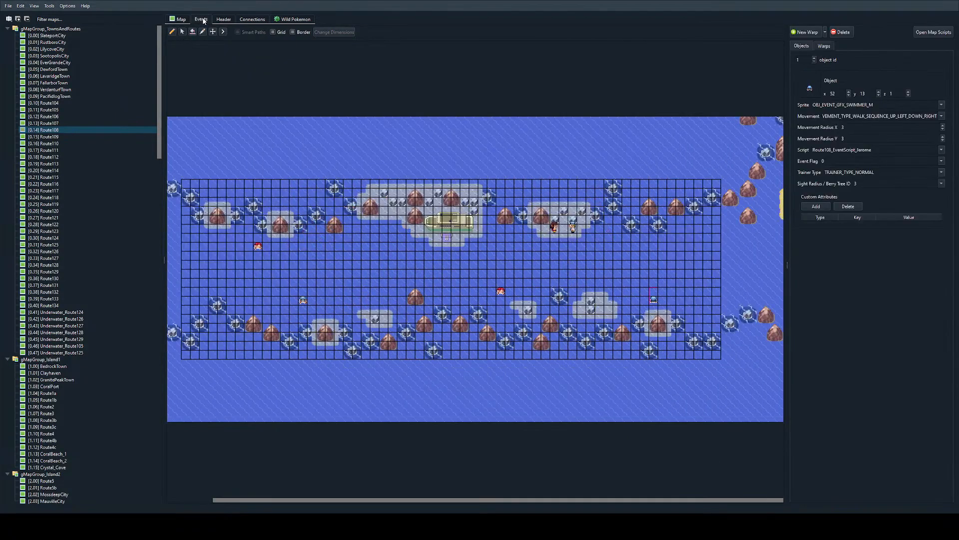
Step: Open Route122, move on to the connected Route121 and copy its item ball object that holds ITEM_REVIVE
double_click(40, 226)
scroll(420, 190, "up", 2)
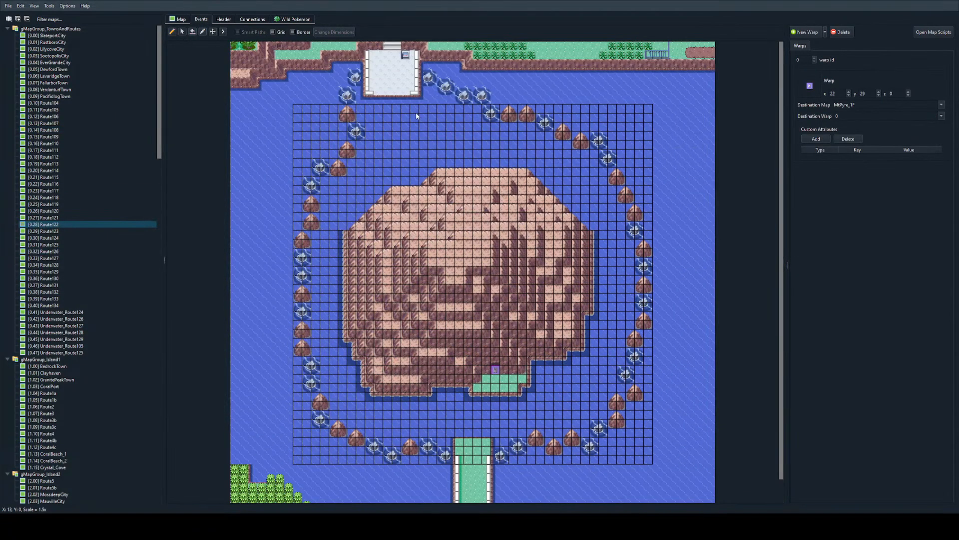
double_click(438, 85)
scroll(453, 239, "up", 1, "ctrl")
scroll(460, 260, "right", 5)
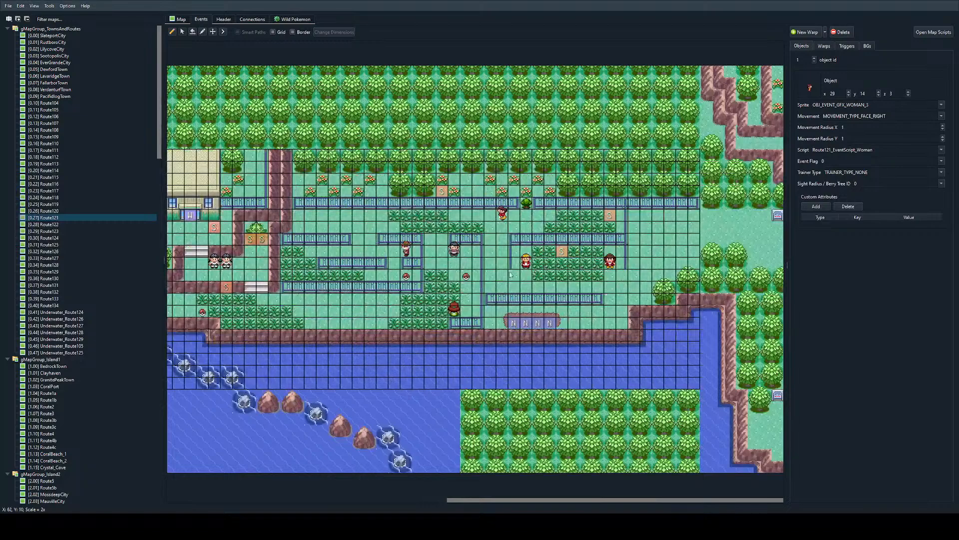
left_click(470, 278)
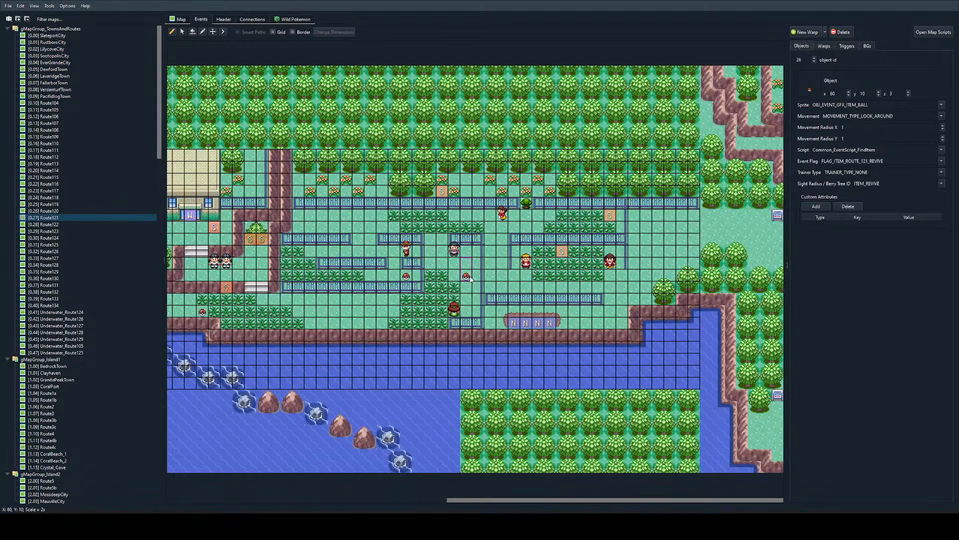
Step: Return to Obsidian_Thicket_1 and paste the Route121 item ball object into its events
scroll(106, 271, "down", 20)
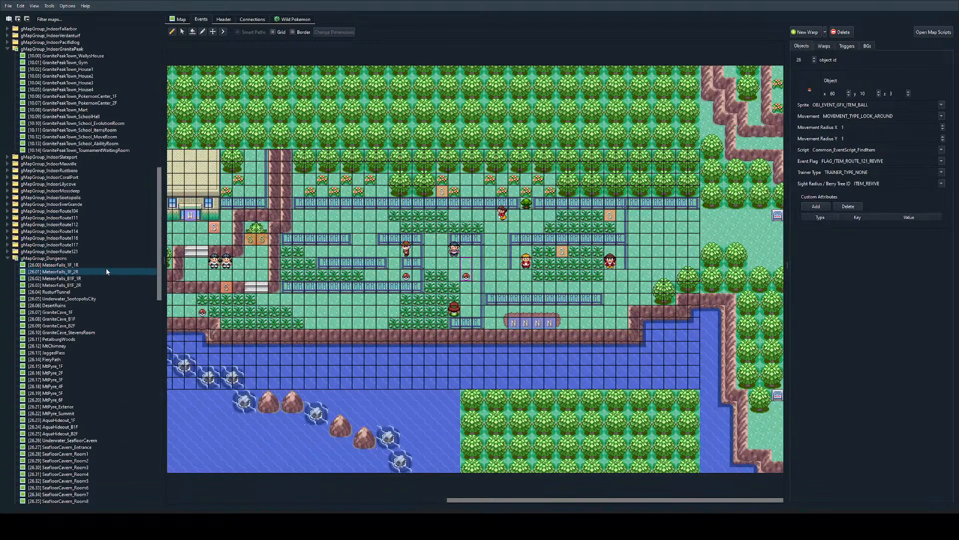
scroll(106, 271, "down", 20)
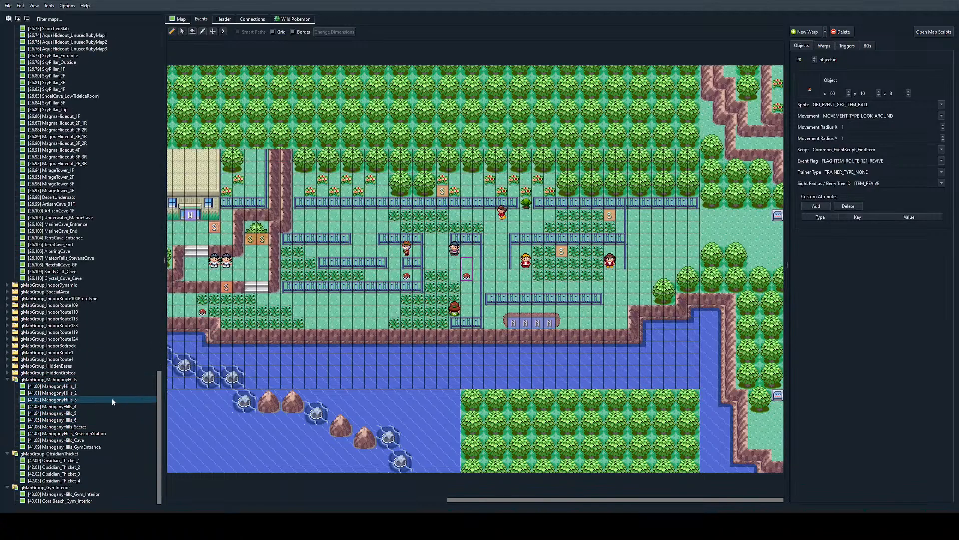
double_click(54, 460)
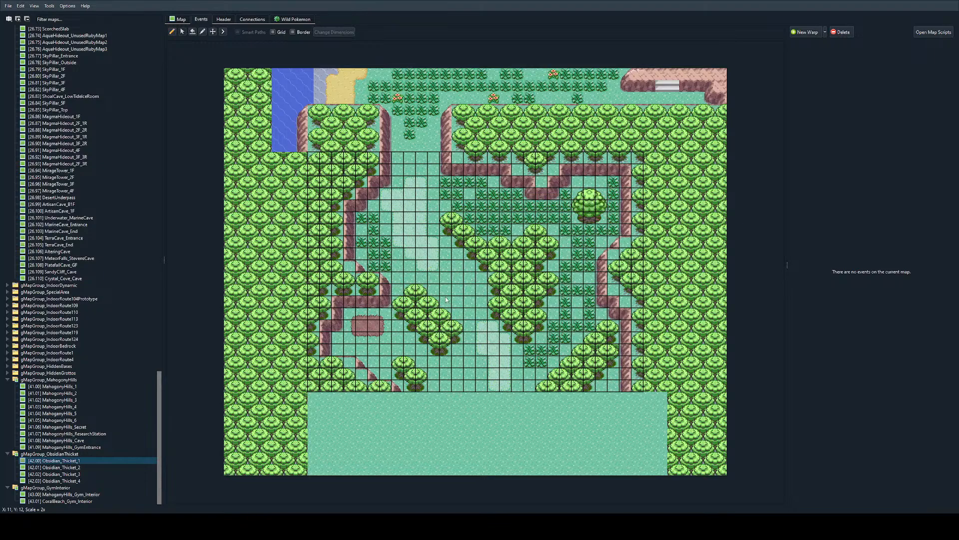
scroll(662, 200, "up", 2, "ctrl")
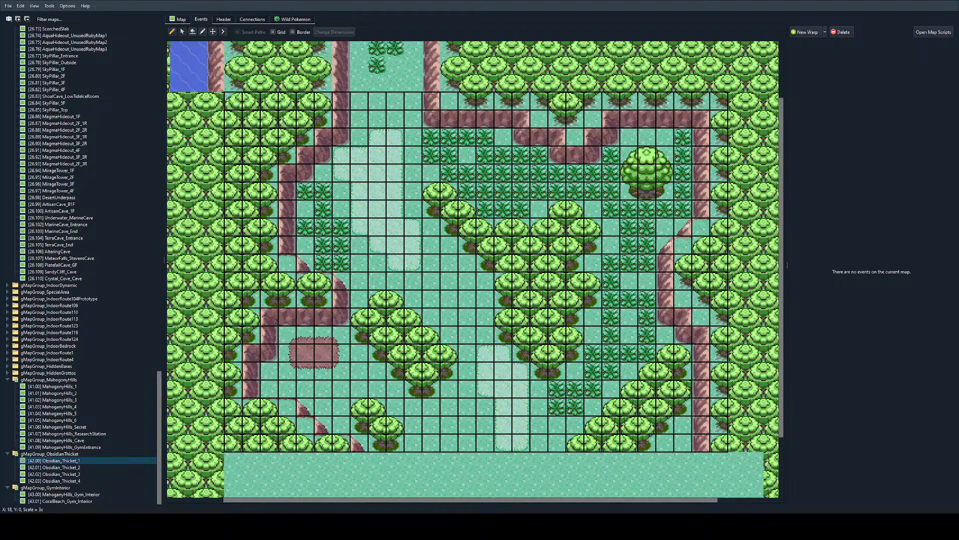
scroll(575, 192, "right", 2)
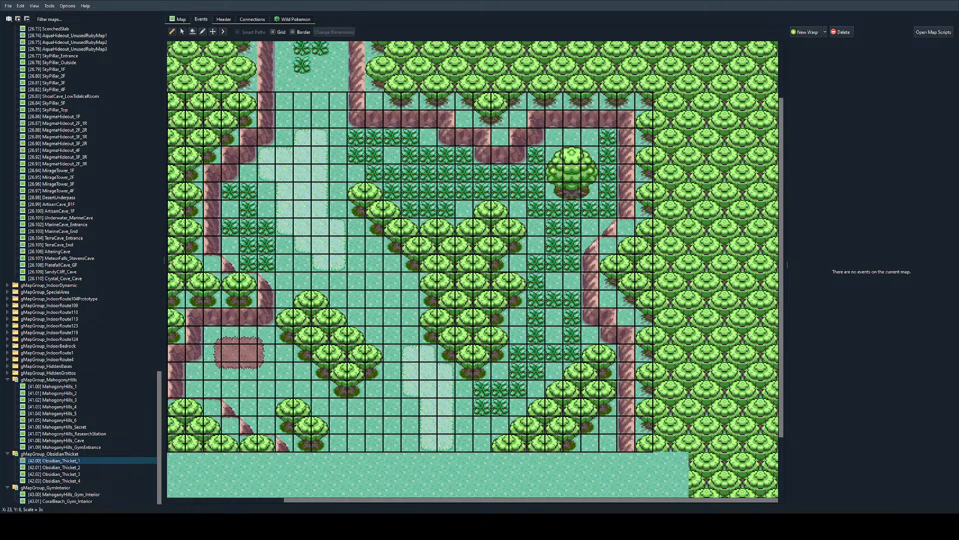
left_click(178, 20)
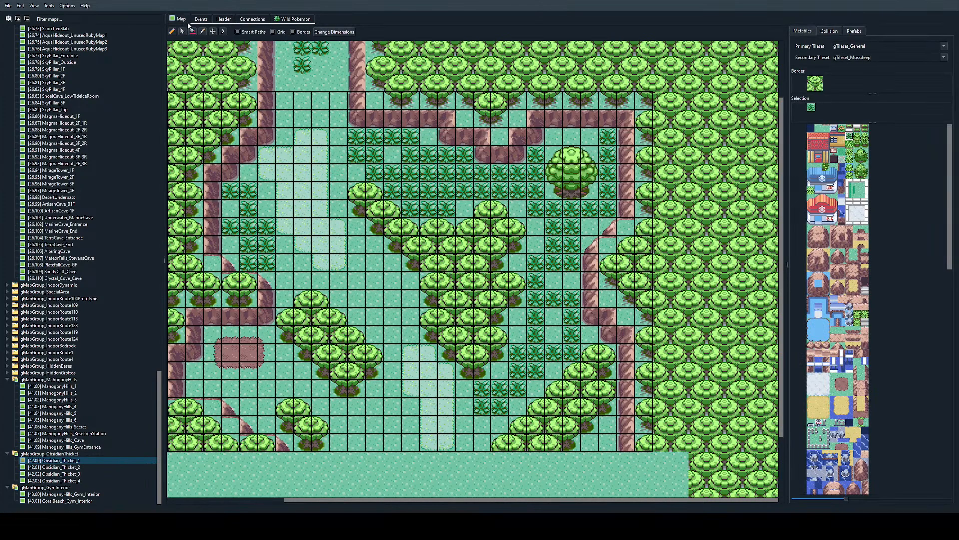
left_click(200, 20)
left_click(441, 190)
scroll(463, 267, "down", 3, "ctrl")
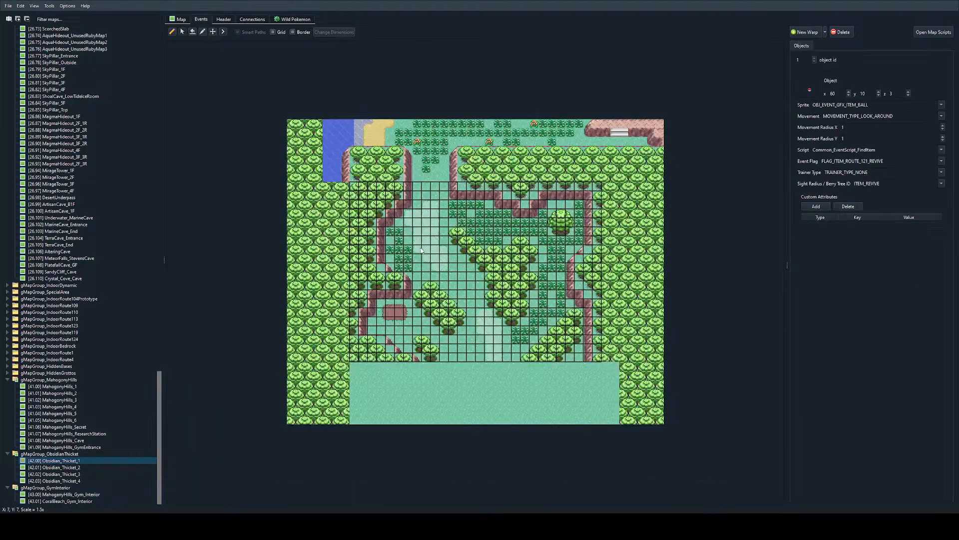
scroll(462, 268, "down", 1, "ctrl")
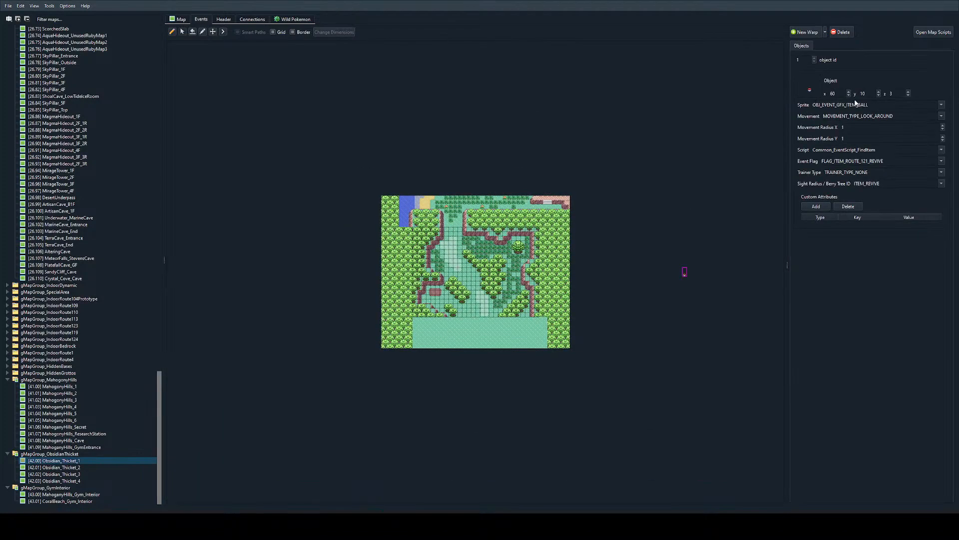
Step: Move the pasted item ball into the clearing just above the large round tree, at x 22, y 2
left_click(833, 93)
key("BackSpace")
scroll(422, 287, "up", 3, "ctrl")
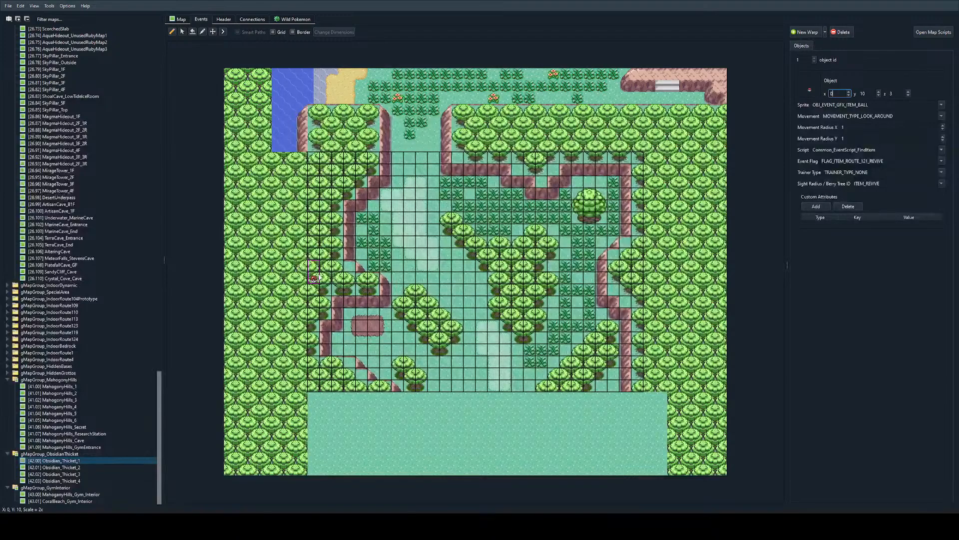
left_click_drag(314, 275, 608, 179)
scroll(565, 241, "up", 2, "ctrl")
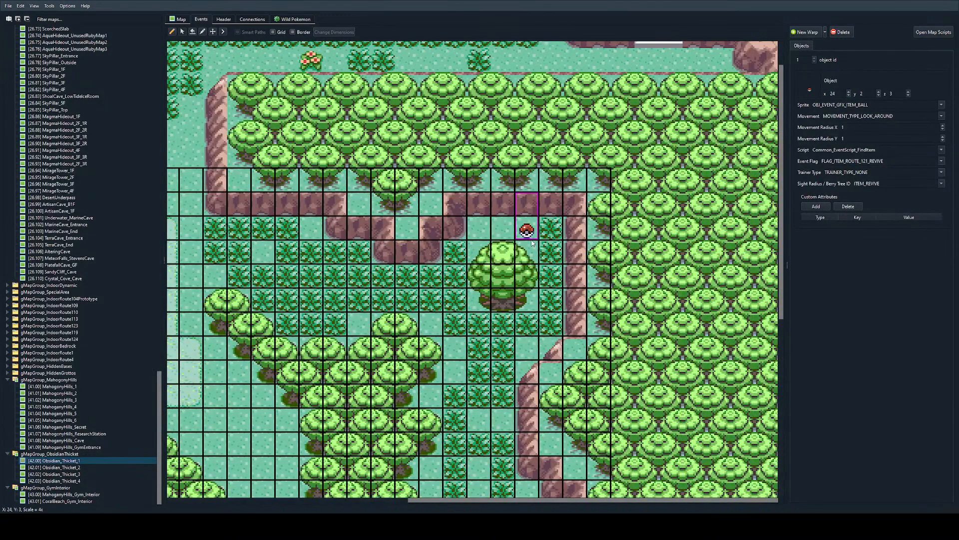
left_click_drag(527, 228, 483, 228)
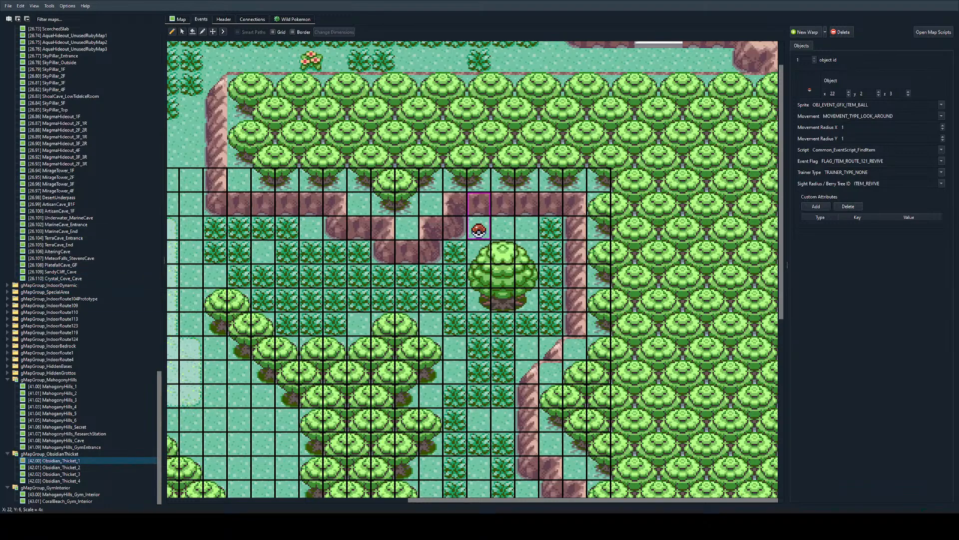
scroll(449, 260, "up", 1, "ctrl")
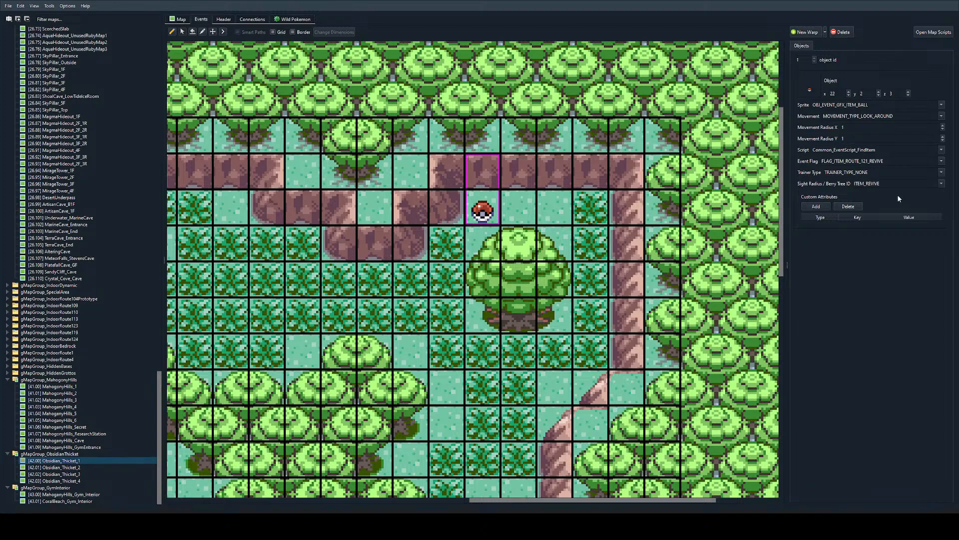
Step: Set the item held by the item ball to ITEM_TM28
double_click(904, 184)
type("ITEM_TM28")
left_click(488, 259)
scroll(469, 208, "down", 3, "ctrl")
scroll(477, 202, "up", 2, "ctrl")
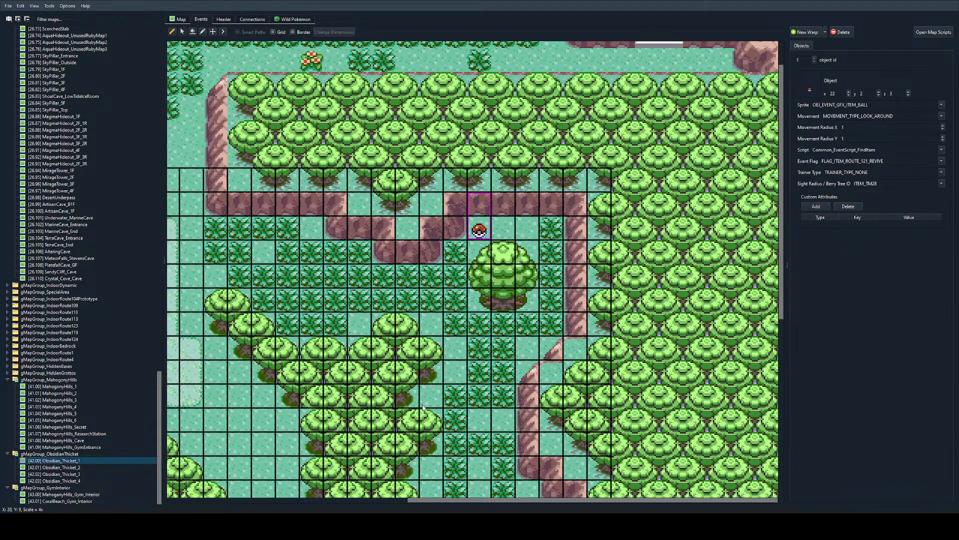
Step: Open Route104, copy its two soil-patch berry trees along with the selected bug catcher, and delete these objects there
scroll(360, 362, "down", 2, "ctrl")
scroll(309, 100, "up", 2, "ctrl")
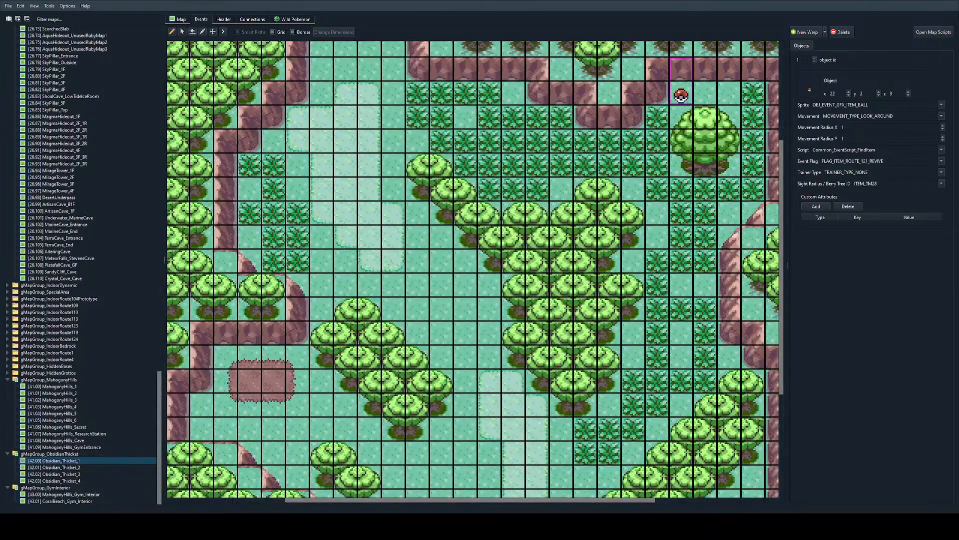
scroll(396, 241, "down", 1, "ctrl")
scroll(396, 241, "up", 1, "ctrl")
scroll(88, 91, "up", 14)
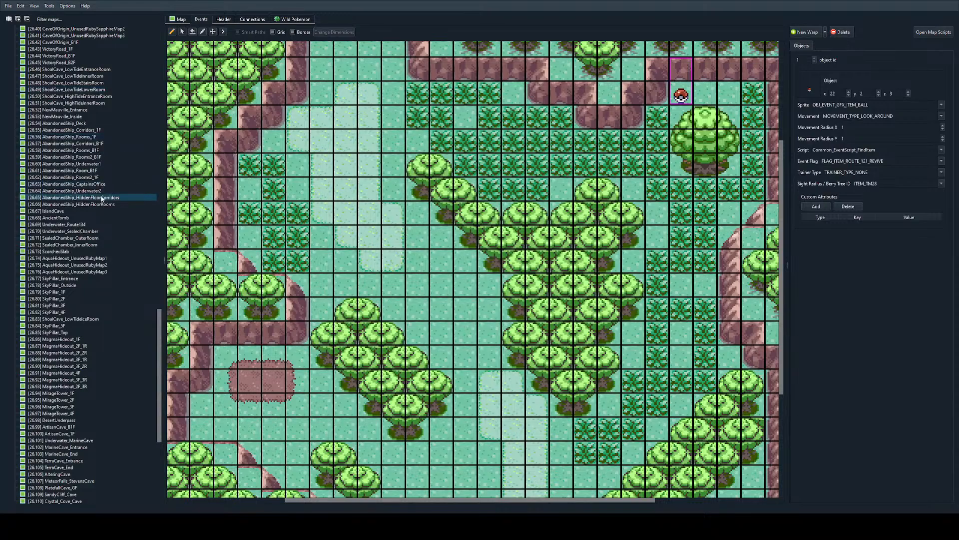
scroll(180, 310, "up", 1)
scroll(146, 409, "up", 15)
left_click(62, 103)
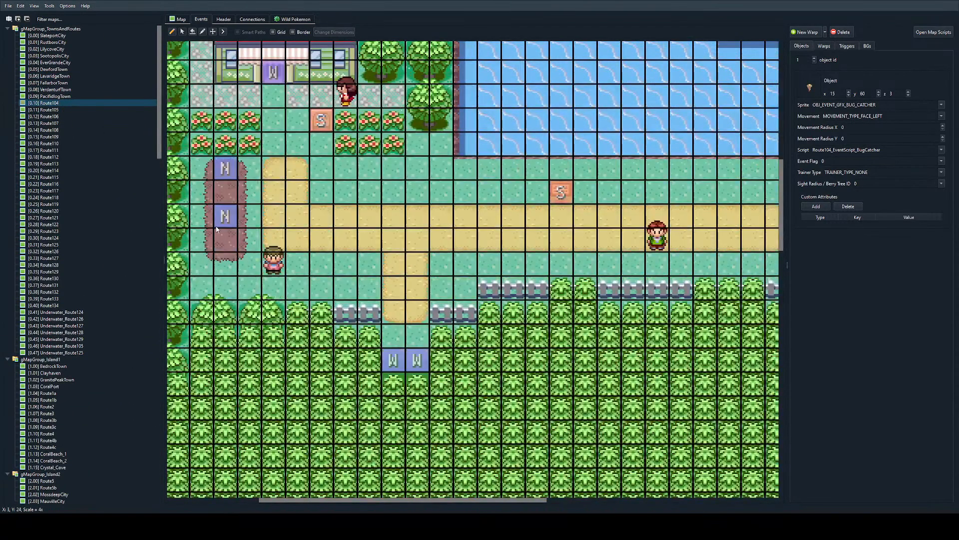
left_click(225, 216, "ctrl")
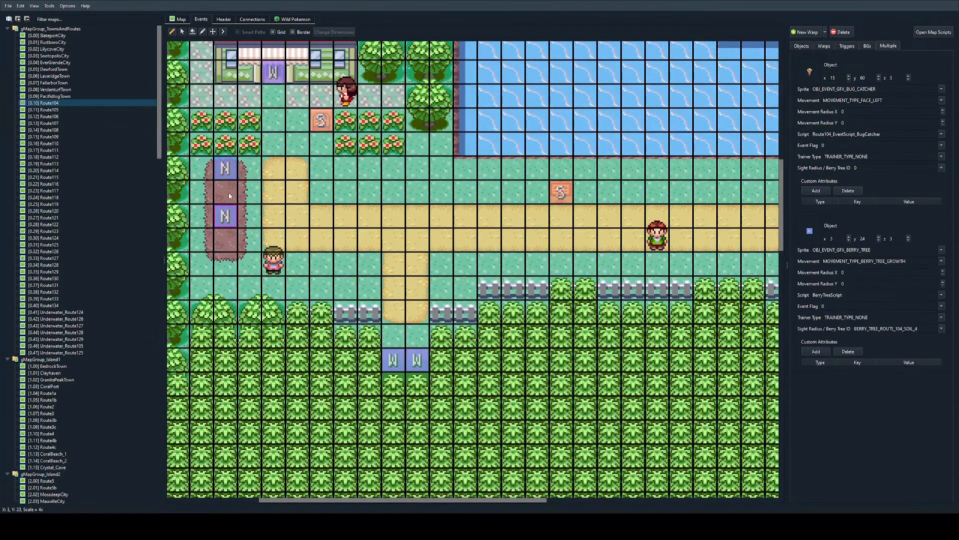
left_click(228, 171, "ctrl")
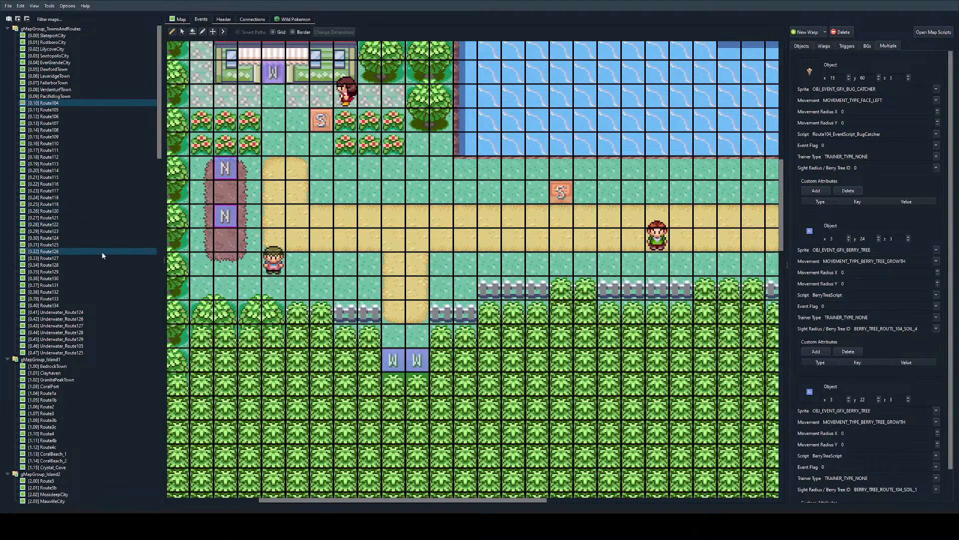
key("Delete")
Step: Return to Obsidian_Thicket_1 and paste the Route104 bug catcher and berry tree objects into its events
scroll(100, 253, "down", 7)
scroll(89, 264, "down", 19)
scroll(175, 335, "down", 1)
scroll(133, 358, "down", 20)
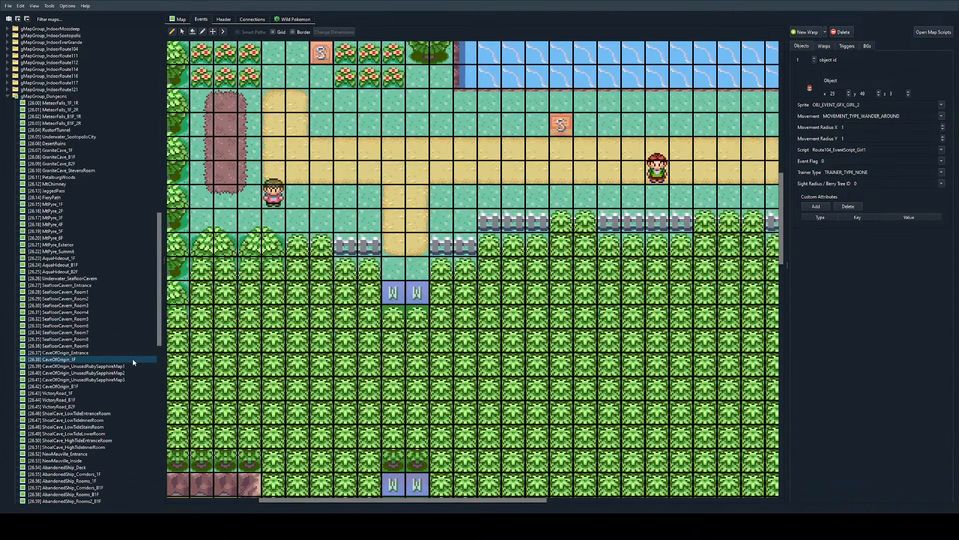
scroll(120, 415, "down", 13)
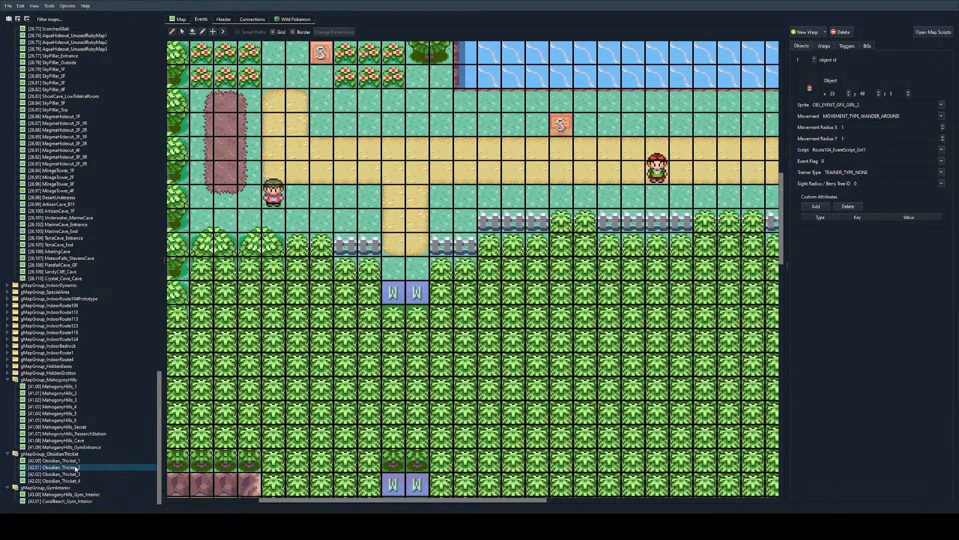
left_click(75, 462)
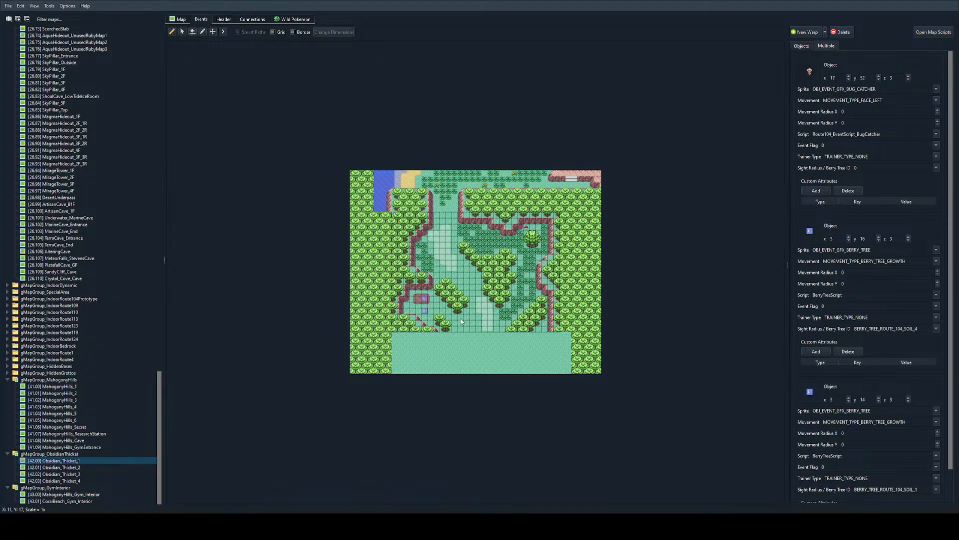
Step: Arrange the two pasted berry trees side by side on the brown soil patch, moving one to x 4, y 14
scroll(425, 320, "up", 3, "ctrl")
scroll(437, 376, "down", 3)
scroll(435, 355, "left", 4)
left_click(432, 340)
left_click_drag(538, 239, 502, 168)
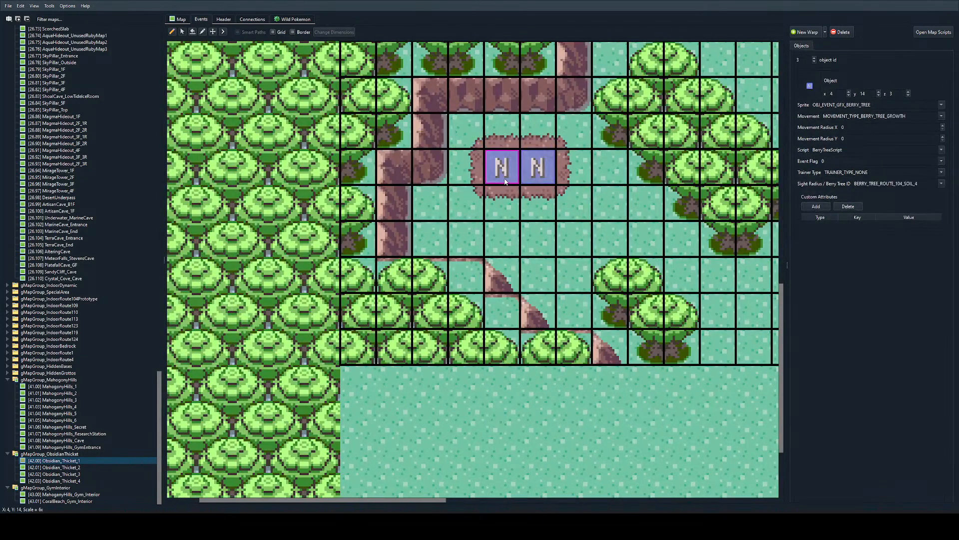
scroll(576, 218, "right", 1)
scroll(492, 263, "down", 2, "ctrl")
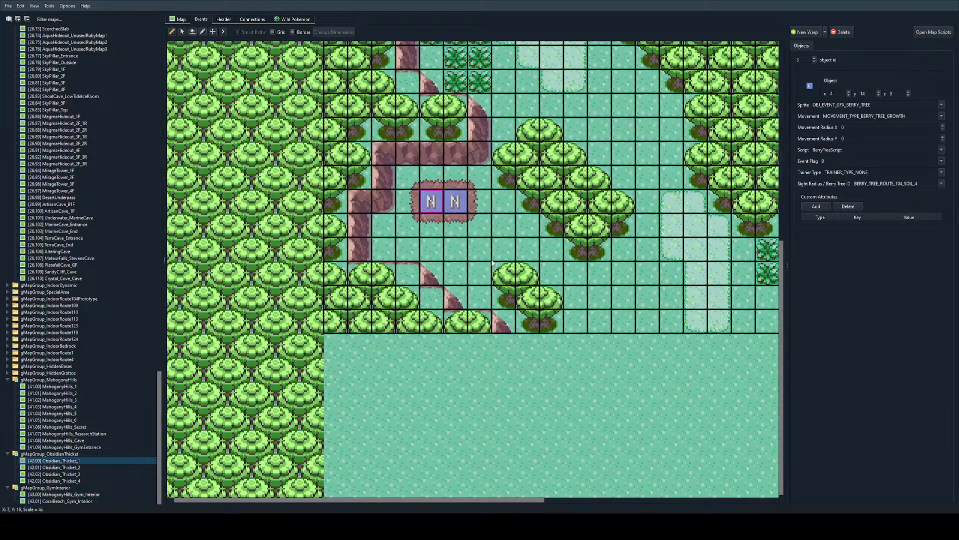
scroll(492, 264, "up", 10)
scroll(500, 260, "right", 5)
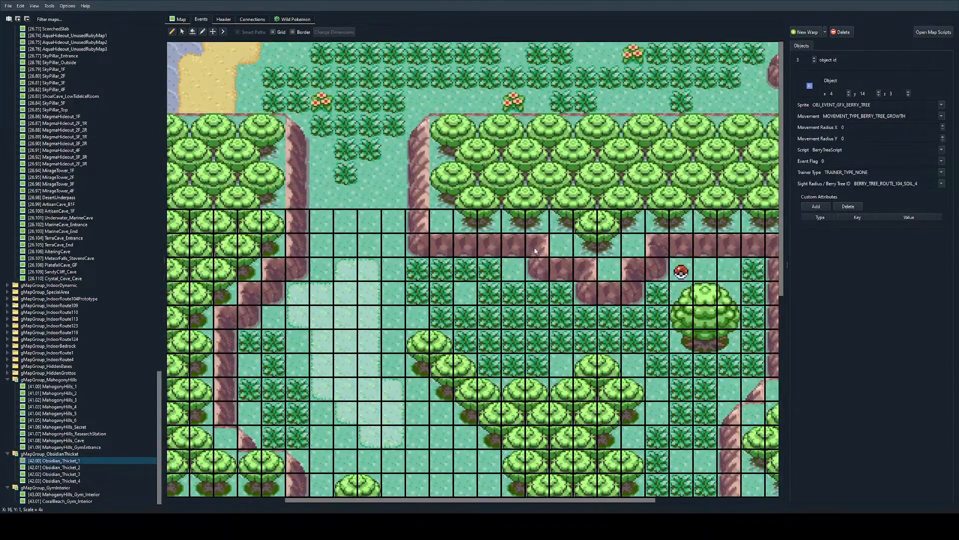